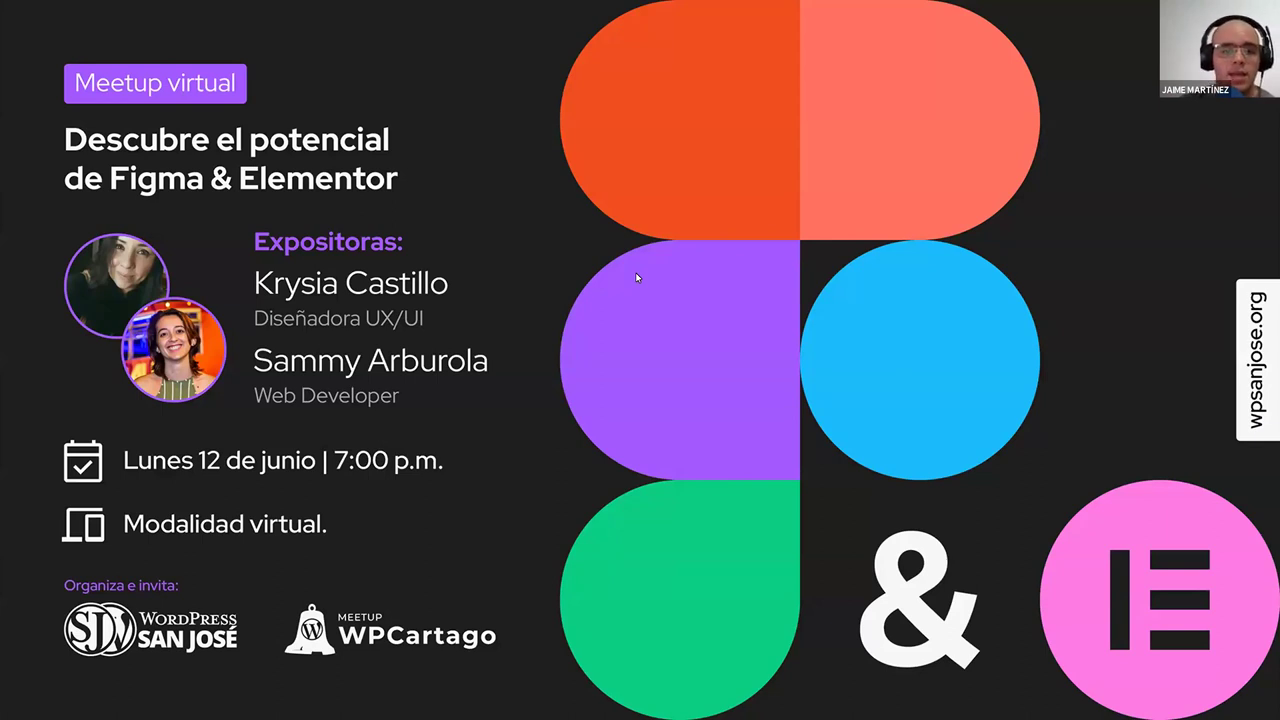
# - Advance past the group photo, social links, etiquette and invitation slides to Próximos eventos
pyautogui.press('Right')
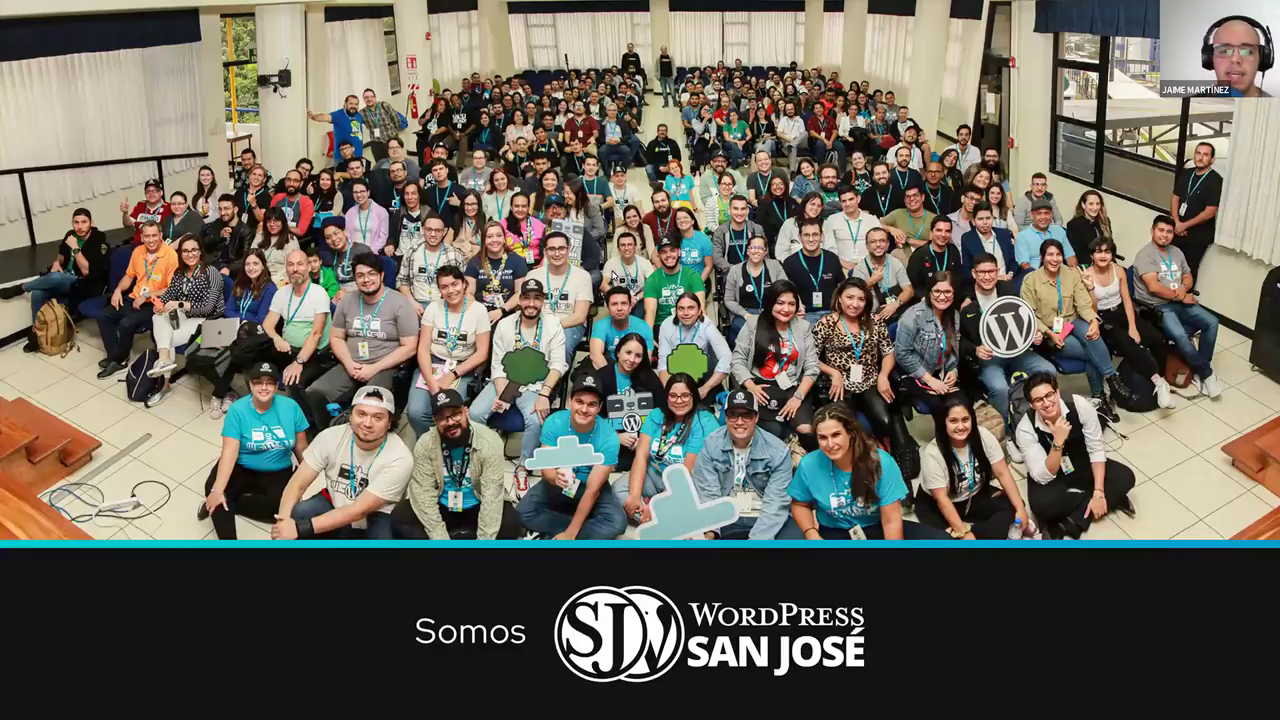
pyautogui.press('Right')
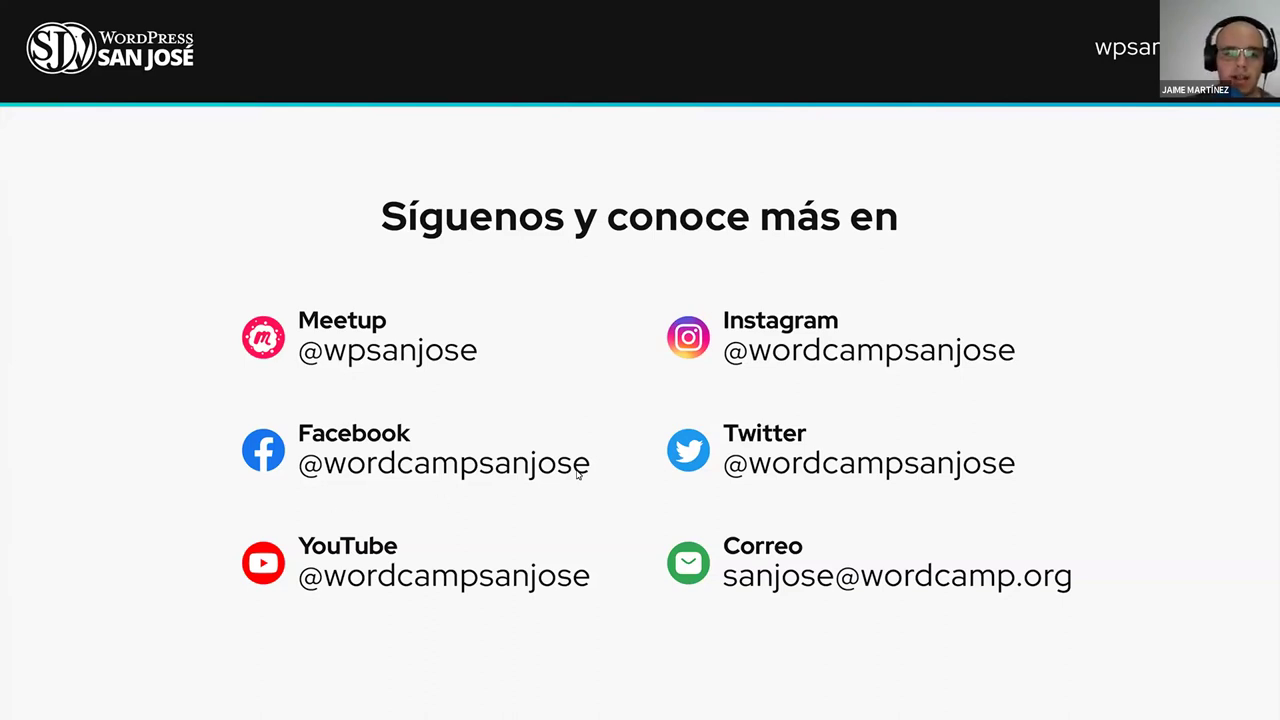
pyautogui.click(470, 443)
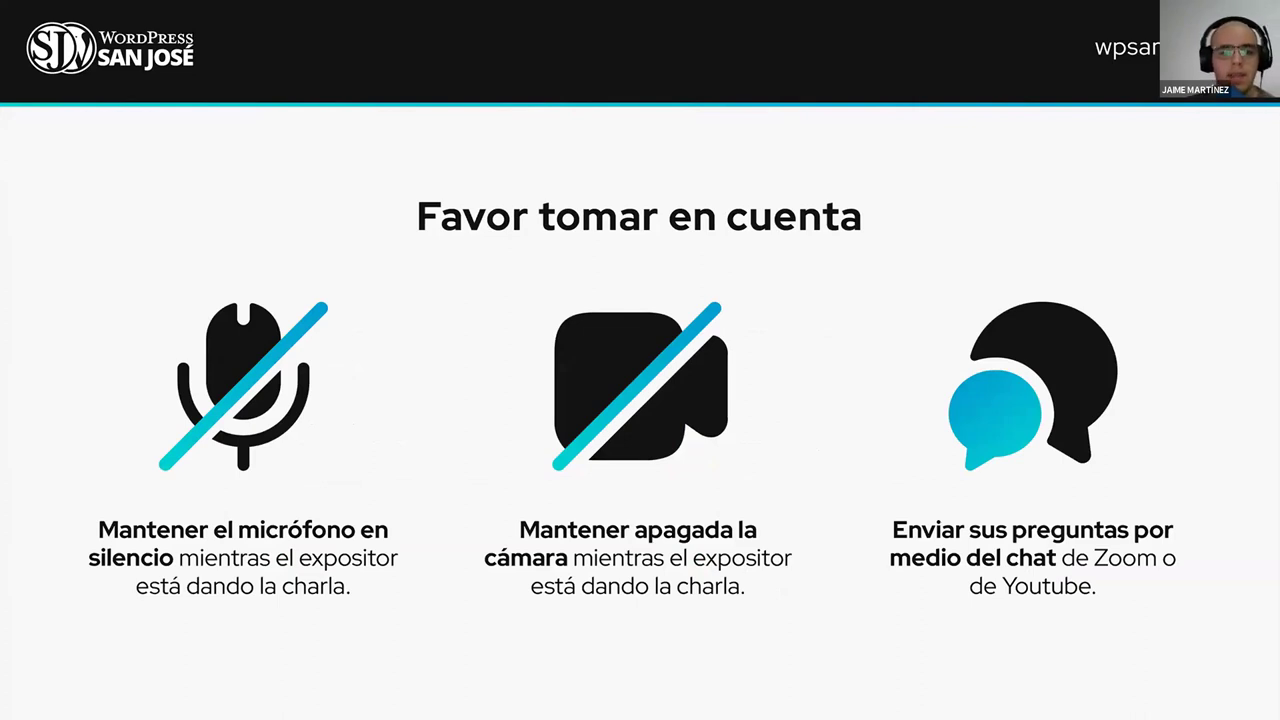
pyautogui.press('Right')
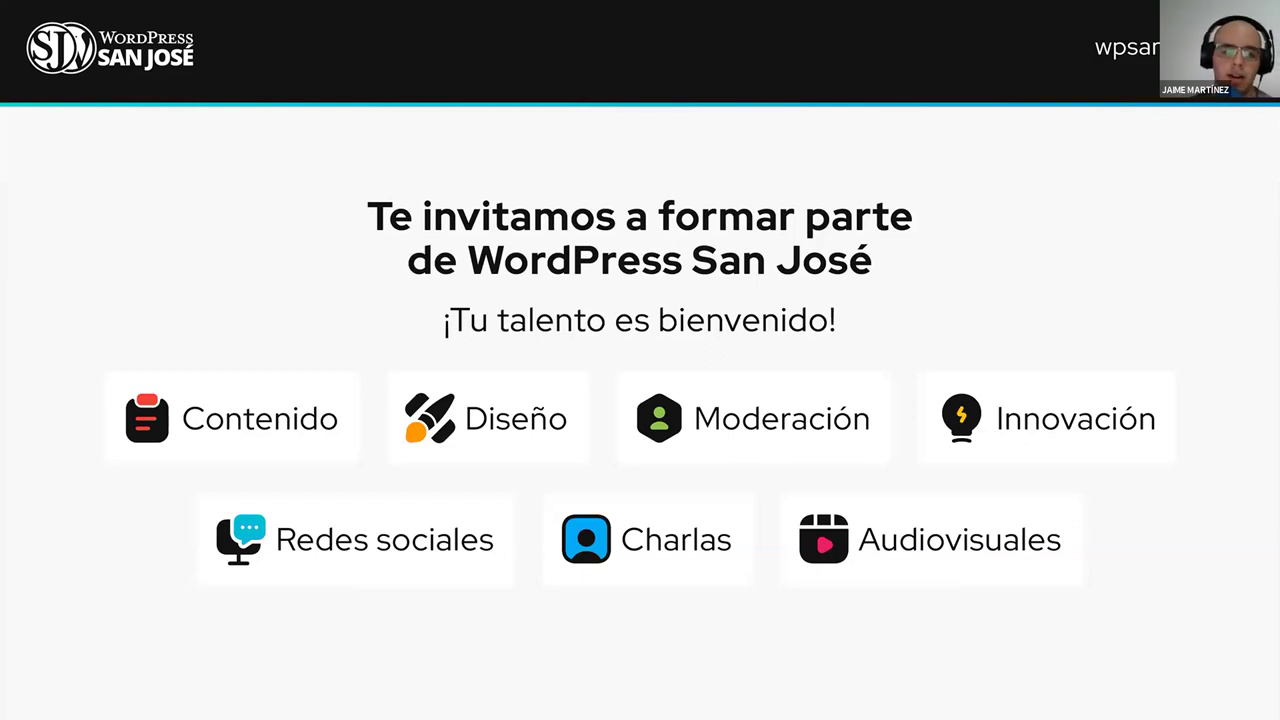
pyautogui.click(197, 324)
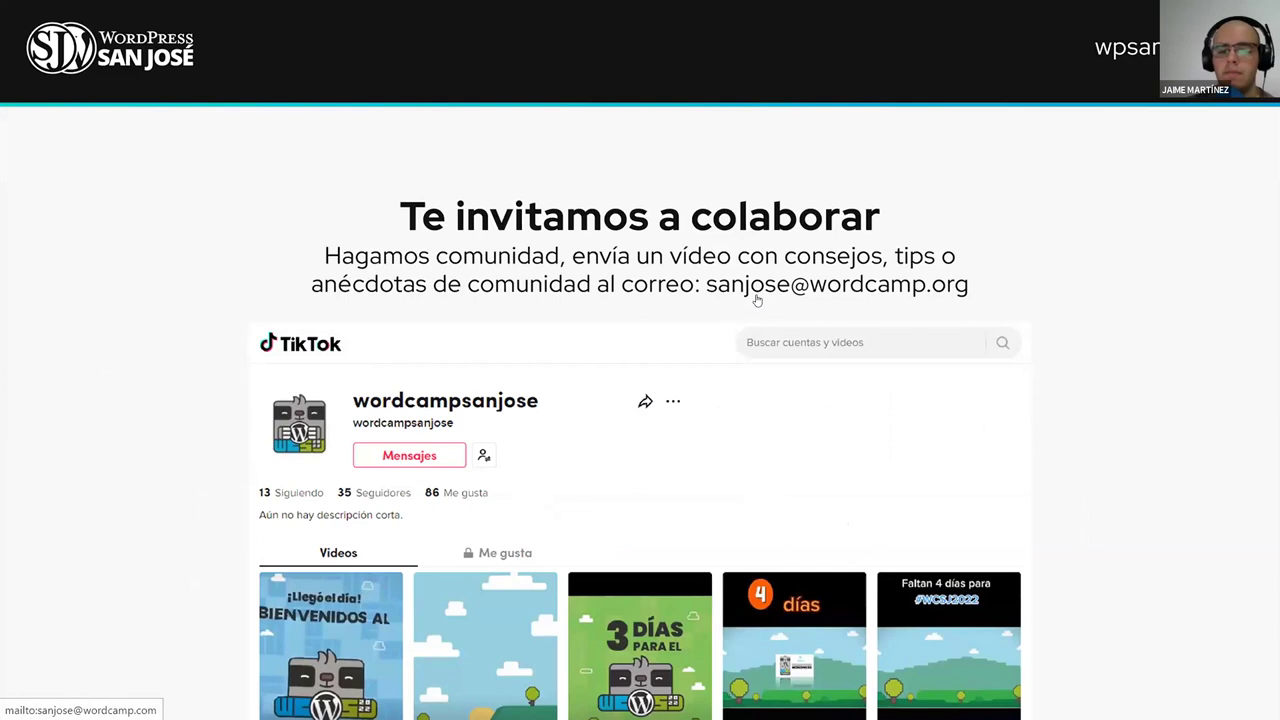
pyautogui.click(609, 298)
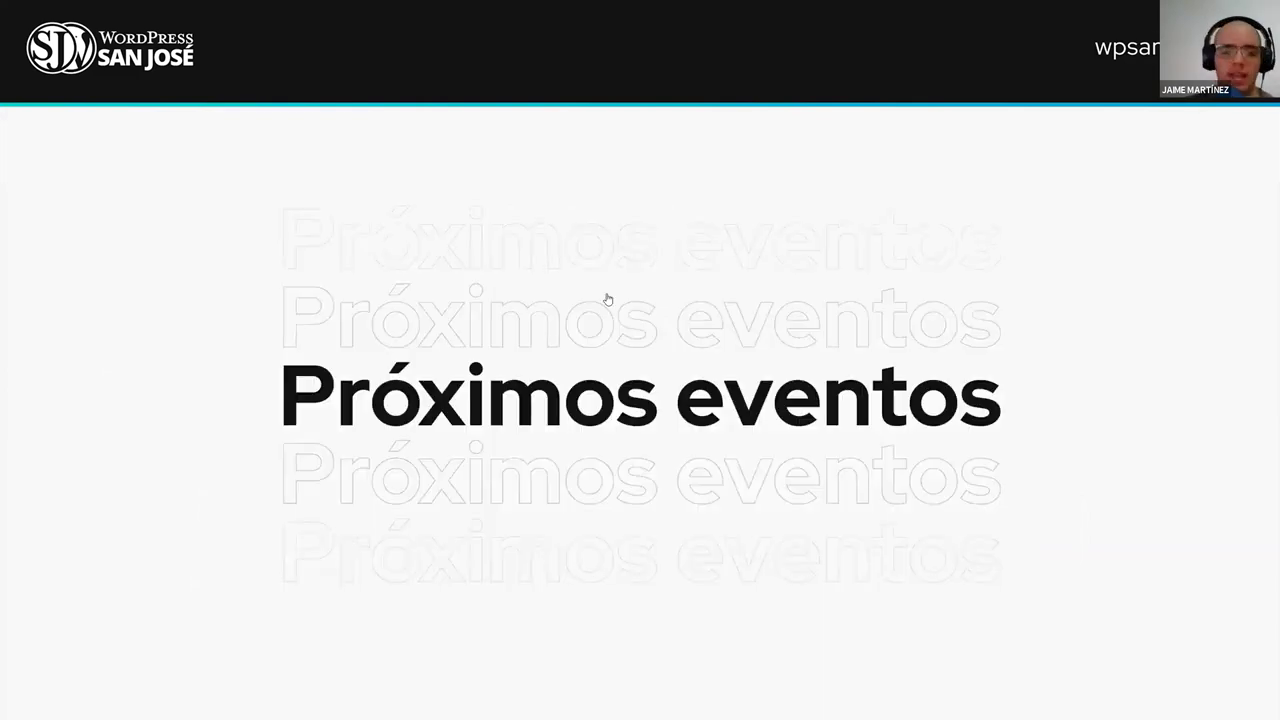
# - Show WordPress al Atardecer, WordCamp San José 2023, then the WP Conecta Pura Vida slide
pyautogui.click(608, 299)
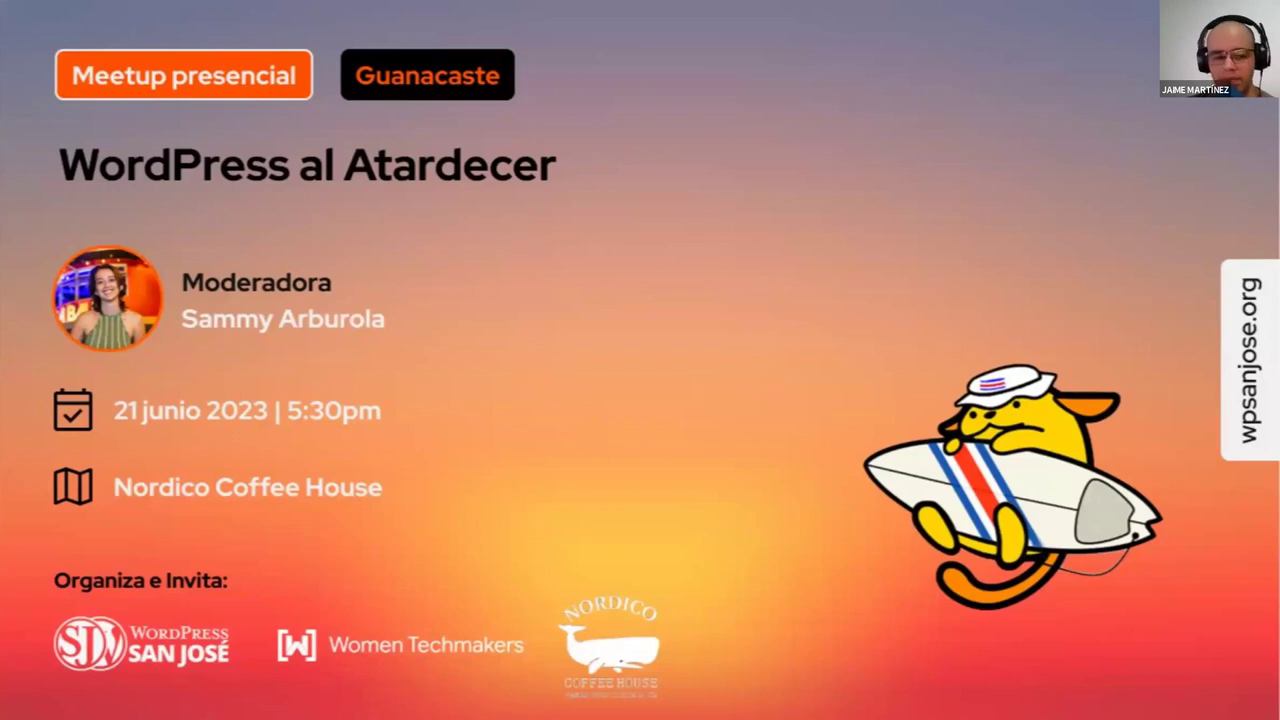
pyautogui.press('Right')
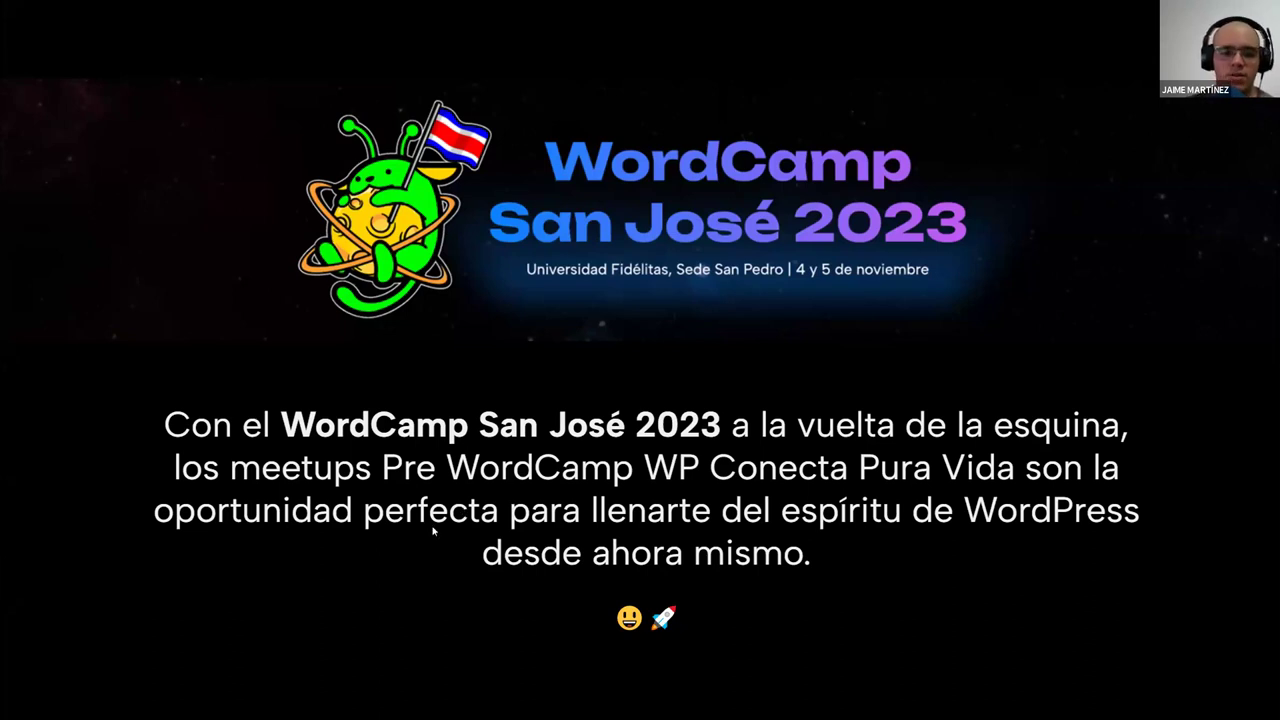
pyautogui.click(428, 550)
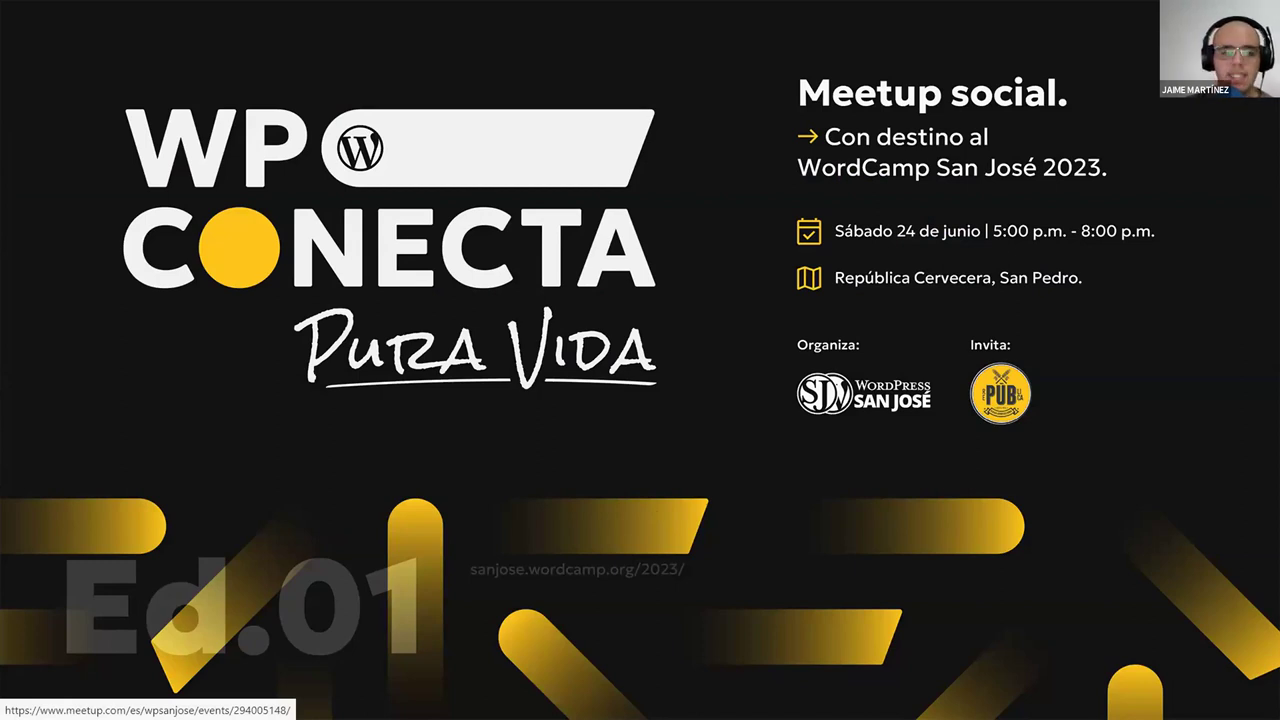
# - Show the WP Conecta Pura Vida details: Sábado 24 de junio at República Cervecera
pyautogui.press('Right')
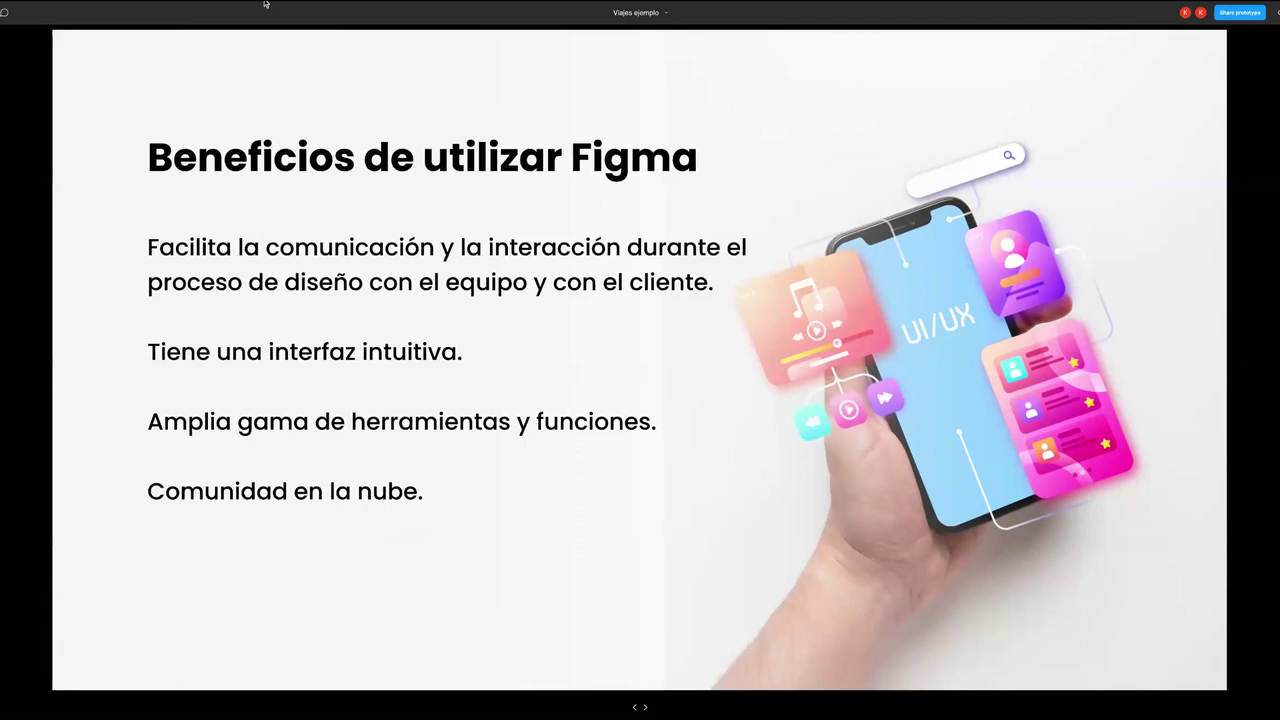
# - Step back to ¿Qué es Figma?, then forward past the Beneficios de utilizar Figma slide
pyautogui.press('Left')
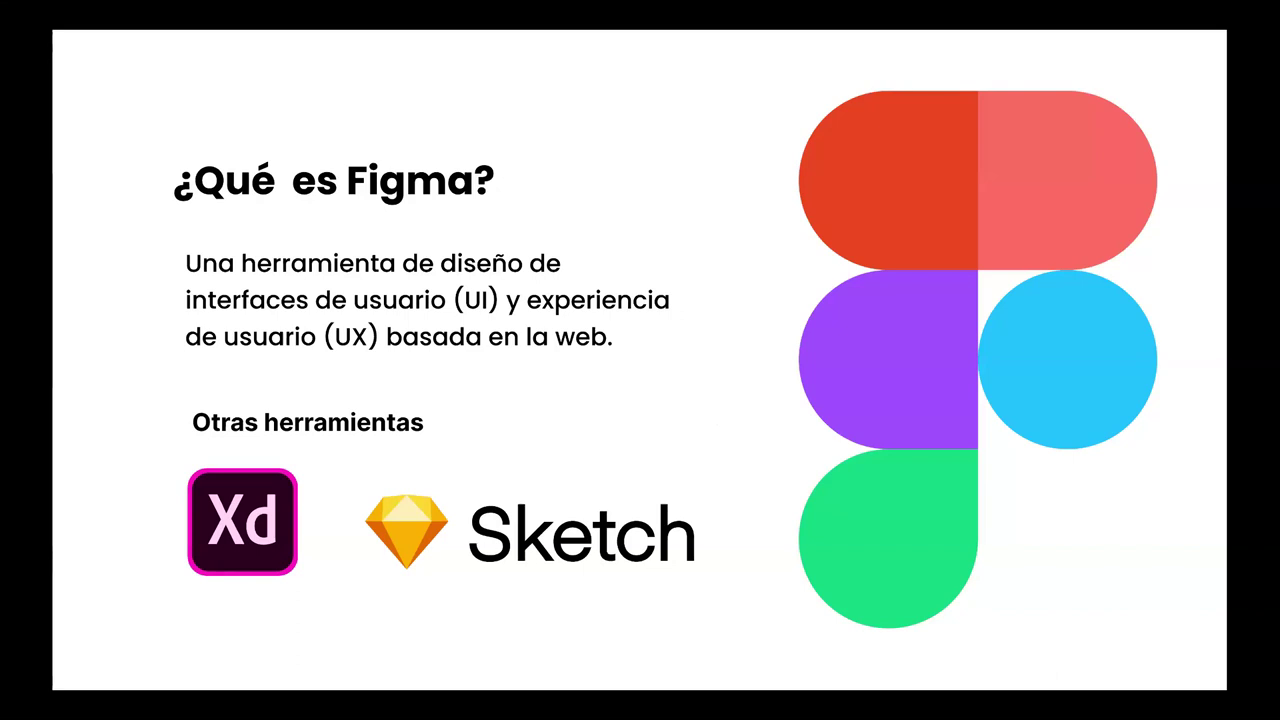
pyautogui.press('Right')
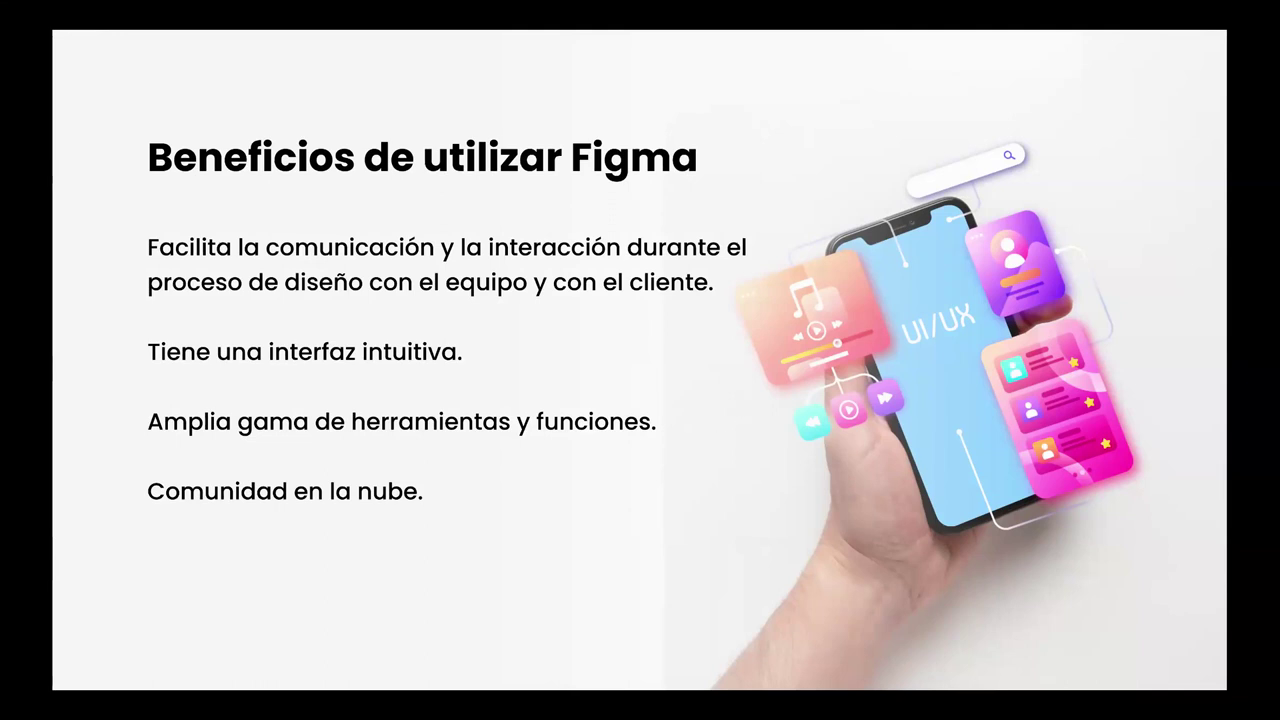
pyautogui.press('Right')
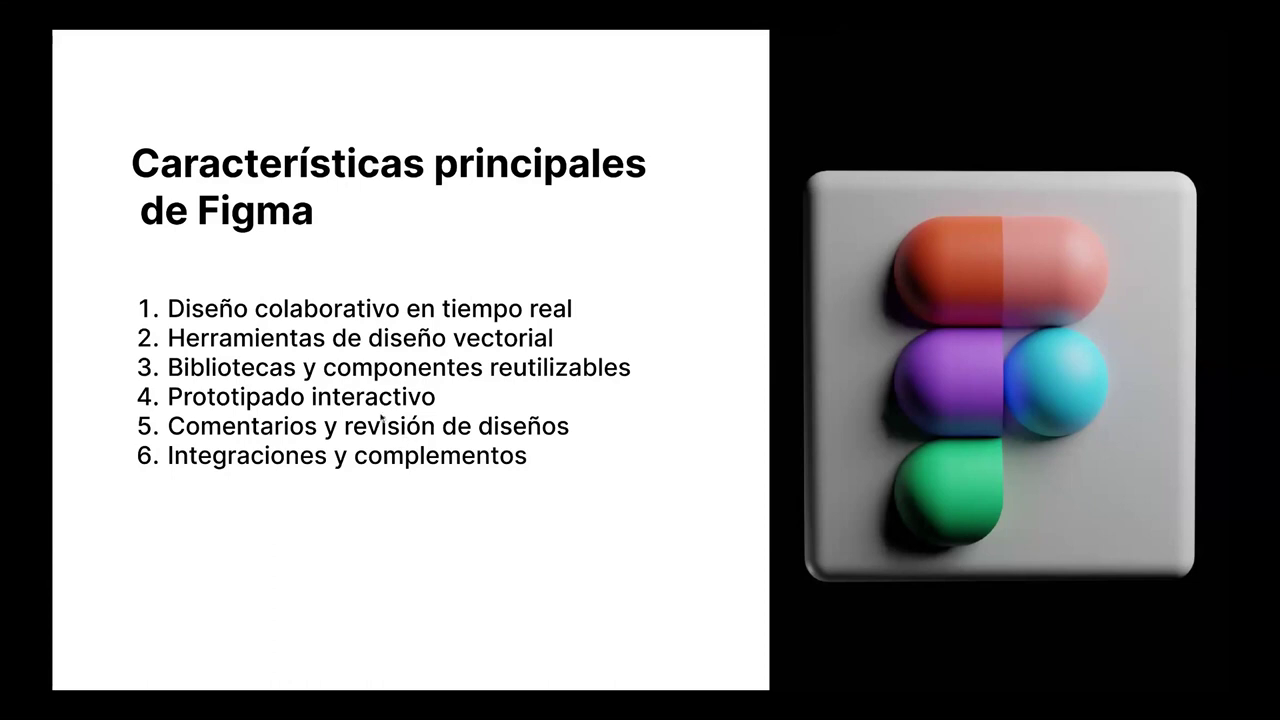
# - Show the Recomendaciones para iniciar el proyecto en figma slide
pyautogui.click(450, 403)
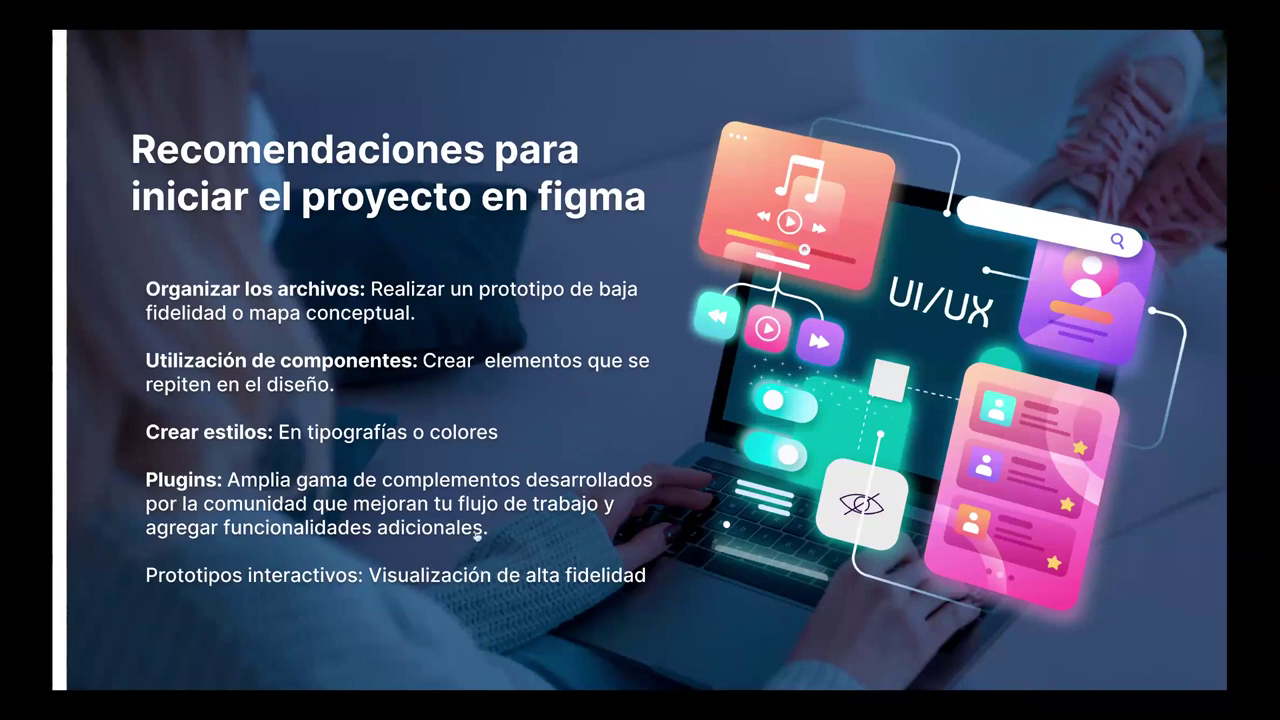
# - Advance from the Recomendaciones slide toward the Plugins slide
pyautogui.press('Right')
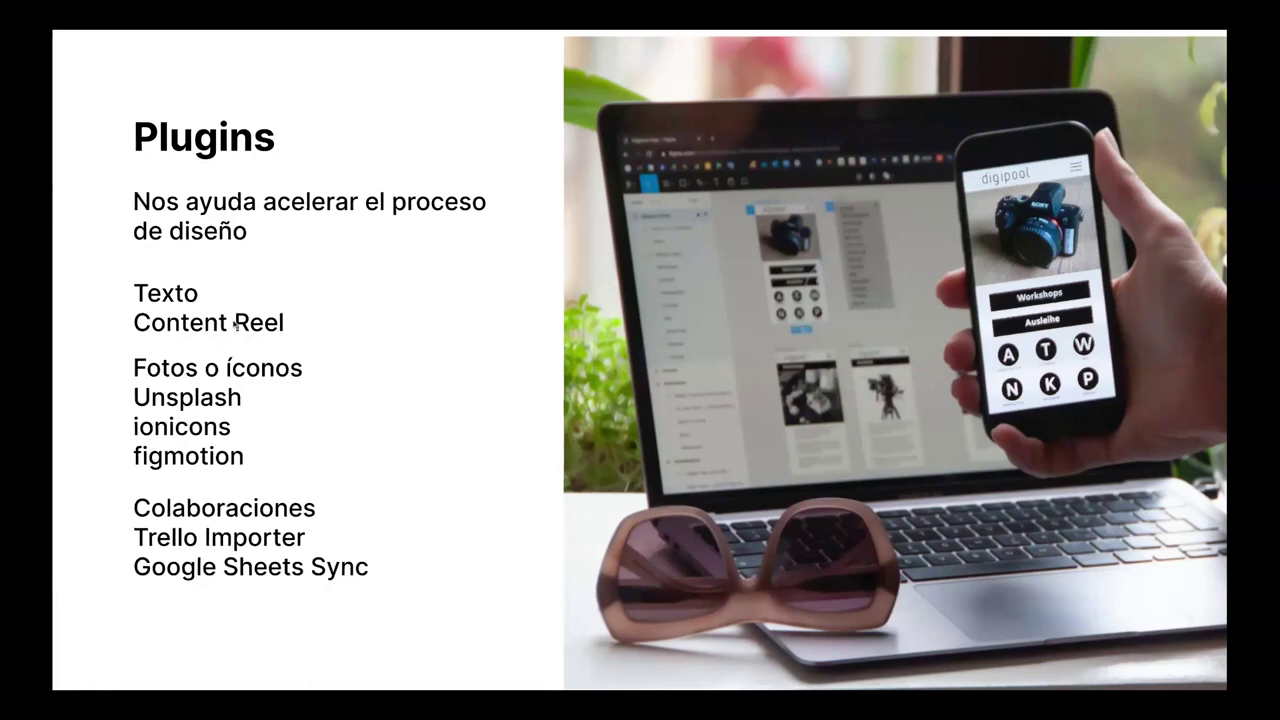
# - Advance to the Interfaz de usuario de Figma slide, then step back to Plugins
pyautogui.click(148, 294)
pyautogui.press('Left')
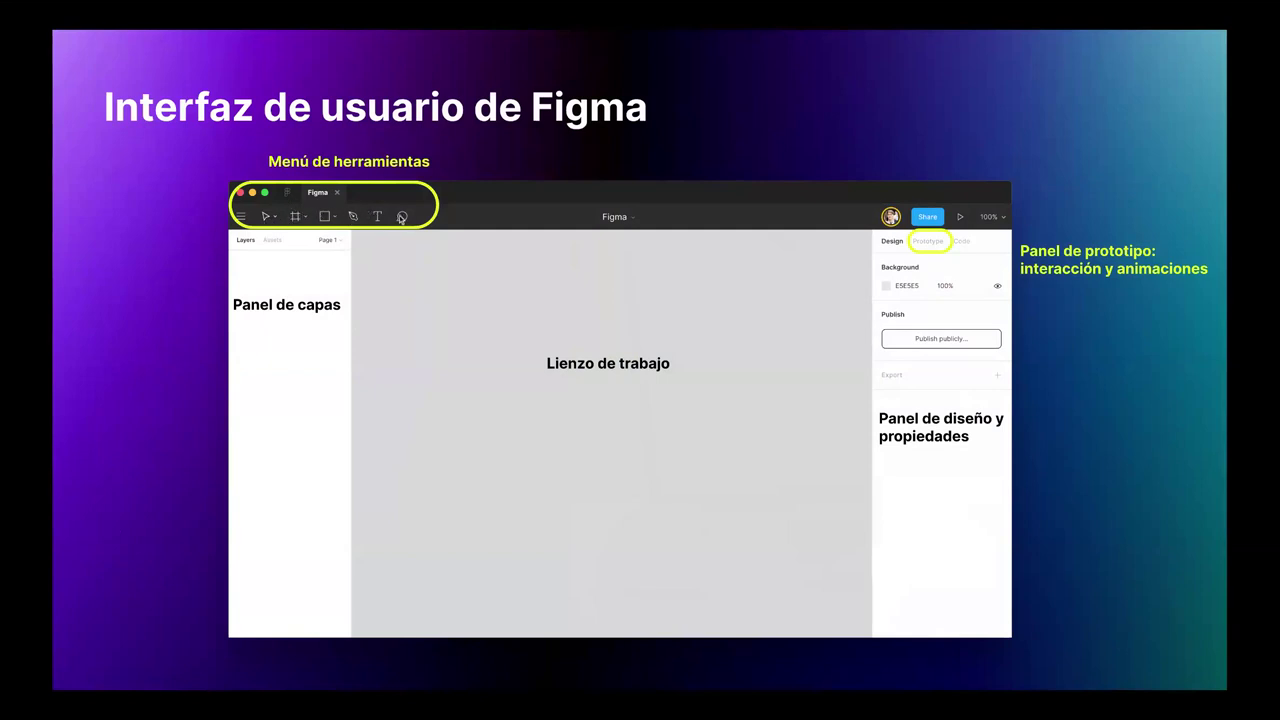
# - Exit the presentation back to the Viajes ejemplo editor canvas
pyautogui.moveTo(149, 20)
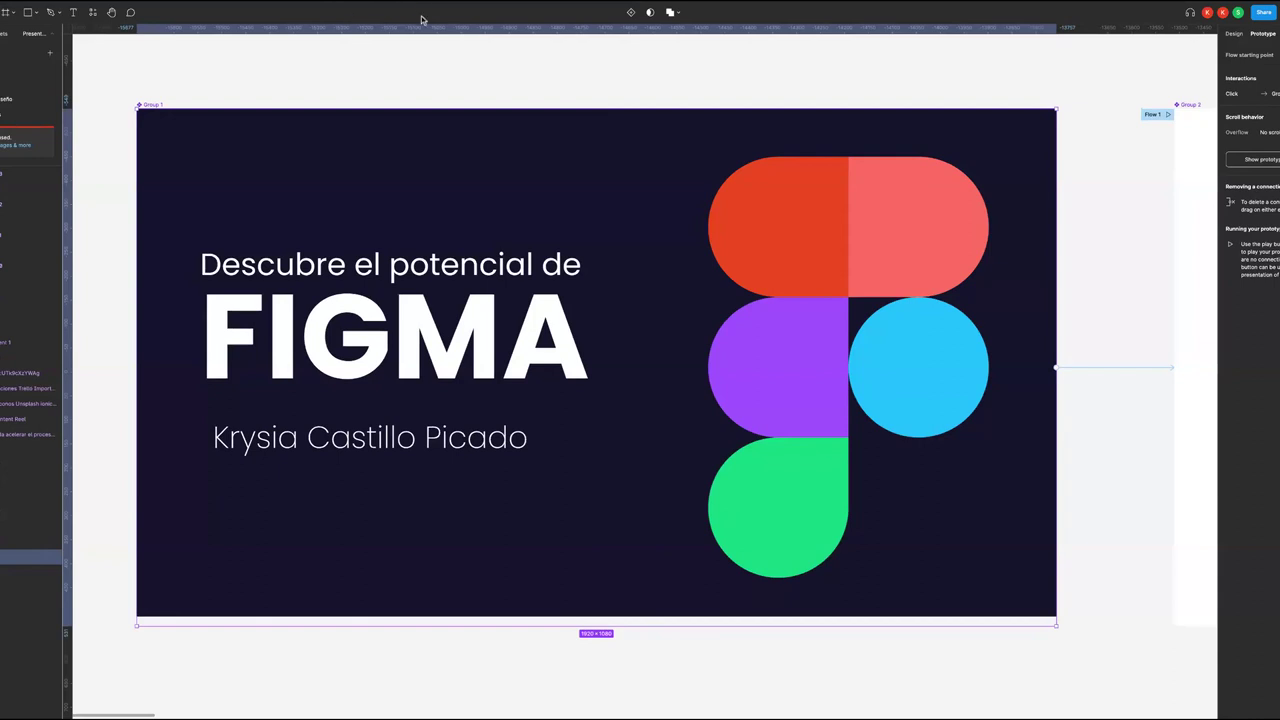
pyautogui.click(430, 63)
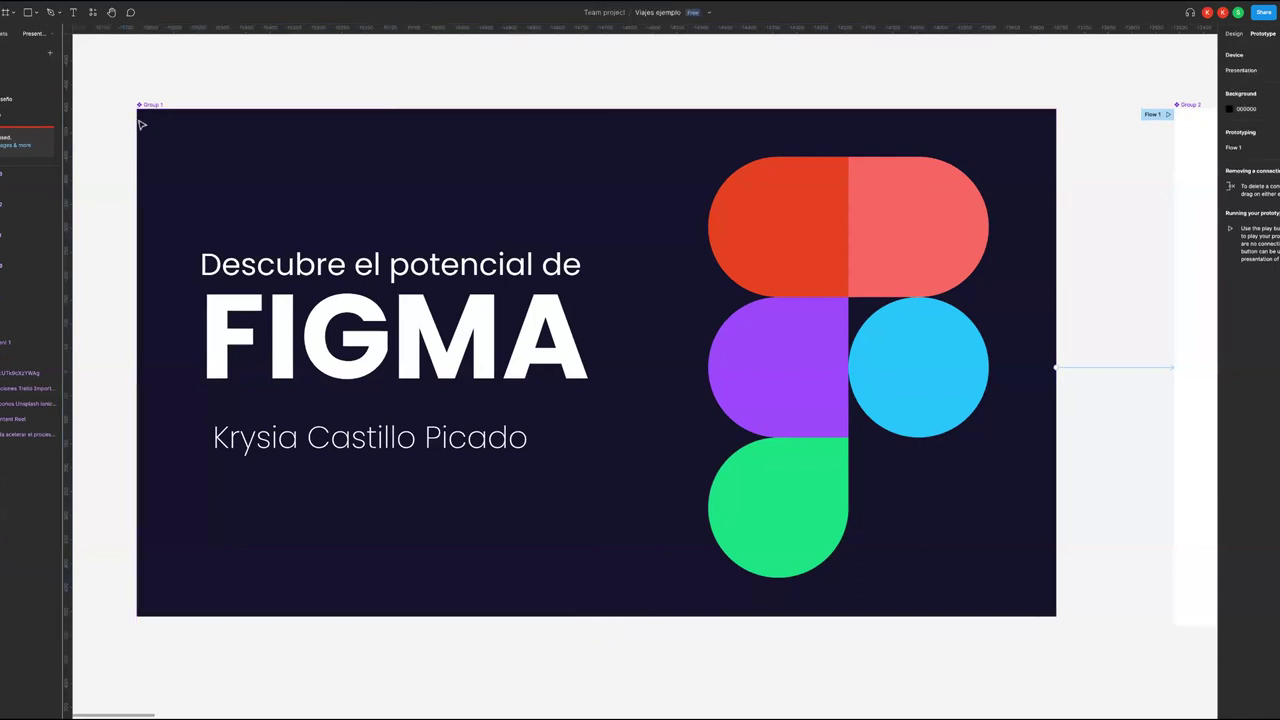
pyautogui.hscroll(-3, 160, 117)
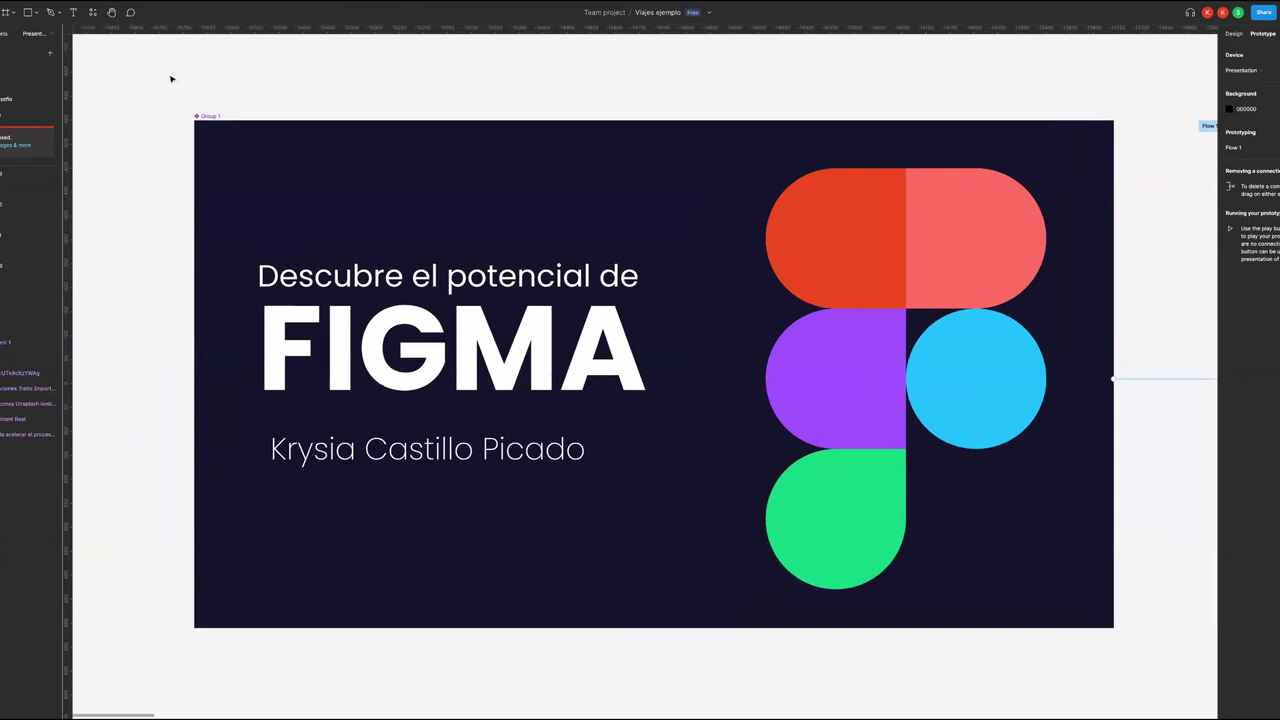
pyautogui.hscroll(-2, 143, 83)
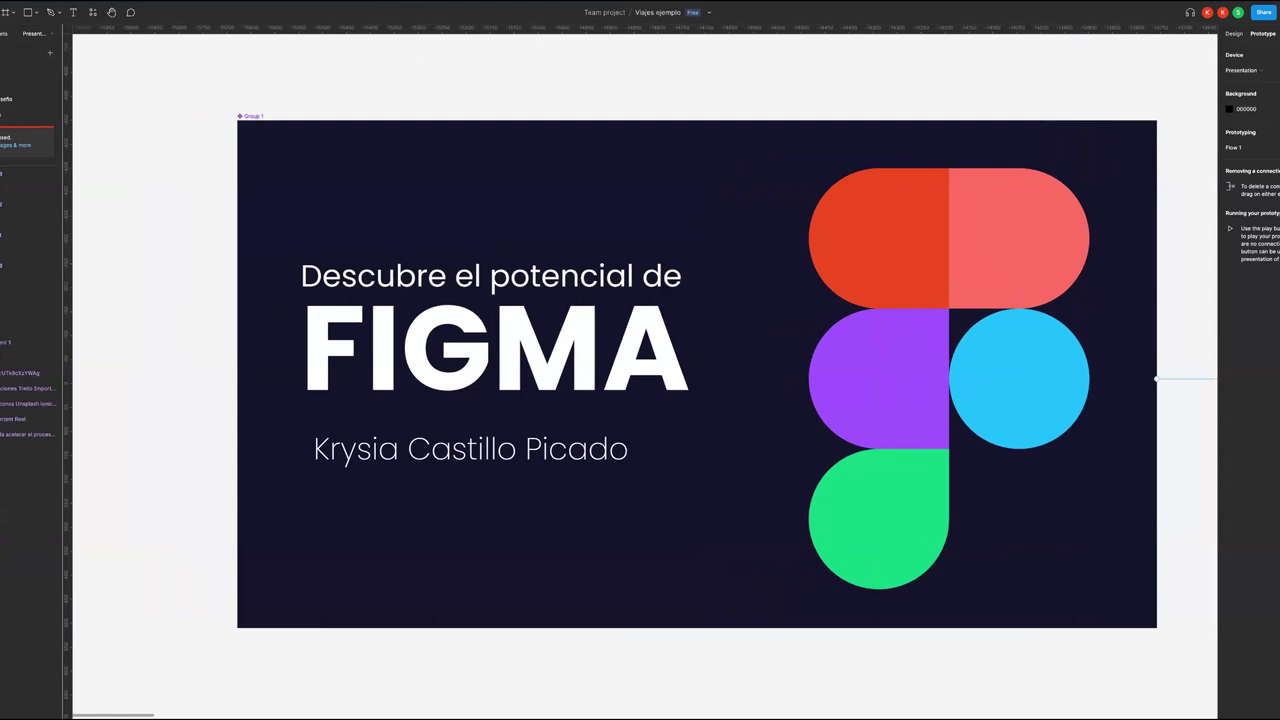
# - Browse the main menu's File, Plugins, Preferences and View submenus, then dismiss it
pyautogui.click(8, 12)
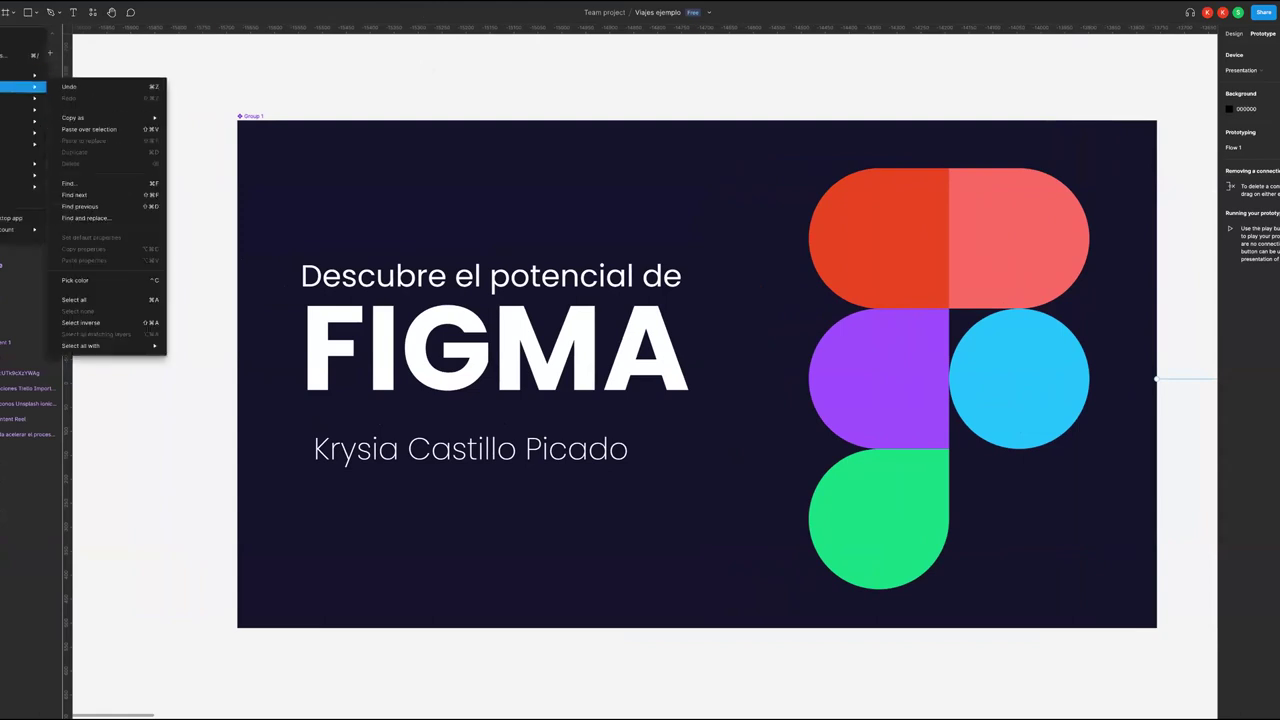
pyautogui.moveTo(25, 75)
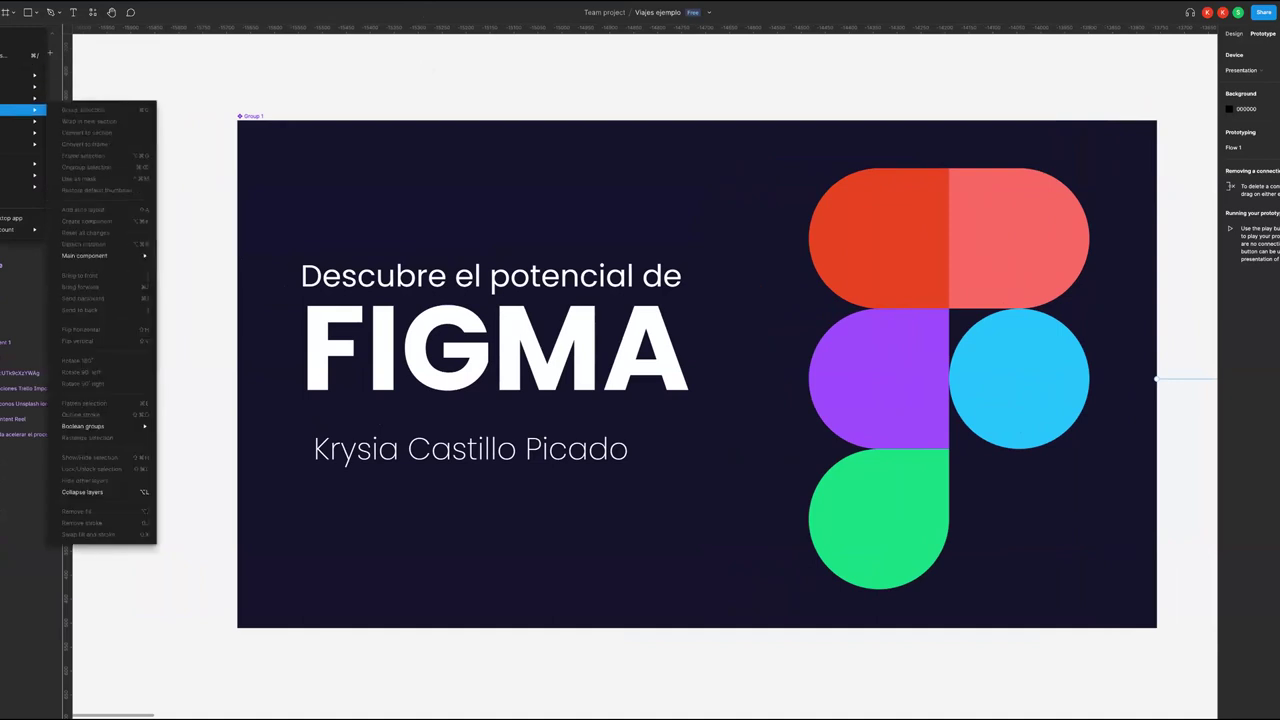
pyautogui.moveTo(5, 166)
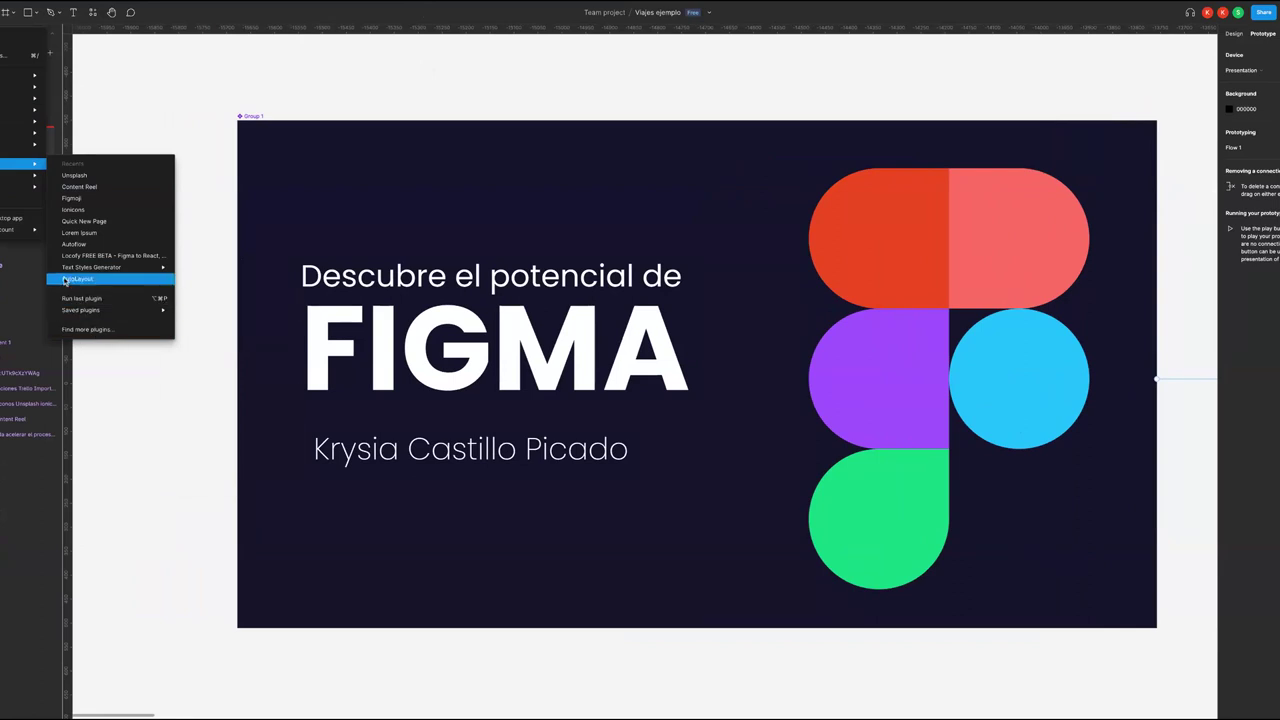
pyautogui.moveTo(6, 191)
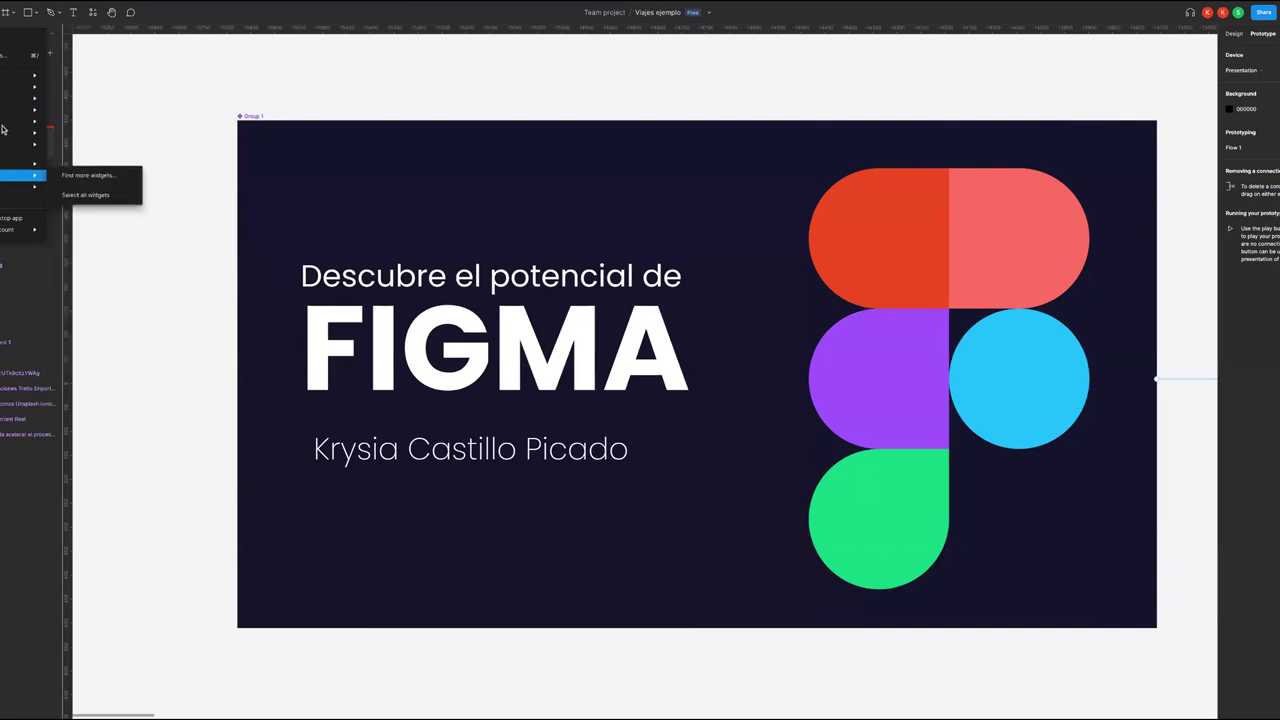
pyautogui.moveTo(4, 97)
pyautogui.press('Escape')
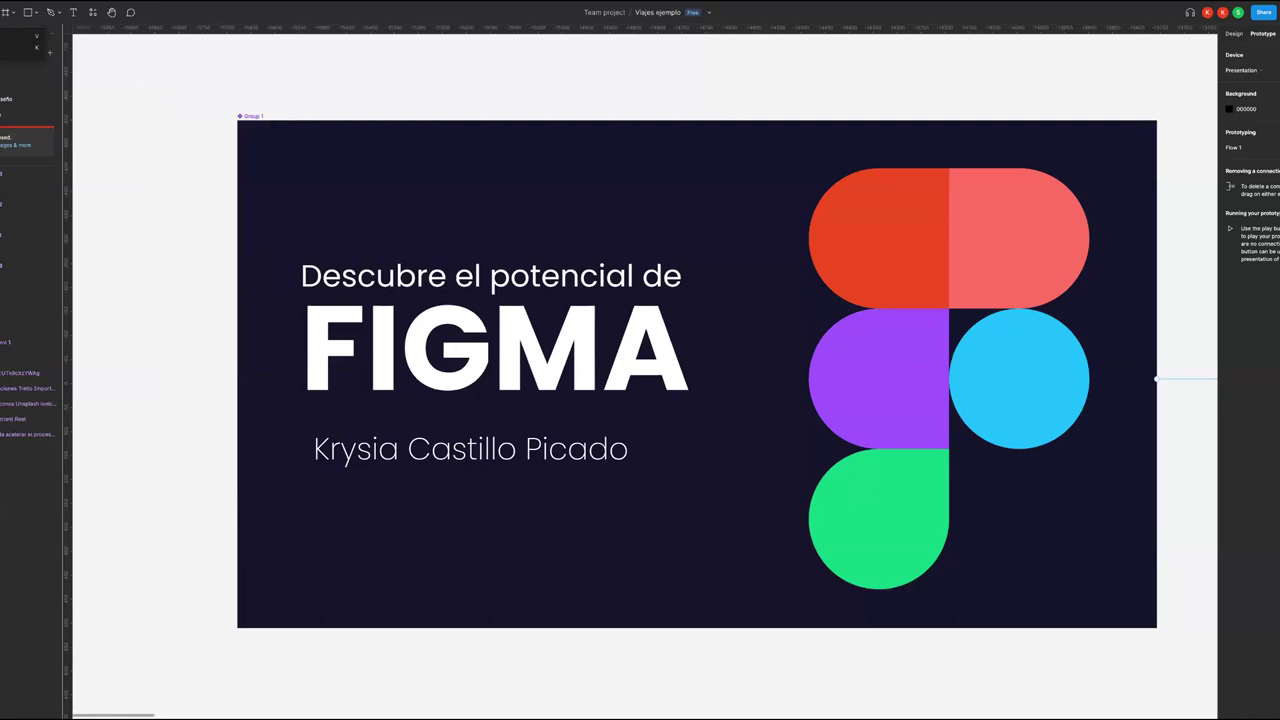
# - Try the shape, pen, Text, Resources and Hand tools, then activate the Comment tool
pyautogui.click(35, 14)
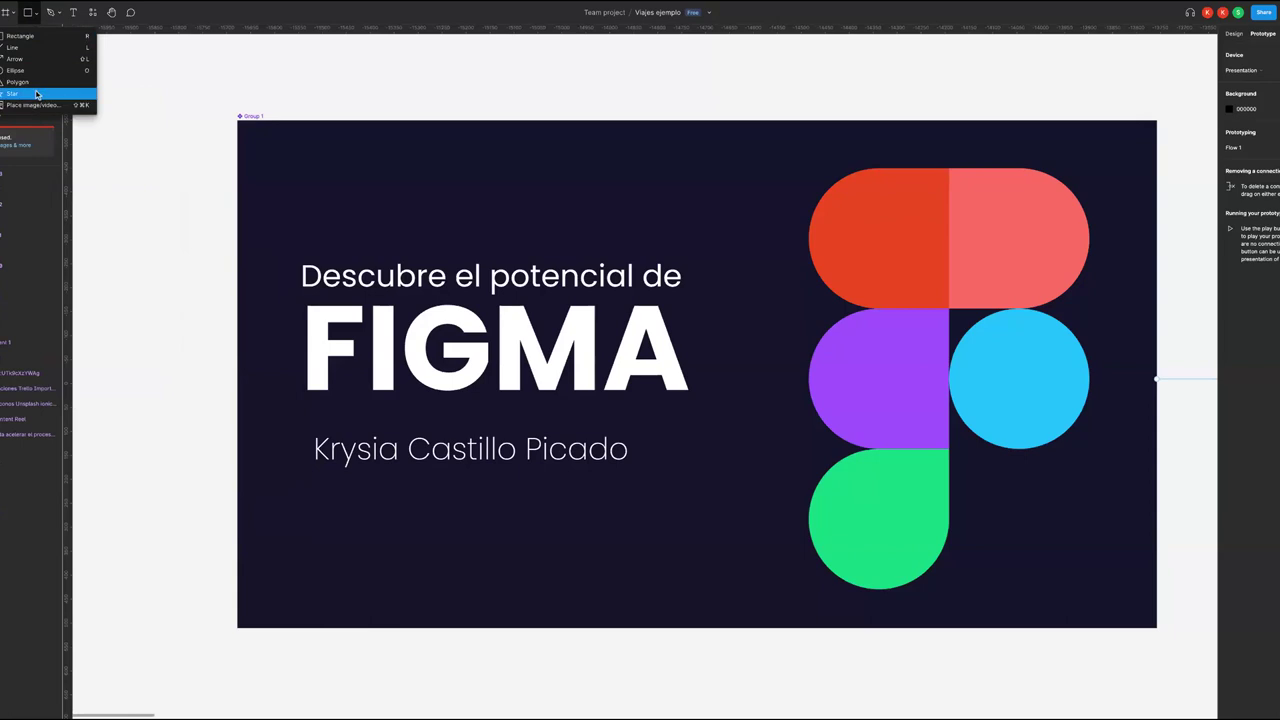
pyautogui.click(55, 16)
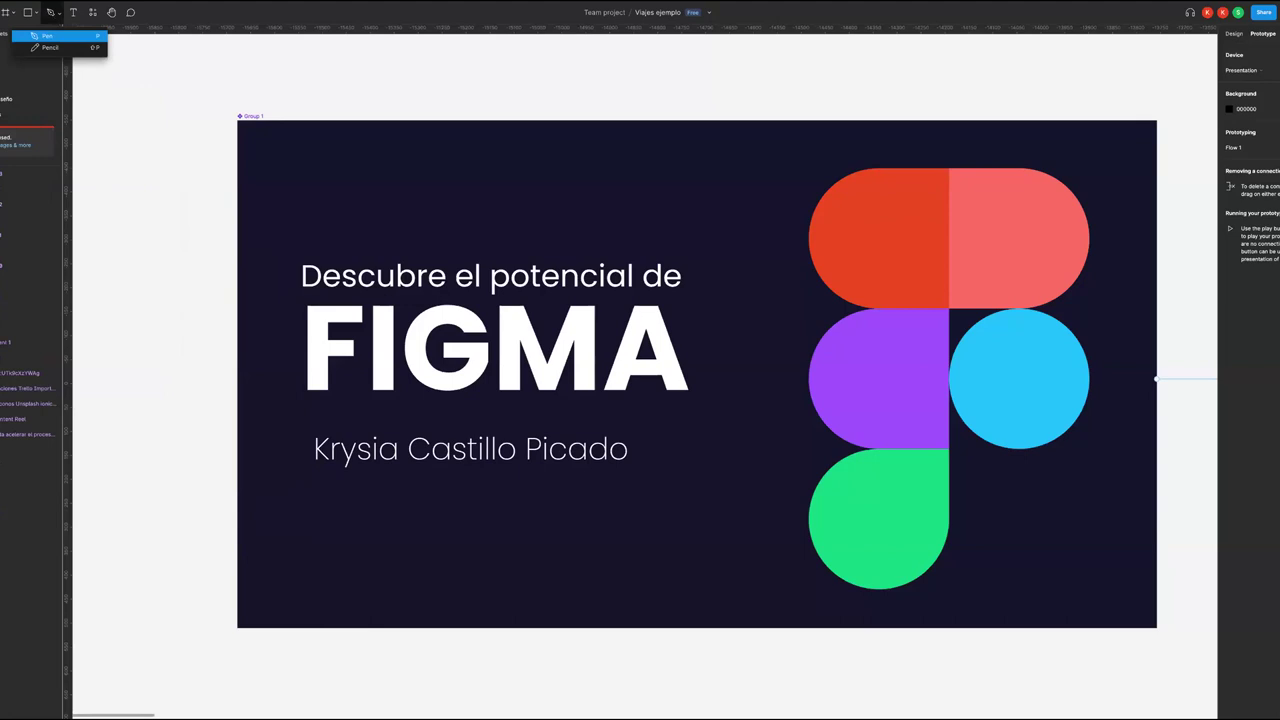
pyautogui.click(73, 12)
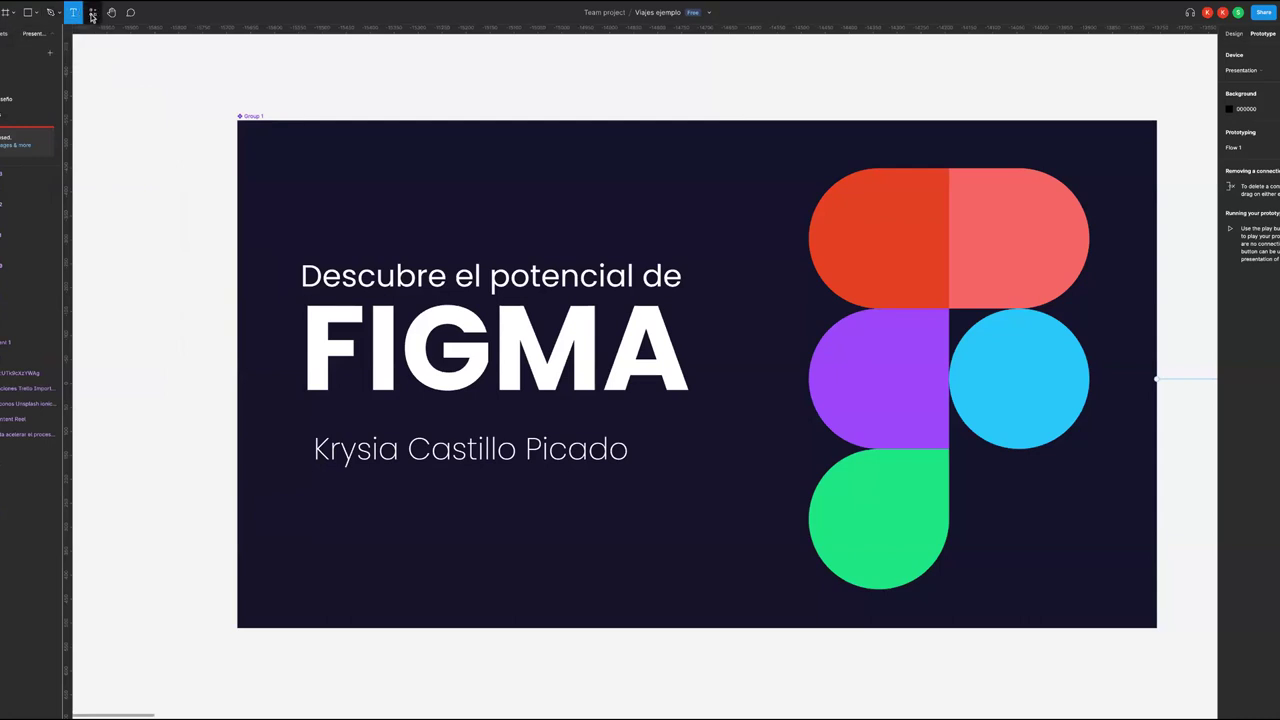
pyautogui.click(93, 13)
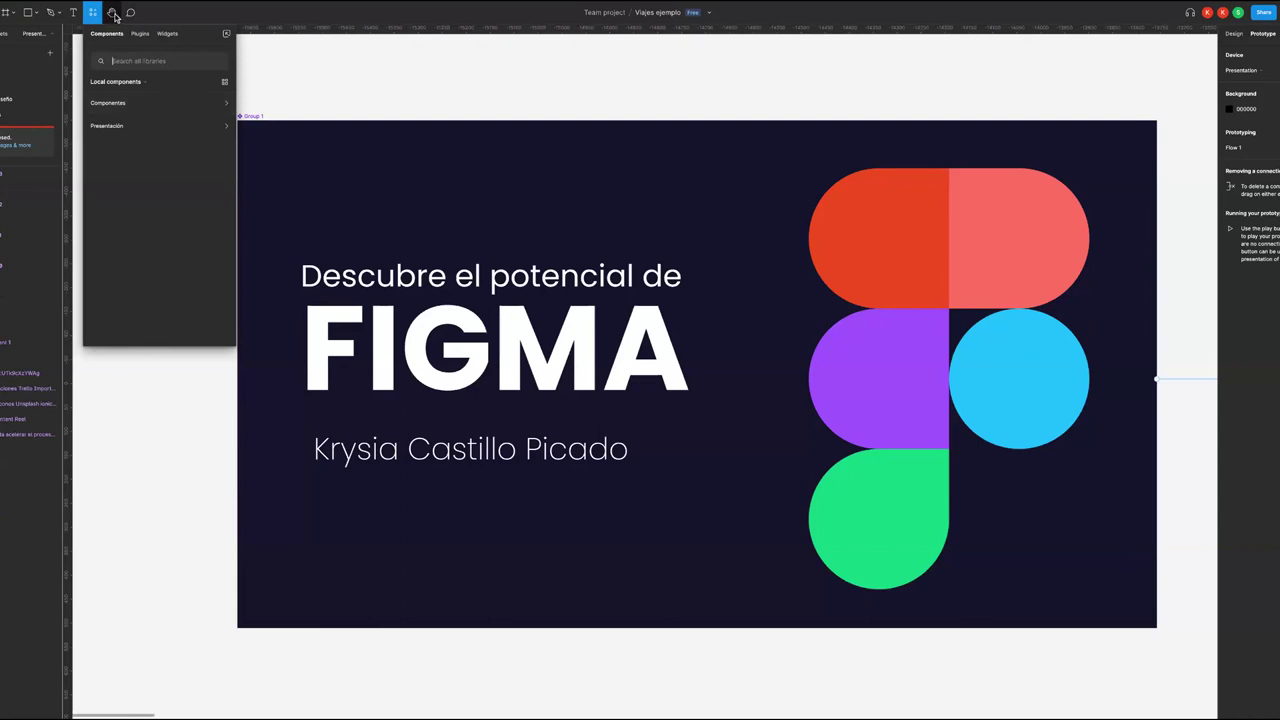
pyautogui.click(113, 14)
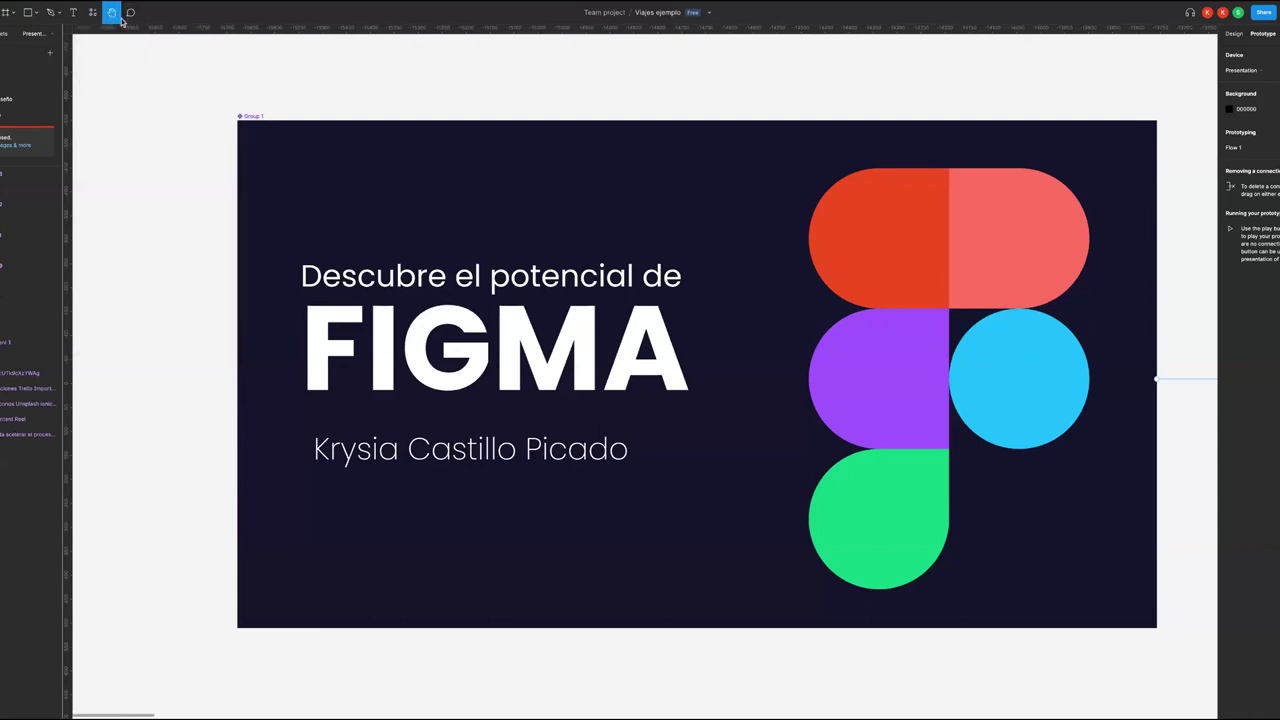
pyautogui.click(131, 13)
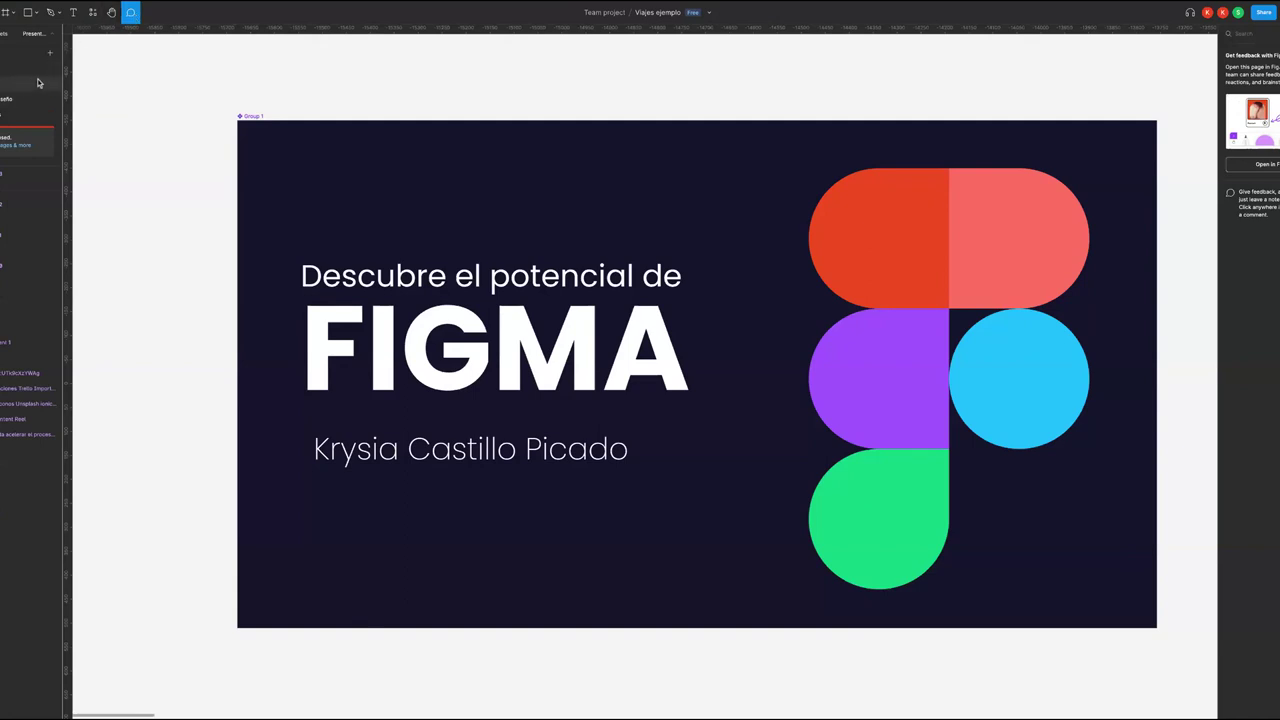
# - Drop a comment at the FIGMA title slide's top-left corner, then scroll over to the Hola! slide
pyautogui.click(106, 90)
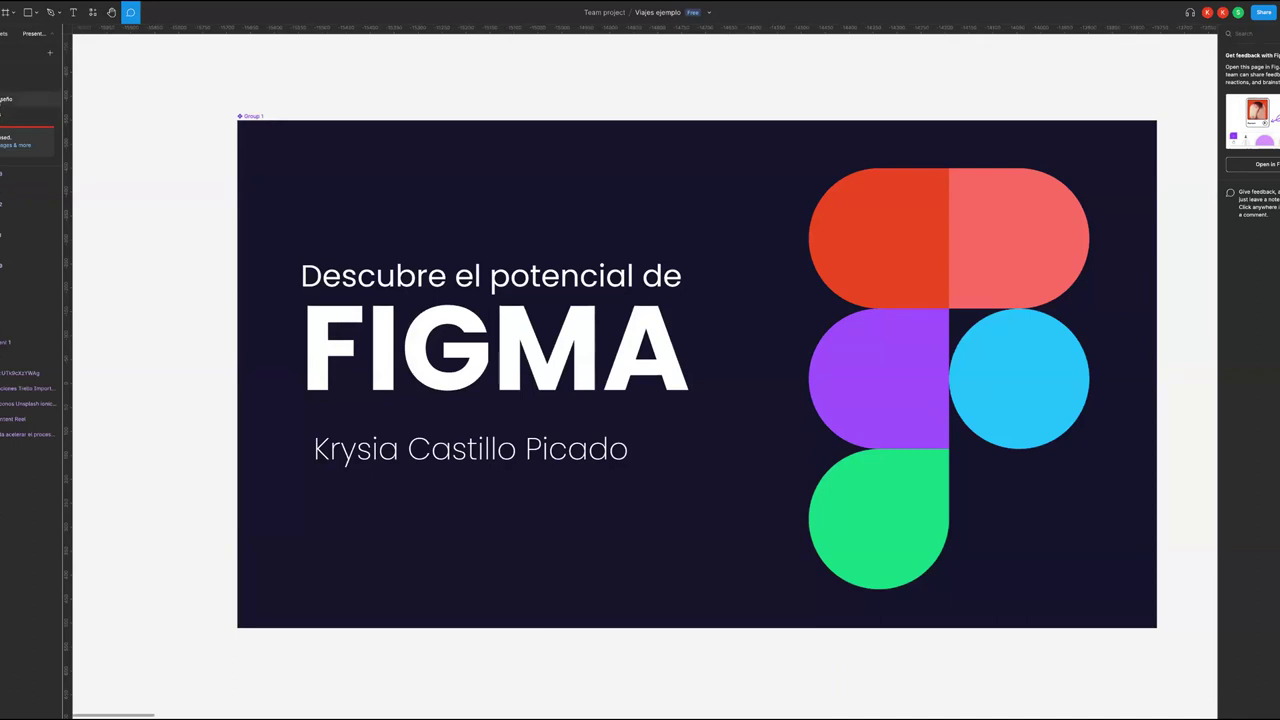
pyautogui.click(25, 99)
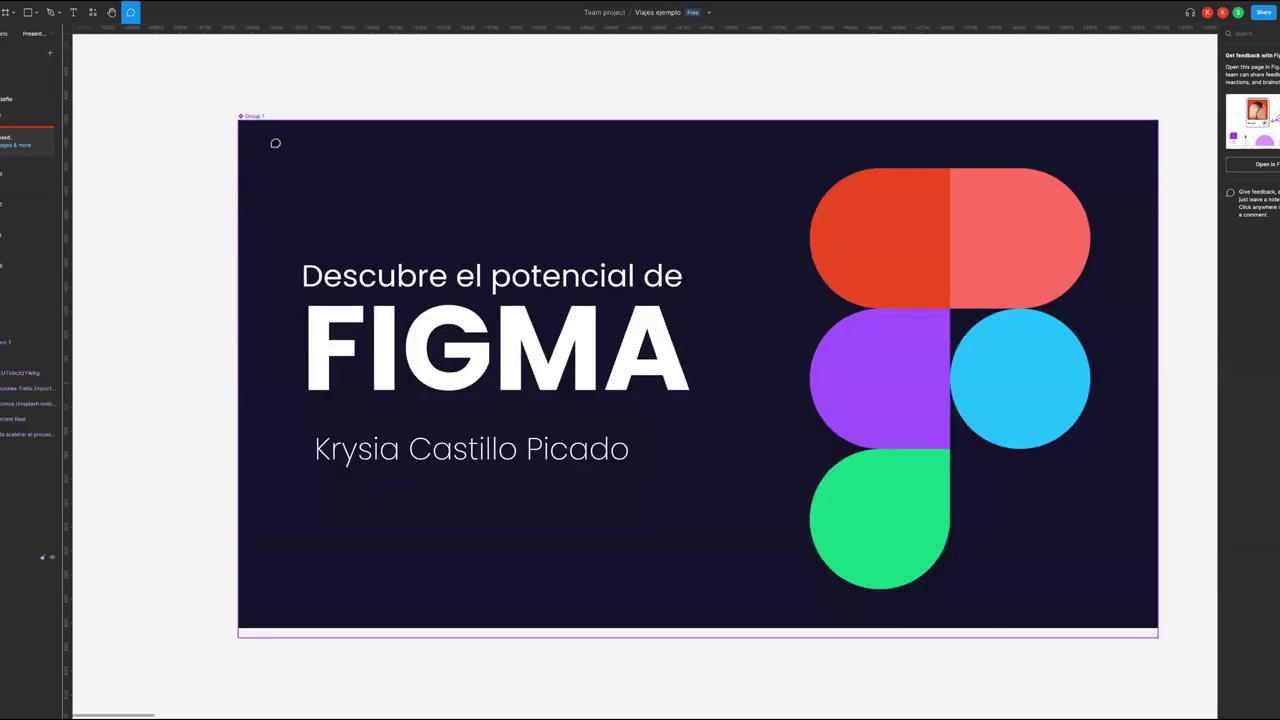
pyautogui.hscroll(3, 537, 209)
pyautogui.hscroll(5, 538, 212)
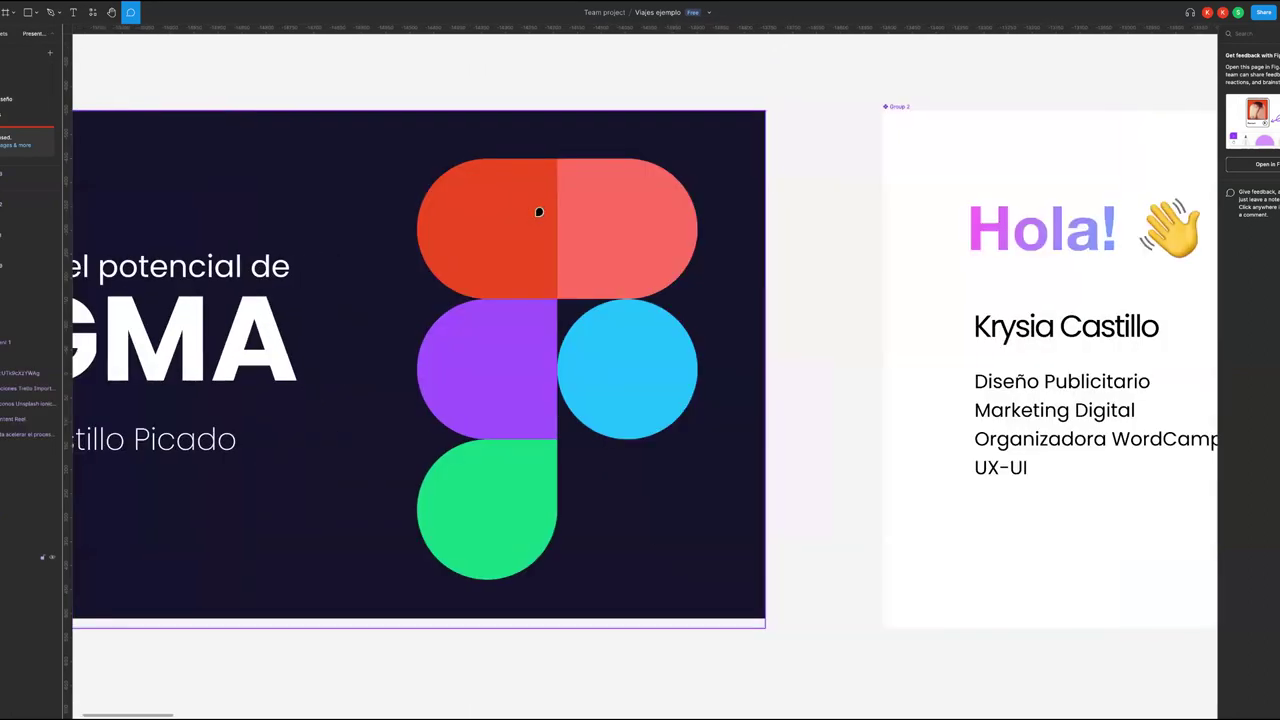
pyautogui.hscroll(3, 538, 212)
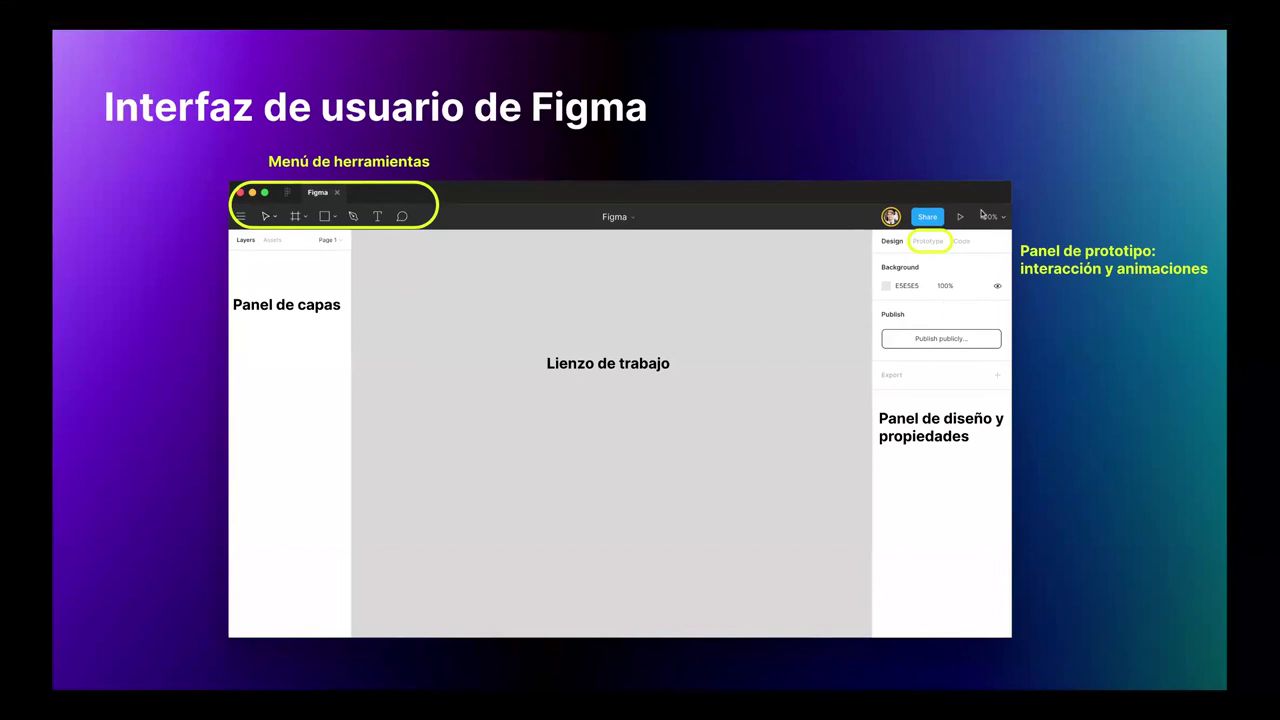
# - Advance the slideshow to the Biblioteca de componentes slide with its button variants
pyautogui.press('Right')
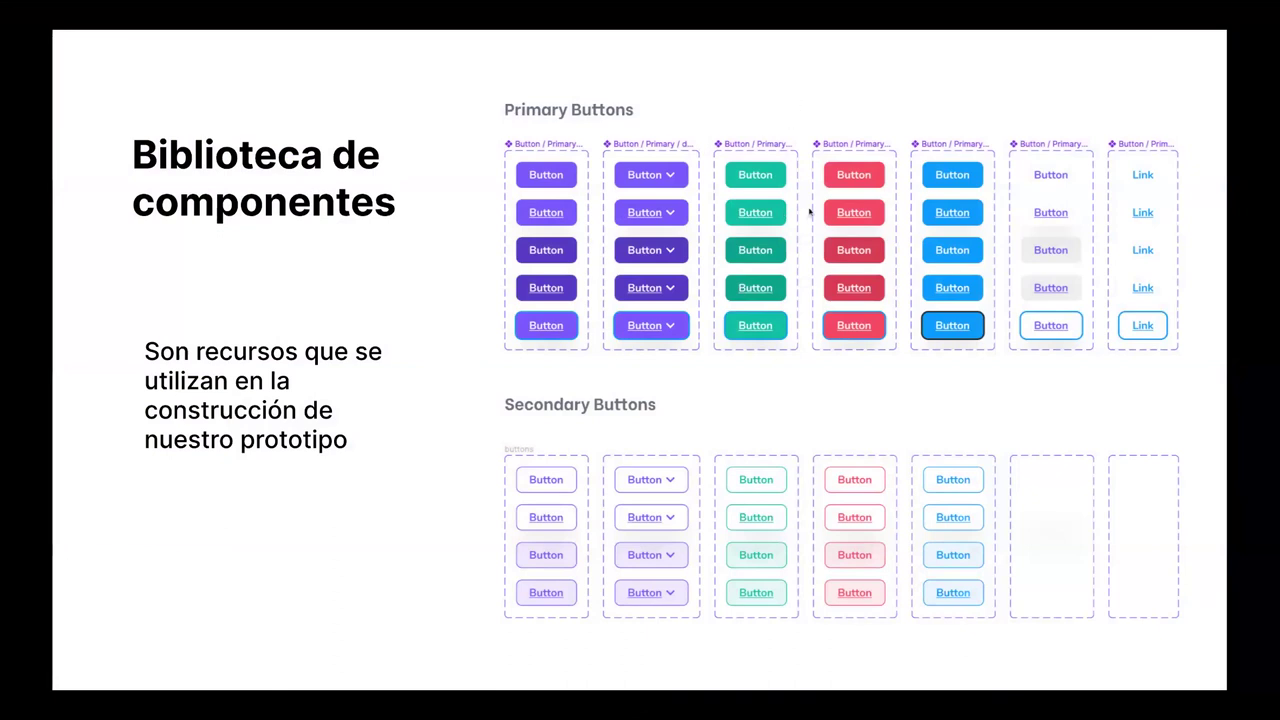
# - Advance past the Sistema de Diseño slide to the Ejemplo Sistema de Diseño slide
pyautogui.click(551, 170)
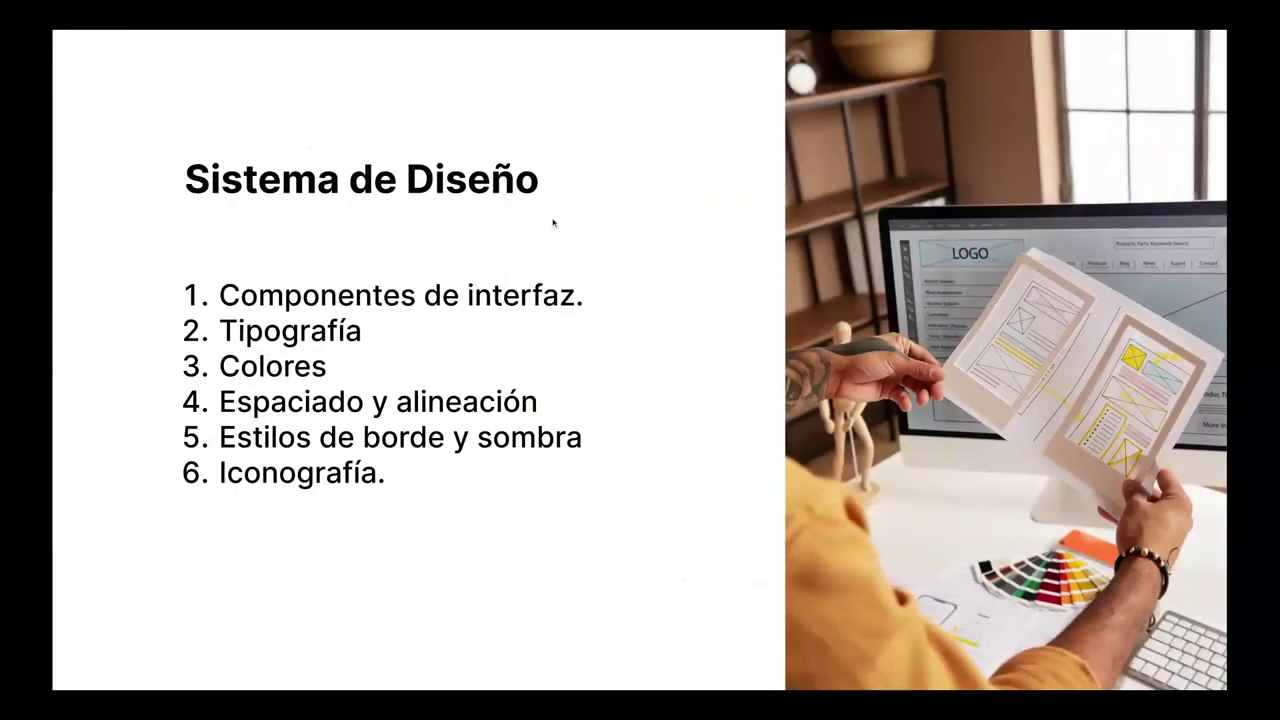
pyautogui.click(553, 176)
pyautogui.press('Right')
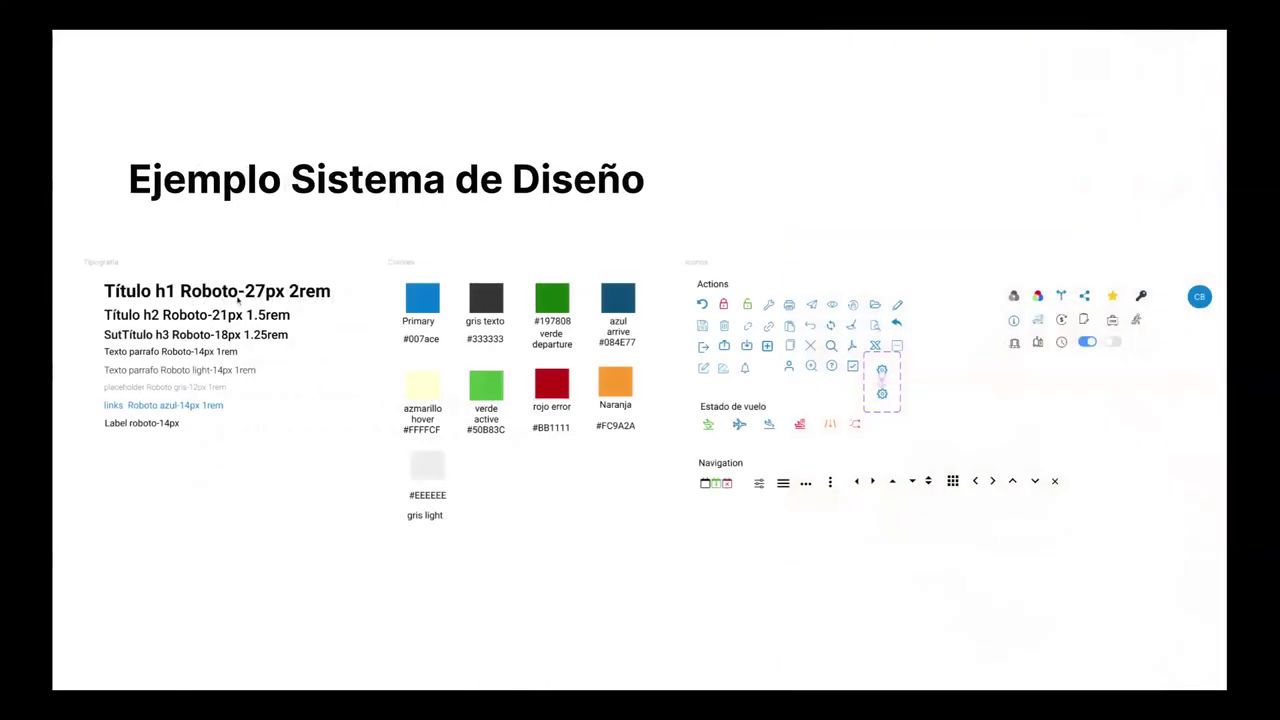
# - Flip between the Ejemplo Sistema de Diseño and Prototipo slides, ending on Prototipo
pyautogui.press('Right')
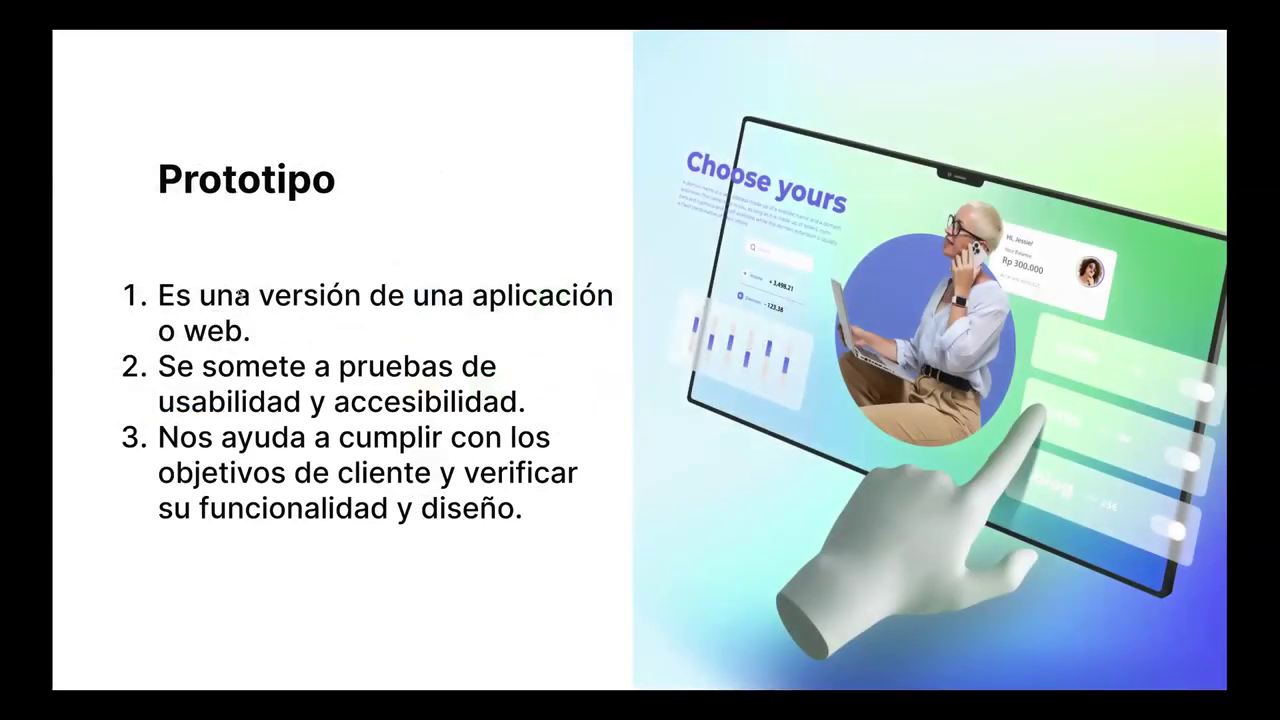
pyautogui.press('Left')
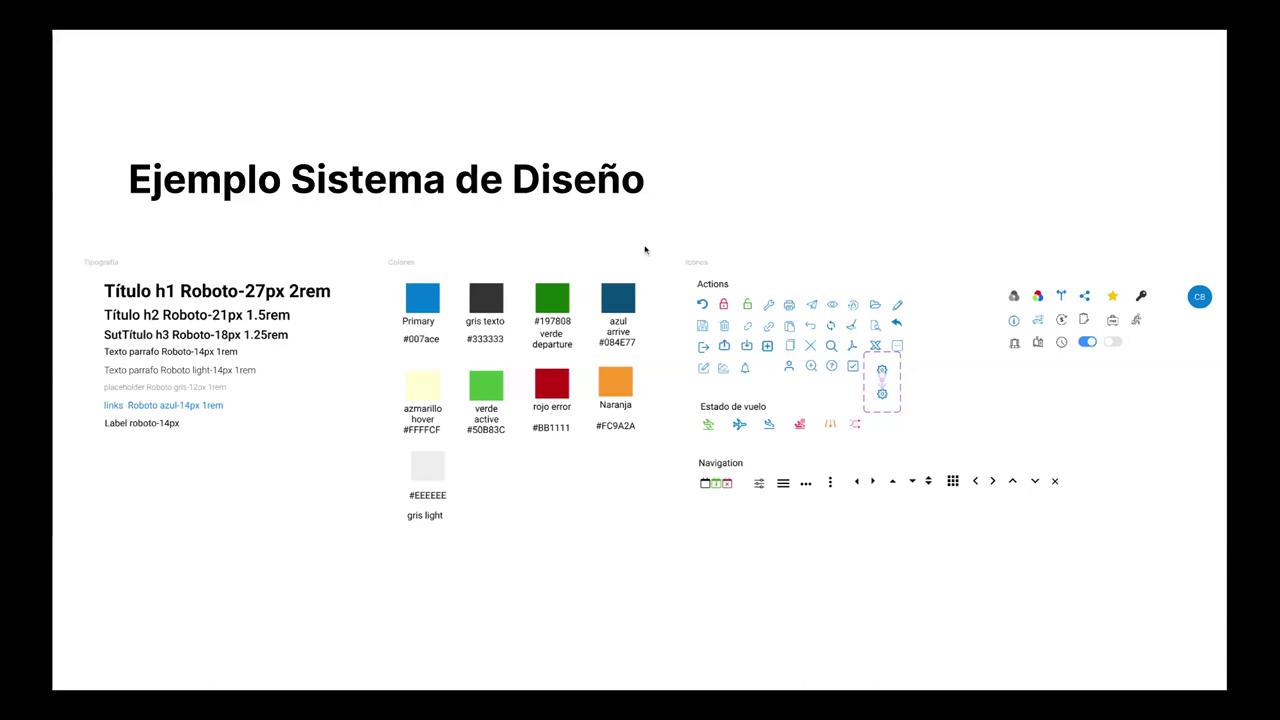
pyautogui.press('Right')
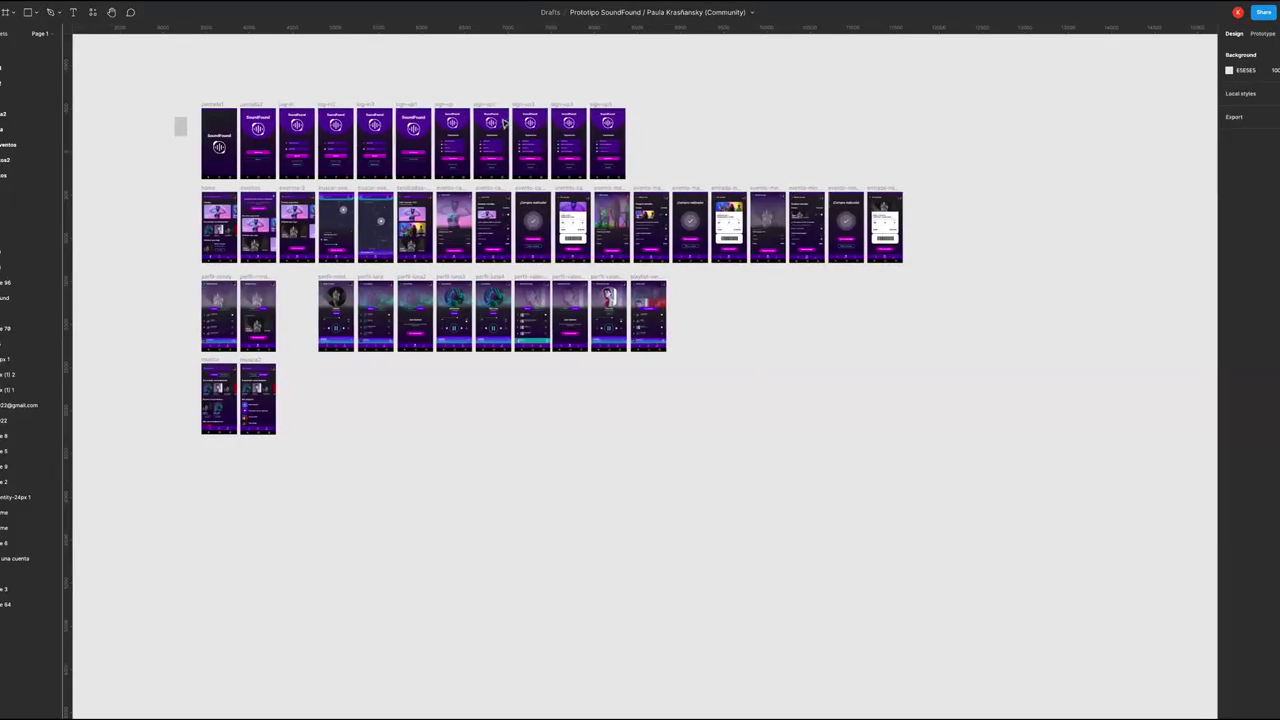
pyautogui.hscroll(-3, 420, 50)
pyautogui.scroll(5, 444, 66)
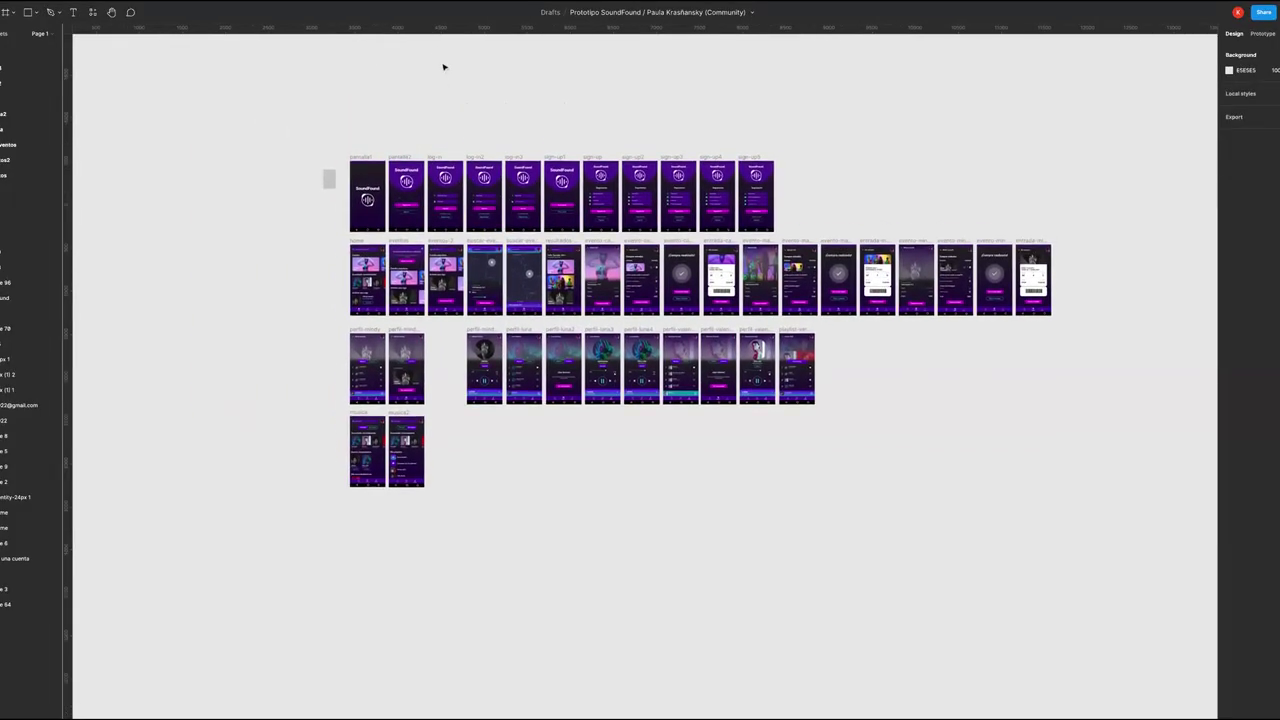
pyautogui.hscroll(2, 458, 152)
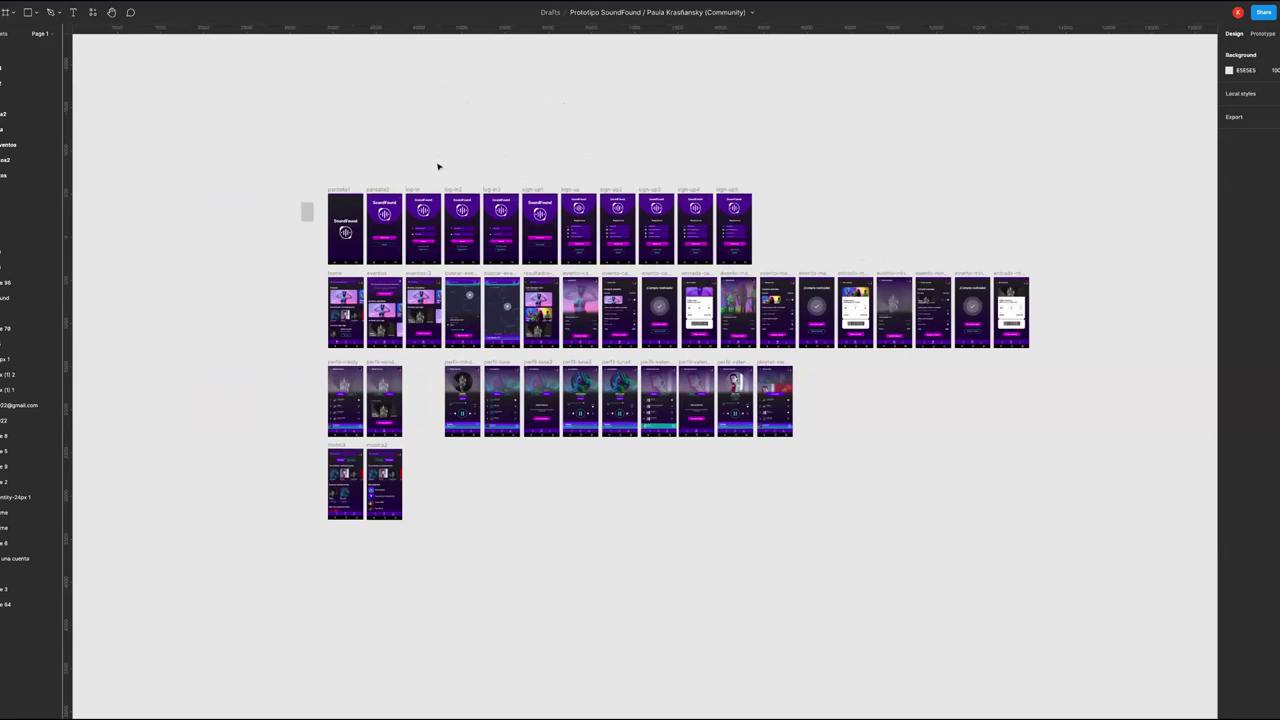
pyautogui.hscroll(3, 434, 163)
pyautogui.scroll(-3, 340, 160)
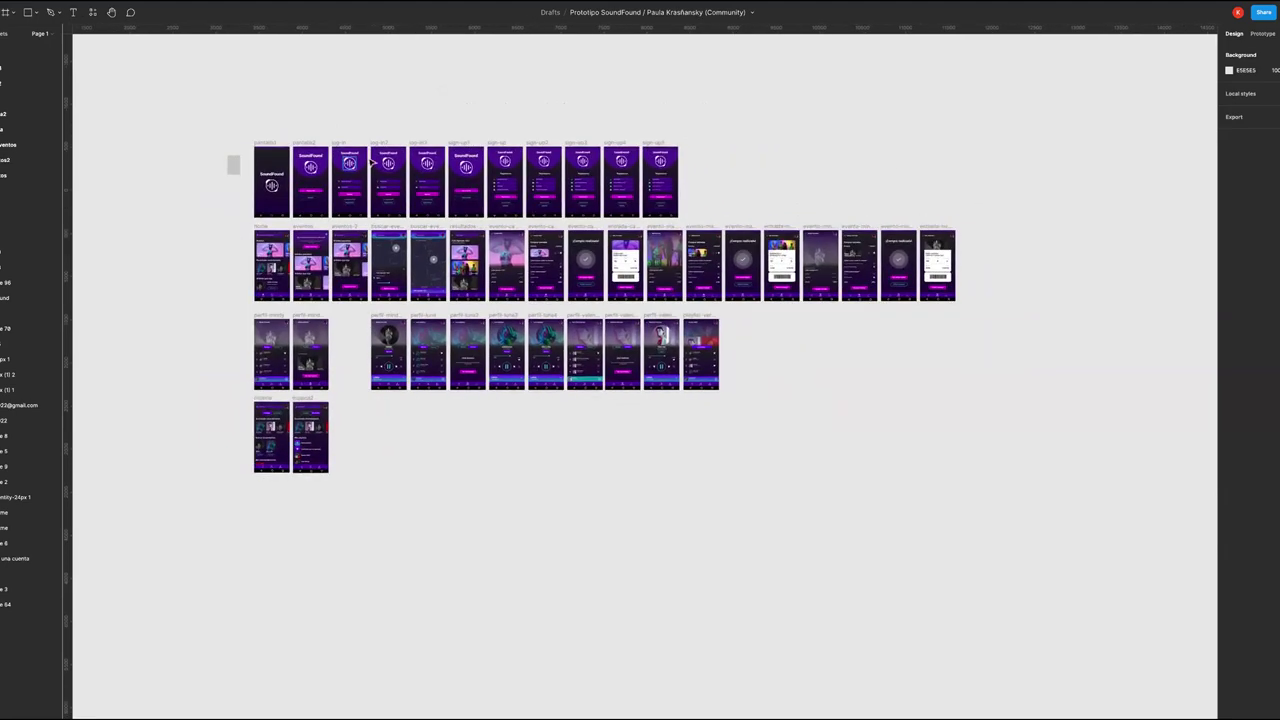
pyautogui.scroll(-2, 373, 162)
pyautogui.hscroll(-2, 373, 162)
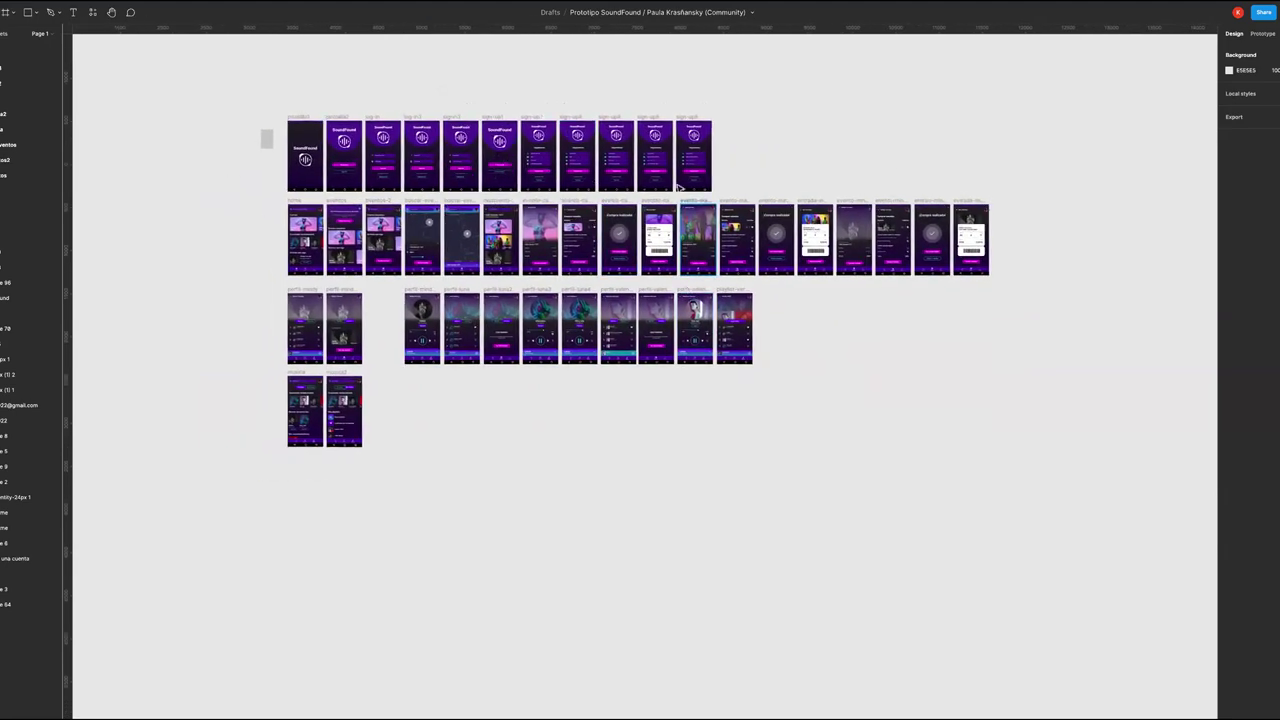
pyautogui.hscroll(-2, 824, 134)
pyautogui.scroll(1, 824, 134)
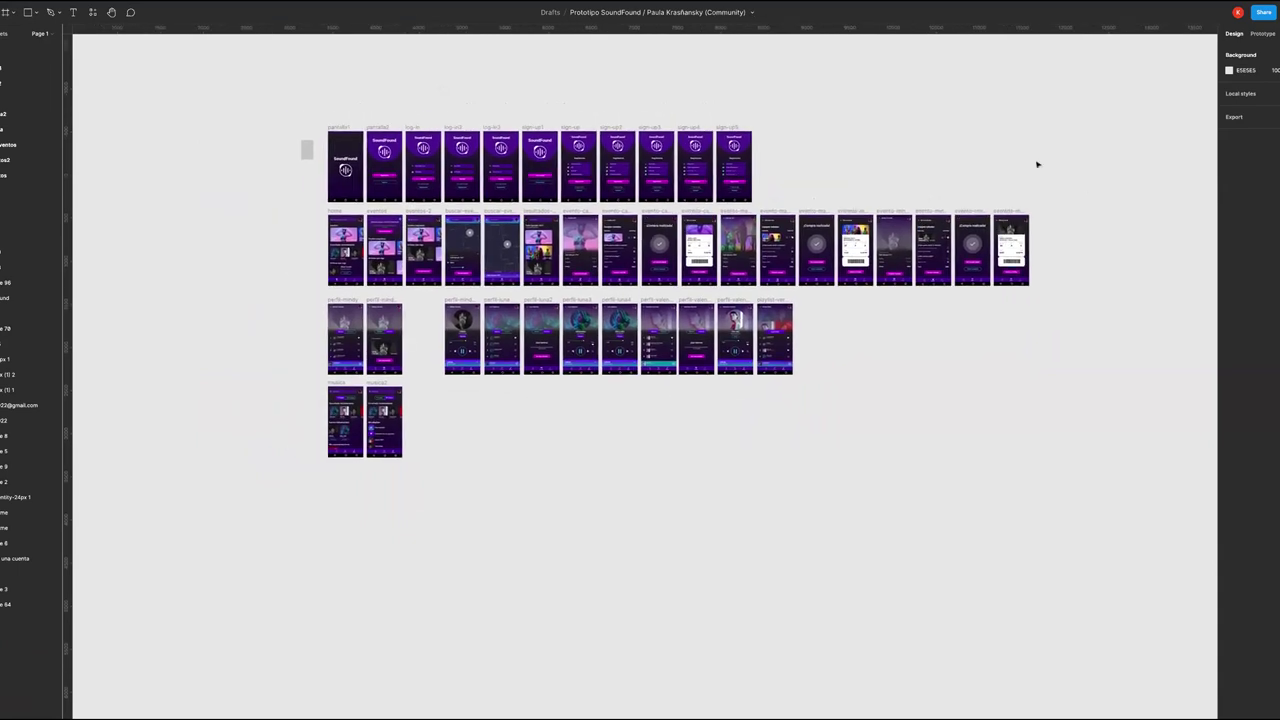
# - Show the SoundFound prototype connections, zoom in, and select the Flow 1 splash screen
pyautogui.click(1264, 34)
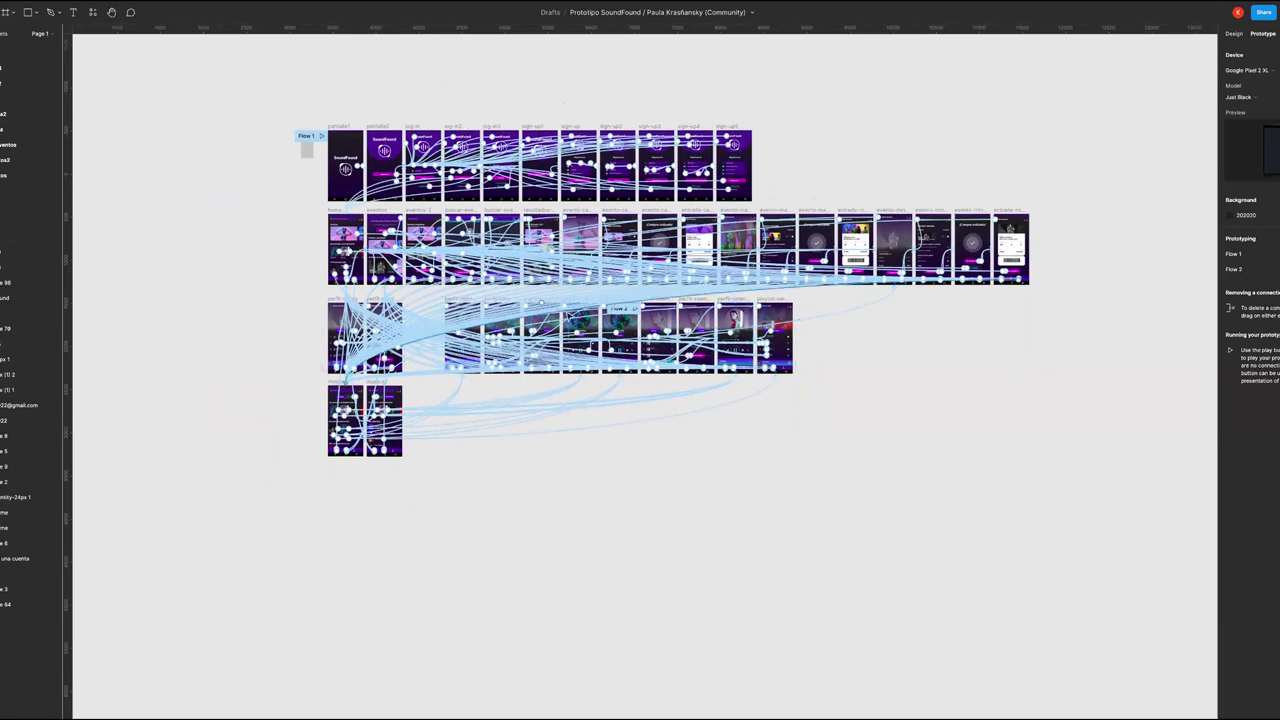
pyautogui.scroll(1, 943, 409)
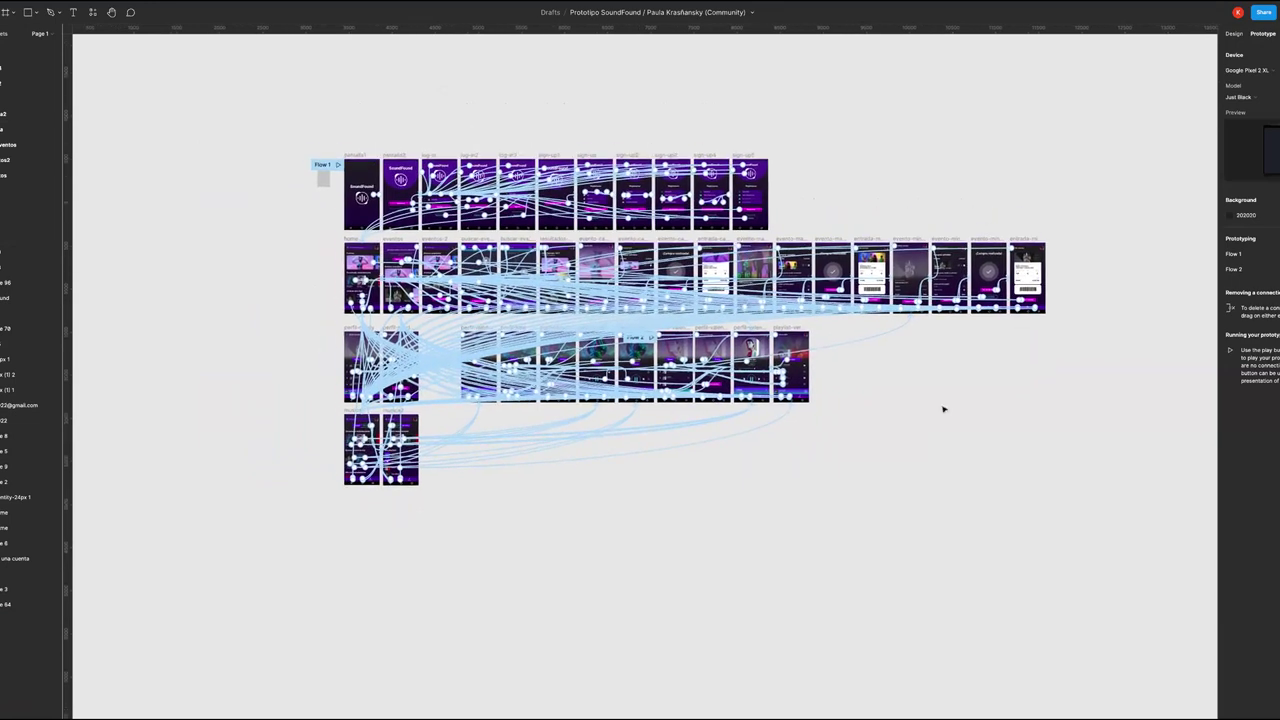
pyautogui.hotkey('ctrl', '+')
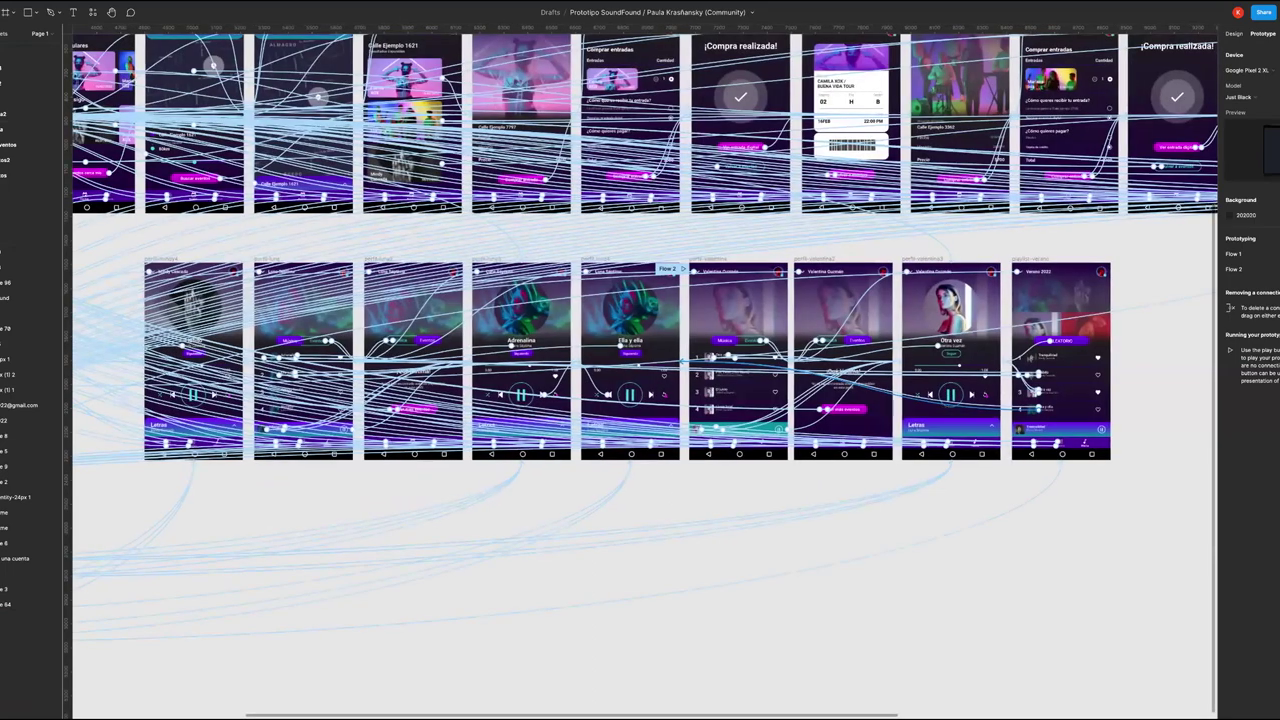
pyautogui.scroll(2, 644, 375)
pyautogui.hscroll(-3, 644, 375)
pyautogui.scroll(2, 644, 375)
pyautogui.hscroll(-2, 644, 375)
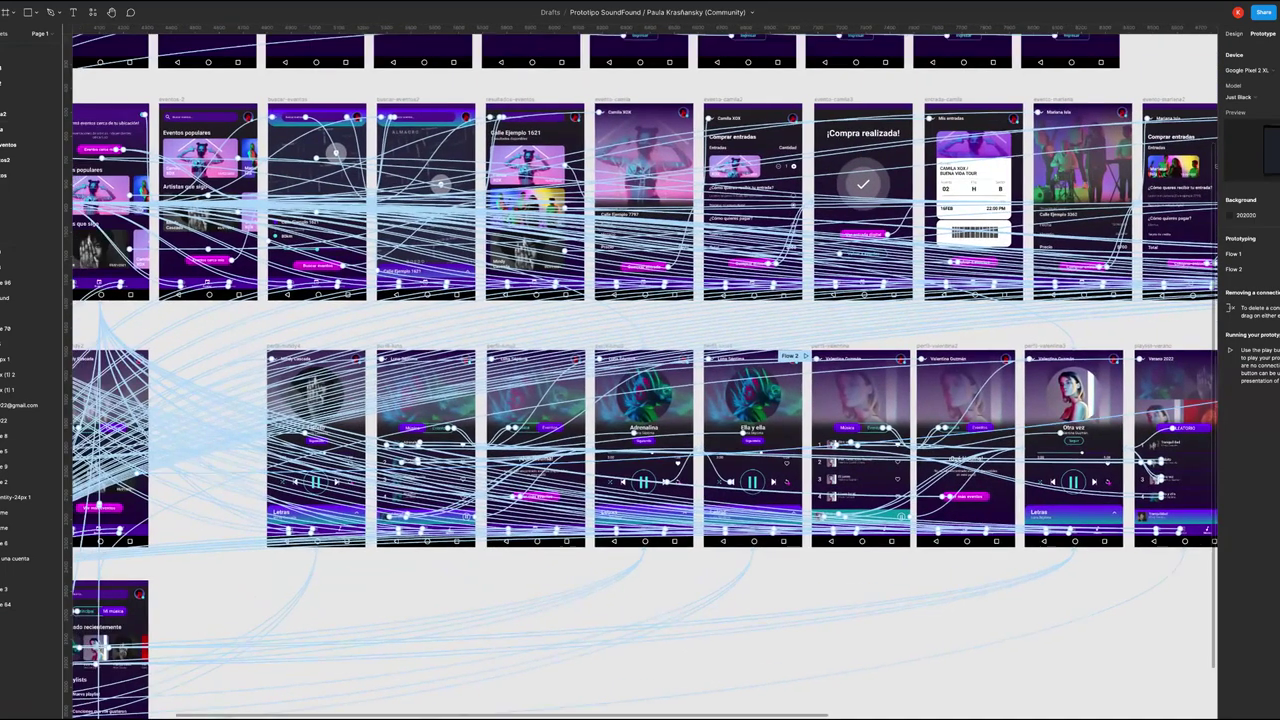
pyautogui.scroll(5, 644, 375)
pyautogui.hscroll(-5, 644, 375)
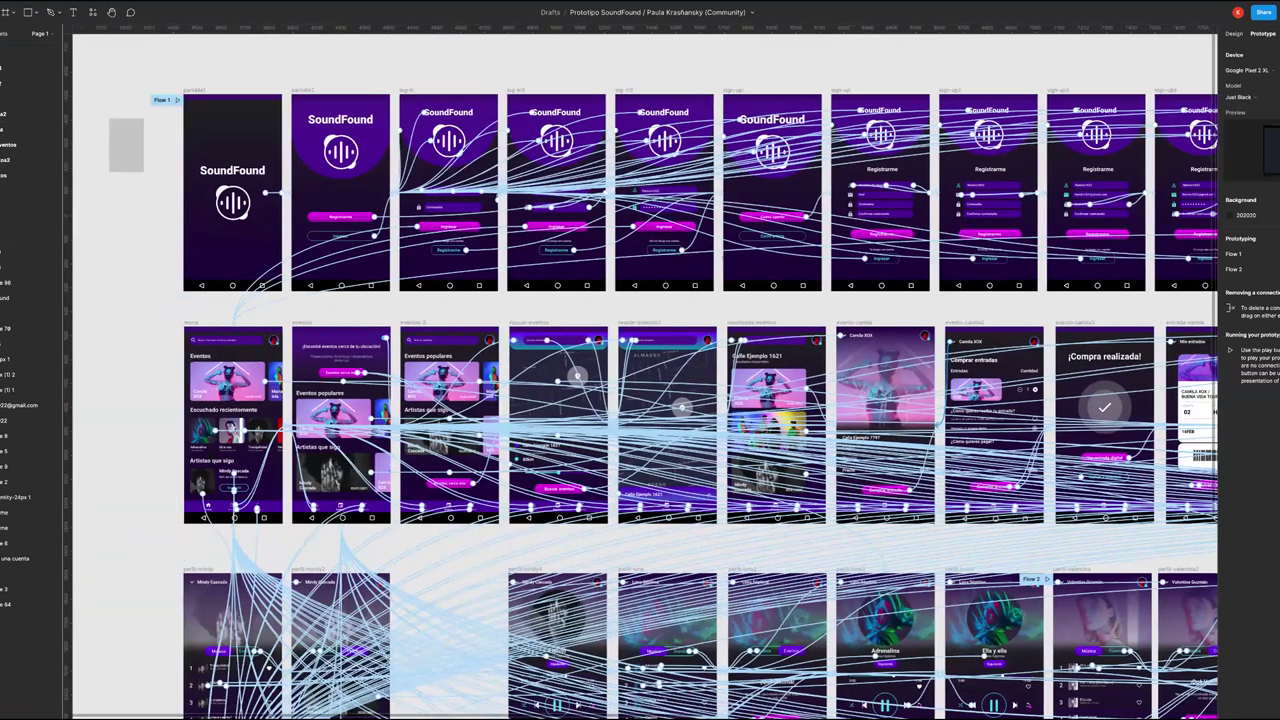
pyautogui.click(285, 90)
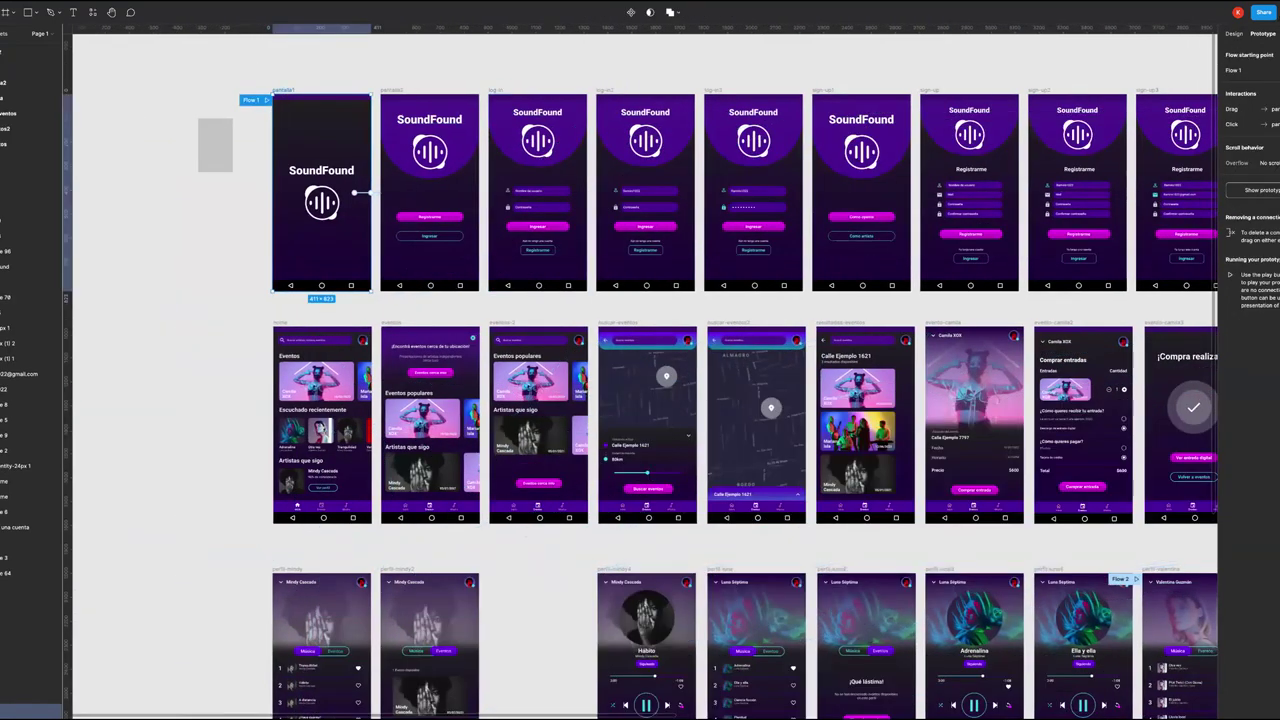
# - Play the prototype and sign up as a listener via Registrarme and Como oyente to reach home
pyautogui.click(1276, 12)
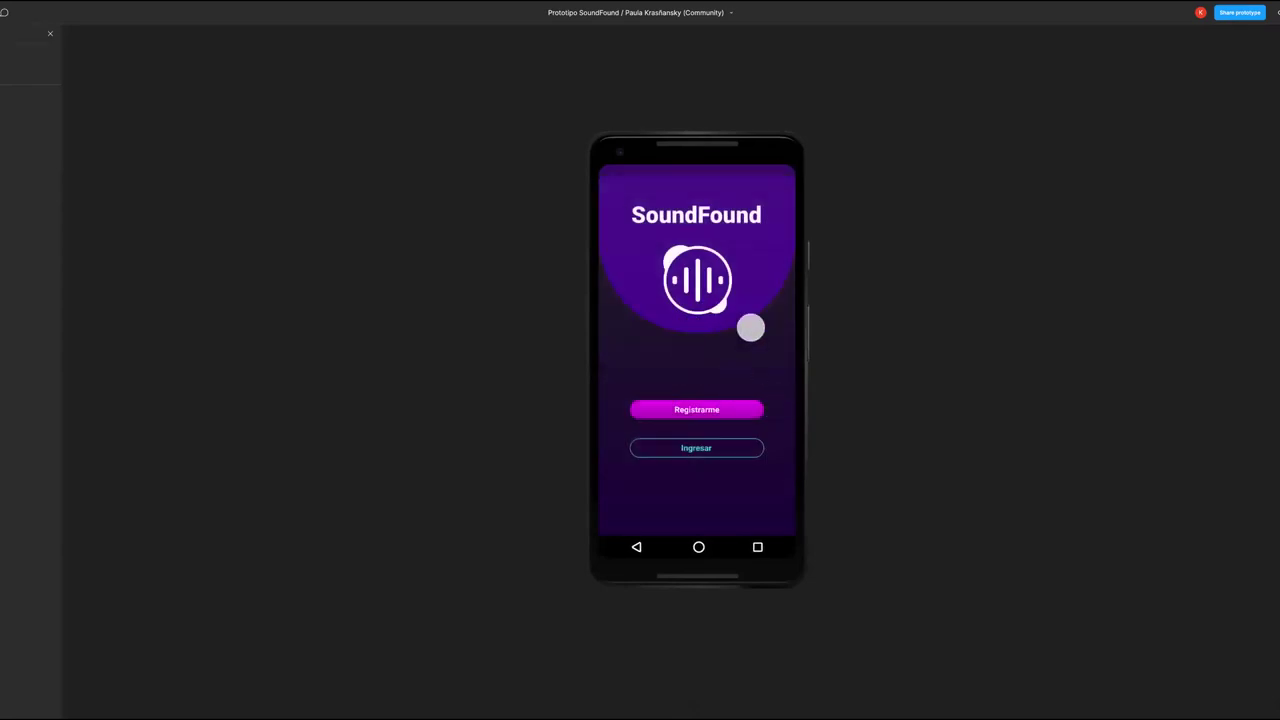
pyautogui.click(709, 412)
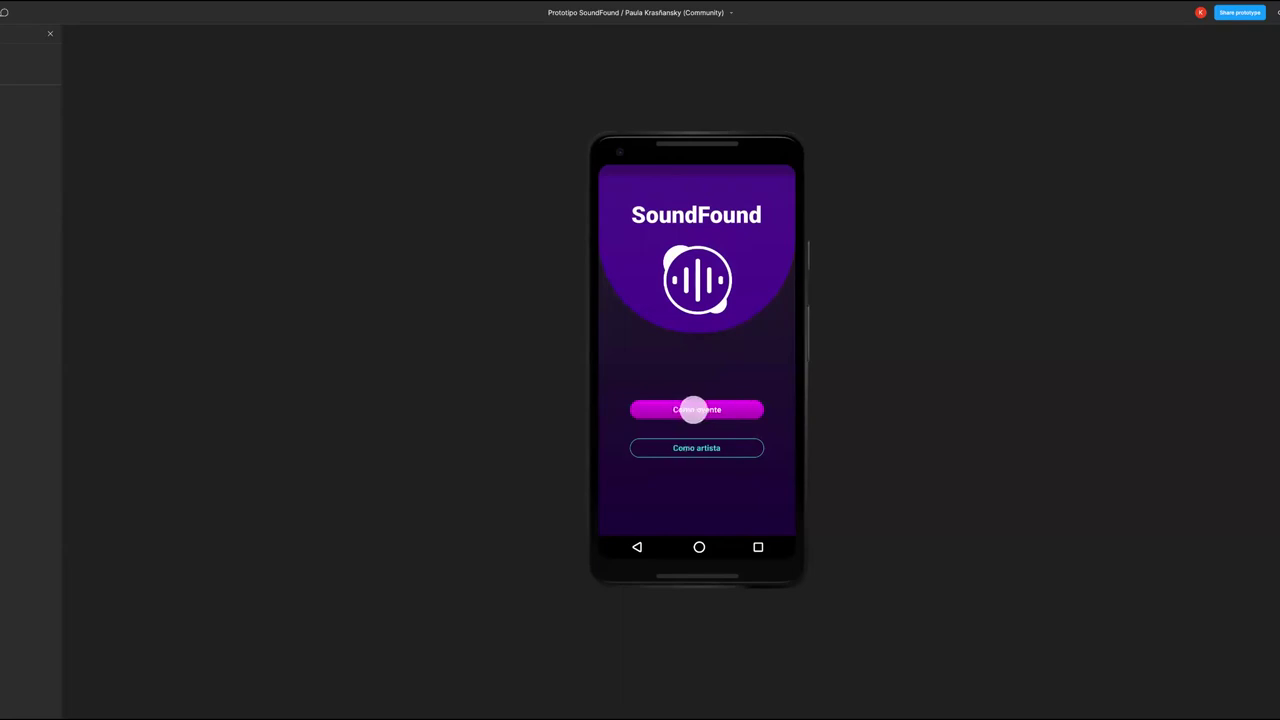
pyautogui.click(704, 410)
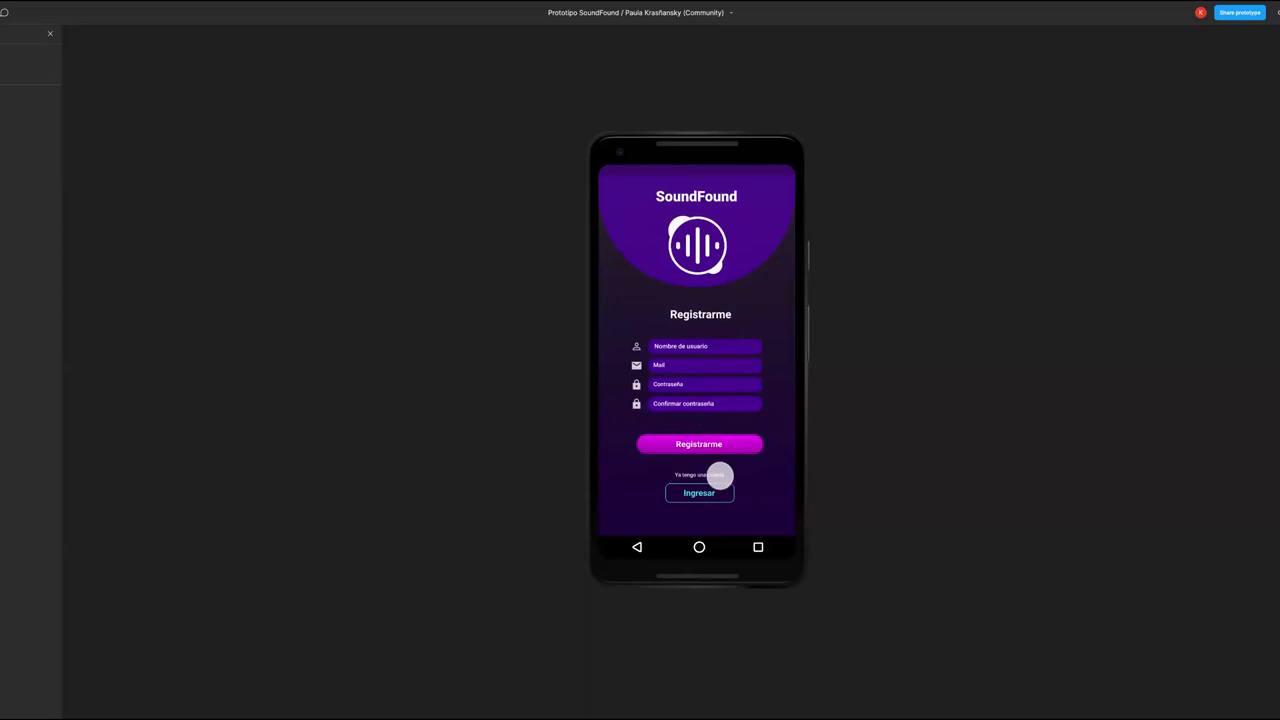
pyautogui.click(718, 437)
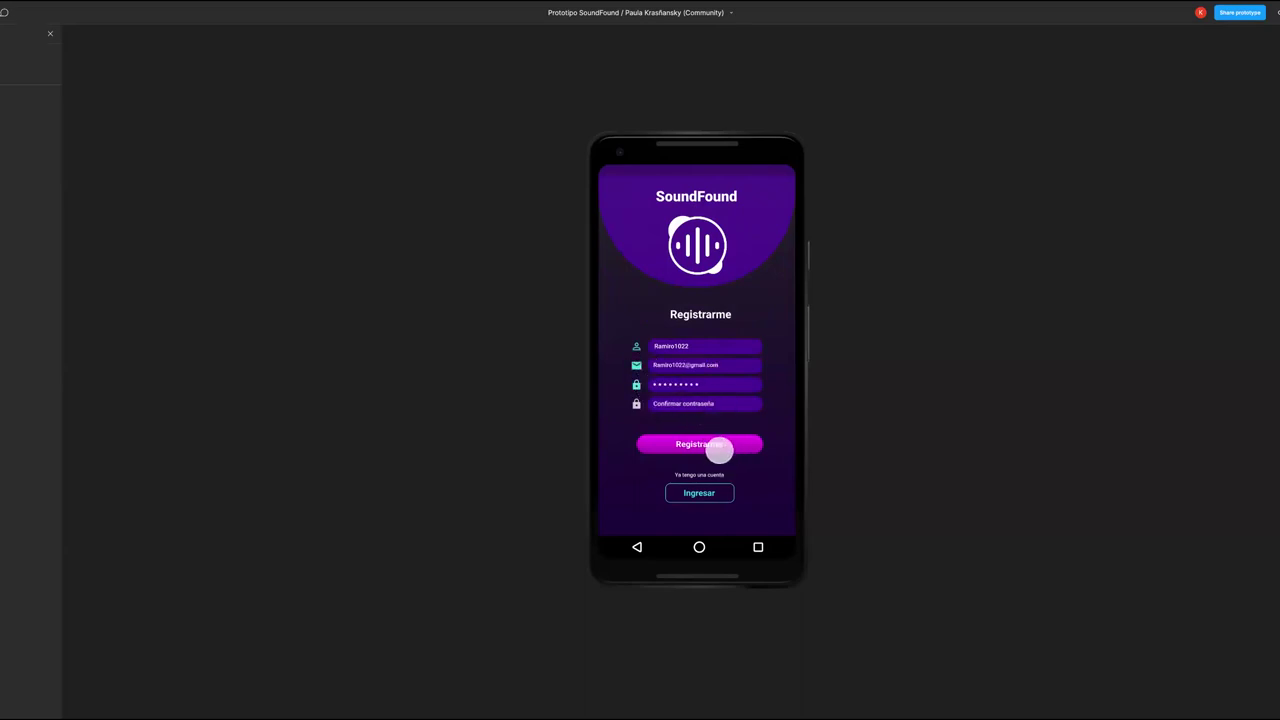
pyautogui.click(719, 450)
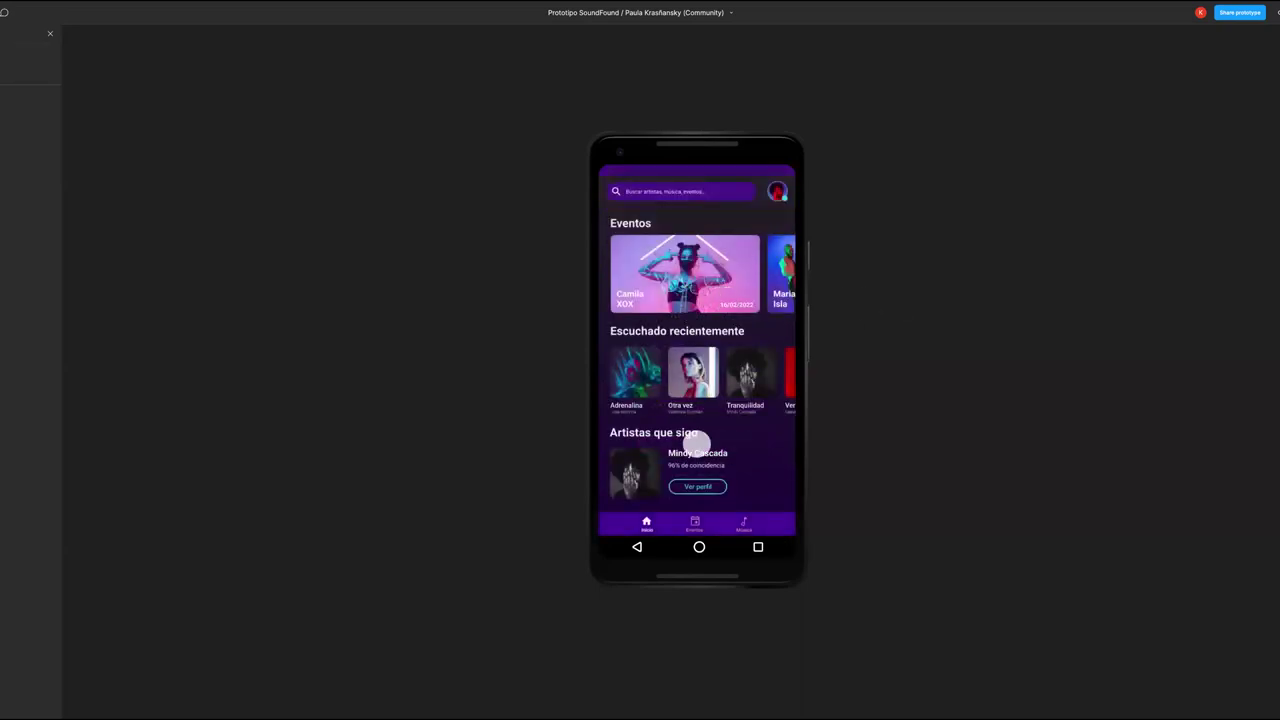
# - Open the first featured event and buy a ticket with Comprar entrada
pyautogui.click(697, 272)
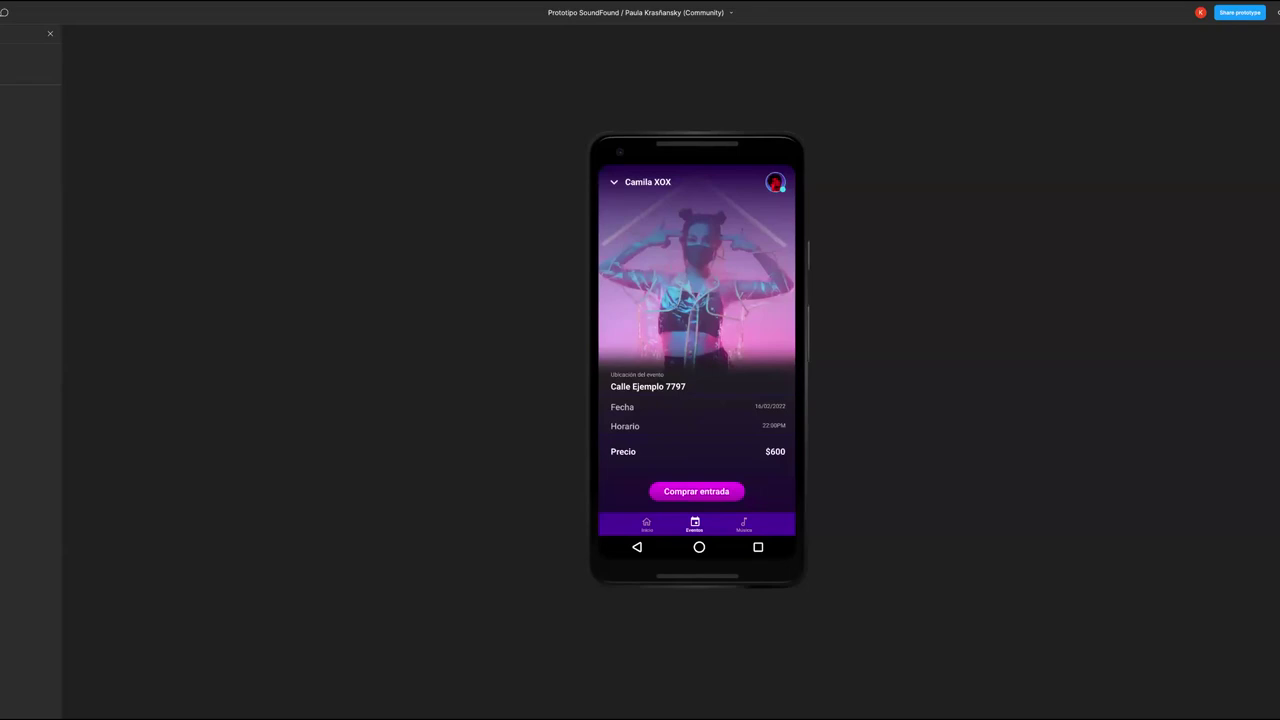
pyautogui.click(696, 491)
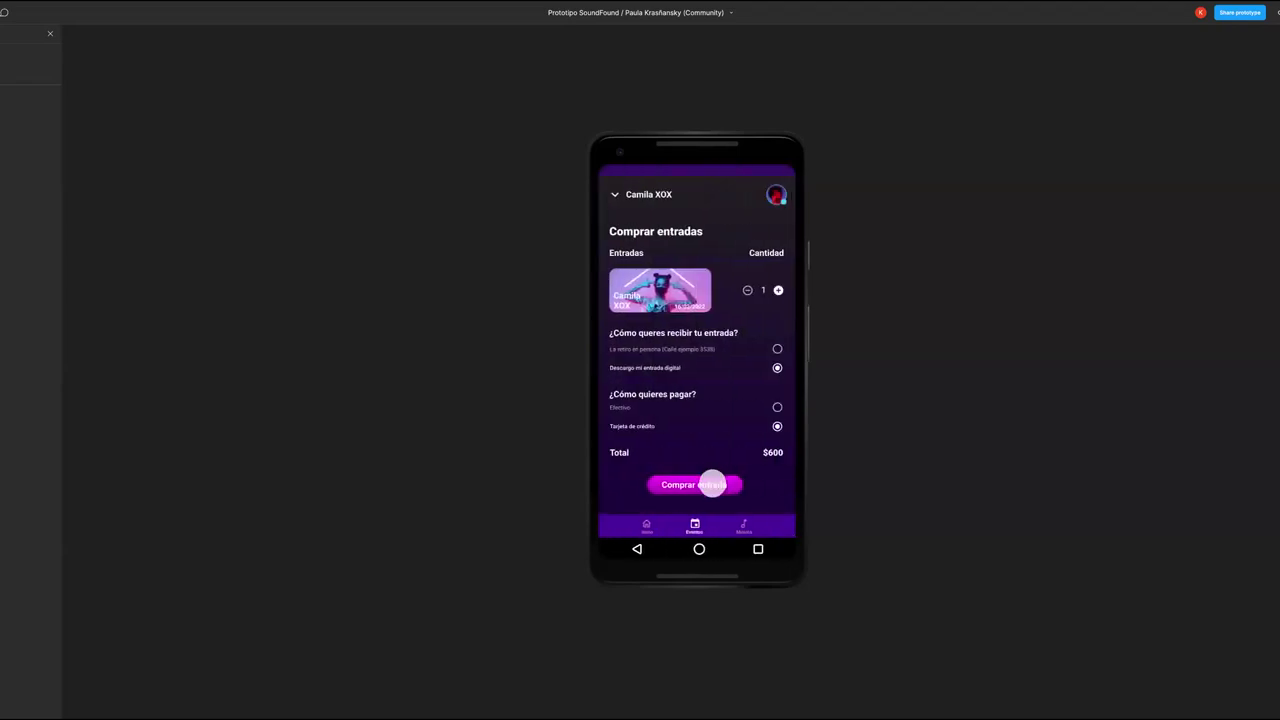
pyautogui.click(711, 486)
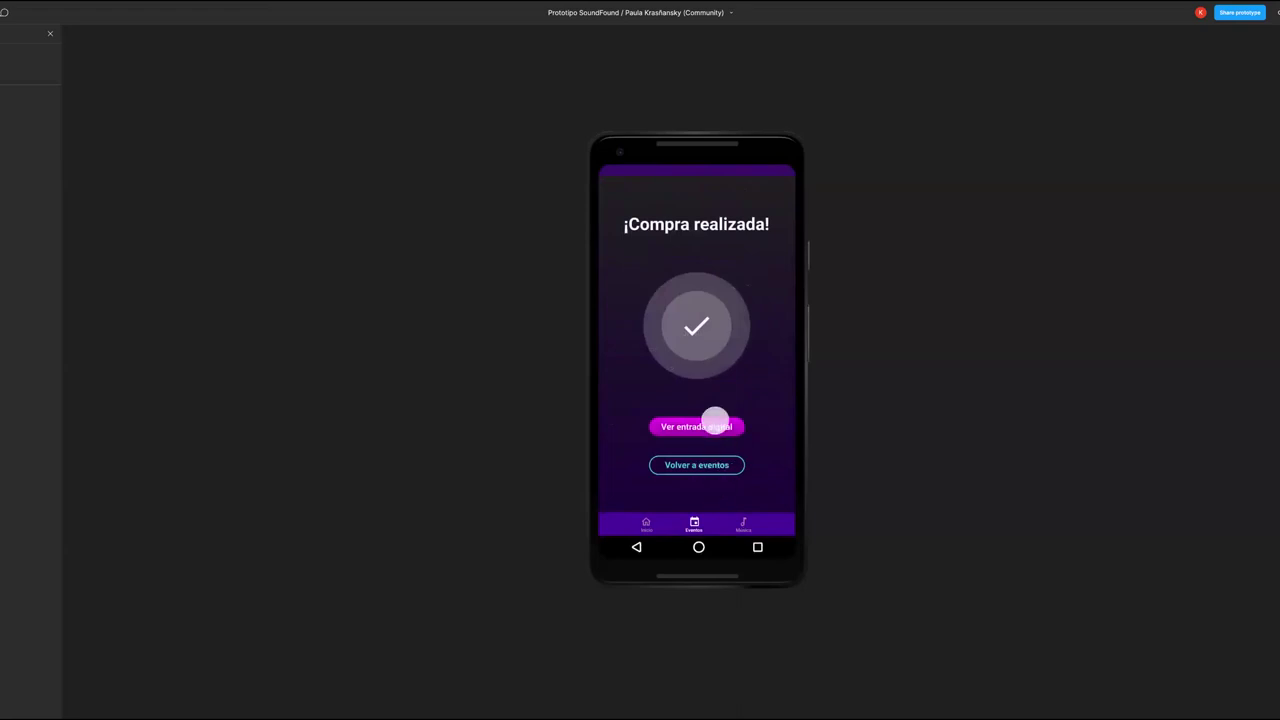
# - View the digital ticket, return to the events screen, and reveal the prototype's clickable areas
pyautogui.click(723, 428)
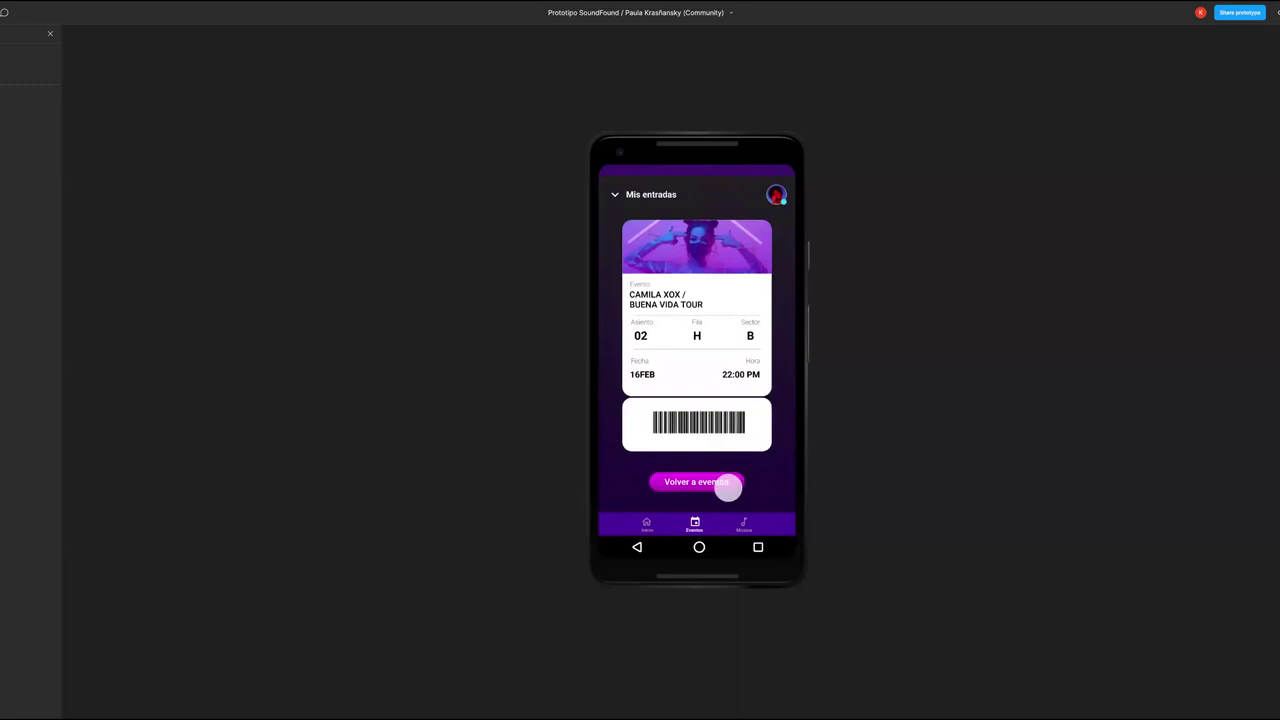
pyautogui.click(729, 487)
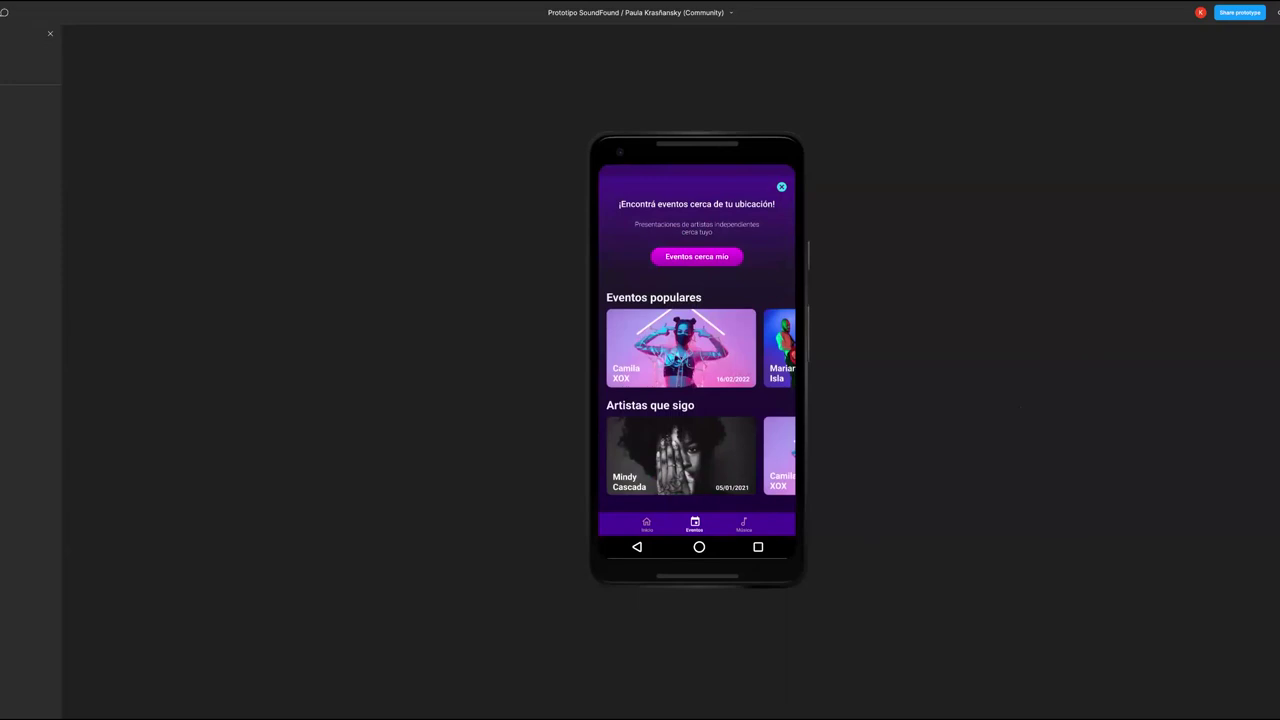
pyautogui.click(413, 95)
pyautogui.click(591, 211)
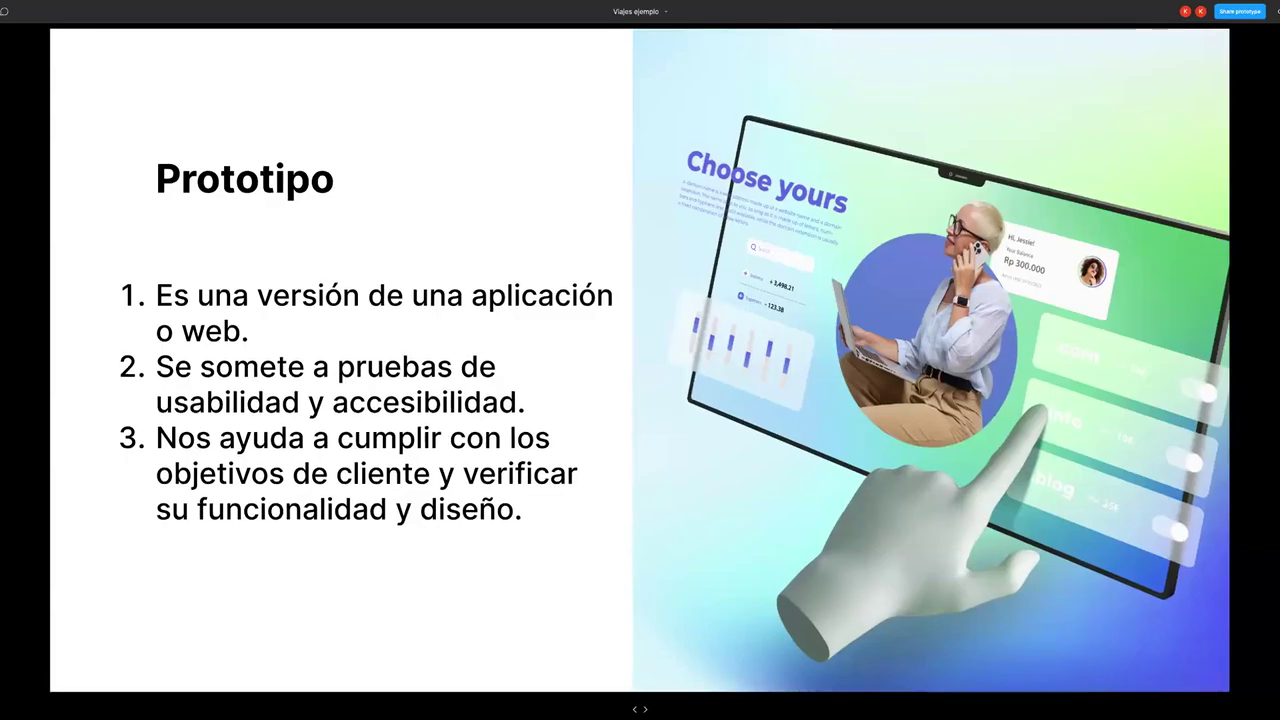
# - Advance the presentation to the Integración slide
pyautogui.press('Right')
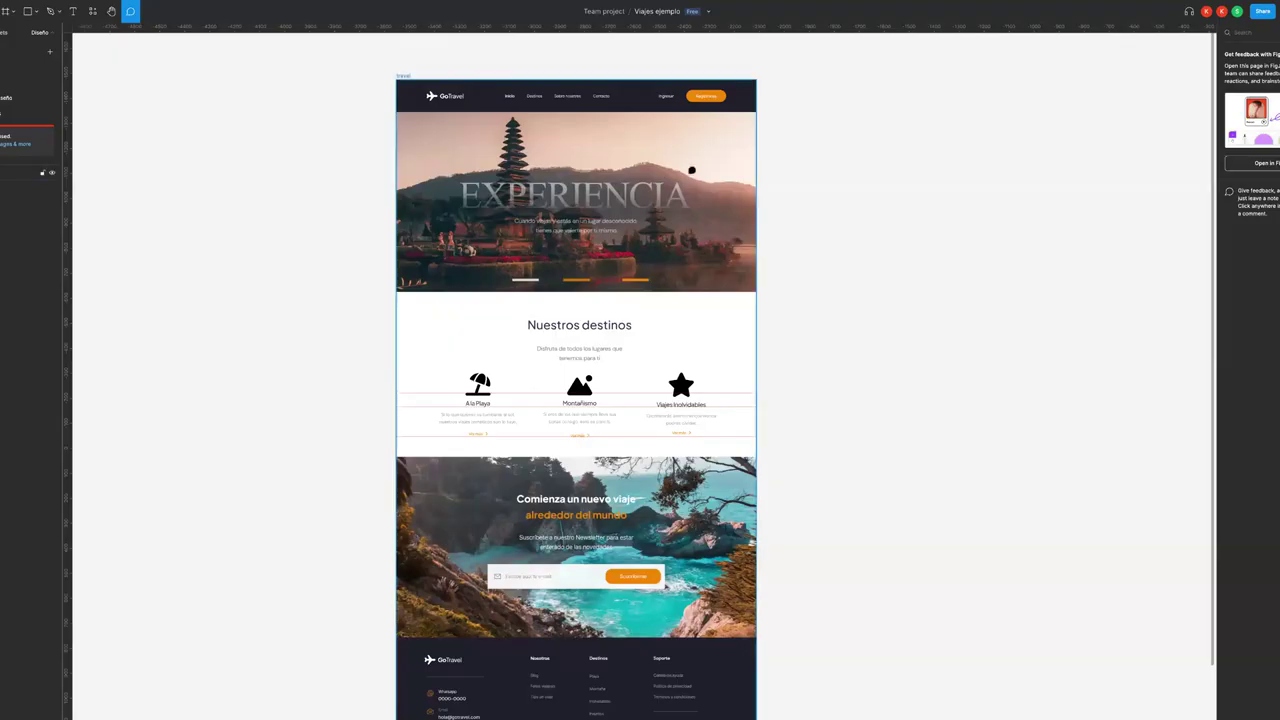
# - Drop a comment pin just right of the EXPERIENCIA hero image, then browse down the GoTravel mockup
pyautogui.hscroll(-2, 694, 170)
pyautogui.scroll(-2, 694, 170)
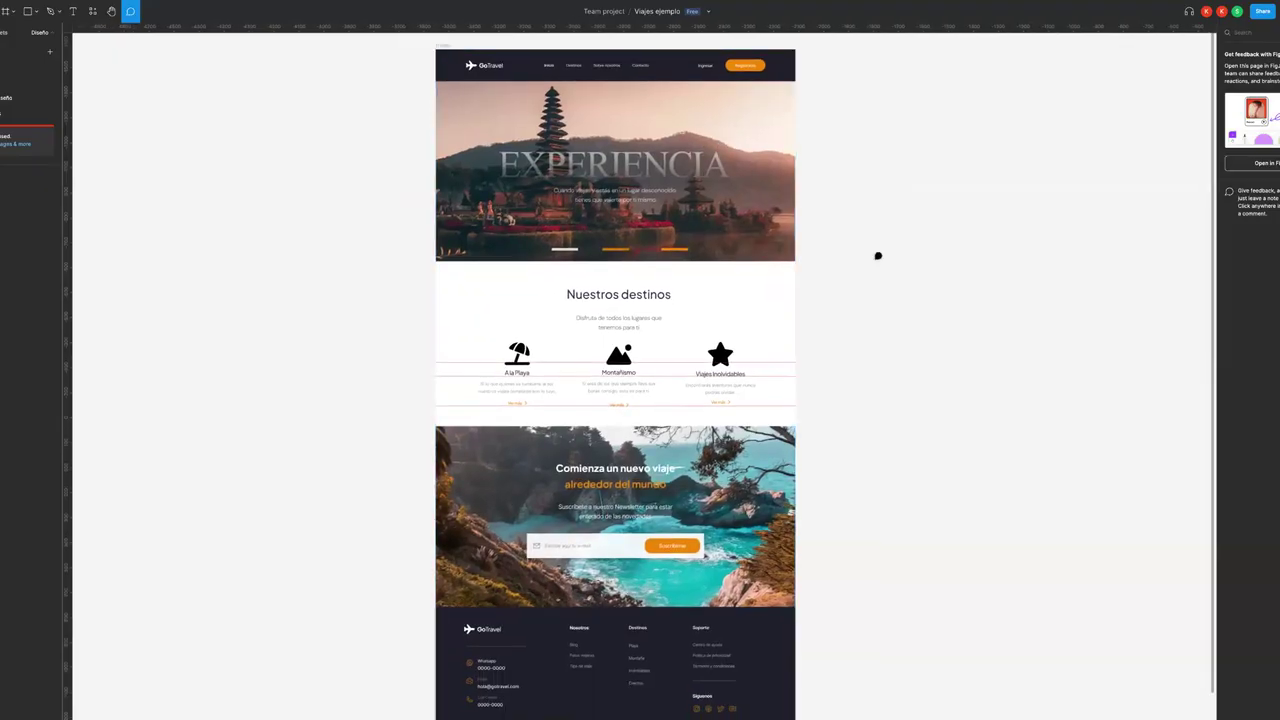
pyautogui.click(878, 254)
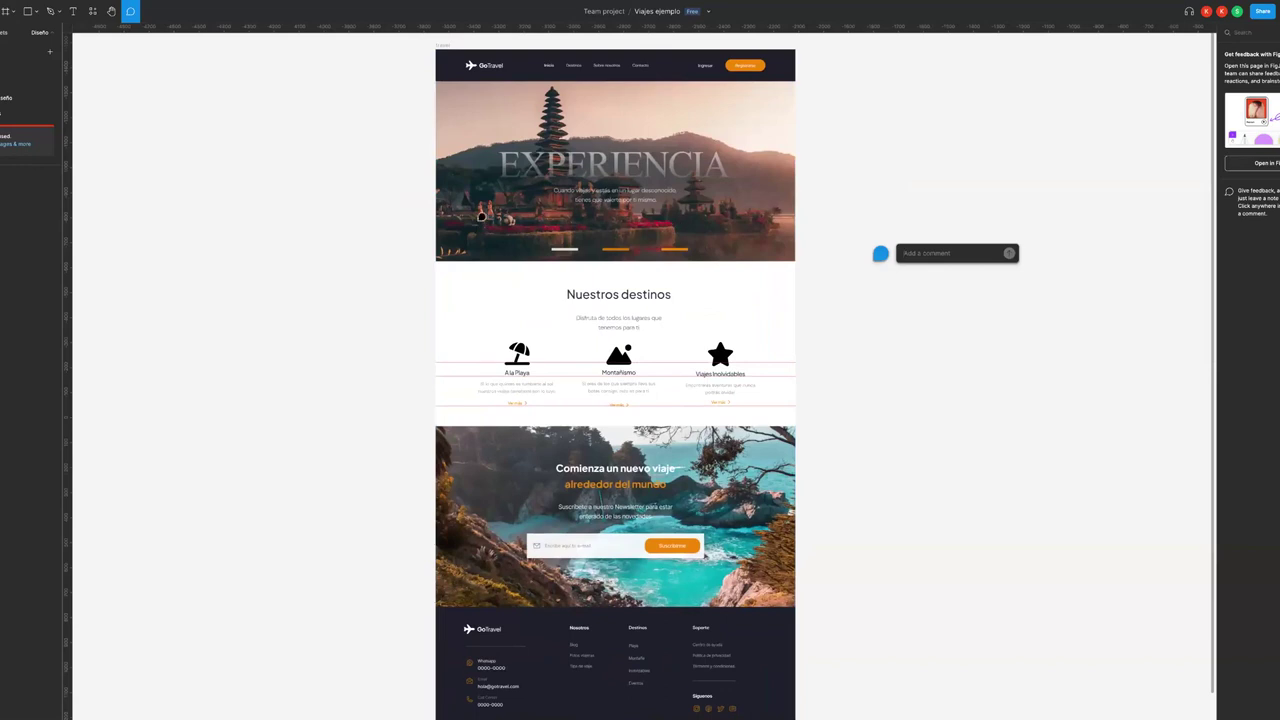
pyautogui.scroll(1, 481, 217)
pyautogui.scroll(1, 481, 217)
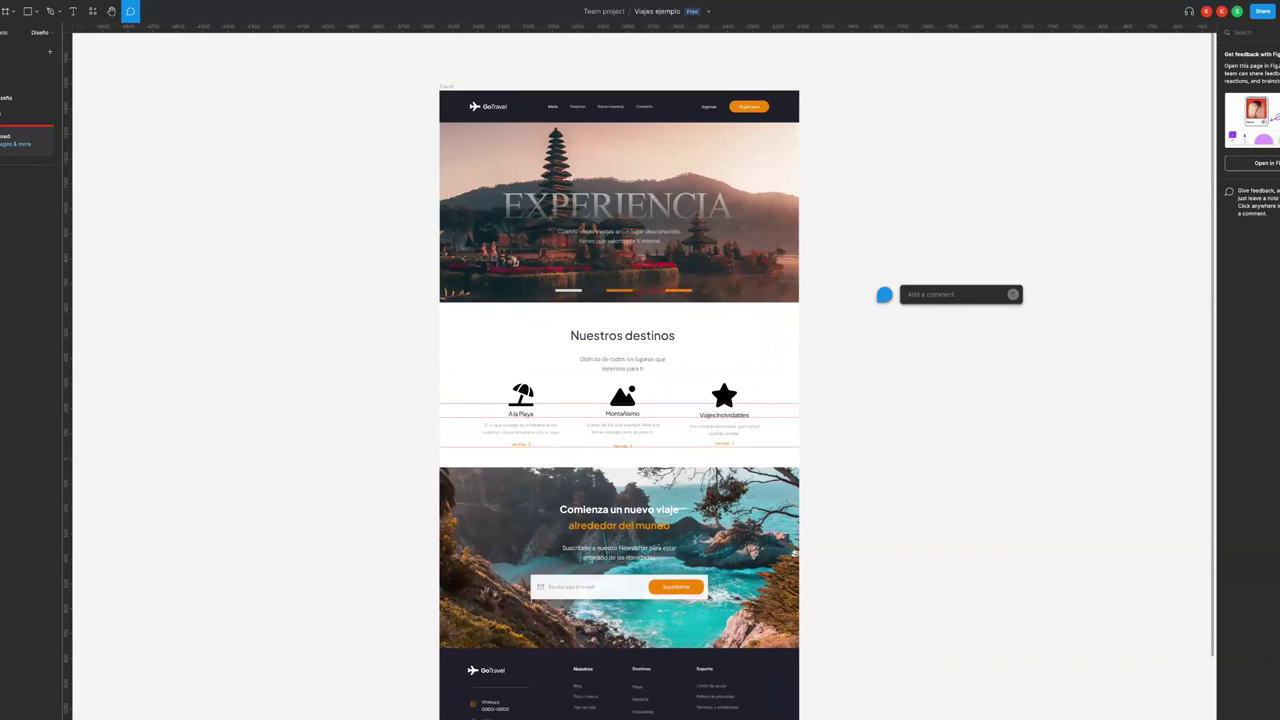
pyautogui.hscroll(1, 293, 166)
pyautogui.scroll(-1, 293, 166)
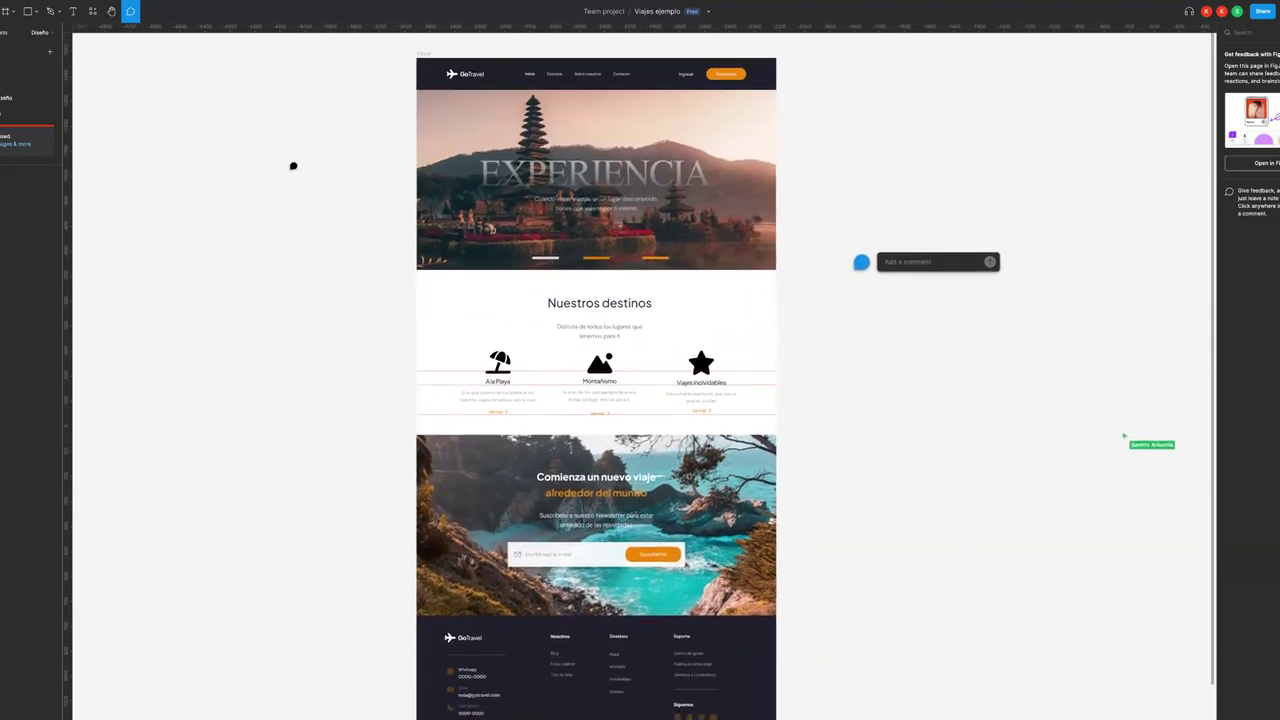
pyautogui.scroll(1, 293, 166)
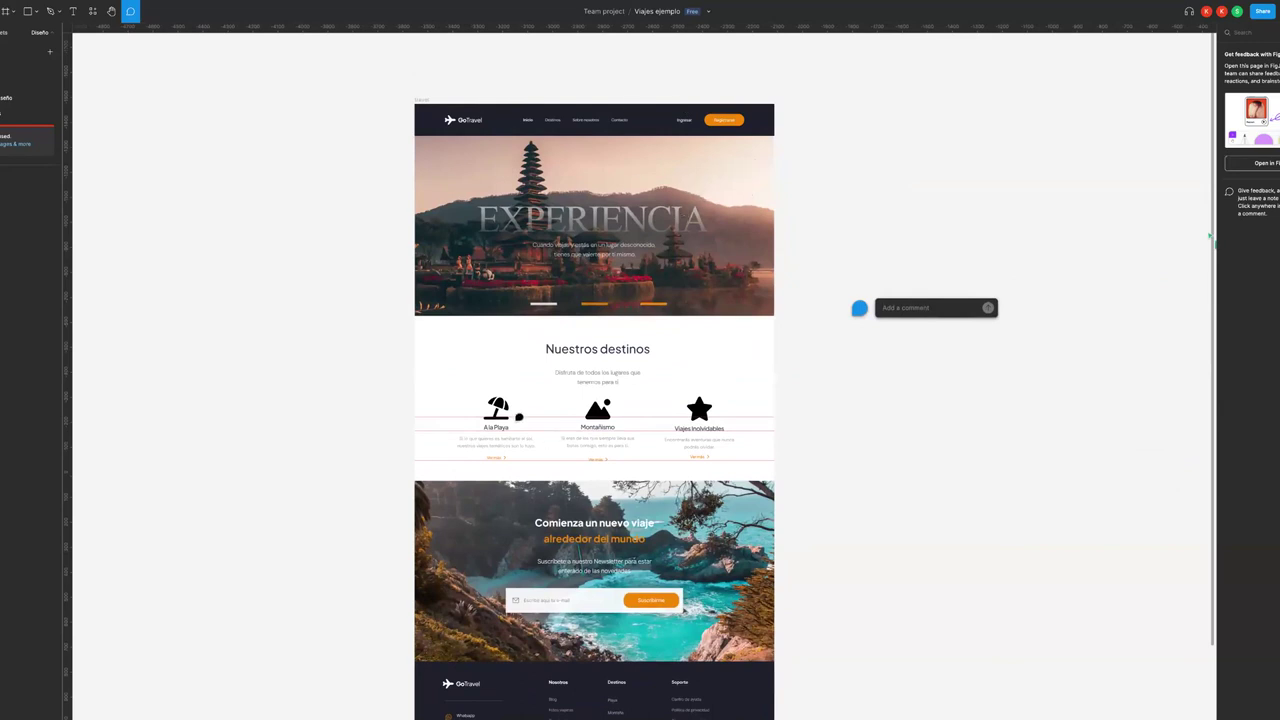
pyautogui.scroll(-5, 572, 438)
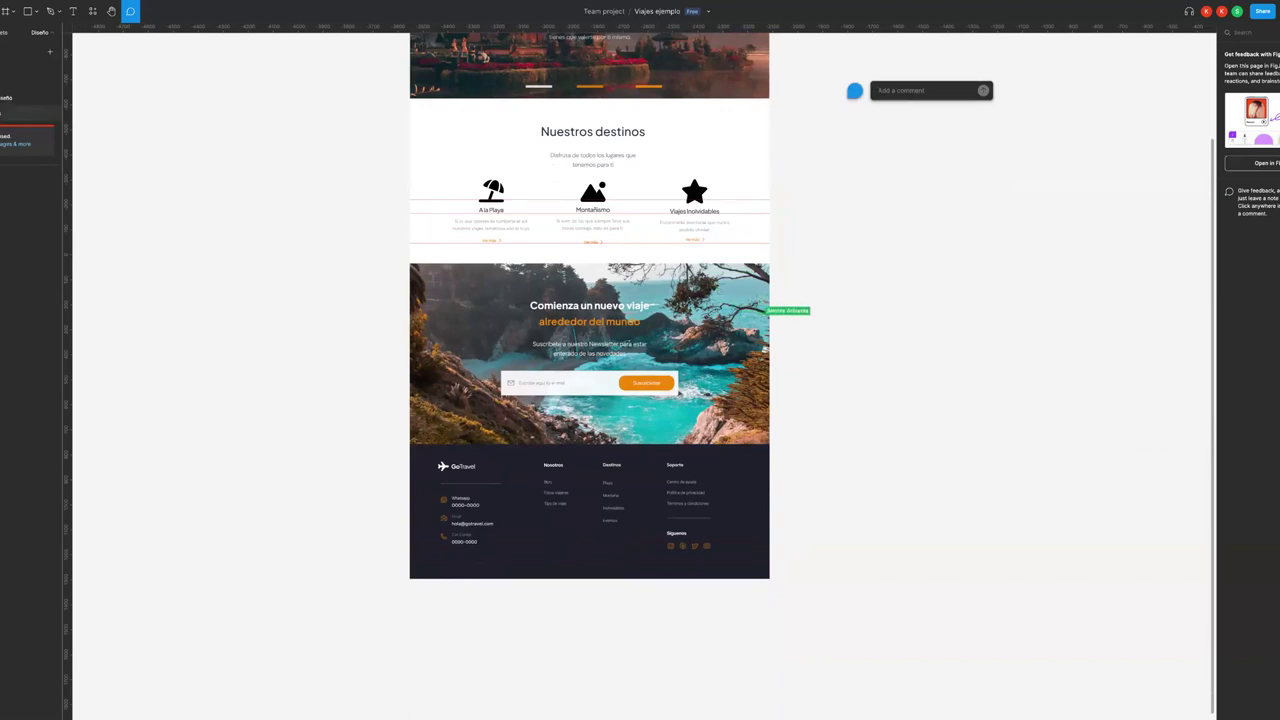
# - Switch to the Componentes page and zoom in on the icons
pyautogui.click(25, 107)
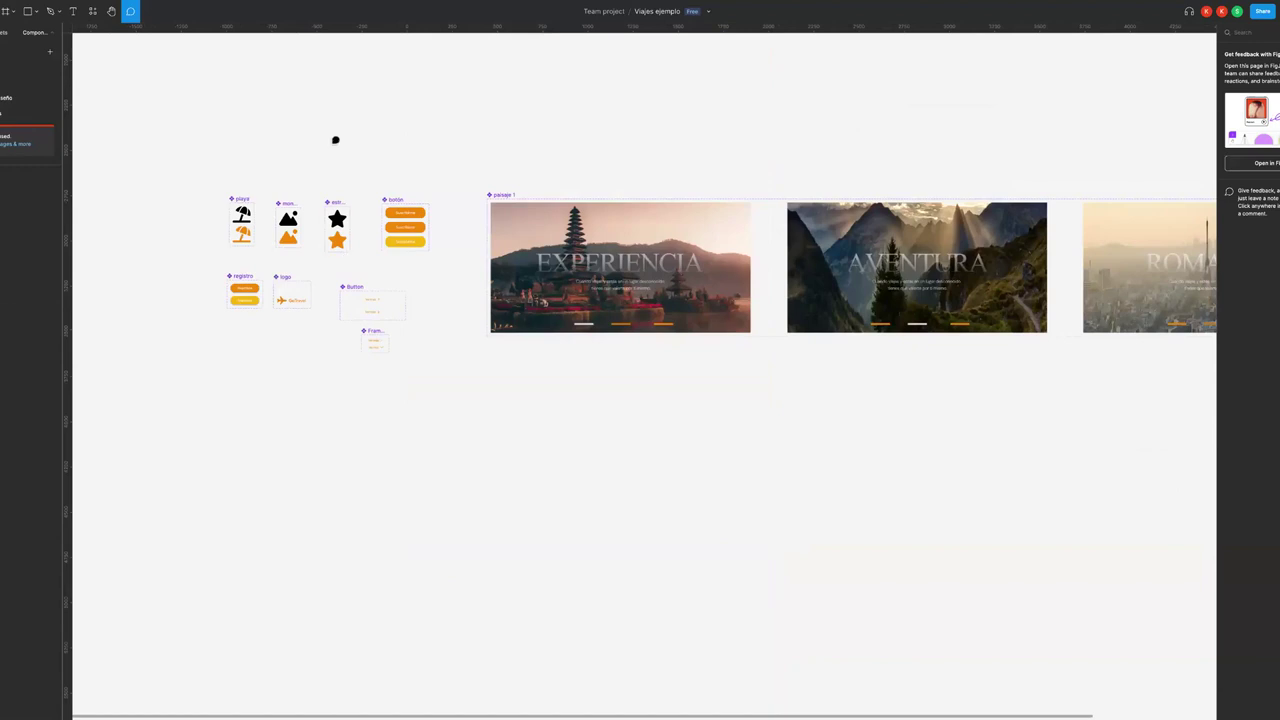
pyautogui.hscroll(-2, 335, 140)
pyautogui.hscroll(-1, 335, 140)
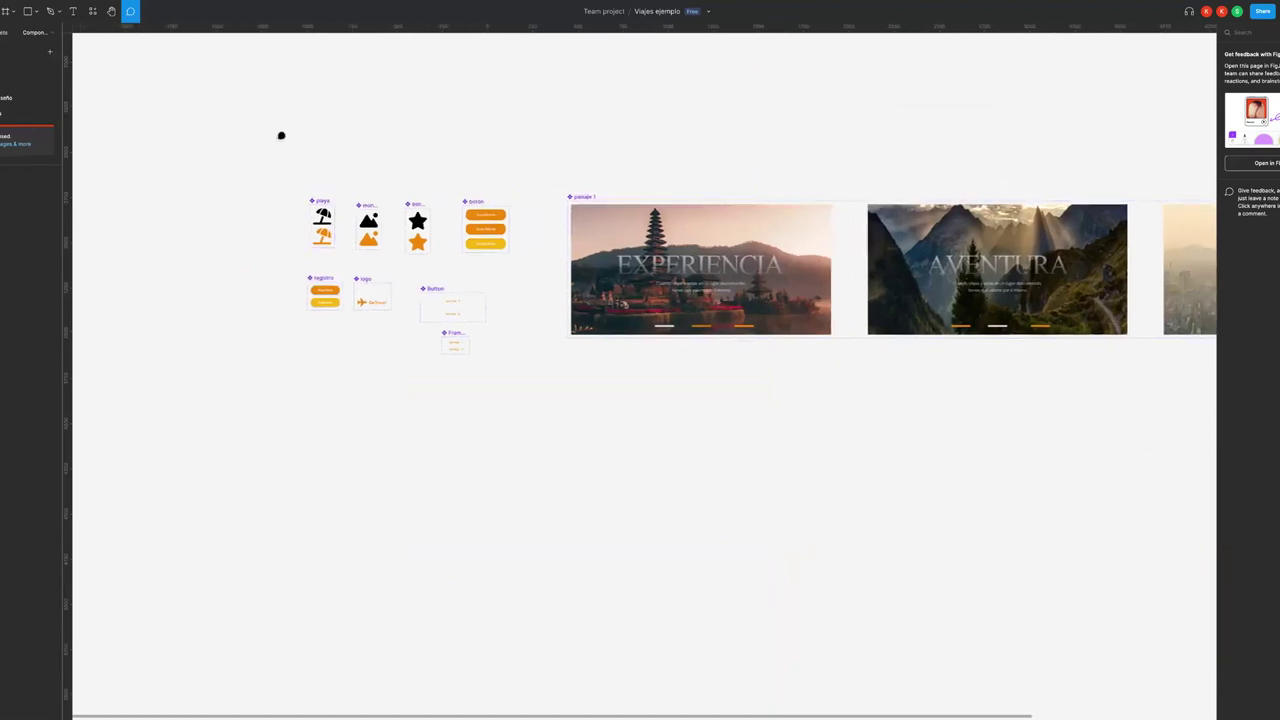
pyautogui.hotkey('ctrl', '+')
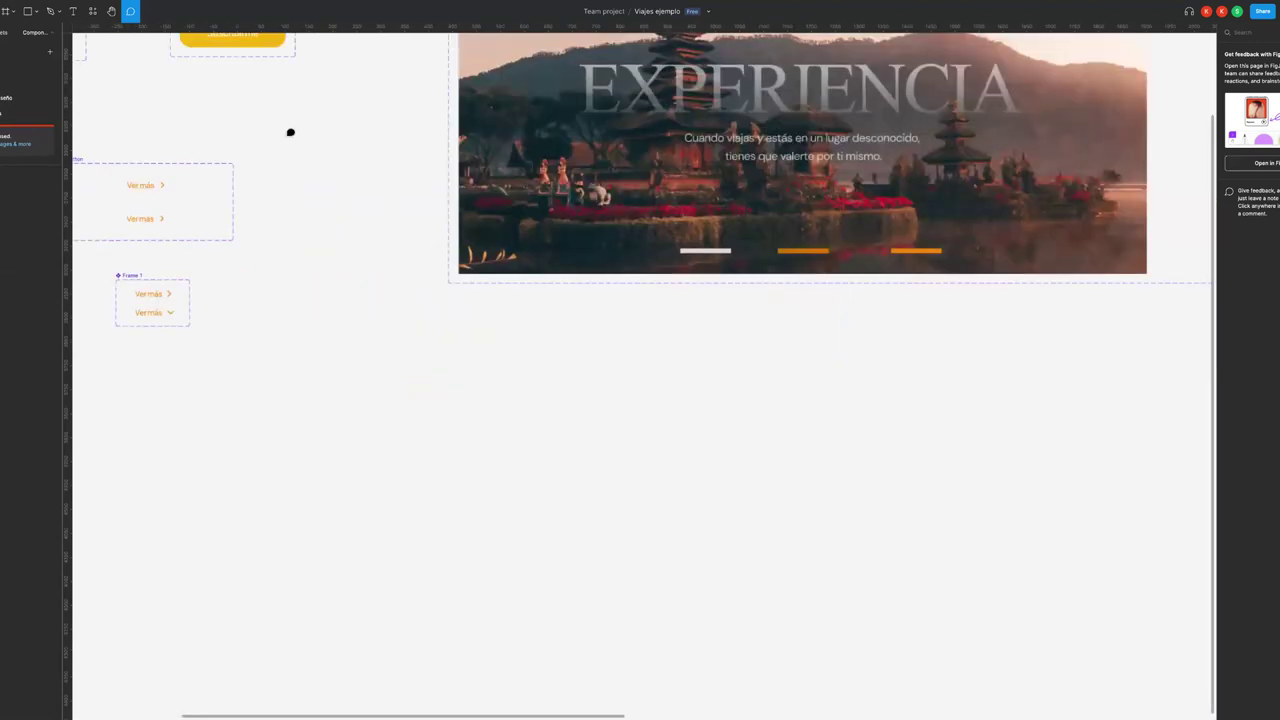
pyautogui.scroll(4, 290, 132)
pyautogui.hscroll(-5, 290, 132)
# - Start a comment on the playa umbrella icons, then discard the draft
pyautogui.click(332, 368)
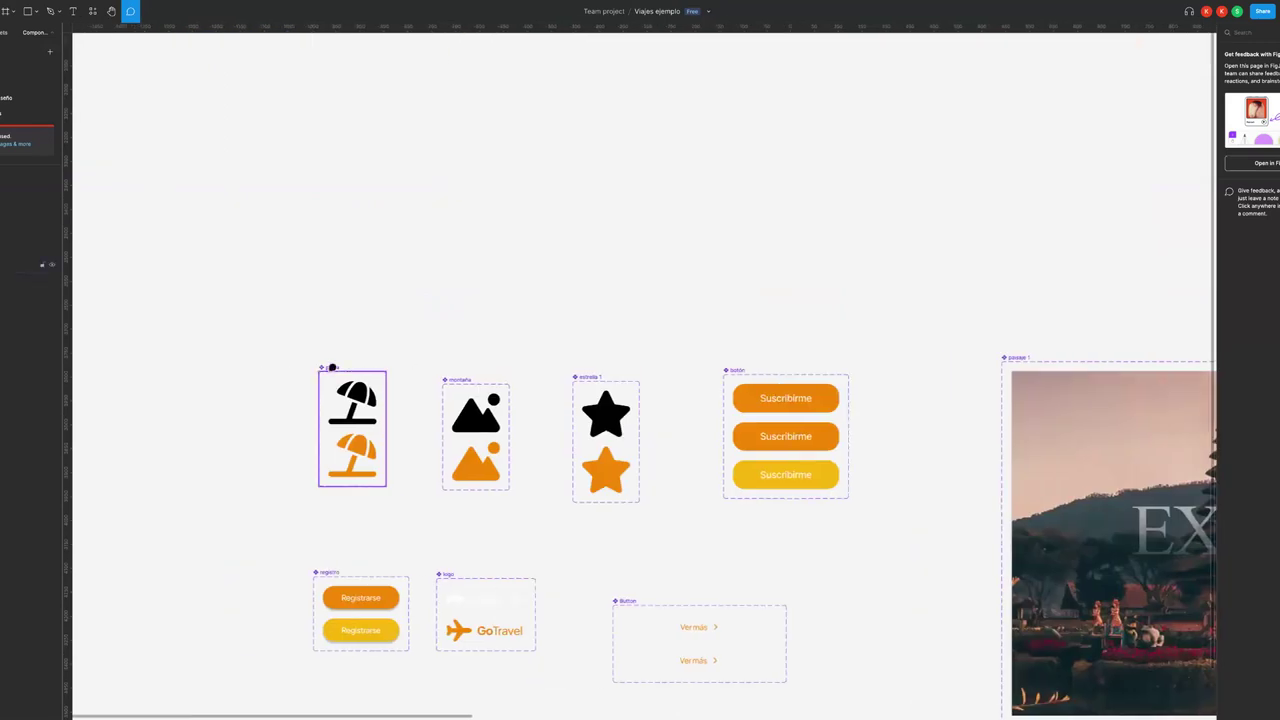
pyautogui.click(332, 368)
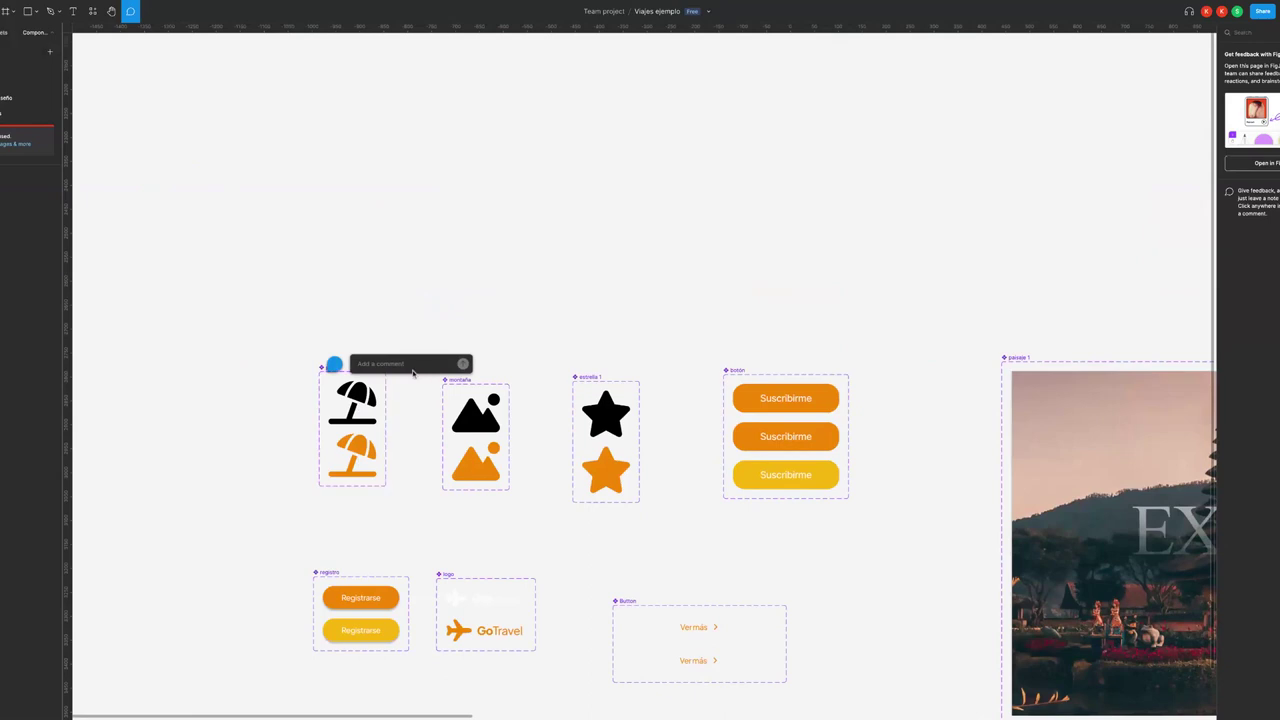
pyautogui.moveTo(409, 363); pyautogui.dragTo(351, 263)
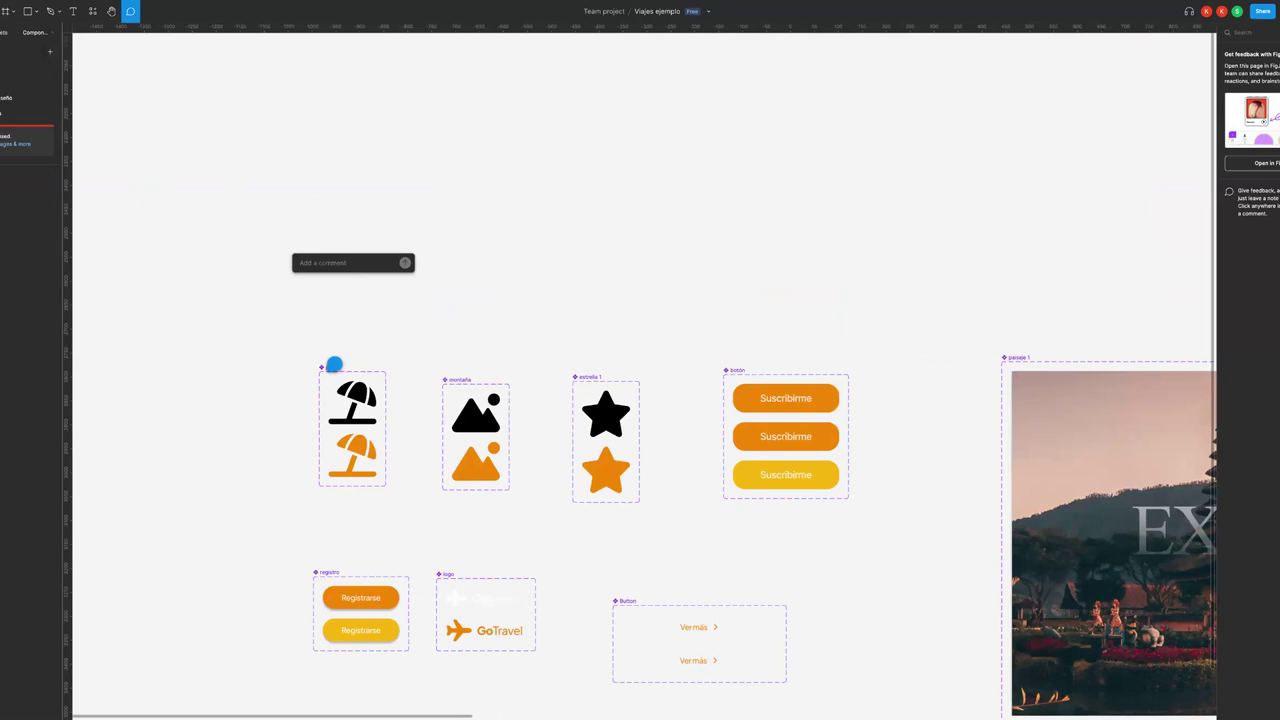
pyautogui.press('Escape')
pyautogui.click(185, 116)
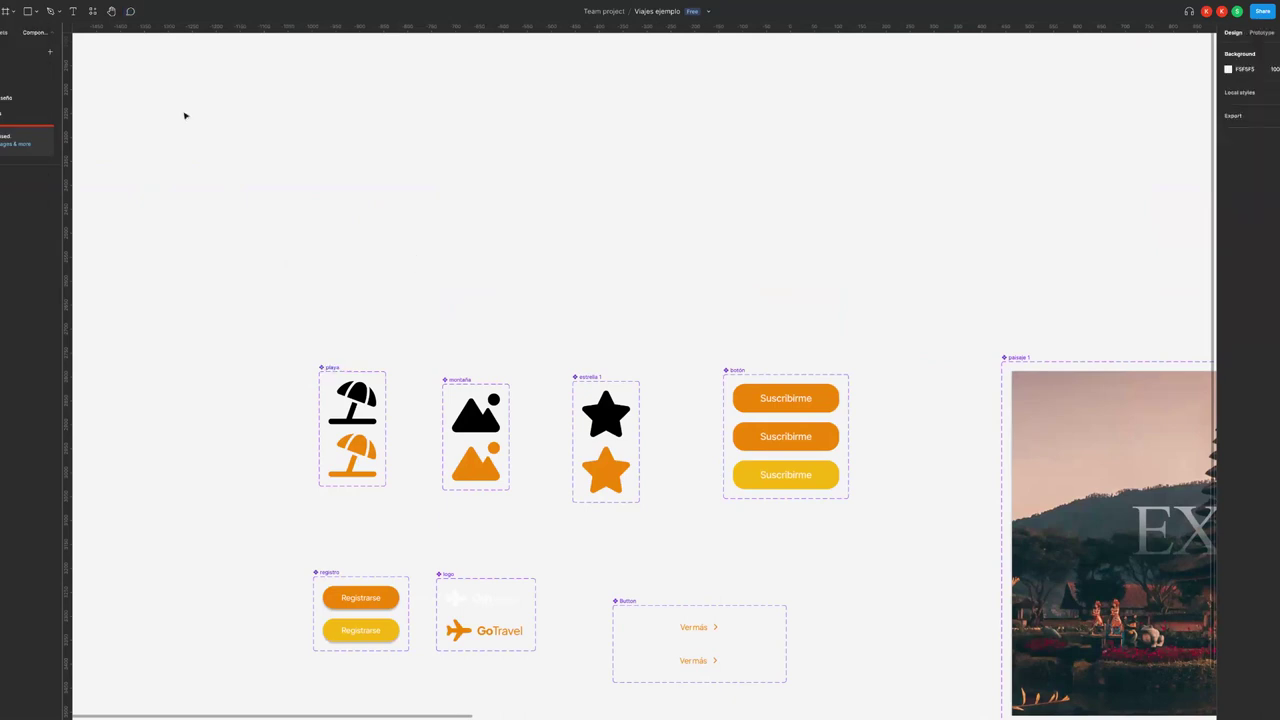
# - Select the playa component set, pan across icons, buttons, logo and paisaje carousel, then deselect
pyautogui.click(347, 373)
pyautogui.scroll(-2, 433, 288)
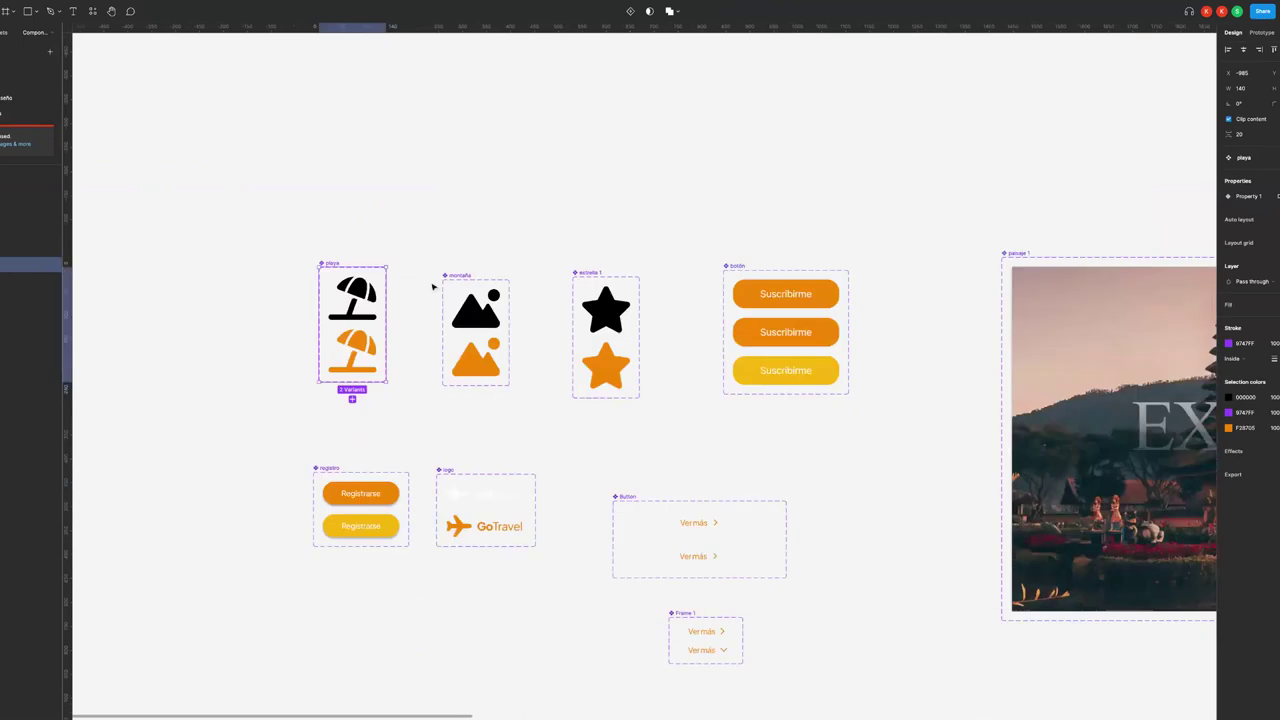
pyautogui.scroll(-1, 433, 288)
pyautogui.scroll(5, 433, 288)
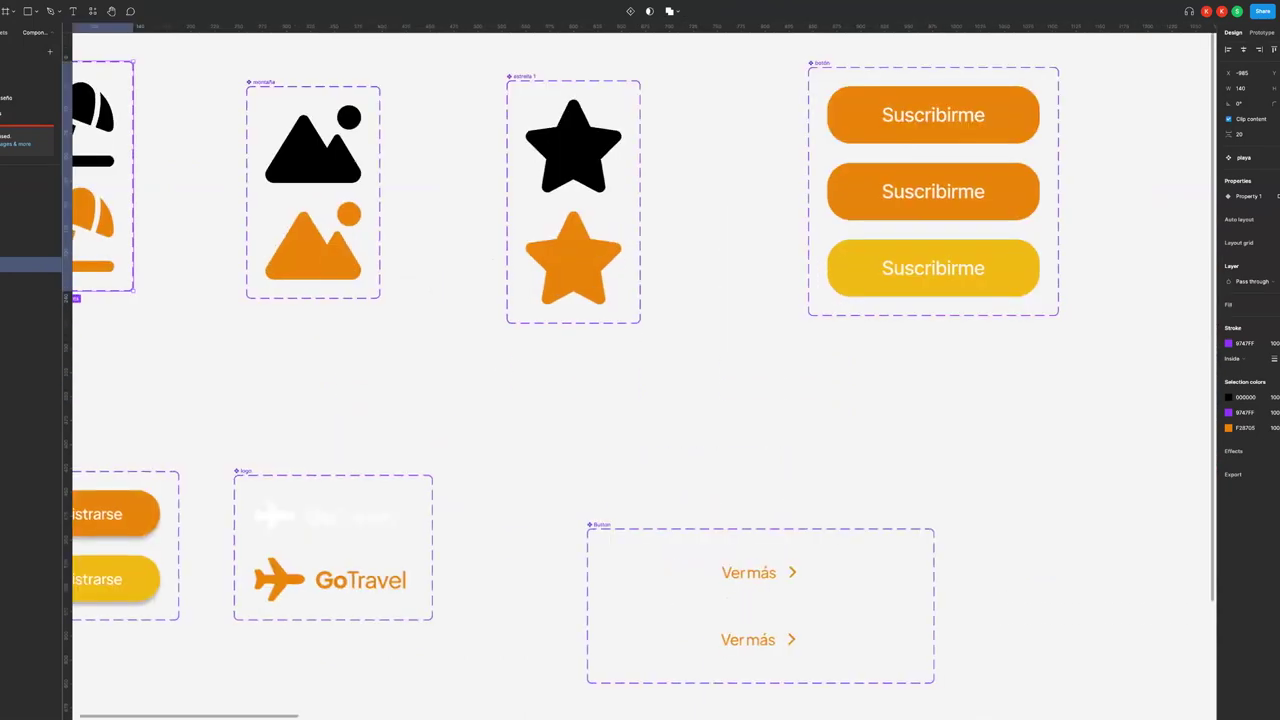
pyautogui.hscroll(-5, 433, 288)
pyautogui.hscroll(-5, 595, 148)
pyautogui.hscroll(-1, 595, 148)
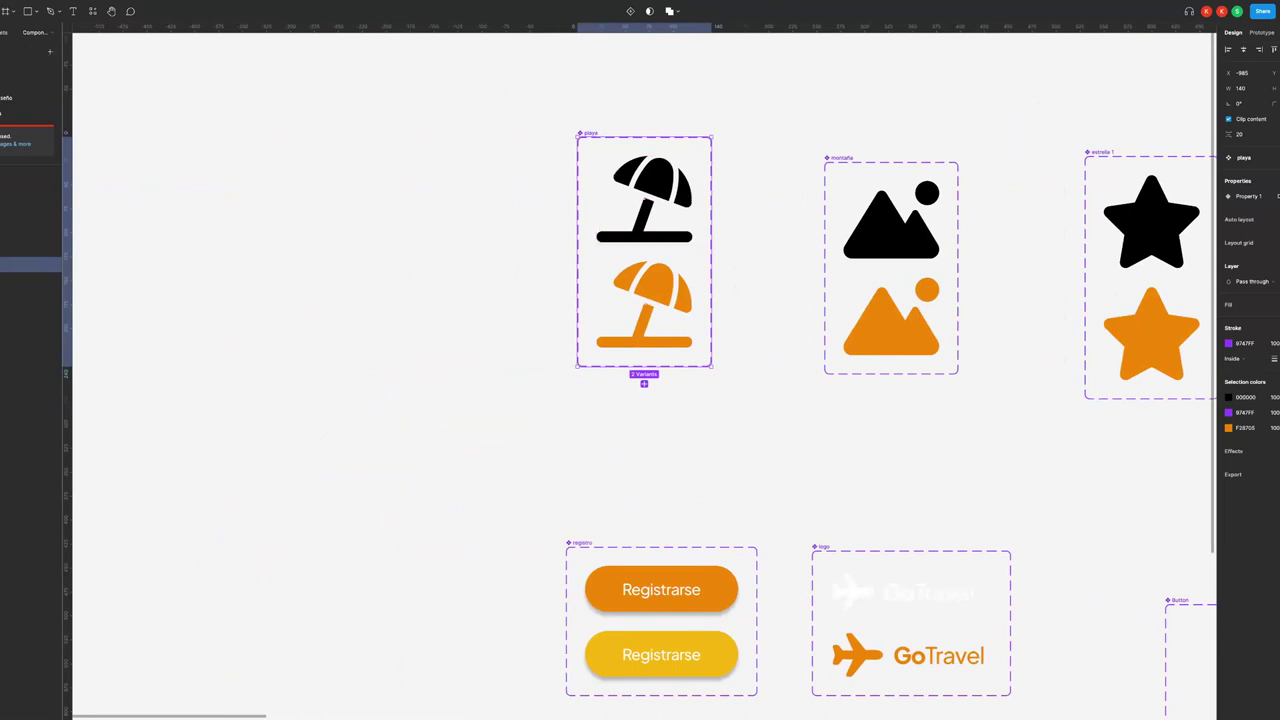
pyautogui.hscroll(5, 680, 190)
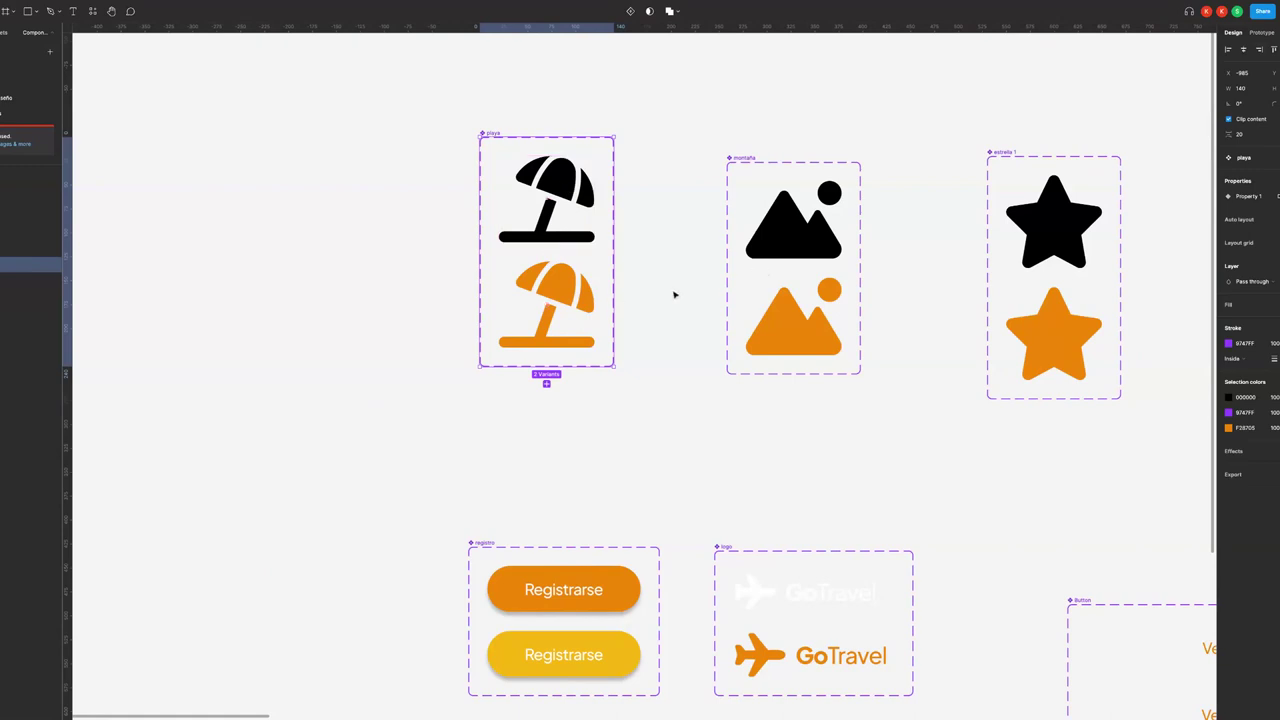
pyautogui.scroll(-3, 763, 417)
pyautogui.hscroll(3, 763, 417)
pyautogui.scroll(-5, 766, 417)
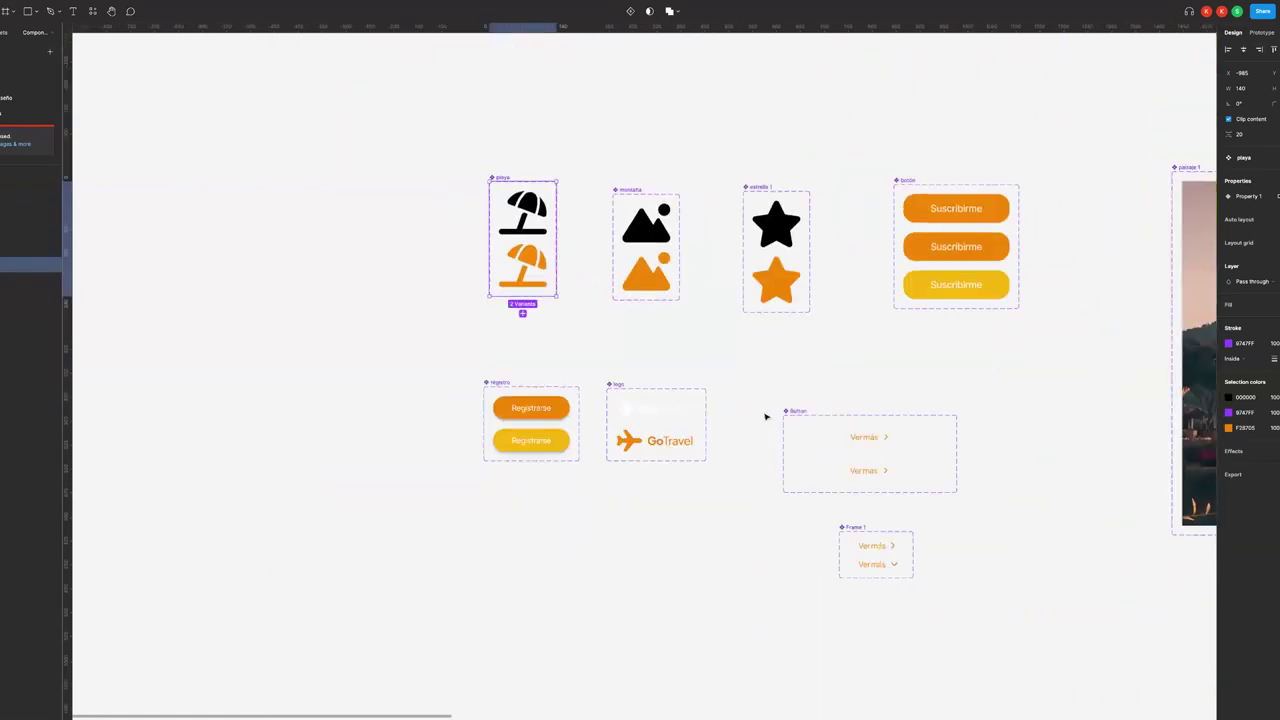
pyautogui.hscroll(3, 766, 417)
pyautogui.hscroll(6, 766, 417)
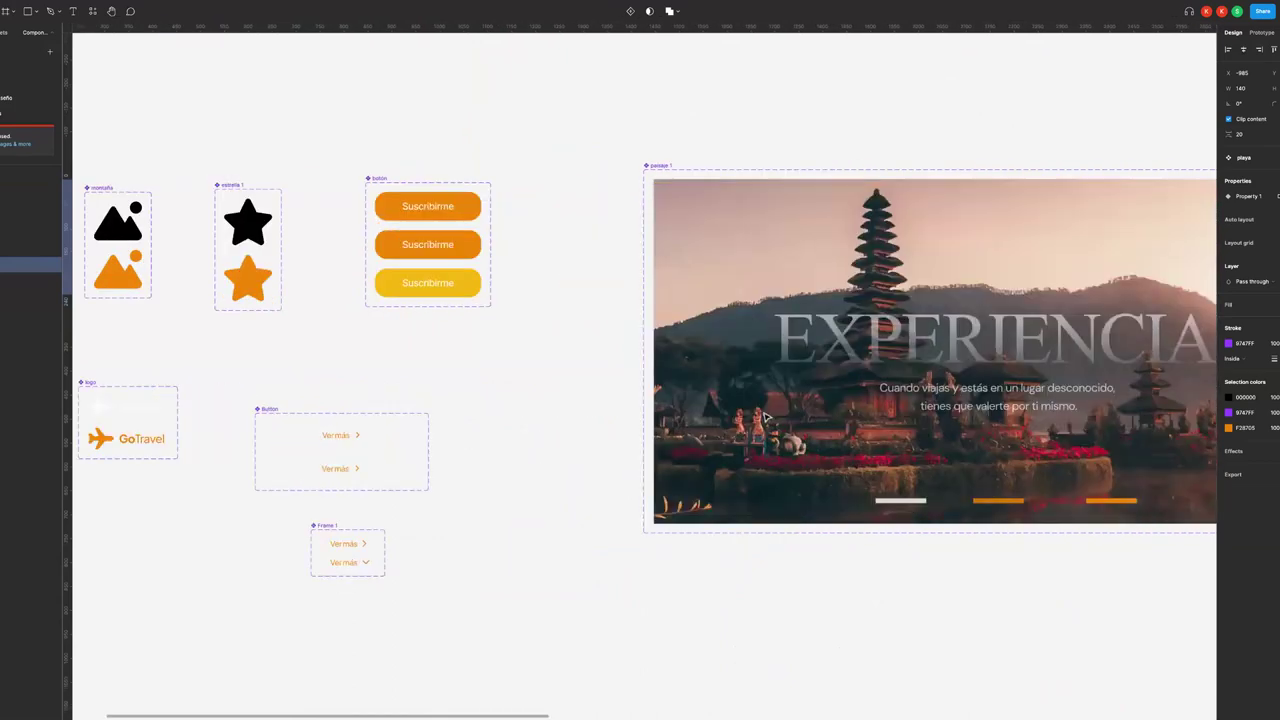
pyautogui.hscroll(4, 766, 417)
pyautogui.scroll(-3, 766, 417)
pyautogui.hscroll(2, 766, 417)
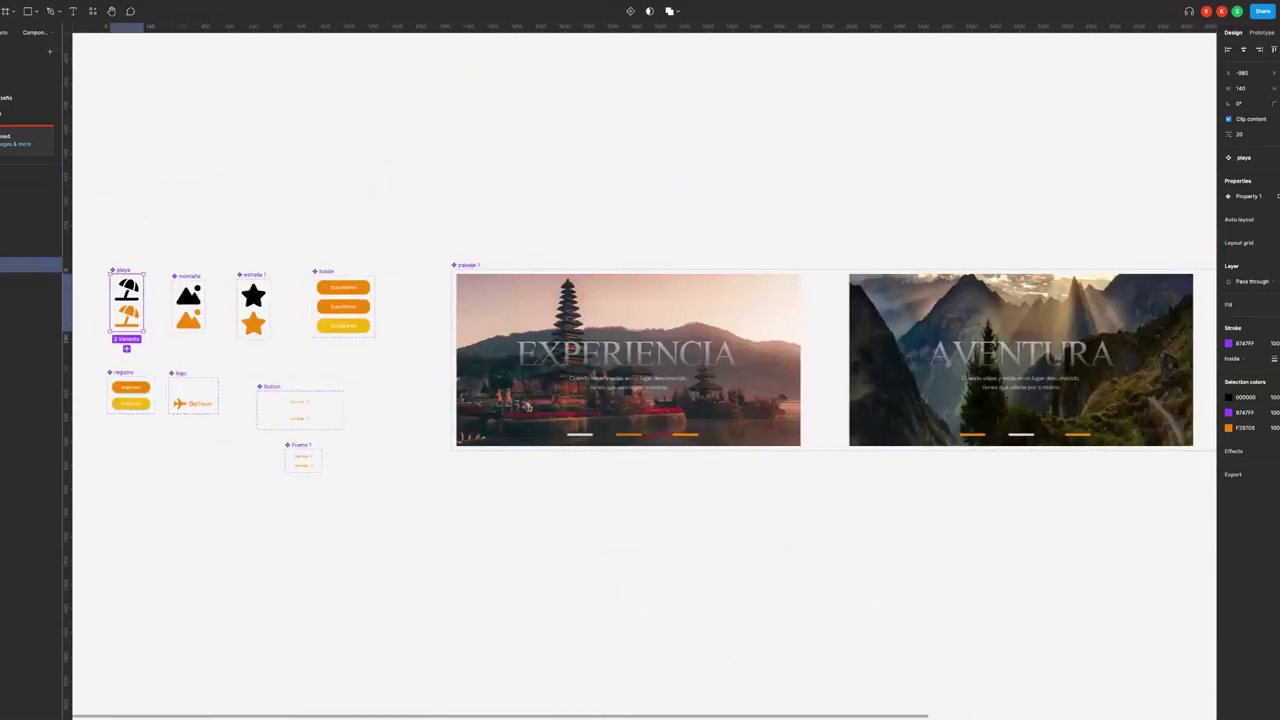
pyautogui.hscroll(4, 766, 417)
pyautogui.hscroll(3, 766, 417)
pyautogui.hscroll(2, 480, 309)
pyautogui.hscroll(-2, 480, 309)
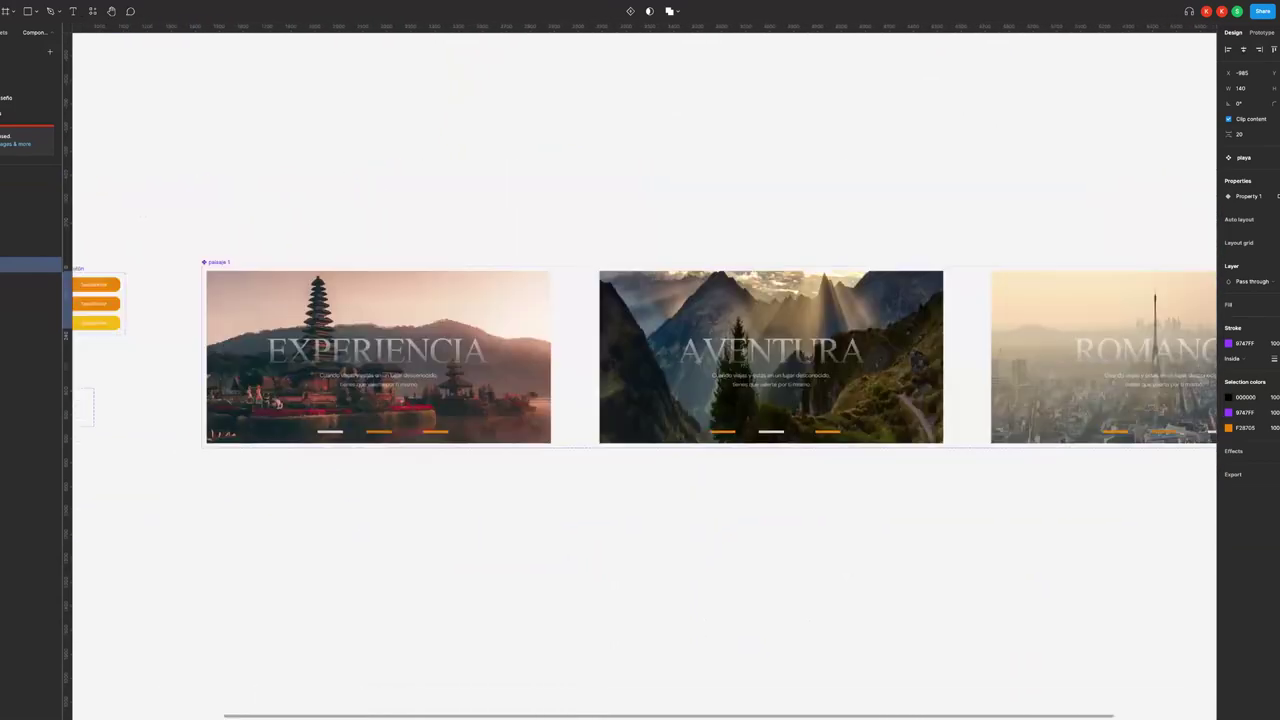
pyautogui.hscroll(-4, 480, 309)
pyautogui.hscroll(-1, 480, 309)
pyautogui.scroll(-1, 480, 309)
pyautogui.click(591, 471)
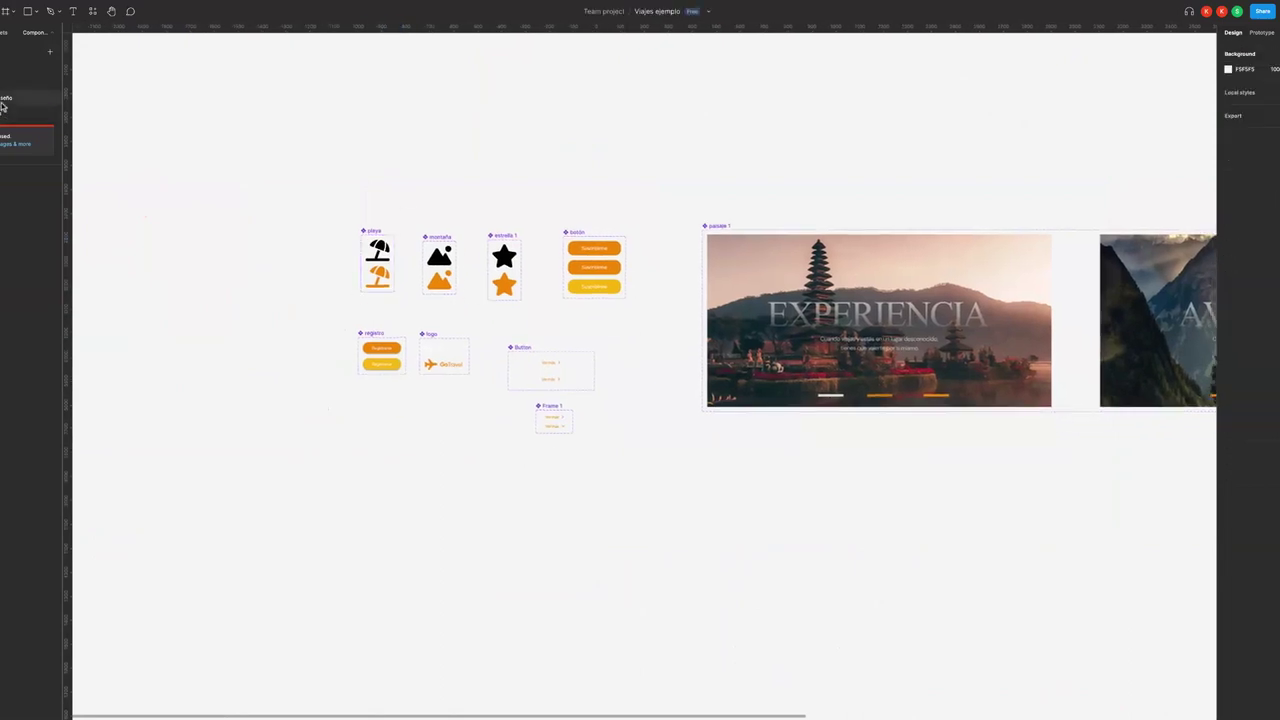
# - Switch to the Diseño page and select the full GoTravel landing-page frame
pyautogui.click(30, 67)
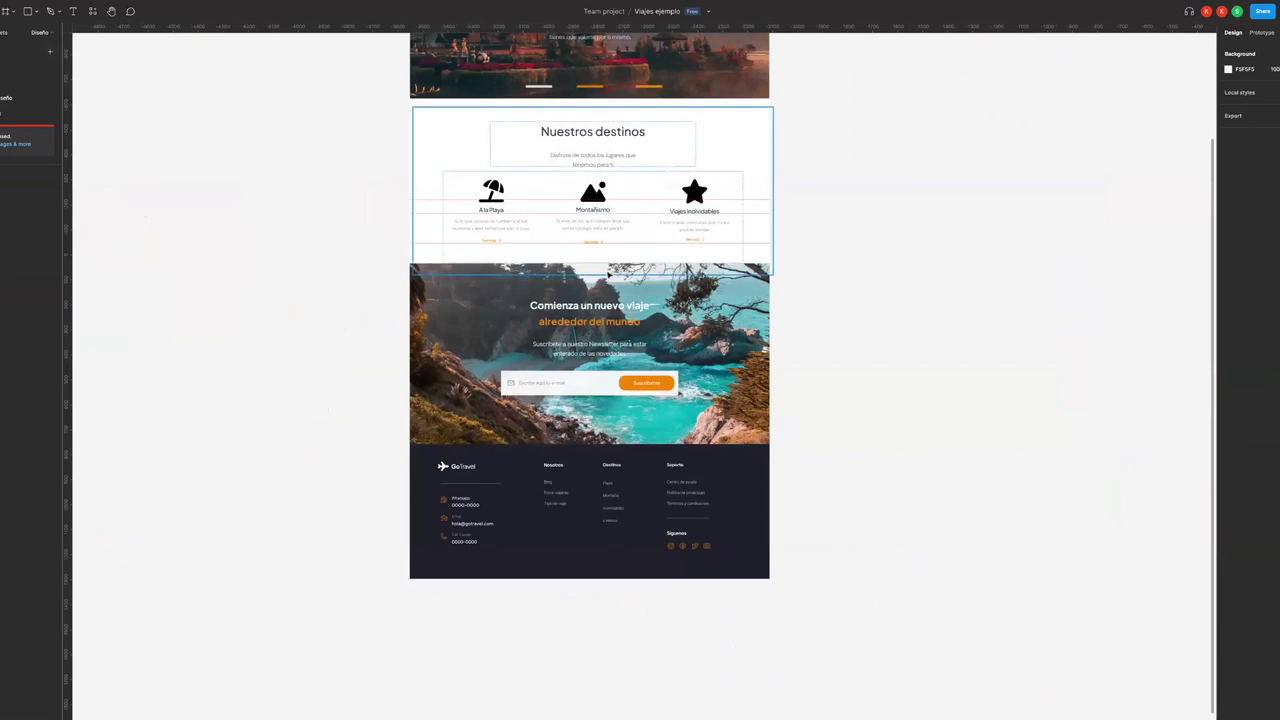
pyautogui.scroll(5, 607, 270)
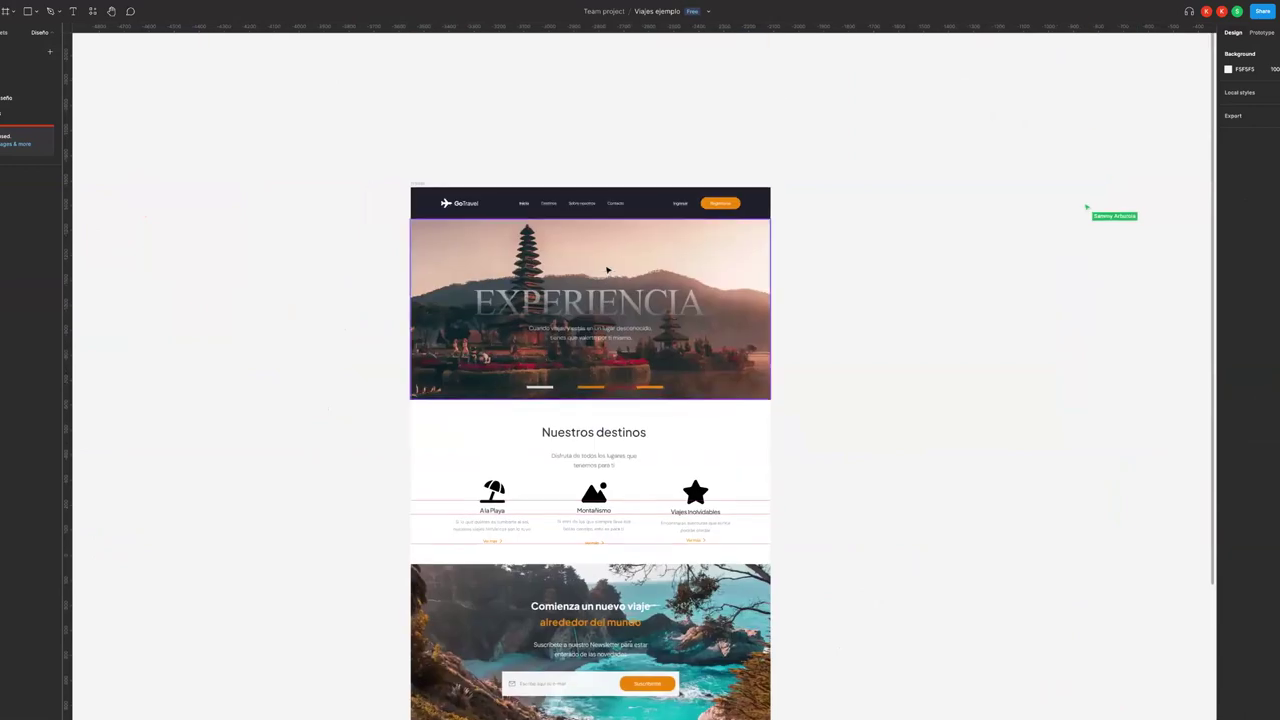
pyautogui.click(414, 186)
pyautogui.scroll(1, 424, 186)
pyautogui.hscroll(1, 424, 186)
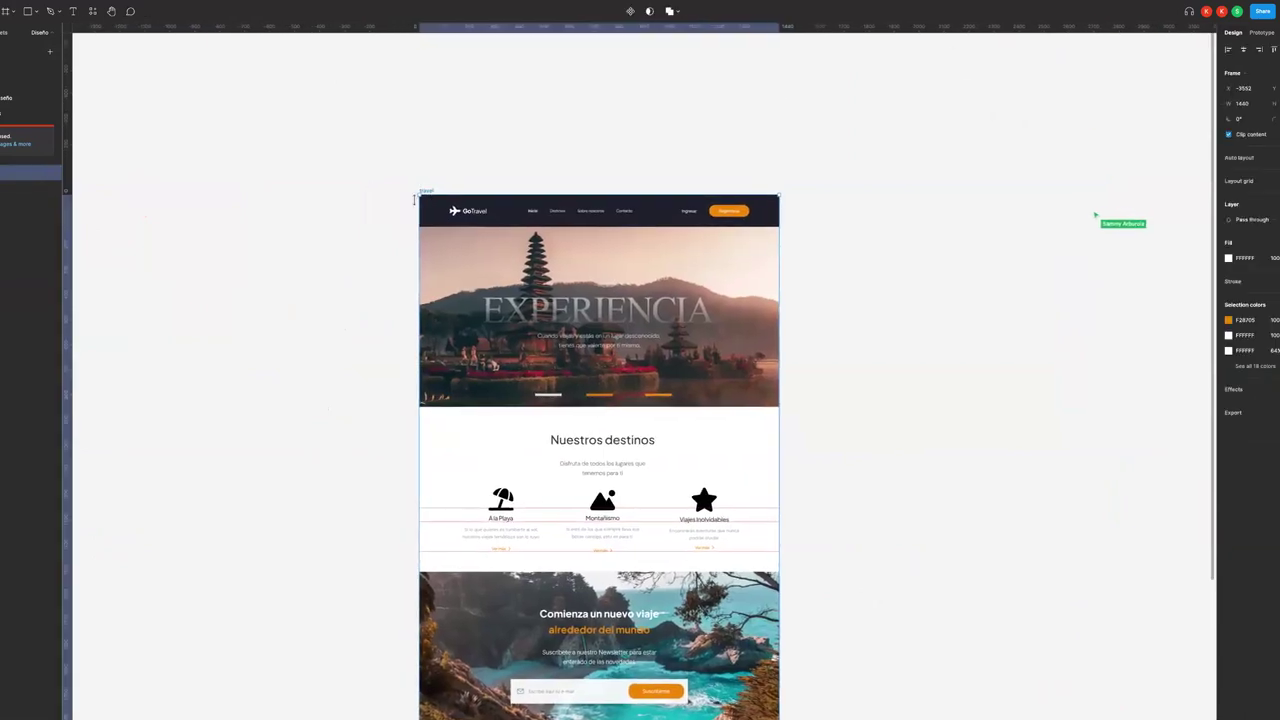
# - Present the GoTravel prototype and scroll down through the Nuestros destinos, newsletter and footer sections
pyautogui.click(1266, 37)
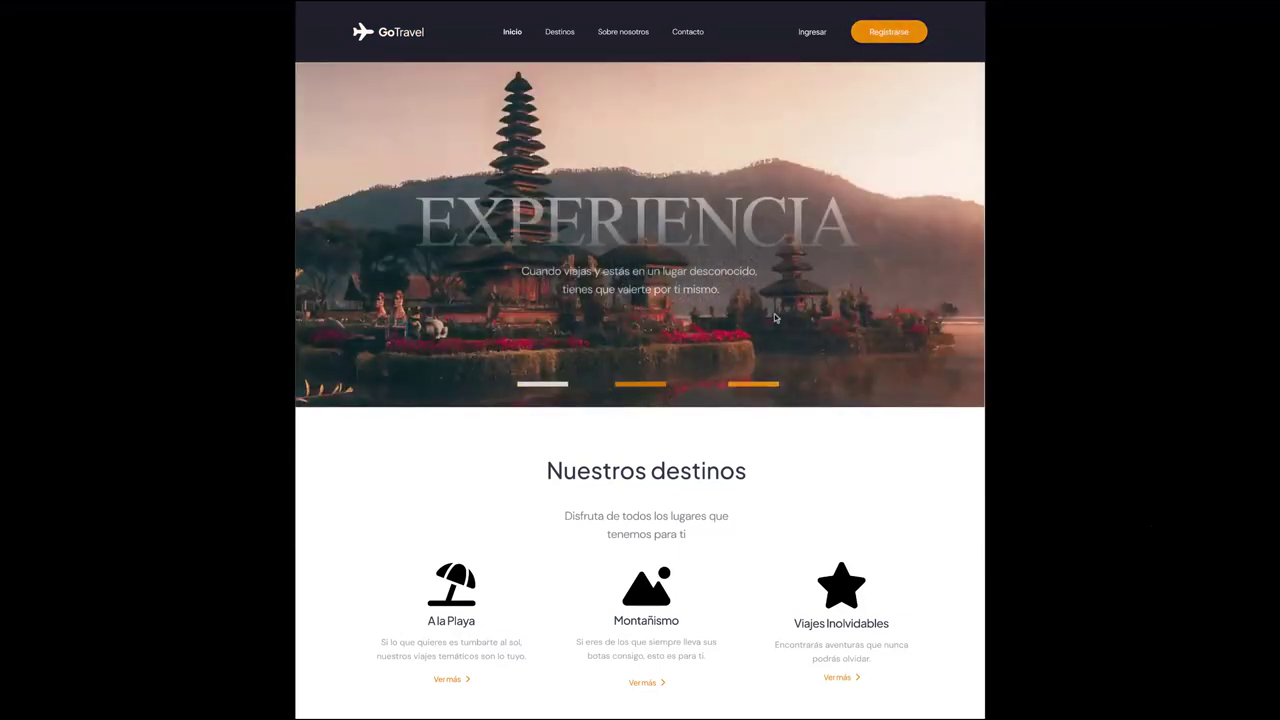
pyautogui.scroll(-3, 774, 313)
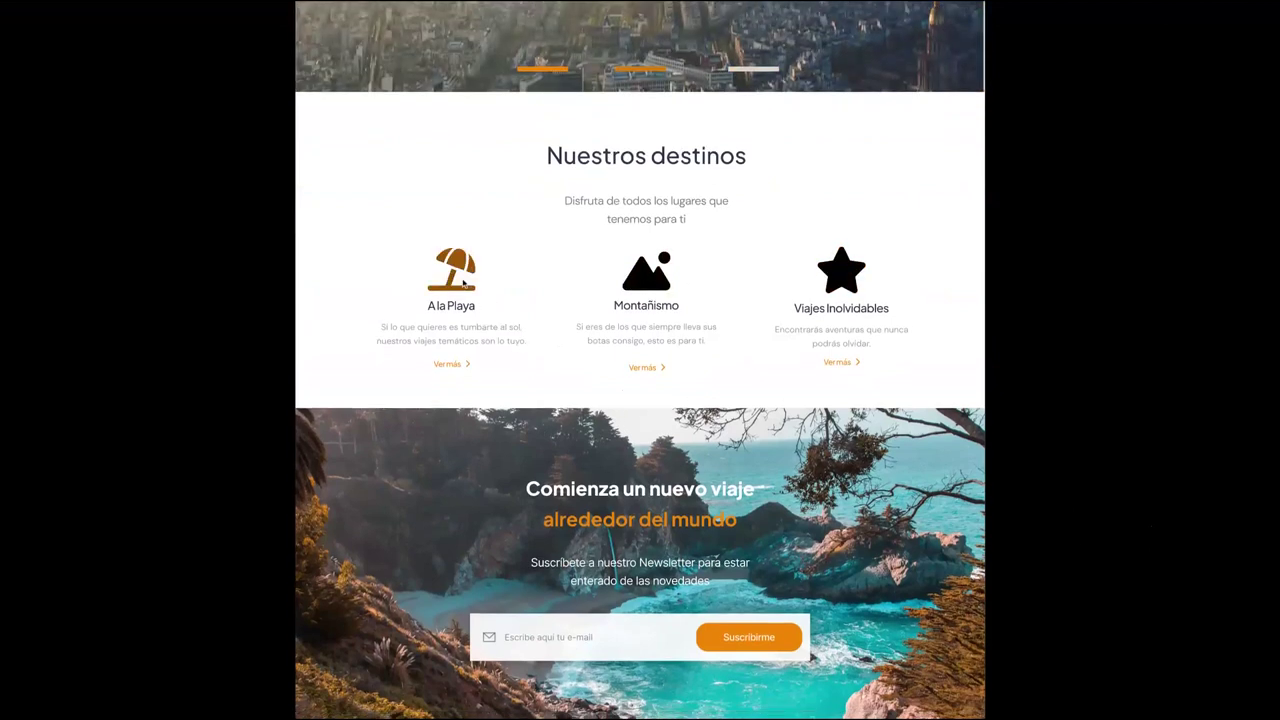
pyautogui.scroll(-1, 466, 285)
pyautogui.scroll(-1, 463, 213)
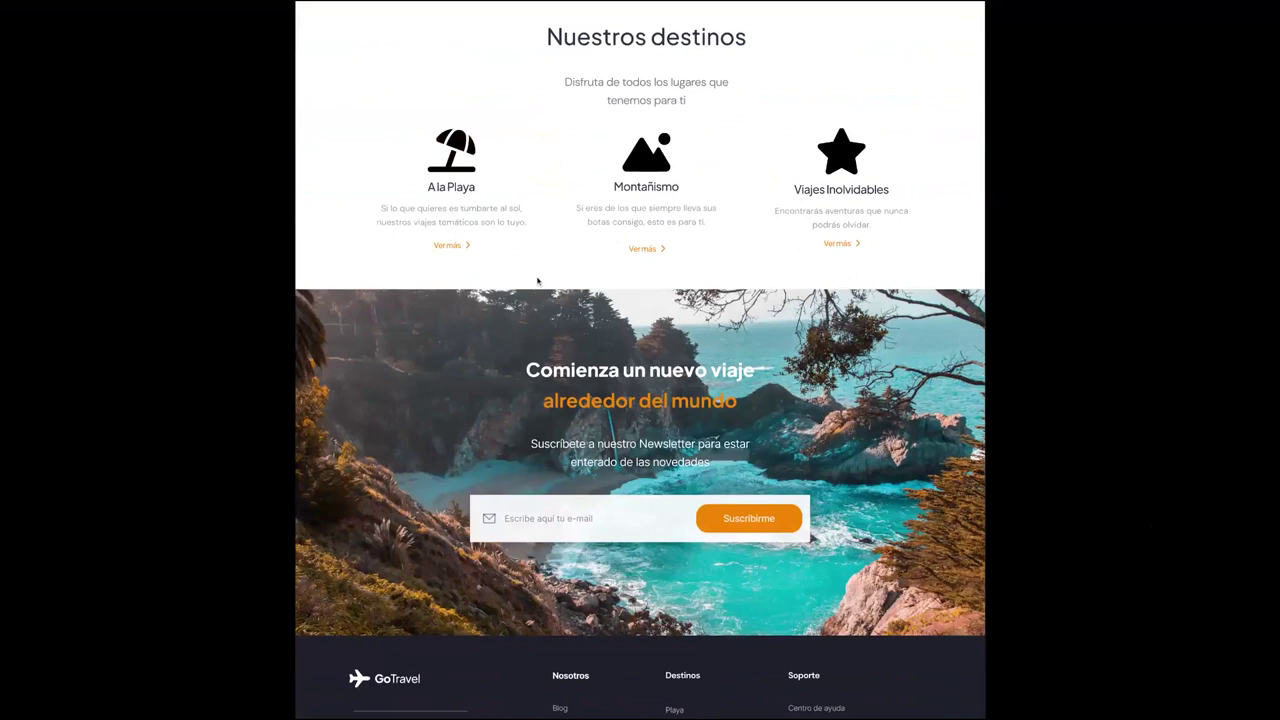
pyautogui.scroll(-3, 537, 277)
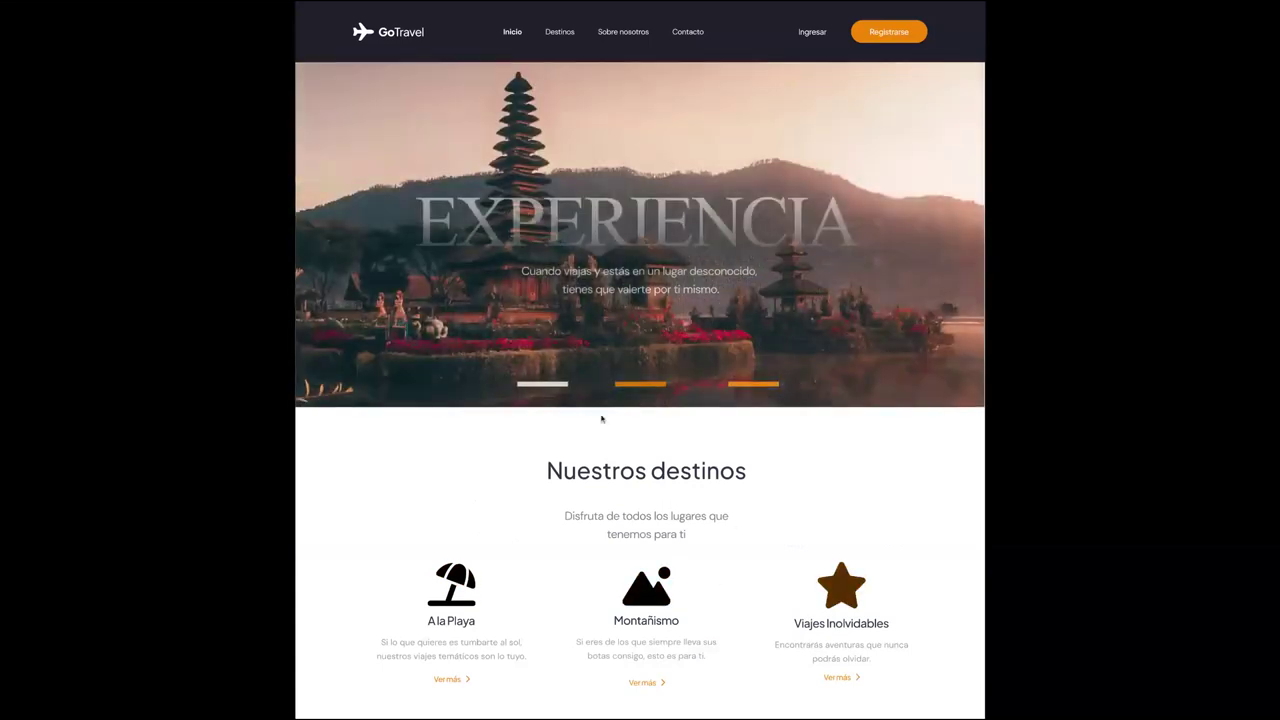
pyautogui.moveTo(252, 6)
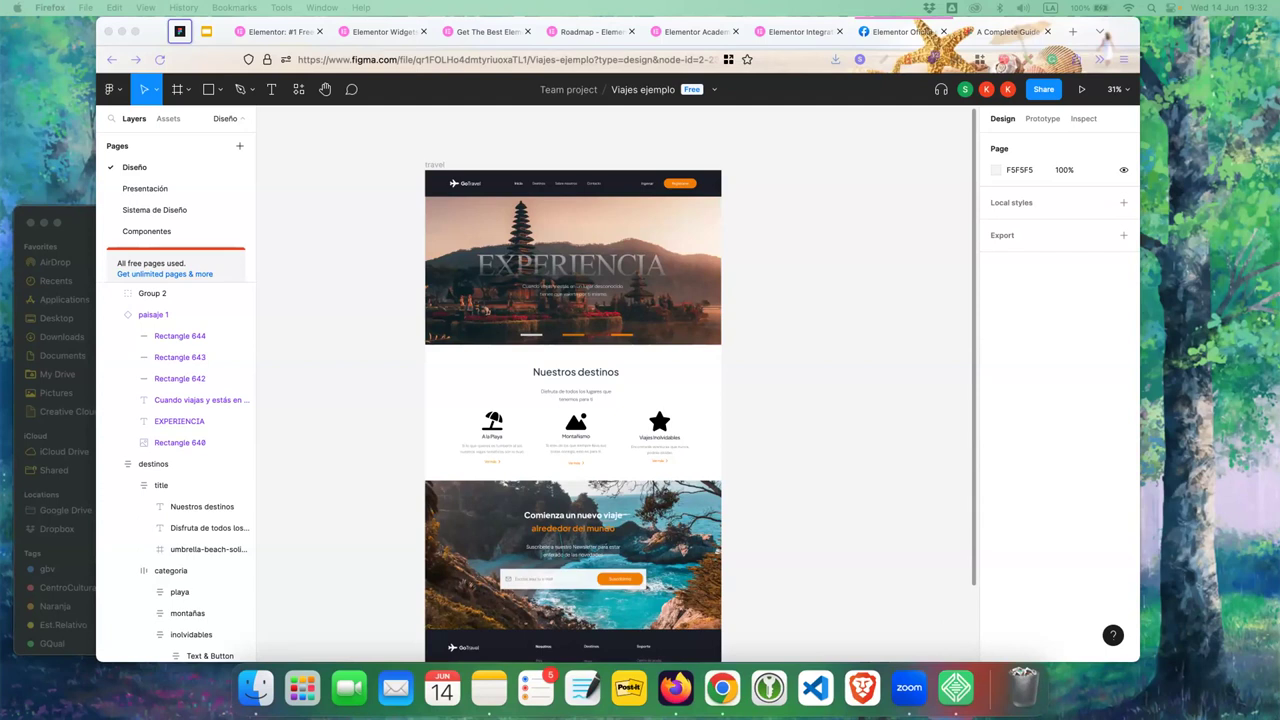
# - Post a comment at the frame's top-right corner asking a teammate to review the pantallas
pyautogui.click(350, 90)
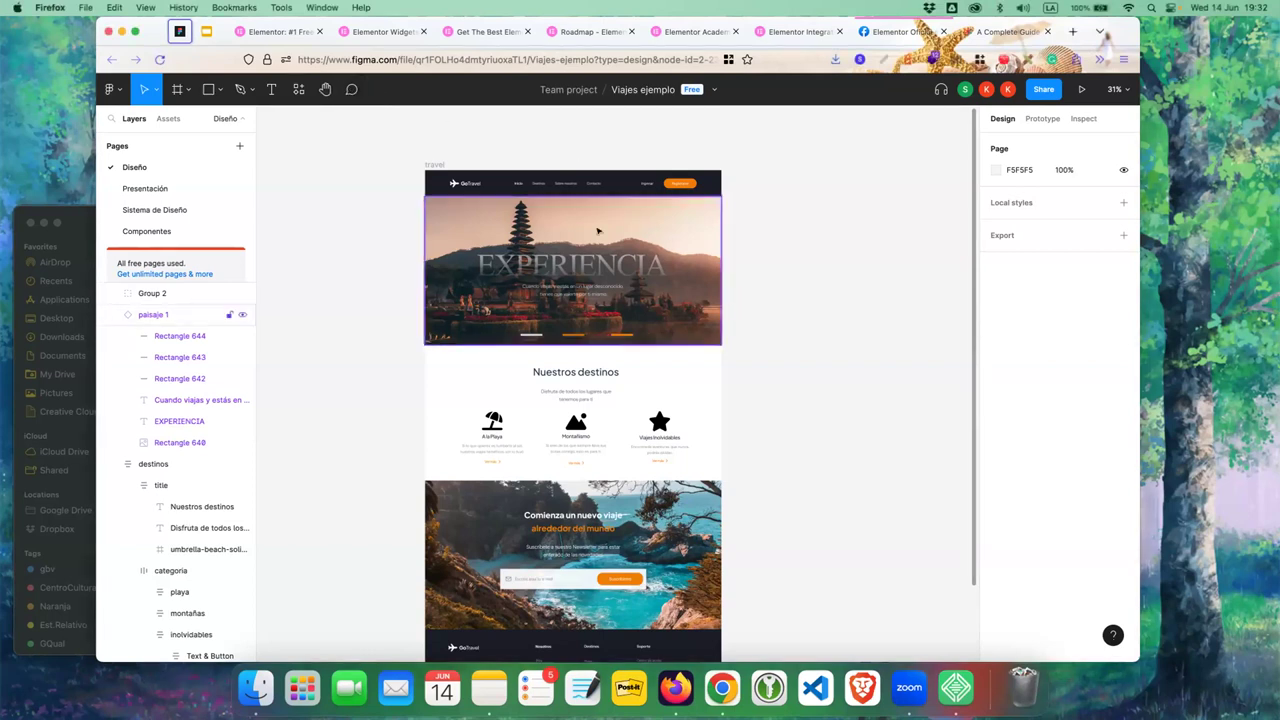
pyautogui.click(351, 92)
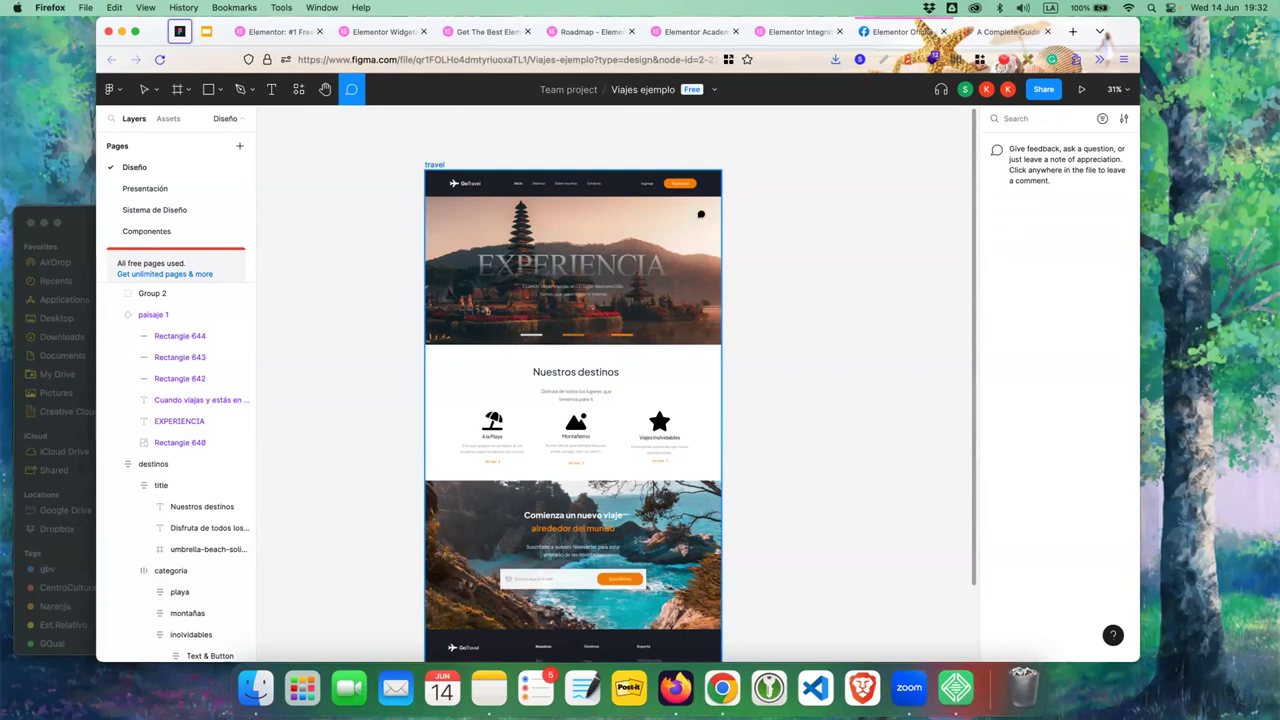
pyautogui.click(691, 181)
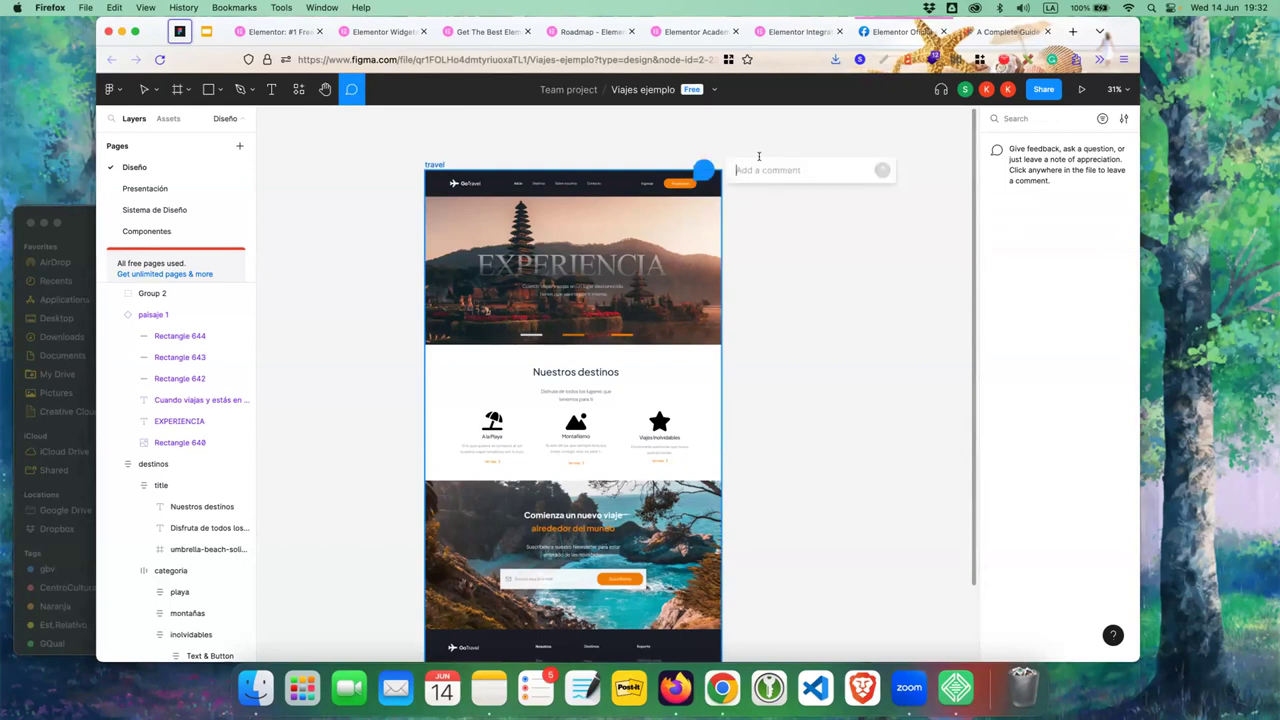
pyautogui.write('Krysia, necesita')
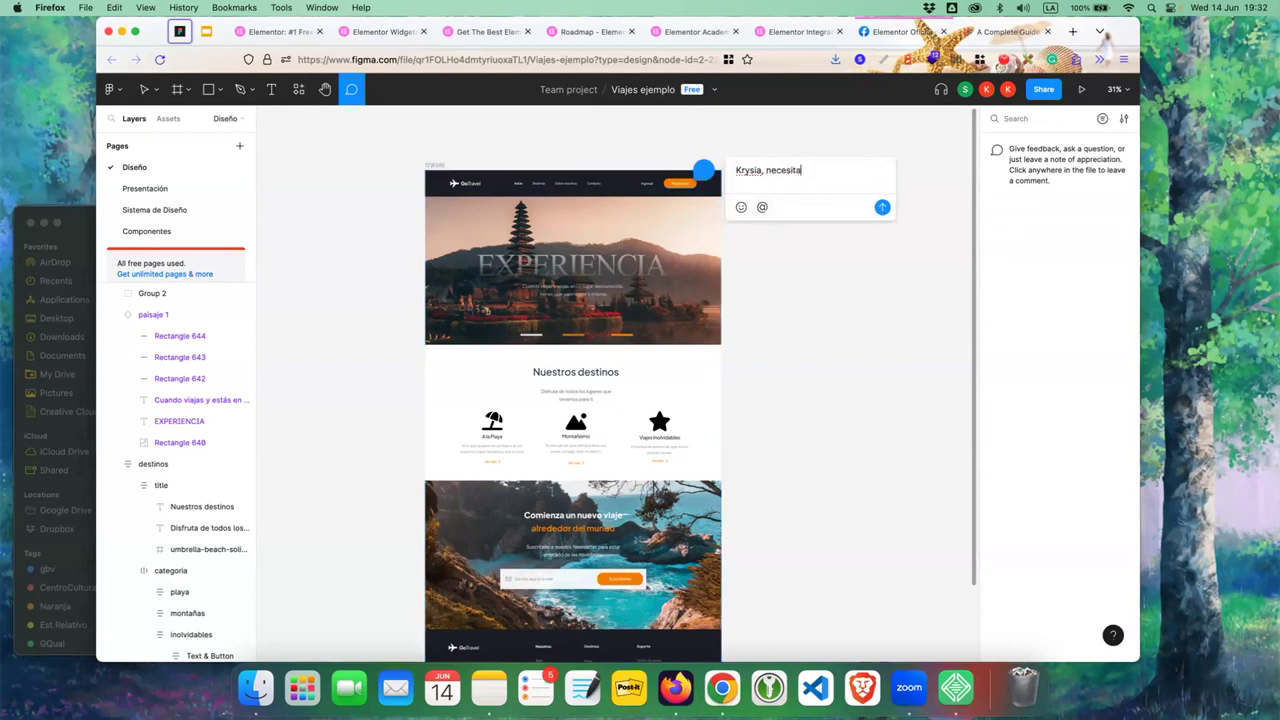
pyautogui.write('mos revisa')
pyautogui.write('r')
pyautogui.write('panta')
pyautogui.write('llas')
pyautogui.press('super+a')
pyautogui.click(882, 212)
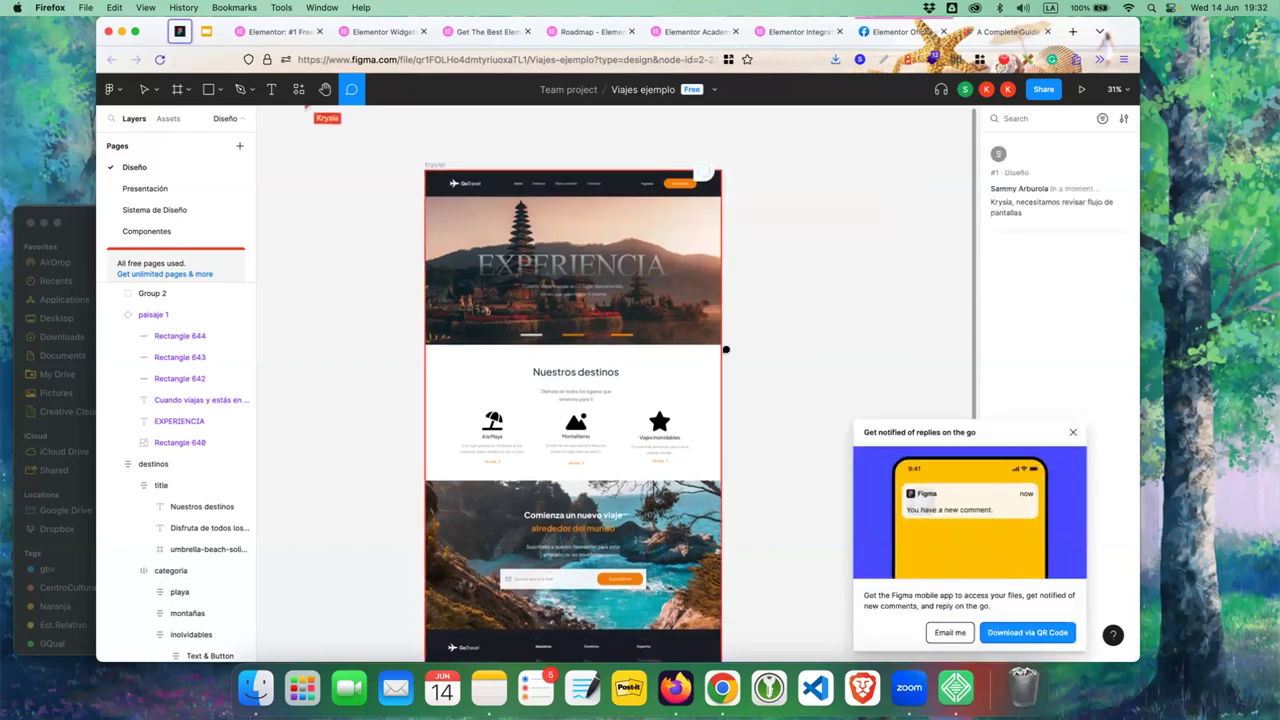
# - Comment 'Necesitamos incluir un número y fecha' beside the Viajes Inolvidables card
pyautogui.click(1071, 435)
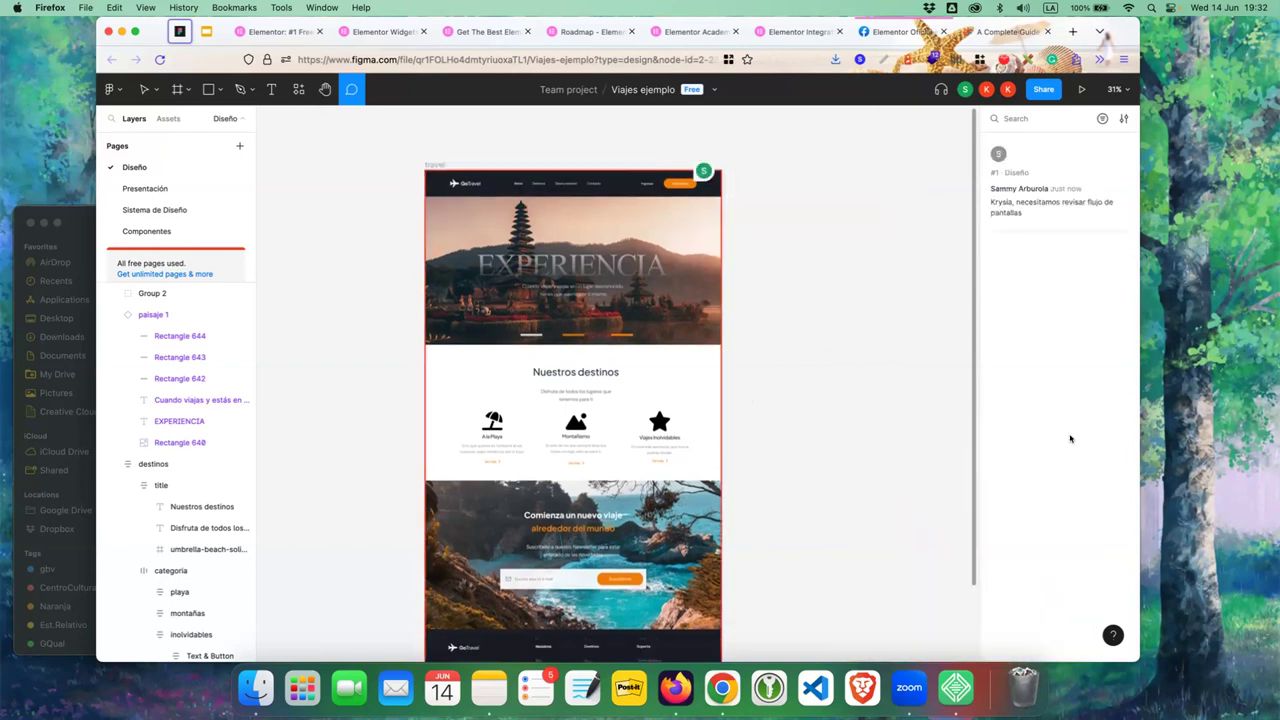
pyautogui.scroll(-5, 665, 295)
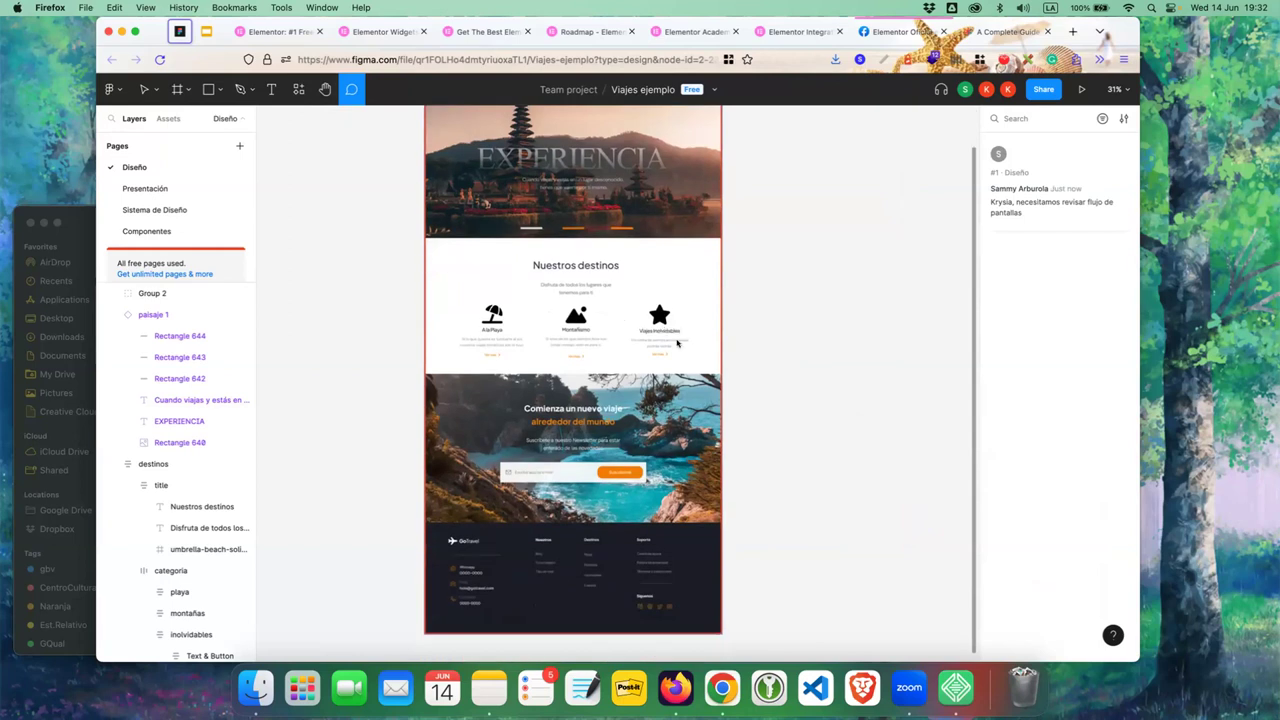
pyautogui.click(677, 343)
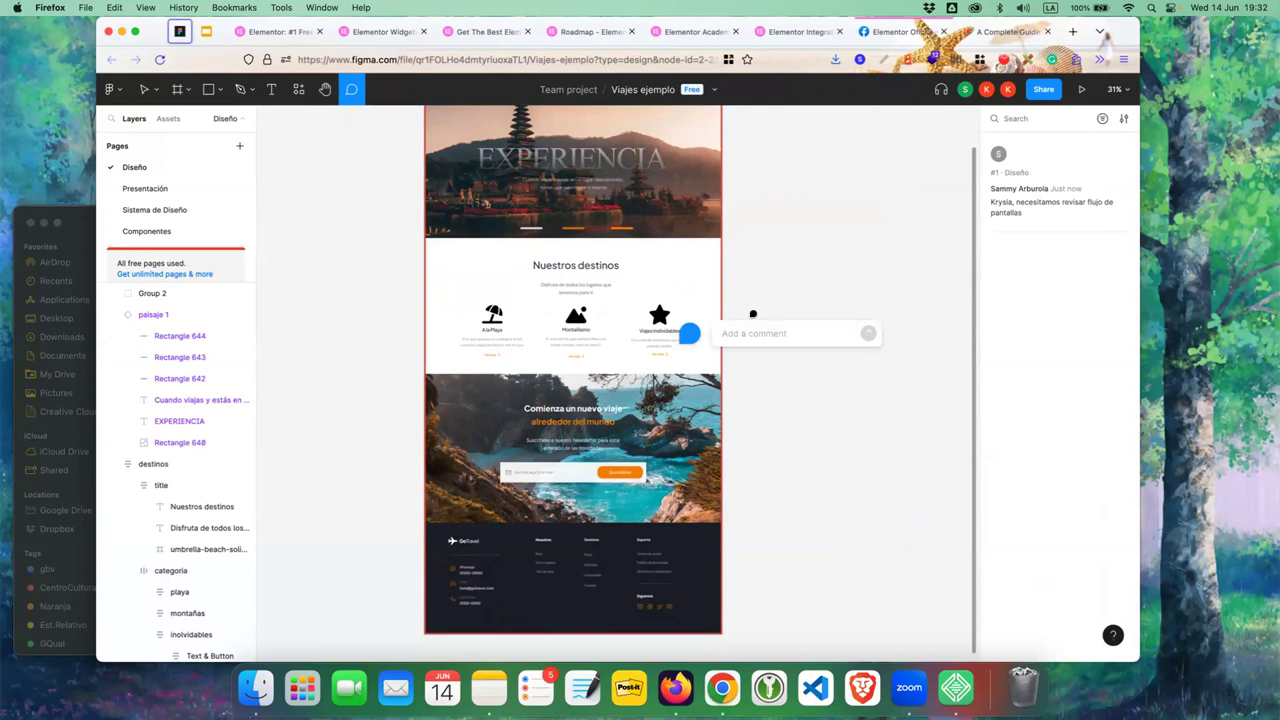
pyautogui.write('Necesitamos incluir un')
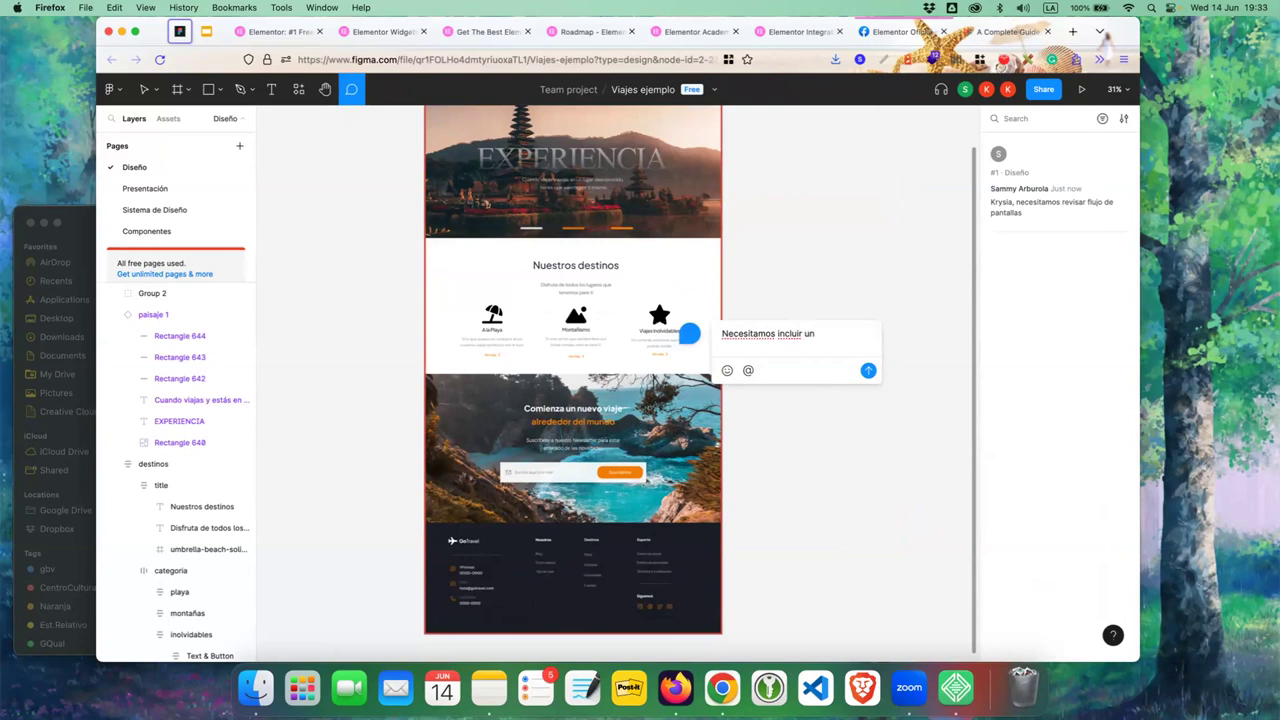
pyautogui.write(' número y ')
pyautogui.write('fecha')
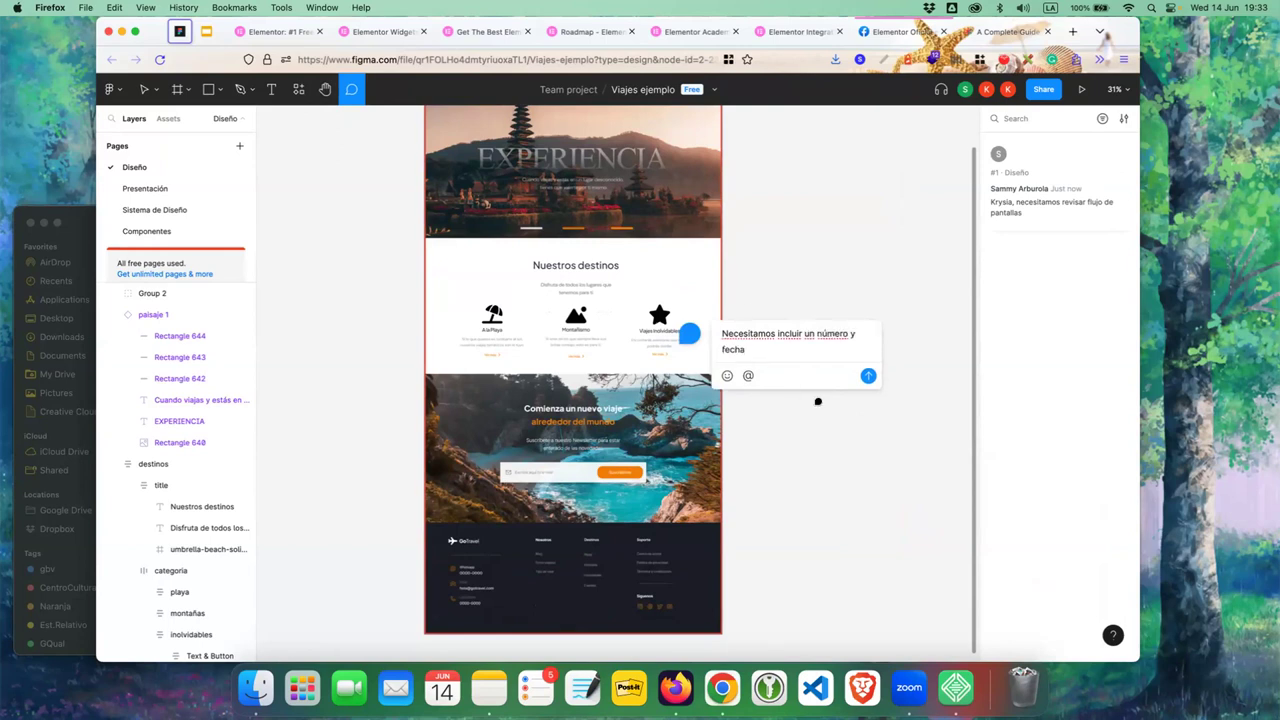
pyautogui.click(868, 375)
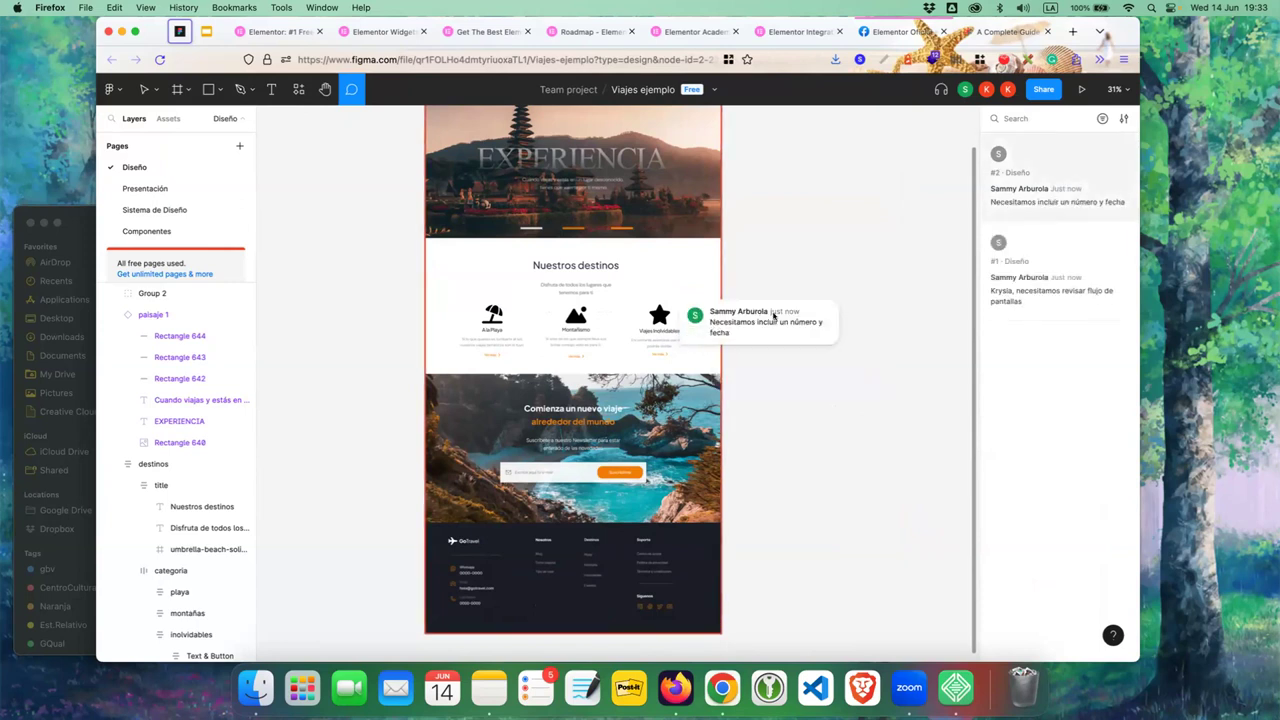
pyautogui.moveTo(1120, 242)
pyautogui.moveTo(1118, 155)
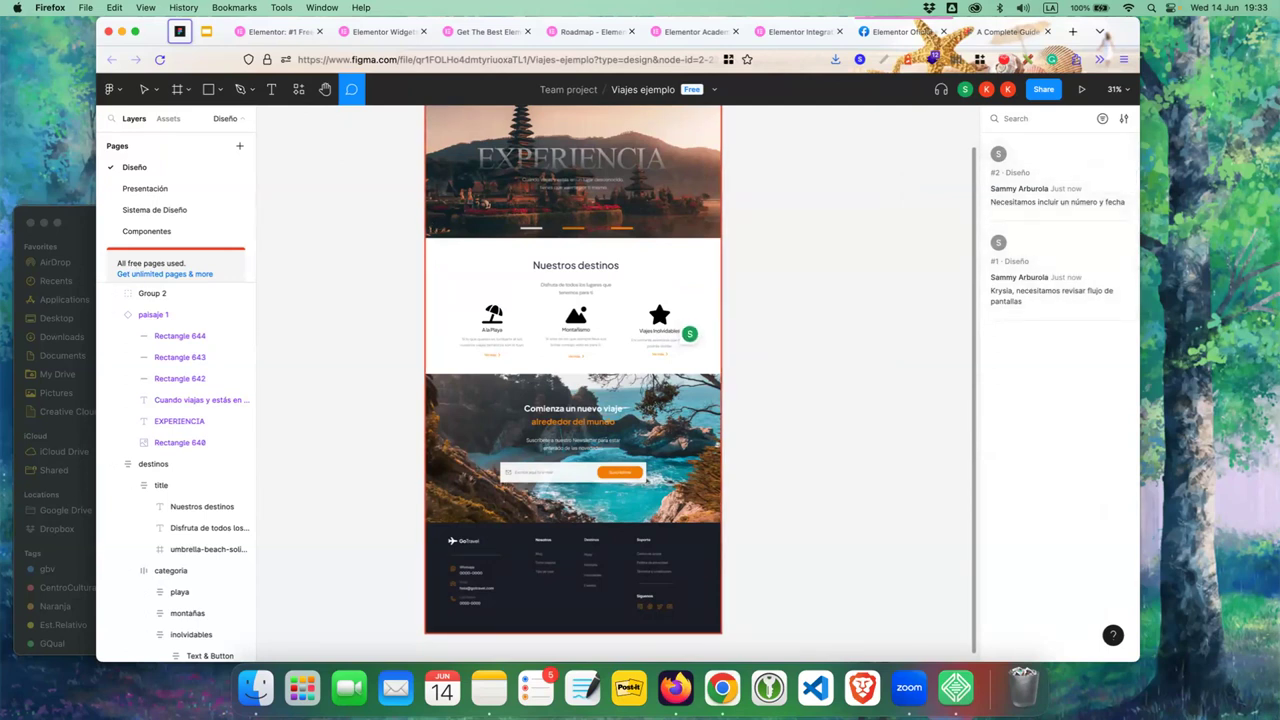
pyautogui.scroll(3, 545, 350)
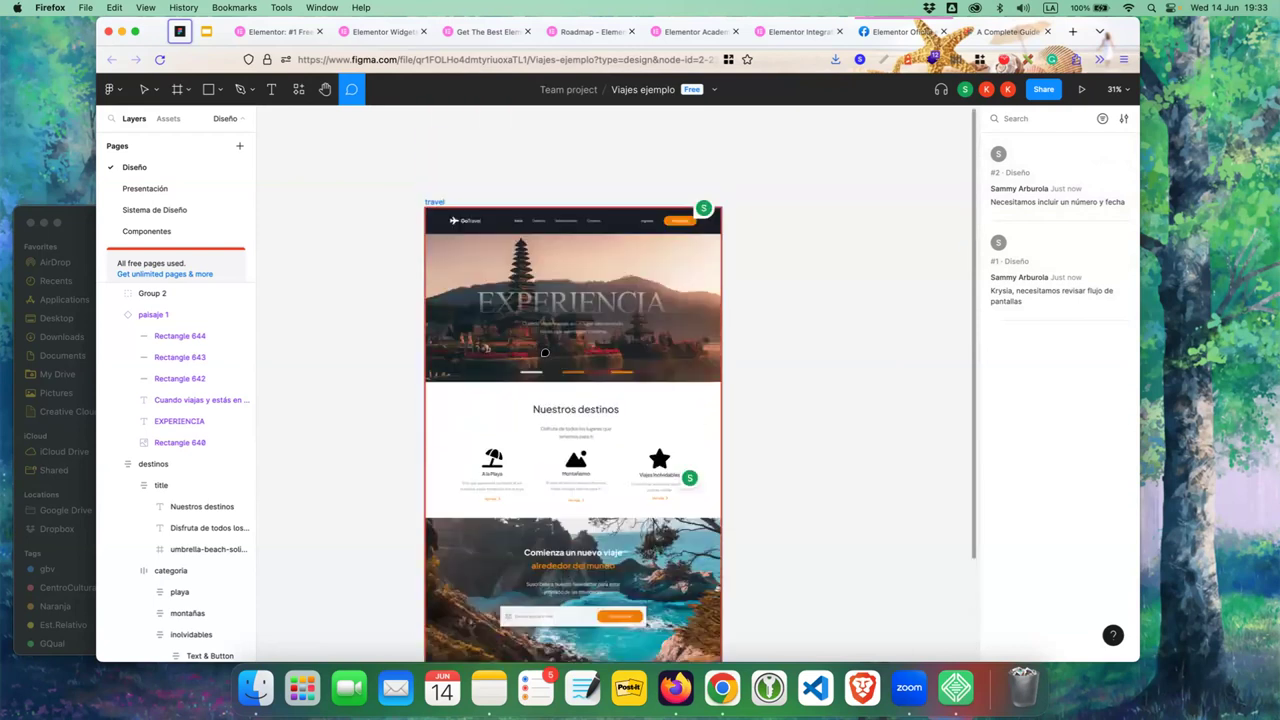
pyautogui.scroll(-2, 545, 341)
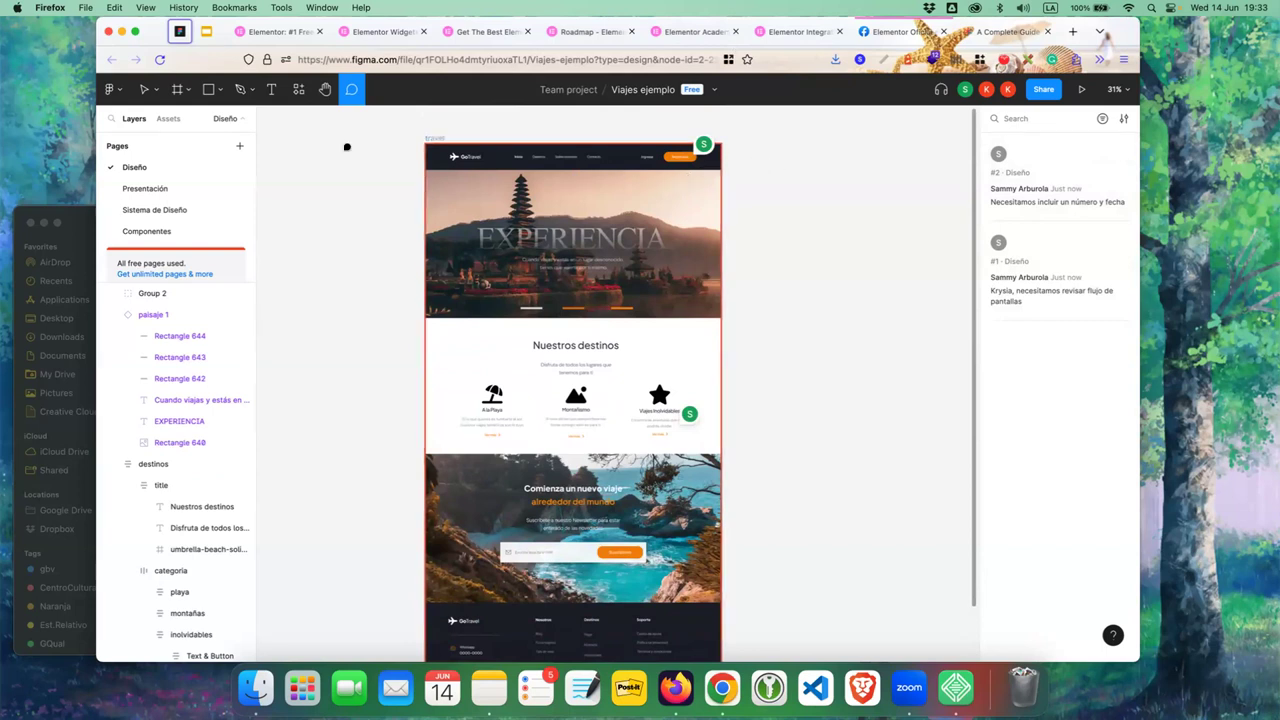
# - Return to the Move tool and drill through destinos and categoria to select the playa icon
pyautogui.click(145, 91)
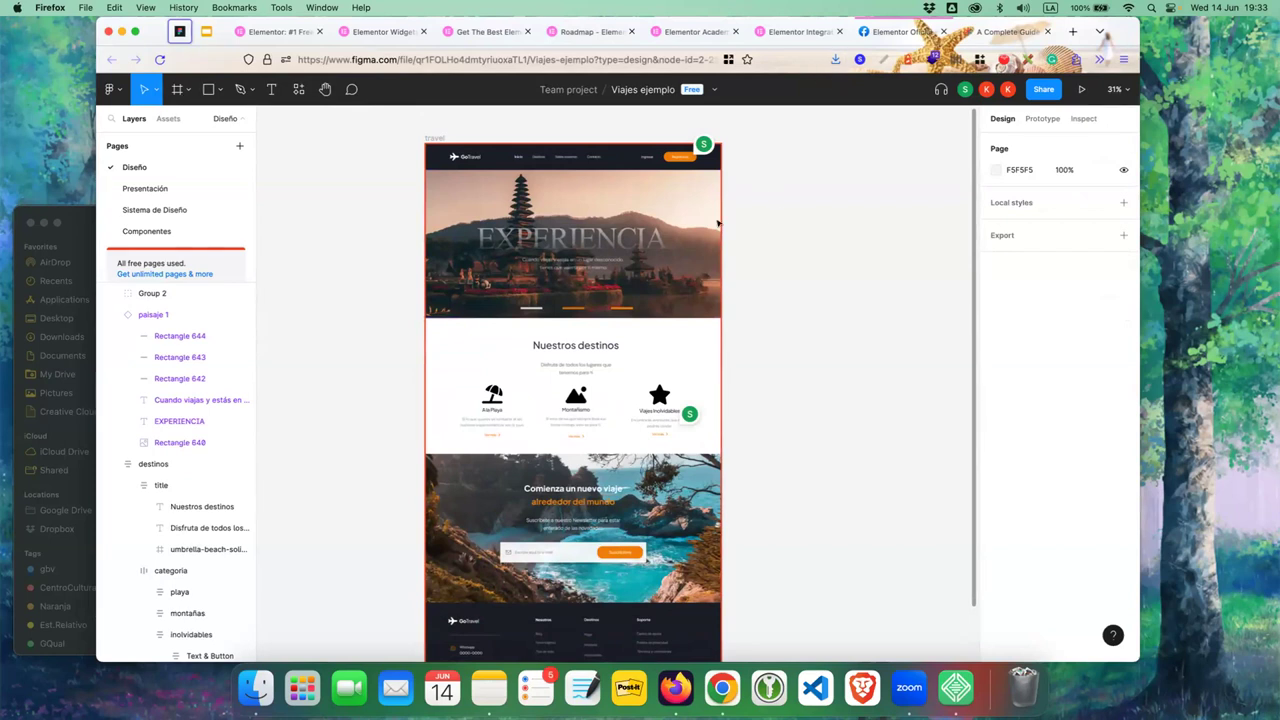
pyautogui.click(698, 190)
pyautogui.click(751, 194)
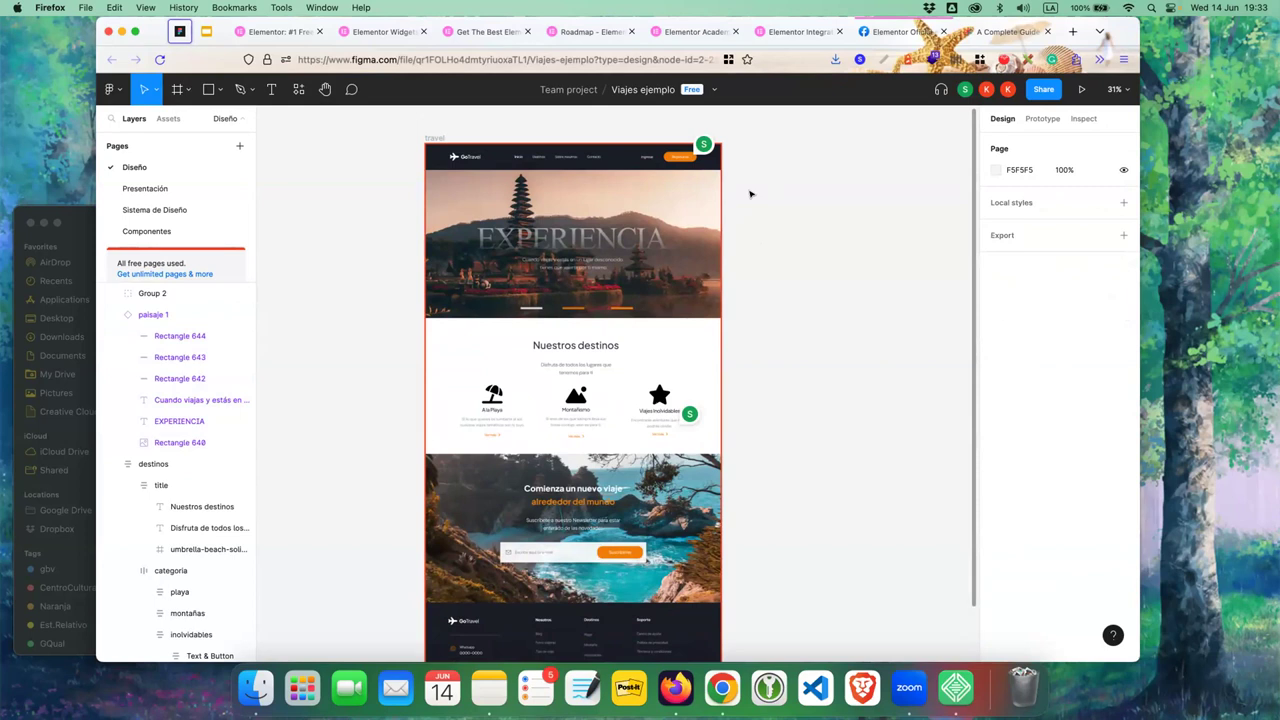
pyautogui.click(495, 402)
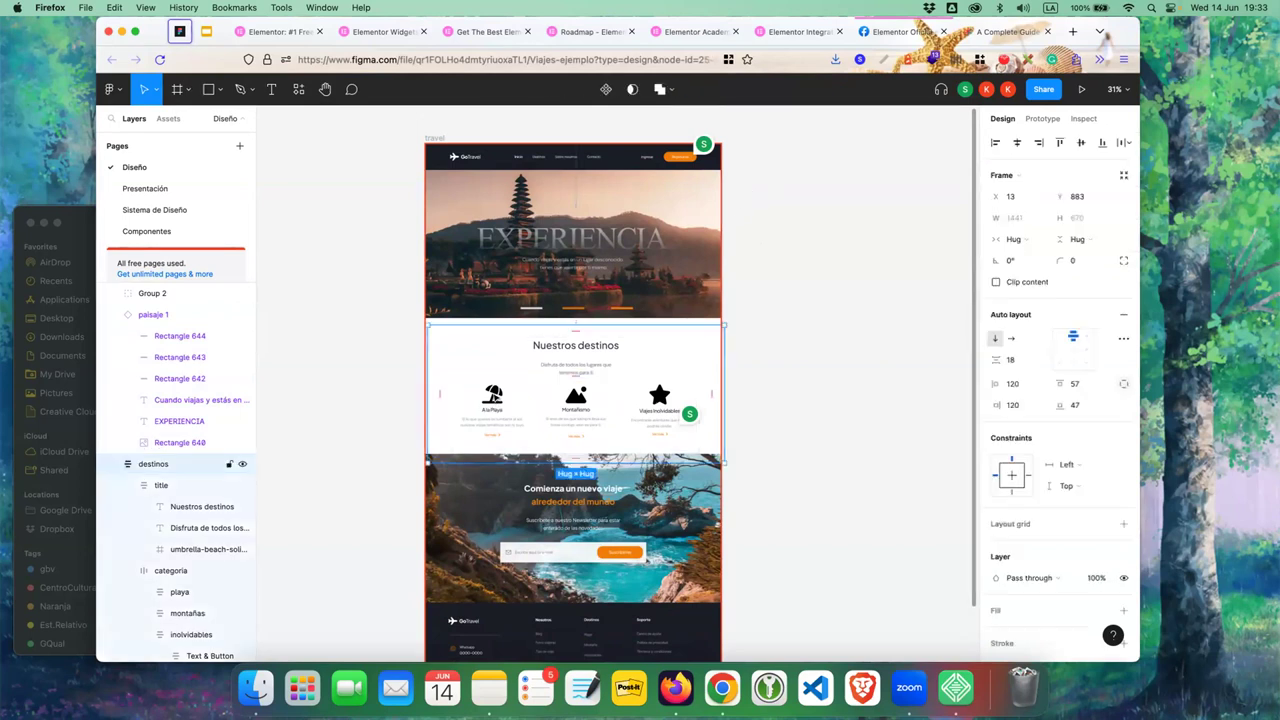
pyautogui.click(495, 400)
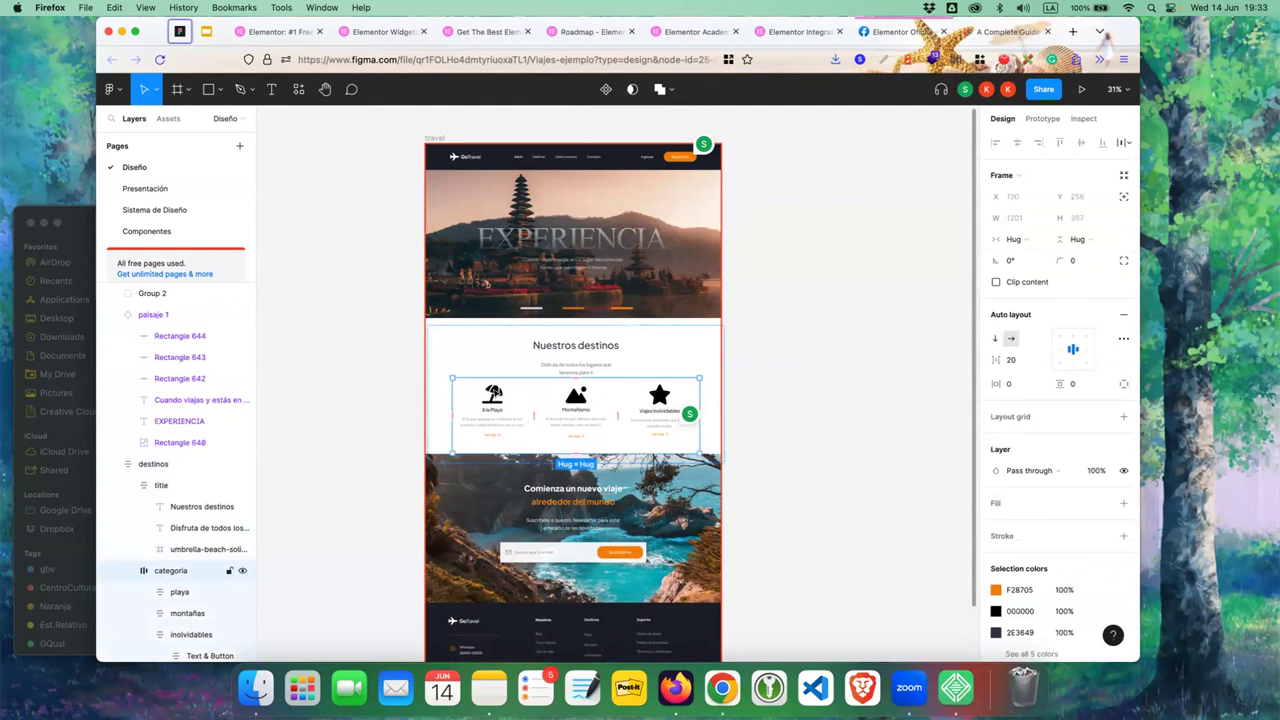
pyautogui.click(492, 400)
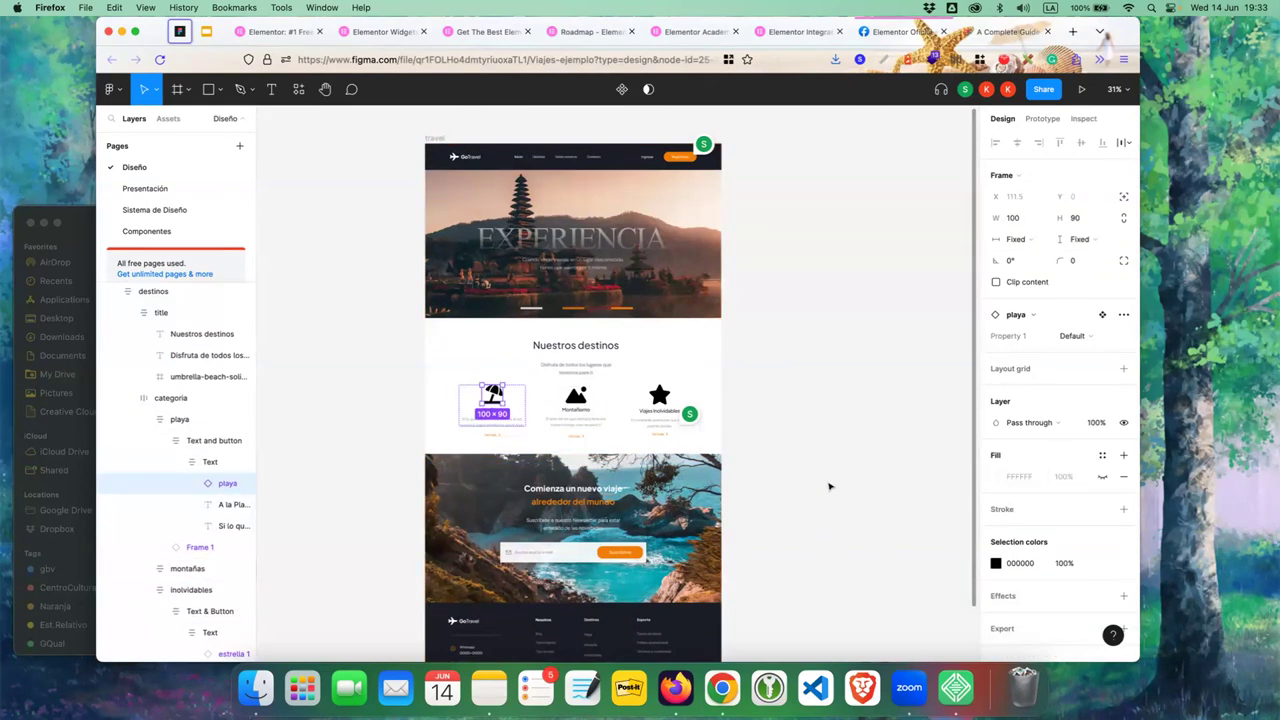
pyautogui.scroll(-1, 1042, 410)
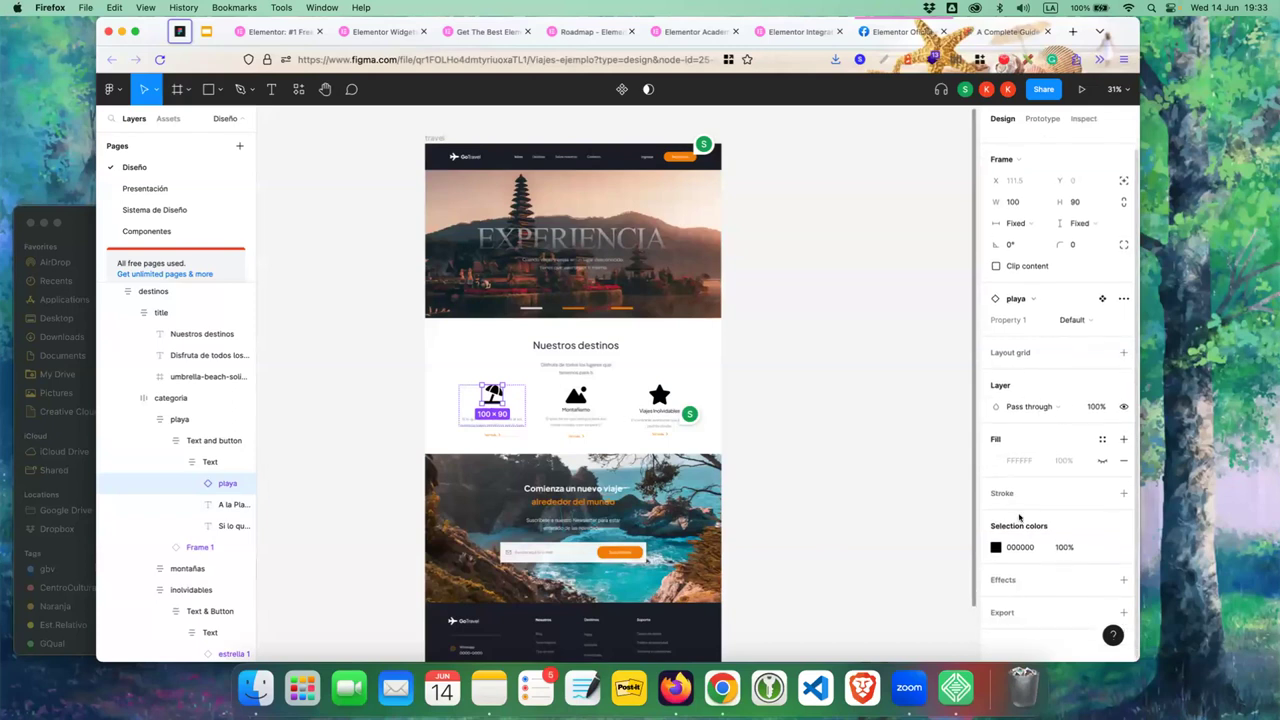
pyautogui.scroll(1, 1040, 413)
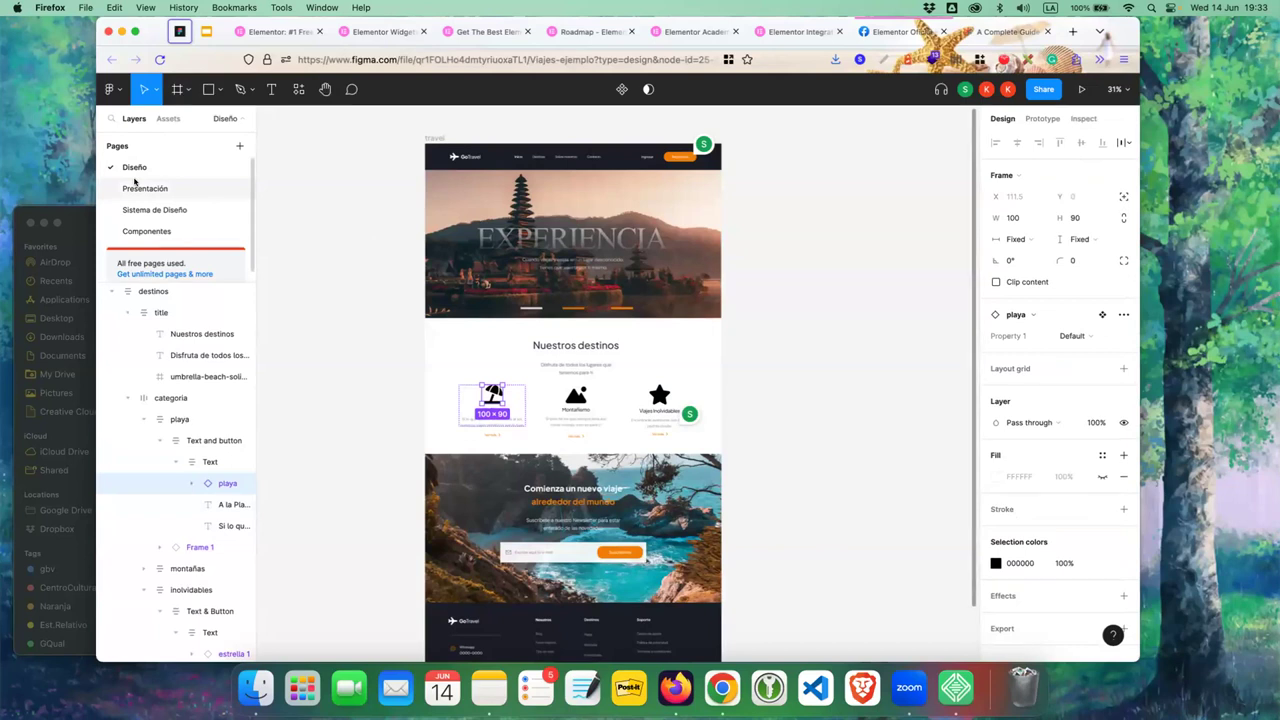
# - Enlarge the Firefox window by extending its left and right edges outward
pyautogui.moveTo(95, 325); pyautogui.dragTo(7, 325)
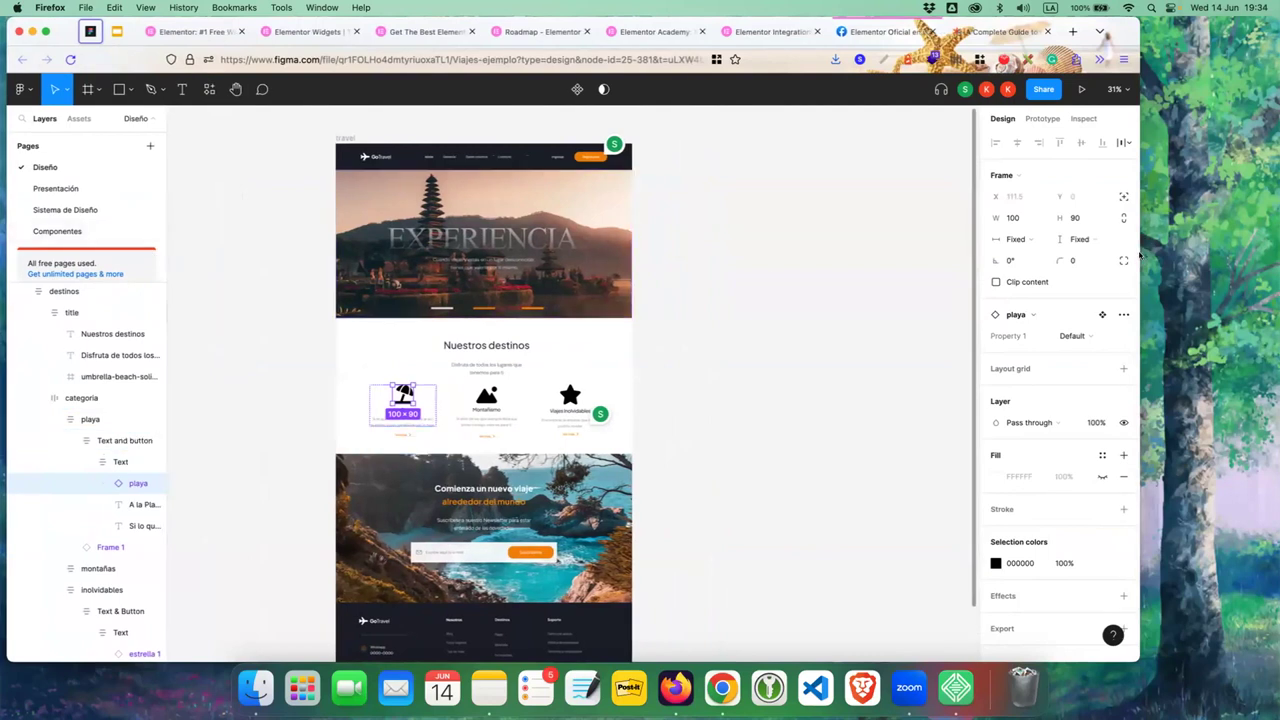
pyautogui.moveTo(1136, 256); pyautogui.dragTo(1212, 258)
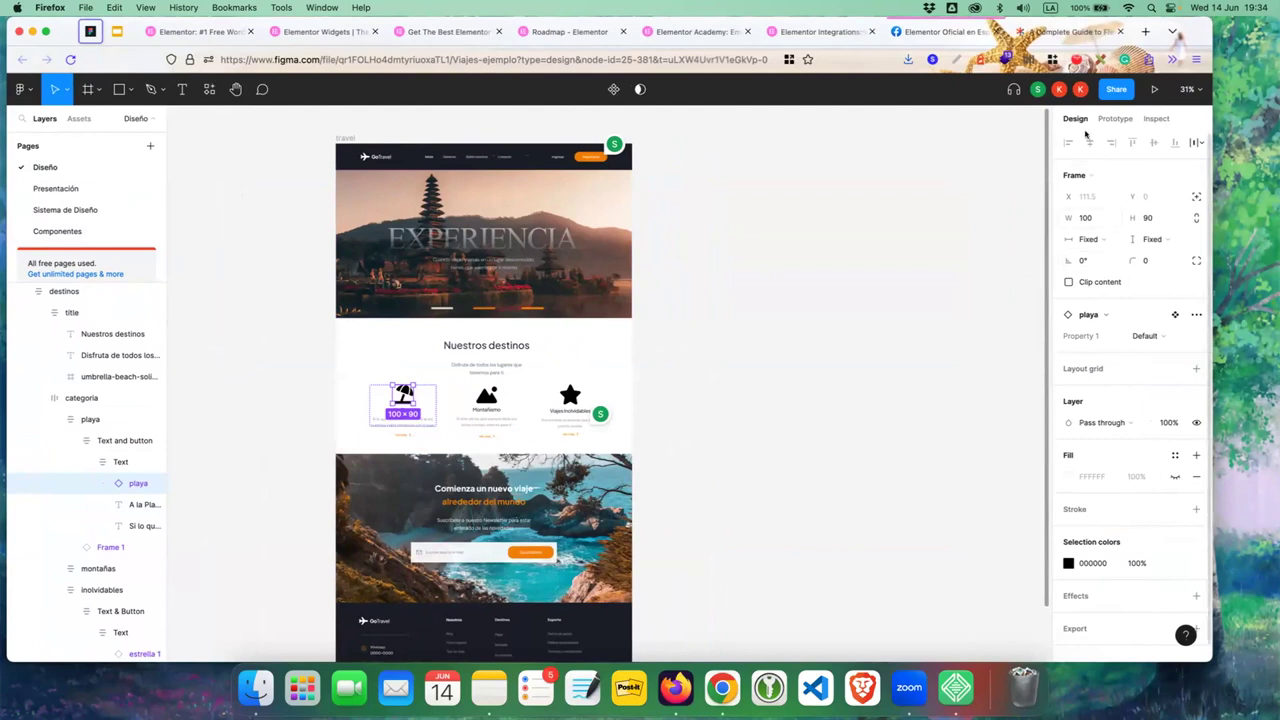
pyautogui.scroll(-1, 1079, 555)
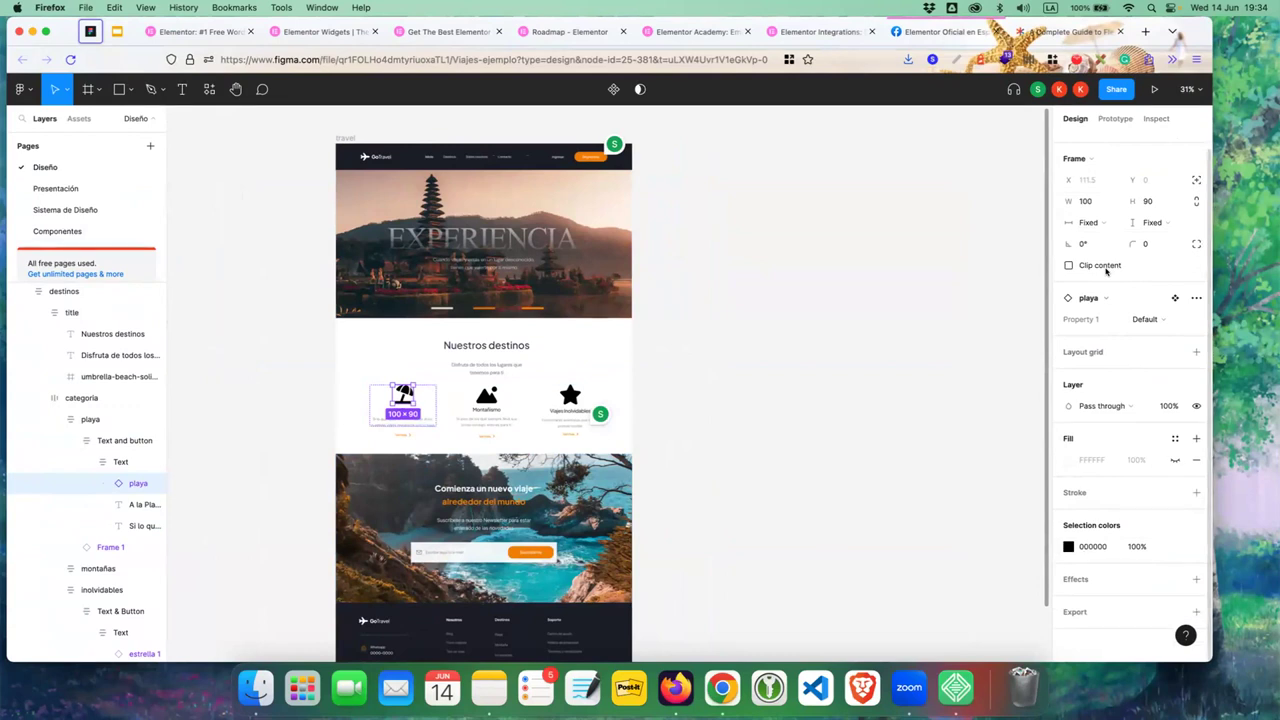
# - Add a 1x PNG export setting to the playa icon and bring up its scale options
pyautogui.click(1194, 613)
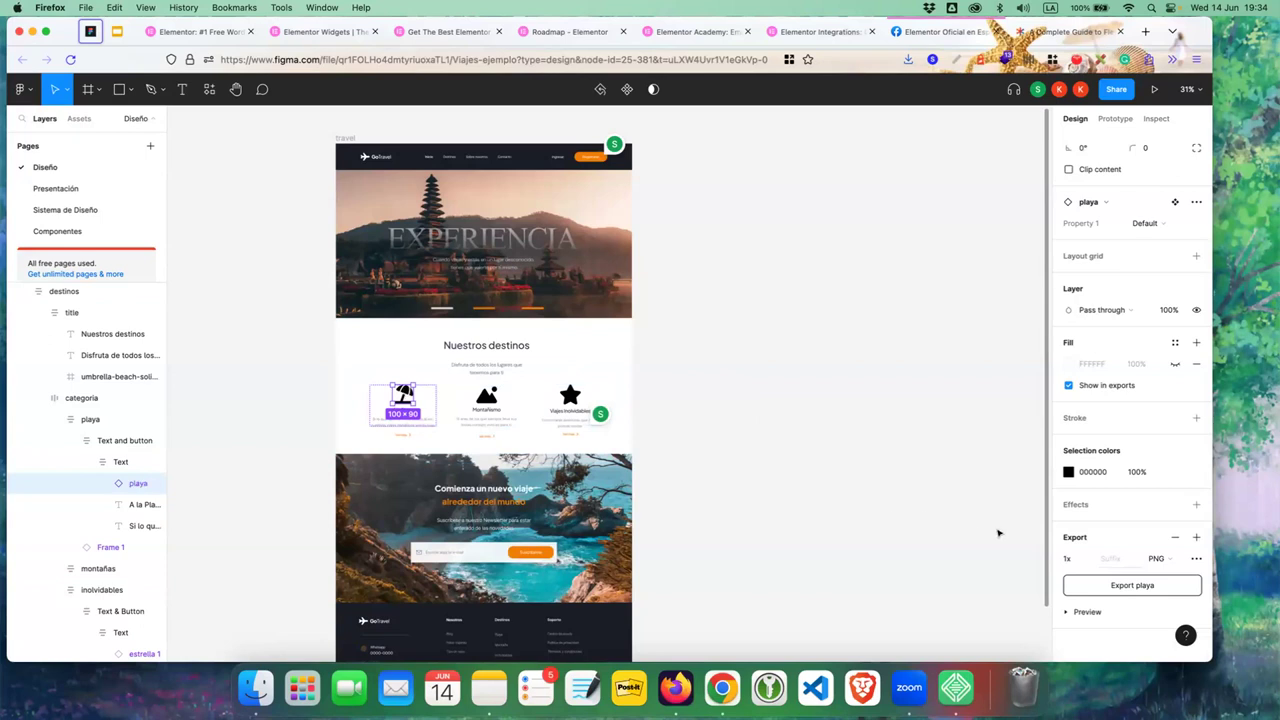
pyautogui.click(1084, 556)
pyautogui.scroll(-1, 1083, 618)
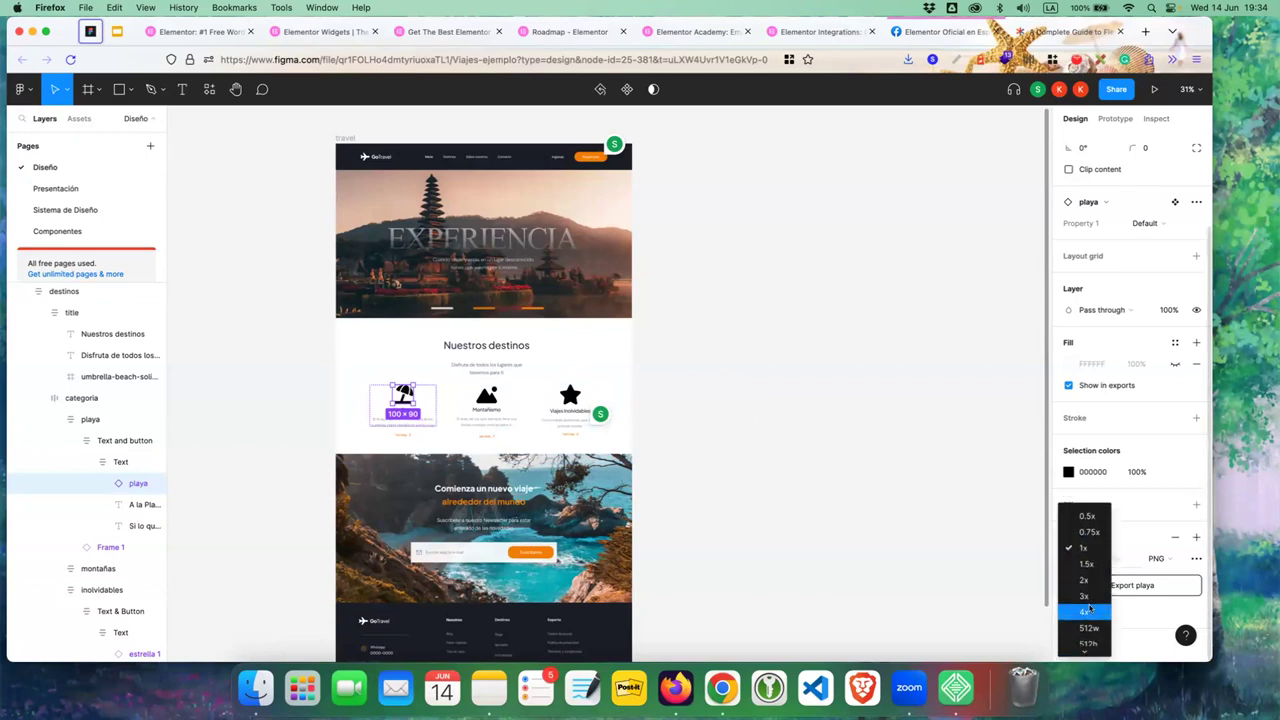
pyautogui.scroll(-1, 1090, 607)
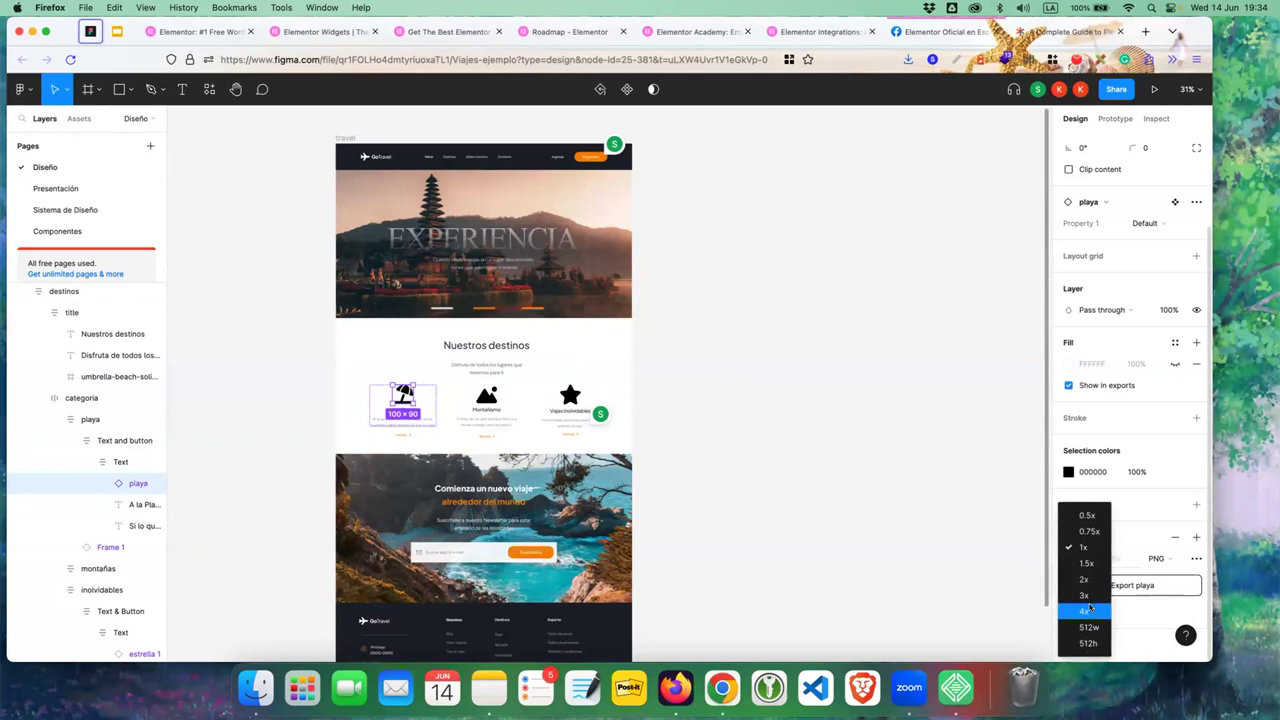
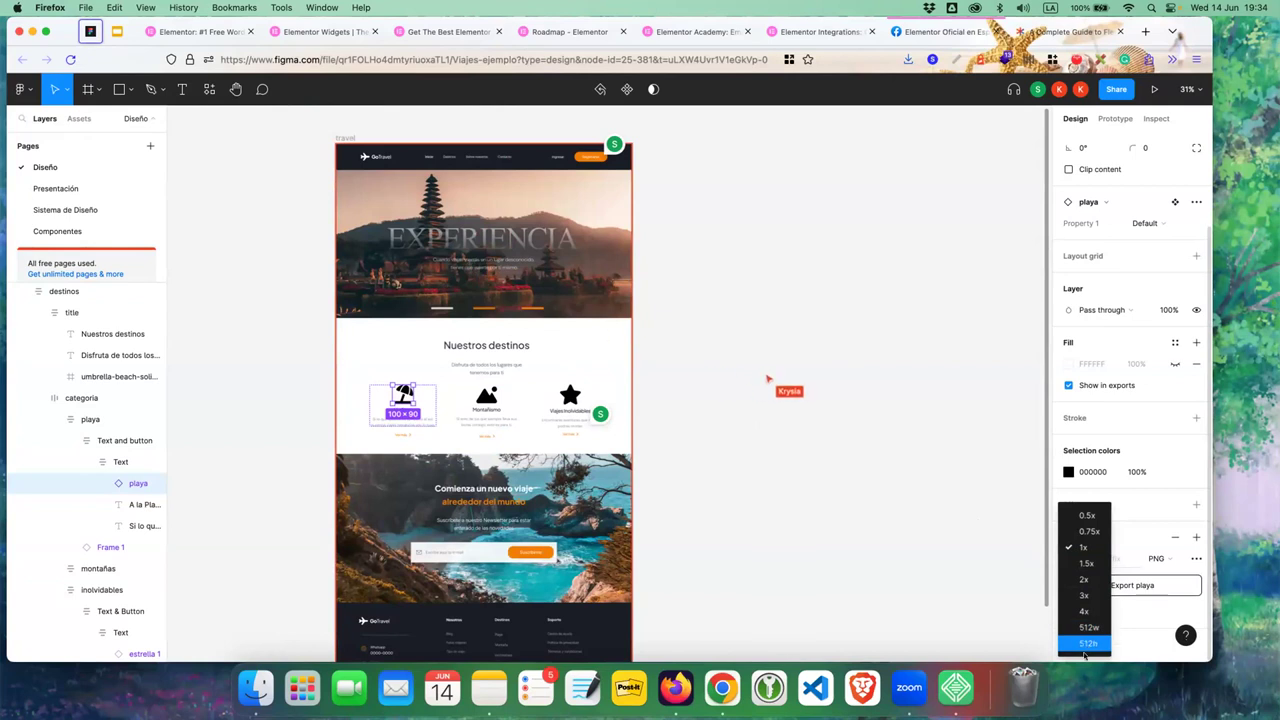
# - Keep the export scale at 1x and switch to the empty Sistema de Diseño page
pyautogui.click(1112, 578)
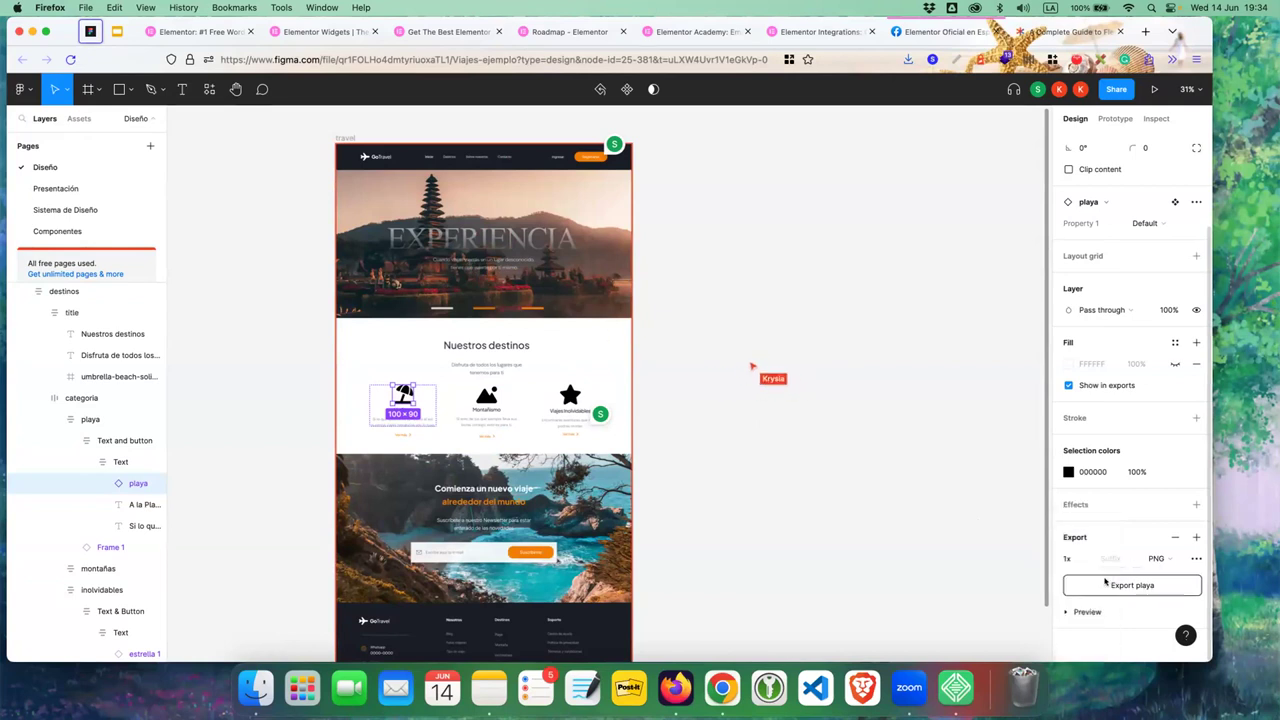
pyautogui.click(478, 200)
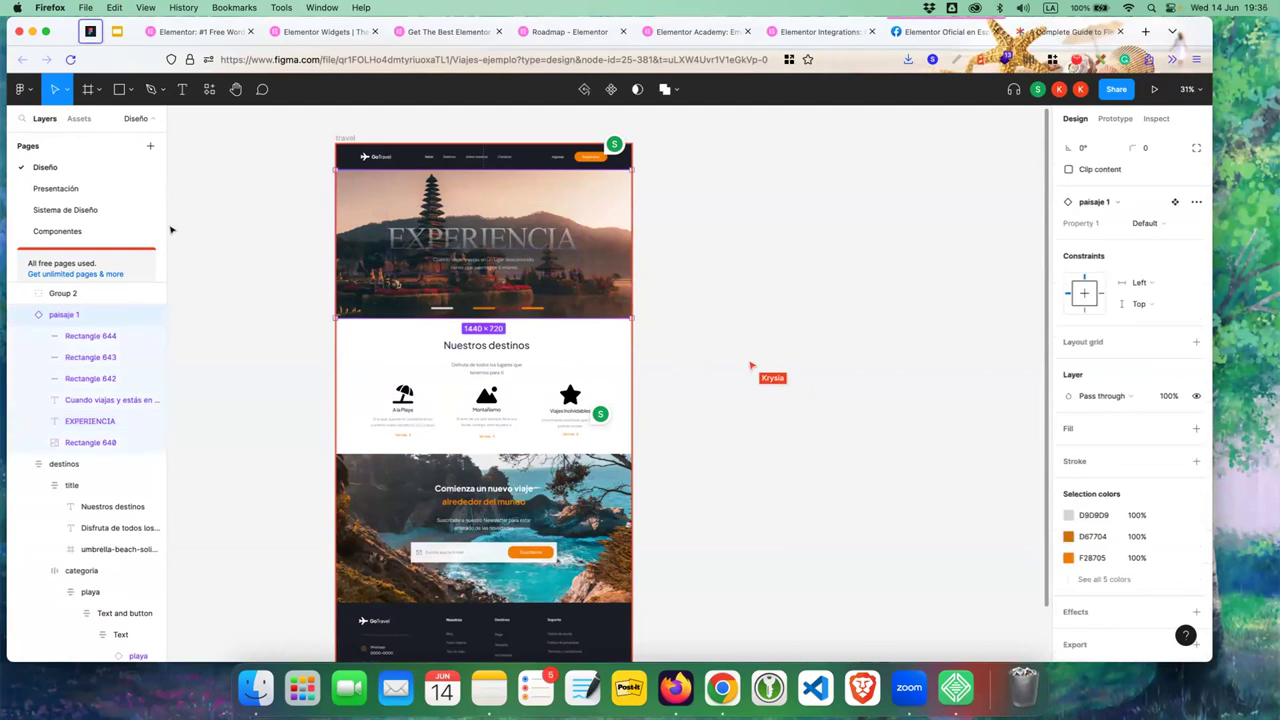
pyautogui.click(91, 209)
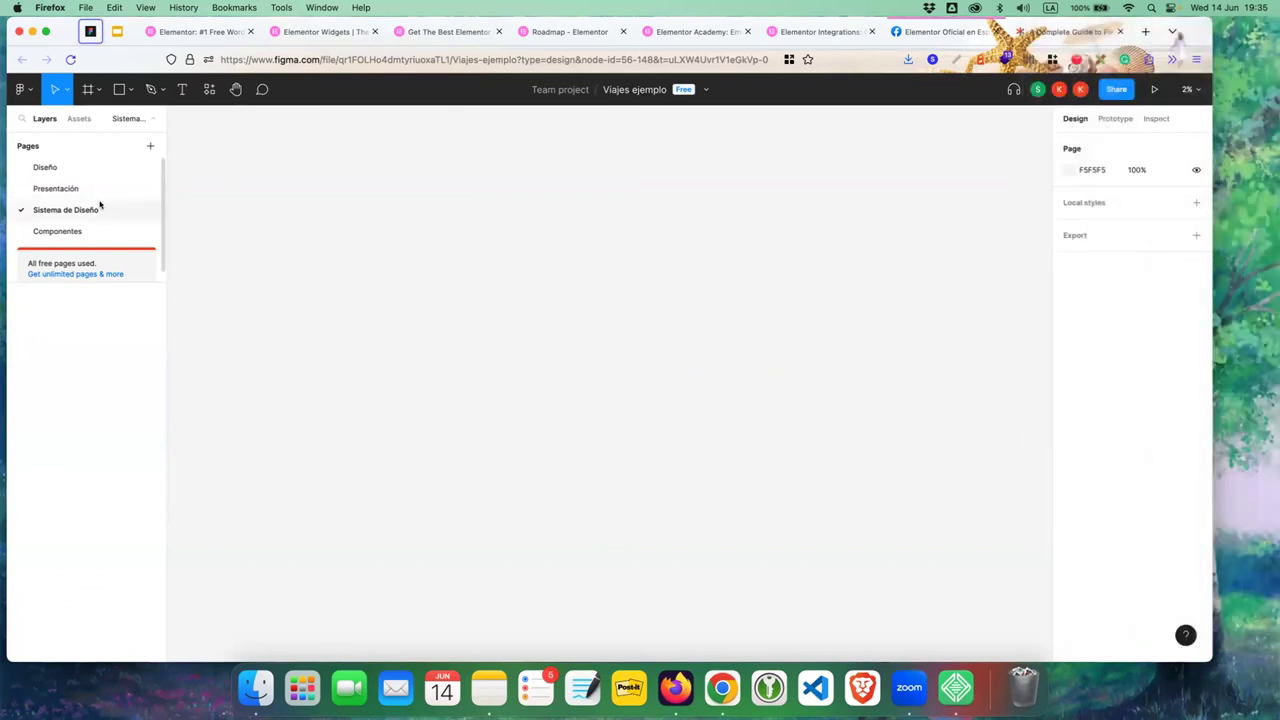
# - Open the Componentes page and select the EXPERIENCIA variant of paisaje 1 and its background
pyautogui.click(93, 230)
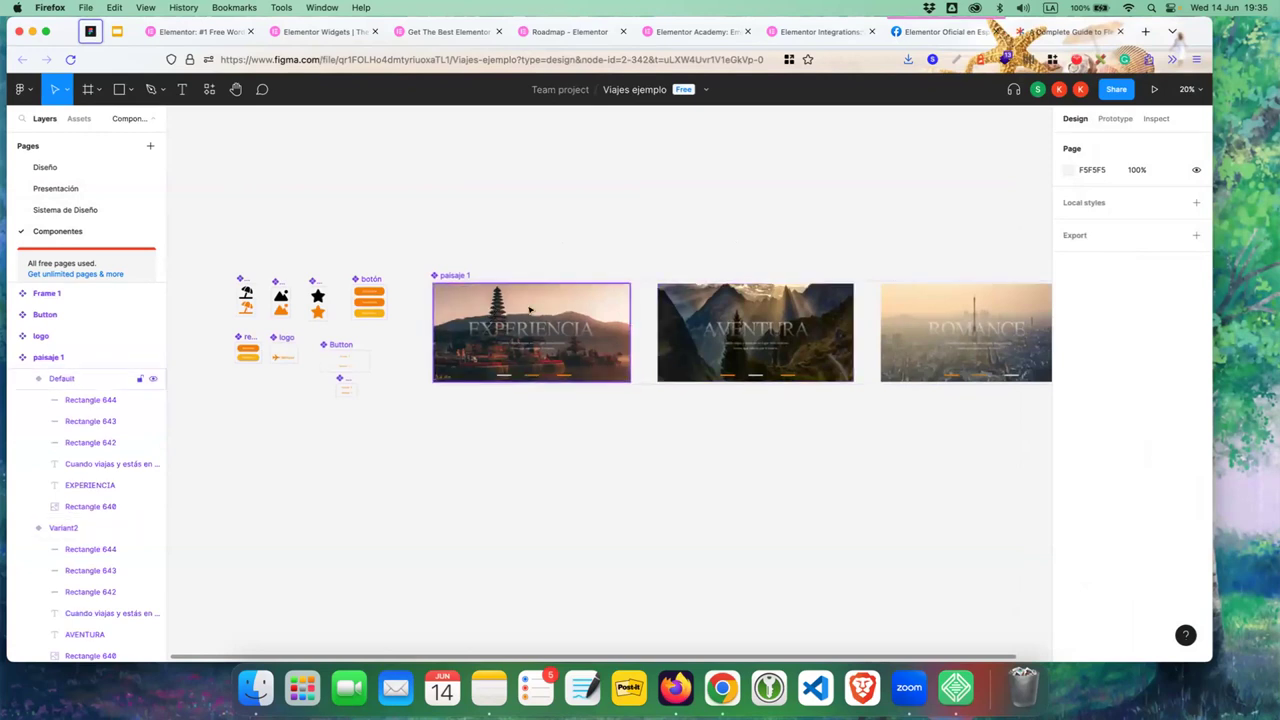
pyautogui.click(531, 311)
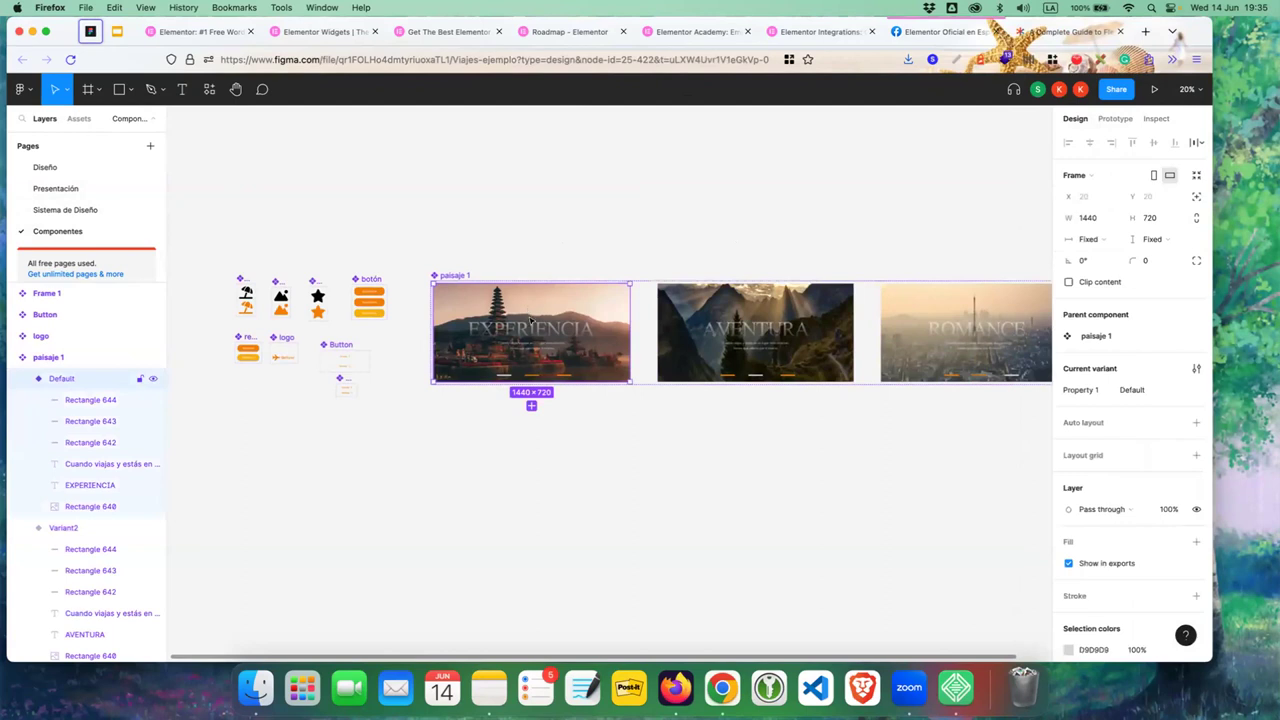
pyautogui.doubleClick(531, 297)
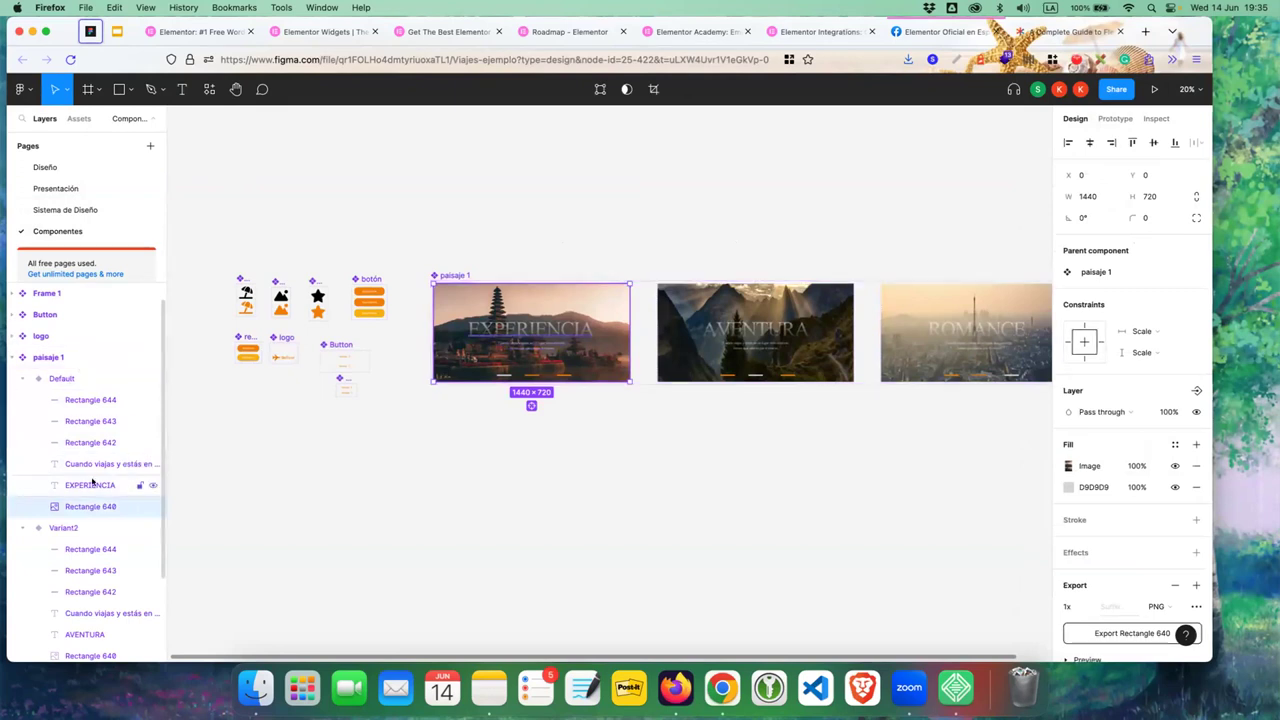
pyautogui.press('Escape')
pyautogui.press('Tab')
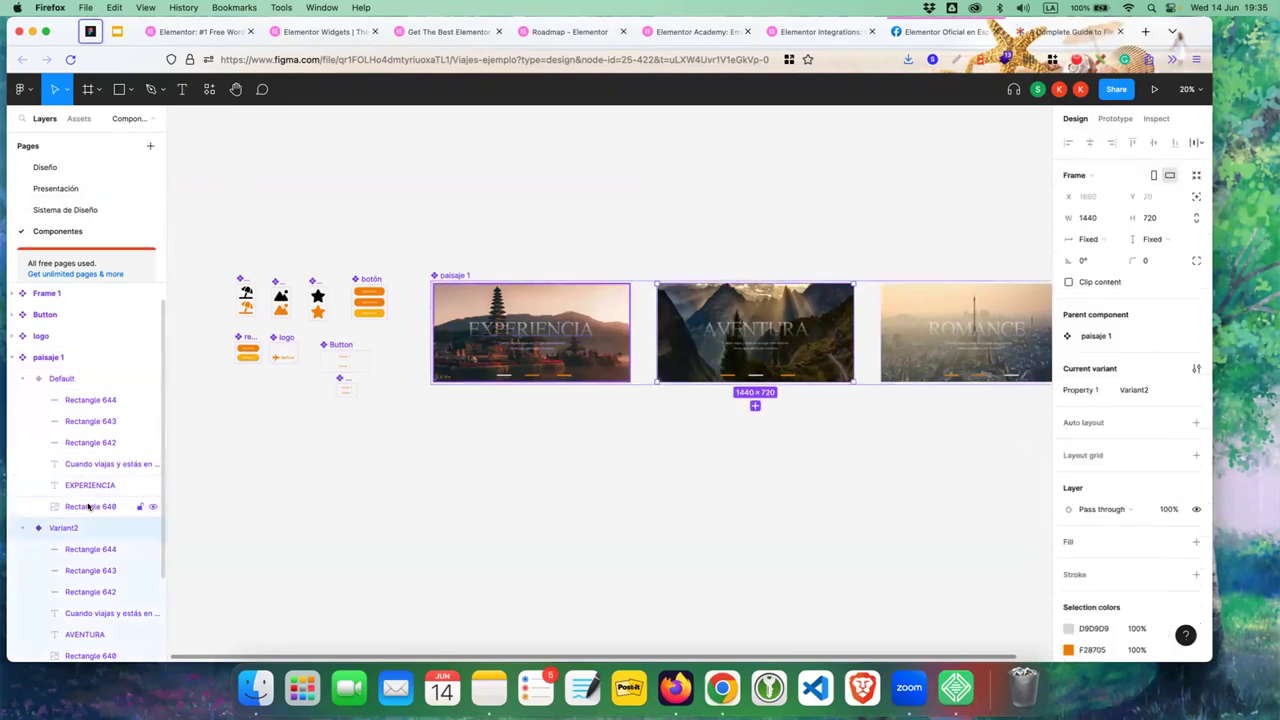
# - Add a 1x PNG export setting to the ROMANCE variant and select its Rectangle 640 background
pyautogui.click(946, 295)
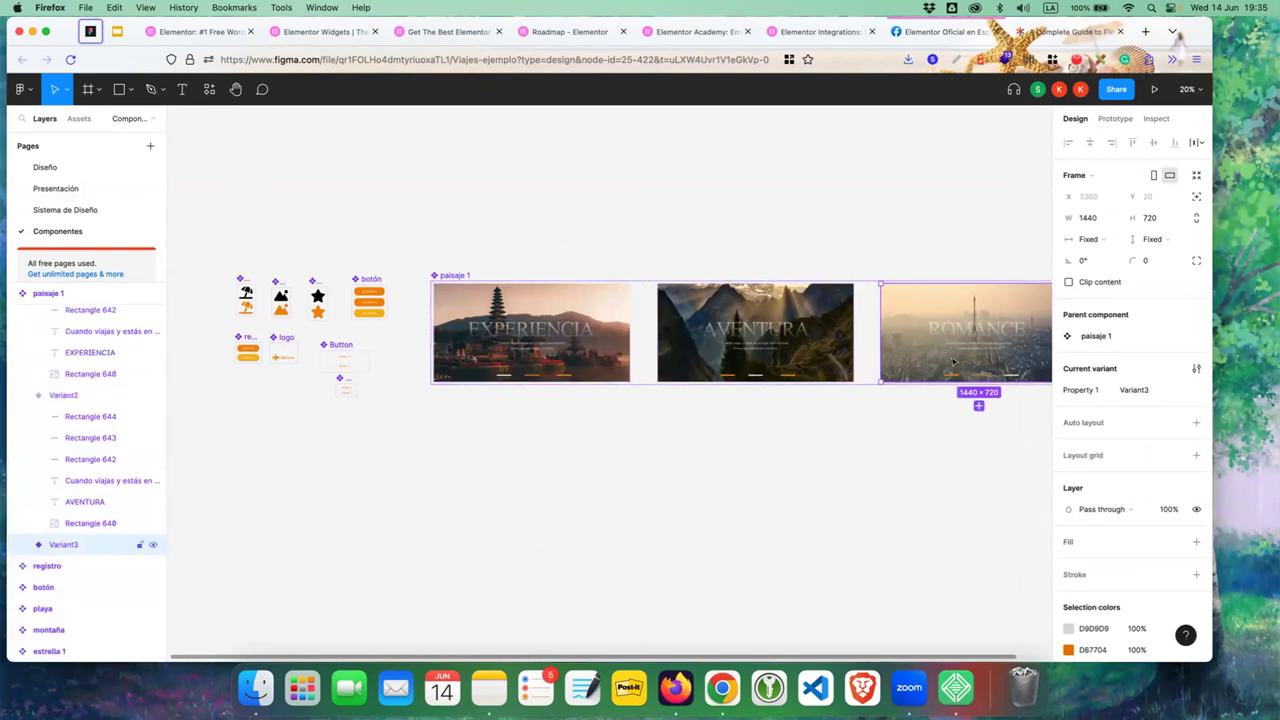
pyautogui.scroll(-3, 1105, 330)
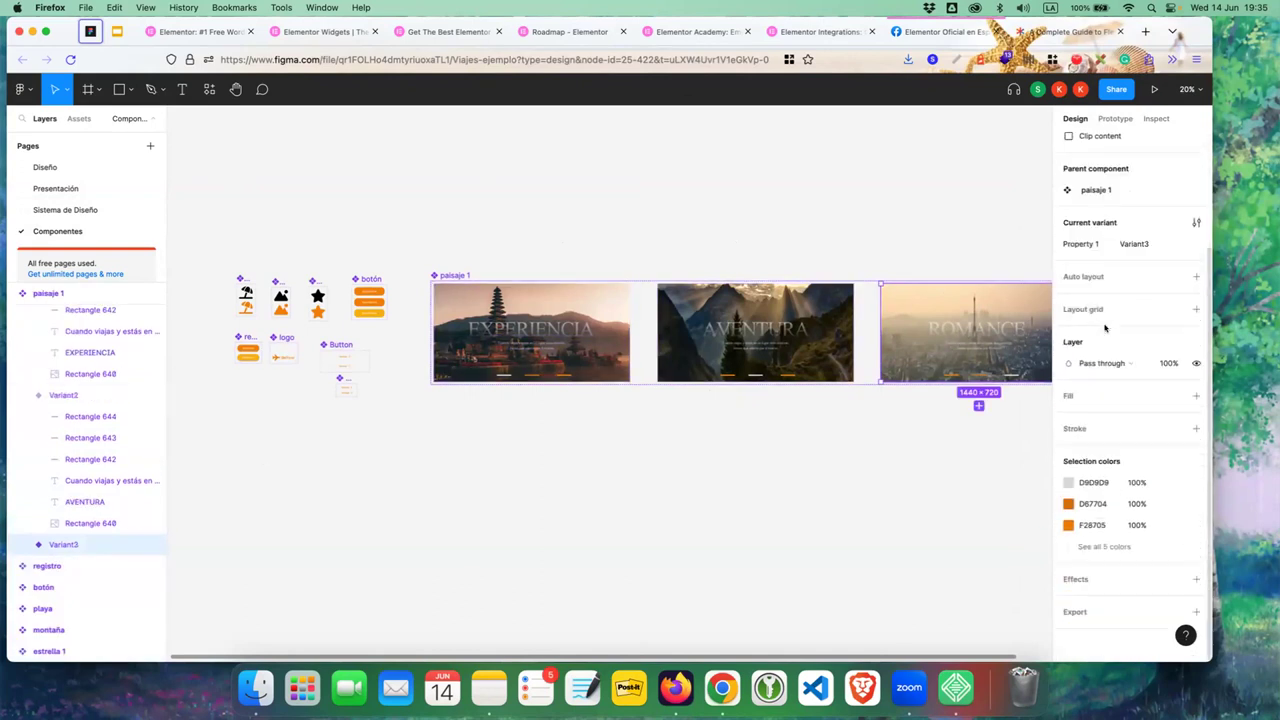
pyautogui.click(1194, 610)
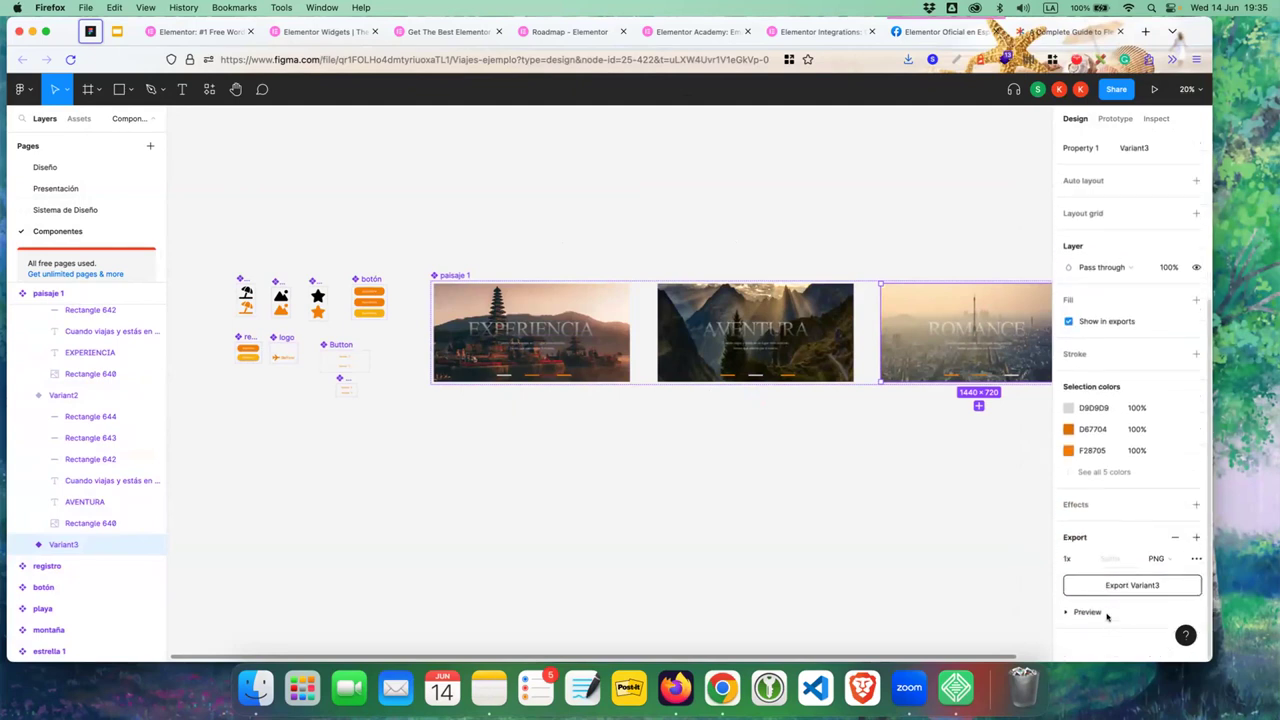
pyautogui.click(1104, 612)
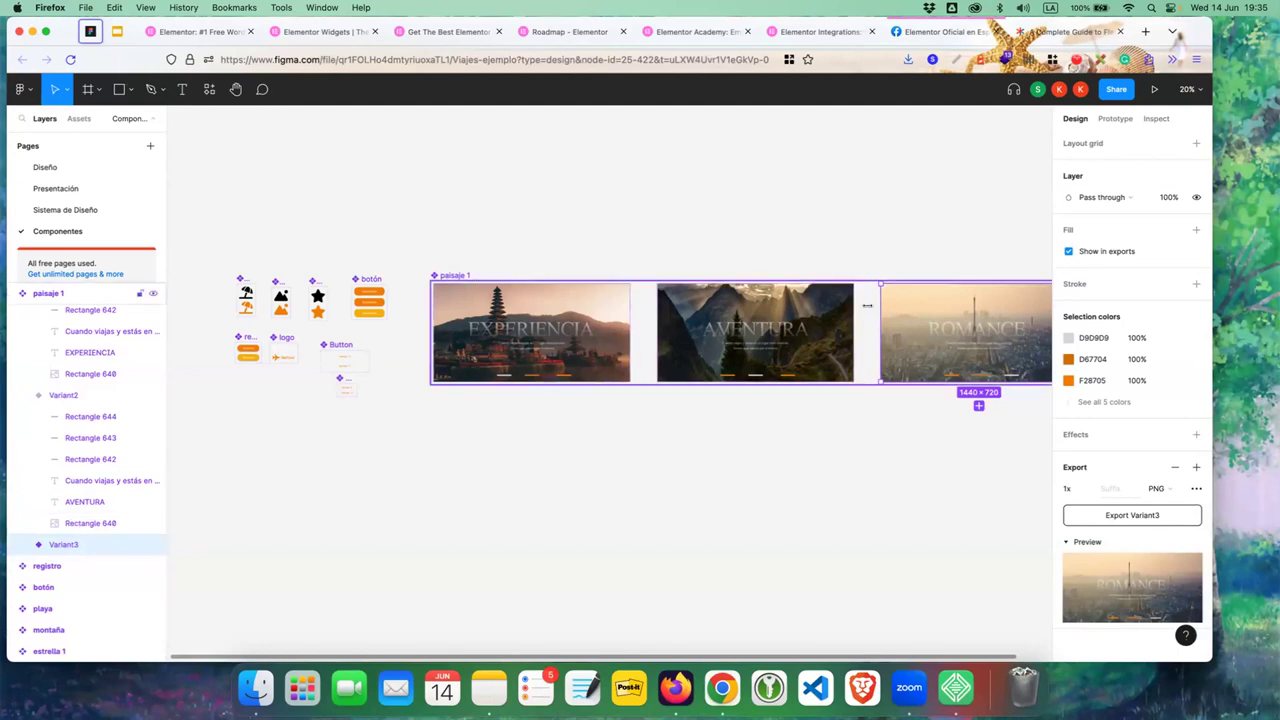
pyautogui.doubleClick(890, 298)
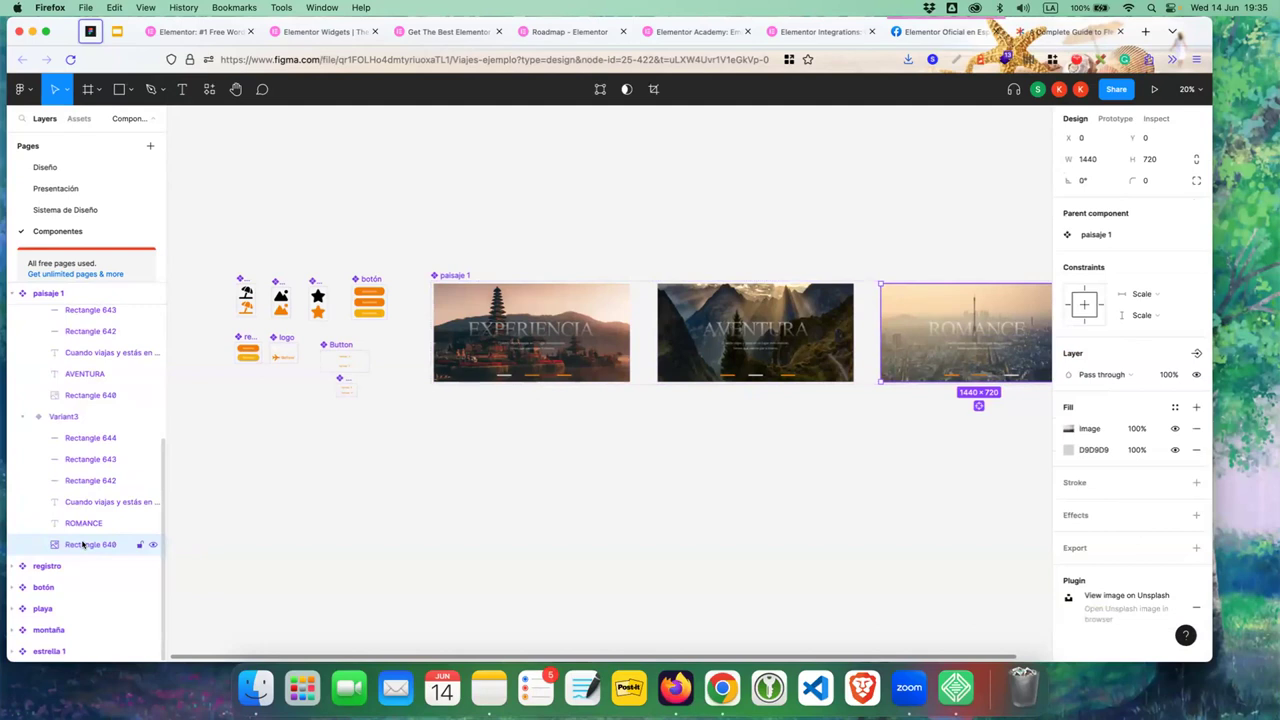
# - Add a PNG export setting with preview to the Rectangle 640 background image
pyautogui.click(1192, 549)
pyautogui.scroll(-2, 1130, 560)
pyautogui.click(1084, 548)
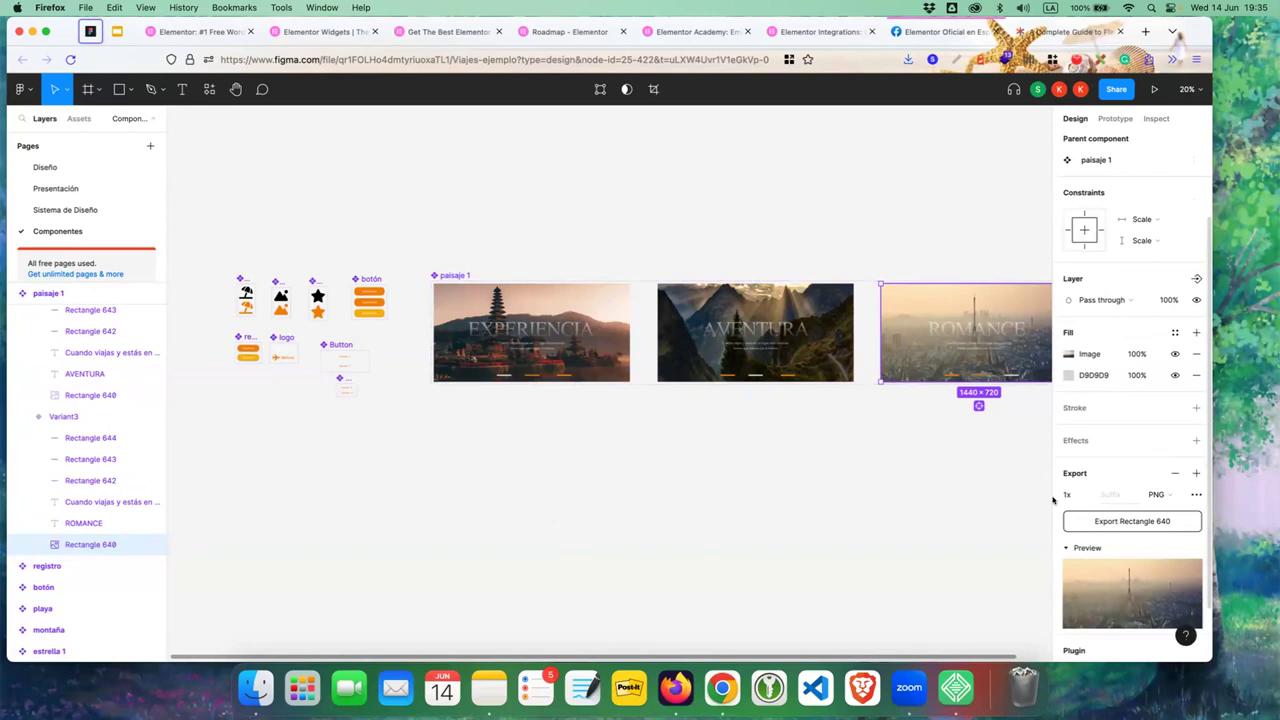
pyautogui.click(1157, 496)
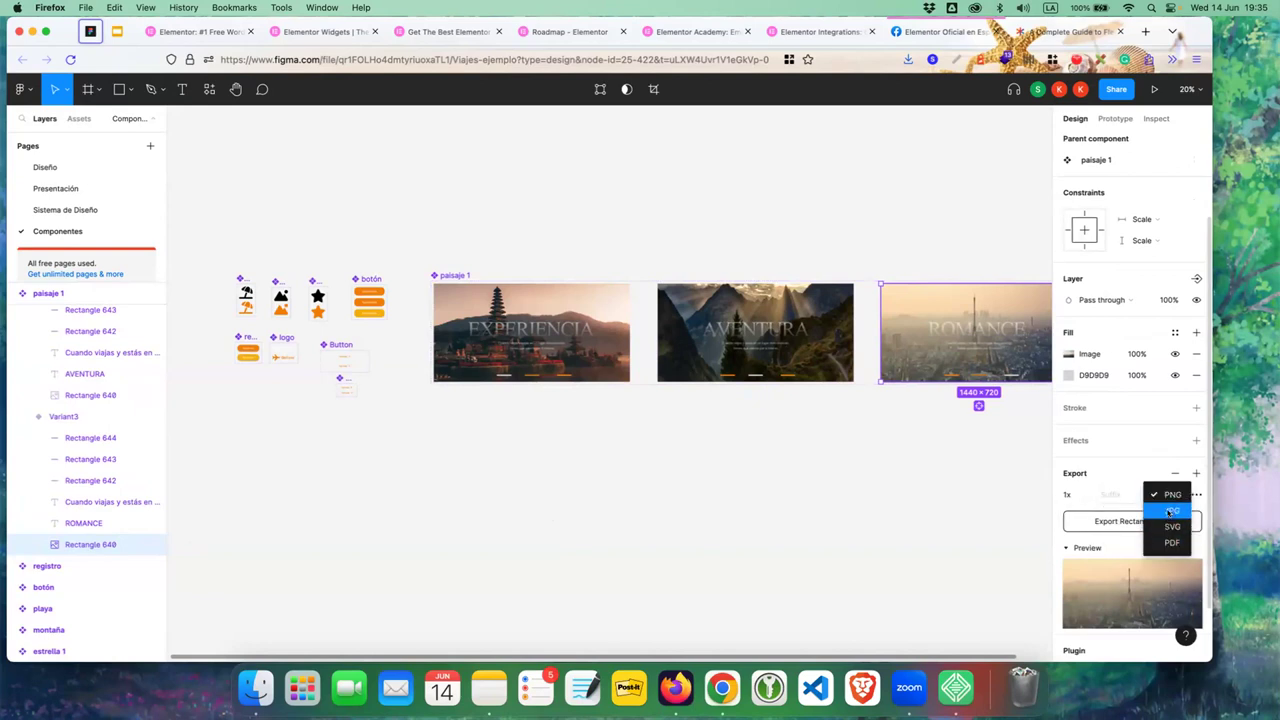
pyautogui.click(1095, 588)
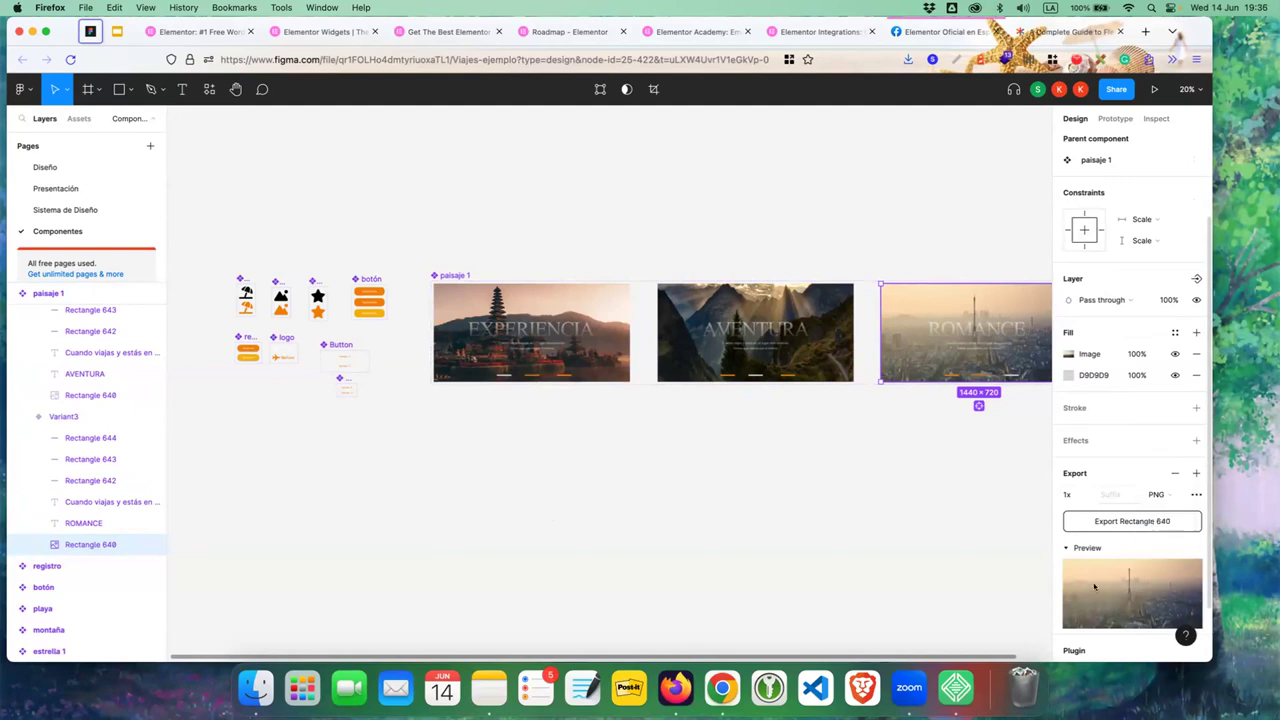
# - Export Rectangle 640 and save the PNG into the meetup folder
pyautogui.click(1098, 521)
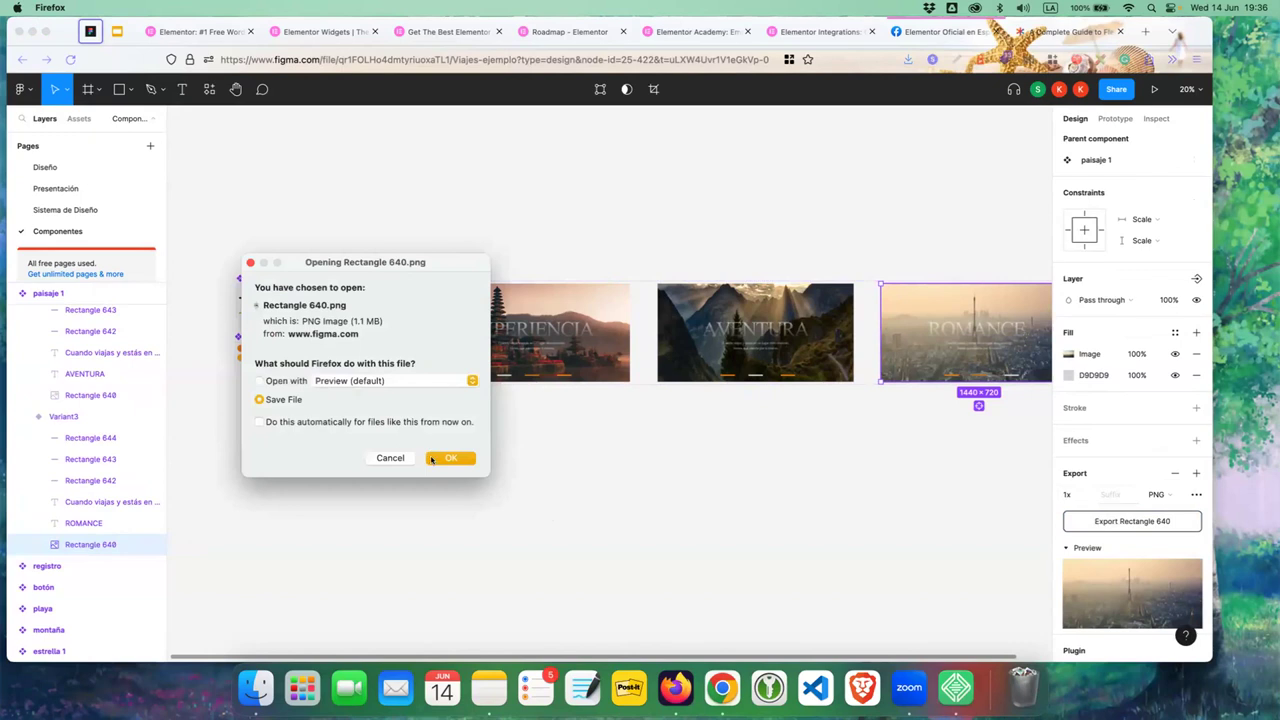
pyautogui.click(432, 459)
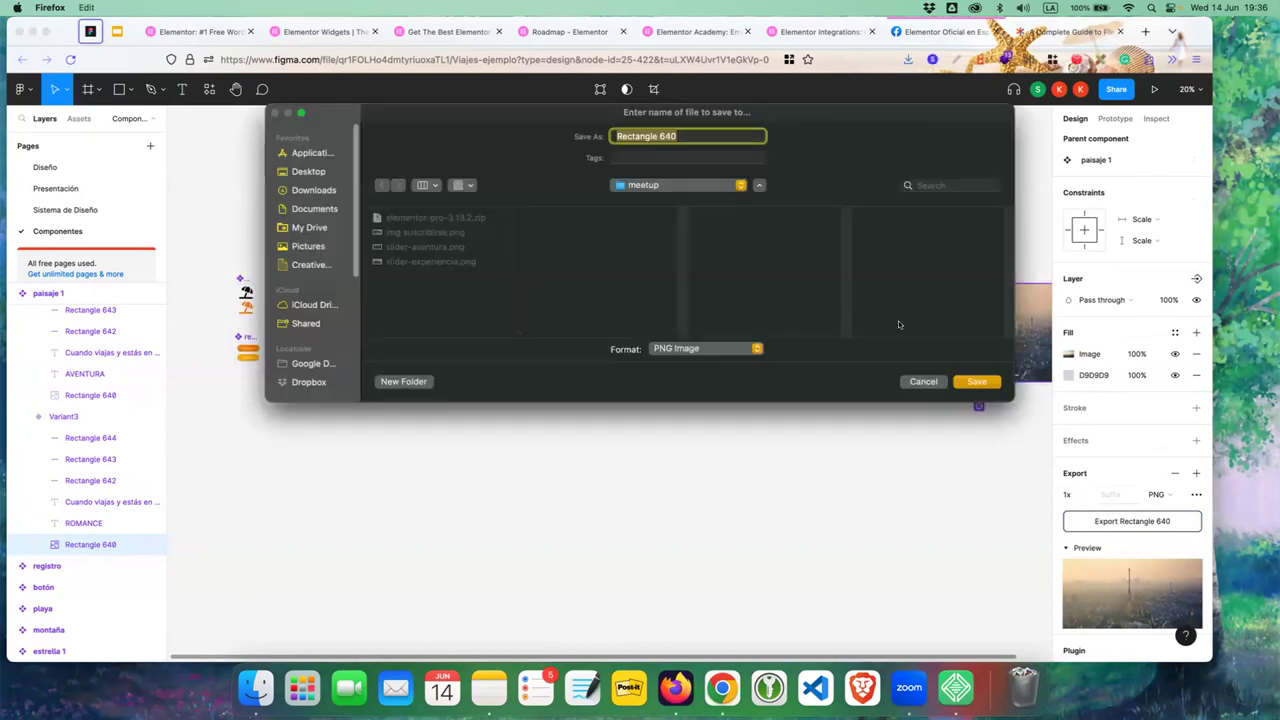
pyautogui.click(957, 382)
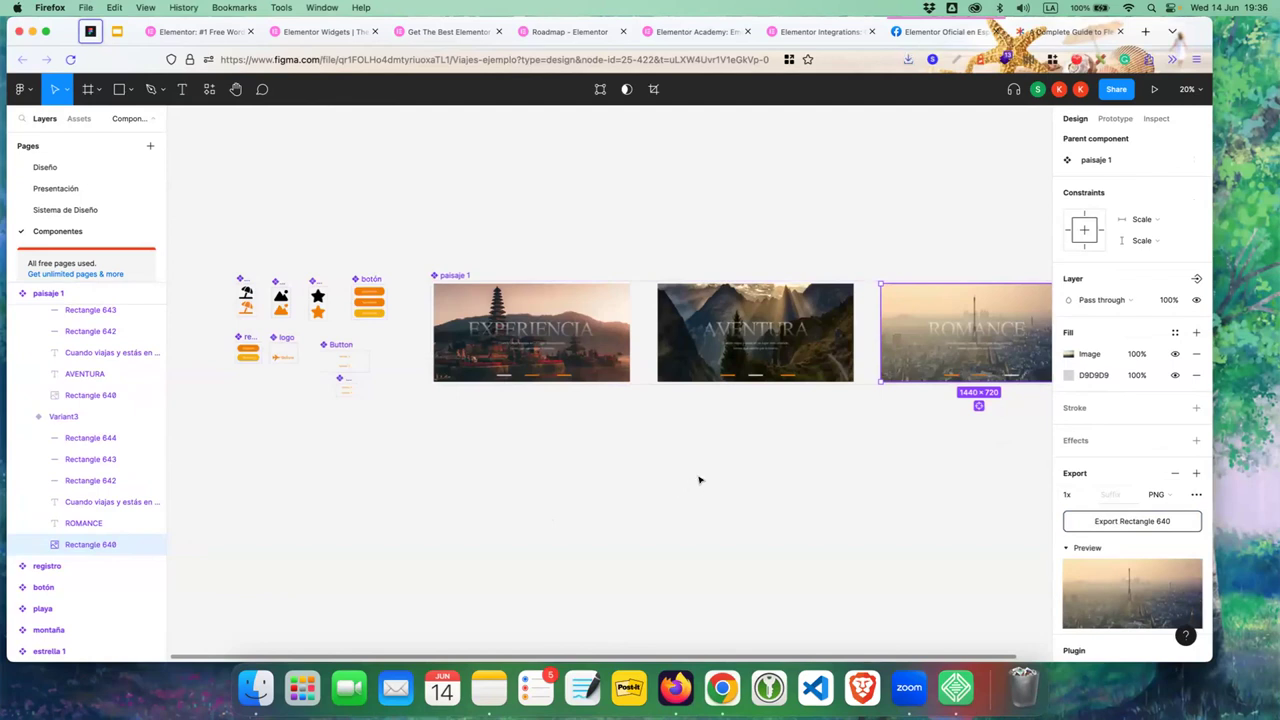
# - Give the black star's Default variant an SVG export setting, then deselect it
pyautogui.click(318, 296)
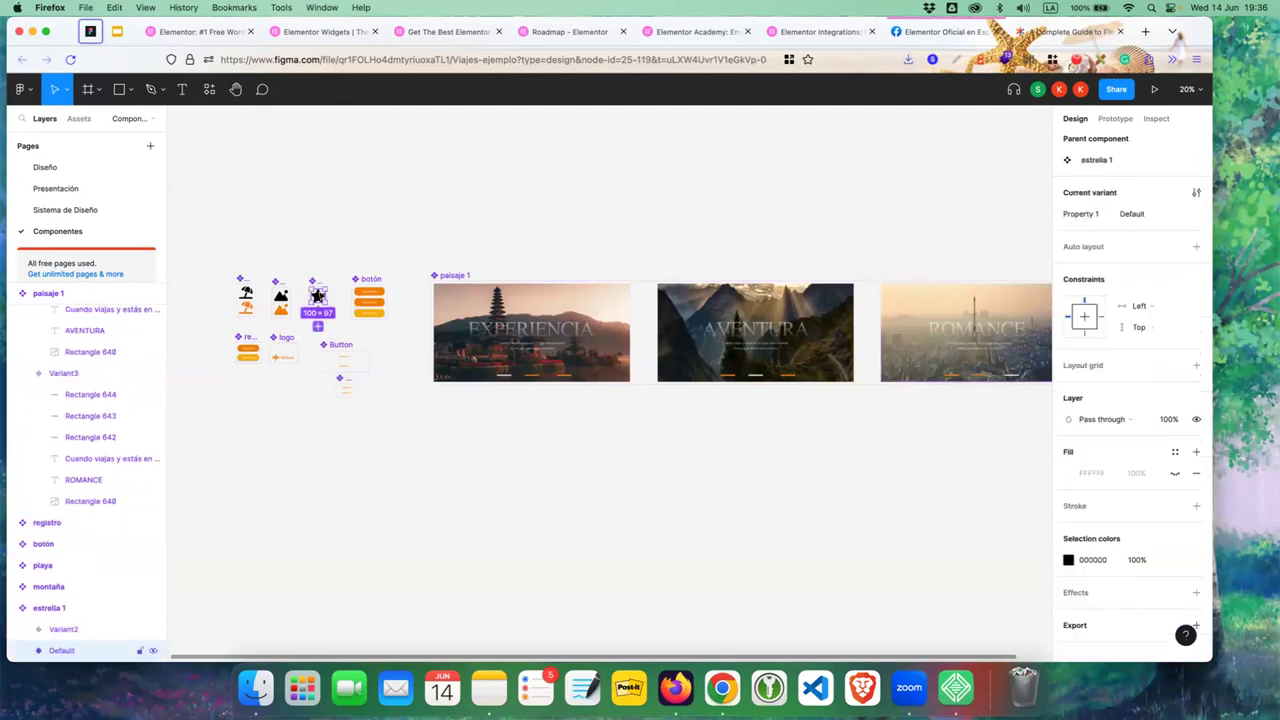
pyautogui.scroll(-1, 1136, 588)
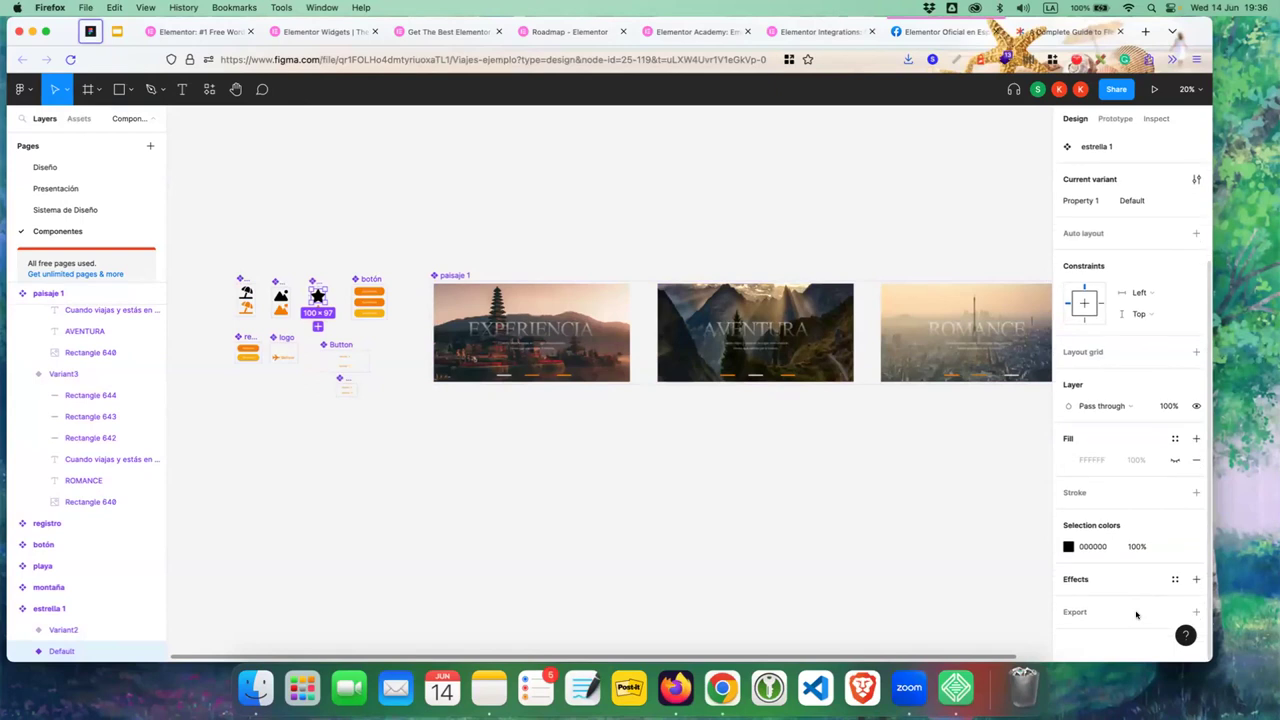
pyautogui.click(1194, 611)
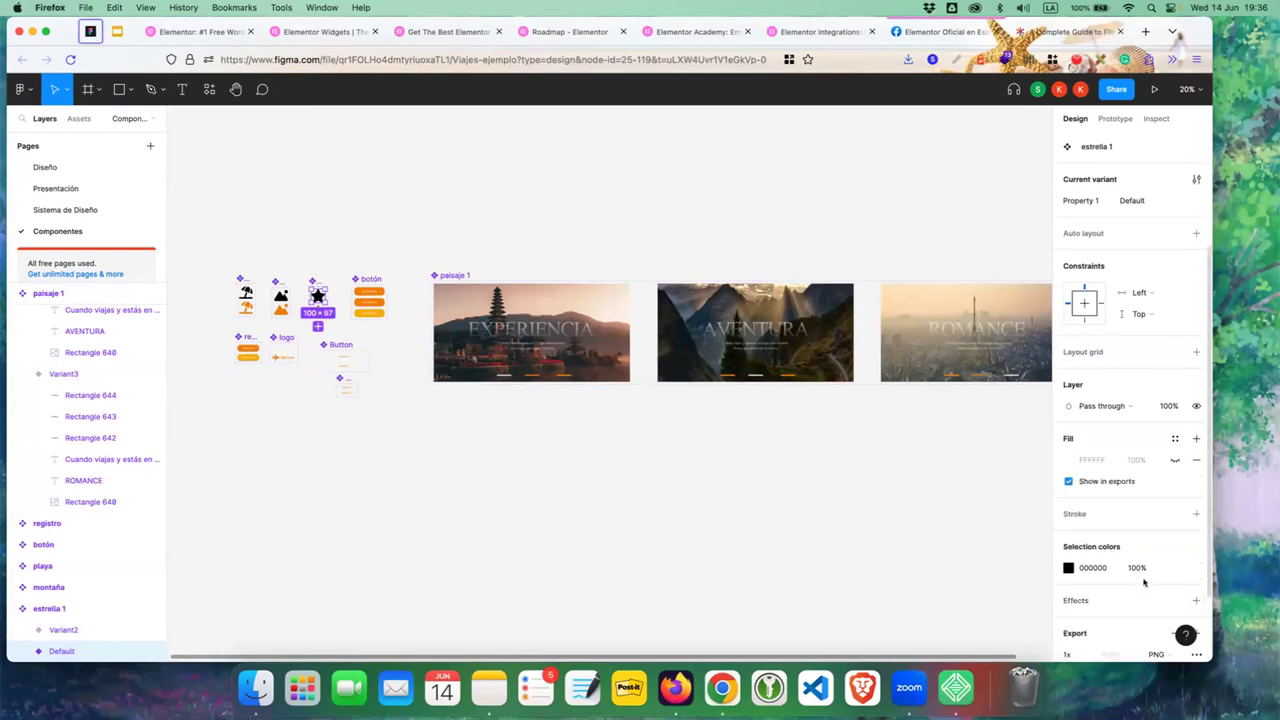
pyautogui.scroll(-2, 1150, 590)
pyautogui.click(1165, 558)
pyautogui.click(1163, 589)
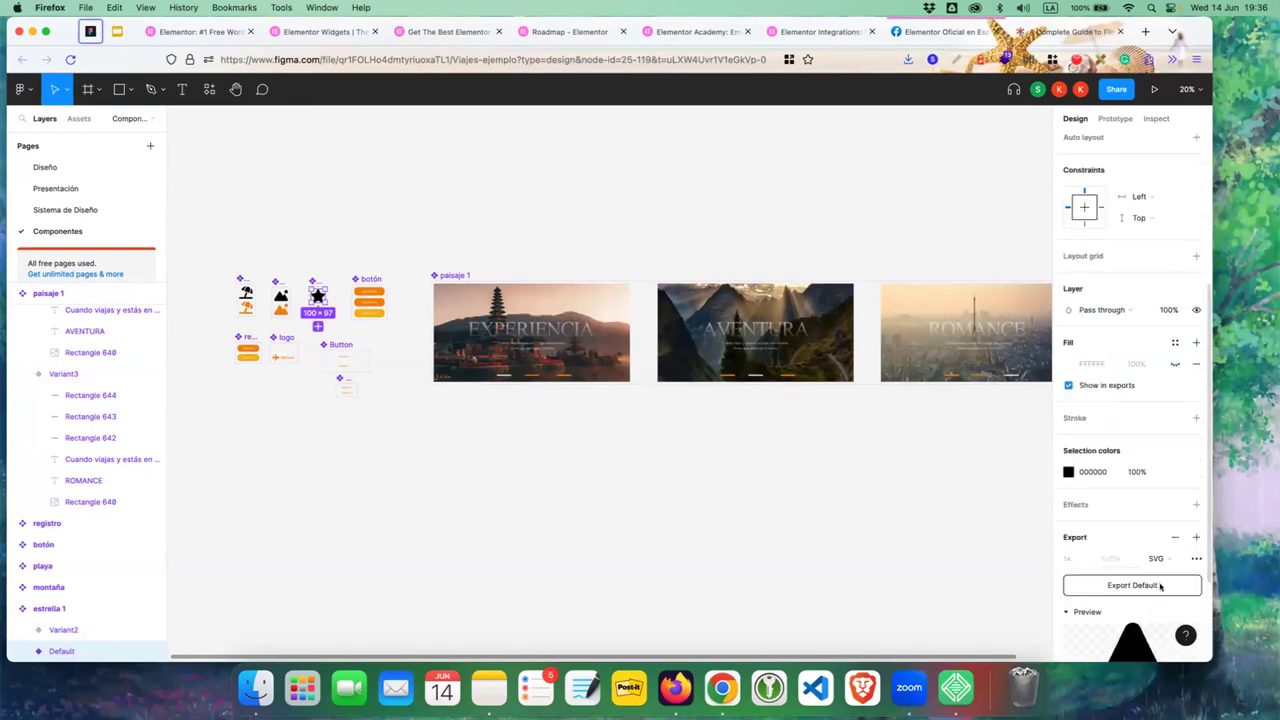
pyautogui.scroll(-5, 1147, 528)
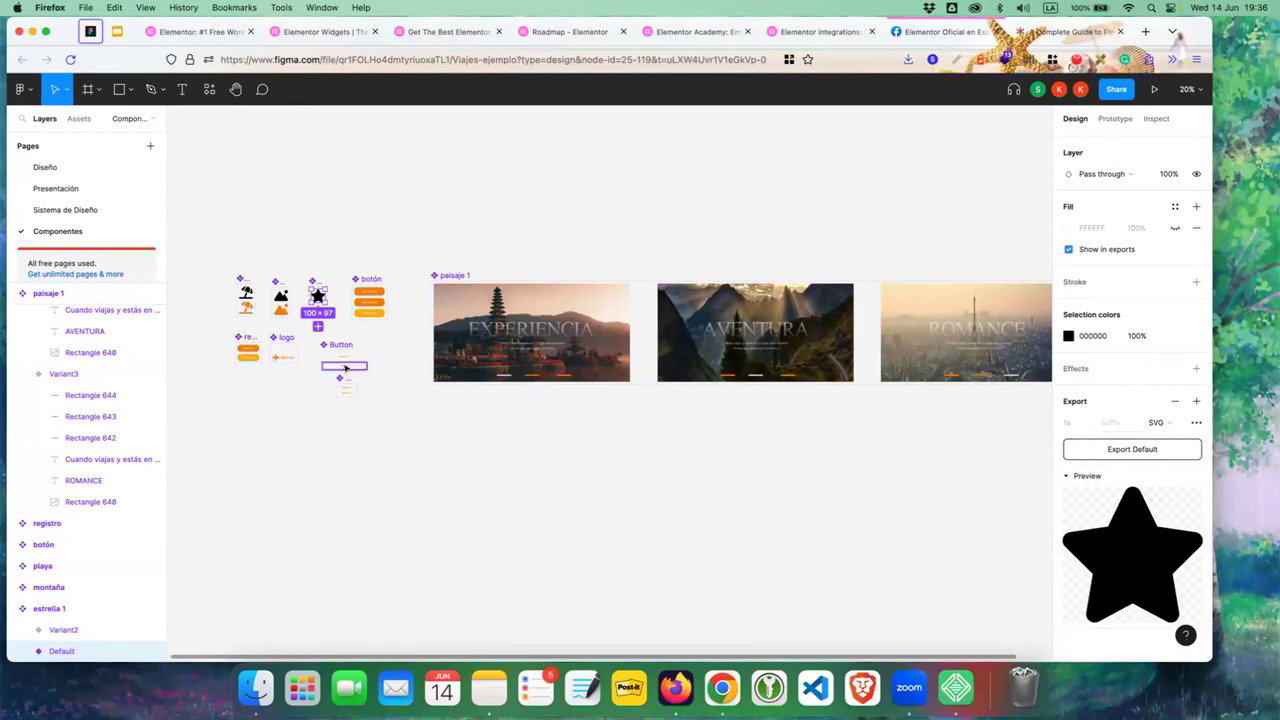
pyautogui.click(222, 273)
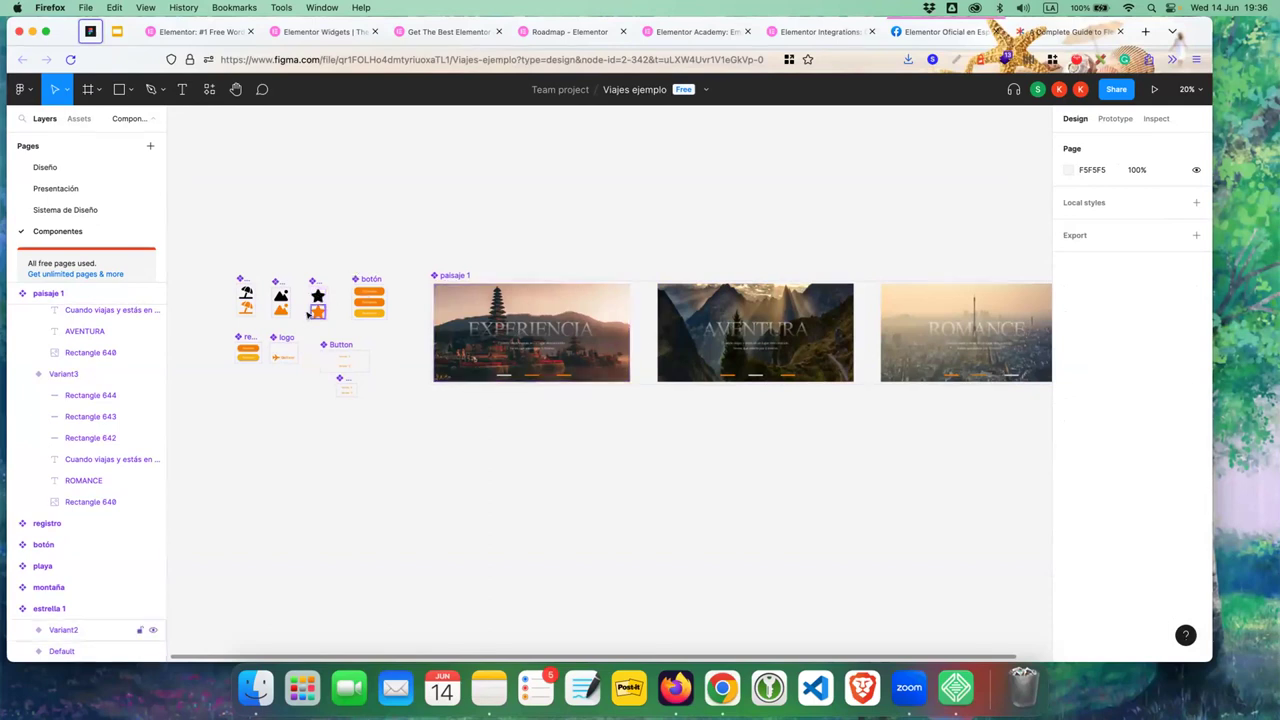
# - Select the GoTravel logo component's Default variant
pyautogui.click(283, 358)
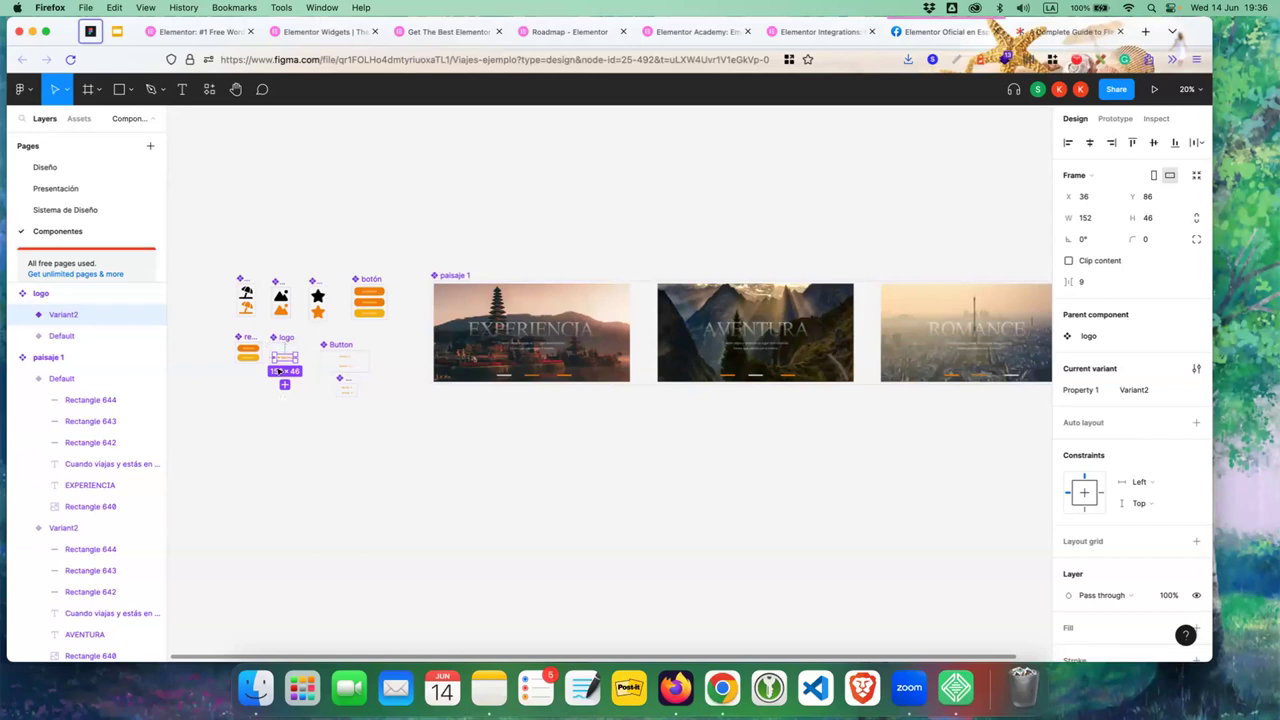
pyautogui.scroll(10, 283, 368)
pyautogui.click(304, 212)
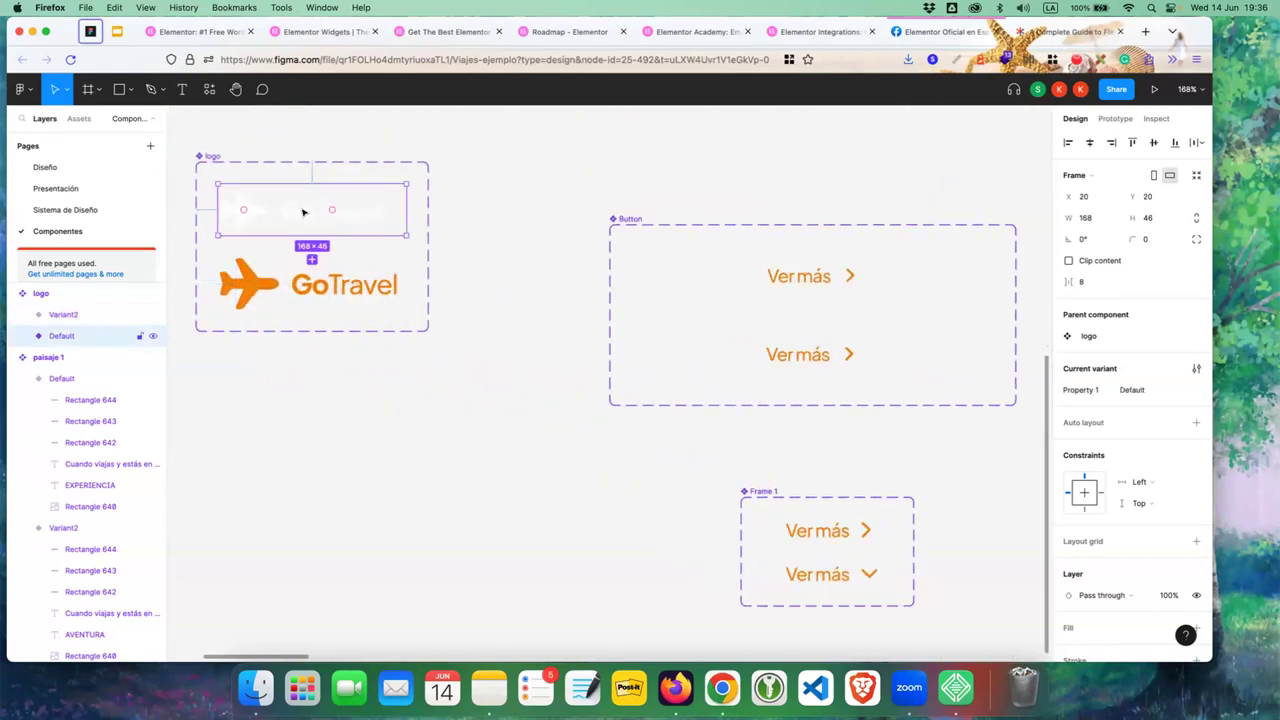
pyautogui.doubleClick(304, 212)
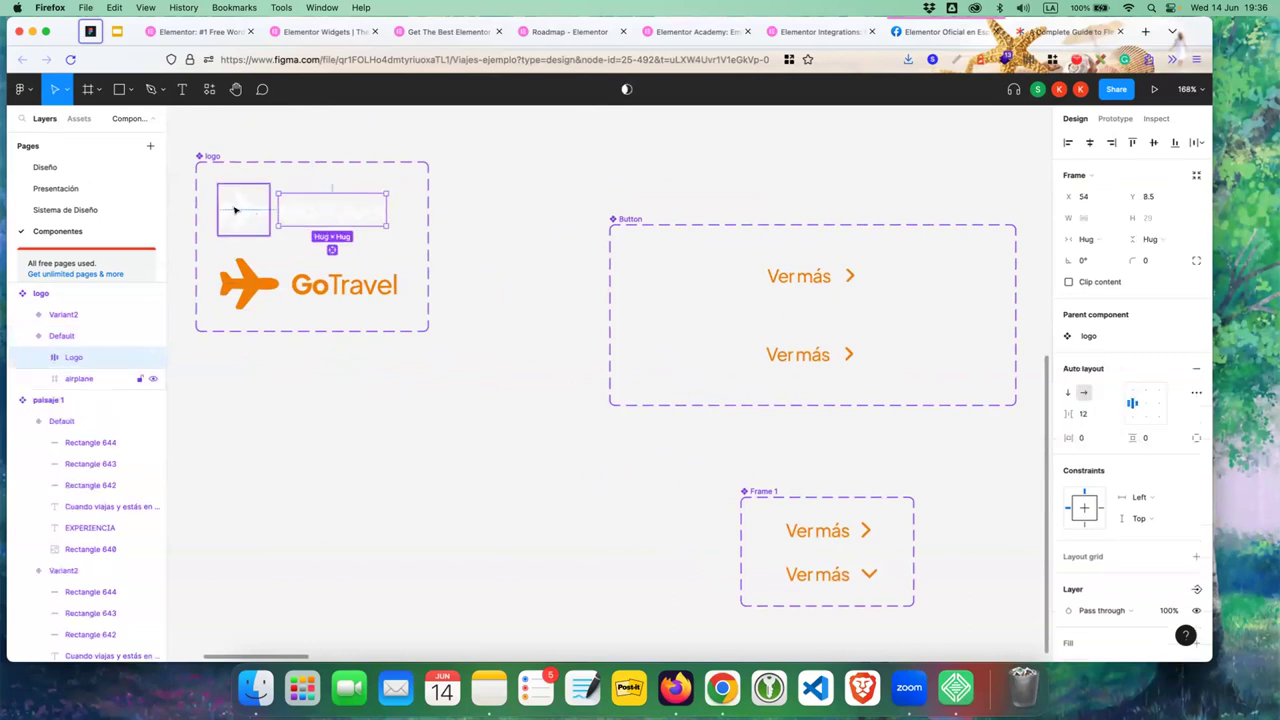
pyautogui.click(234, 208)
pyautogui.click(103, 336)
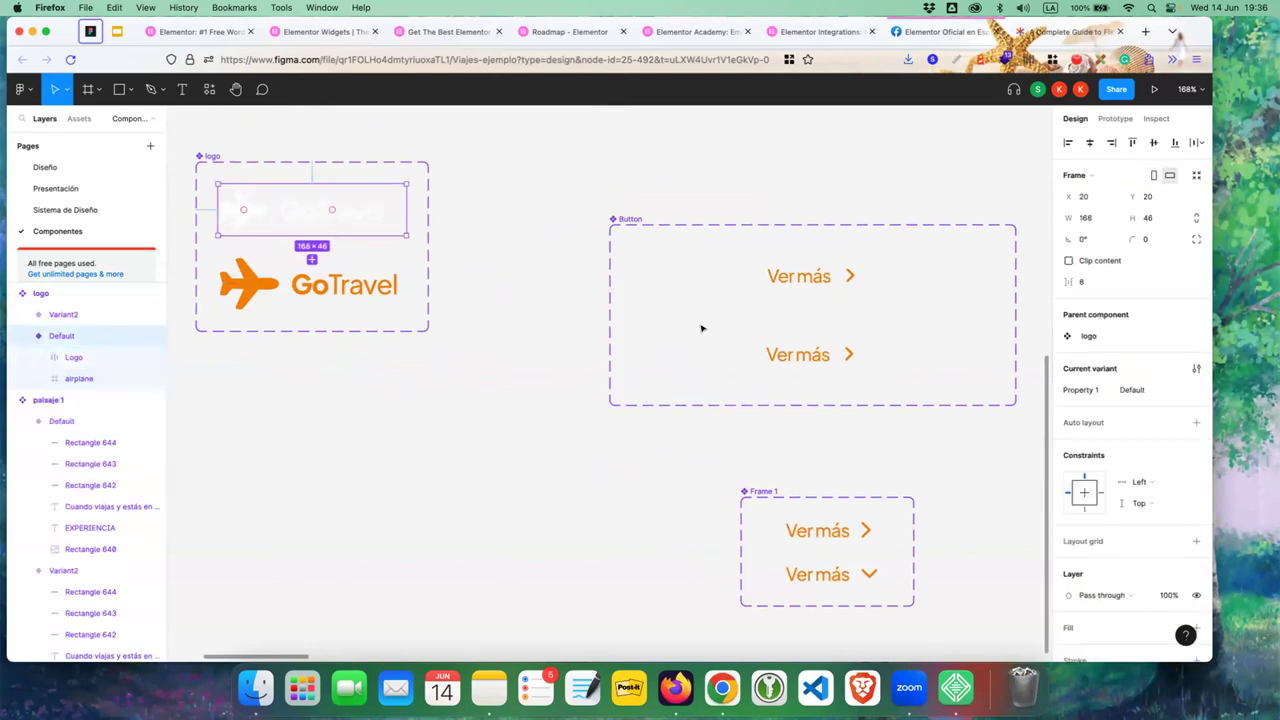
pyautogui.scroll(-5, 1100, 497)
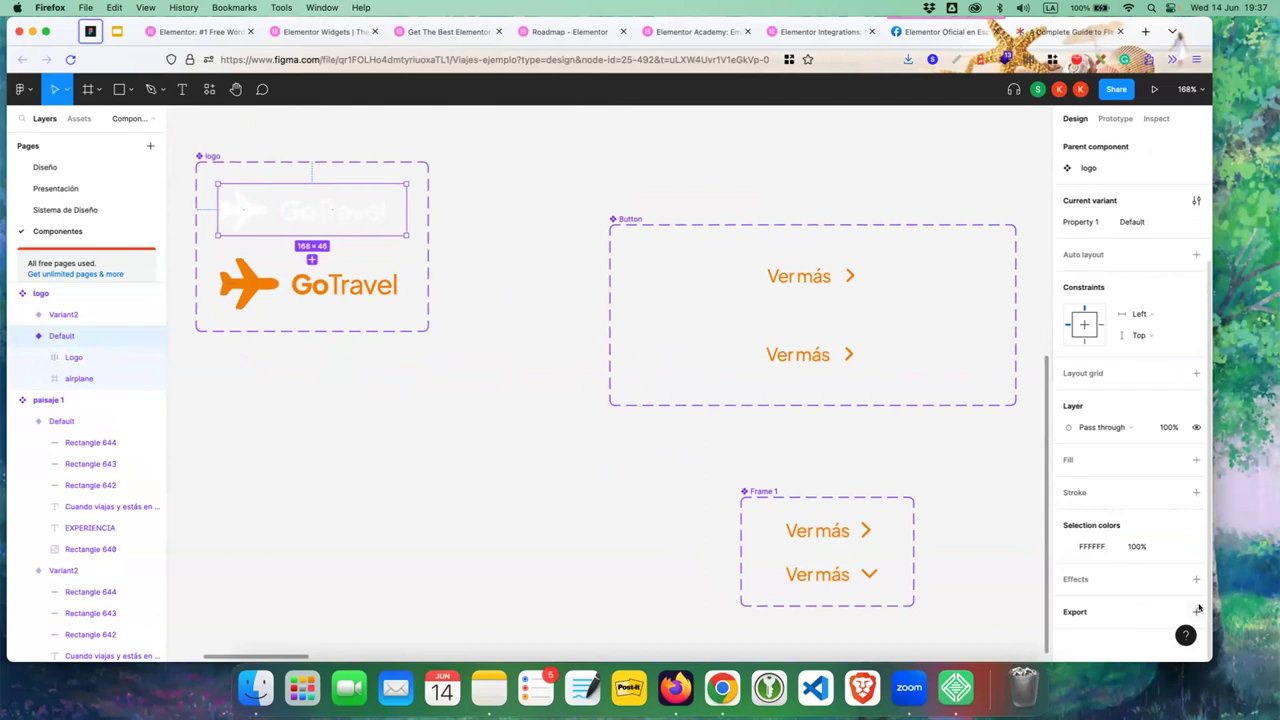
pyautogui.scroll(-2, 1149, 592)
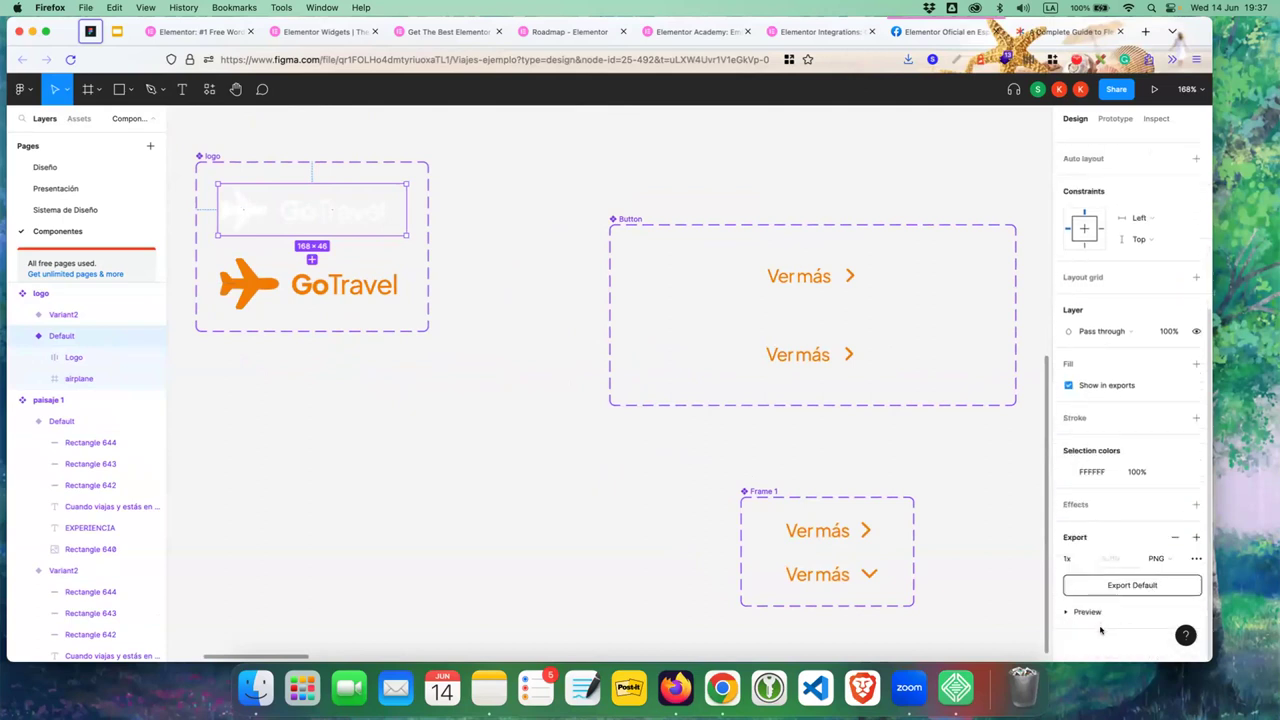
# - Set the logo's export format to SVG, export it and save it into the meetup folder
pyautogui.click(1112, 610)
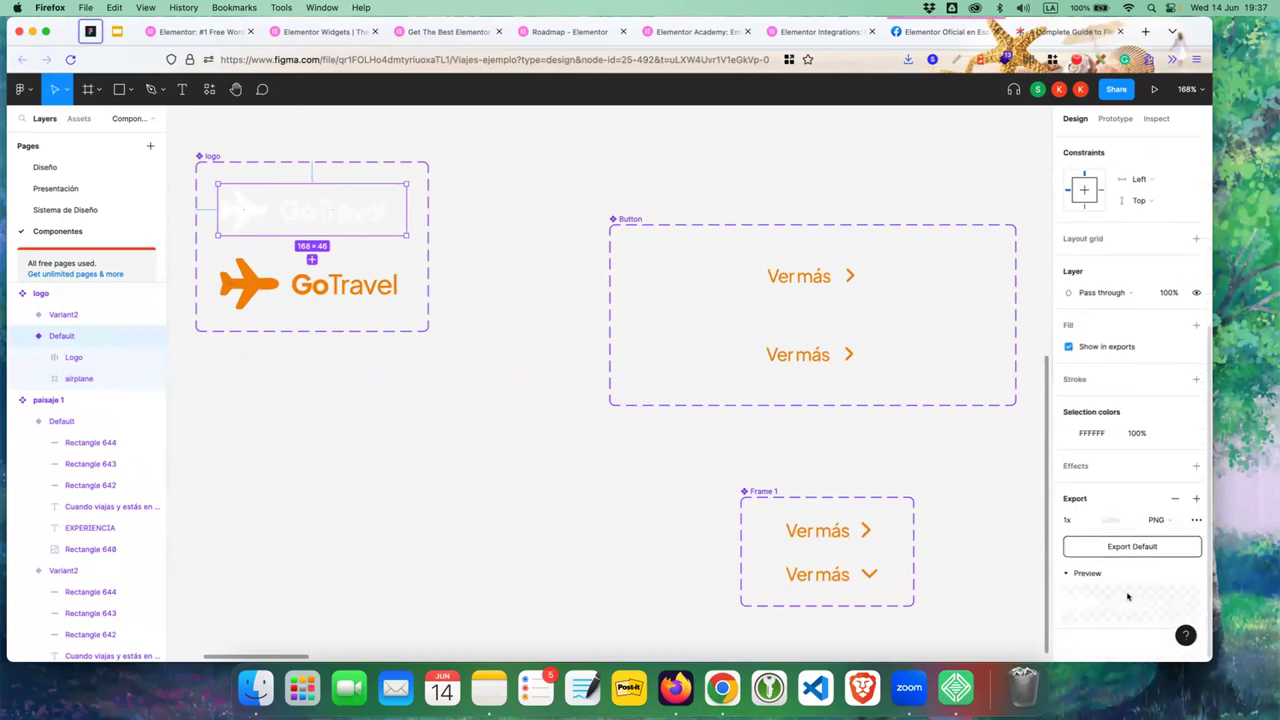
pyautogui.click(1157, 519)
pyautogui.click(1167, 565)
pyautogui.click(1160, 513)
pyautogui.click(1163, 505)
pyautogui.click(1150, 546)
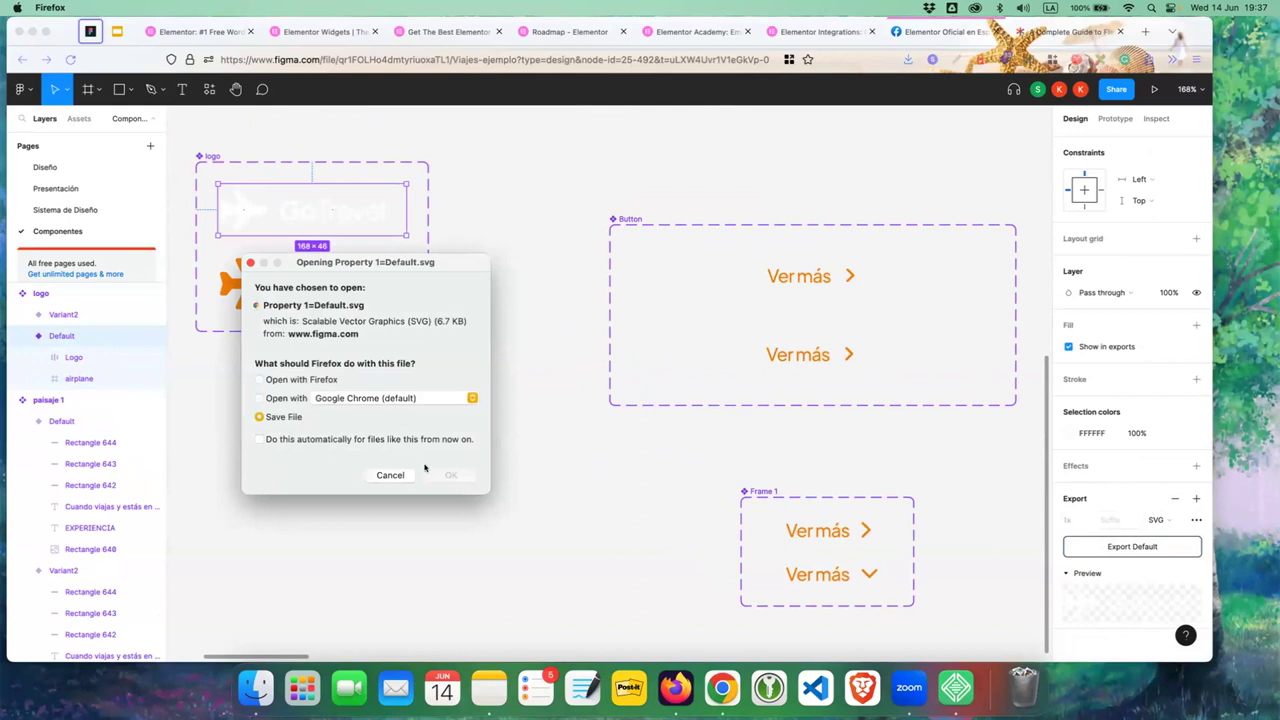
pyautogui.click(447, 475)
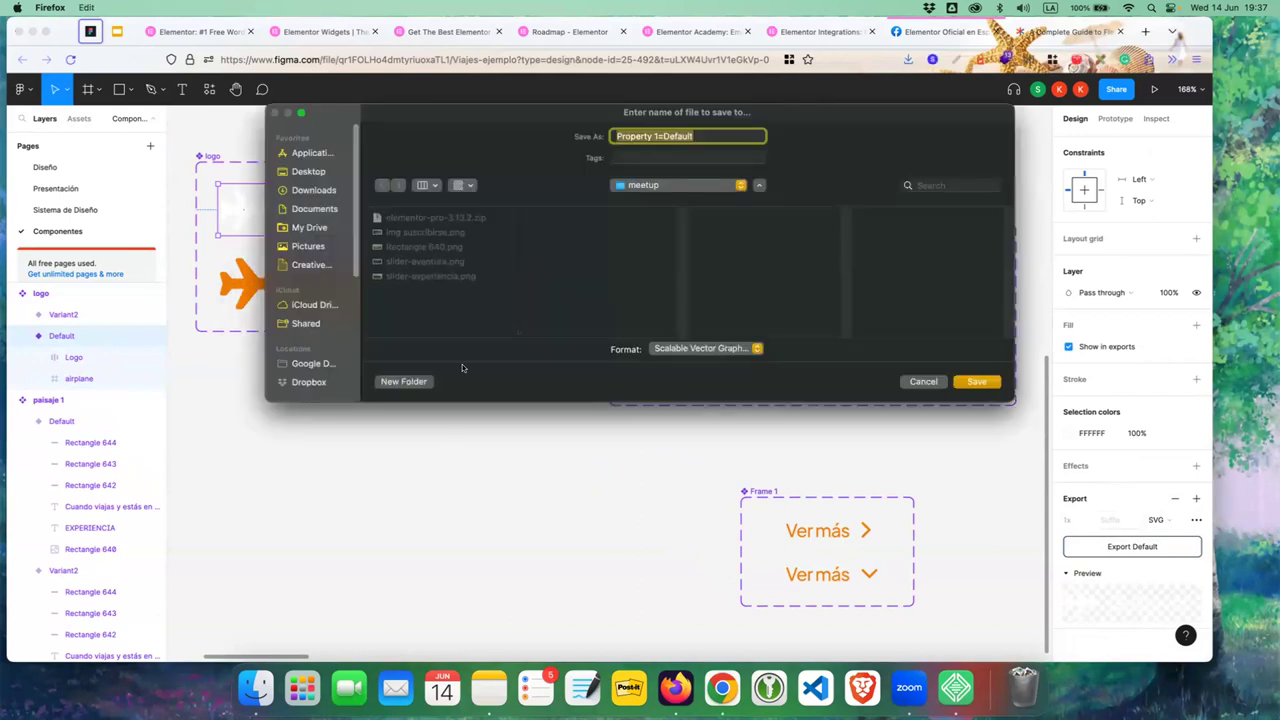
pyautogui.write('logo')
pyautogui.press('Return')
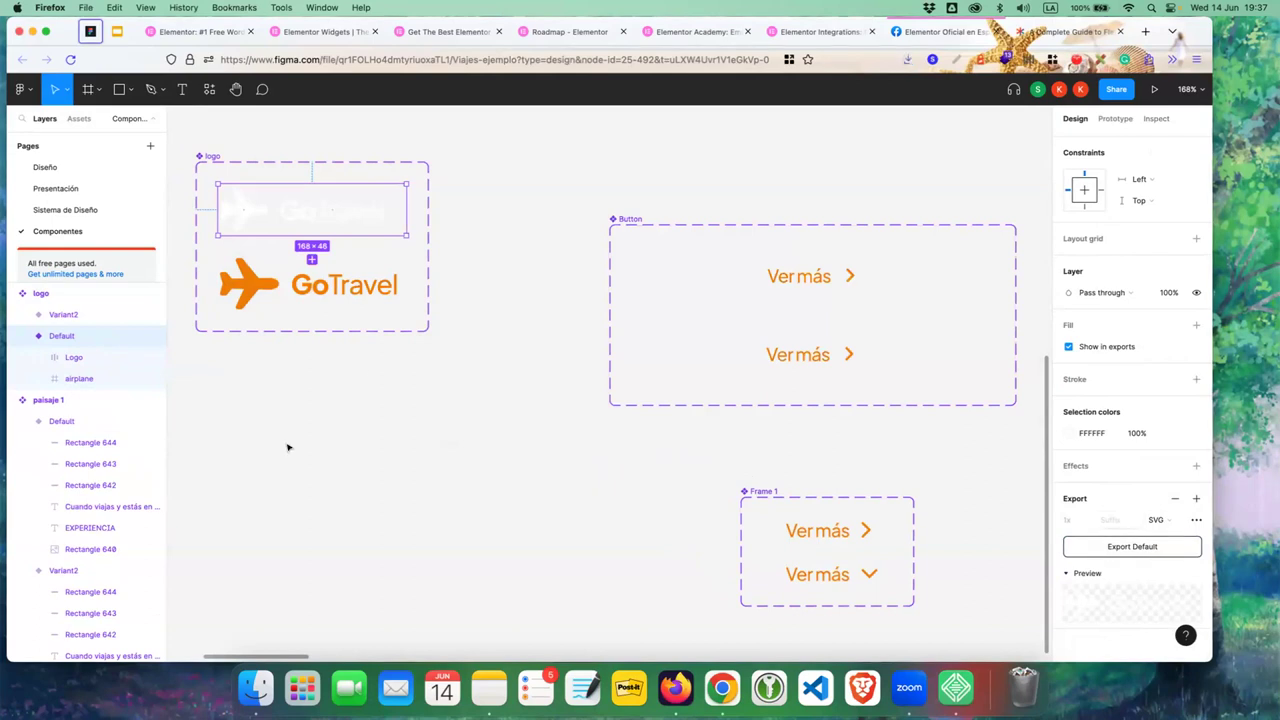
# - Zoom out and pan across the Componentes canvas
pyautogui.scroll(-3, 466, 323)
pyautogui.scroll(-5, 463, 327)
pyautogui.scroll(-1, 464, 327)
pyautogui.scroll(-3, 464, 326)
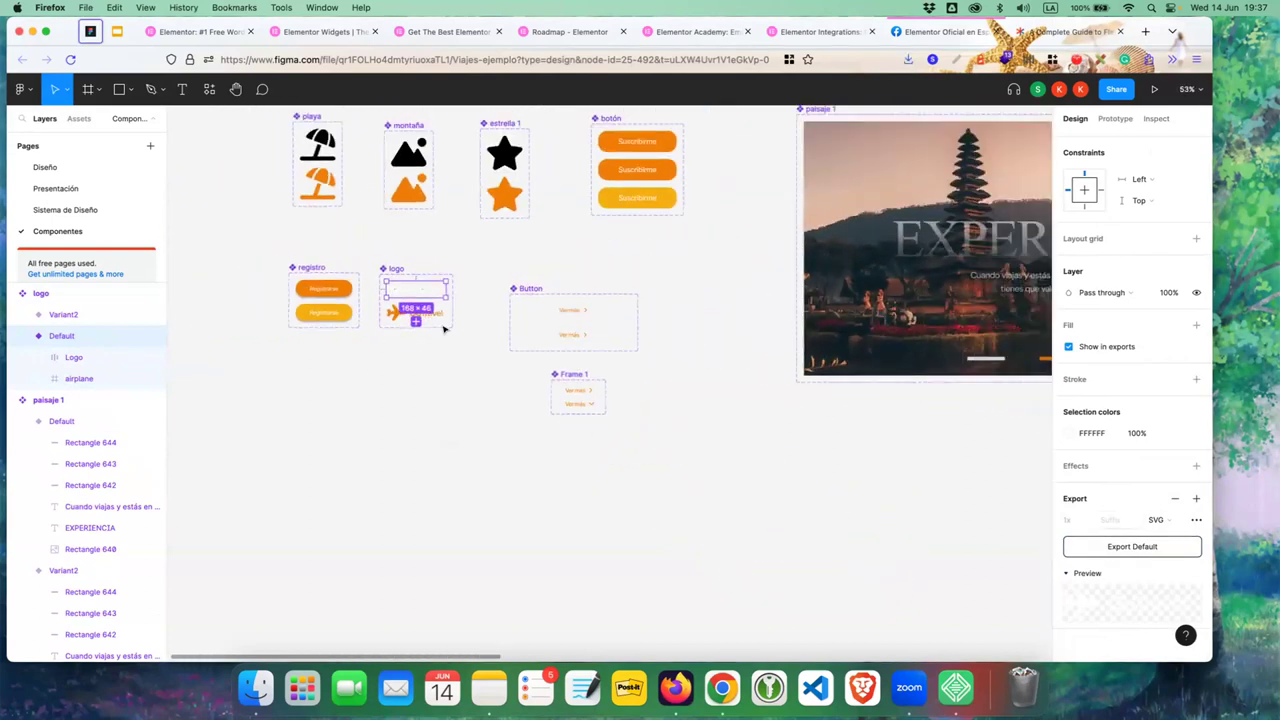
pyautogui.scroll(-3, 466, 324)
pyautogui.scroll(-2, 470, 300)
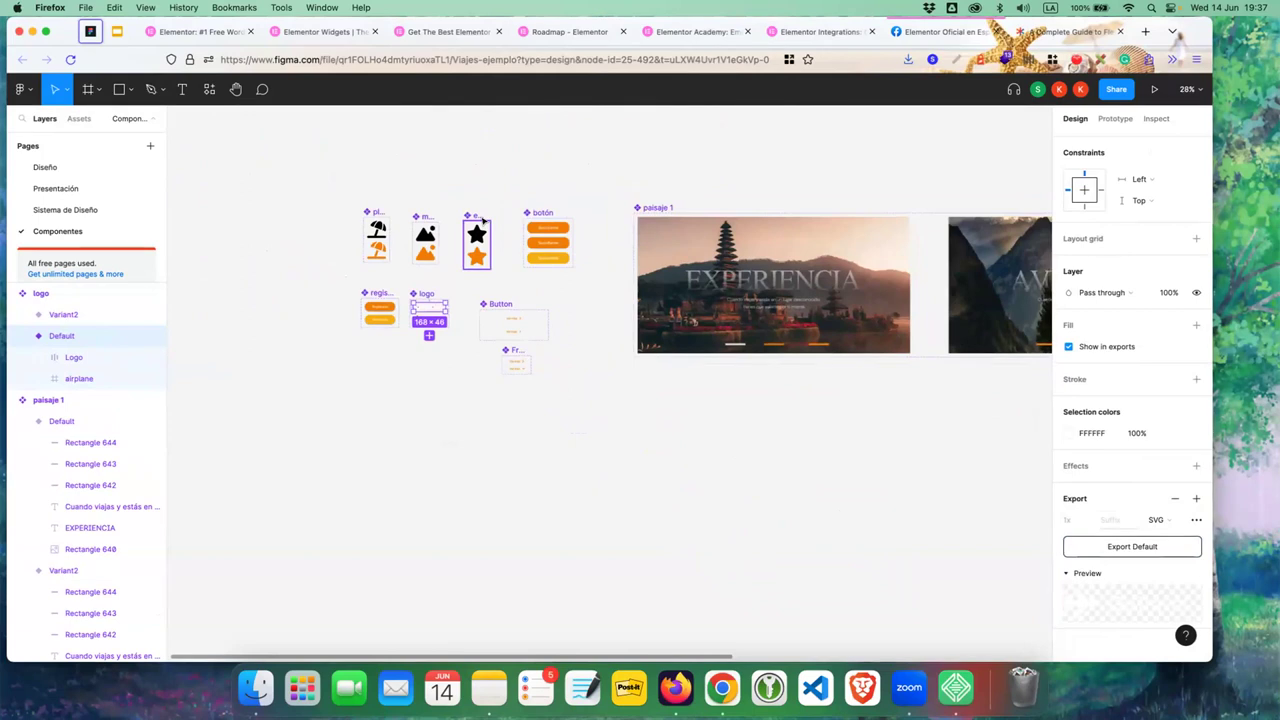
pyautogui.hscroll(2, 765, 195)
pyautogui.hscroll(4, 762, 203)
pyautogui.hscroll(1, 762, 203)
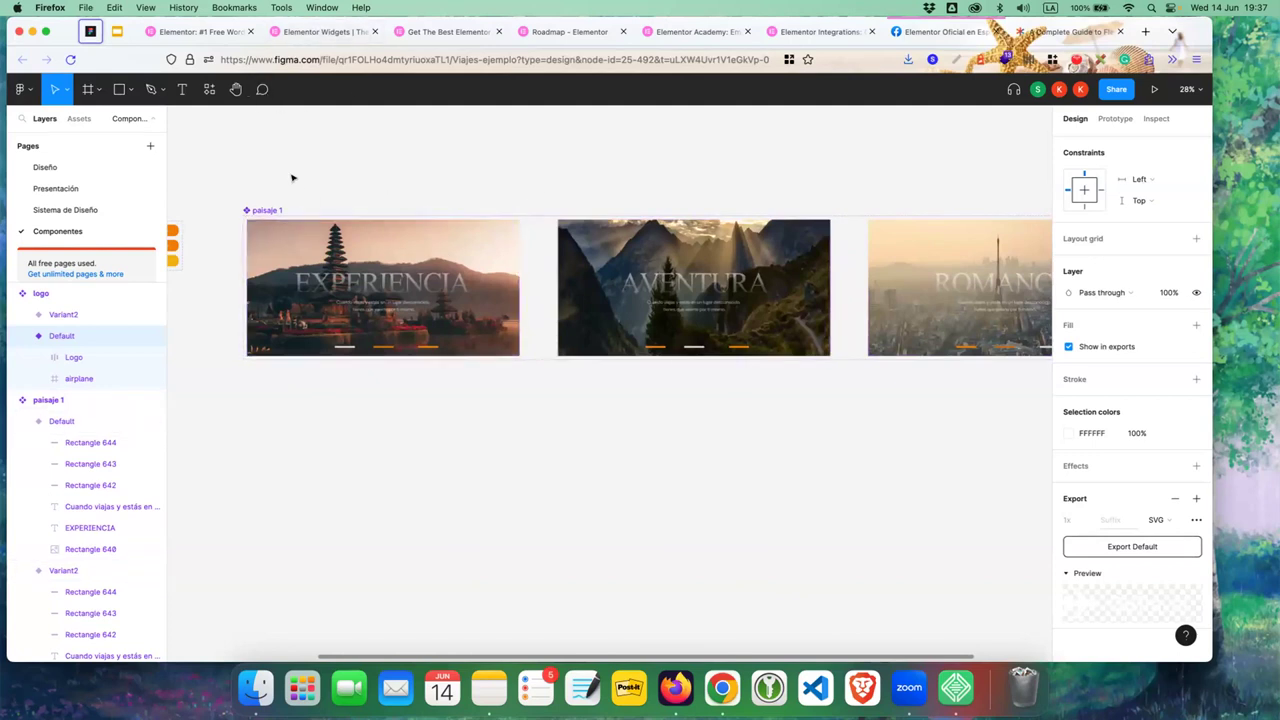
pyautogui.hscroll(-5, 425, 280)
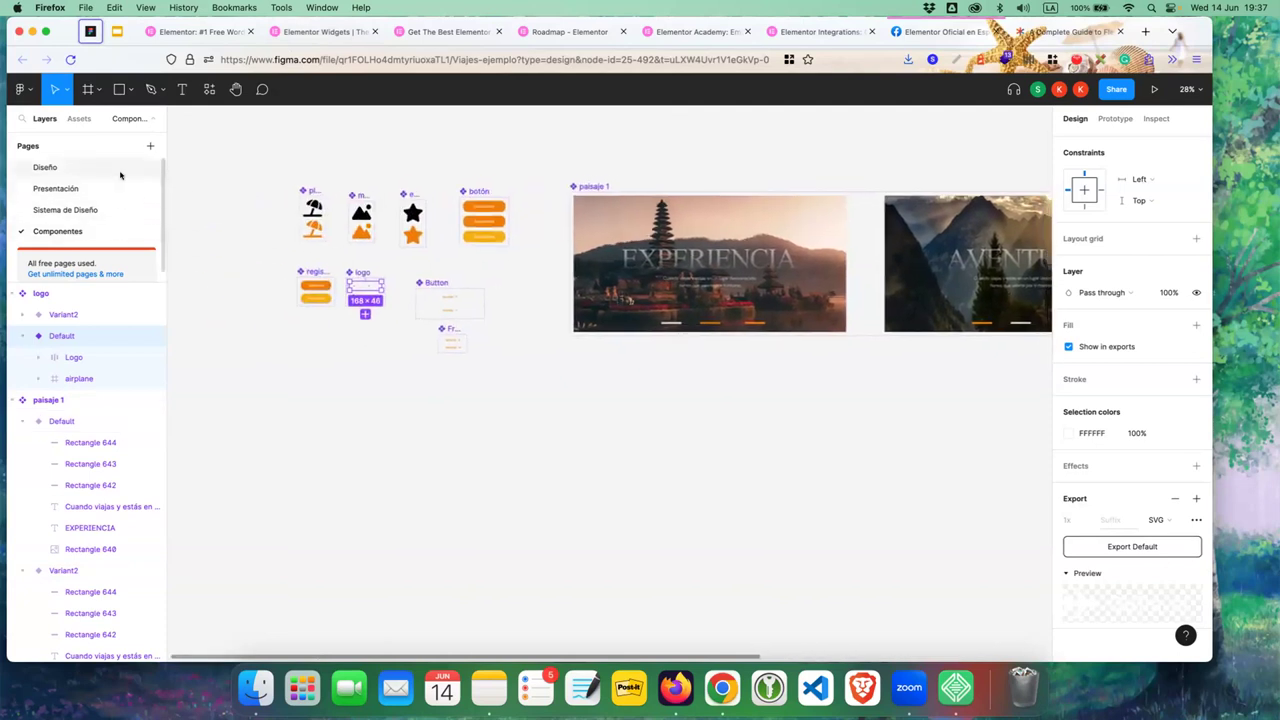
# - Open the Diseño page and zoom in on the three Nuestros destinos cards
pyautogui.click(45, 167)
pyautogui.scroll(3, 502, 395)
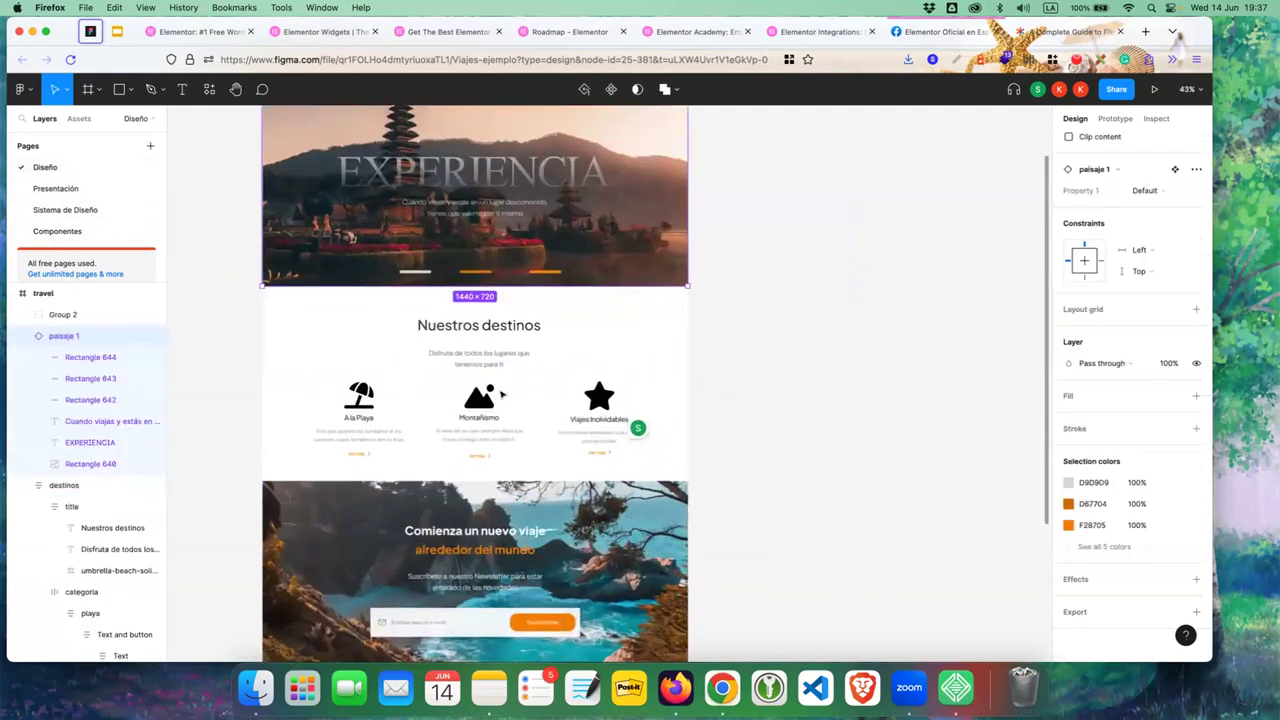
pyautogui.scroll(3, 502, 395)
pyautogui.scroll(3, 502, 395)
pyautogui.scroll(-2, 502, 394)
pyautogui.scroll(-1, 508, 366)
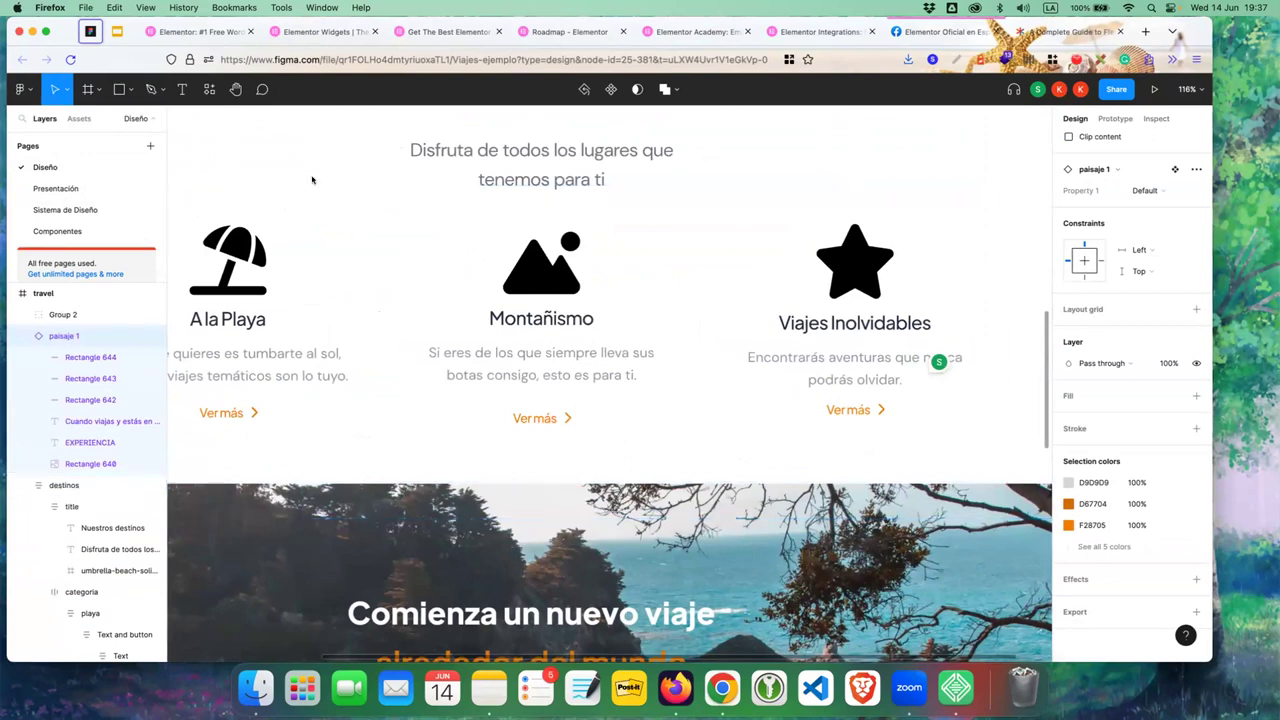
# - Select the whole 387×347 Montañismo card frame after drilling into its description text
pyautogui.doubleClick(575, 361)
pyautogui.doubleClick(578, 354)
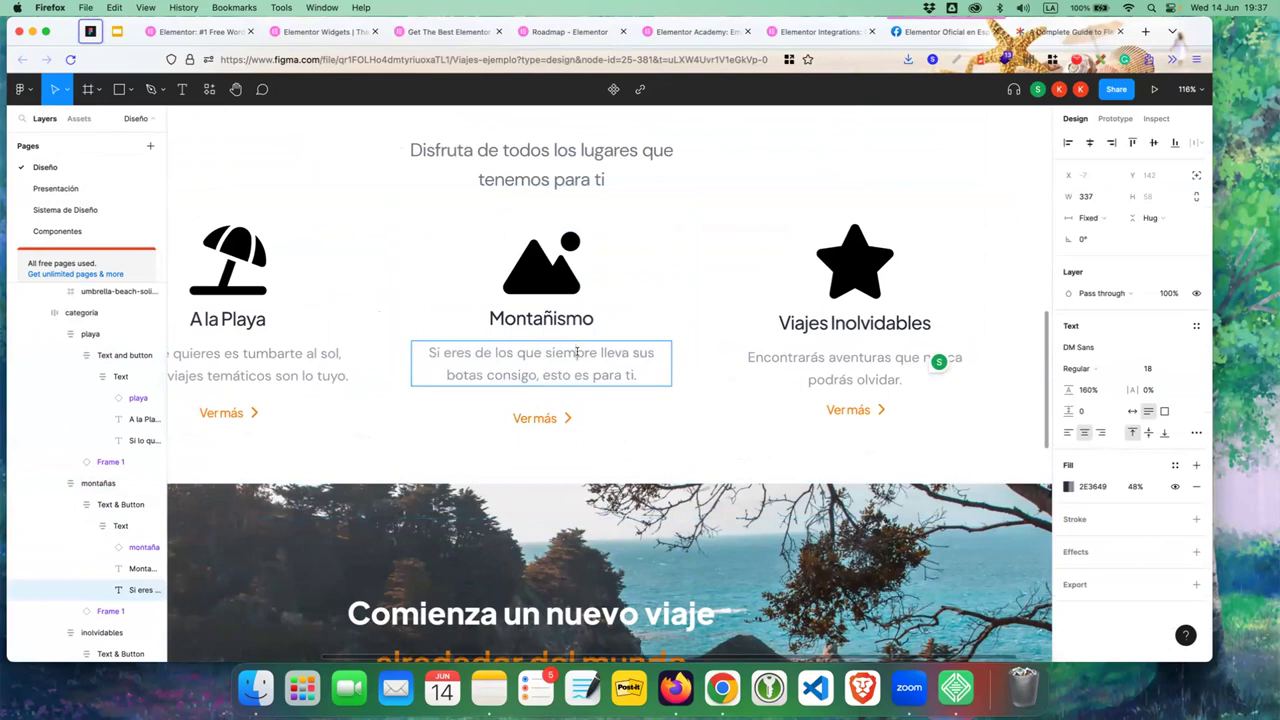
pyautogui.doubleClick(577, 353)
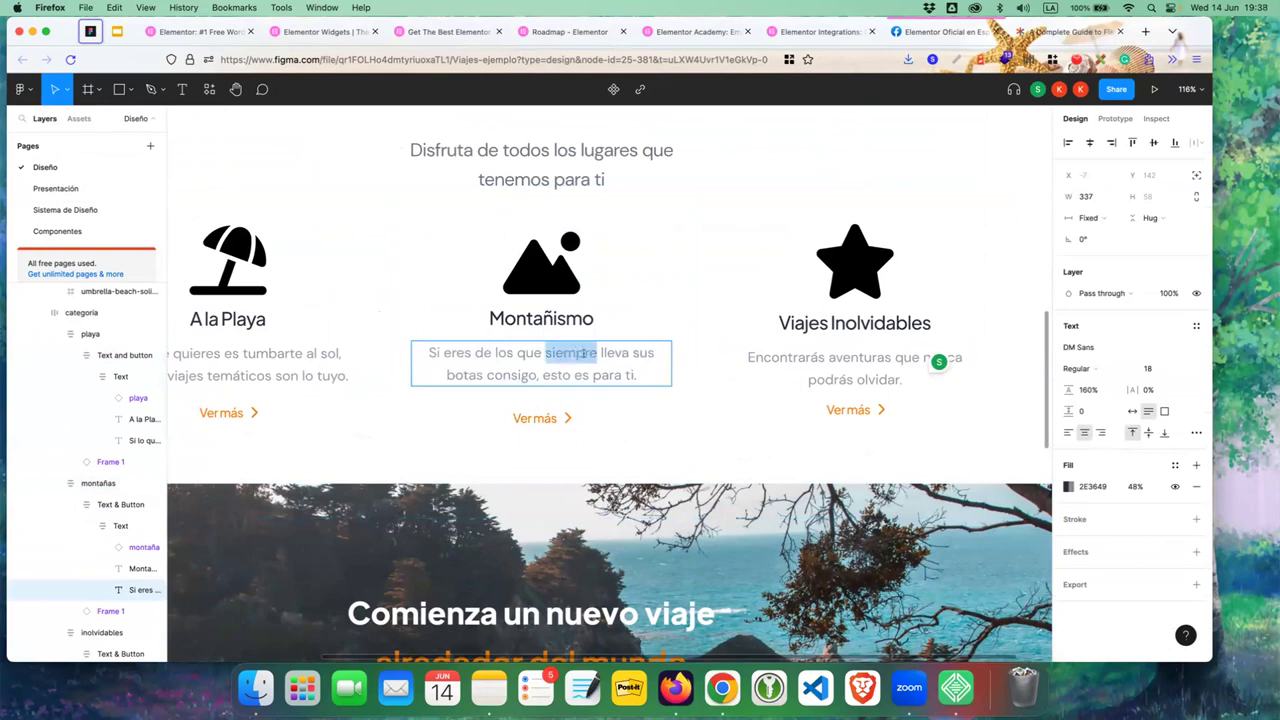
pyautogui.press('Escape')
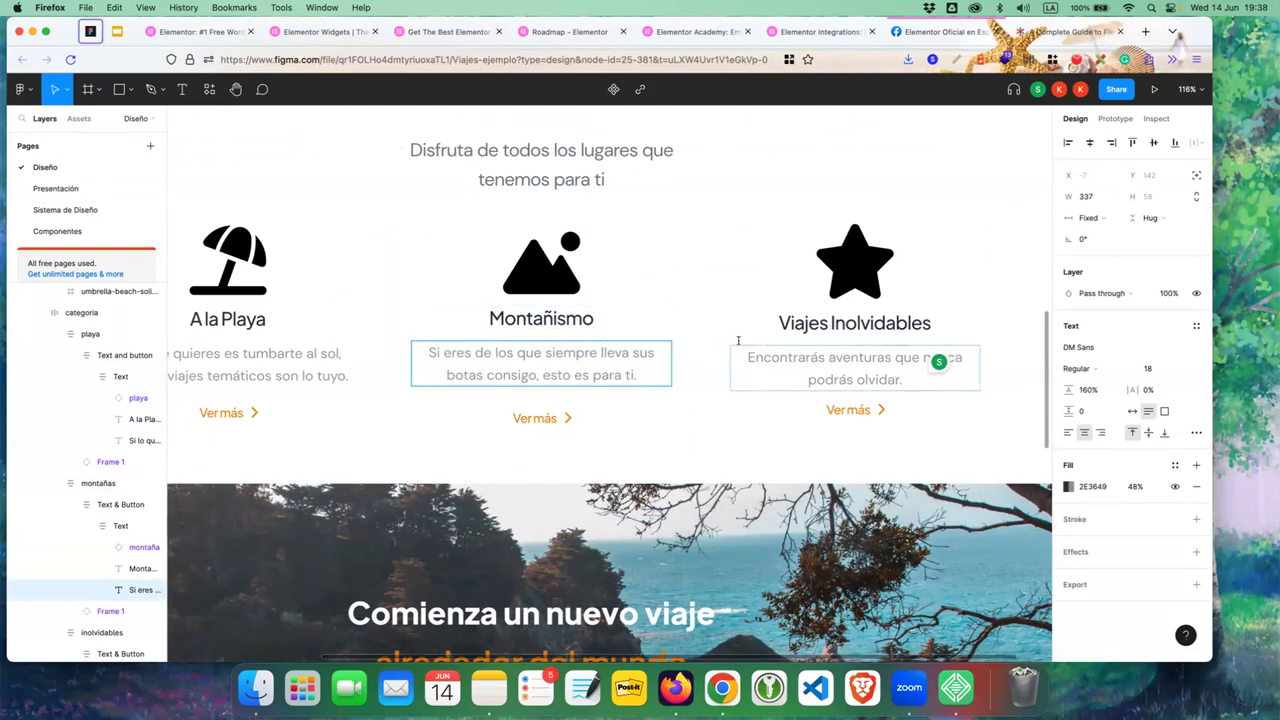
pyautogui.click(563, 378)
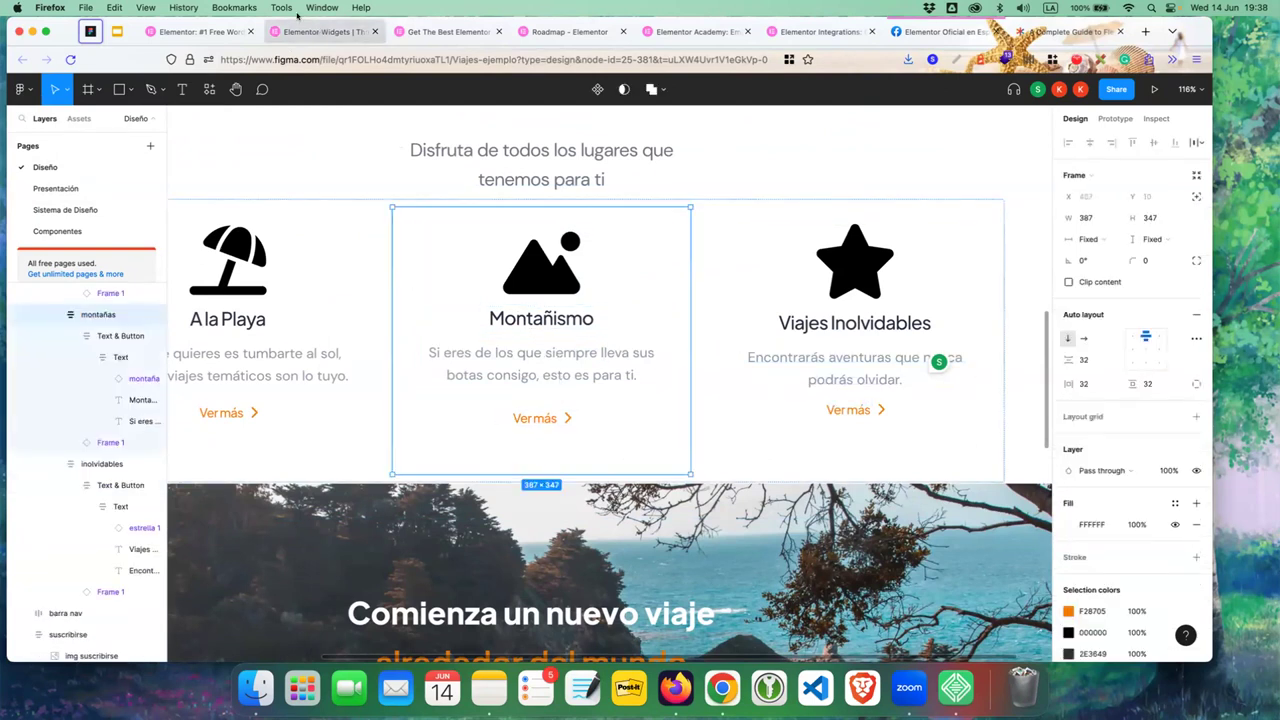
# - Search the plugins for 'contrast' and open the Contrast Checker plugin's details
pyautogui.click(211, 89)
pyautogui.write('contras')
pyautogui.click(279, 156)
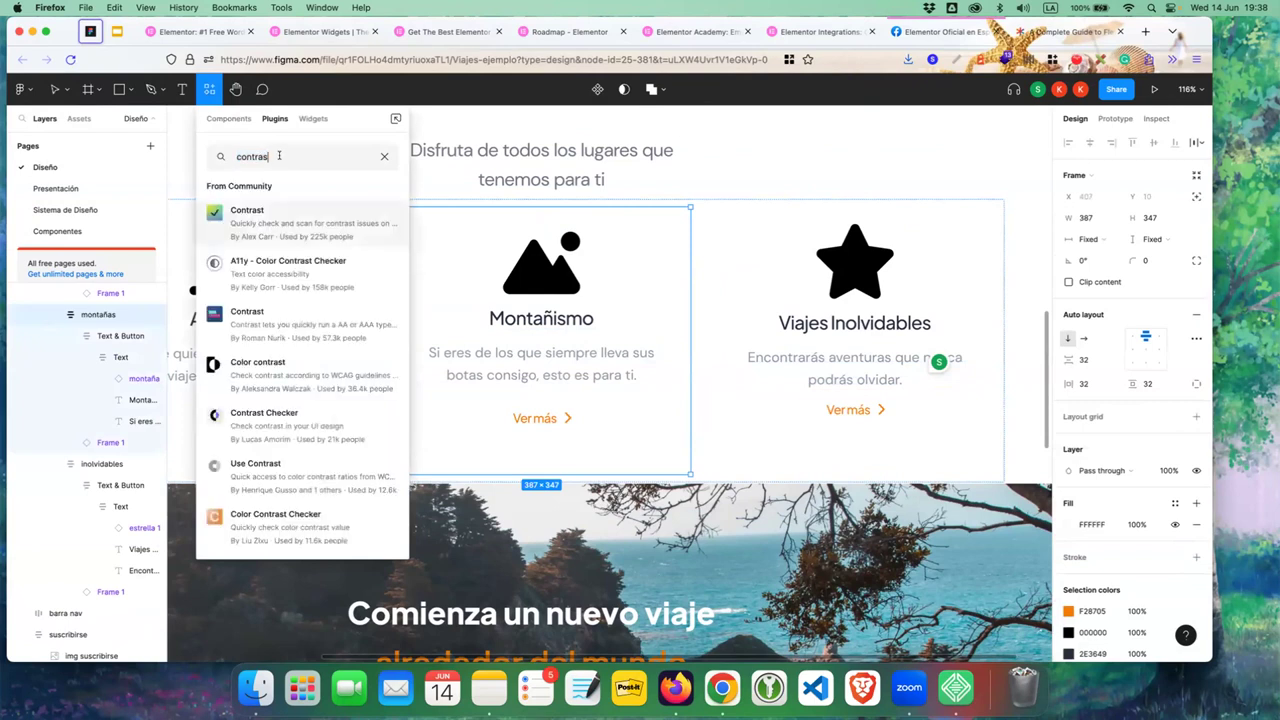
pyautogui.click(301, 402)
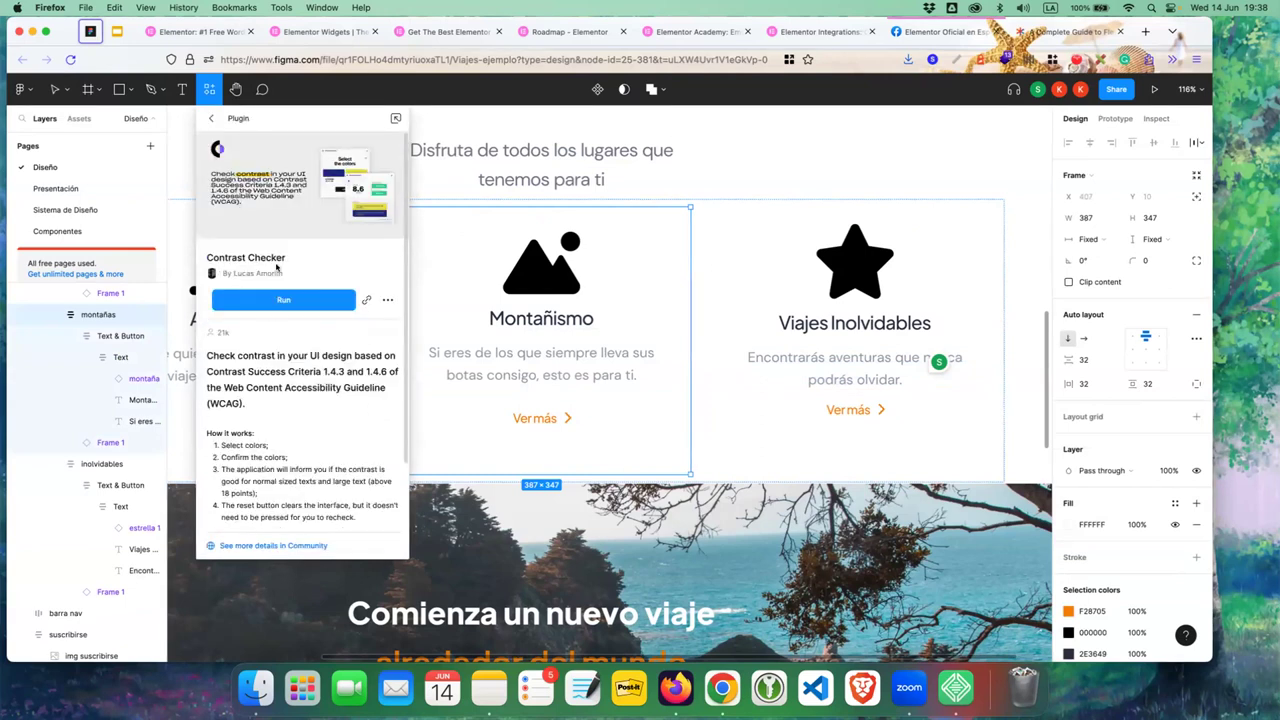
# - Run Contrast Checker and sample the card's white background as the first colour
pyautogui.click(280, 299)
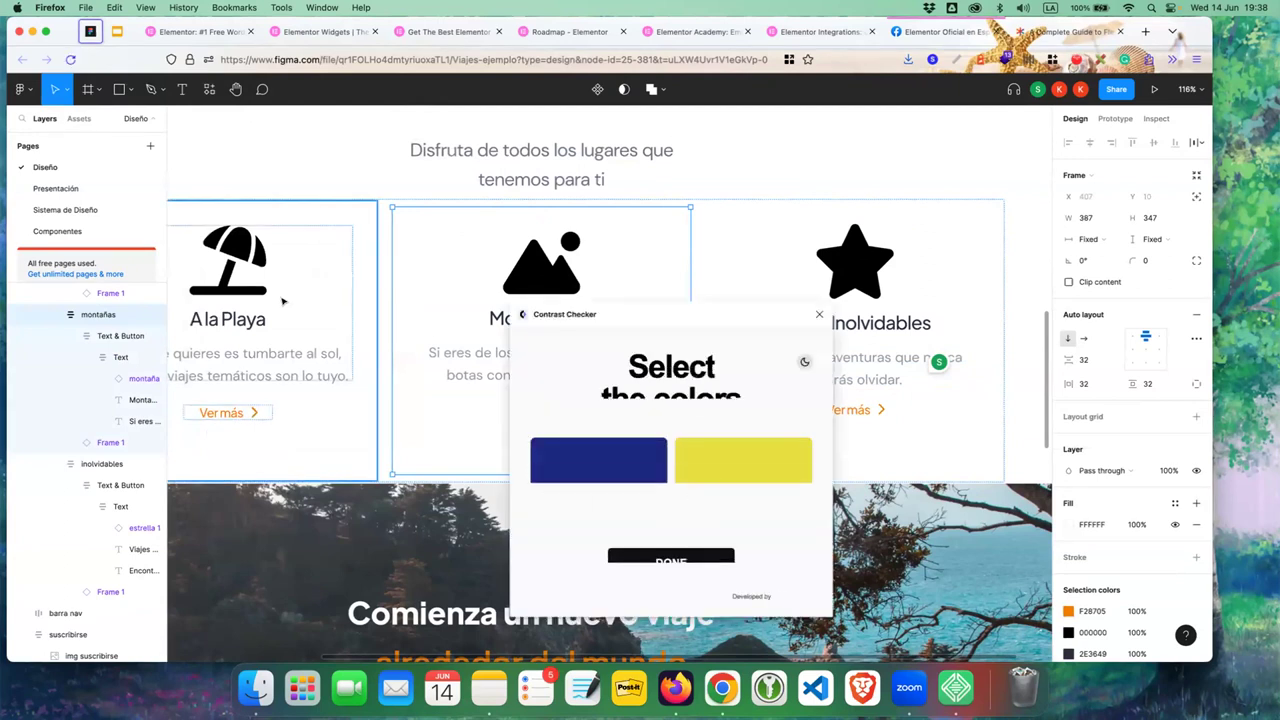
pyautogui.moveTo(669, 315); pyautogui.dragTo(228, 190)
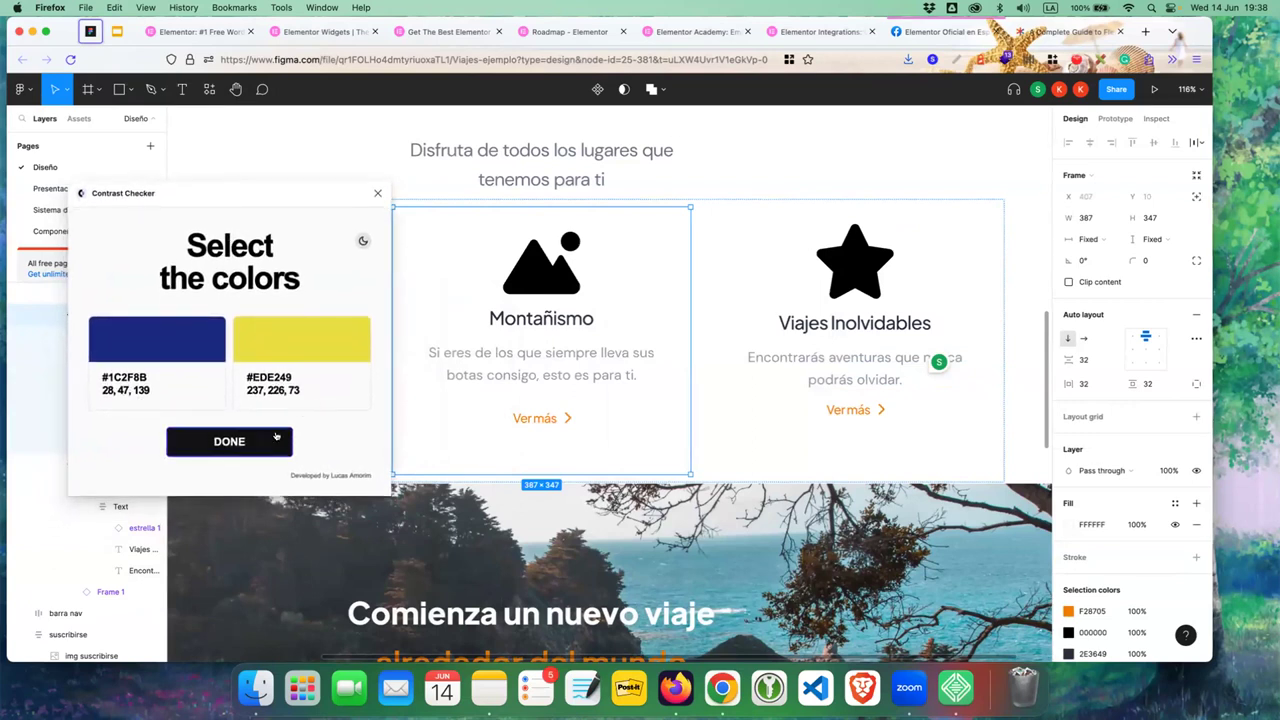
pyautogui.click(204, 335)
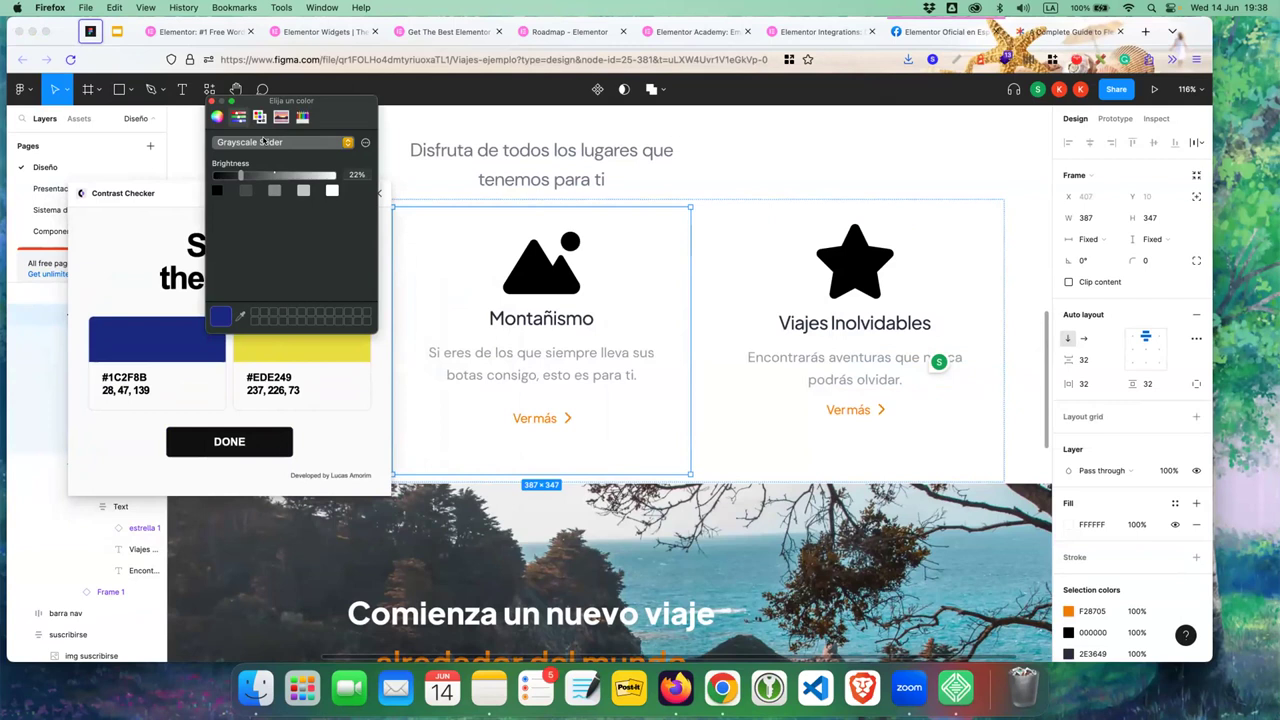
pyautogui.click(217, 116)
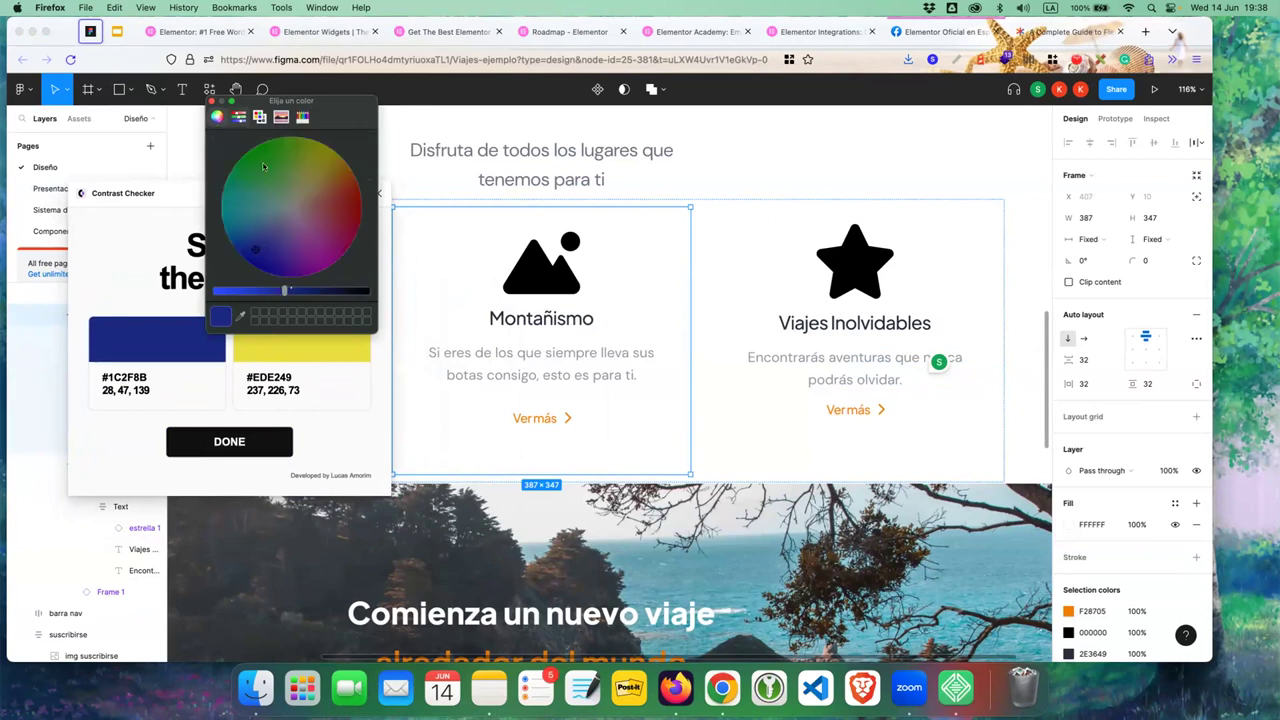
pyautogui.click(260, 116)
pyautogui.click(281, 116)
pyautogui.click(303, 116)
pyautogui.click(217, 116)
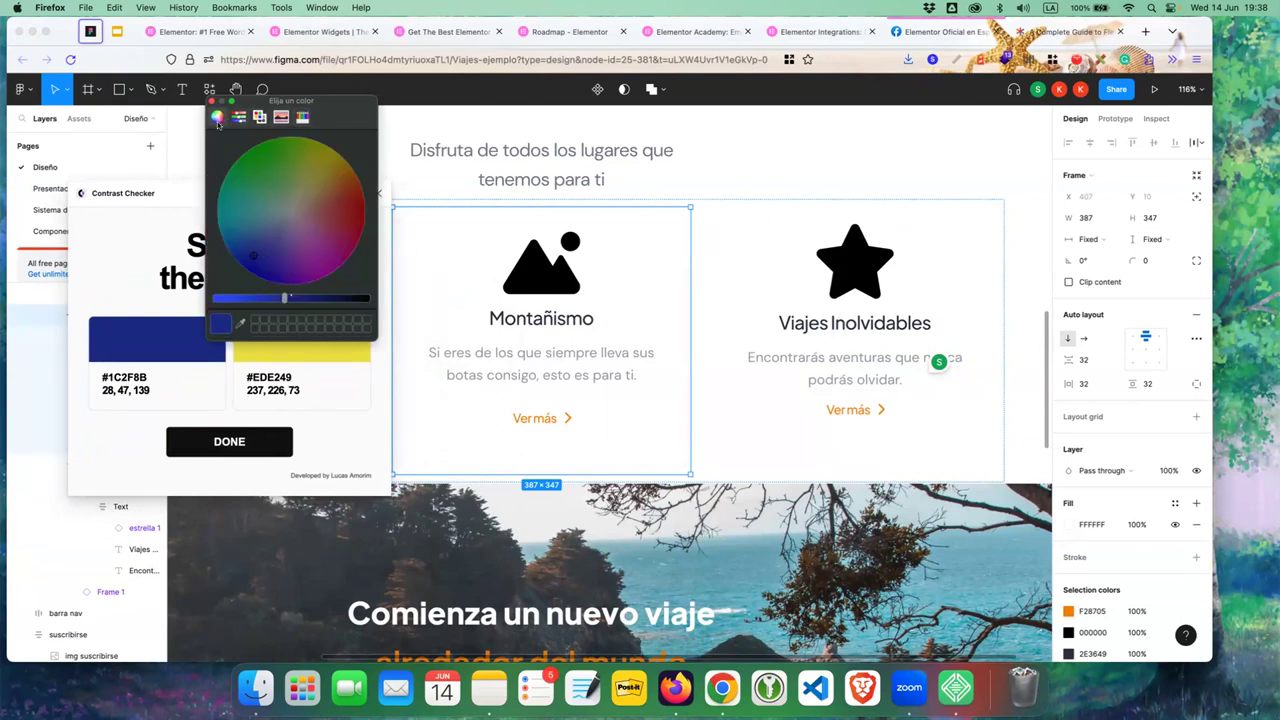
pyautogui.click(240, 323)
pyautogui.click(657, 313)
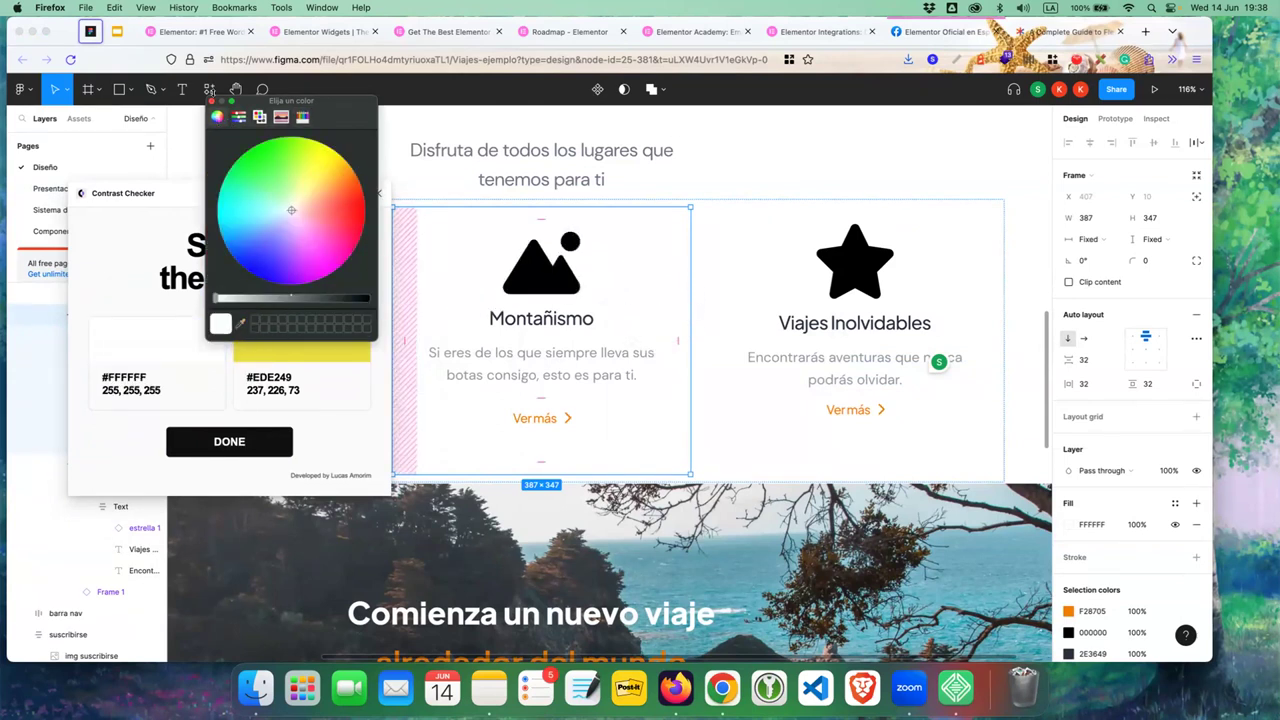
# - Sample the grey description text as second colour, get contrast 2.7 (failing), and close the checker
pyautogui.click(210, 101)
pyautogui.click(289, 318)
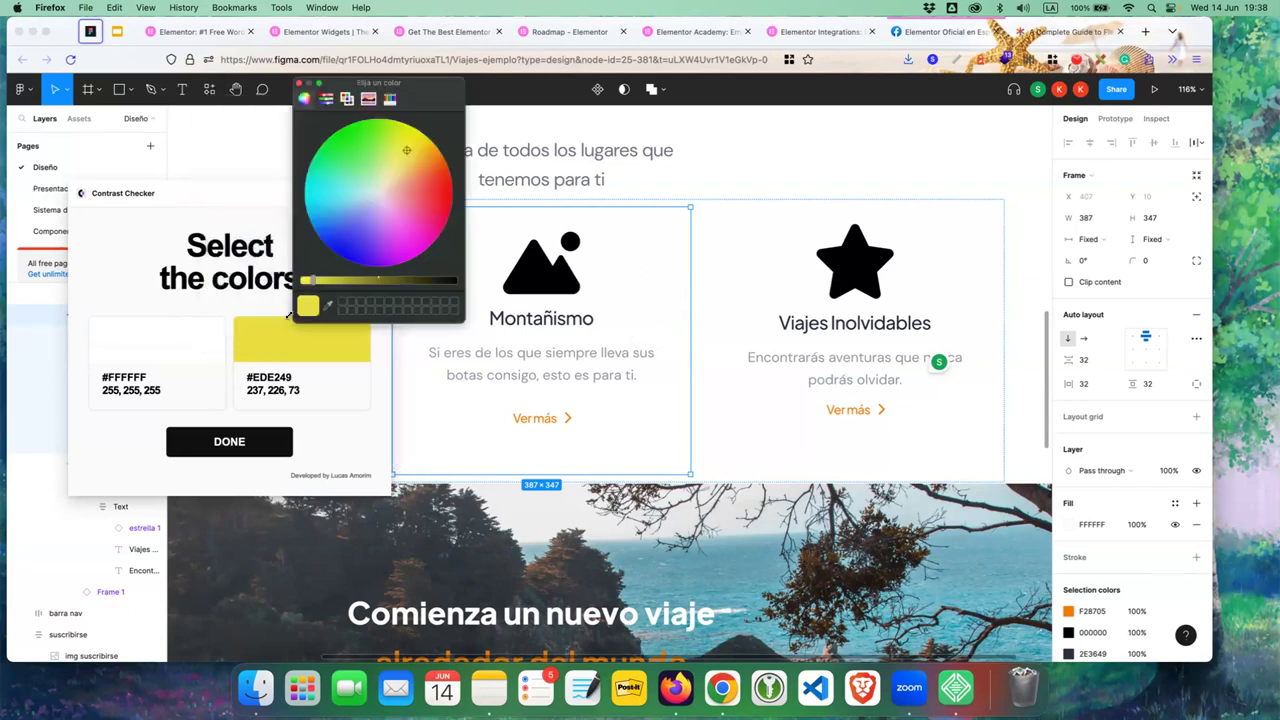
pyautogui.click(326, 307)
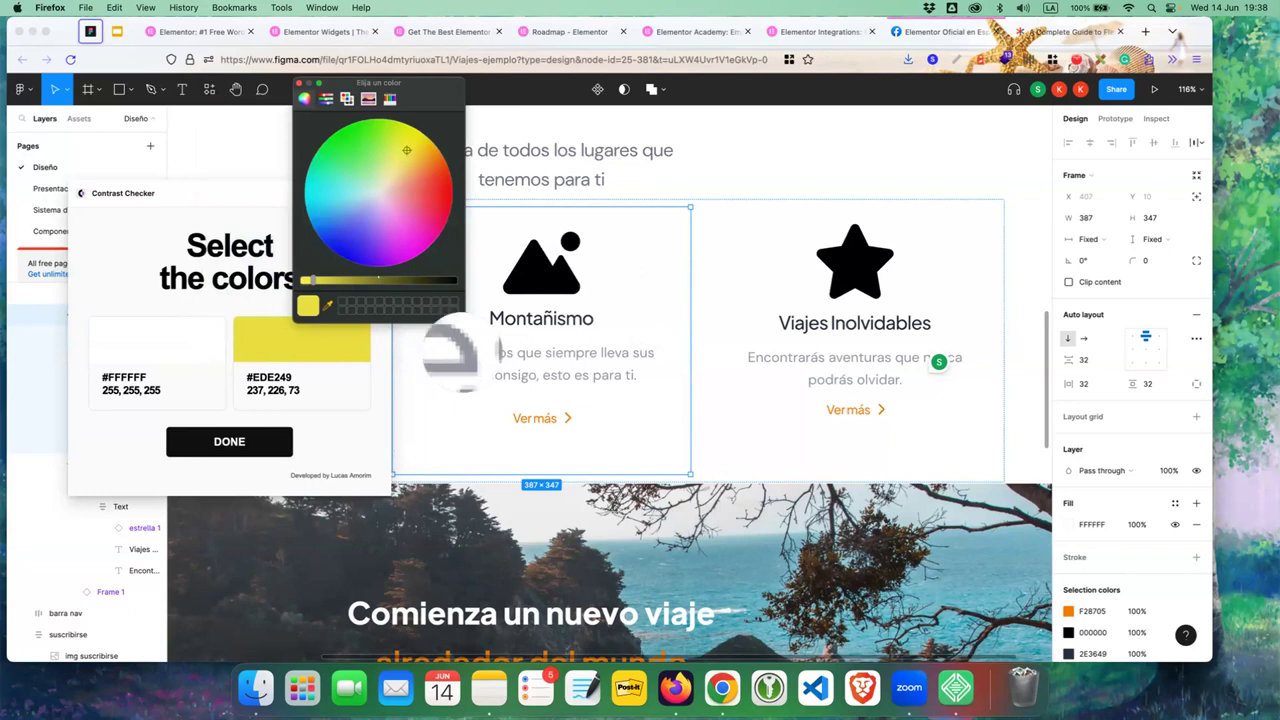
pyautogui.click(445, 354)
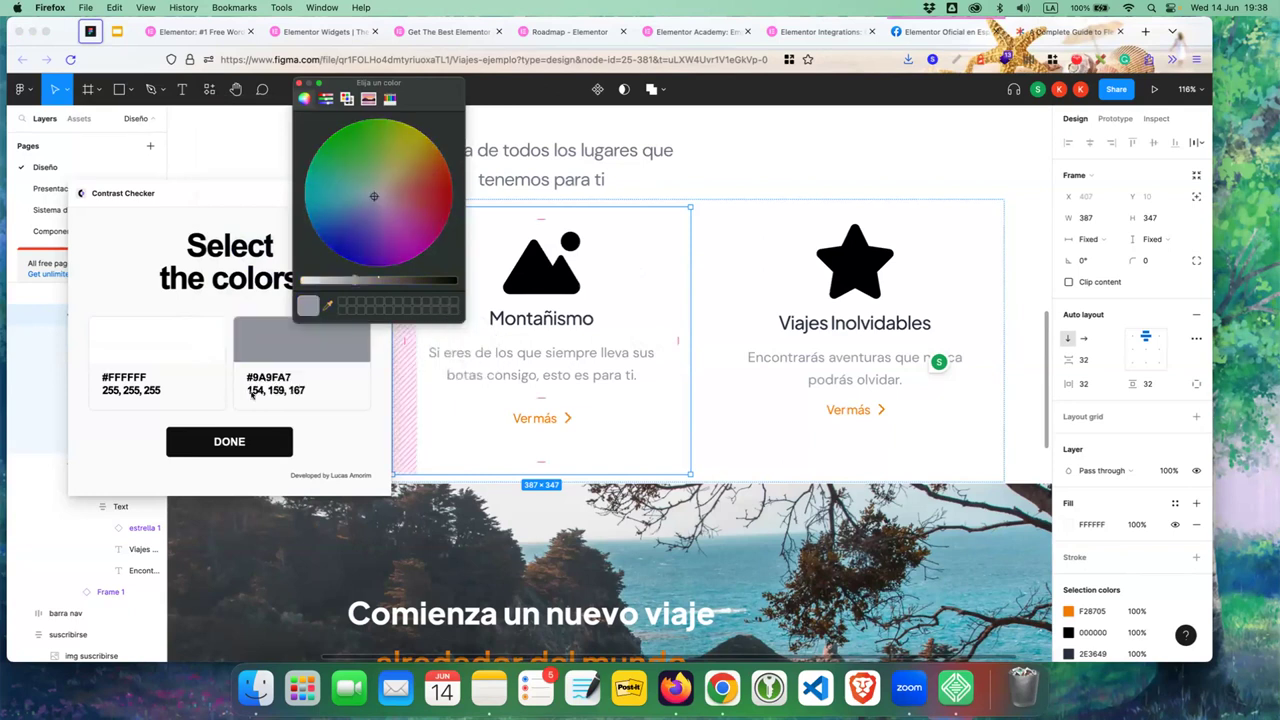
pyautogui.click(297, 83)
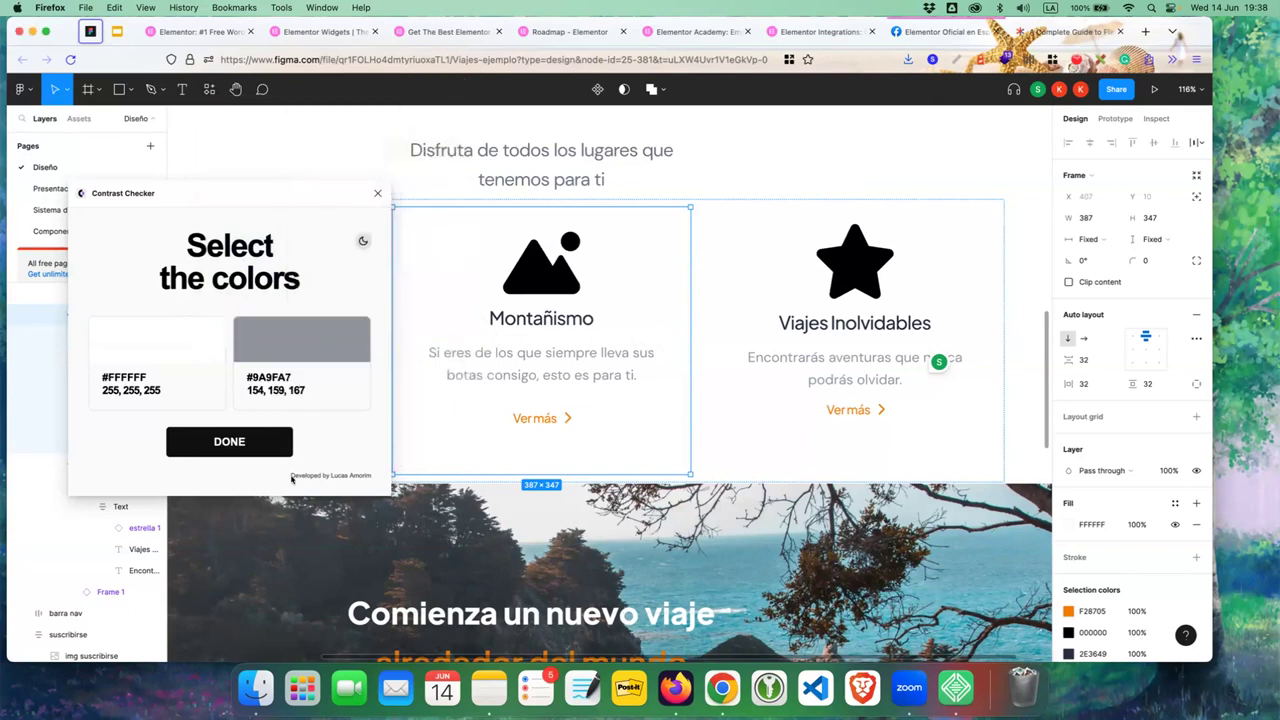
pyautogui.click(264, 447)
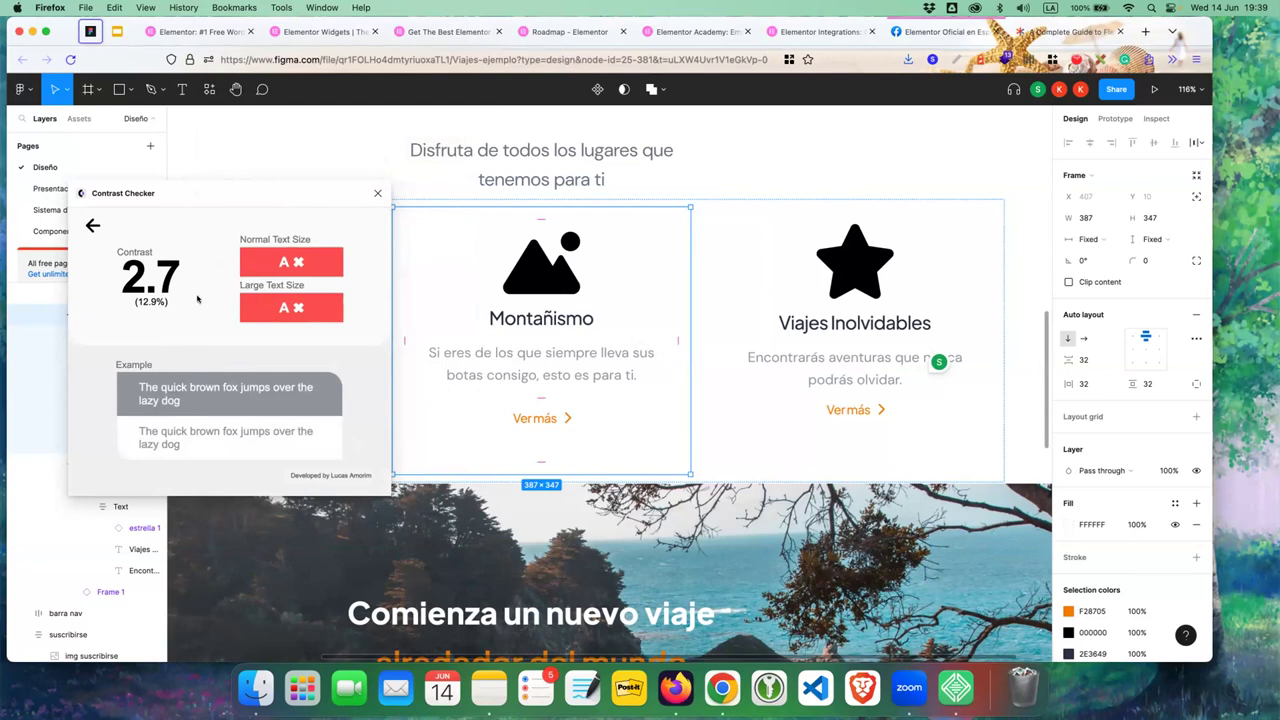
pyautogui.moveTo(184, 192); pyautogui.dragTo(156, 235)
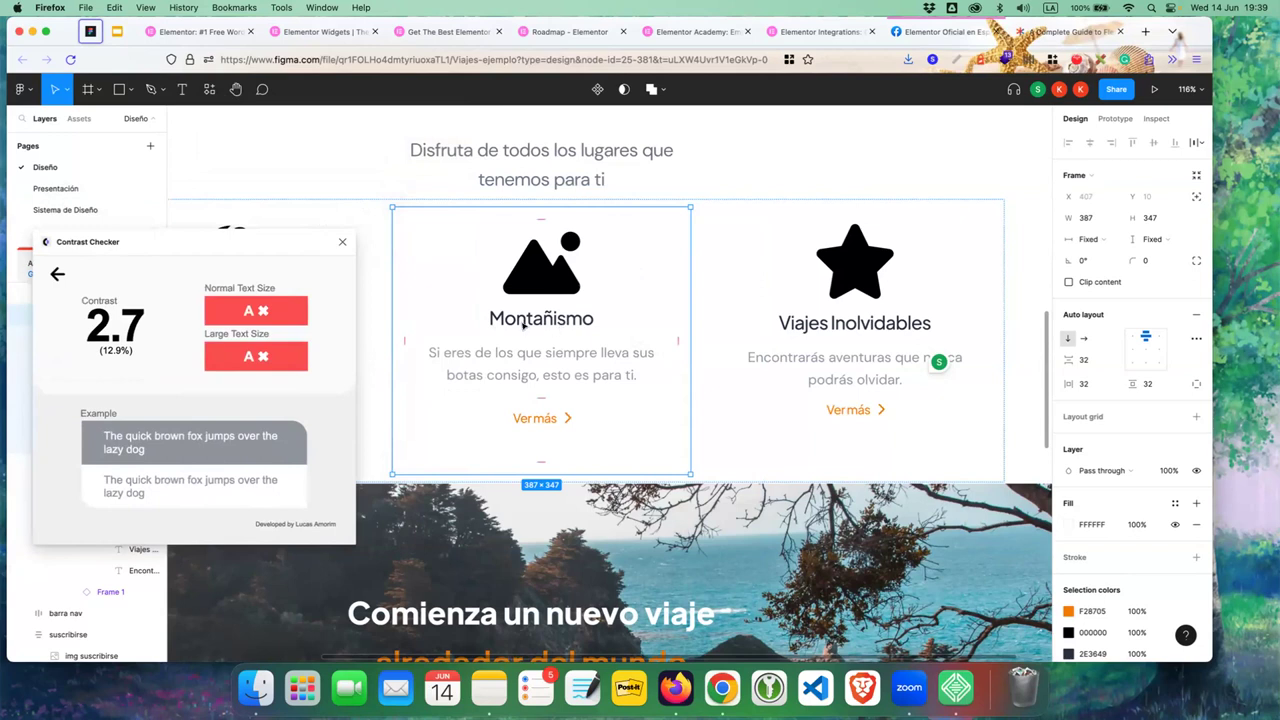
pyautogui.click(340, 242)
pyautogui.click(262, 89)
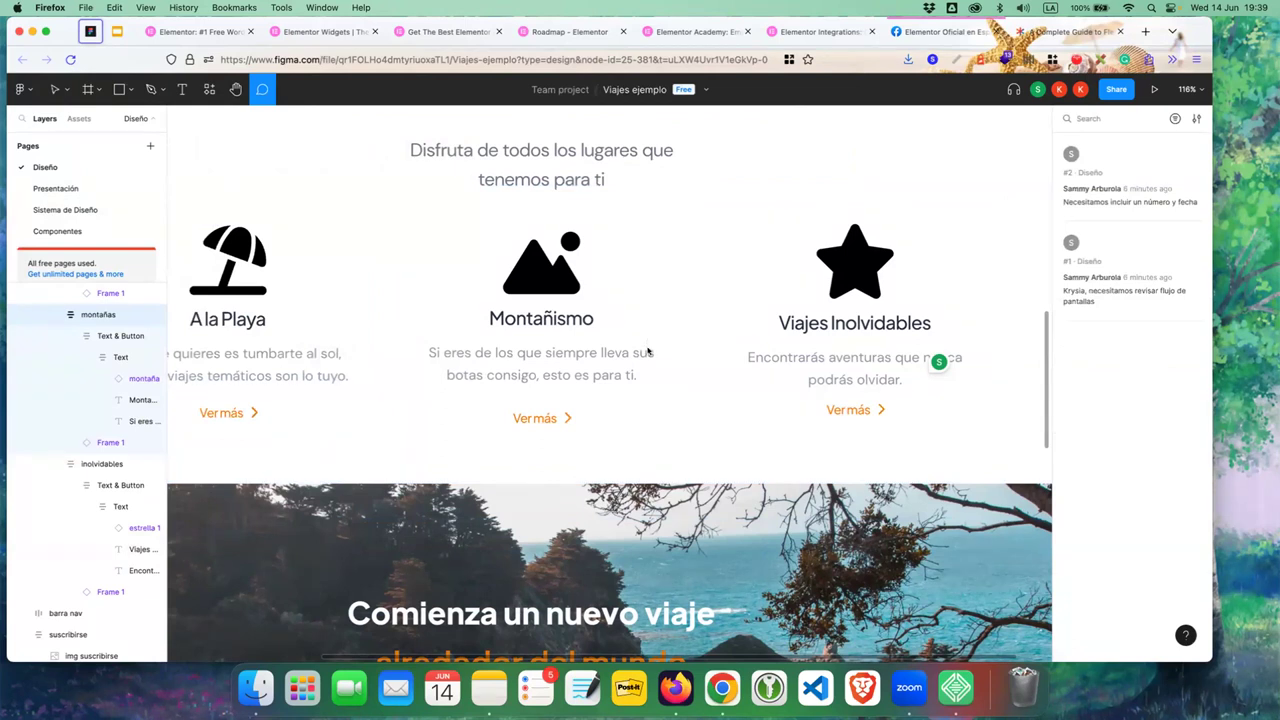
# - Pin the comment 'gris mas ocuro' on the Montañismo card and return to the Move tool
pyautogui.click(651, 342)
pyautogui.write('gris mas ')
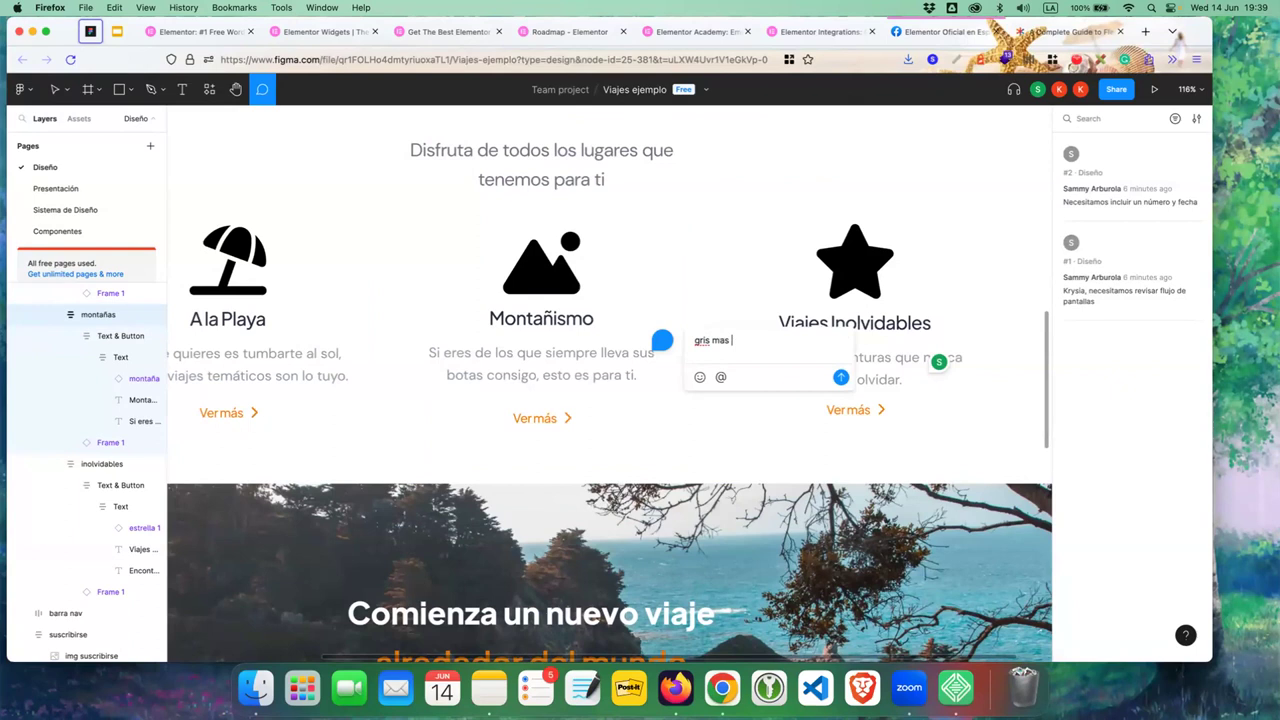
pyautogui.write('ocuro')
pyautogui.click(838, 376)
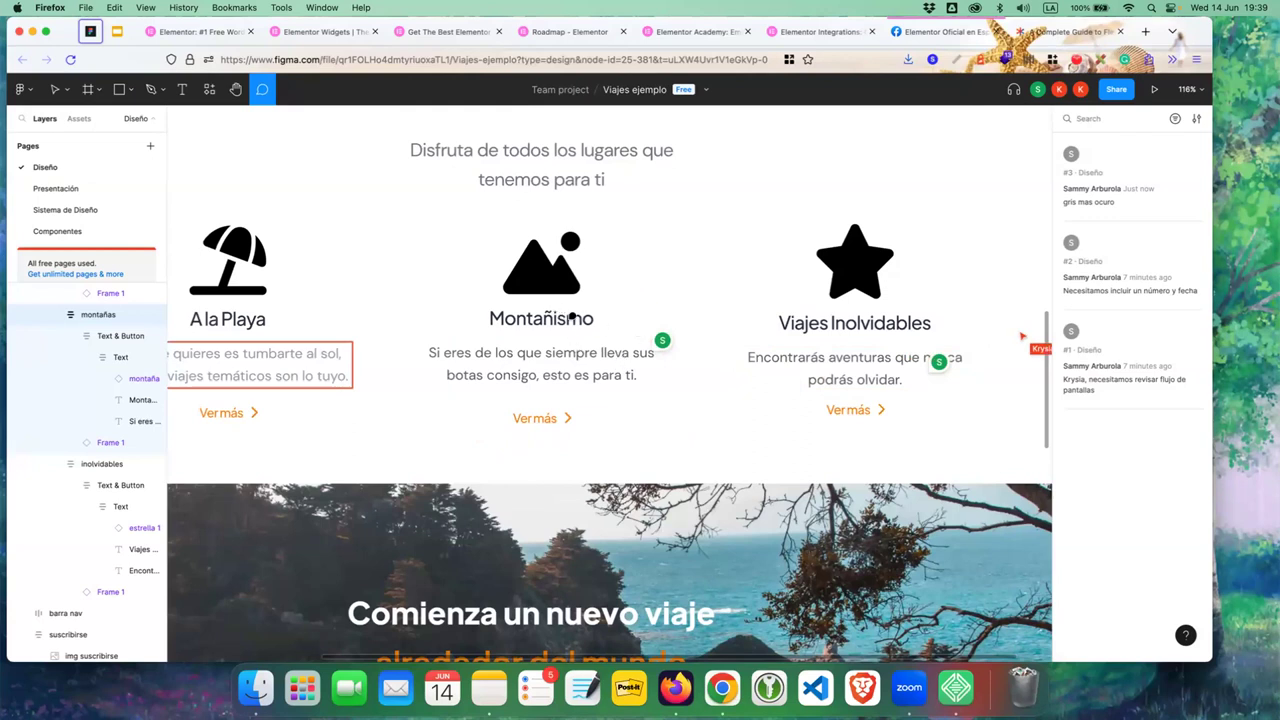
pyautogui.click(53, 90)
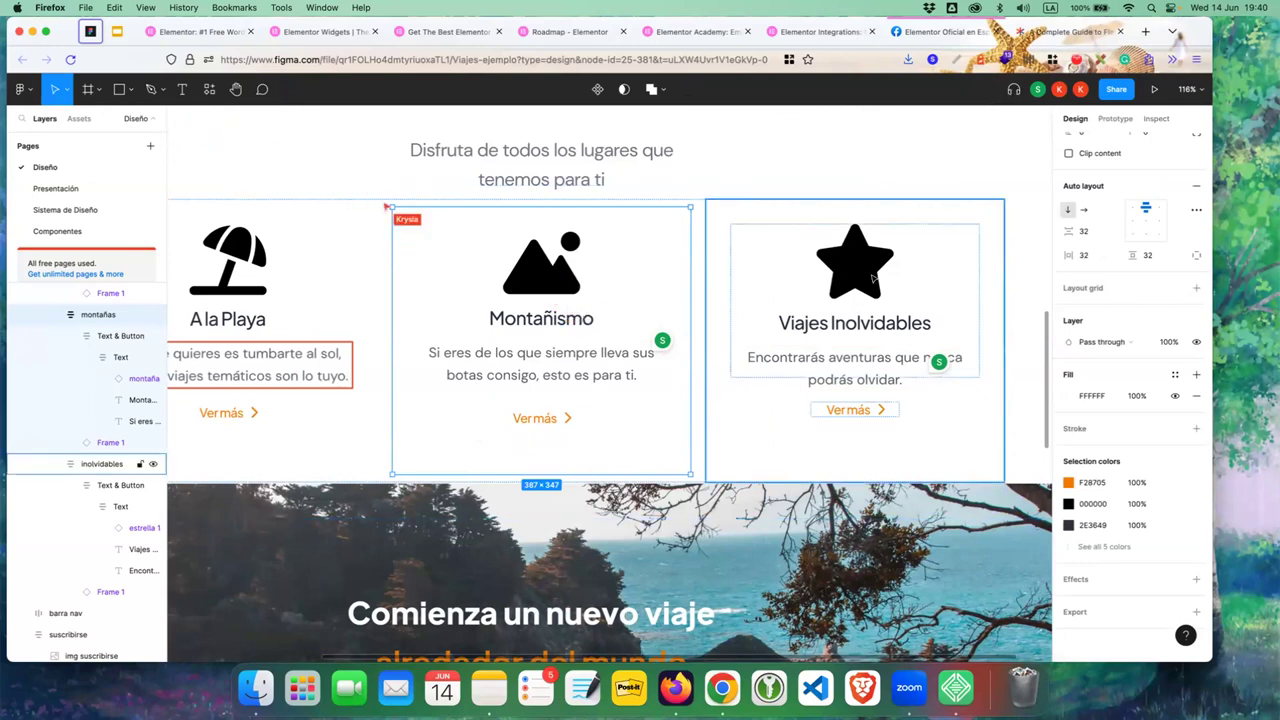
# - Zoom the Figma canvas out, then zoom to the selected Nuestros destinos heading with Shift+2
pyautogui.scroll(-10, 873, 278)
pyautogui.hscroll(5, 516, 493)
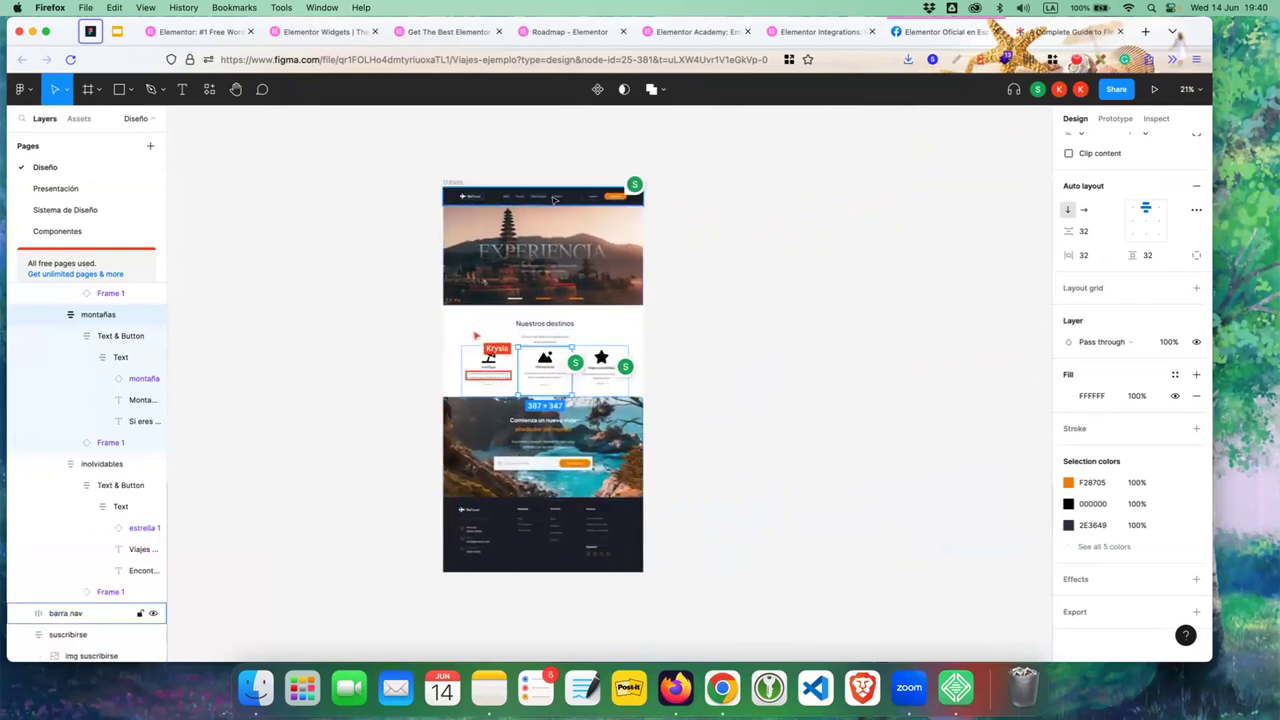
pyautogui.keyDown('ctrl'); pyautogui.scroll(-3, 680, 234); pyautogui.keyUp('ctrl')
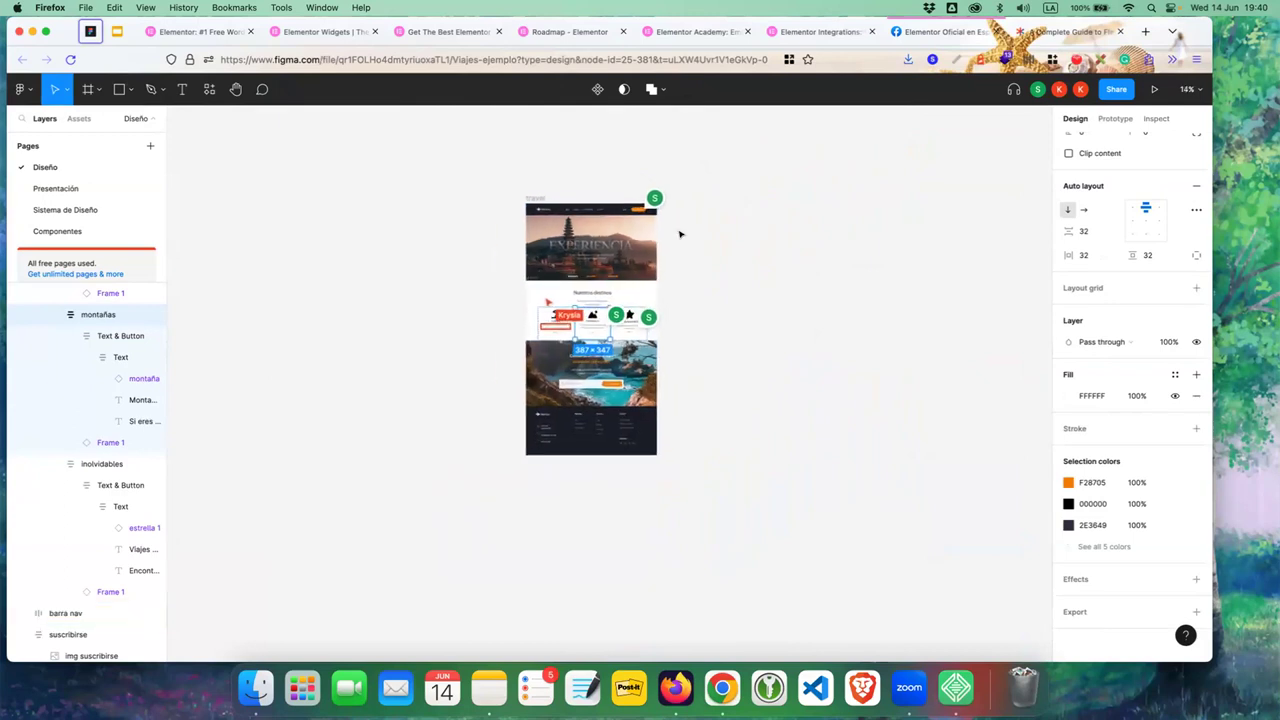
pyautogui.hscroll(-5, 679, 234)
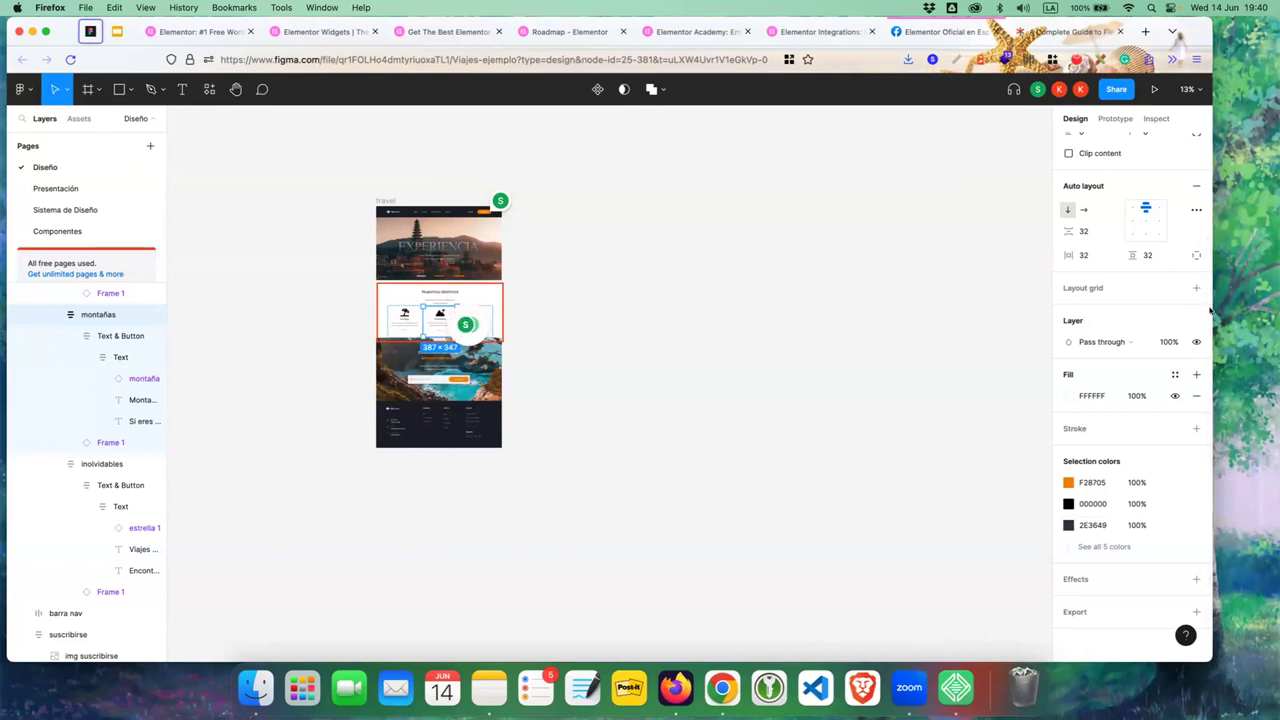
pyautogui.doubleClick(441, 290)
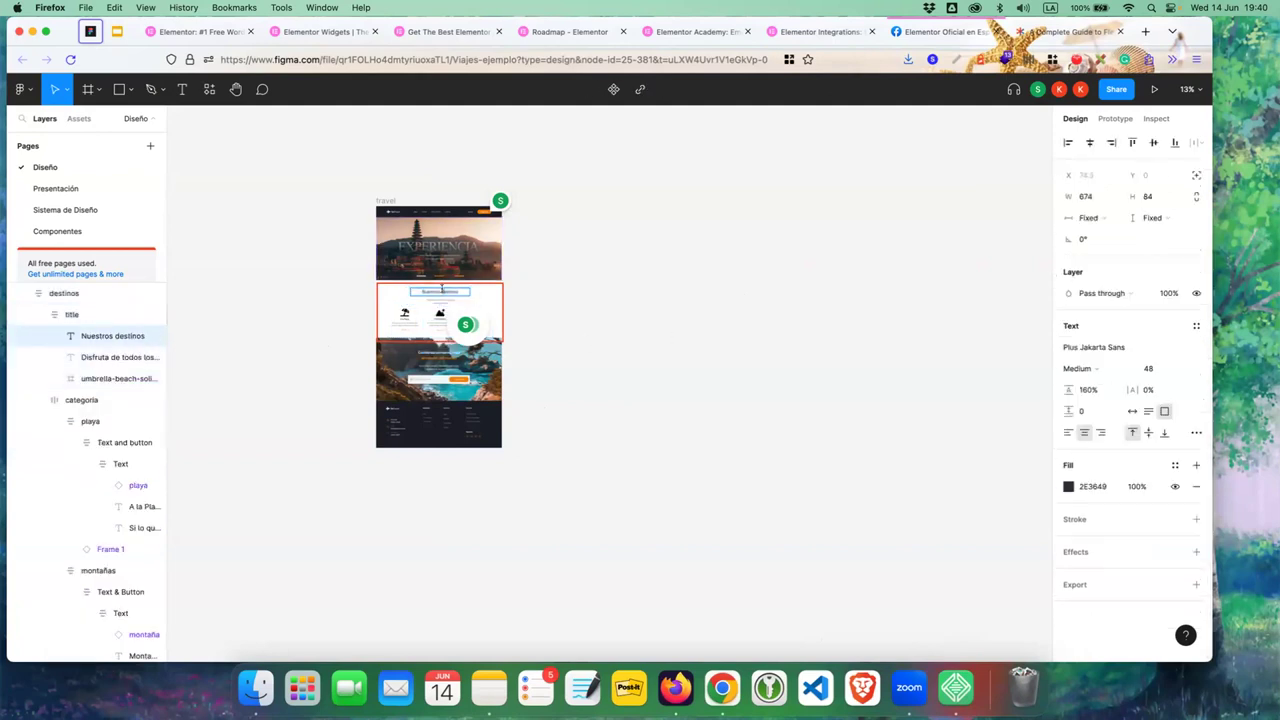
pyautogui.hotkey('shift', '2')
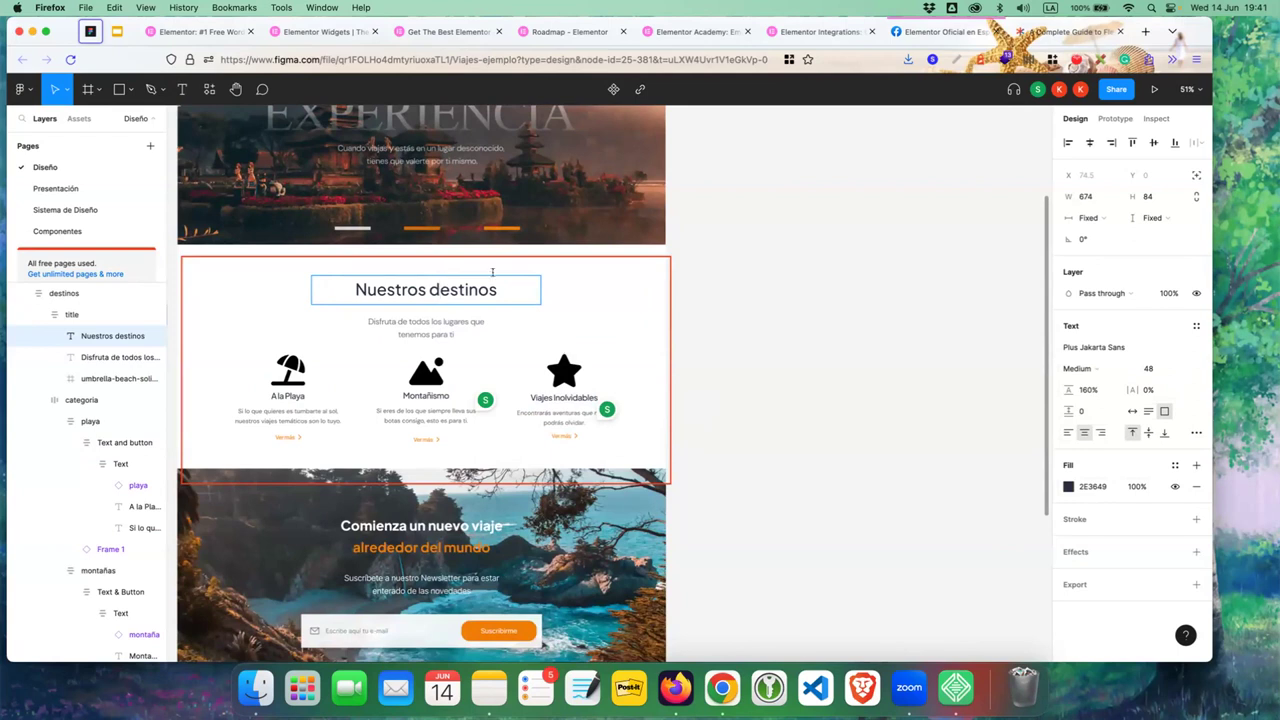
# - Inspect the paisaje 1, title and destinos frames and measure the title-to-hero gap
pyautogui.press('Escape')
pyautogui.click(799, 286)
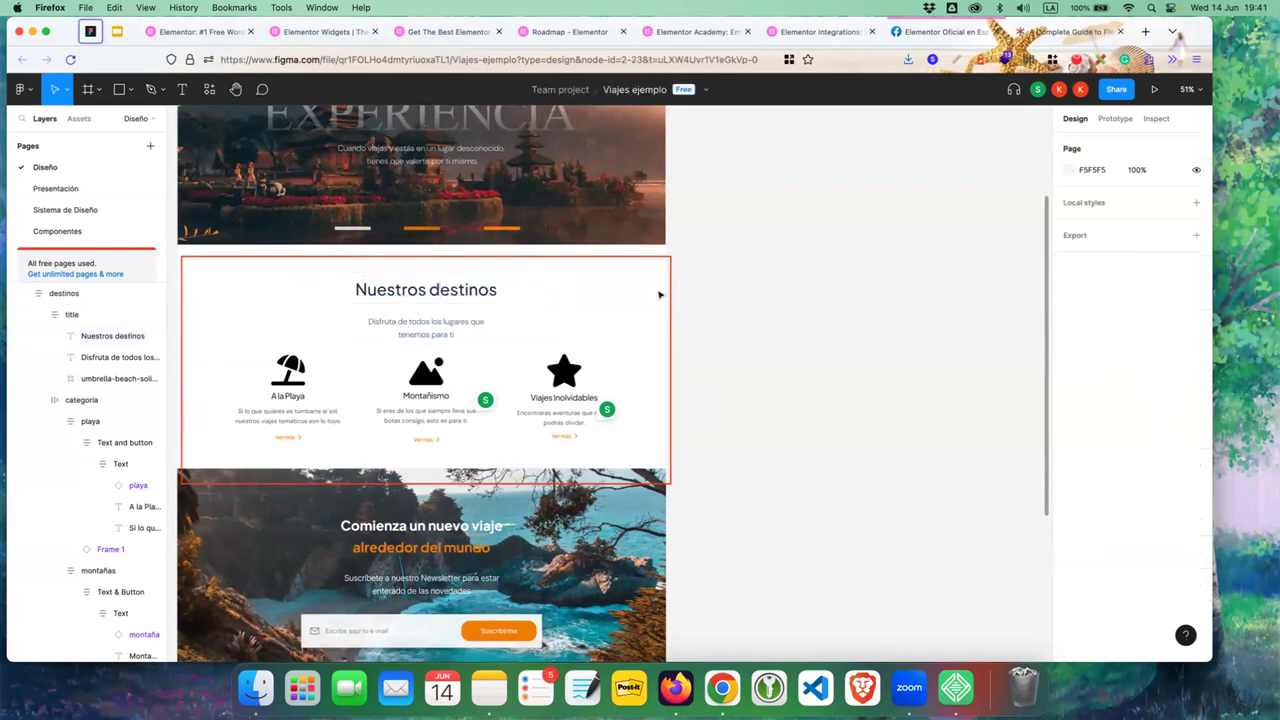
pyautogui.click(277, 182)
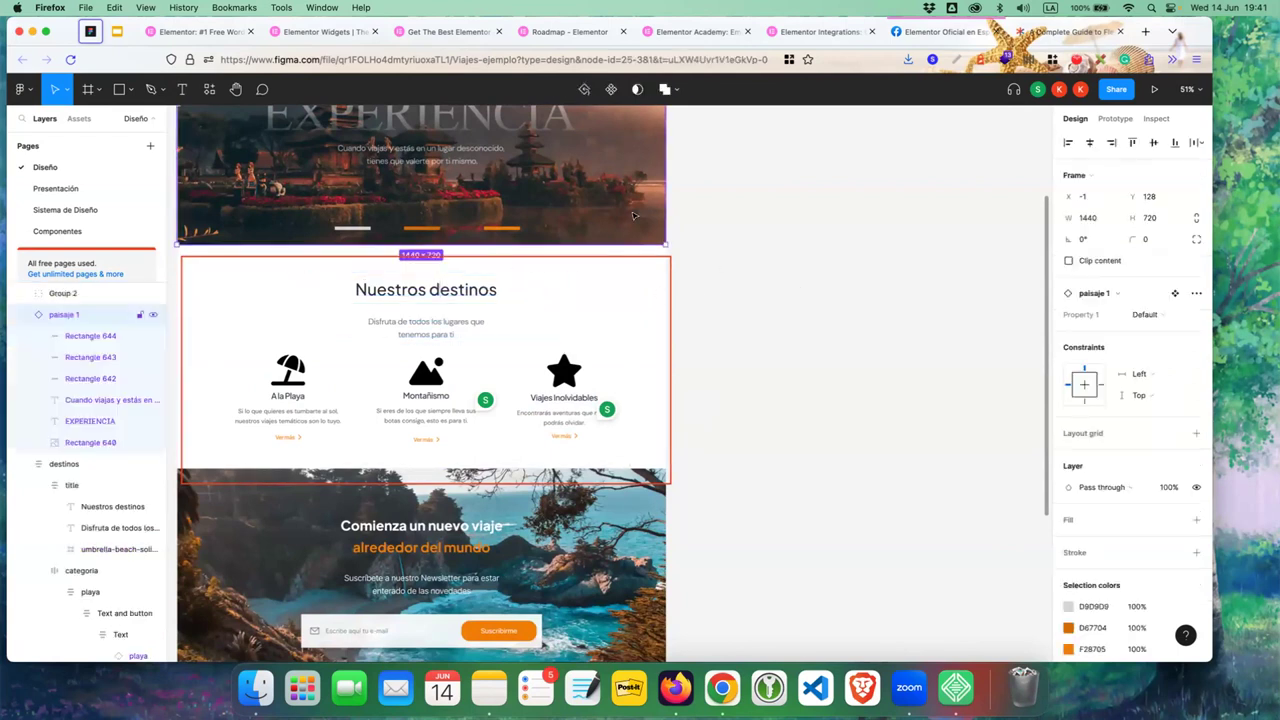
pyautogui.click(420, 287)
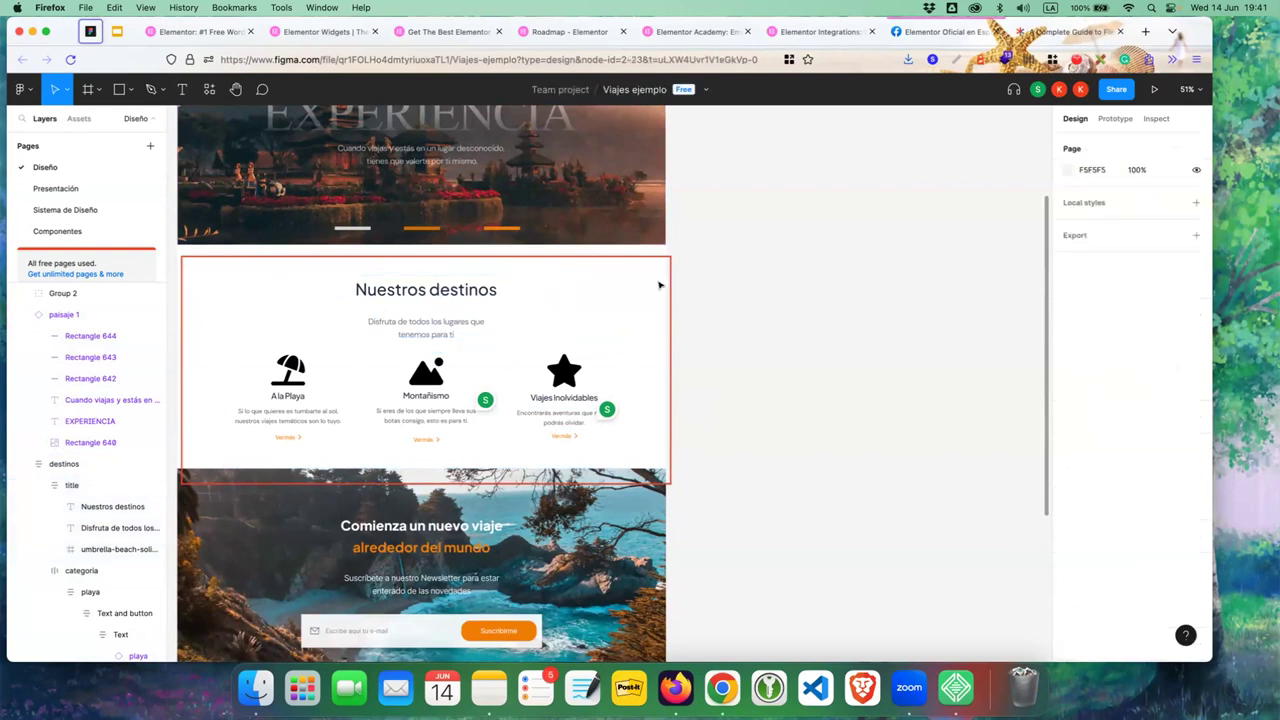
pyautogui.click(508, 280)
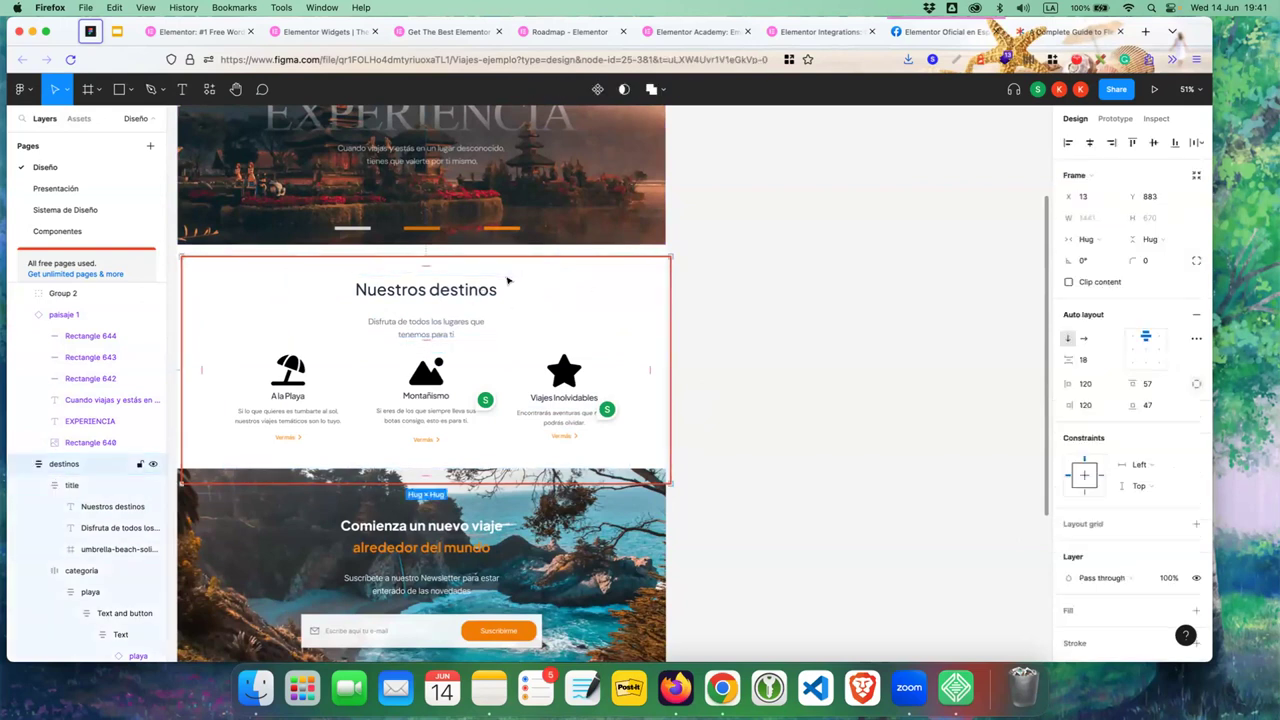
pyautogui.click(487, 290)
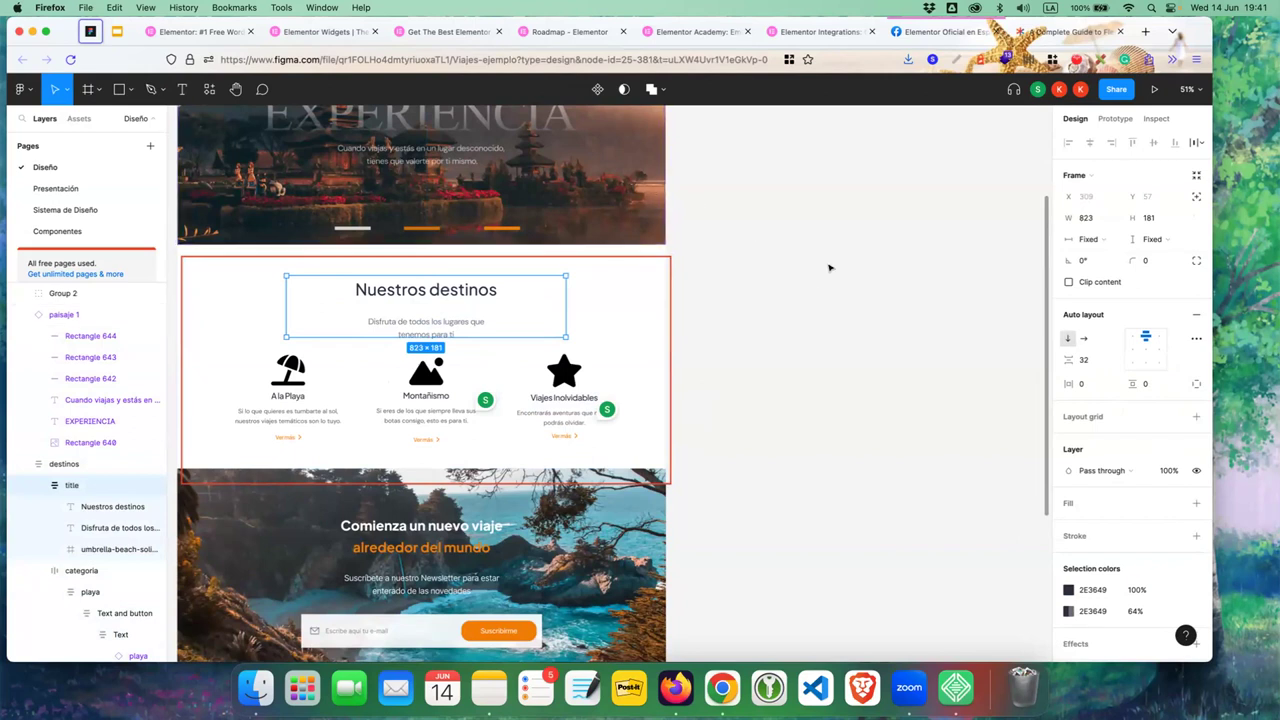
pyautogui.press('alt')
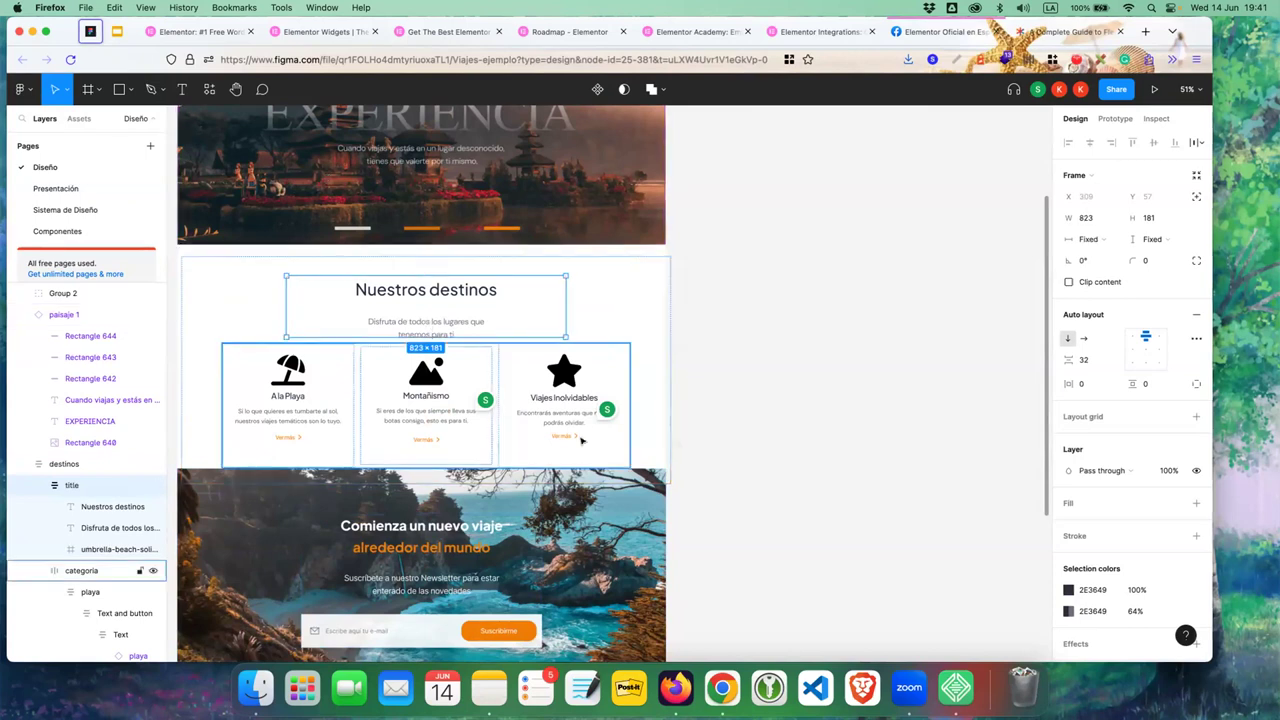
# - Deselect everything and zoom out to show the full travel page design
pyautogui.click(822, 404)
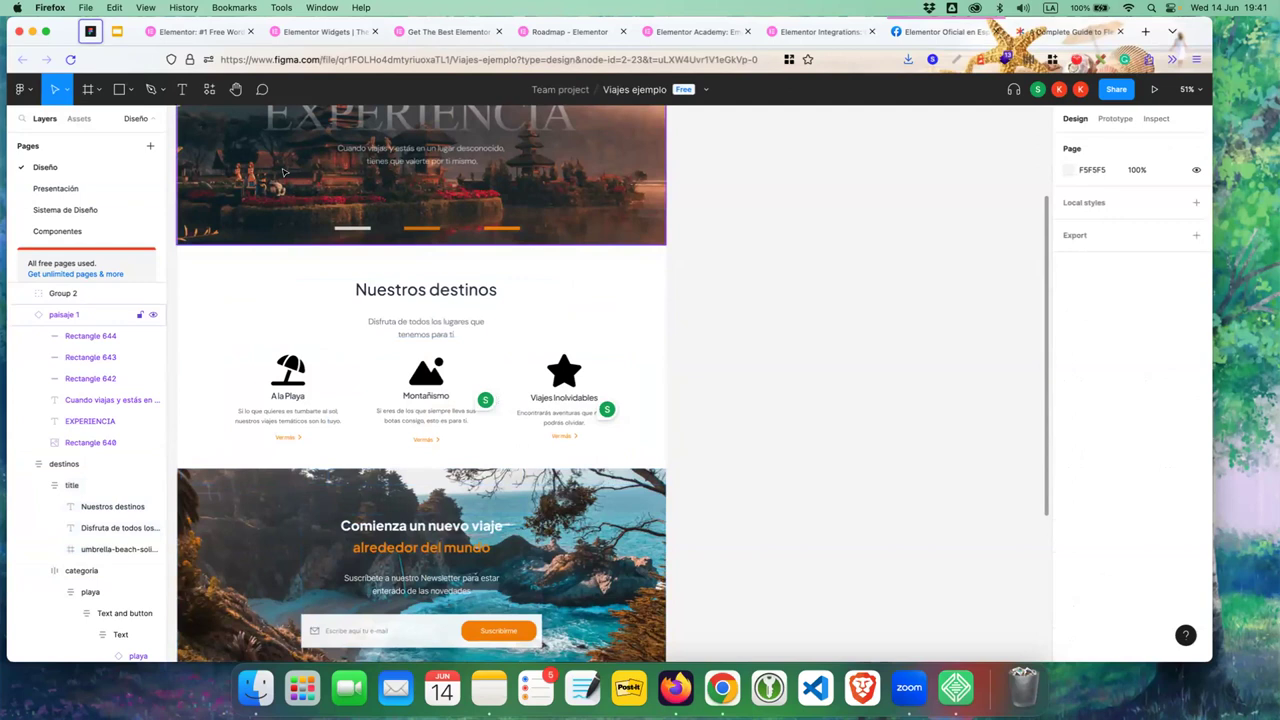
pyautogui.scroll(2, 425, 311)
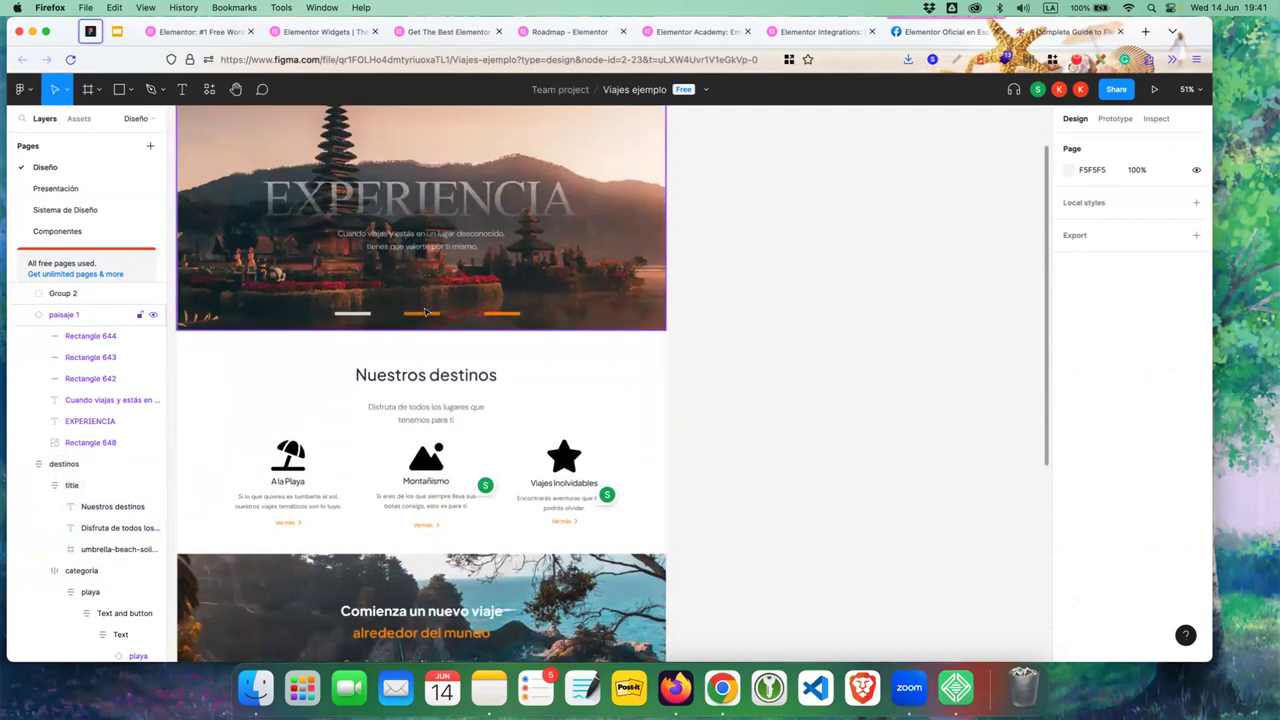
pyautogui.keyDown('ctrl'); pyautogui.scroll(-5, 425, 311); pyautogui.keyUp('ctrl')
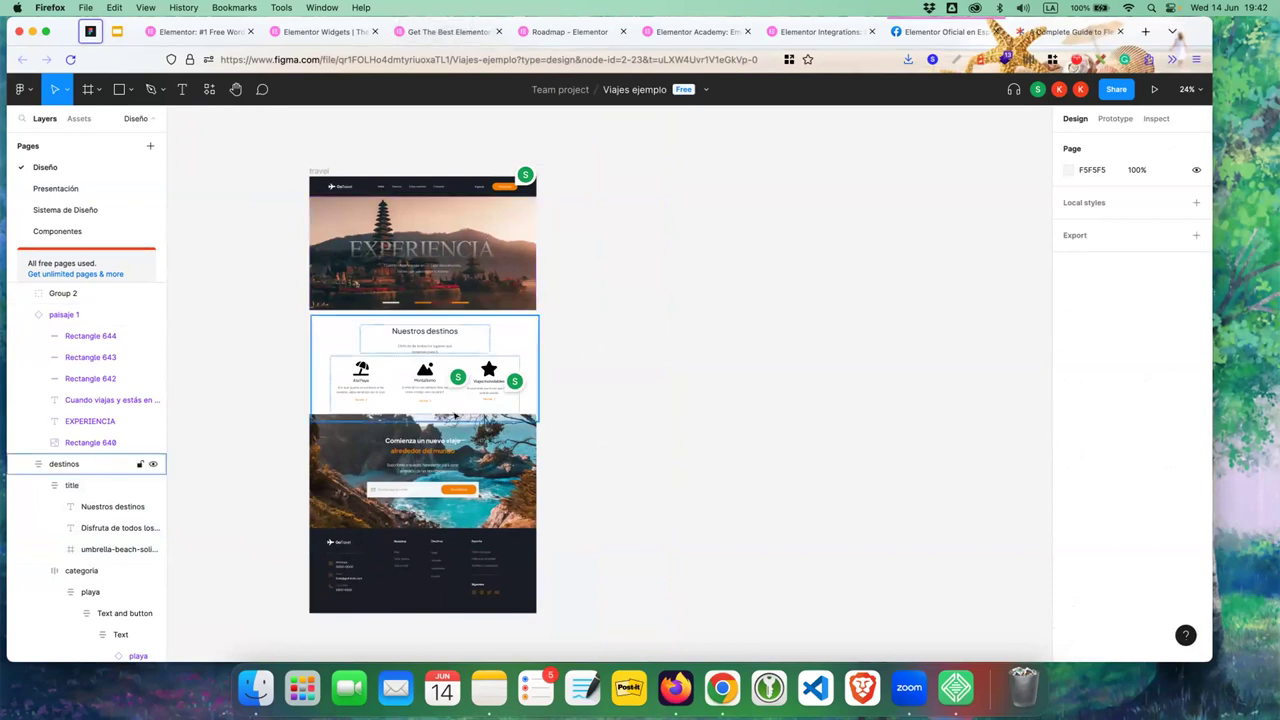
# - Start the meetups site in Local and switch back to the Elementor homepage tab in Firefox
pyautogui.click(957, 683)
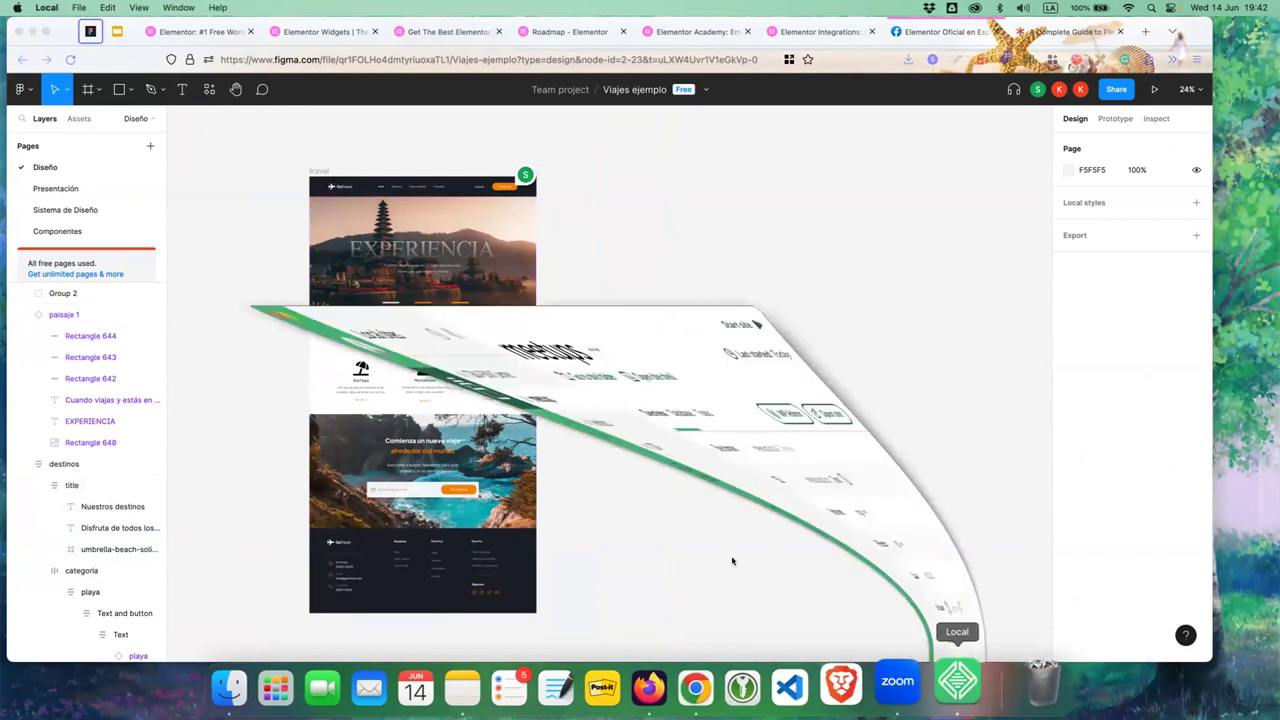
pyautogui.click(652, 156)
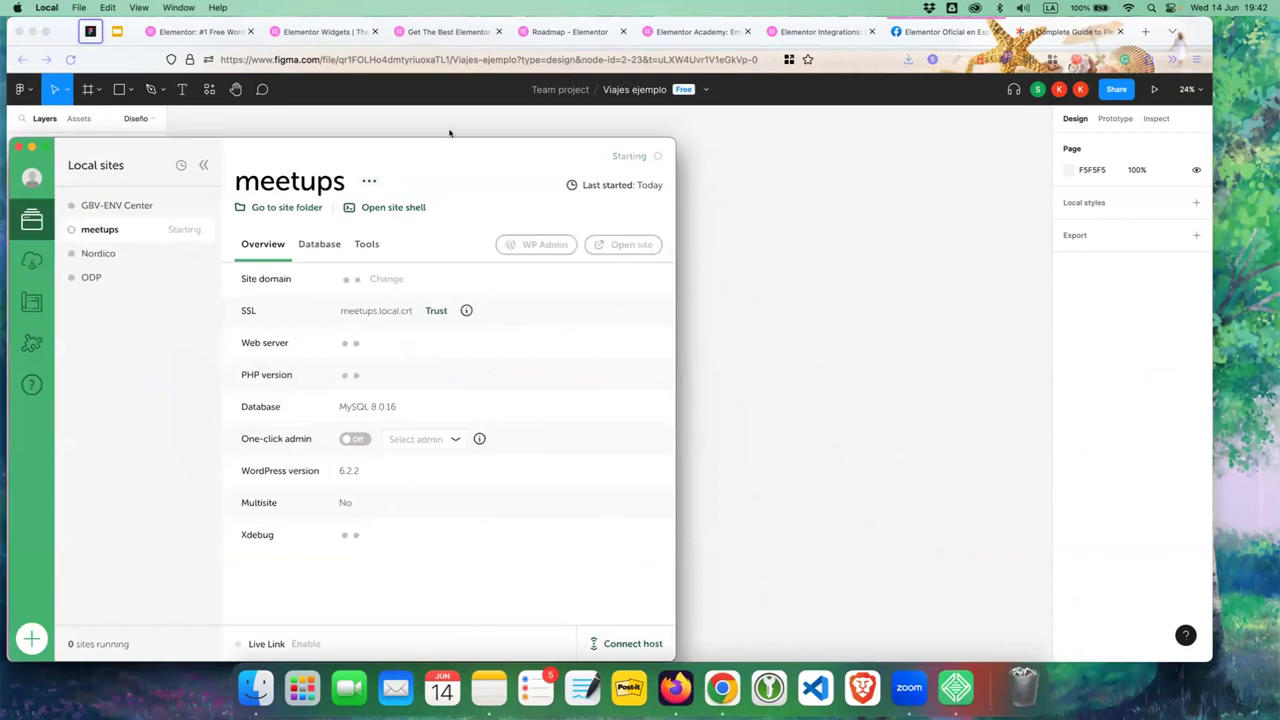
pyautogui.click(180, 33)
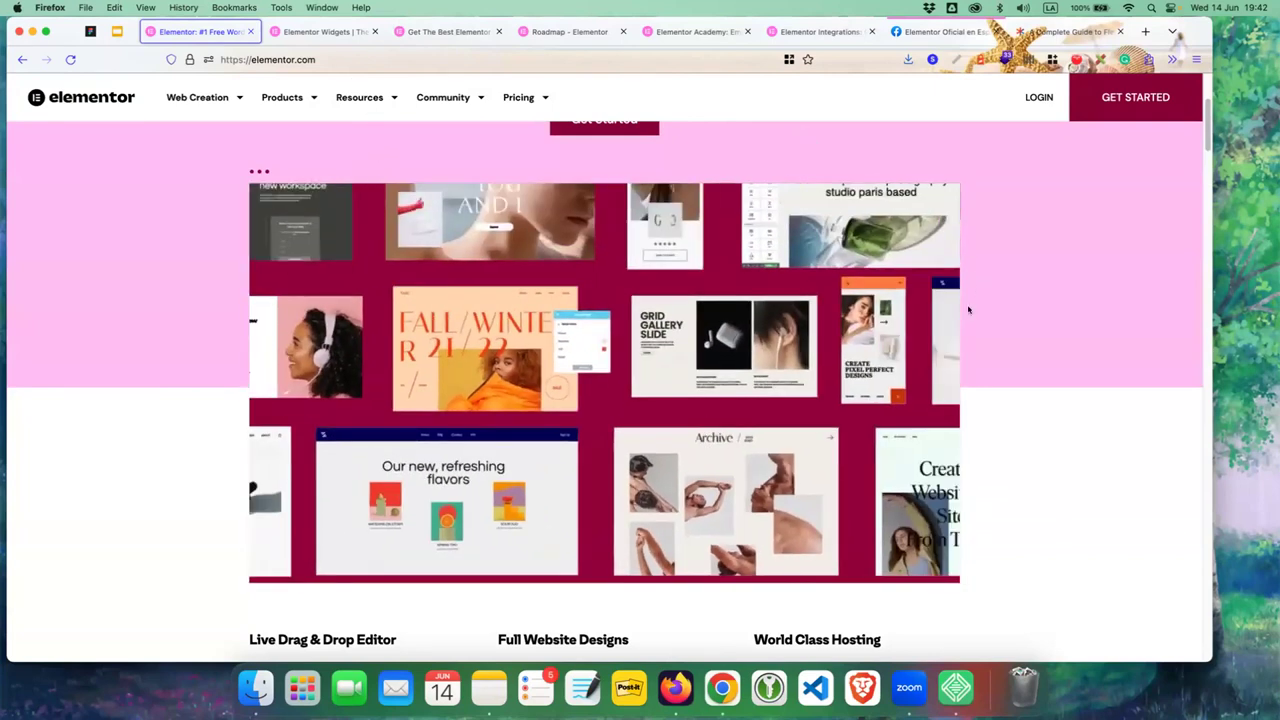
pyautogui.scroll(-3, 532, 261)
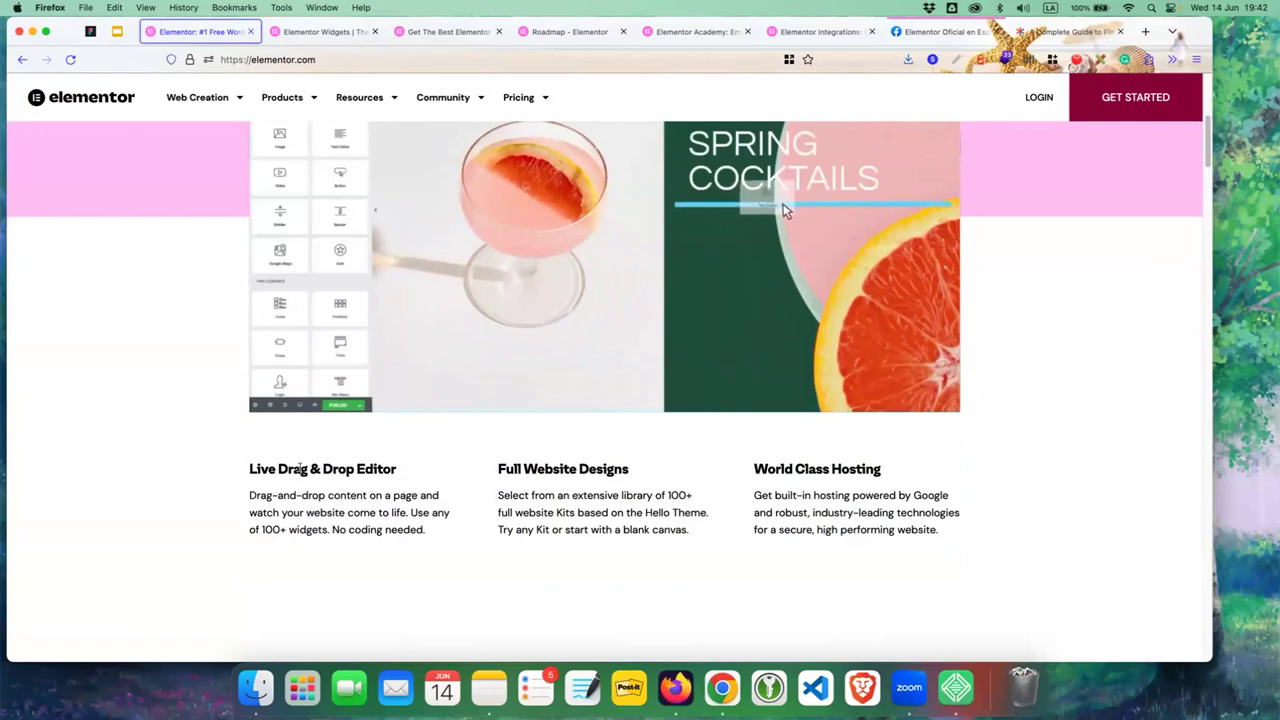
pyautogui.scroll(1, 786, 208)
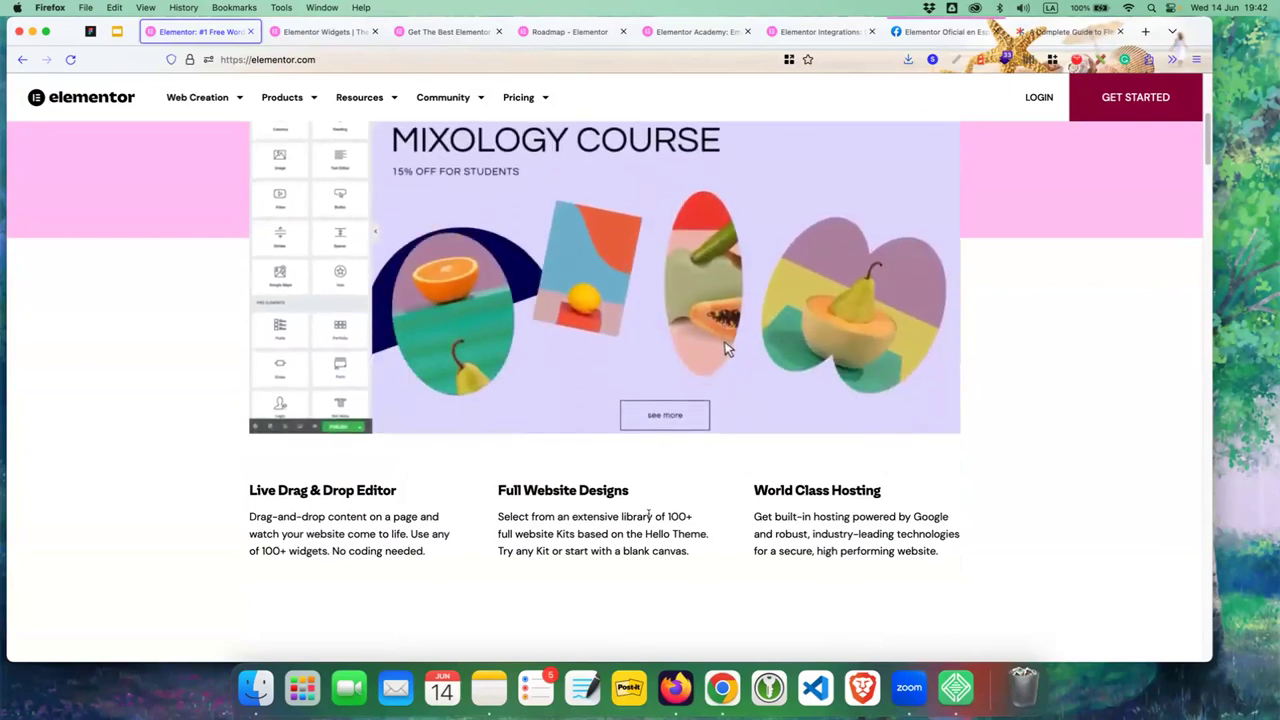
pyautogui.scroll(-8, 649, 516)
pyautogui.scroll(-5, 649, 517)
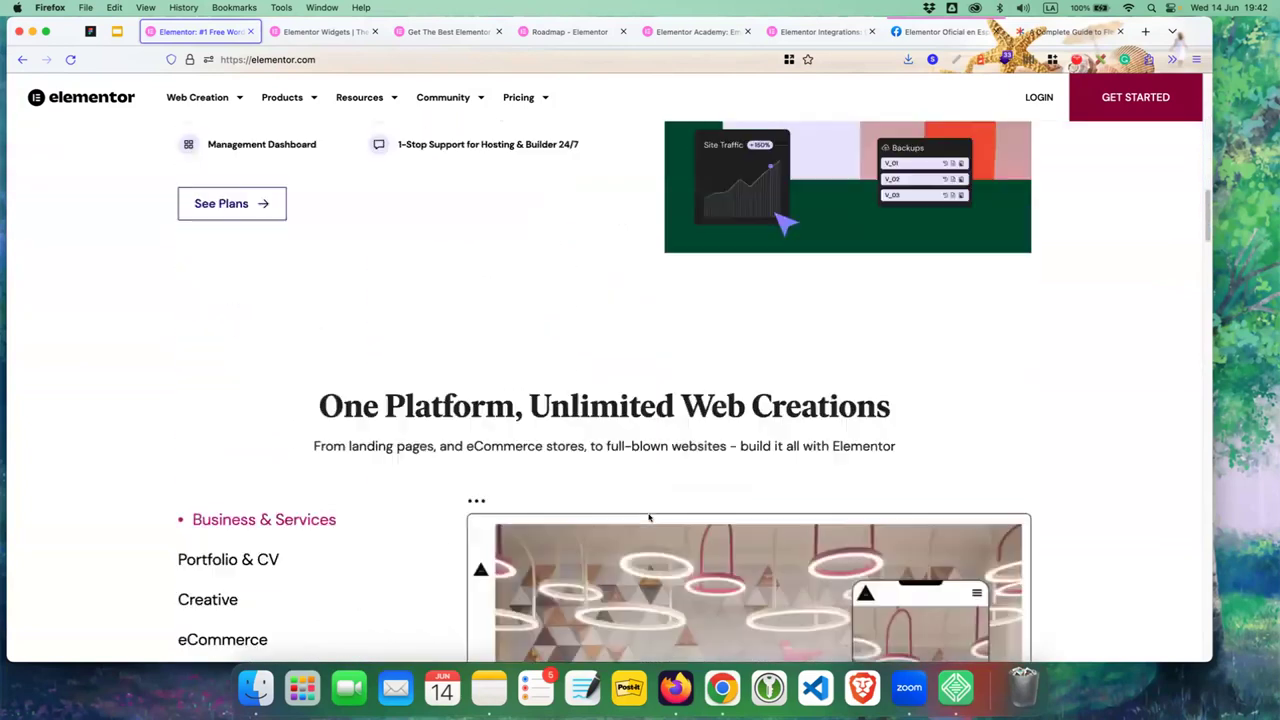
pyautogui.scroll(-10, 649, 516)
pyautogui.scroll(1, 651, 517)
pyautogui.scroll(15, 651, 517)
pyautogui.scroll(15, 636, 485)
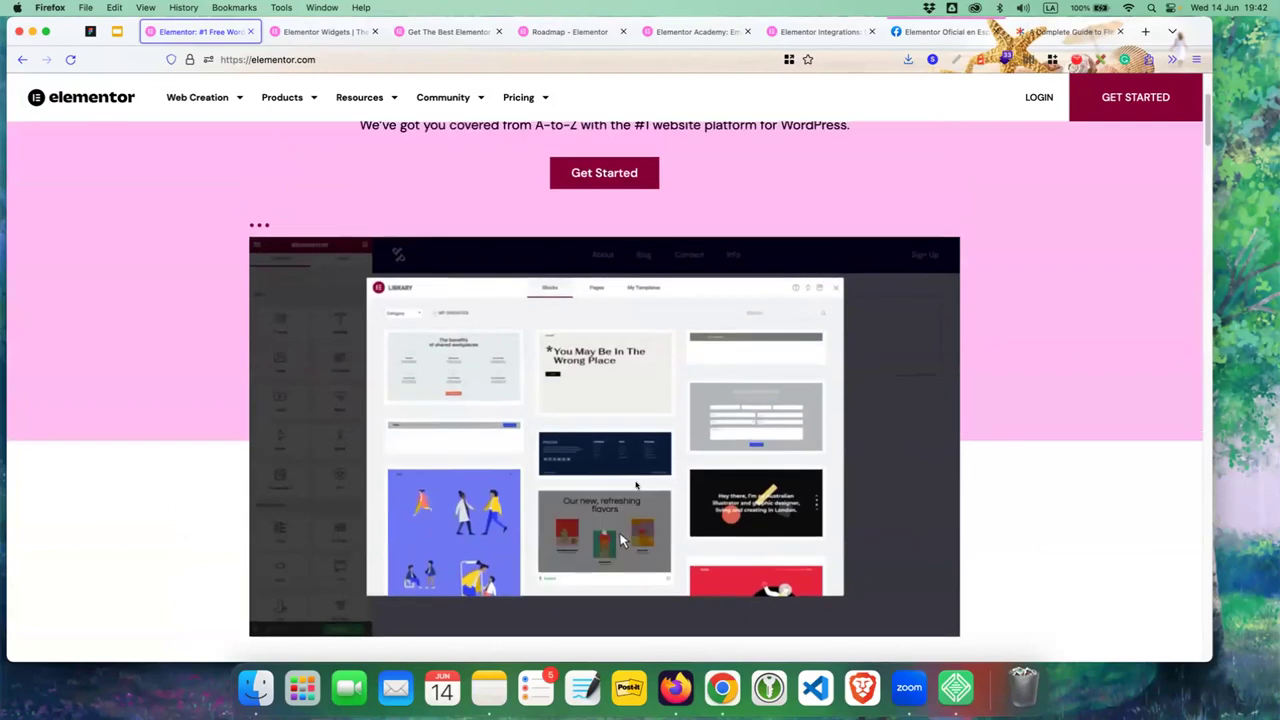
pyautogui.scroll(5, 635, 485)
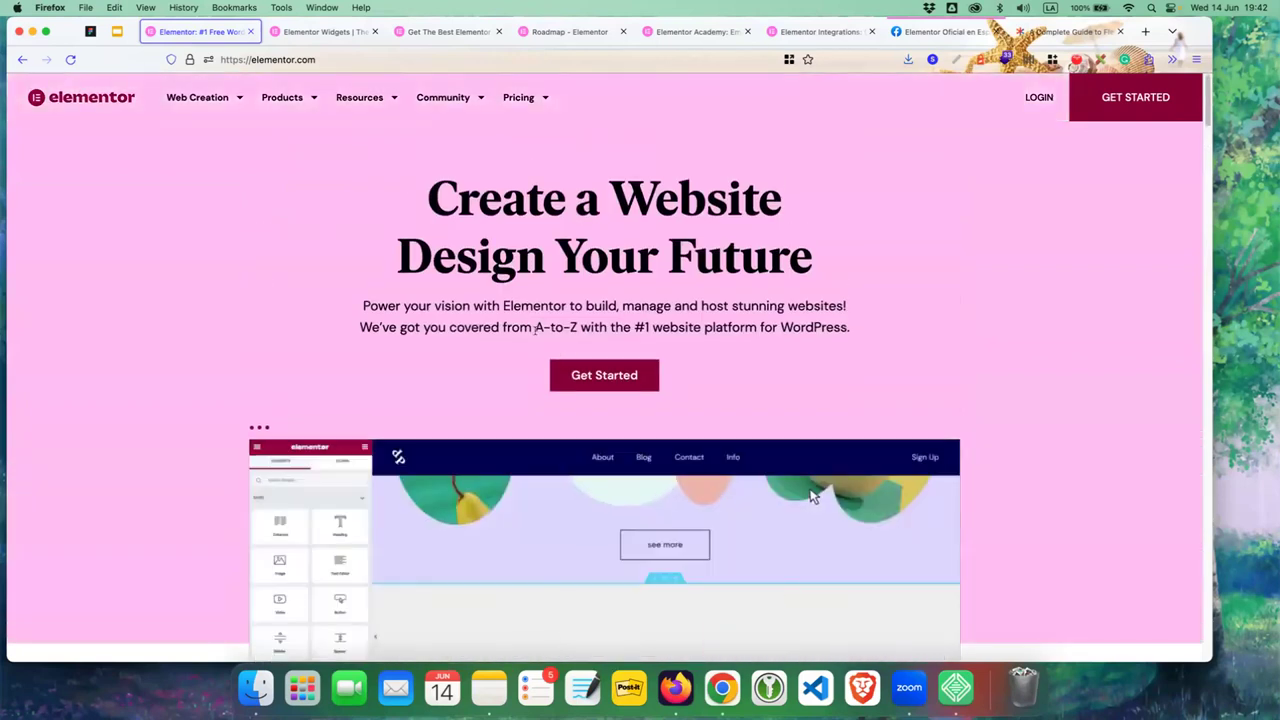
pyautogui.moveTo(535, 328); pyautogui.dragTo(577, 327)
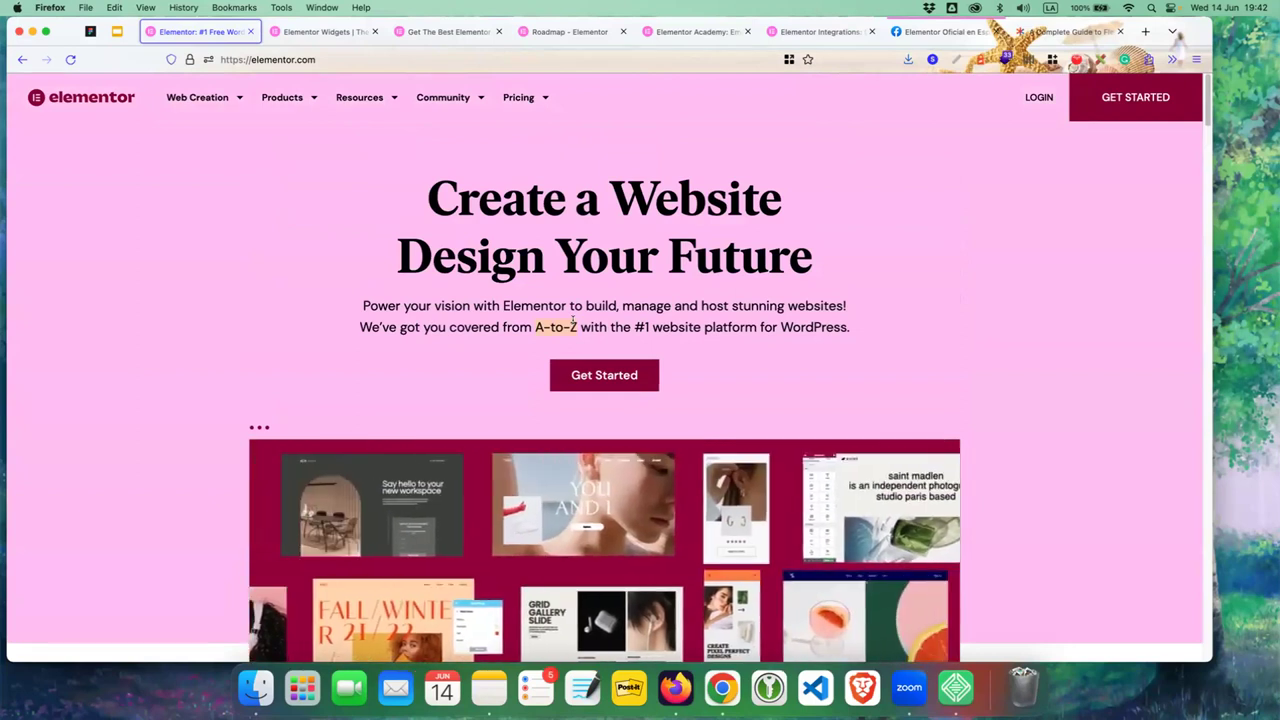
pyautogui.click(573, 320)
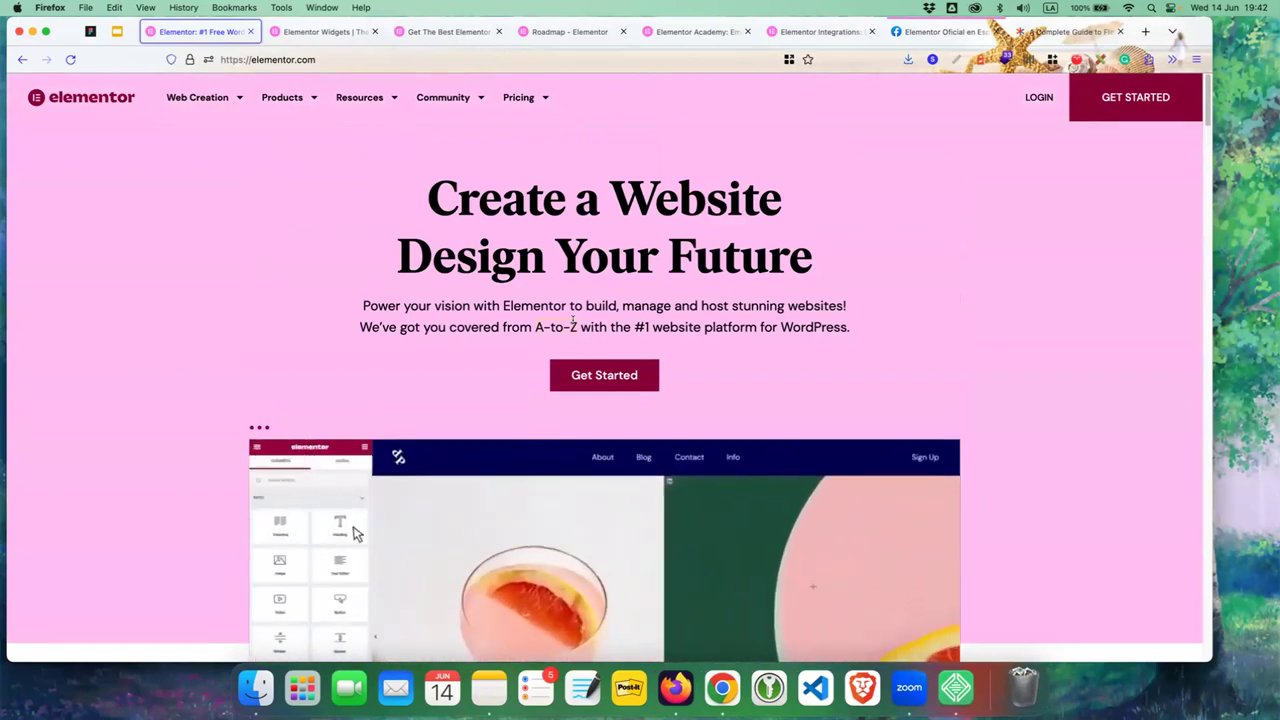
# - Open the Elementor Widgets page and highlight the Basic Widgets heading
pyautogui.click(306, 36)
pyautogui.scroll(-2, 381, 371)
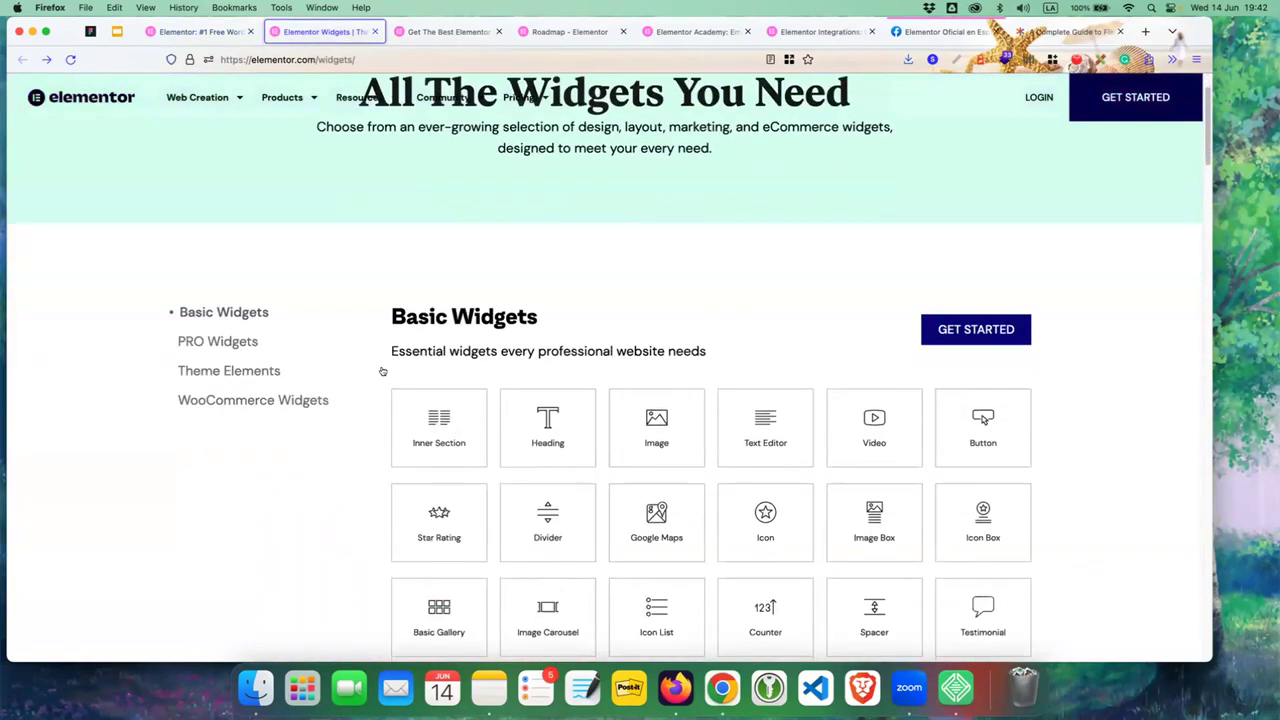
pyautogui.scroll(-2, 381, 371)
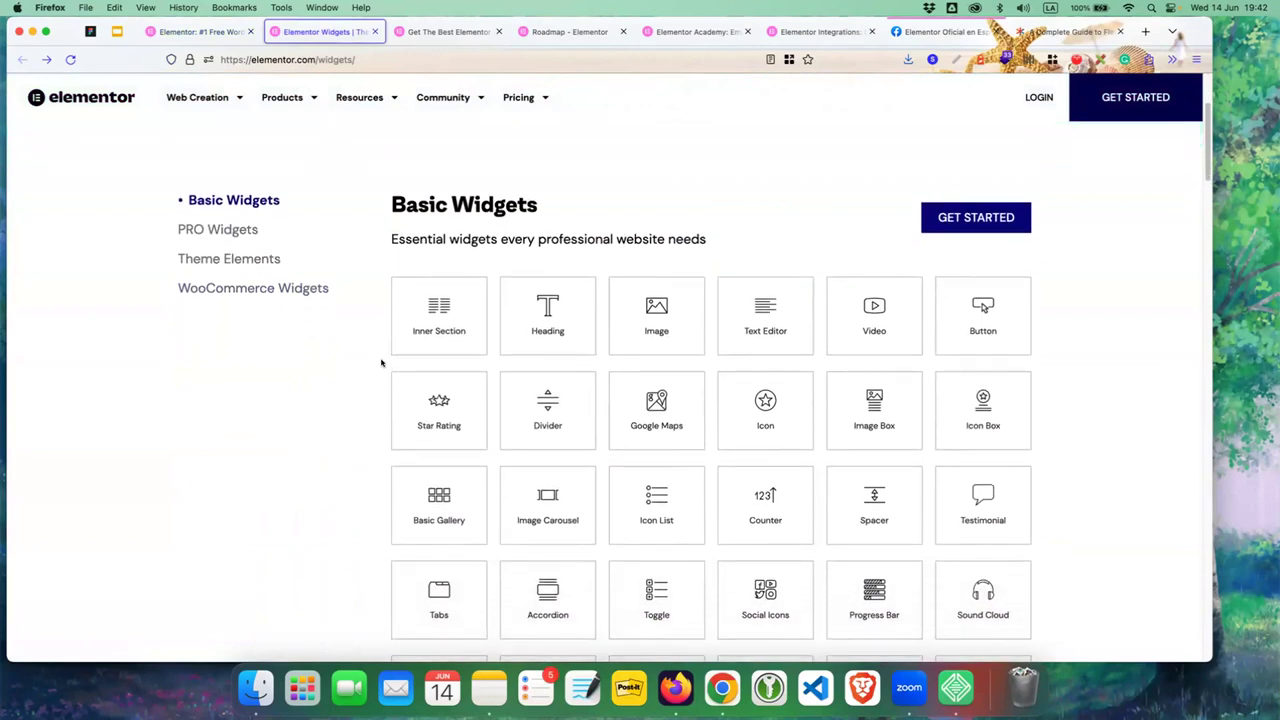
pyautogui.scroll(-3, 401, 209)
pyautogui.scroll(-6, 403, 212)
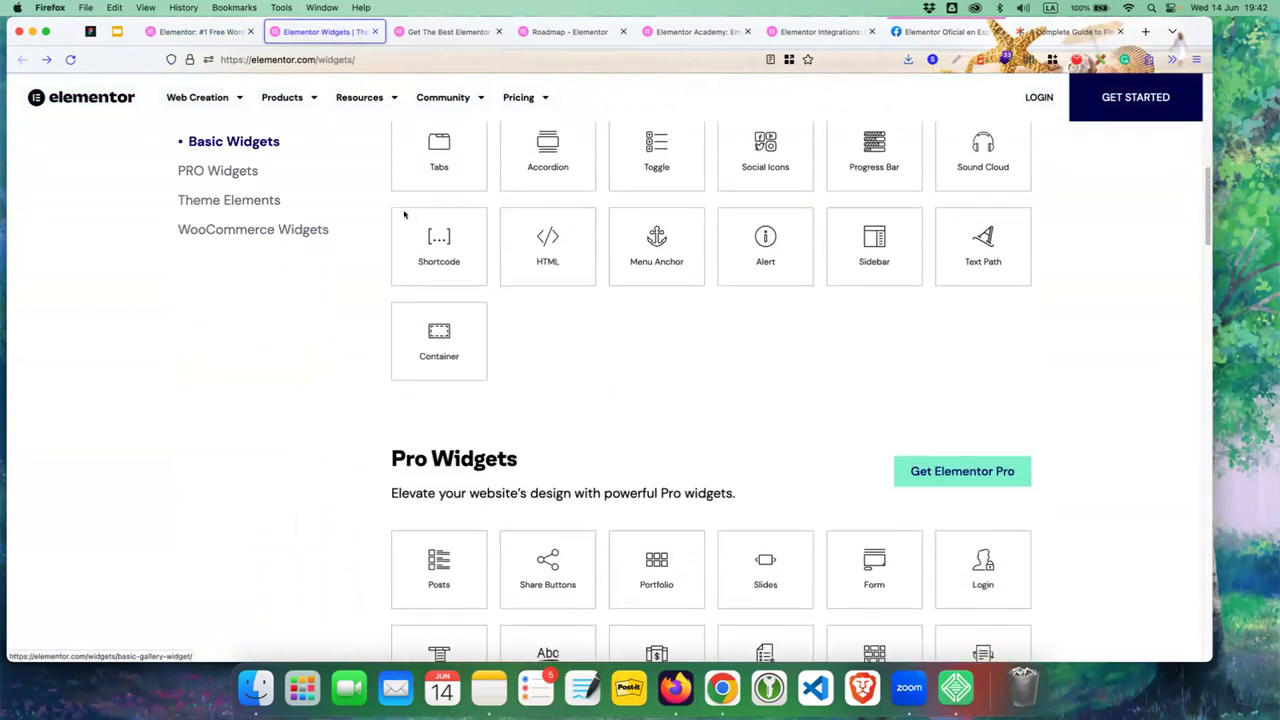
pyautogui.scroll(8, 404, 214)
pyautogui.scroll(-5, 420, 213)
pyautogui.scroll(5, 431, 170)
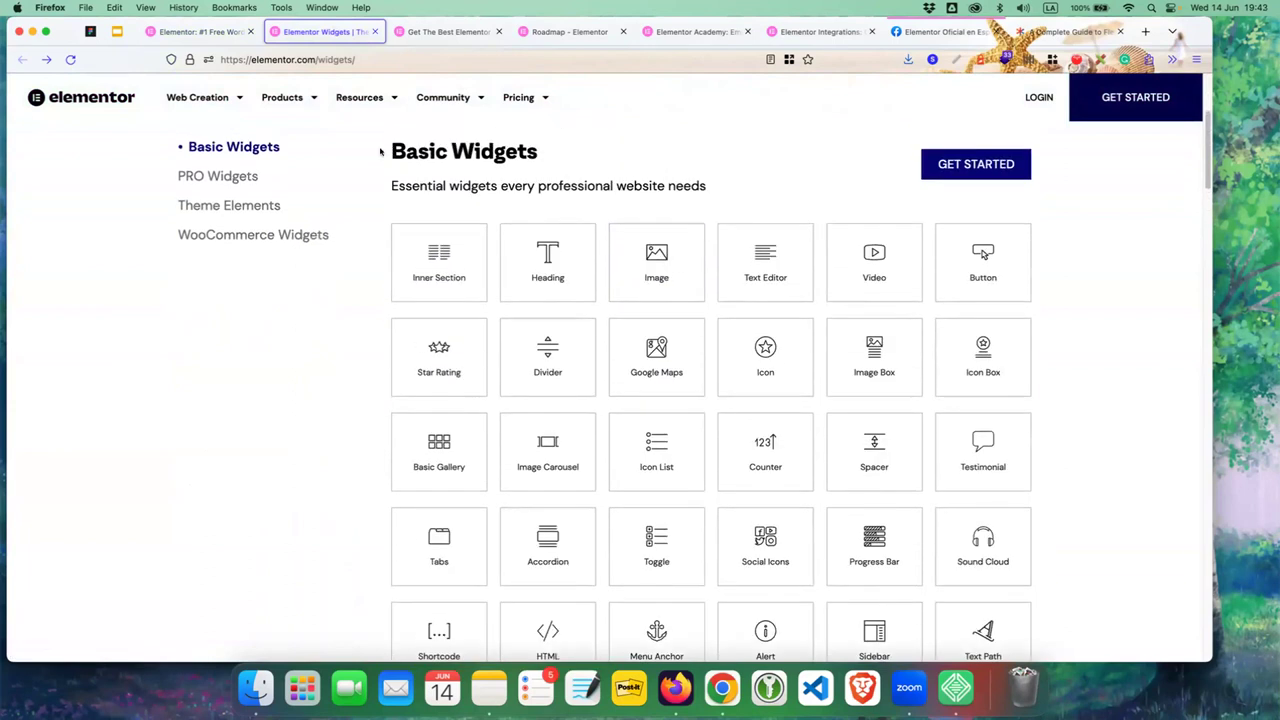
pyautogui.moveTo(382, 150); pyautogui.dragTo(525, 150)
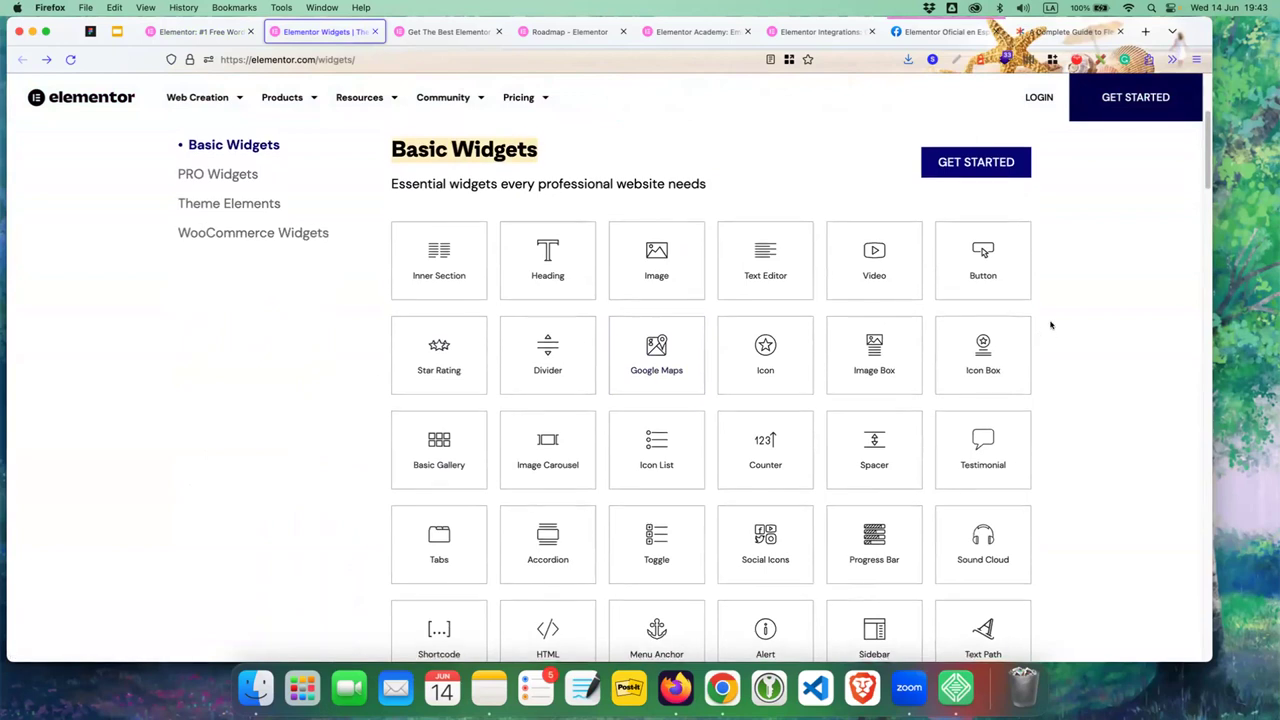
# - Scroll through the Pro and Theme widget lists, highlighting the Theme Elements heading and 'parts'
pyautogui.scroll(-2, 1050, 324)
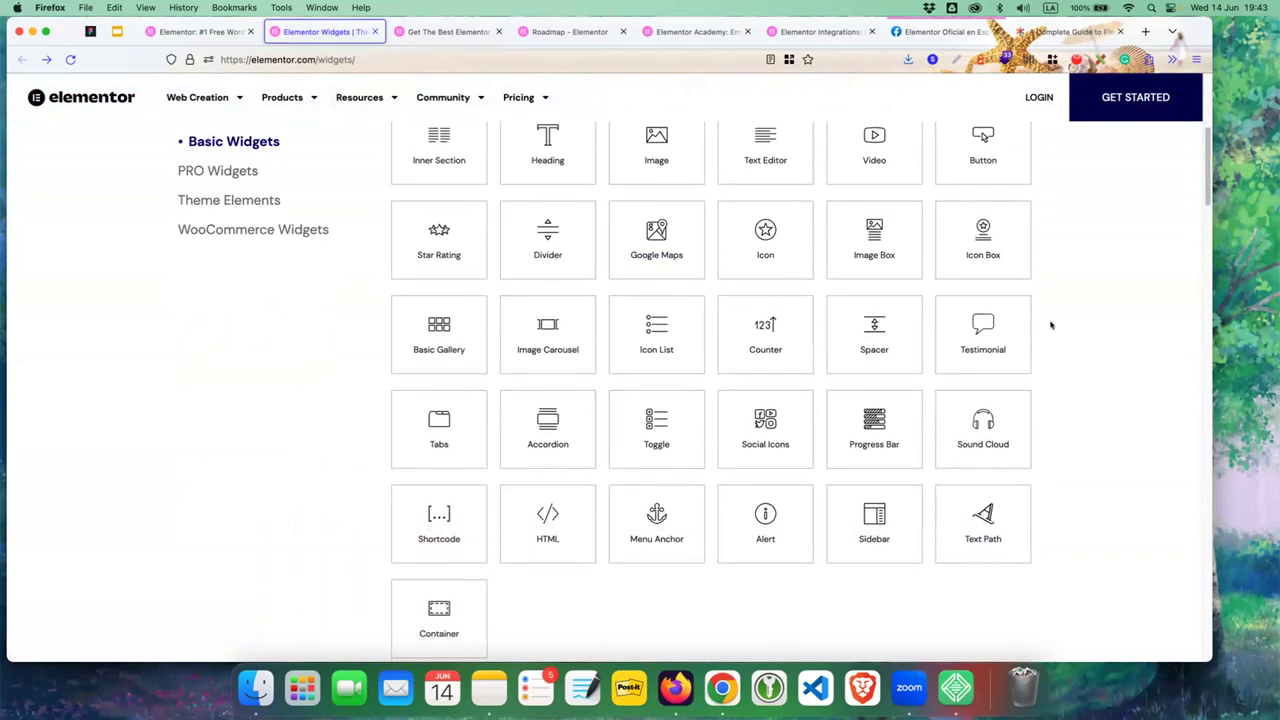
pyautogui.scroll(-5, 1050, 324)
pyautogui.scroll(7, 1050, 324)
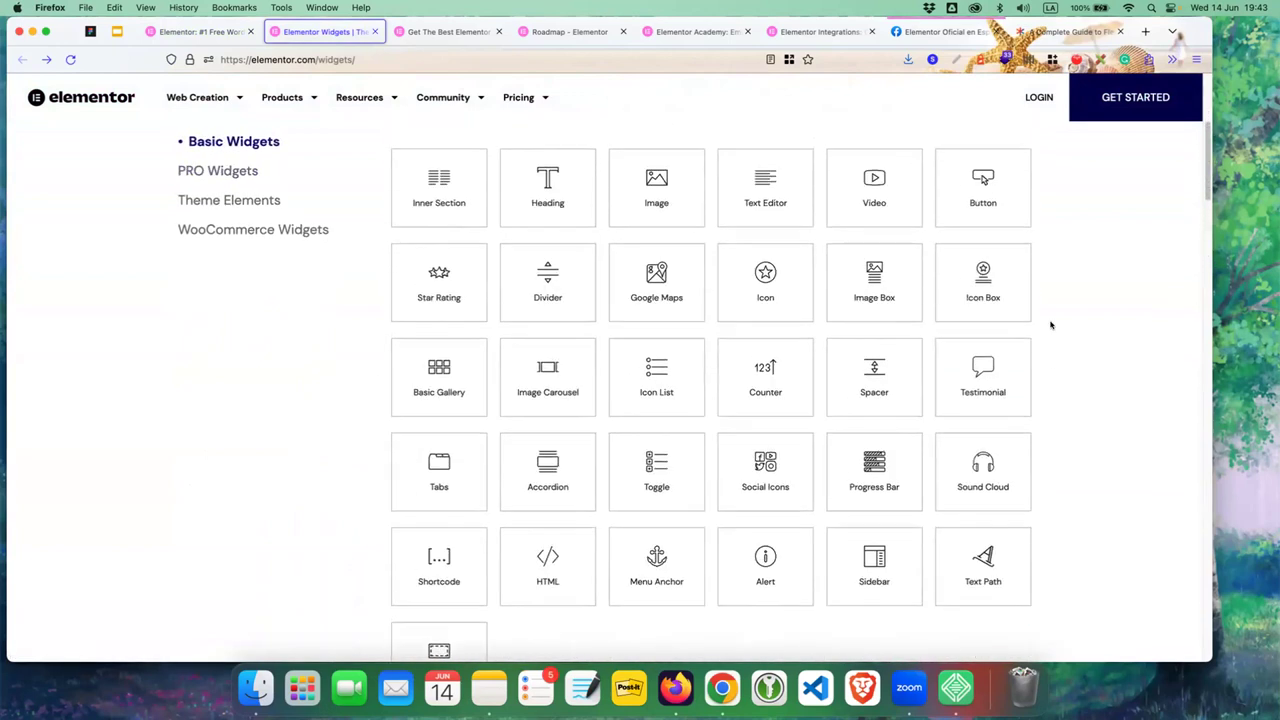
pyautogui.scroll(-1, 1043, 325)
pyautogui.scroll(-2, 1036, 325)
pyautogui.scroll(-6, 1036, 325)
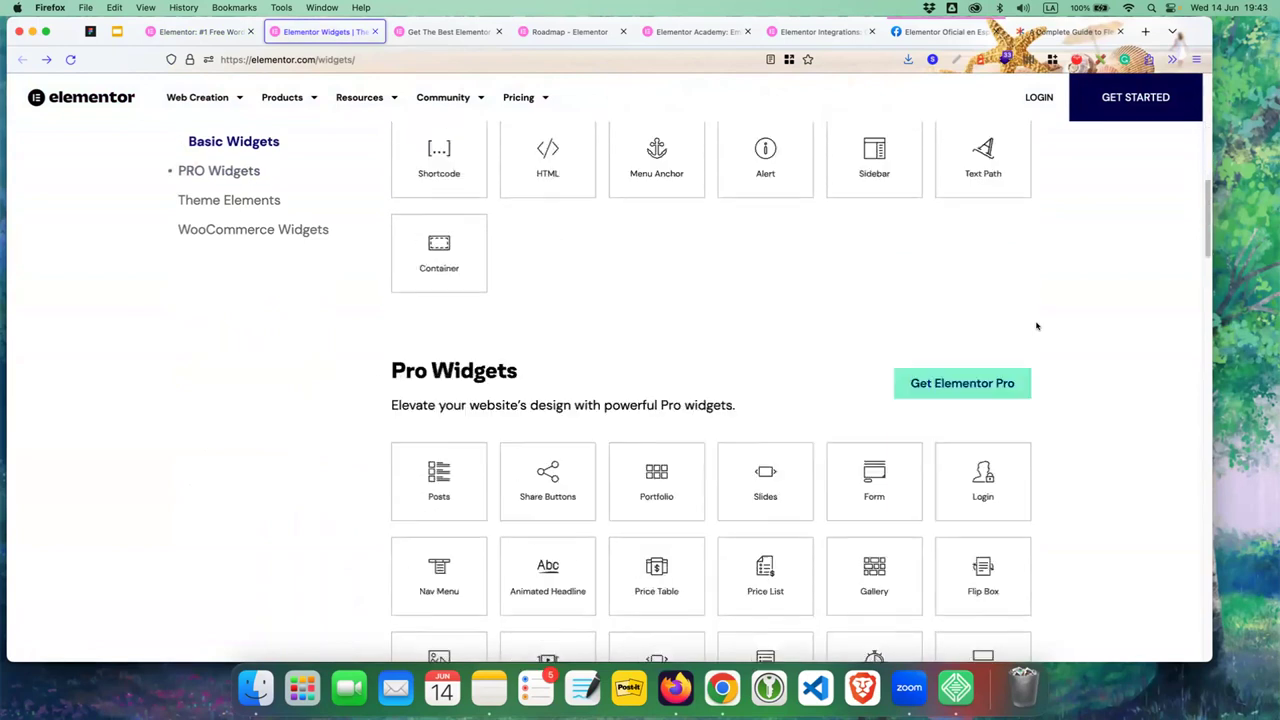
pyautogui.scroll(-7, 1036, 325)
pyautogui.scroll(3, 1036, 325)
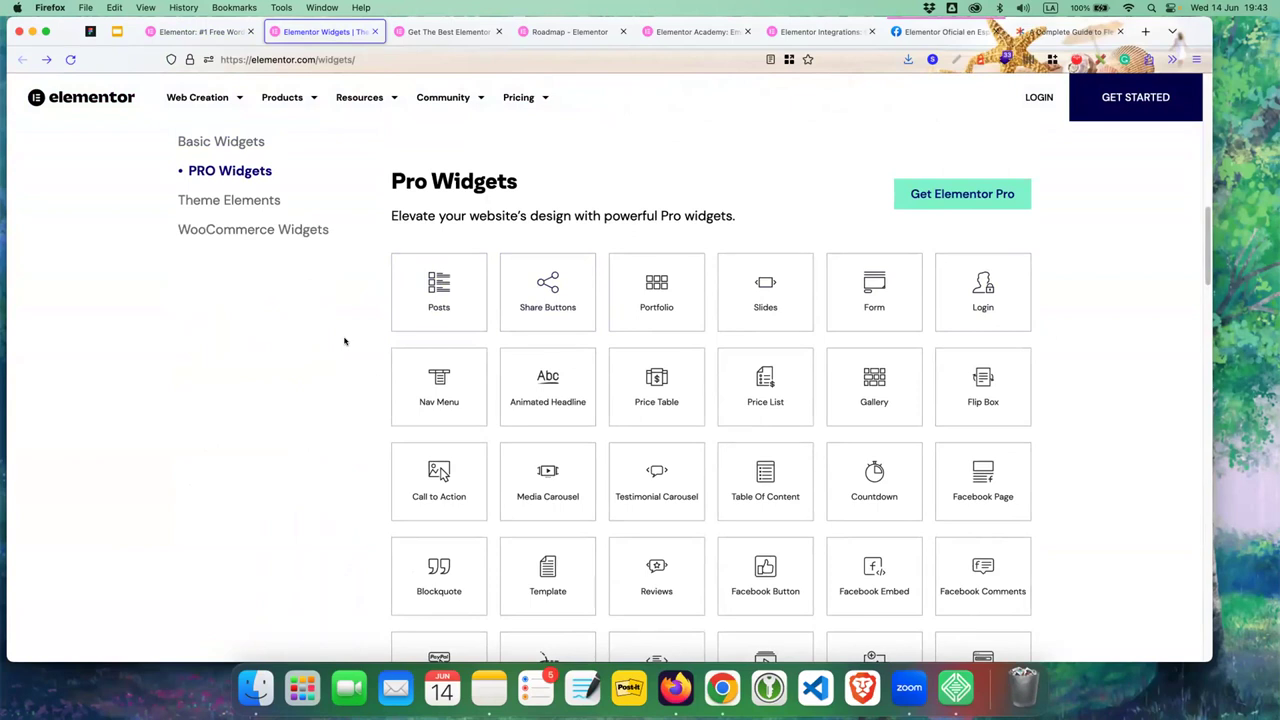
pyautogui.scroll(1, 520, 391)
pyautogui.scroll(-2, 600, 380)
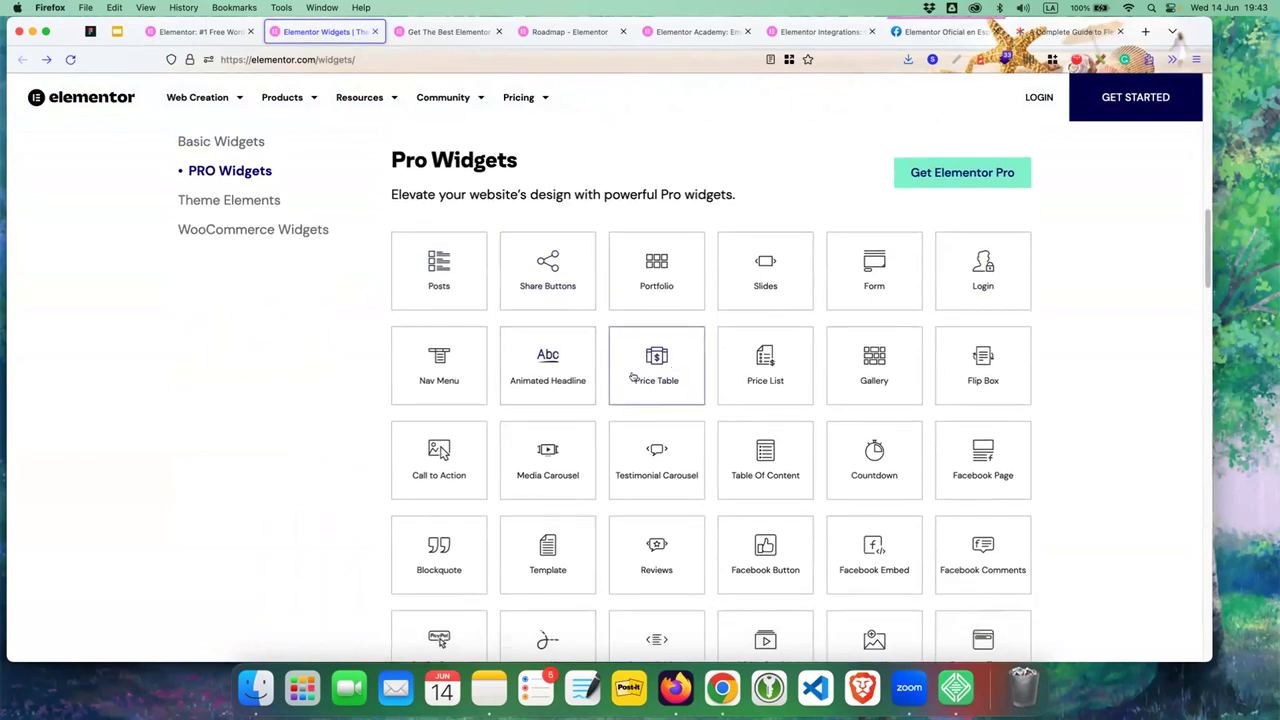
pyautogui.scroll(-1, 367, 402)
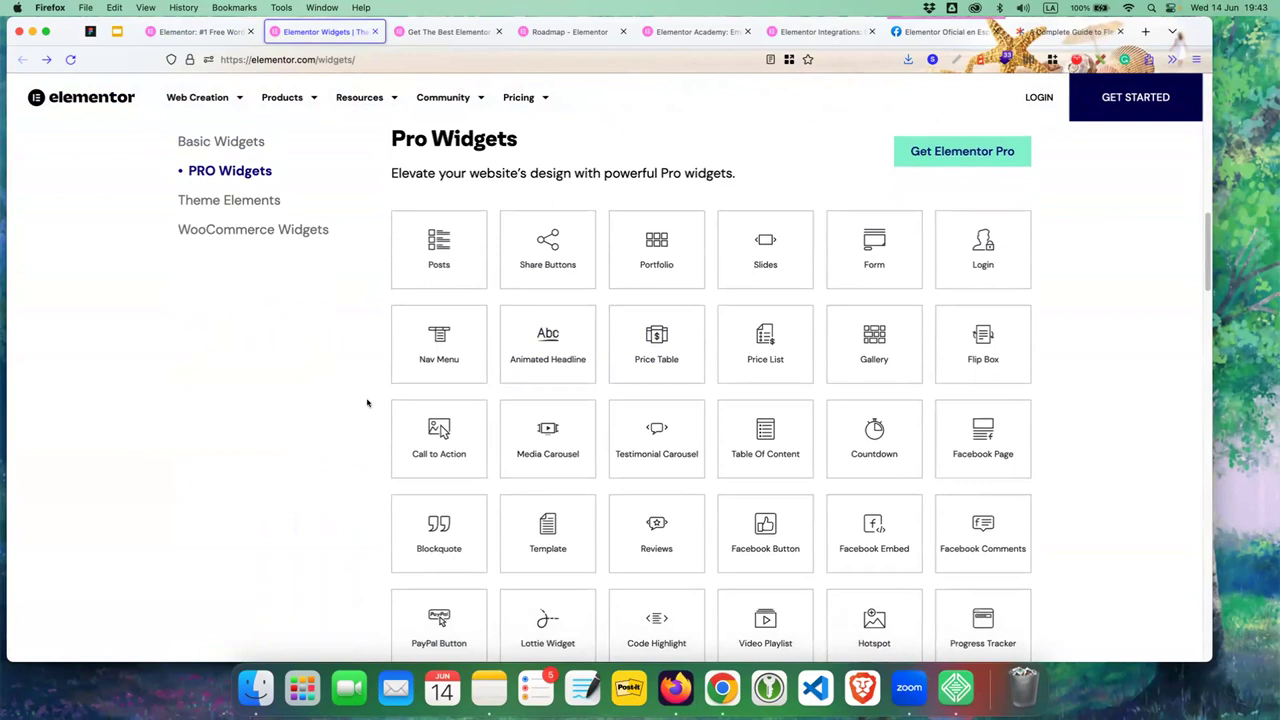
pyautogui.scroll(-3, 686, 391)
pyautogui.scroll(-1, 690, 388)
pyautogui.scroll(-5, 700, 384)
pyautogui.scroll(-2, 700, 384)
pyautogui.scroll(5, 700, 383)
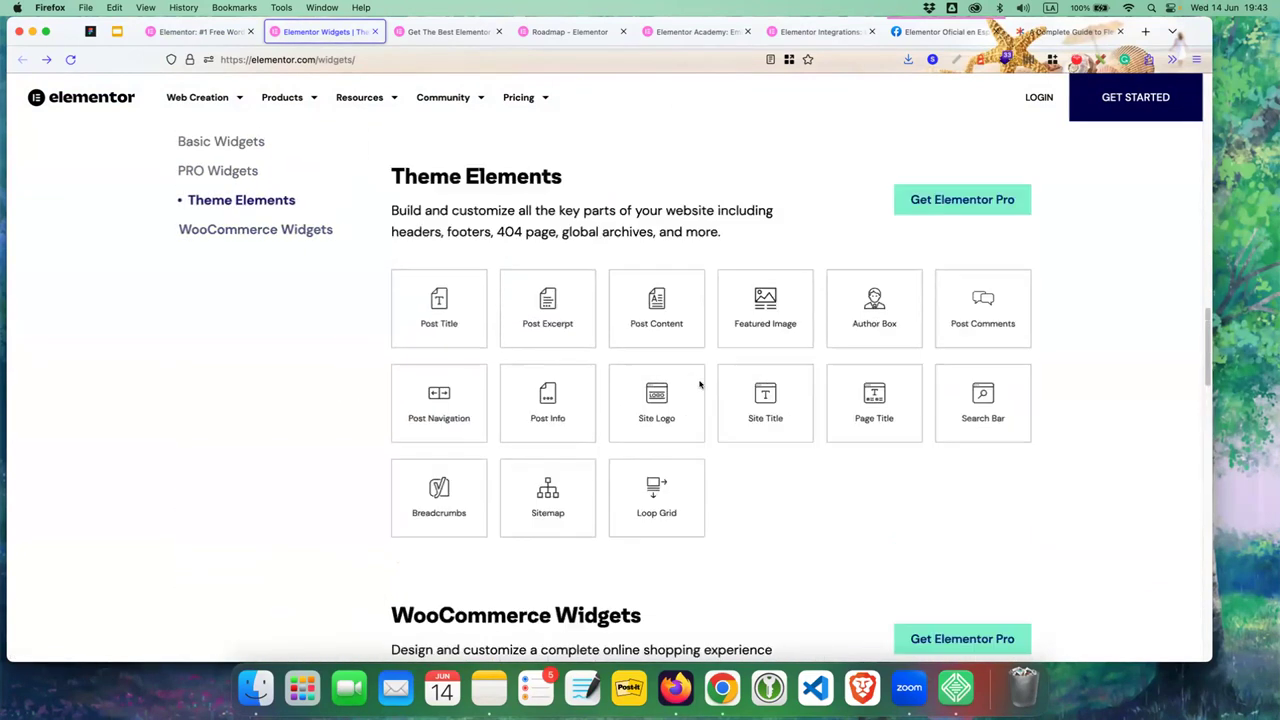
pyautogui.scroll(3, 697, 385)
pyautogui.scroll(-3, 600, 370)
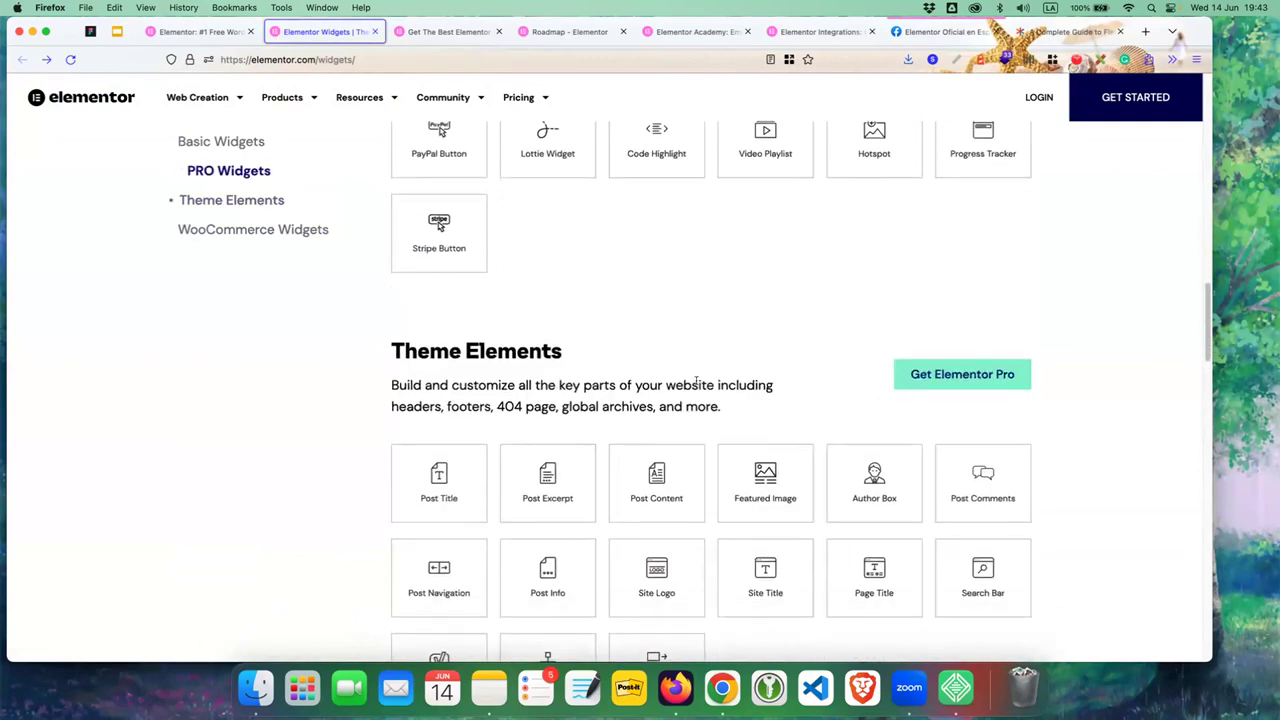
pyautogui.scroll(-2, 436, 342)
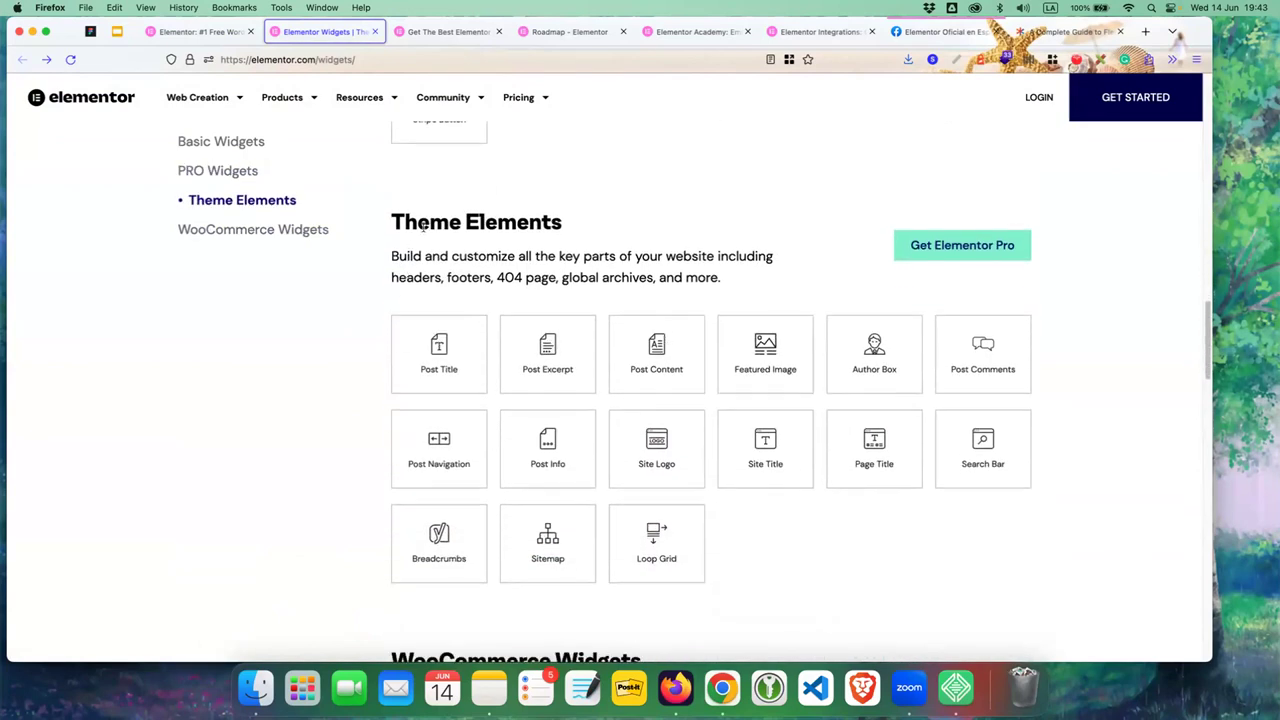
pyautogui.tripleClick(483, 216)
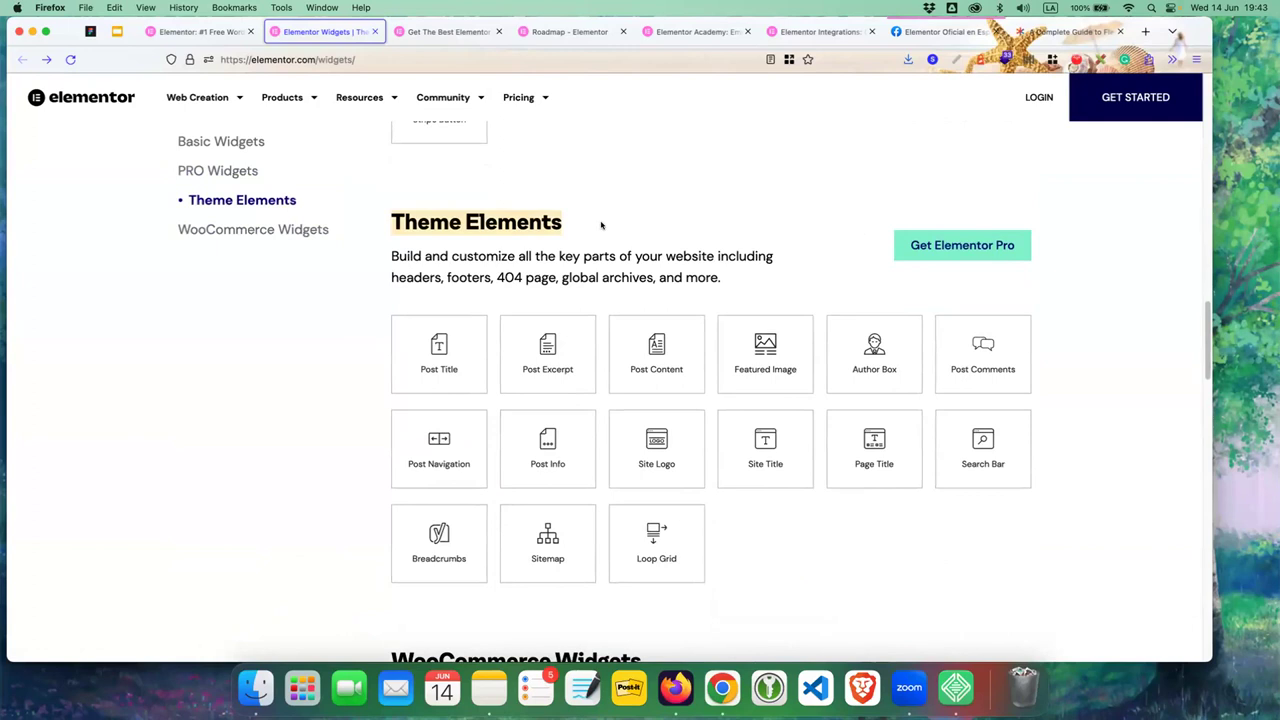
pyautogui.doubleClick(596, 257)
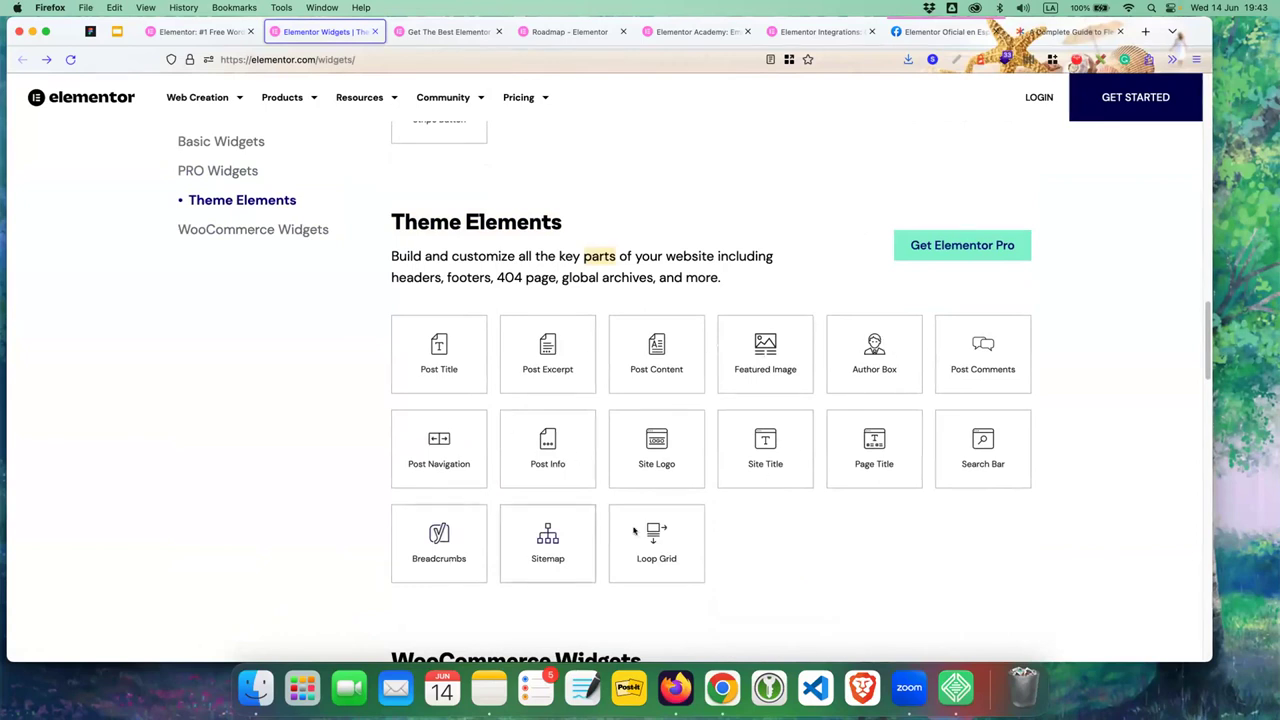
# - Browse the remaining WooCommerce widgets, then switch to the 3rd Party Elementor Add-Ons tab
pyautogui.scroll(-2, 465, 506)
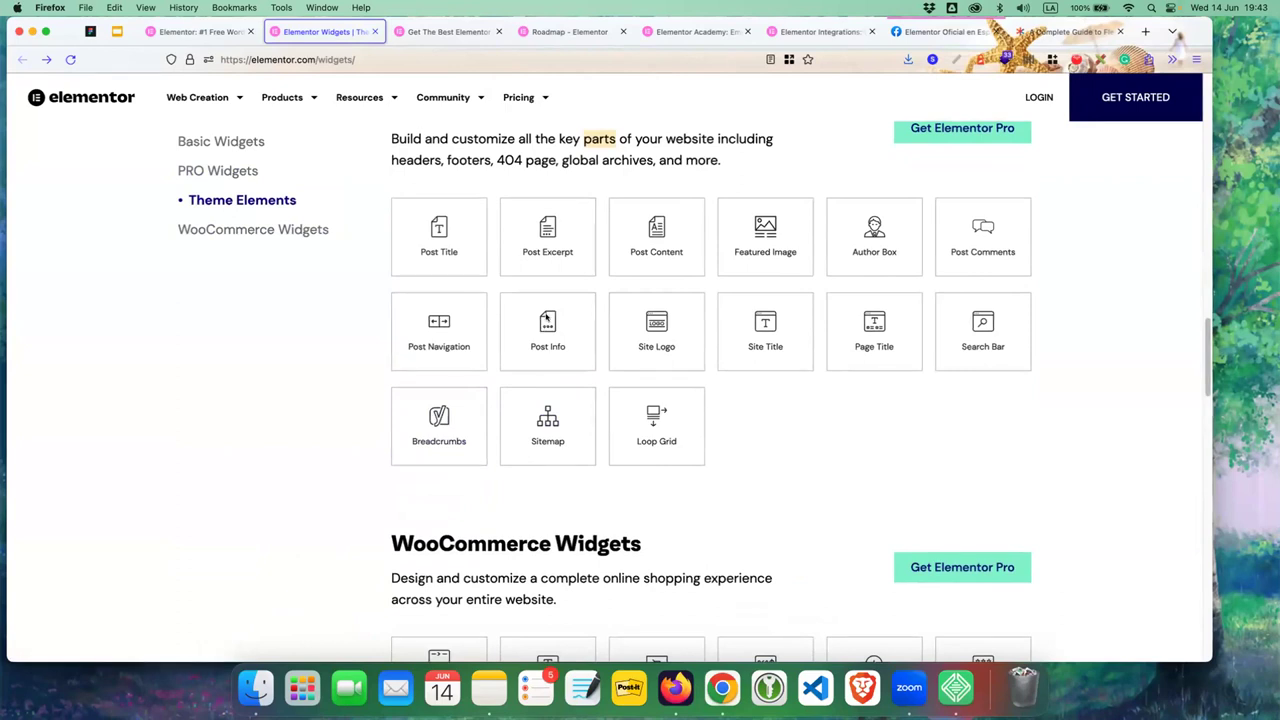
pyautogui.scroll(-4, 547, 318)
pyautogui.scroll(-2, 547, 320)
pyautogui.scroll(-3, 547, 318)
pyautogui.scroll(2, 548, 316)
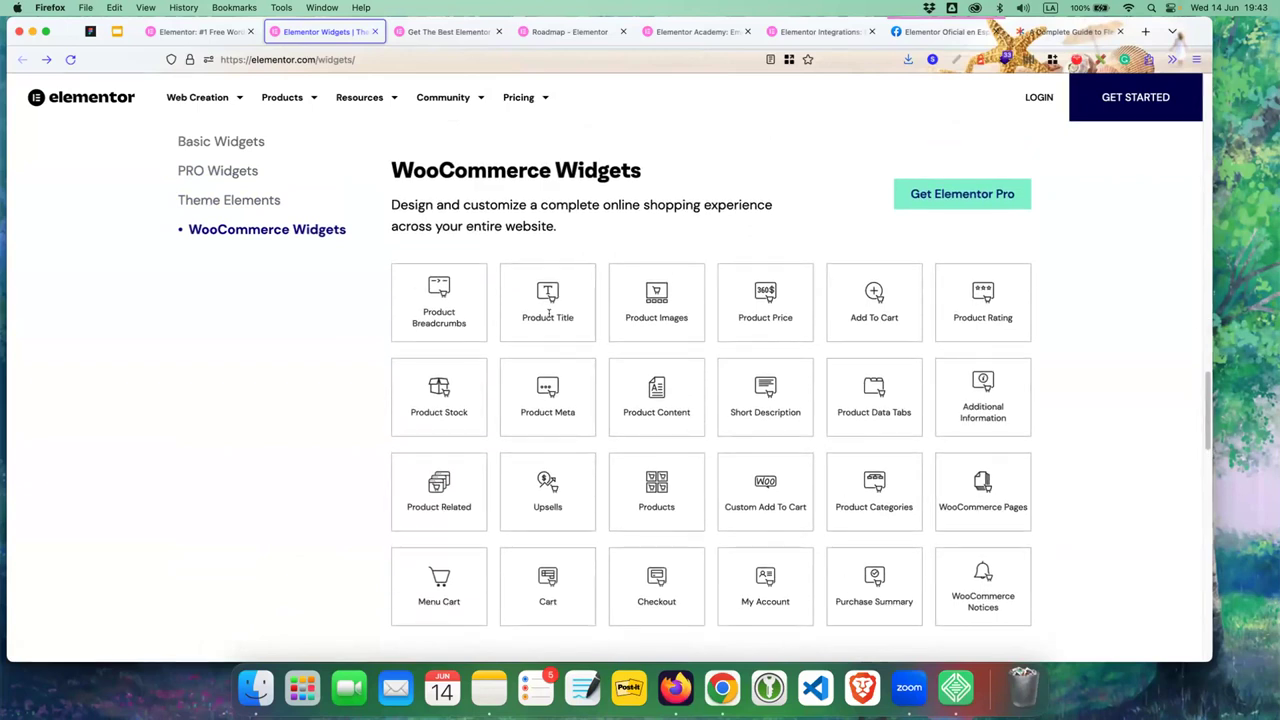
pyautogui.scroll(-1, 520, 309)
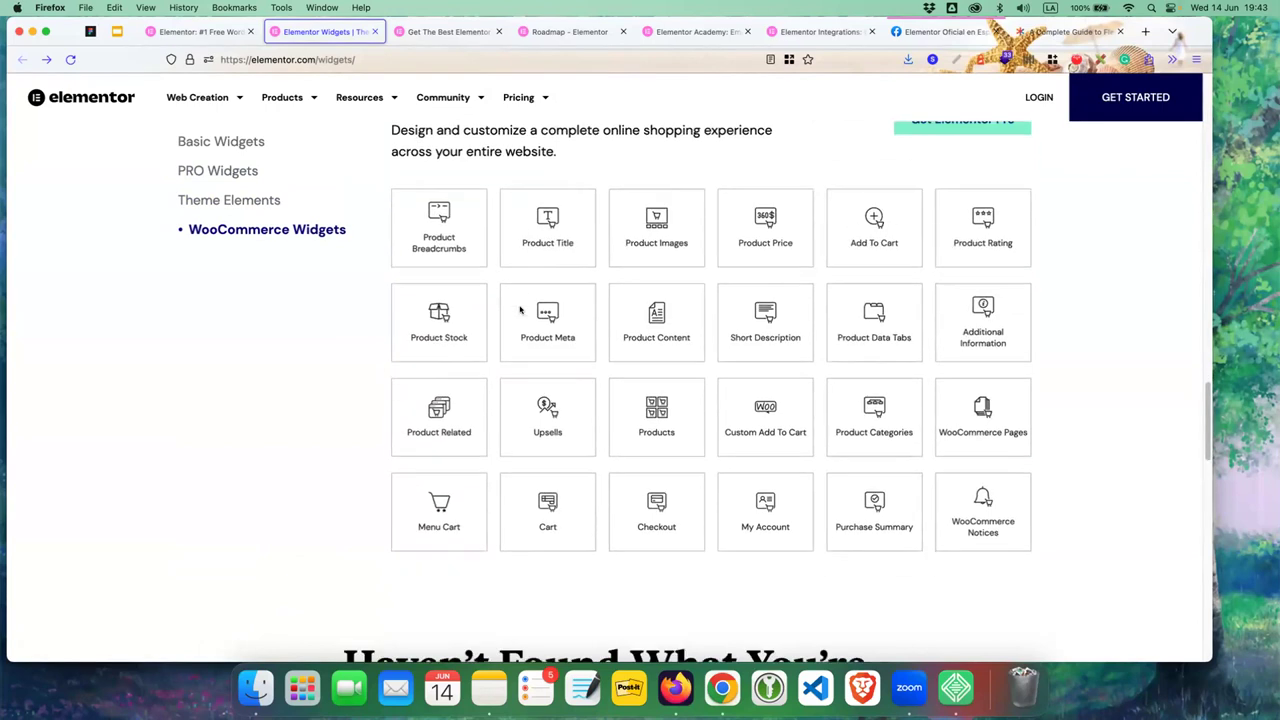
pyautogui.scroll(-2, 520, 309)
pyautogui.scroll(-2, 520, 309)
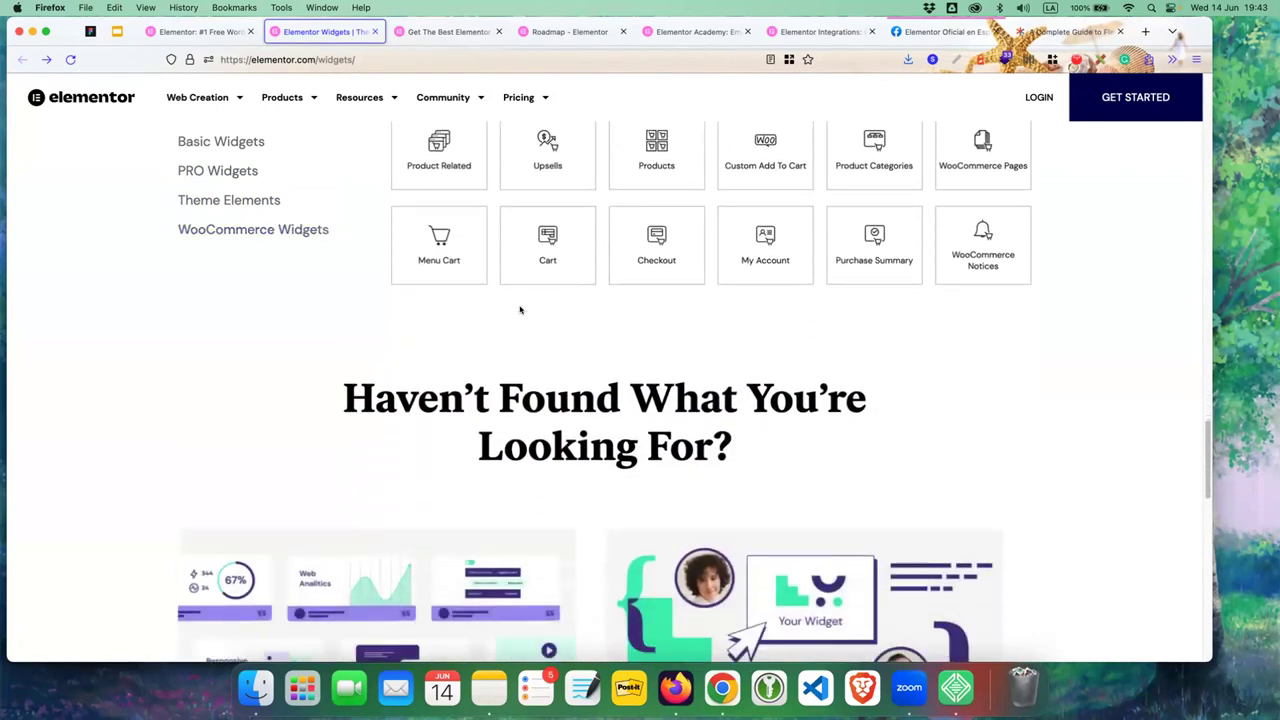
pyautogui.scroll(15, 520, 309)
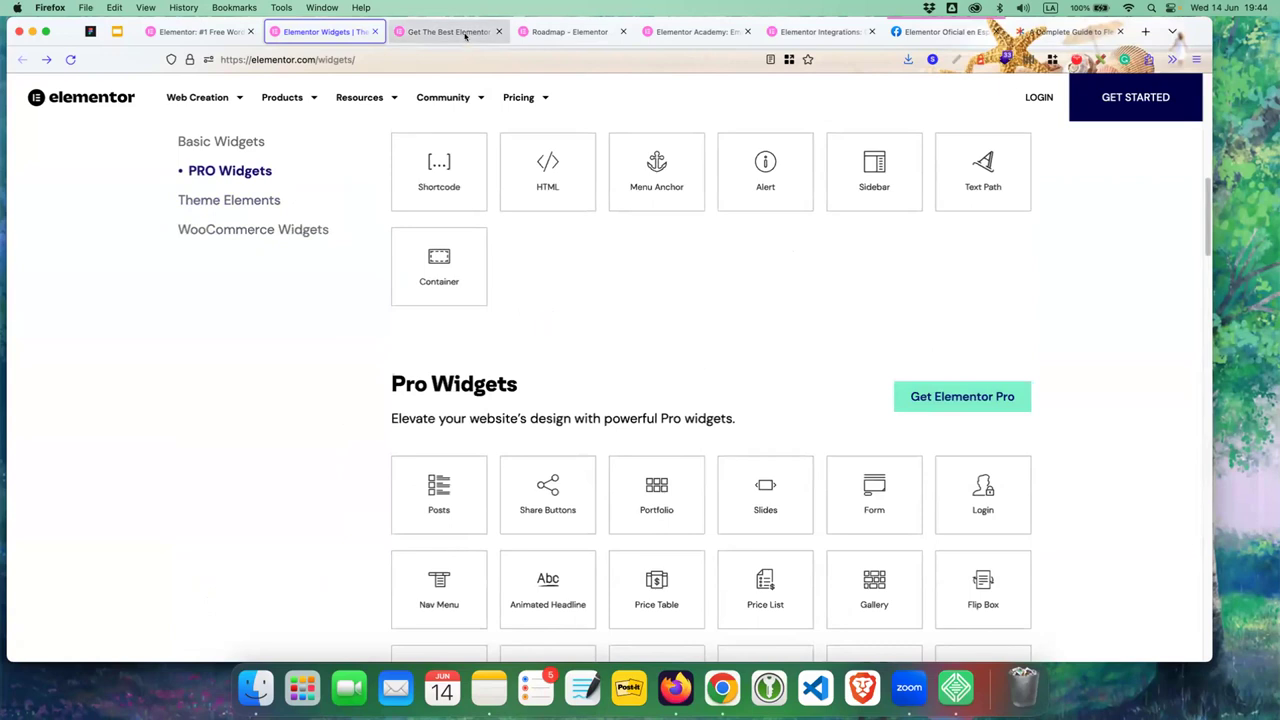
pyautogui.scroll(10, 591, 193)
pyautogui.scroll(-3, 591, 193)
pyautogui.scroll(-3, 591, 193)
pyautogui.scroll(3, 591, 193)
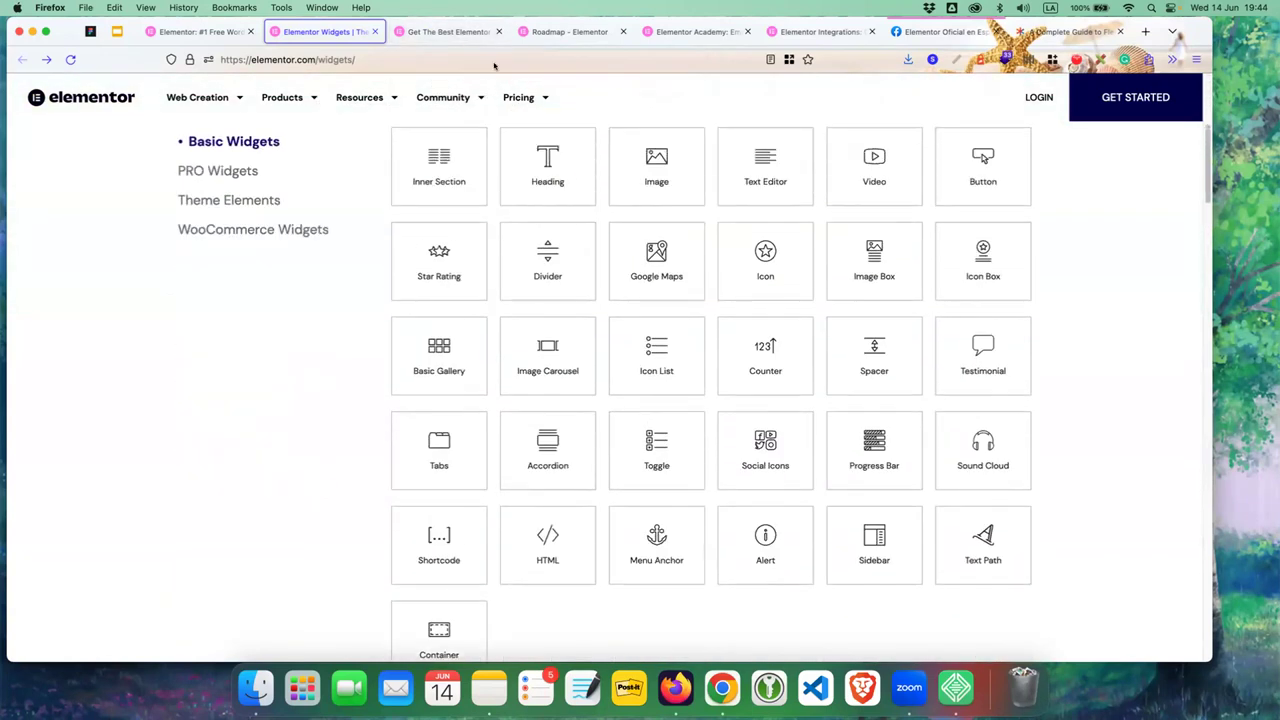
pyautogui.click(442, 33)
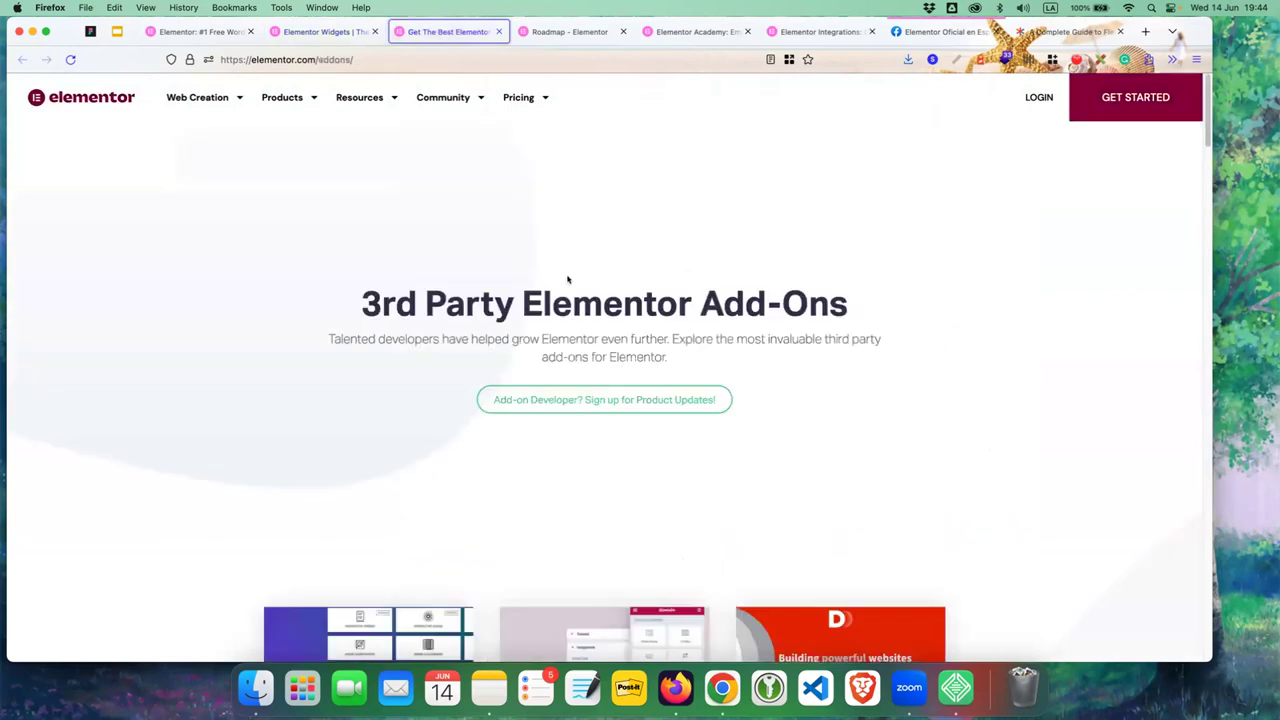
# - Scroll through the add-ons list: Essential Addons, Ultimate Addons, Dynamic.ooo, Crocoblock and Stratum
pyautogui.scroll(-3, 567, 280)
pyautogui.scroll(-2, 567, 280)
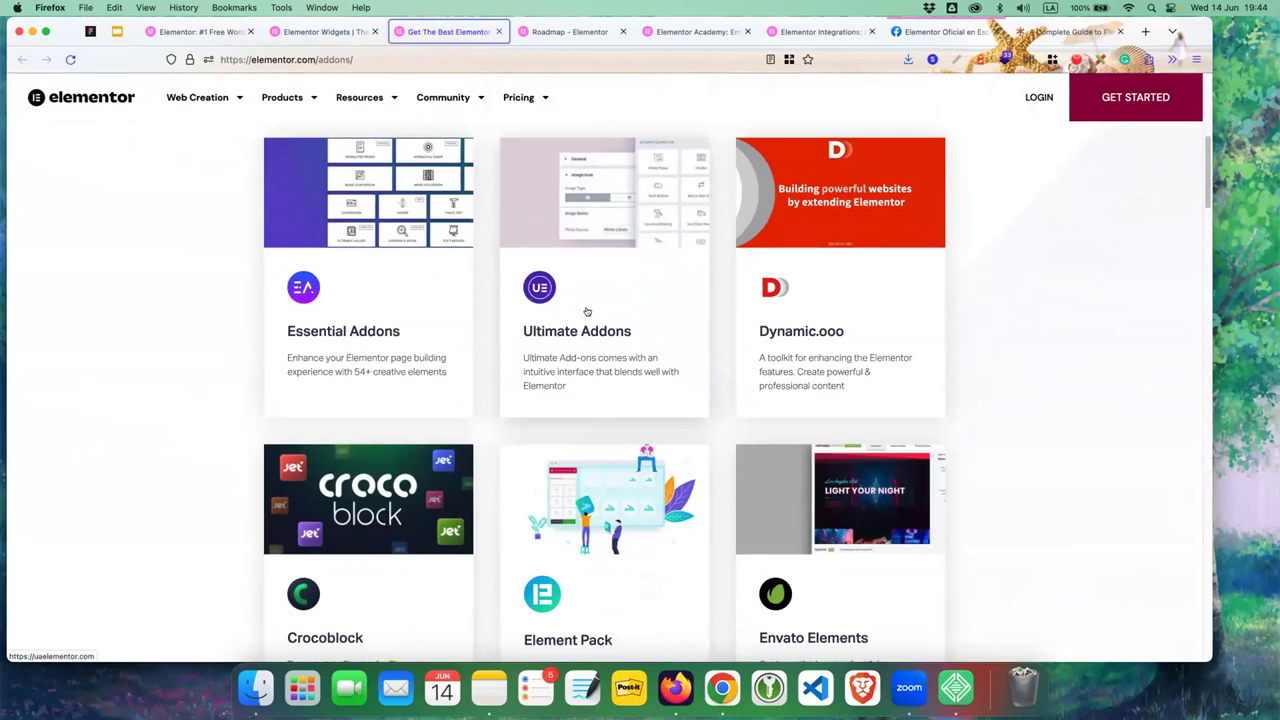
pyautogui.scroll(-3, 590, 318)
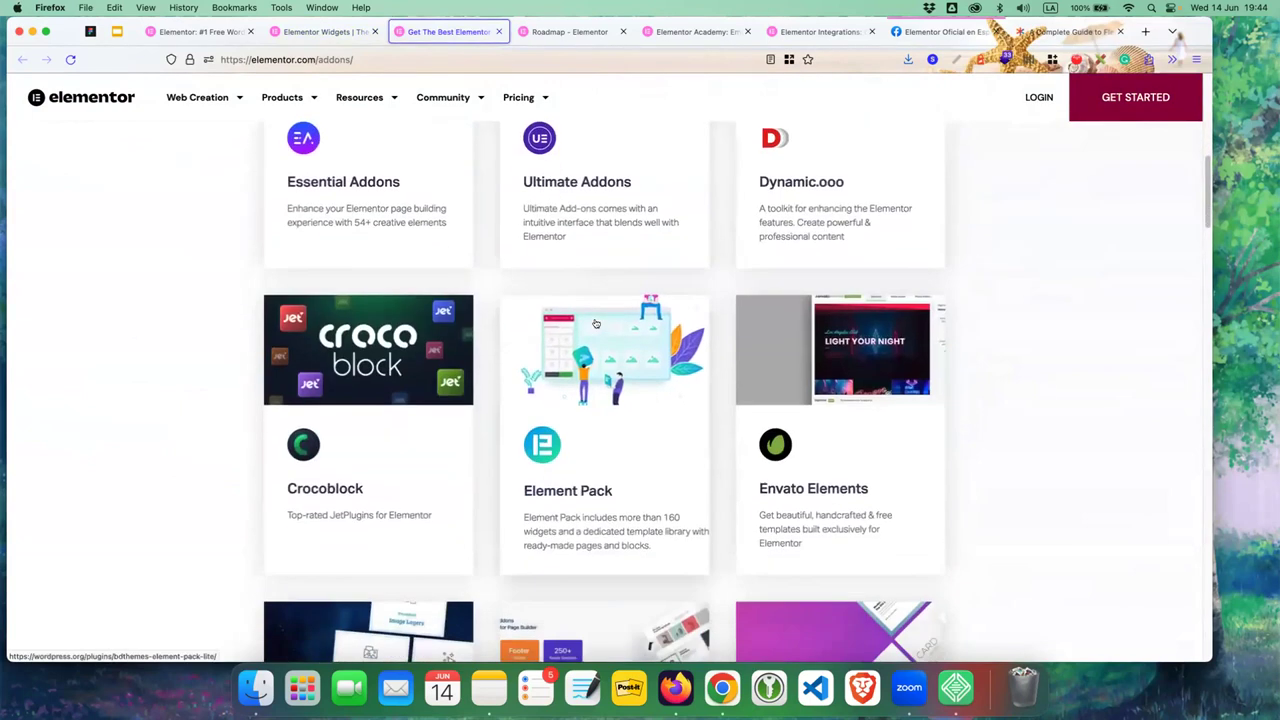
pyautogui.scroll(-5, 593, 322)
pyautogui.scroll(-4, 594, 324)
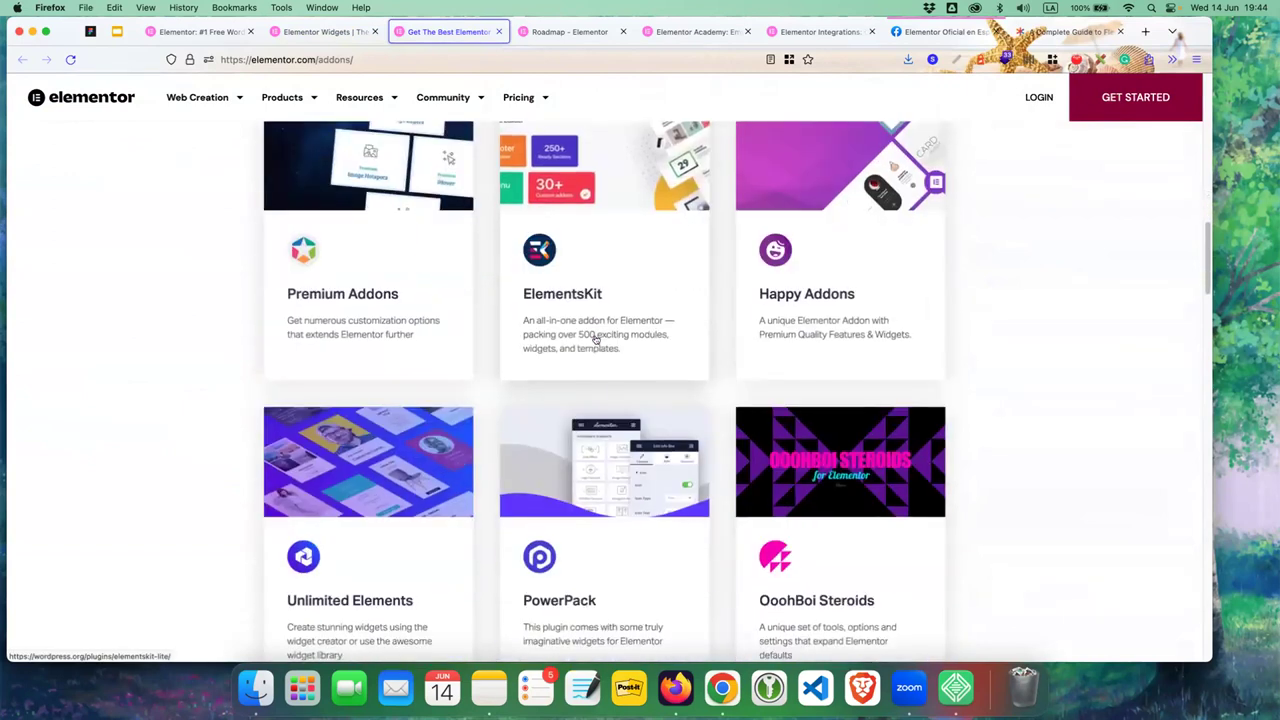
pyautogui.scroll(-2, 738, 307)
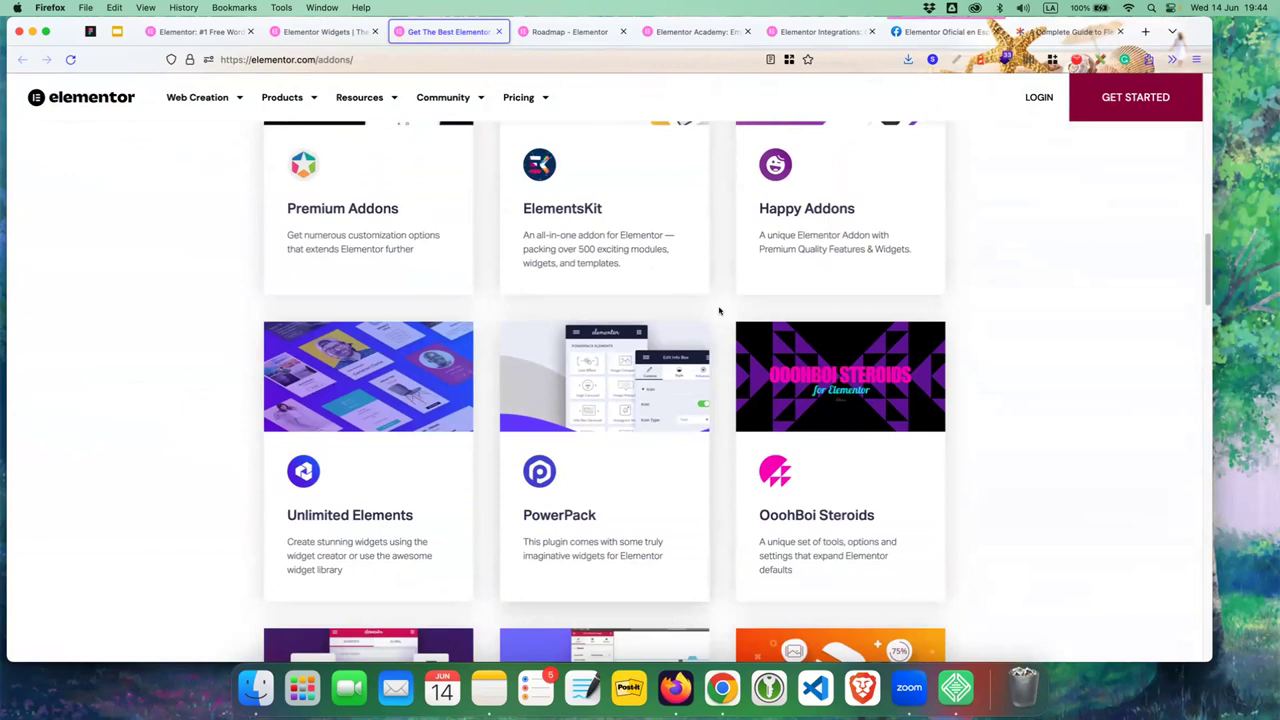
pyautogui.scroll(-5, 714, 322)
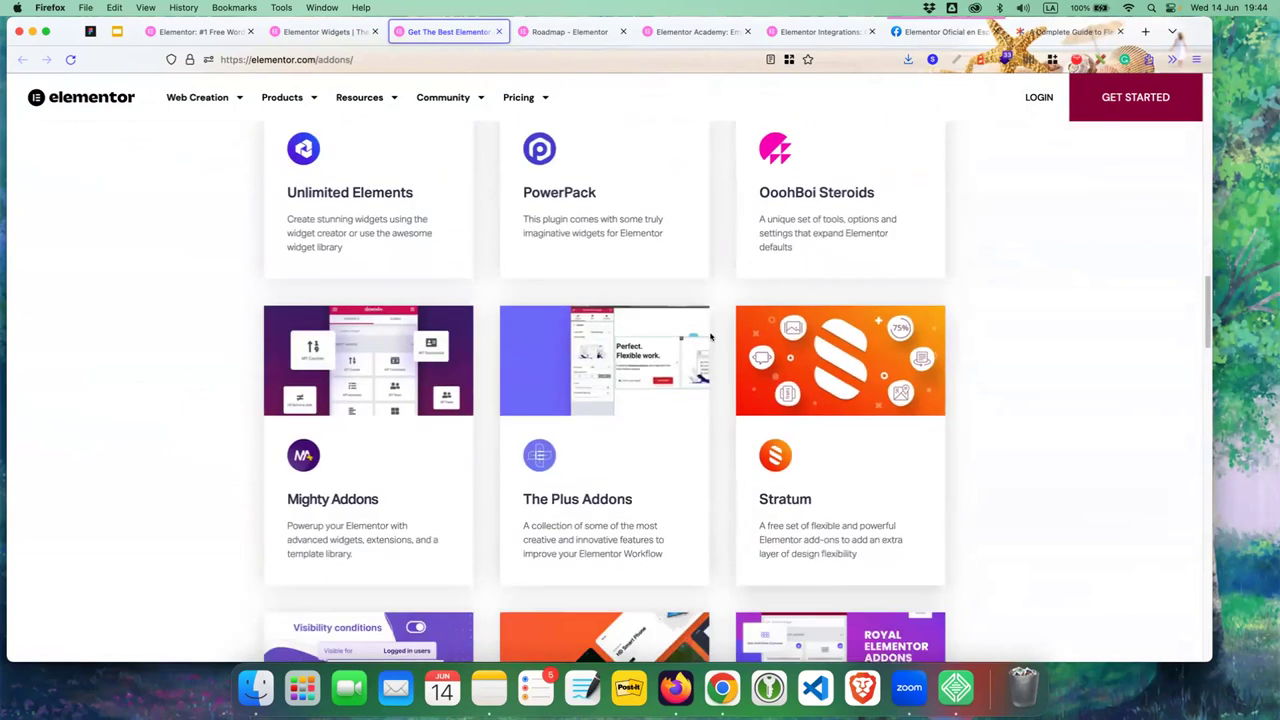
pyautogui.scroll(-2, 718, 328)
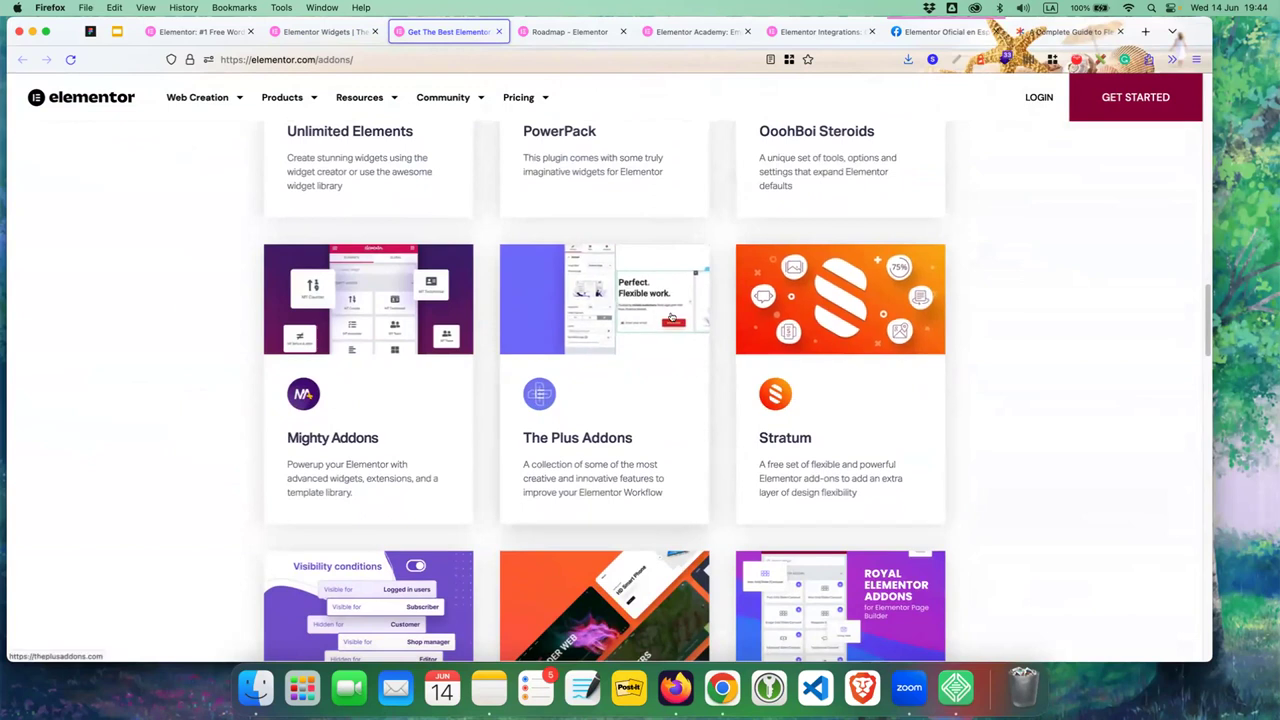
pyautogui.scroll(-3, 671, 318)
pyautogui.scroll(-20, 672, 315)
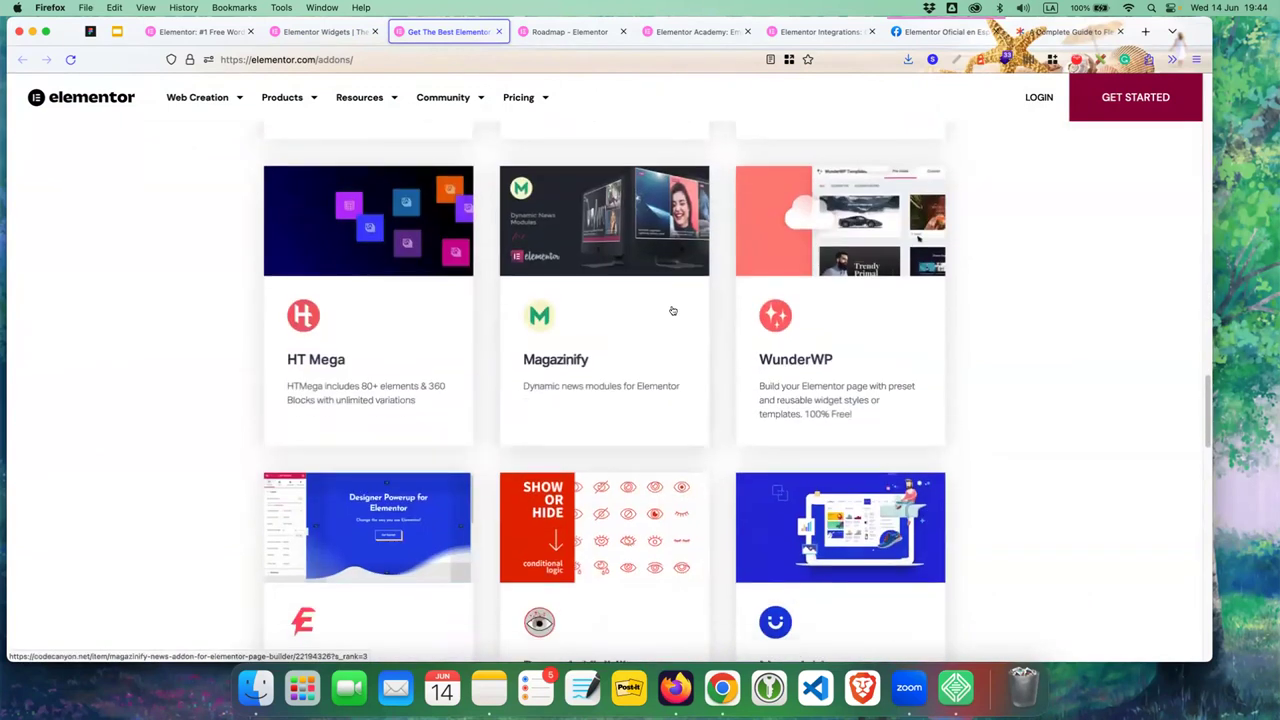
pyautogui.scroll(20, 673, 311)
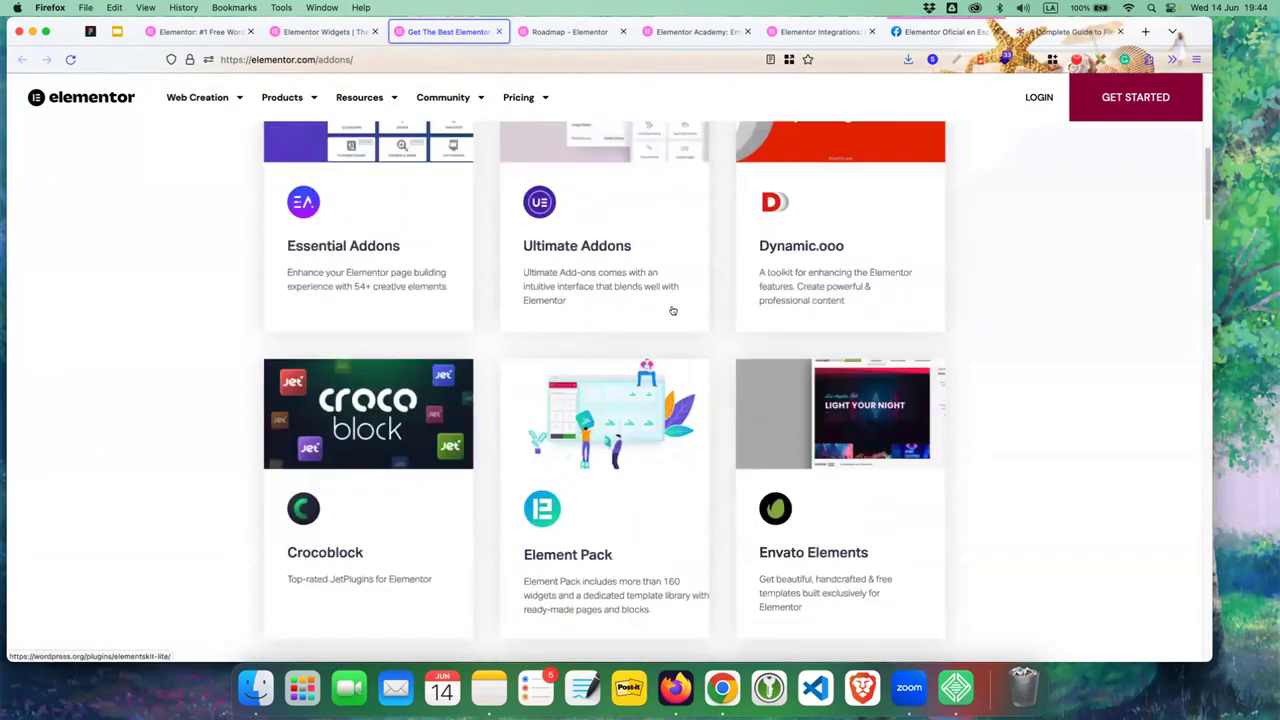
pyautogui.scroll(-5, 675, 307)
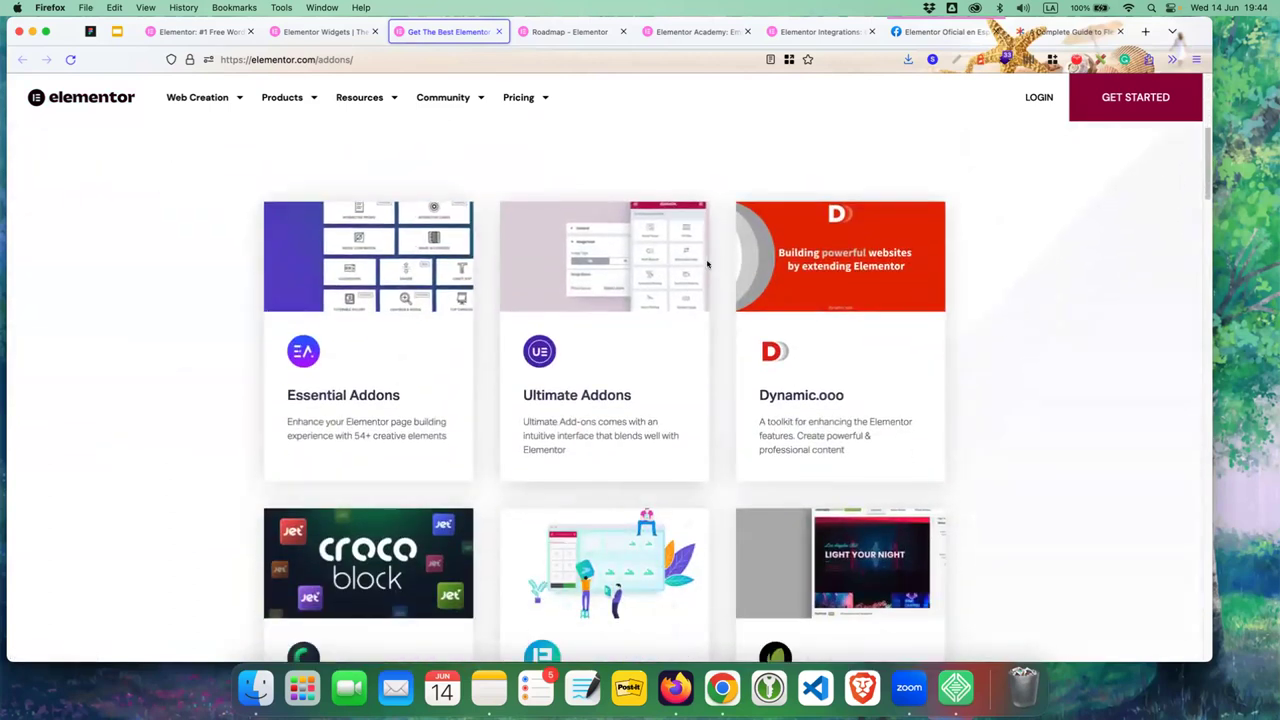
pyautogui.scroll(5, 728, 160)
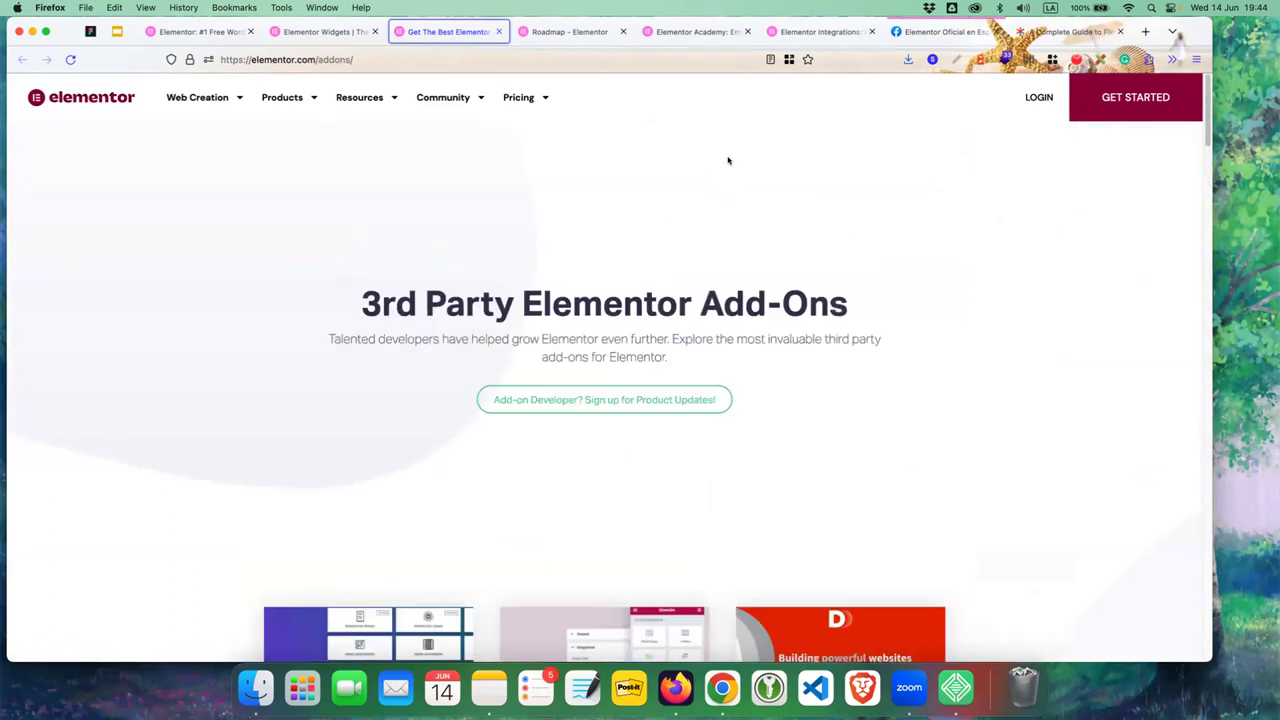
pyautogui.scroll(-3, 705, 176)
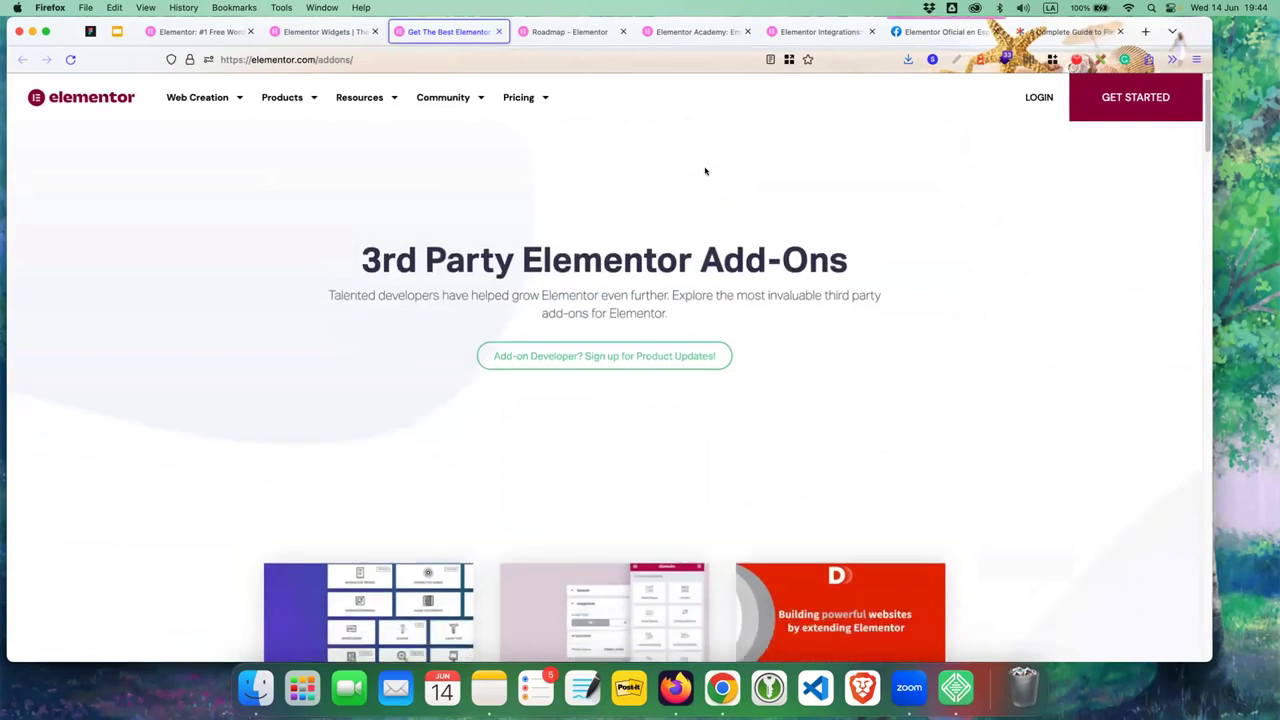
# - Close the add-ons tab to reveal Elementor's product roadmap and scroll through it
pyautogui.click(495, 31)
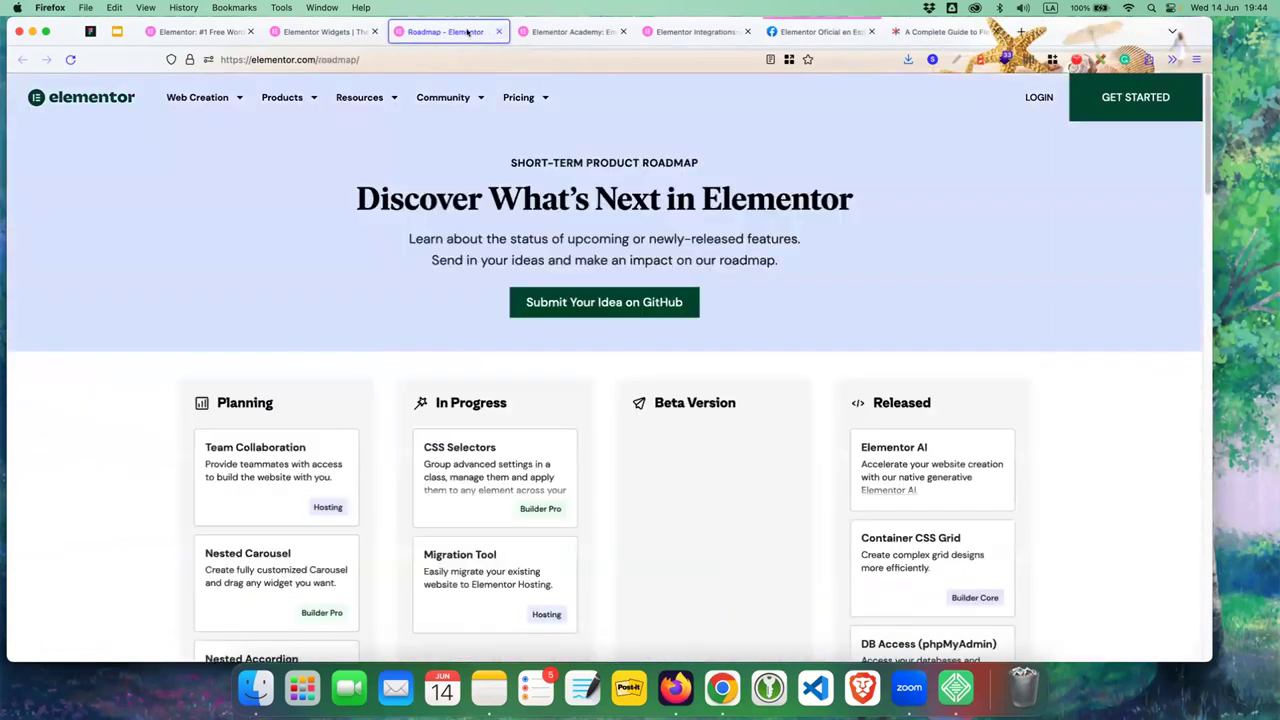
pyautogui.scroll(-1, 435, 293)
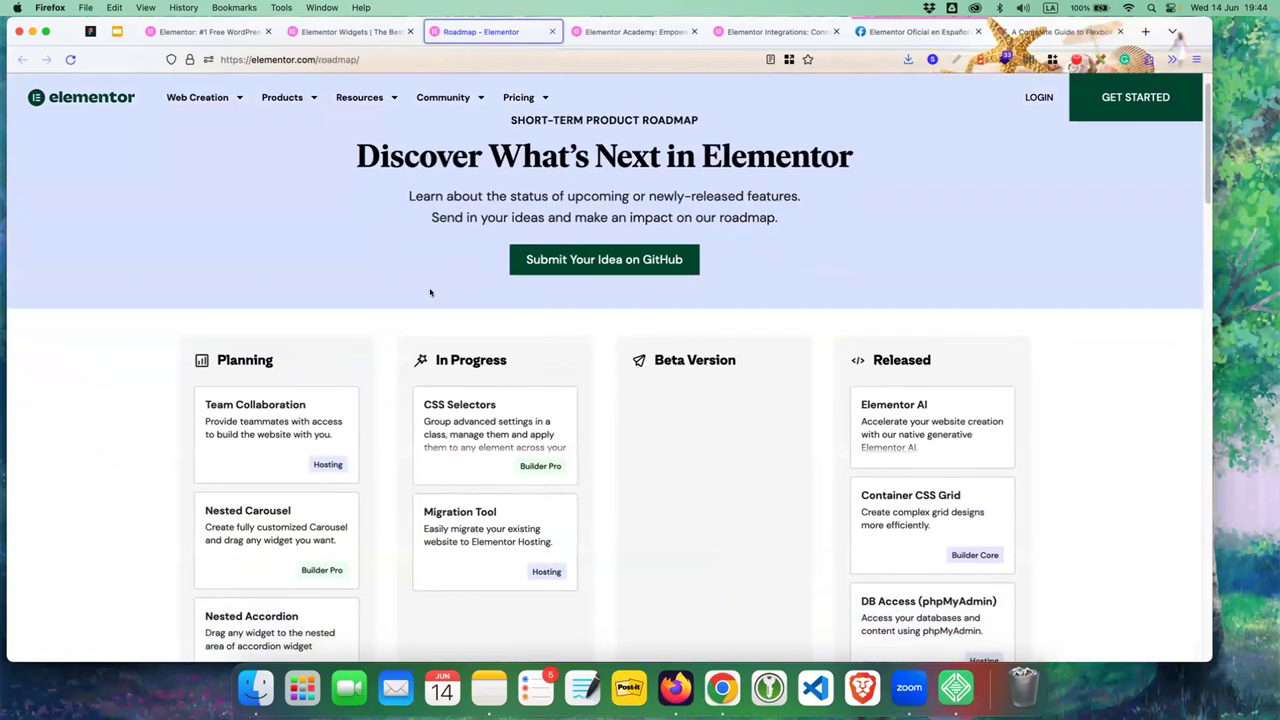
pyautogui.scroll(-1, 430, 290)
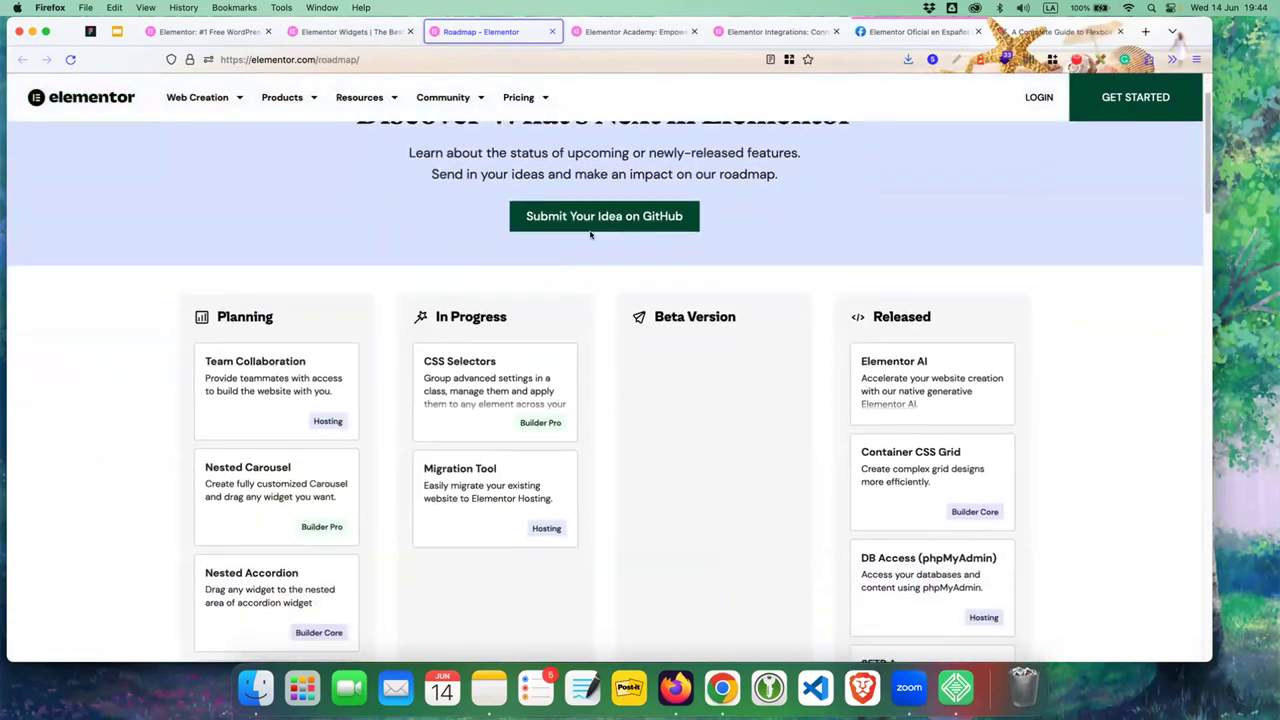
pyautogui.scroll(-3, 775, 243)
pyautogui.scroll(2, 707, 261)
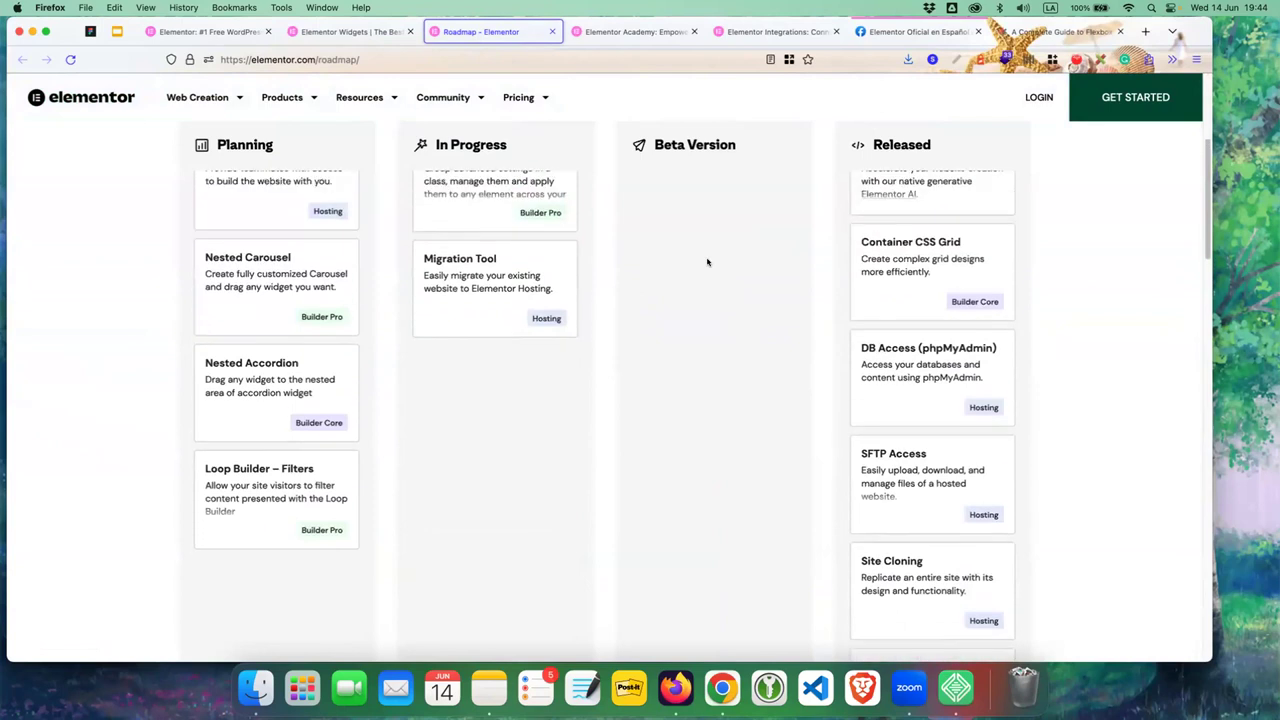
pyautogui.scroll(-1, 707, 262)
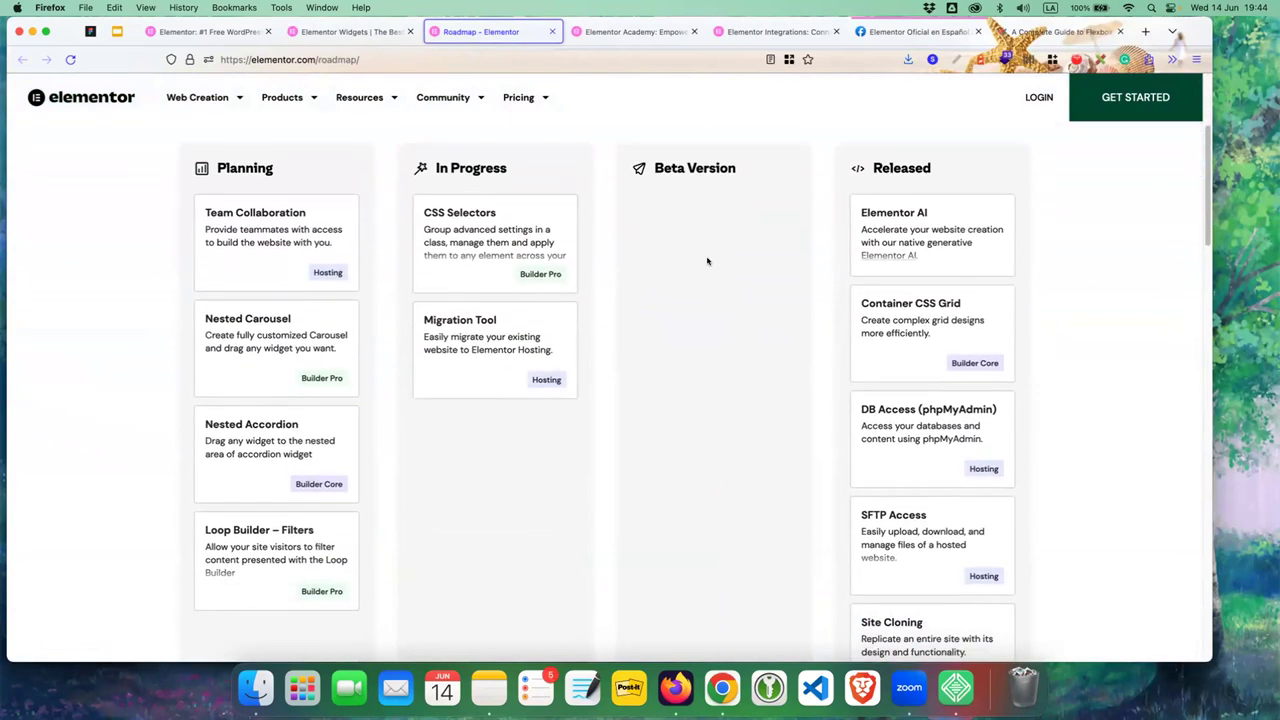
# - Highlight the Elementor AI and Container CSS Grid items, then browse the Released column
pyautogui.tripleClick(897, 211)
pyautogui.tripleClick(897, 303)
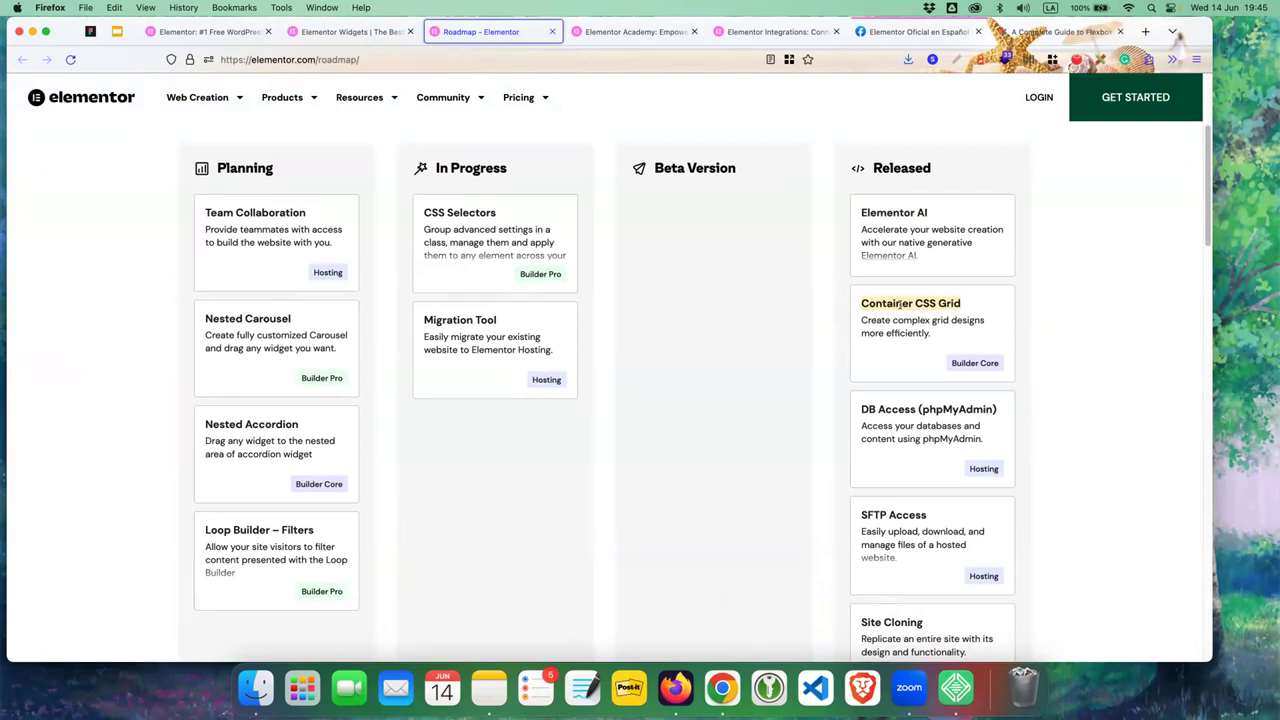
pyautogui.scroll(-3, 903, 298)
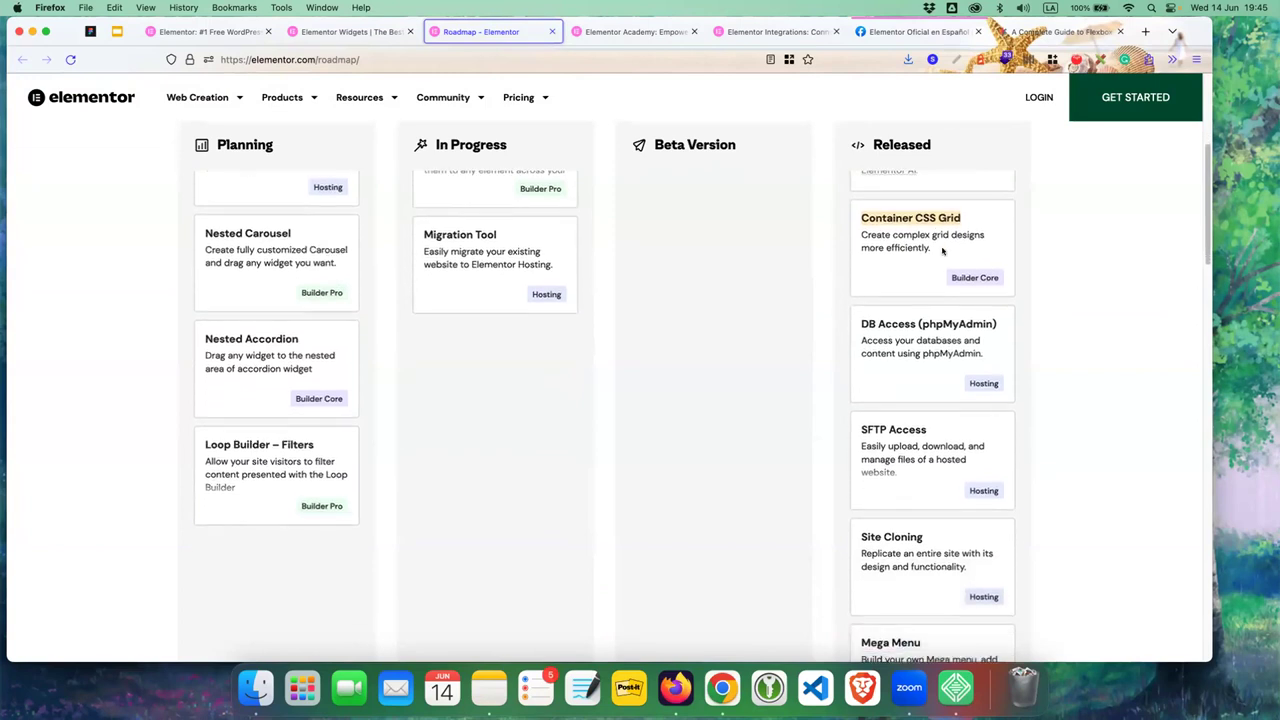
pyautogui.scroll(-3, 944, 251)
pyautogui.scroll(-5, 944, 244)
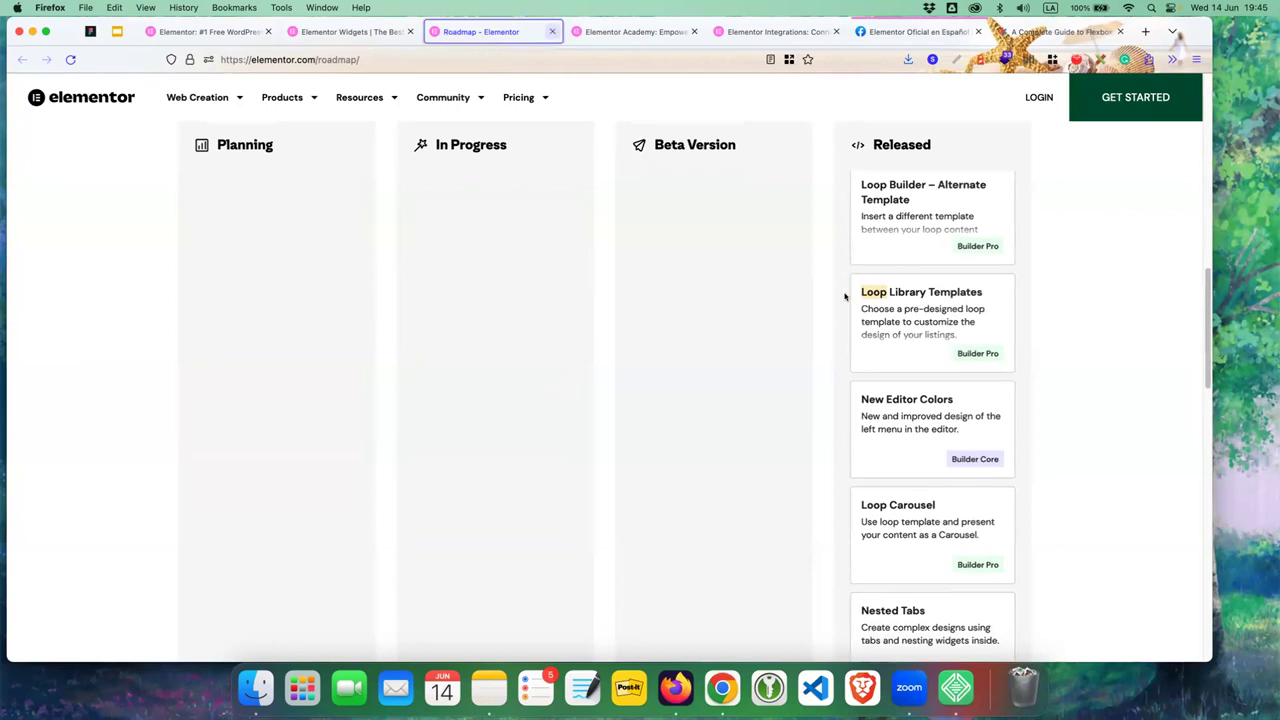
pyautogui.scroll(10, 846, 294)
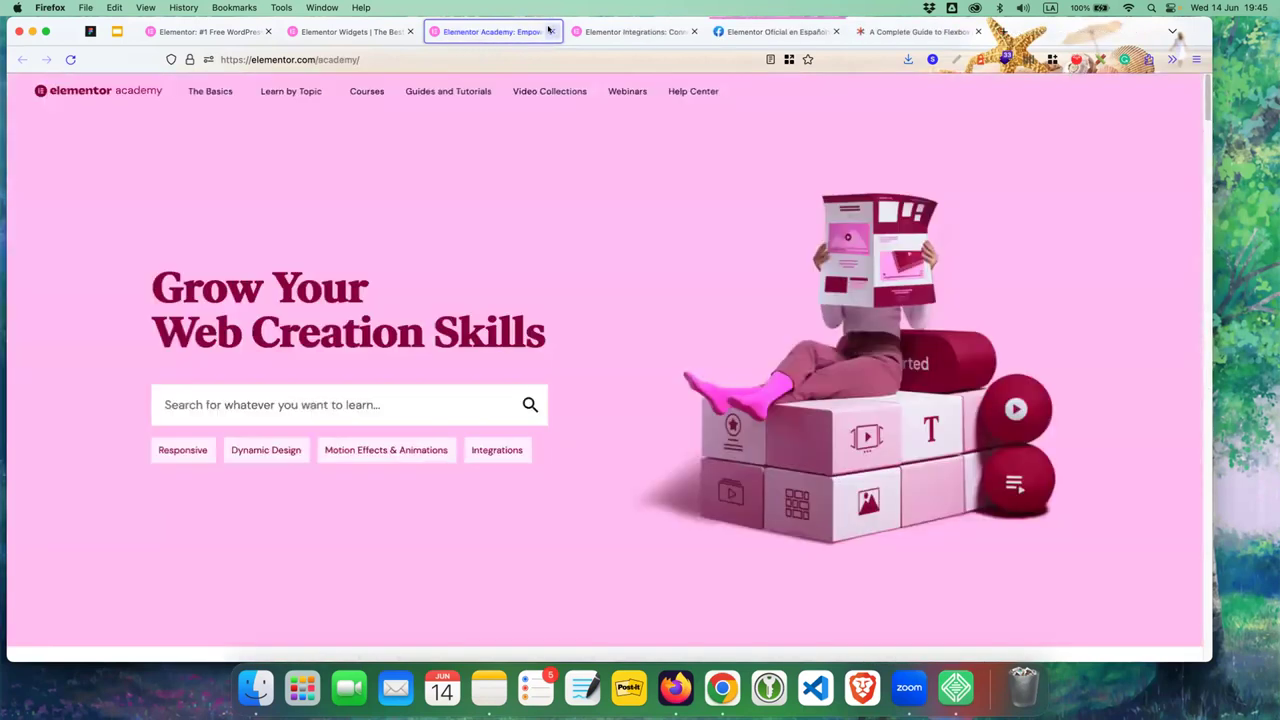
pyautogui.click(271, 58)
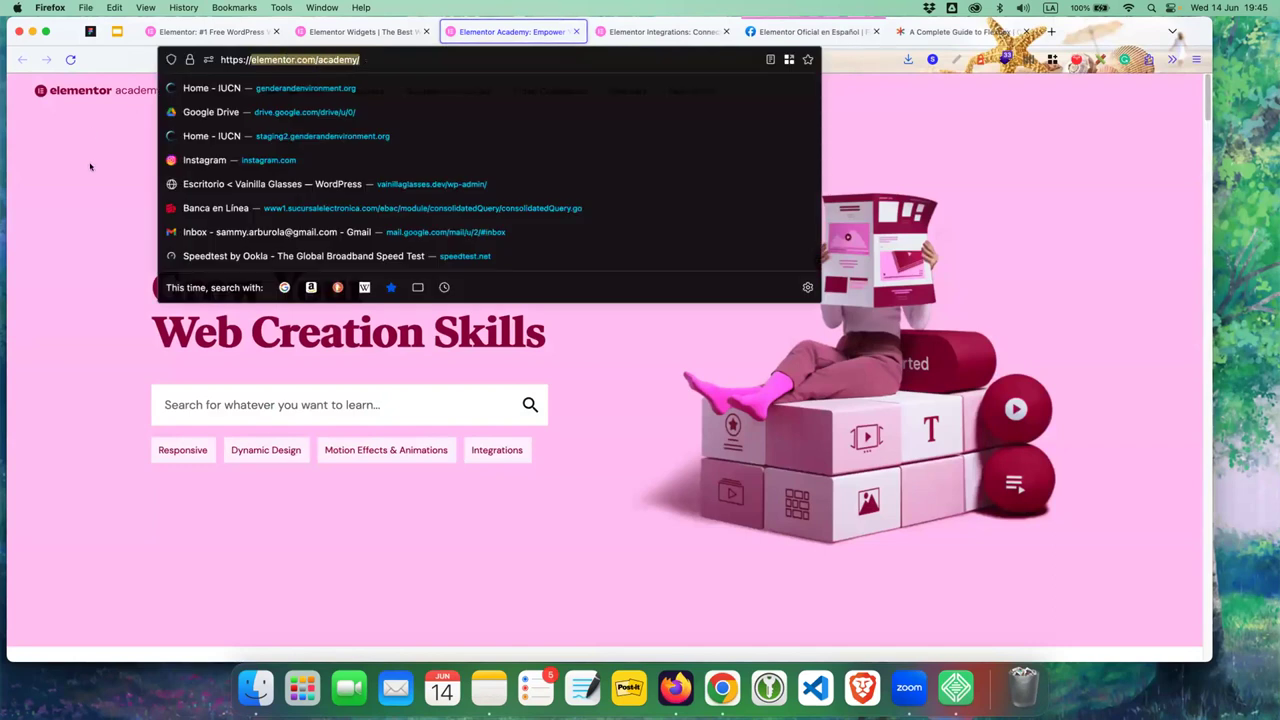
pyautogui.click(417, 305)
pyautogui.scroll(-10, 498, 283)
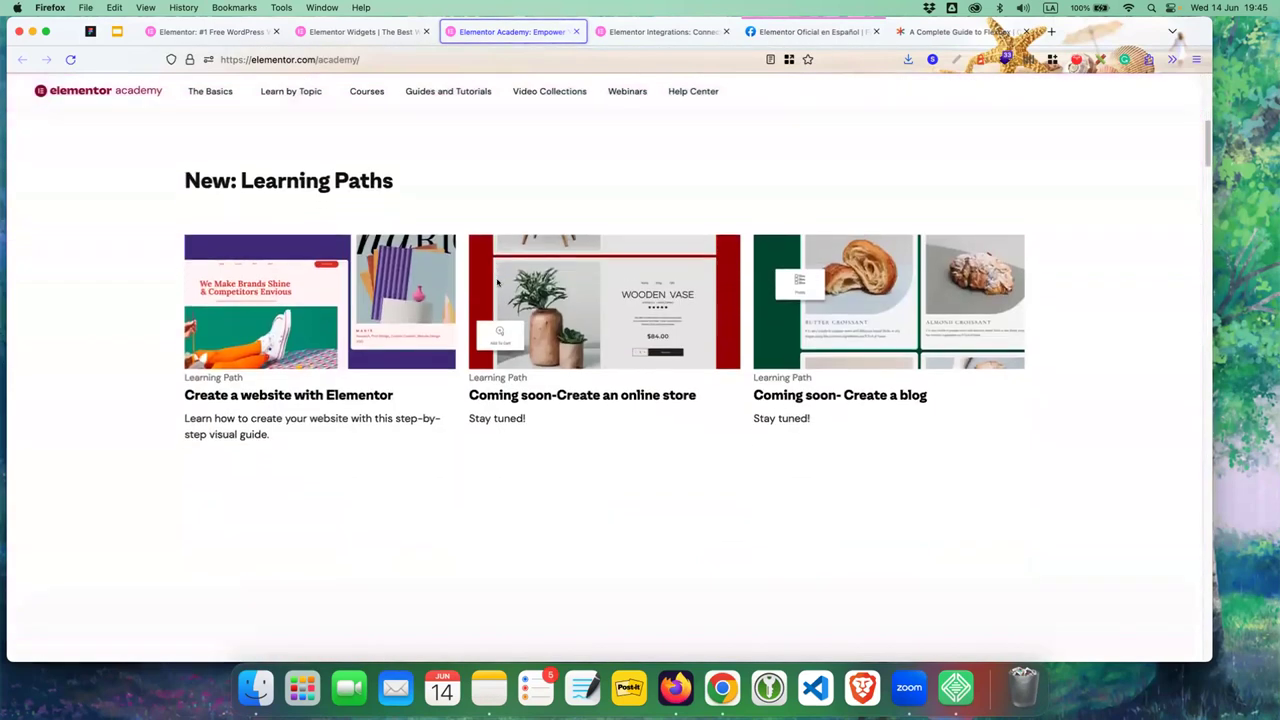
pyautogui.scroll(-3, 498, 283)
pyautogui.scroll(-2, 497, 283)
pyautogui.scroll(-4, 503, 280)
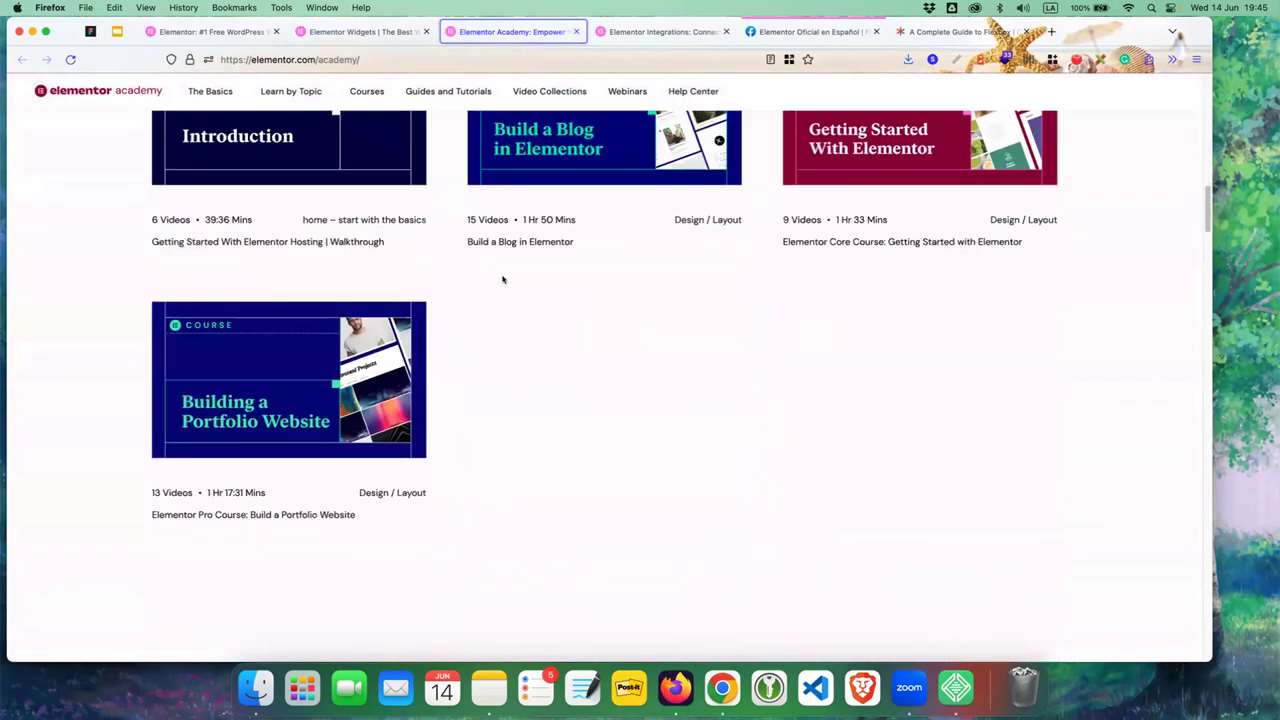
pyautogui.scroll(-3, 503, 280)
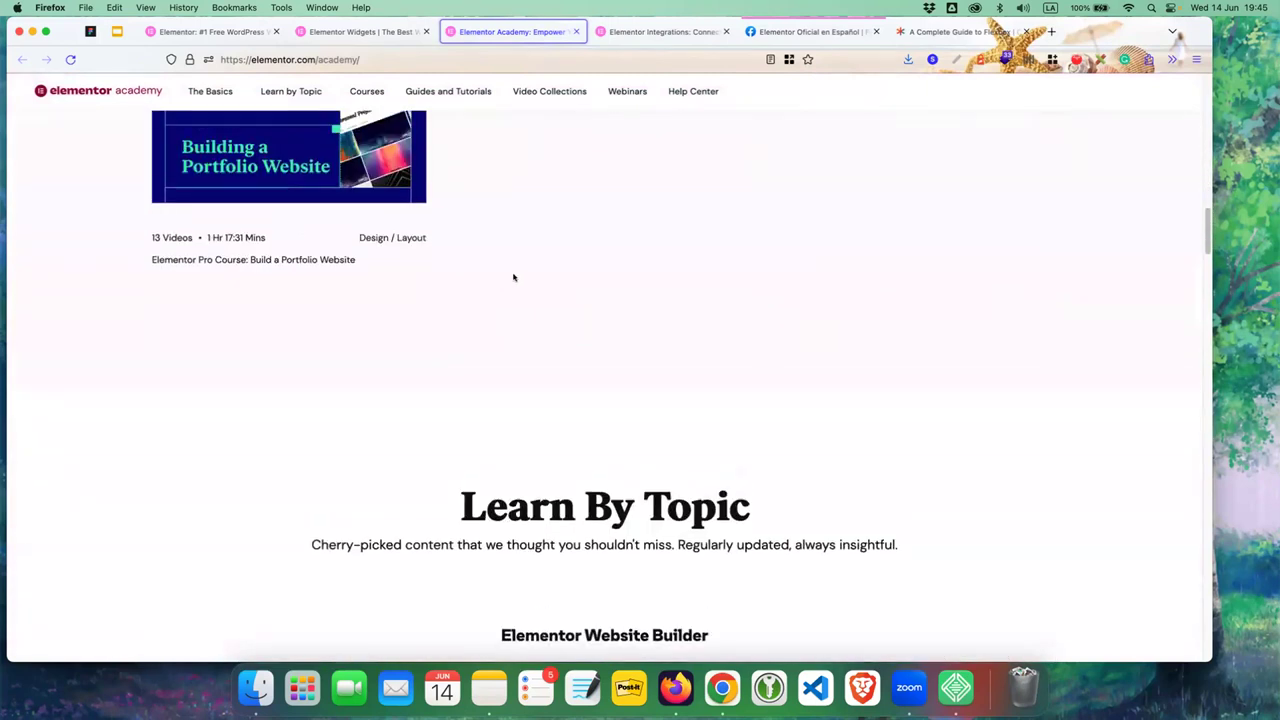
pyautogui.scroll(3, 505, 278)
pyautogui.scroll(2, 509, 275)
pyautogui.scroll(1, 509, 273)
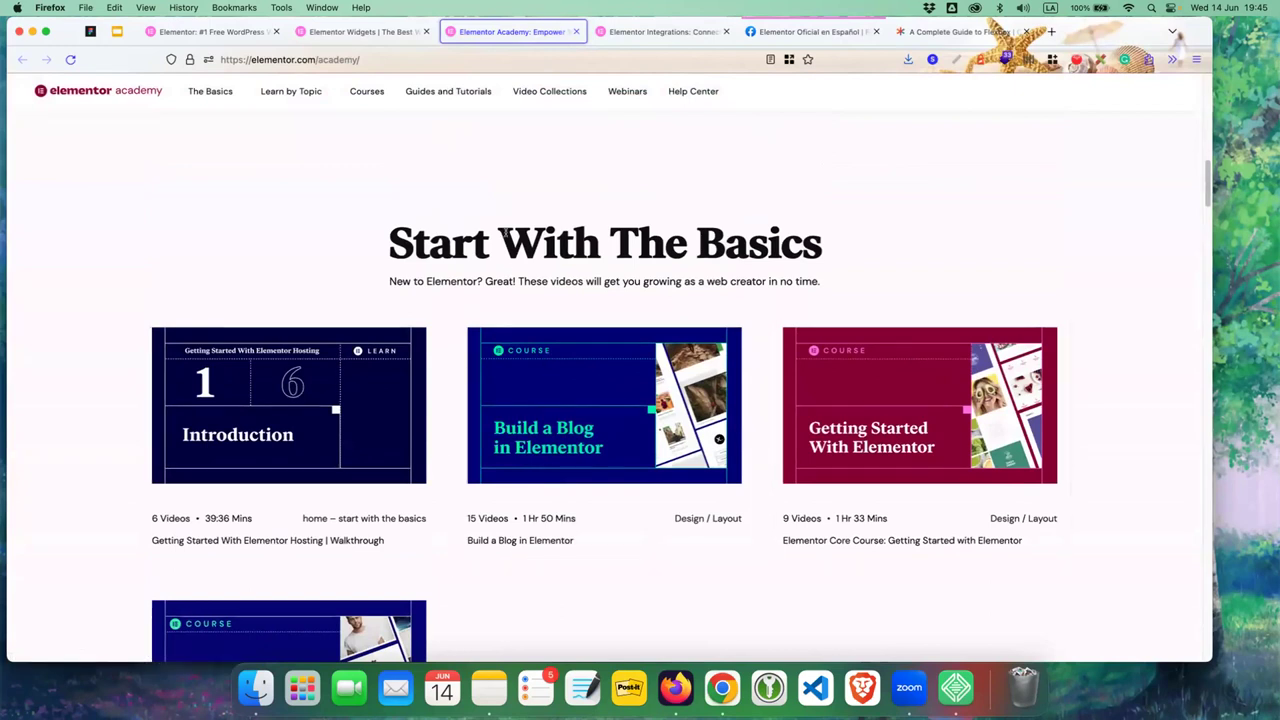
# - Close the Elementor Academy tab and start scrolling the Integrations page
pyautogui.click(568, 31)
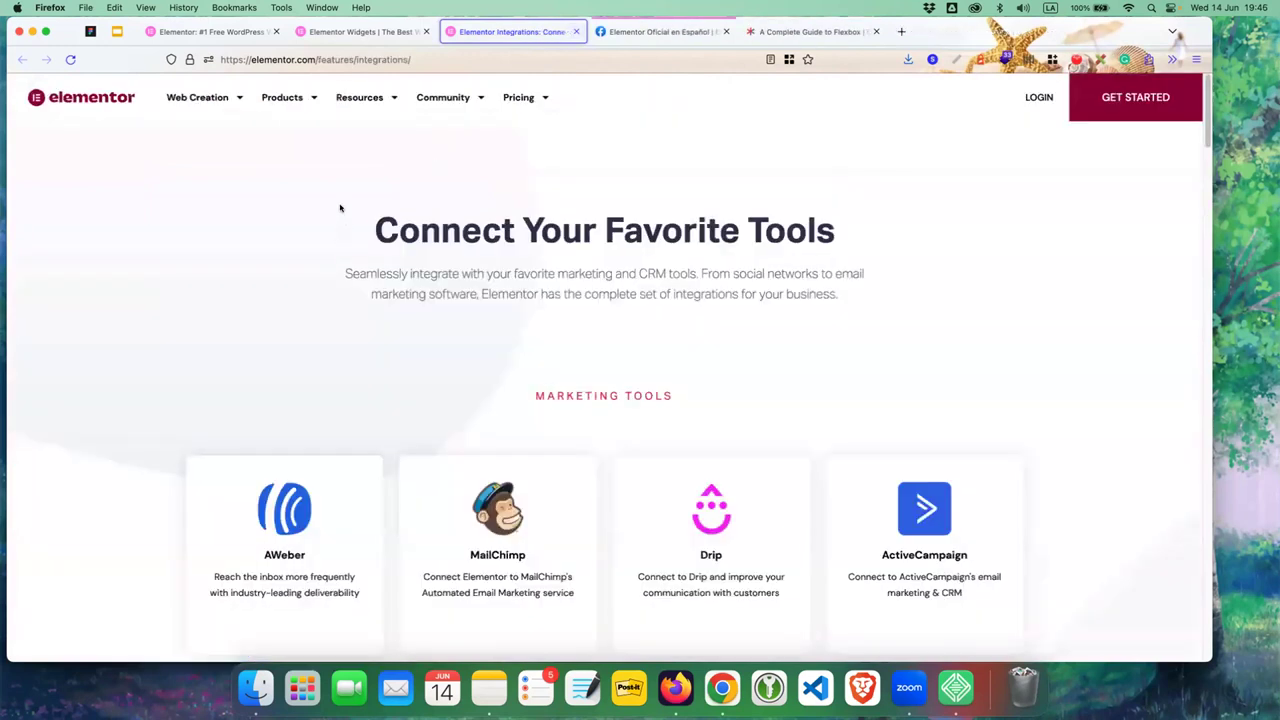
pyautogui.scroll(-5, 340, 205)
pyautogui.scroll(-1, 366, 221)
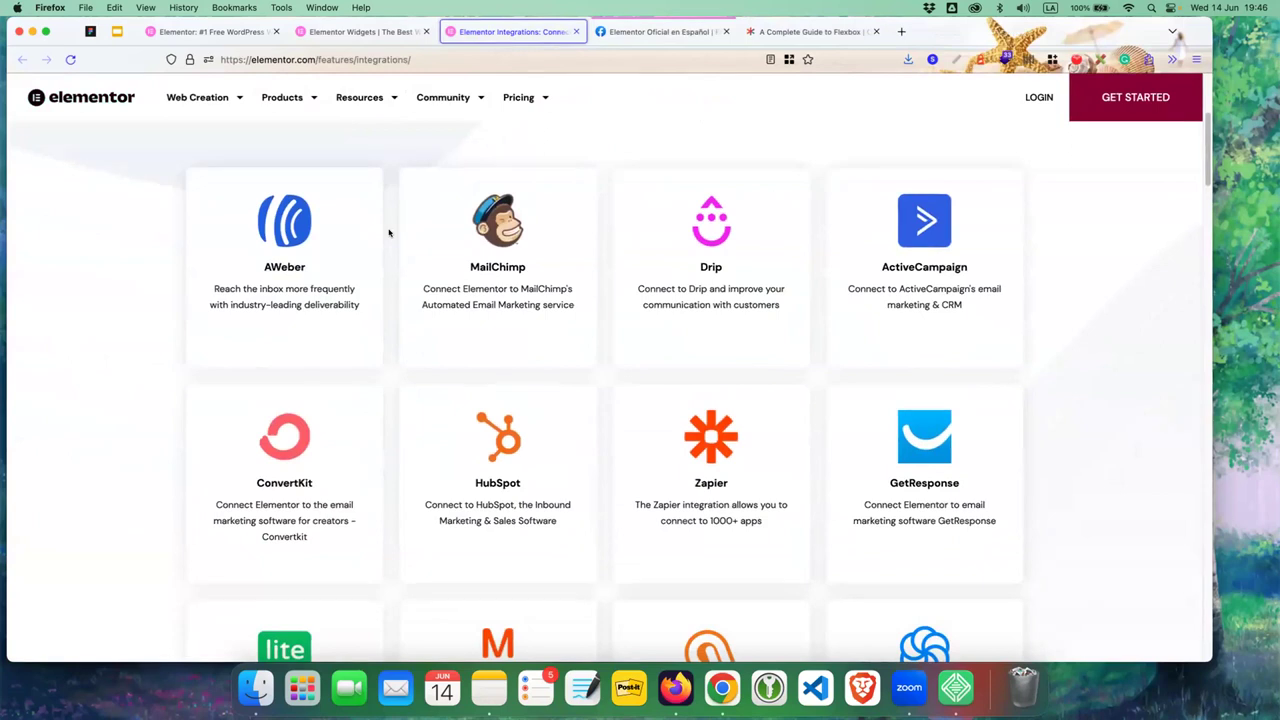
pyautogui.scroll(-9, 389, 233)
pyautogui.scroll(-5, 389, 233)
pyautogui.scroll(-1, 389, 233)
pyautogui.scroll(-4, 389, 233)
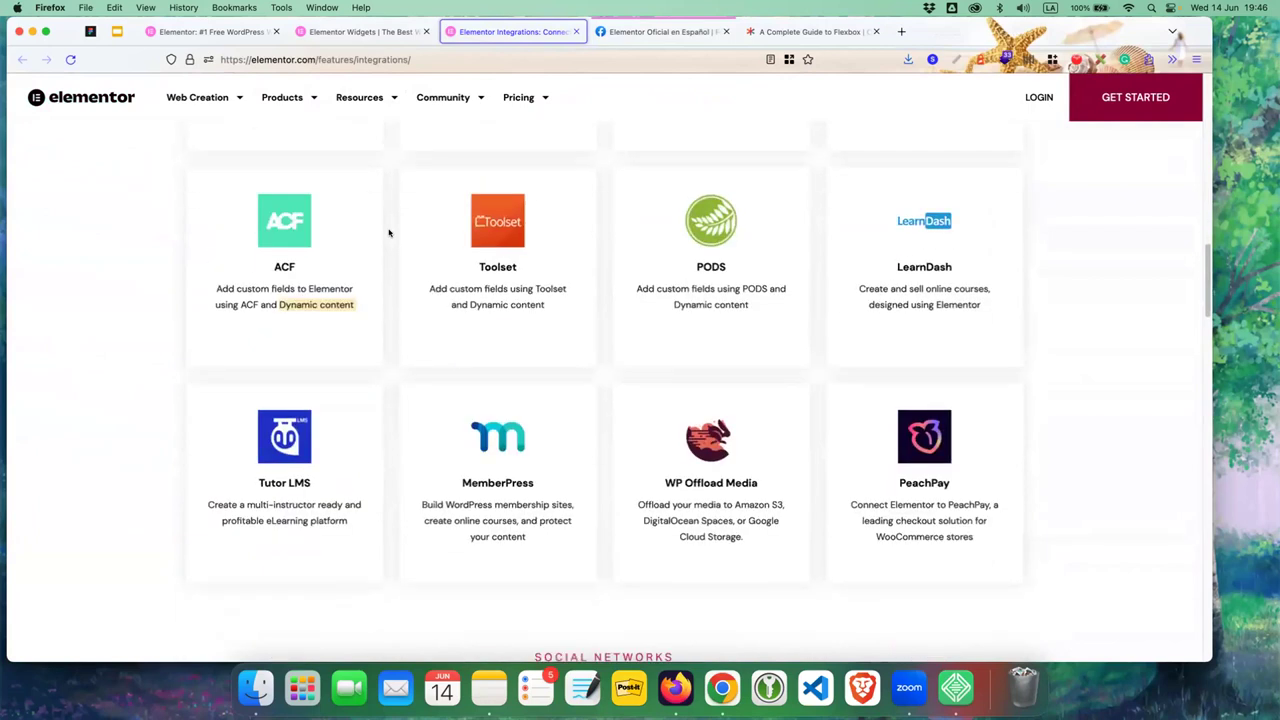
pyautogui.scroll(-1, 389, 233)
# - Scroll to the end of the Integrations page, then close its tab
pyautogui.scroll(-2, 389, 233)
pyautogui.scroll(-5, 389, 233)
pyautogui.scroll(-5, 389, 233)
pyautogui.scroll(-4, 389, 233)
pyautogui.scroll(-2, 389, 233)
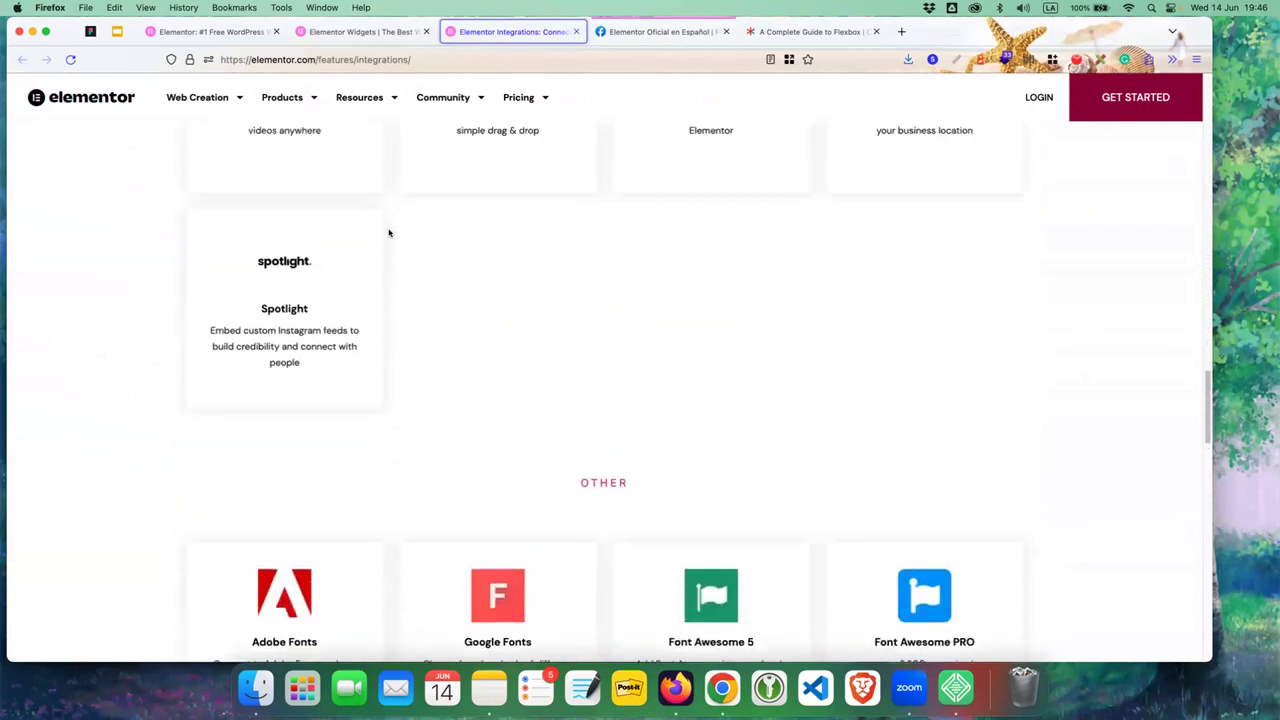
pyautogui.scroll(-10, 389, 233)
pyautogui.scroll(-2, 389, 233)
pyautogui.scroll(12, 389, 233)
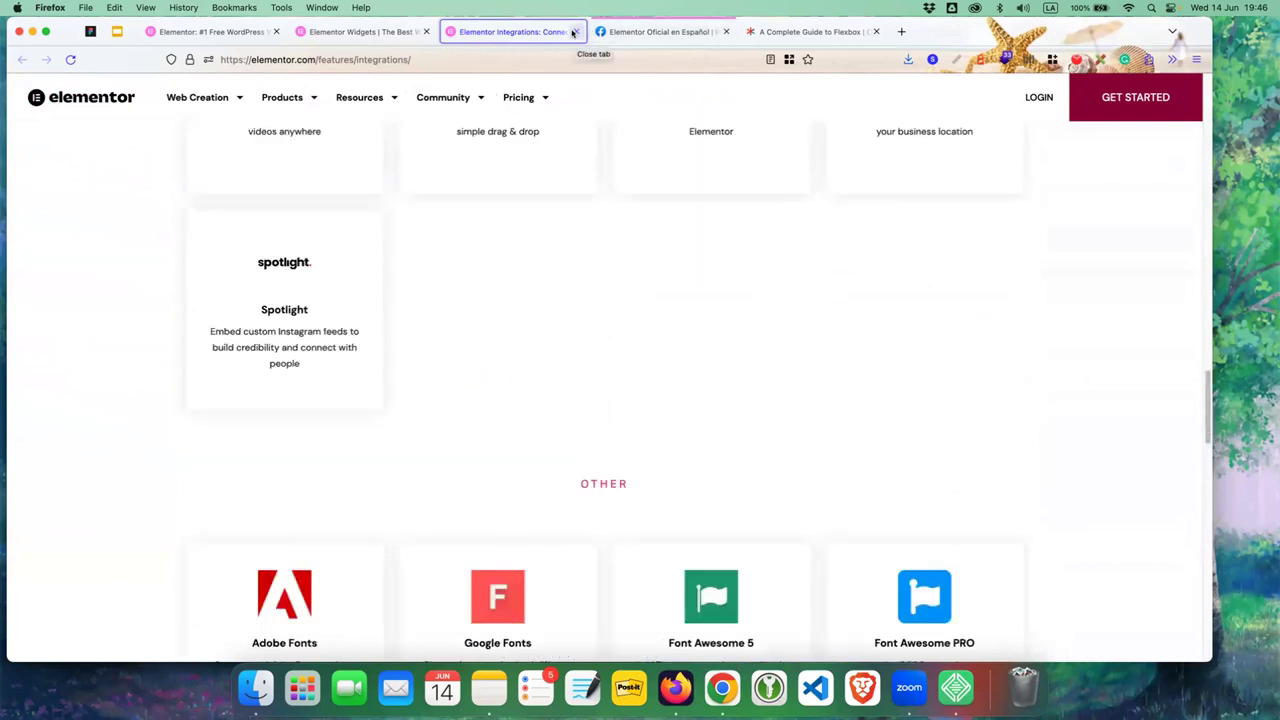
pyautogui.click(573, 33)
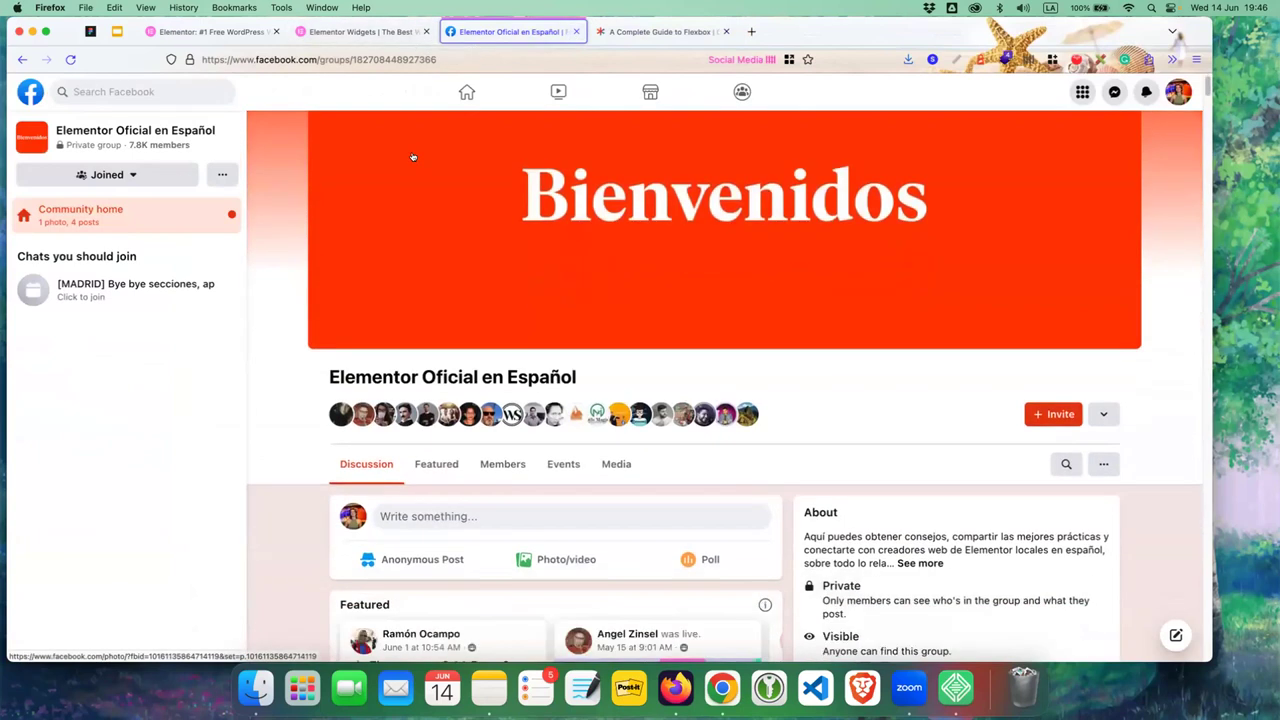
pyautogui.scroll(-5, 412, 157)
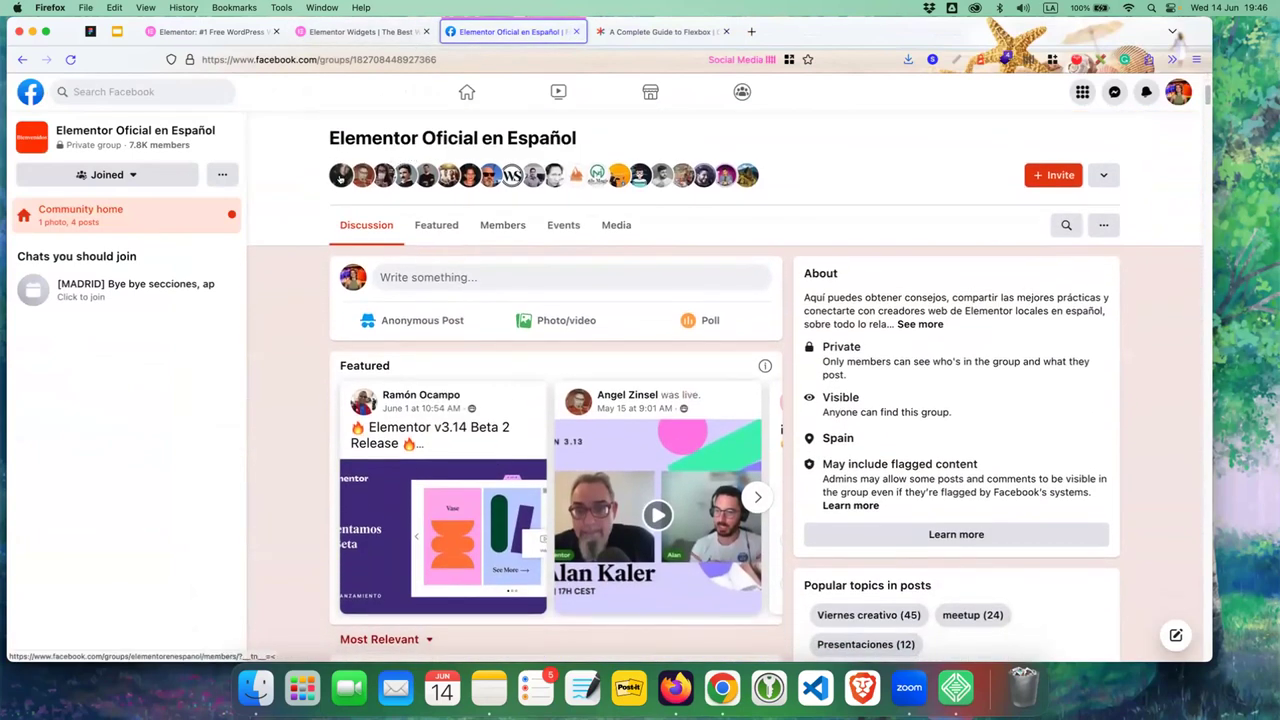
pyautogui.scroll(-2, 301, 219)
pyautogui.scroll(1, 301, 219)
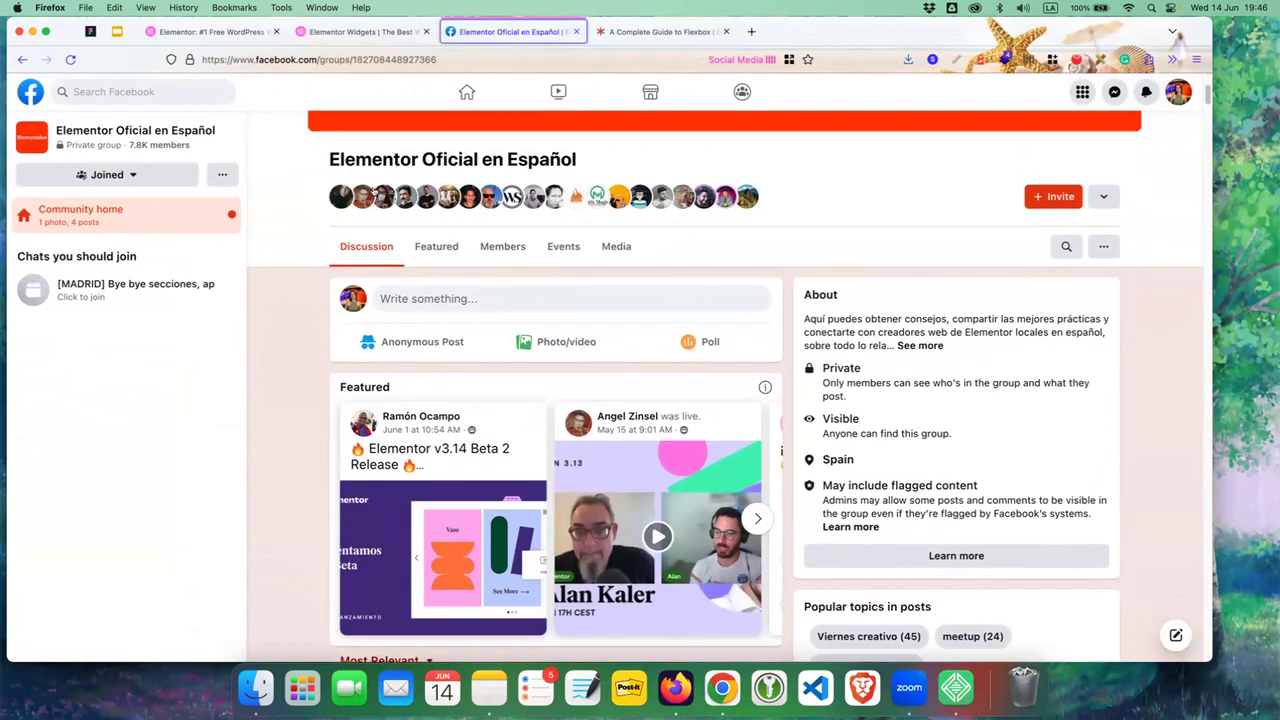
pyautogui.tripleClick(590, 163)
pyautogui.click(310, 31)
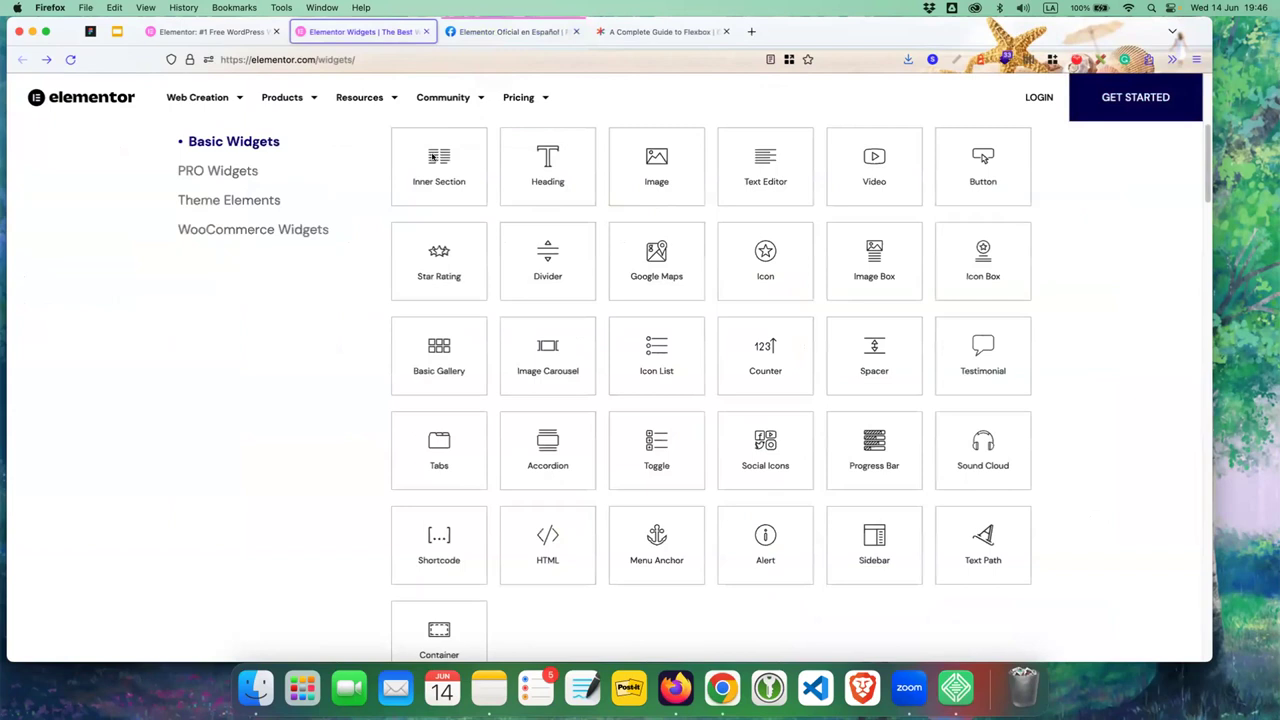
pyautogui.click(452, 100)
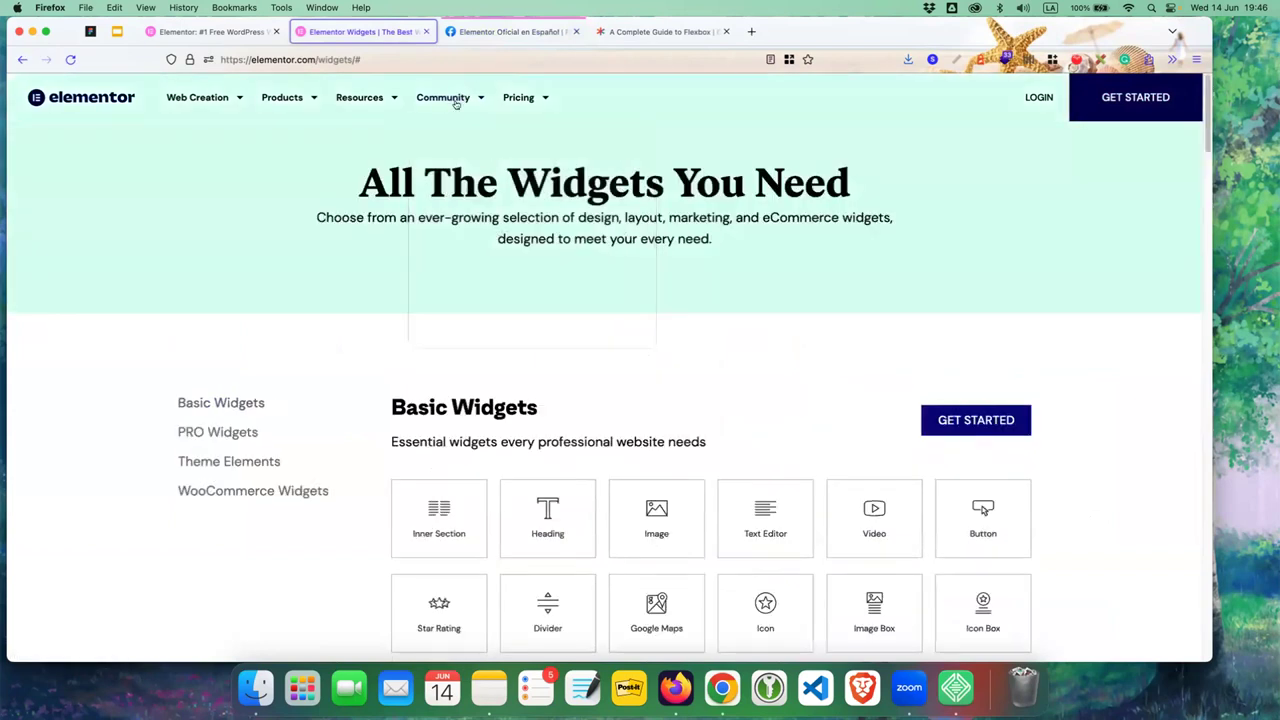
pyautogui.moveTo(468, 100)
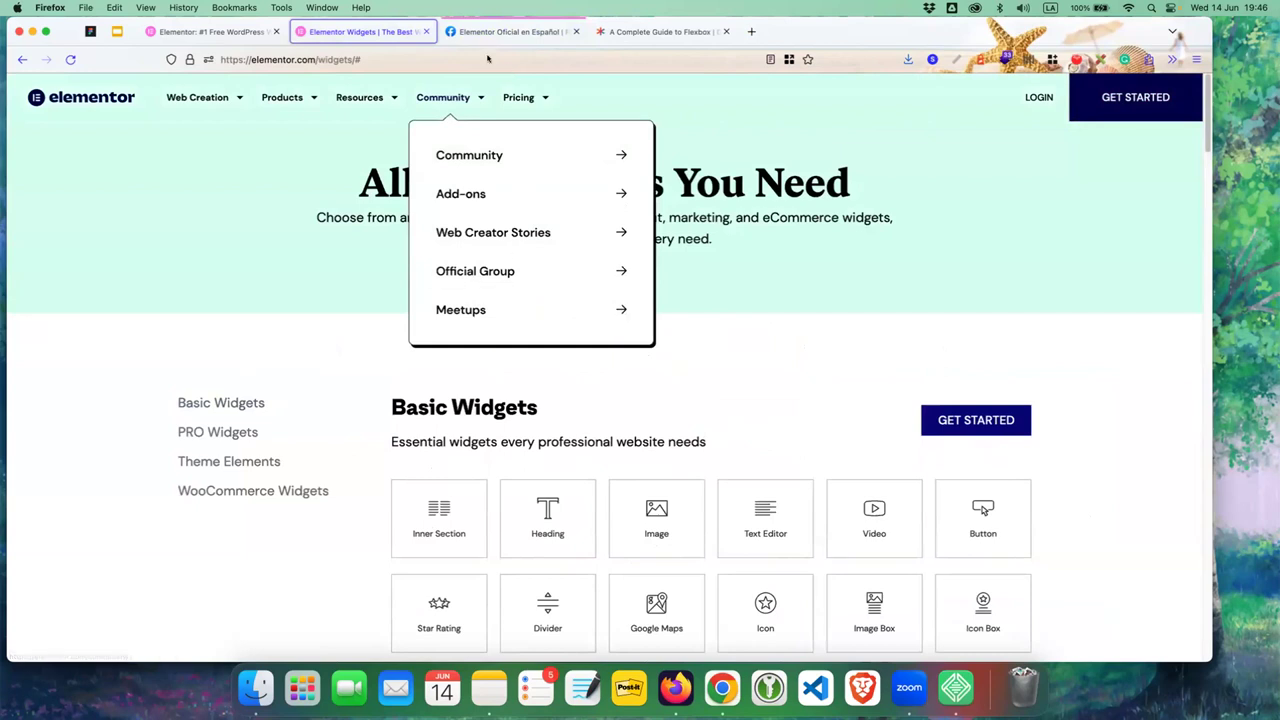
pyautogui.click(505, 31)
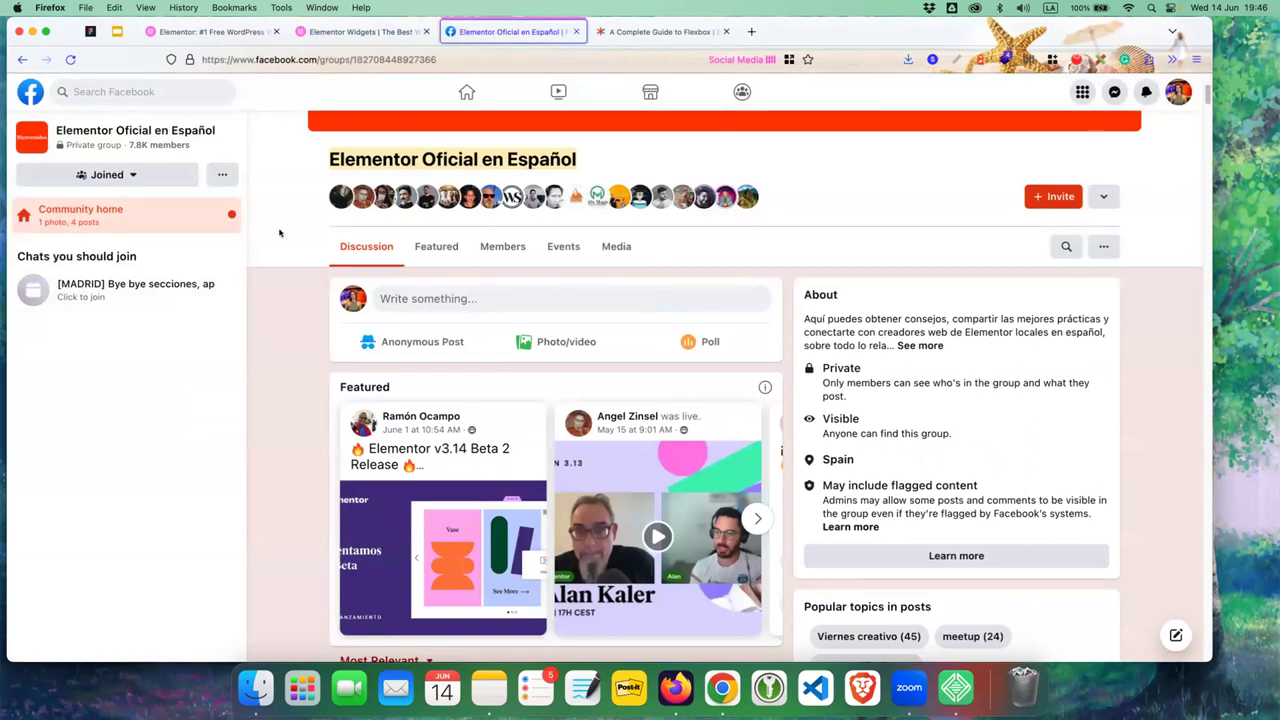
pyautogui.scroll(-4, 342, 369)
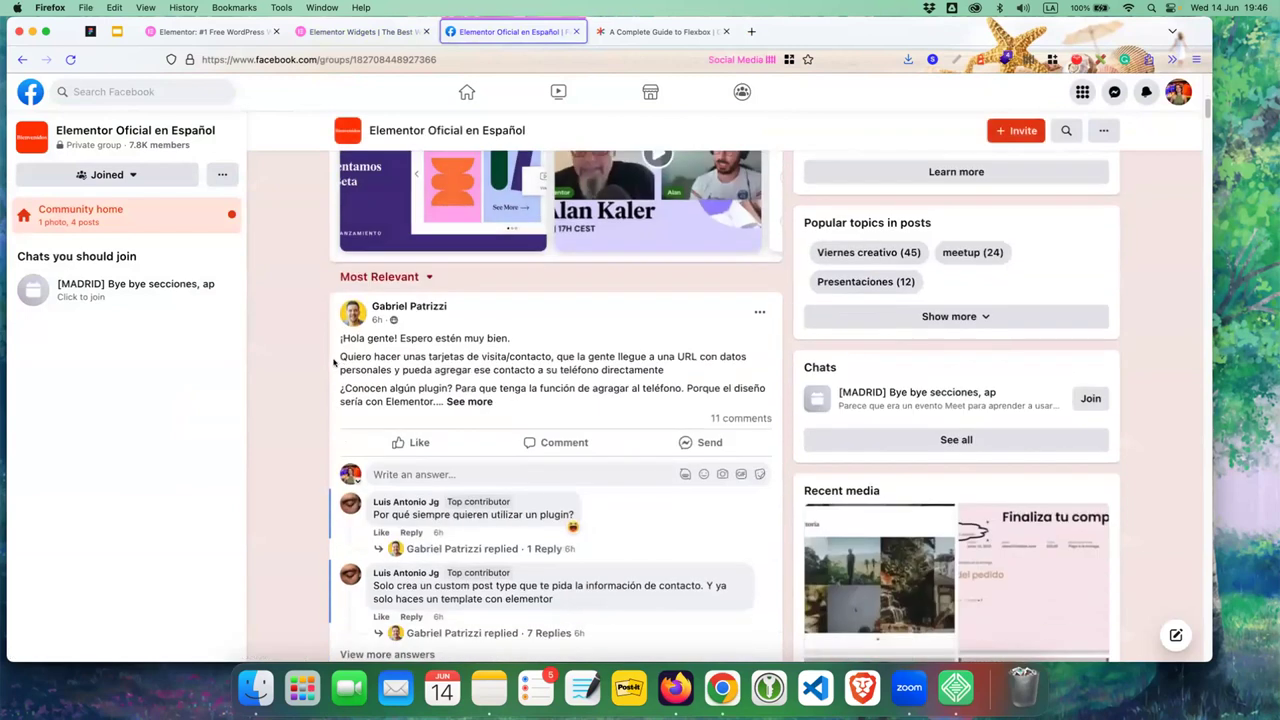
pyautogui.scroll(-2, 333, 355)
pyautogui.scroll(-1, 328, 325)
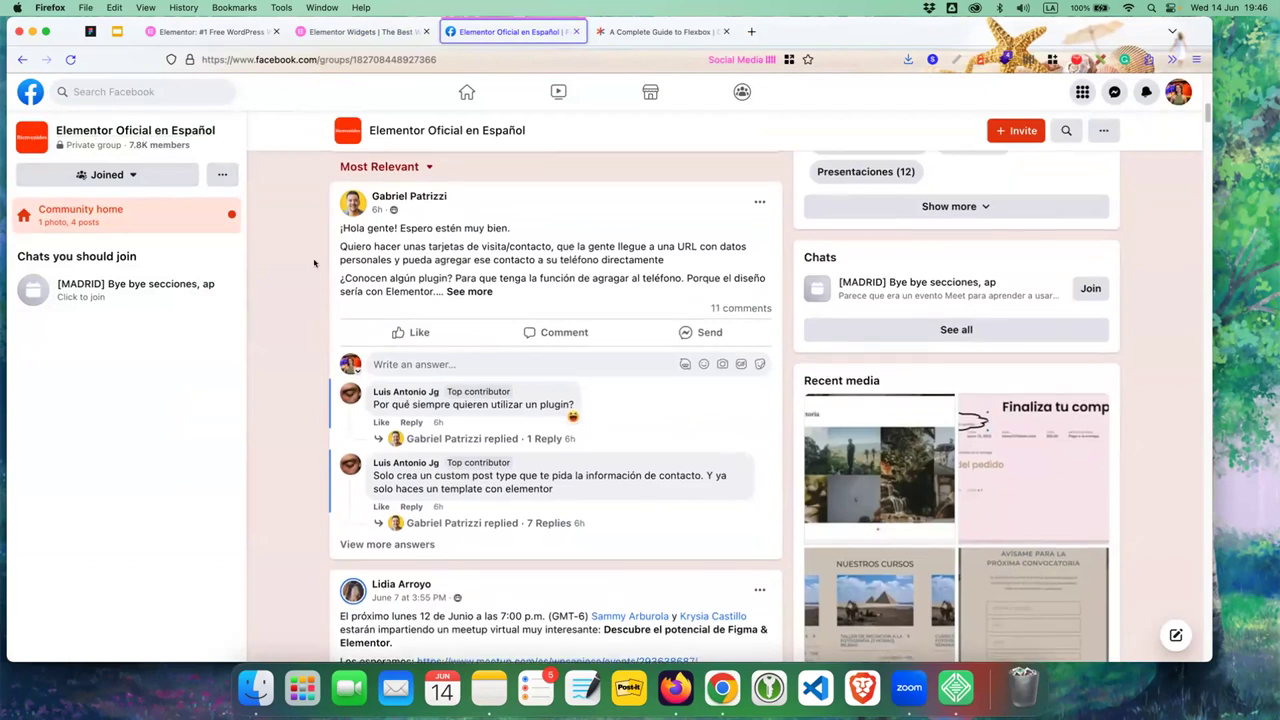
pyautogui.scroll(2, 313, 263)
pyautogui.scroll(2, 313, 263)
pyautogui.scroll(5, 313, 263)
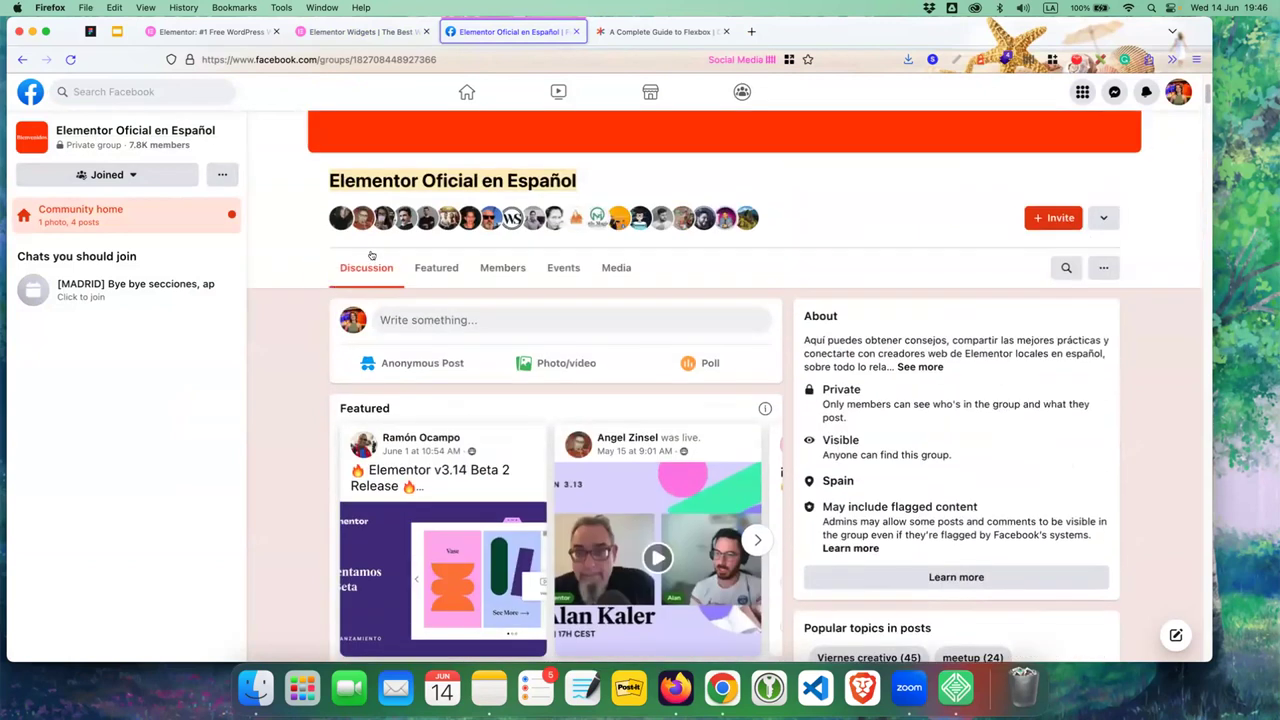
pyautogui.moveTo(364, 224)
pyautogui.scroll(-1, 304, 449)
pyautogui.scroll(-1, 304, 449)
pyautogui.scroll(-2, 304, 449)
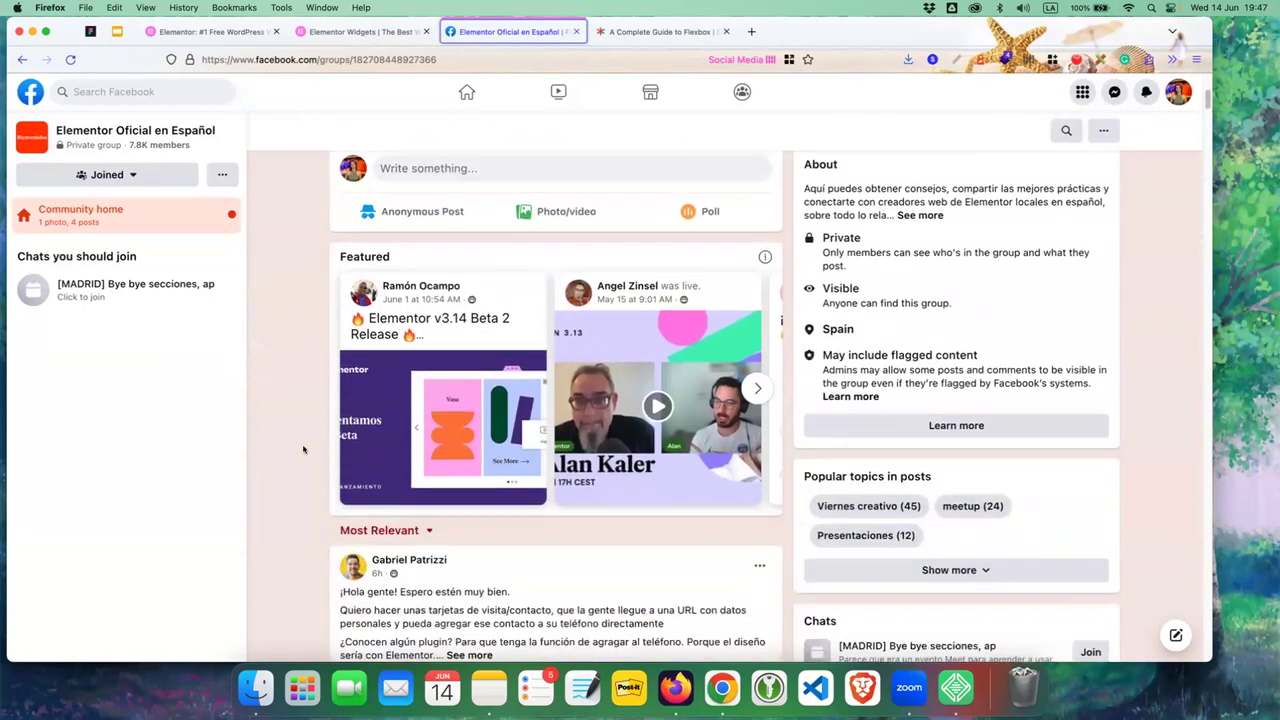
pyautogui.scroll(-3, 304, 449)
pyautogui.scroll(-1, 304, 449)
pyautogui.scroll(-3, 304, 449)
pyautogui.scroll(-3, 304, 449)
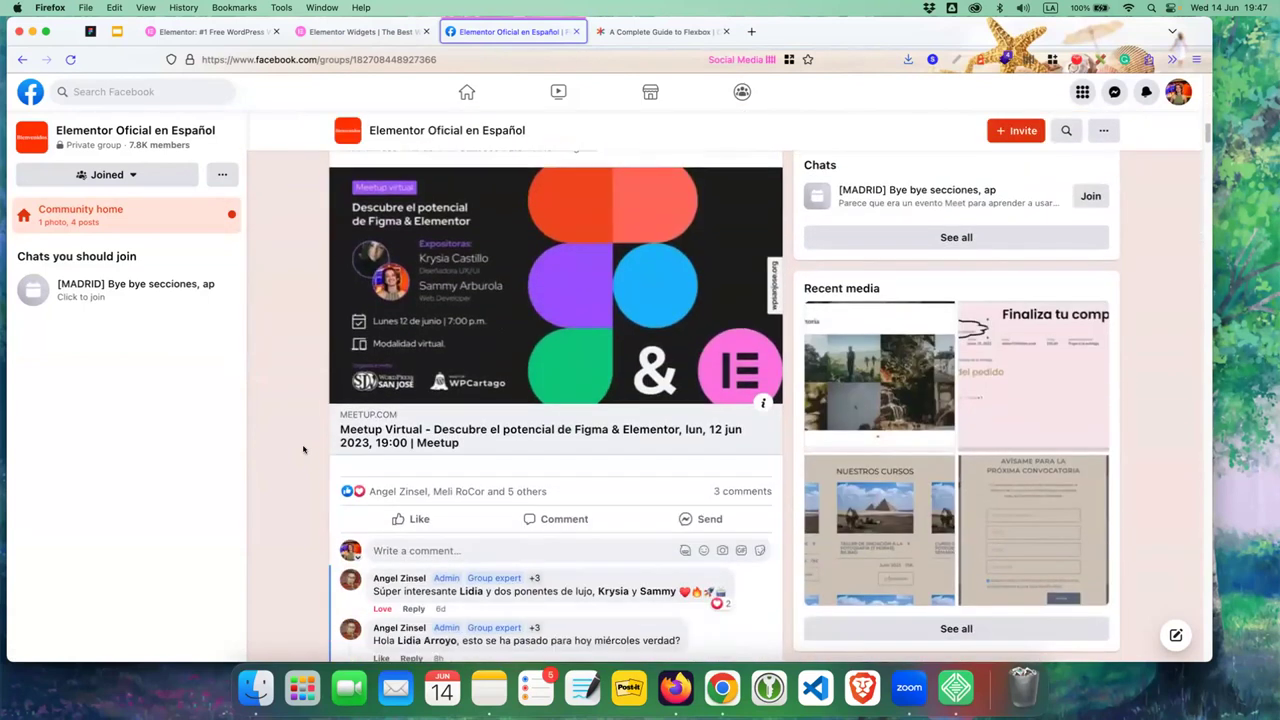
pyautogui.scroll(-1, 304, 449)
pyautogui.scroll(-2, 304, 449)
pyautogui.scroll(-5, 304, 449)
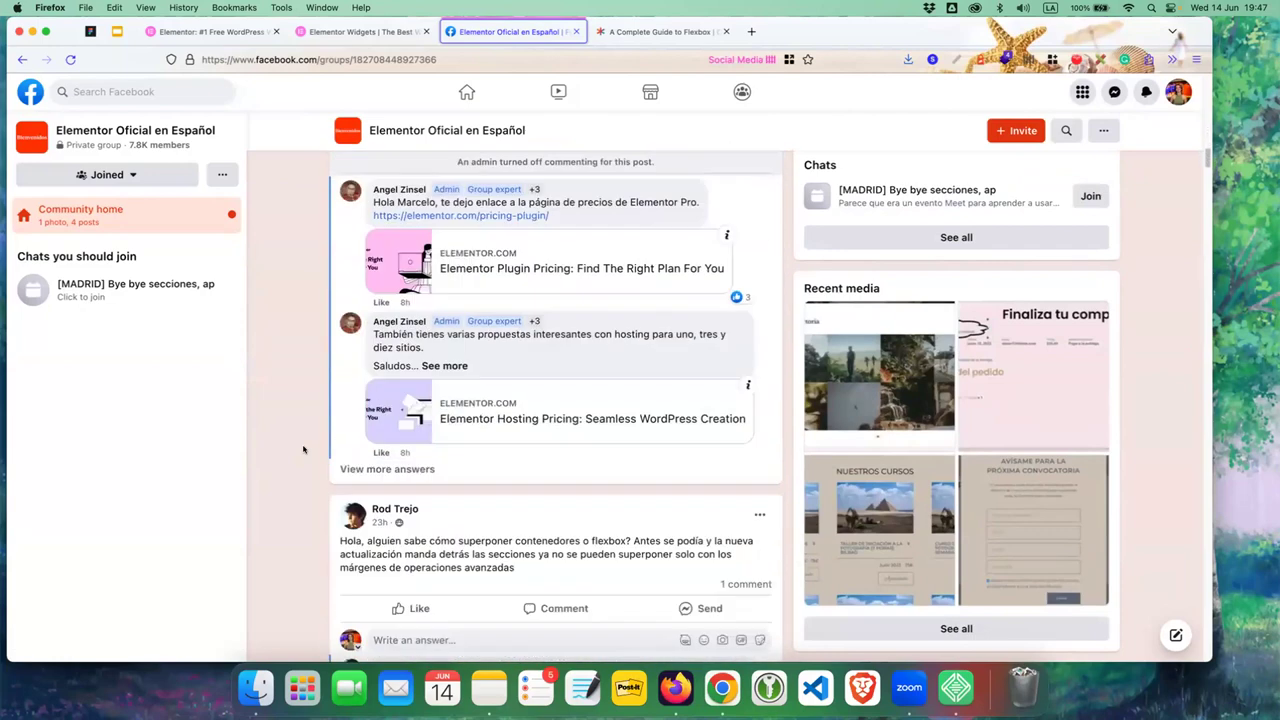
pyautogui.scroll(-1, 304, 449)
pyautogui.scroll(-2, 304, 449)
pyautogui.scroll(-4, 304, 449)
pyautogui.scroll(-2, 304, 449)
pyautogui.scroll(-3, 304, 449)
pyautogui.scroll(-2, 304, 449)
pyautogui.scroll(-5, 304, 449)
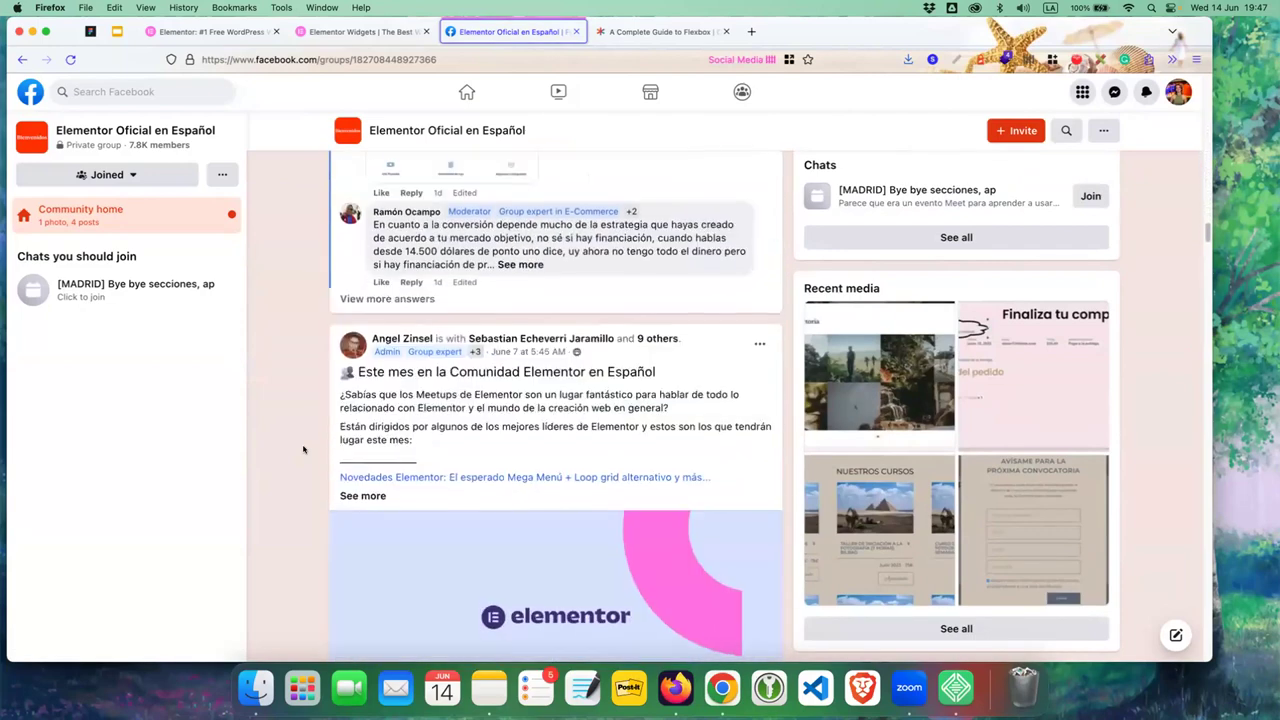
pyautogui.scroll(-3, 304, 449)
pyautogui.scroll(-1, 304, 449)
pyautogui.scroll(-1, 304, 449)
pyautogui.scroll(-2, 304, 449)
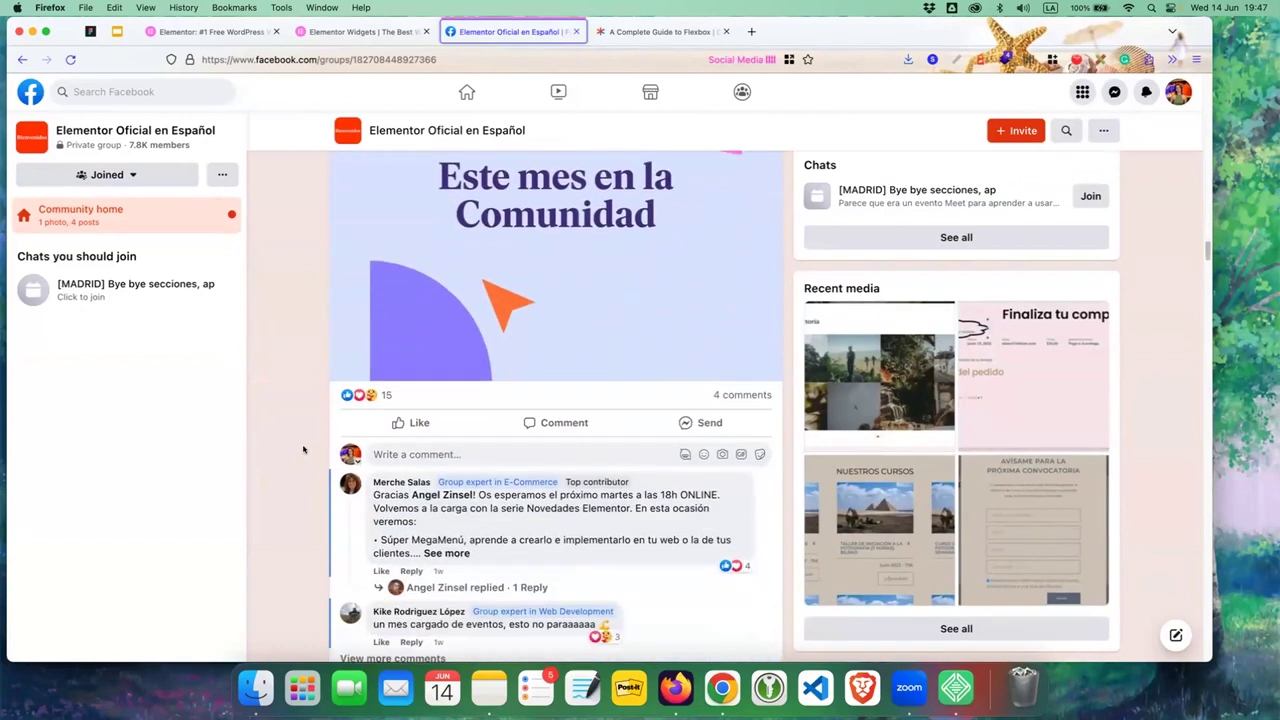
pyautogui.scroll(-4, 304, 449)
pyautogui.scroll(-4, 304, 449)
pyautogui.scroll(-1, 304, 449)
pyautogui.scroll(-2, 304, 449)
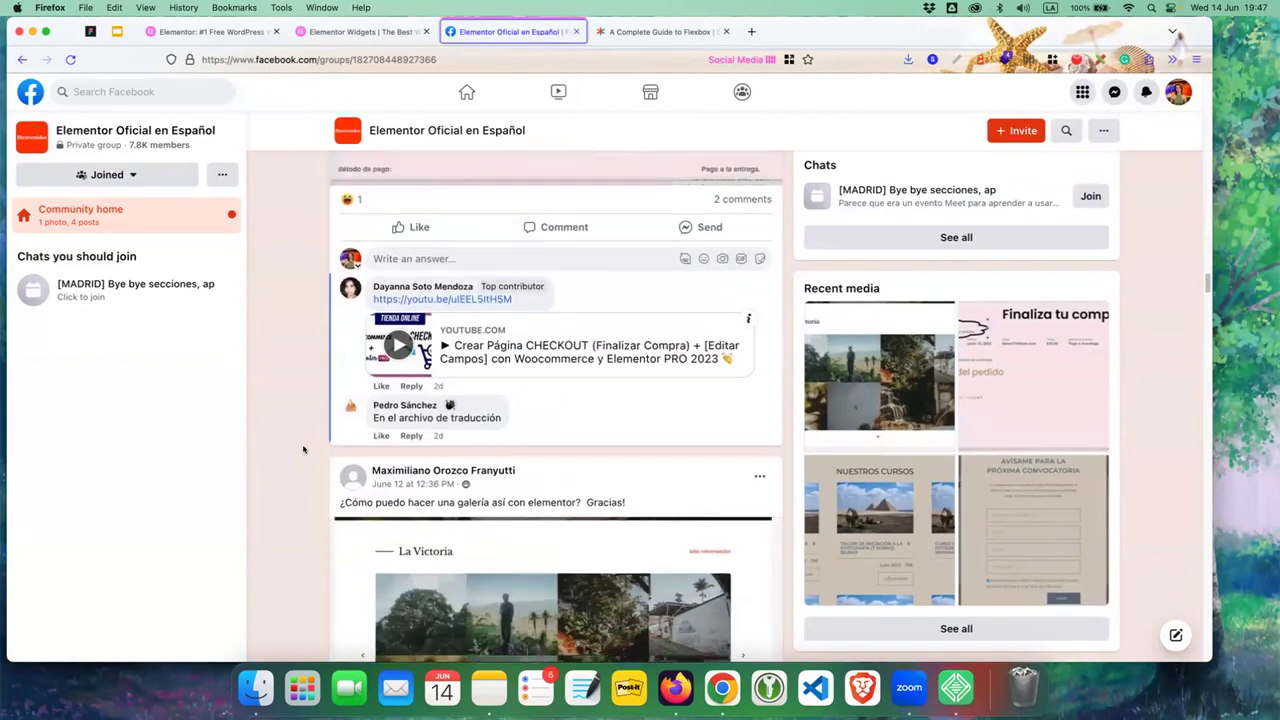
pyautogui.scroll(-5, 304, 449)
pyautogui.scroll(-3, 304, 449)
pyautogui.scroll(-3, 304, 449)
pyautogui.scroll(-2, 304, 449)
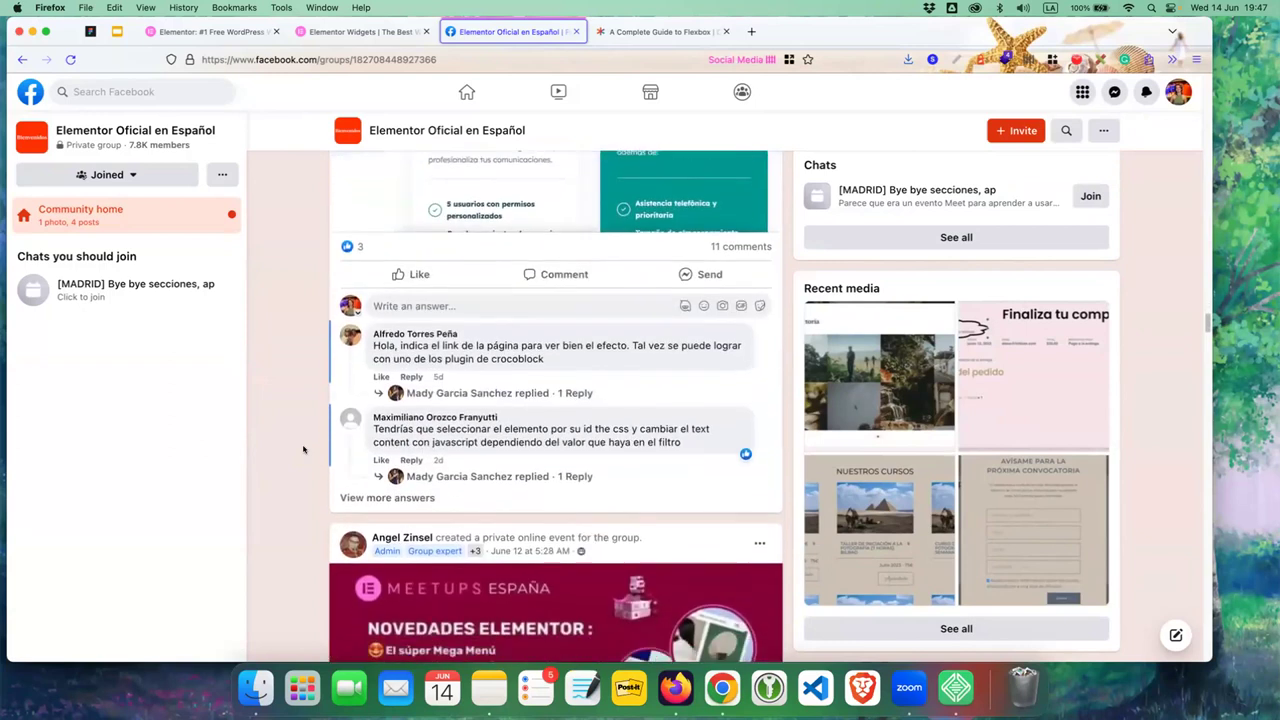
pyautogui.scroll(-5, 304, 449)
pyautogui.scroll(-3, 304, 449)
pyautogui.scroll(-1, 304, 449)
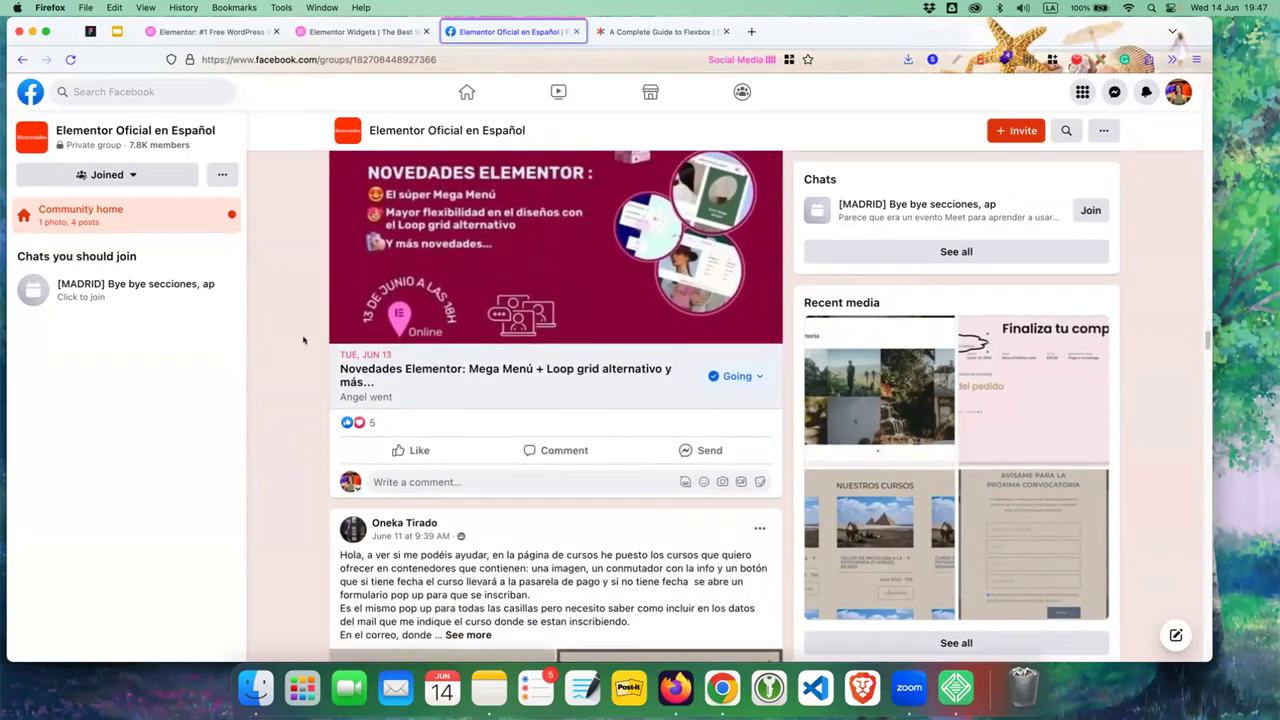
pyautogui.scroll(1, 434, 351)
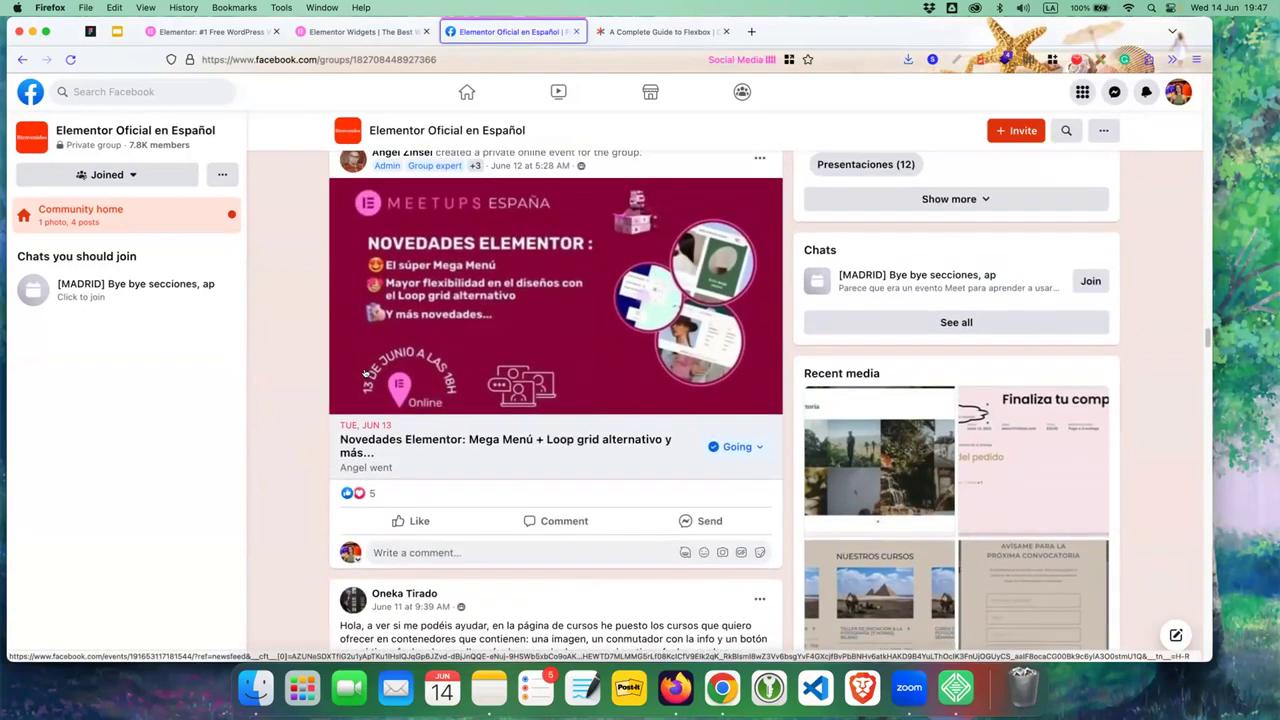
pyautogui.scroll(-2, 350, 375)
pyautogui.scroll(-5, 335, 377)
pyautogui.scroll(2, 330, 378)
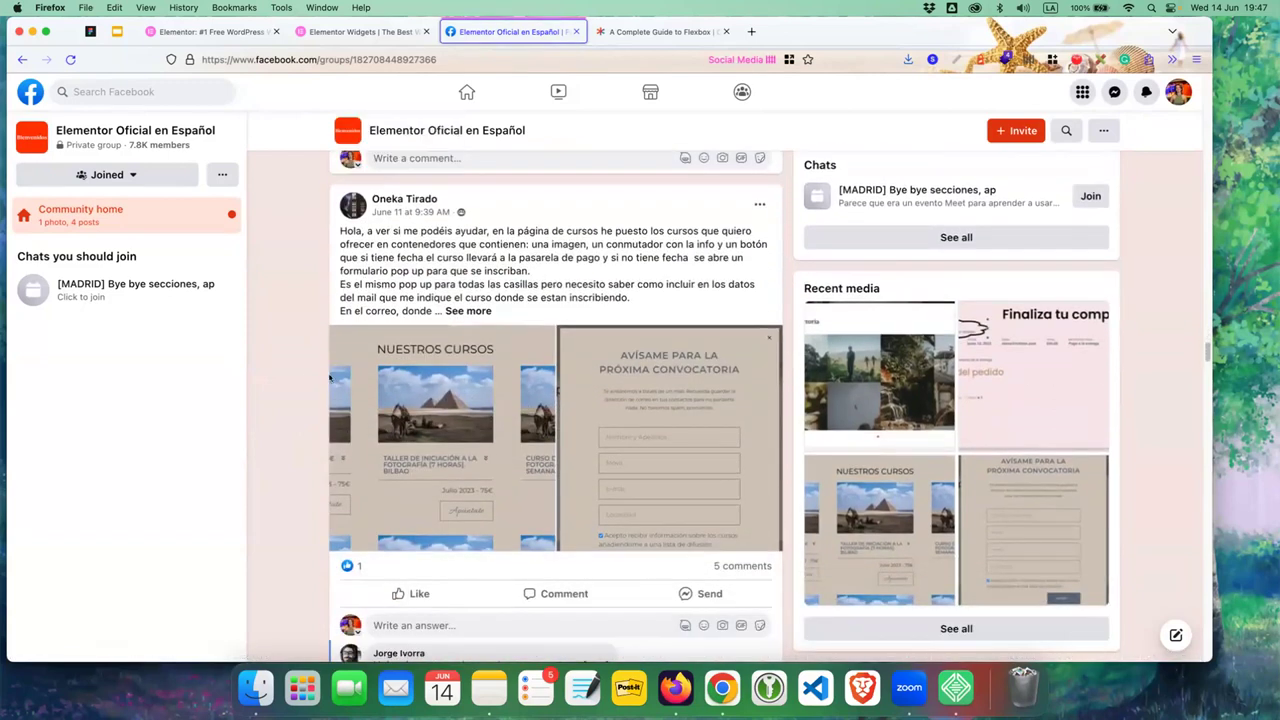
pyautogui.scroll(-3, 306, 367)
pyautogui.scroll(-4, 305, 368)
pyautogui.scroll(-3, 304, 369)
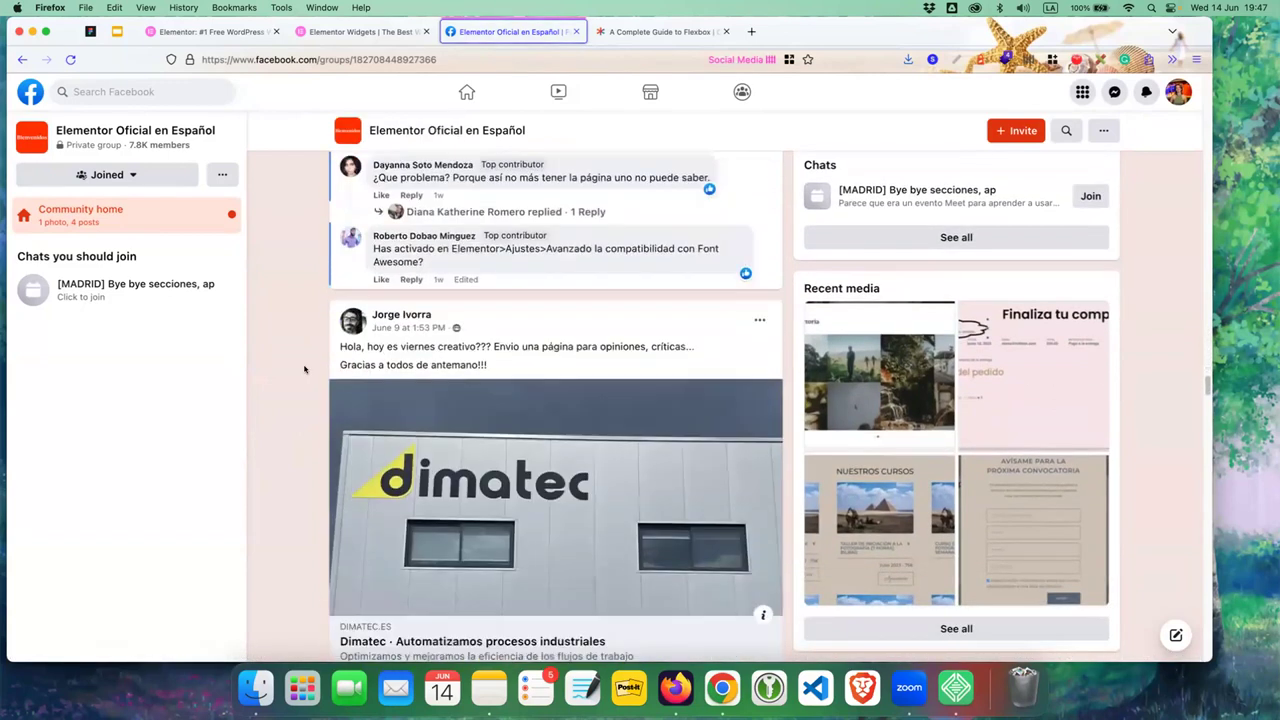
pyautogui.scroll(-2, 305, 367)
pyautogui.scroll(-2, 305, 367)
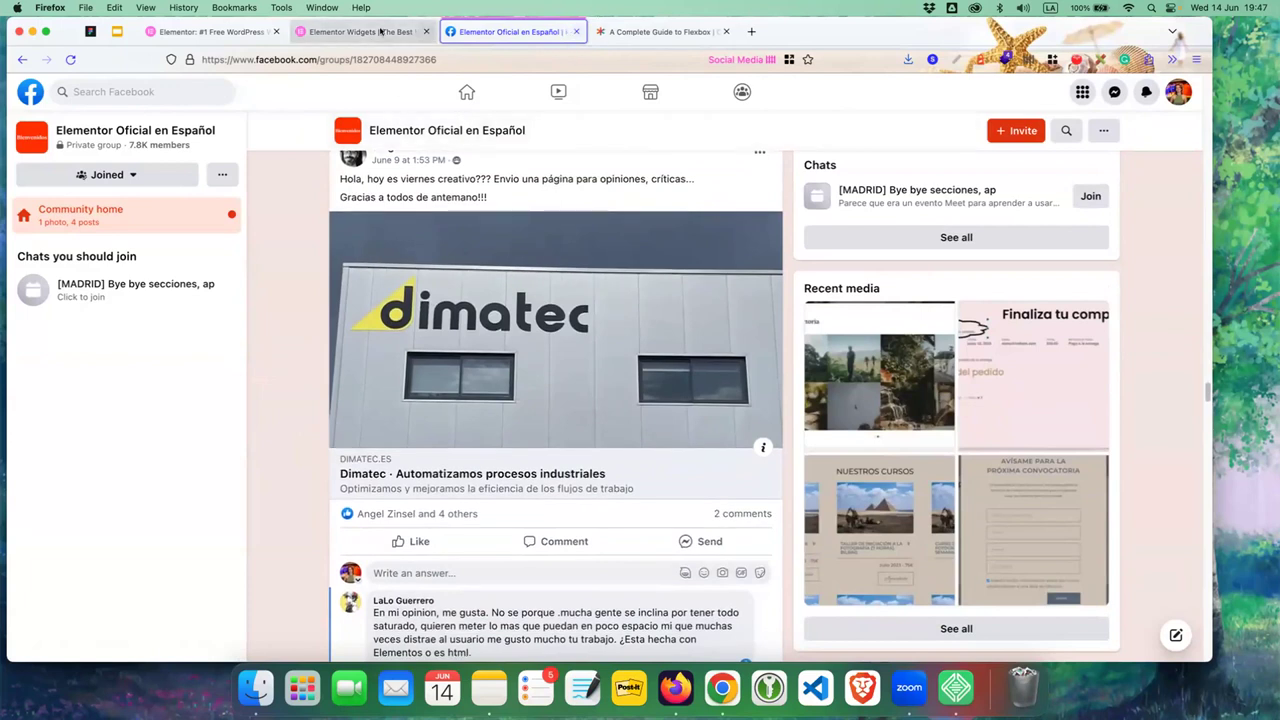
# - Close the Widgets and Facebook tabs, then open the meetups site's WP Admin from Local
pyautogui.click(426, 31)
pyautogui.click(422, 31)
pyautogui.click(956, 687)
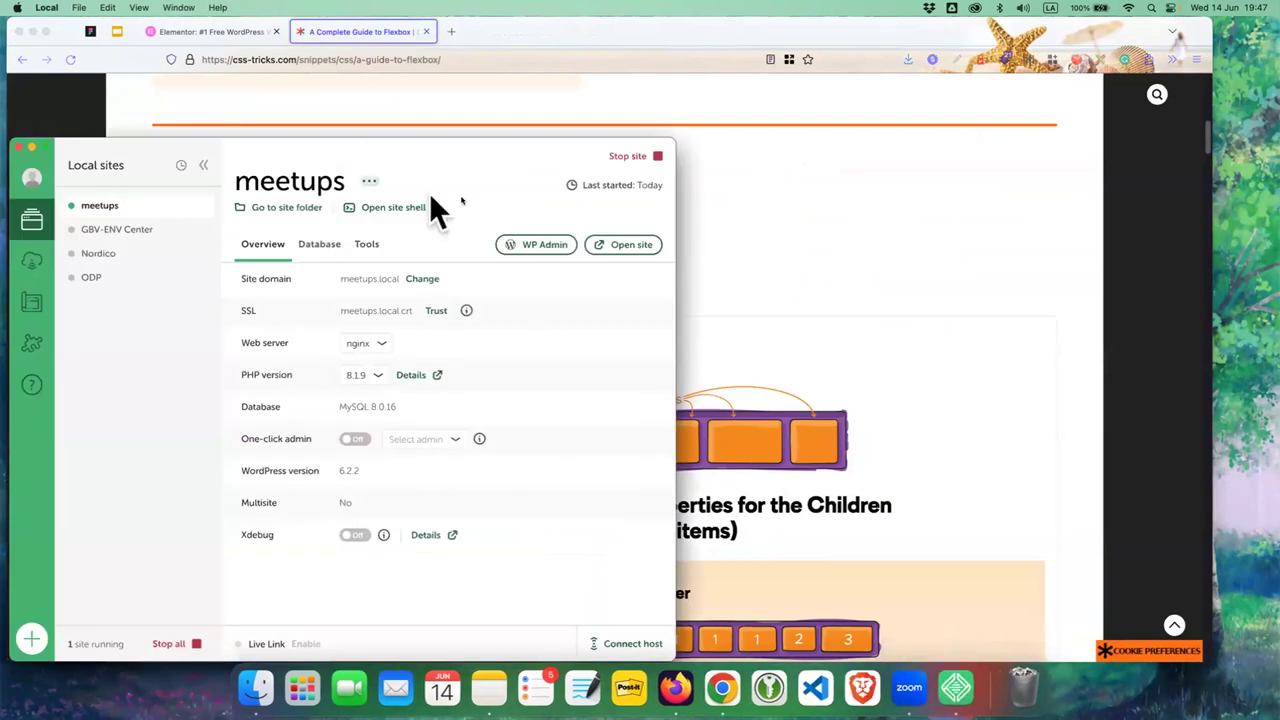
pyautogui.click(538, 244)
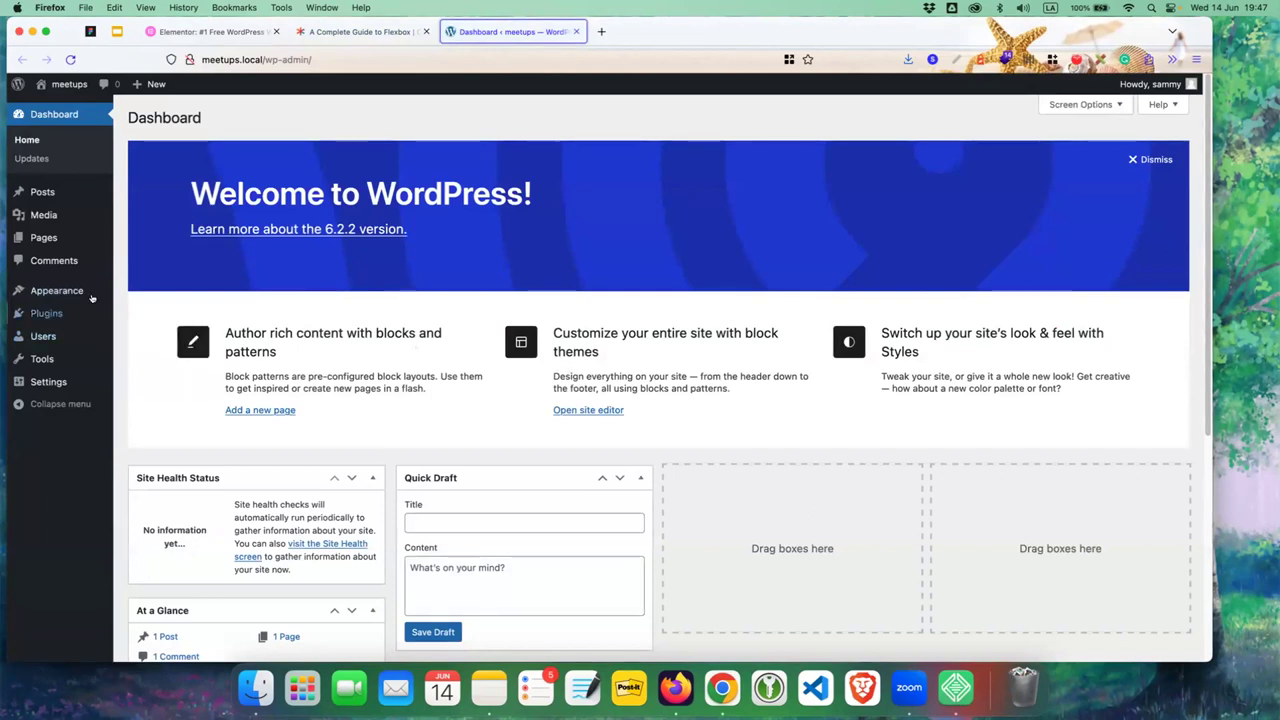
# - Search the plugin directory for 'elementor', then install and activate Elementor Website Builder
pyautogui.click(75, 312)
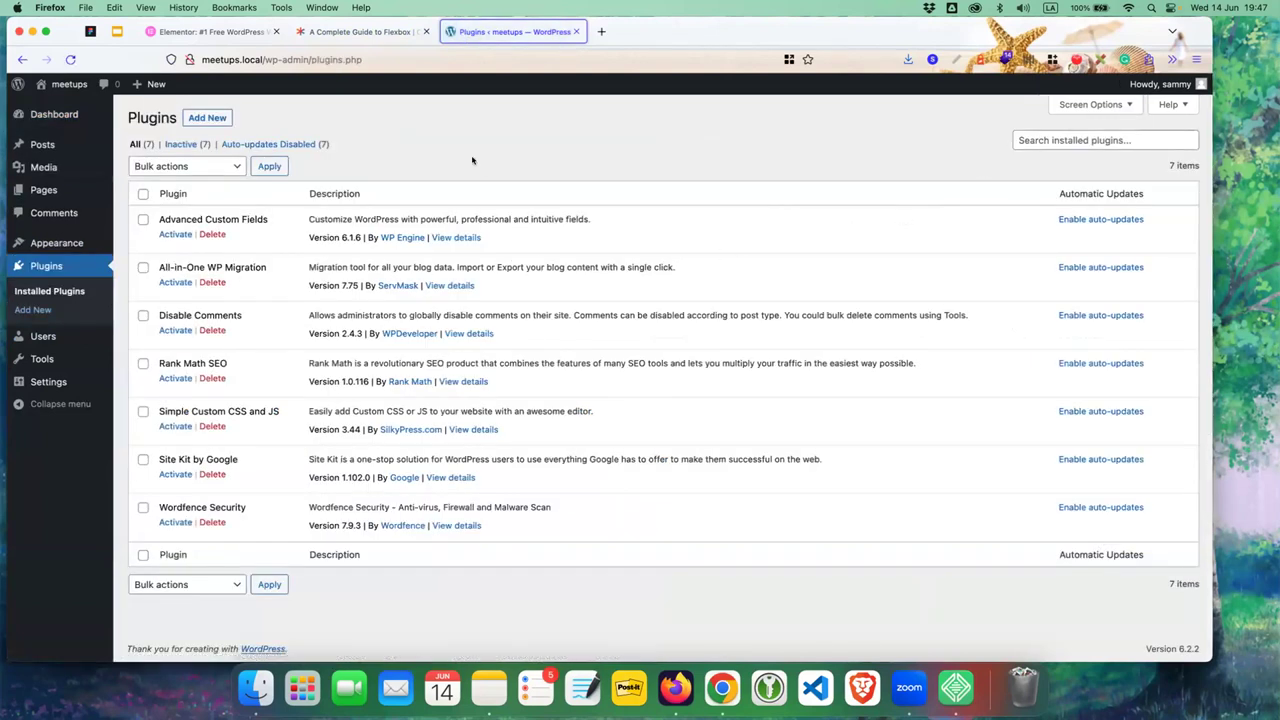
pyautogui.click(203, 119)
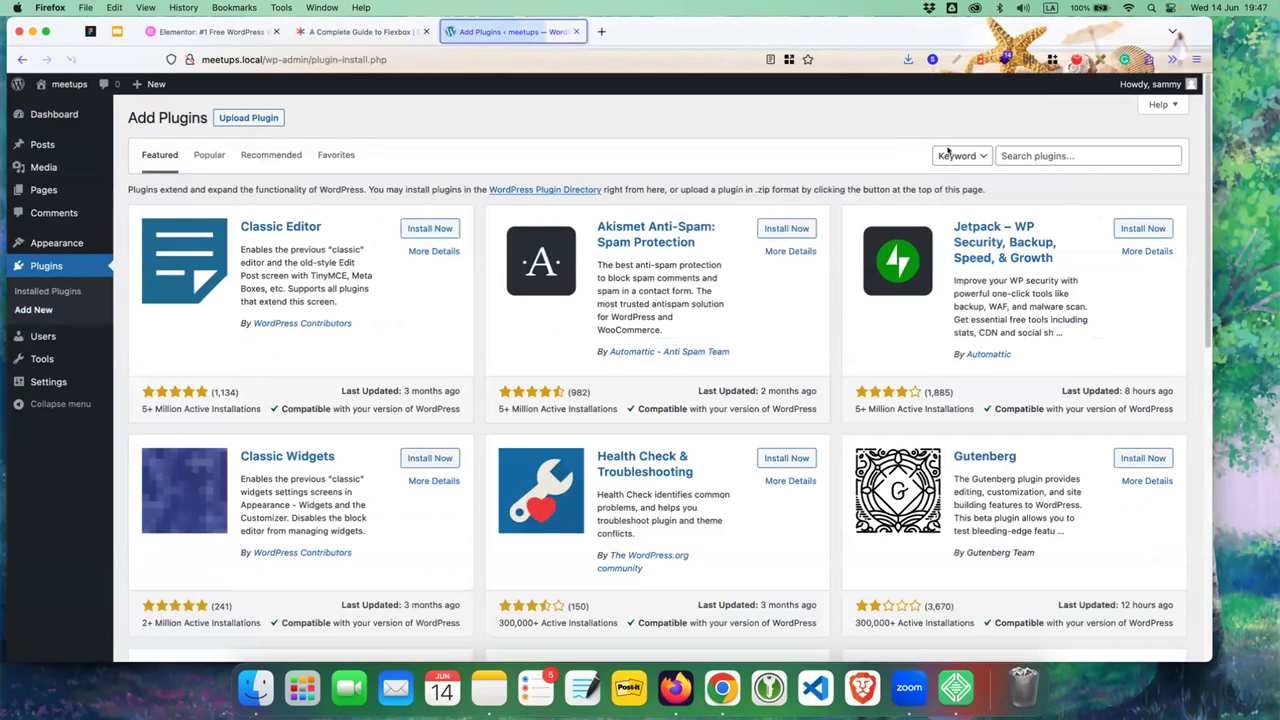
pyautogui.click(1006, 150)
pyautogui.write('elementor')
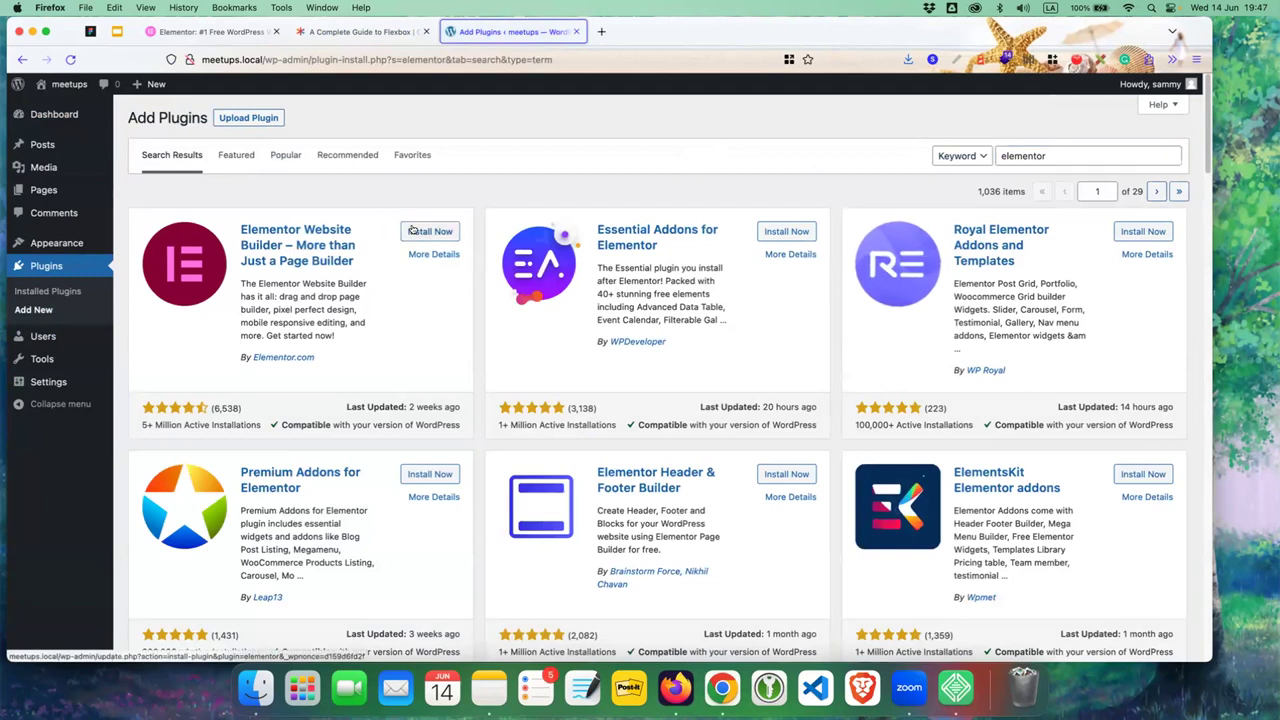
pyautogui.click(412, 231)
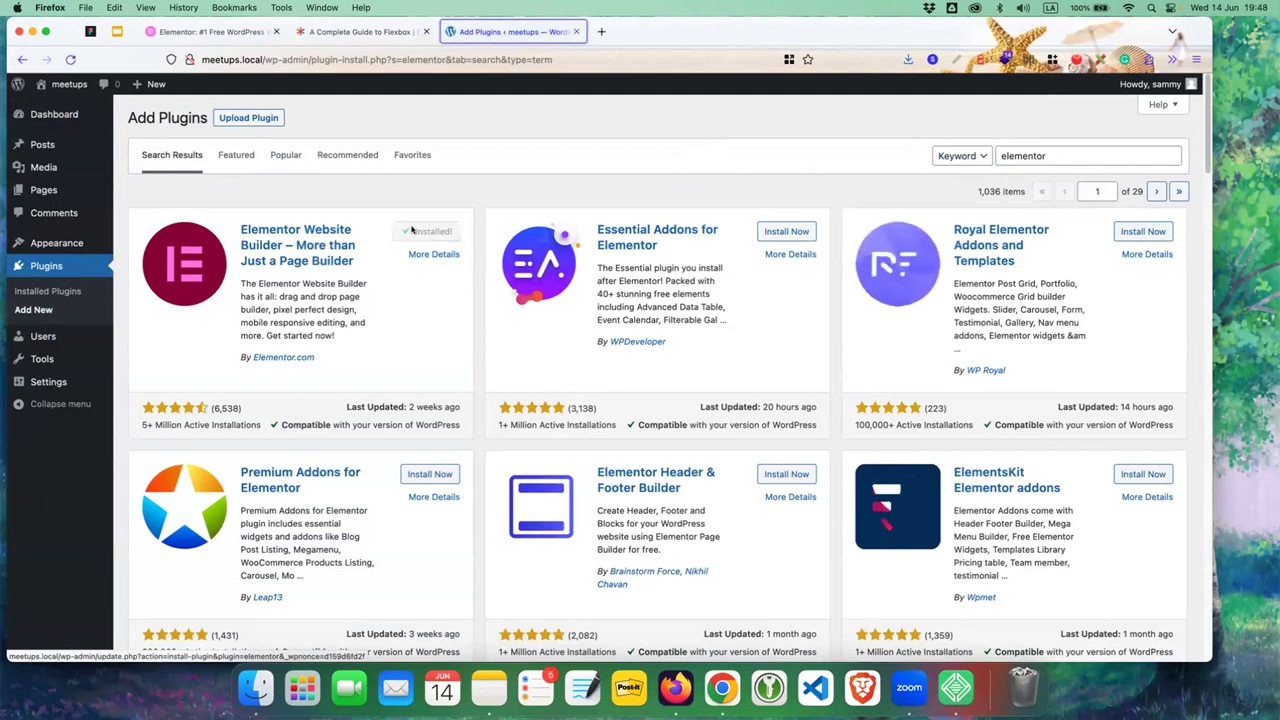
pyautogui.click(416, 231)
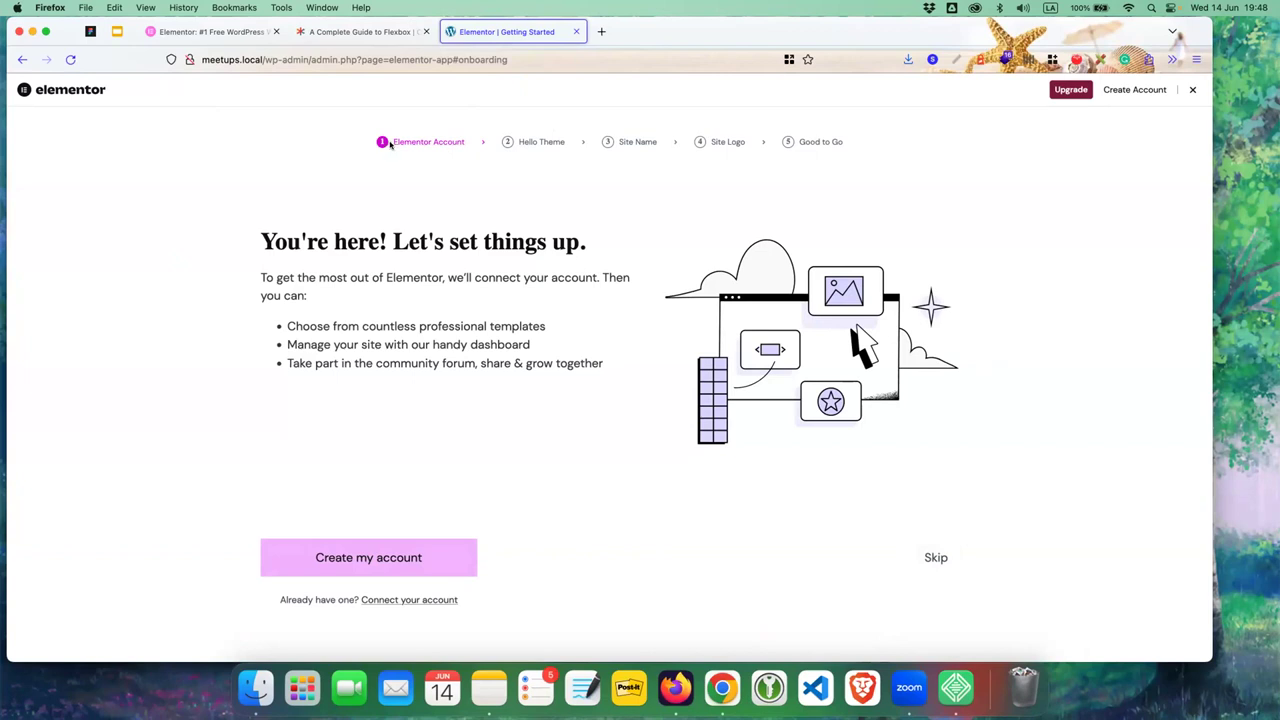
# - Skip the Elementor Account step and continue with the Hello theme
pyautogui.moveTo(391, 140); pyautogui.dragTo(568, 141)
pyautogui.moveTo(619, 139); pyautogui.dragTo(745, 141)
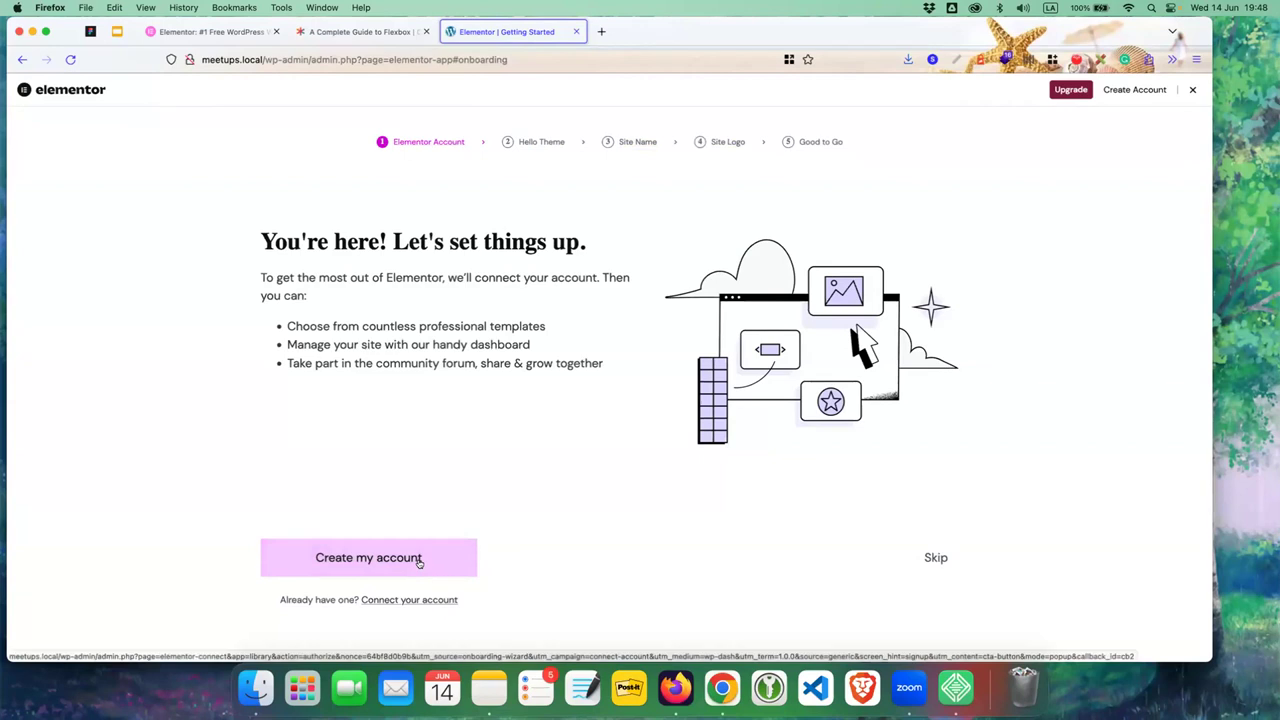
pyautogui.click(933, 558)
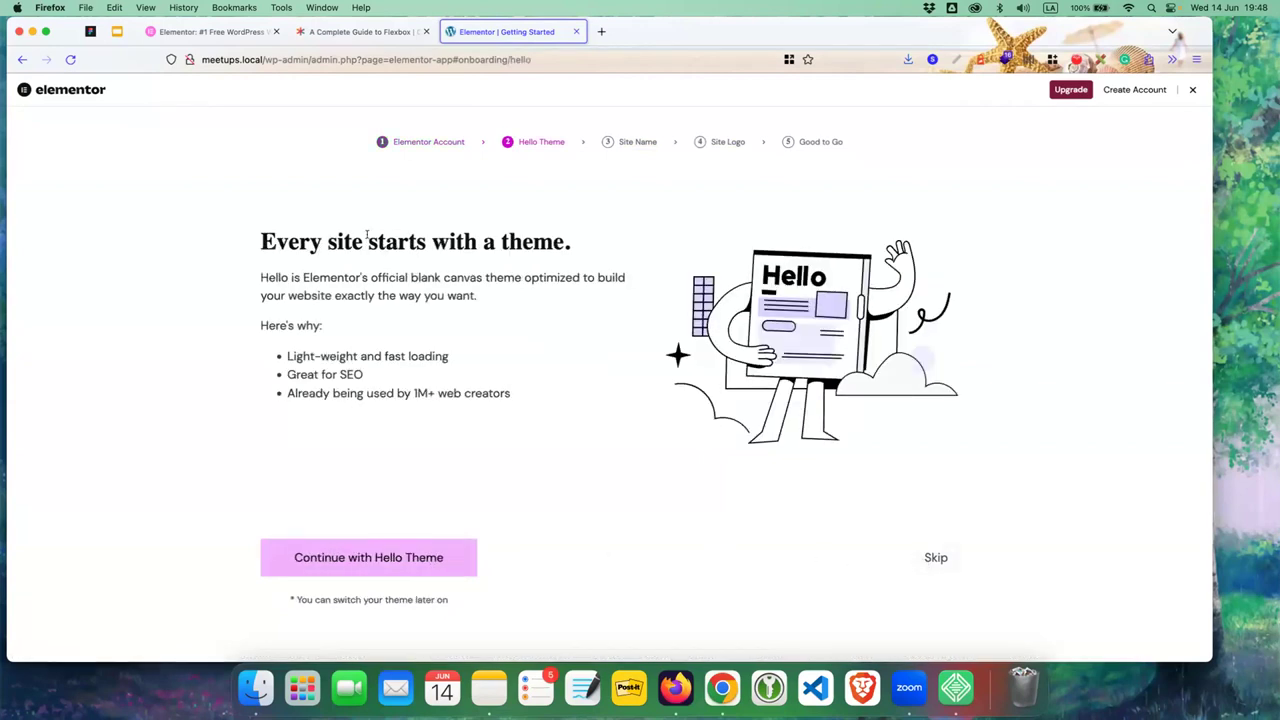
pyautogui.click(414, 561)
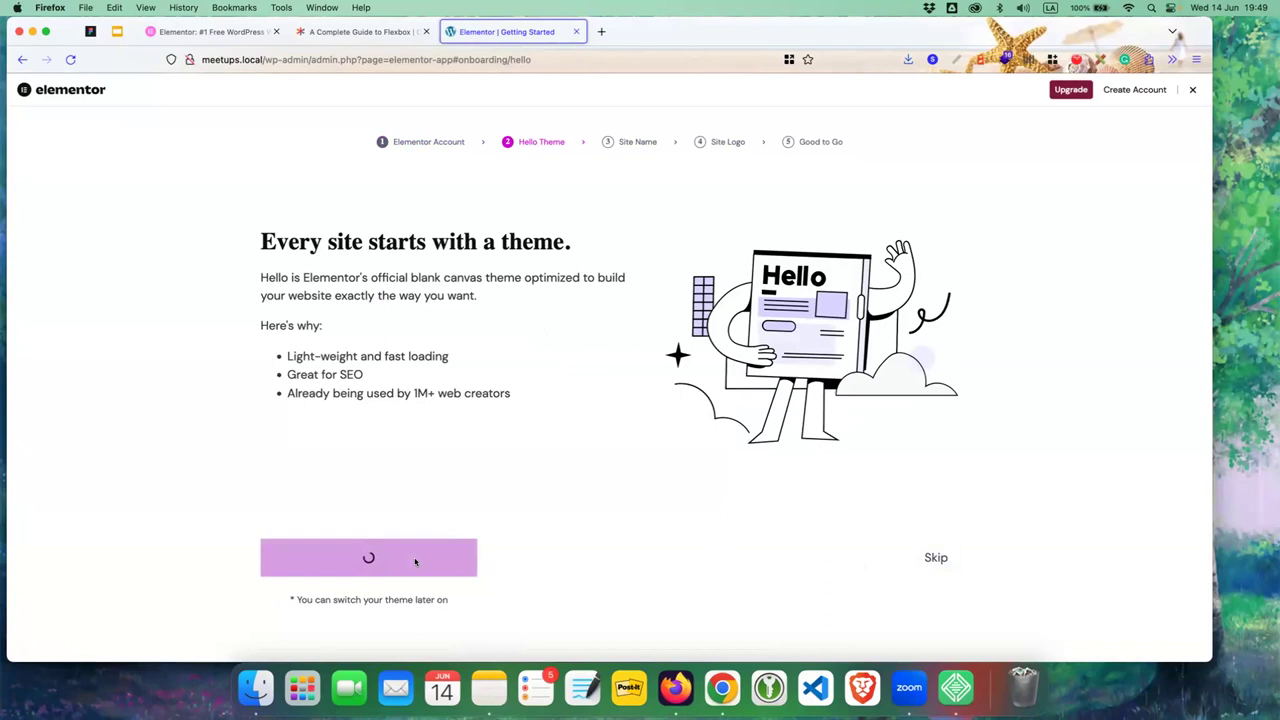
# - Change the site name to Meetups and proceed to the Site Logo step
pyautogui.click(339, 390)
pyautogui.write('Meetupsmeetups')
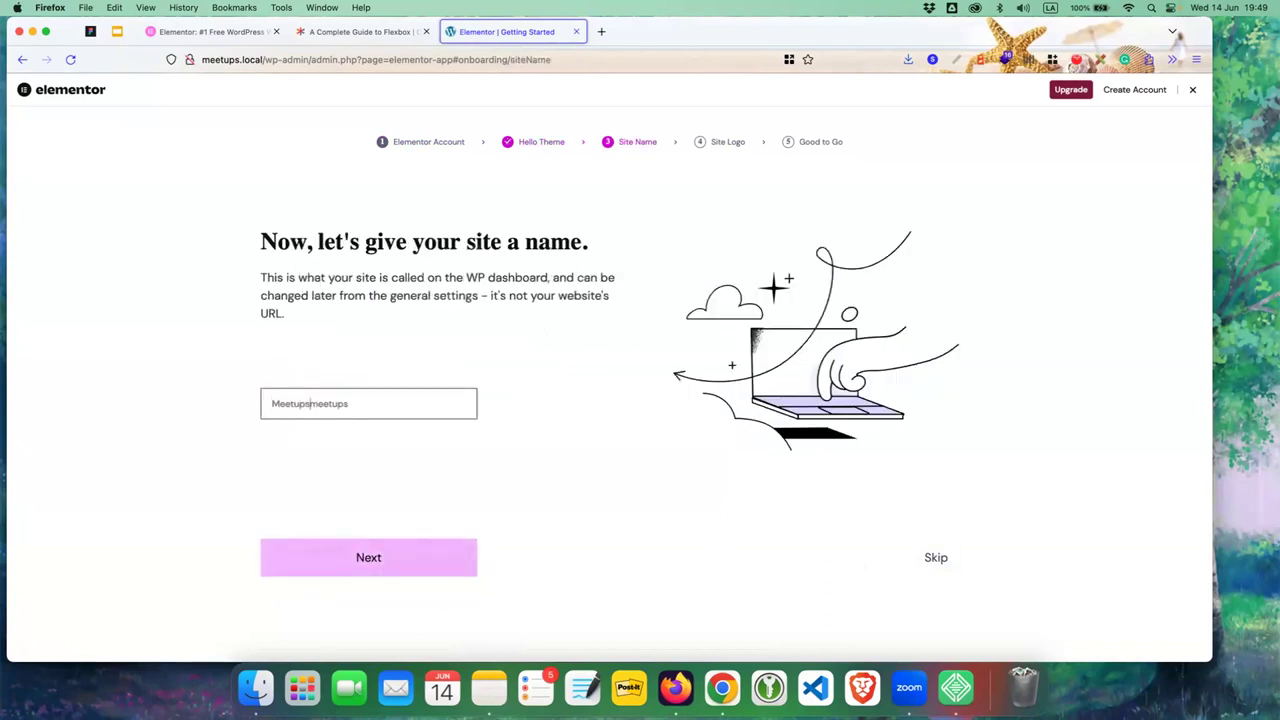
pyautogui.press('super+shift+Right')
pyautogui.press('BackSpace')
pyautogui.click(355, 563)
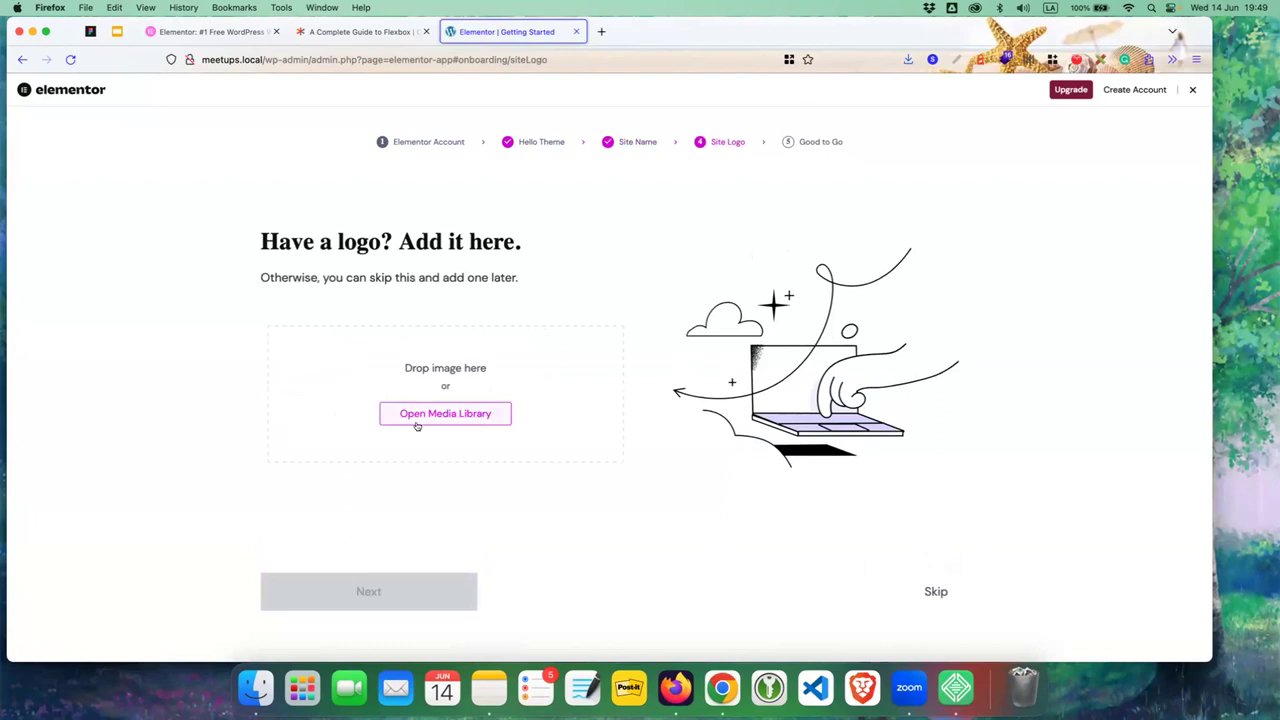
pyautogui.click(256, 687)
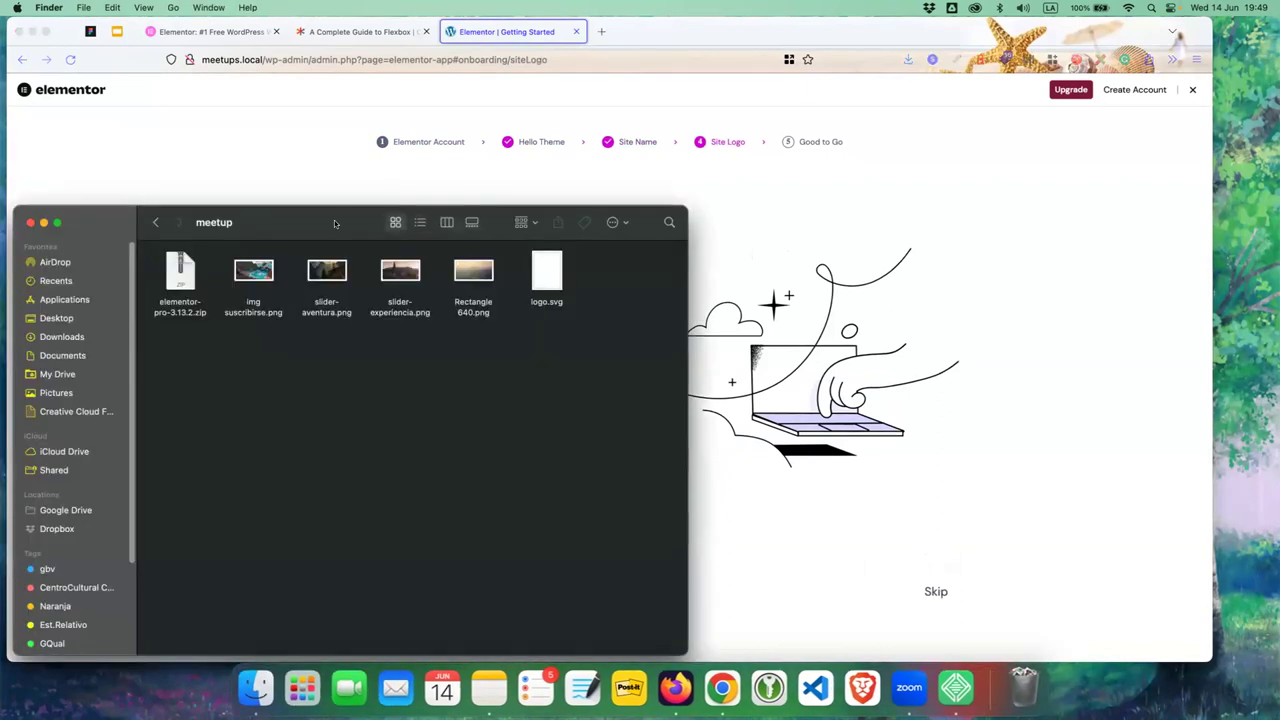
pyautogui.moveTo(335, 223); pyautogui.dragTo(410, 432)
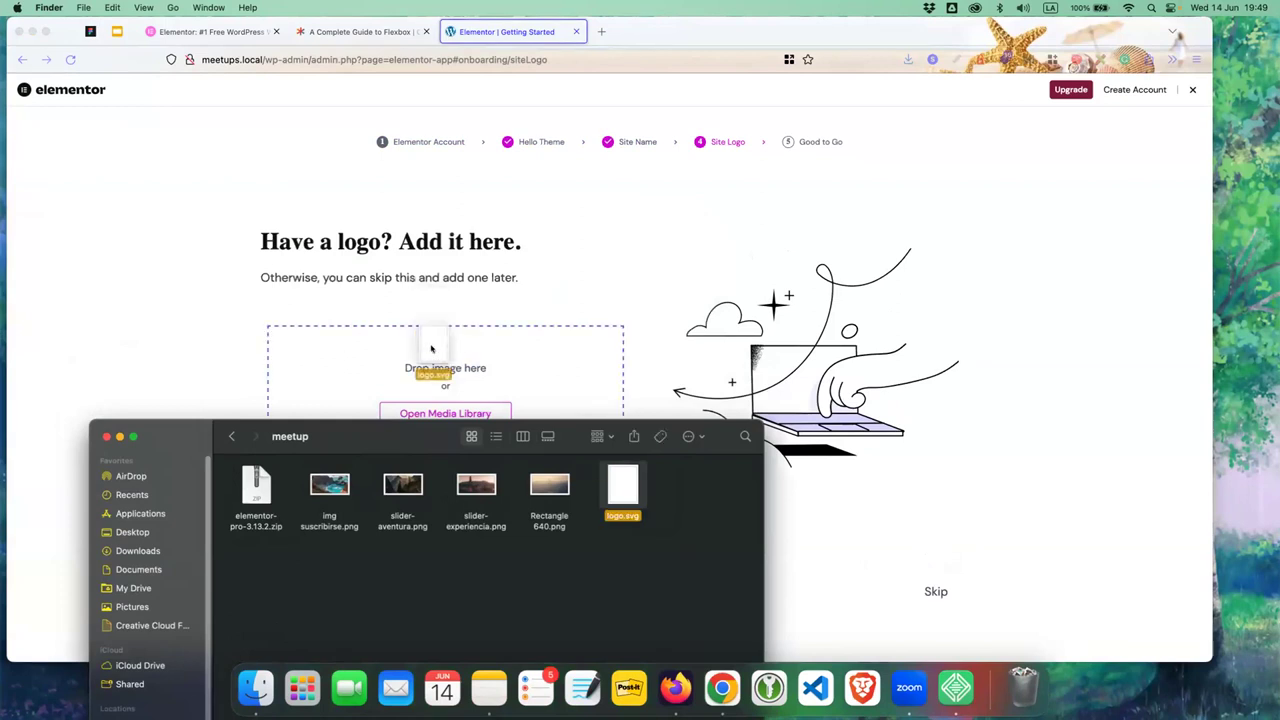
pyautogui.moveTo(623, 498); pyautogui.dragTo(430, 360)
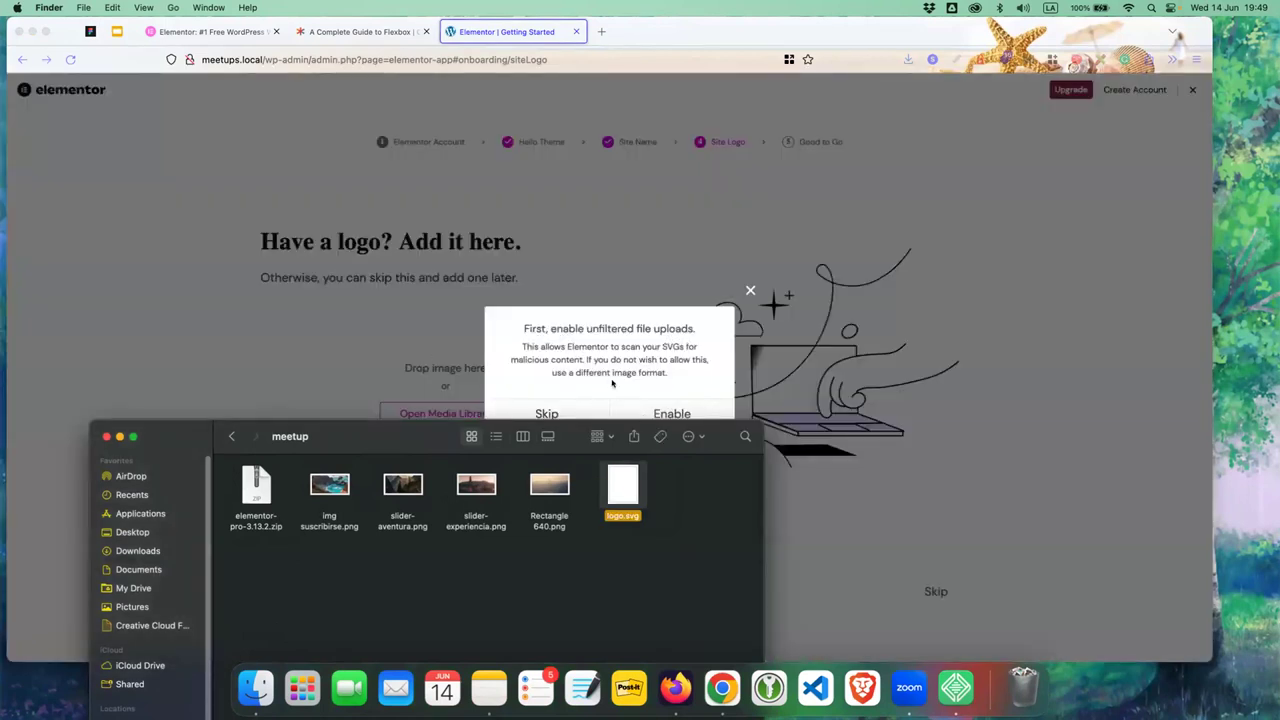
pyautogui.moveTo(384, 437); pyautogui.dragTo(130, 469)
pyautogui.press('super+w')
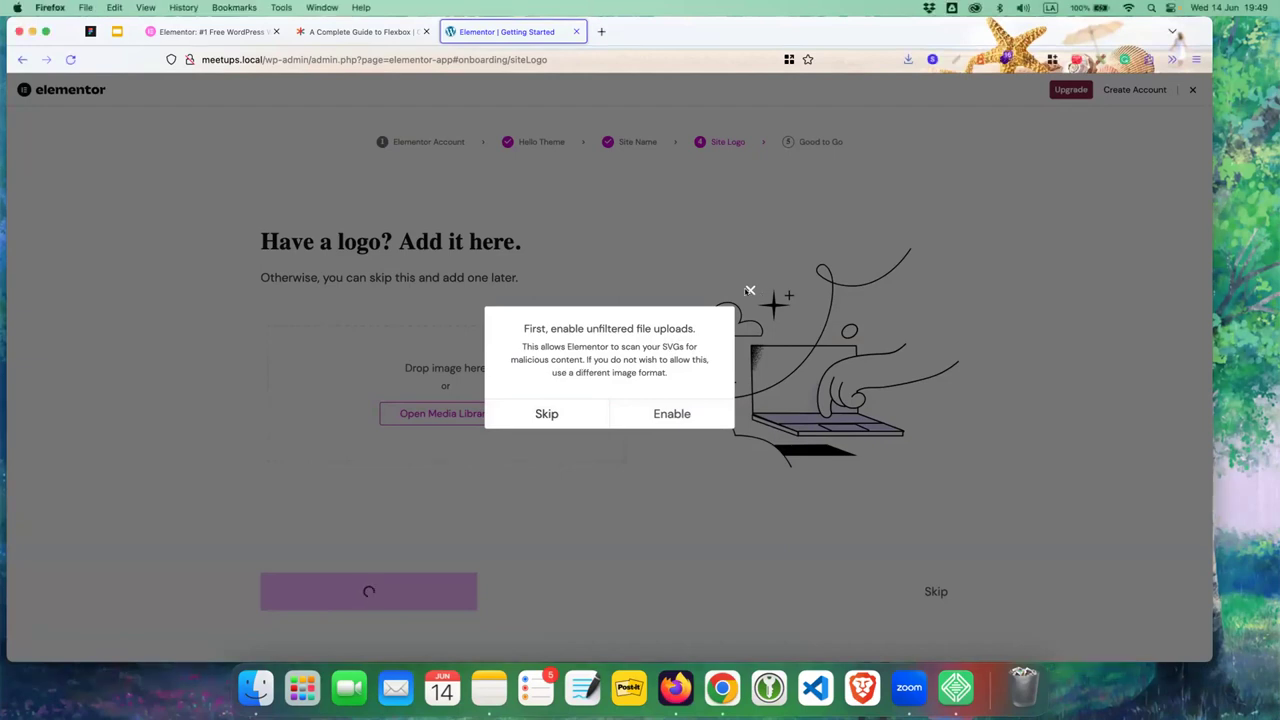
pyautogui.click(749, 290)
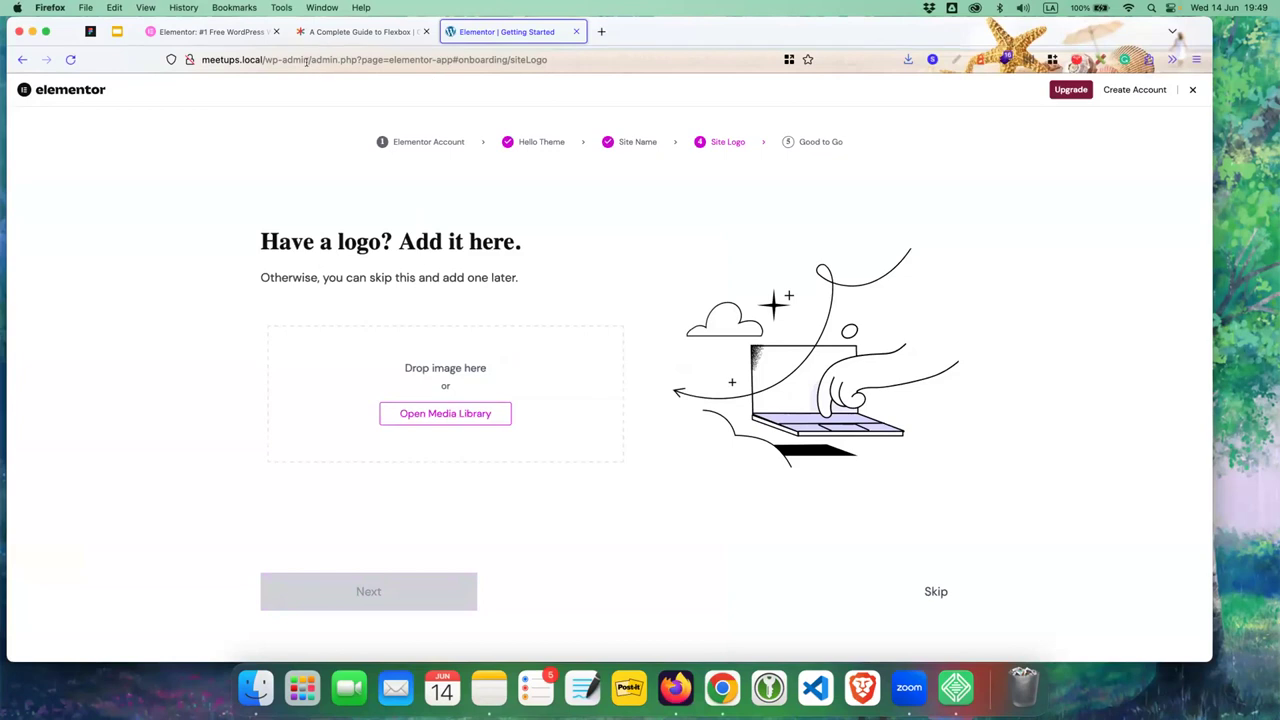
pyautogui.moveTo(306, 60); pyautogui.dragTo(174, 57)
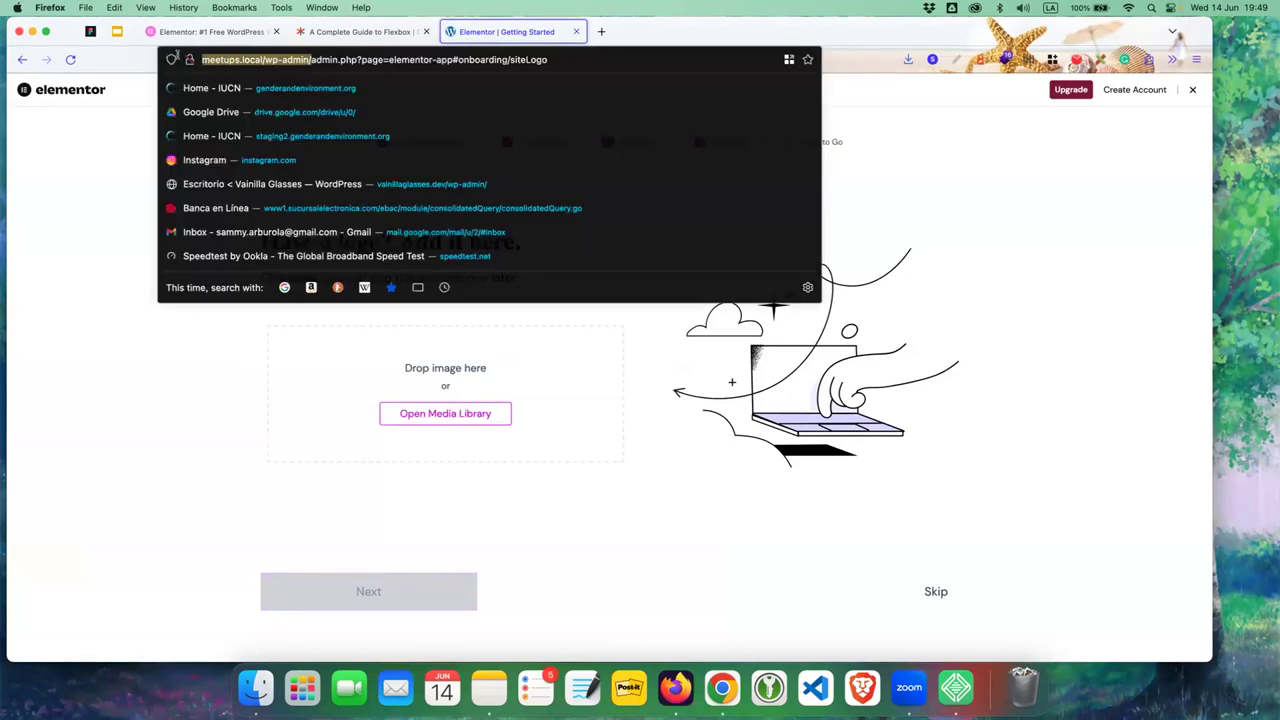
pyautogui.click(248, 333)
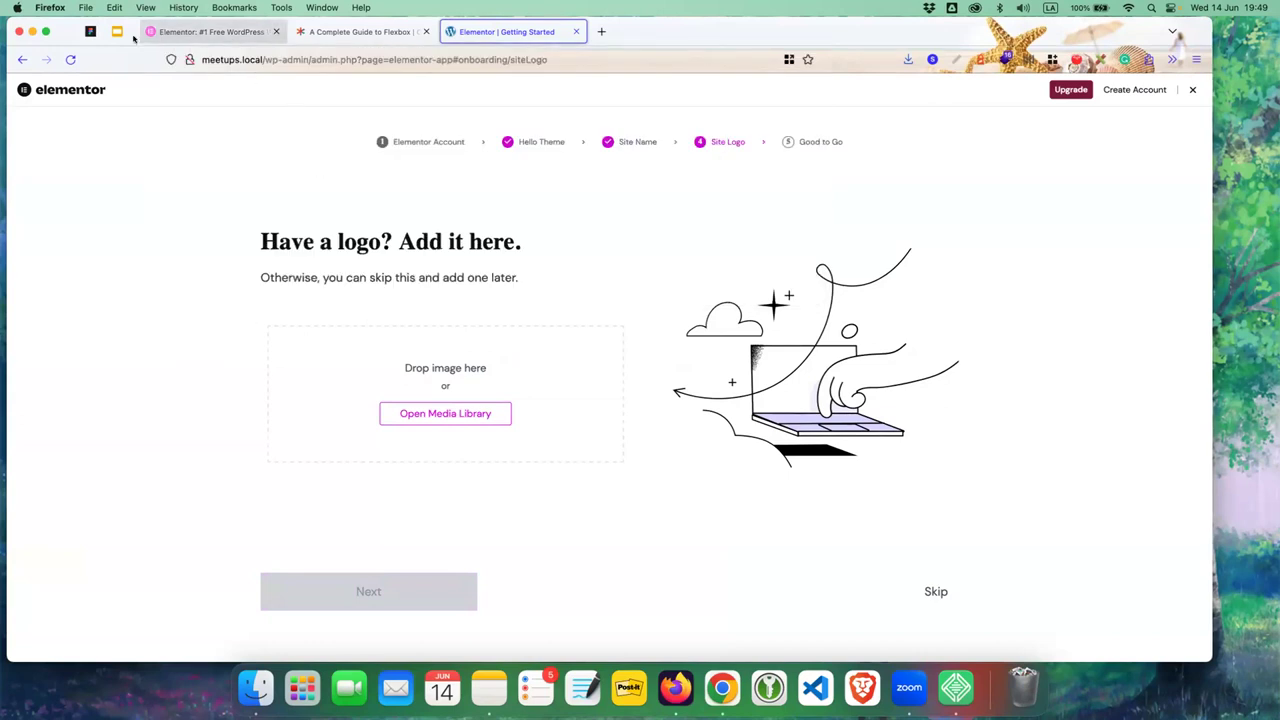
# - In the Viajes ejemplo design, drill into categoria > playa to the beach icon and reveal its Export section
pyautogui.click(93, 31)
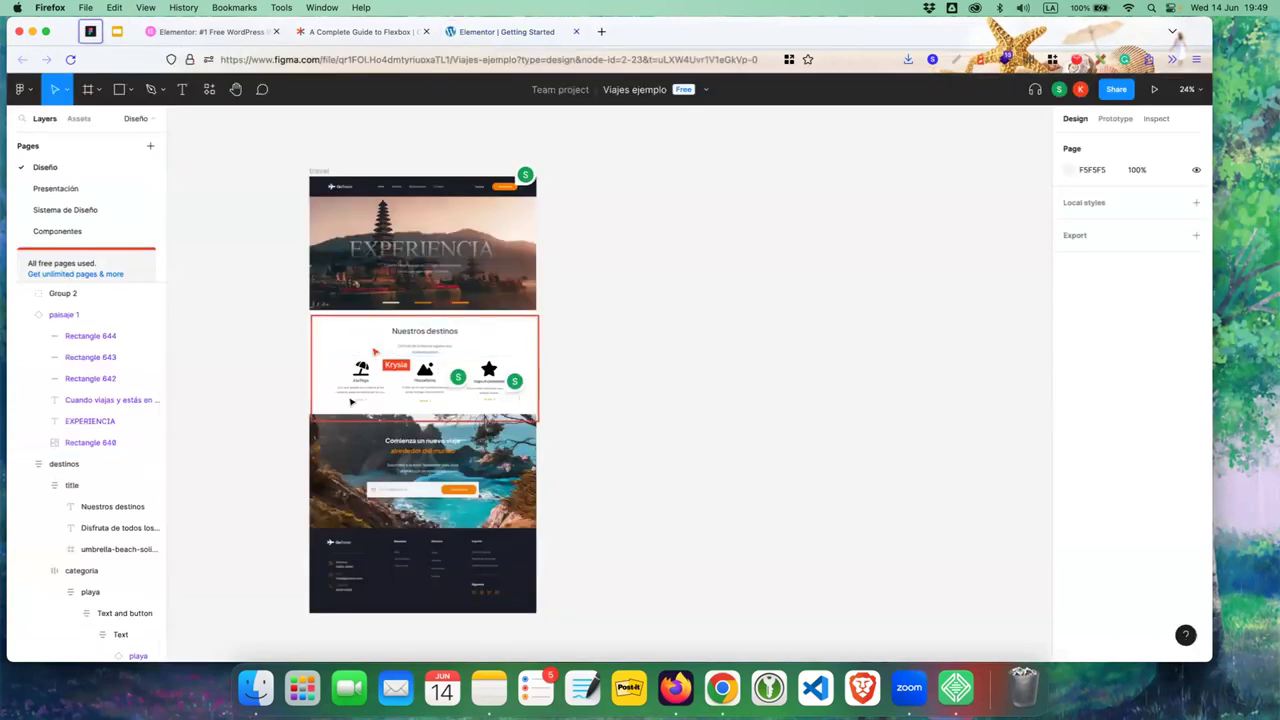
pyautogui.click(362, 368)
pyautogui.doubleClick(362, 368)
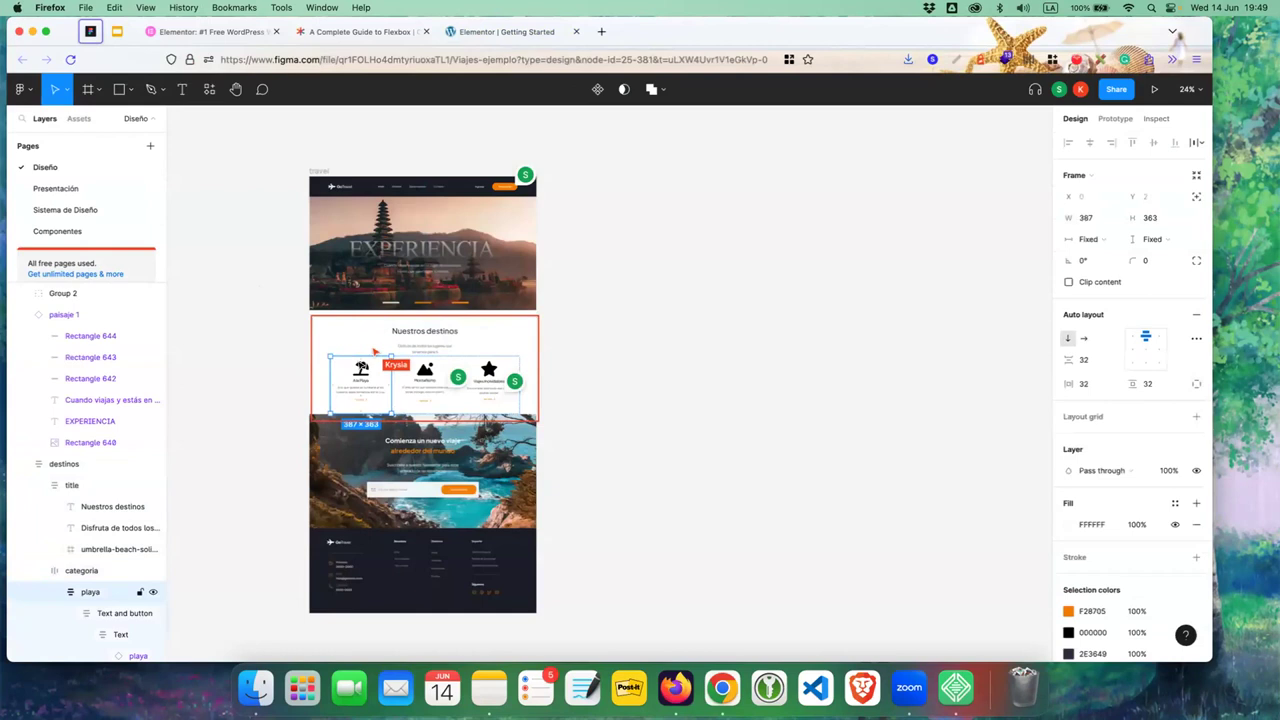
pyautogui.doubleClick(362, 369)
pyautogui.doubleClick(362, 370)
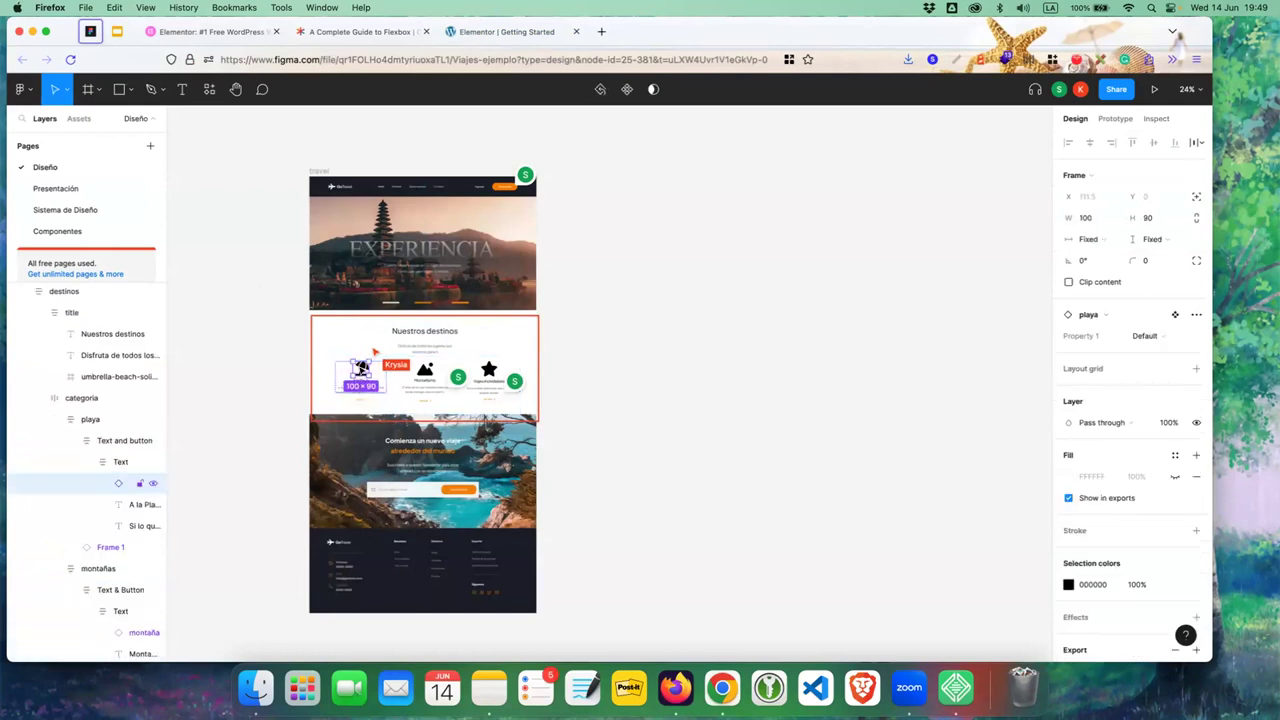
pyautogui.scroll(-1, 1110, 374)
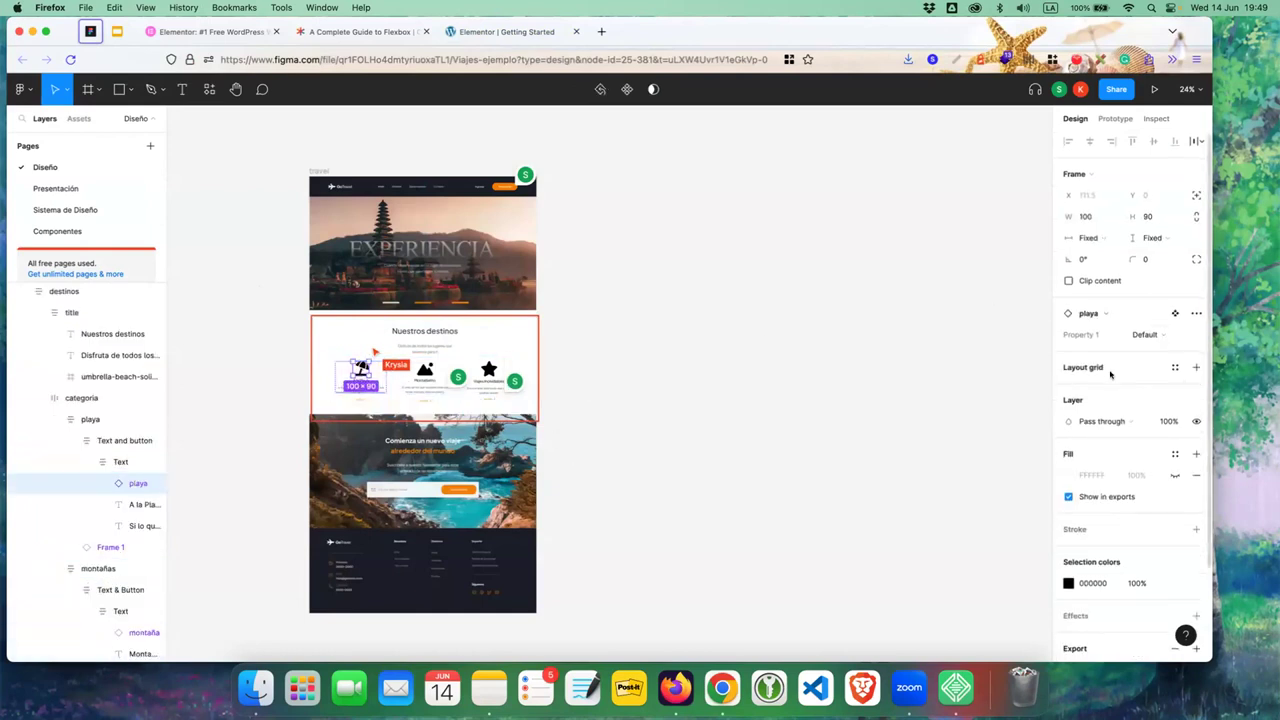
pyautogui.scroll(-3, 1110, 374)
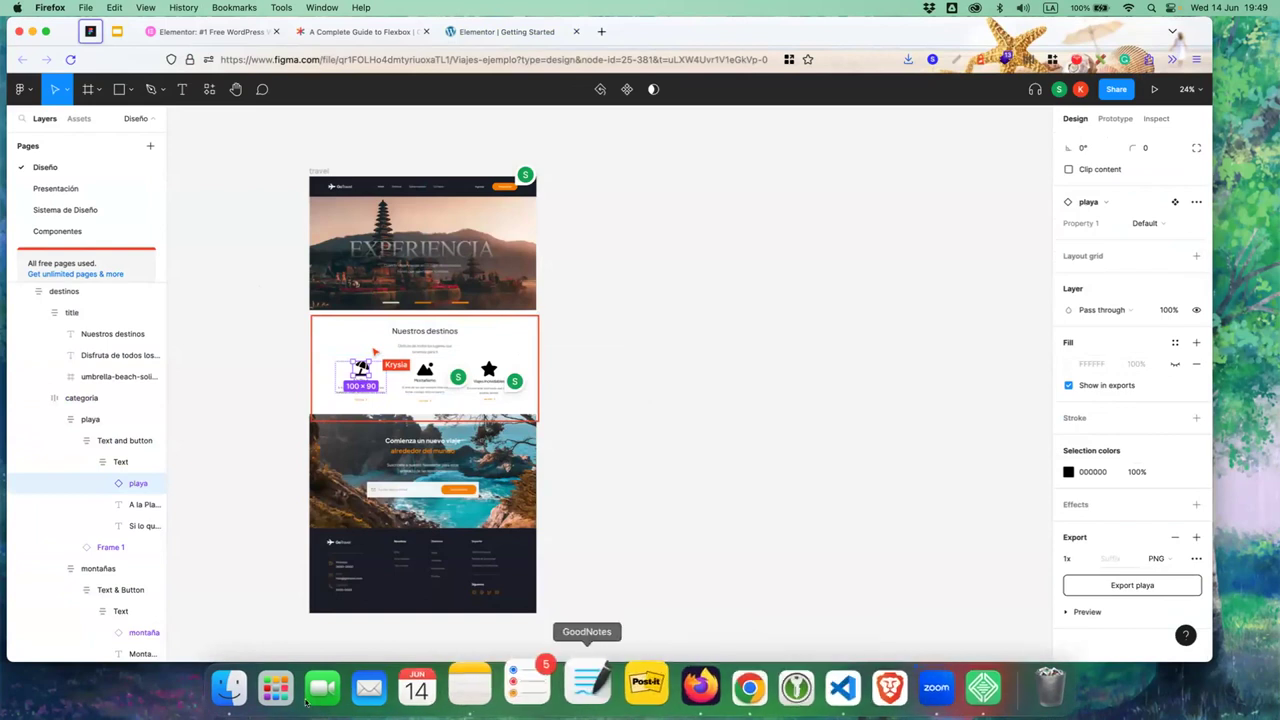
pyautogui.click(268, 684)
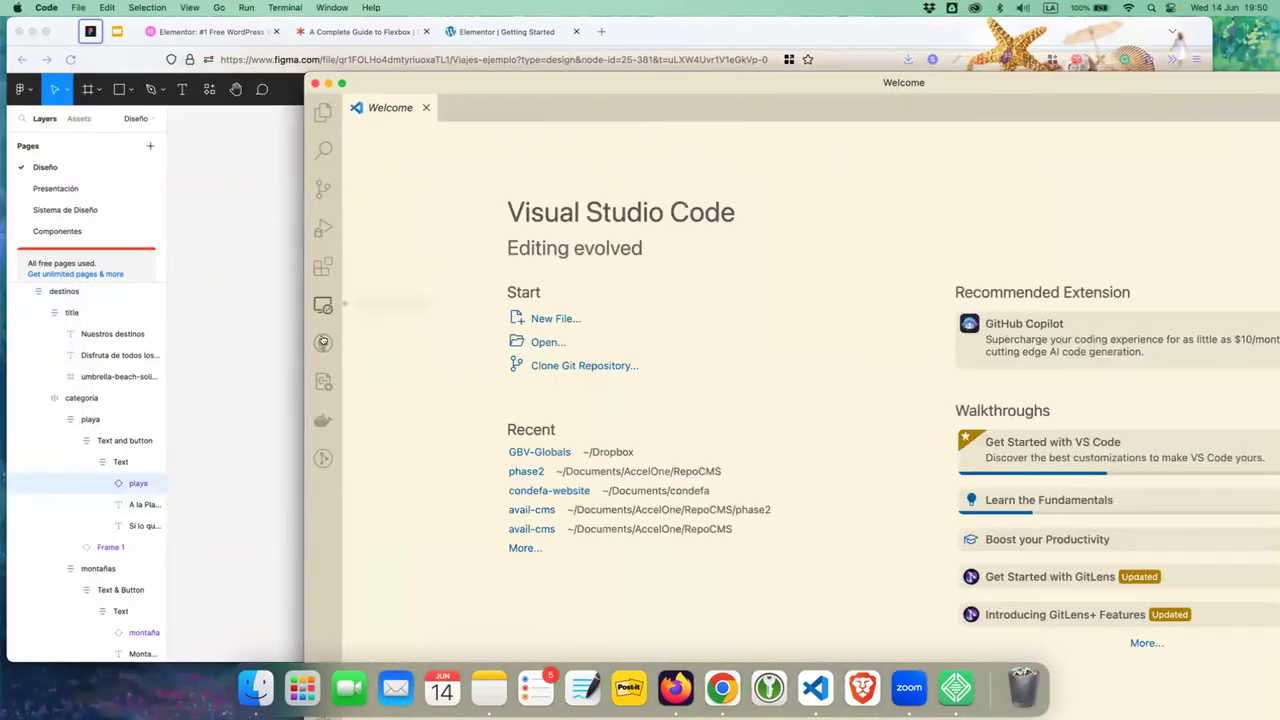
# - Open a blank Untitled-1 file, then load logo.svg and inspect its path code
pyautogui.press('super+n')
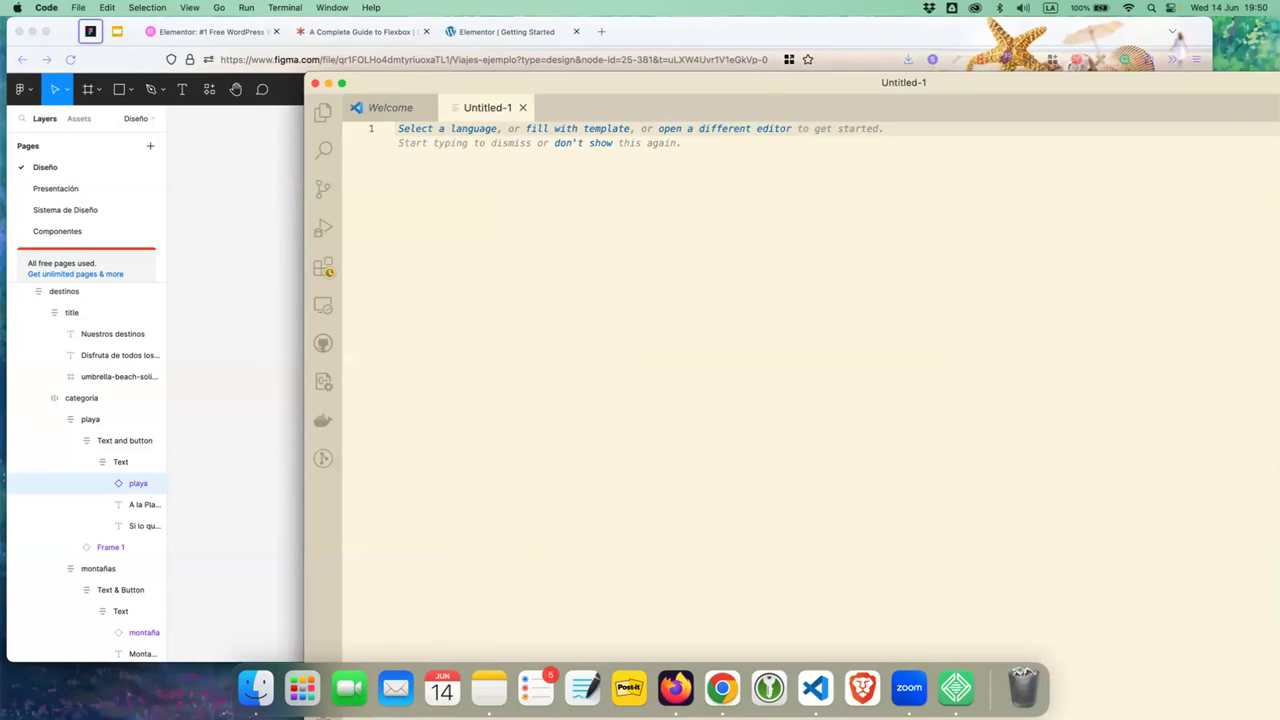
pyautogui.moveTo(243, 286); pyautogui.dragTo(791, 343)
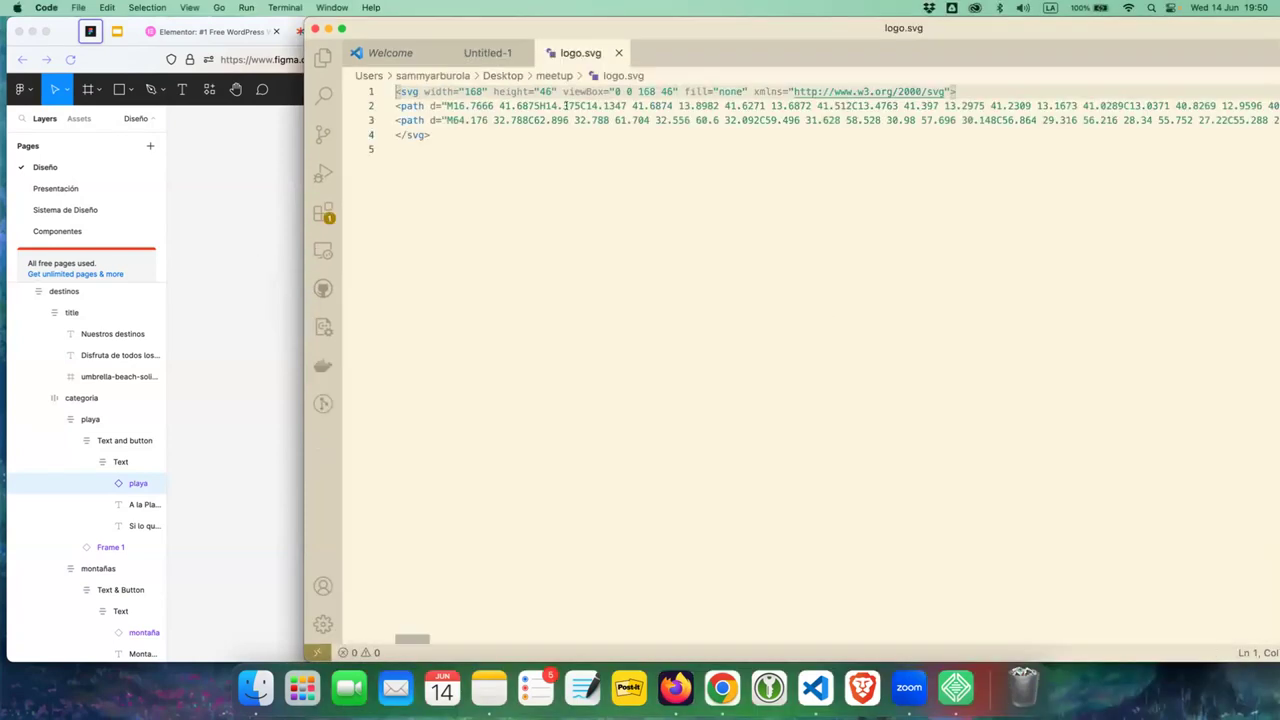
pyautogui.press('super+a')
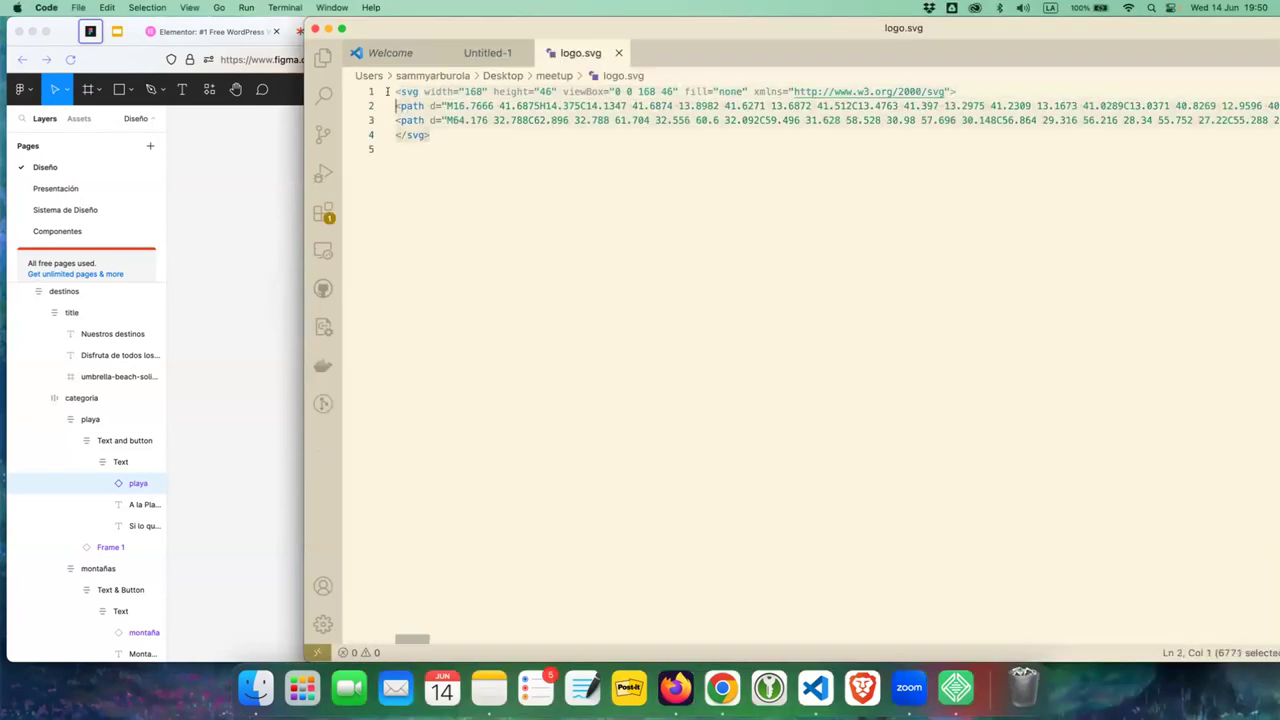
pyautogui.press('super+Right')
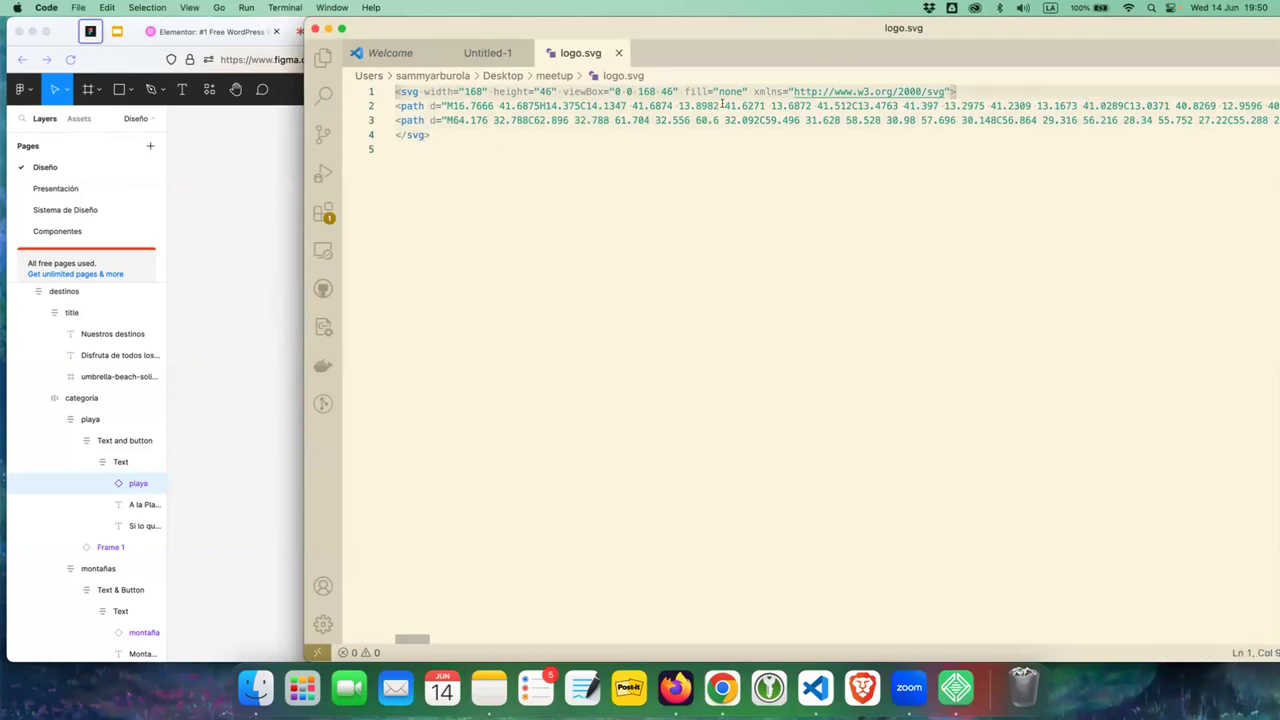
pyautogui.moveTo(679, 105); pyautogui.dragTo(719, 105)
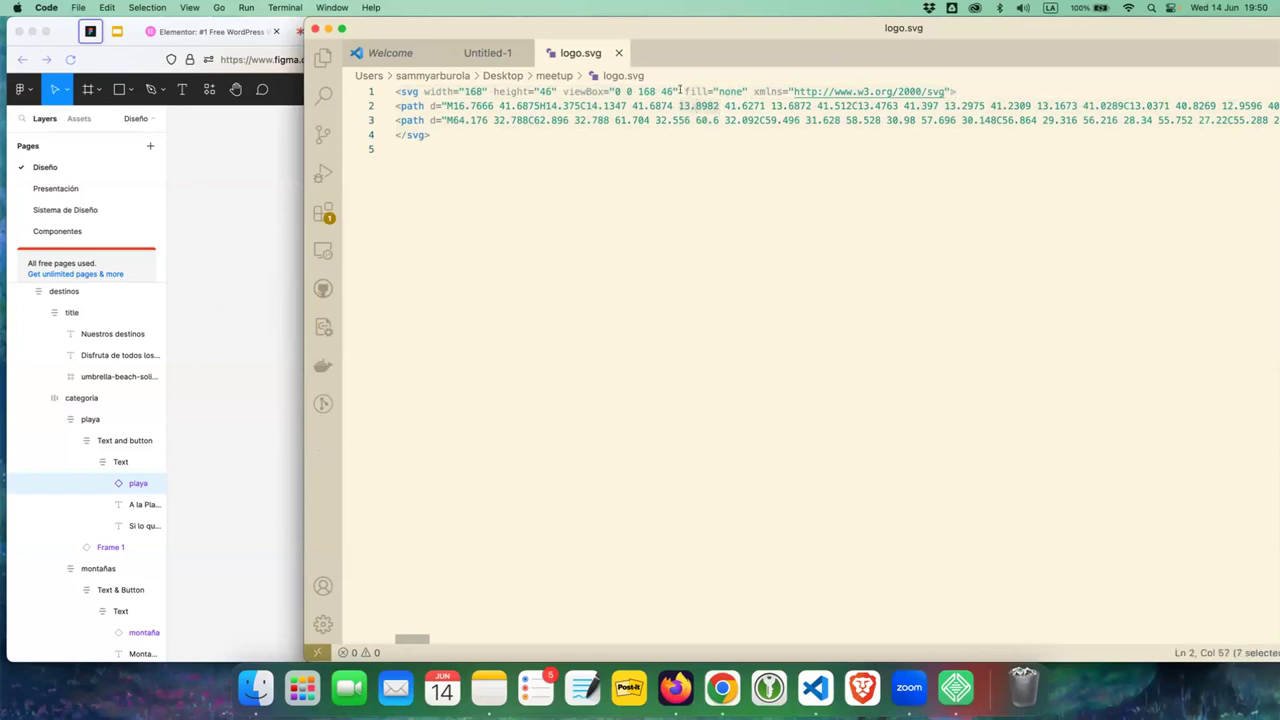
pyautogui.moveTo(686, 91)
pyautogui.mouseDown()
pyautogui.moveTo(850, 104)
pyautogui.moveTo(744, 91)
pyautogui.mouseUp()
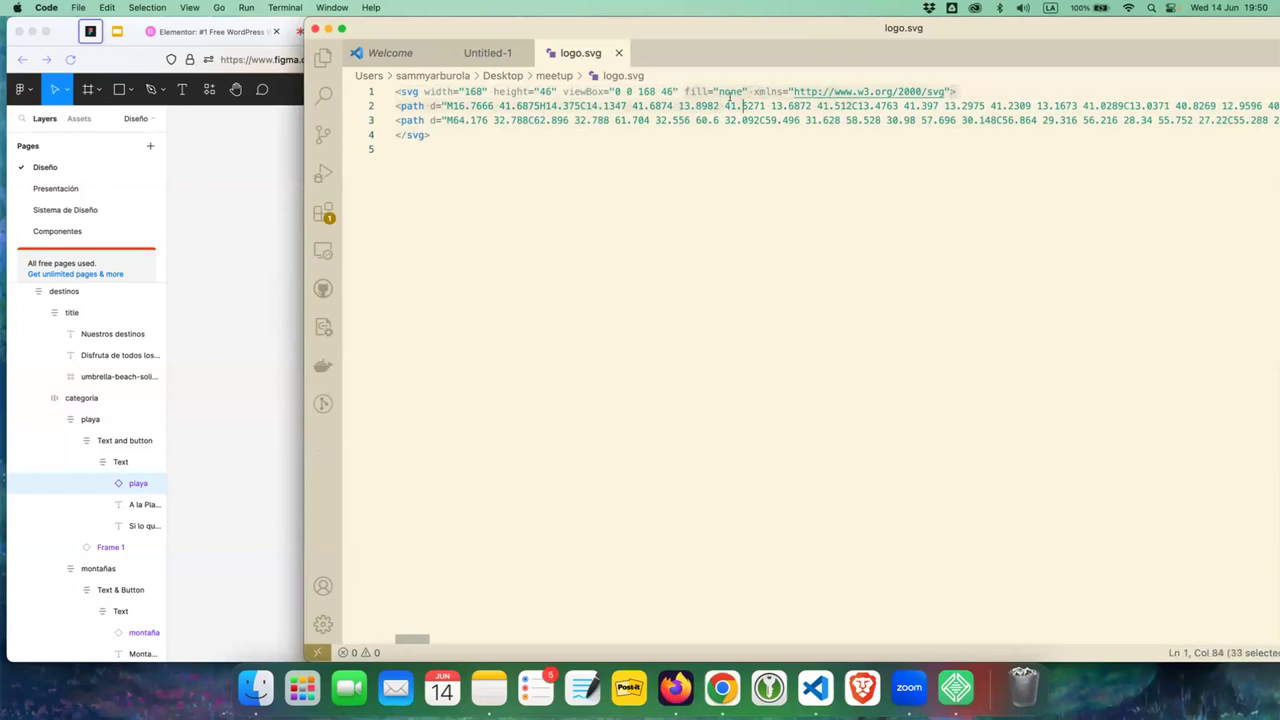
# - Insert a blank line before the second path, then close logo.svg with Don't Save
pyautogui.click(440, 150)
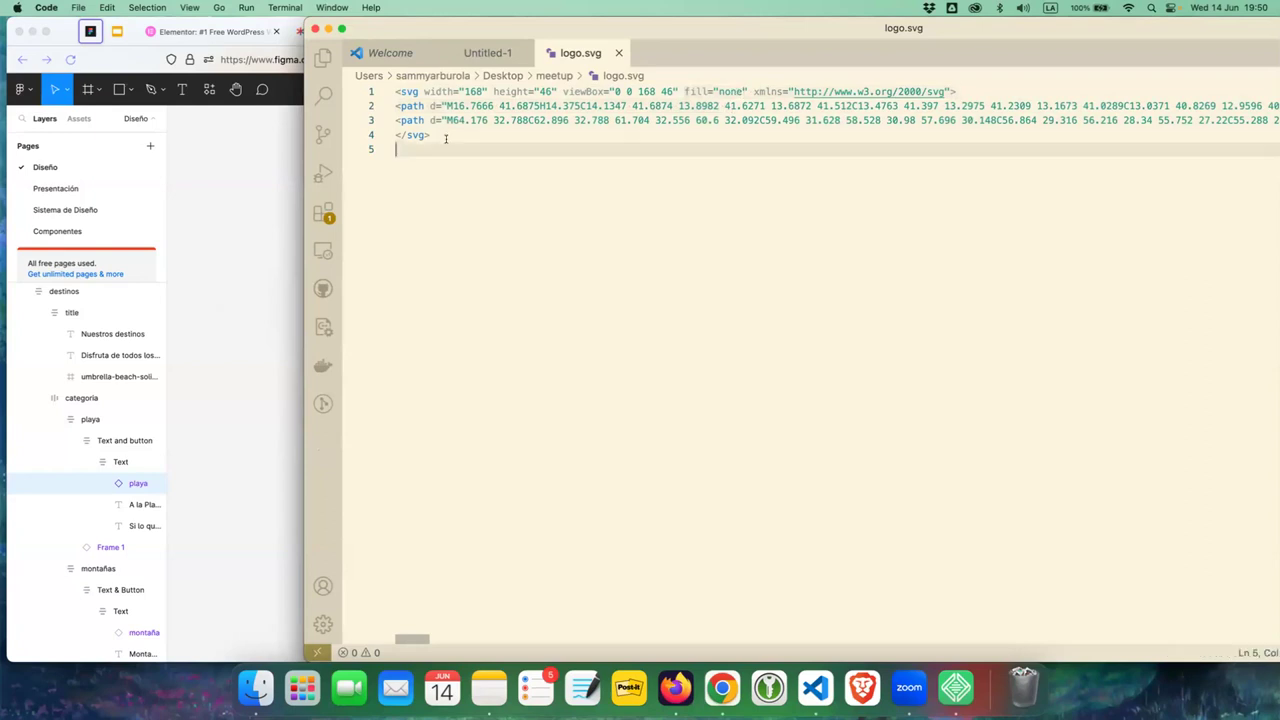
pyautogui.click(396, 120)
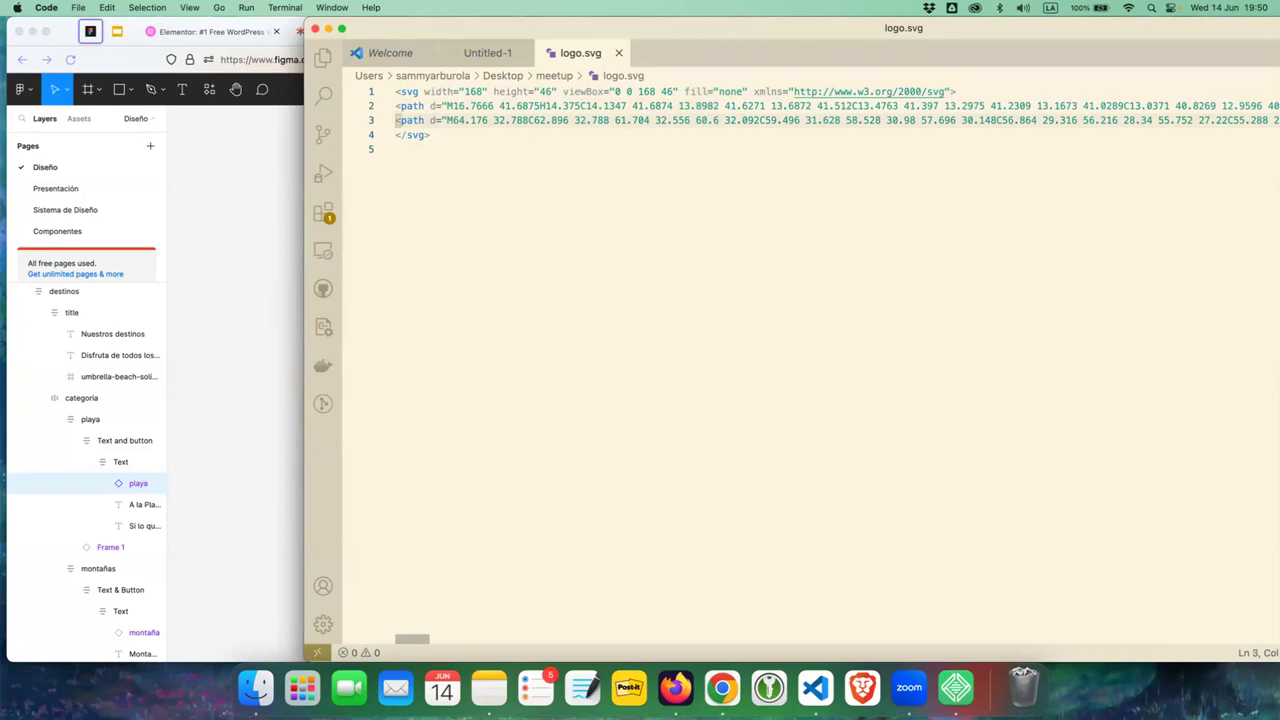
pyautogui.press('Return')
pyautogui.click(396, 120)
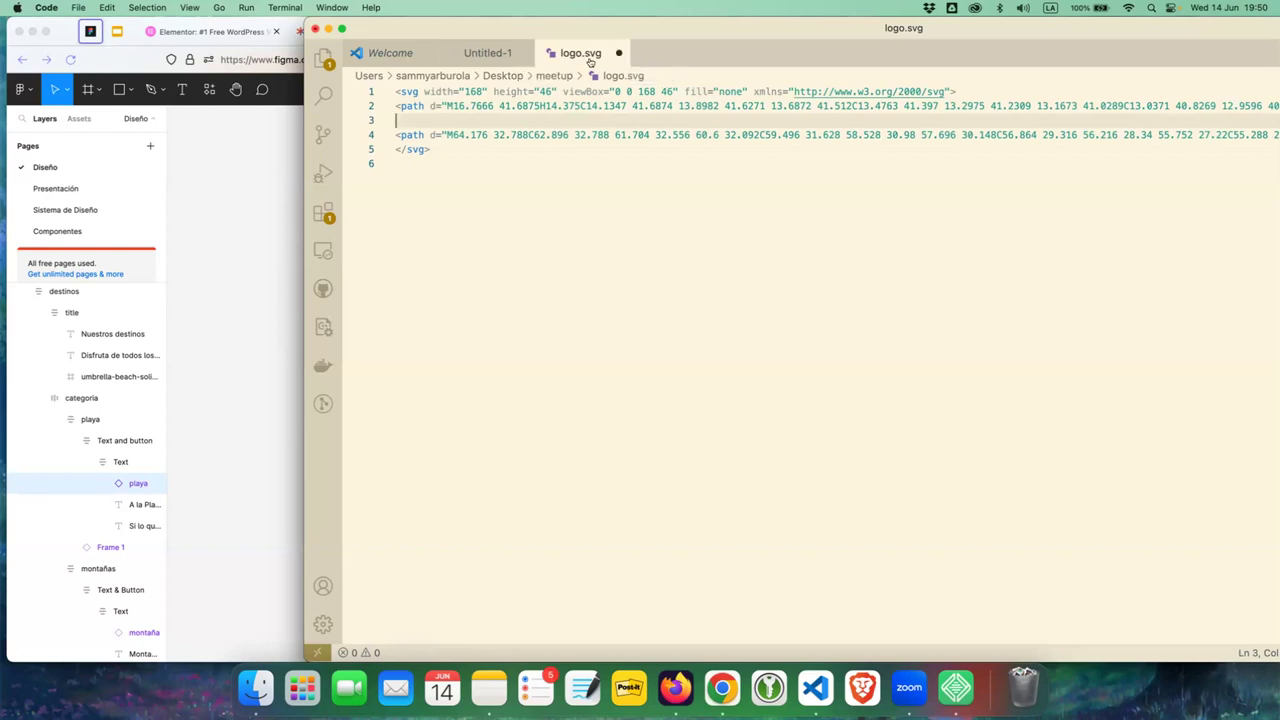
pyautogui.click(618, 53)
pyautogui.click(890, 394)
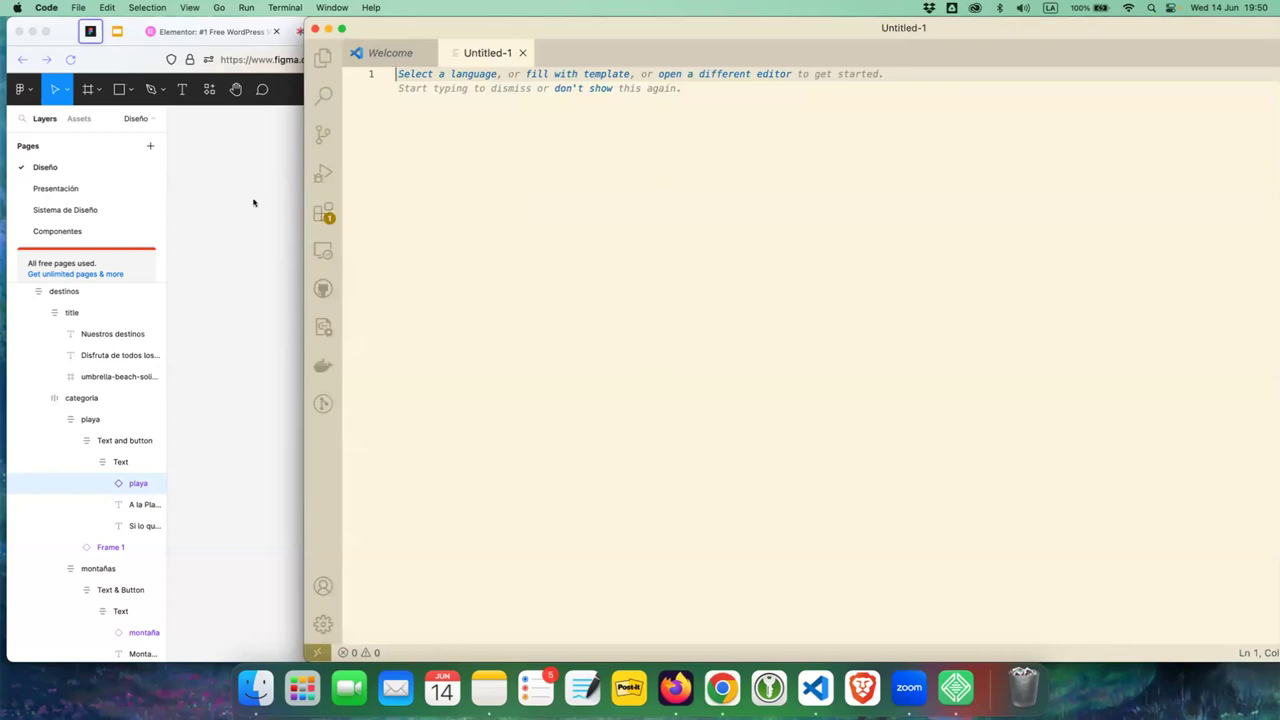
pyautogui.click(245, 204)
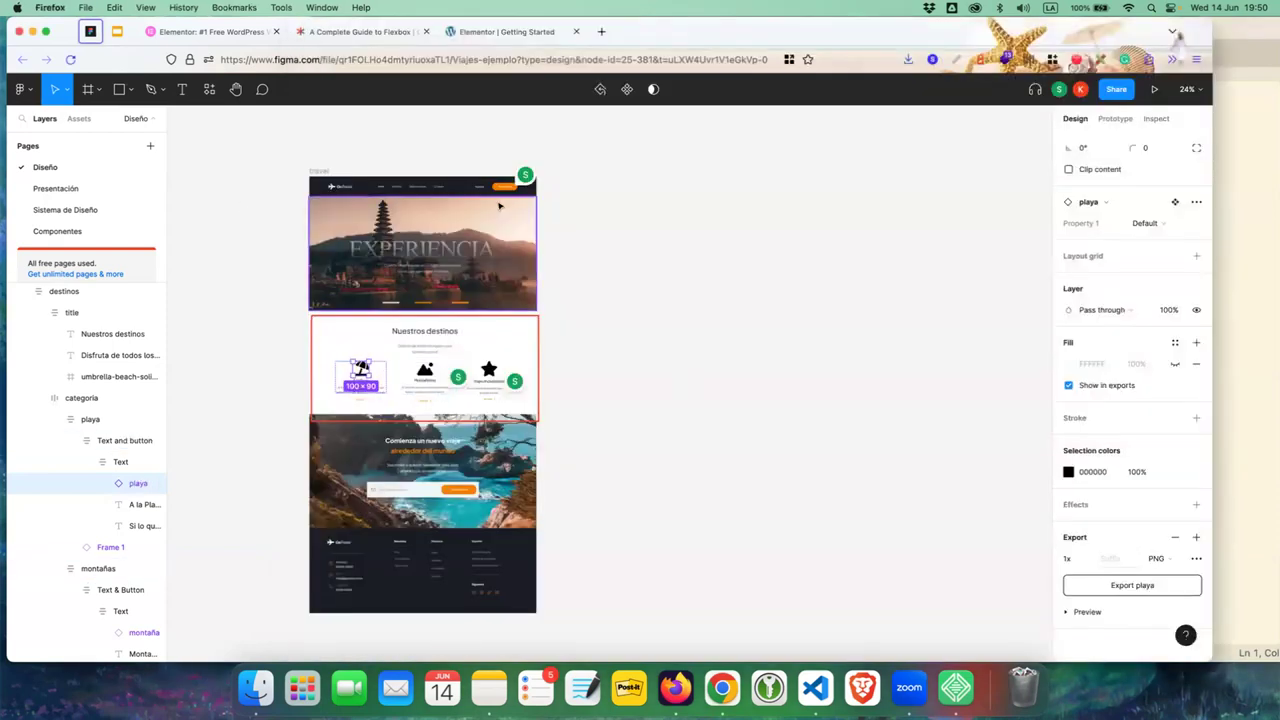
# - Select the logo inside barra nav and export it as logo.png into the meetup folder
pyautogui.click(333, 186)
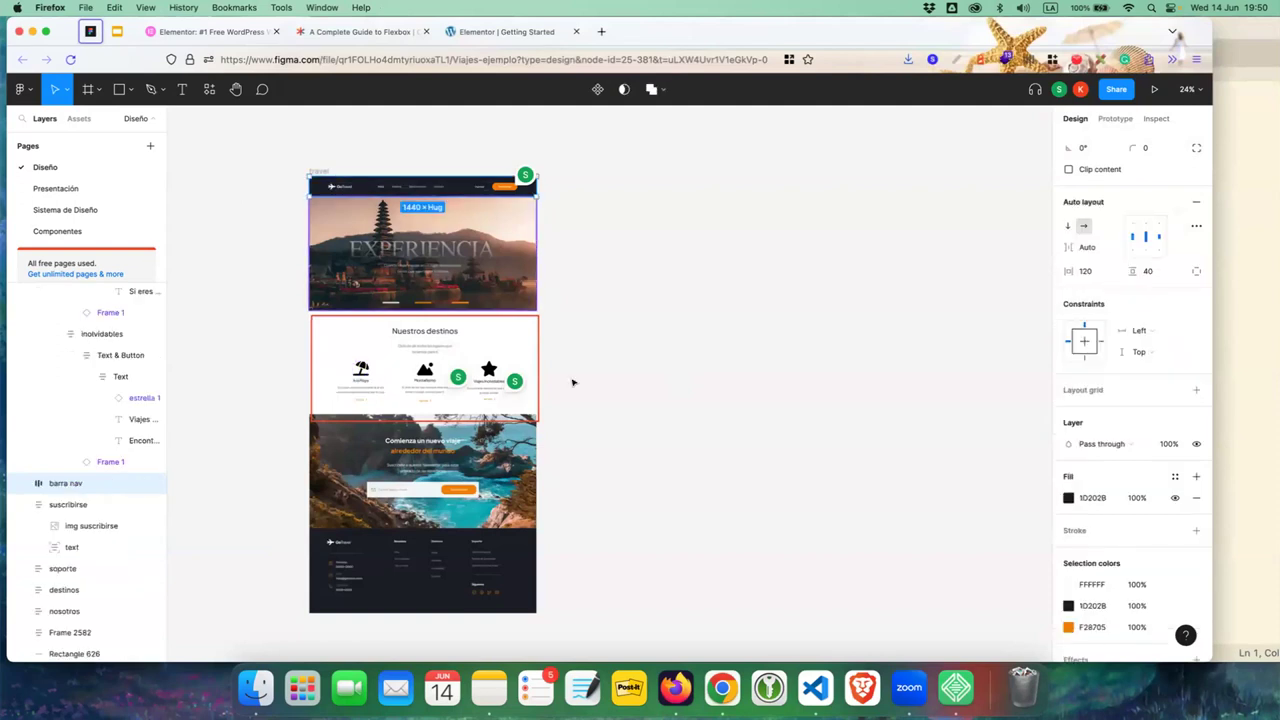
pyautogui.scroll(-3, 573, 382)
pyautogui.scroll(4, 574, 371)
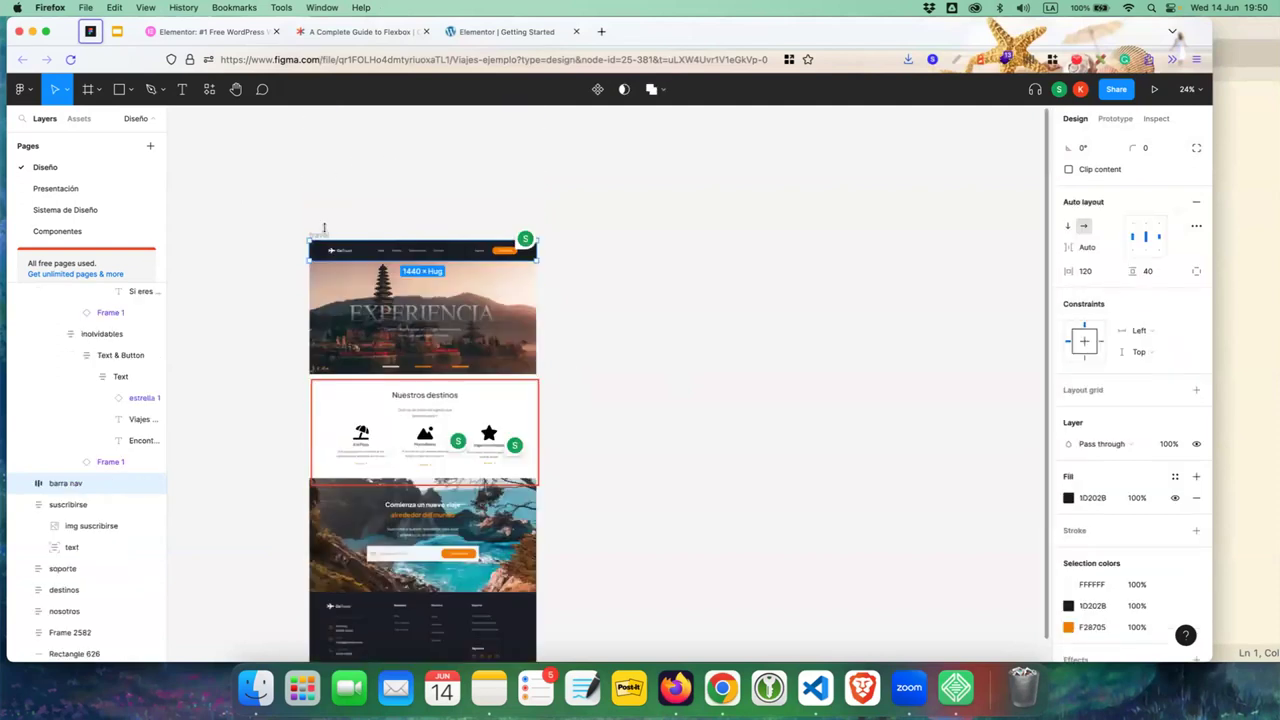
pyautogui.click(330, 251)
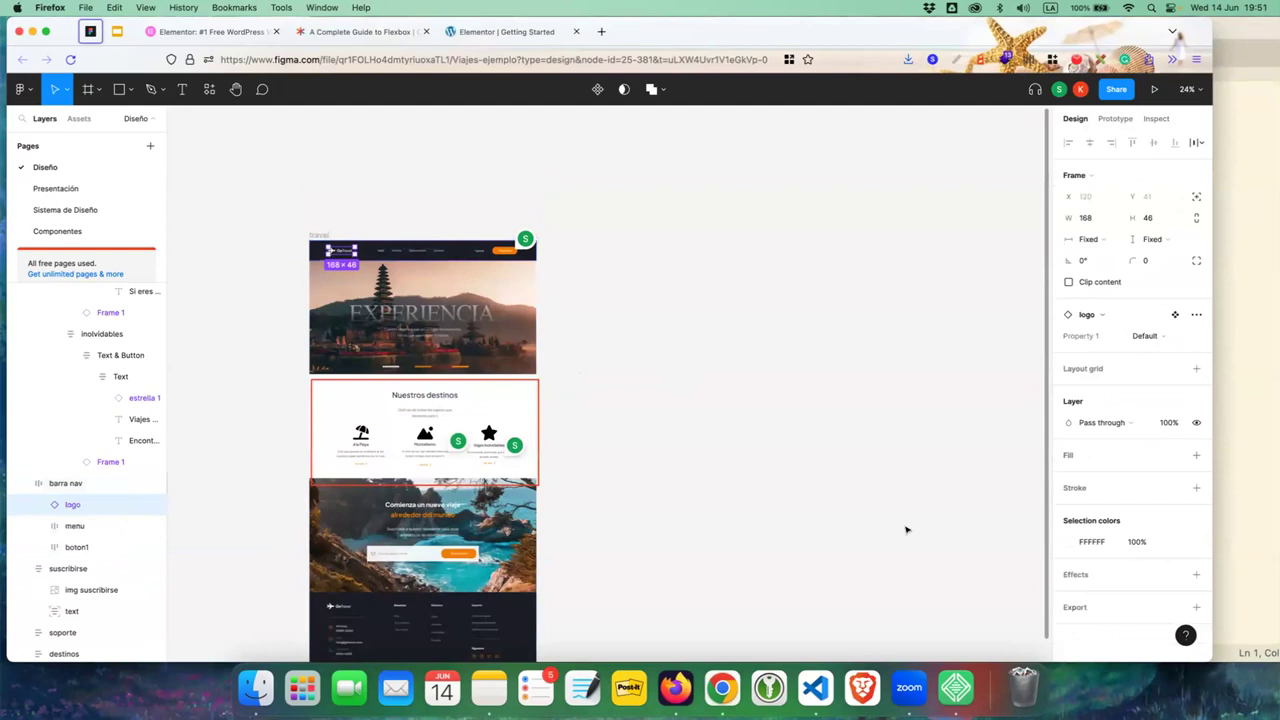
pyautogui.click(1107, 607)
pyautogui.click(1146, 585)
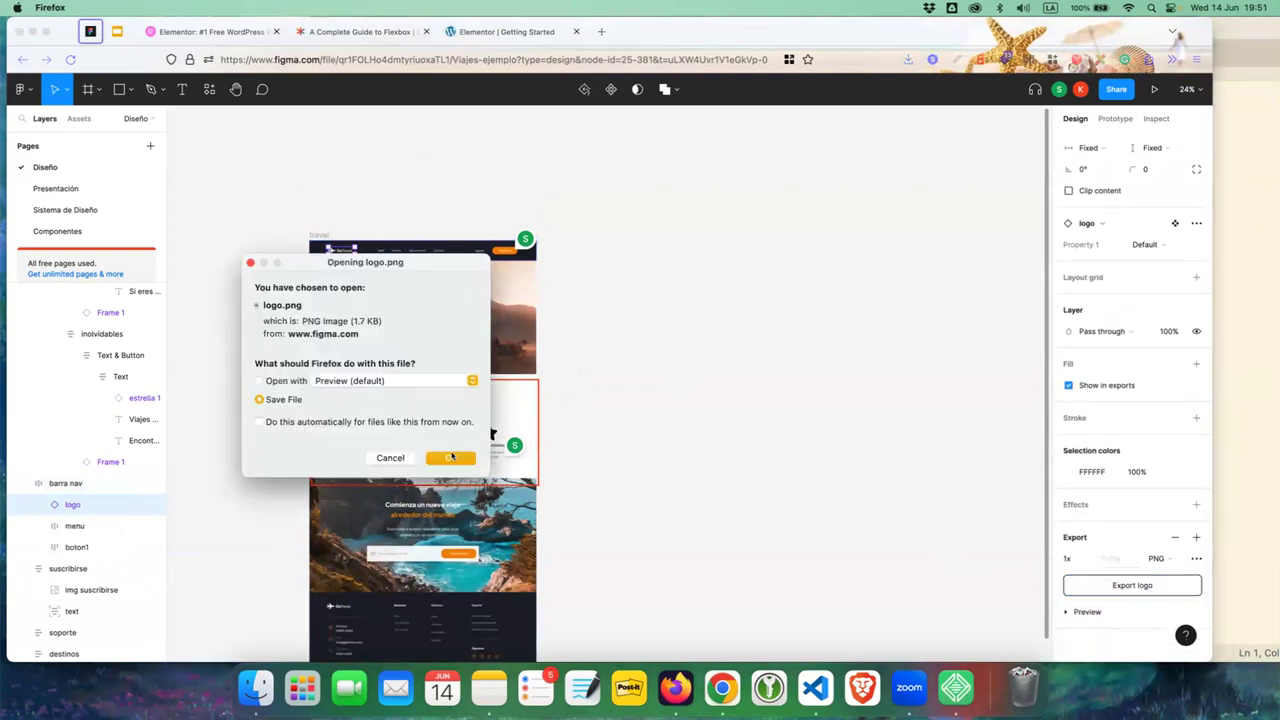
pyautogui.click(452, 456)
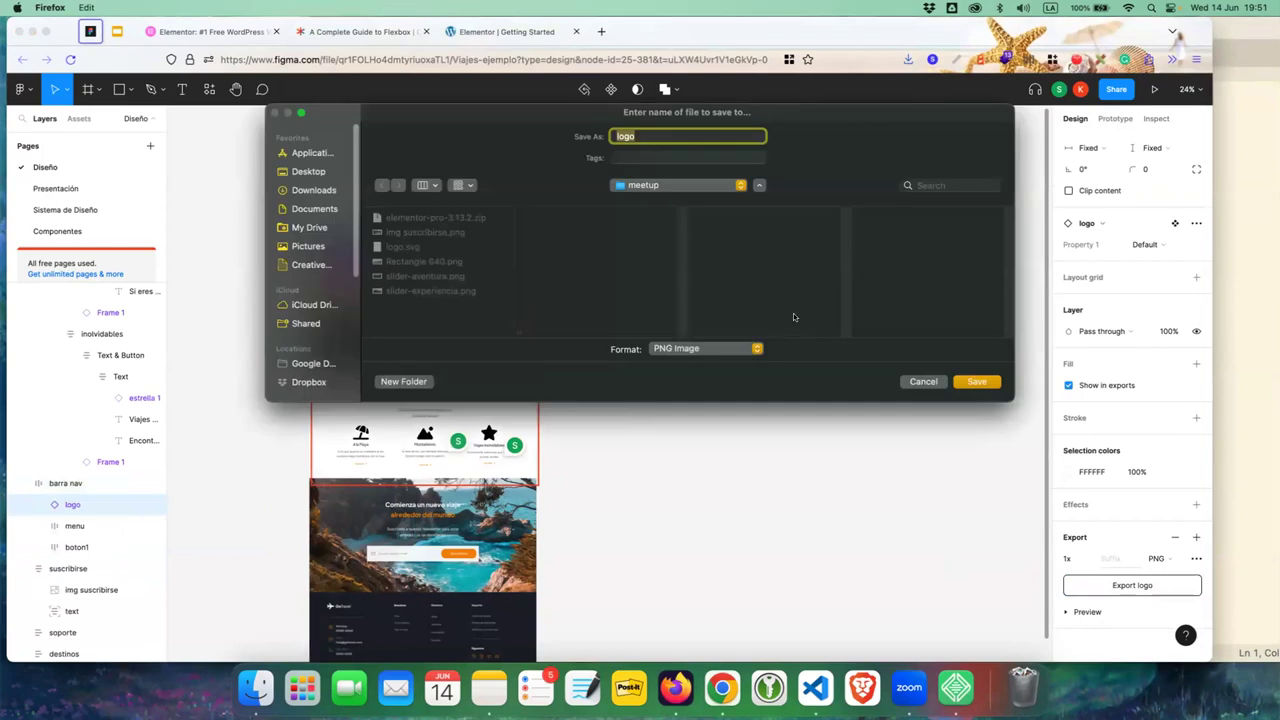
pyautogui.press('Return')
pyautogui.click(505, 31)
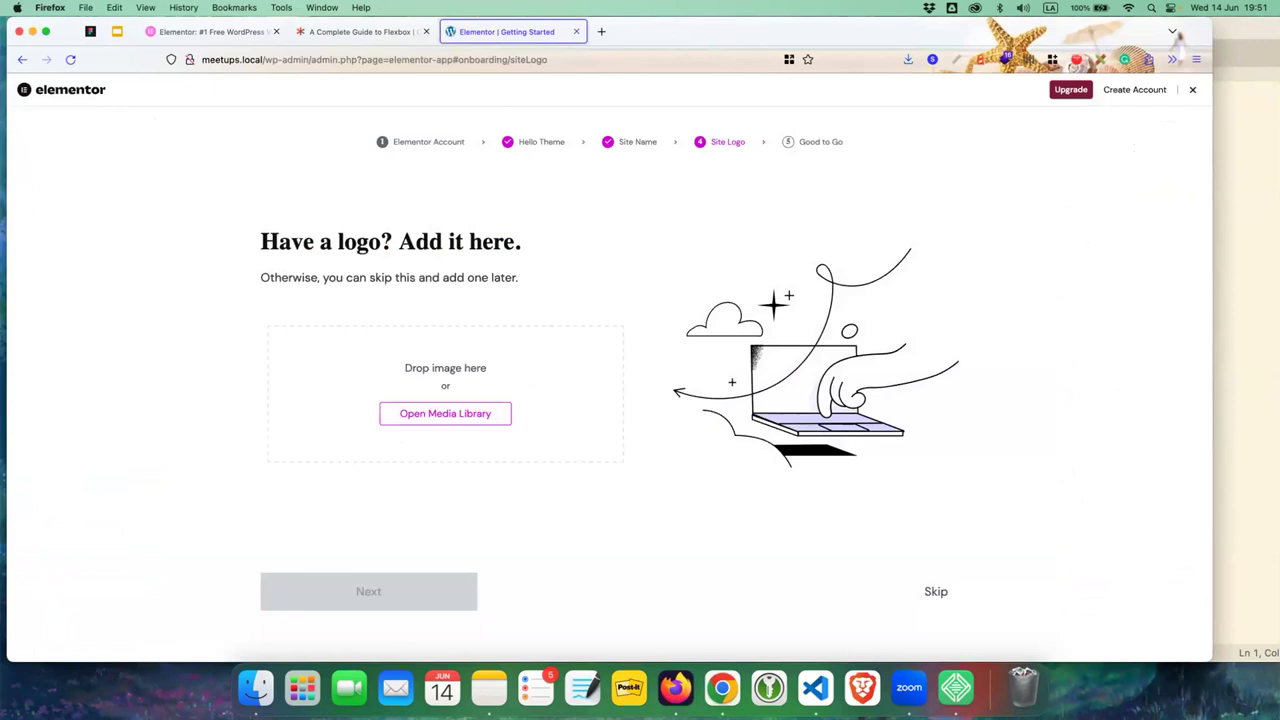
# - Drop logo.png into the Site Logo zone and advance to the Good to Go step
pyautogui.moveTo(191, 385); pyautogui.dragTo(506, 351)
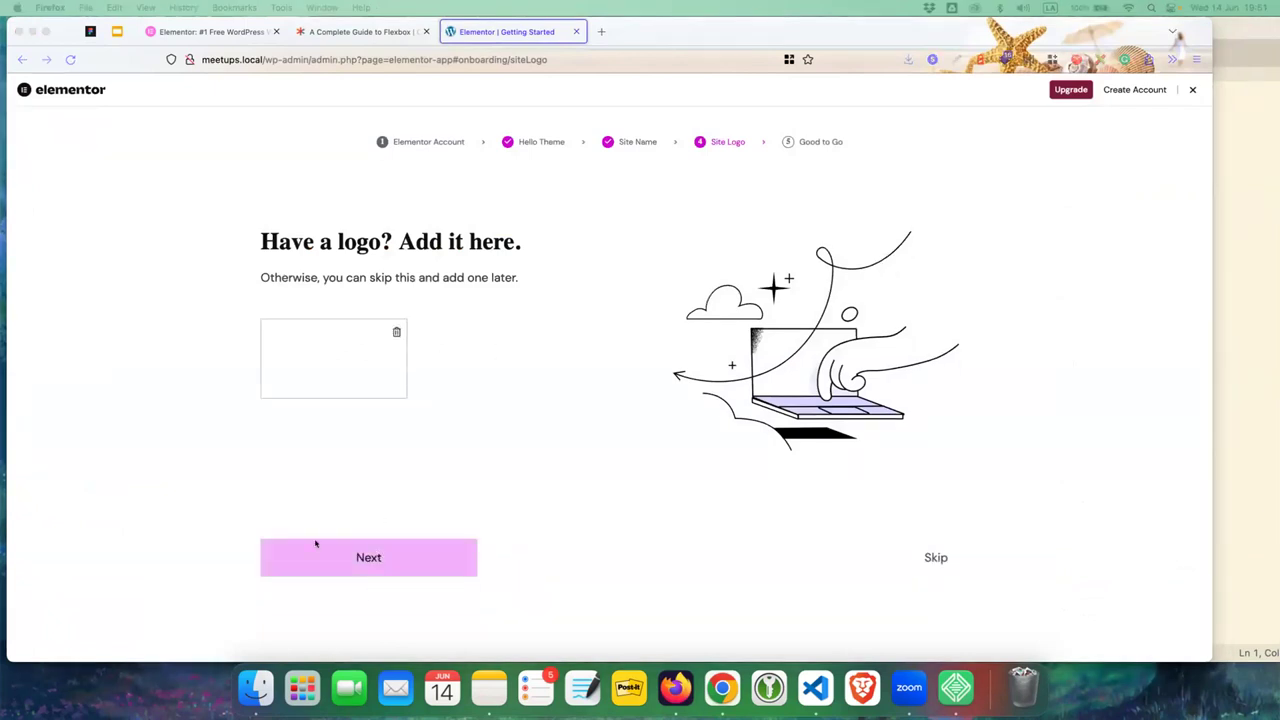
pyautogui.click(362, 562)
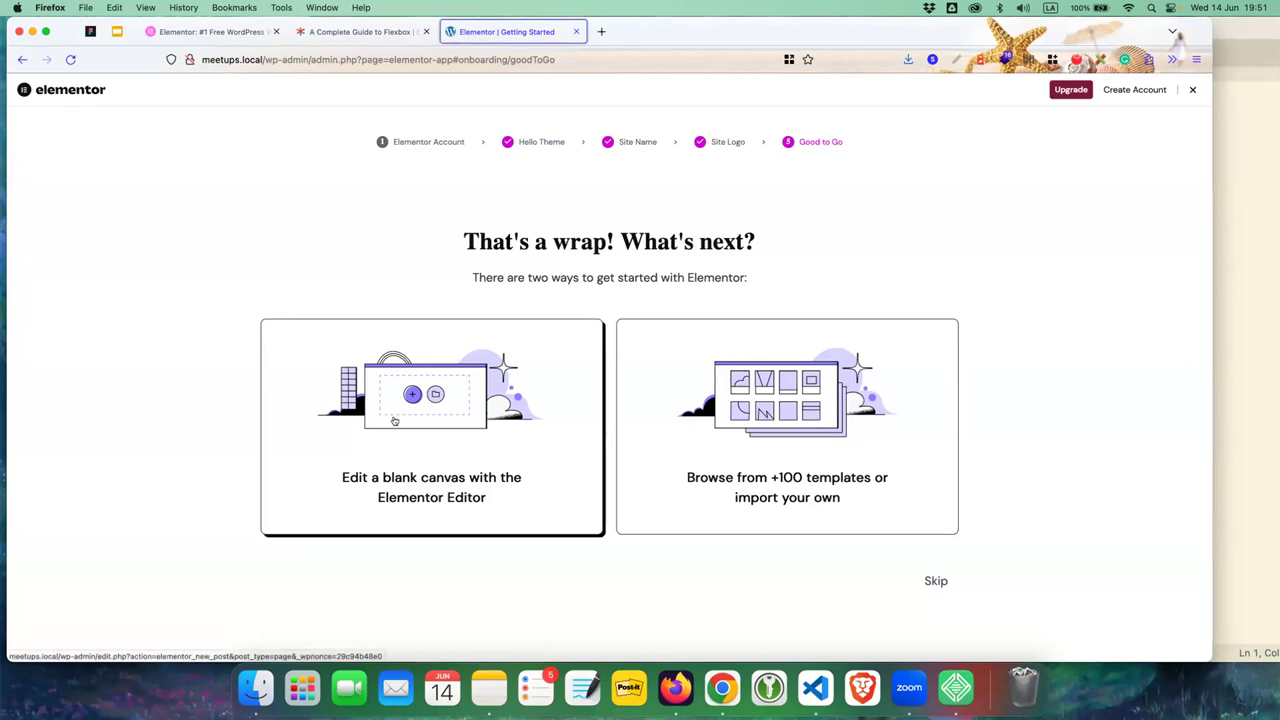
# - Choose Edit a blank canvas, then enable Safe Mode once the editor hangs loading
pyautogui.click(394, 421)
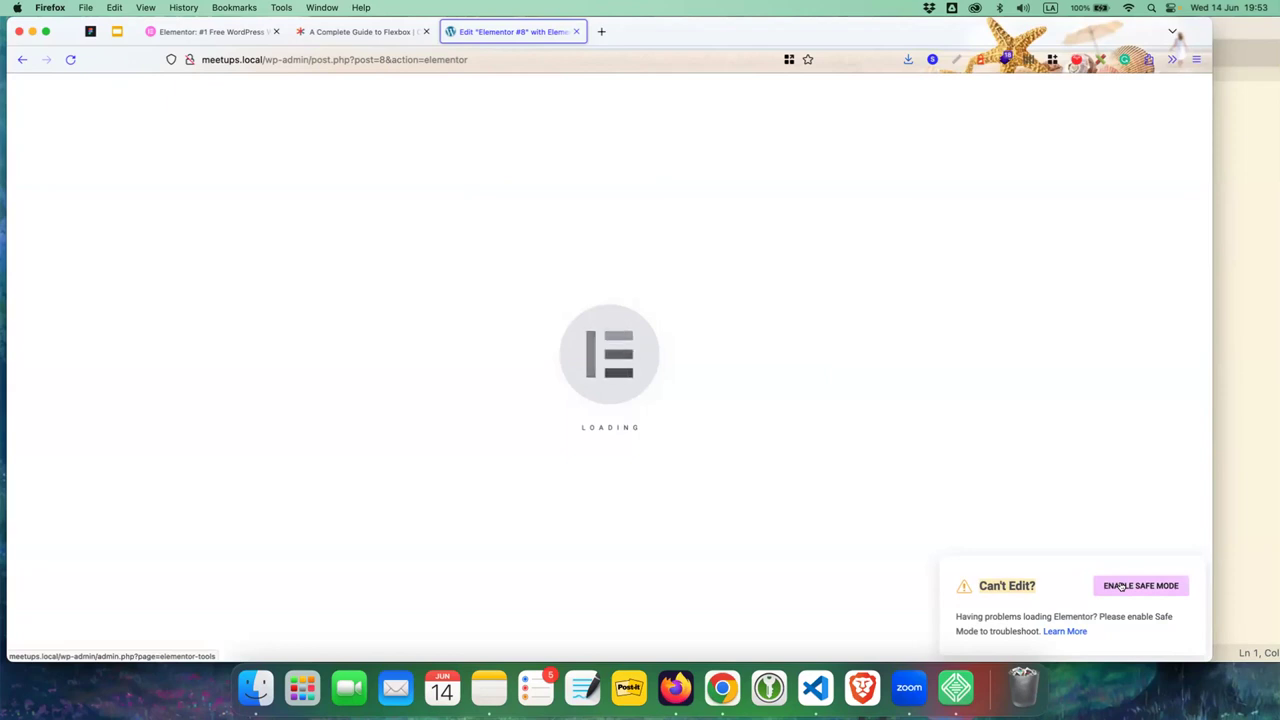
pyautogui.click(1120, 586)
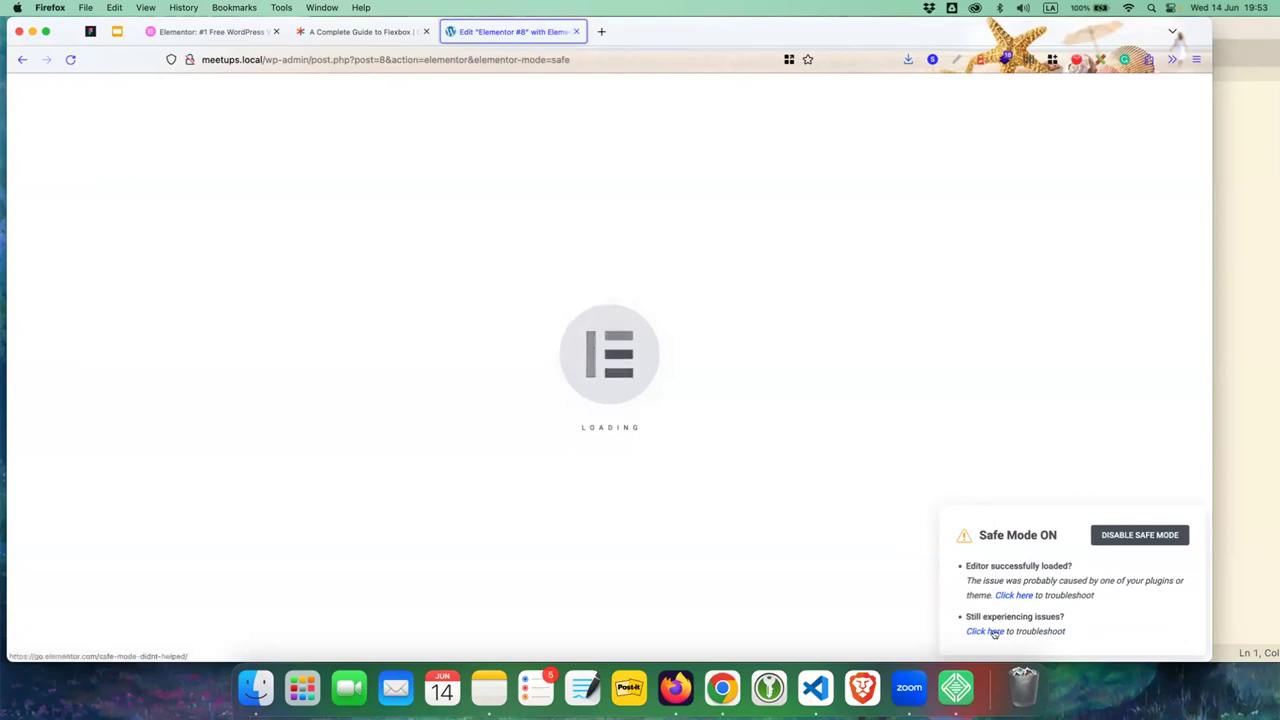
# - Open both Safe Mode help links and read the Safe Mode troubleshooting article
pyautogui.click(993, 632)
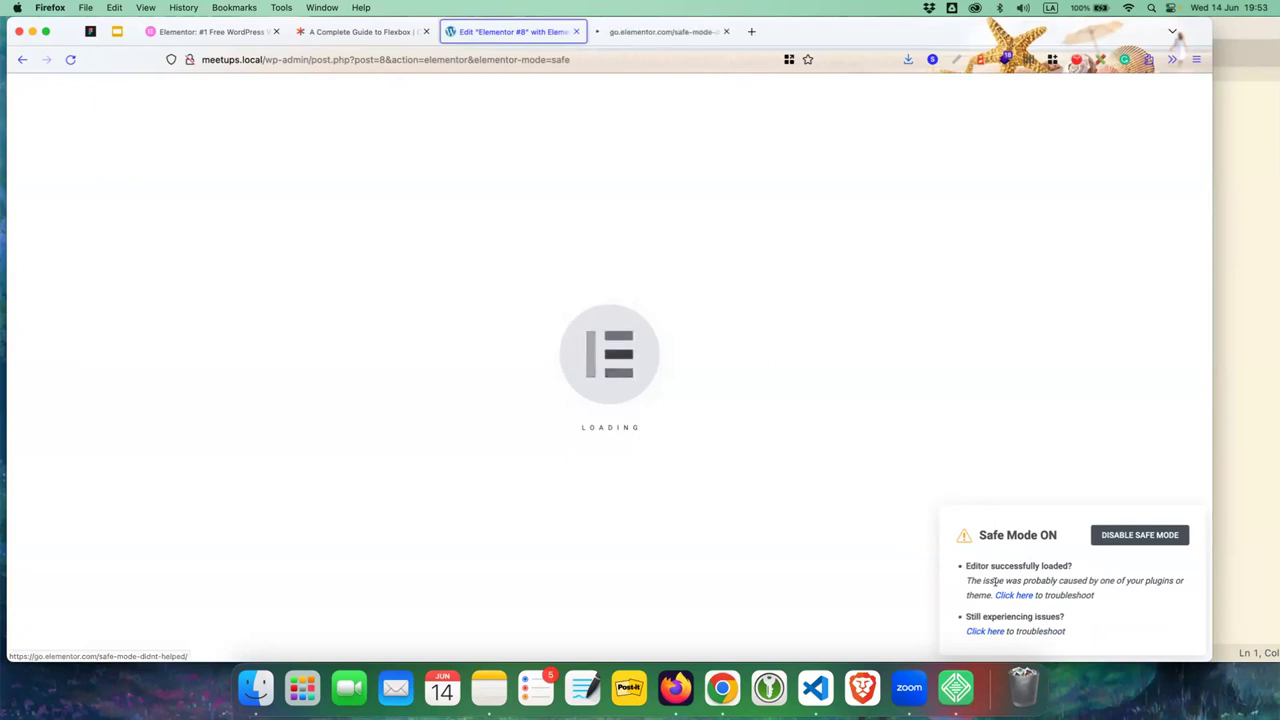
pyautogui.click(998, 597)
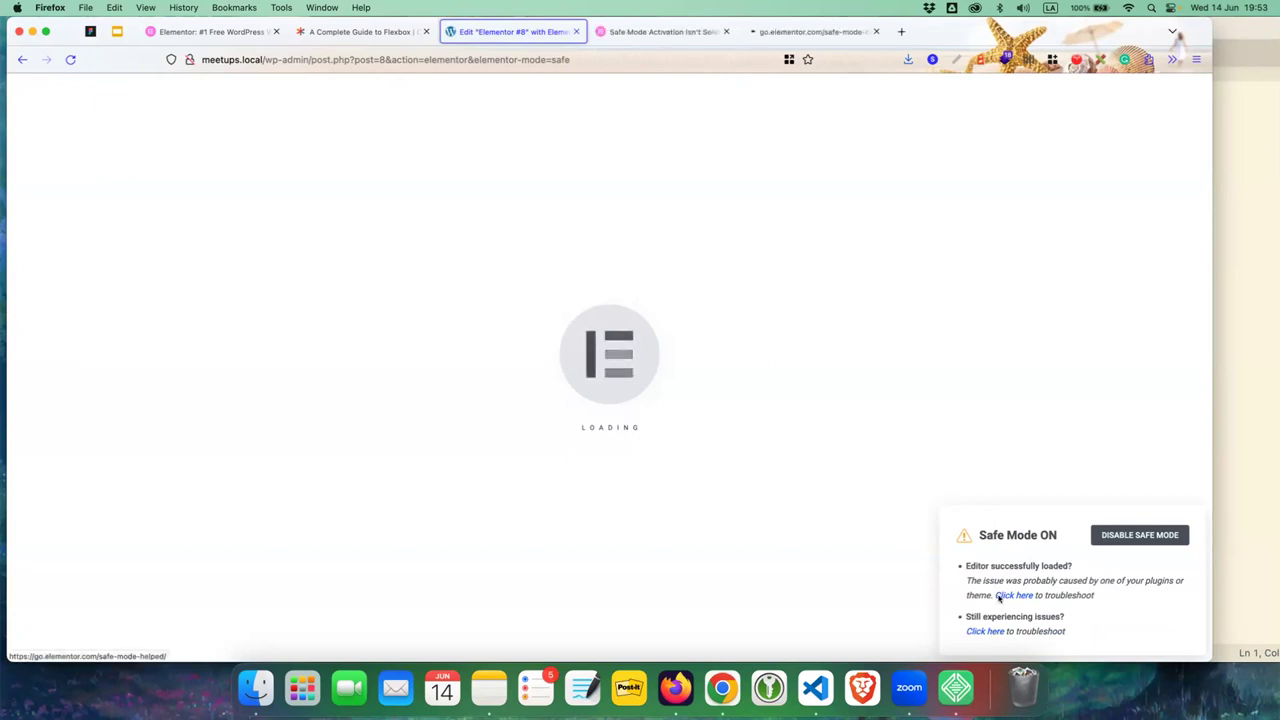
pyautogui.click(657, 27)
pyautogui.scroll(-3, 226, 243)
pyautogui.scroll(-4, 226, 243)
pyautogui.scroll(8, 226, 243)
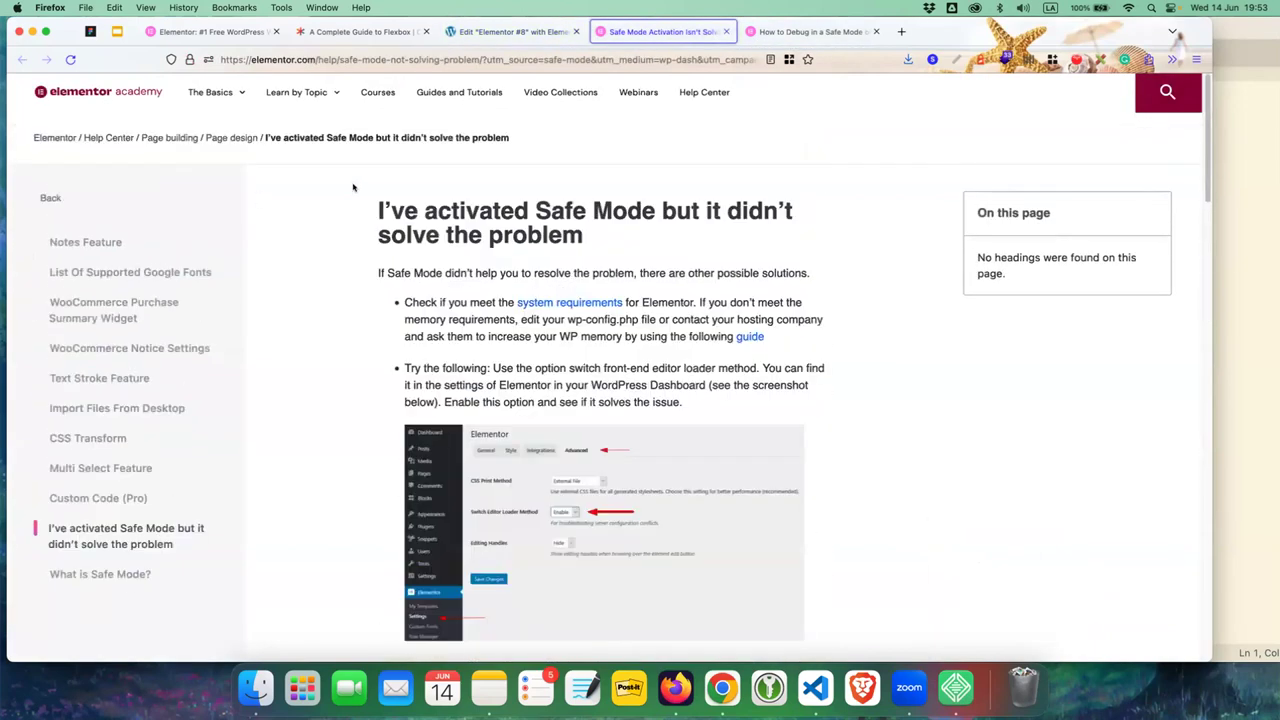
pyautogui.scroll(-7, 354, 190)
pyautogui.scroll(-2, 354, 190)
pyautogui.scroll(5, 354, 190)
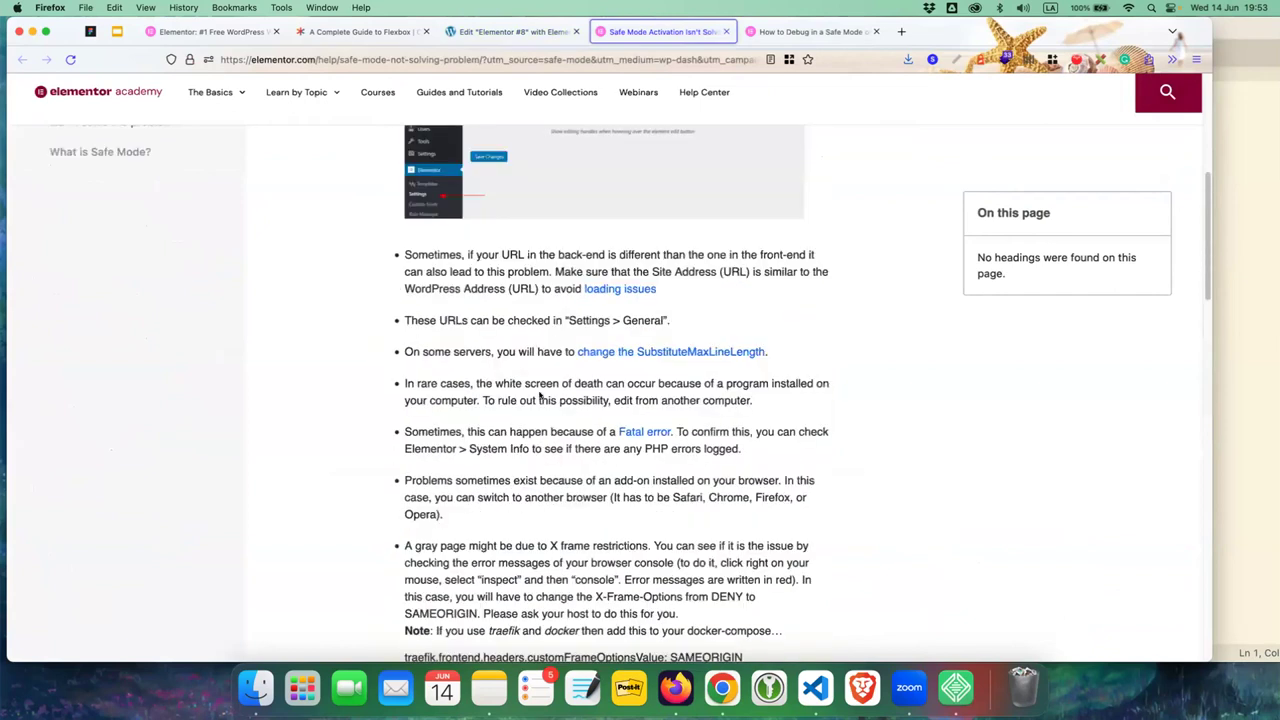
pyautogui.scroll(3, 525, 385)
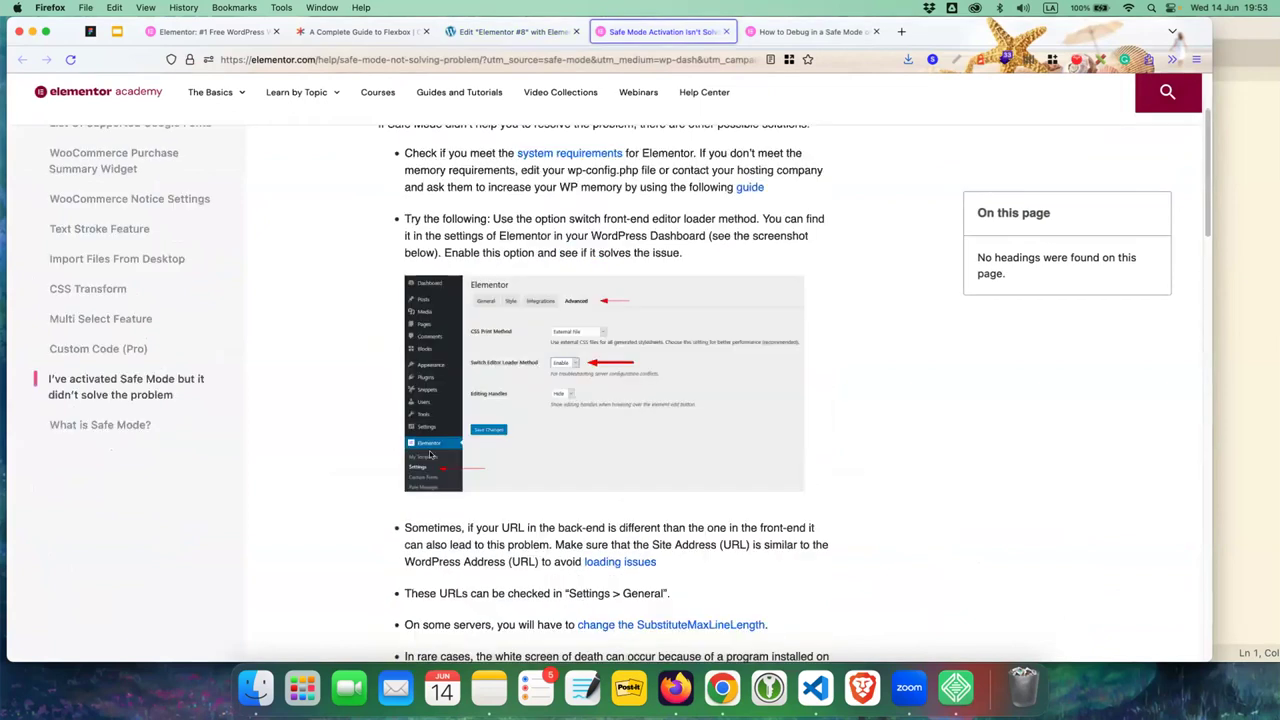
pyautogui.scroll(-1, 490, 292)
pyautogui.scroll(-2, 490, 290)
pyautogui.scroll(-4, 491, 289)
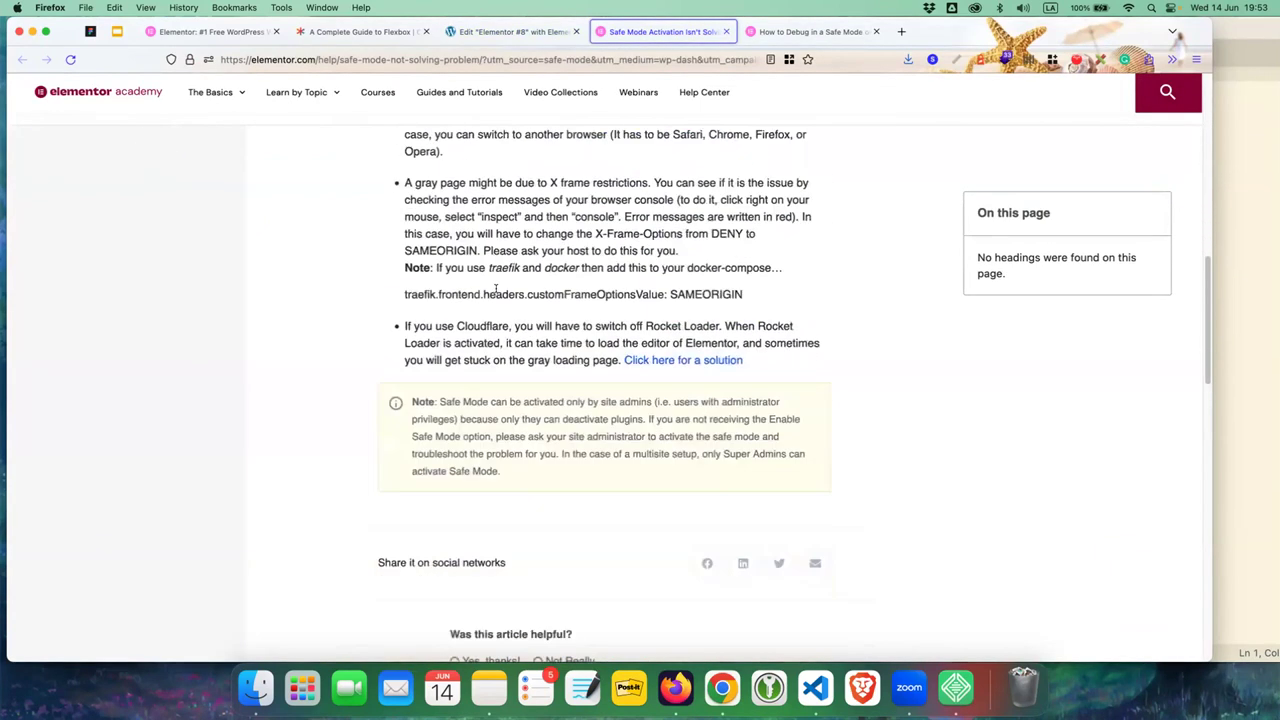
pyautogui.scroll(5, 493, 289)
pyautogui.scroll(6, 493, 289)
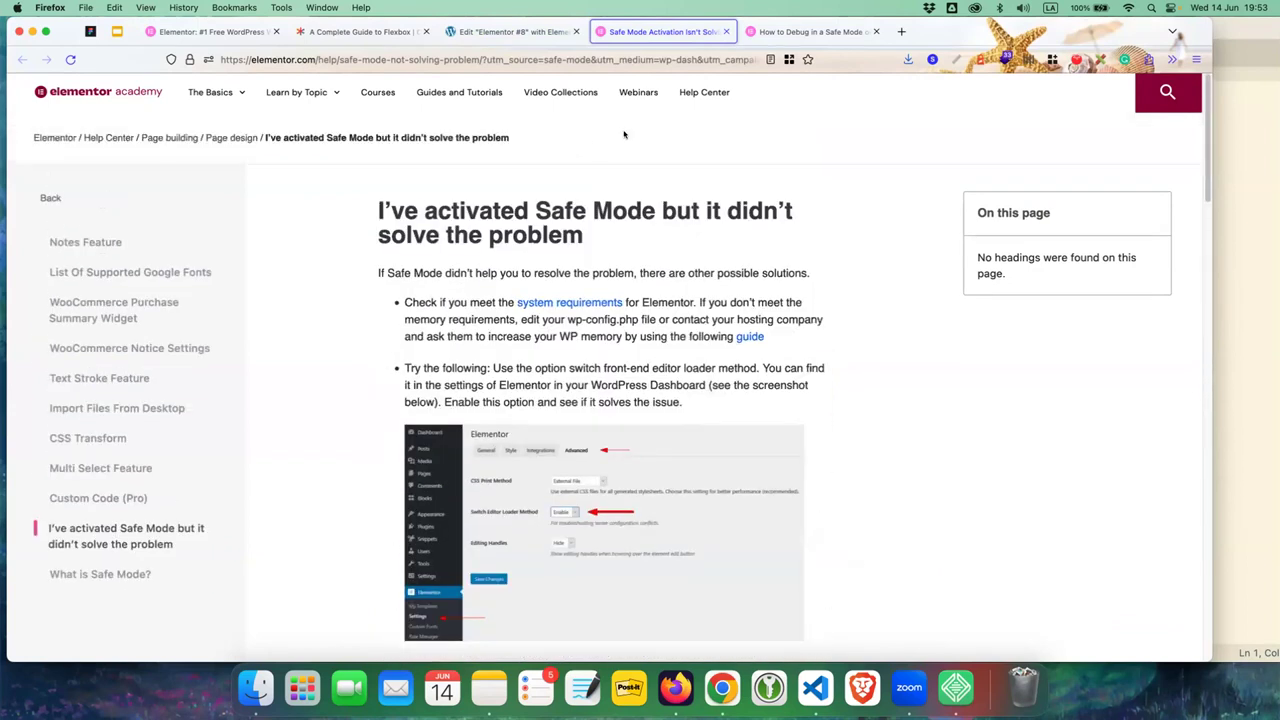
# - Read the Debugging Safe Mode article, then return to the Edit 'Elementor #8' tab
pyautogui.click(818, 30)
pyautogui.scroll(-1, 606, 246)
pyautogui.scroll(-3, 606, 246)
pyautogui.scroll(2, 540, 220)
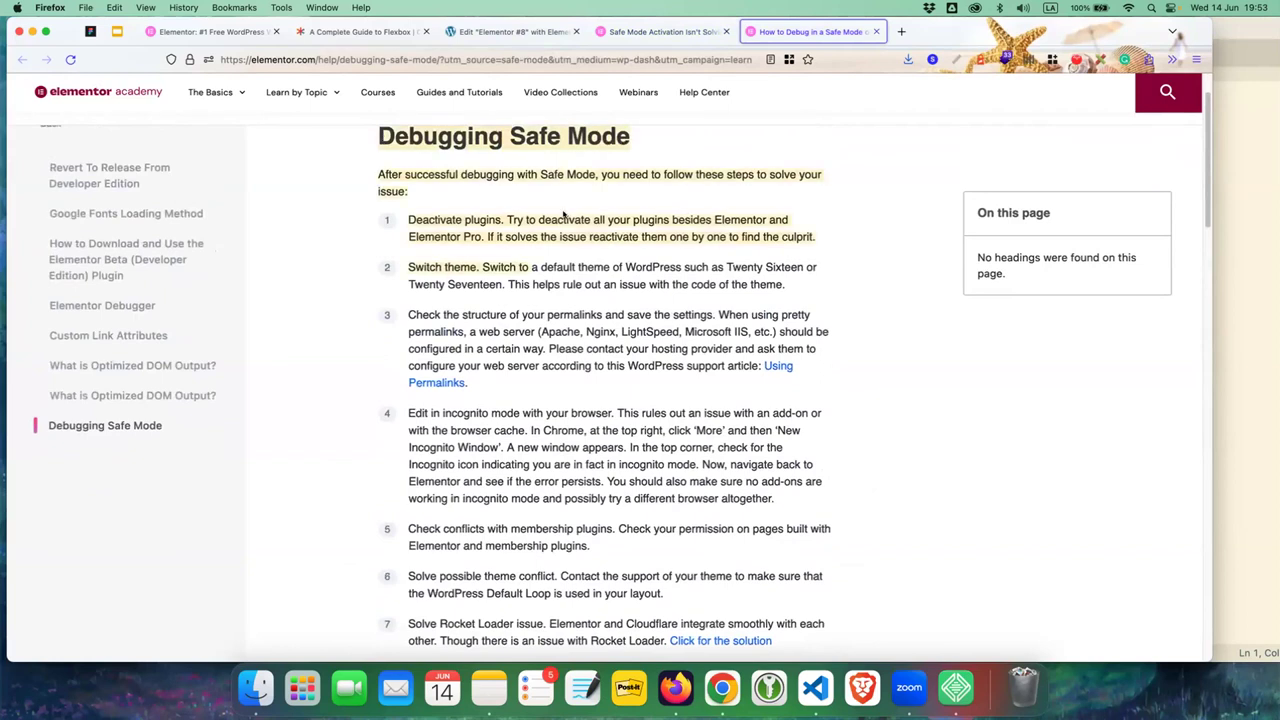
pyautogui.scroll(-2, 519, 388)
pyautogui.scroll(-1, 519, 388)
pyautogui.scroll(-1, 519, 388)
pyautogui.scroll(-4, 519, 388)
pyautogui.scroll(5, 519, 385)
pyautogui.scroll(8, 450, 320)
pyautogui.scroll(2, 339, 257)
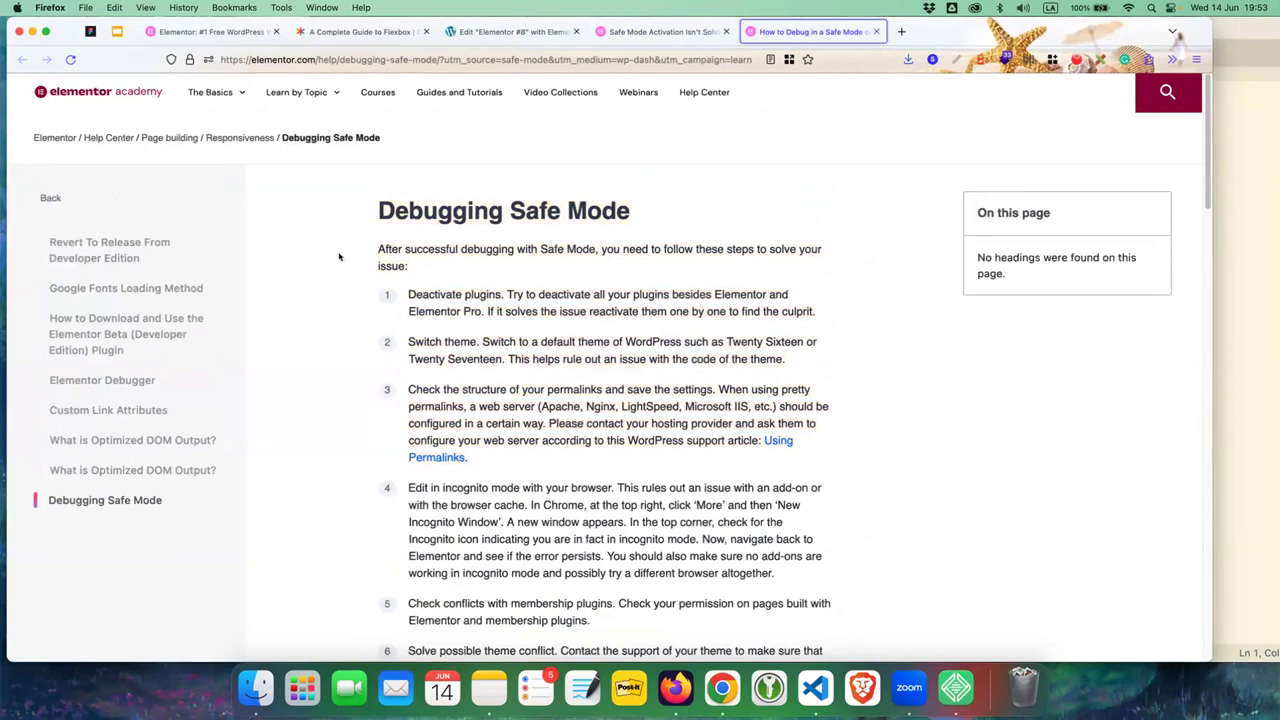
pyautogui.doubleClick(593, 217)
pyautogui.scroll(-1, 697, 314)
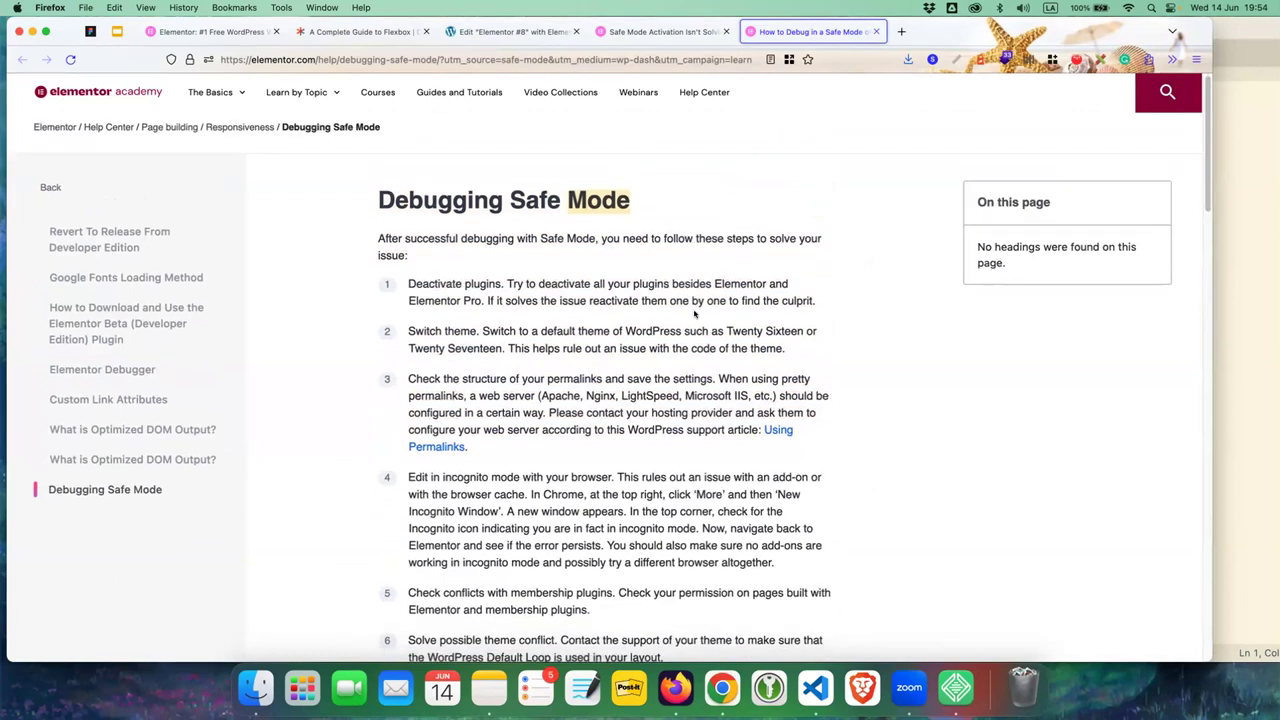
pyautogui.scroll(-1, 662, 330)
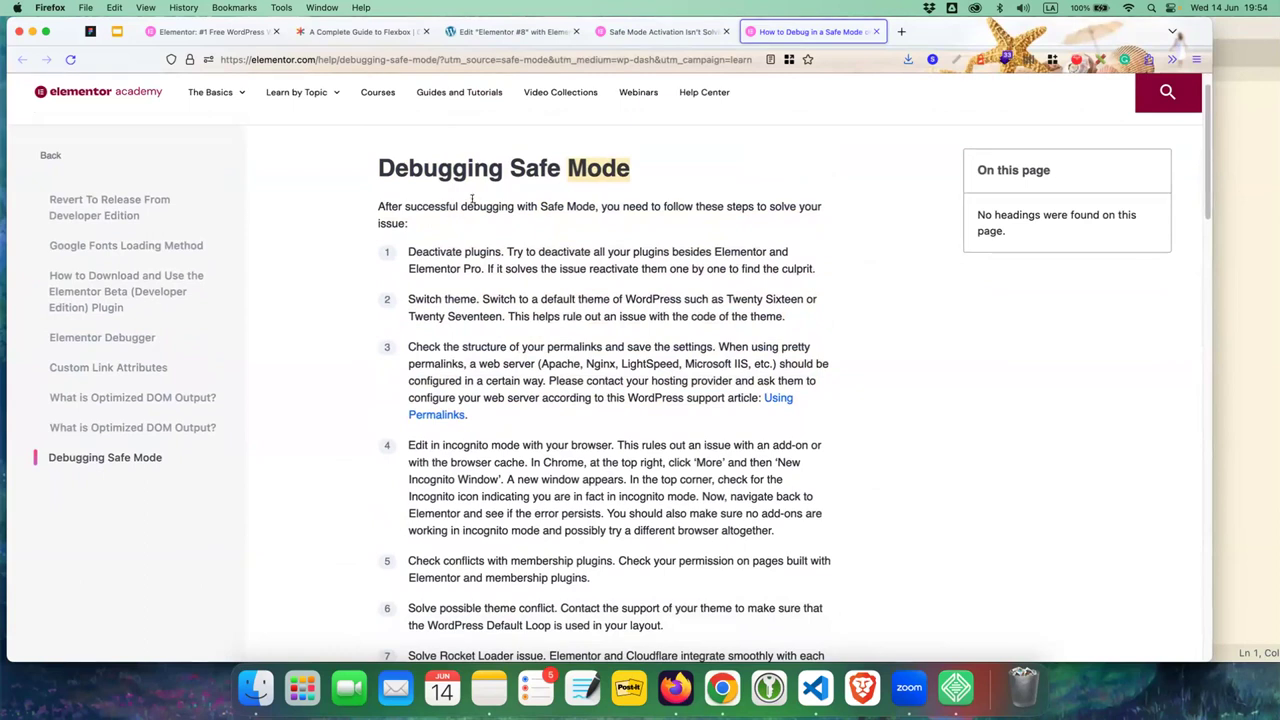
pyautogui.click(497, 38)
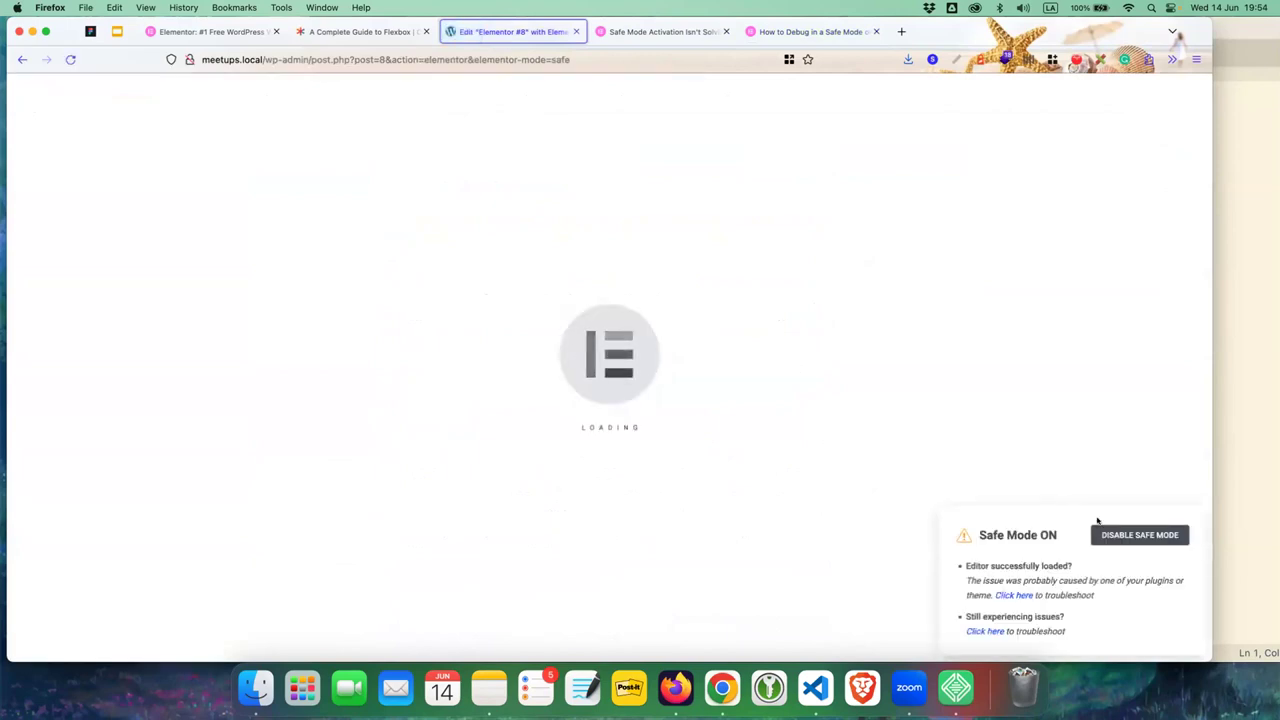
# - Disable Safe Mode, then paste the copied wp-admin address into a new browser tab
pyautogui.click(1150, 537)
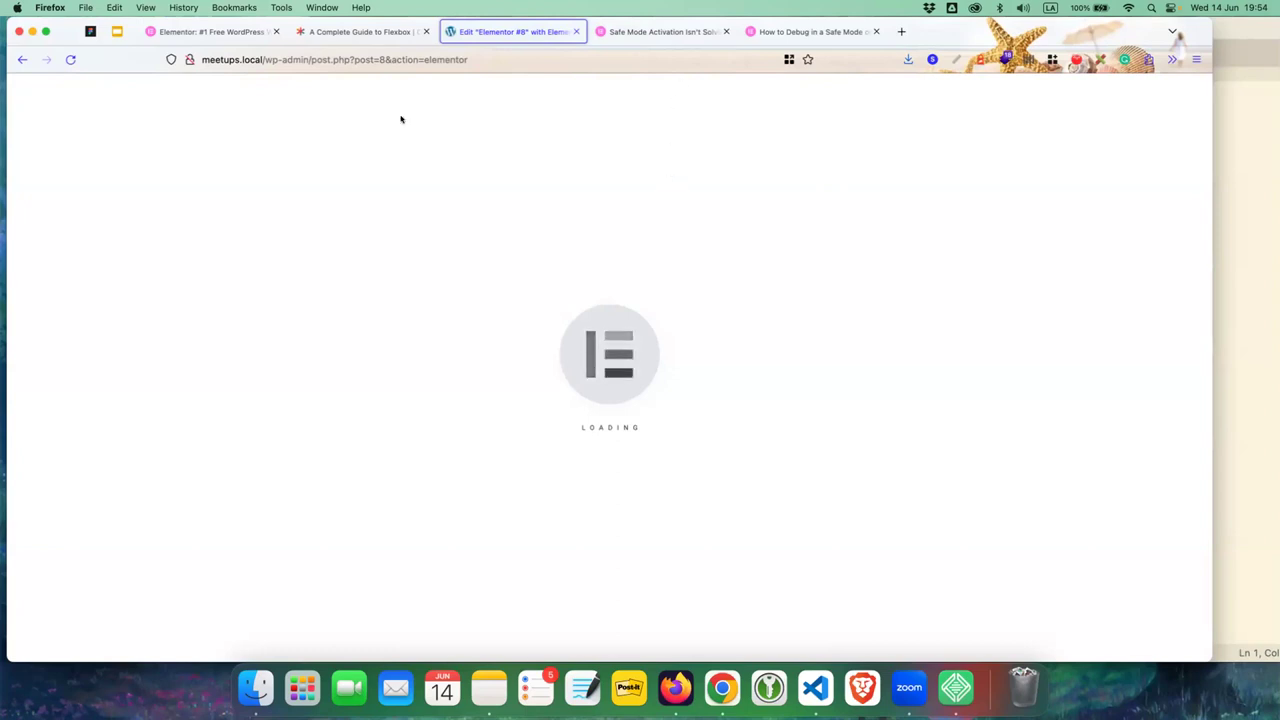
pyautogui.click(311, 59)
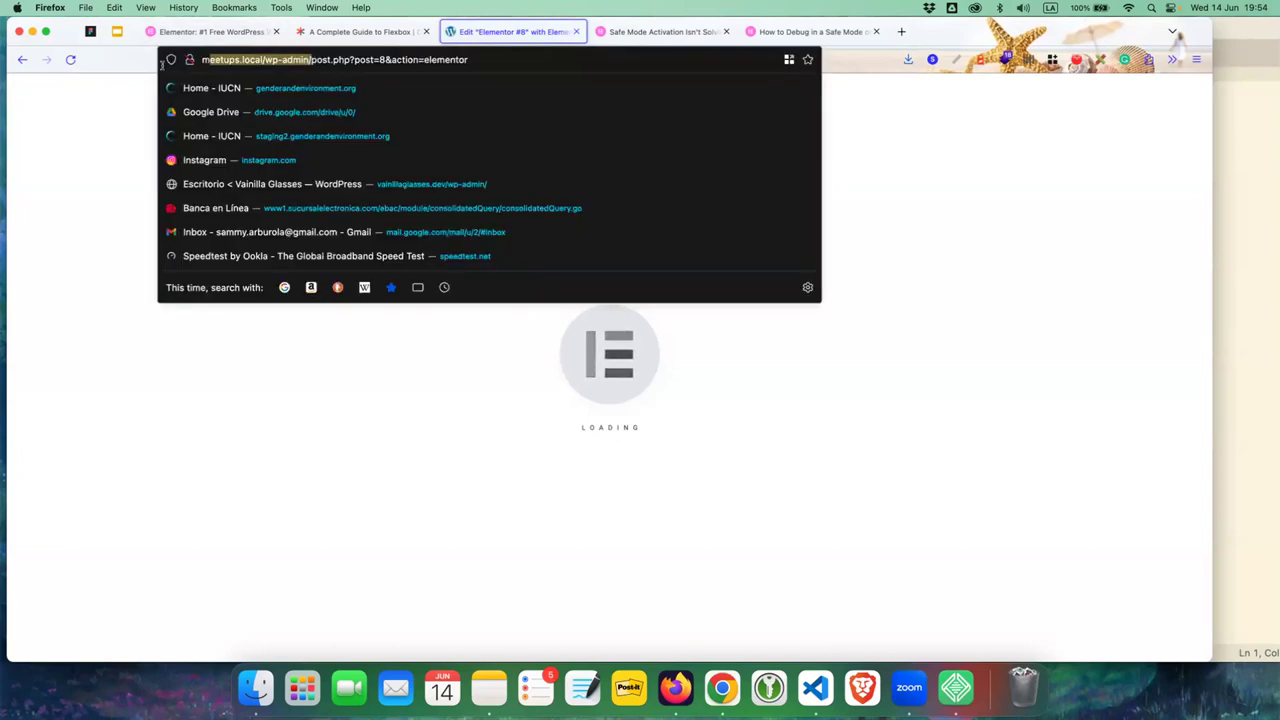
pyautogui.moveTo(311, 59); pyautogui.dragTo(114, 61)
pyautogui.press('super+c')
pyautogui.press('super+t')
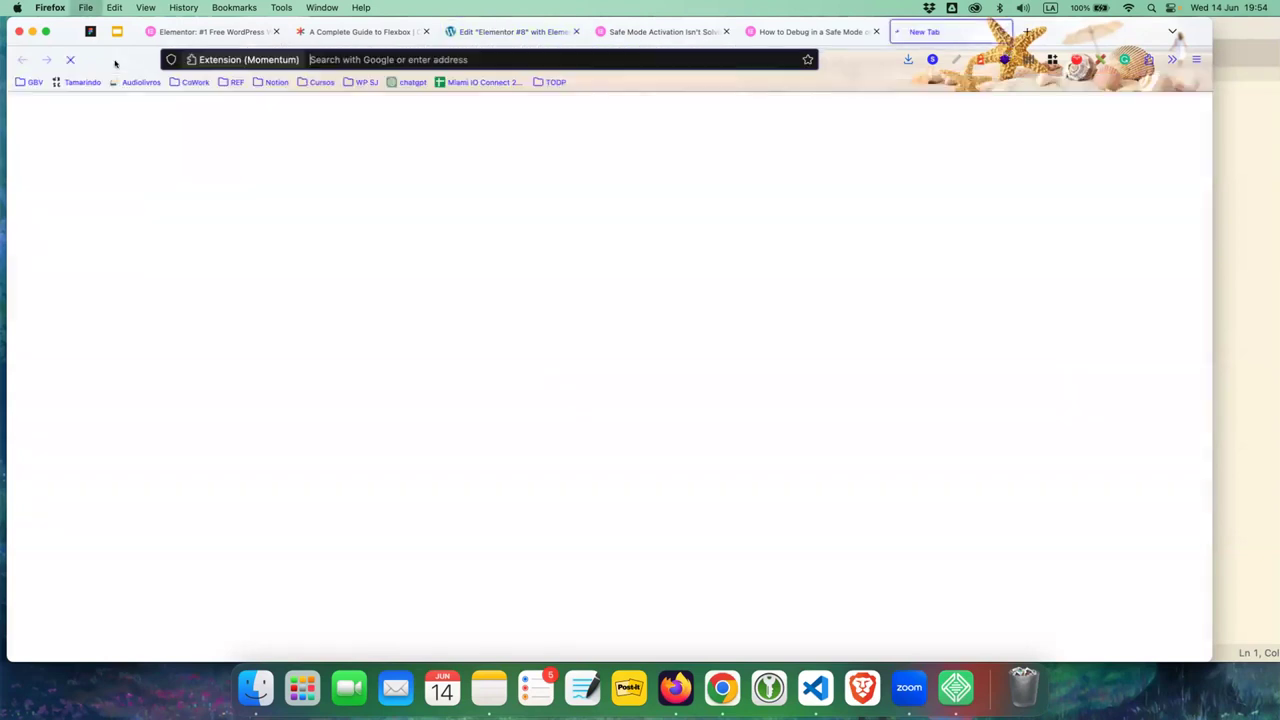
pyautogui.press('super+v')
# - Load the wp-admin dashboard and look over its Recently Edited list
pyautogui.press('Return')
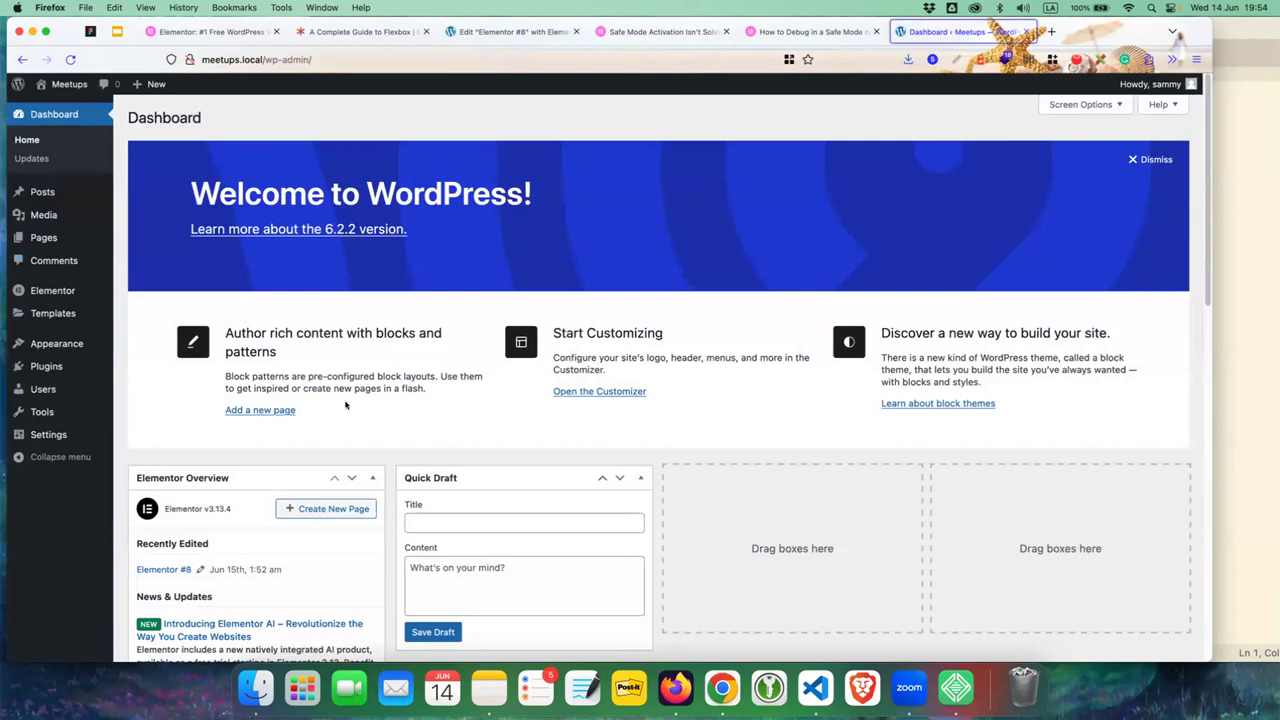
pyautogui.scroll(-3, 348, 405)
pyautogui.scroll(-1, 231, 405)
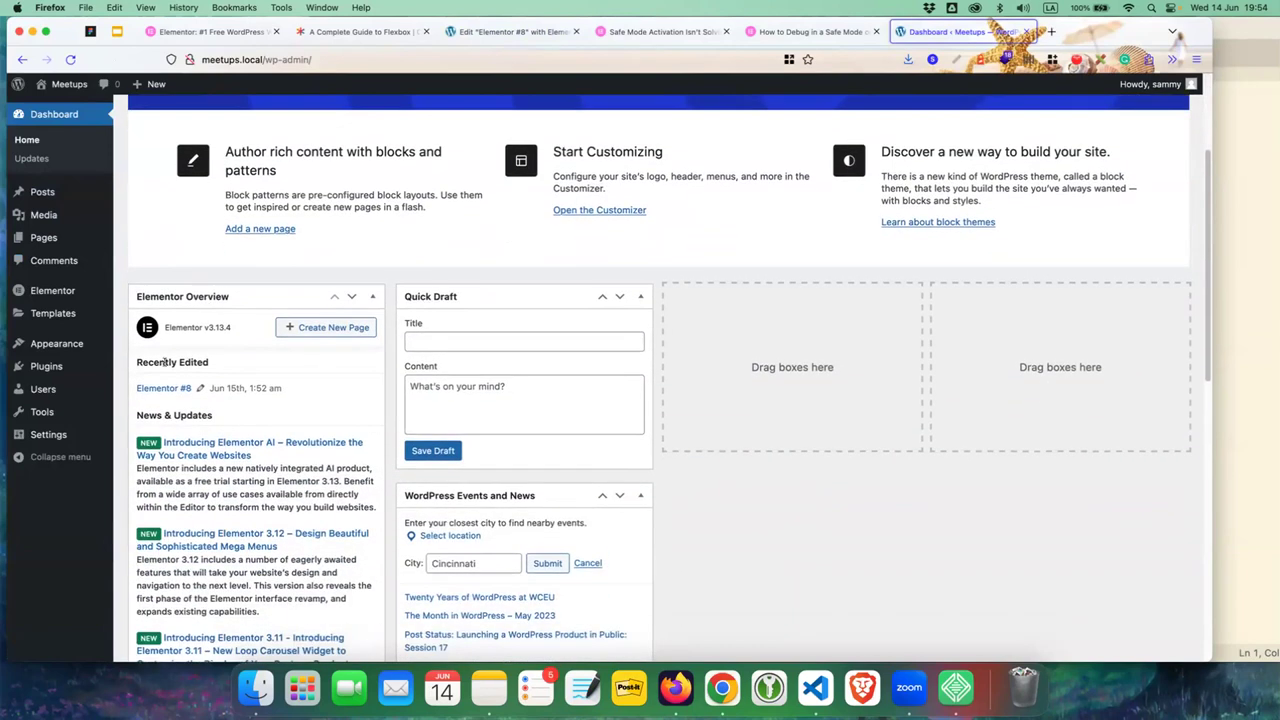
pyautogui.moveTo(137, 361); pyautogui.dragTo(236, 359)
pyautogui.scroll(-3, 214, 309)
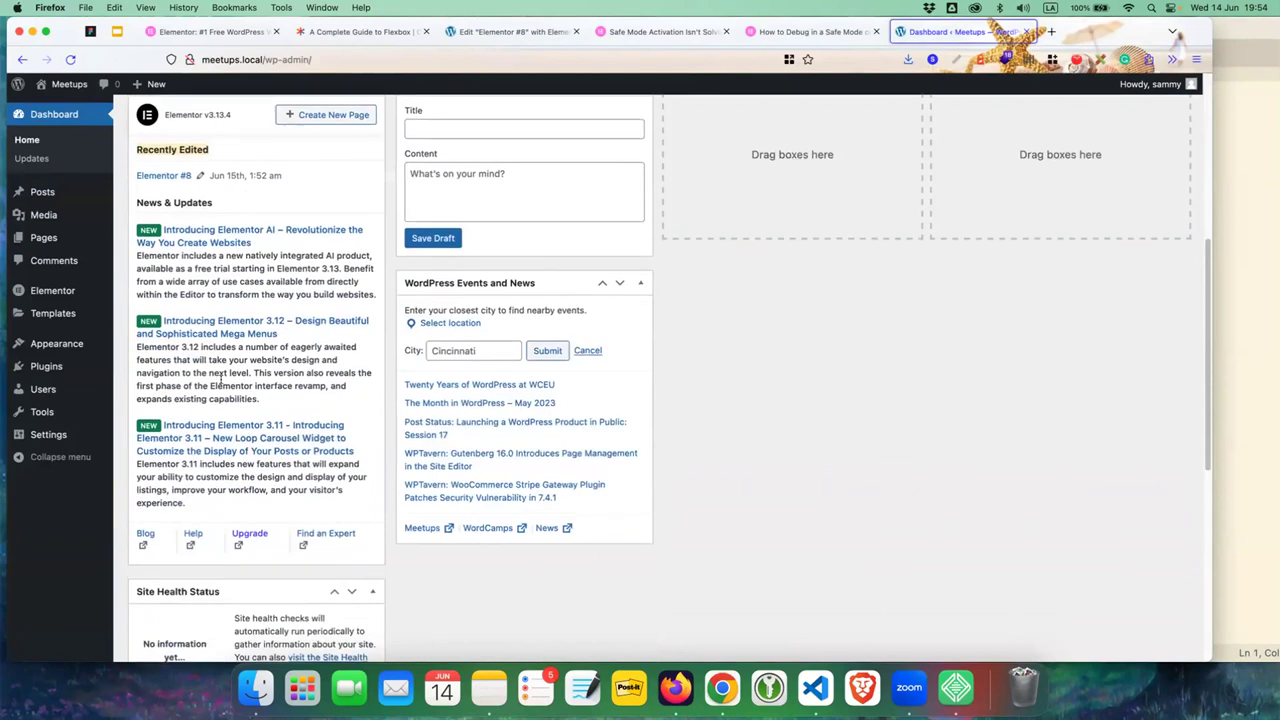
pyautogui.scroll(10, 214, 309)
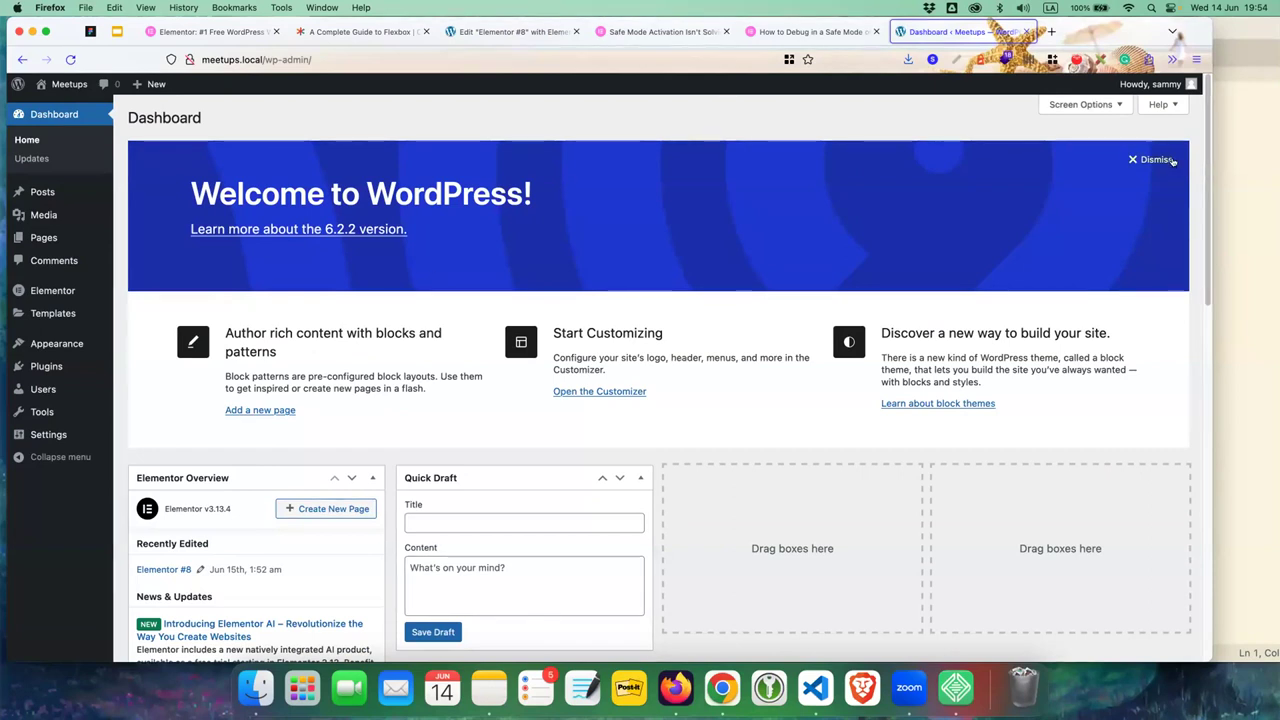
# - Dismiss the Welcome to WordPress banner, reload the dashboard, and go to Elementor's Settings
pyautogui.click(1150, 159)
pyautogui.moveTo(34, 368)
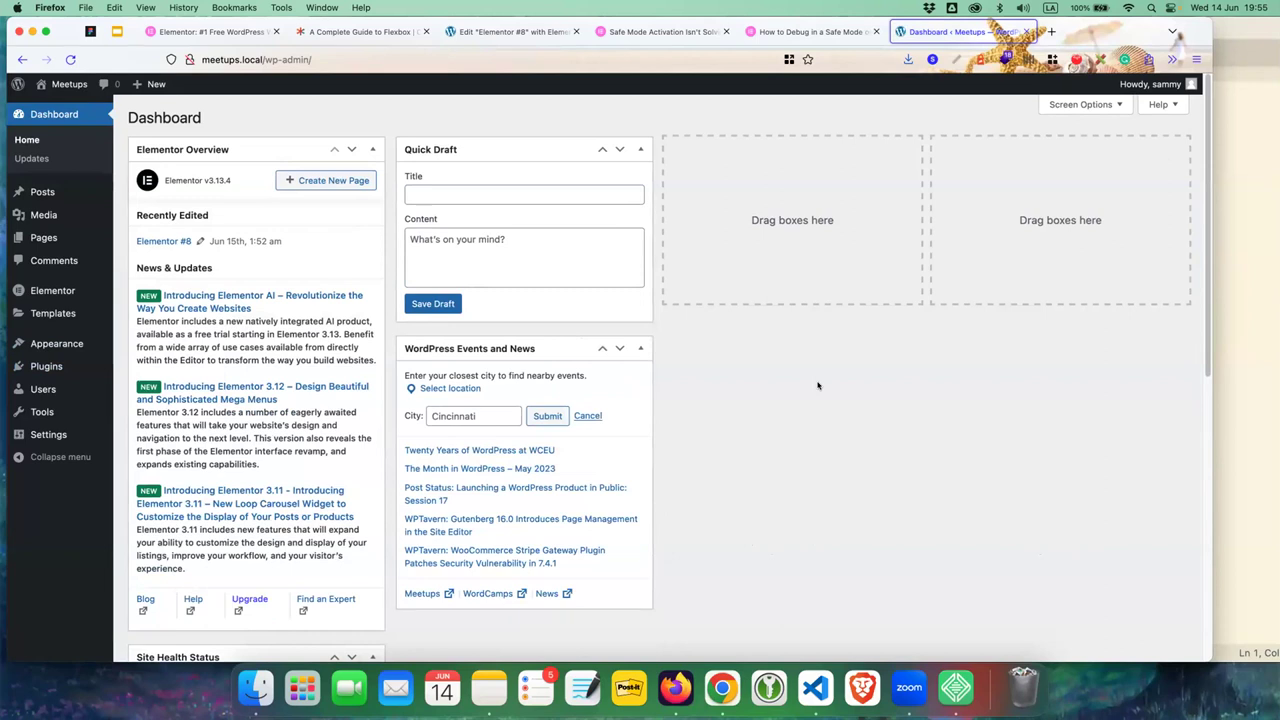
pyautogui.press('super+r')
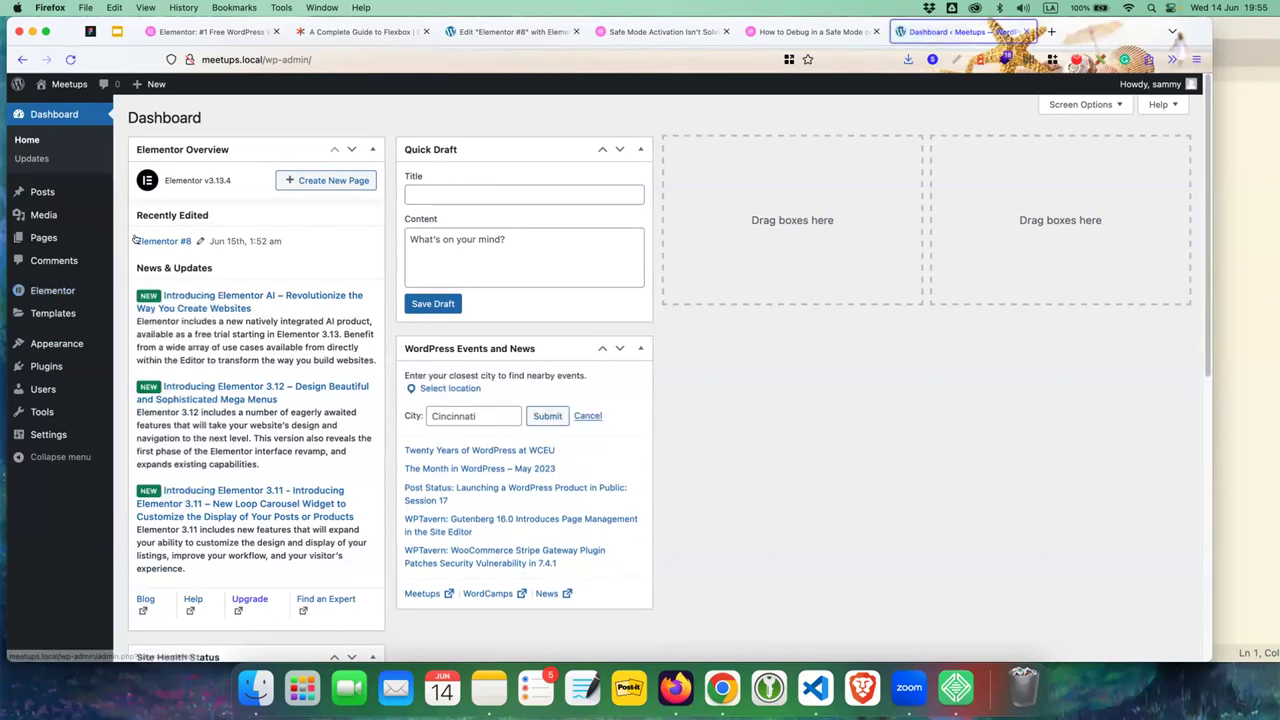
pyautogui.click(88, 289)
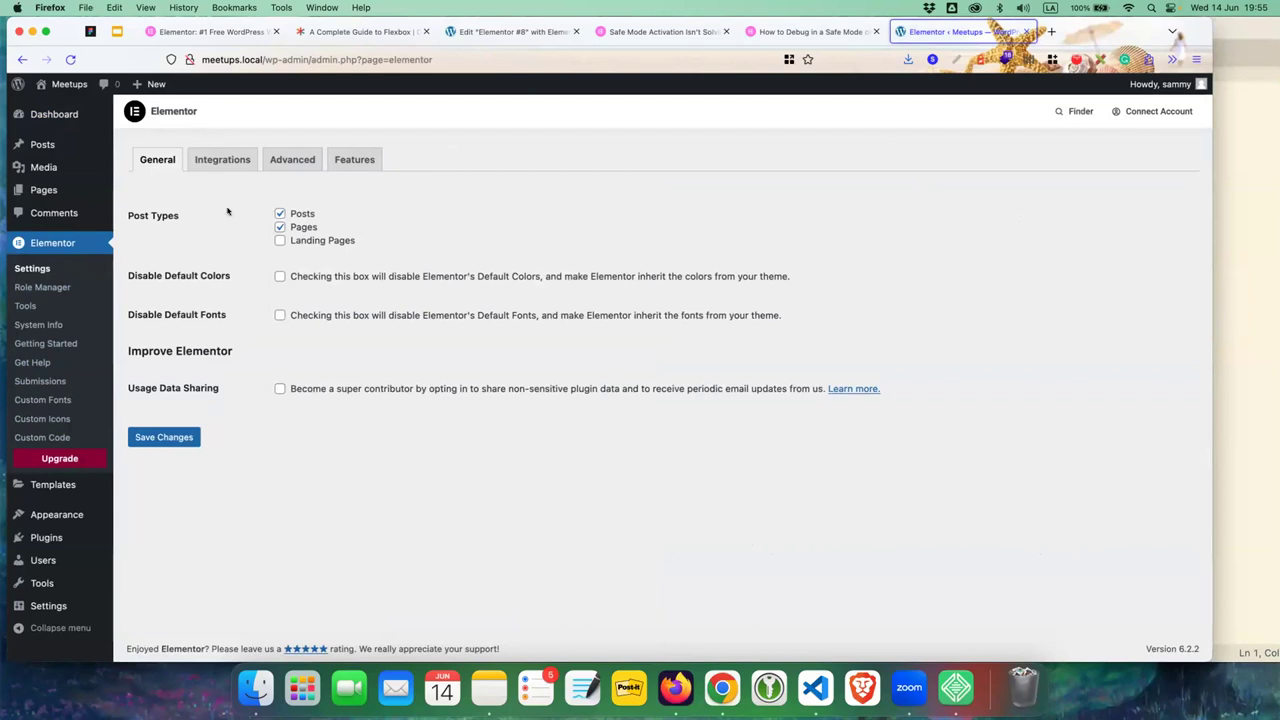
# - Toggle Elementor's Post Types checkboxes for Landing Pages and Posts unsaved, then go to Settings > General
pyautogui.moveTo(126, 215); pyautogui.dragTo(198, 213)
pyautogui.click(280, 240)
pyautogui.click(280, 213)
pyautogui.click(280, 214)
pyautogui.moveTo(801, 275); pyautogui.dragTo(281, 280)
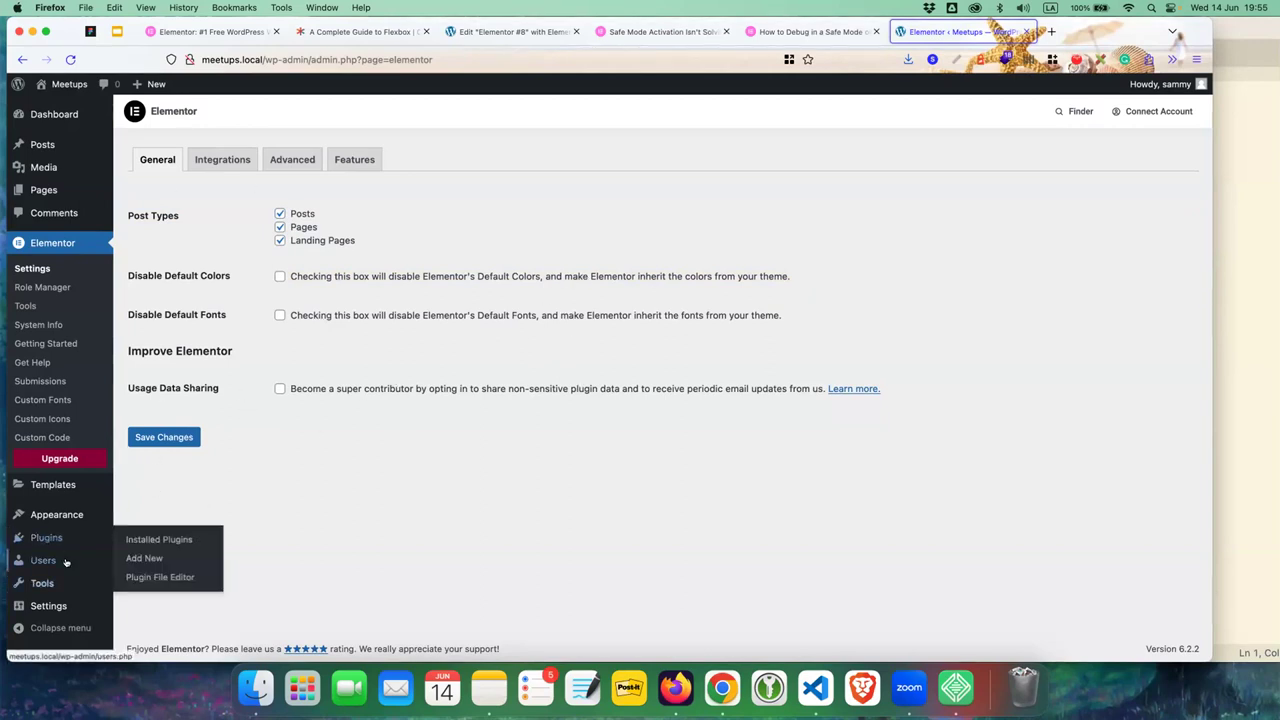
pyautogui.click(62, 606)
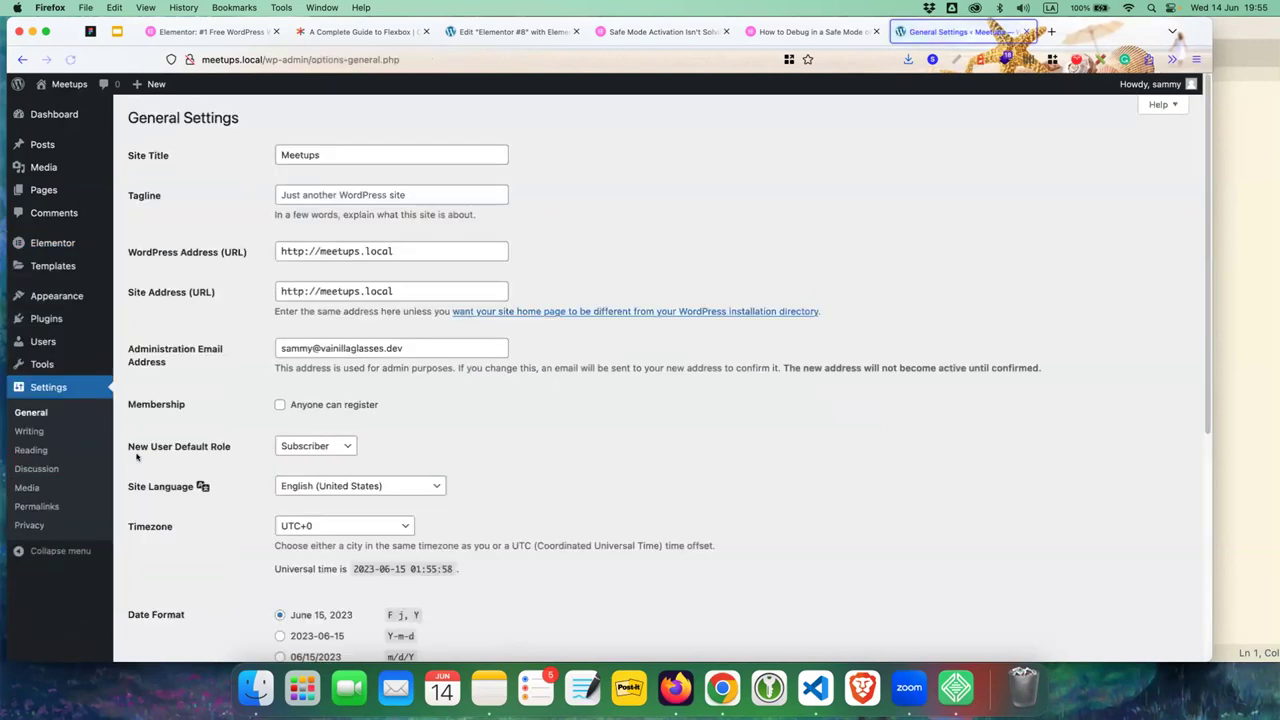
# - Pick Español in the Site Language list and save the General Settings
pyautogui.scroll(-2, 338, 372)
pyautogui.click(340, 376)
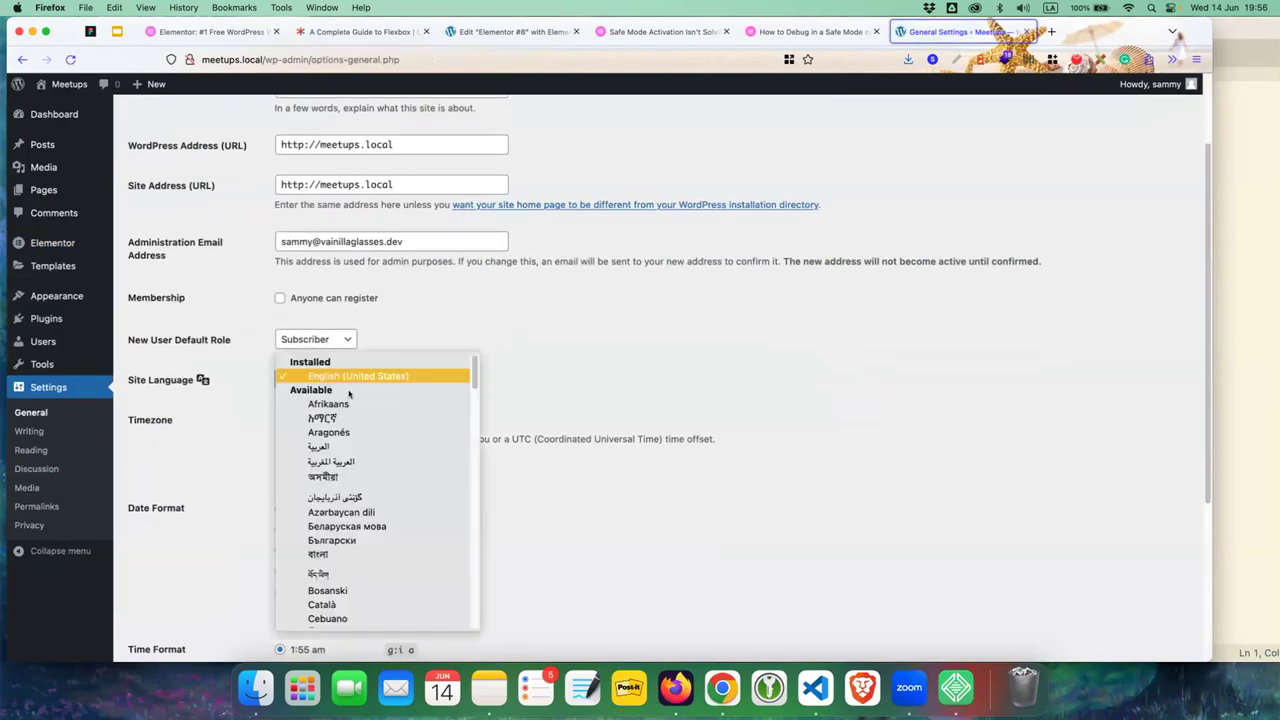
pyautogui.scroll(-5, 352, 395)
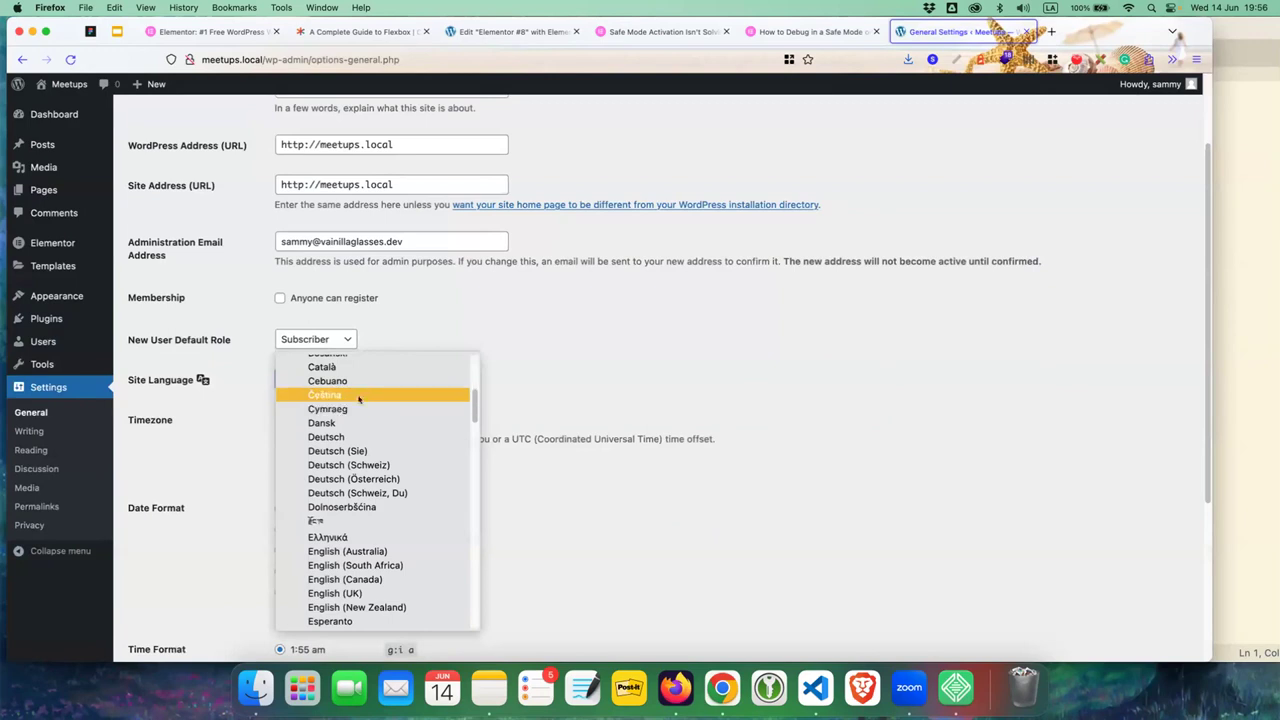
pyautogui.scroll(-4, 372, 418)
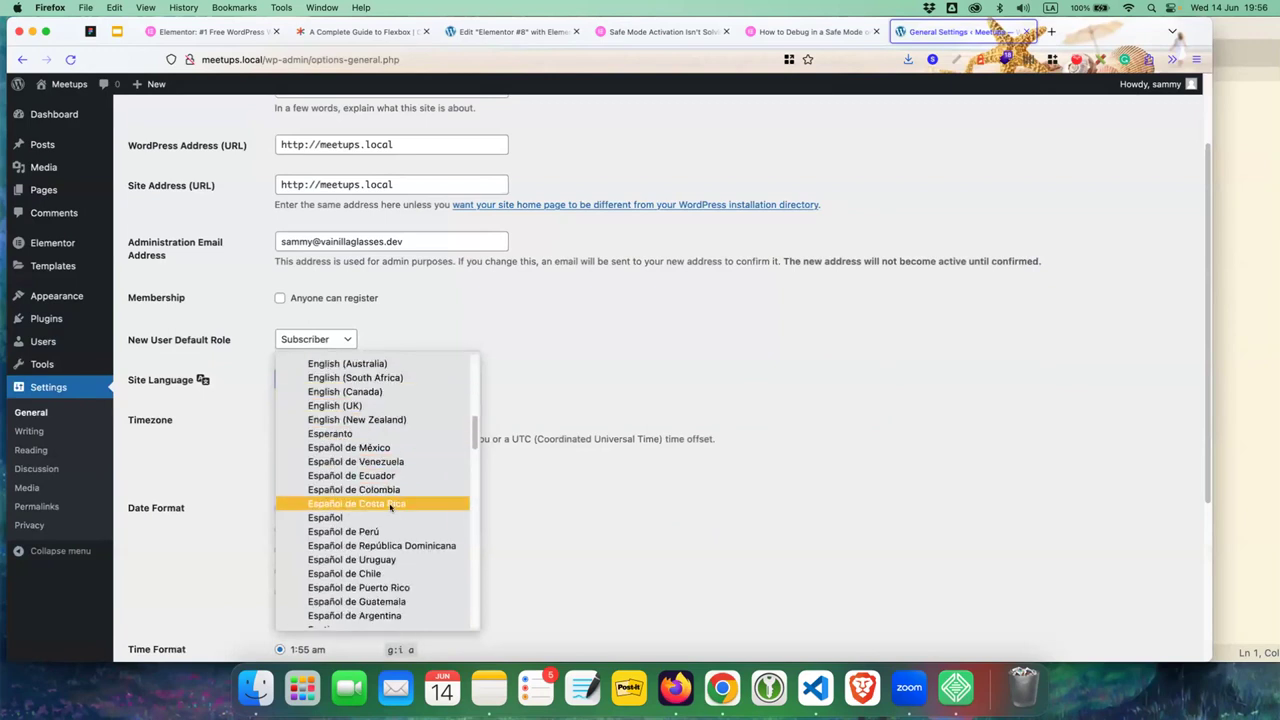
pyautogui.click(384, 517)
pyautogui.scroll(-5, 384, 519)
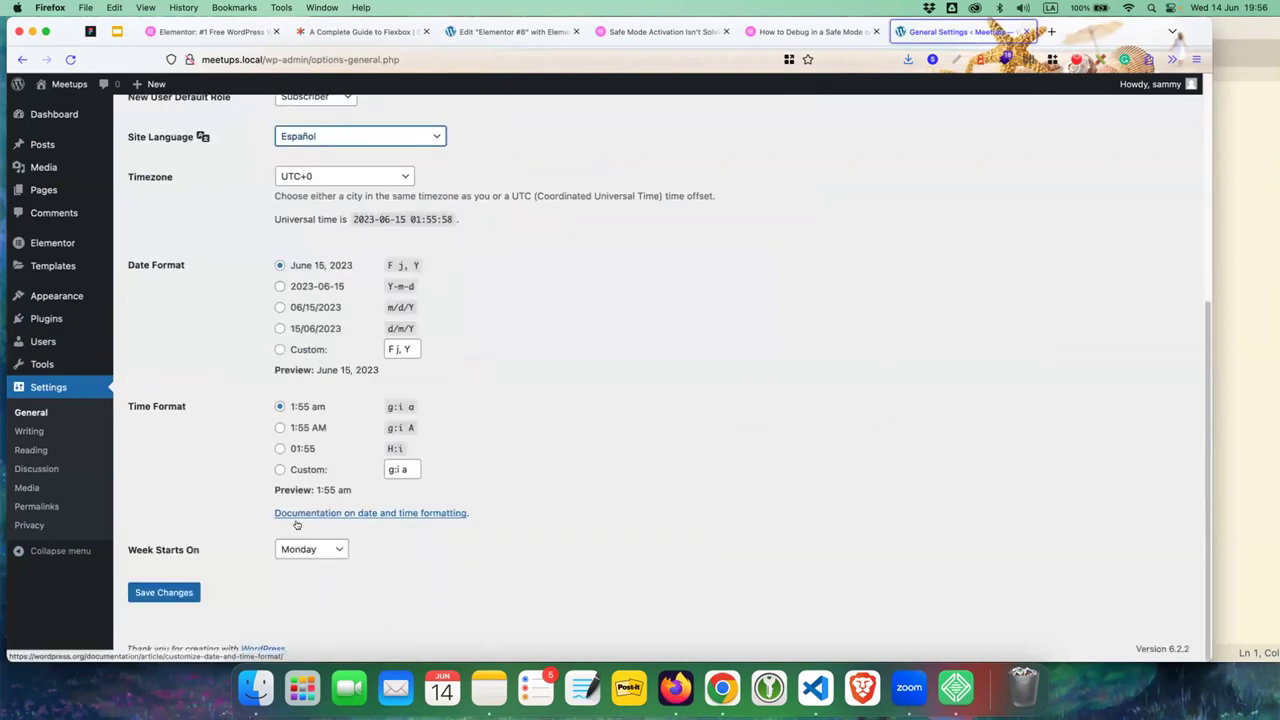
pyautogui.click(163, 592)
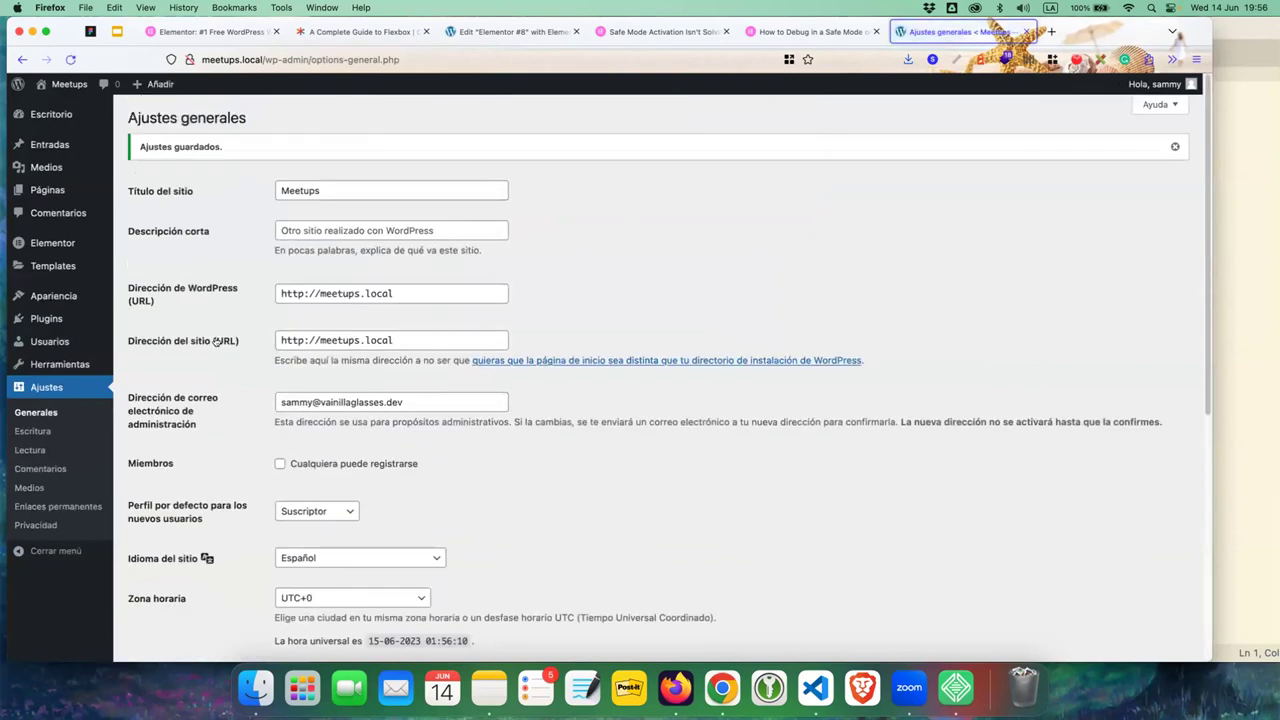
# - Review Elementor's Integrations and Advanced settings, keeping External File as the CSS print method
pyautogui.click(42, 243)
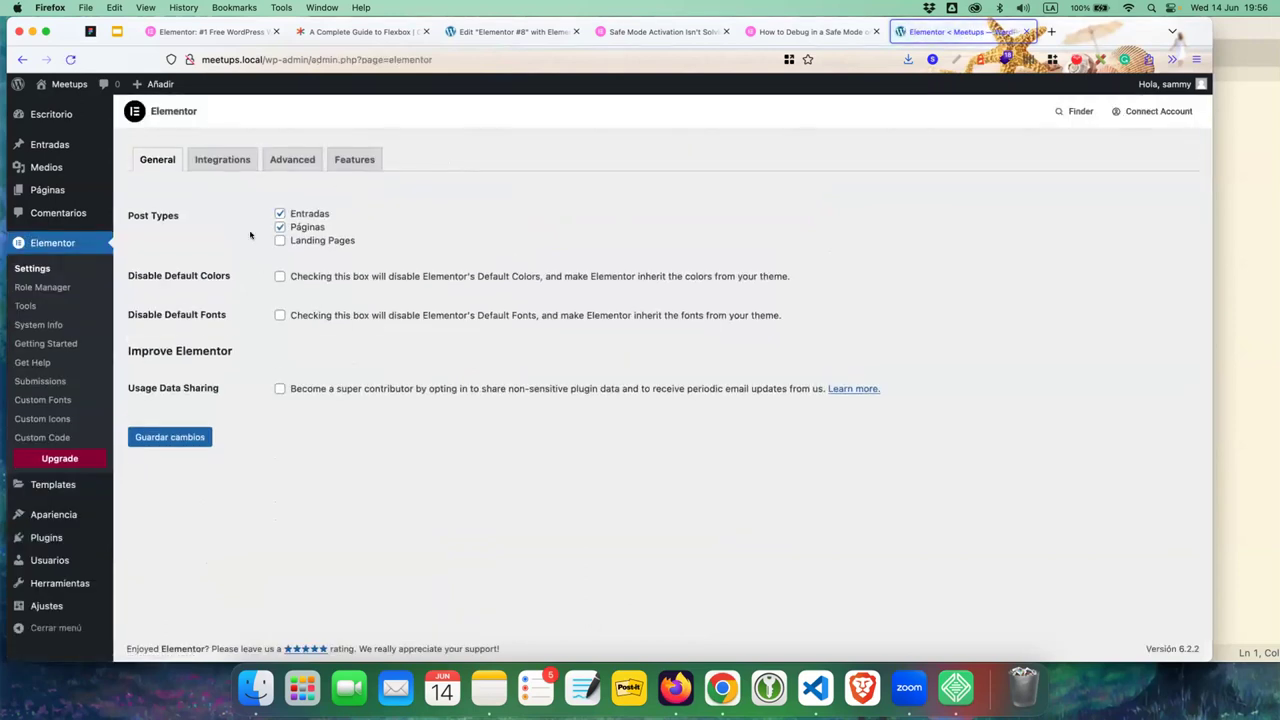
pyautogui.click(224, 166)
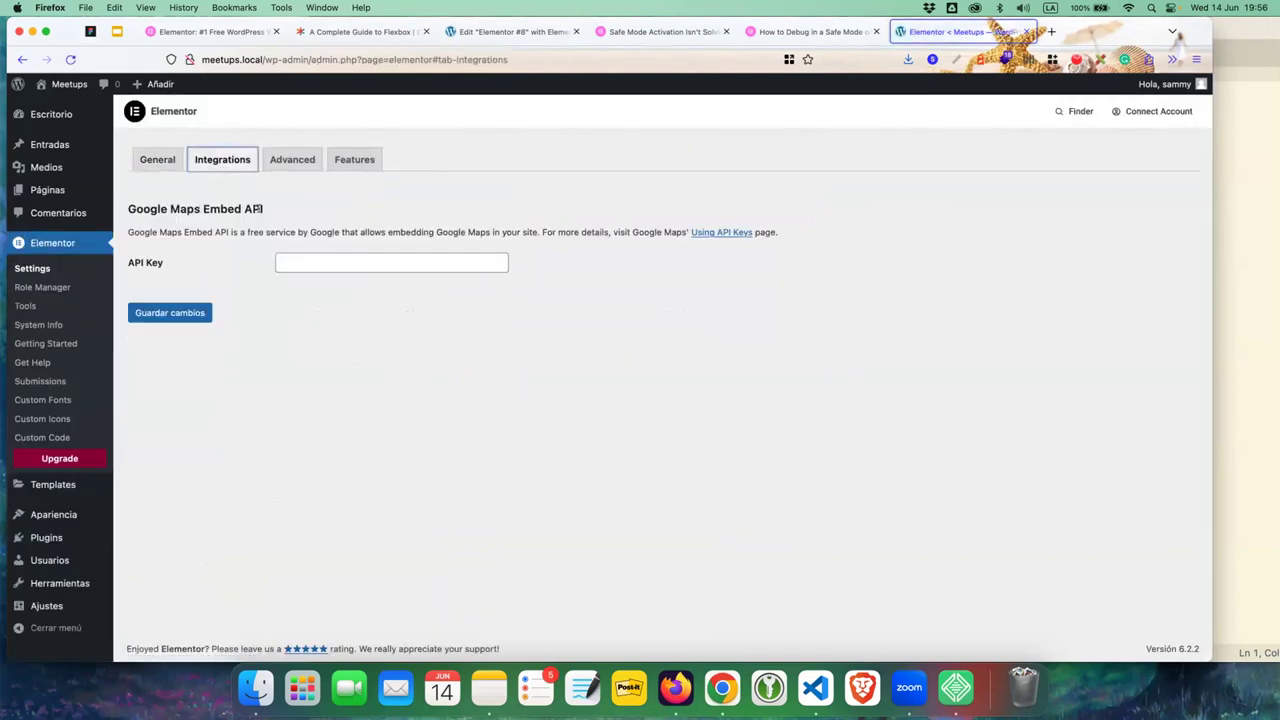
pyautogui.tripleClick(236, 203)
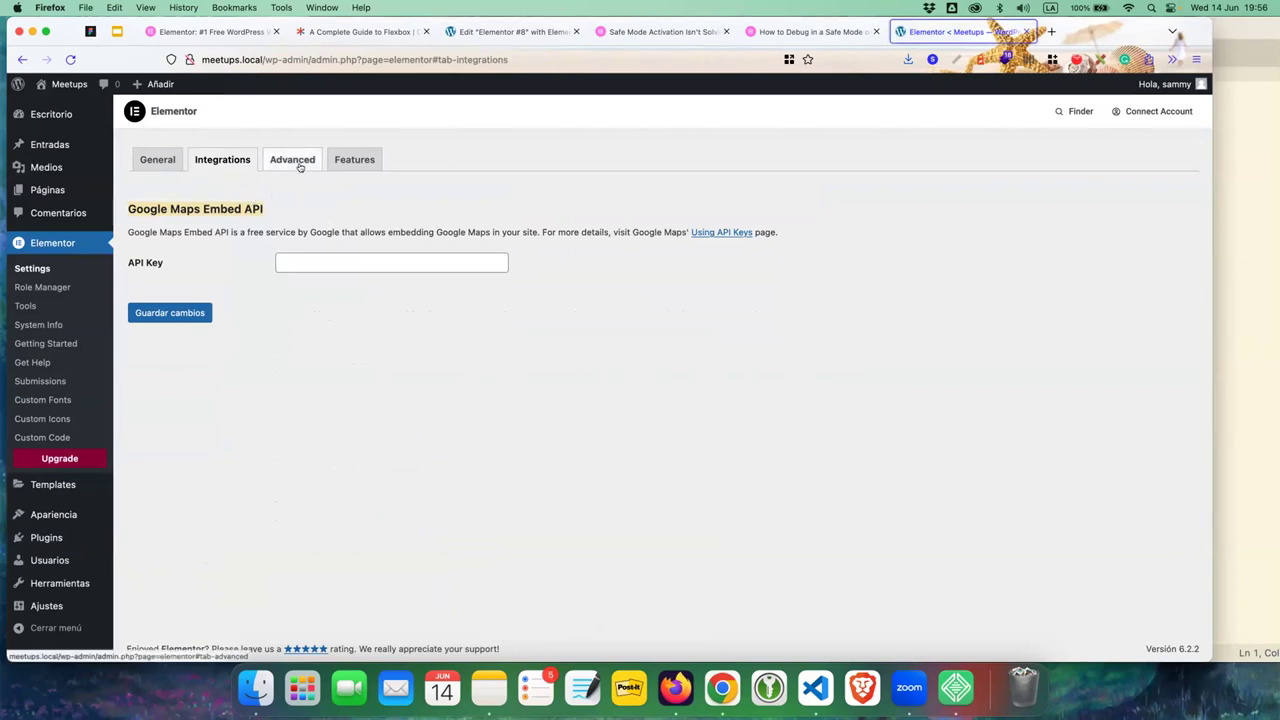
pyautogui.click(300, 164)
pyautogui.scroll(-3, 284, 296)
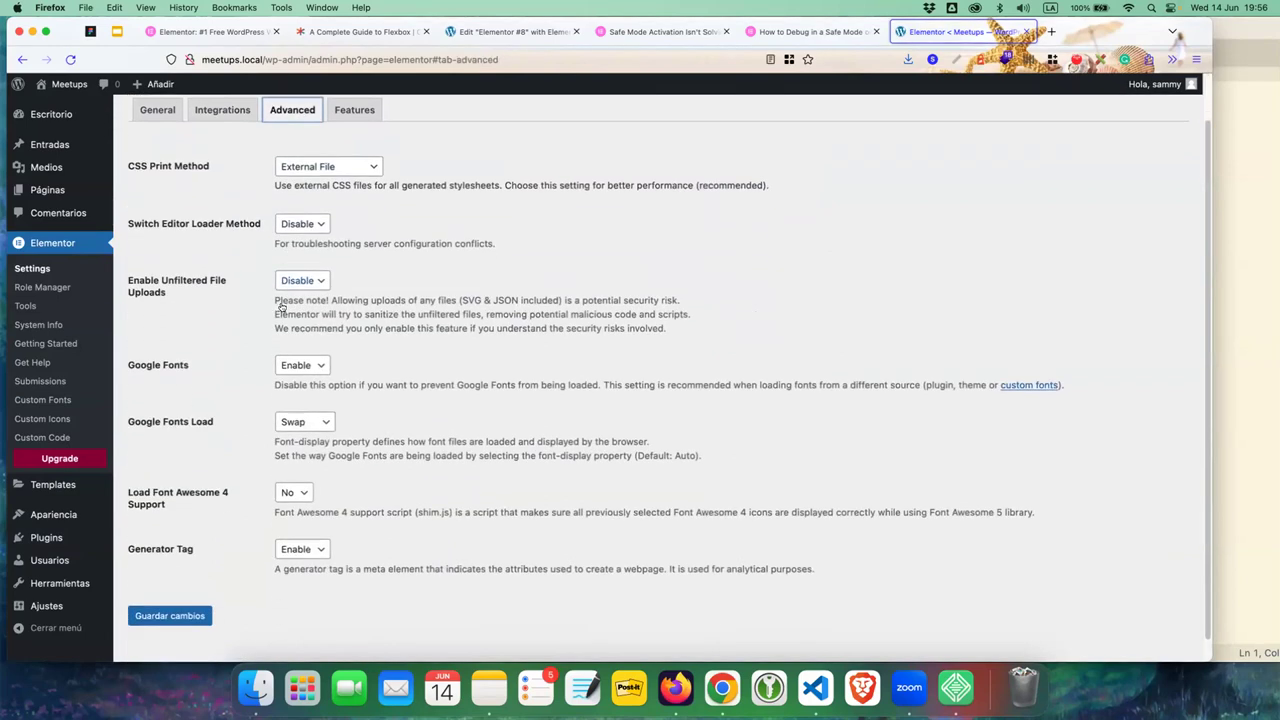
pyautogui.scroll(3, 283, 305)
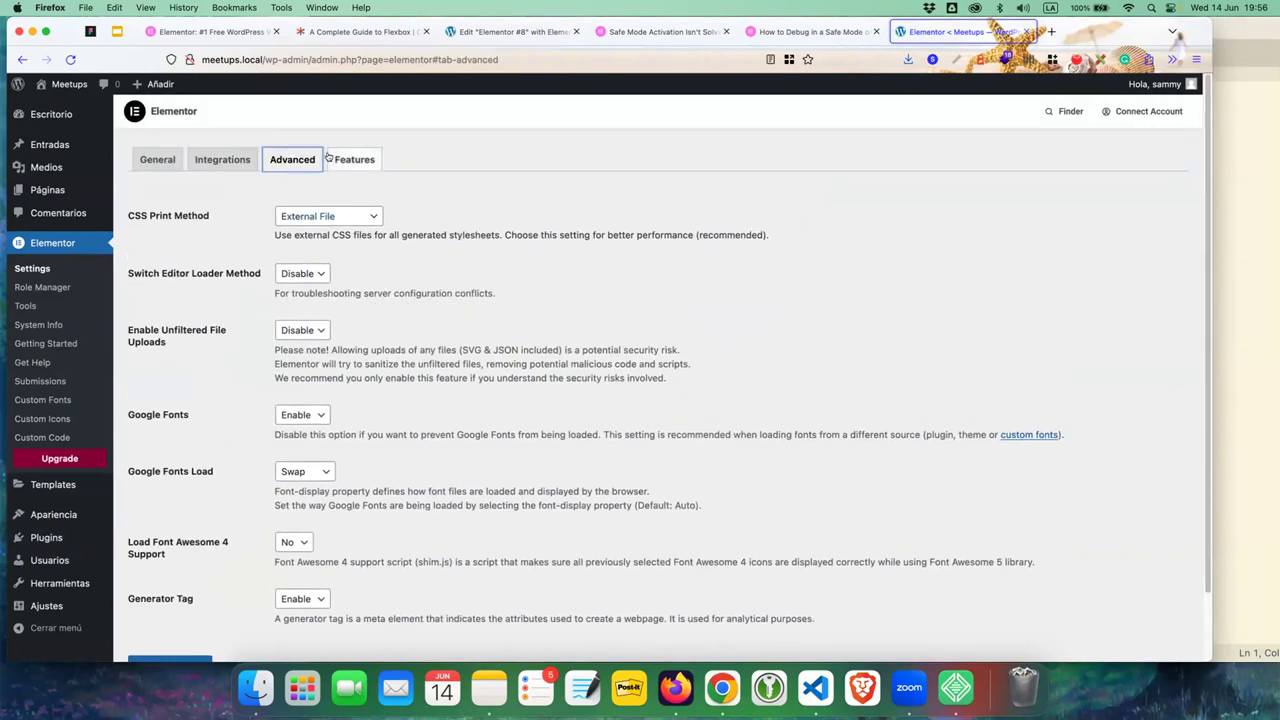
pyautogui.click(311, 222)
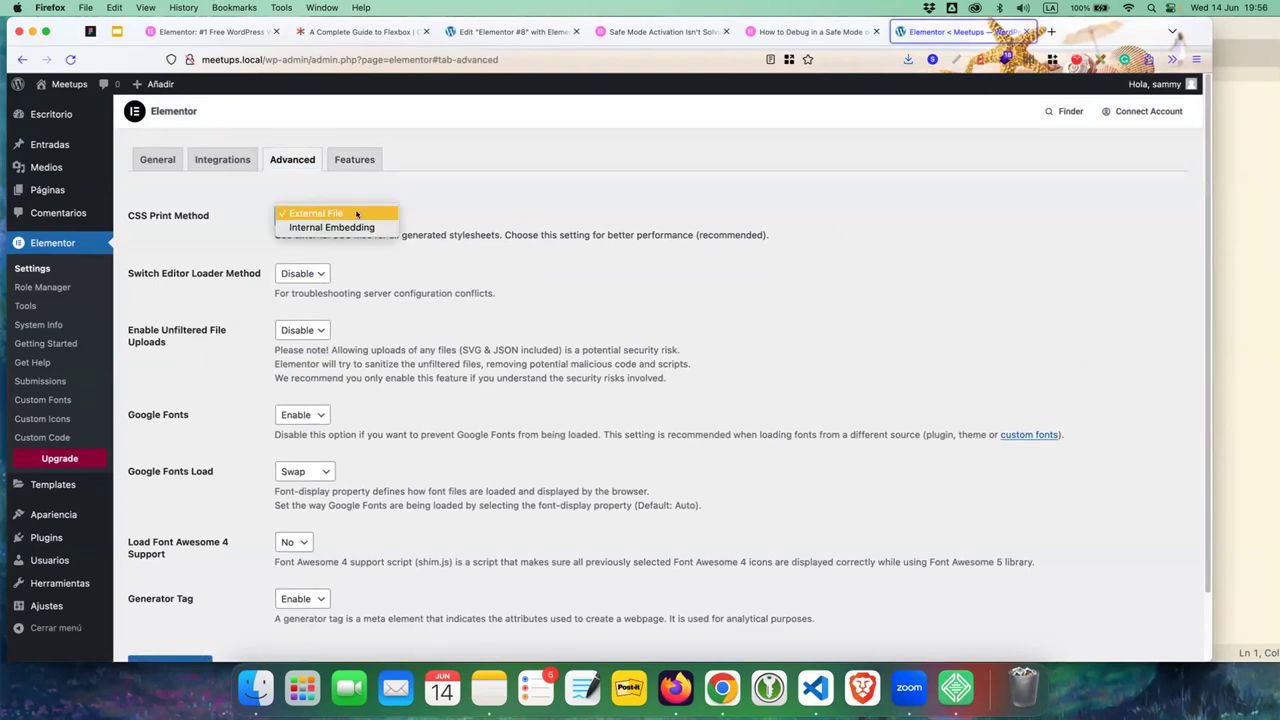
pyautogui.click(295, 214)
pyautogui.scroll(-2, 616, 327)
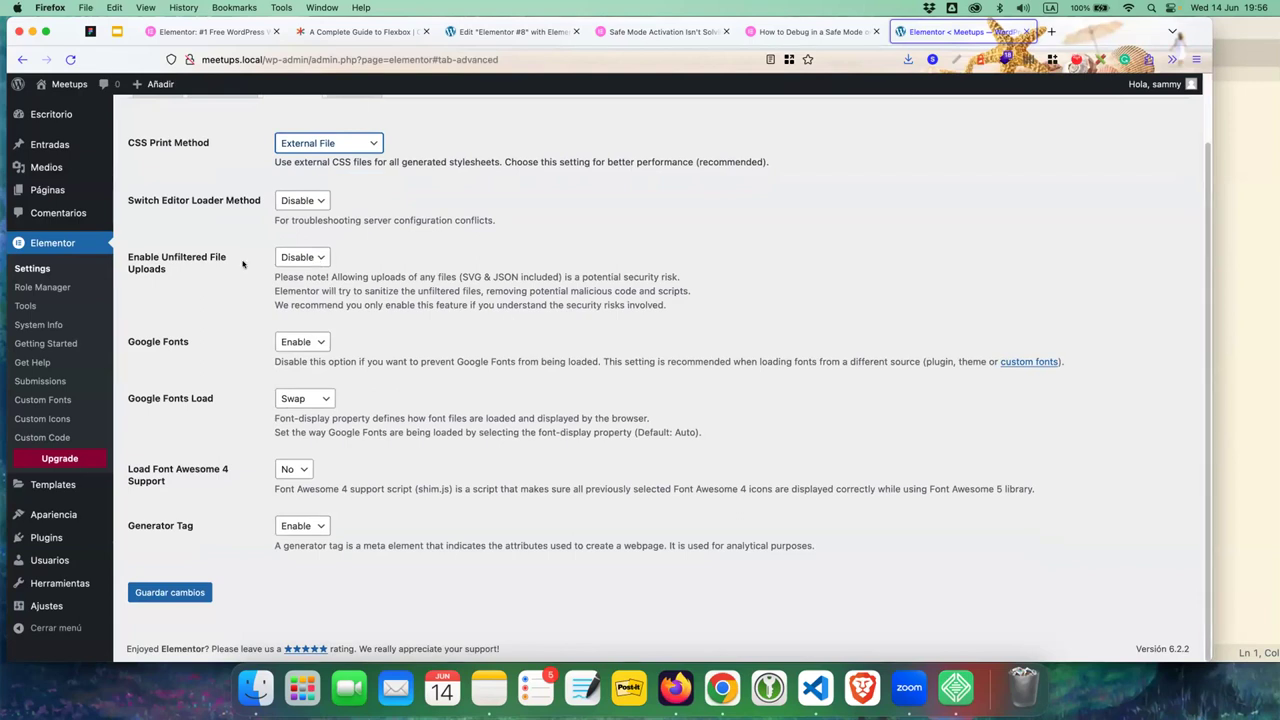
# - Set Enable Unfiltered File Uploads to Enable and save with Guardar cambios
pyautogui.moveTo(127, 257); pyautogui.dragTo(207, 265)
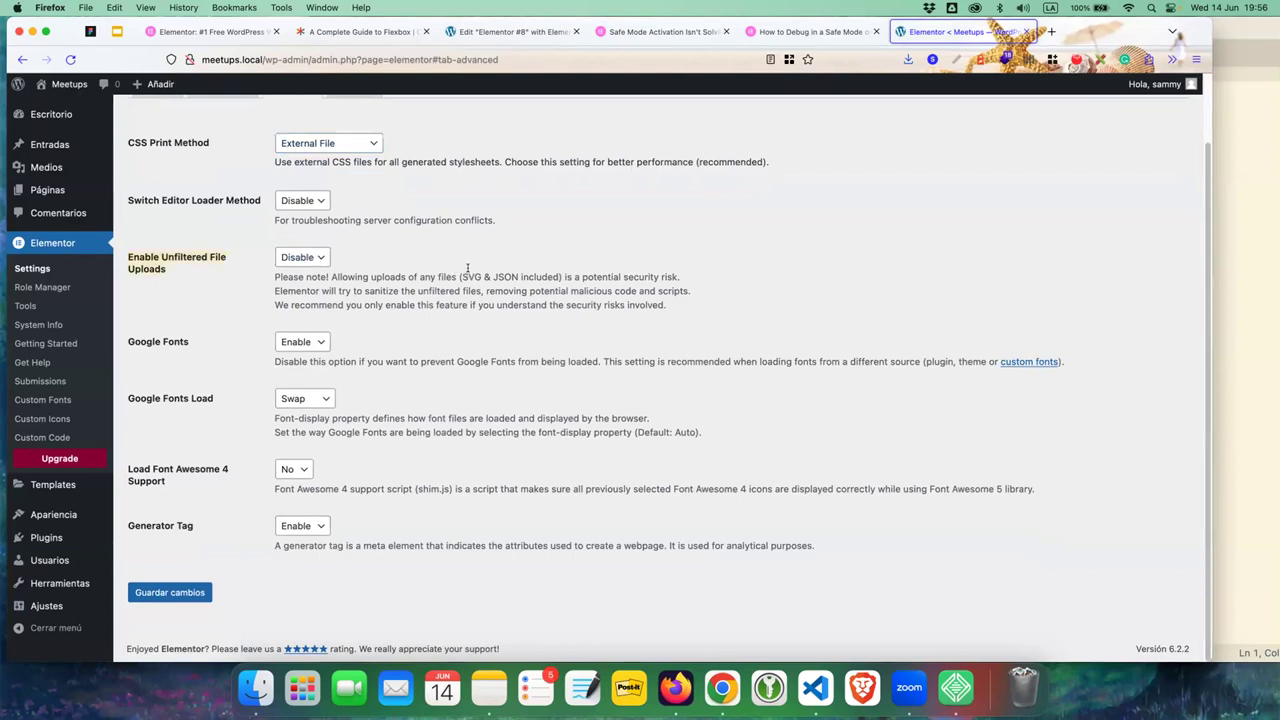
pyautogui.moveTo(459, 277); pyautogui.dragTo(275, 277)
pyautogui.click(321, 261)
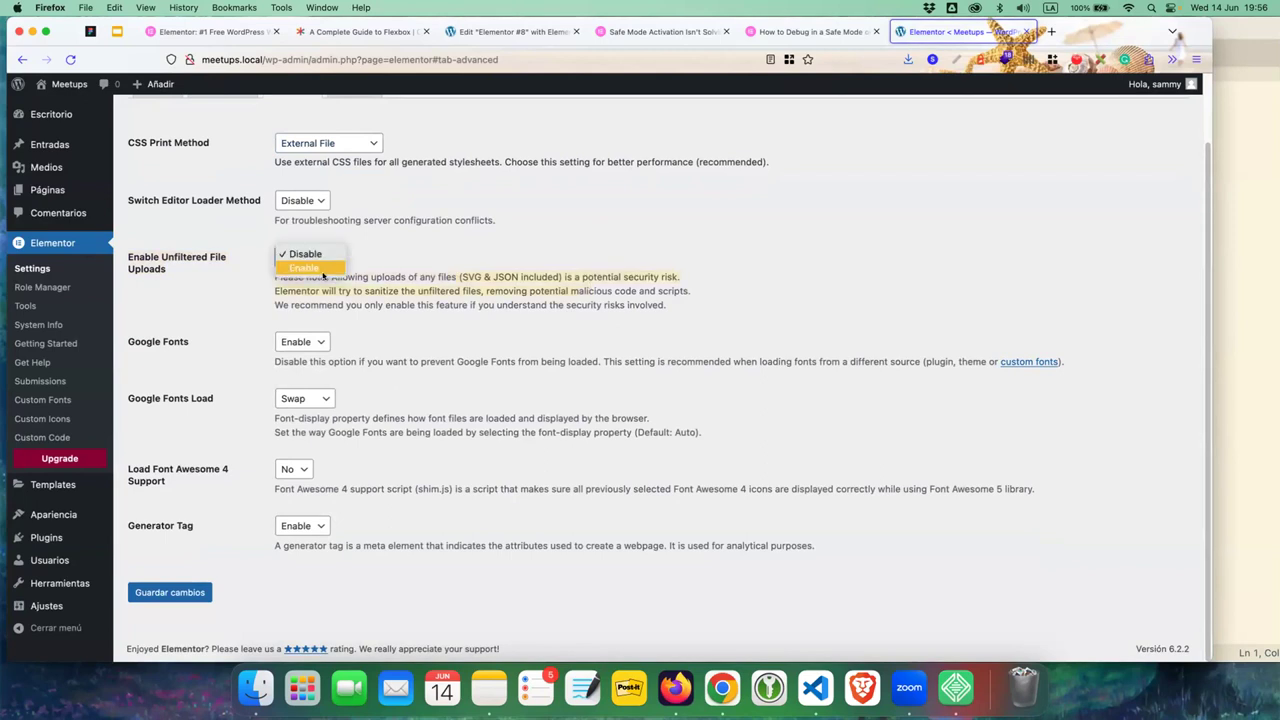
pyautogui.click(322, 269)
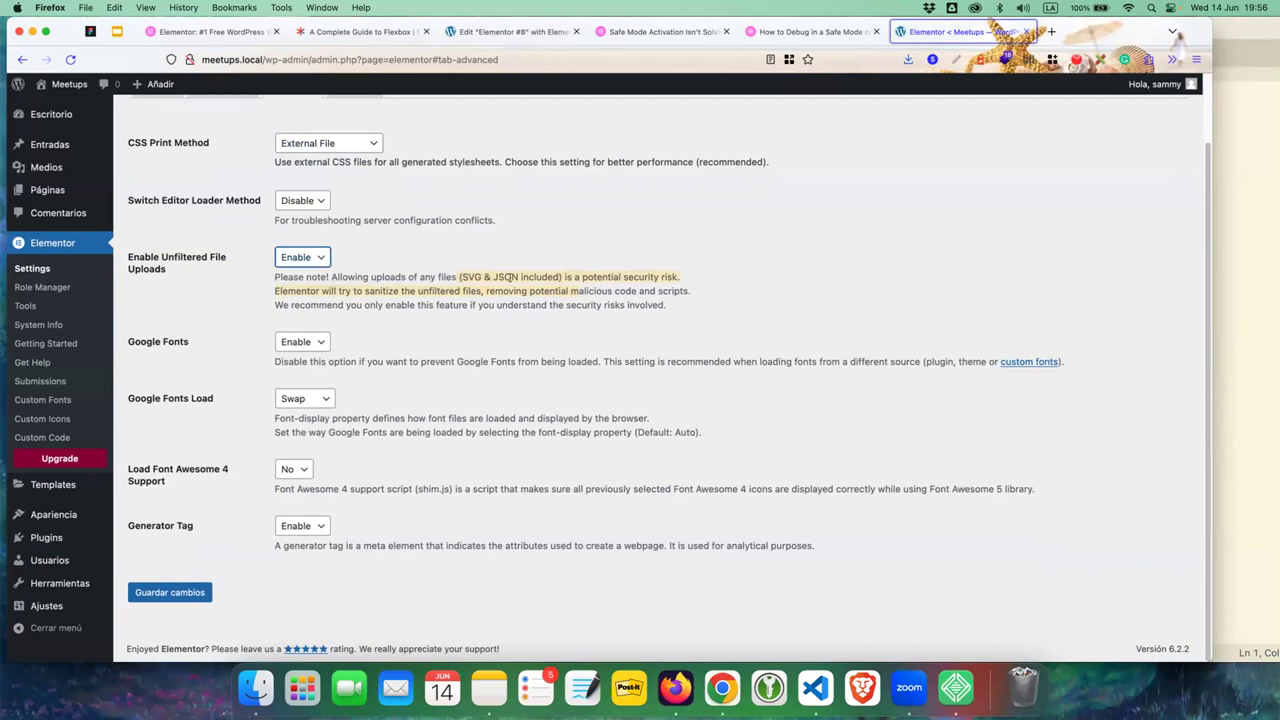
pyautogui.click(465, 273)
pyautogui.click(182, 591)
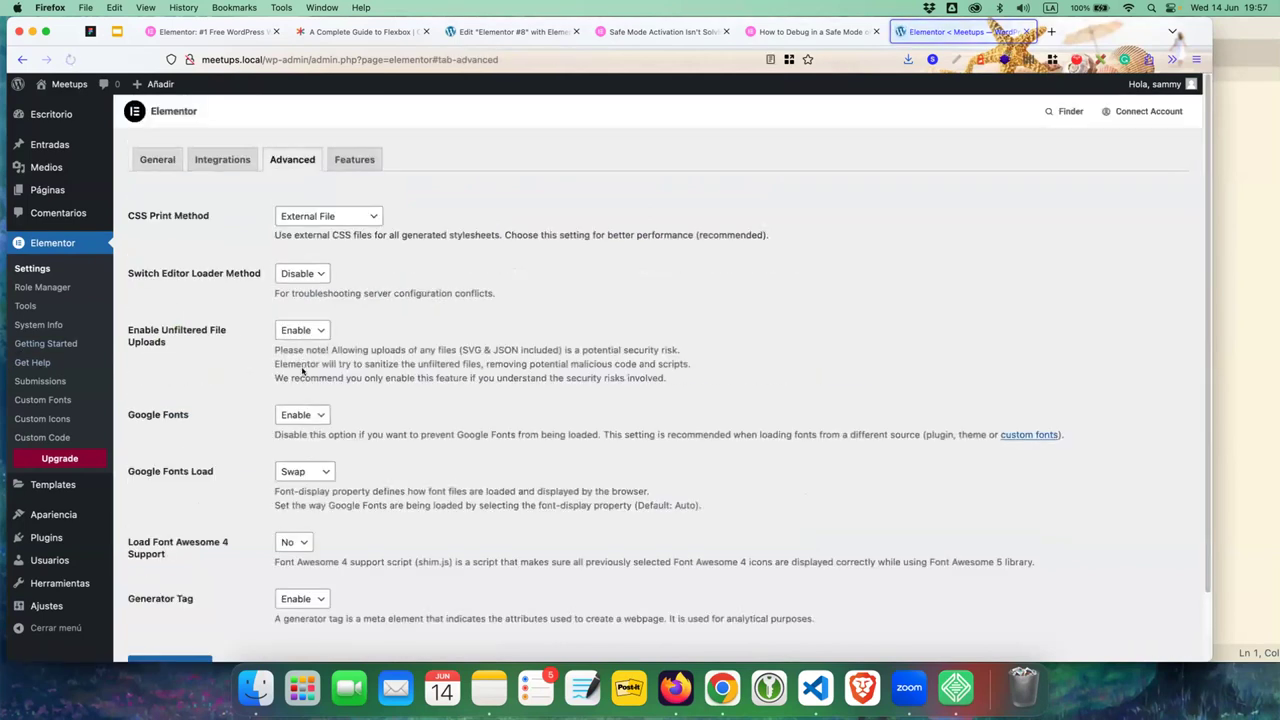
# - Set the Hello Theme Header & Footer feature to Active in the Features tab
pyautogui.click(352, 159)
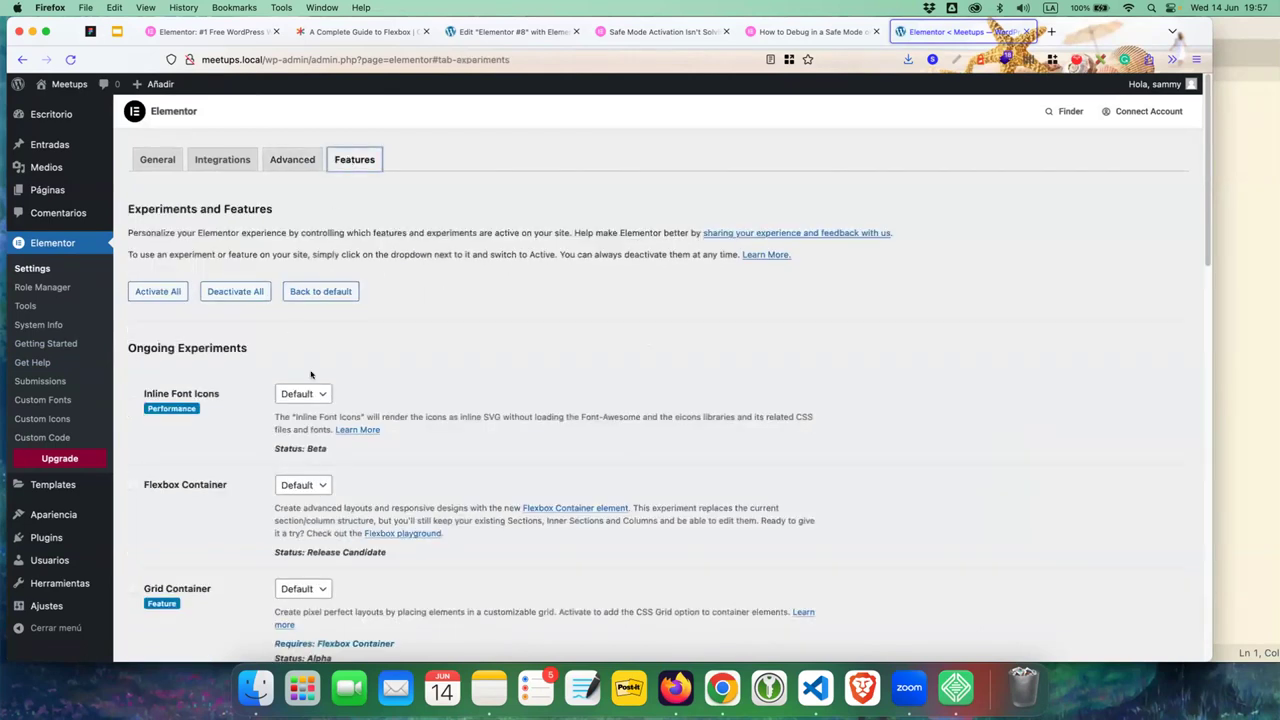
pyautogui.scroll(-2, 300, 395)
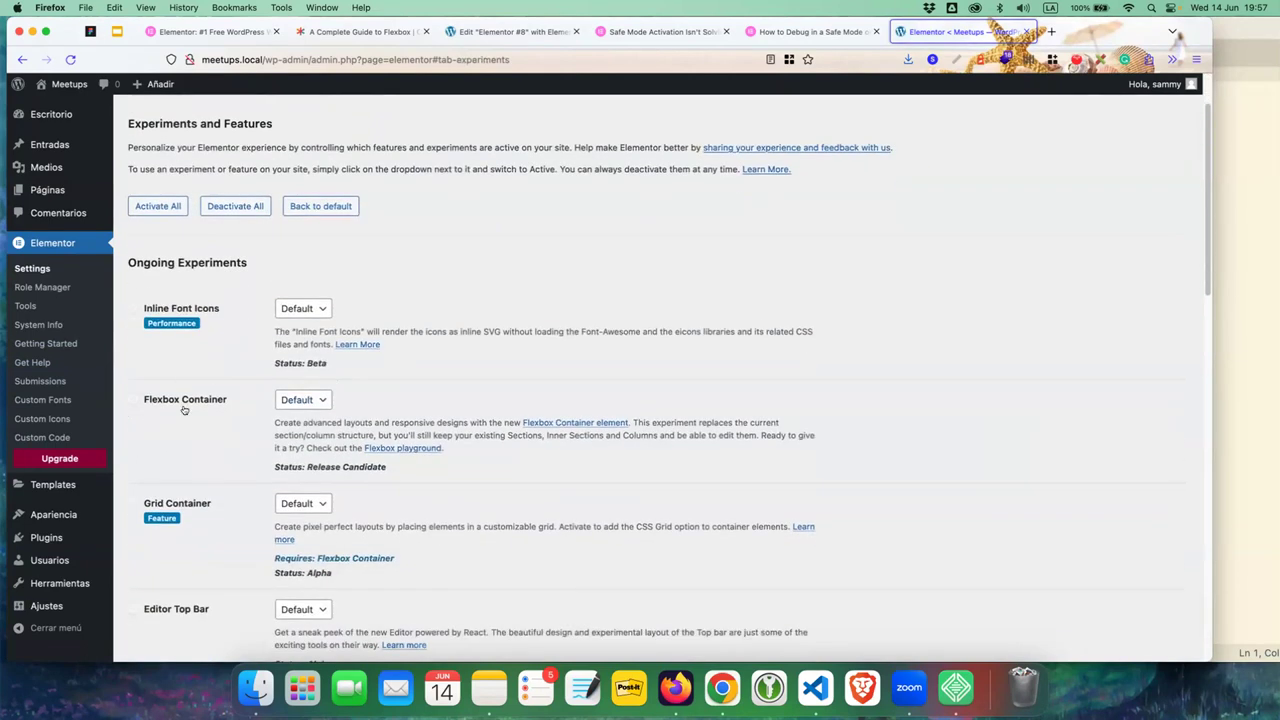
pyautogui.scroll(-1, 183, 409)
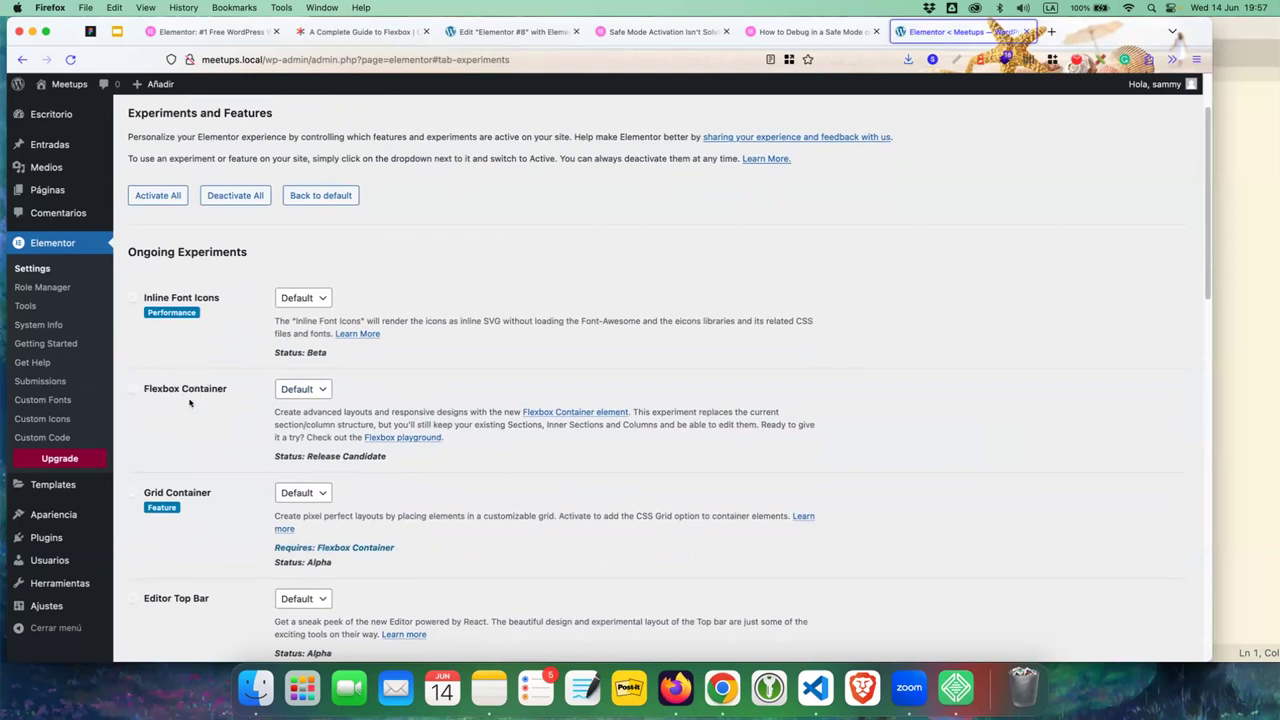
pyautogui.scroll(-5, 205, 425)
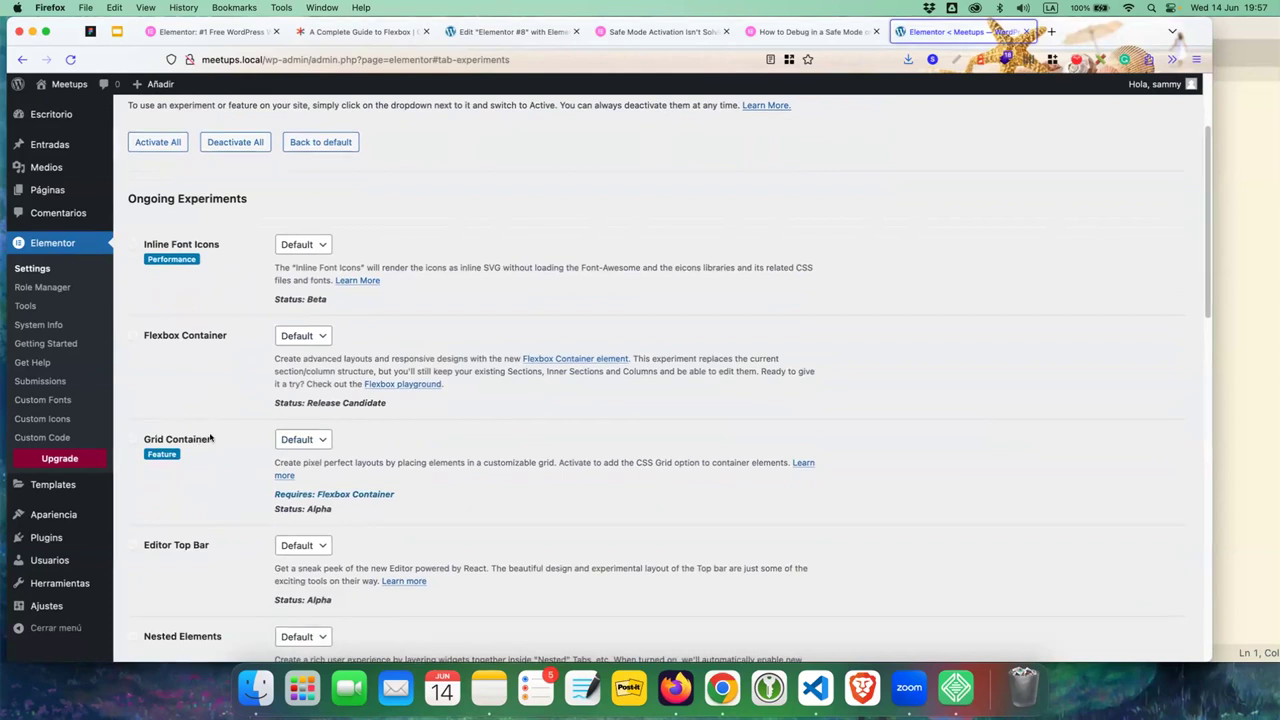
pyautogui.scroll(3, 210, 438)
pyautogui.scroll(-5, 221, 367)
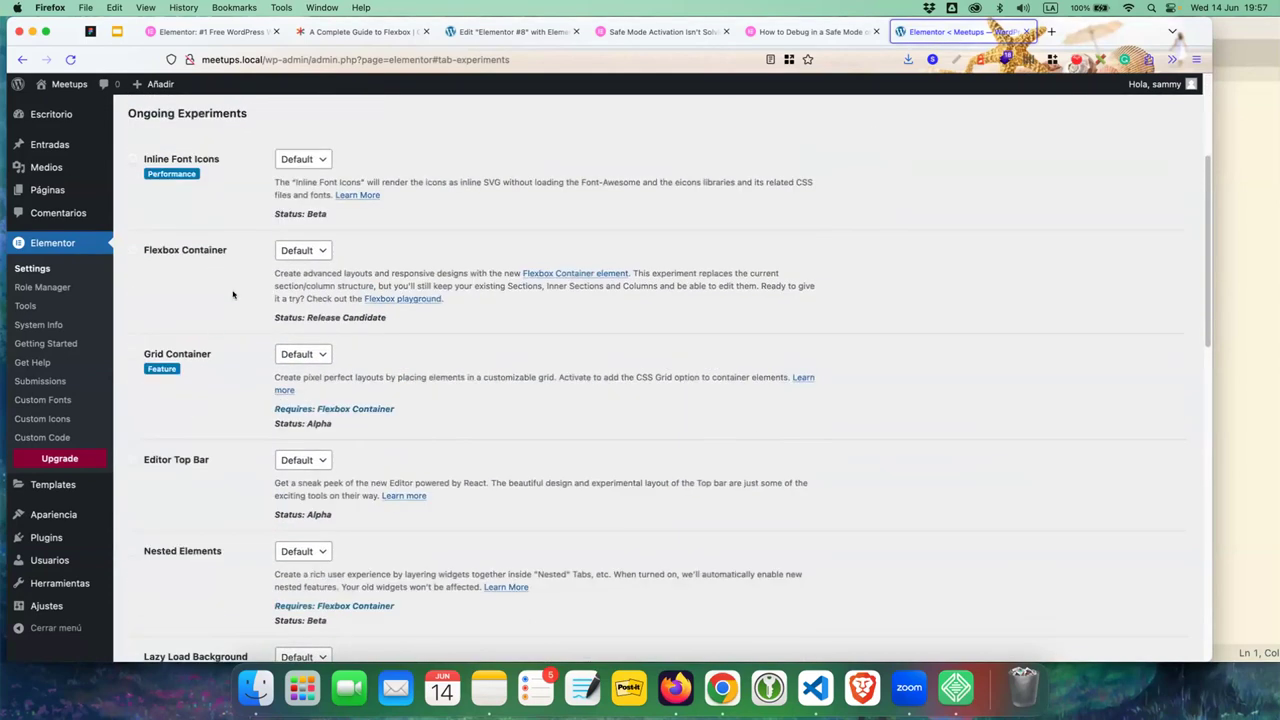
pyautogui.scroll(-5, 234, 391)
pyautogui.scroll(8, 234, 370)
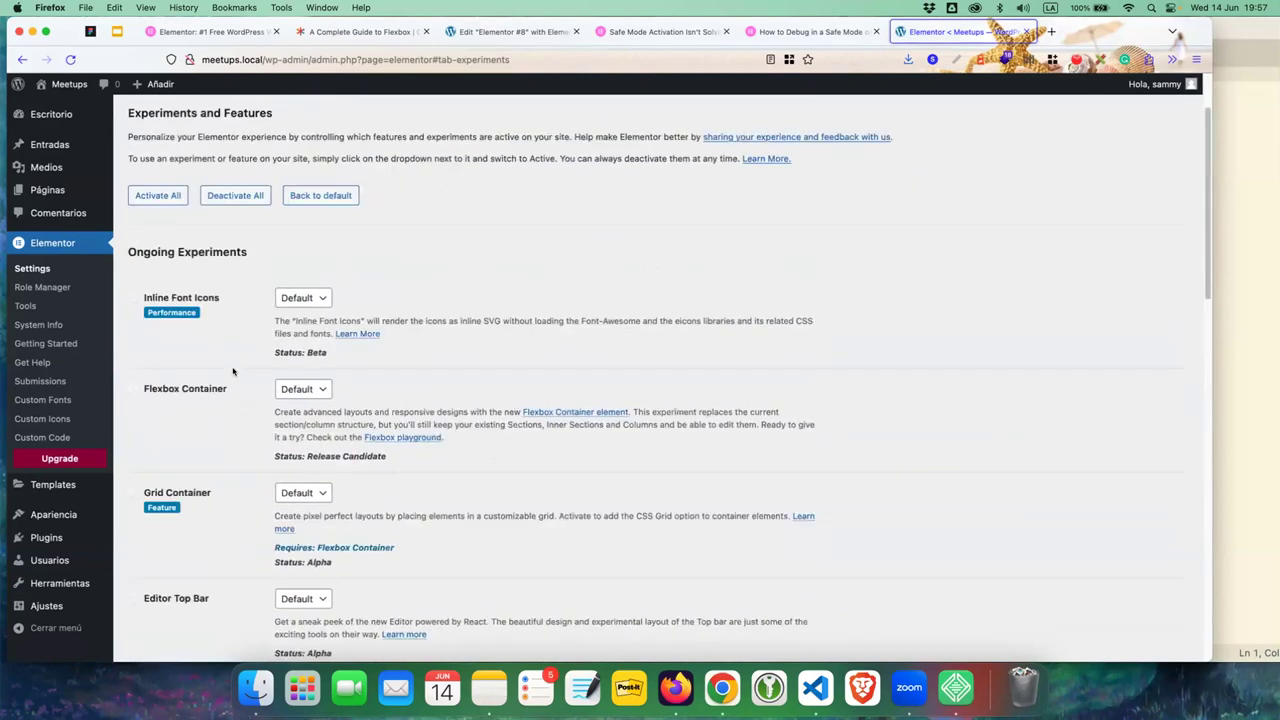
pyautogui.scroll(2, 231, 368)
pyautogui.click(130, 284)
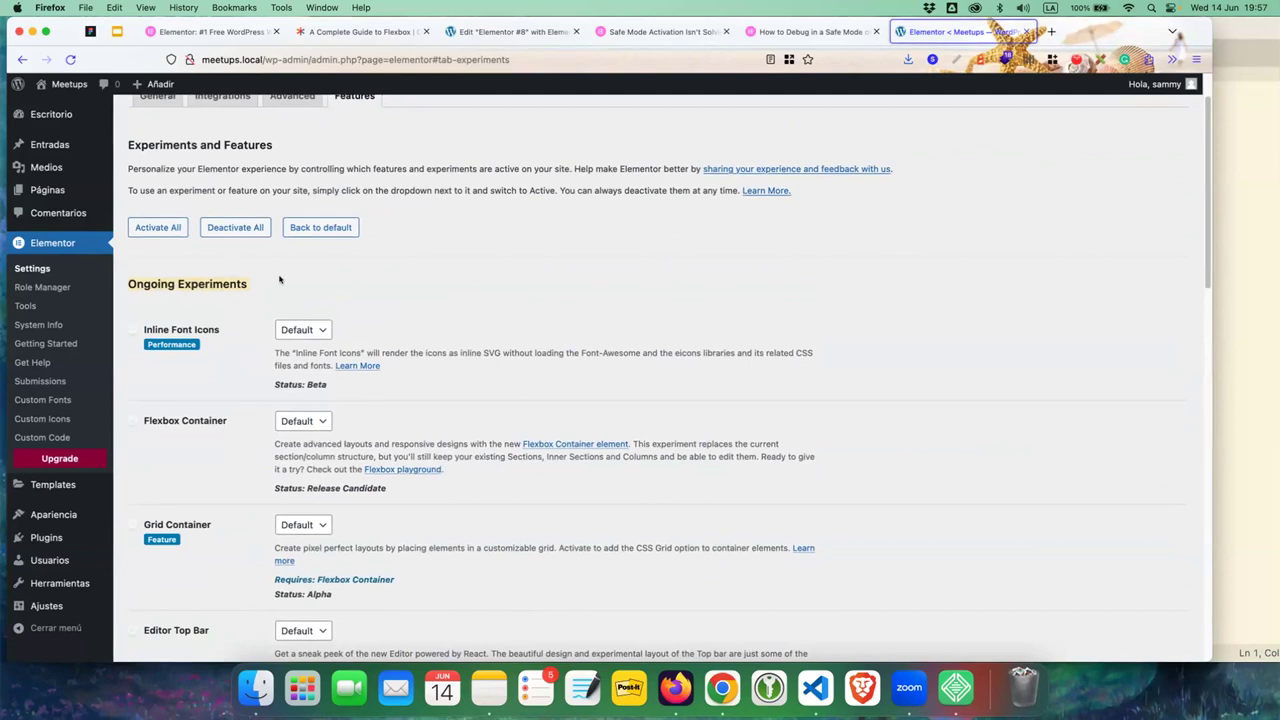
pyautogui.scroll(-2, 280, 283)
pyautogui.scroll(-5, 280, 283)
pyautogui.scroll(-4, 279, 280)
pyautogui.scroll(-5, 279, 280)
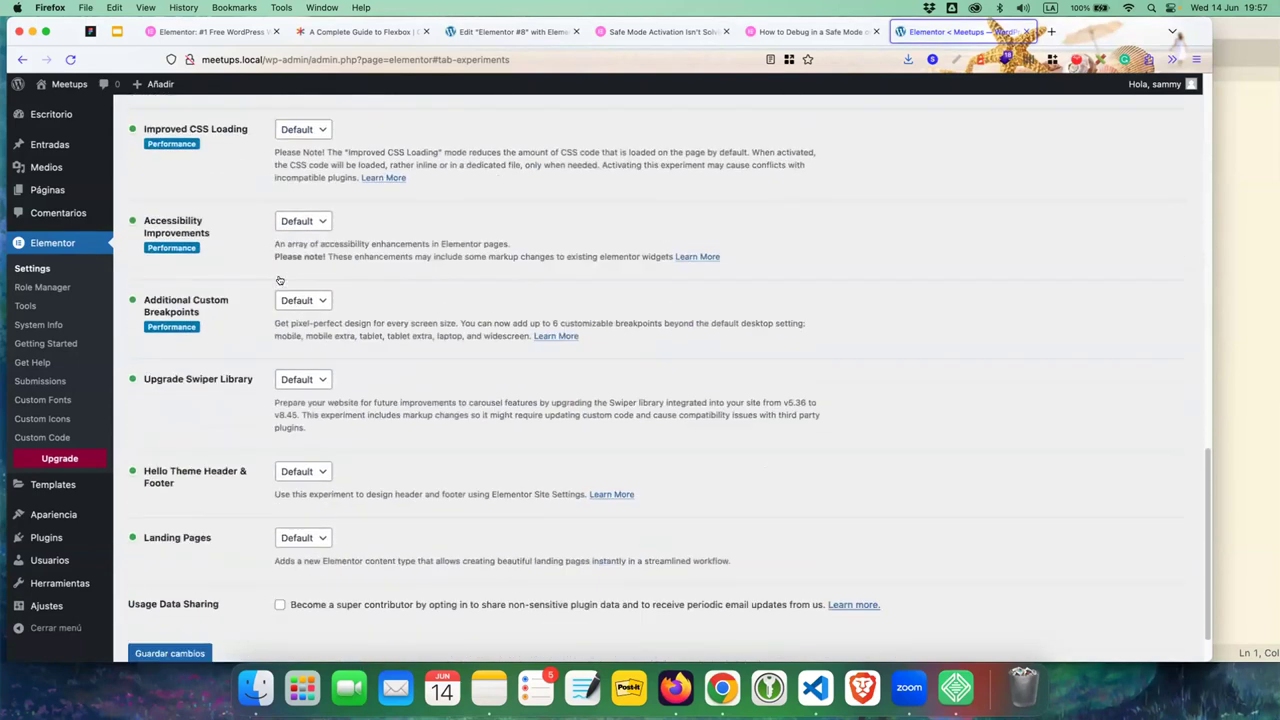
pyautogui.scroll(-1, 279, 281)
pyautogui.scroll(8, 279, 281)
pyautogui.scroll(1, 200, 340)
pyautogui.scroll(-1, 166, 381)
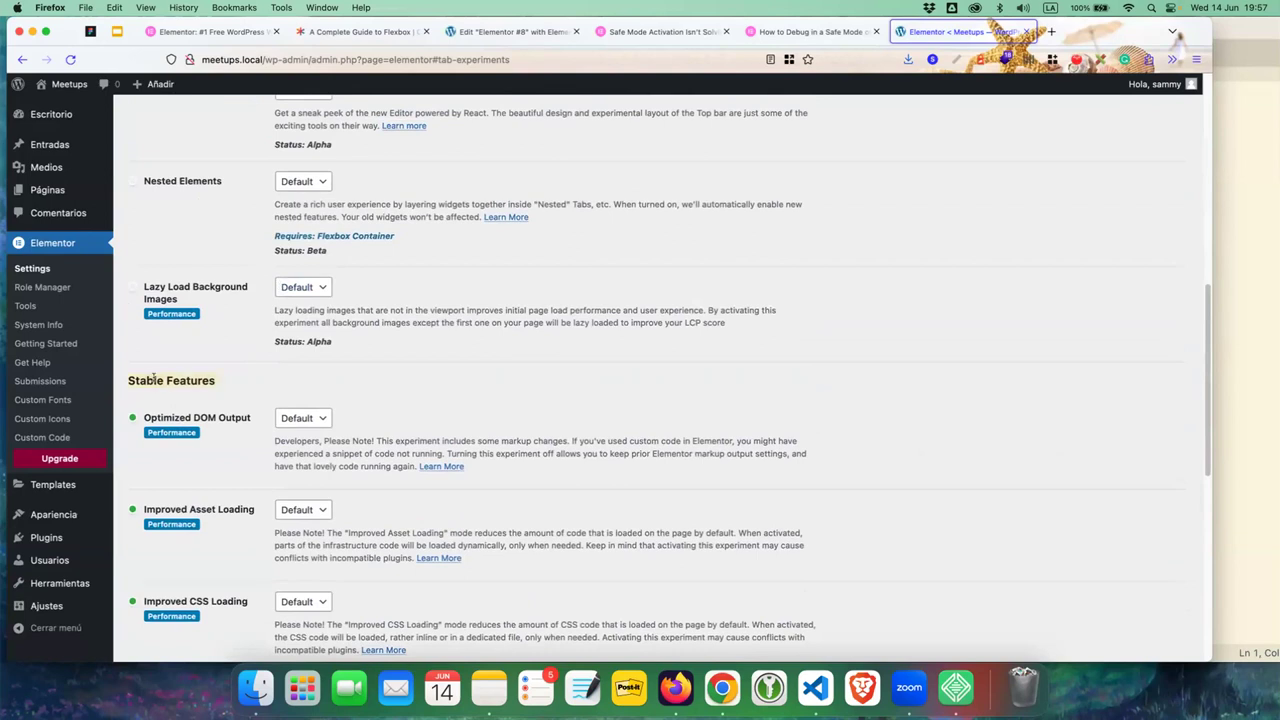
pyautogui.scroll(-2, 321, 372)
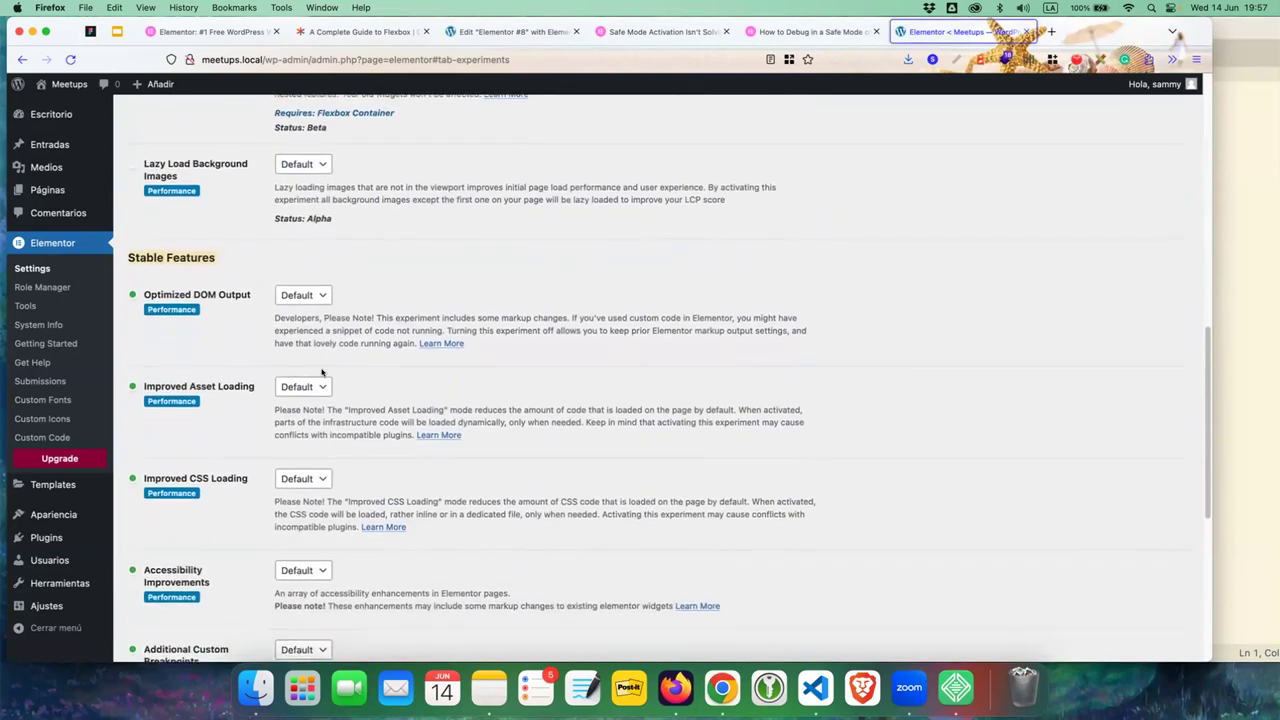
pyautogui.scroll(-2, 293, 330)
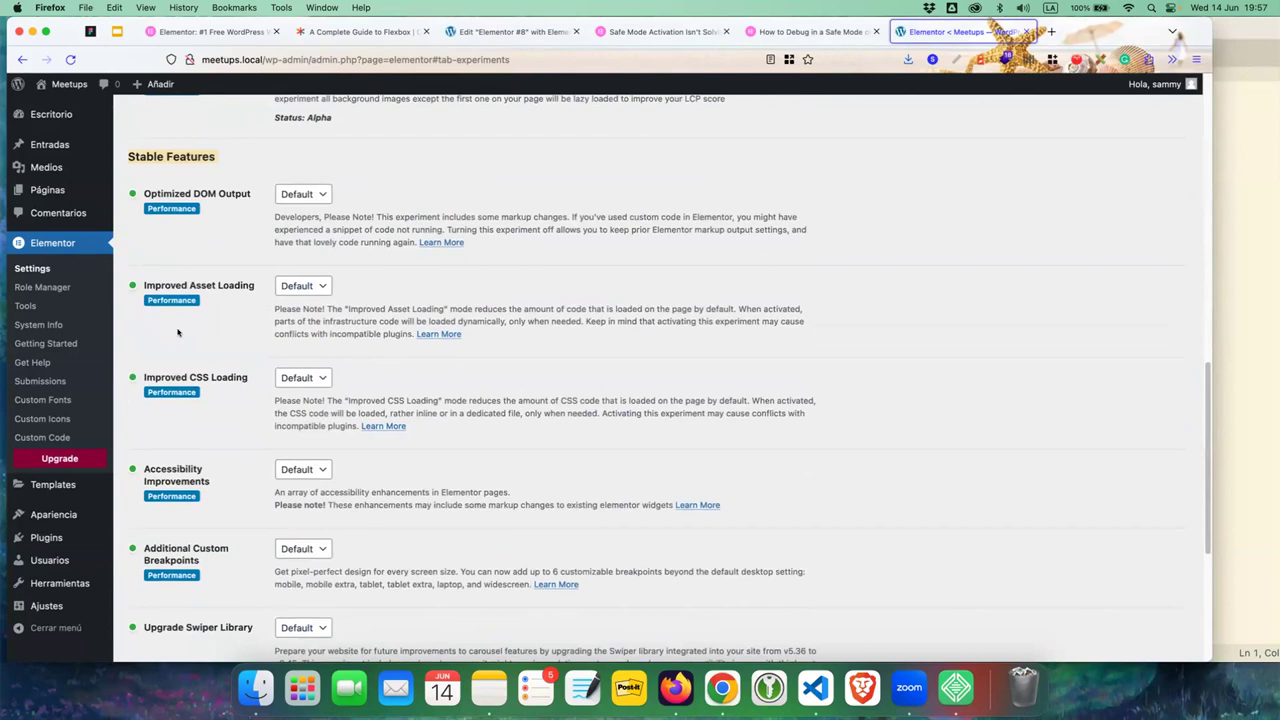
pyautogui.scroll(-2, 162, 488)
pyautogui.scroll(-2, 162, 488)
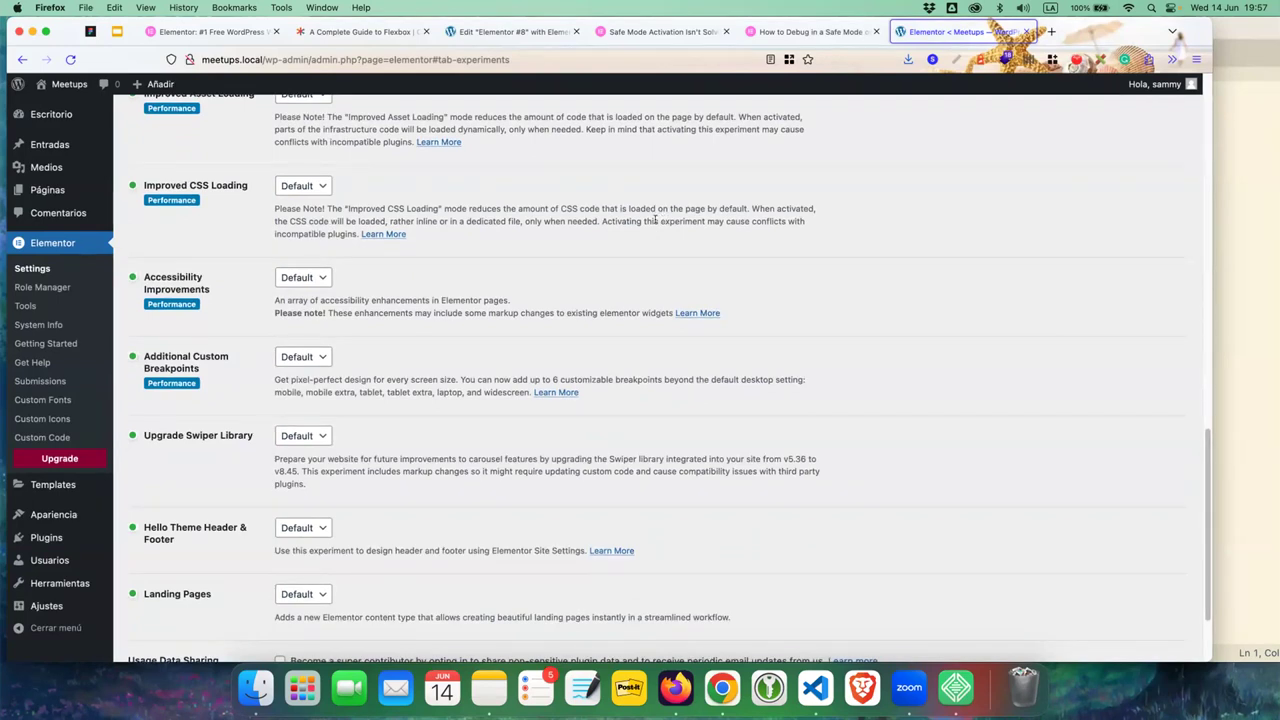
pyautogui.click(314, 527)
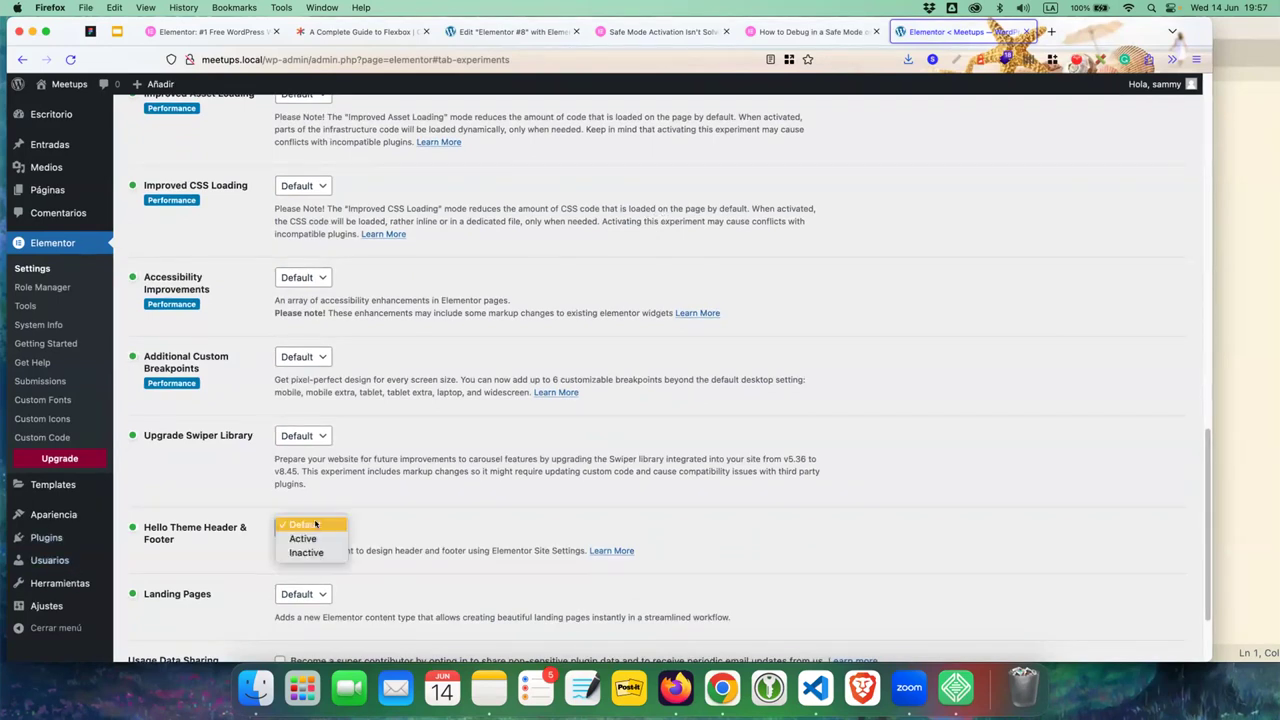
pyautogui.click(316, 541)
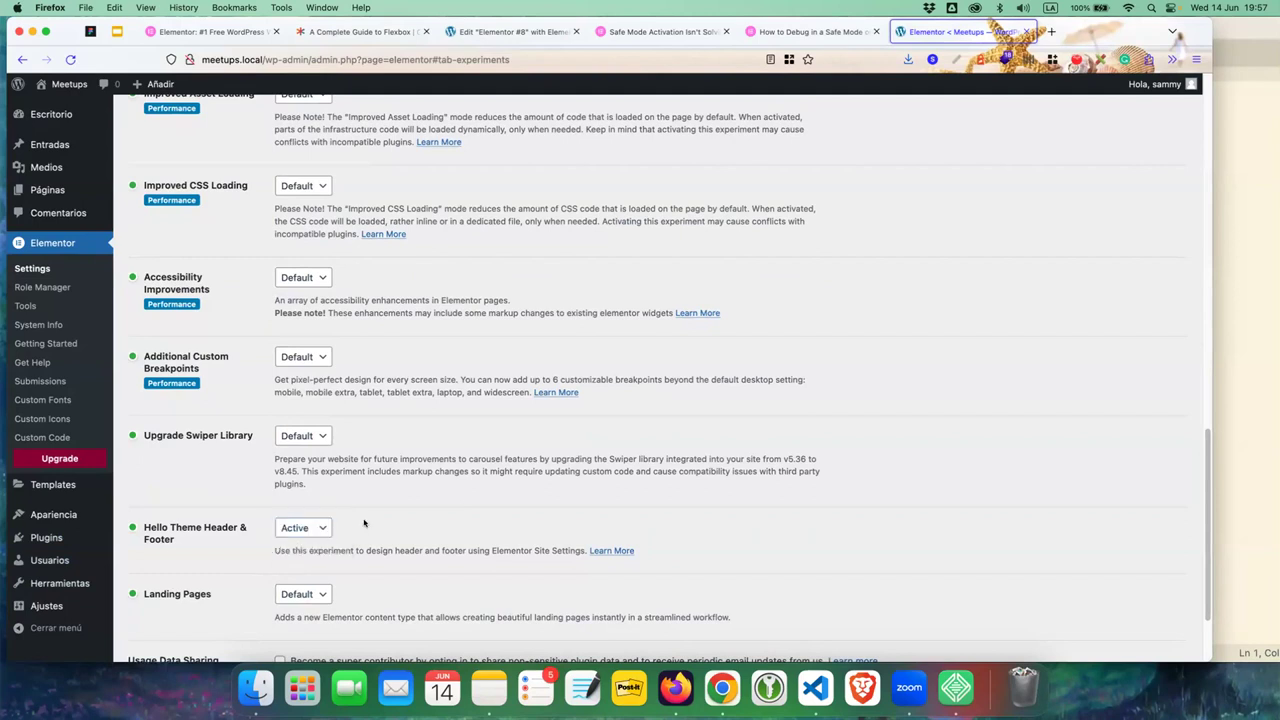
# - Highlight the Accessibility Improvements and Optimized DOM Output feature labels
pyautogui.scroll(-3, 364, 523)
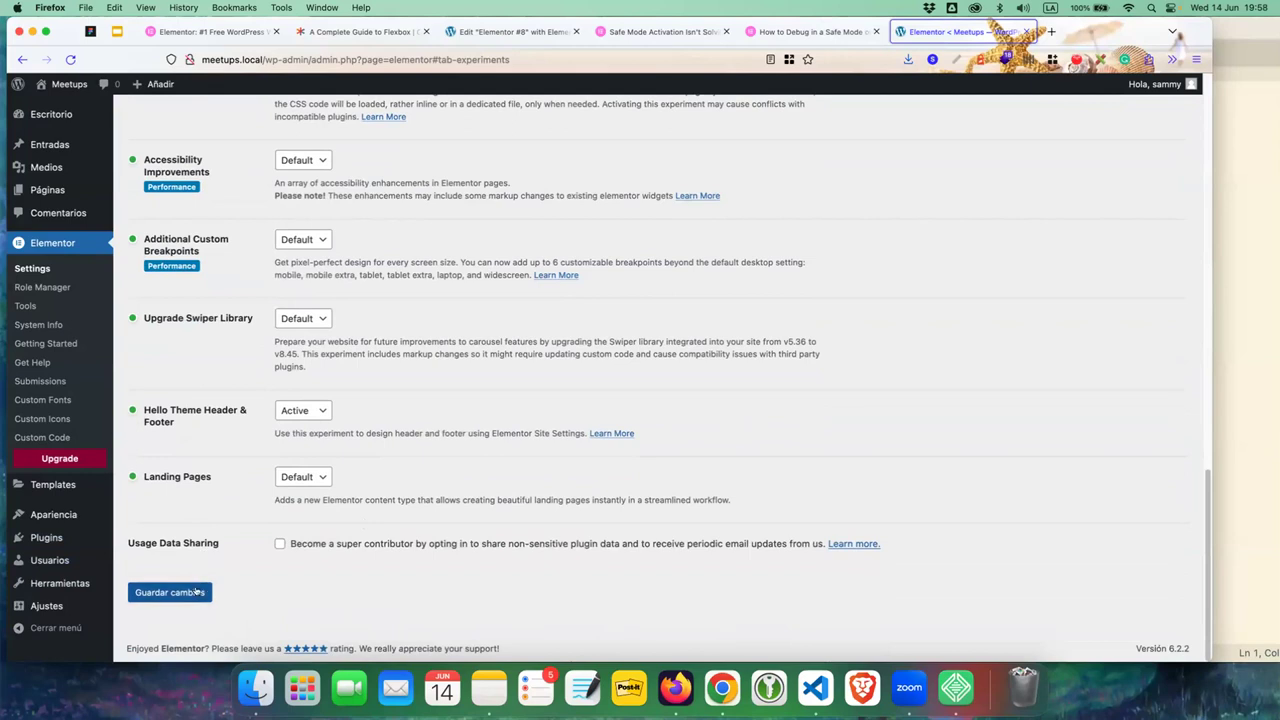
pyautogui.scroll(3, 231, 435)
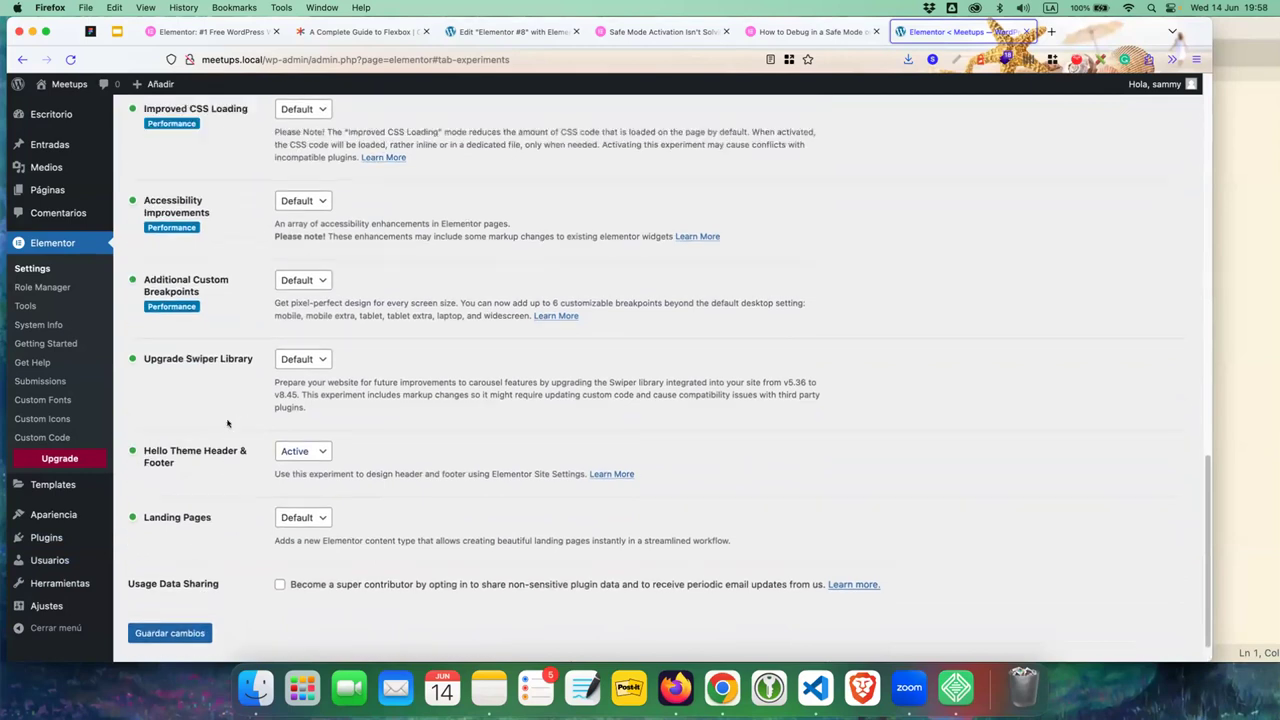
pyautogui.scroll(3, 219, 286)
pyautogui.moveTo(205, 420); pyautogui.dragTo(134, 404)
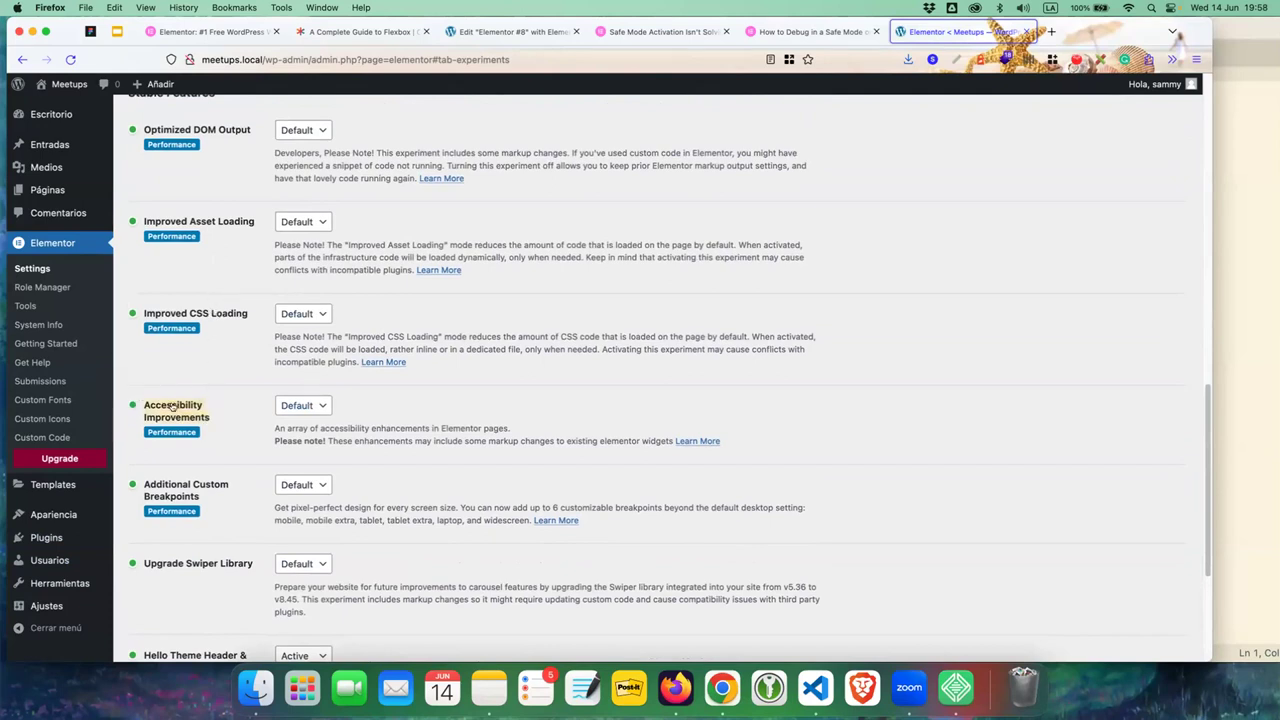
pyautogui.scroll(5, 212, 355)
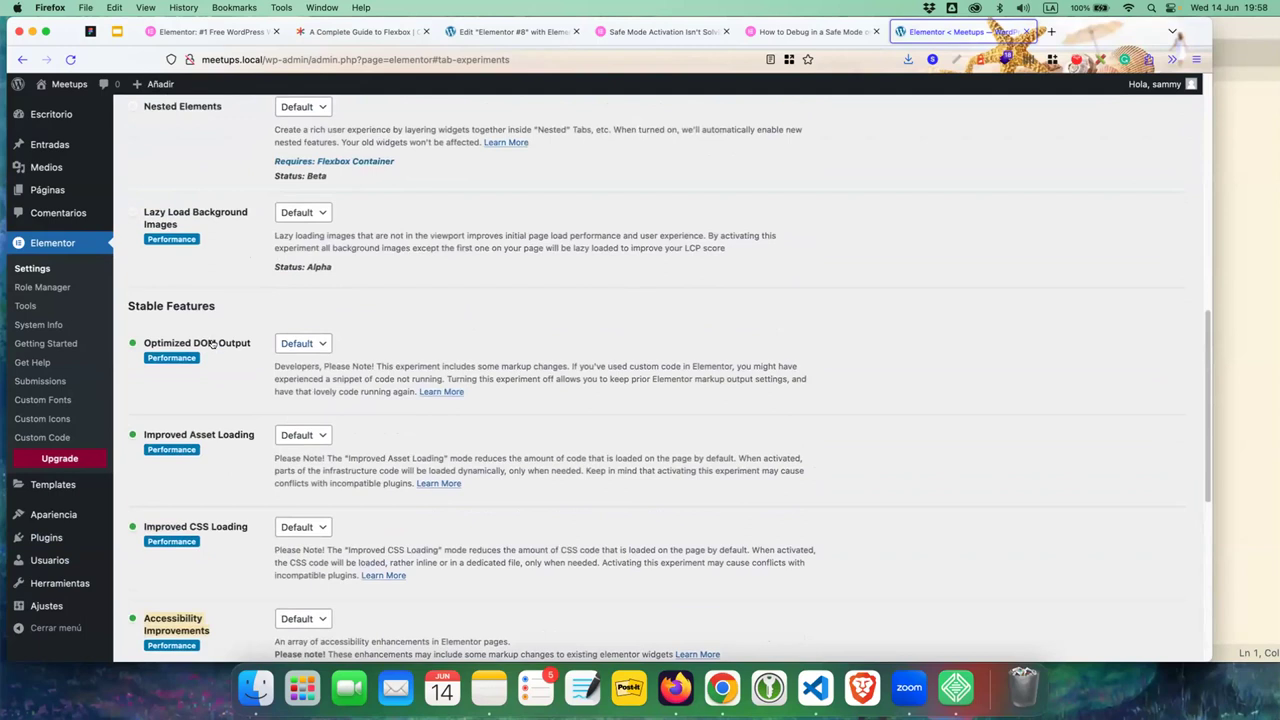
pyautogui.moveTo(216, 344); pyautogui.dragTo(190, 344)
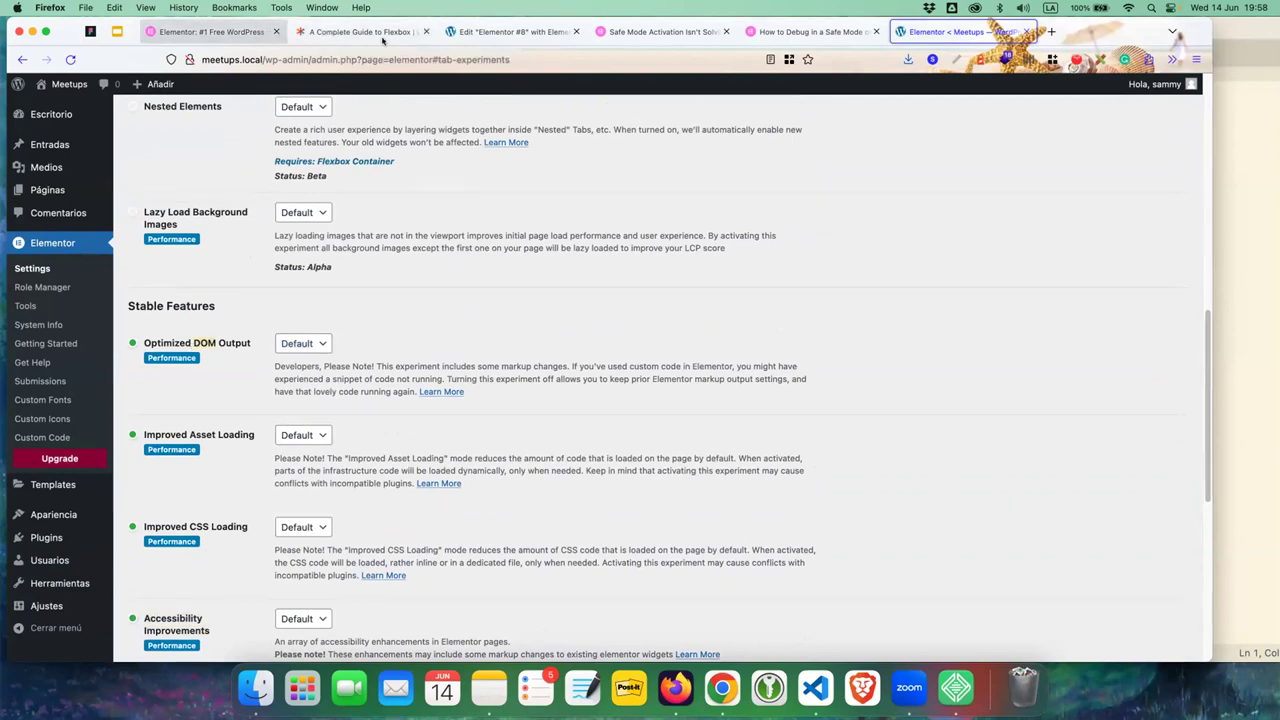
# - Inspect the elementor.com hero section's markup in a widened Firefox Inspector panel
pyautogui.click(232, 39)
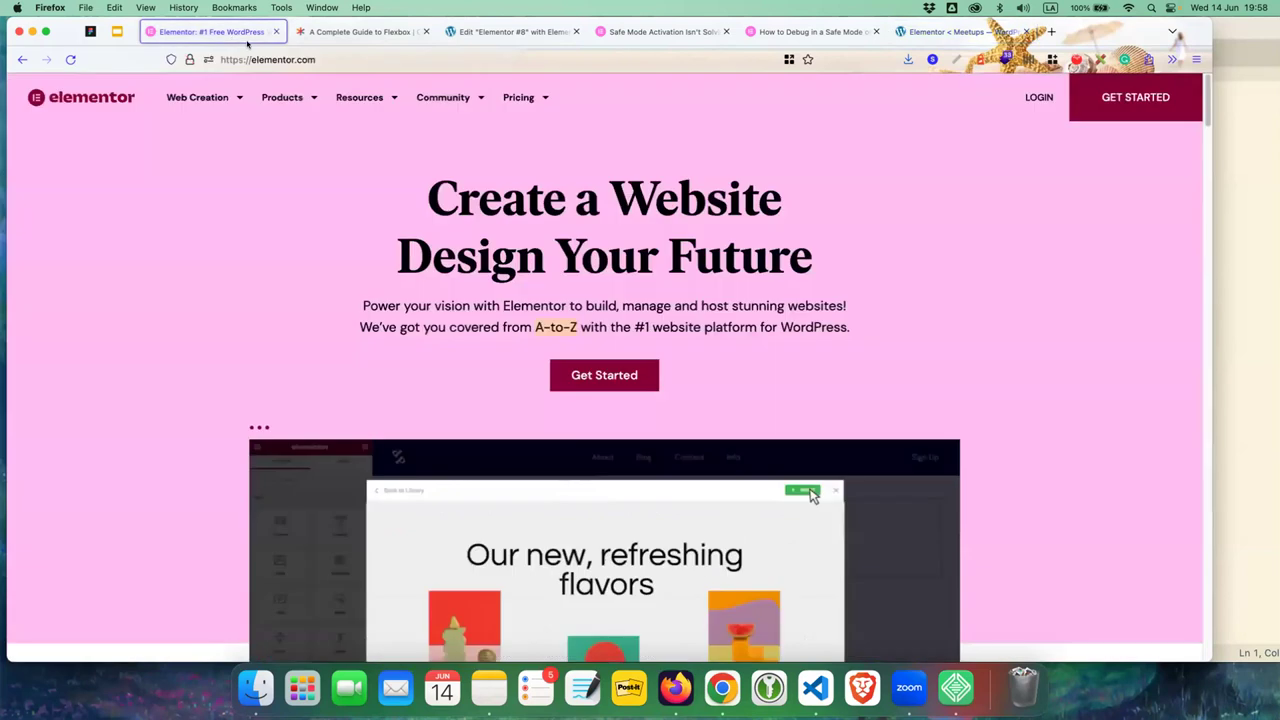
pyautogui.rightClick(158, 253)
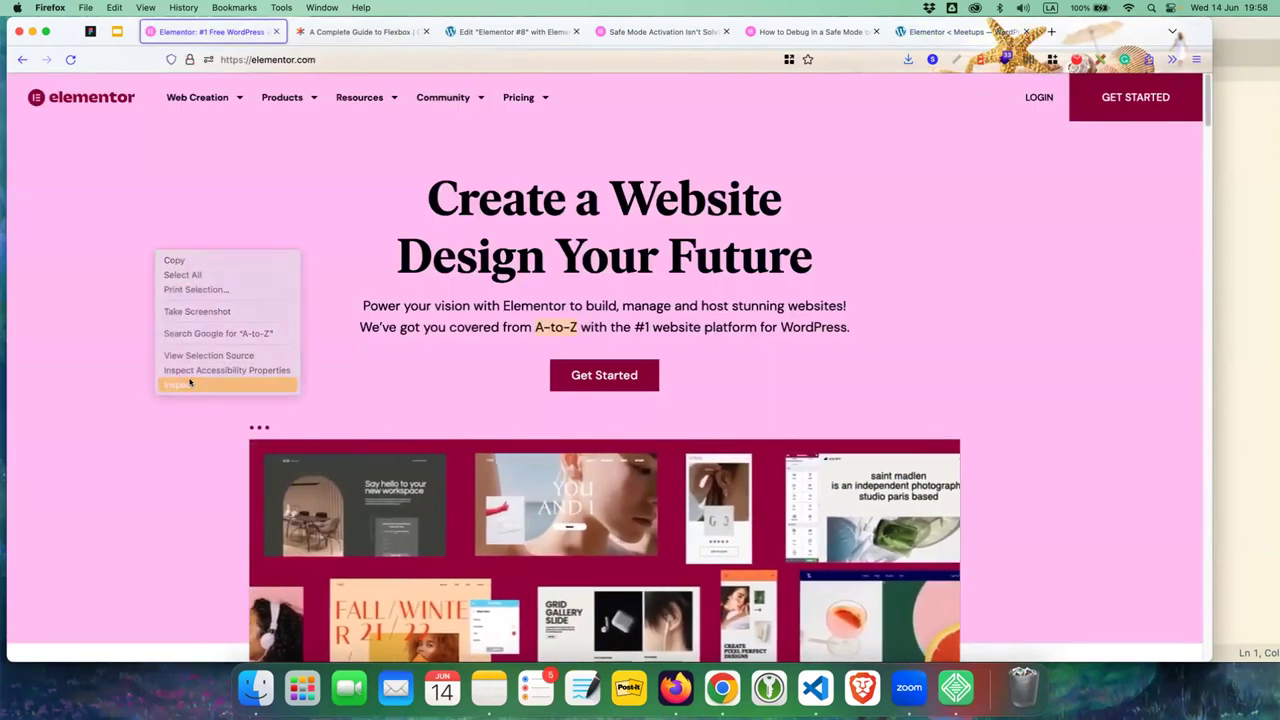
pyautogui.click(190, 384)
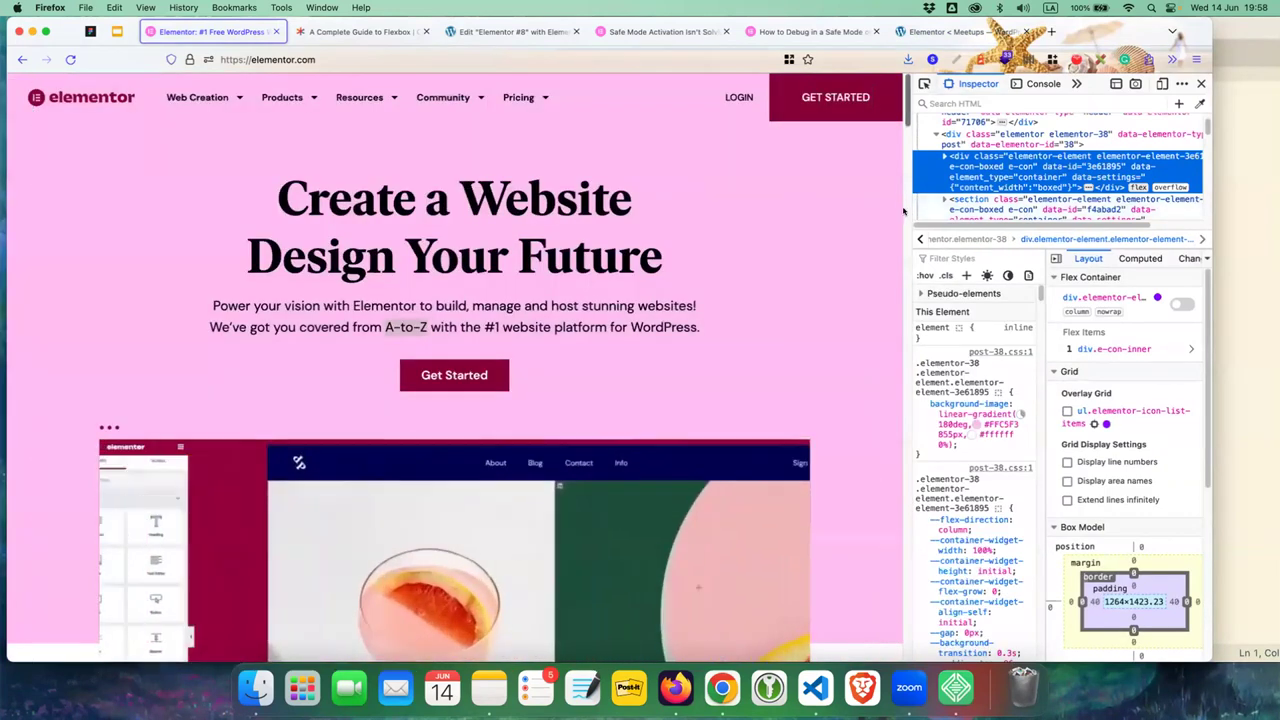
pyautogui.moveTo(907, 204)
pyautogui.mouseDown()
pyautogui.moveTo(528, 245)
pyautogui.moveTo(540, 563)
pyautogui.mouseUp()
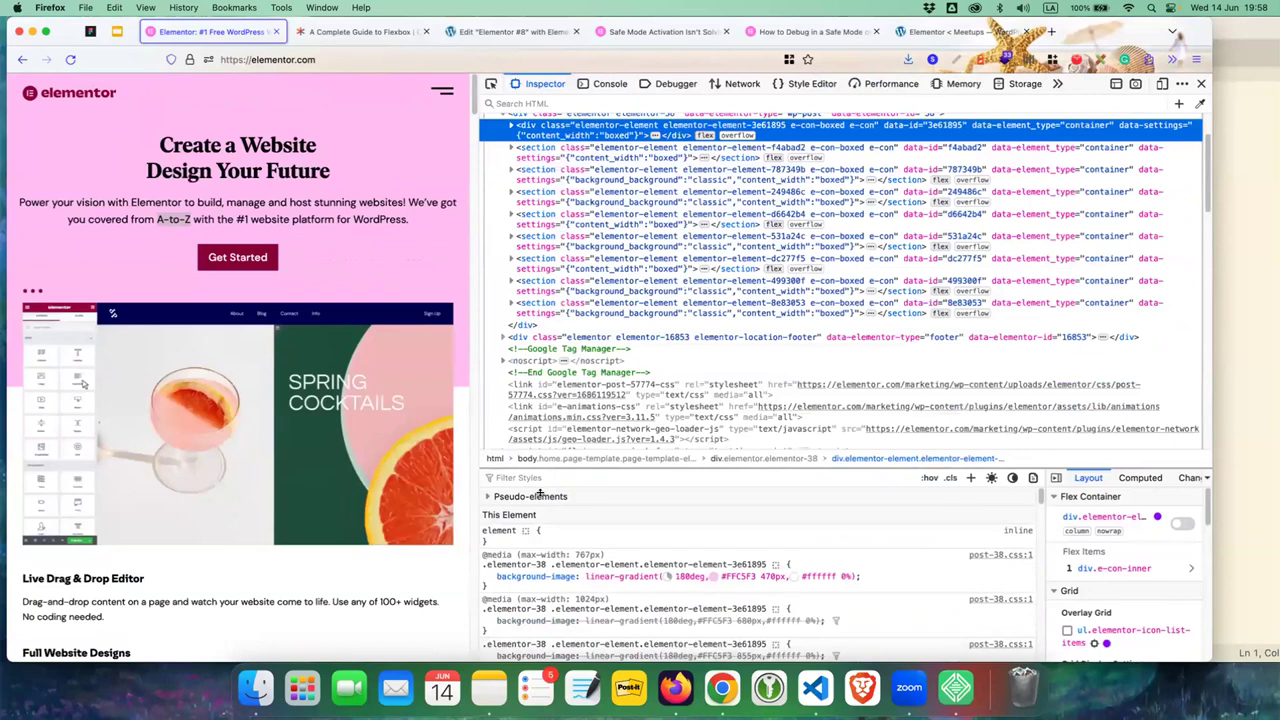
pyautogui.scroll(3, 545, 145)
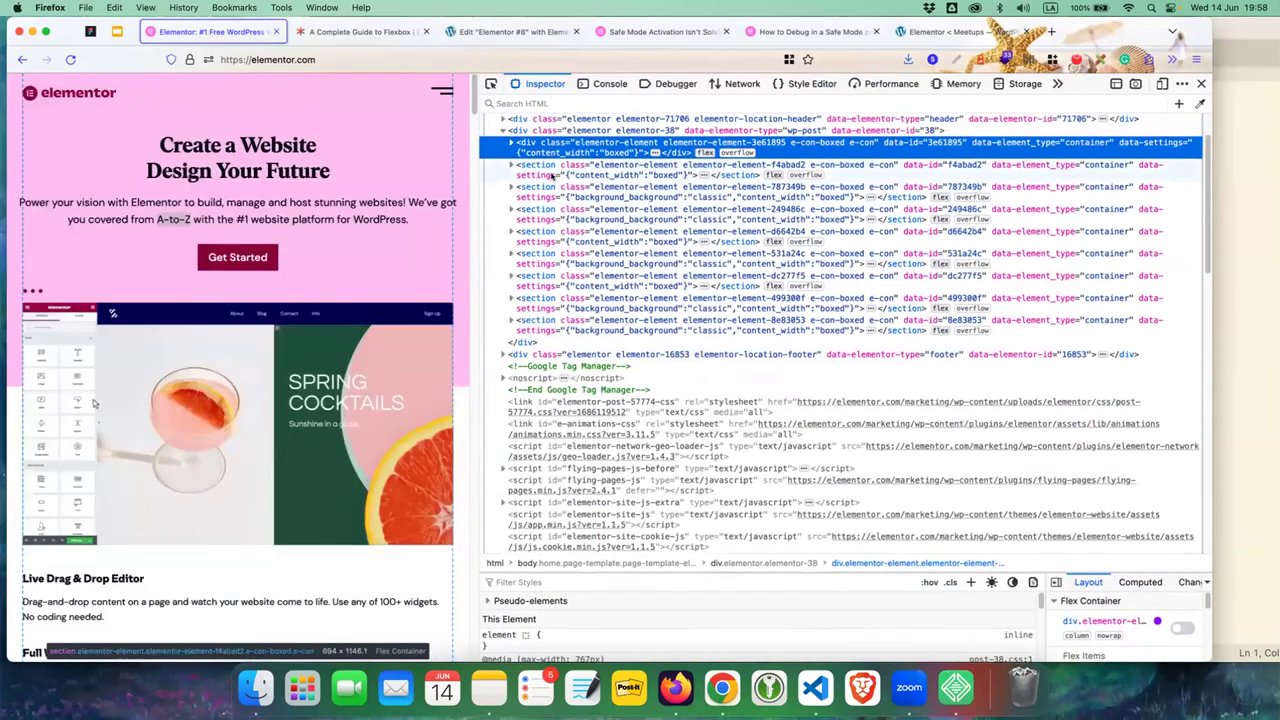
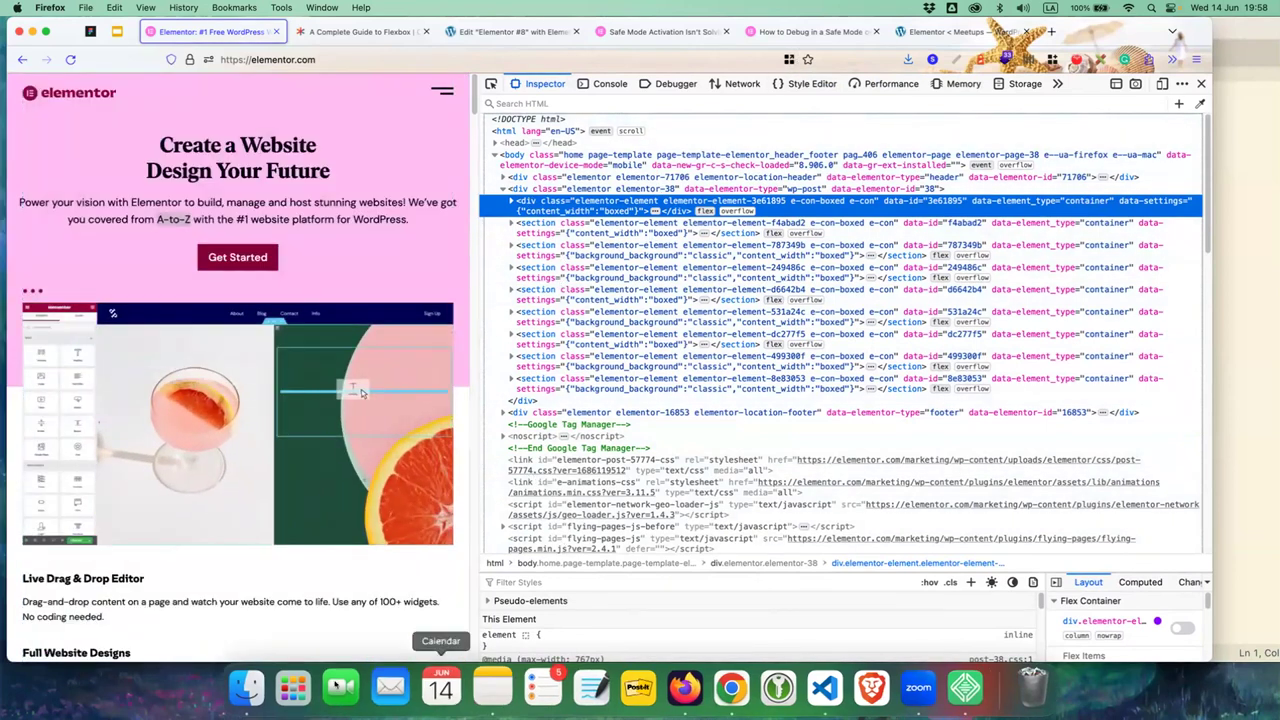
# - Move the Finder window aside and cycle through the browser tabs back to the Elementor homepage
pyautogui.click(240, 690)
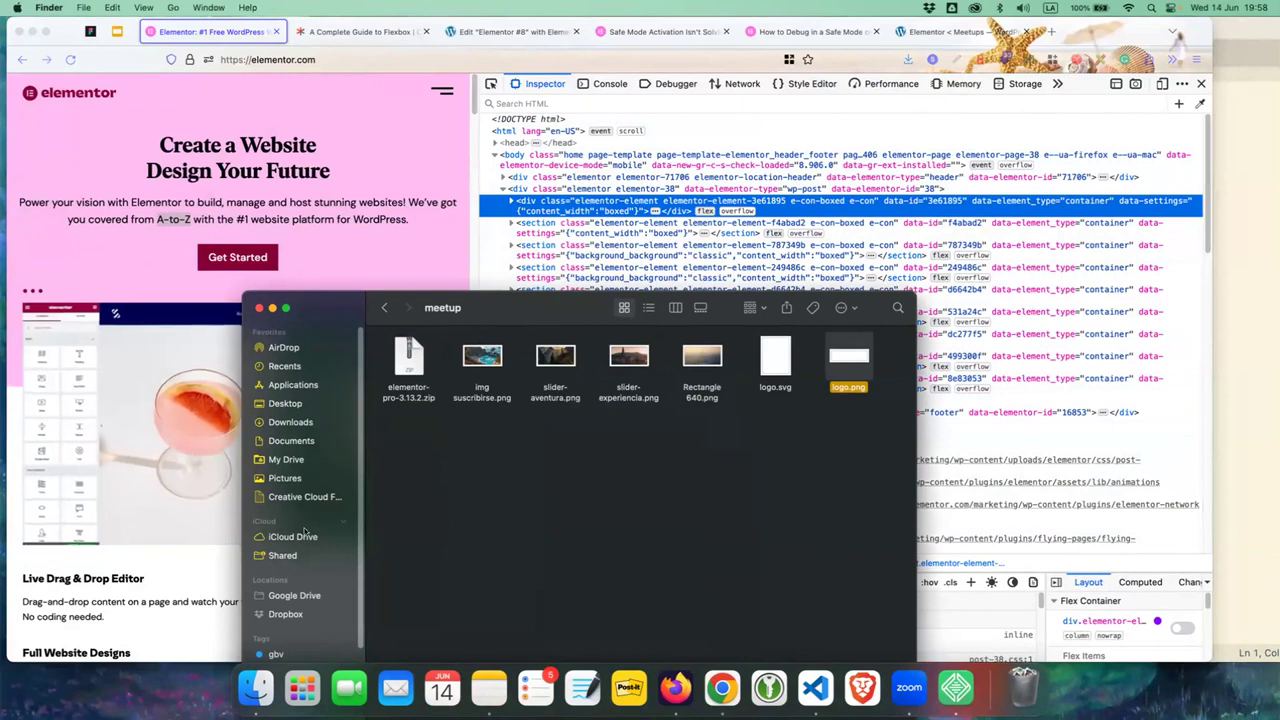
pyautogui.moveTo(500, 307); pyautogui.dragTo(0, 249)
pyautogui.click(105, 33)
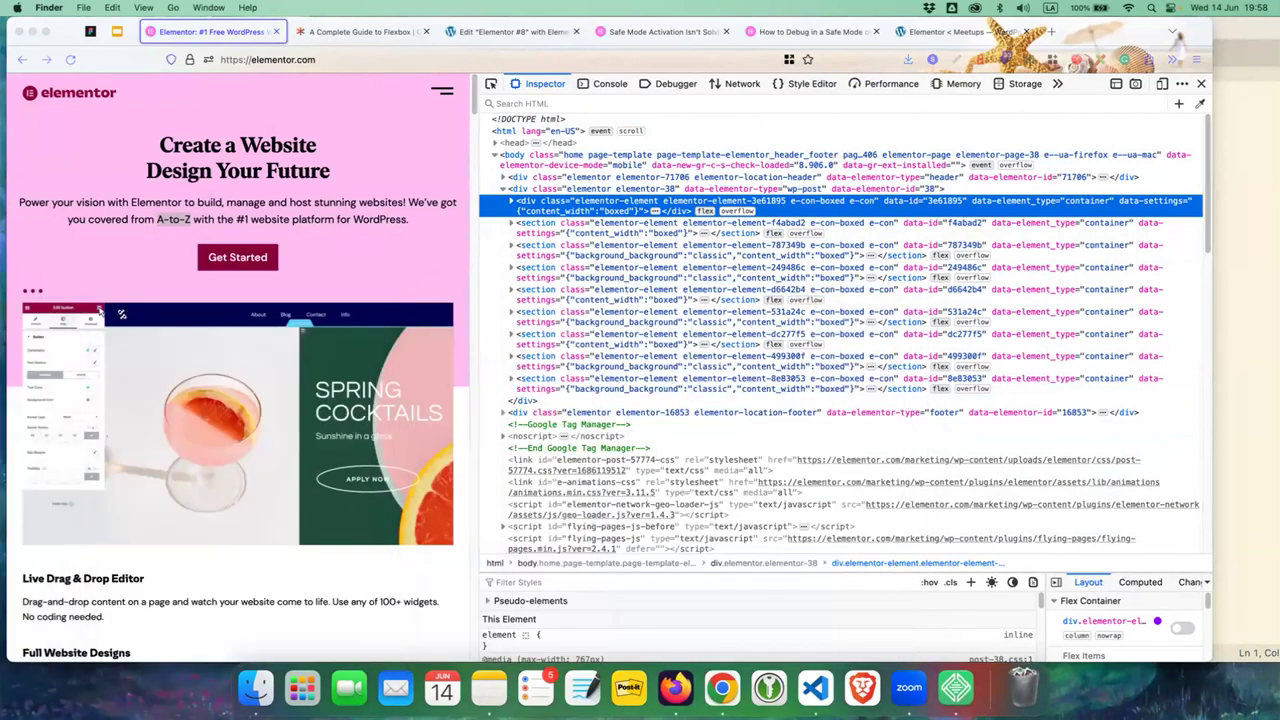
pyautogui.click(92, 32)
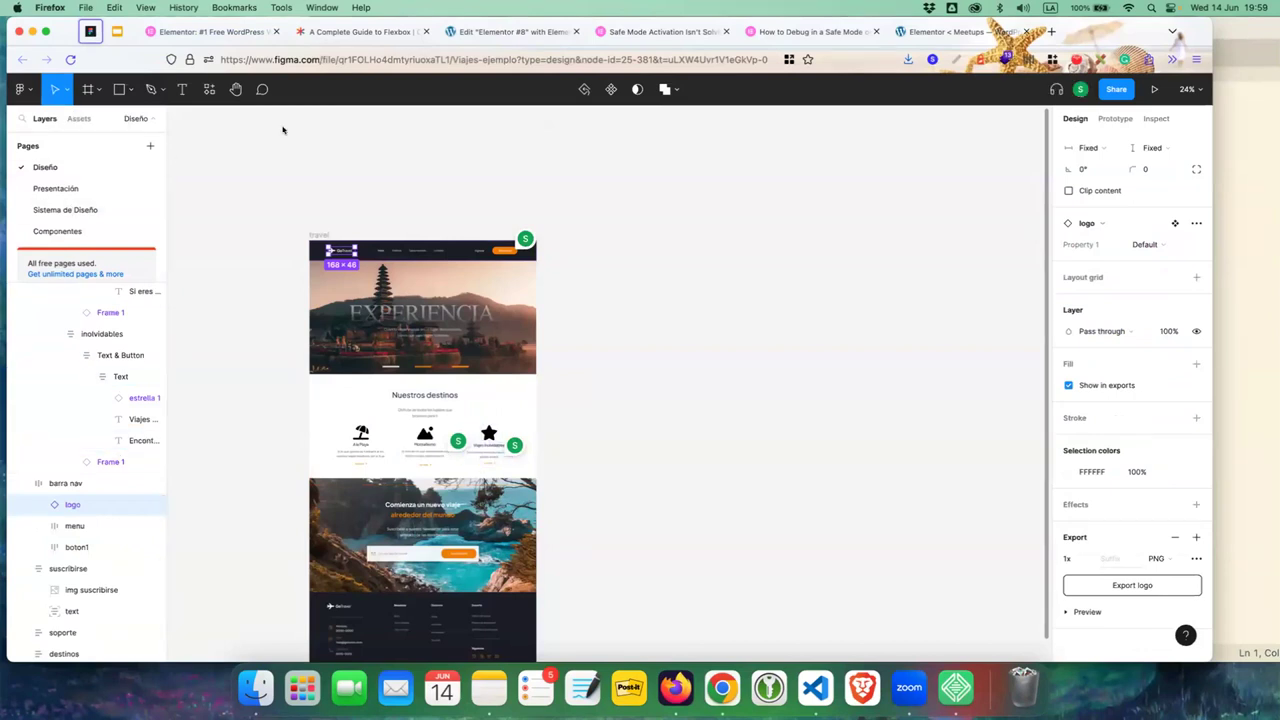
pyautogui.click(960, 31)
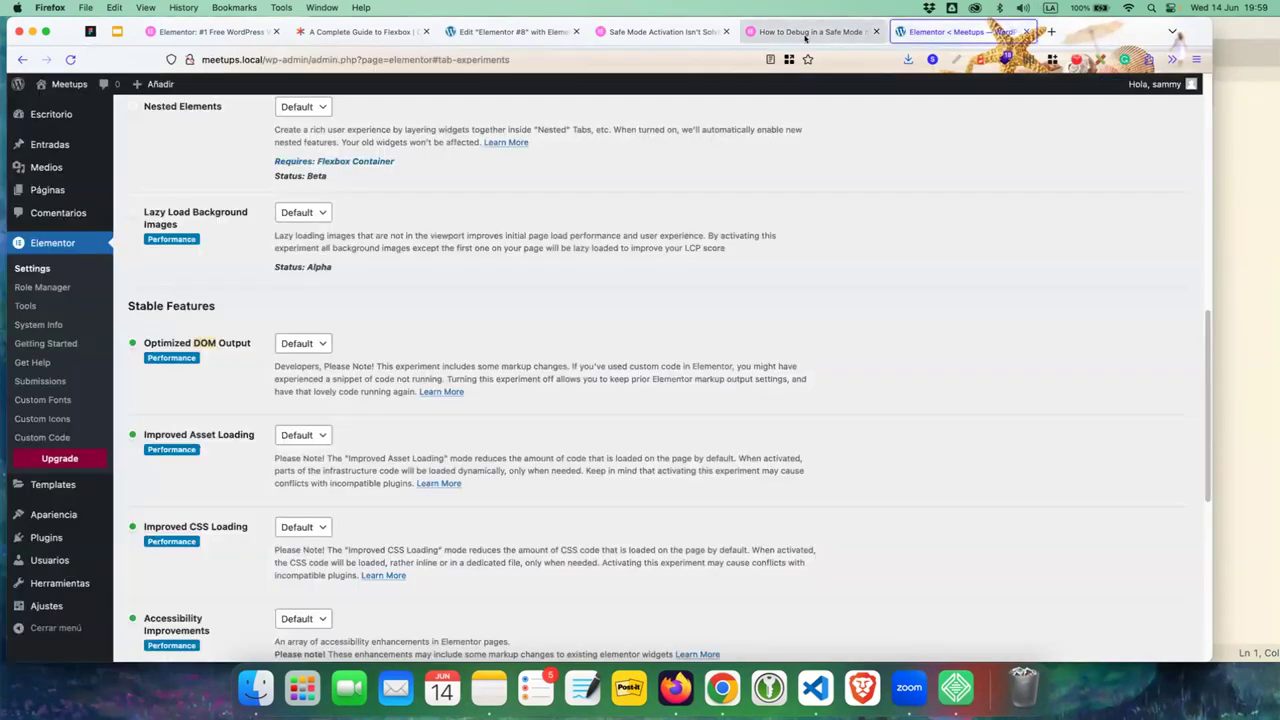
pyautogui.click(810, 31)
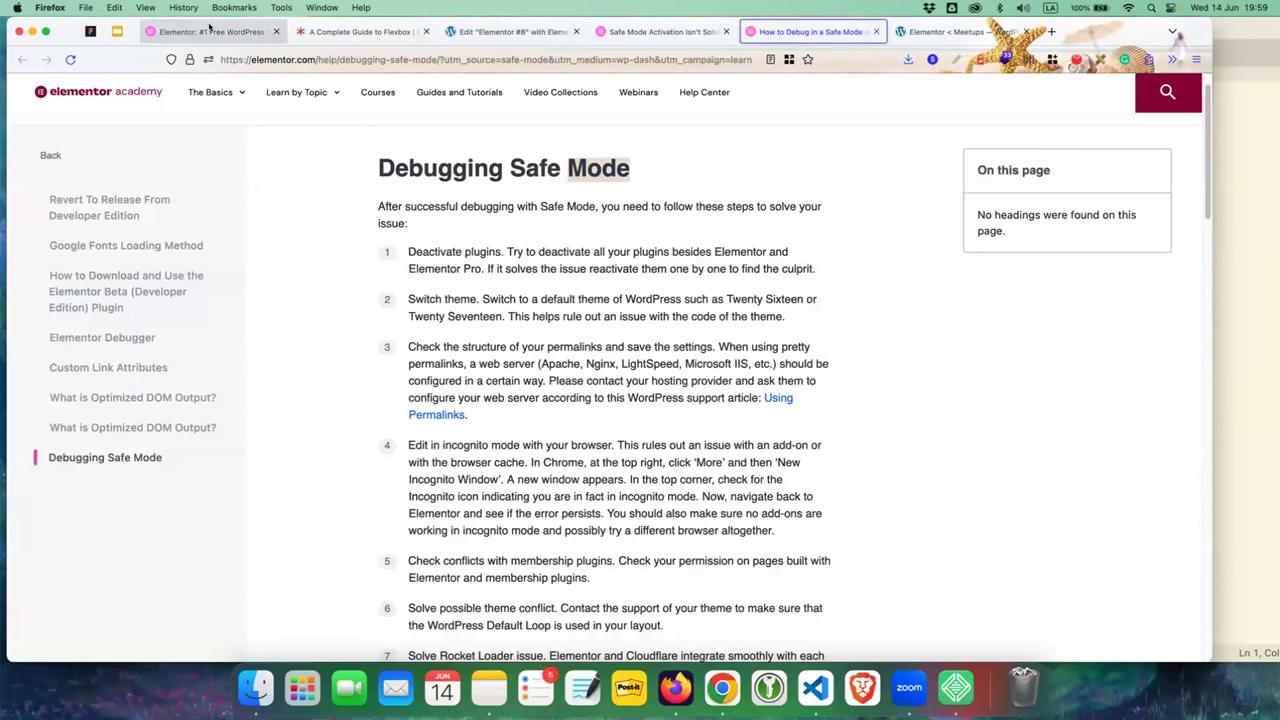
pyautogui.click(210, 31)
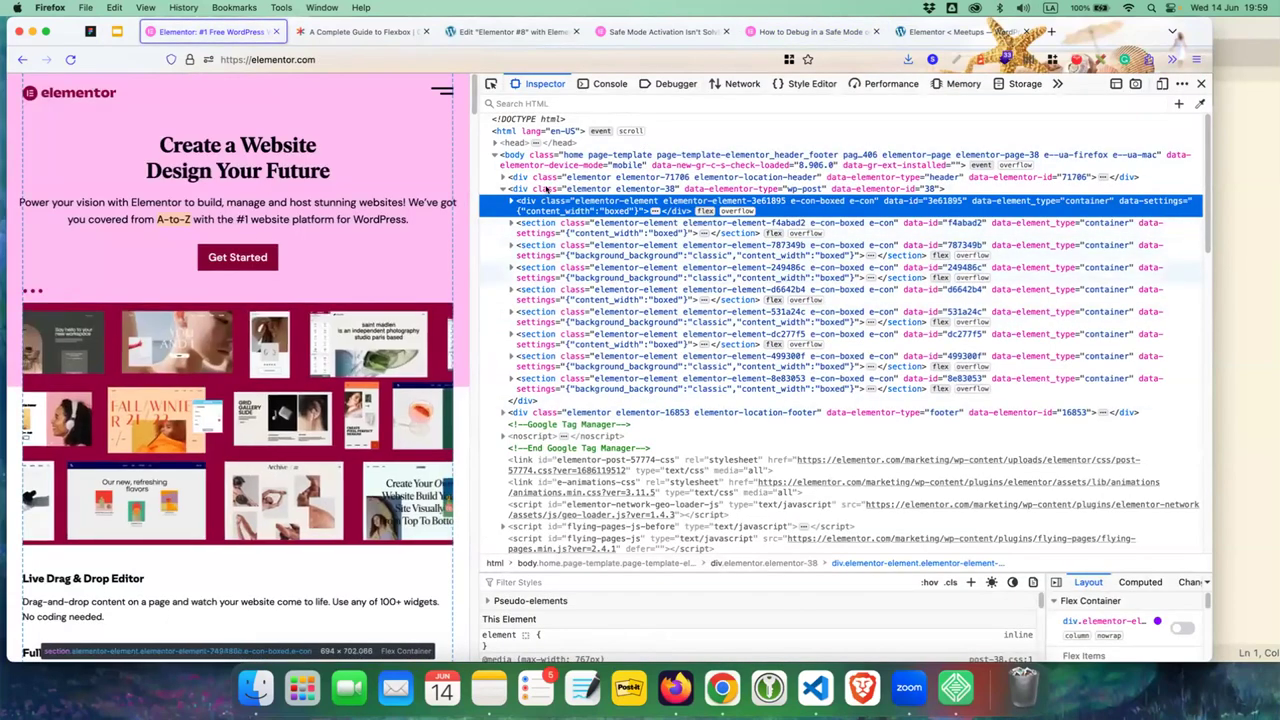
# - Expand and select the page's <head> element in the Inspector, then go to the Elementor #8 tab
pyautogui.click(516, 144)
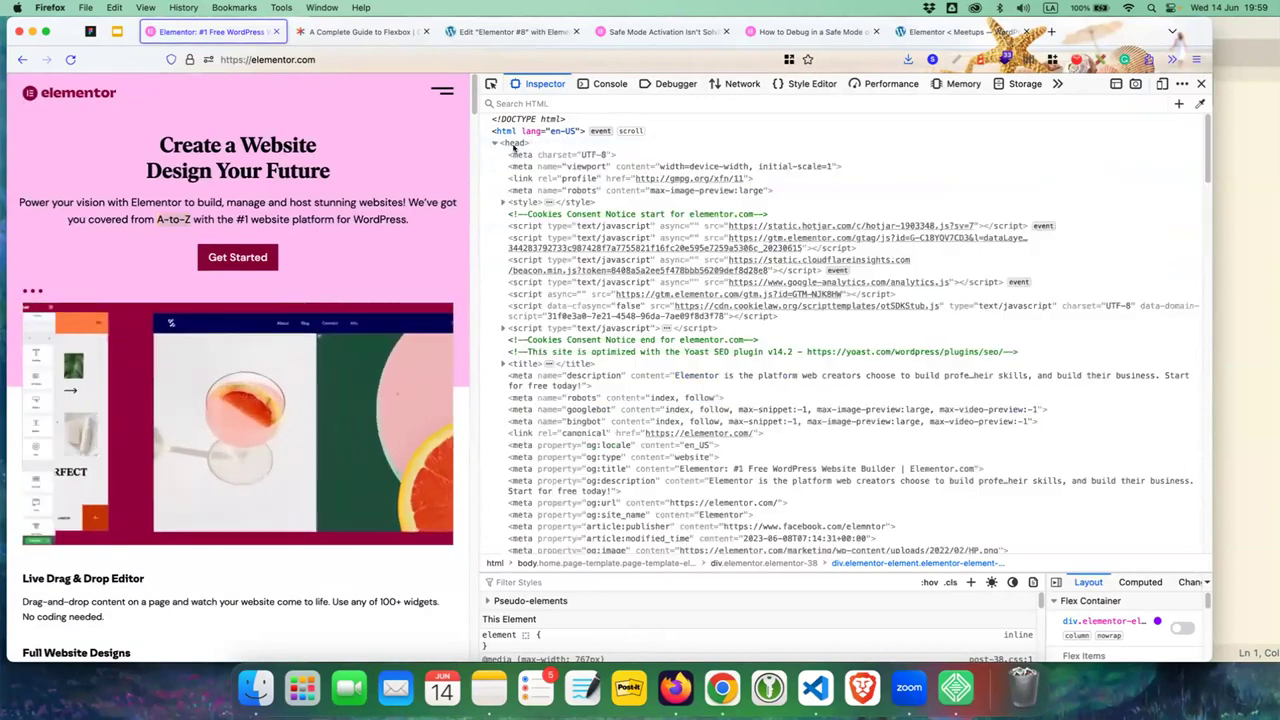
pyautogui.click(516, 143)
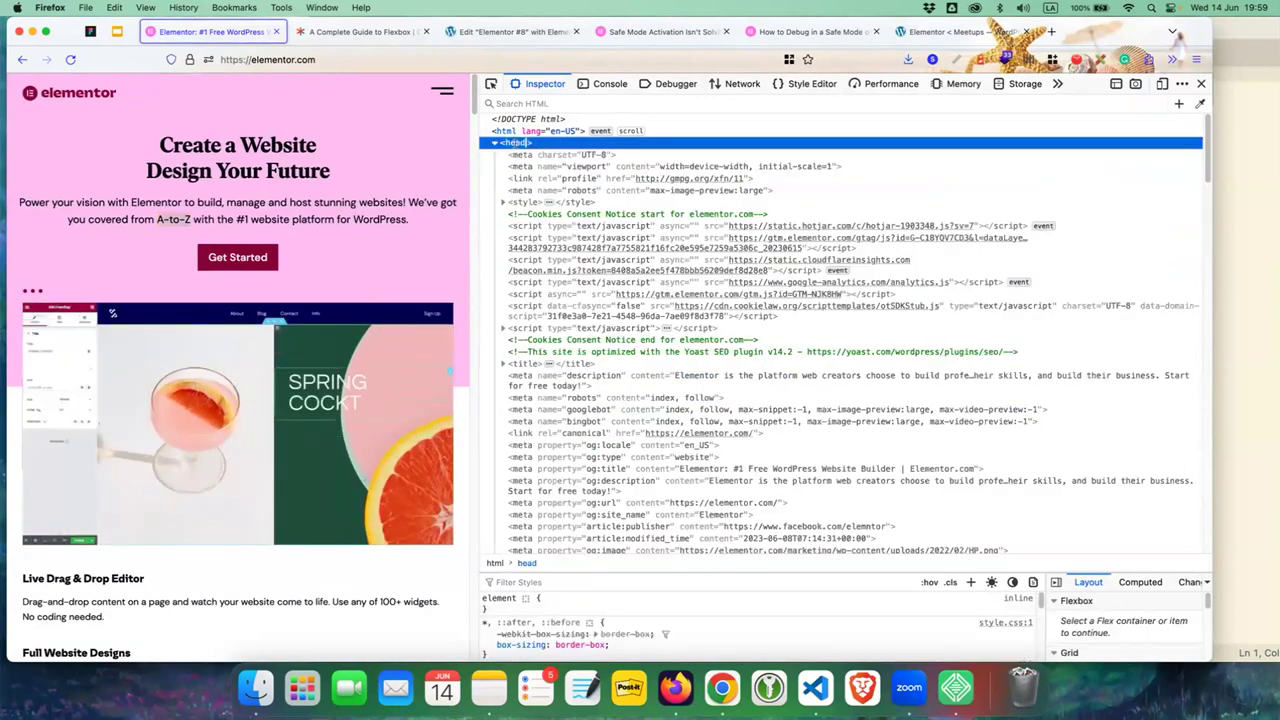
pyautogui.scroll(-1, 628, 203)
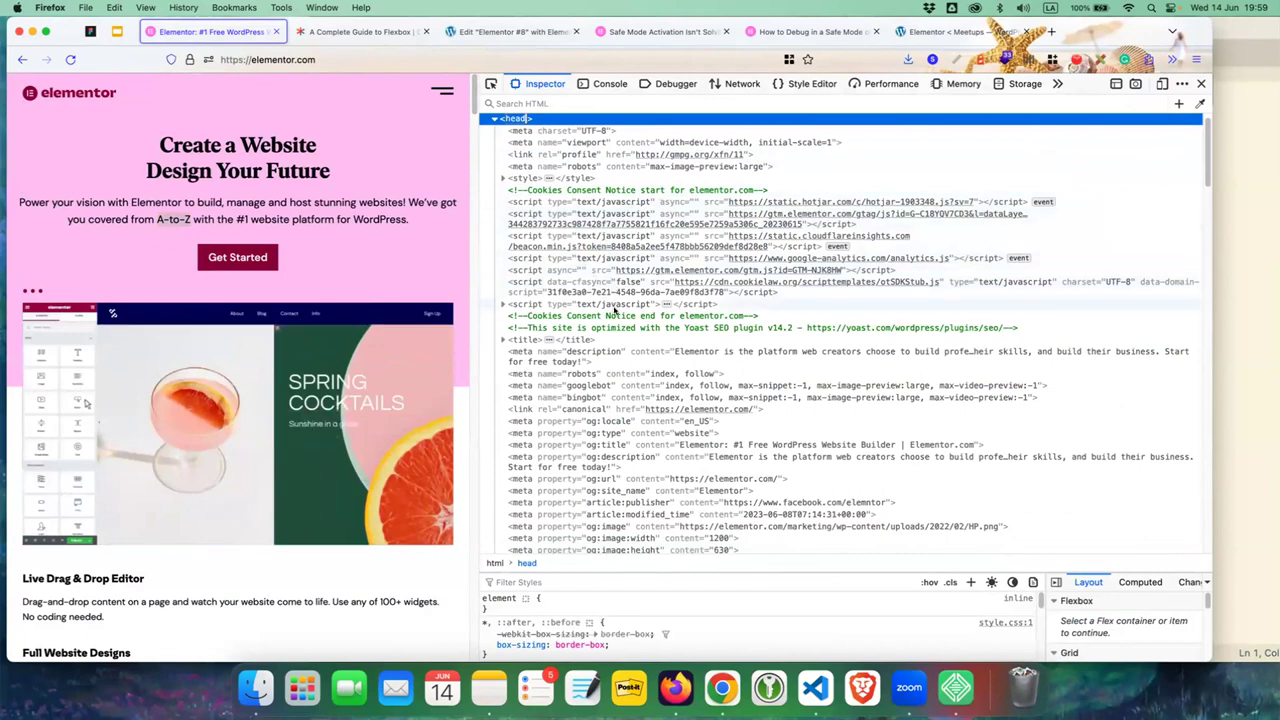
pyautogui.scroll(-1, 614, 310)
pyautogui.scroll(-4, 614, 310)
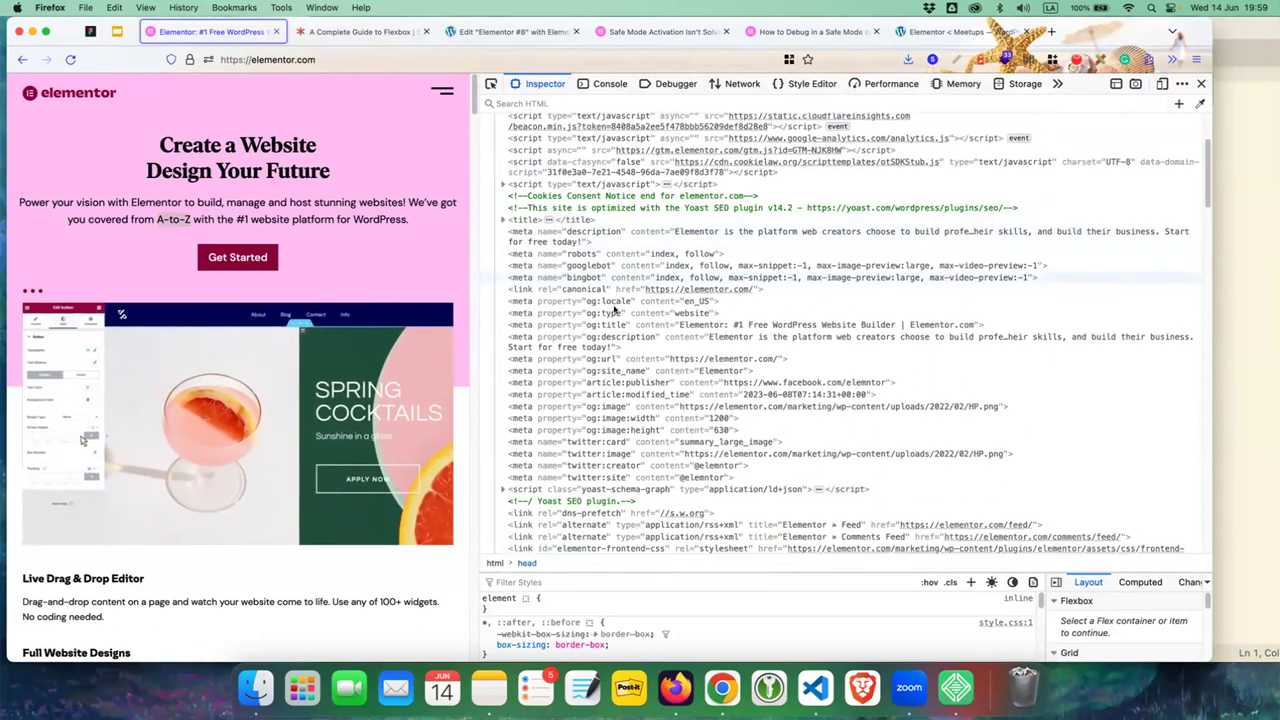
pyautogui.scroll(-5, 614, 310)
pyautogui.scroll(-5, 614, 310)
pyautogui.scroll(-5, 612, 310)
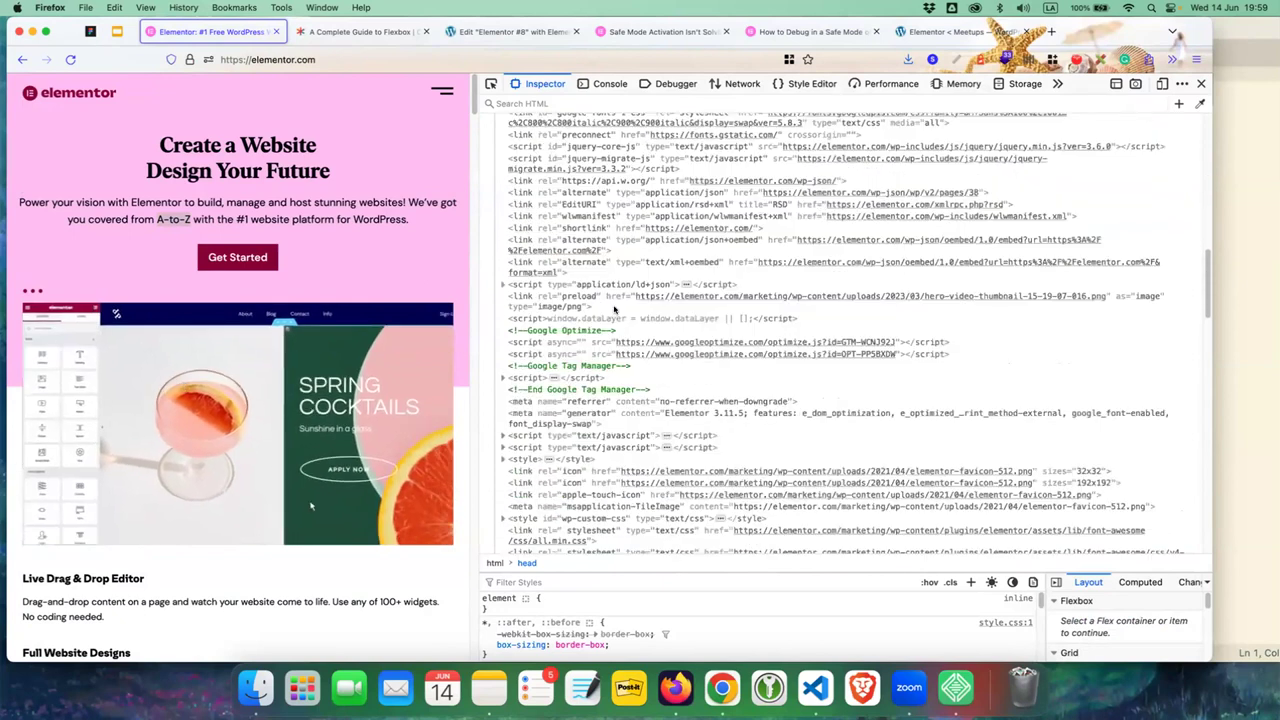
pyautogui.scroll(-5, 610, 310)
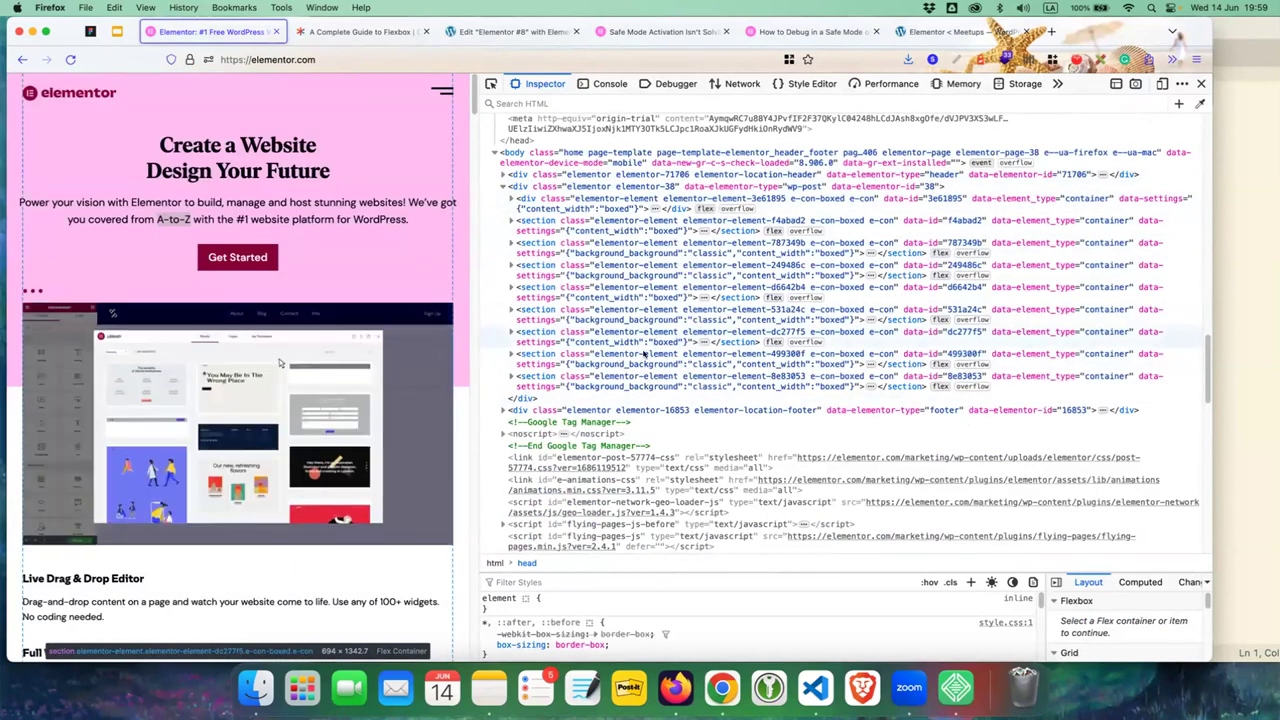
pyautogui.scroll(5, 631, 364)
pyautogui.scroll(5, 631, 364)
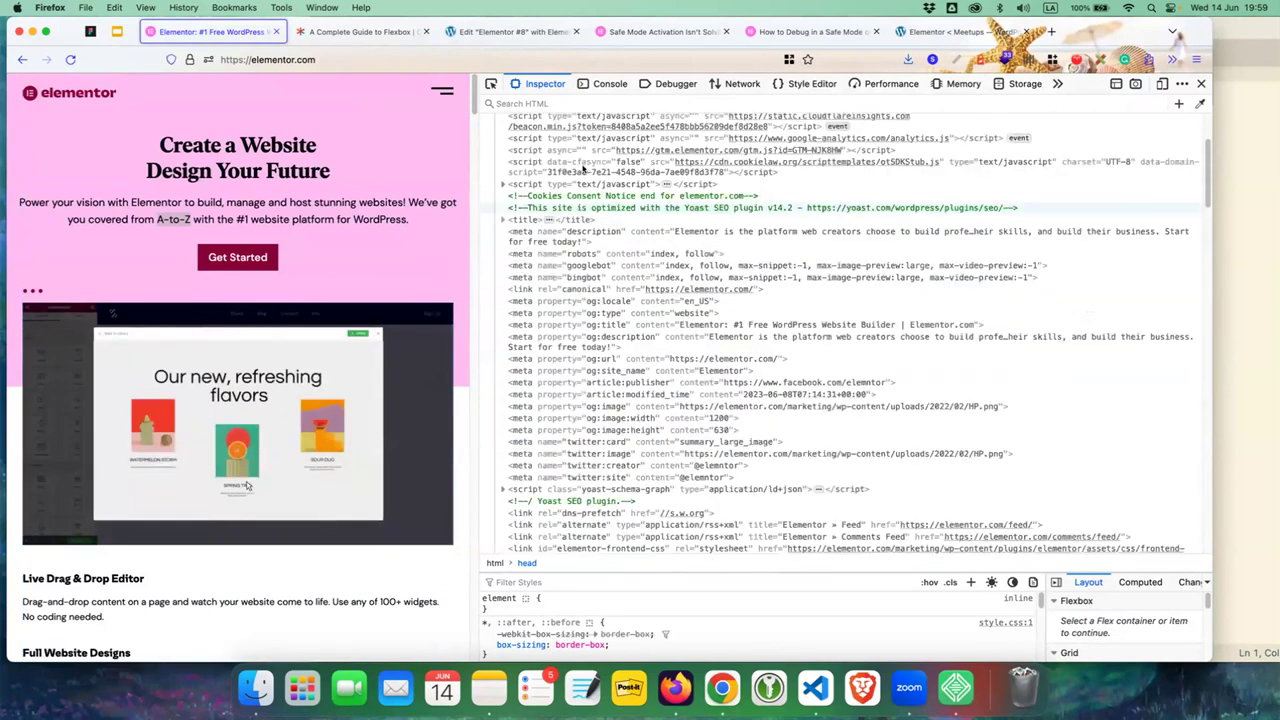
pyautogui.scroll(5, 631, 364)
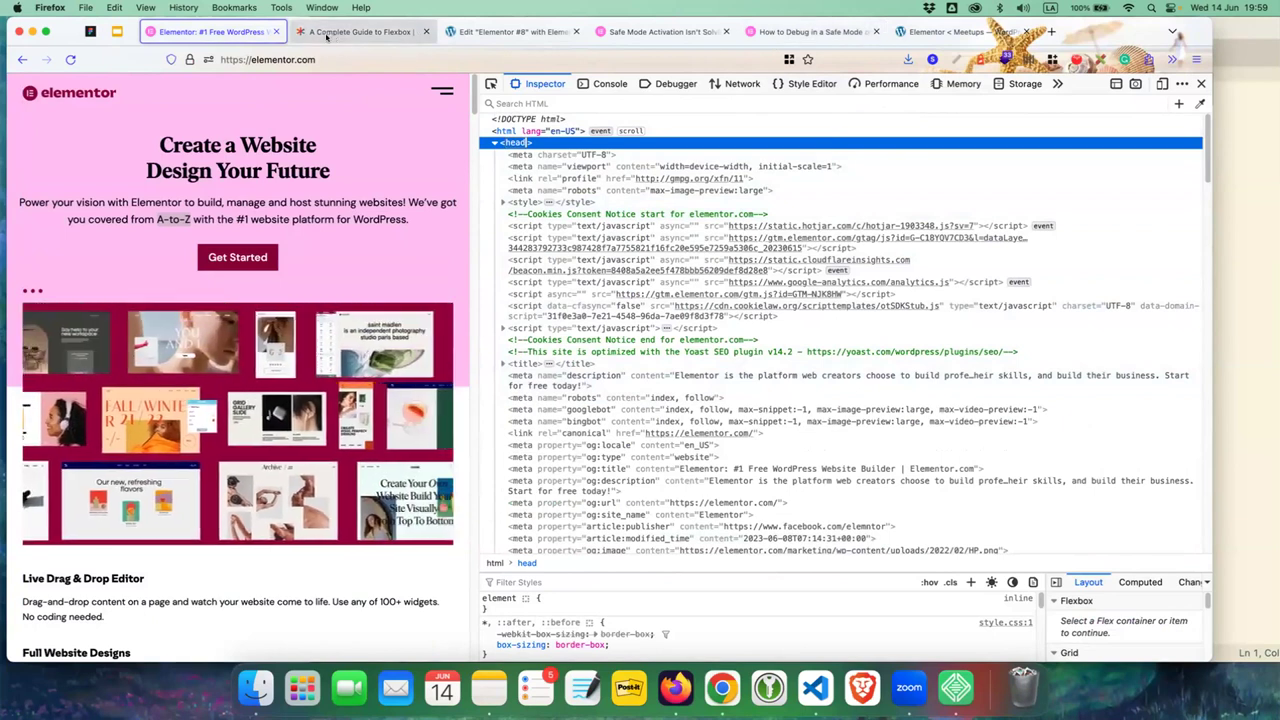
pyautogui.click(505, 32)
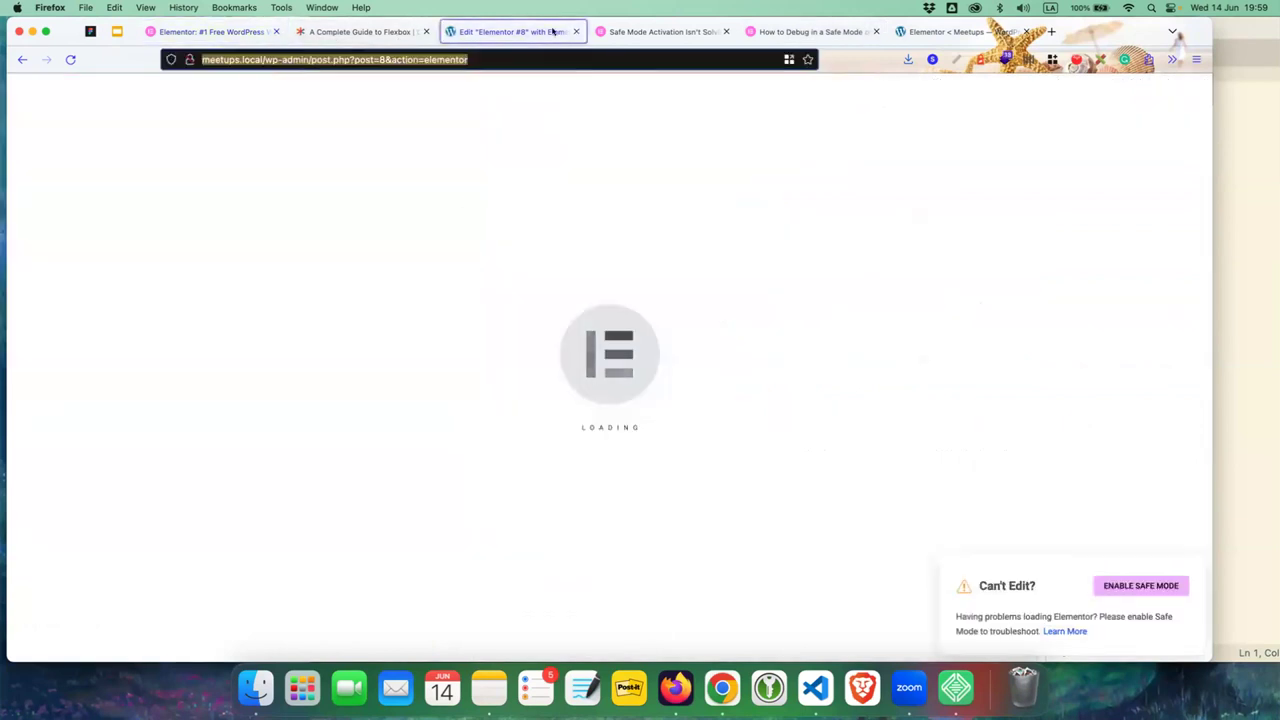
# - Close the Elementor #8 editing tab and highlight the Optimized DOM Output feature name
pyautogui.click(575, 32)
pyautogui.click(810, 32)
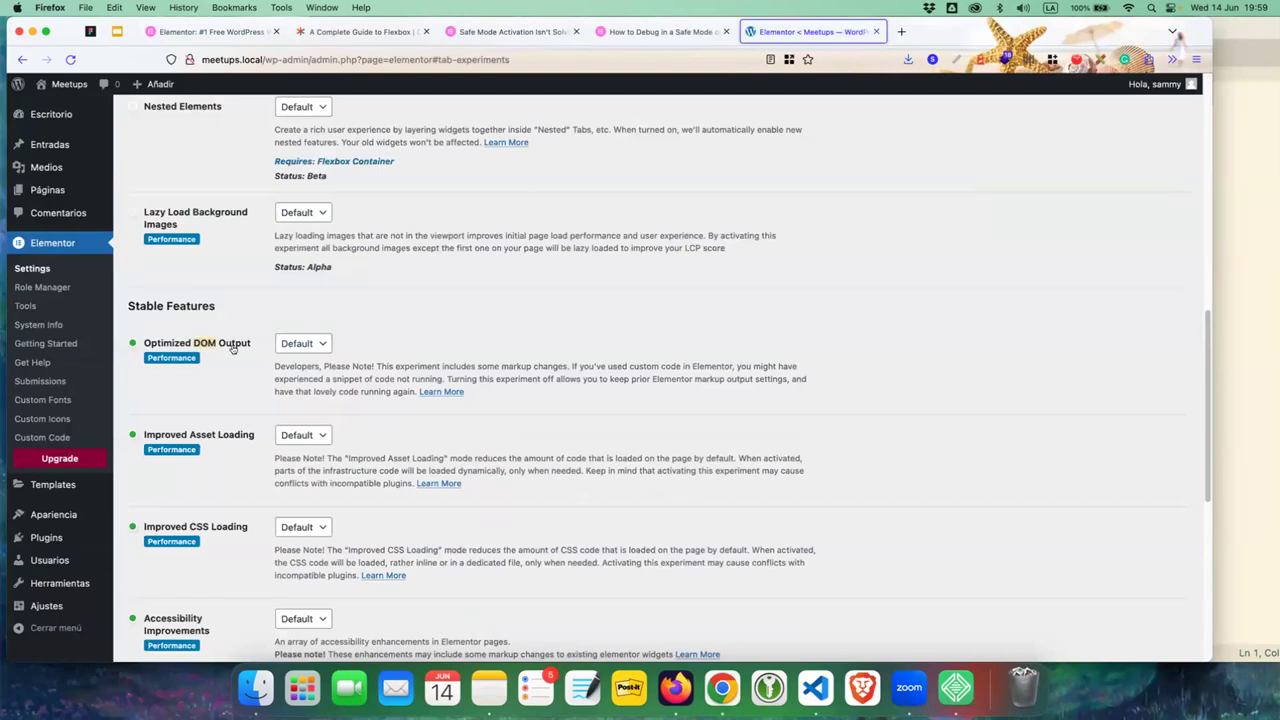
pyautogui.moveTo(201, 346); pyautogui.dragTo(148, 344)
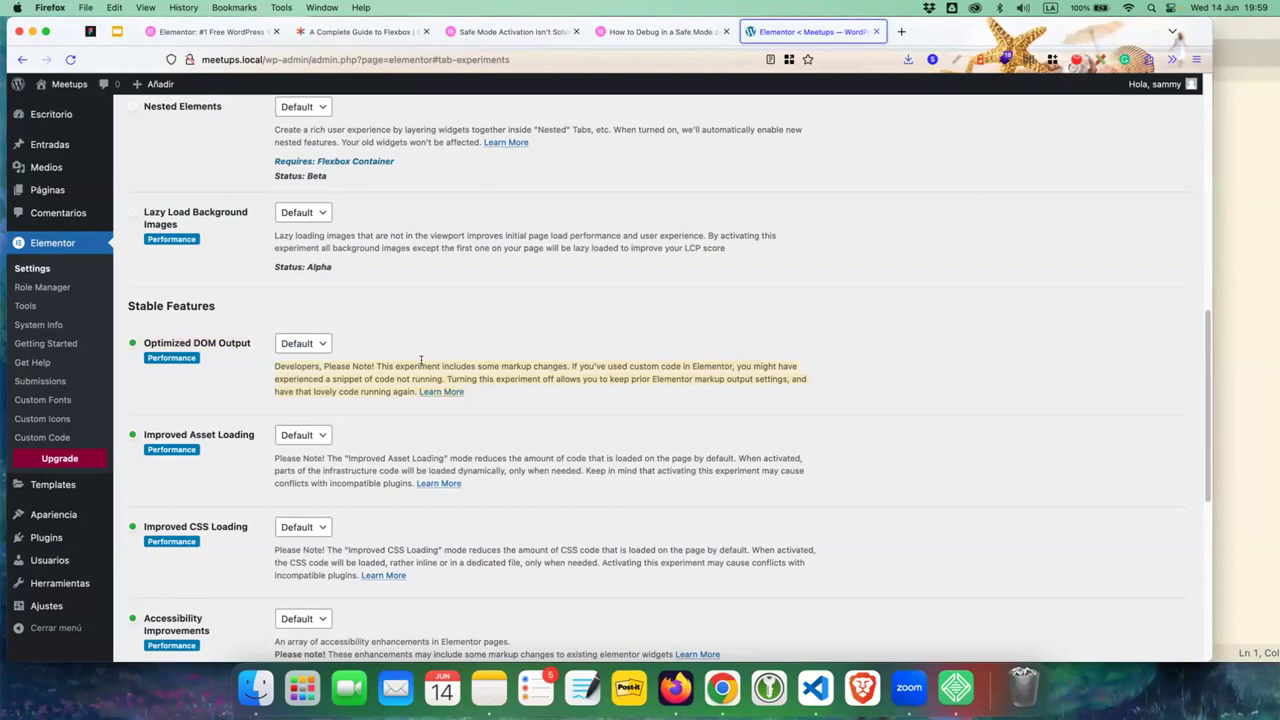
pyautogui.scroll(3, 401, 279)
pyautogui.scroll(5, 400, 245)
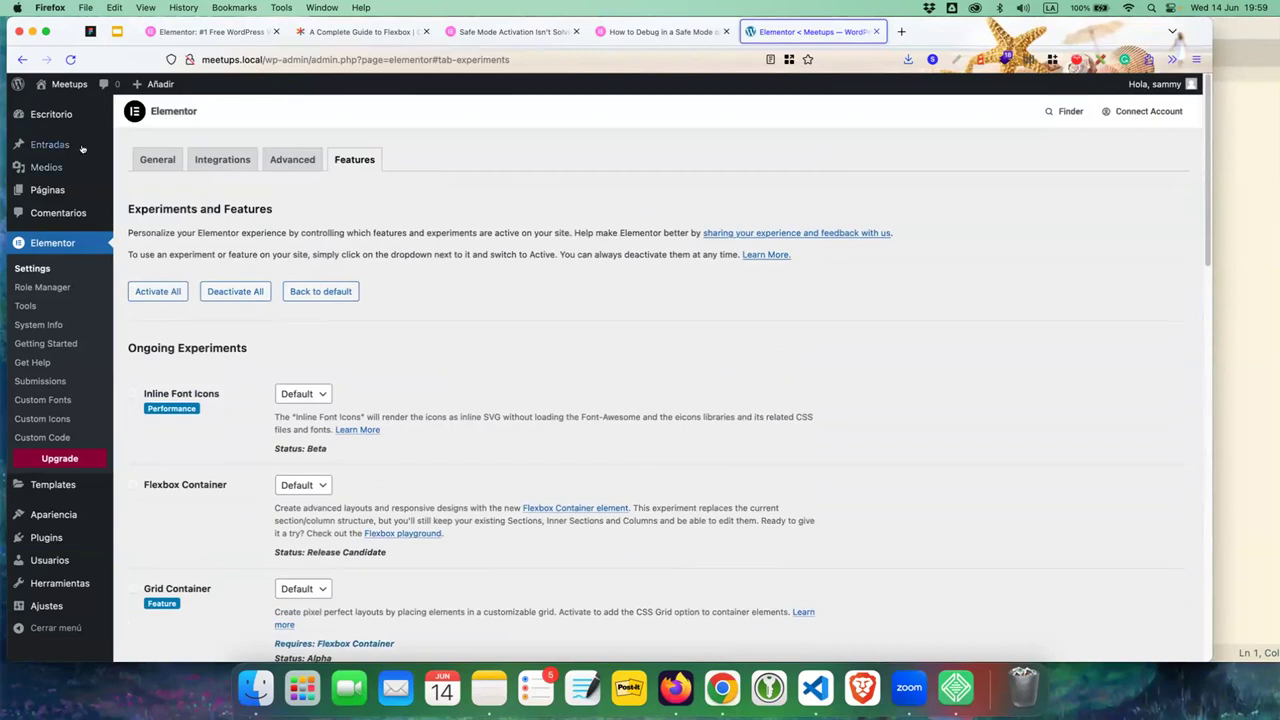
# - Add a new page via Páginas > Añadir nueva, dismiss the welcome guide, and edit it with Elementor
pyautogui.click(60, 189)
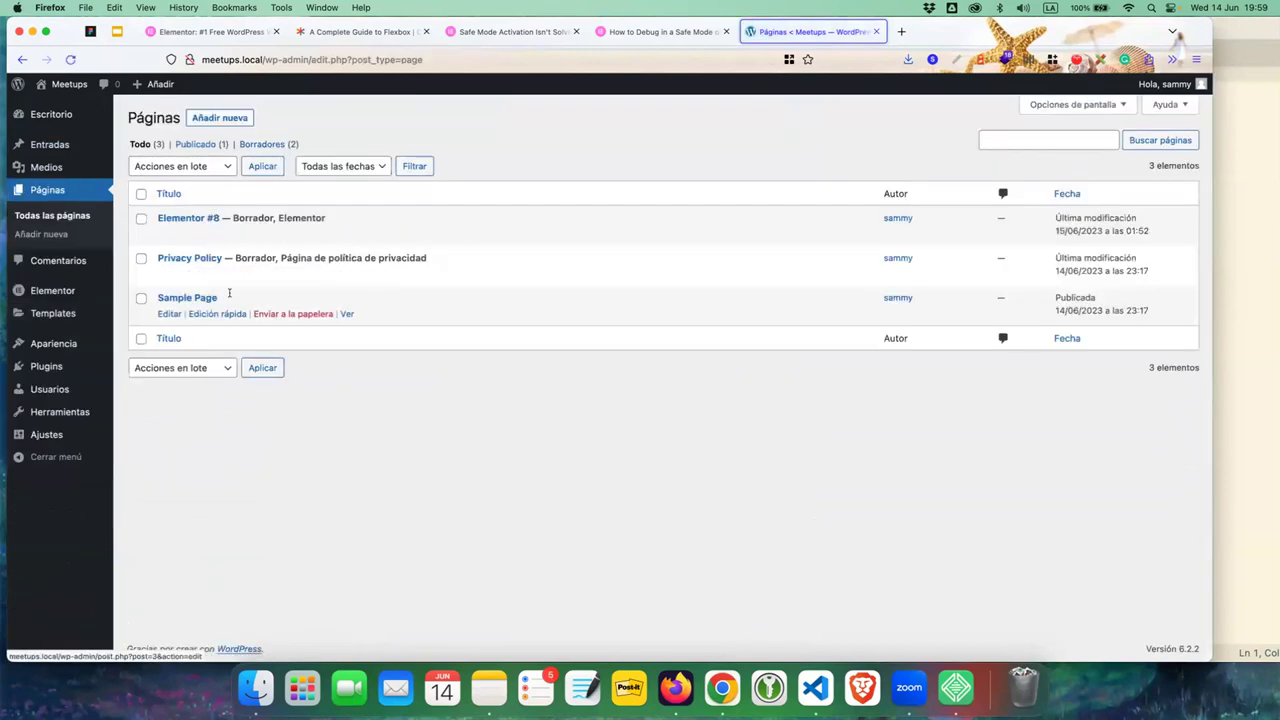
pyautogui.moveTo(190, 300)
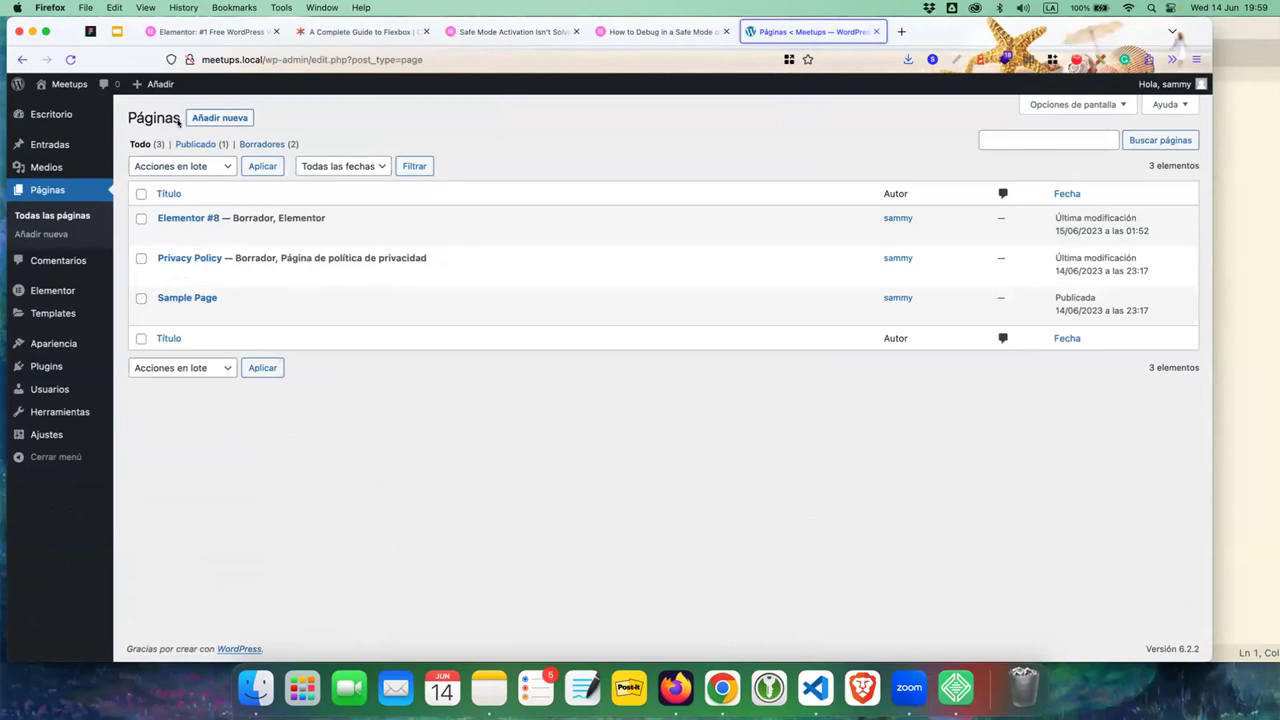
pyautogui.click(200, 117)
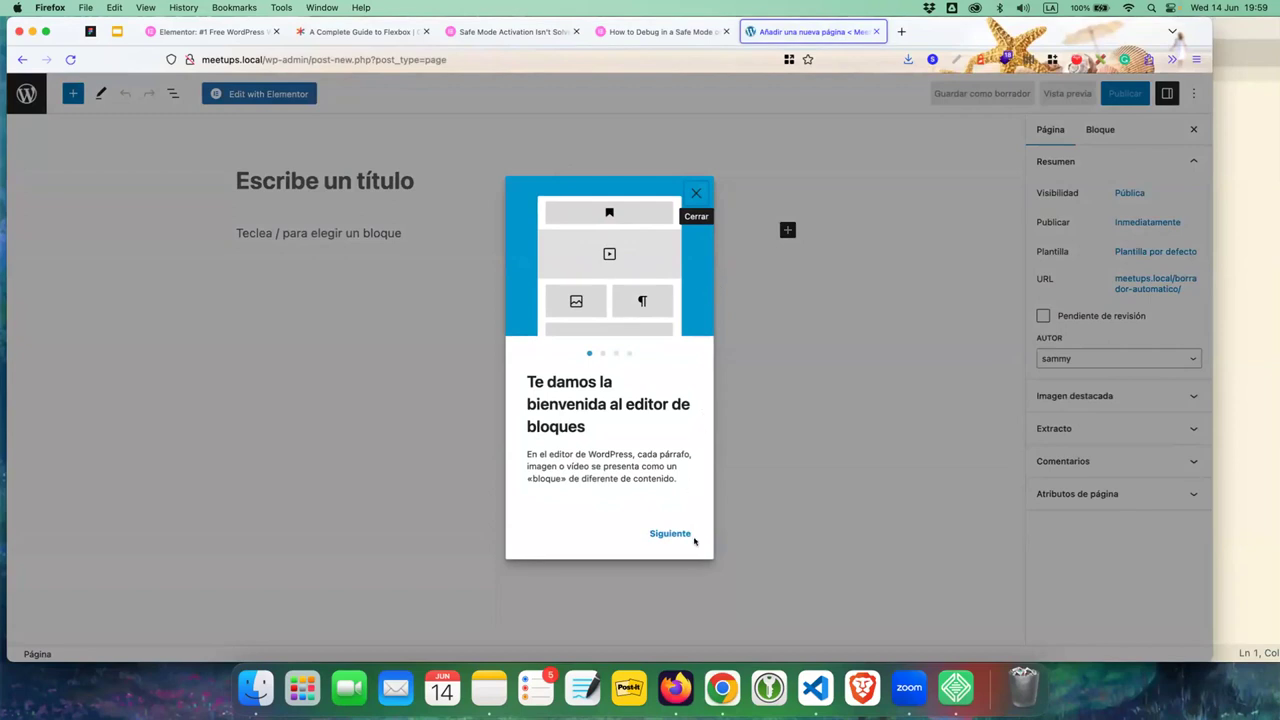
pyautogui.click(696, 192)
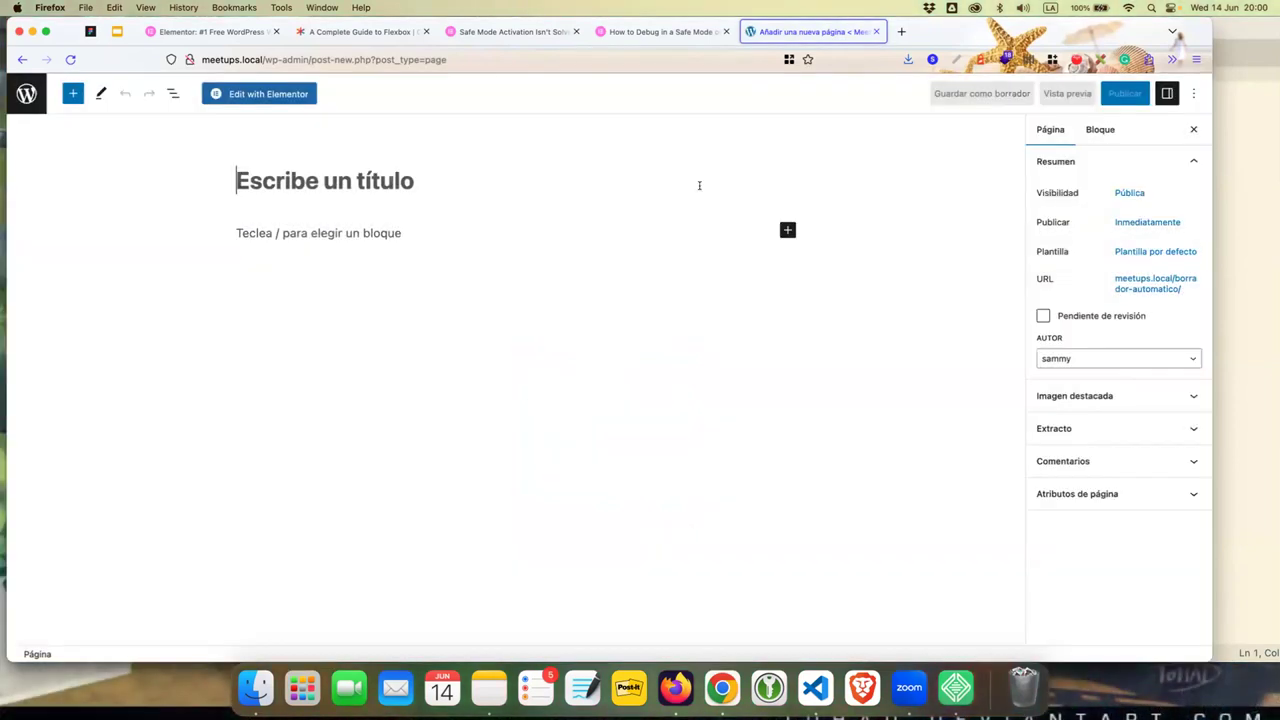
pyautogui.click(358, 177)
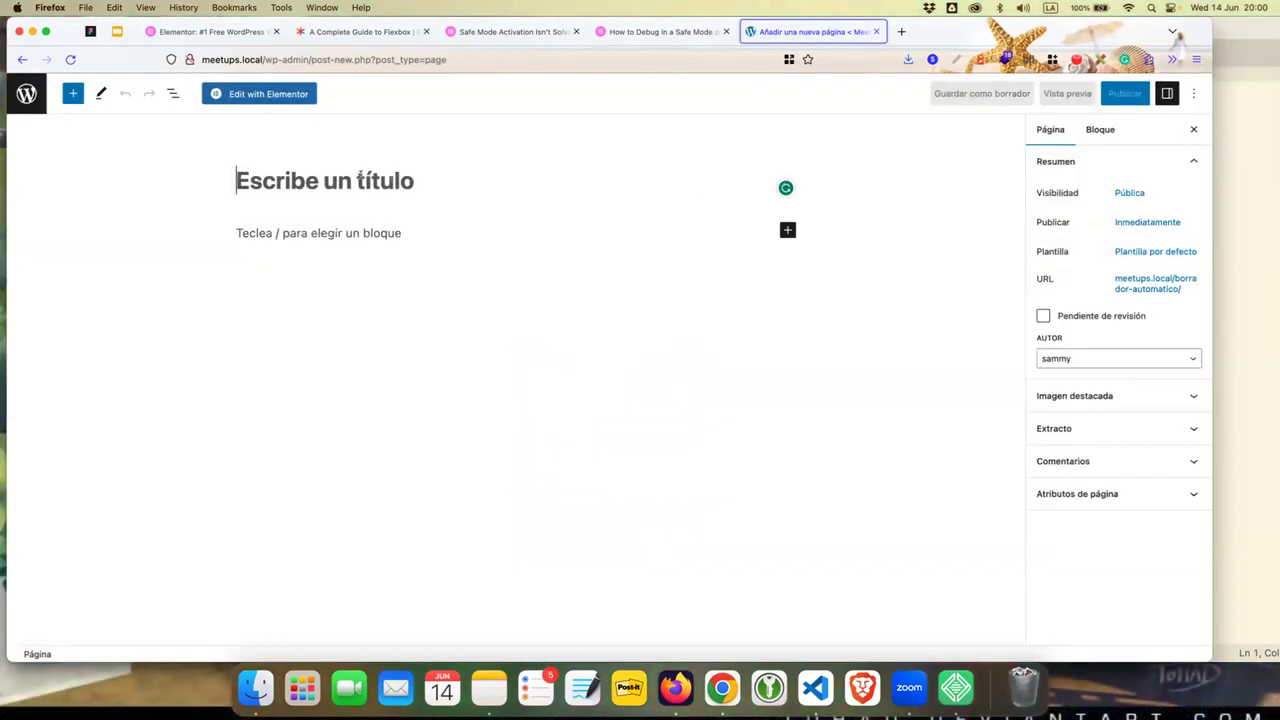
pyautogui.click(318, 230)
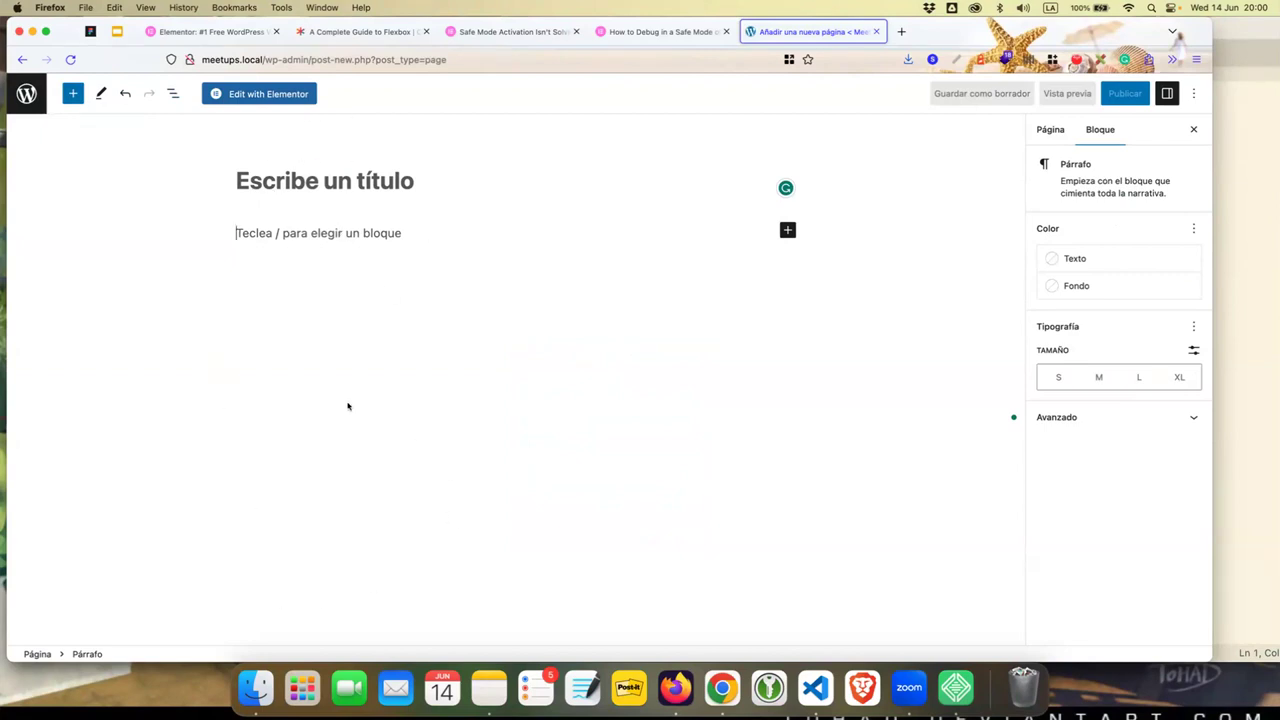
pyautogui.click(240, 93)
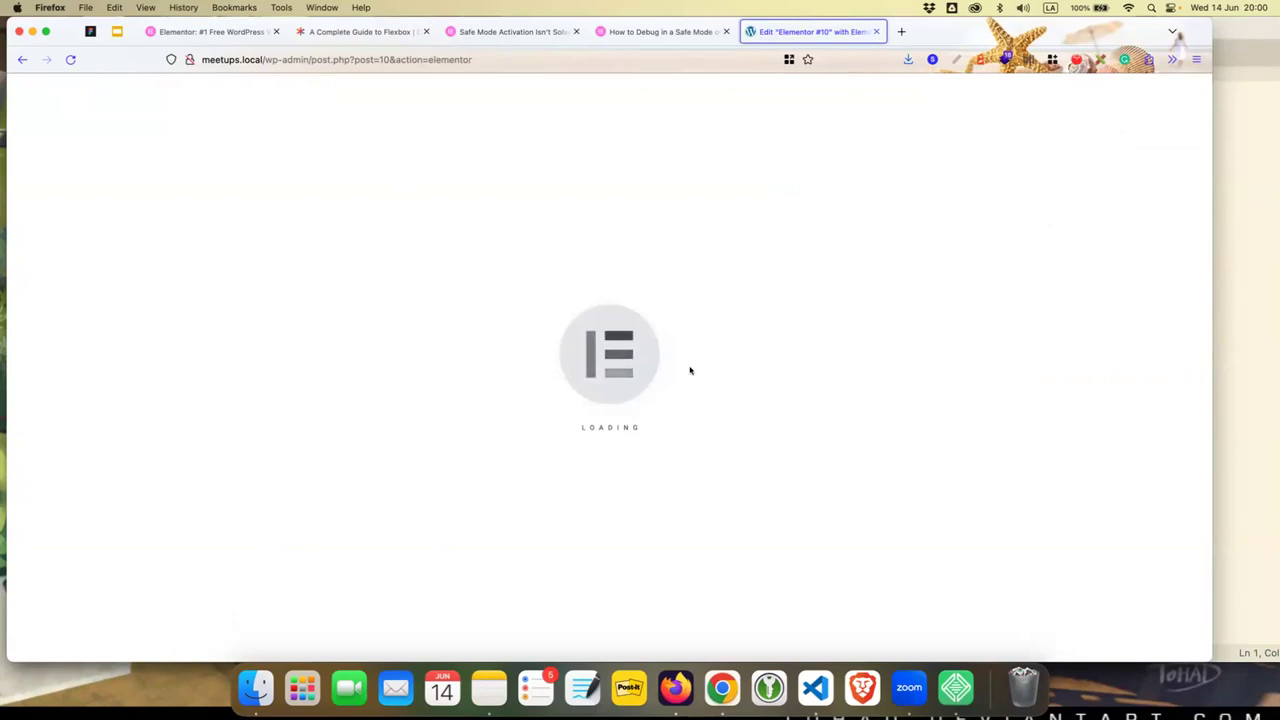
# - Close the safe mode article tabs and load meetups.local in a new tab
pyautogui.click(576, 31)
pyautogui.click(576, 31)
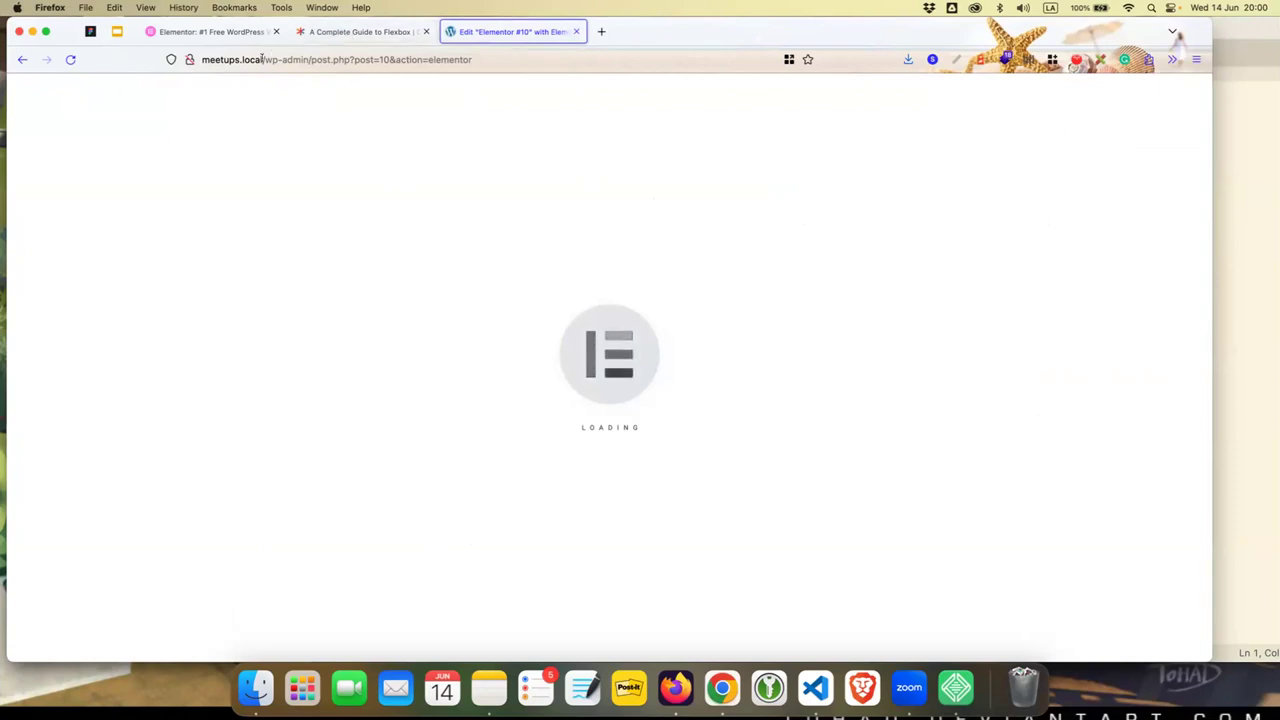
pyautogui.moveTo(263, 59); pyautogui.dragTo(131, 52)
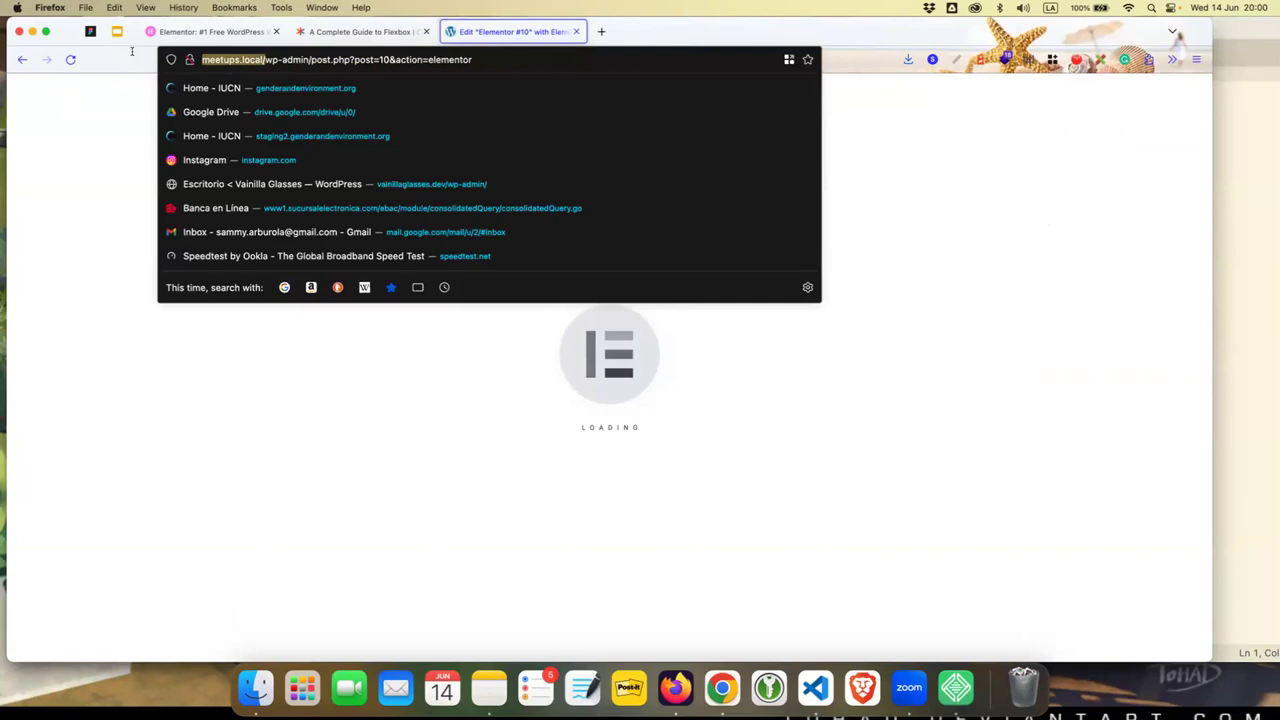
pyautogui.press('super+t')
pyautogui.write('http://meetups.local/')
pyautogui.press('Return')
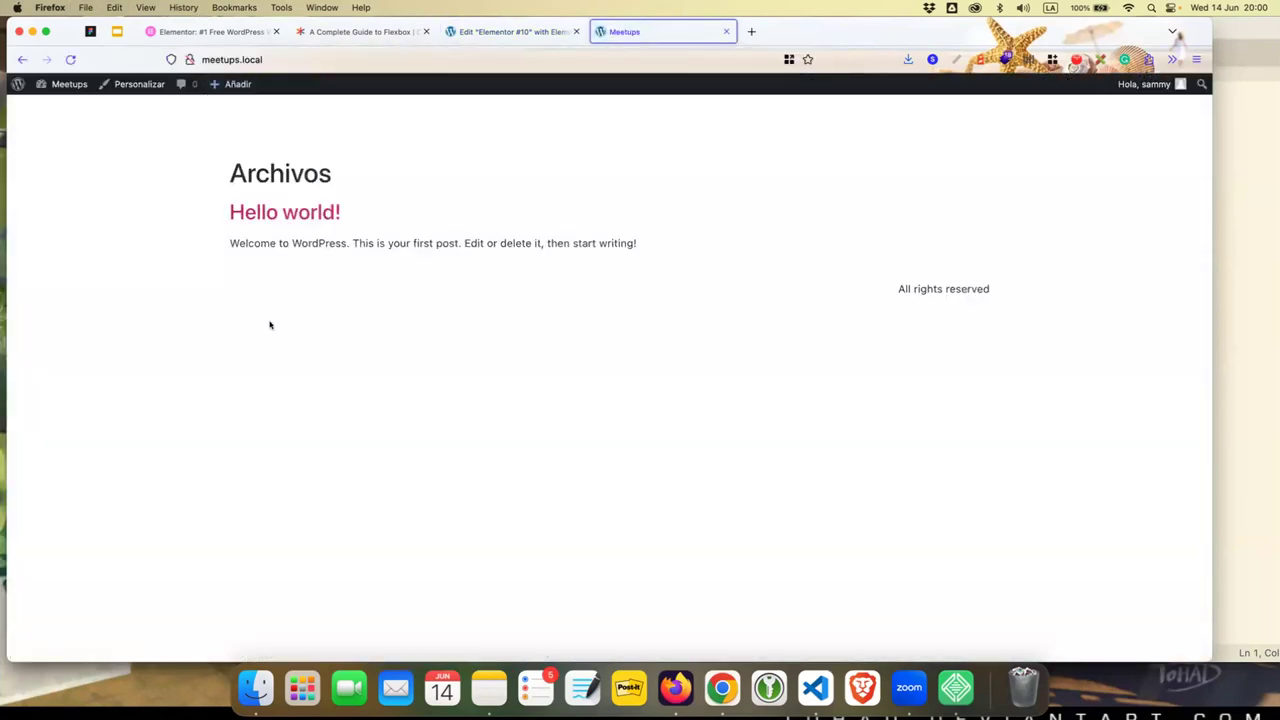
# - Highlight the Archivos heading, Hello world! title and welcome sentence, then close the Elementor #10 tab
pyautogui.moveTo(221, 159); pyautogui.dragTo(348, 161)
pyautogui.moveTo(192, 213); pyautogui.dragTo(380, 210)
pyautogui.moveTo(206, 243); pyautogui.dragTo(705, 247)
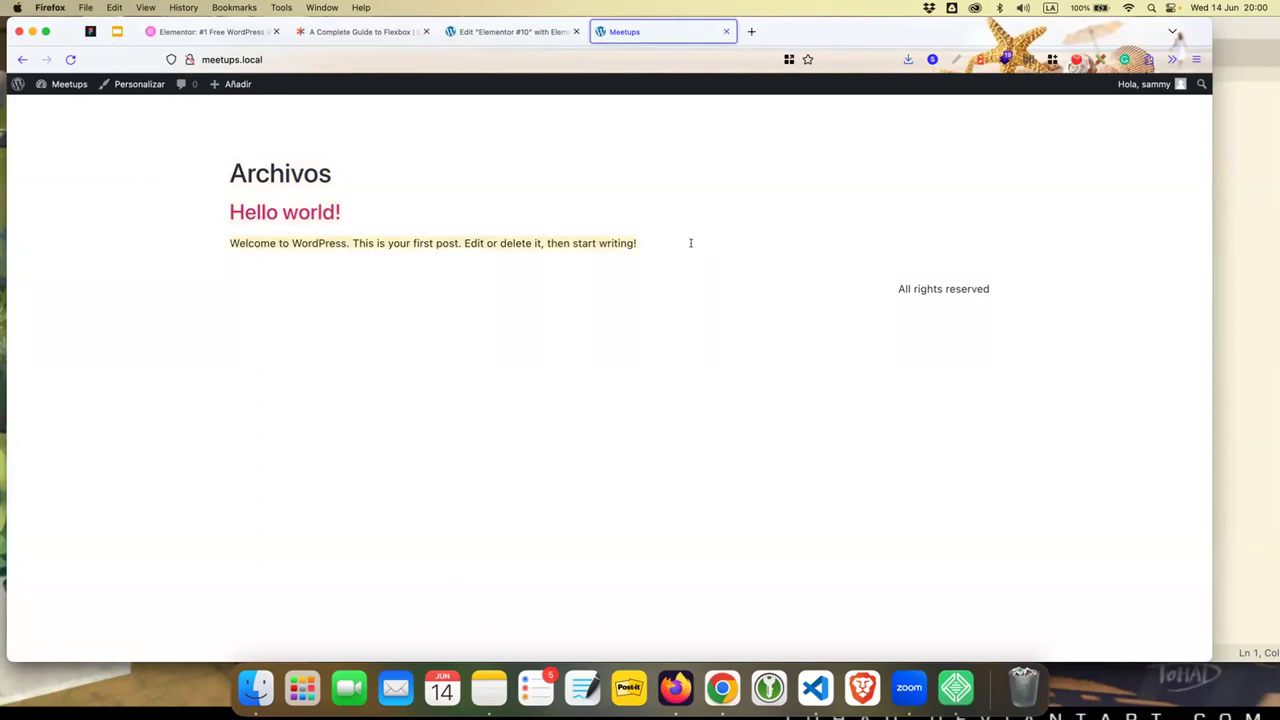
pyautogui.click(195, 154)
pyautogui.moveTo(229, 171)
pyautogui.mouseDown()
pyautogui.moveTo(338, 178)
pyautogui.moveTo(222, 208)
pyautogui.moveTo(470, 245)
pyautogui.mouseUp()
pyautogui.click(556, 231)
pyautogui.moveTo(556, 231); pyautogui.dragTo(685, 243)
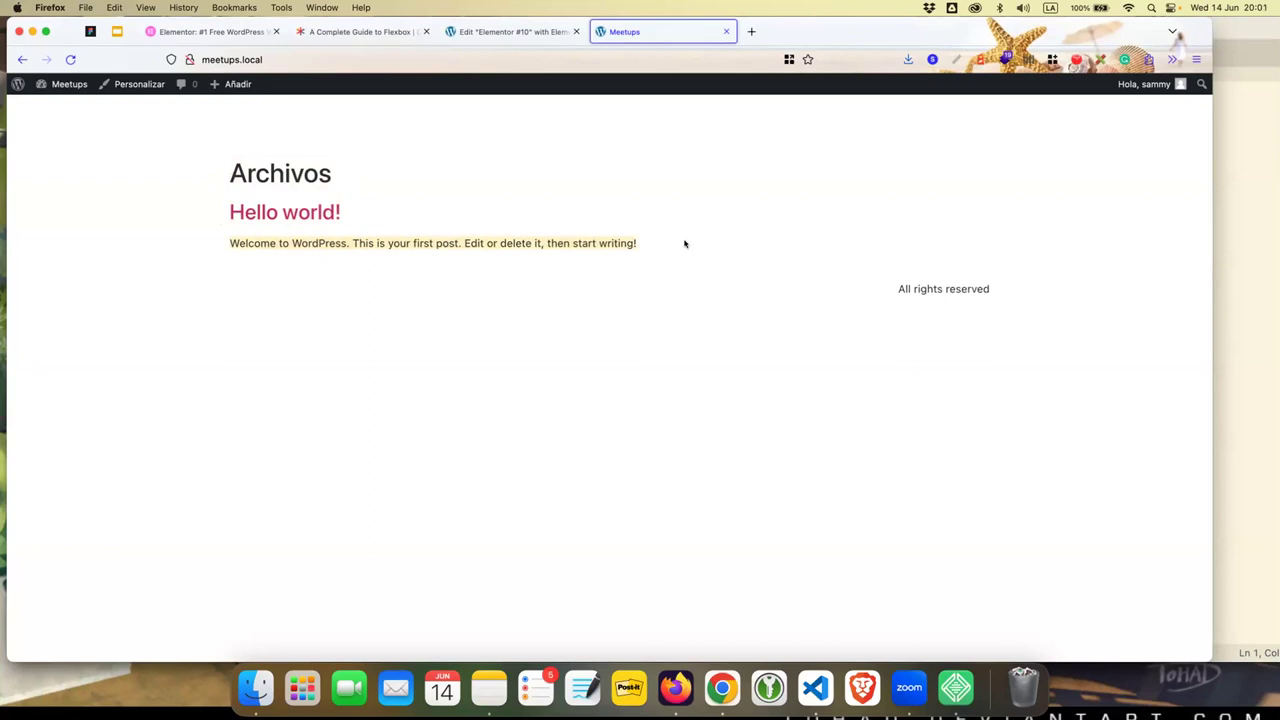
pyautogui.click(524, 283)
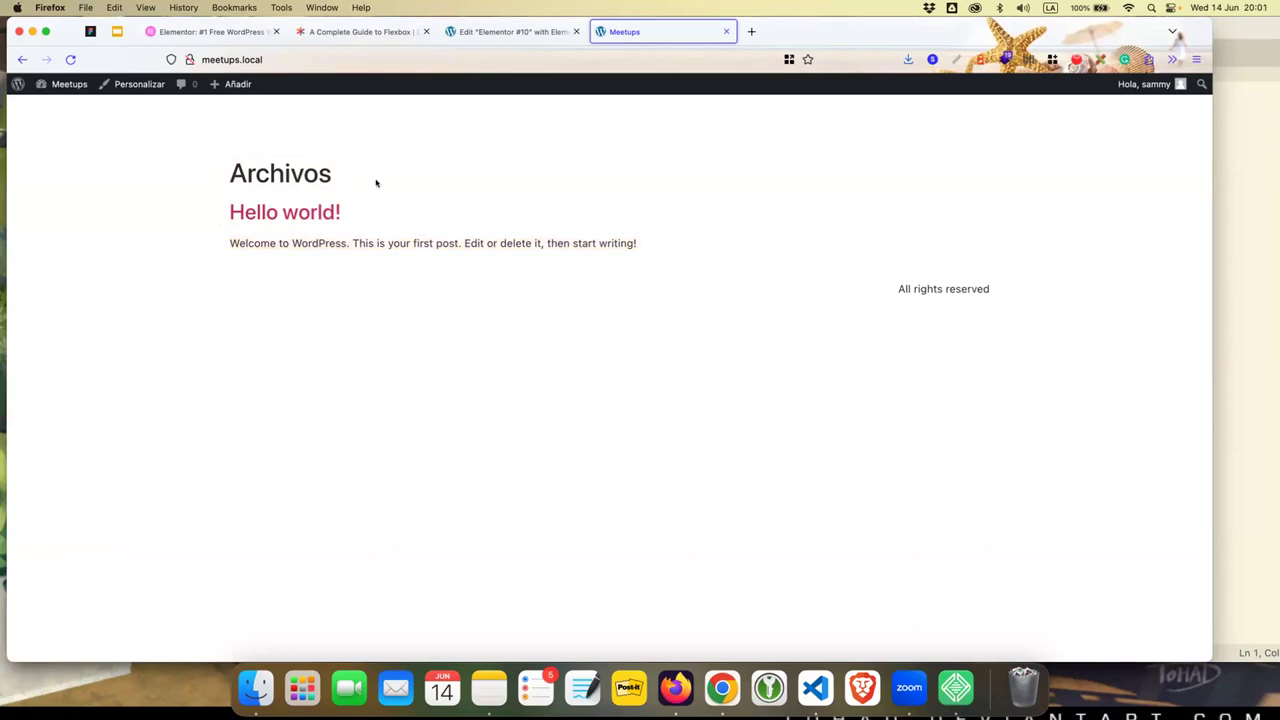
pyautogui.moveTo(245, 85)
pyautogui.click(537, 32)
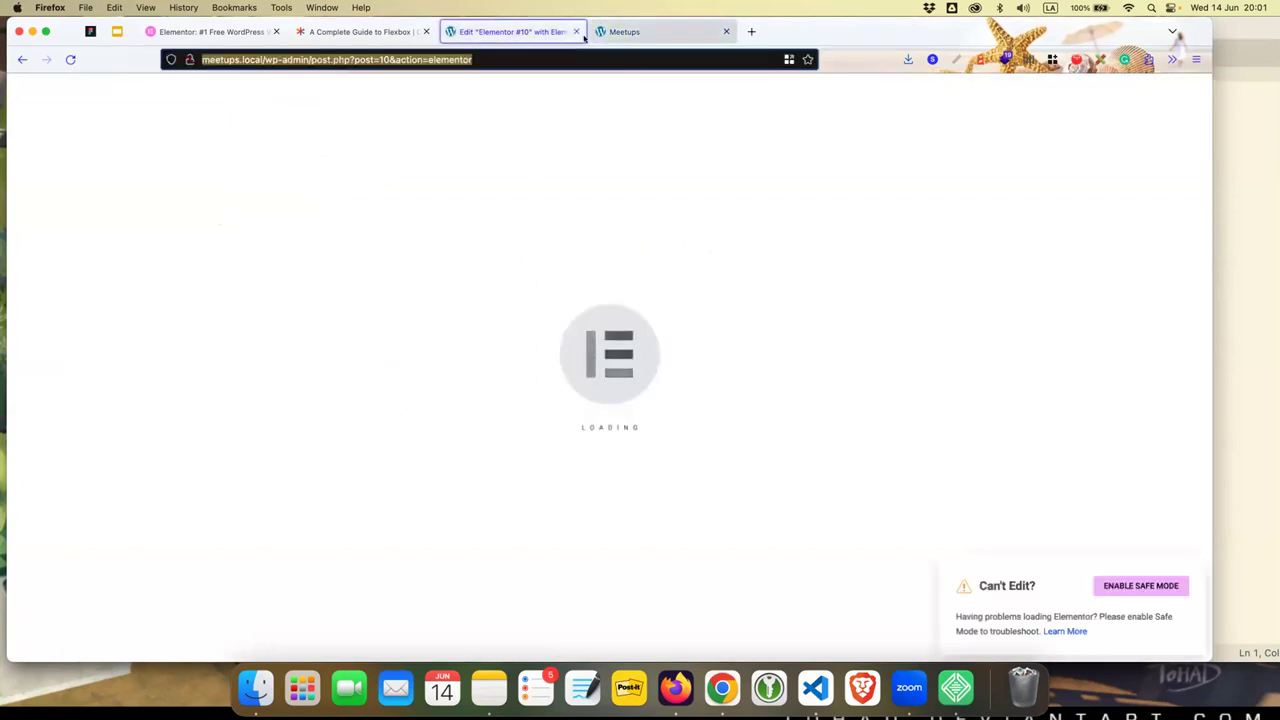
pyautogui.click(576, 32)
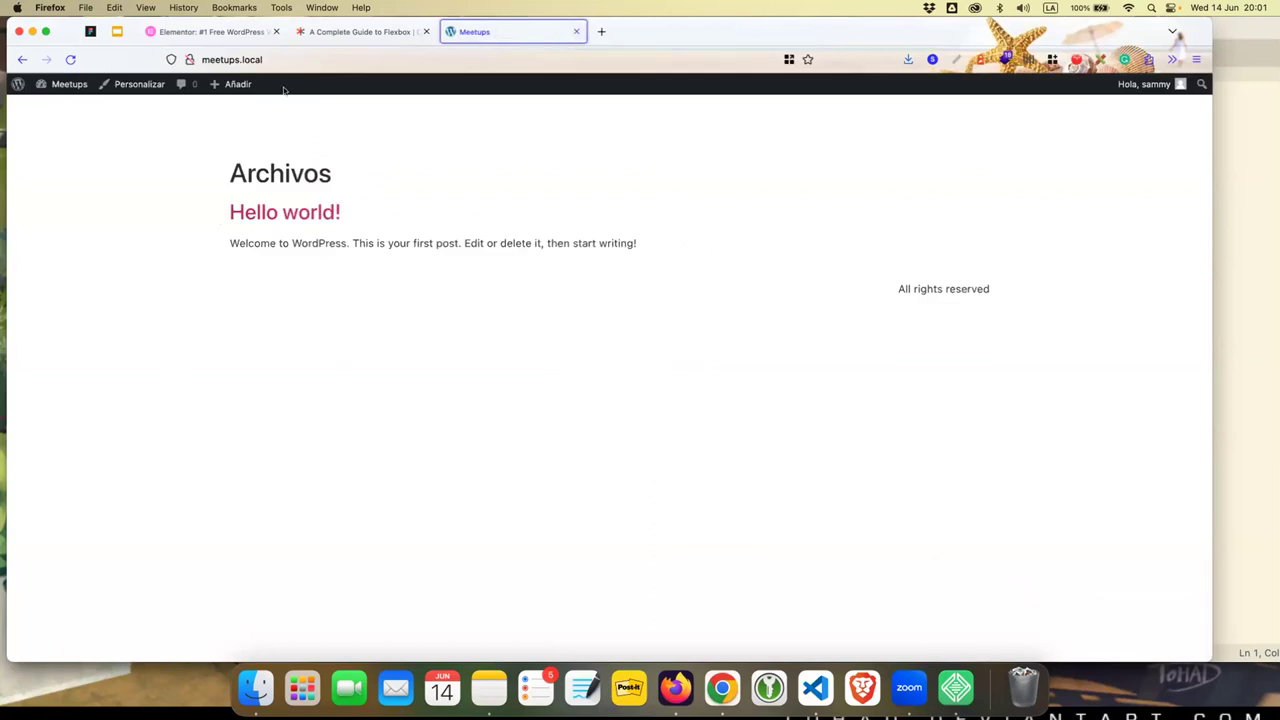
# - From the admin dashboard, go to Entradas and start a new post with Añadir nueva
pyautogui.moveTo(69, 84)
pyautogui.click(60, 106)
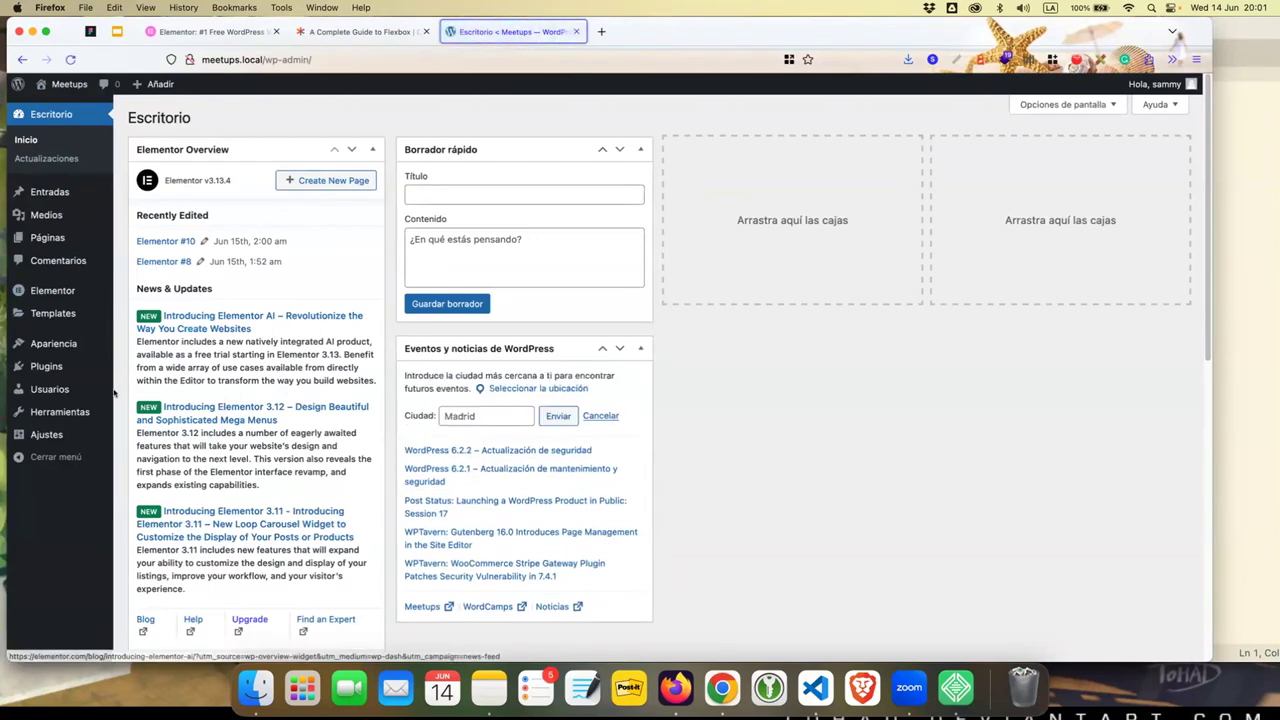
pyautogui.moveTo(99, 295)
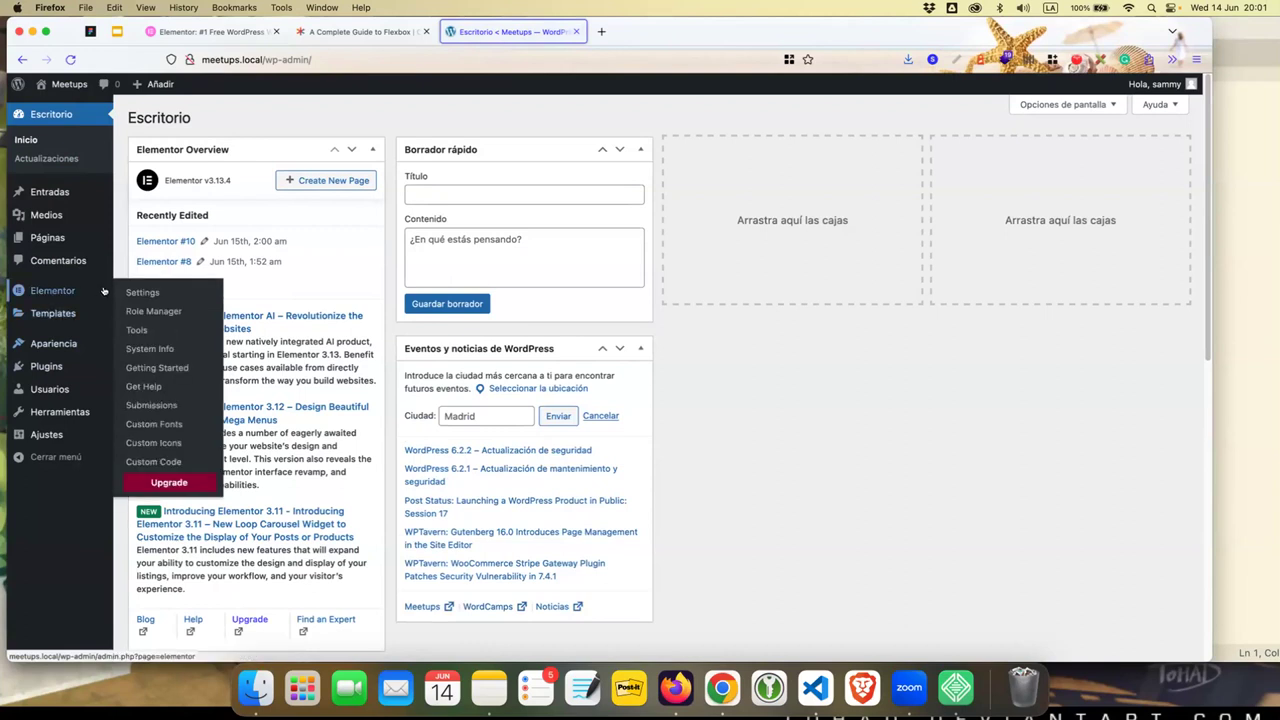
pyautogui.moveTo(60, 237)
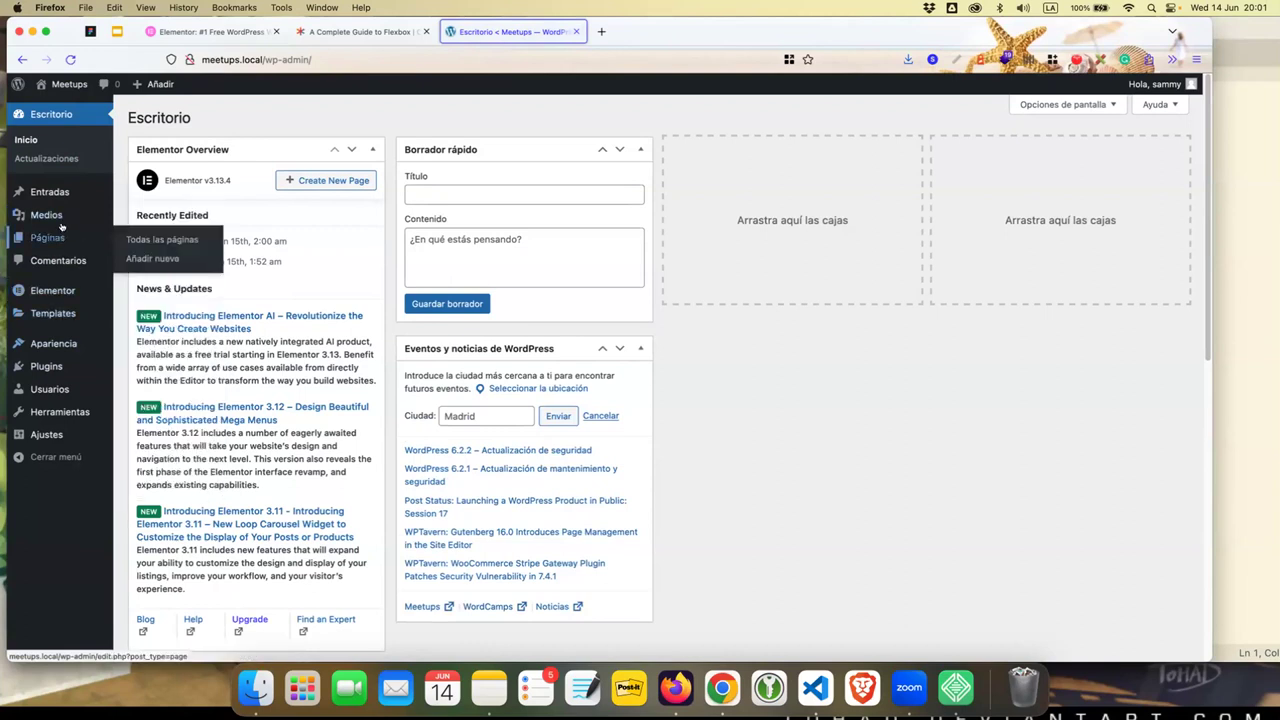
pyautogui.click(50, 191)
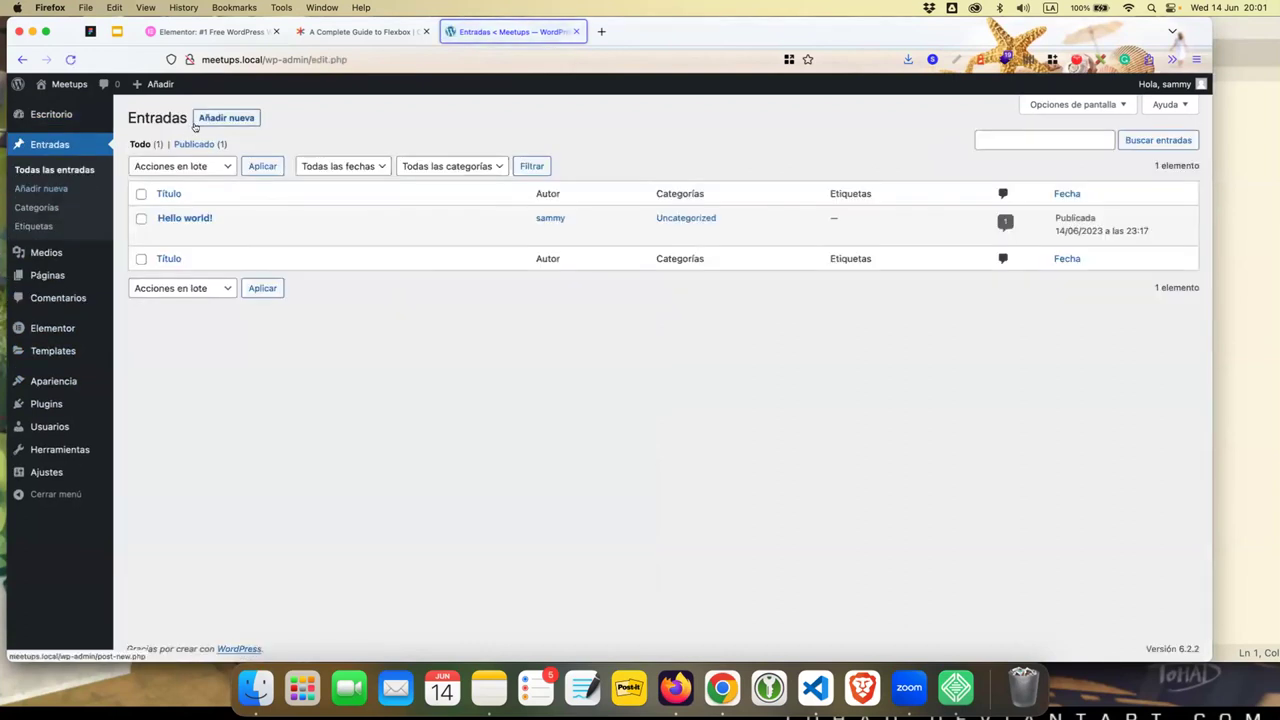
pyautogui.click(196, 121)
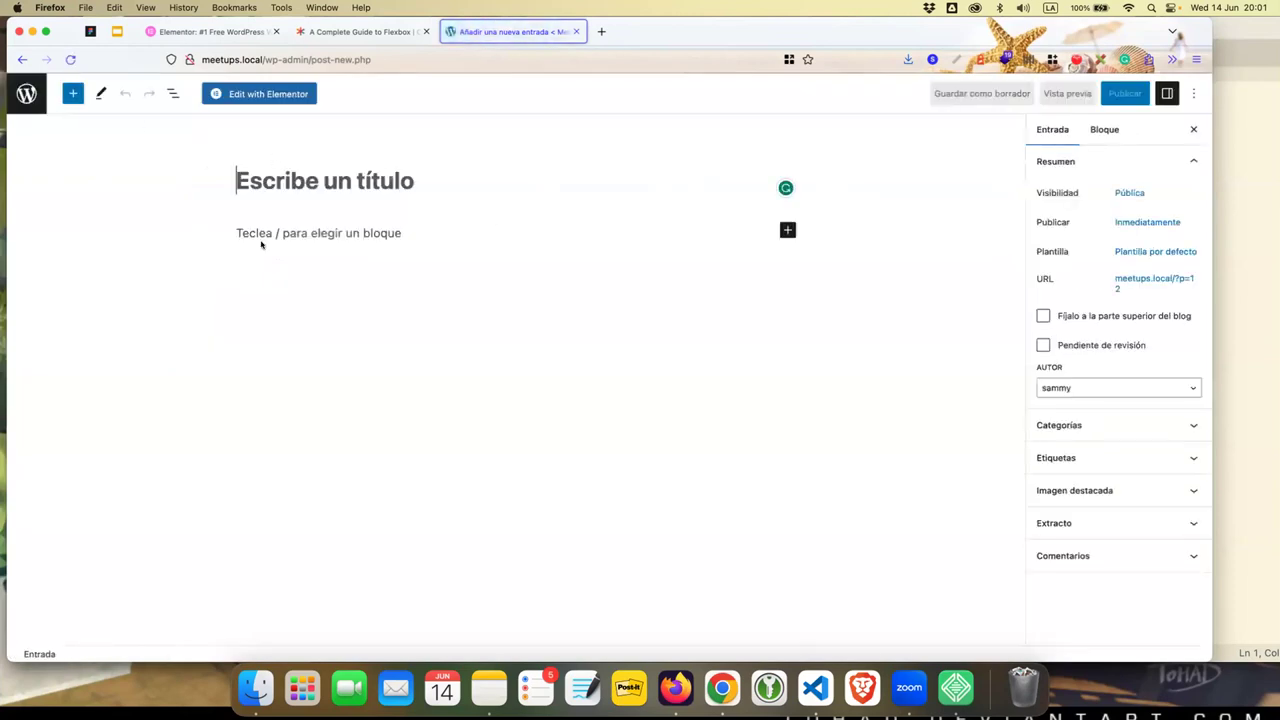
# - Open and close the block inserter from the empty paragraph, deleting the stray typed letters
pyautogui.click(261, 244)
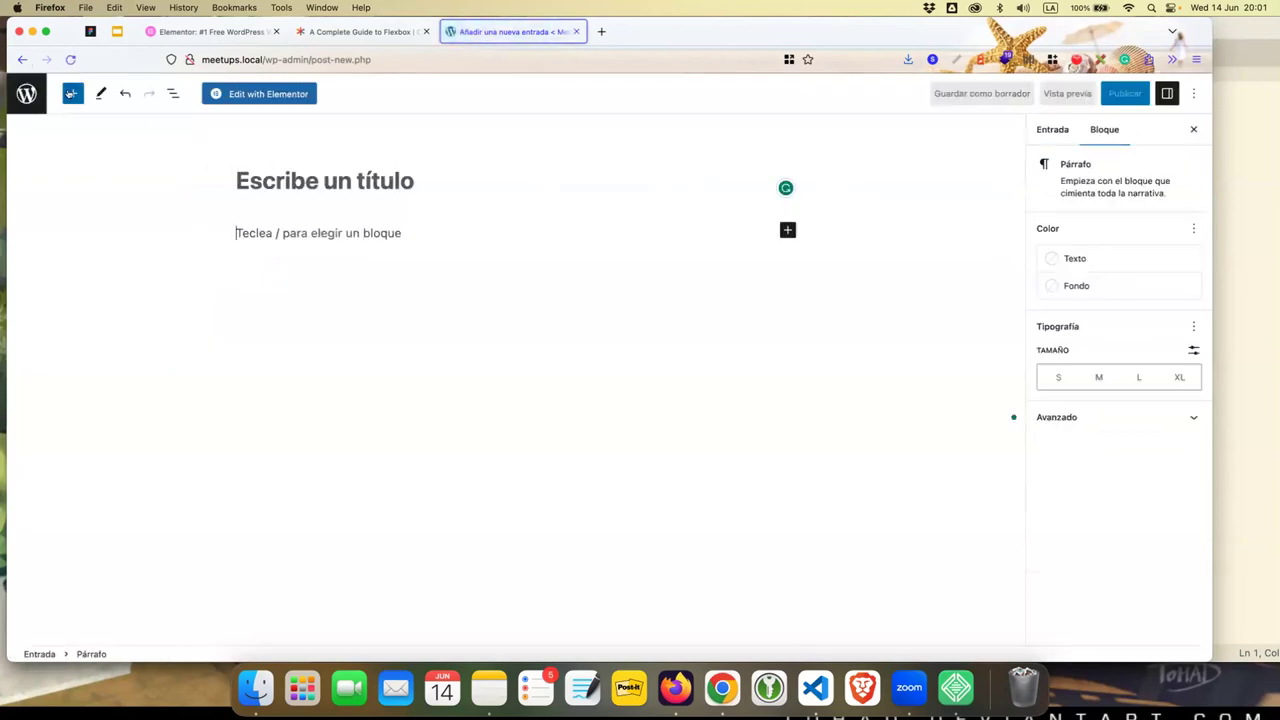
pyautogui.click(70, 93)
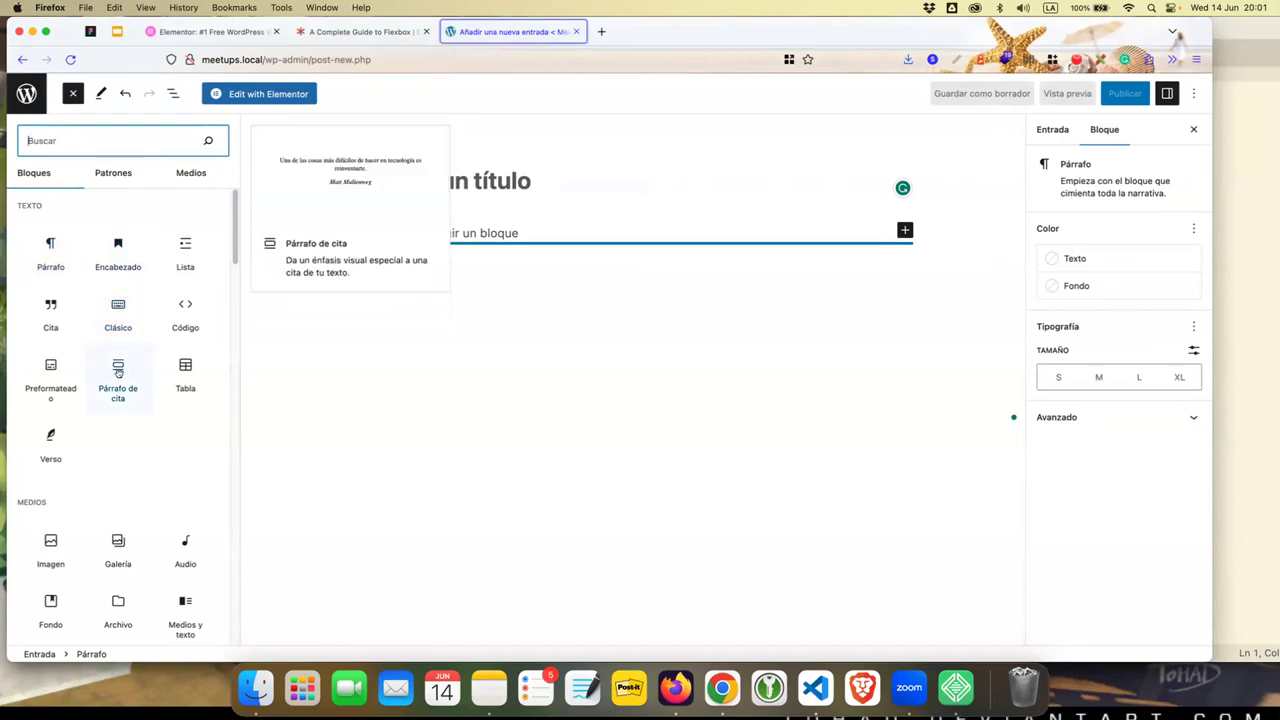
pyautogui.scroll(-5, 126, 540)
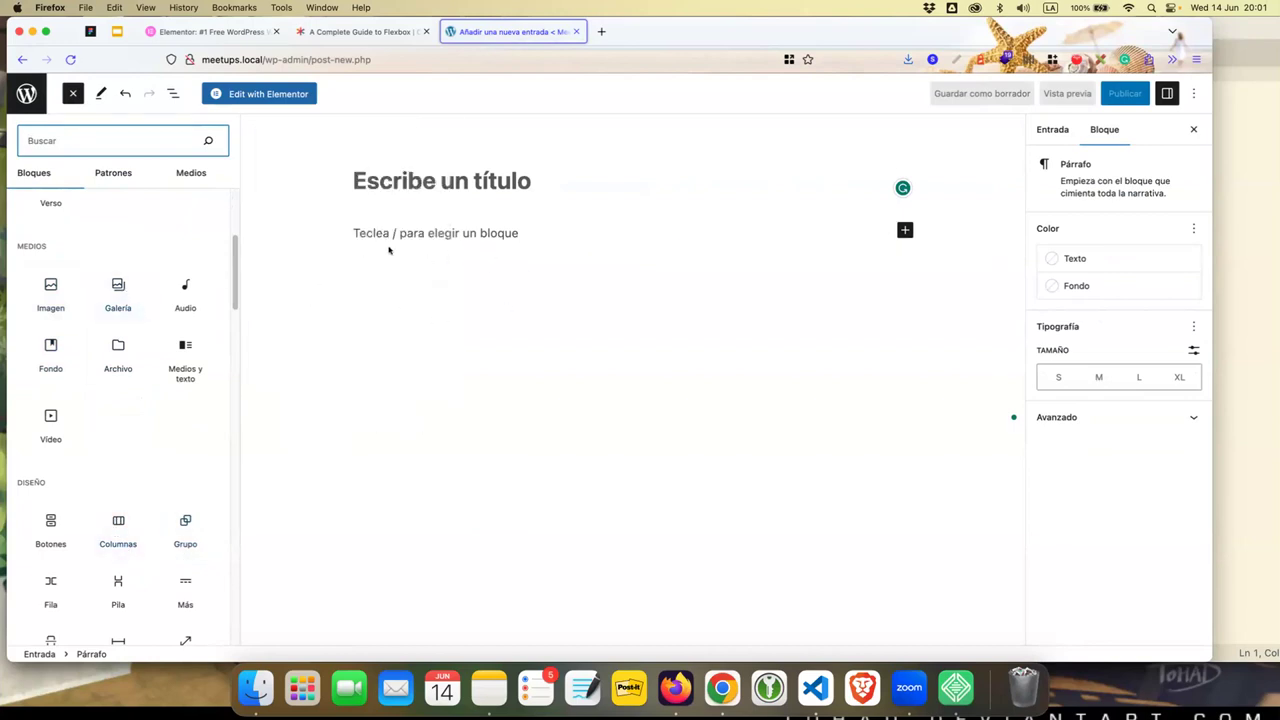
pyautogui.click(601, 31)
pyautogui.press('super+w')
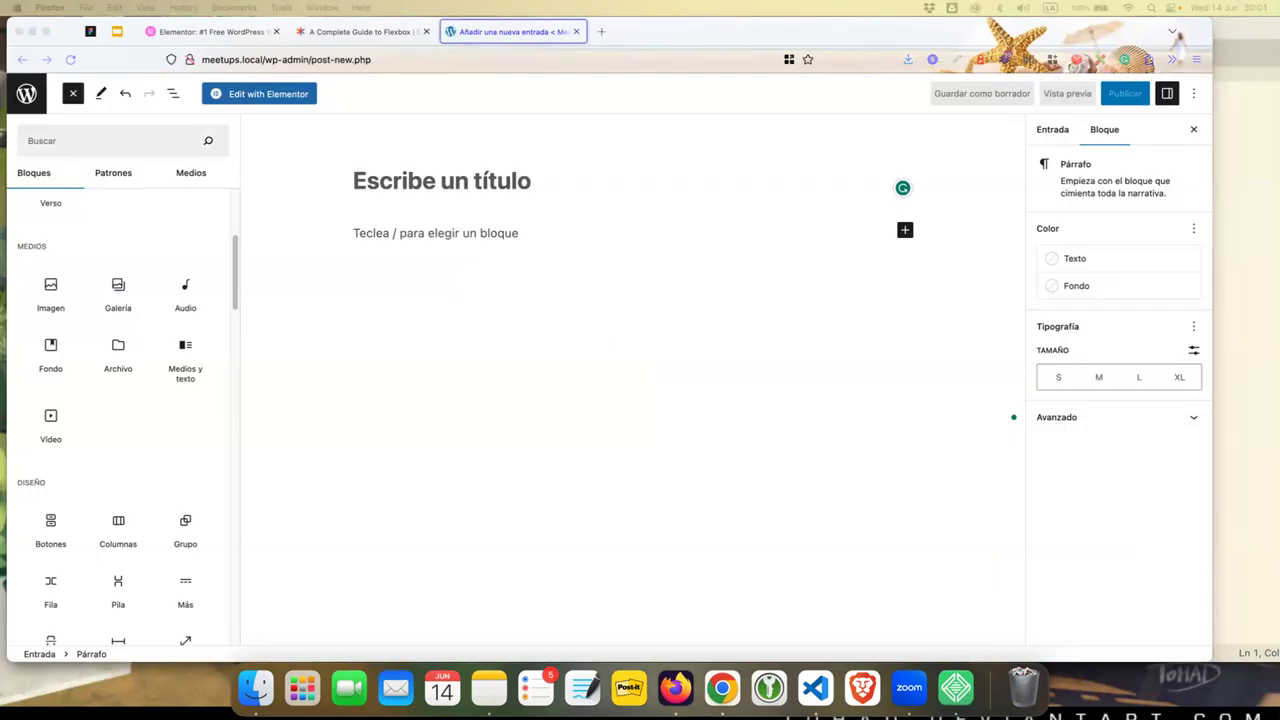
pyautogui.click(403, 230)
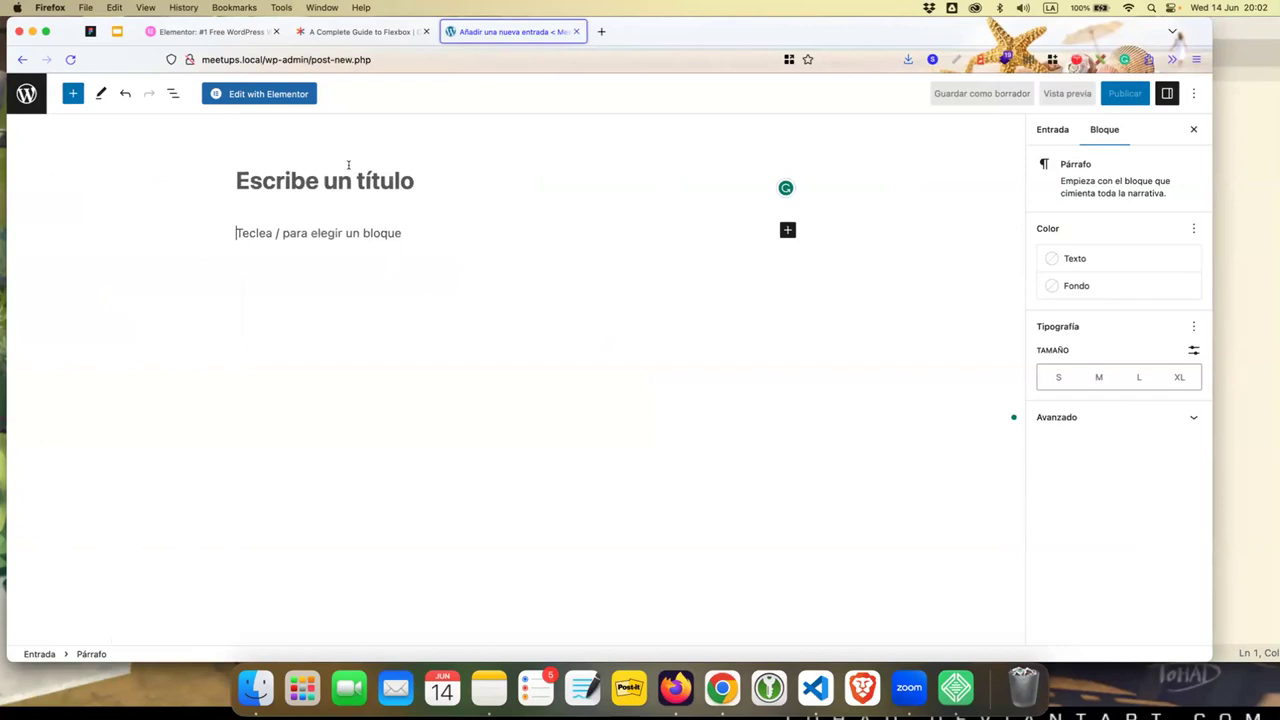
pyautogui.write('df')
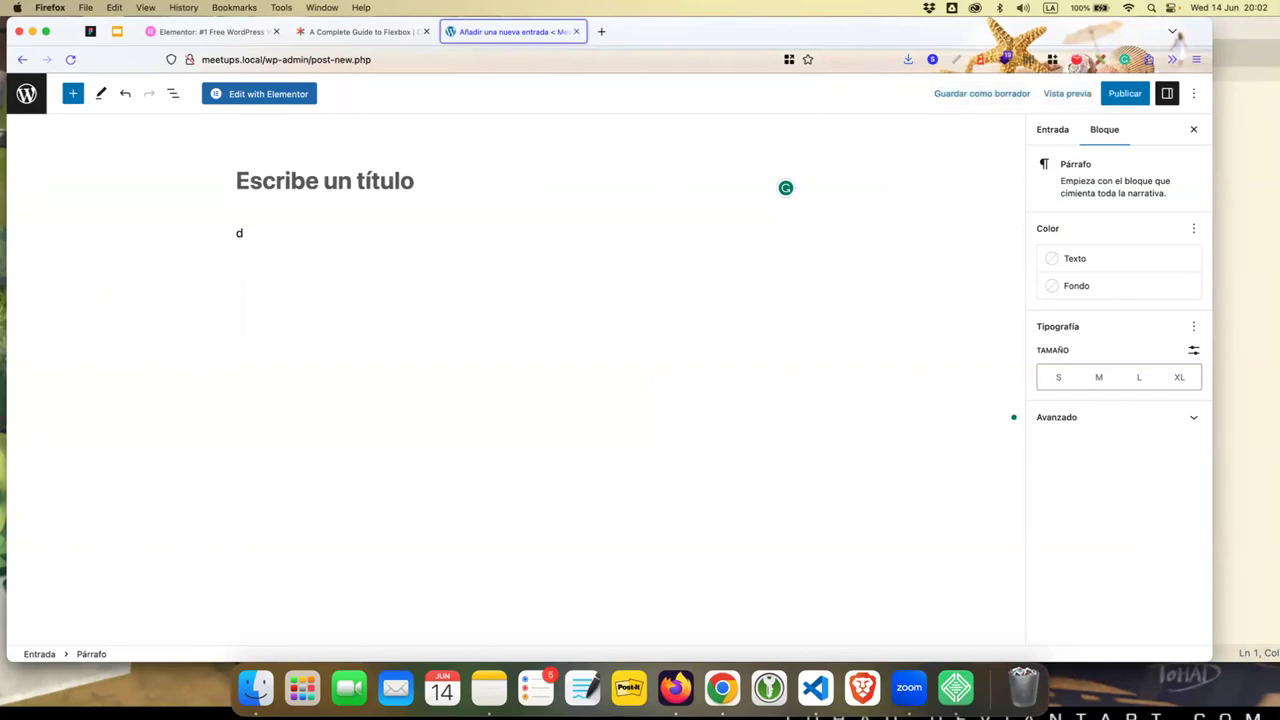
pyautogui.press('BackSpace')
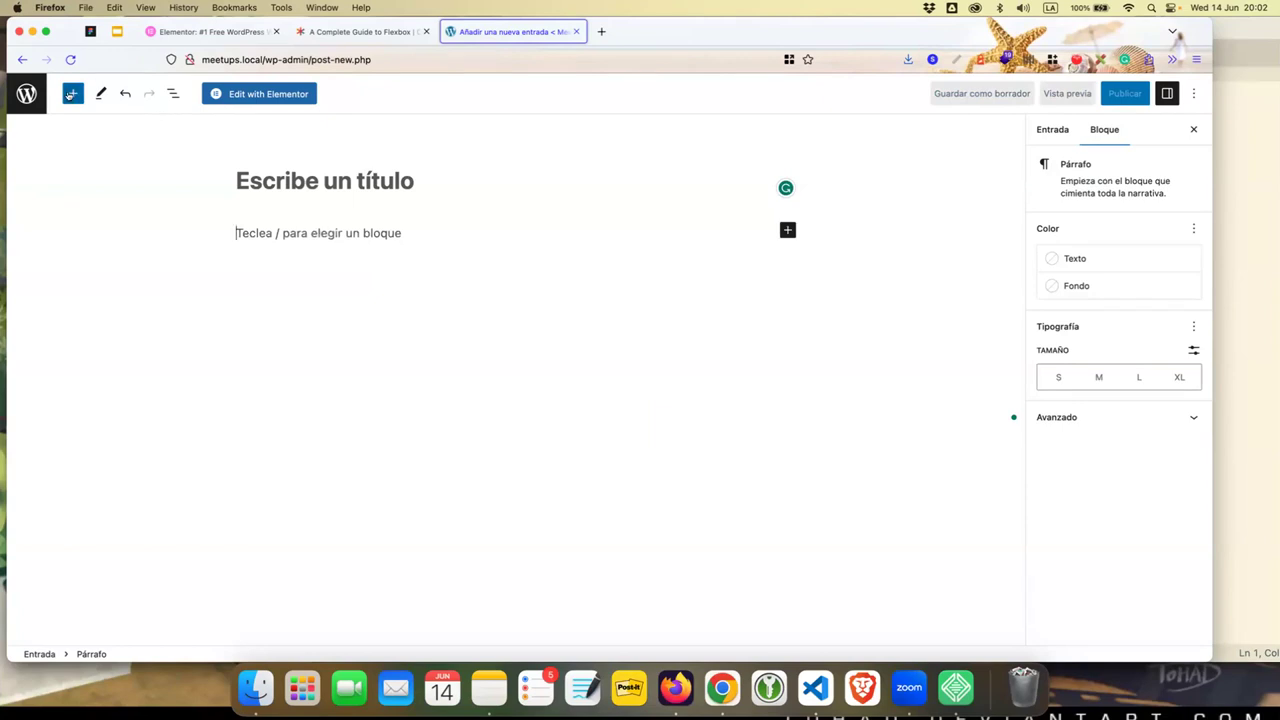
# - Reopen the block inserter, browse the text and media blocks, then close it
pyautogui.click(70, 94)
pyautogui.scroll(-3, 134, 409)
pyautogui.scroll(-1, 134, 411)
pyautogui.scroll(-5, 135, 413)
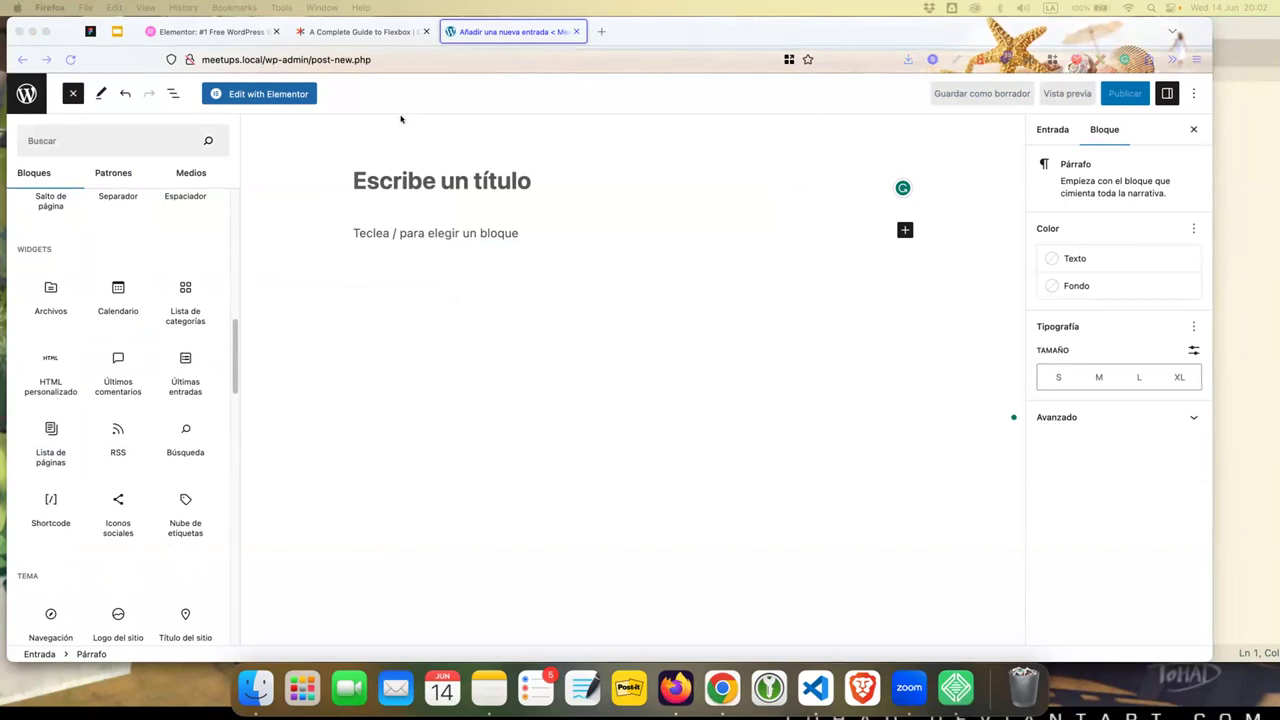
pyautogui.scroll(3, 101, 349)
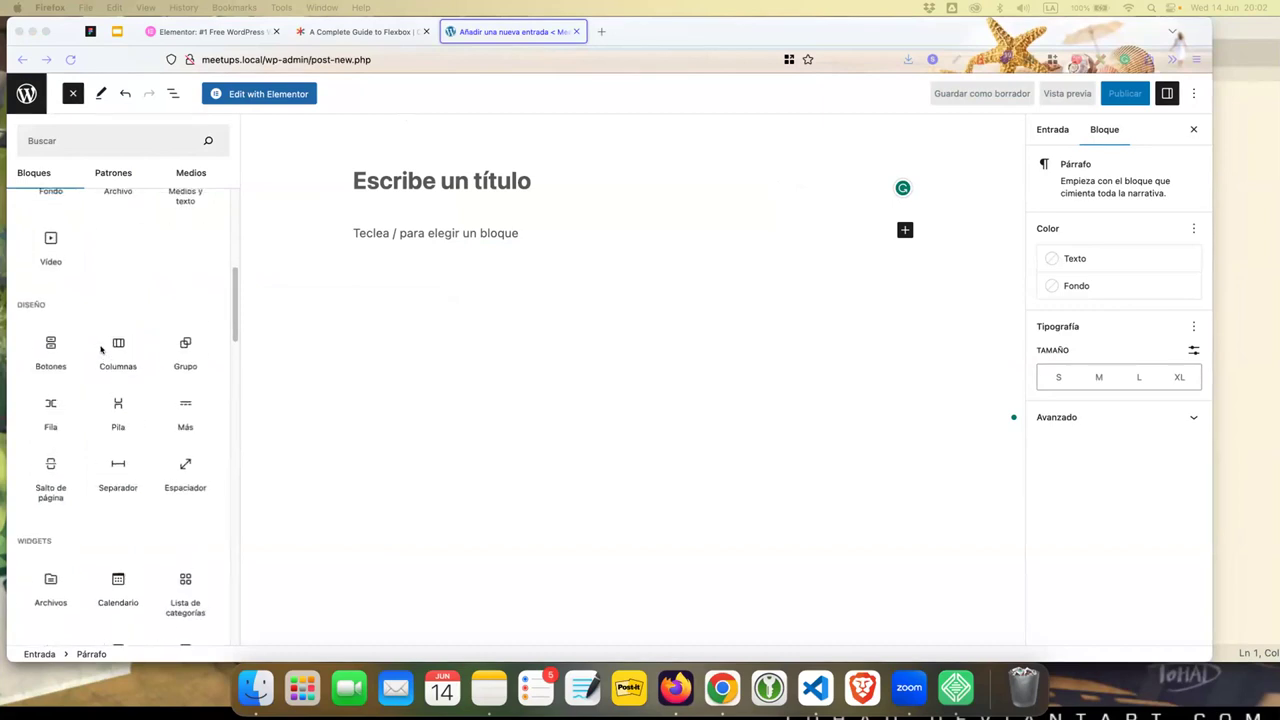
pyautogui.scroll(5, 101, 349)
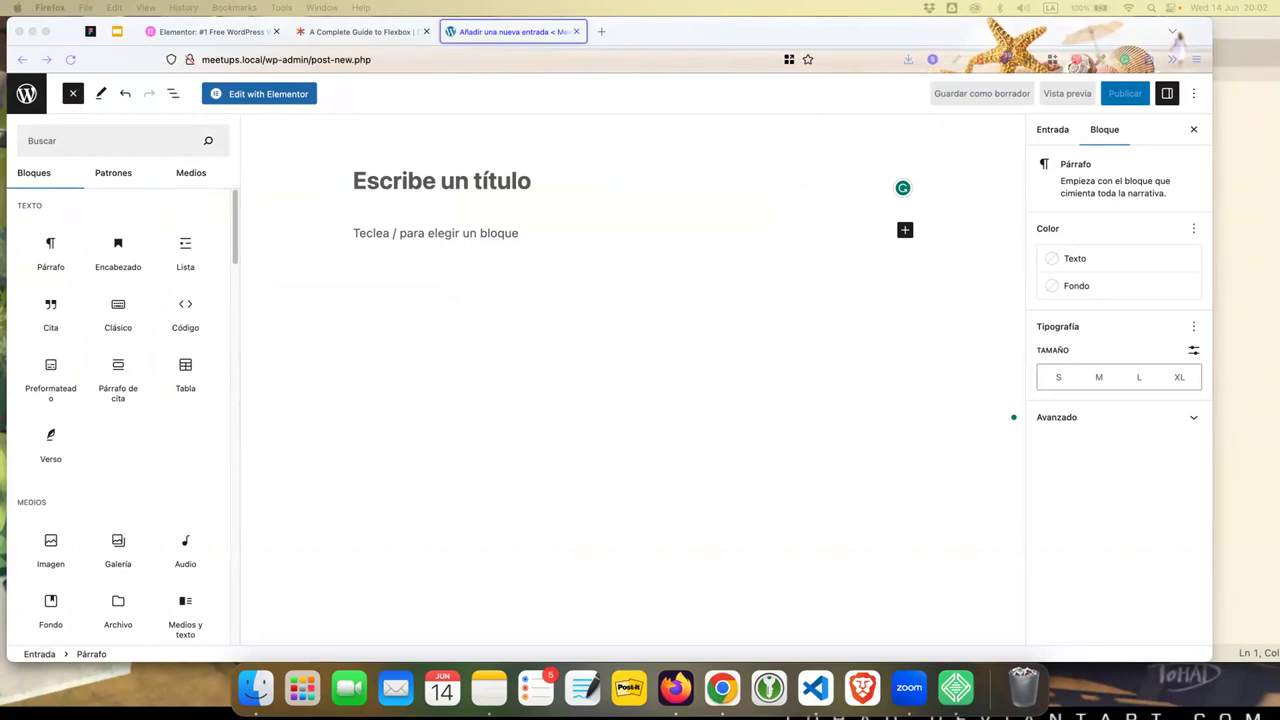
pyautogui.click(475, 232)
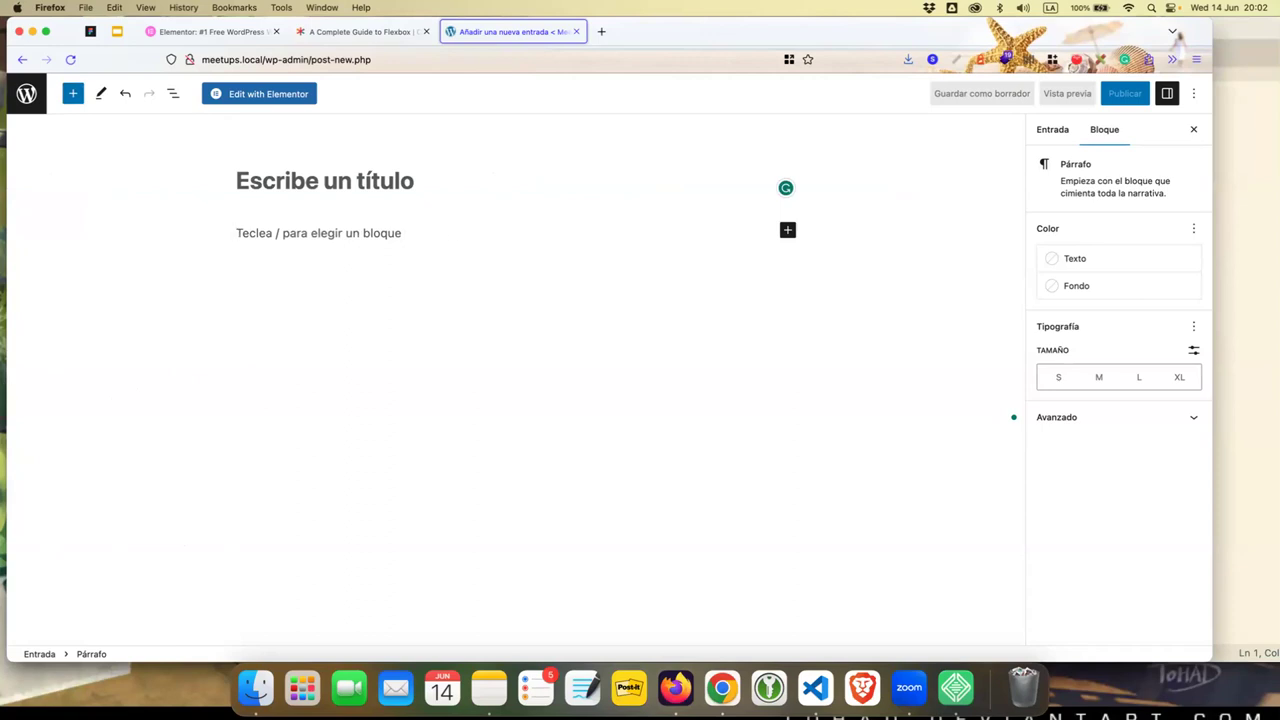
# - Move the Elementor #706 editor tab into this window and dismiss the Elementor AI What's New announcement
pyautogui.moveTo(200, 80); pyautogui.dragTo(606, 28)
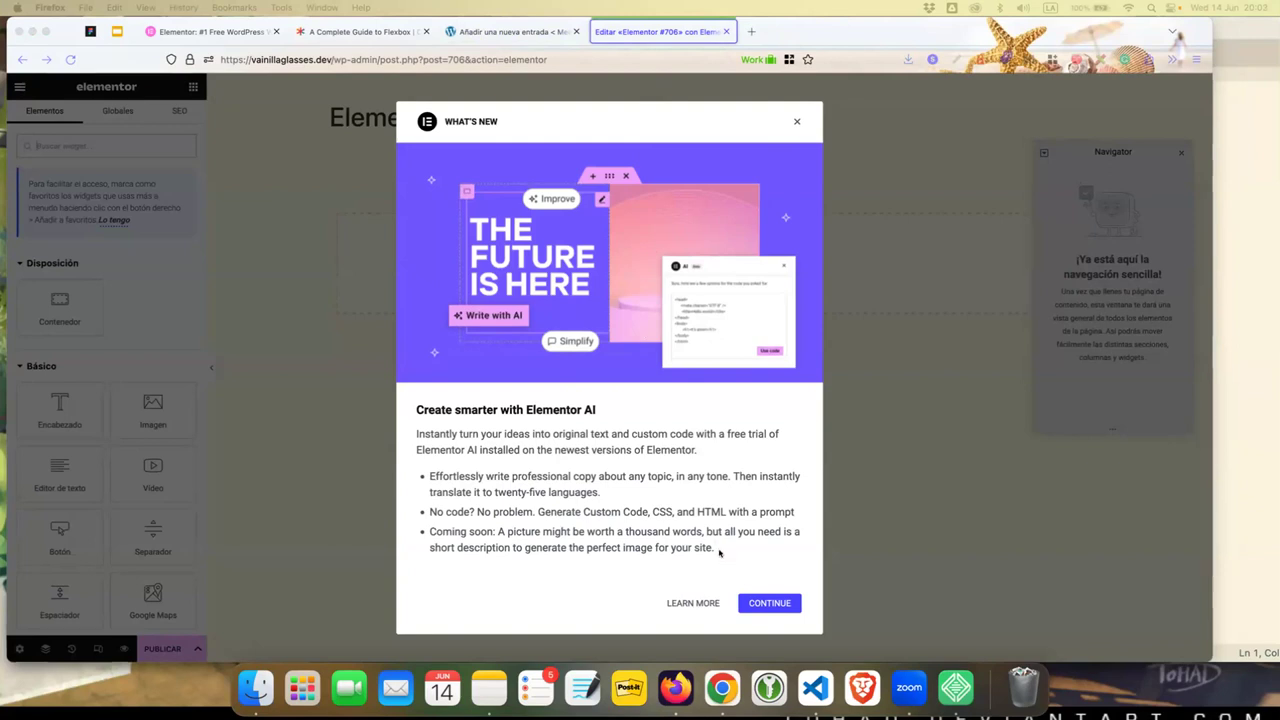
pyautogui.moveTo(714, 549)
pyautogui.mouseDown()
pyautogui.moveTo(465, 502)
pyautogui.moveTo(415, 399)
pyautogui.mouseUp()
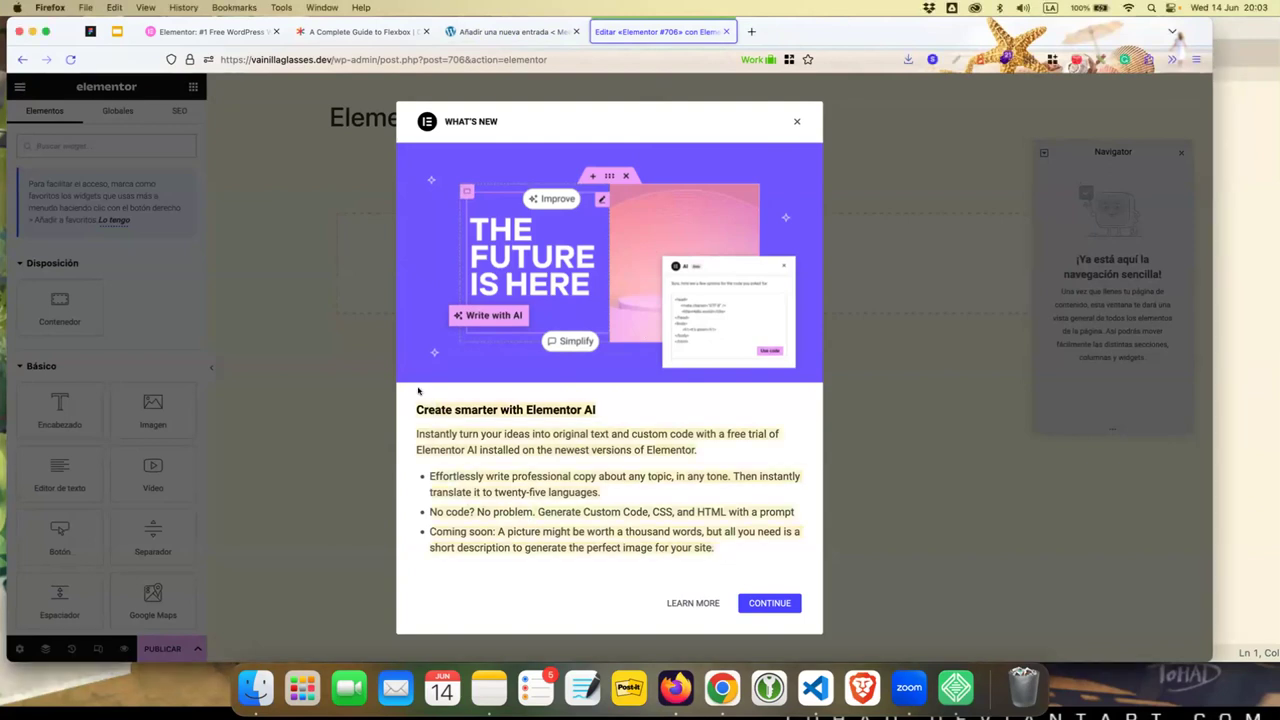
pyautogui.tripleClick(499, 401)
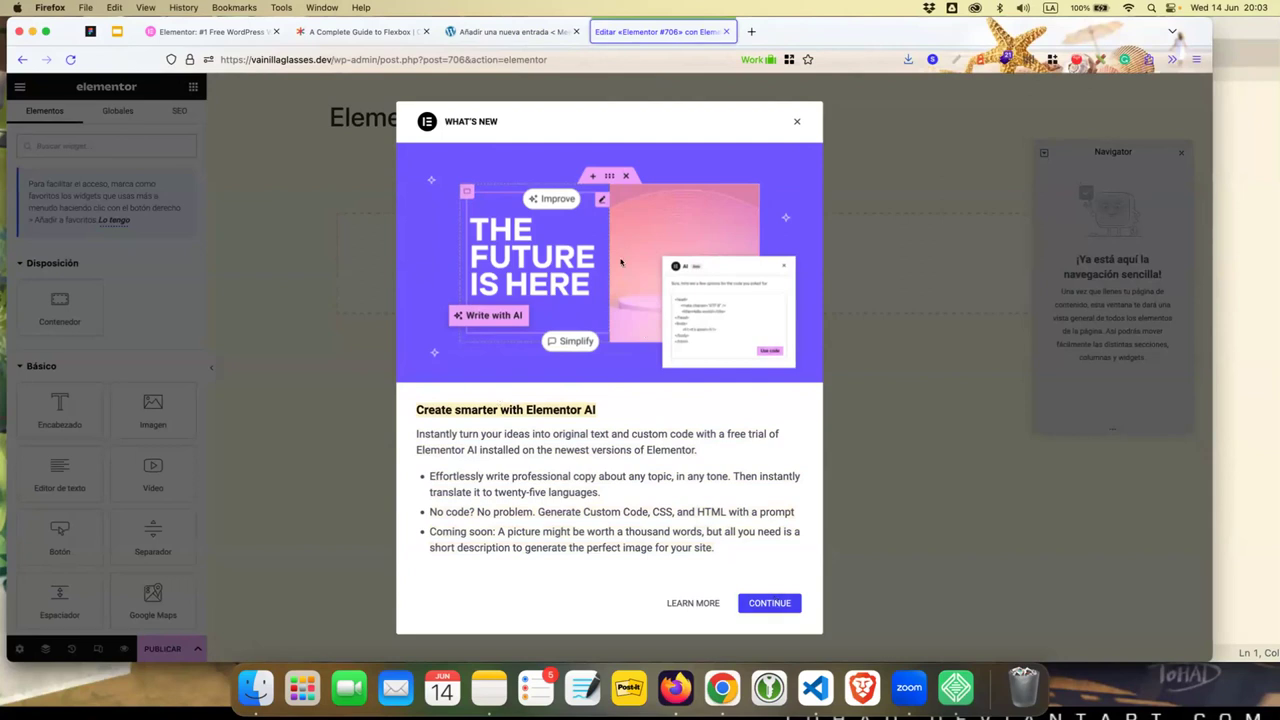
pyautogui.click(796, 121)
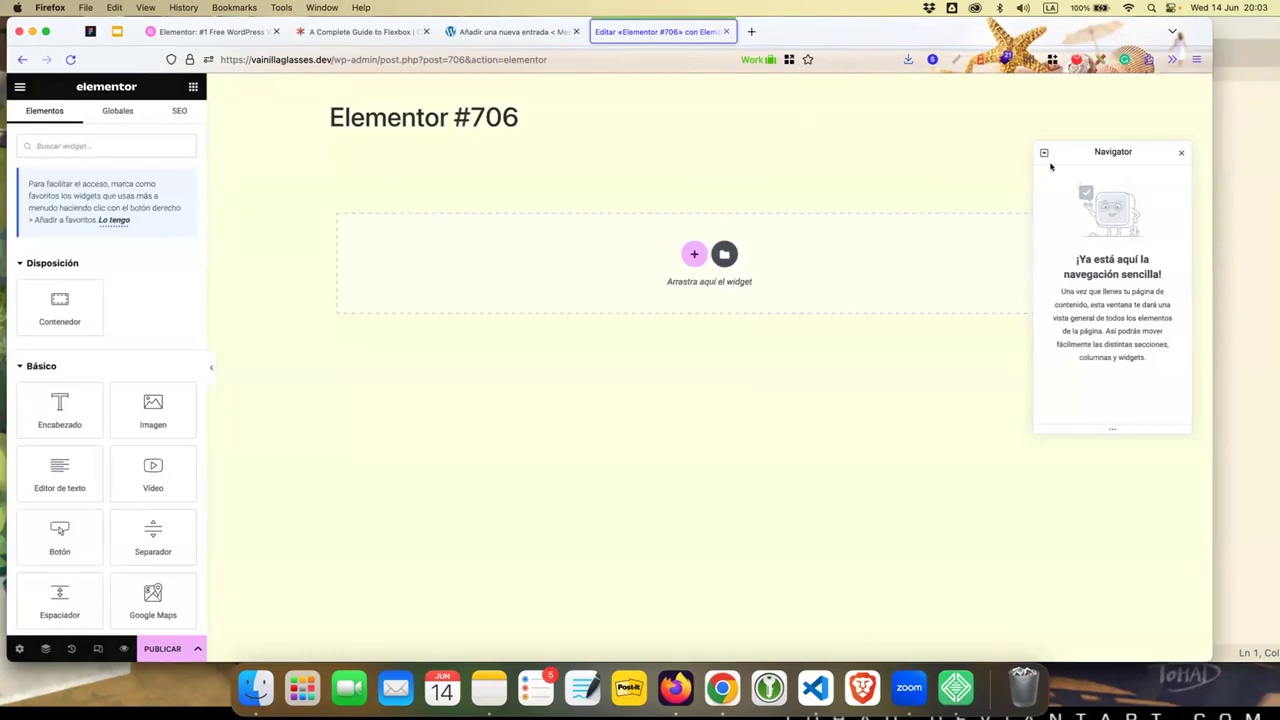
# - Reposition and close the Navigator panel, then show the Elementor #706 page settings
pyautogui.moveTo(1076, 153); pyautogui.dragTo(1042, 182)
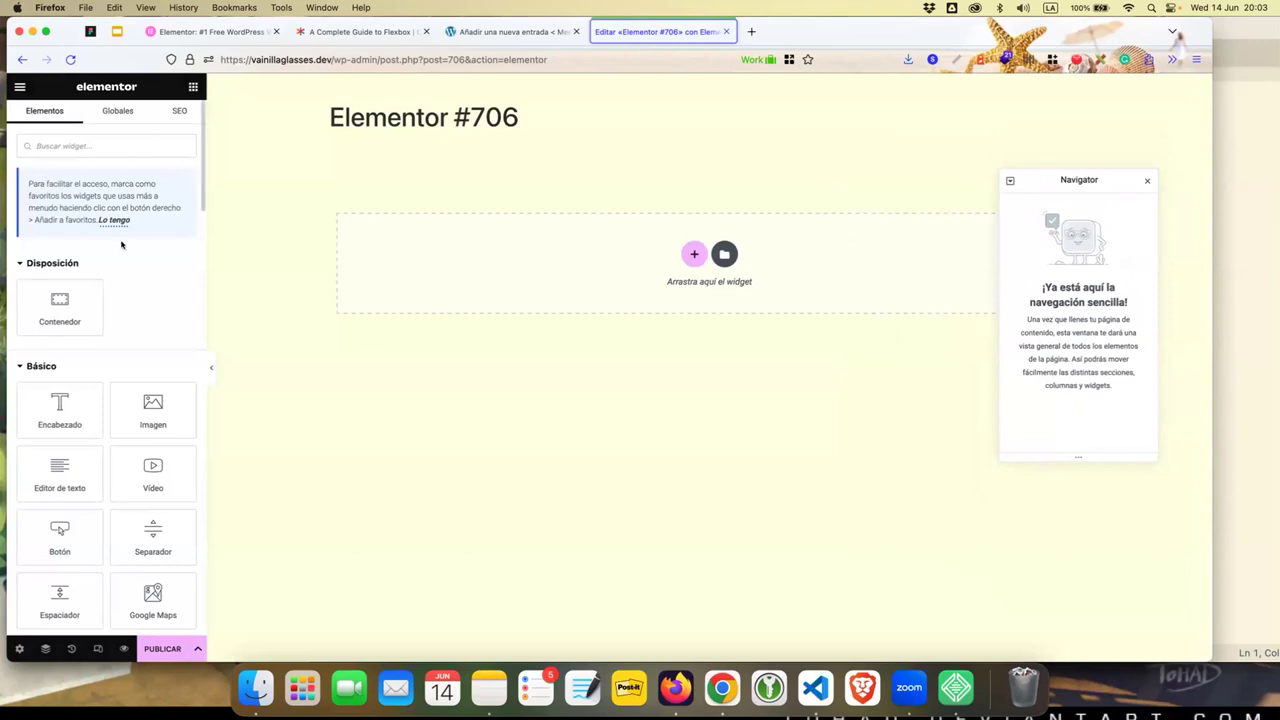
pyautogui.scroll(-10, 121, 248)
pyautogui.scroll(8, 118, 252)
pyautogui.scroll(3, 118, 252)
pyautogui.scroll(-5, 118, 256)
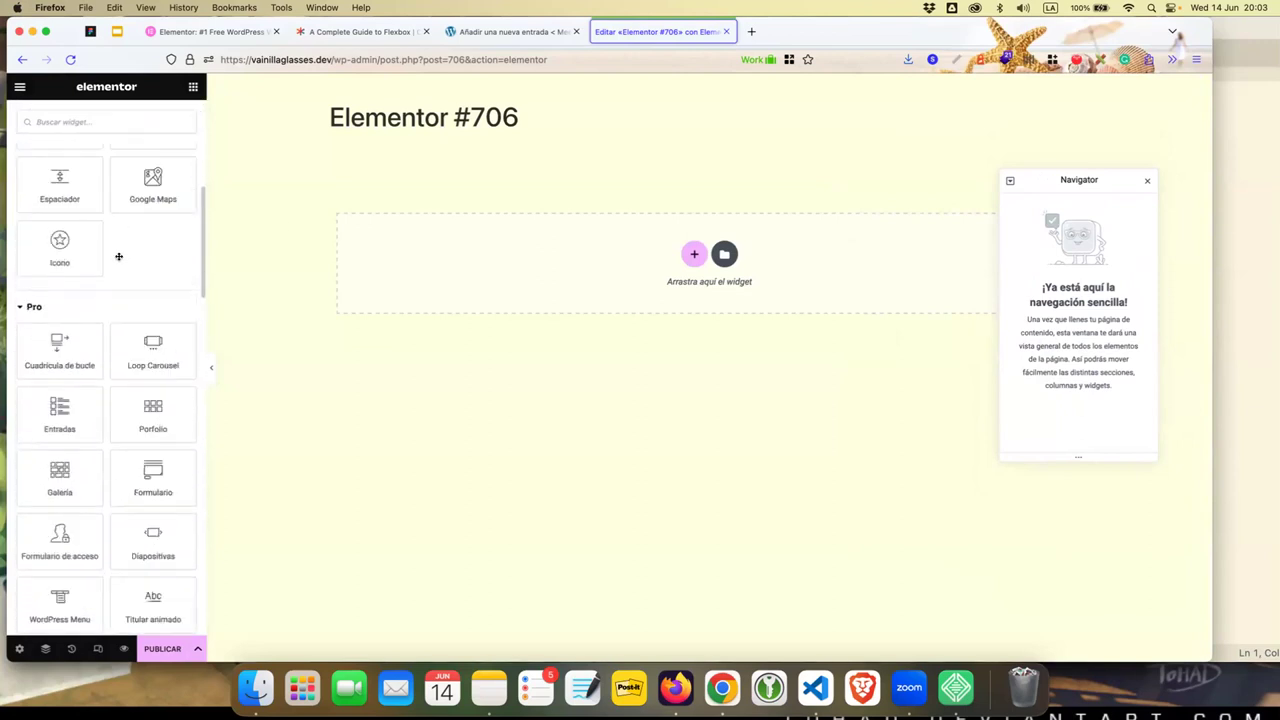
pyautogui.scroll(-4, 129, 380)
pyautogui.scroll(-3, 143, 383)
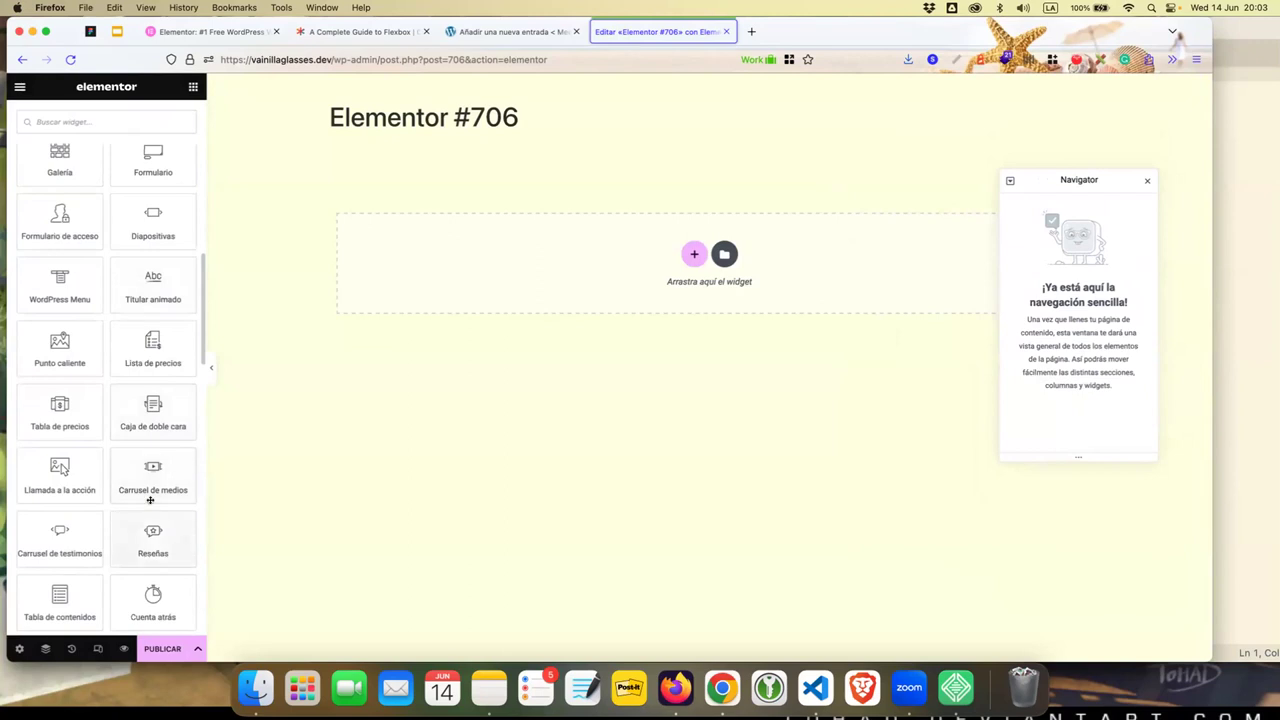
pyautogui.scroll(-1, 152, 470)
pyautogui.scroll(12, 149, 390)
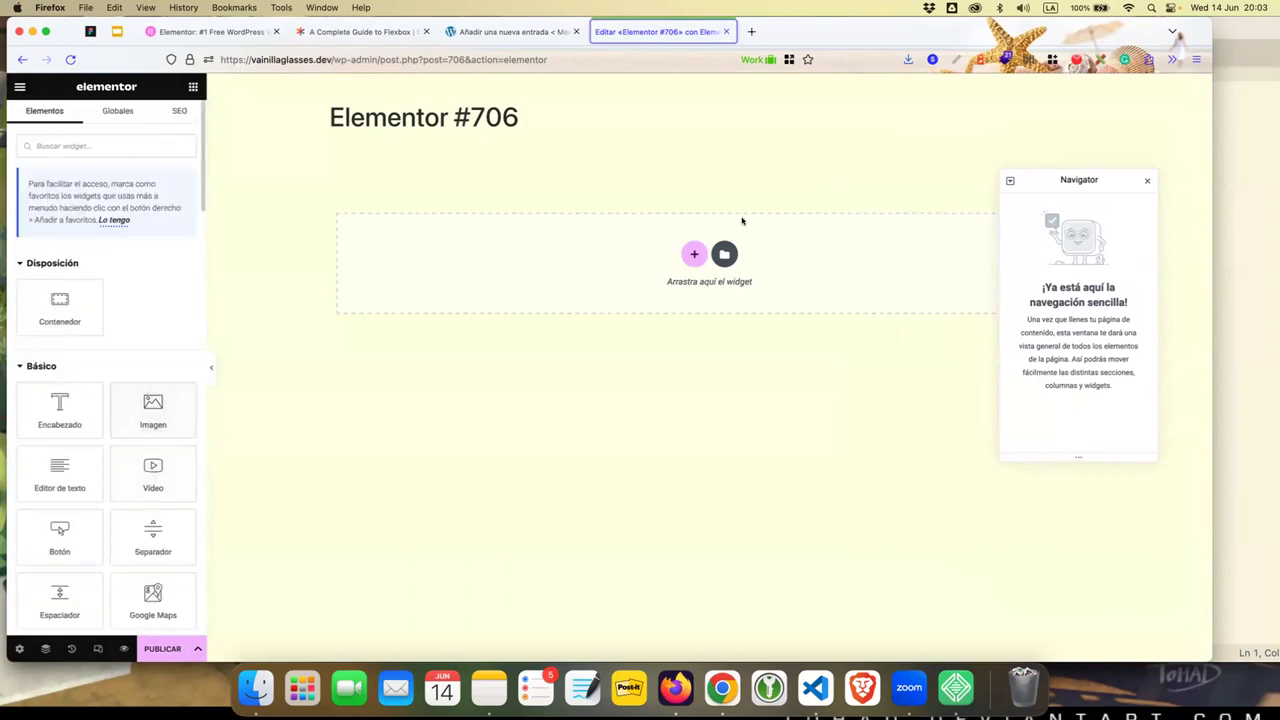
pyautogui.moveTo(1070, 179)
pyautogui.mouseDown()
pyautogui.moveTo(767, 268)
pyautogui.moveTo(425, 330)
pyautogui.moveTo(912, 181)
pyautogui.mouseUp()
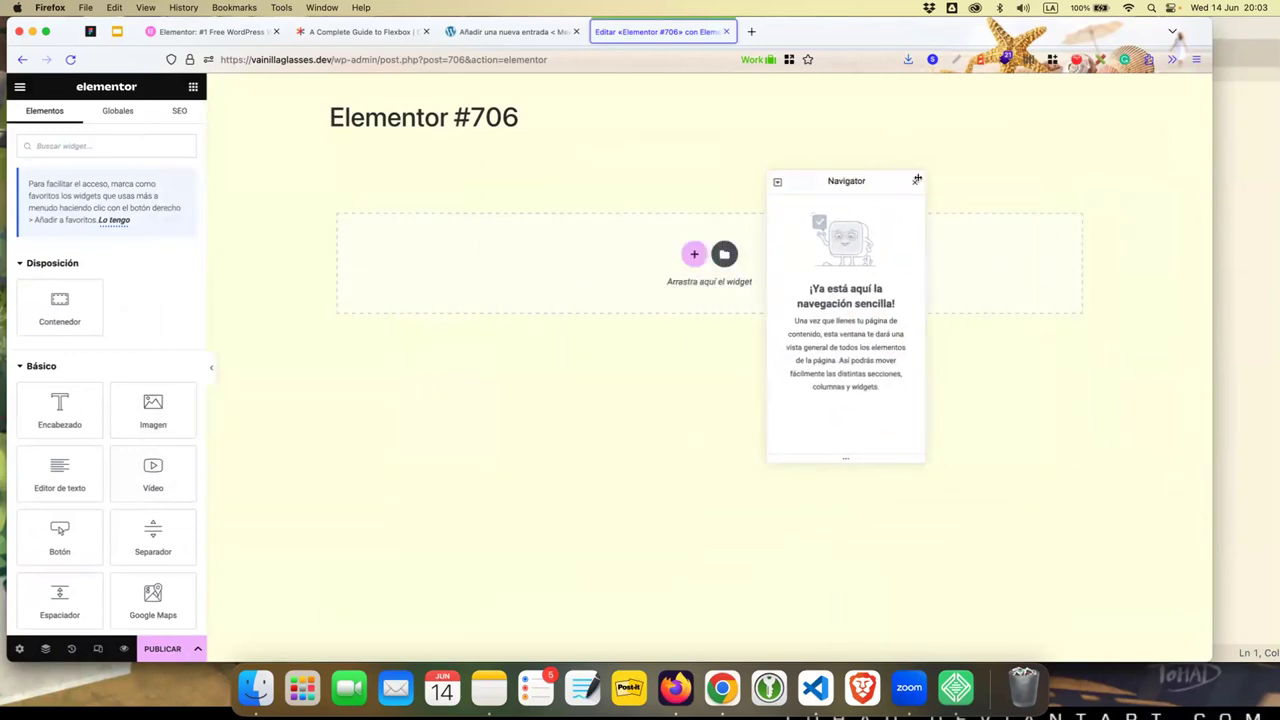
pyautogui.click(908, 184)
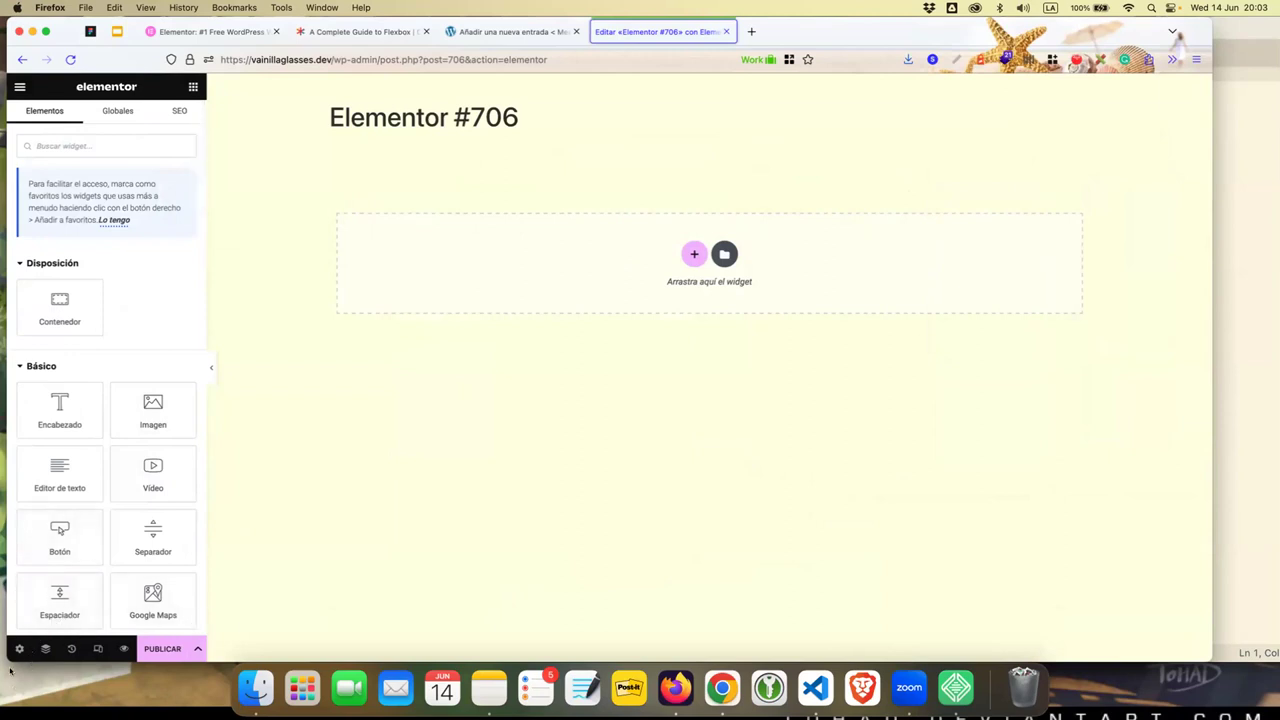
pyautogui.click(19, 650)
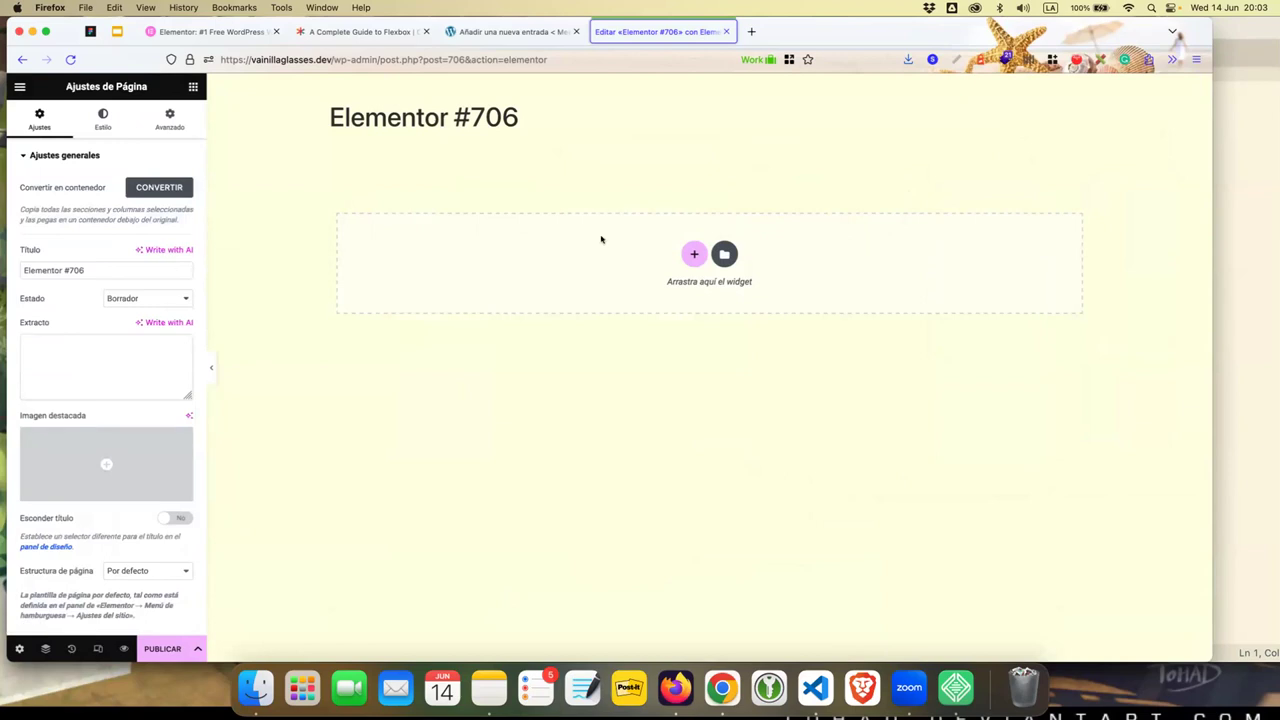
pyautogui.moveTo(22, 270); pyautogui.dragTo(86, 270)
pyautogui.write('Ejemplo del mee')
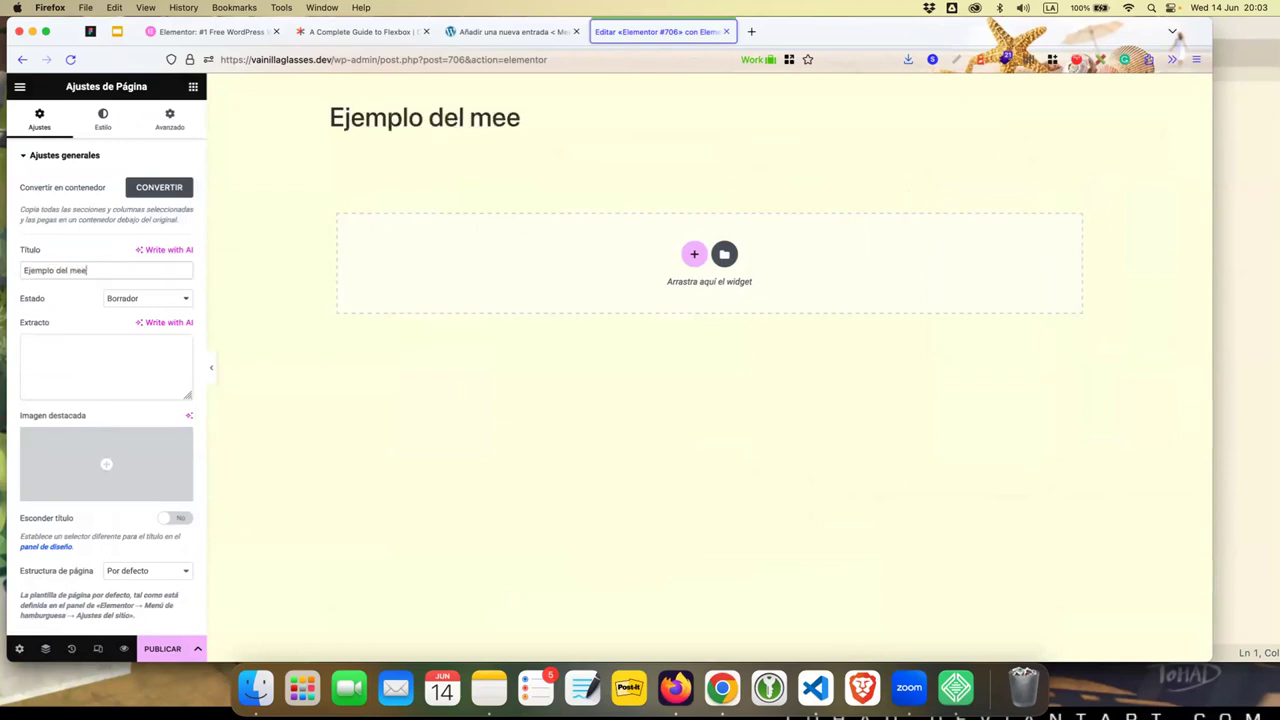
pyautogui.write('tup')
pyautogui.click(97, 380)
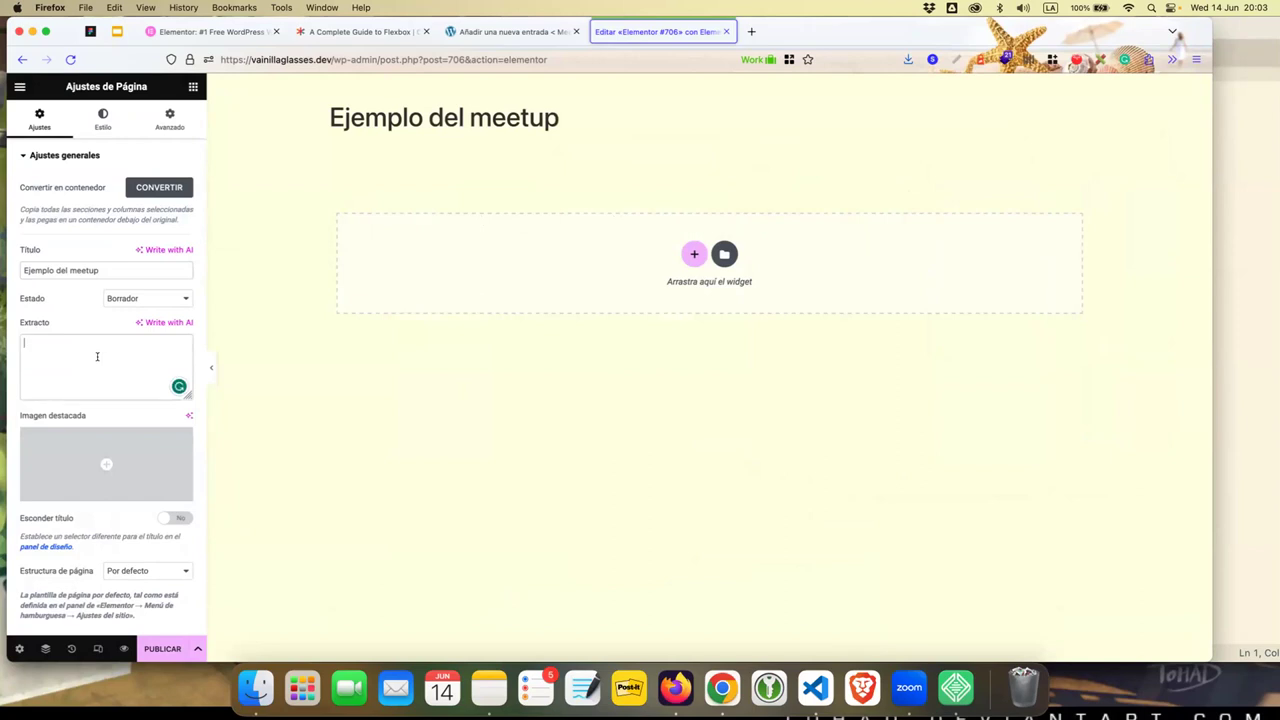
pyautogui.write('Esta pagina sirvio de e')
pyautogui.write('jemplo dur')
pyautogui.write('ante el meetup')
pyautogui.moveTo(138, 488)
pyautogui.click(178, 517)
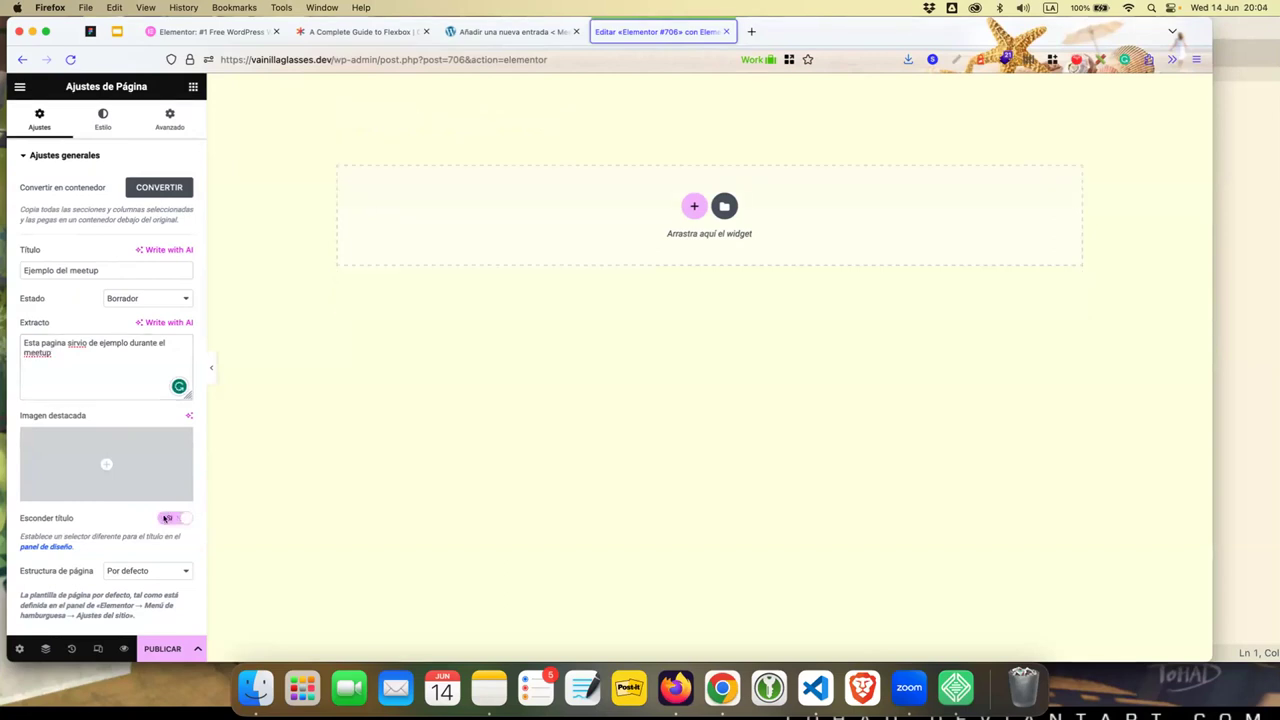
pyautogui.click(126, 574)
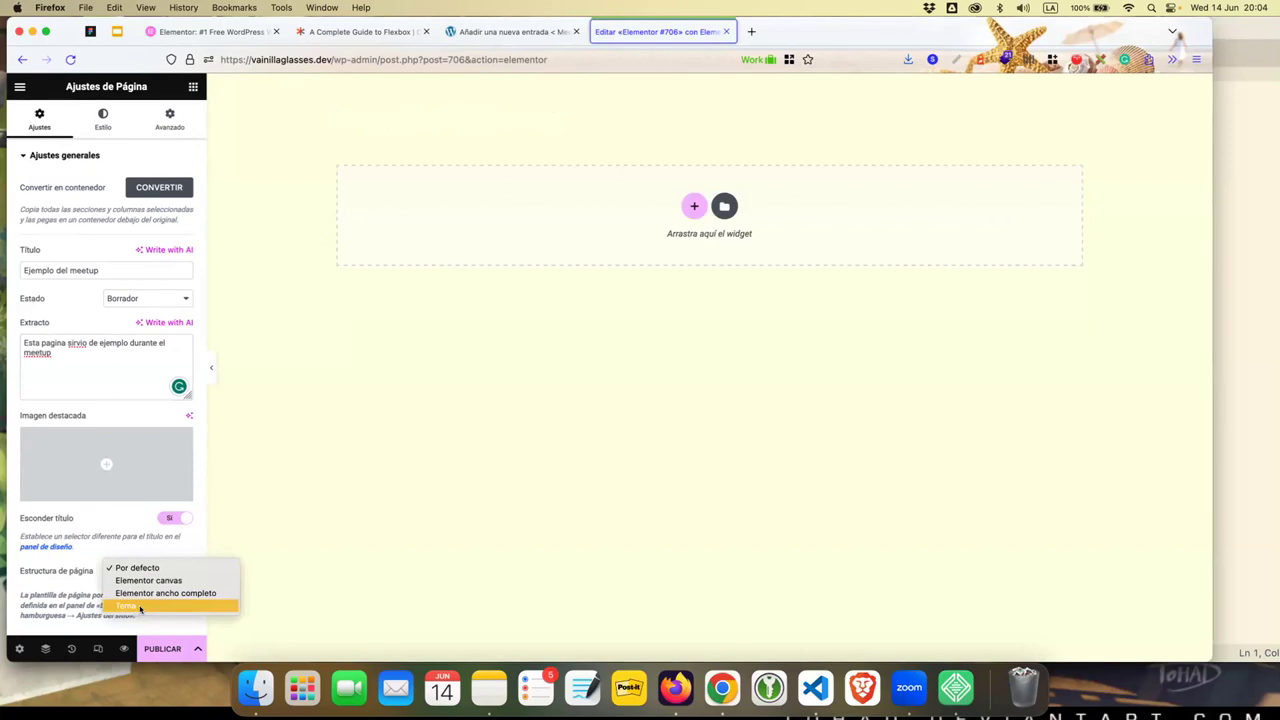
pyautogui.click(76, 592)
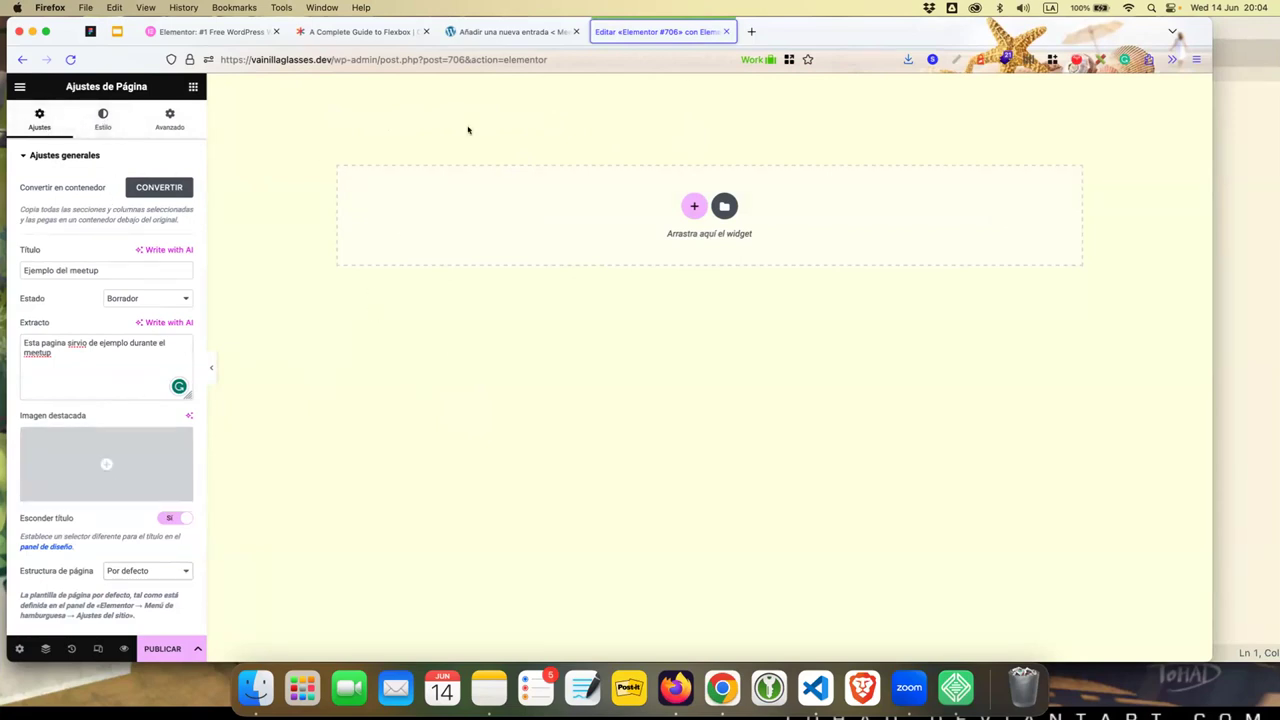
# - Review the Estilo and Avanzado page settings tabs, return to Ajustes, and reopen the Navigator
pyautogui.click(124, 118)
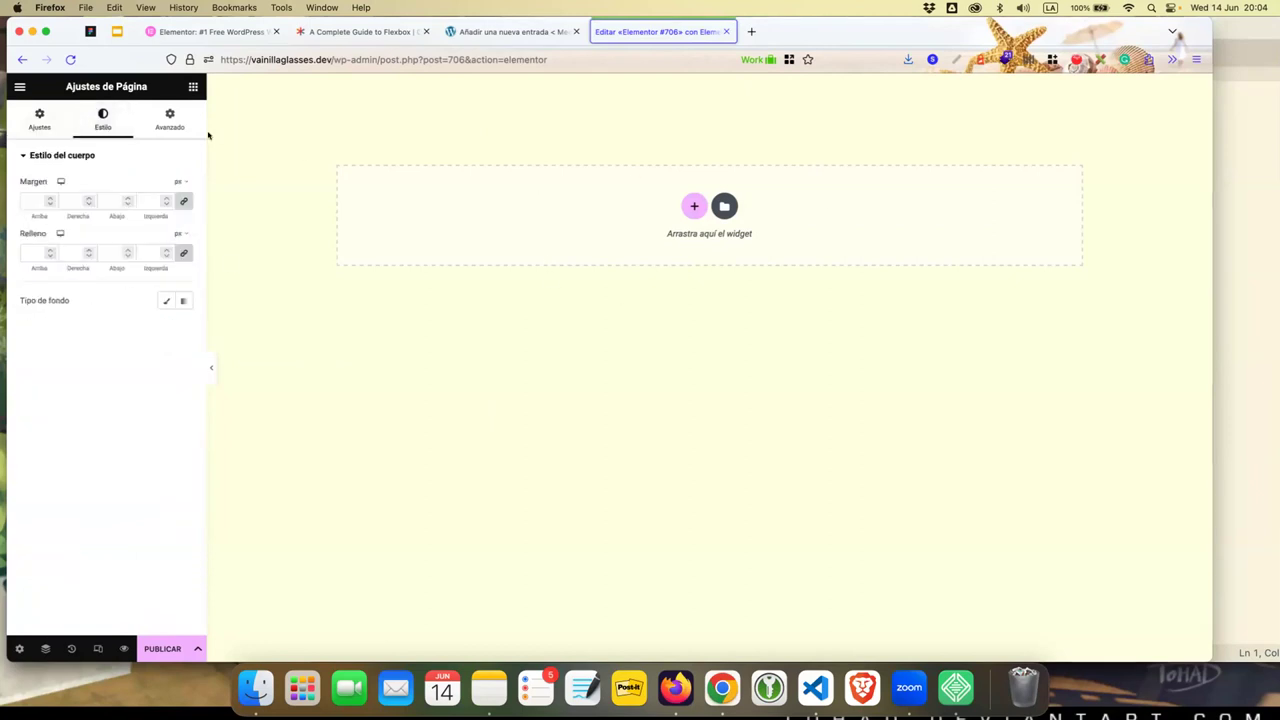
pyautogui.click(172, 120)
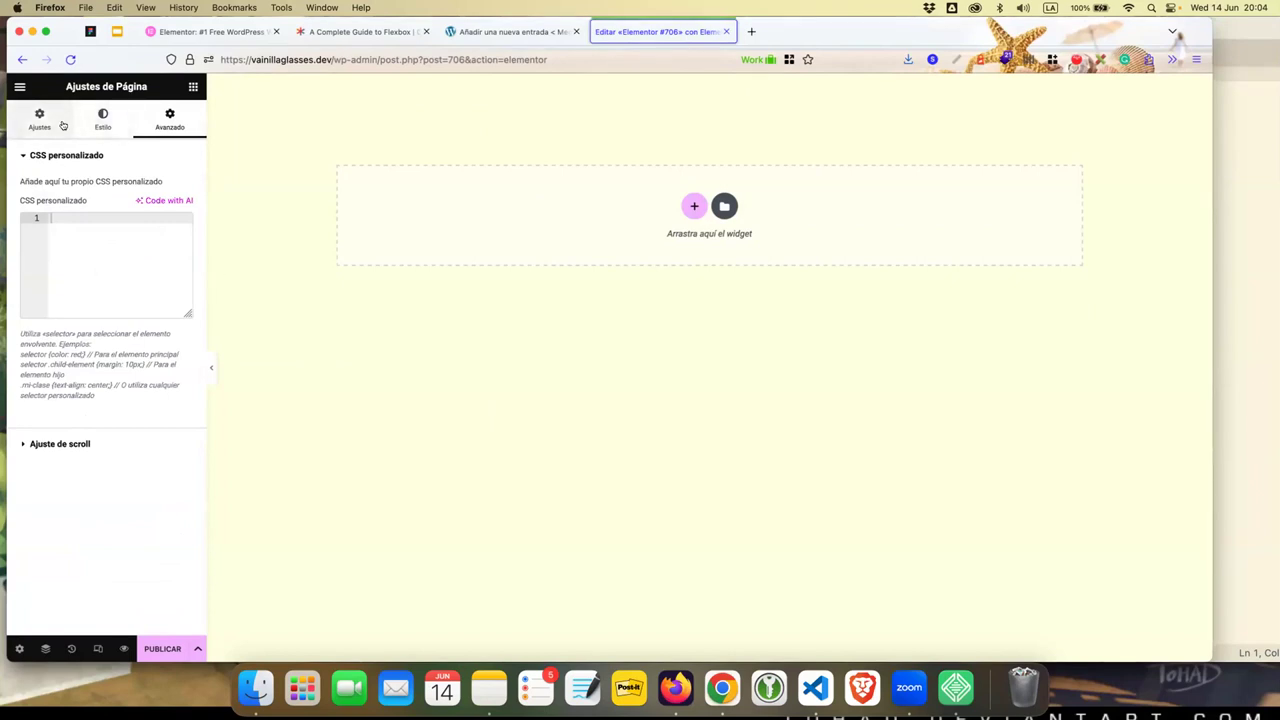
pyautogui.click(62, 125)
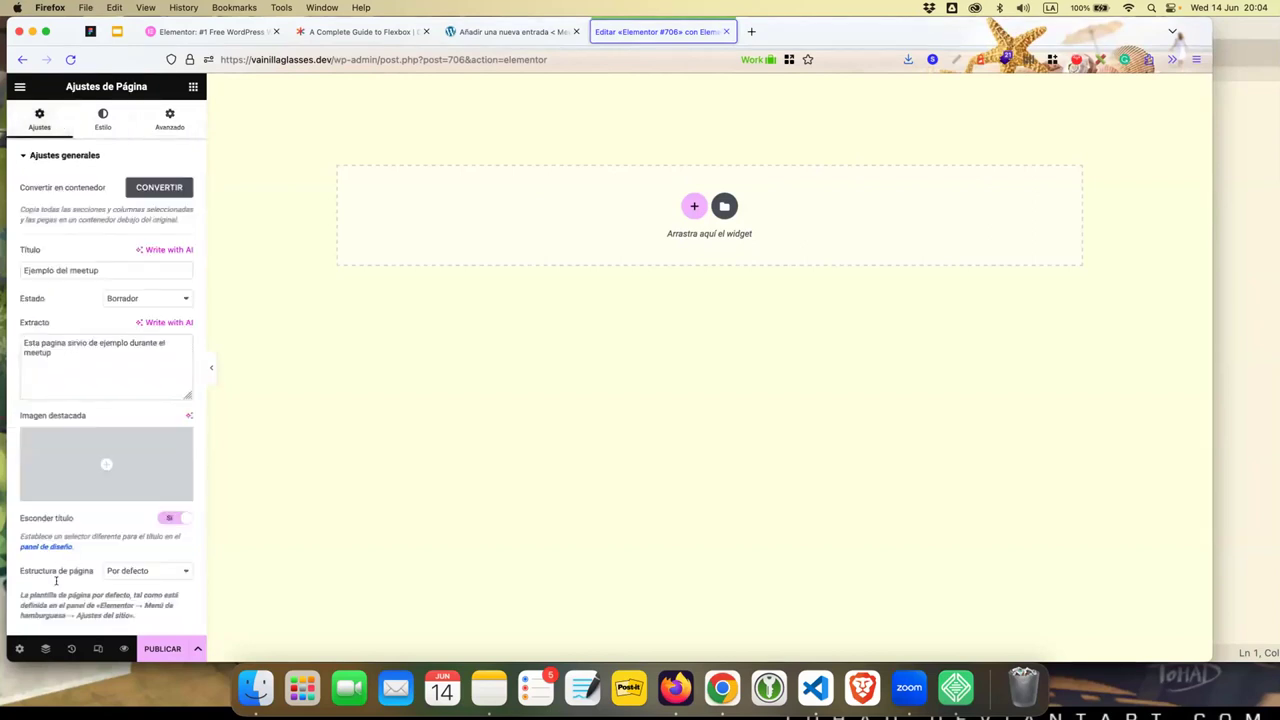
pyautogui.click(47, 649)
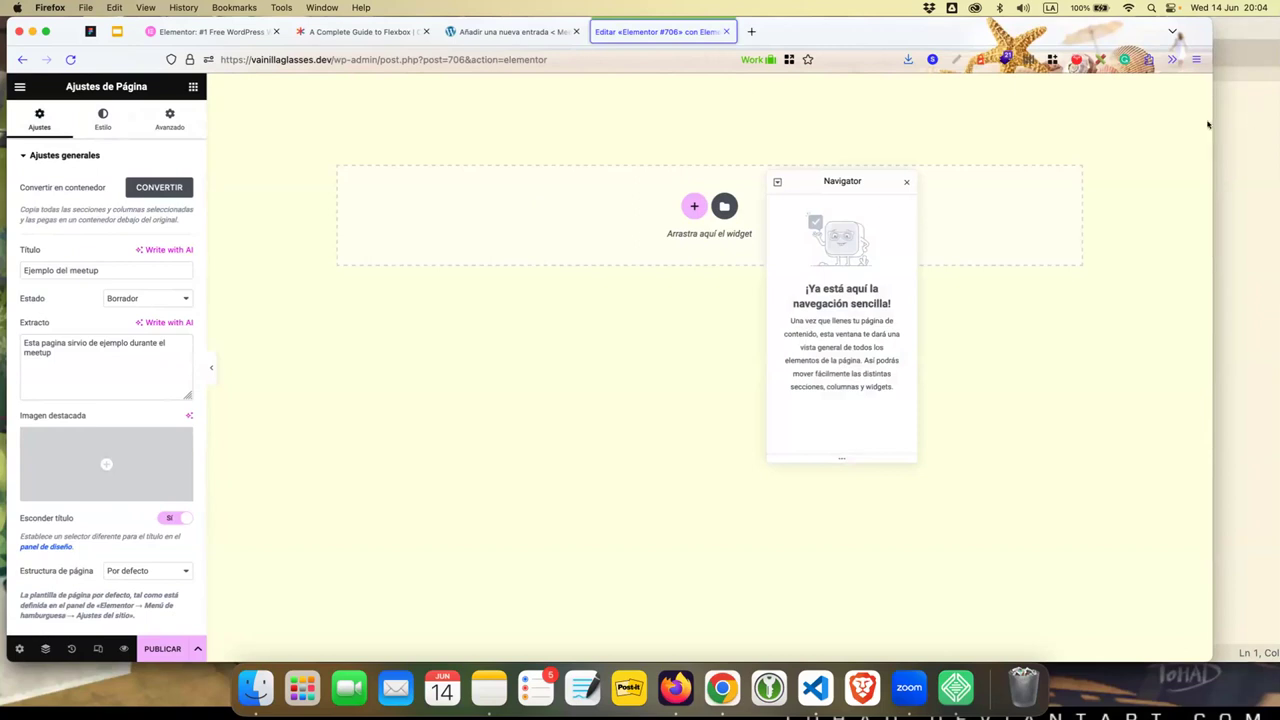
# - Resize and reposition the Firefox window and zoom the editor to 133%
pyautogui.moveTo(1209, 123); pyautogui.dragTo(529, 167)
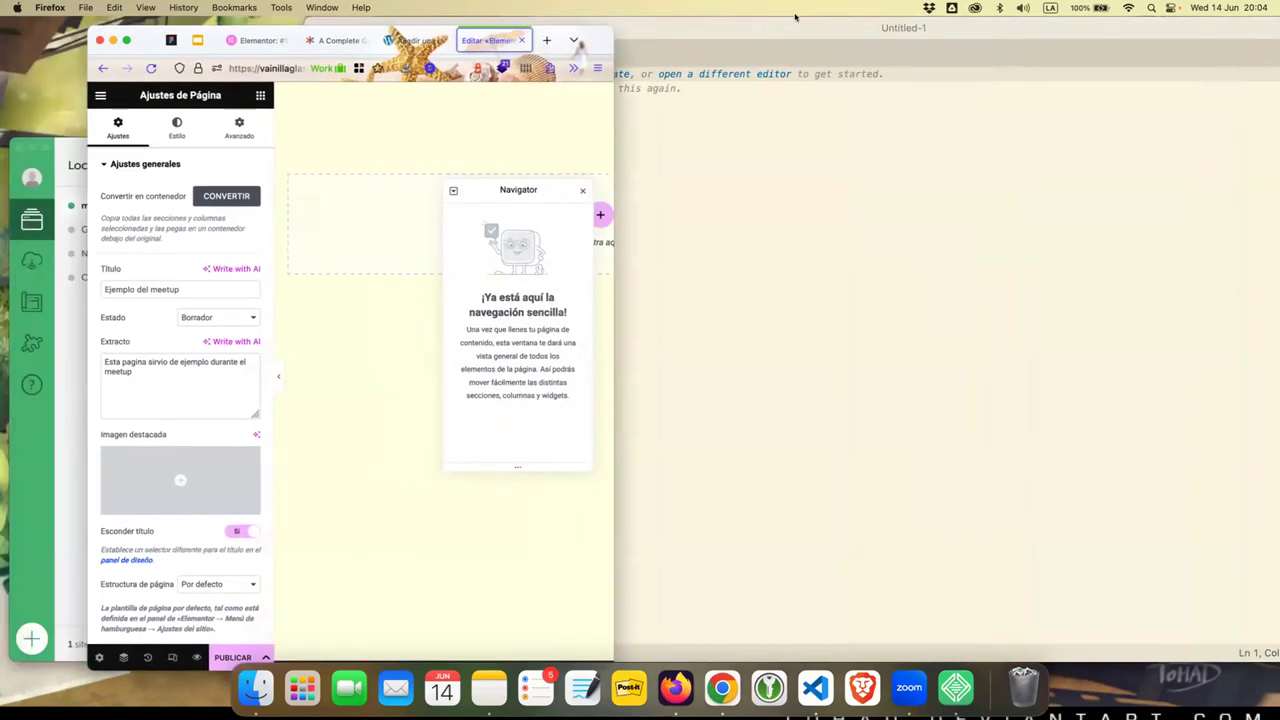
pyautogui.moveTo(518, 33); pyautogui.dragTo(830, 33)
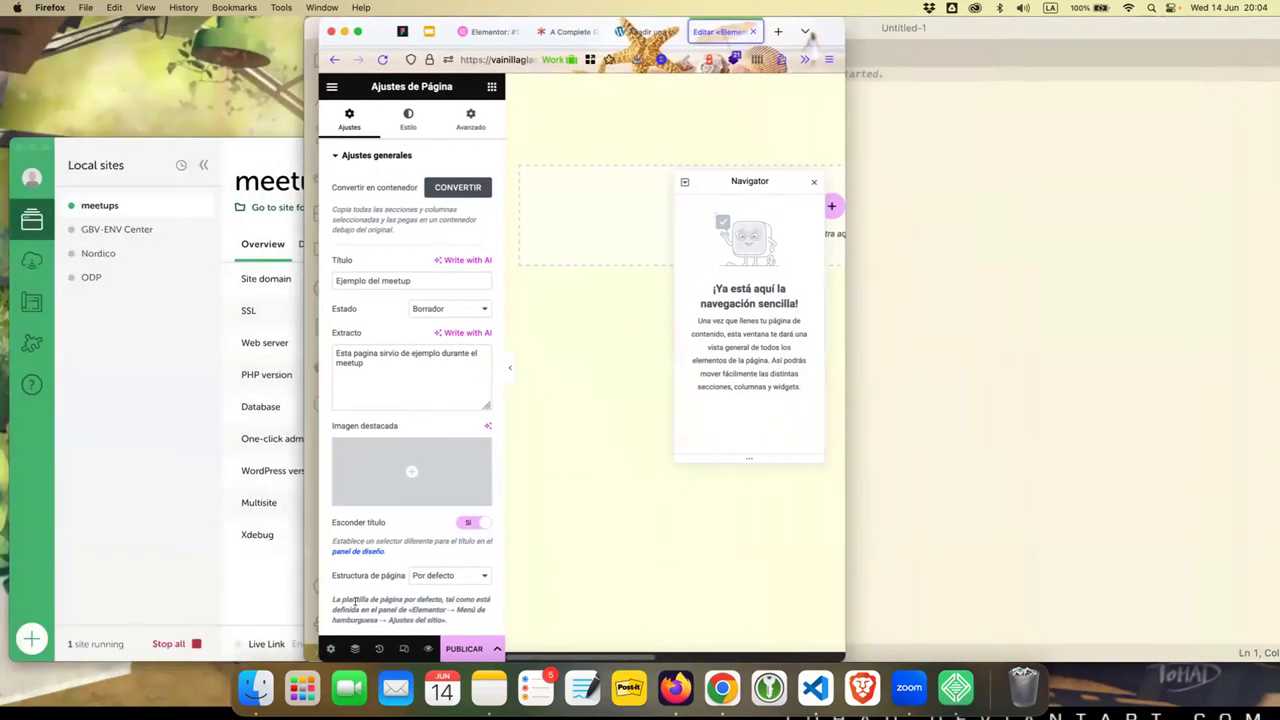
pyautogui.press('super+plus')
pyautogui.press('super+plus')
pyautogui.press('super+plus')
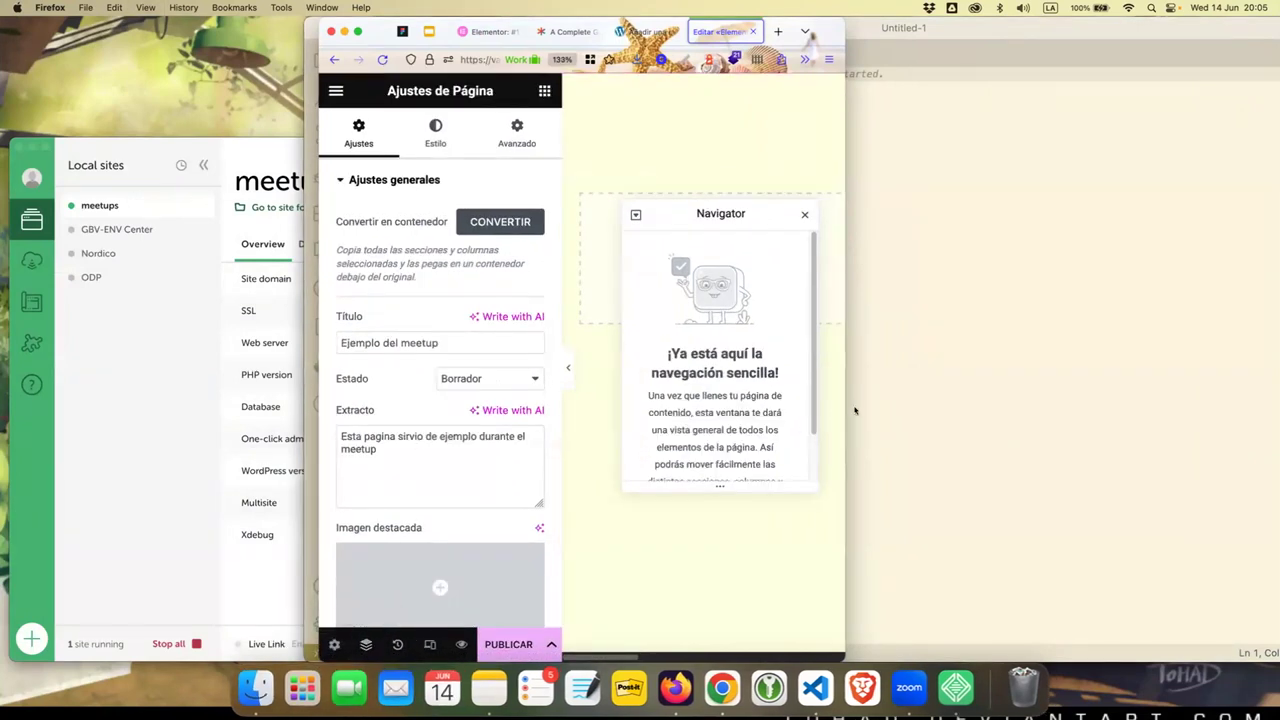
pyautogui.moveTo(844, 415); pyautogui.dragTo(1278, 415)
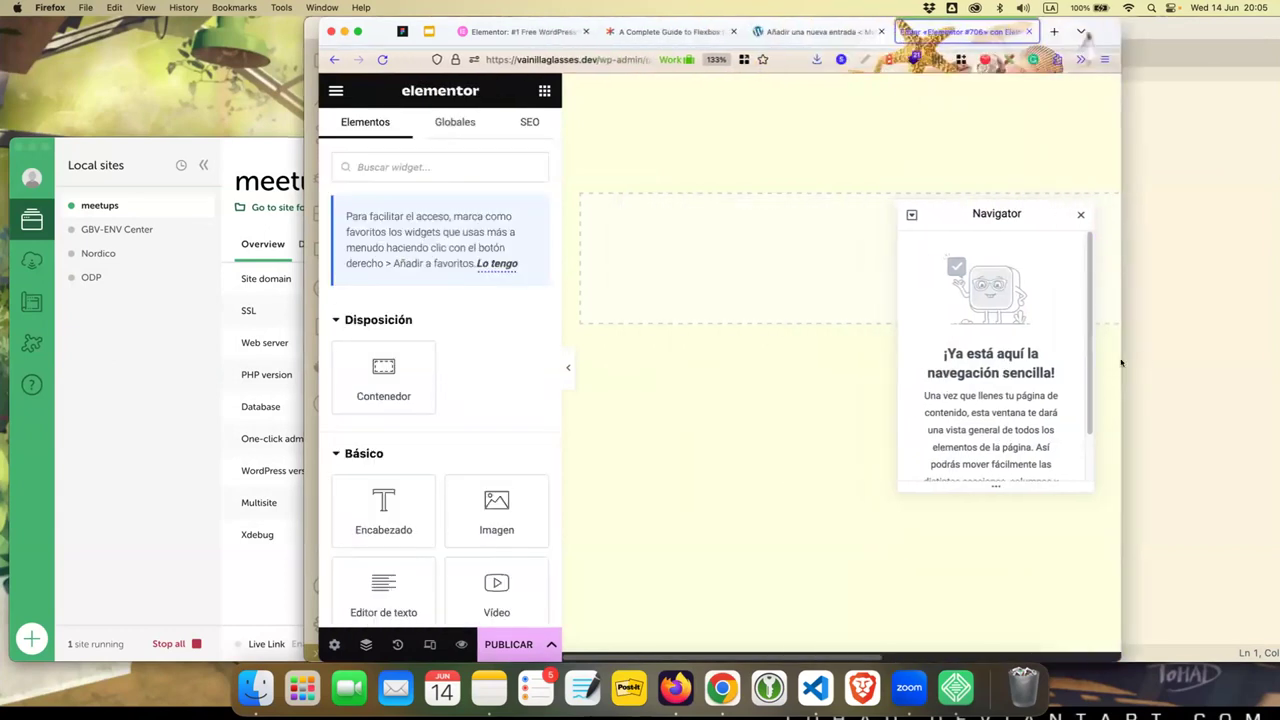
pyautogui.moveTo(1166, 38)
pyautogui.mouseDown()
pyautogui.moveTo(995, 21)
pyautogui.moveTo(1025, 5)
pyautogui.mouseUp()
# - Dock the Navigator as a full-height panel at the right edge of the editor
pyautogui.moveTo(1010, 215)
pyautogui.mouseDown()
pyautogui.moveTo(1087, 188)
pyautogui.moveTo(1278, 175)
pyautogui.mouseUp()
pyautogui.moveTo(1180, 88)
pyautogui.mouseDown()
pyautogui.moveTo(230, 191)
pyautogui.moveTo(253, 117)
pyautogui.moveTo(1276, 127)
pyautogui.moveTo(1007, 196)
pyautogui.mouseUp()
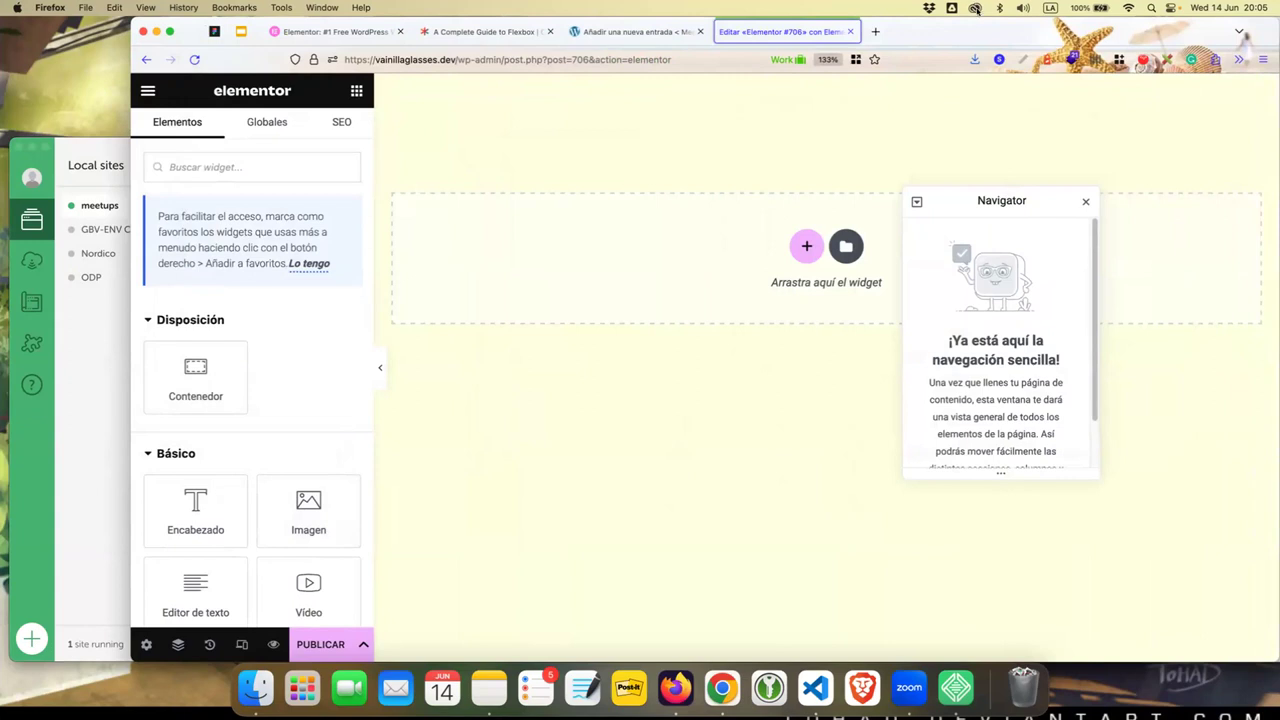
pyautogui.moveTo(981, 22); pyautogui.dragTo(909, 20)
pyautogui.moveTo(937, 196)
pyautogui.mouseDown()
pyautogui.moveTo(1208, 222)
pyautogui.moveTo(1136, 235)
pyautogui.mouseUp()
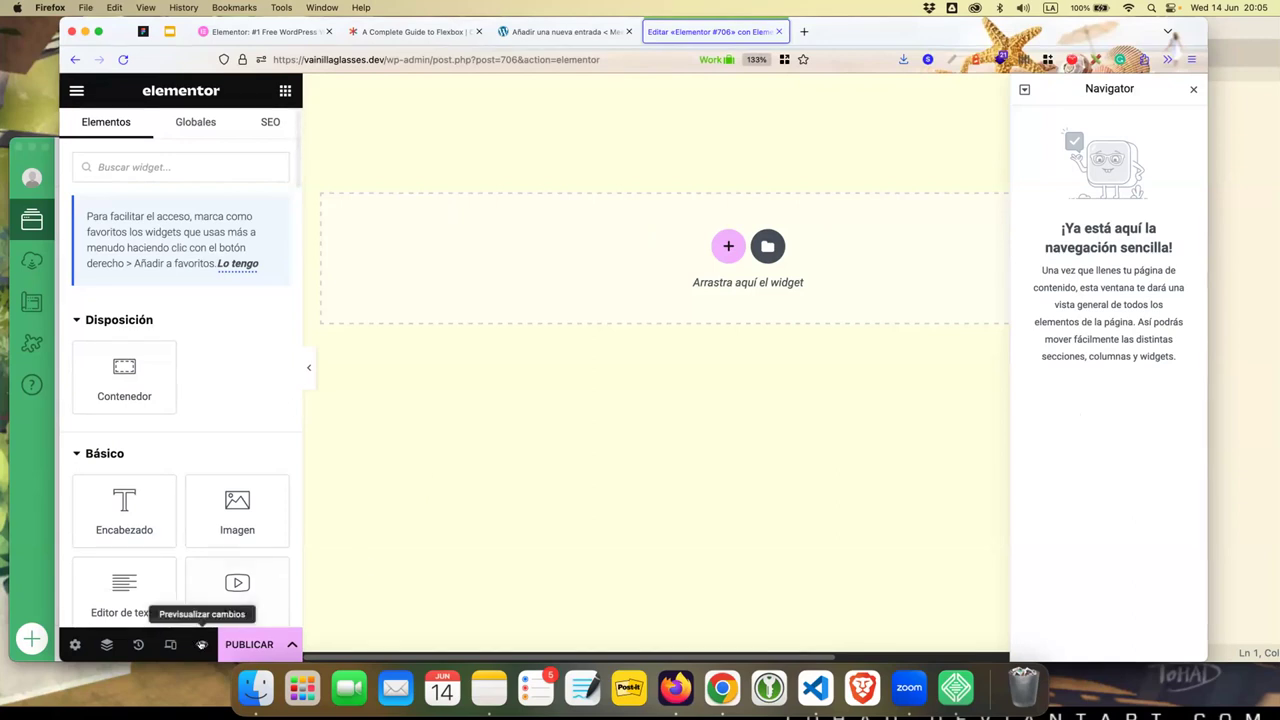
# - Check the History panel's Revisiones tab, which has no saved revisions, and end on Acciones
pyautogui.click(140, 644)
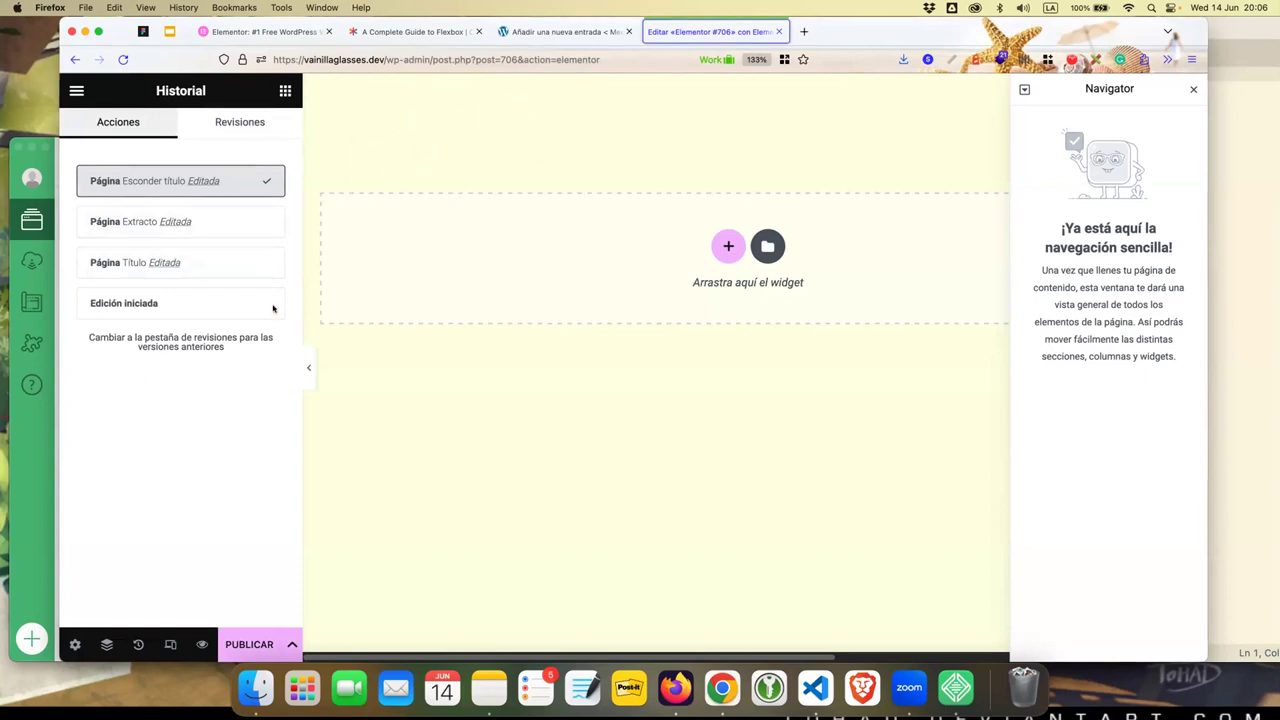
pyautogui.click(214, 134)
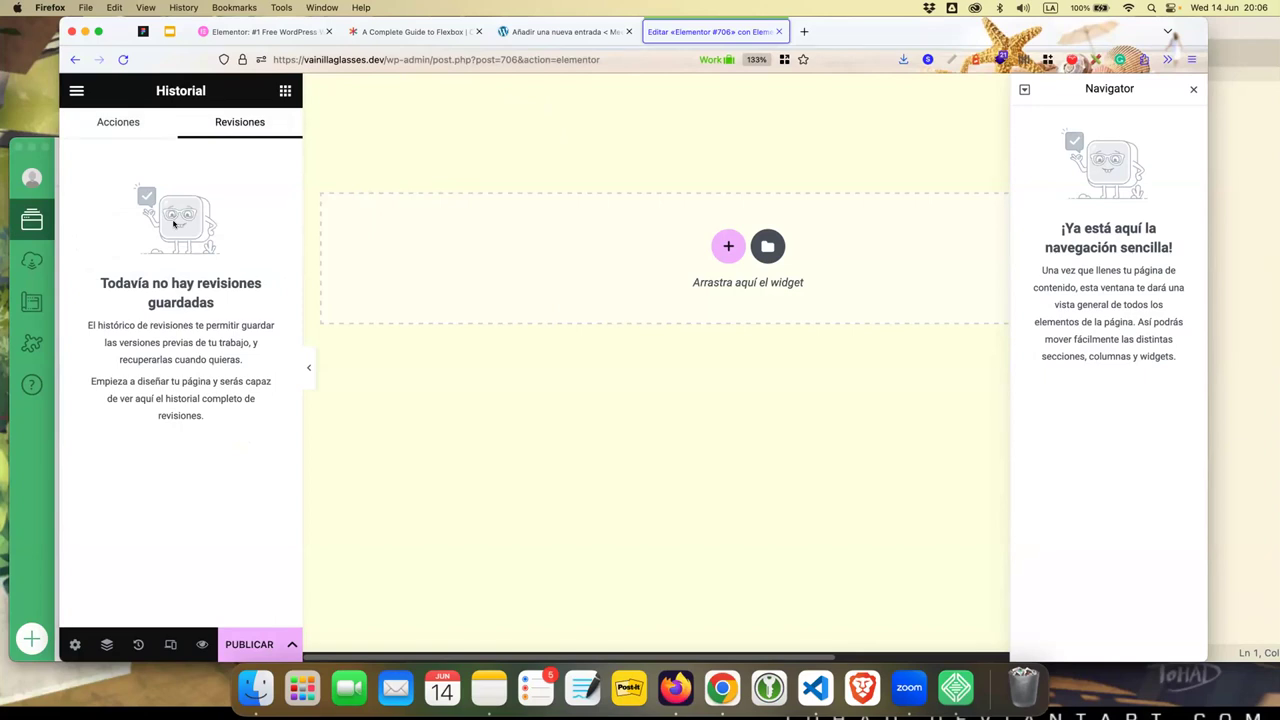
pyautogui.click(116, 122)
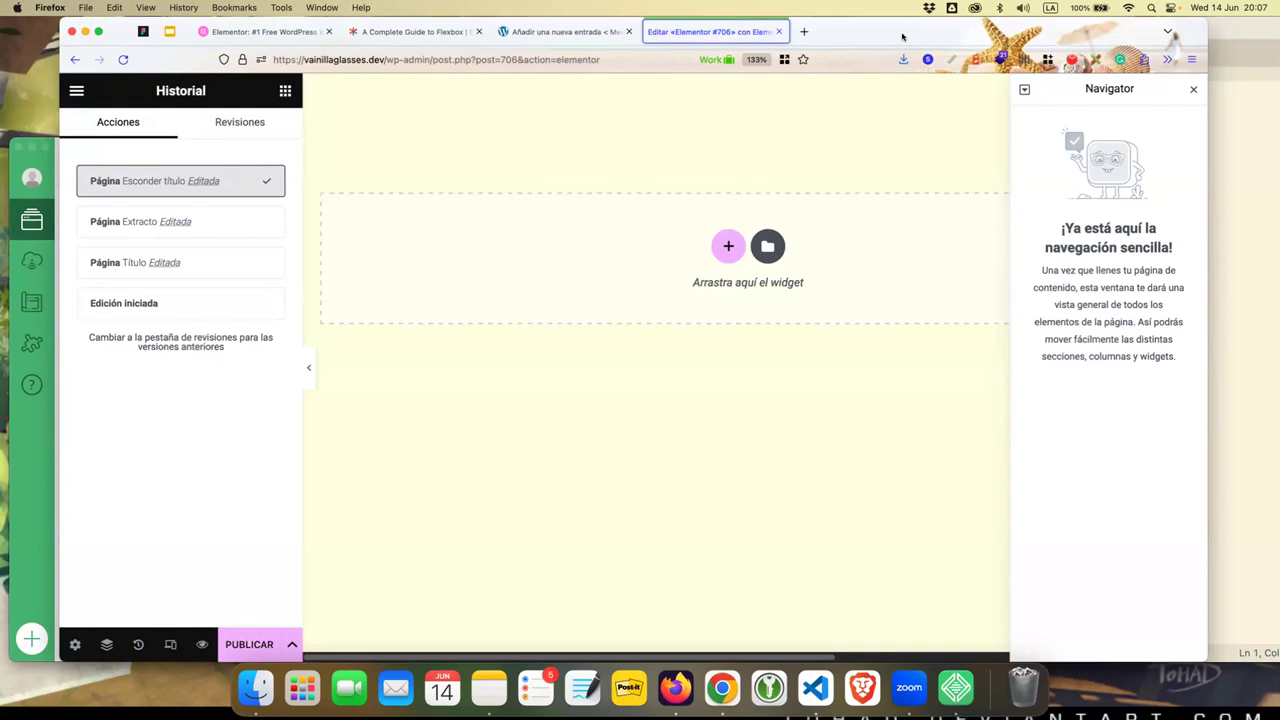
pyautogui.moveTo(903, 37); pyautogui.dragTo(852, 37)
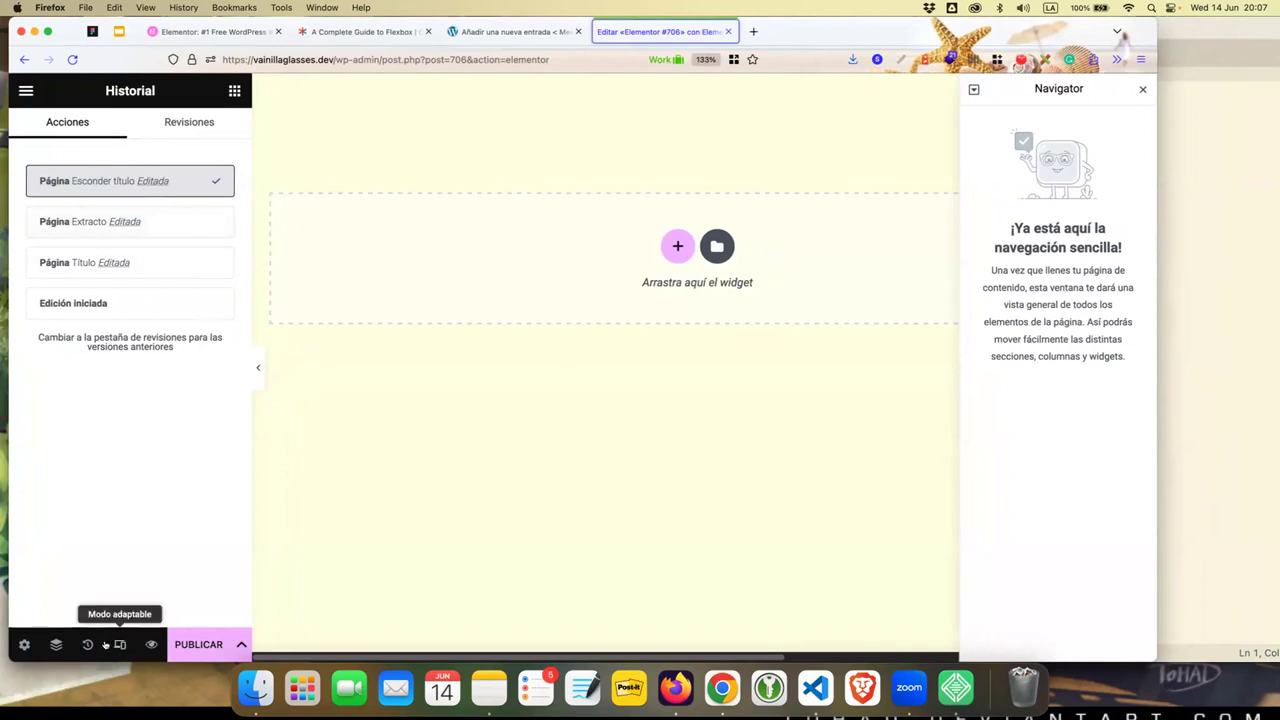
pyautogui.click(189, 124)
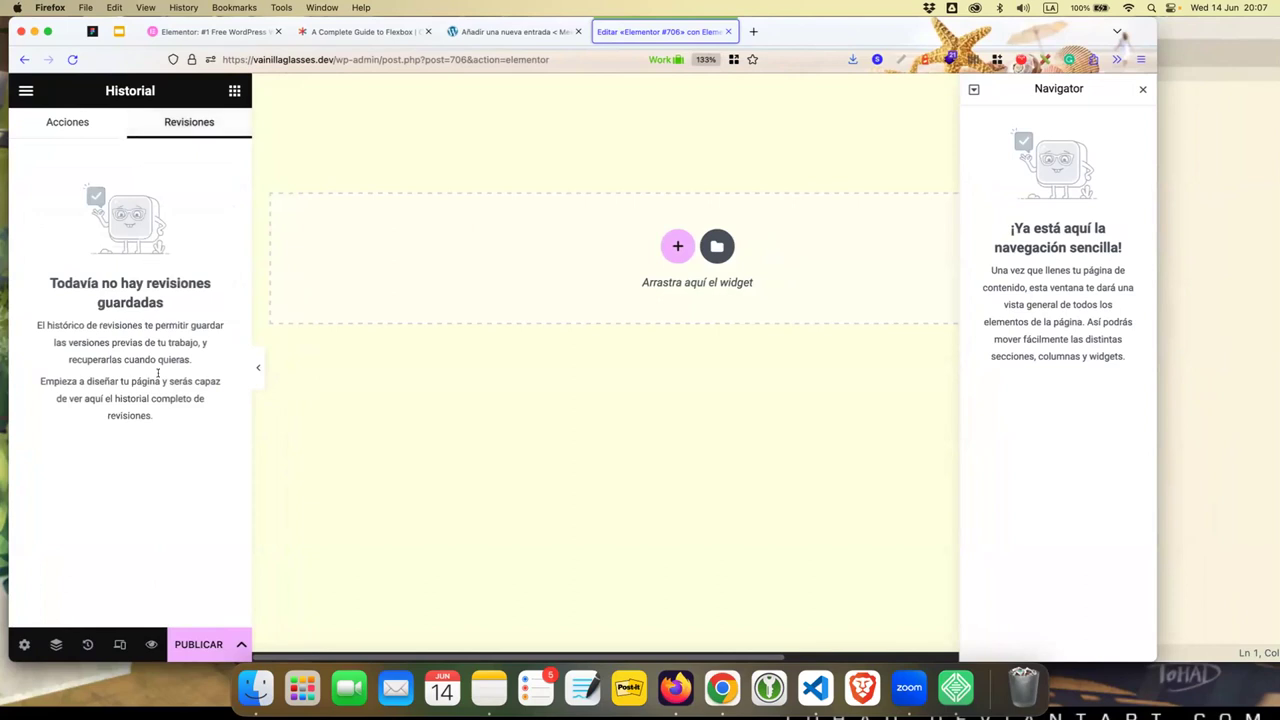
pyautogui.click(67, 120)
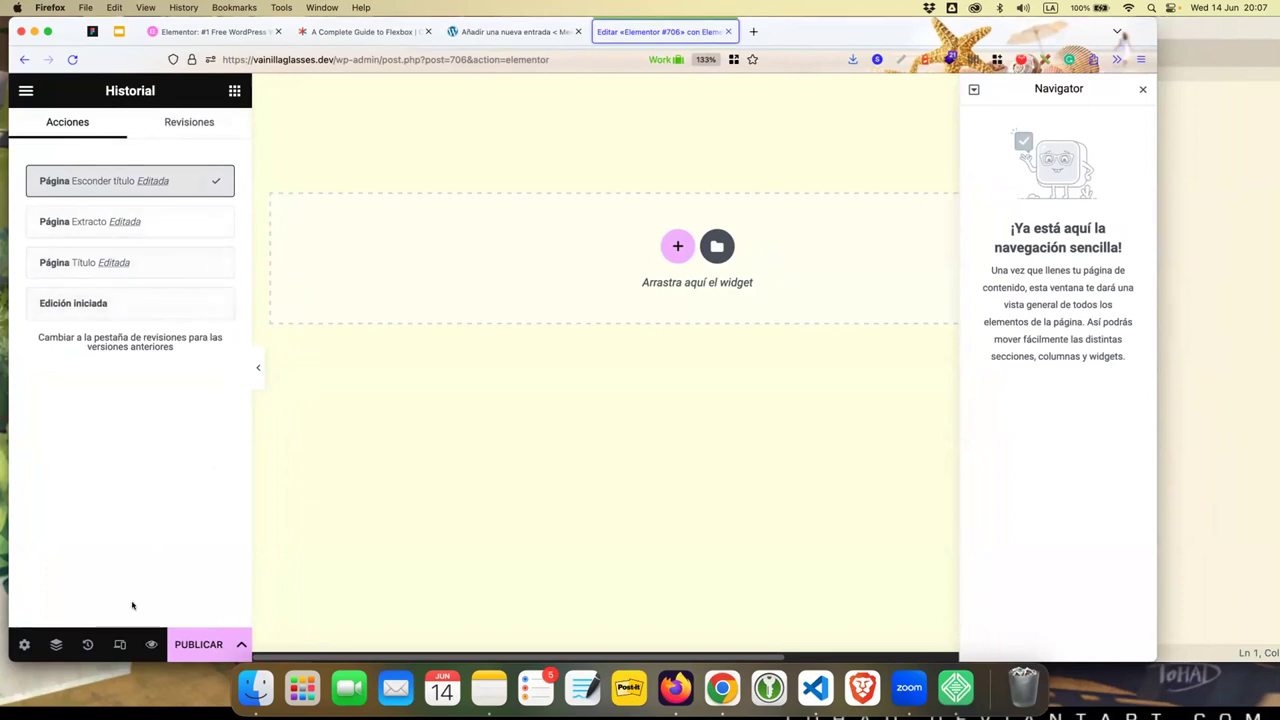
# - Turn on Modo adaptable and compare the empty page in desktop, tablet and mobile previews
pyautogui.click(120, 645)
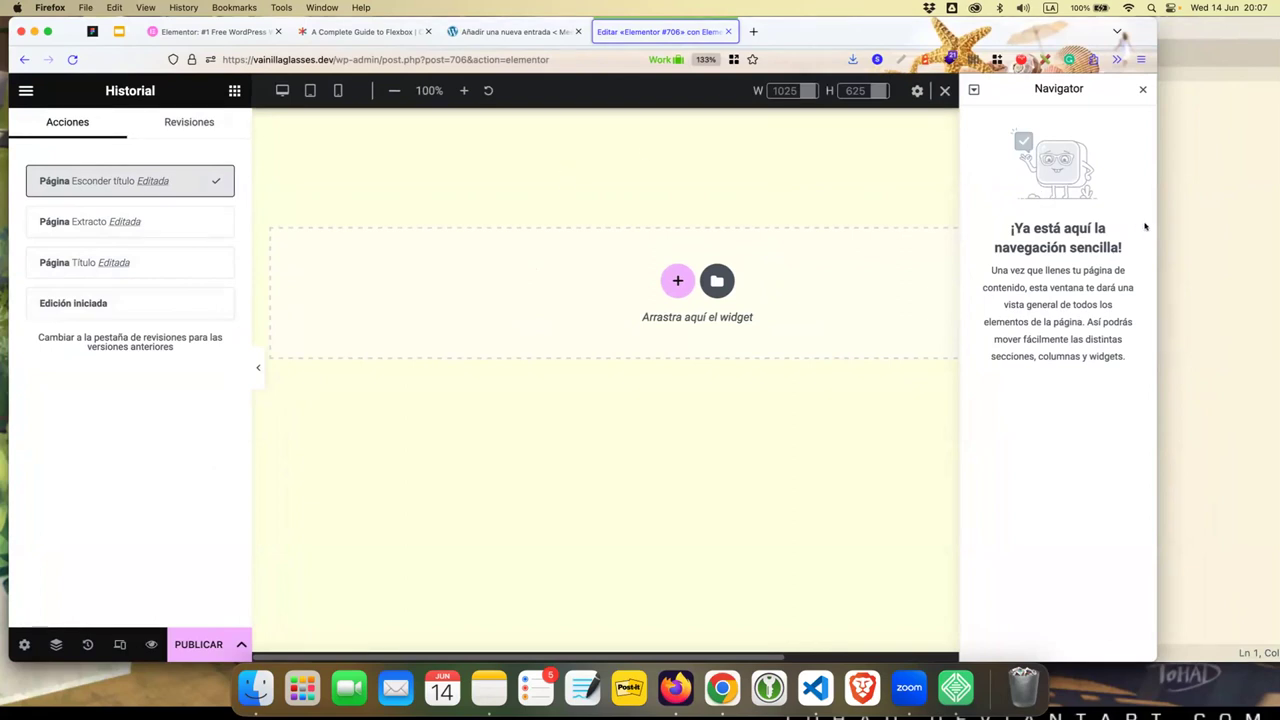
pyautogui.moveTo(1153, 223)
pyautogui.mouseDown()
pyautogui.moveTo(1263, 208)
pyautogui.moveTo(1245, 209)
pyautogui.mouseUp()
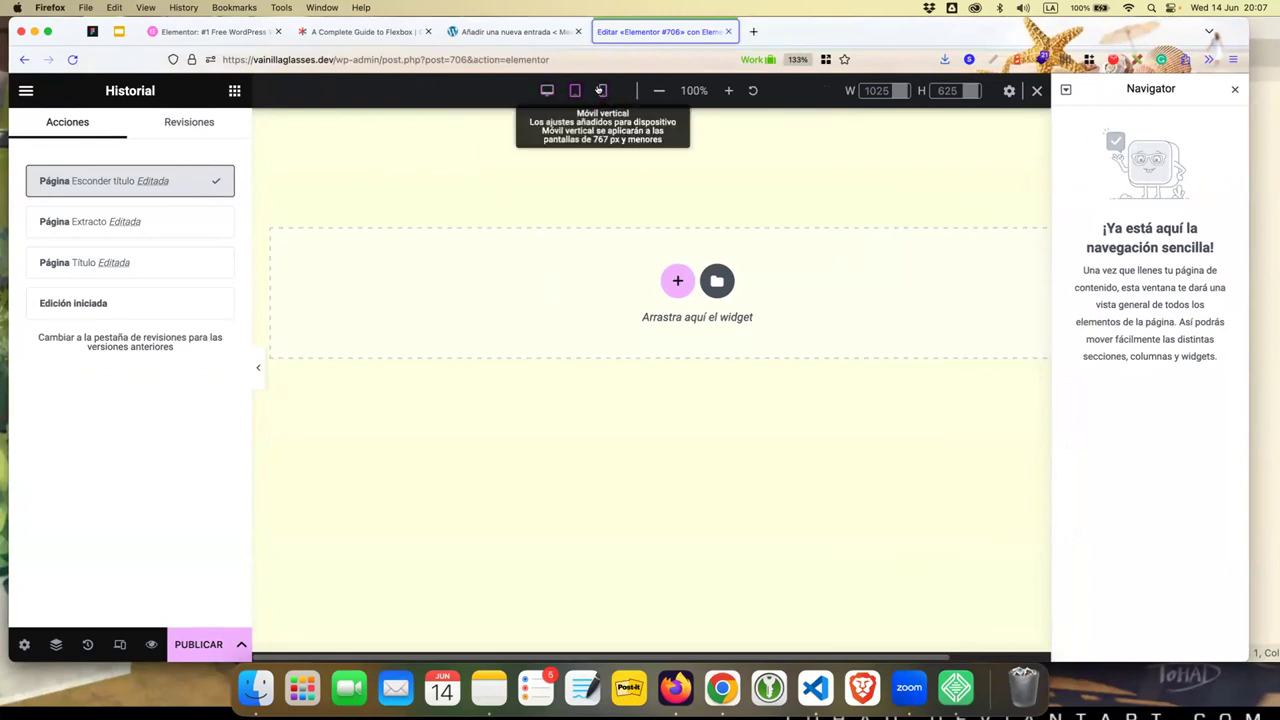
pyautogui.click(600, 90)
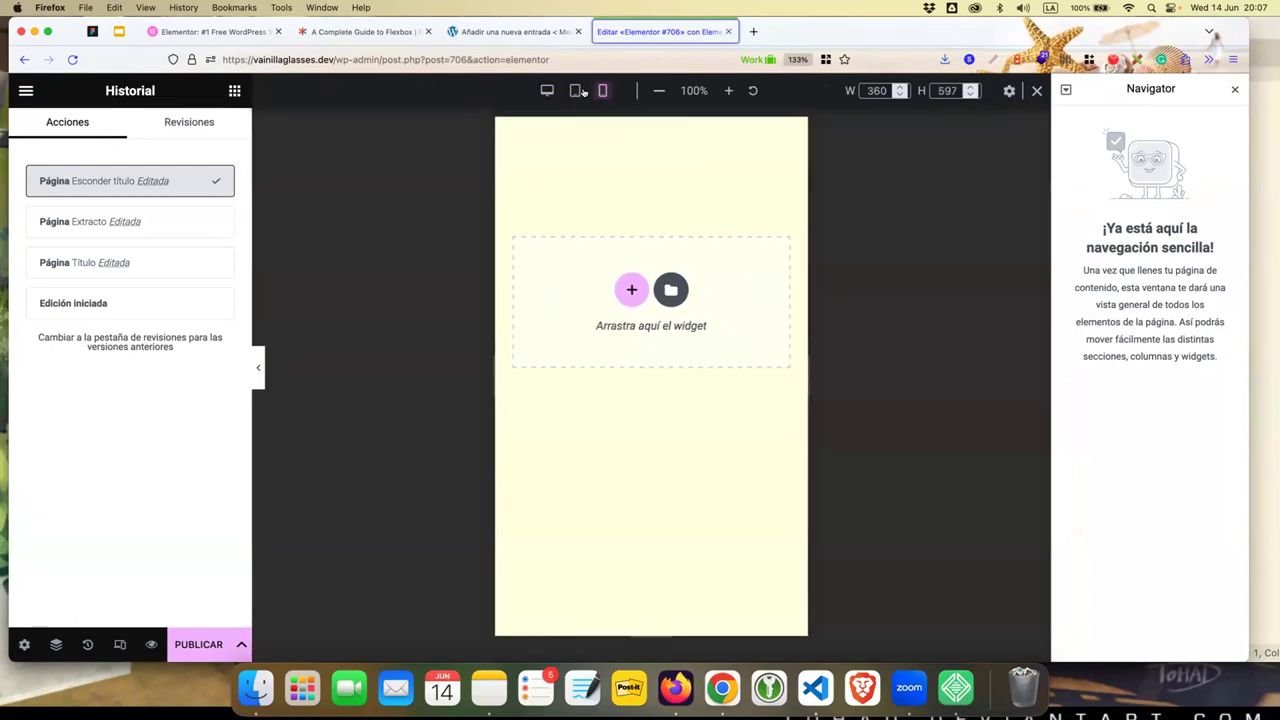
pyautogui.click(575, 90)
pyautogui.click(547, 90)
pyautogui.click(575, 90)
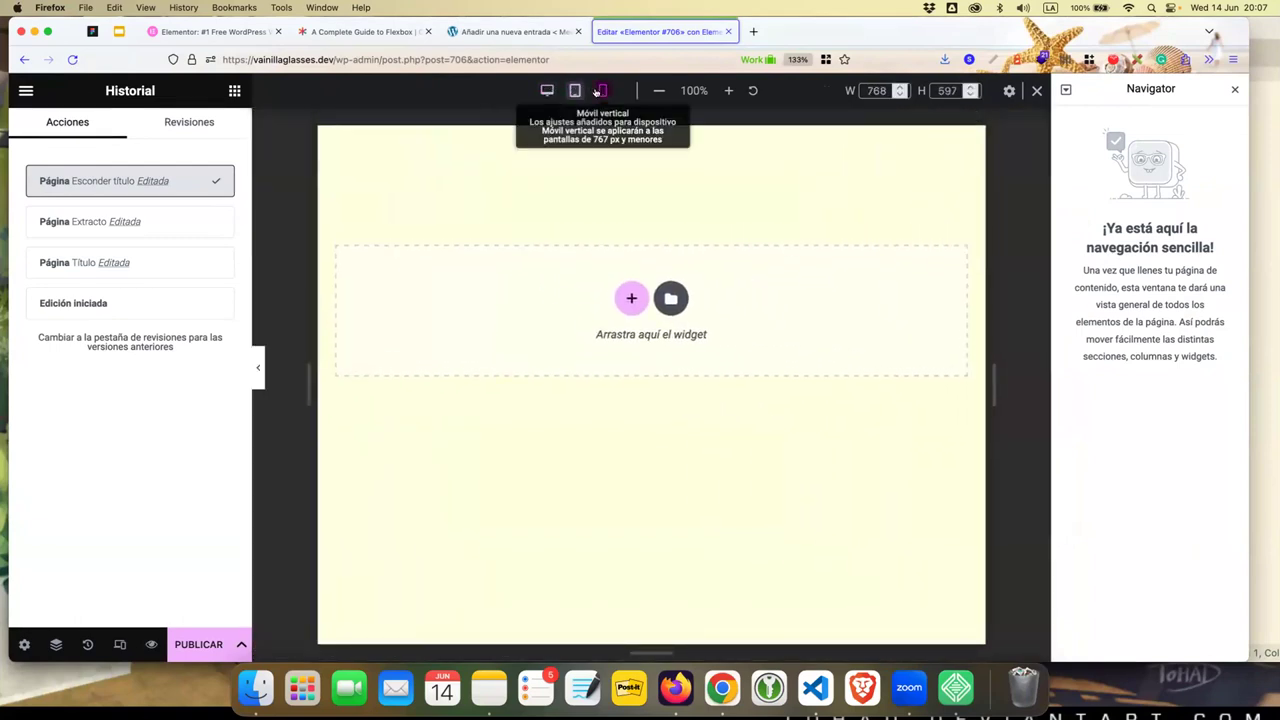
pyautogui.click(600, 90)
pyautogui.click(575, 90)
pyautogui.click(602, 90)
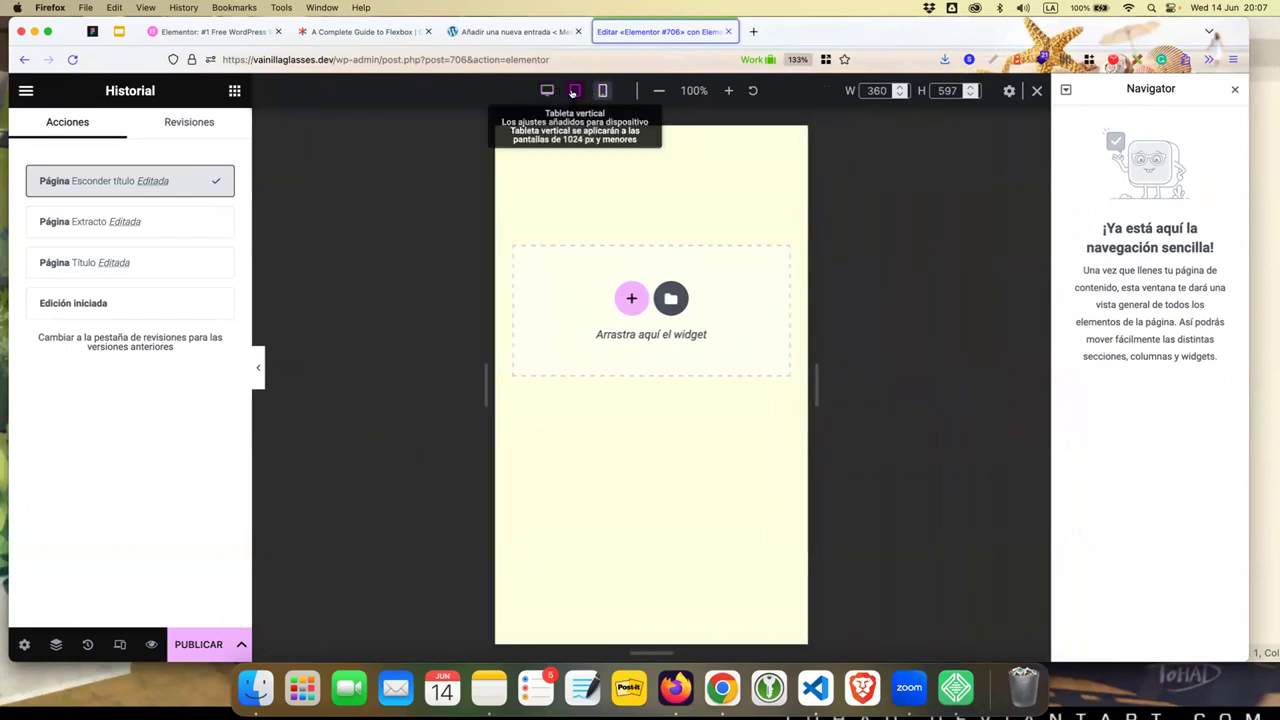
pyautogui.click(575, 91)
pyautogui.click(547, 91)
pyautogui.click(575, 91)
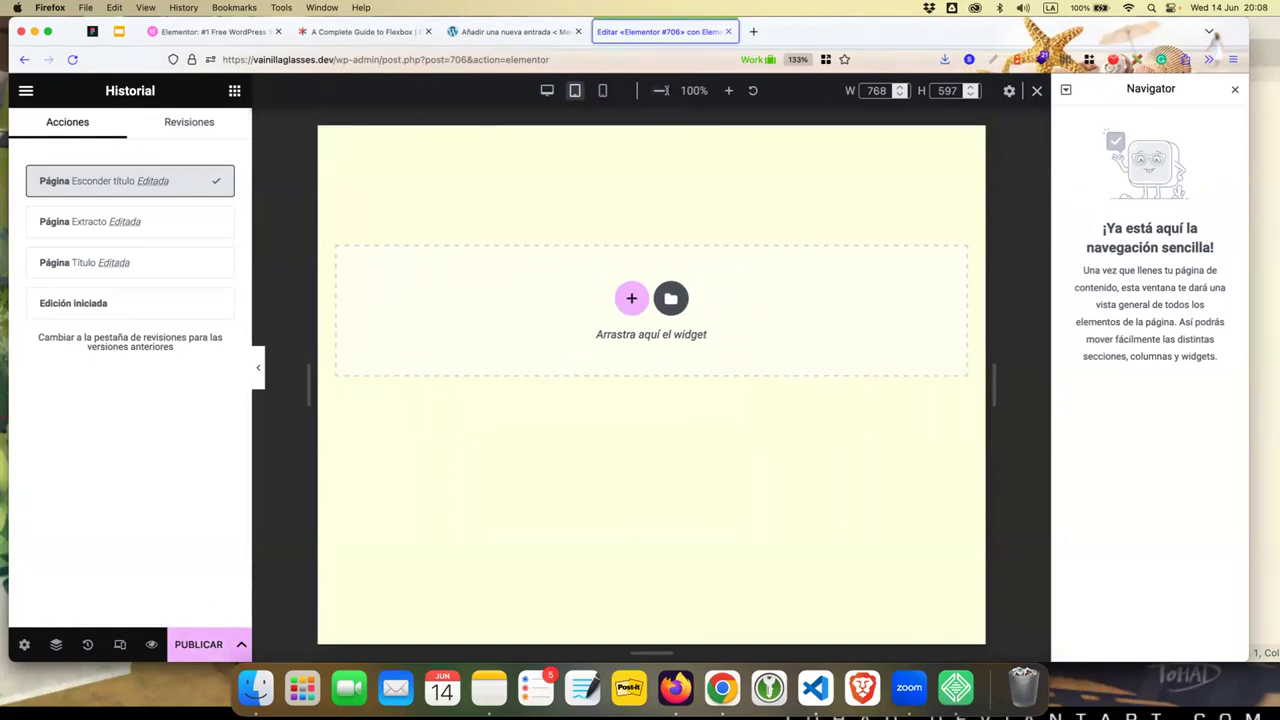
# - Try a 400 px preview width twice, which is rejected, then return to the desktop preview
pyautogui.doubleClick(878, 89)
pyautogui.write('400')
pyautogui.press('Return')
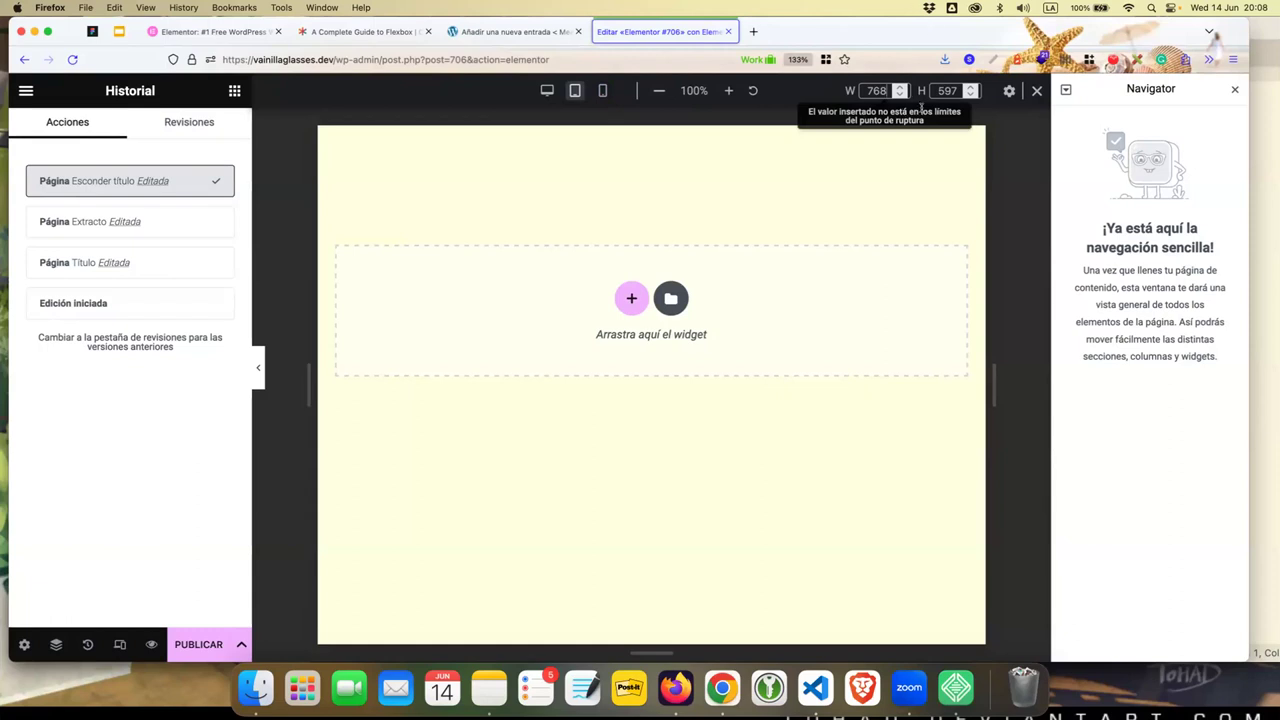
pyautogui.doubleClick(878, 90)
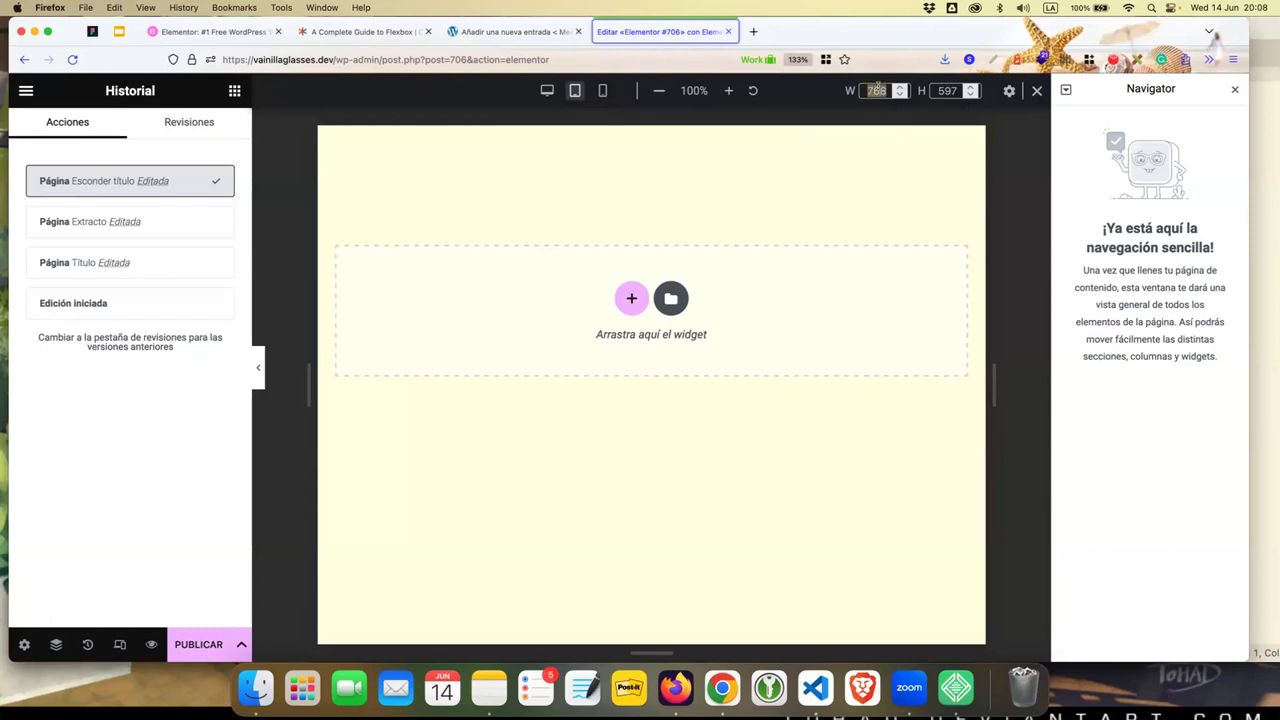
pyautogui.write('400')
pyautogui.press('Return')
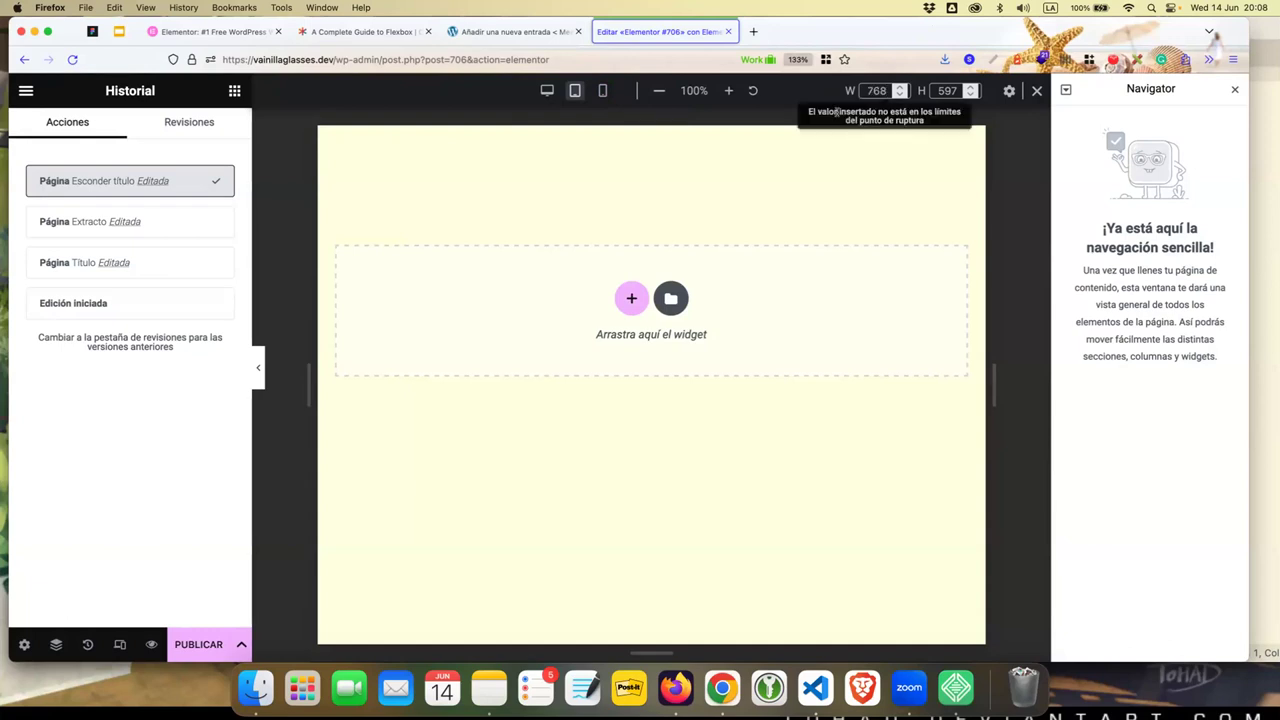
pyautogui.doubleClick(956, 85)
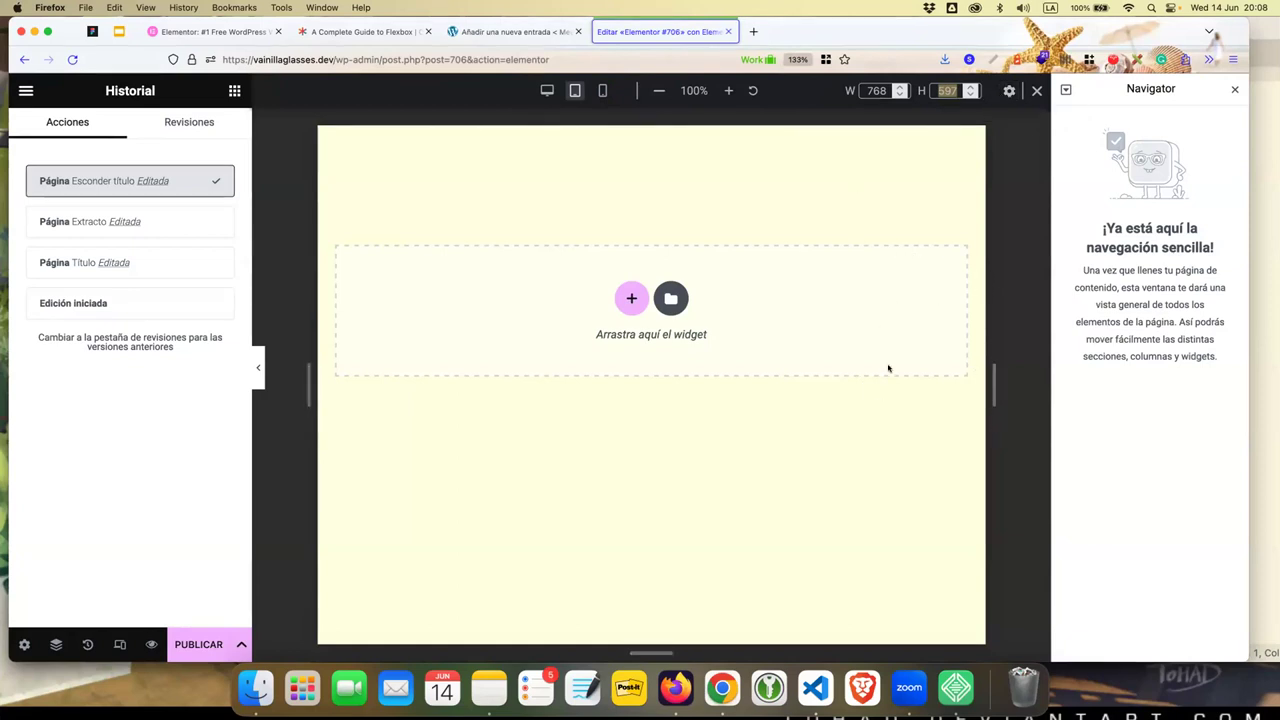
pyautogui.click(547, 91)
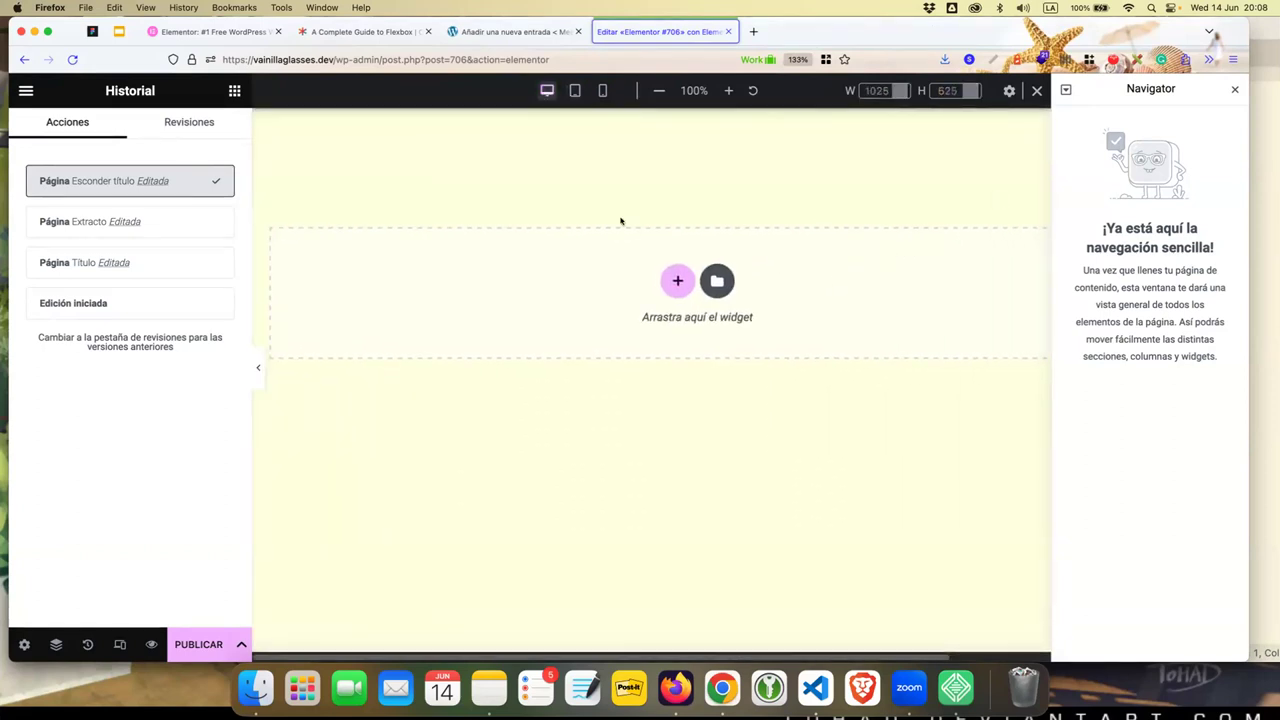
# - Maximize the window, drop an empty Contenedor at the top of the page, then go to Figma
pyautogui.doubleClick(839, 29)
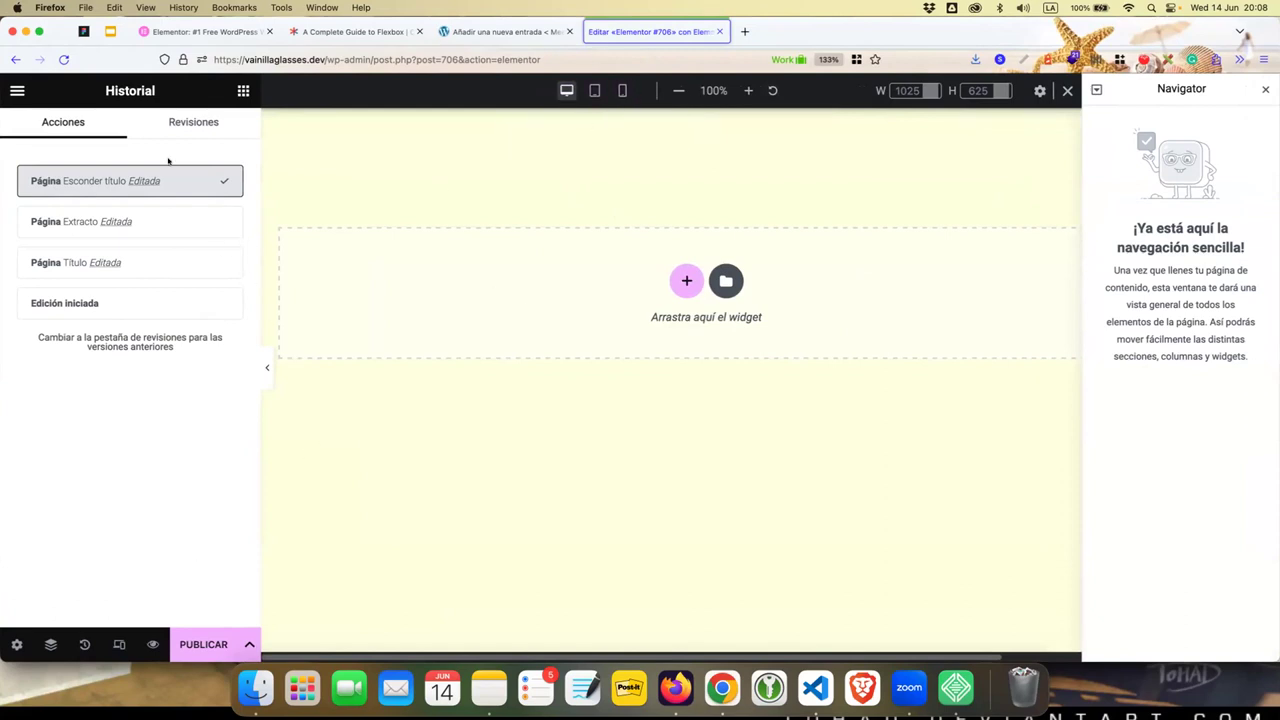
pyautogui.click(243, 91)
pyautogui.scroll(-1, 139, 439)
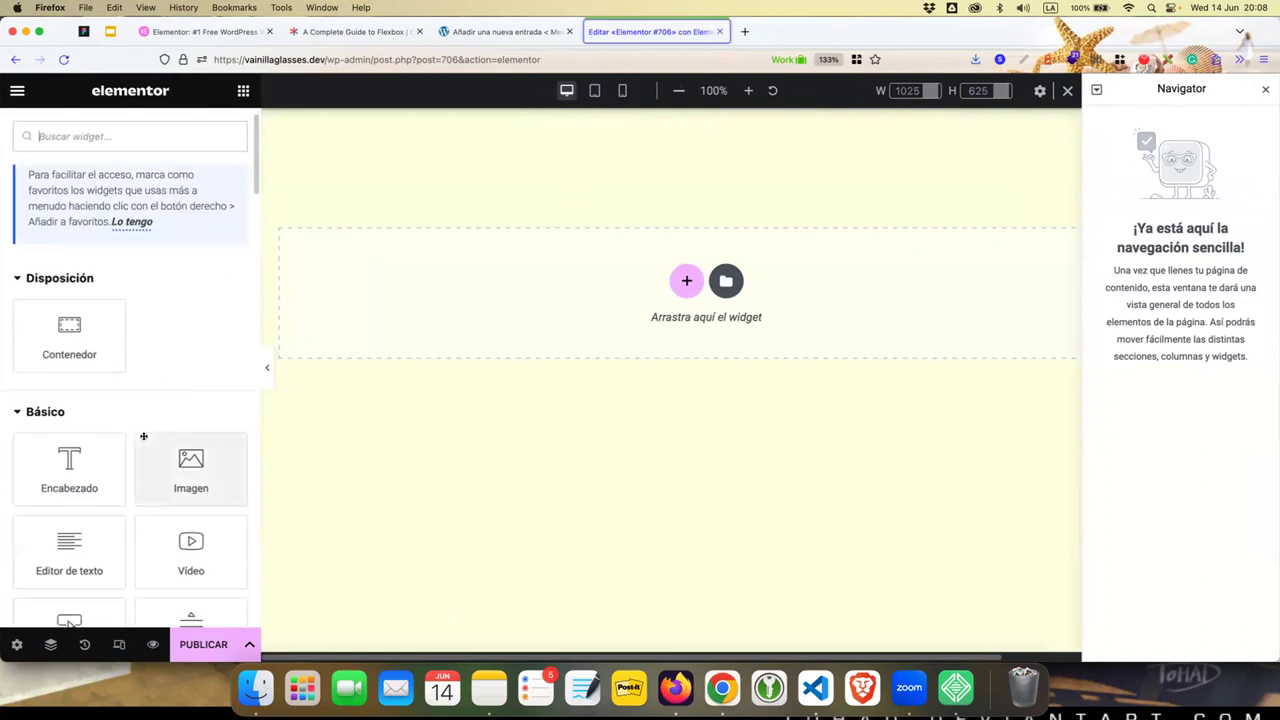
pyautogui.moveTo(69, 330); pyautogui.dragTo(641, 298)
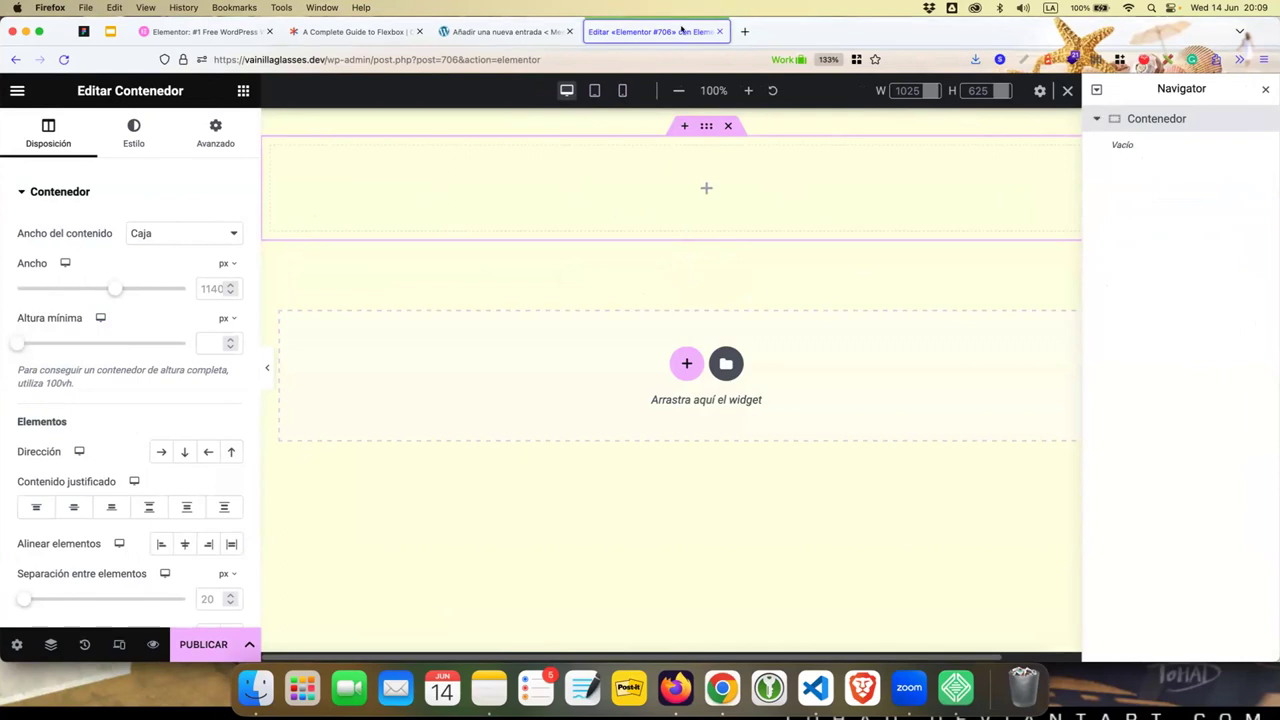
pyautogui.click(84, 32)
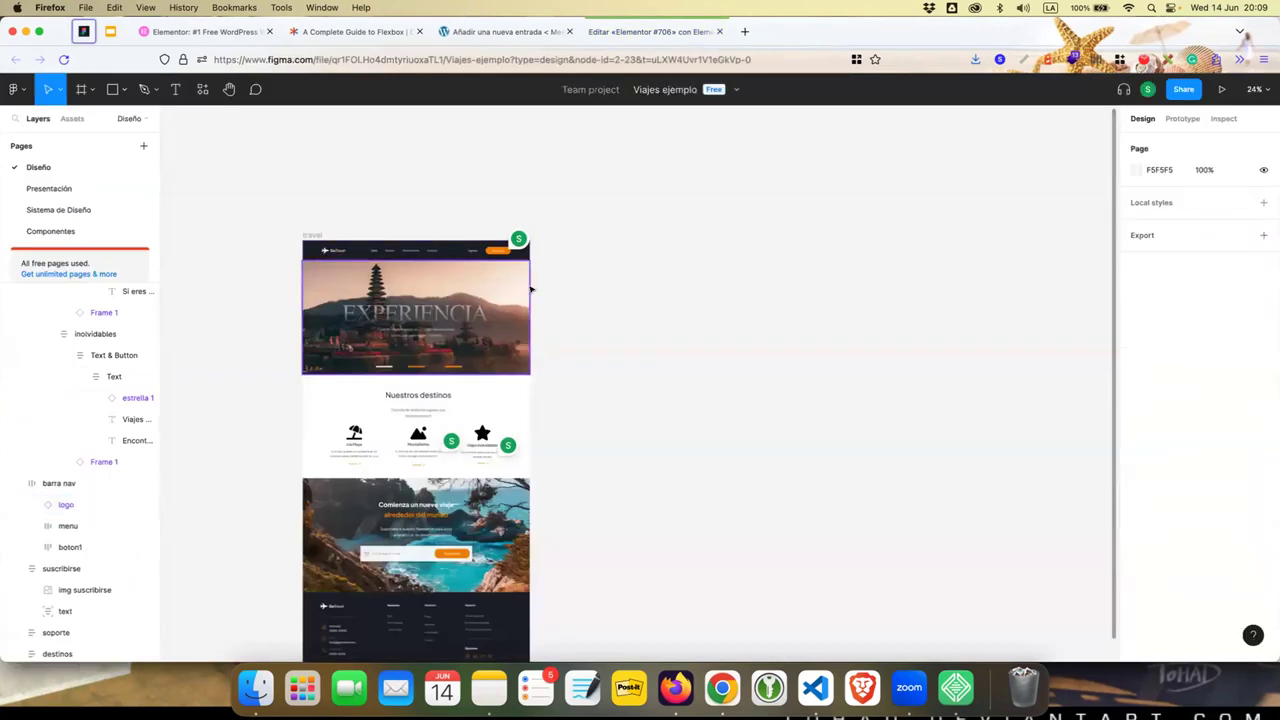
# - In Figma, select the 'barra nav' frame and the 'paisaje 1' hero image to inspect them
pyautogui.keyDown('ctrl'); pyautogui.scroll(5, 410, 318); pyautogui.keyUp('ctrl')
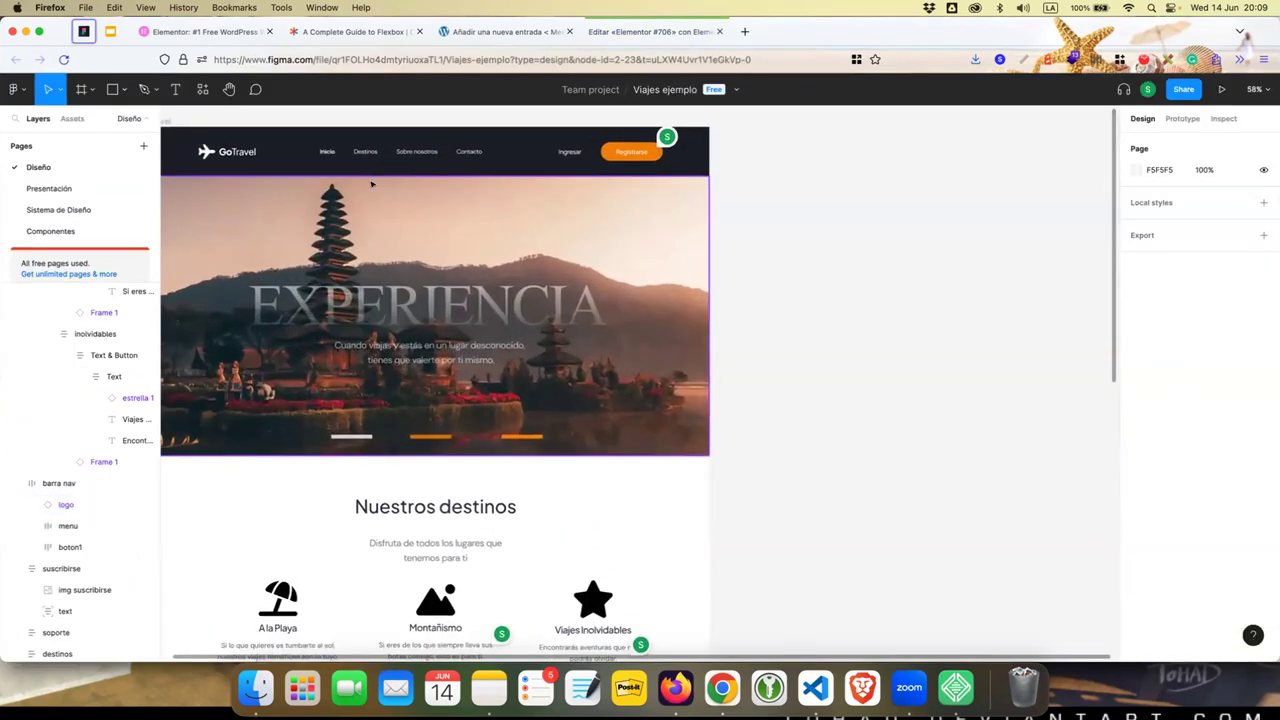
pyautogui.keyDown('ctrl'); pyautogui.scroll(-3, 652, 238); pyautogui.keyUp('ctrl')
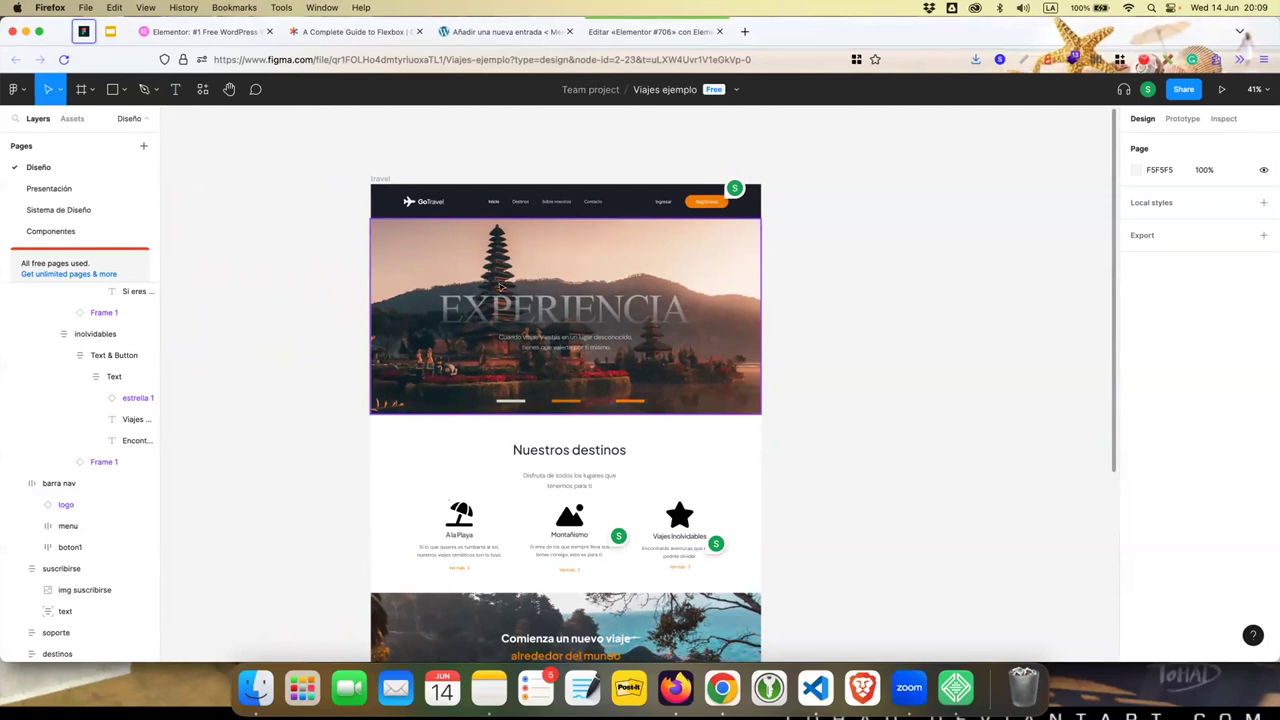
pyautogui.click(474, 192)
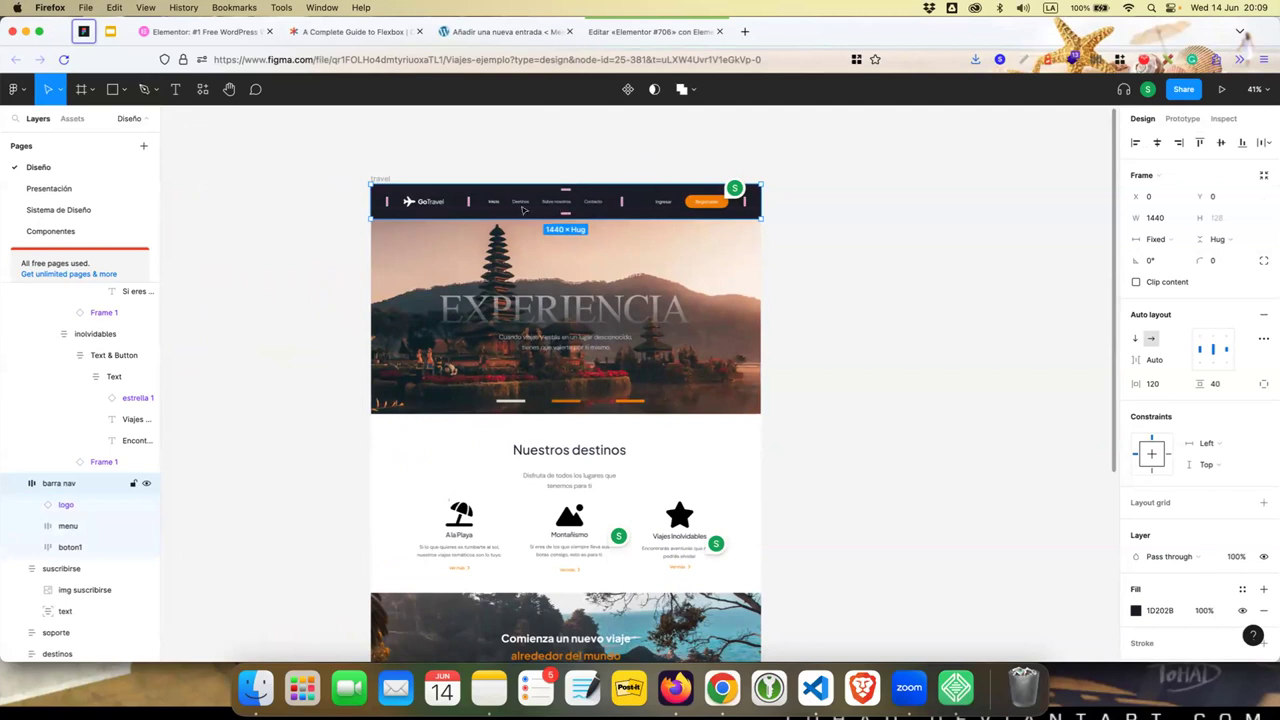
pyautogui.scroll(-2, 554, 465)
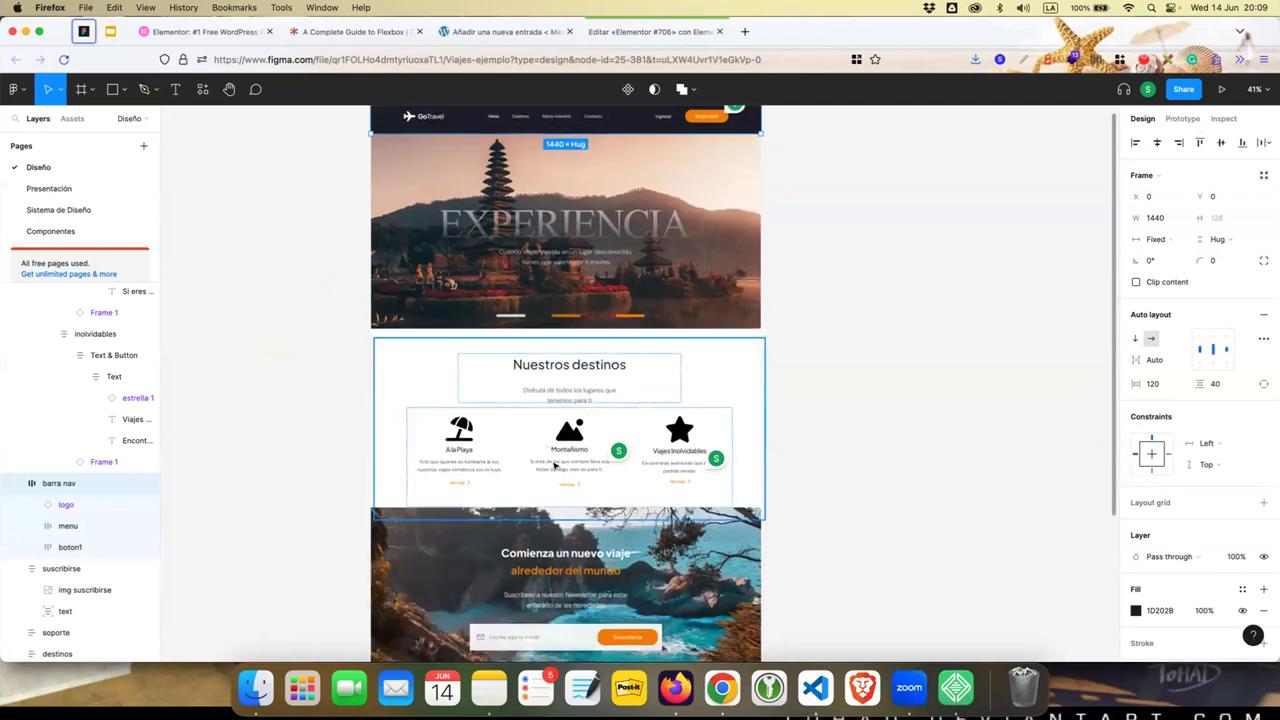
pyautogui.scroll(3, 688, 450)
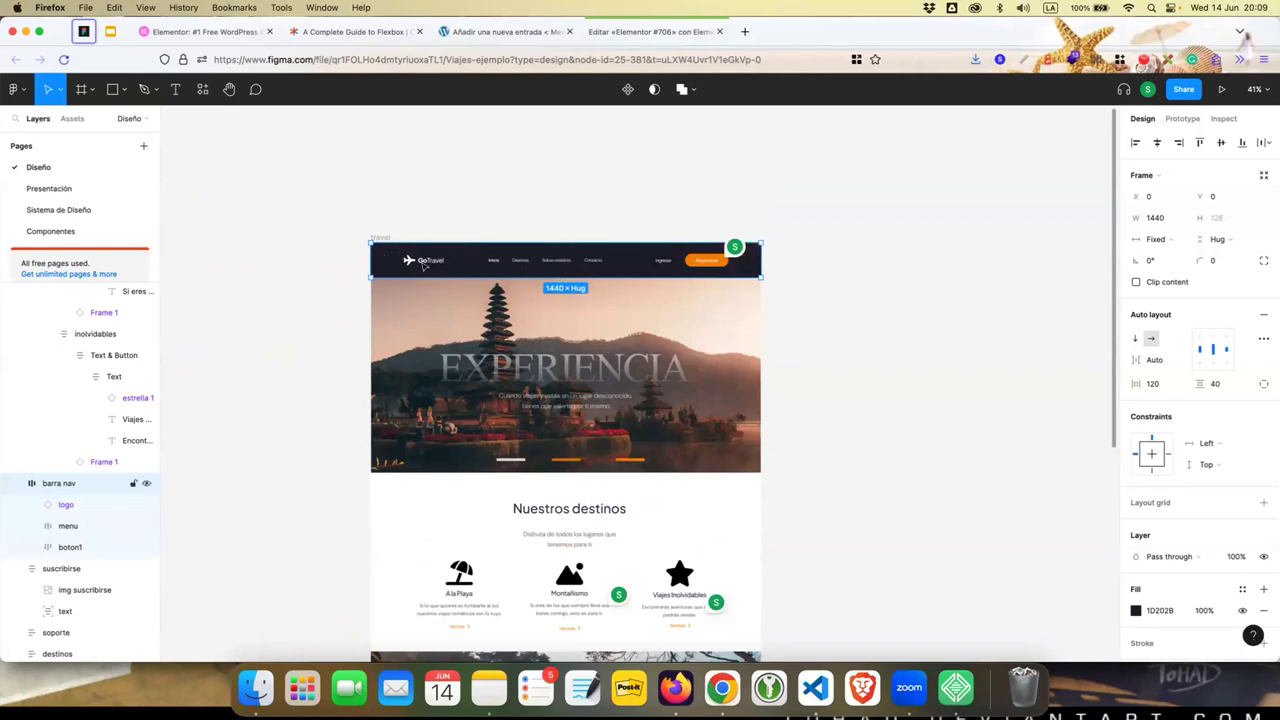
pyautogui.click(708, 322)
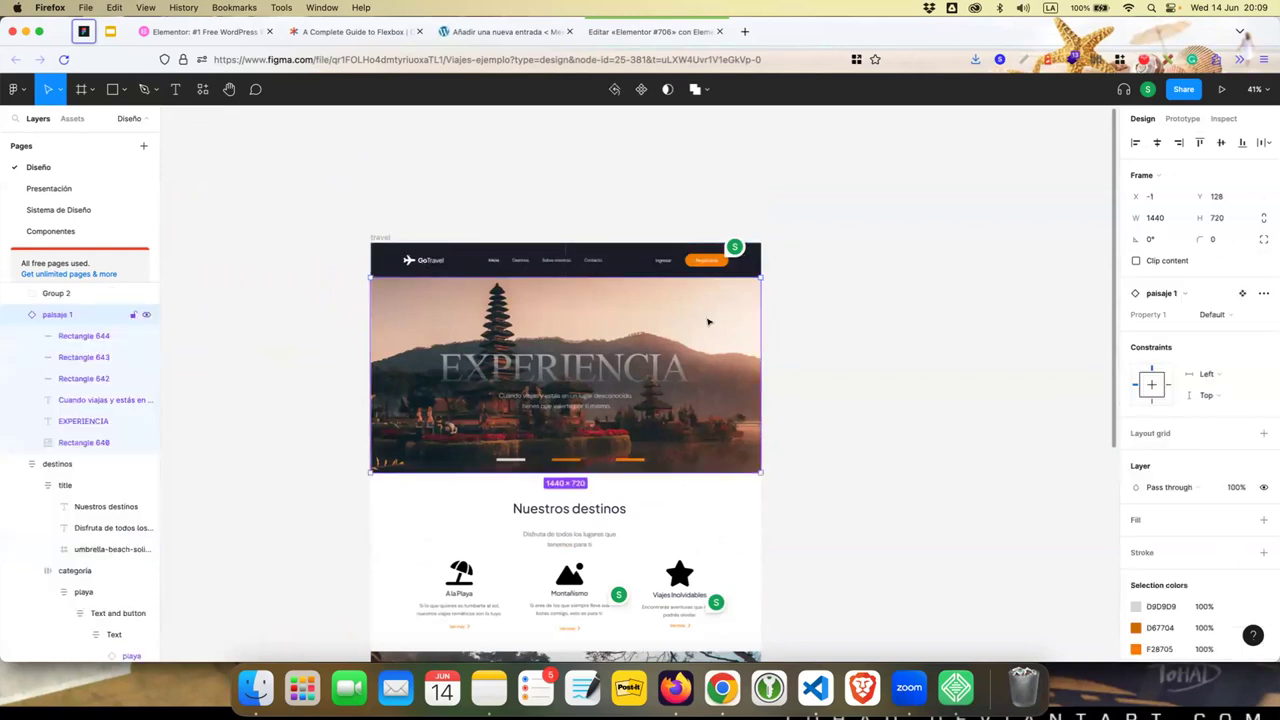
# - Open the design's Componentes page, then return to the Elementor editor
pyautogui.scroll(-5, 708, 322)
pyautogui.scroll(5, 708, 322)
pyautogui.scroll(1, 708, 322)
pyautogui.scroll(-2, 708, 322)
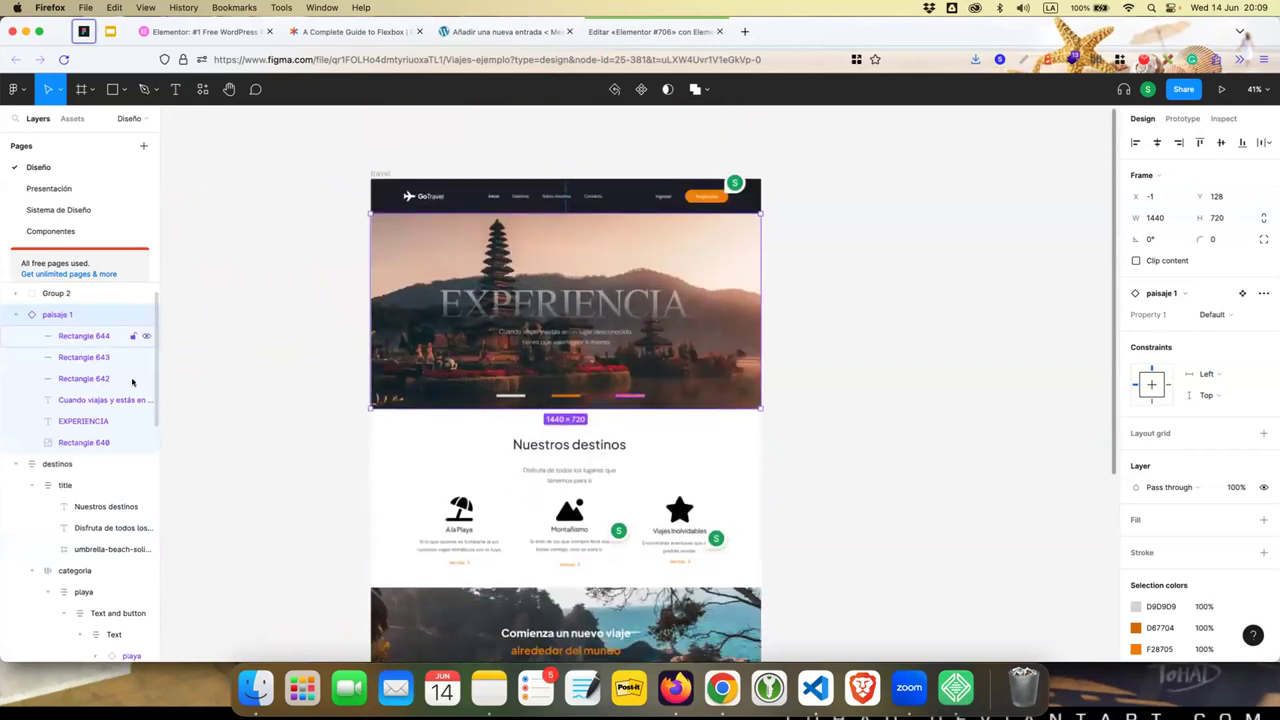
pyautogui.click(50, 231)
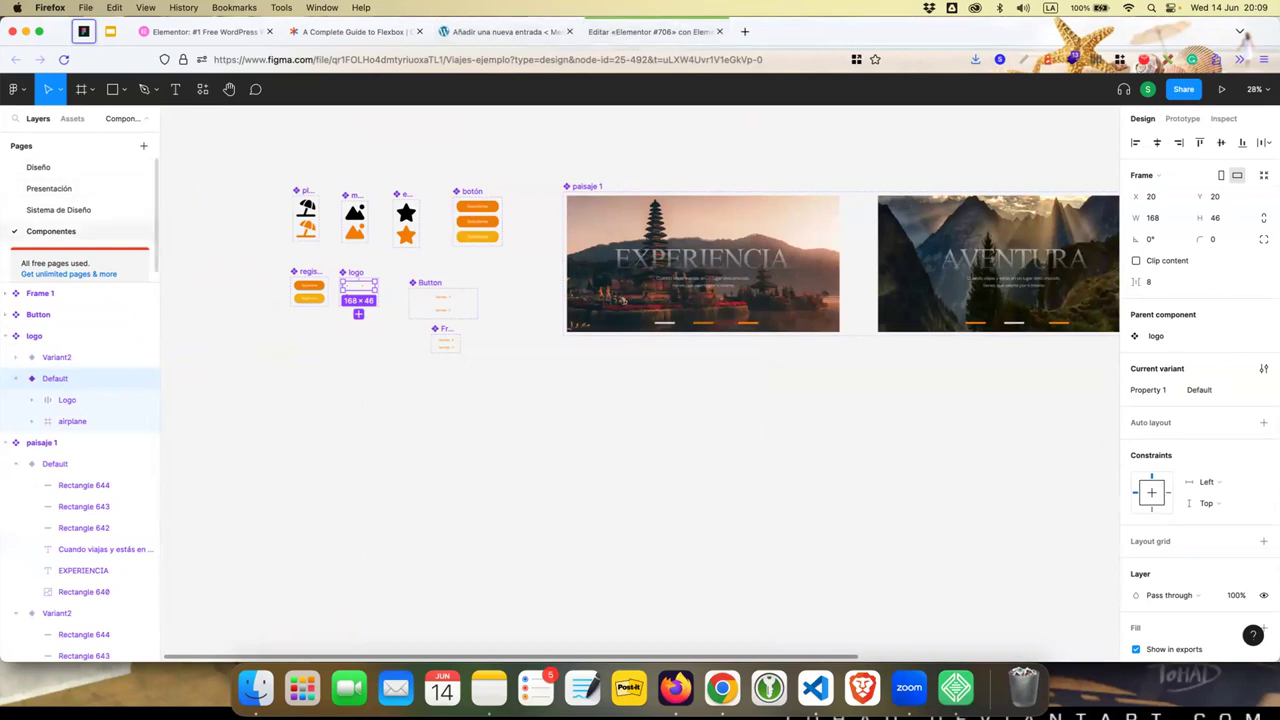
pyautogui.click(660, 33)
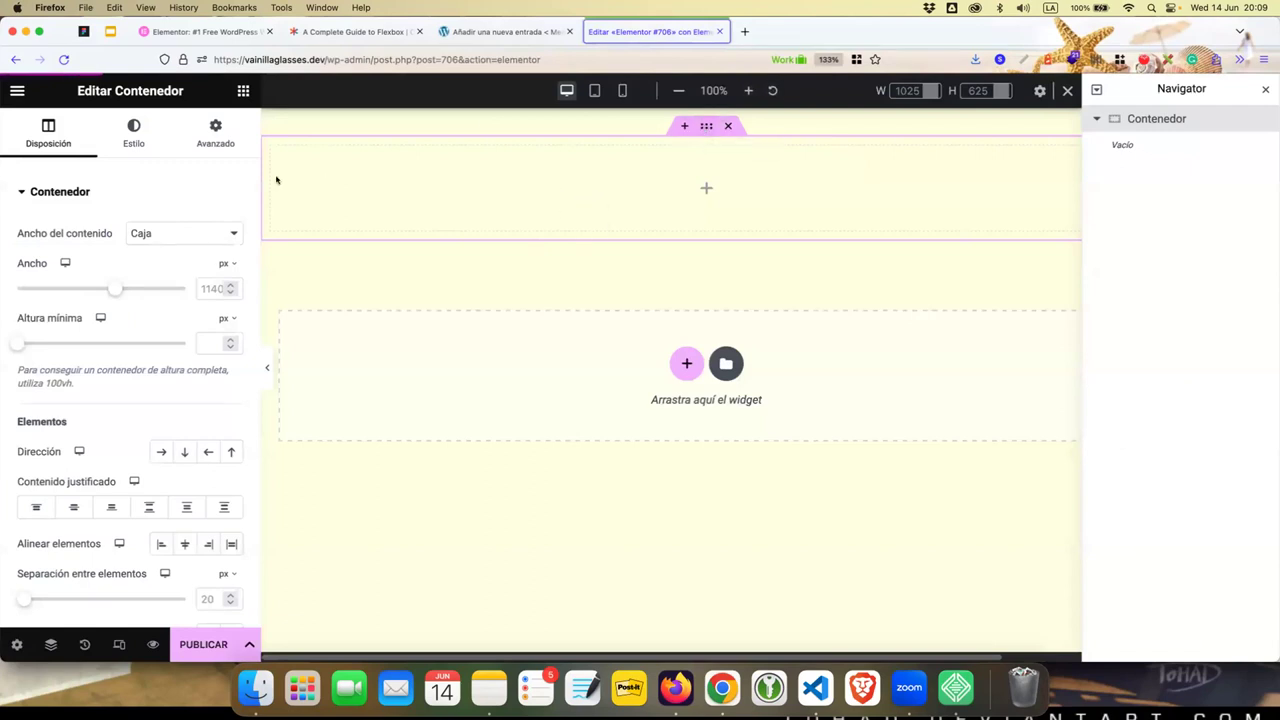
# - Add an Encabezado heading and an Editor de texto Lorem paragraph to the top container
pyautogui.click(243, 90)
pyautogui.moveTo(90, 408); pyautogui.dragTo(386, 190)
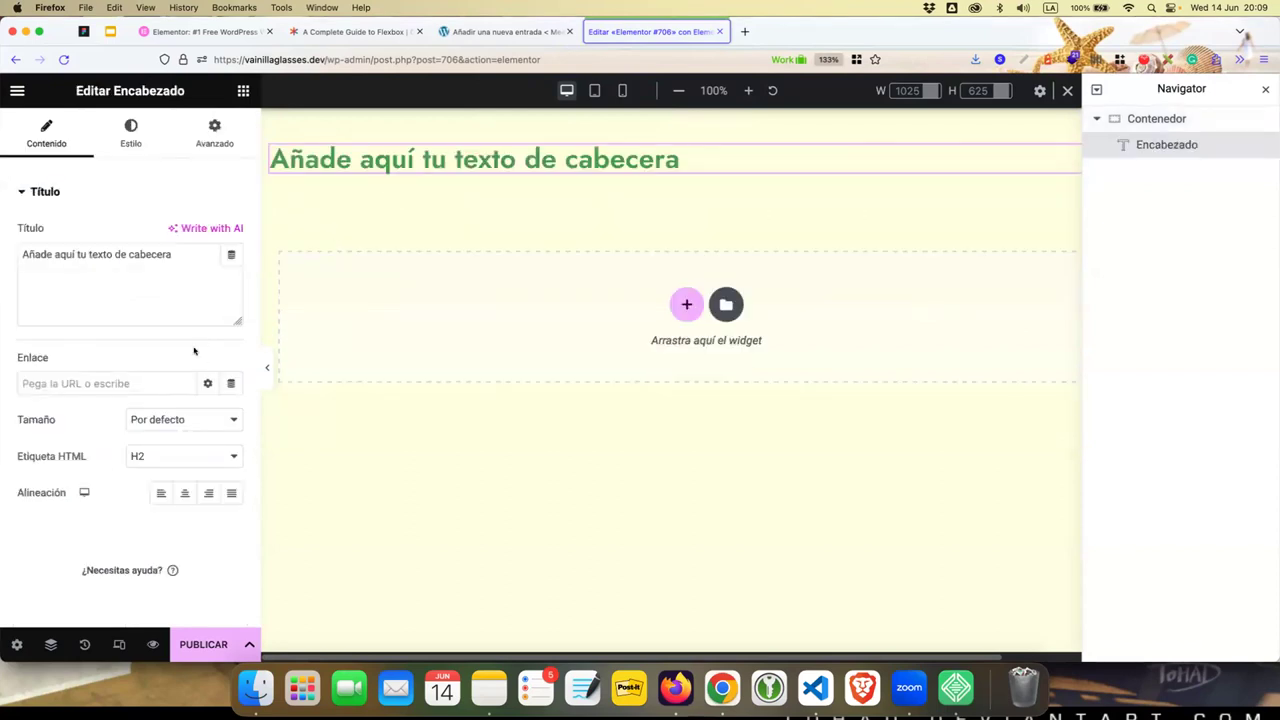
pyautogui.click(243, 90)
pyautogui.moveTo(69, 580); pyautogui.dragTo(514, 170)
# - Add a YouTube Vídeo widget, then a nested Contenedor above the video
pyautogui.click(243, 90)
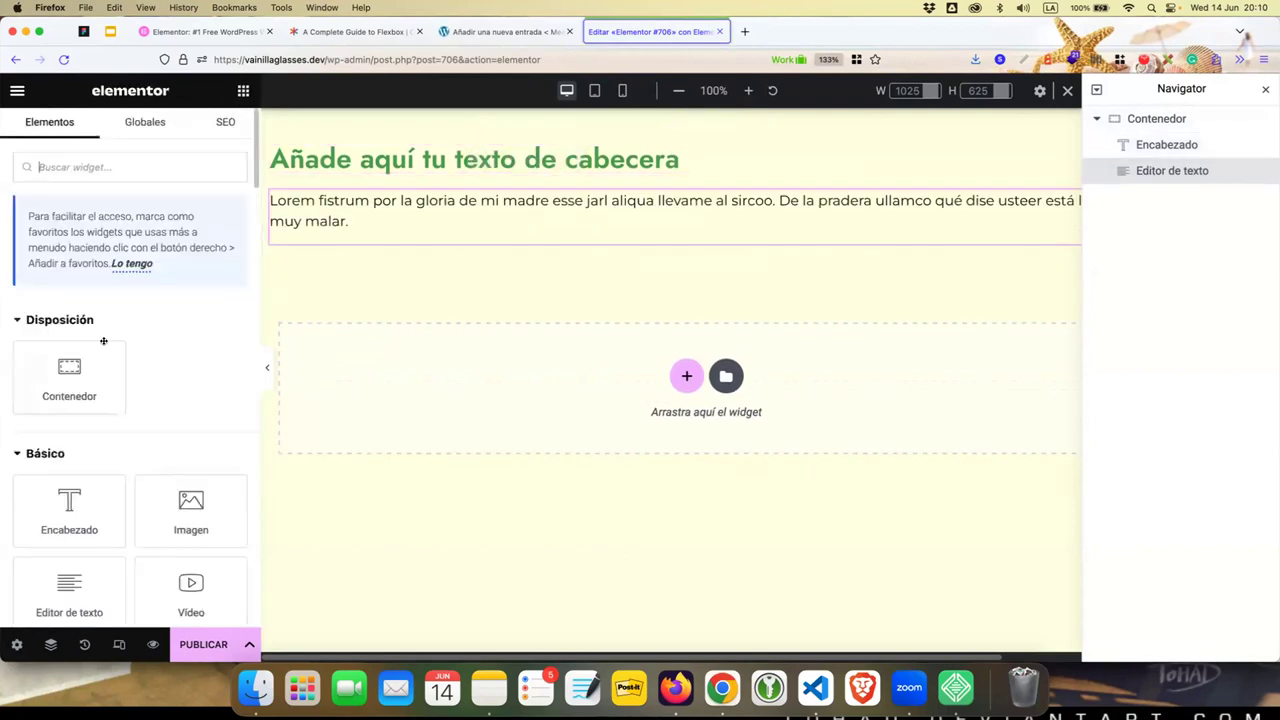
pyautogui.scroll(-2, 103, 341)
pyautogui.moveTo(191, 480); pyautogui.dragTo(375, 240)
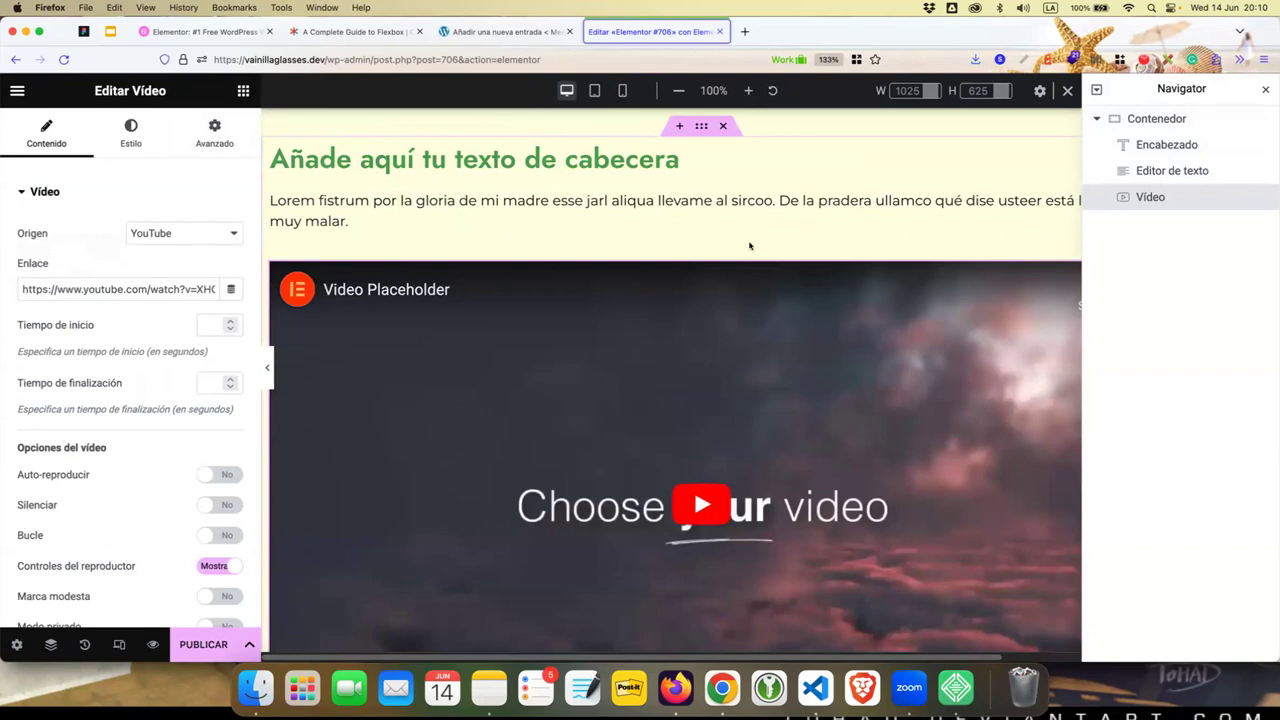
pyautogui.click(243, 90)
pyautogui.moveTo(69, 372); pyautogui.dragTo(437, 257)
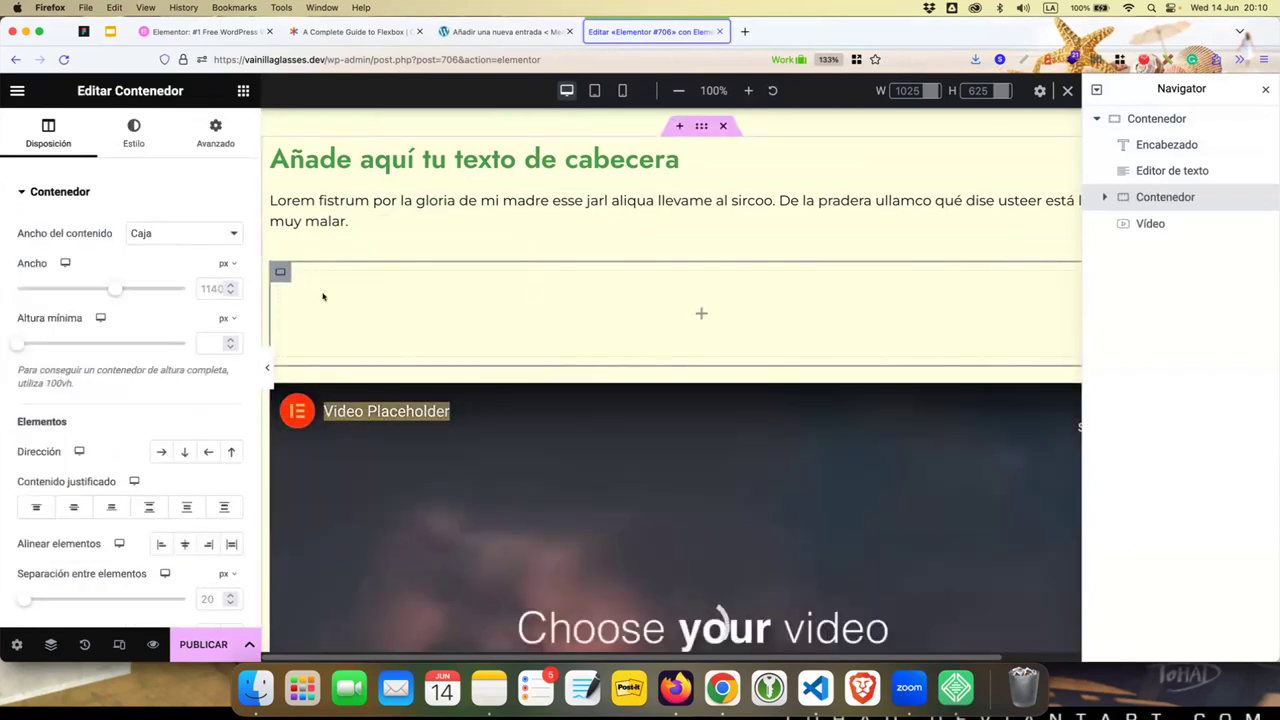
# - Nest a Contenedor inside the empty container and duplicate it to get two inner containers
pyautogui.rightClick(324, 298)
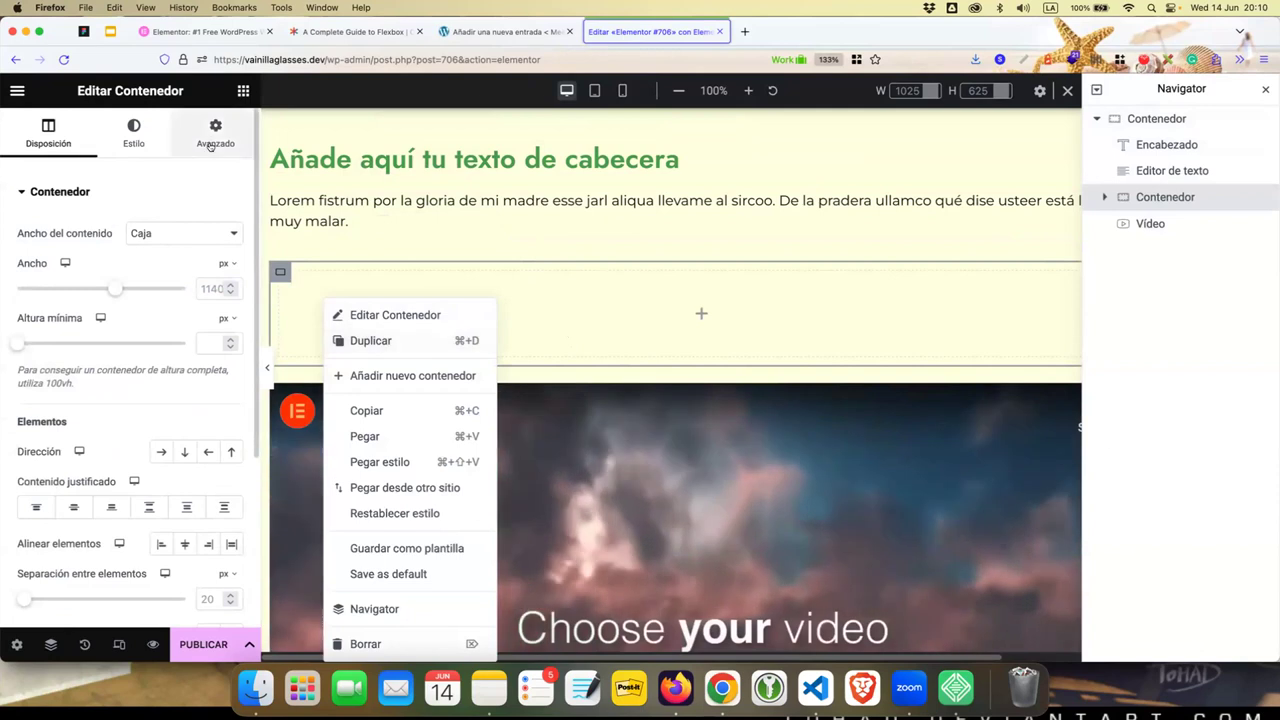
pyautogui.click(241, 93)
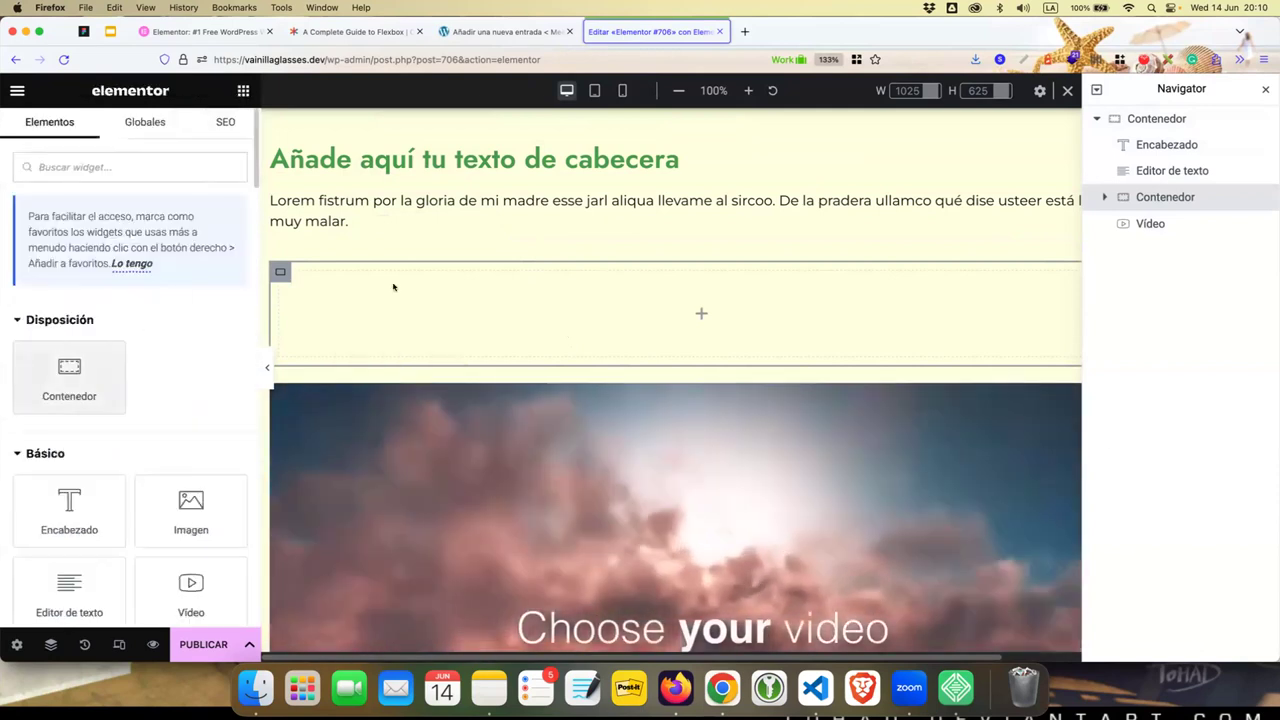
pyautogui.moveTo(69, 375); pyautogui.dragTo(500, 310)
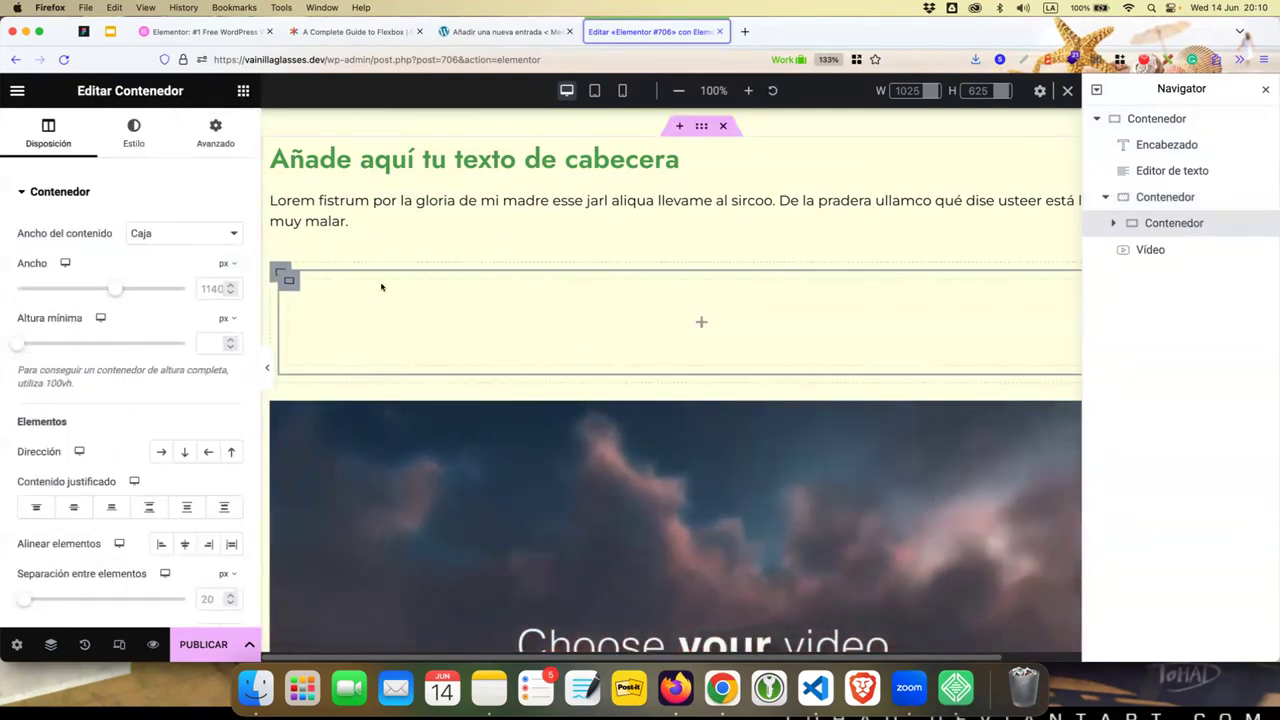
pyautogui.rightClick(392, 292)
pyautogui.click(404, 325)
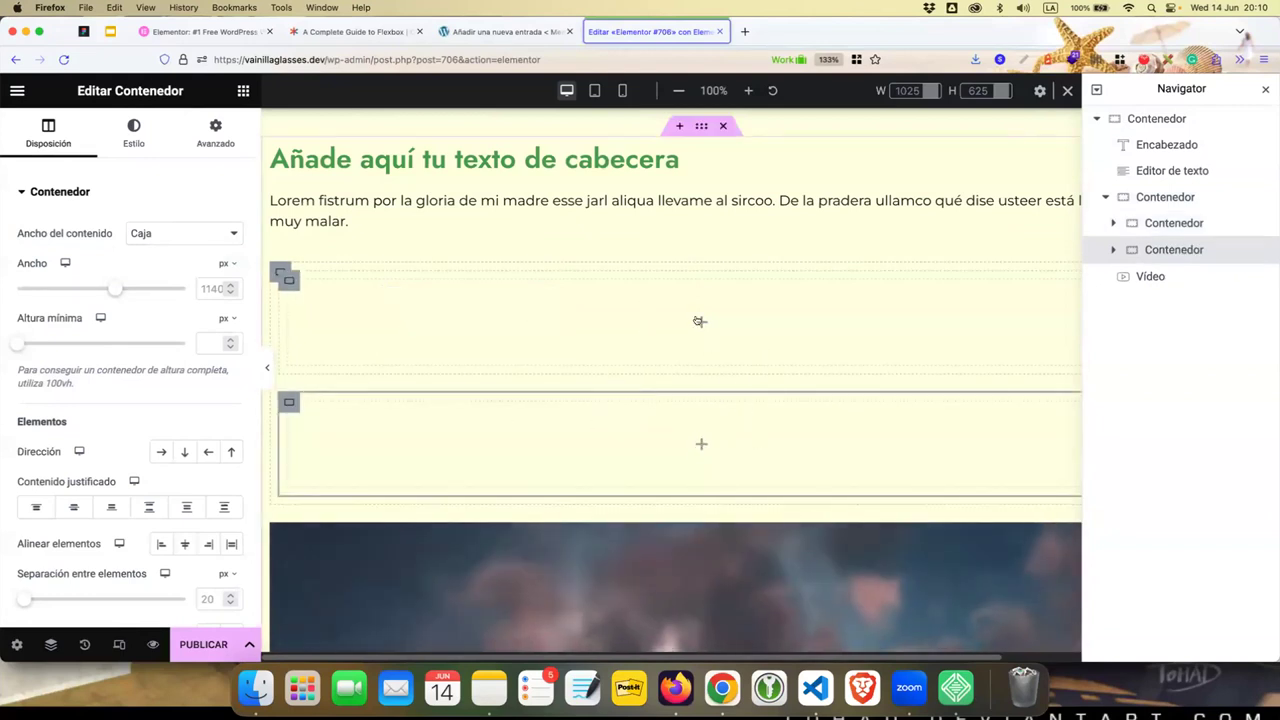
# - Delete the Vídeo widget through the Navigator's Borrar option
pyautogui.click(701, 322)
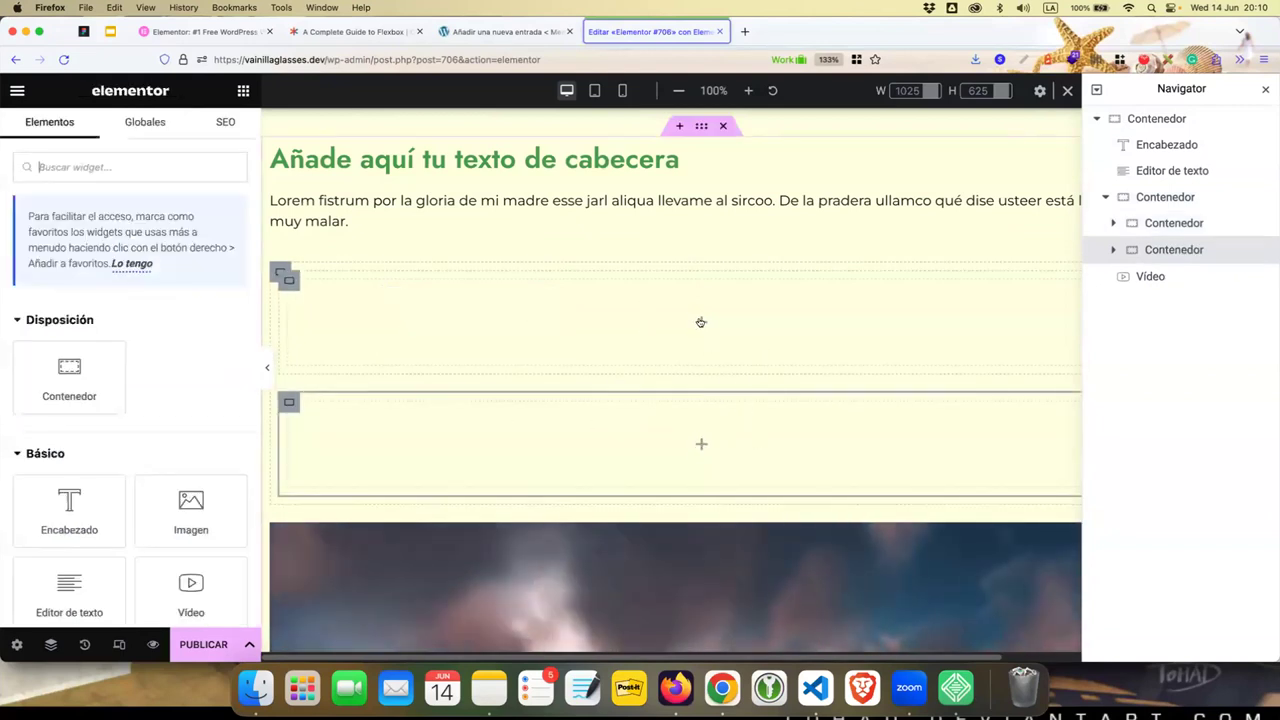
pyautogui.rightClick(690, 578)
pyautogui.click(922, 602)
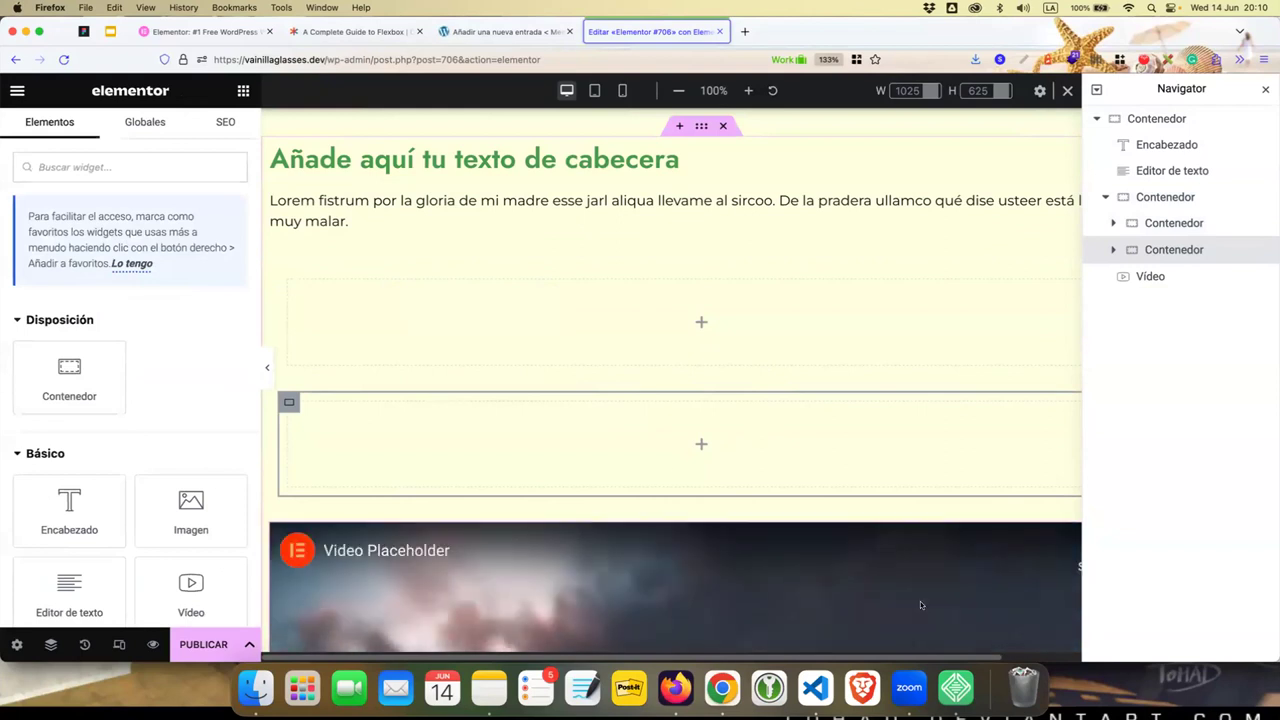
pyautogui.click(1161, 278)
pyautogui.rightClick(1165, 280)
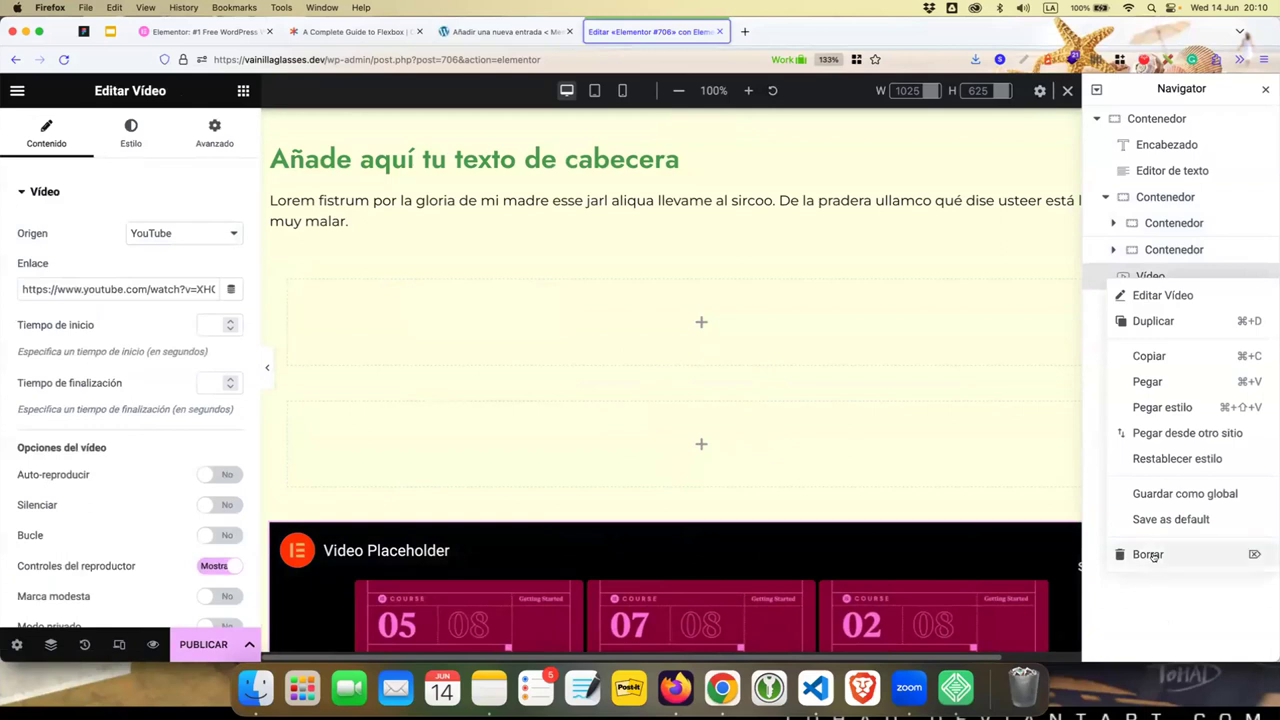
pyautogui.click(1150, 555)
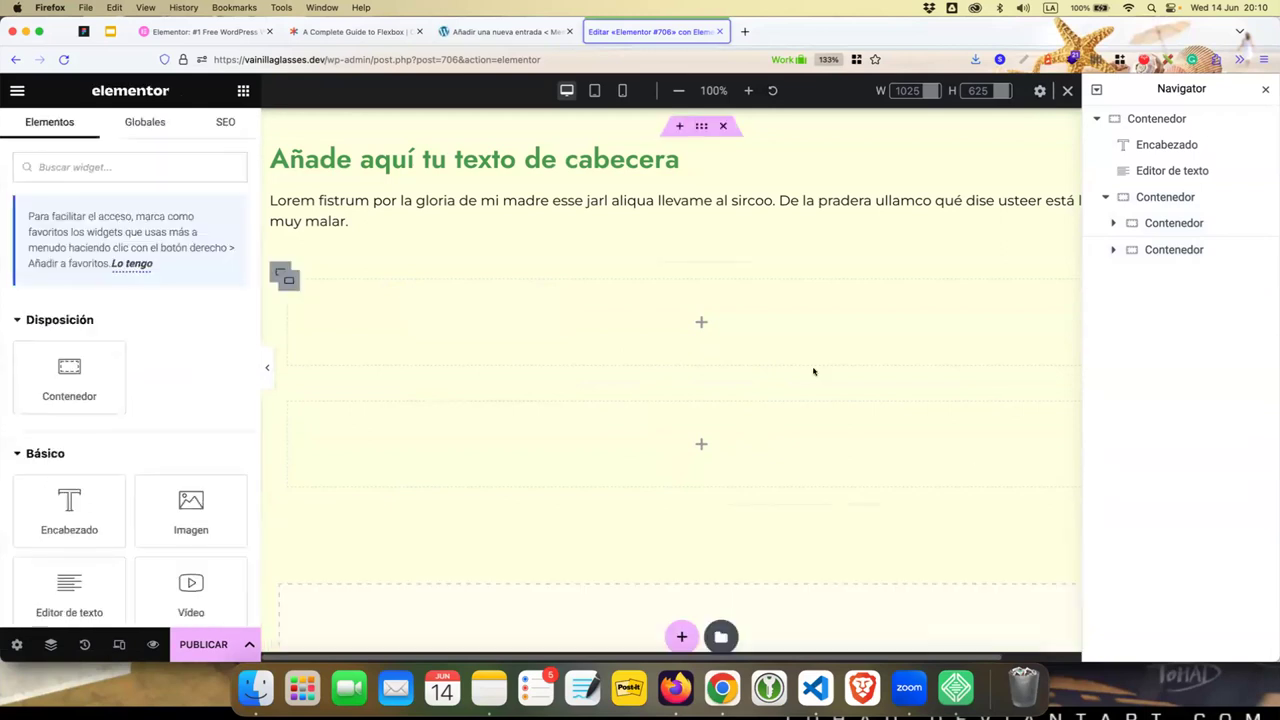
# - Select the outer container holding both inner containers and show its Estilo settings
pyautogui.click(290, 279)
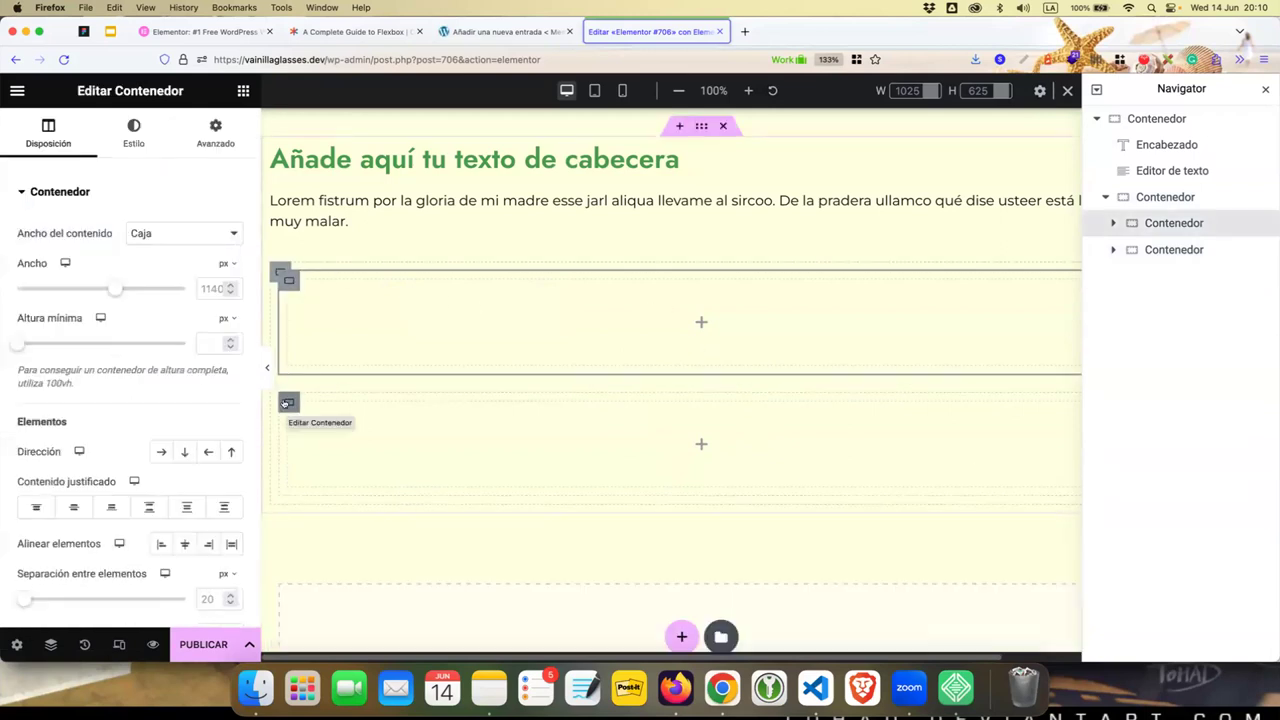
pyautogui.click(287, 403)
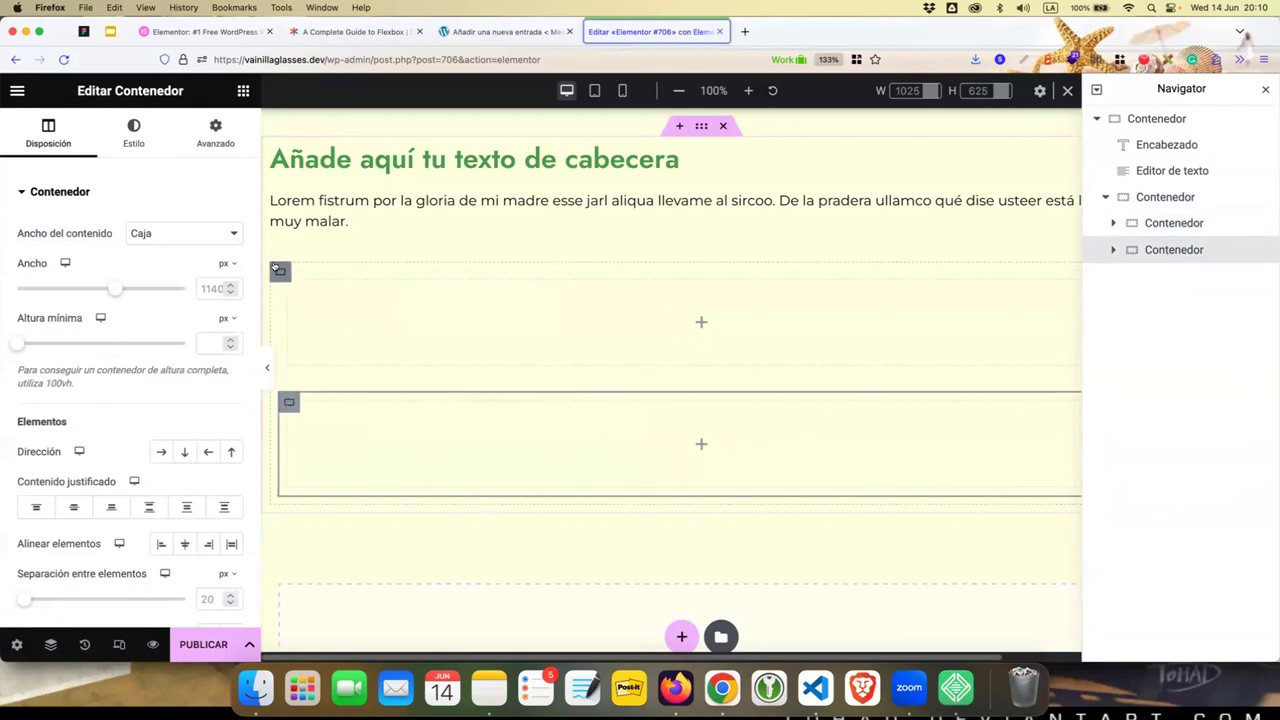
pyautogui.click(278, 269)
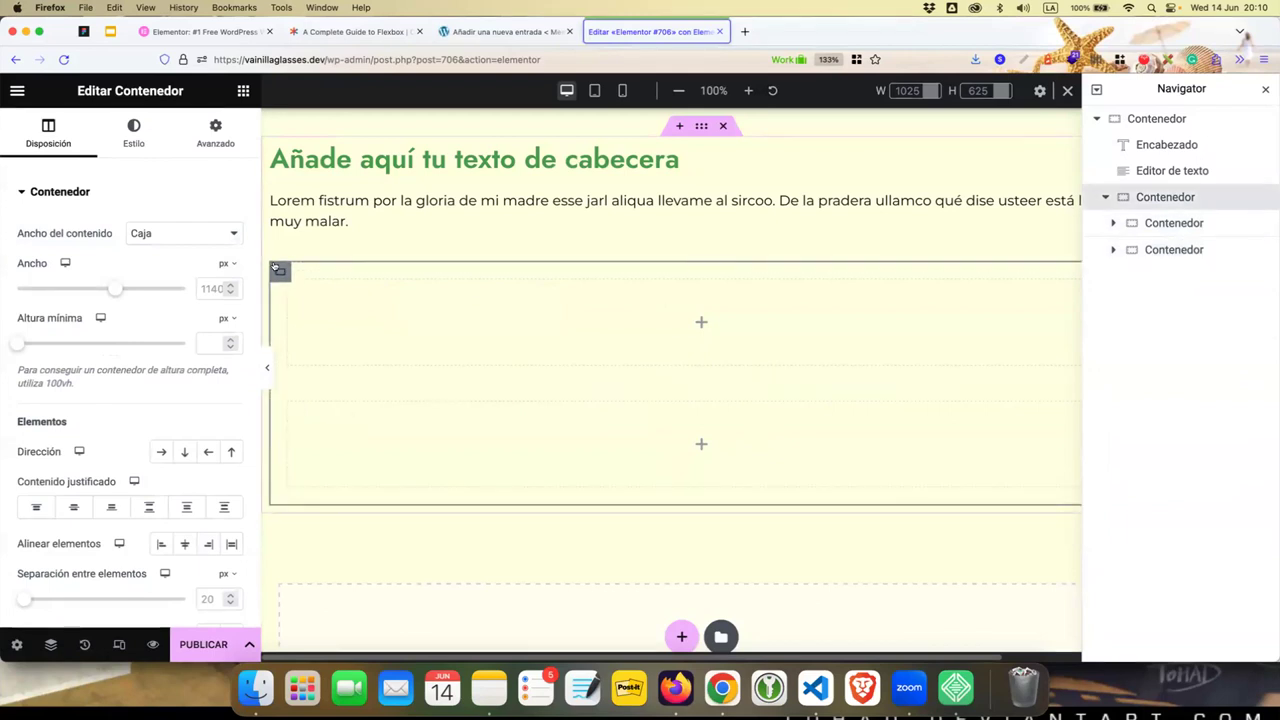
pyautogui.click(133, 133)
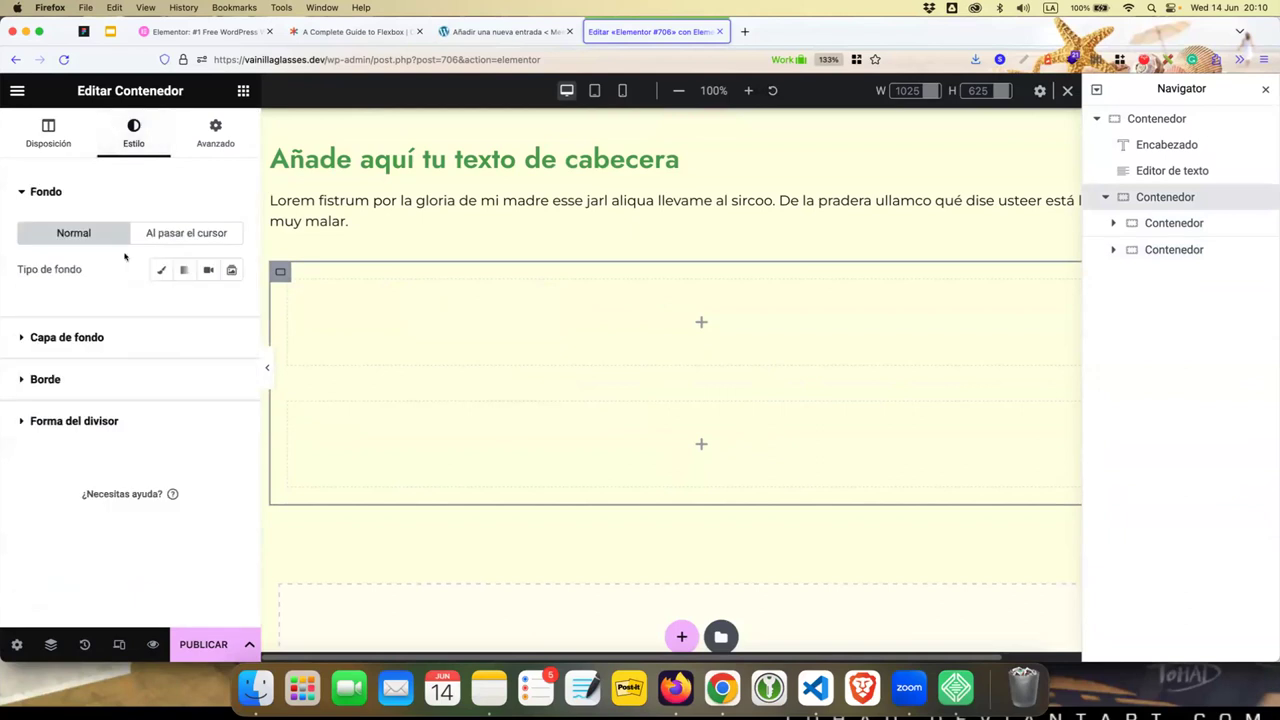
# - Give the outer container a solid black global-colour background
pyautogui.click(162, 272)
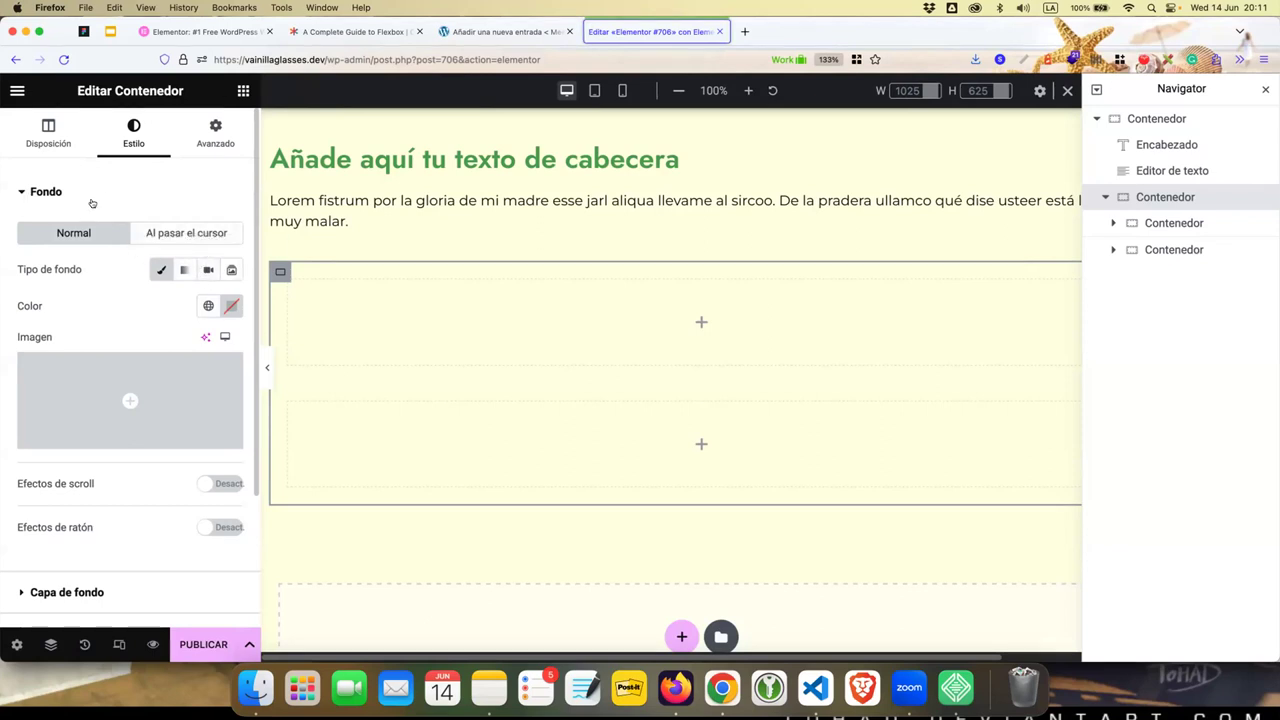
pyautogui.click(208, 305)
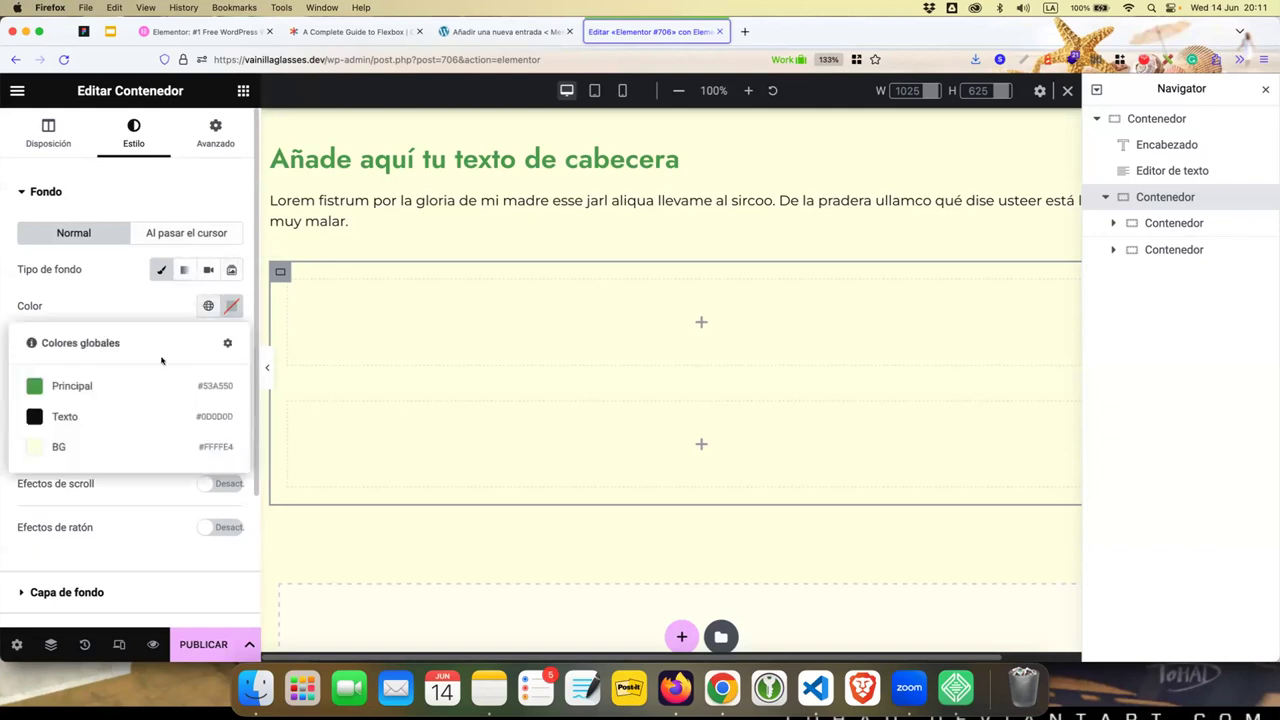
pyautogui.click(143, 417)
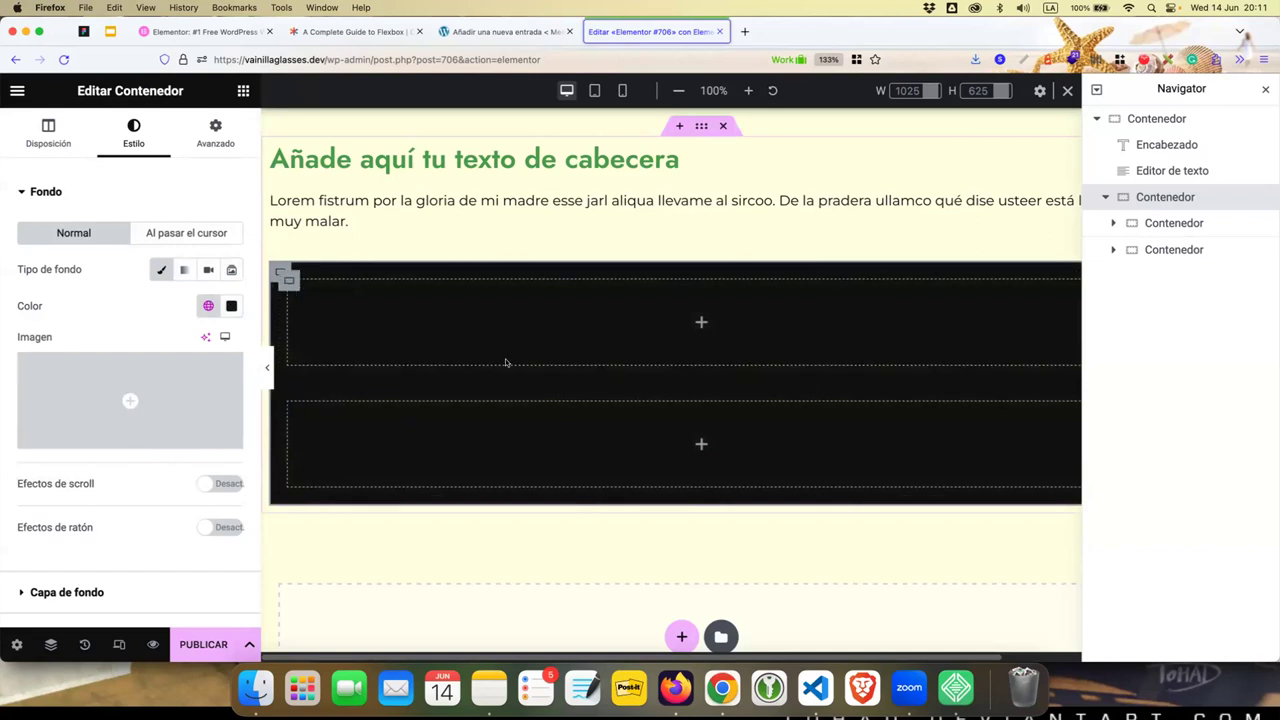
# - Fill the first inner container with global green, then delete the empty black inner container
pyautogui.click(286, 284)
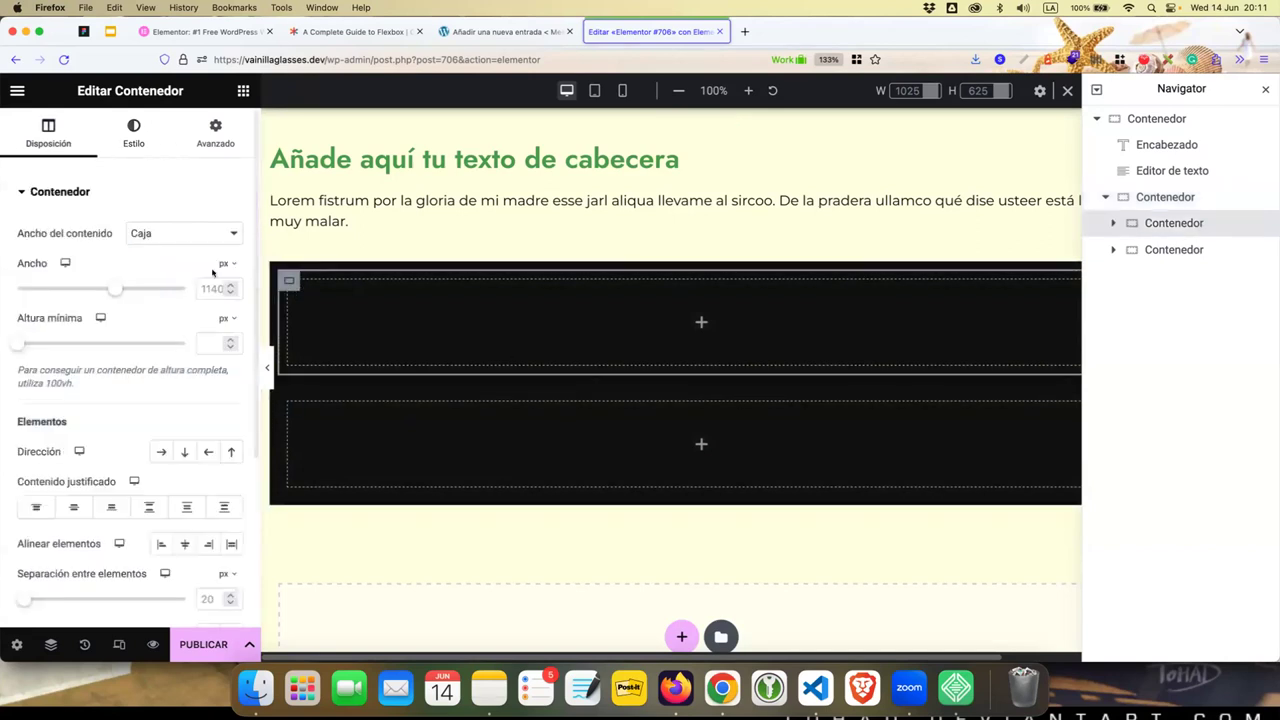
pyautogui.click(128, 130)
pyautogui.click(158, 270)
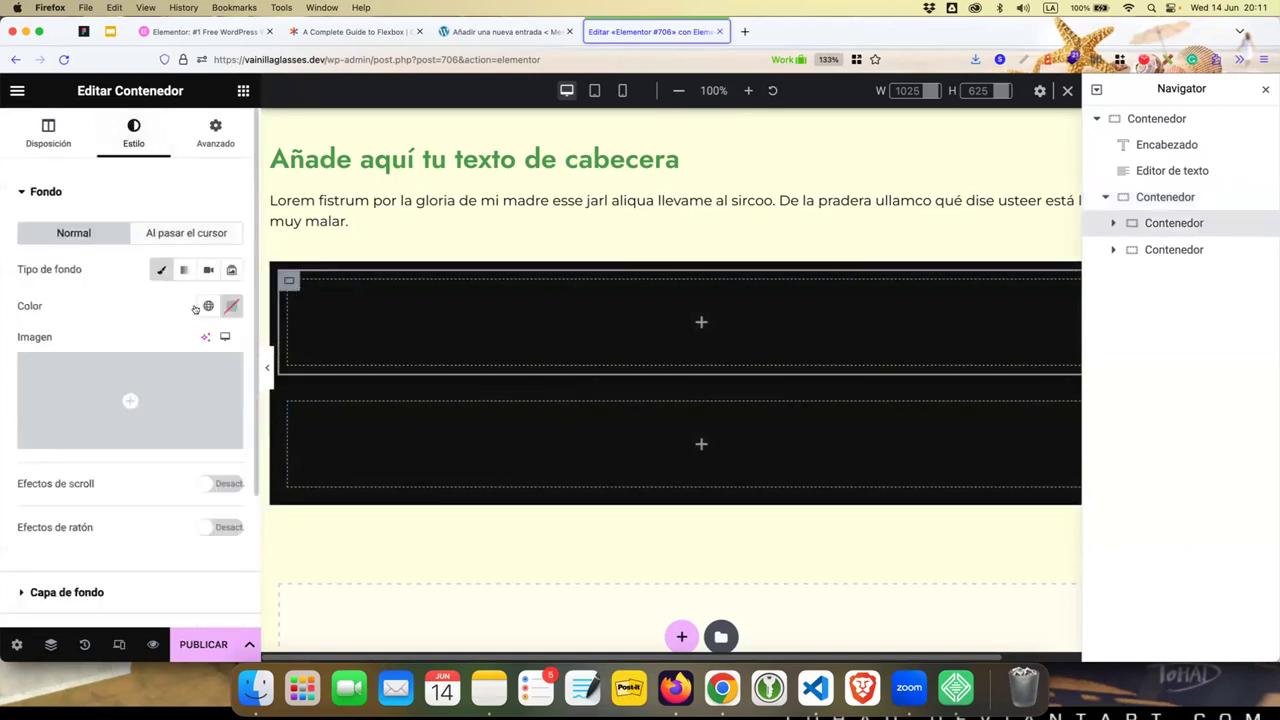
pyautogui.click(208, 305)
pyautogui.click(158, 384)
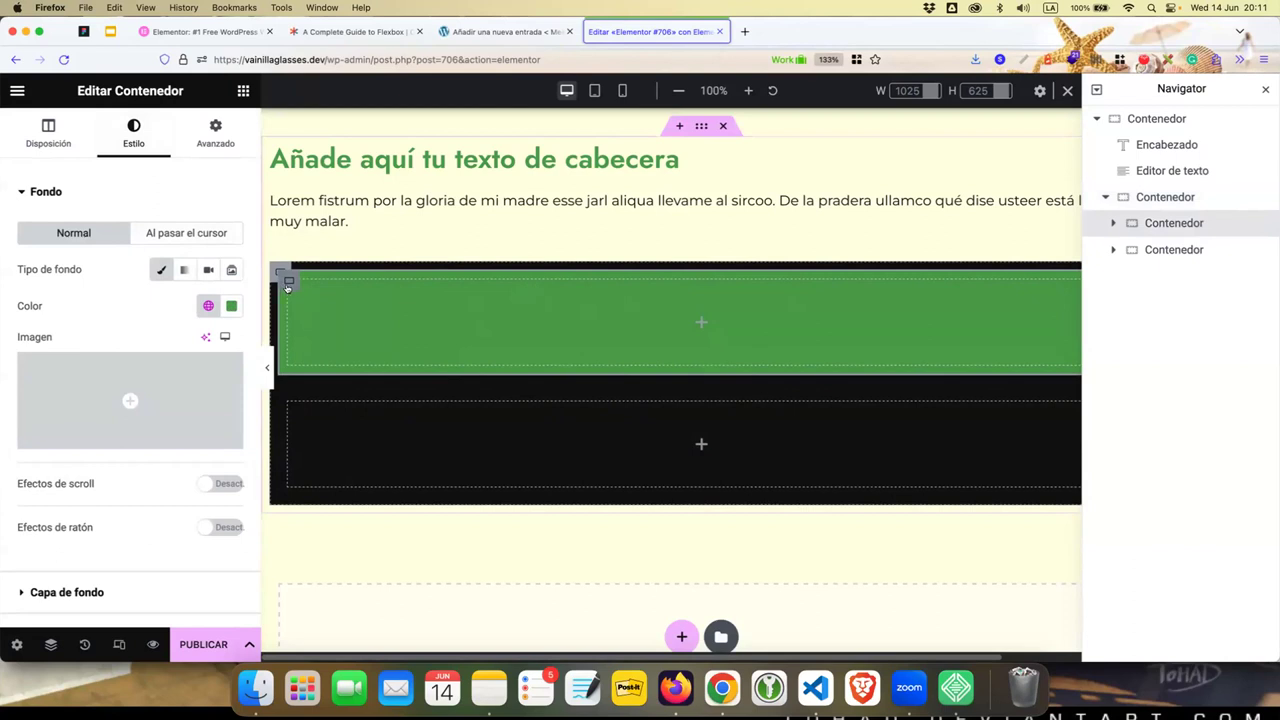
pyautogui.click(283, 405)
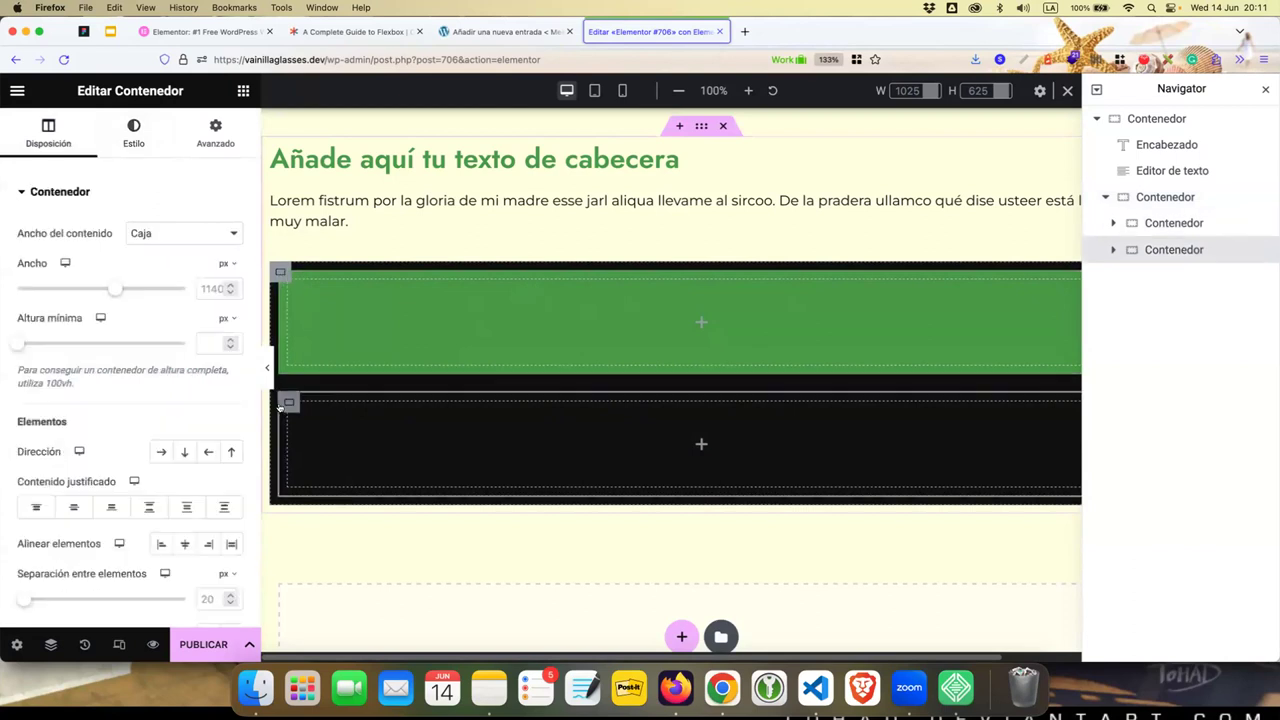
pyautogui.press('Delete')
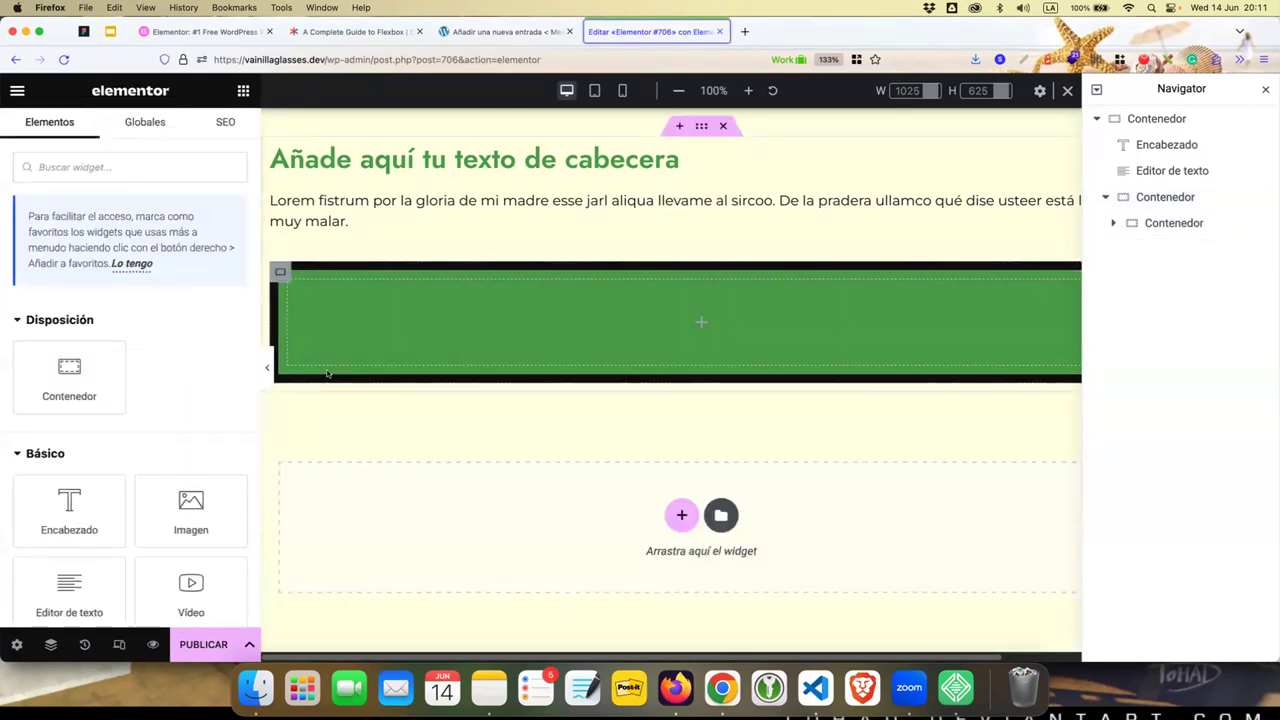
# - Delete the empty black inner container, retrying after undoing earlier deletions
pyautogui.press('super+z')
pyautogui.click(287, 400)
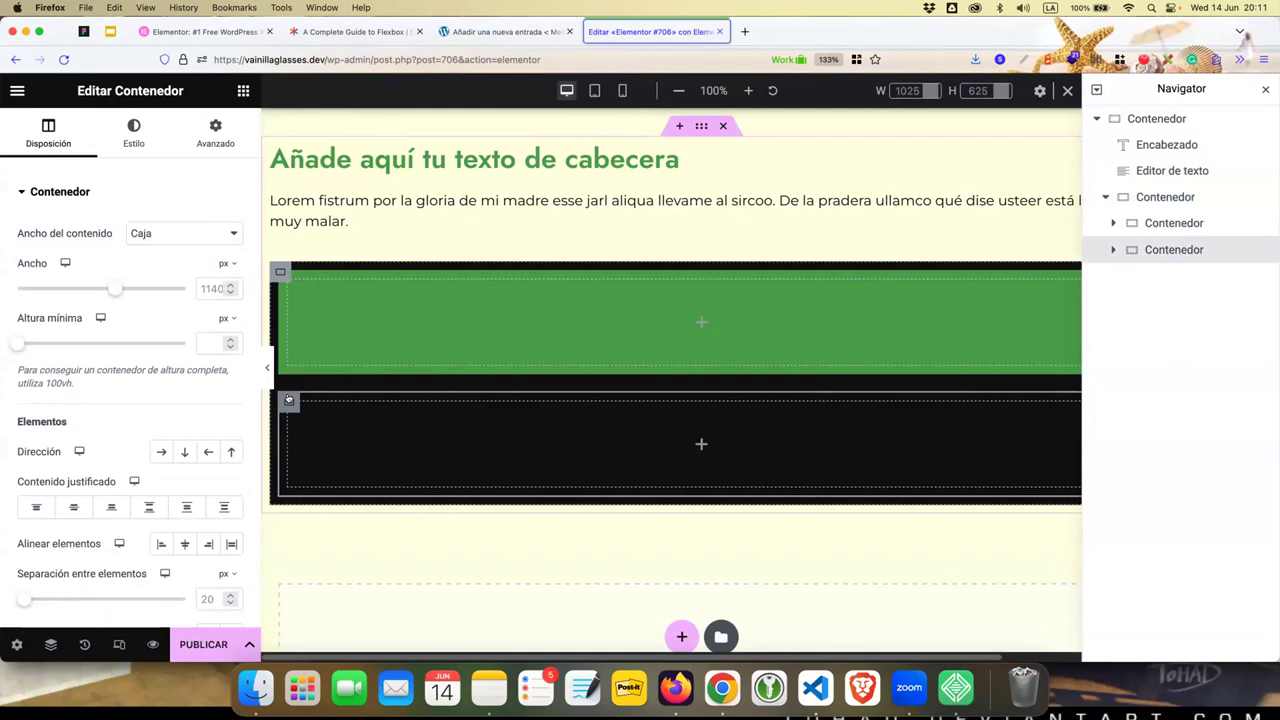
pyautogui.press('Delete')
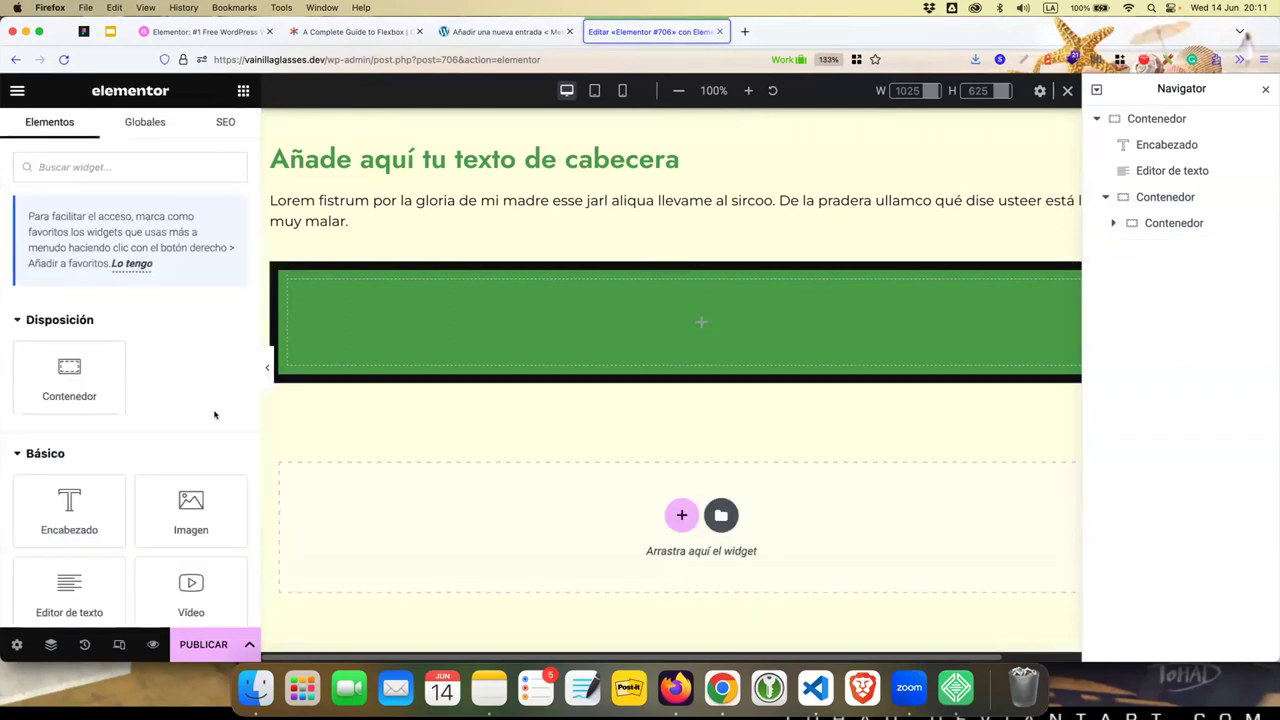
pyautogui.press('super+z')
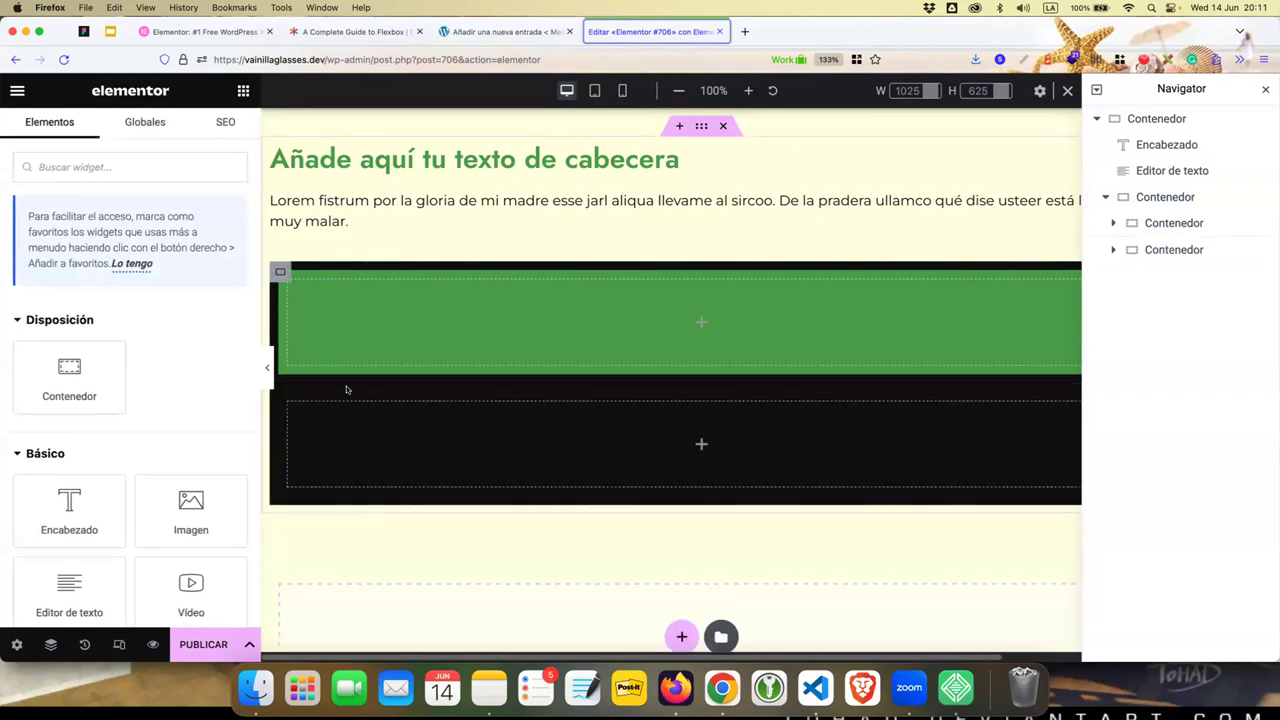
pyautogui.moveTo(289, 403)
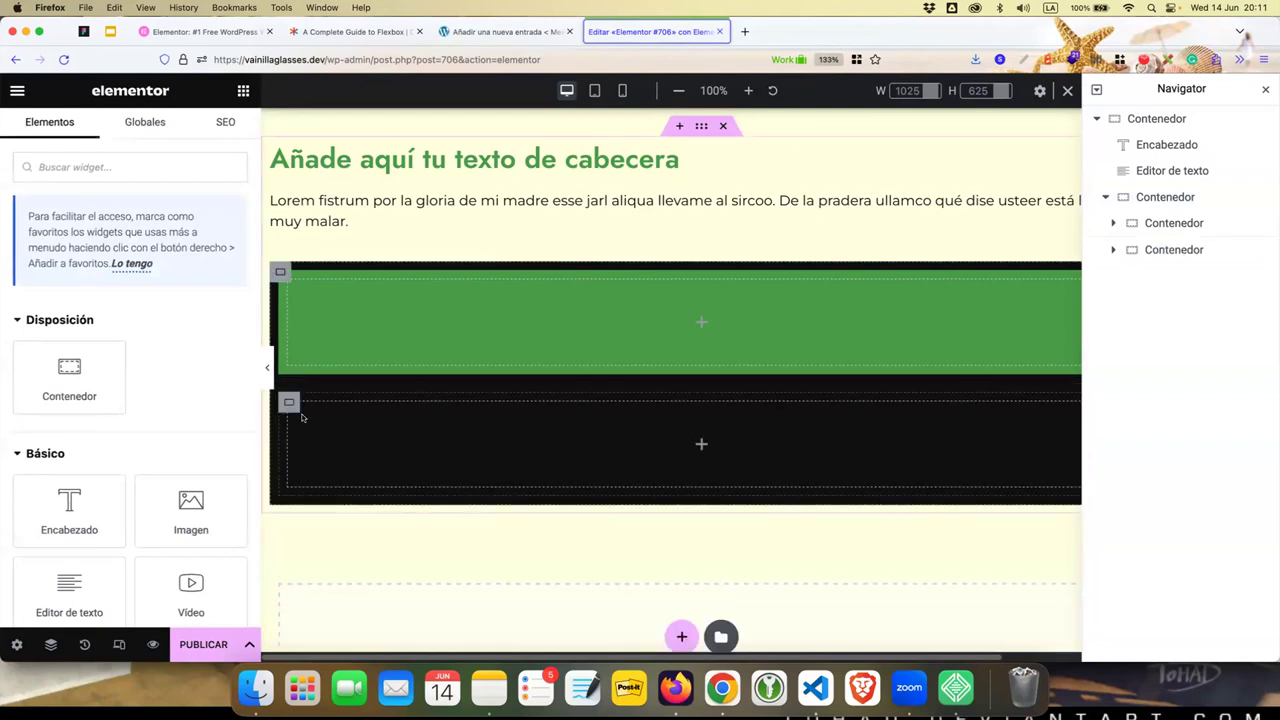
pyautogui.click(289, 403)
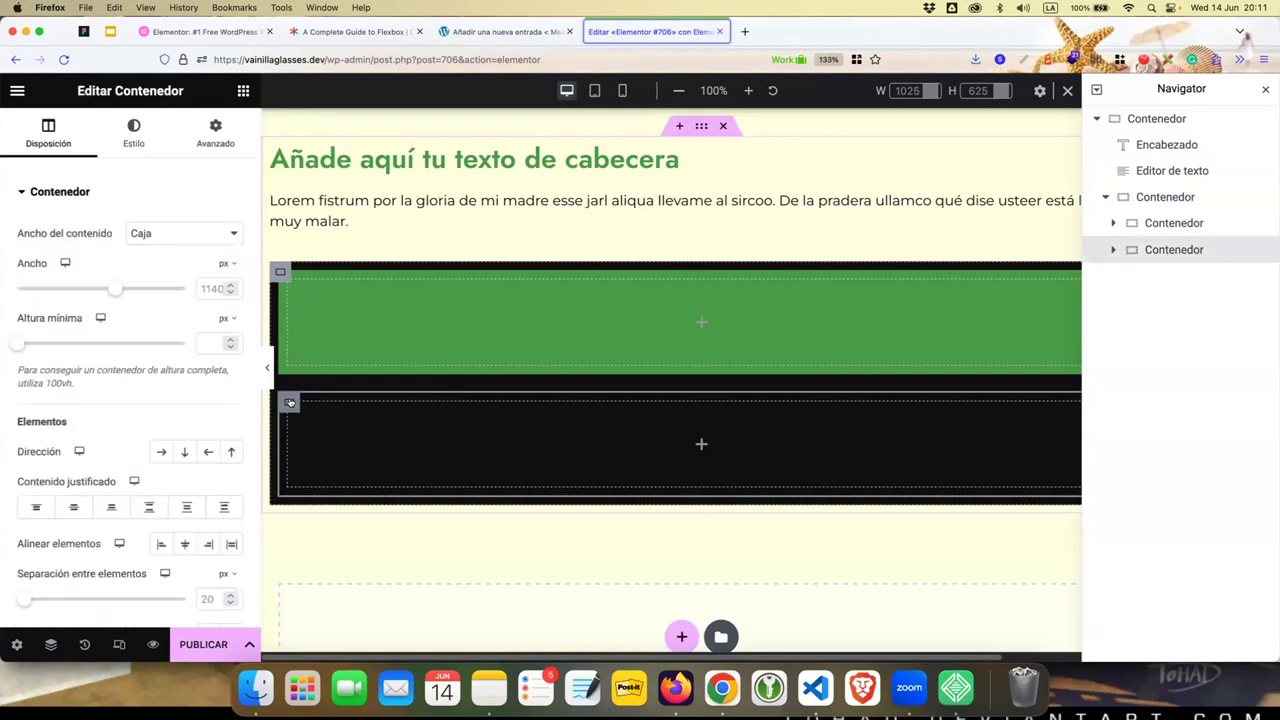
pyautogui.press('Delete')
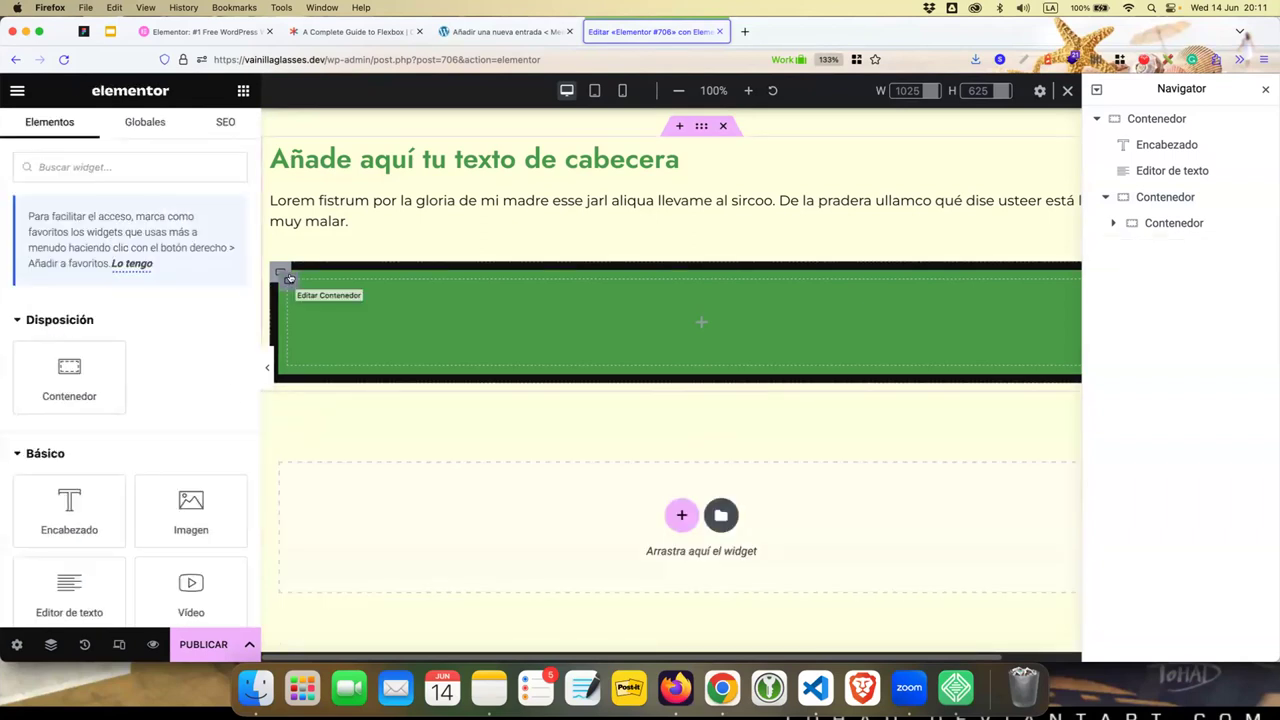
# - Duplicate the green inner container with Ctrl/Cmd+D and select the black parent
pyautogui.click(289, 278)
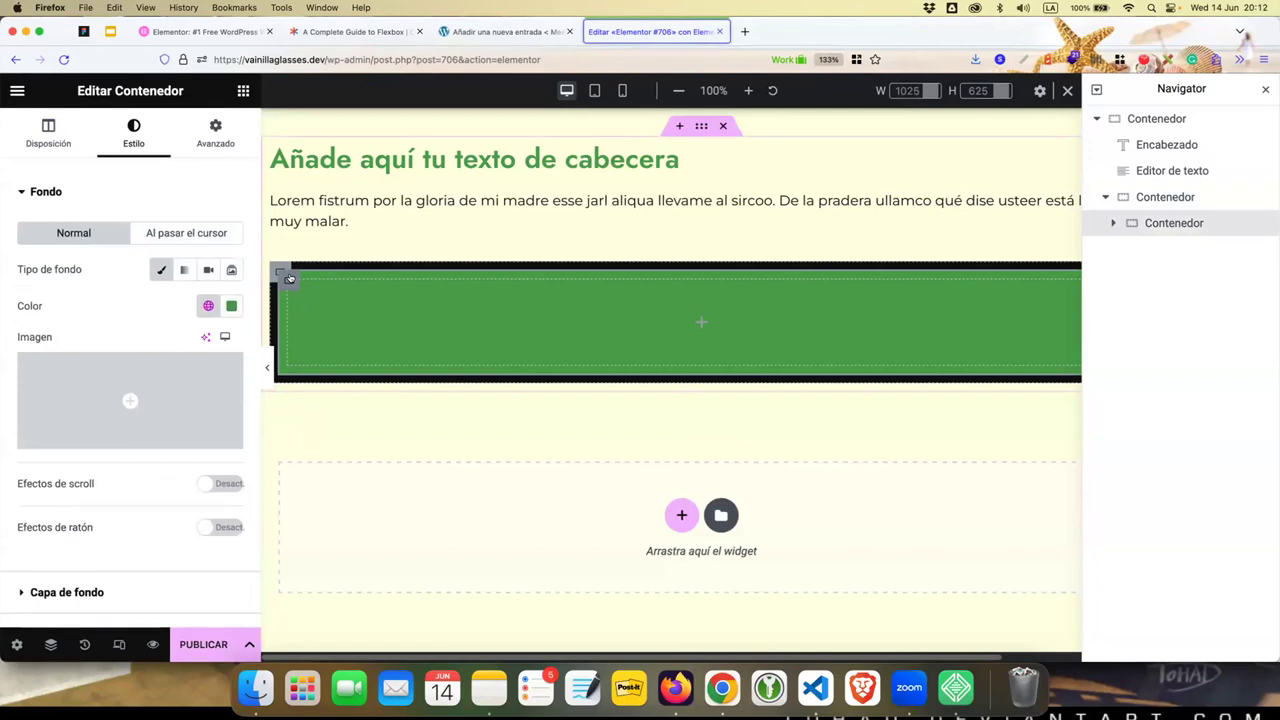
pyautogui.press('super+d')
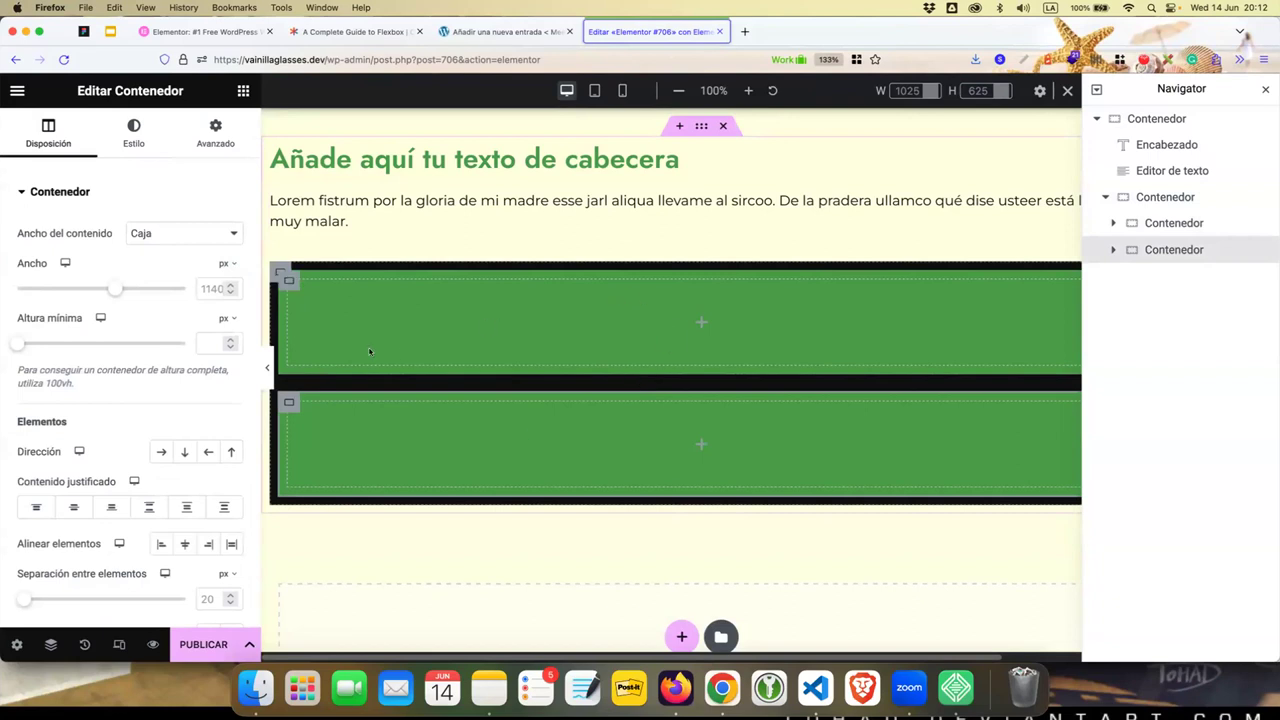
pyautogui.click(279, 269)
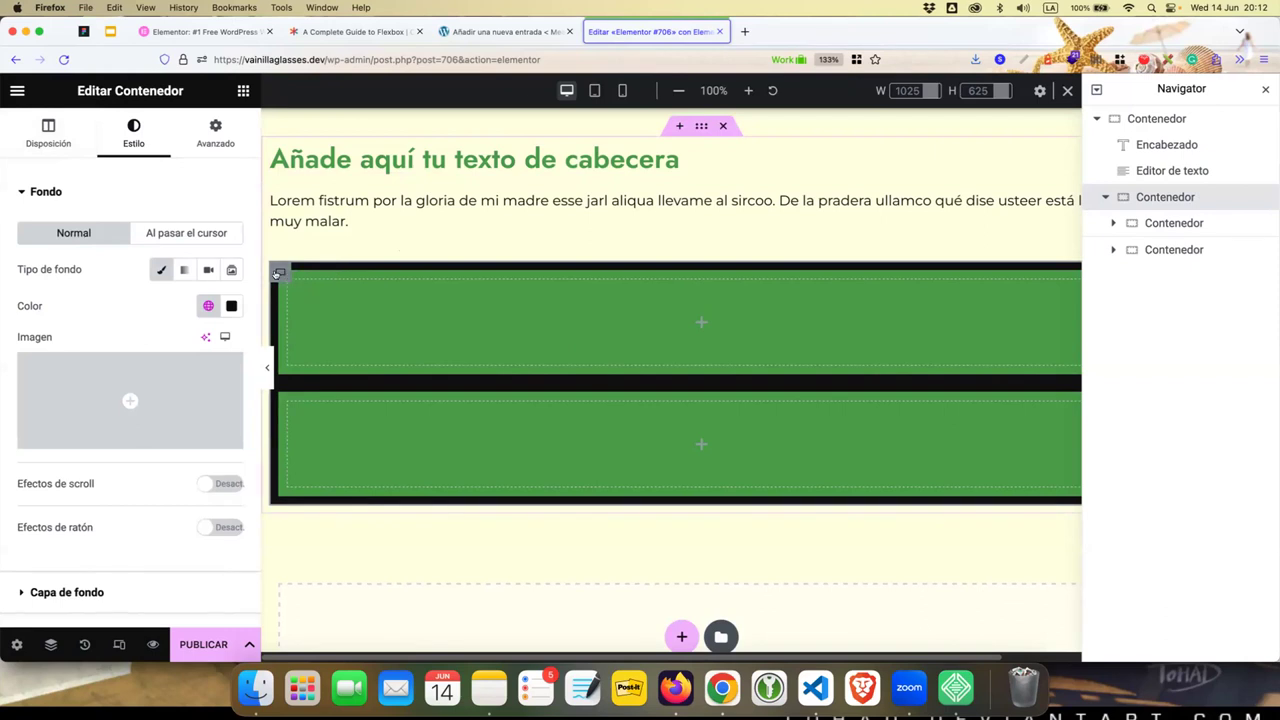
# - Read the CSS-Tricks Flexbox guide's properties, highlighting 'items' and the flex-wrap 'wrap' heading
pyautogui.click(365, 30)
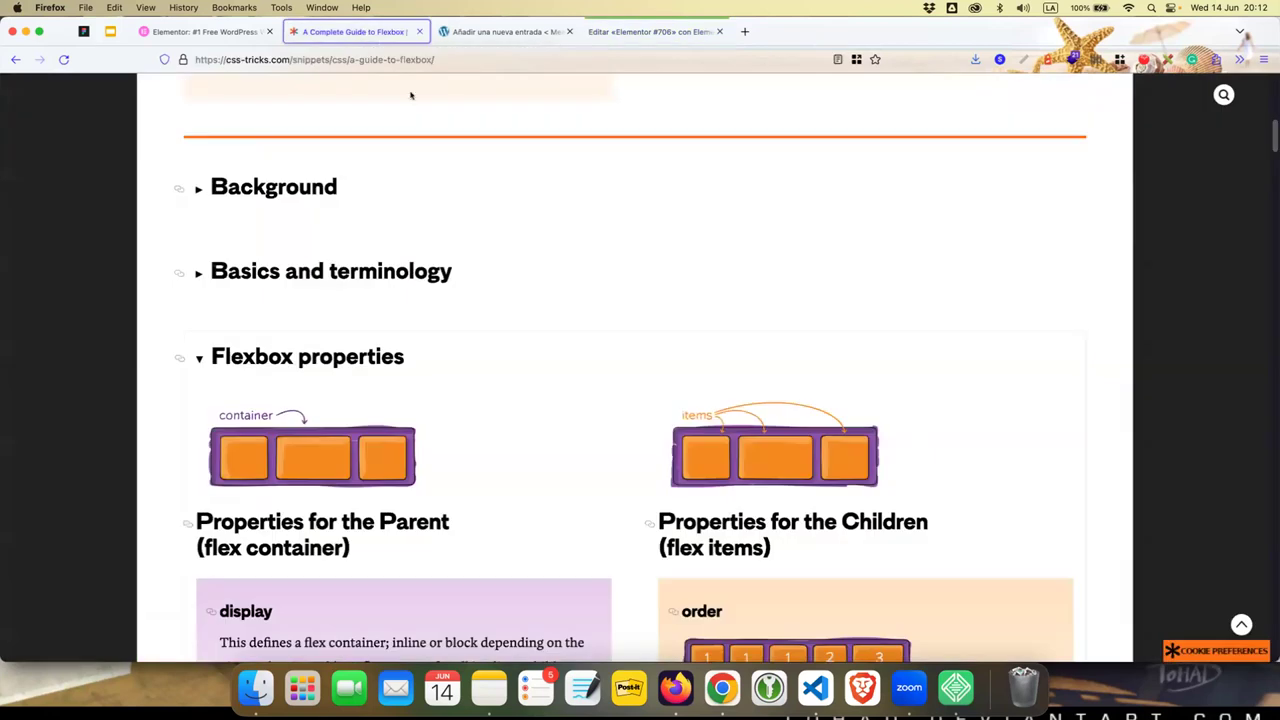
pyautogui.scroll(-3, 466, 243)
pyautogui.scroll(-2, 468, 243)
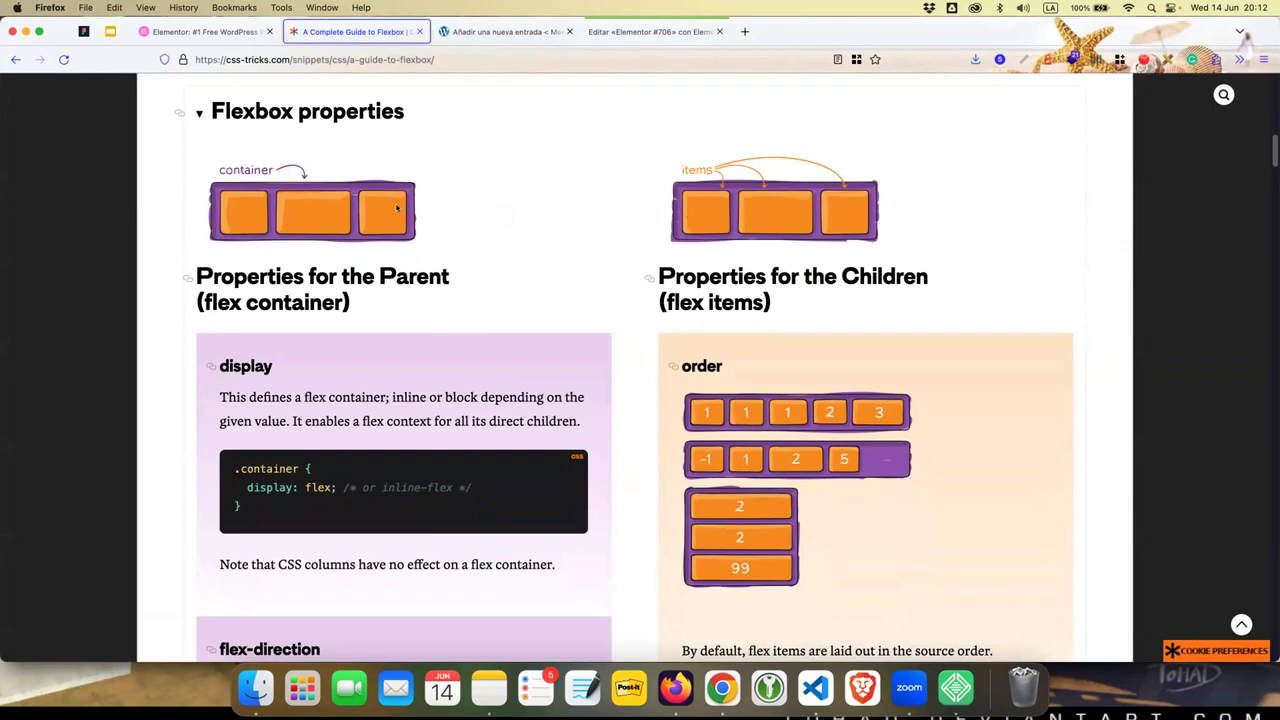
pyautogui.scroll(-3, 397, 207)
pyautogui.scroll(-1, 397, 203)
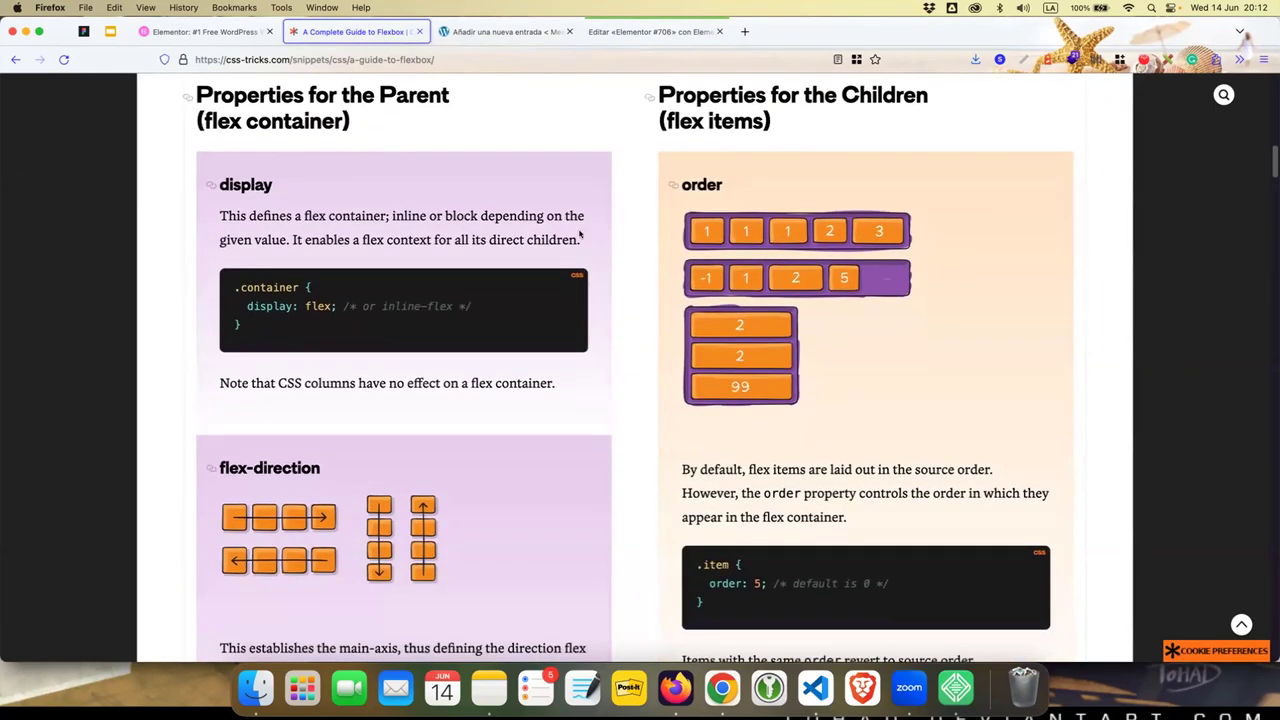
pyautogui.scroll(3, 810, 168)
pyautogui.doubleClick(727, 238)
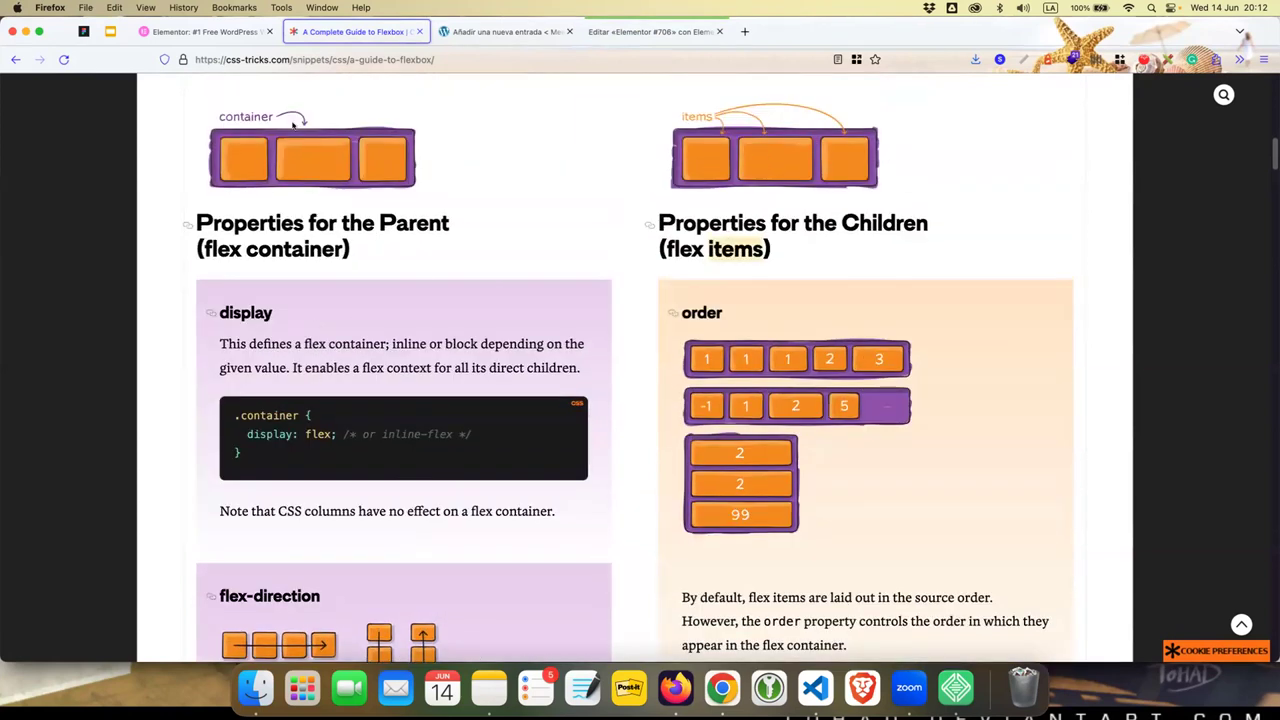
pyautogui.scroll(-1, 389, 307)
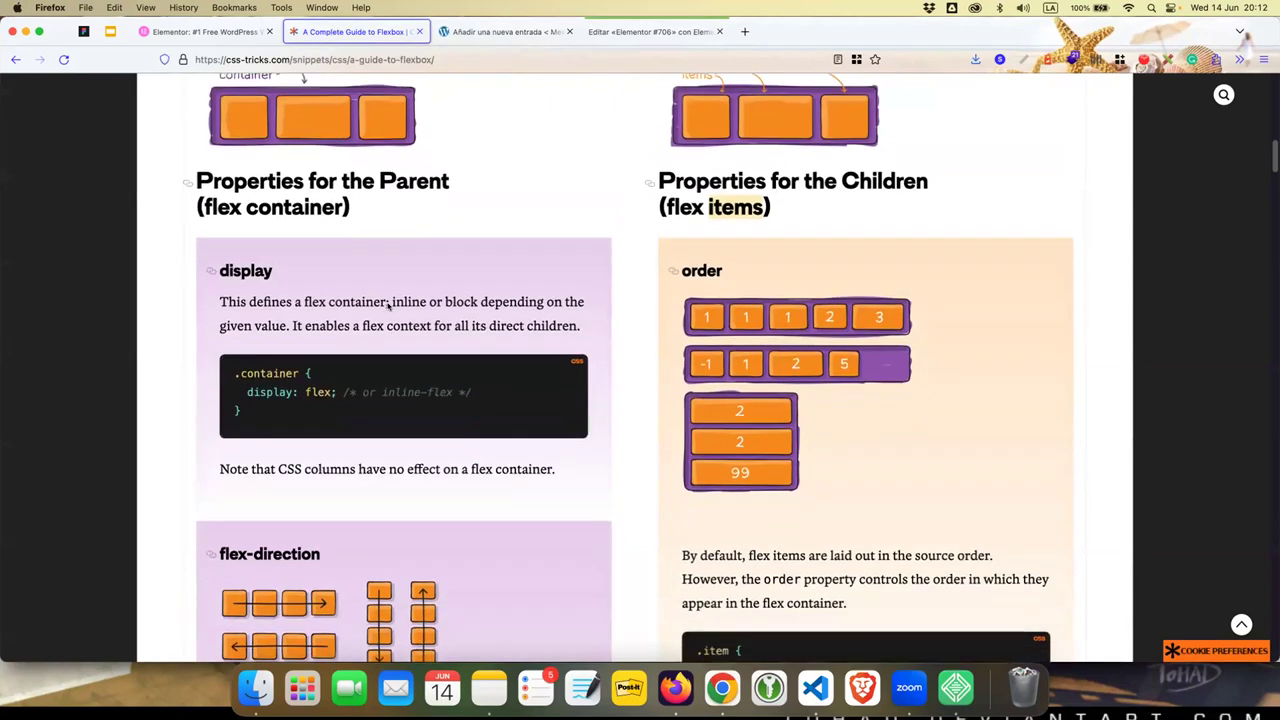
pyautogui.scroll(-5, 389, 307)
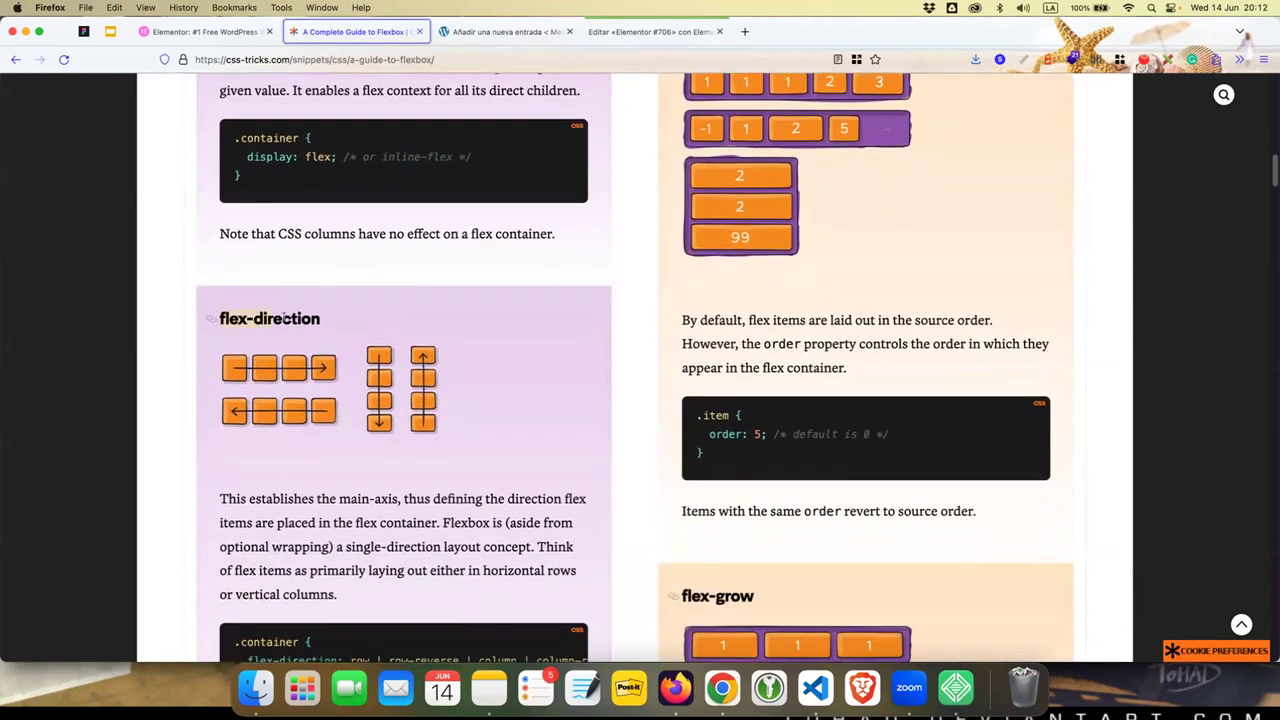
pyautogui.scroll(-5, 329, 320)
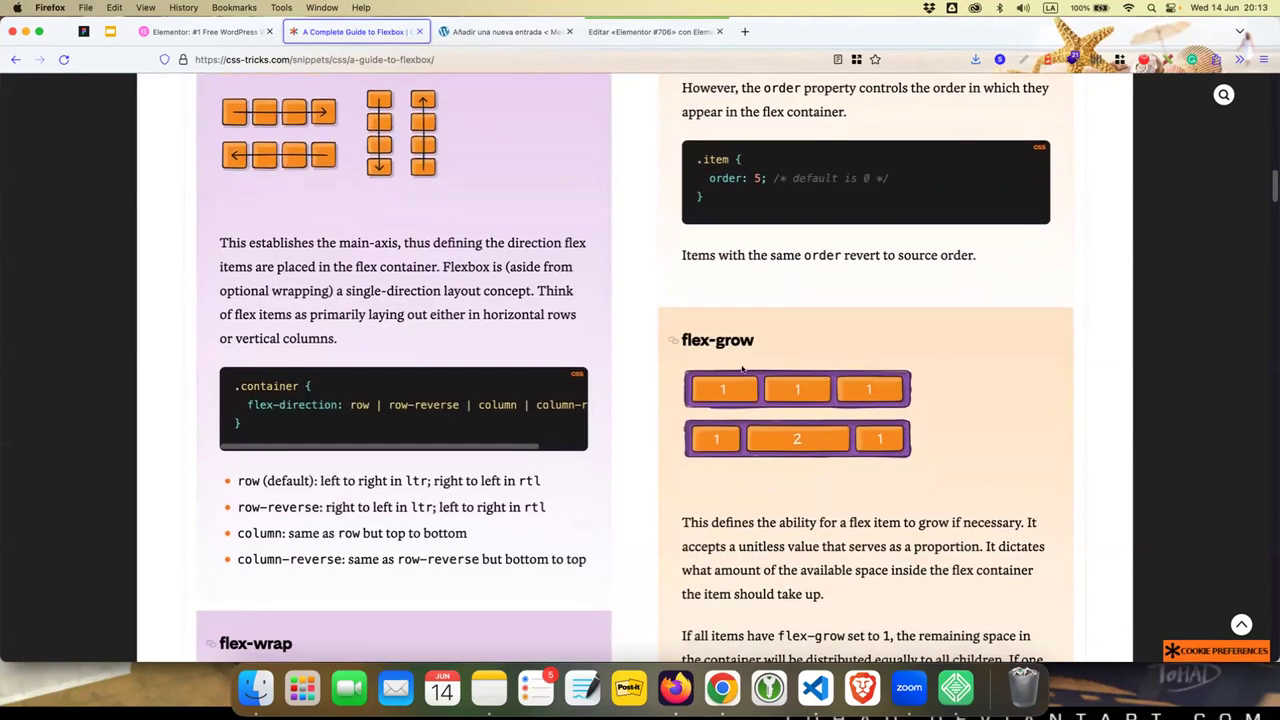
pyautogui.scroll(-5, 324, 360)
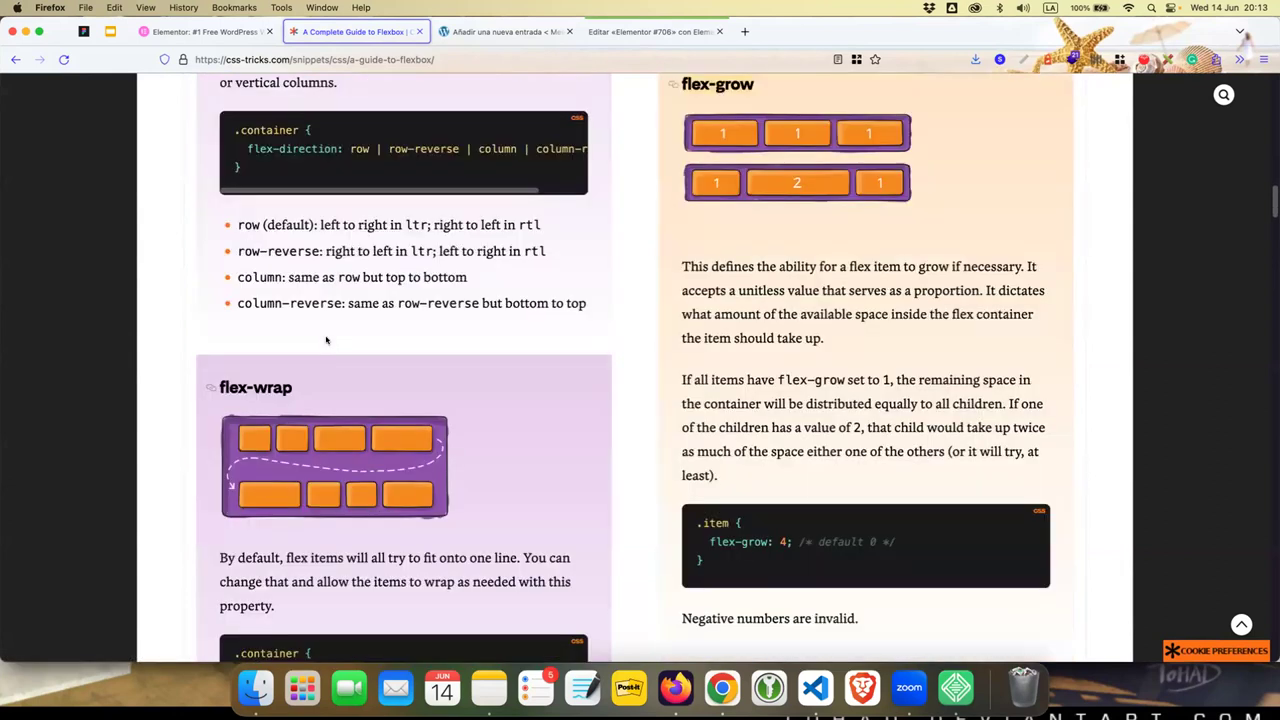
pyautogui.doubleClick(281, 374)
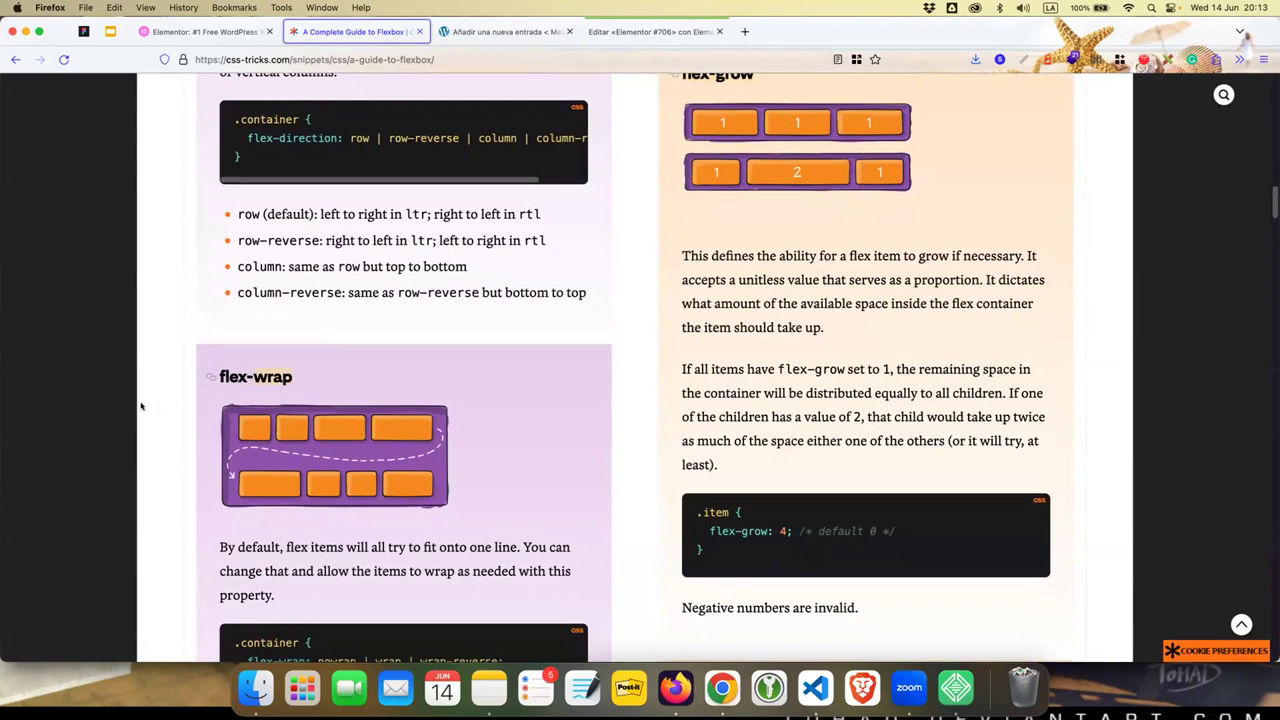
# - Continue reading down through align-items and align-self, then return to Elementor
pyautogui.scroll(-2, 423, 411)
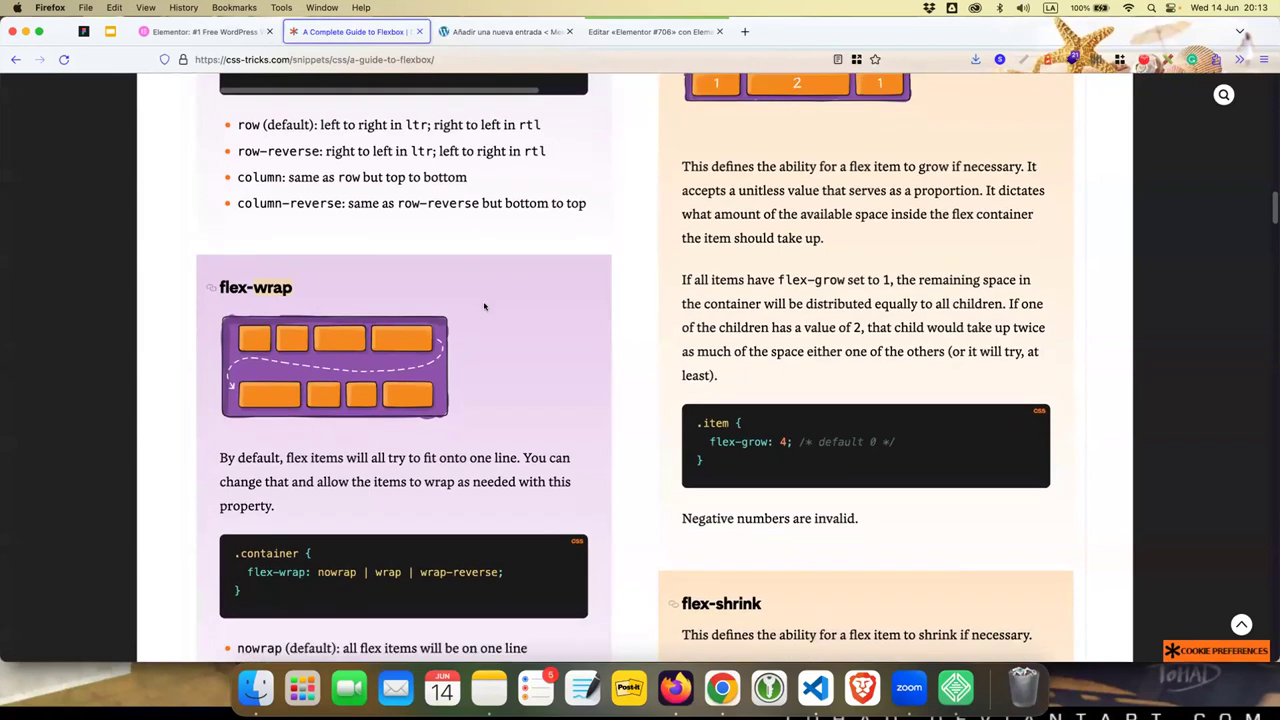
pyautogui.scroll(-5, 486, 307)
pyautogui.scroll(-10, 486, 307)
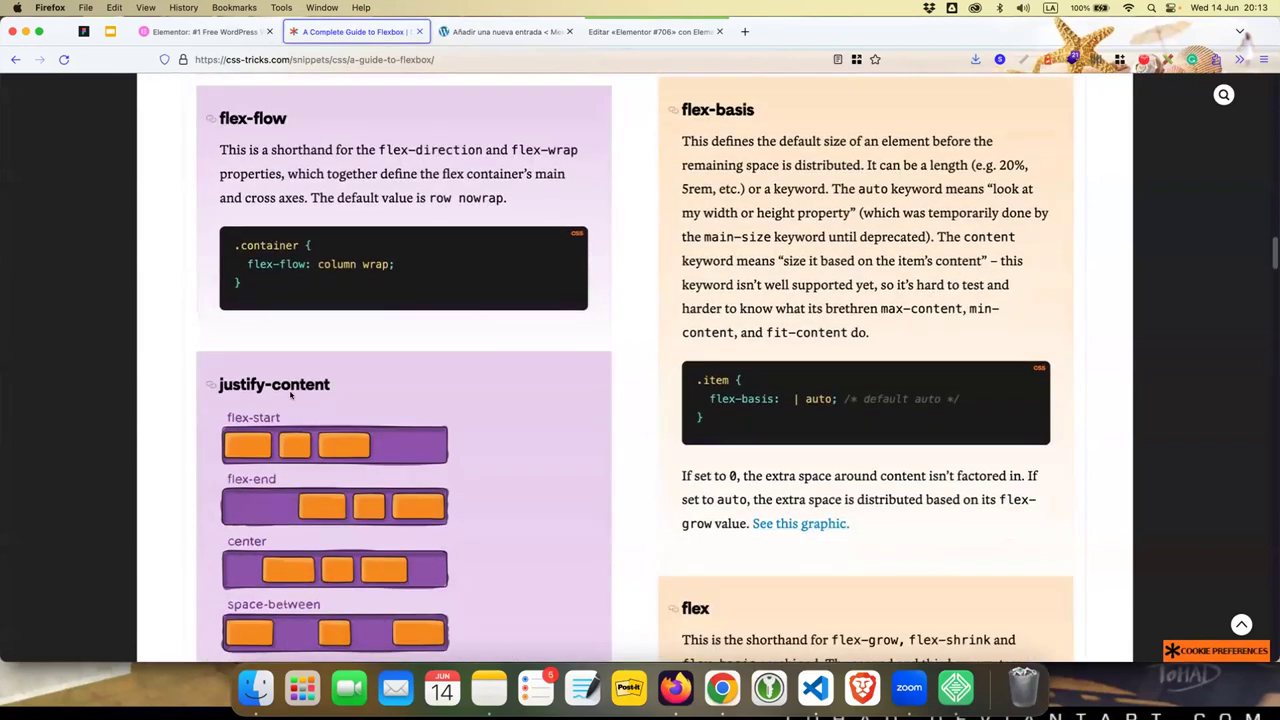
pyautogui.scroll(-3, 291, 395)
pyautogui.scroll(-2, 291, 231)
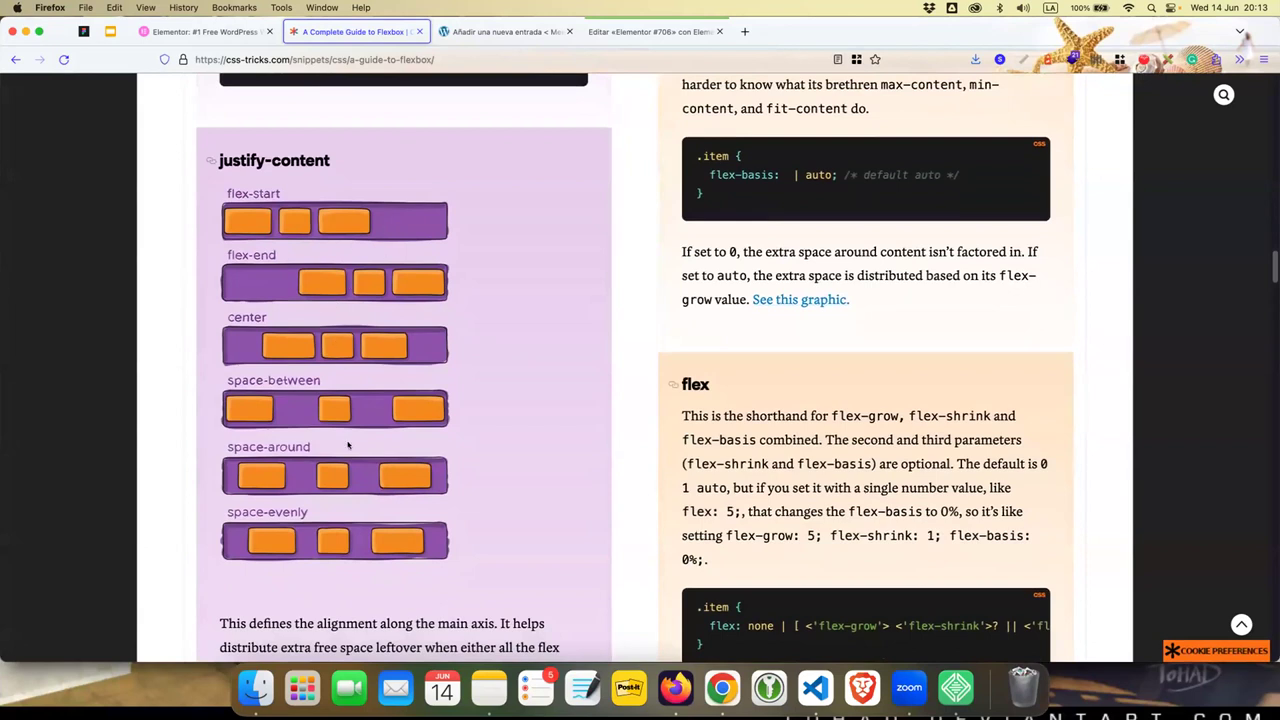
pyautogui.scroll(-5, 322, 508)
pyautogui.scroll(-5, 620, 364)
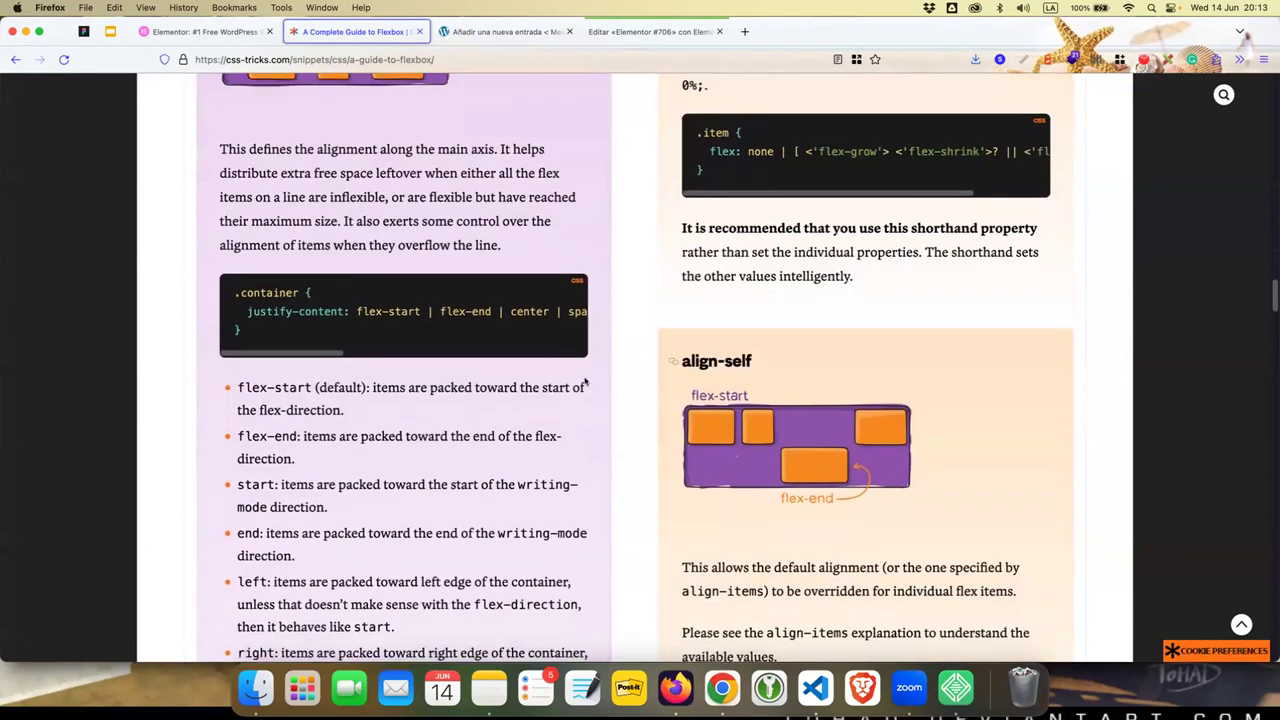
pyautogui.scroll(-2, 775, 372)
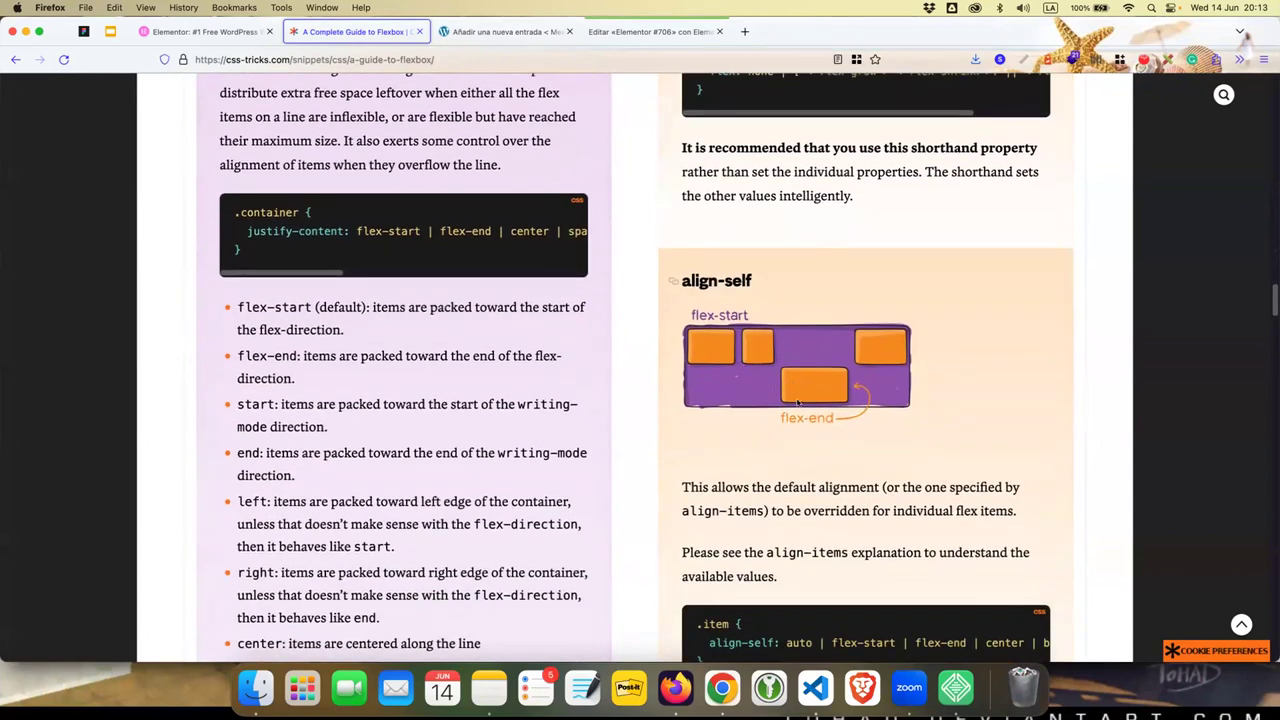
pyautogui.scroll(-1, 787, 393)
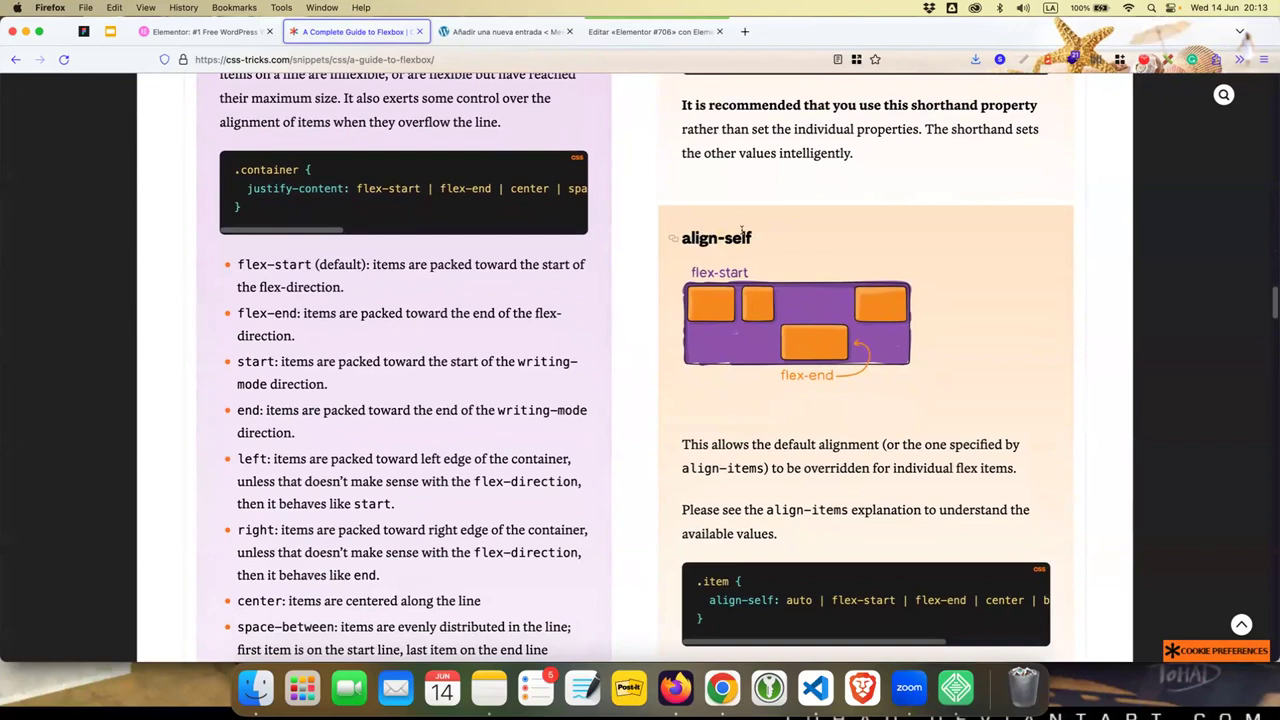
pyautogui.scroll(-6, 628, 258)
pyautogui.scroll(3, 629, 257)
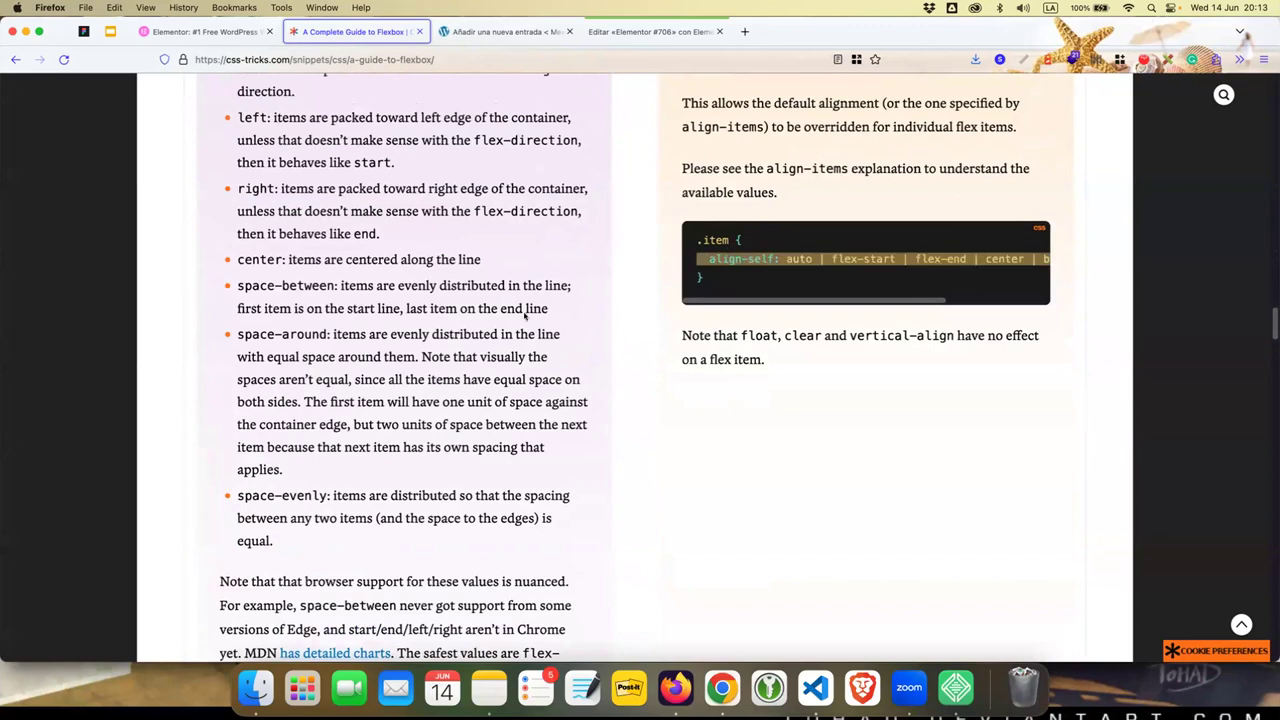
pyautogui.scroll(-5, 527, 317)
pyautogui.scroll(-3, 515, 320)
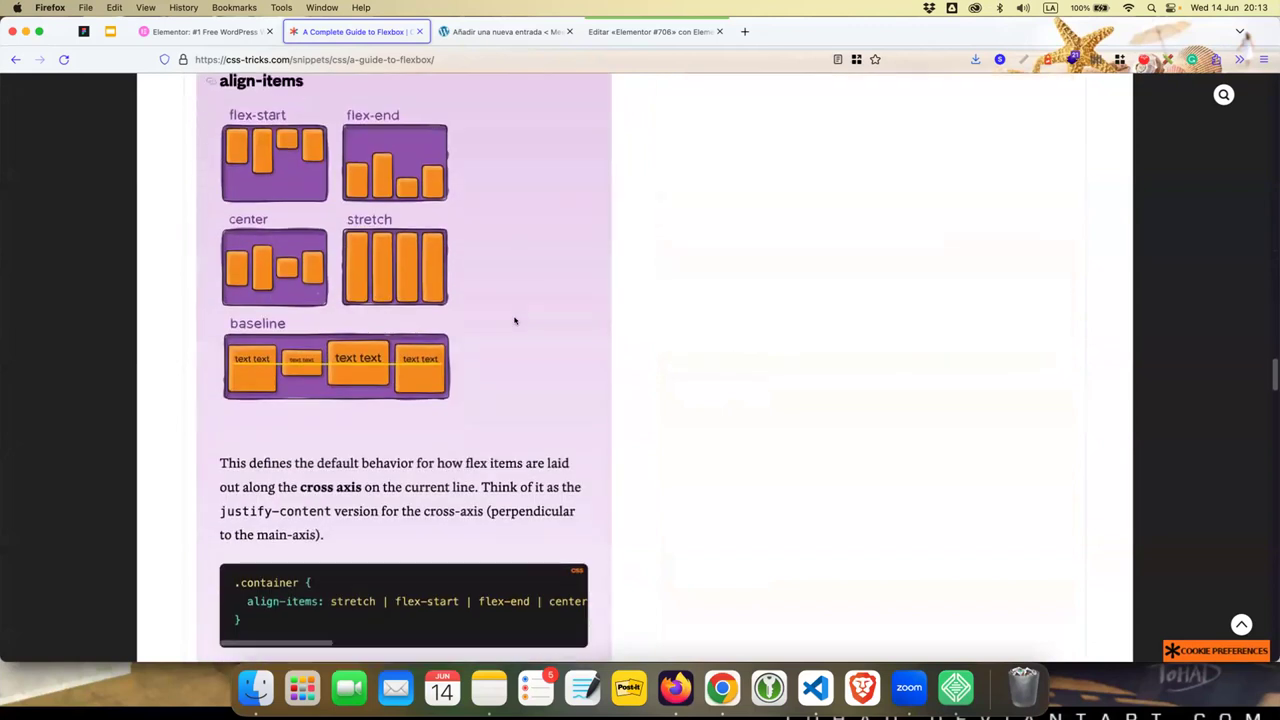
pyautogui.click(190, 30)
# - Rename the outer black container 'contenedor negro' in the Navigator
pyautogui.click(607, 32)
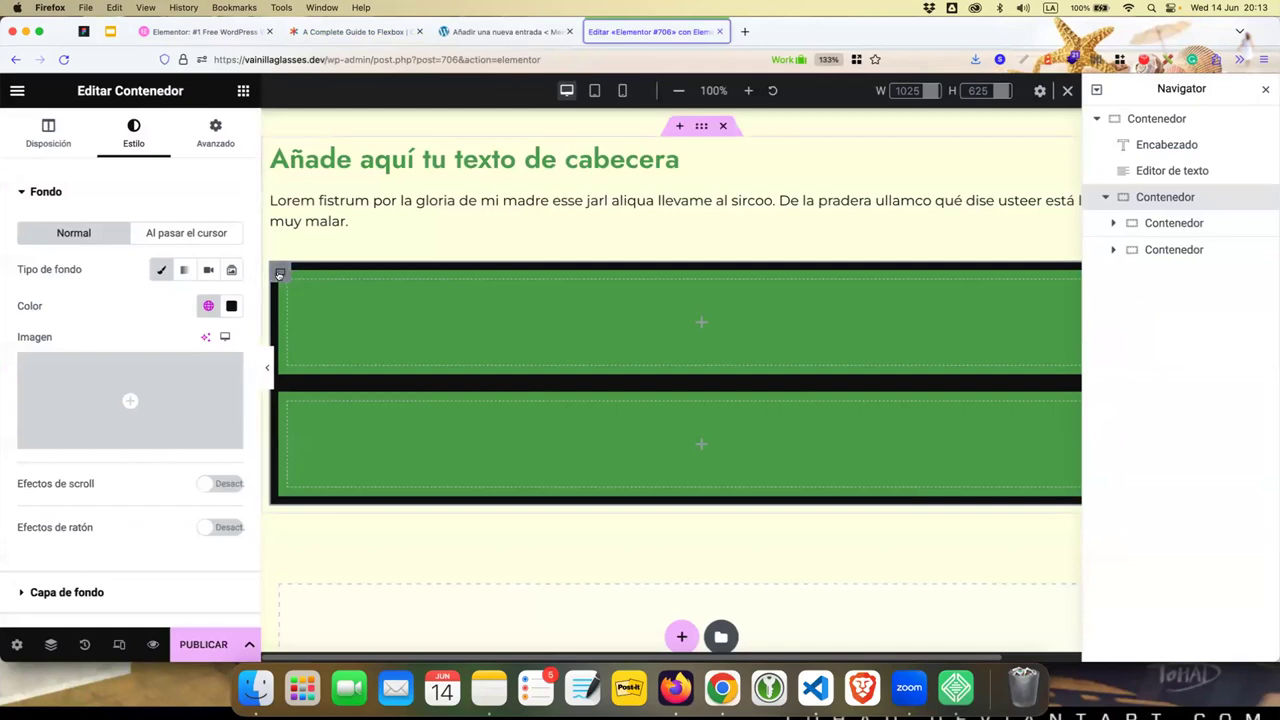
pyautogui.doubleClick(1170, 196)
pyautogui.write('contenedor negro')
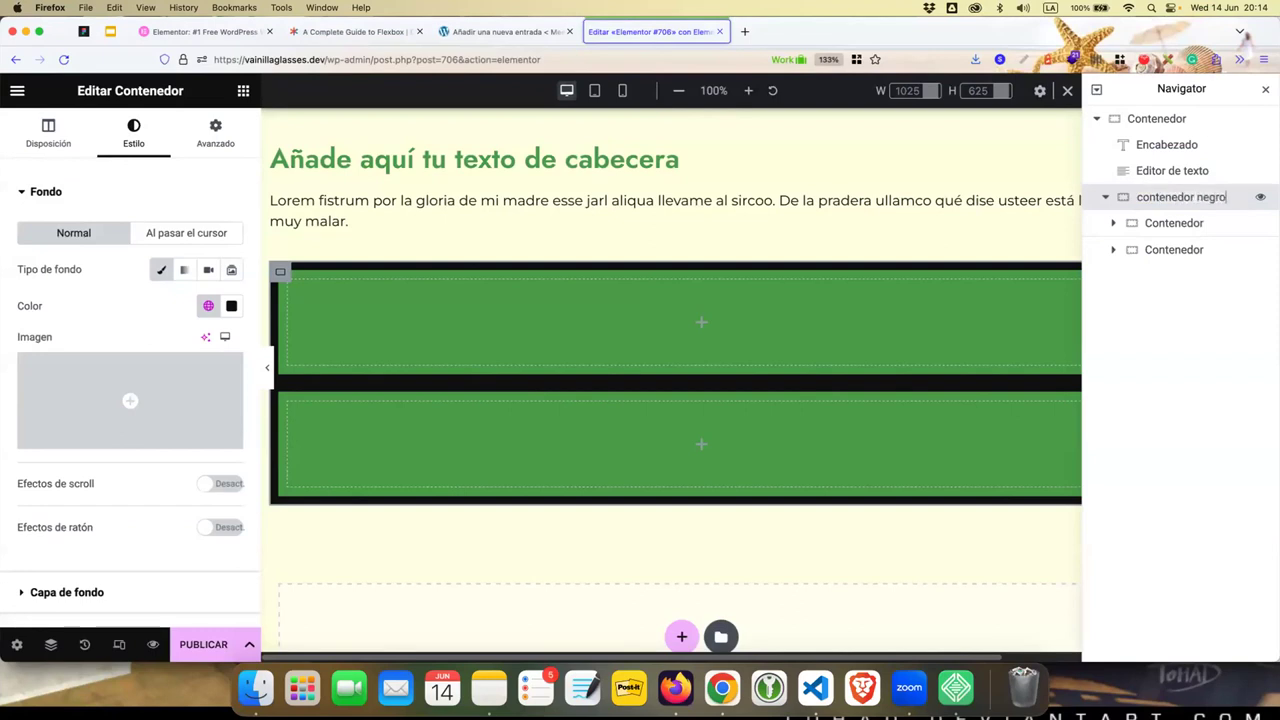
pyautogui.press('Return')
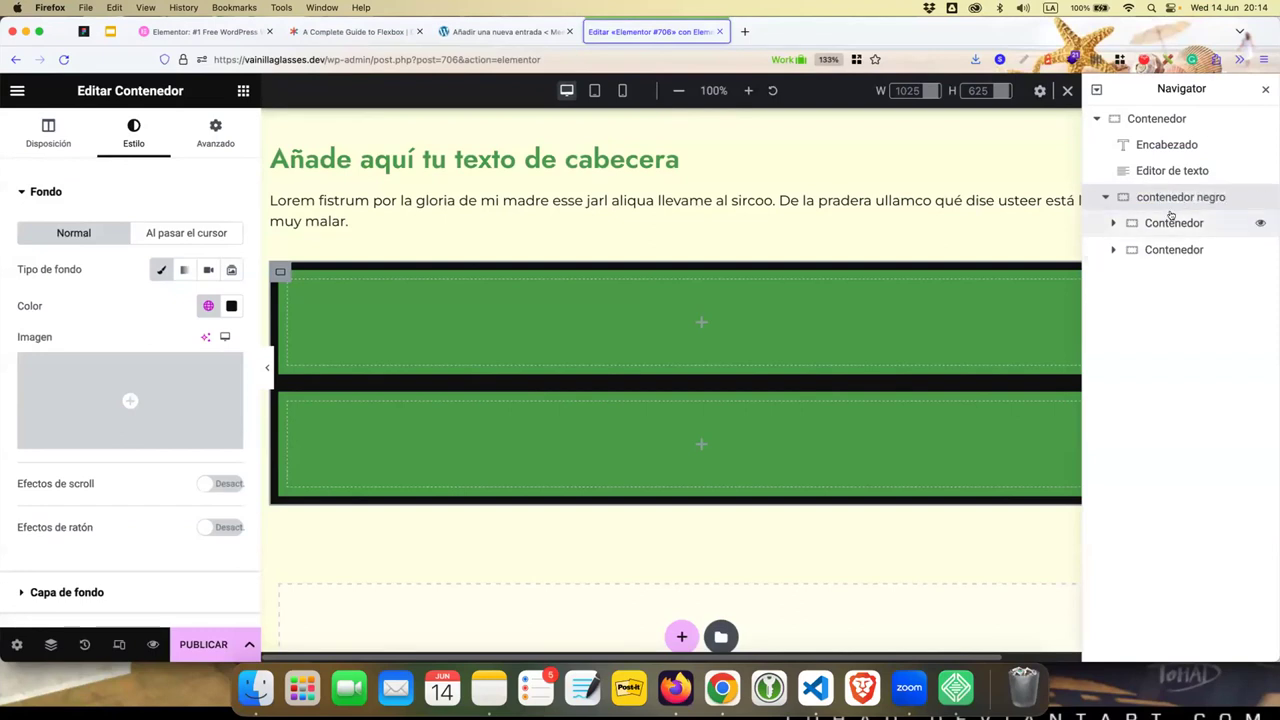
# - Rename the green containers 'contenedor verde' and 'contenedpr verde'
pyautogui.click(1170, 218)
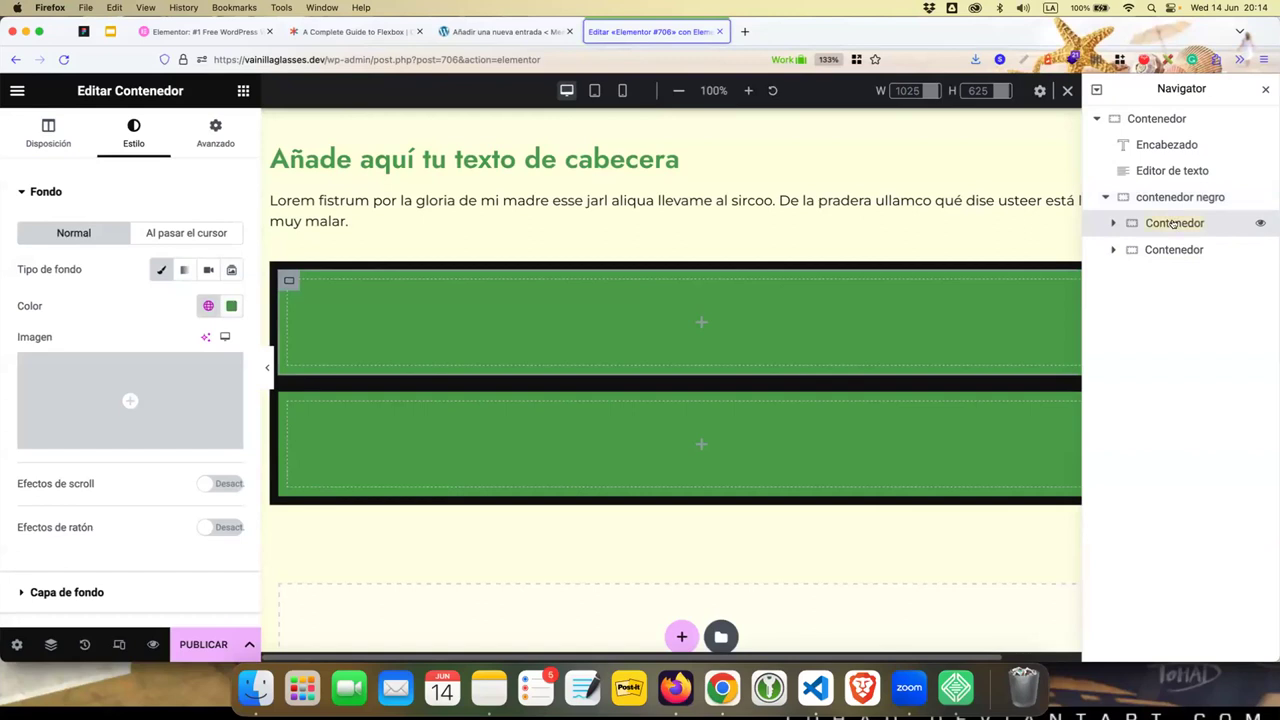
pyautogui.doubleClick(1173, 223)
pyautogui.write('contenedor verde')
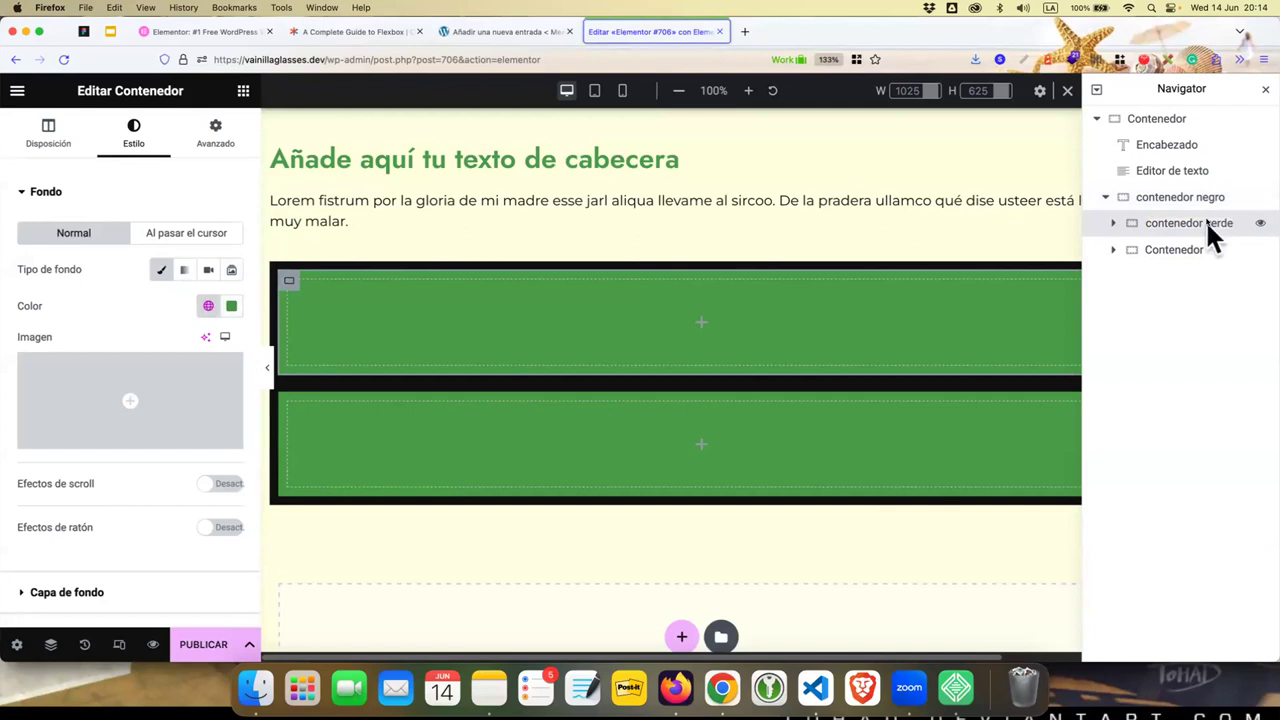
pyautogui.click(1172, 249)
pyautogui.write('contenedpr ')
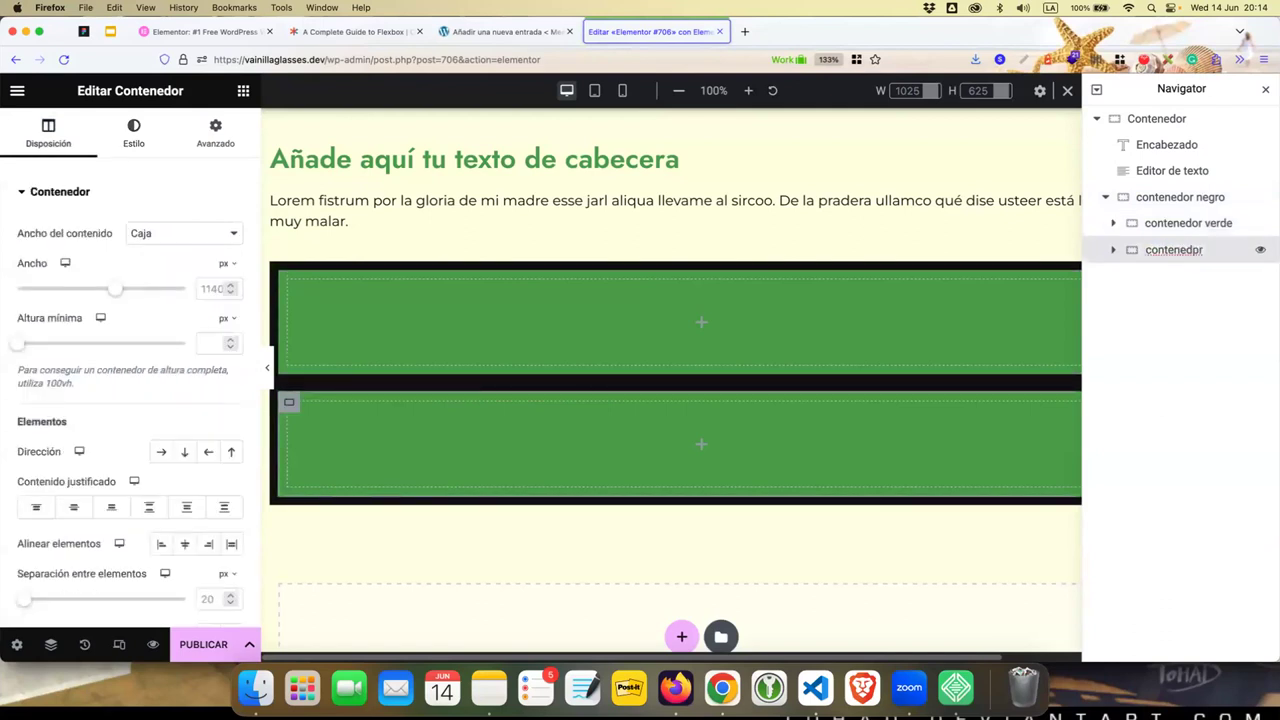
pyautogui.write('verde')
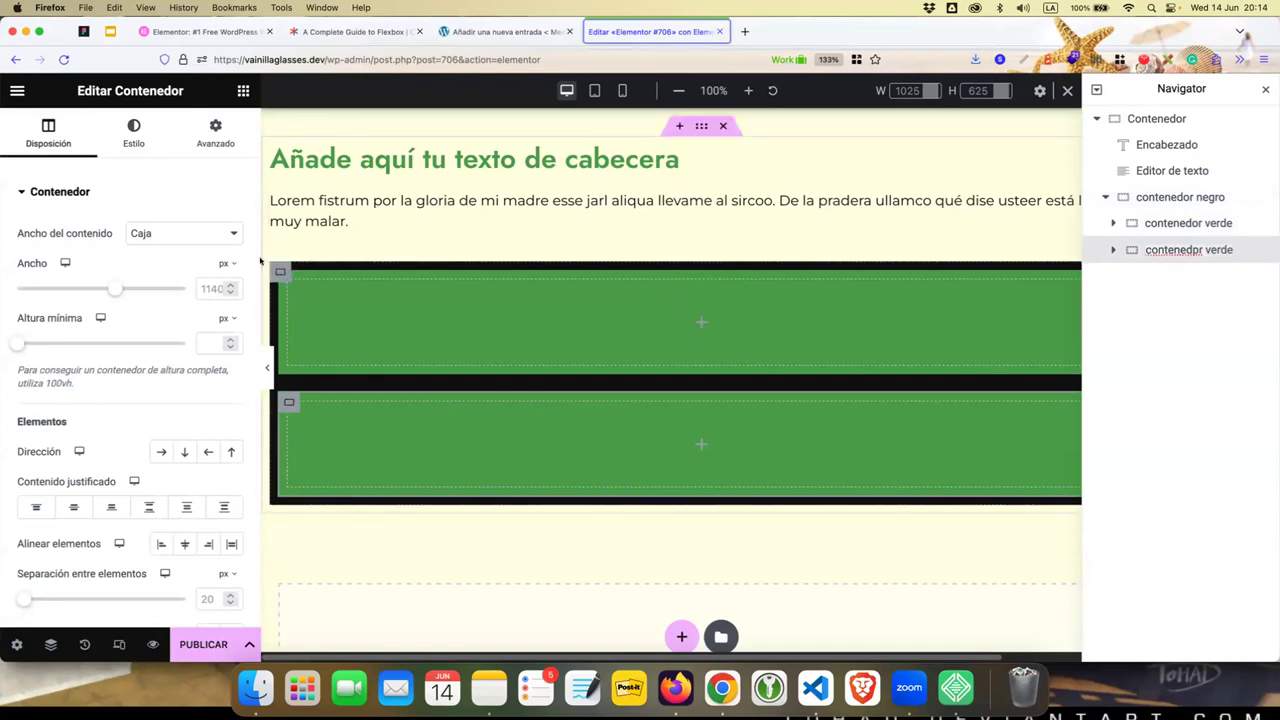
# - Try Full width for the black container's Ancho del contenido, then keep it at Caja
pyautogui.click(280, 269)
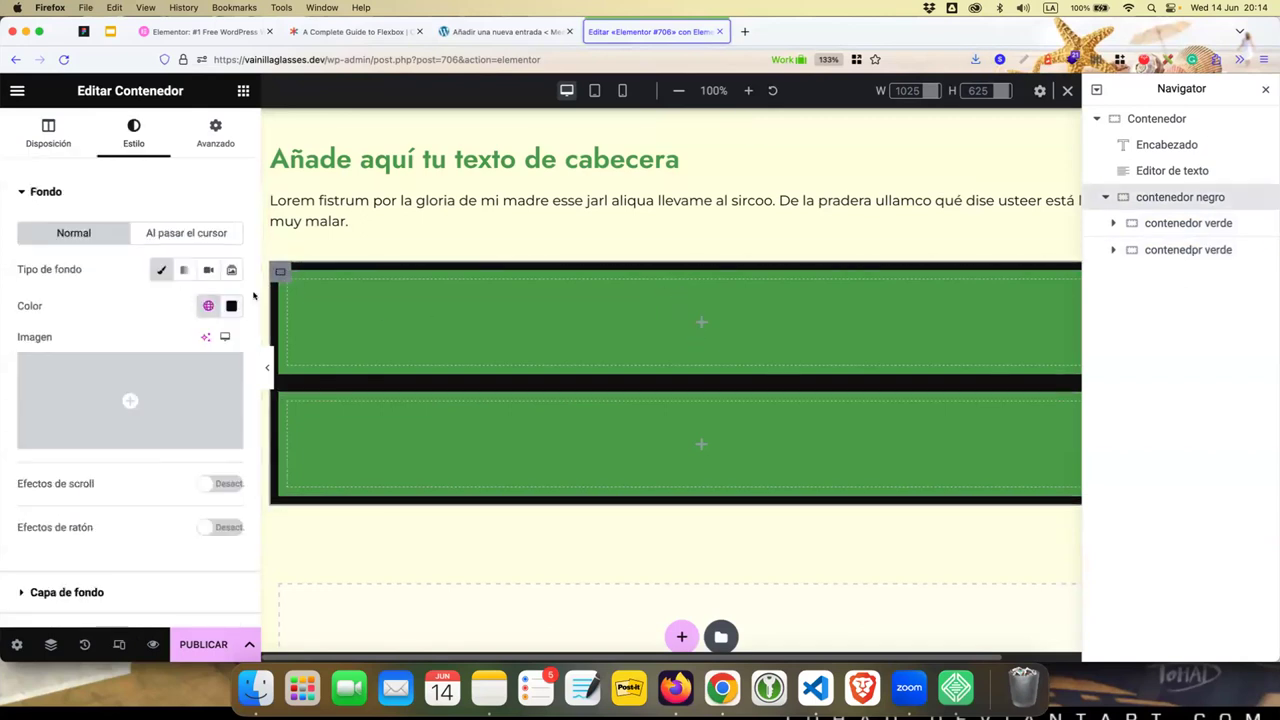
pyautogui.click(66, 153)
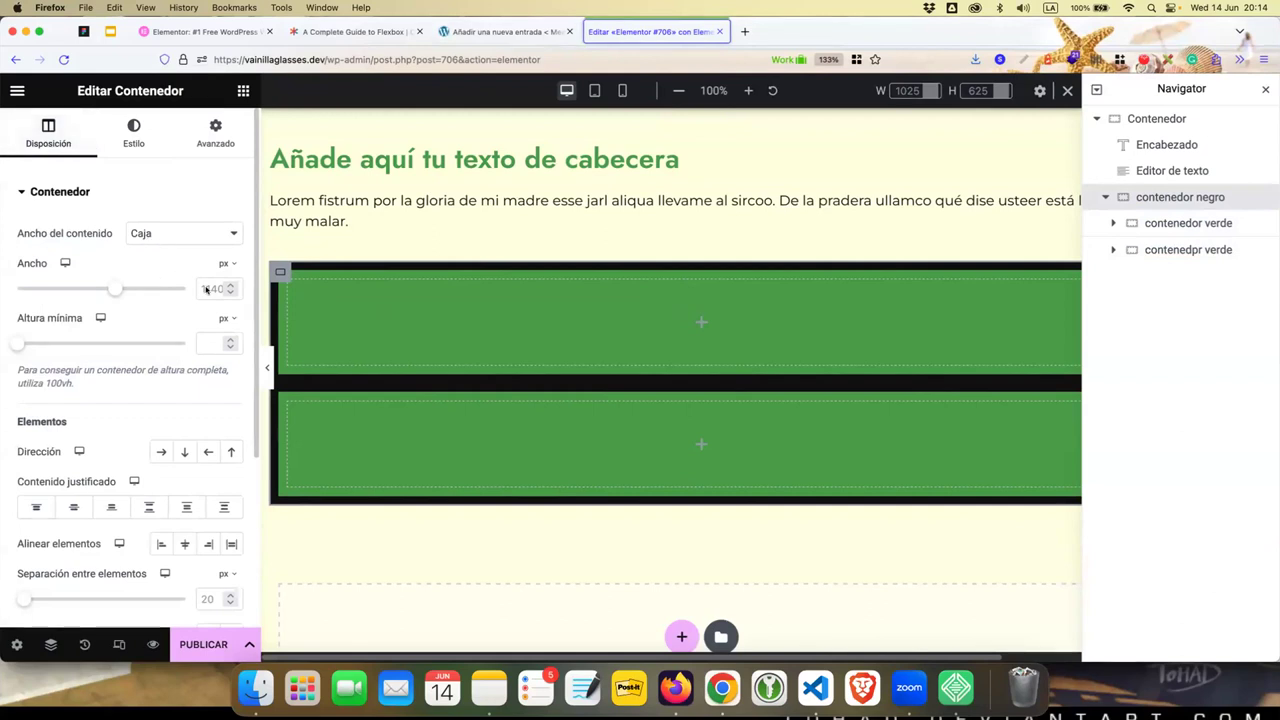
pyautogui.click(207, 234)
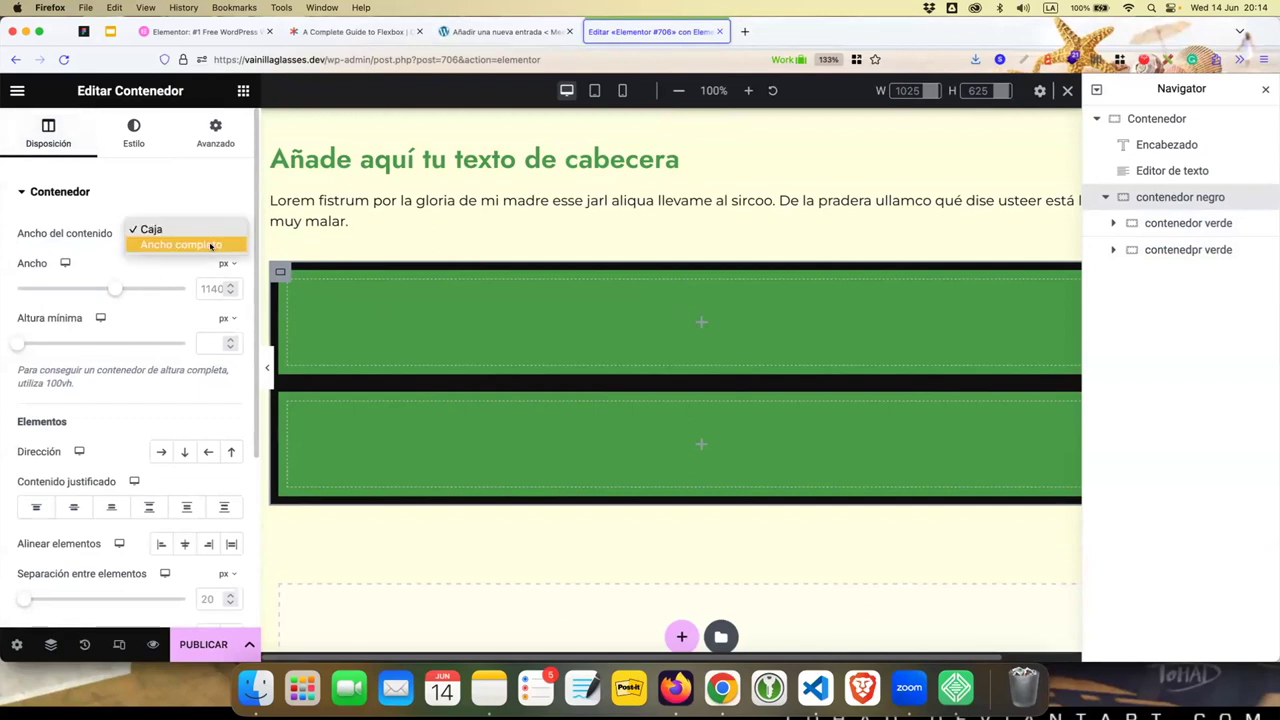
pyautogui.click(212, 226)
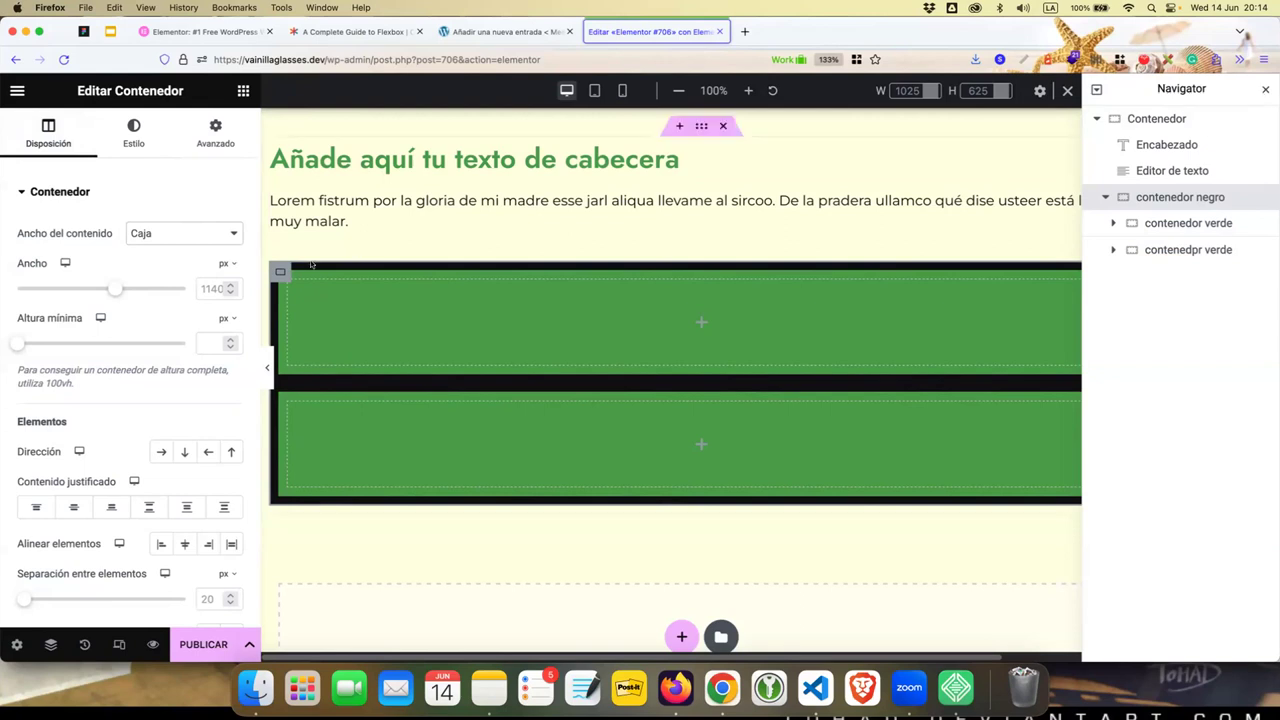
pyautogui.click(166, 235)
pyautogui.click(167, 245)
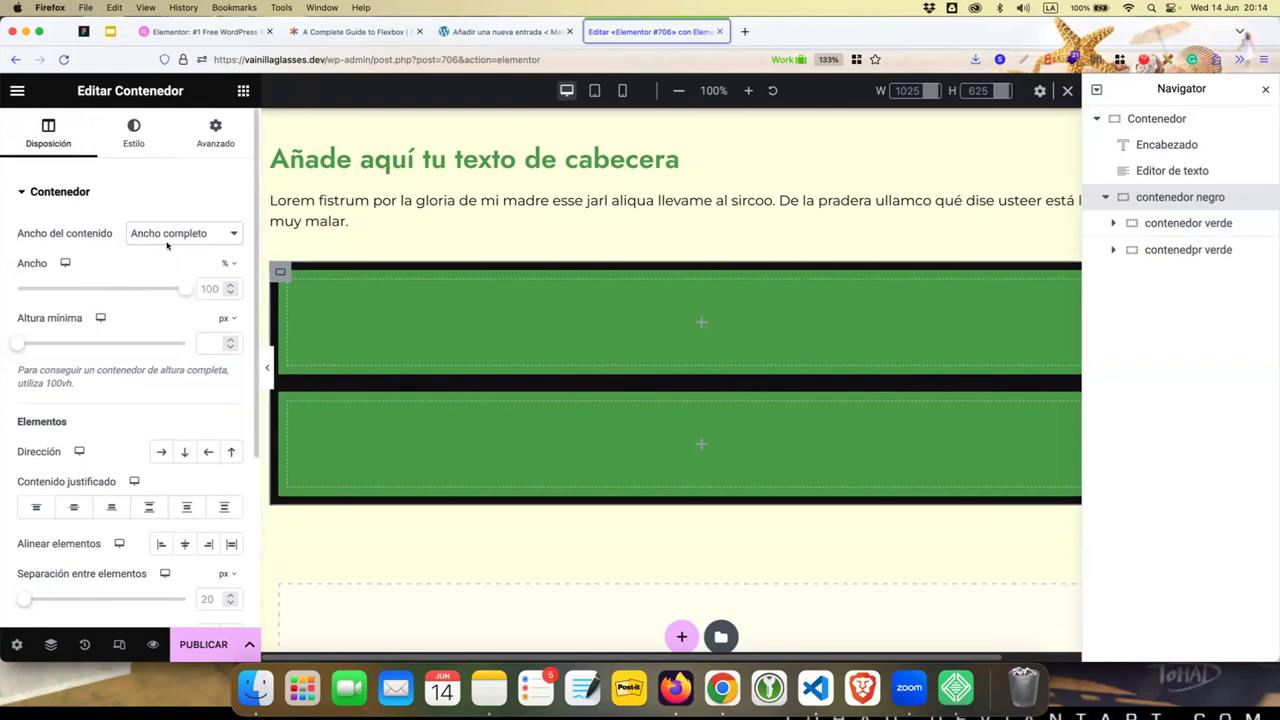
pyautogui.click(177, 234)
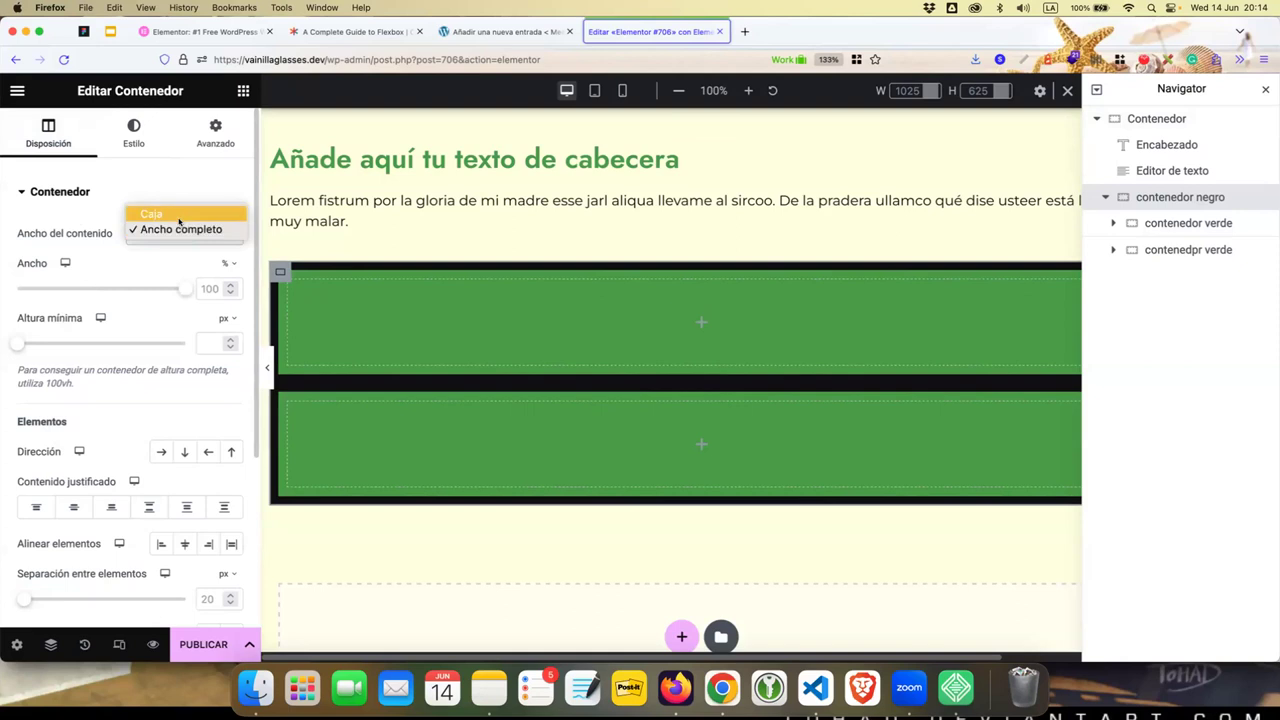
pyautogui.click(151, 214)
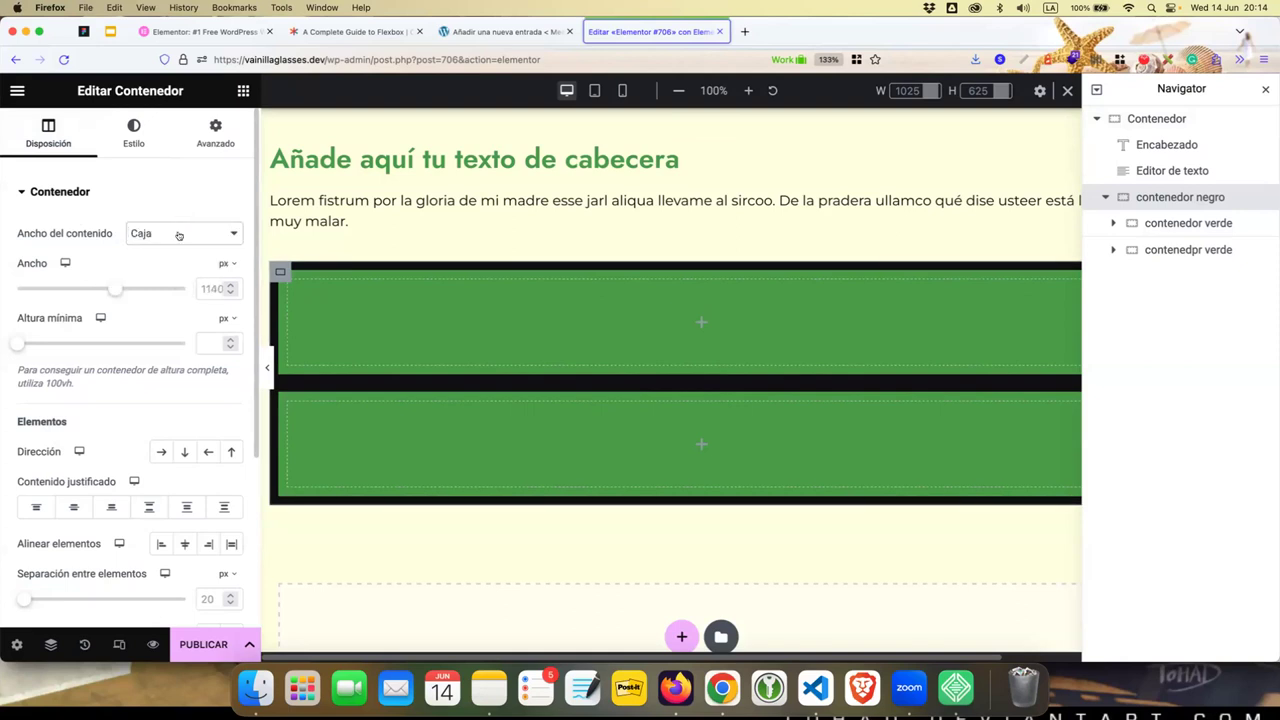
# - Open a preview of the page in a new tab with Previsualizar cambios
pyautogui.rightClick(152, 646)
pyautogui.click(145, 635)
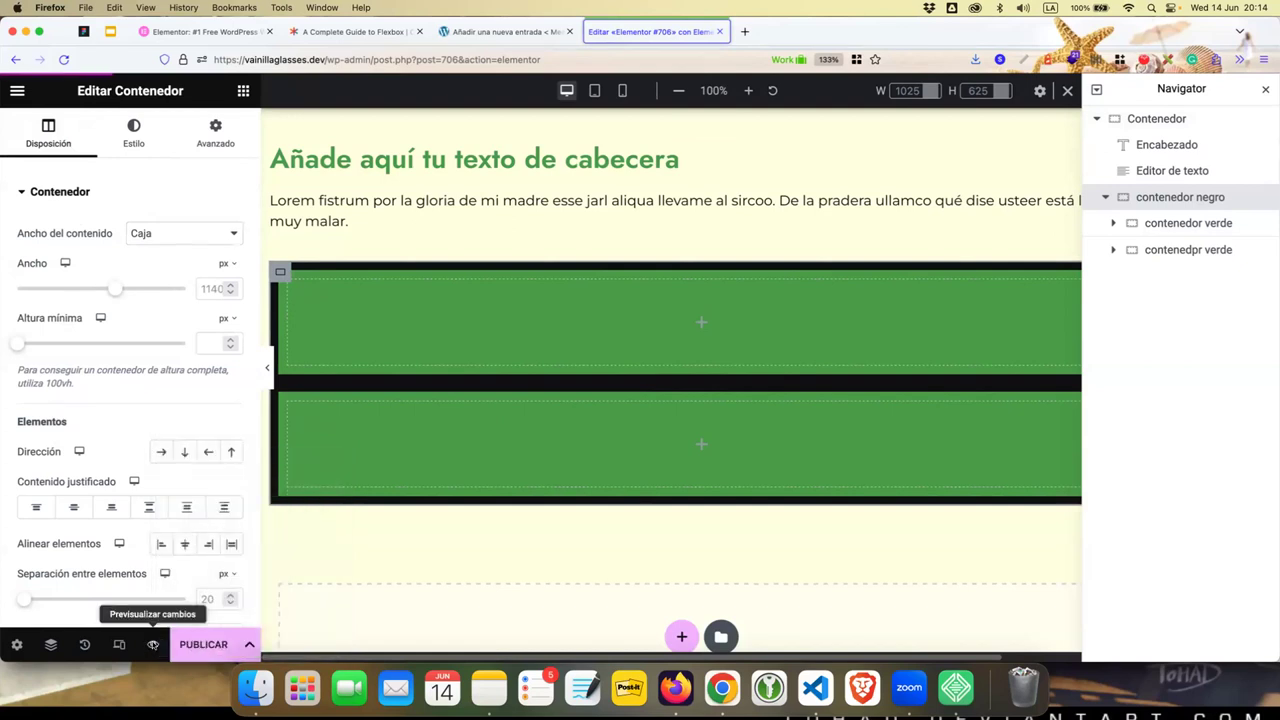
pyautogui.click(153, 645)
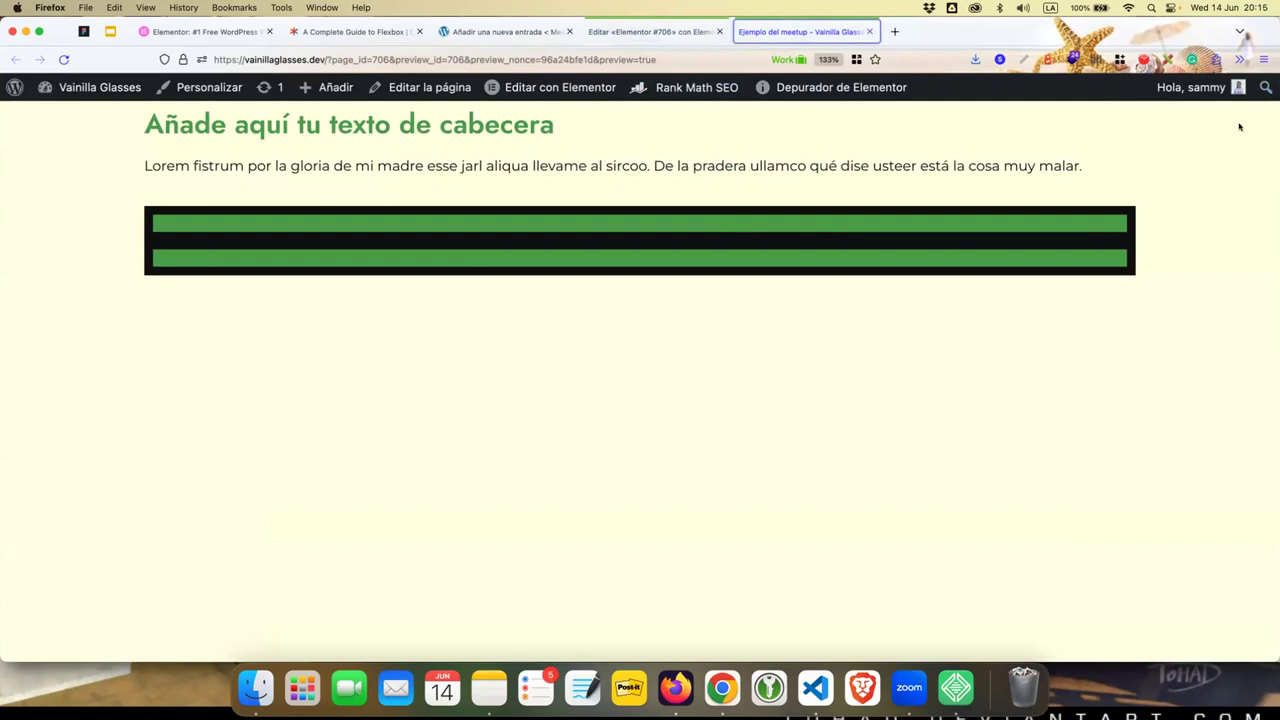
# - Resize the window while viewing the preview, then go back to the Elementor #706 editor
pyautogui.moveTo(1275, 166)
pyautogui.mouseDown()
pyautogui.moveTo(413, 206)
pyautogui.moveTo(1275, 125)
pyautogui.mouseUp()
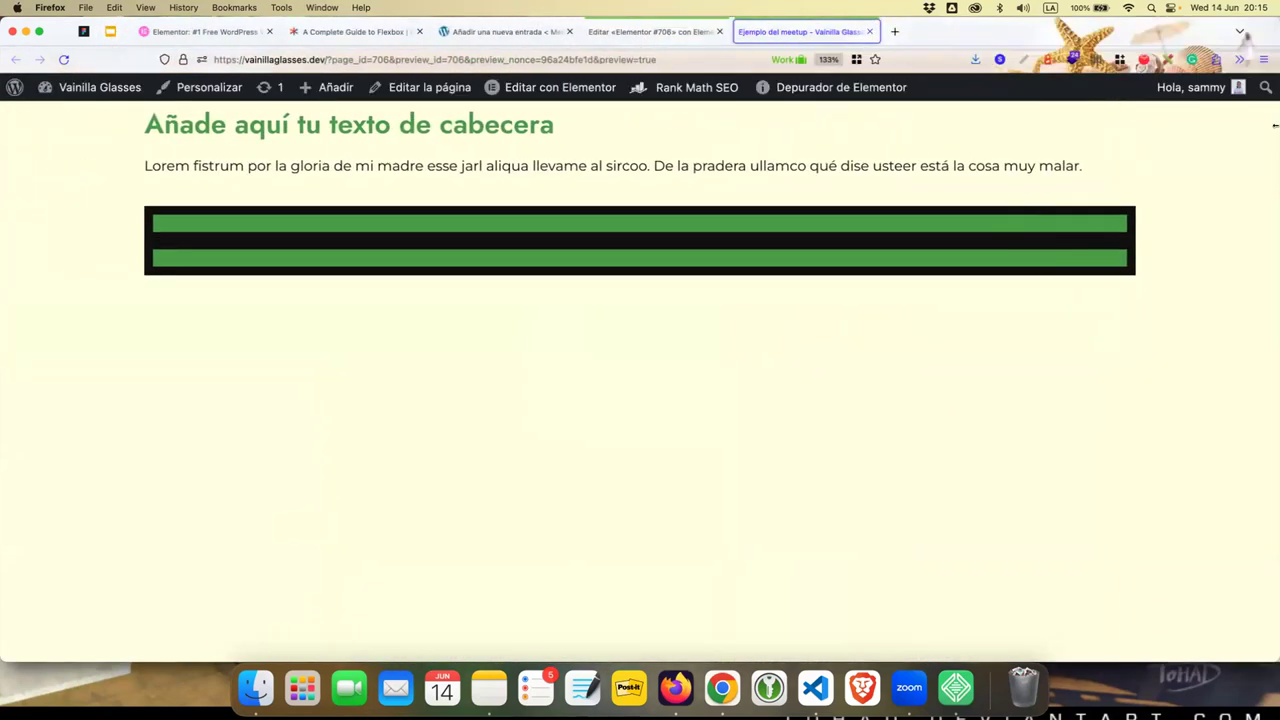
pyautogui.click(667, 30)
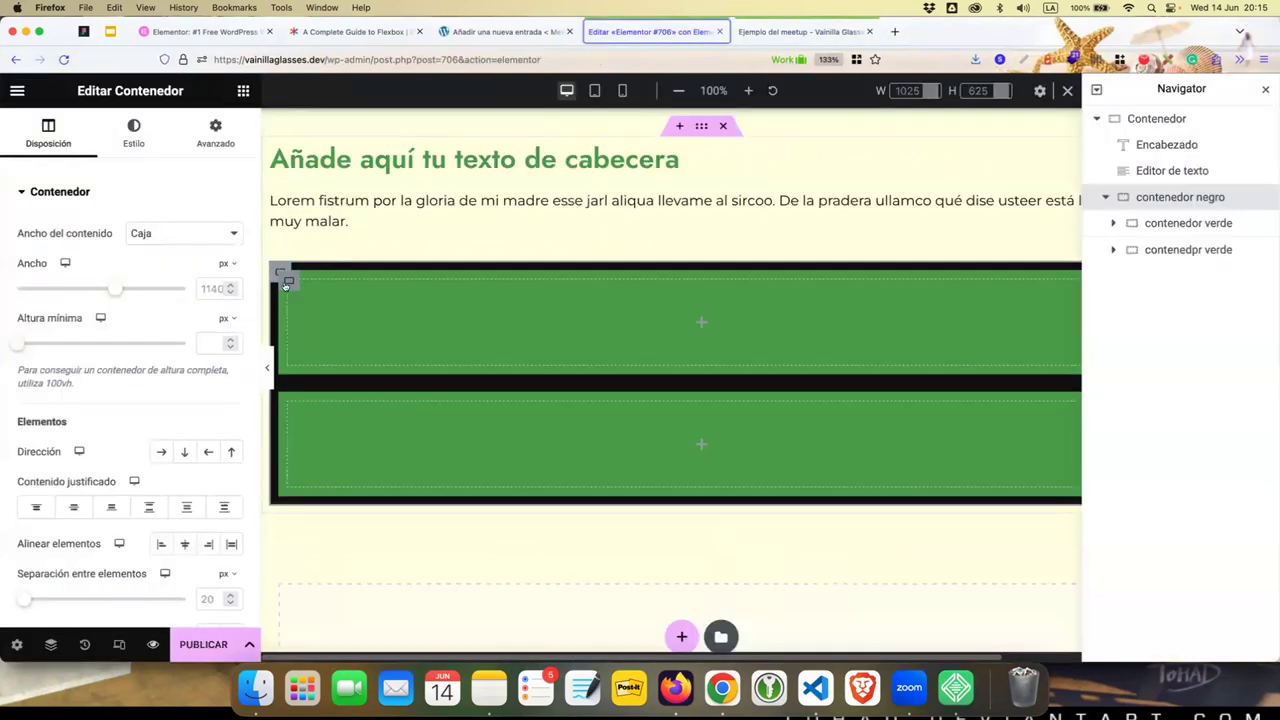
# - Set the black container's content width to Ancho completo and save the page with Ctrl+S
pyautogui.click(157, 240)
pyautogui.click(160, 244)
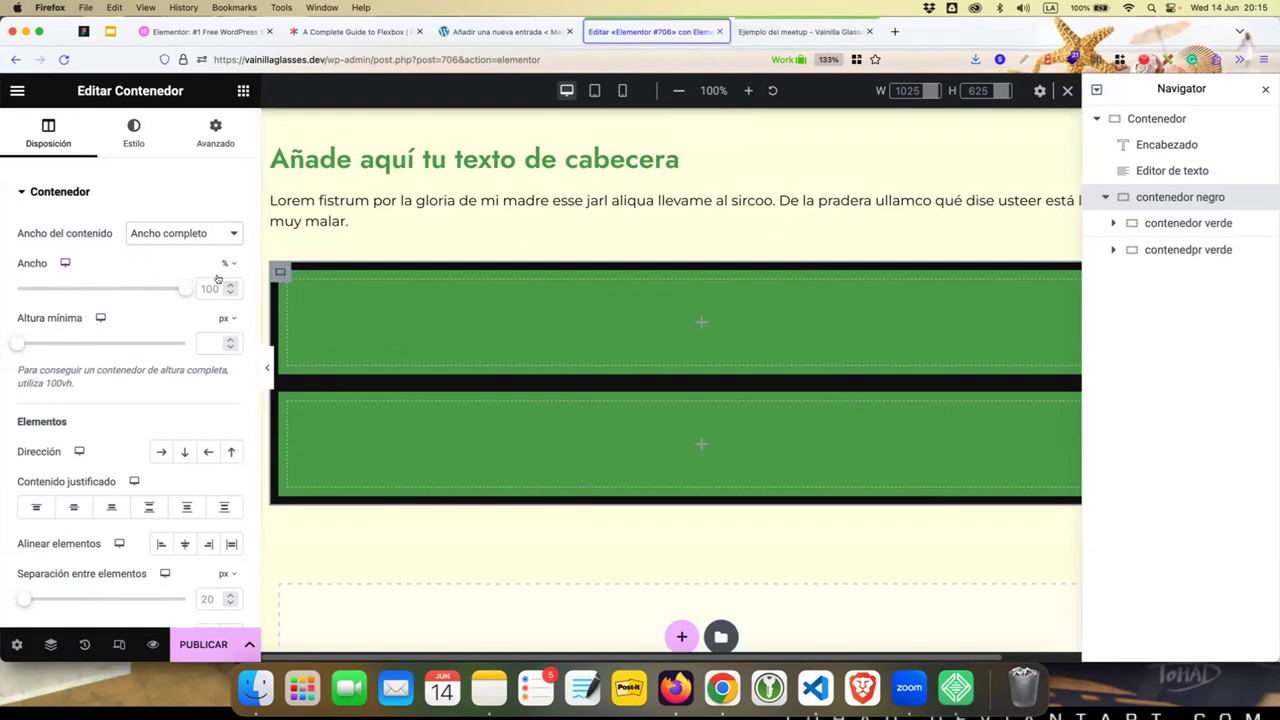
pyautogui.hotkey('ctrl', 's')
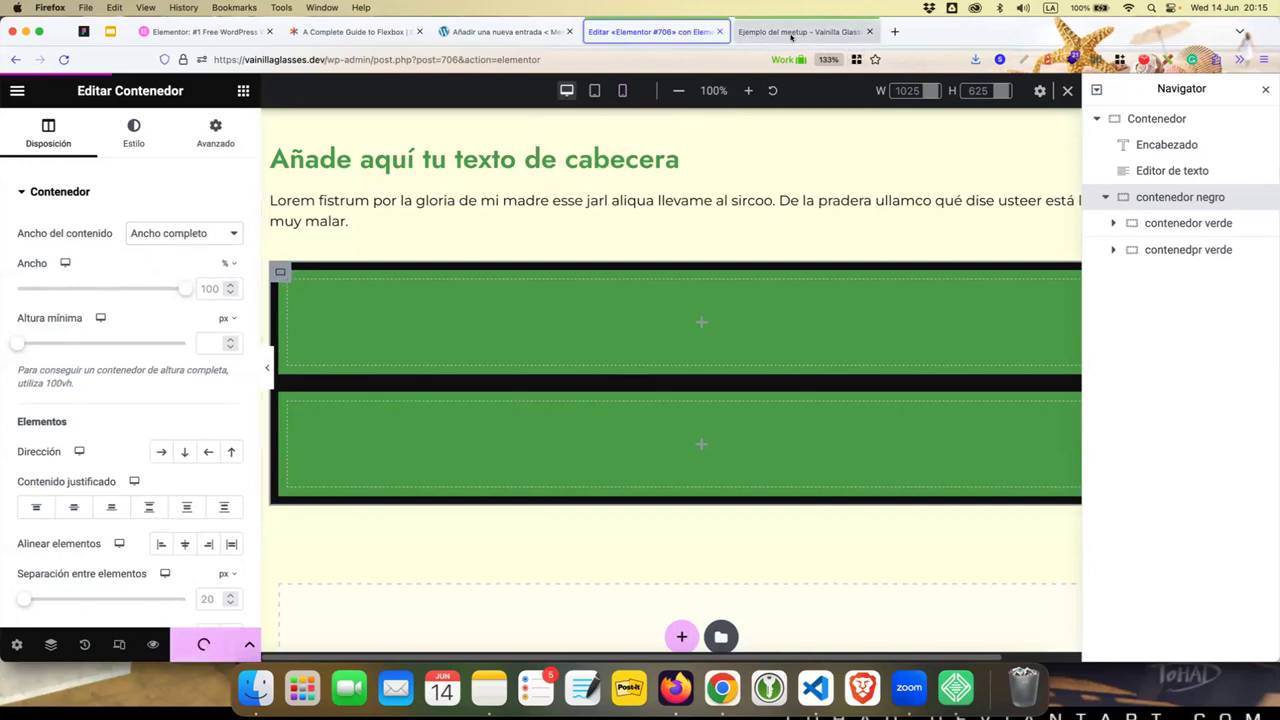
pyautogui.click(190, 587)
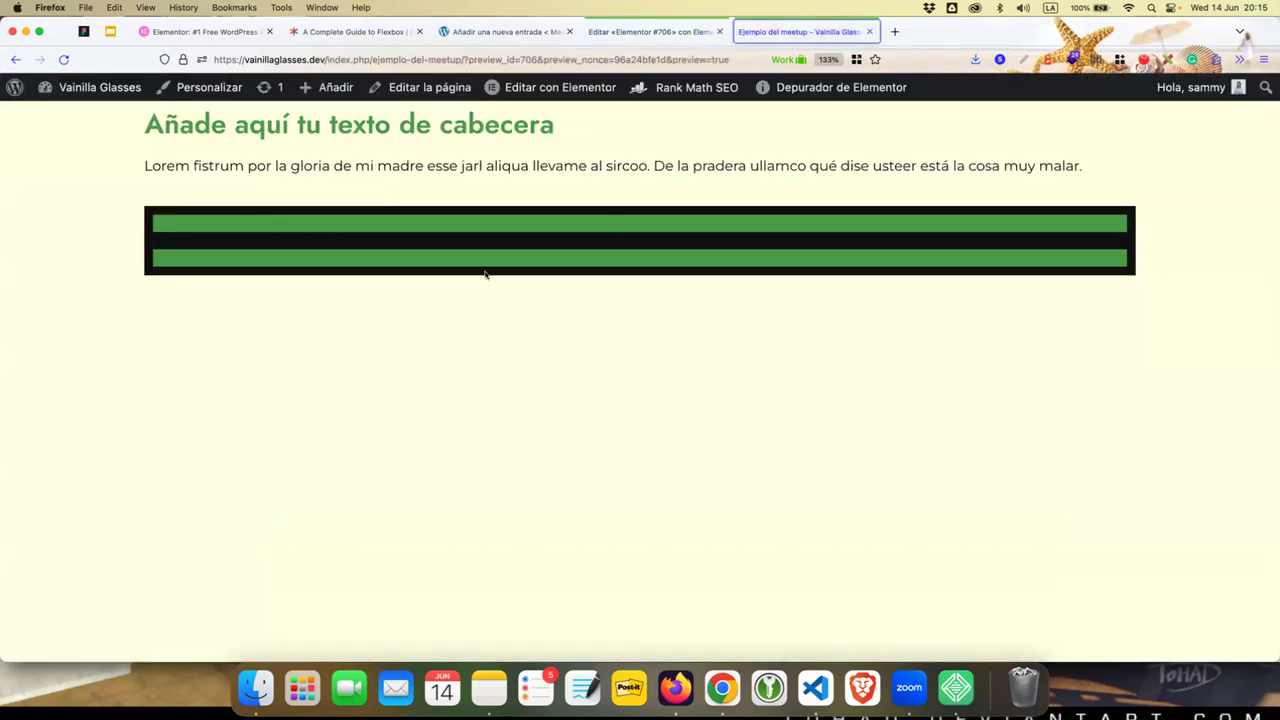
pyautogui.press('super+r')
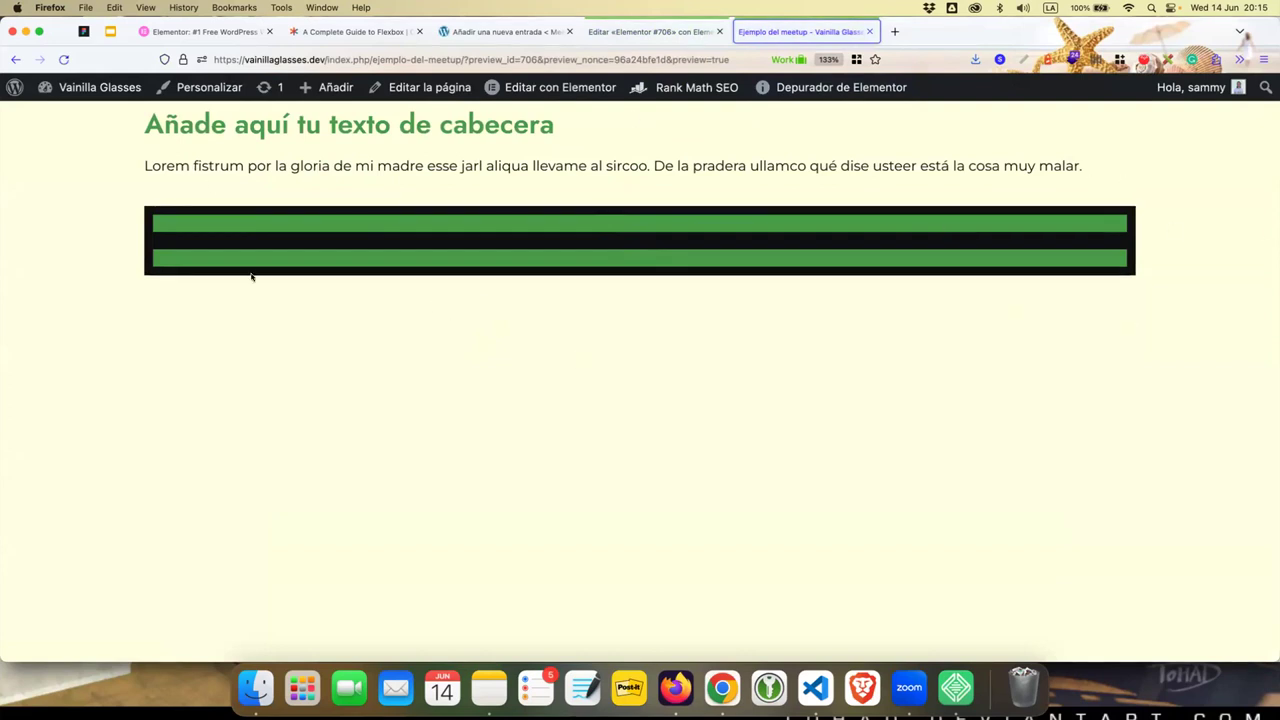
pyautogui.moveTo(145, 123); pyautogui.dragTo(172, 121)
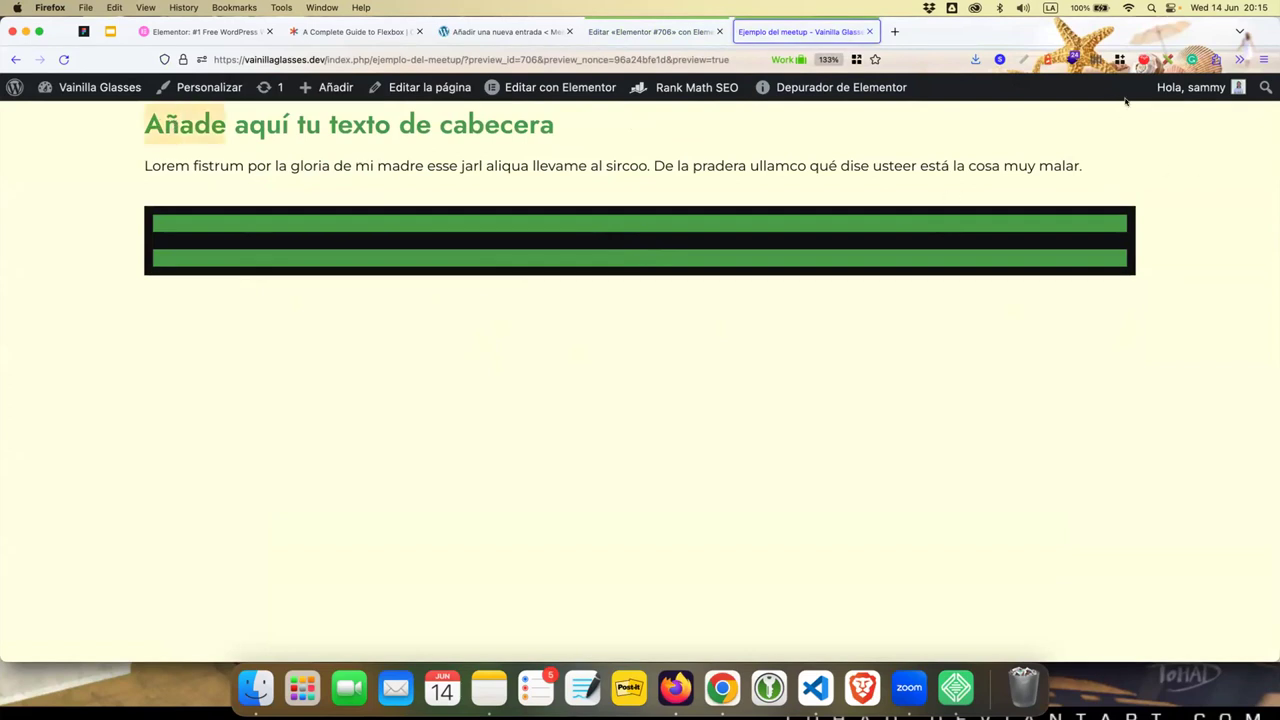
pyautogui.click(630, 30)
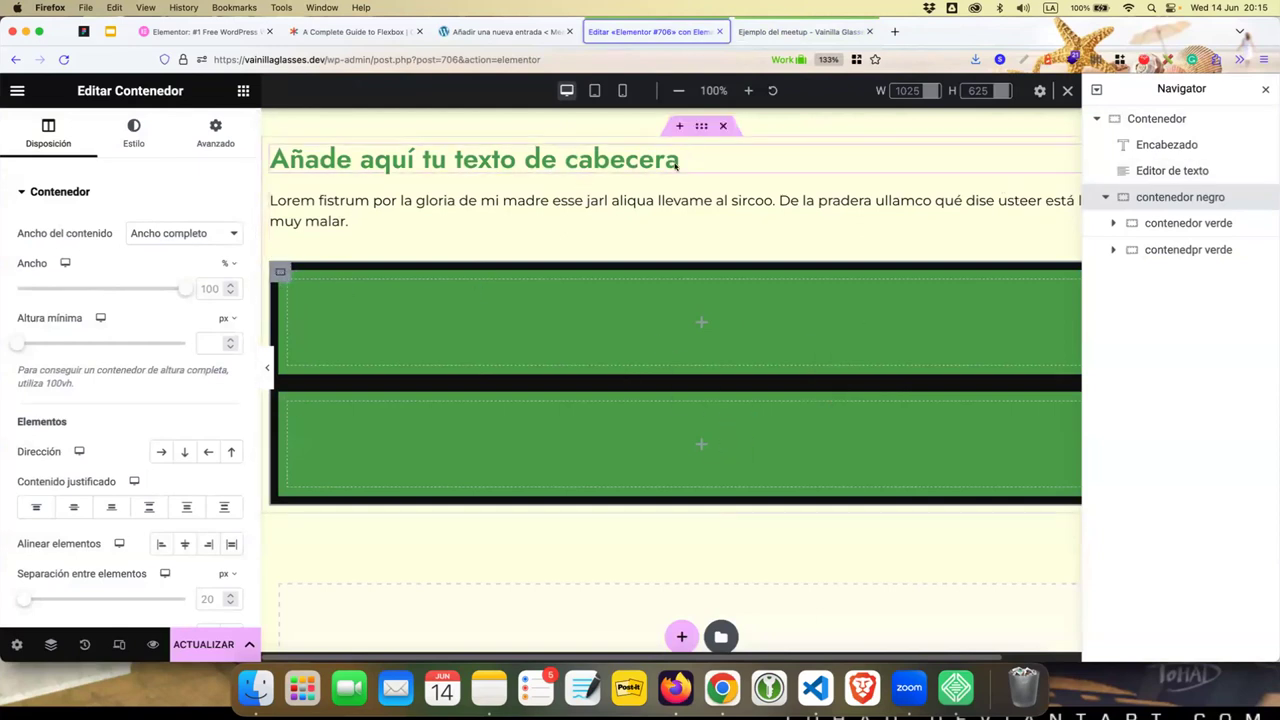
# - Add a new empty section below the page's outer container
pyautogui.click(701, 126)
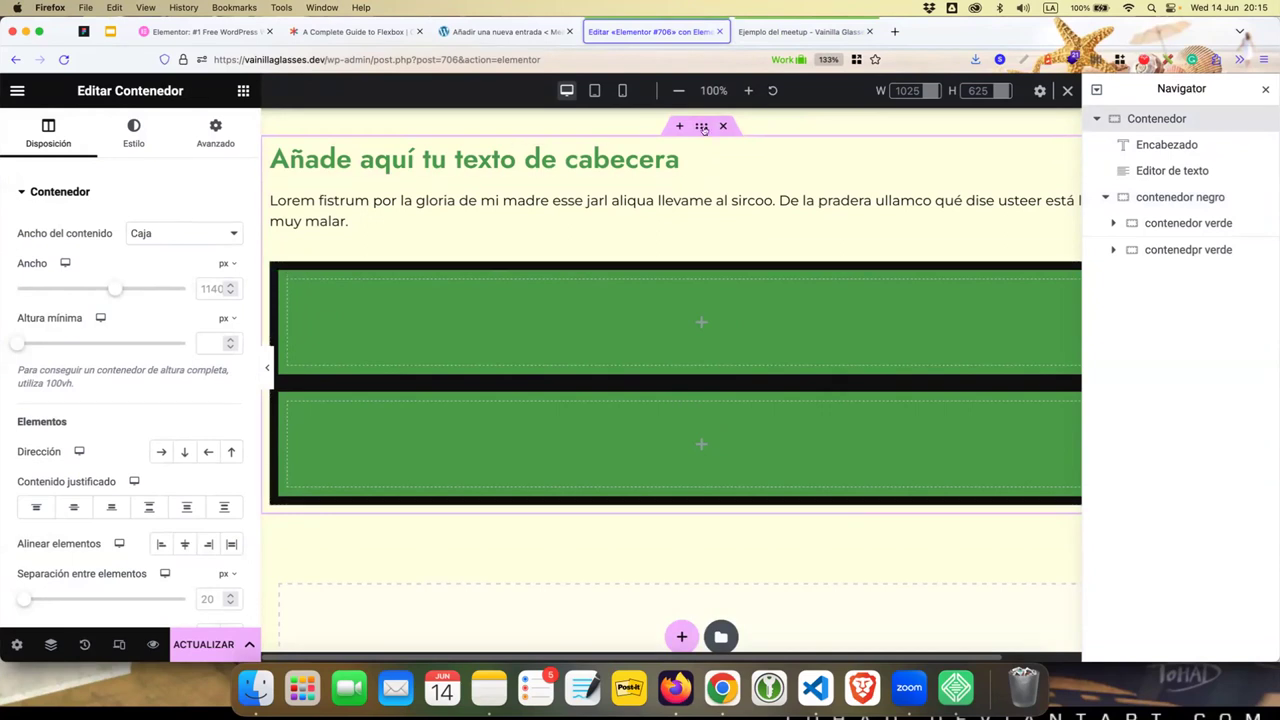
pyautogui.click(672, 634)
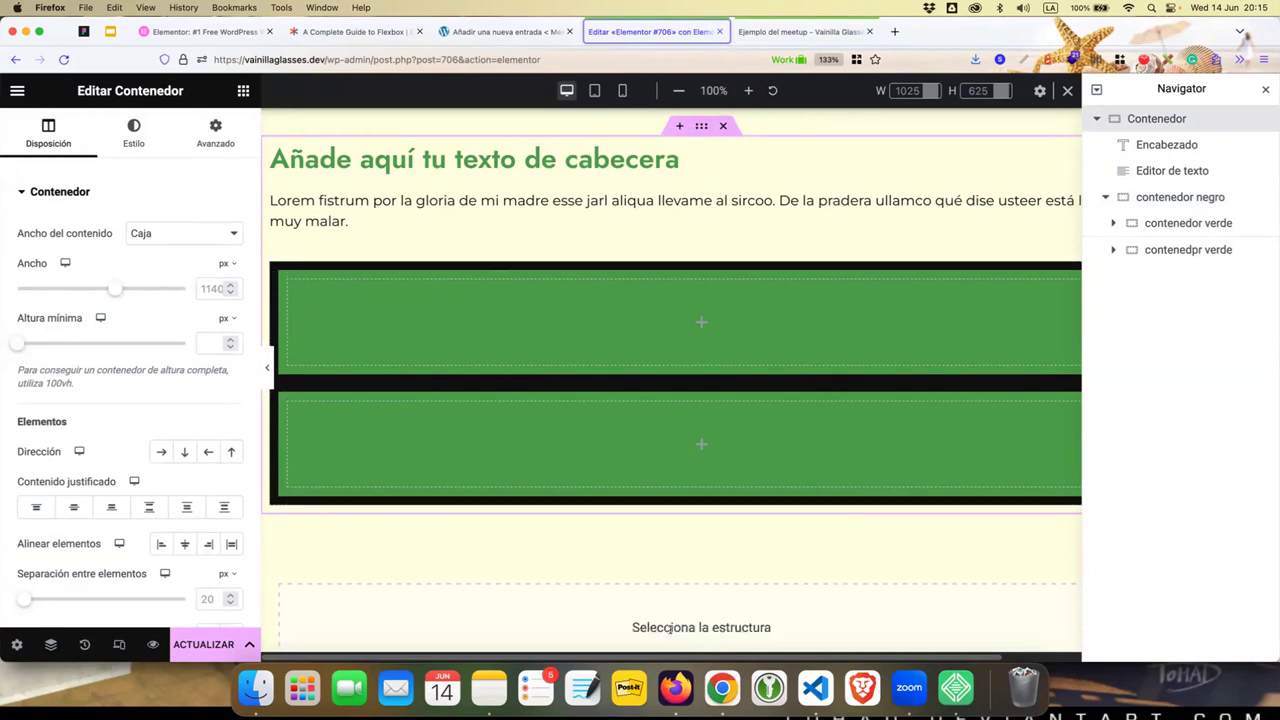
pyautogui.scroll(-5, 648, 561)
pyautogui.scroll(5, 741, 303)
# - Copy contenedor negro and paste it into the empty section
pyautogui.rightClick(285, 276)
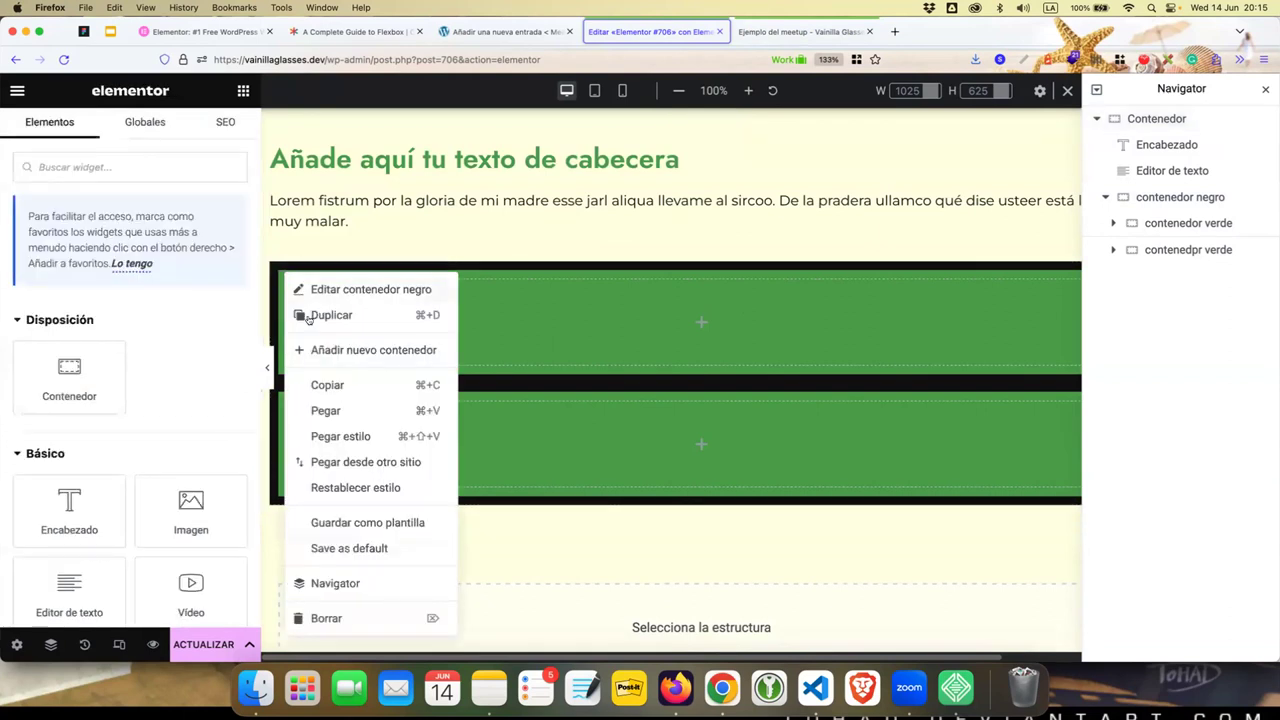
pyautogui.click(323, 384)
pyautogui.scroll(-3, 334, 391)
pyautogui.rightClick(383, 406)
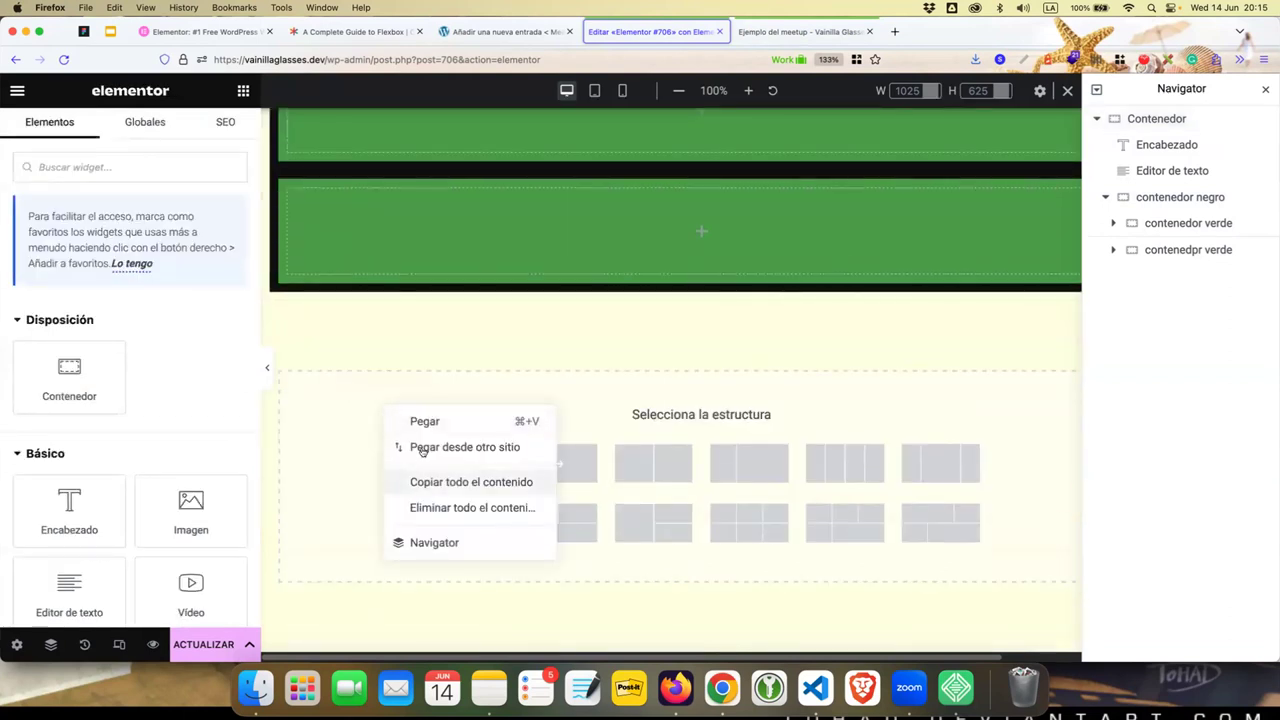
pyautogui.click(418, 424)
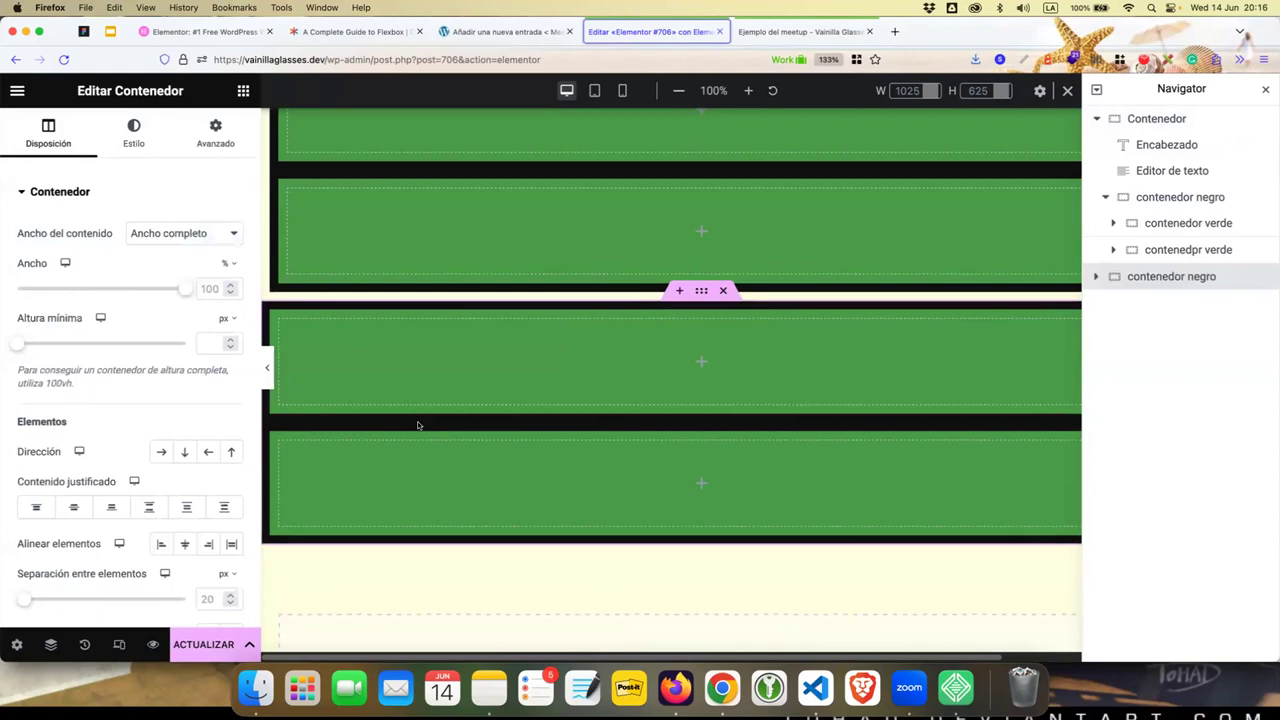
# - Rename the top container in the Navigator to 'ejemplo 1'
pyautogui.click(1150, 118)
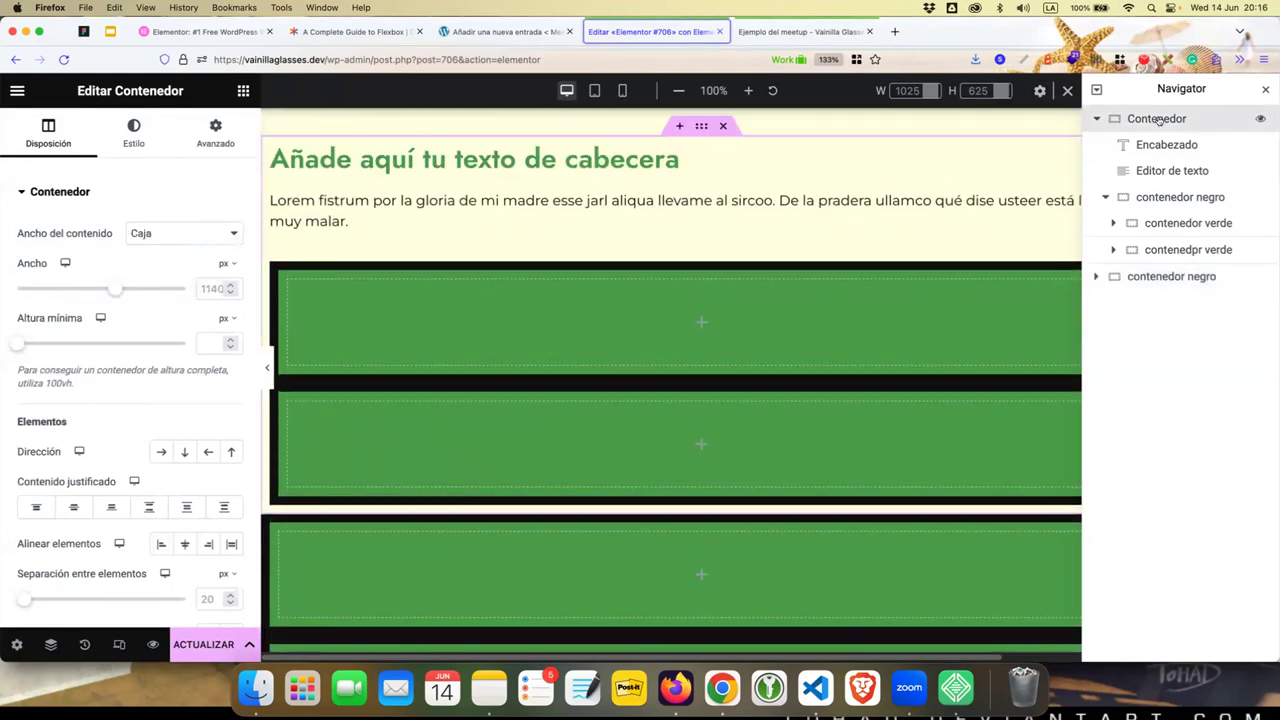
pyautogui.doubleClick(1158, 119)
pyautogui.write('ejemplo 1')
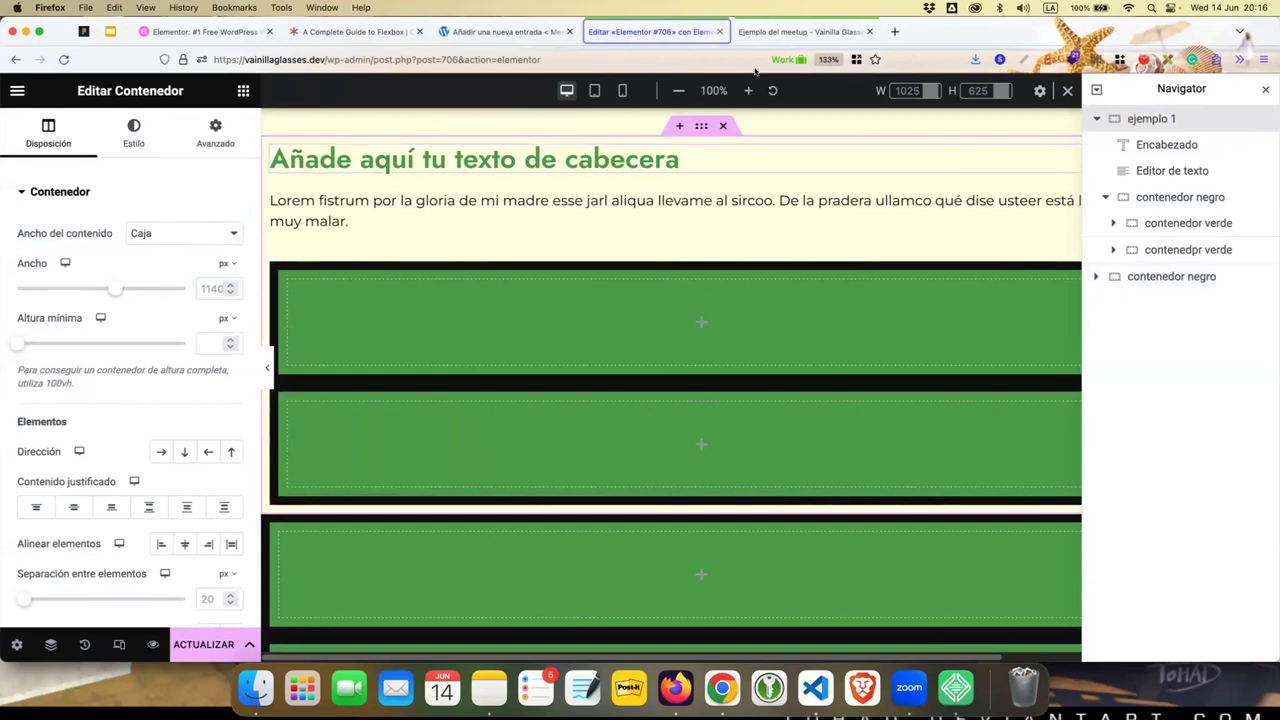
# - Glance at the preview tab, then save the page with ACTUALIZAR
pyautogui.click(755, 31)
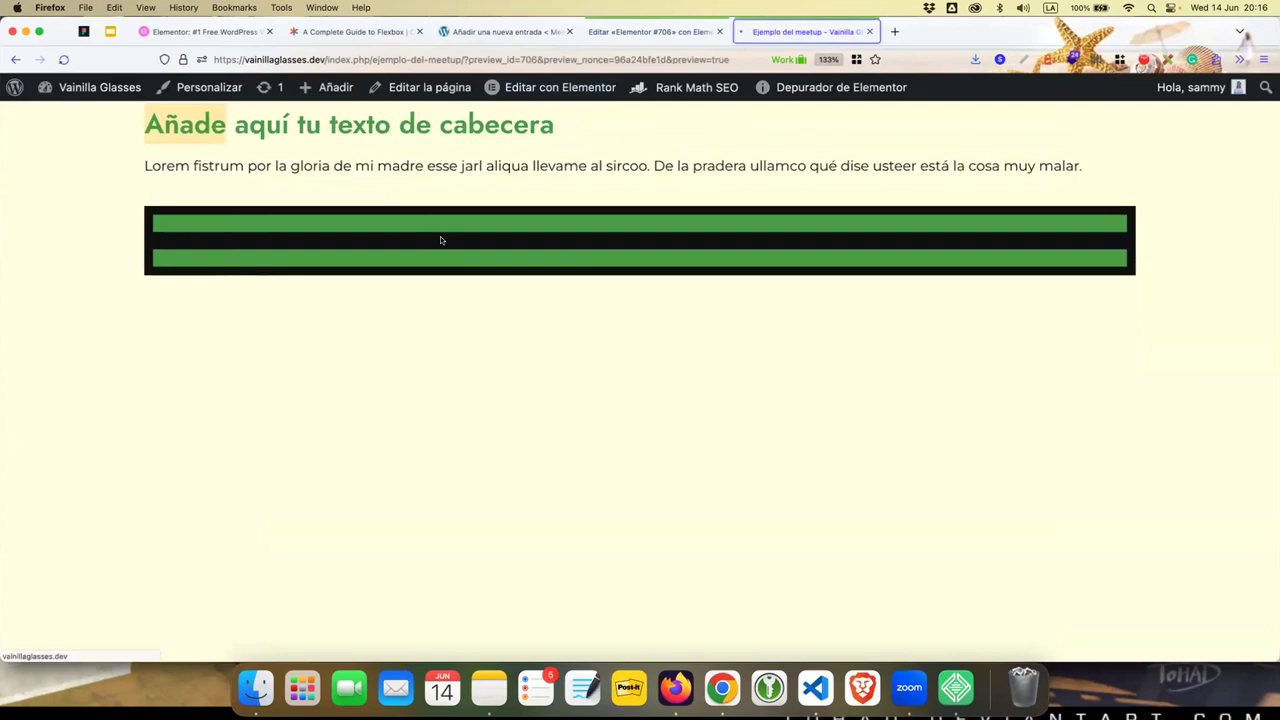
pyautogui.click(635, 32)
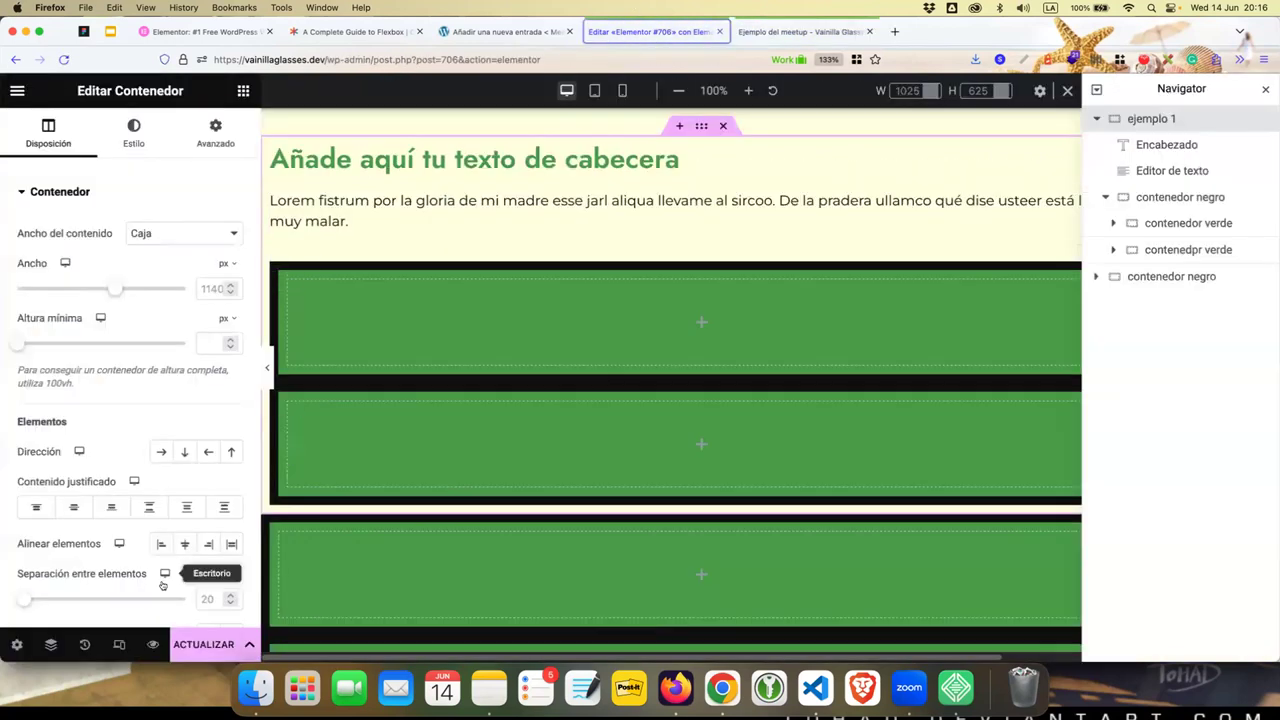
pyautogui.click(203, 644)
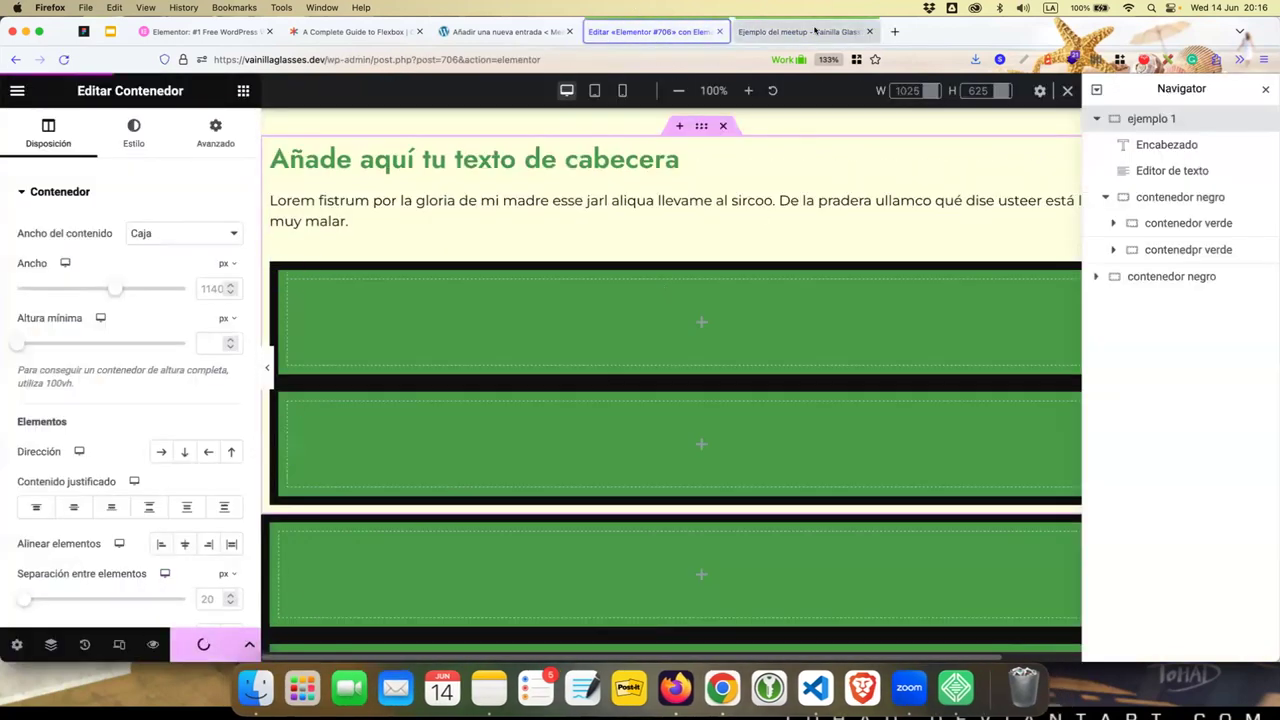
# - Reload the page preview tab to see the duplicated black container
pyautogui.click(800, 31)
pyautogui.press('super+r')
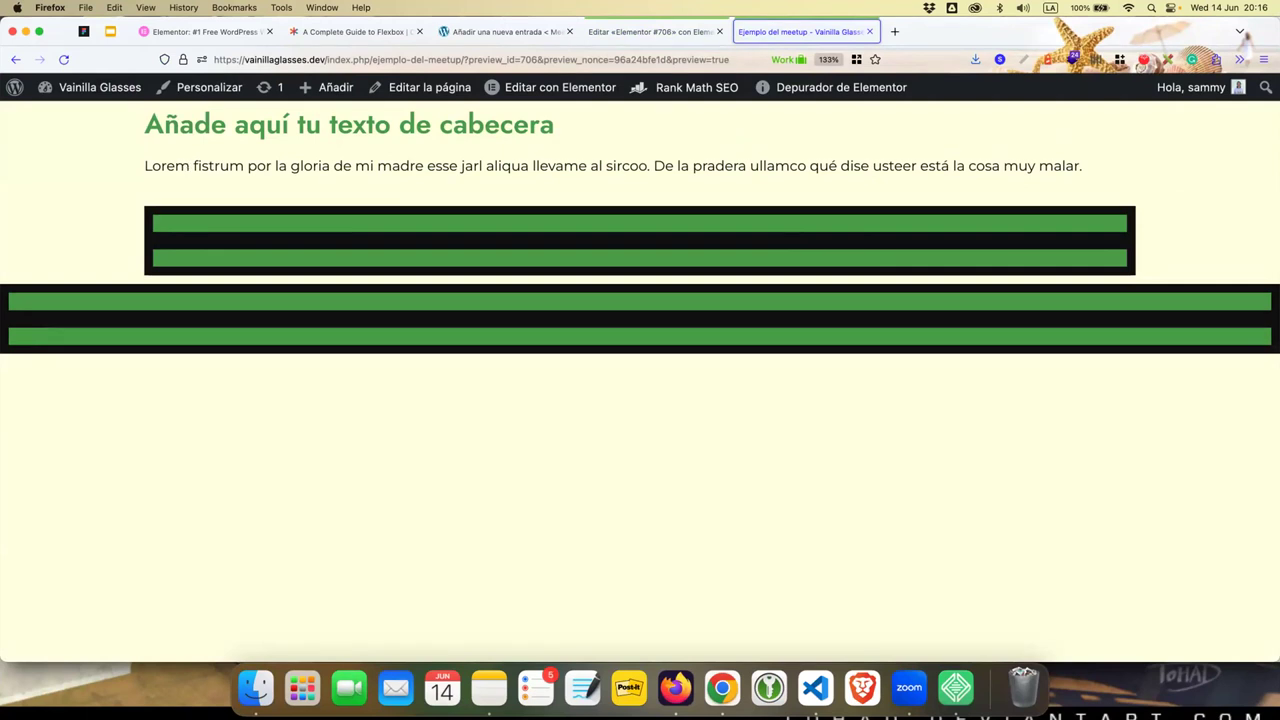
pyautogui.moveTo(1276, 351); pyautogui.dragTo(730, 406)
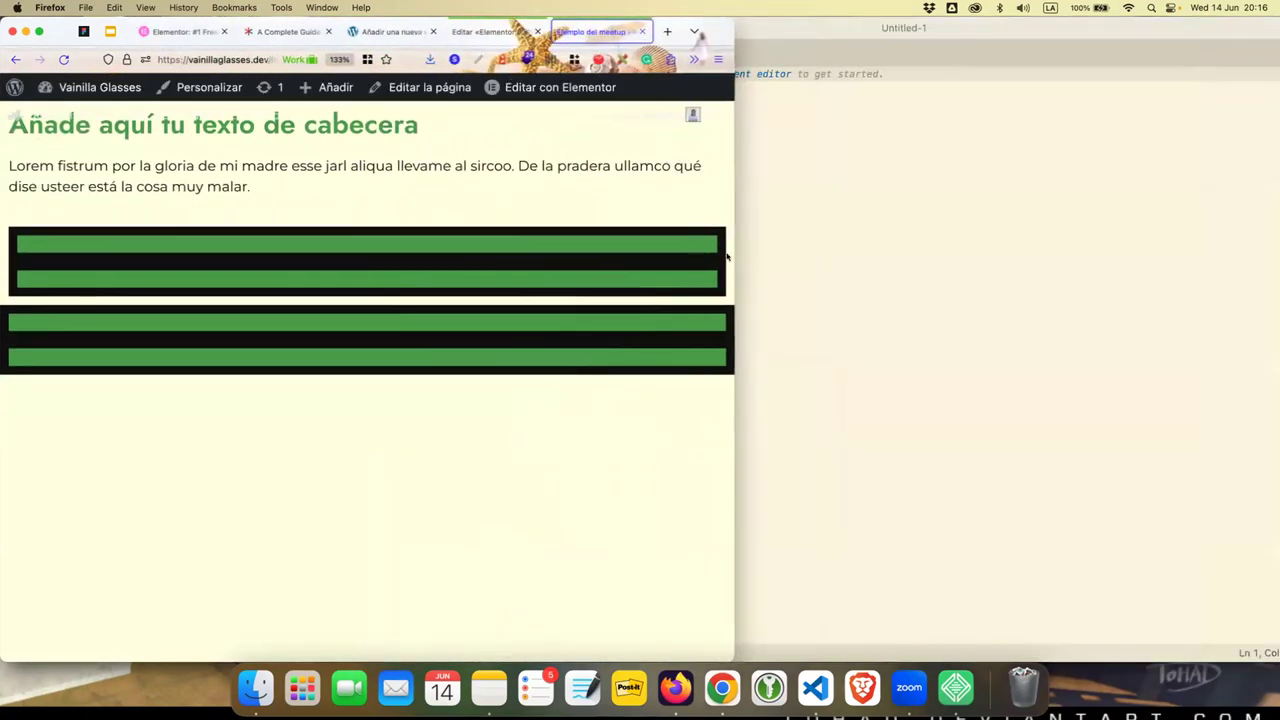
# - Quit VS Code and maximise the Firefox window showing the preview
pyautogui.click(740, 255)
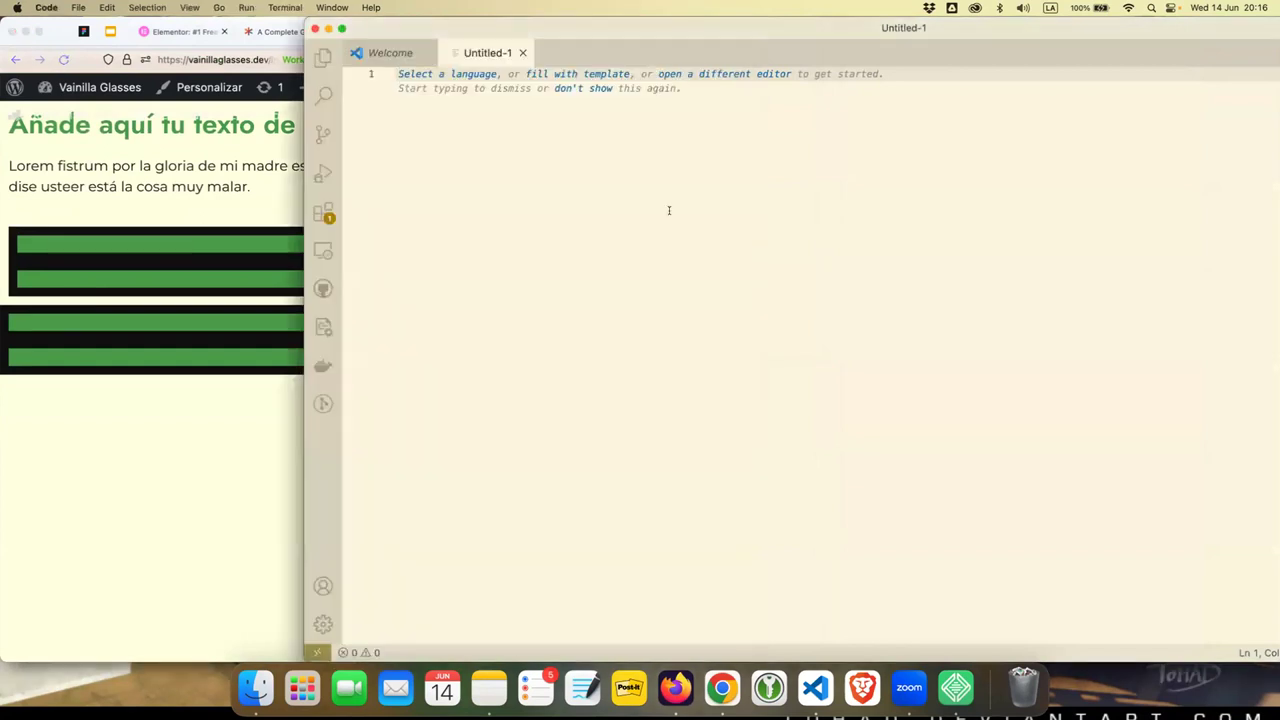
pyautogui.press('super+w')
pyautogui.press('super+w')
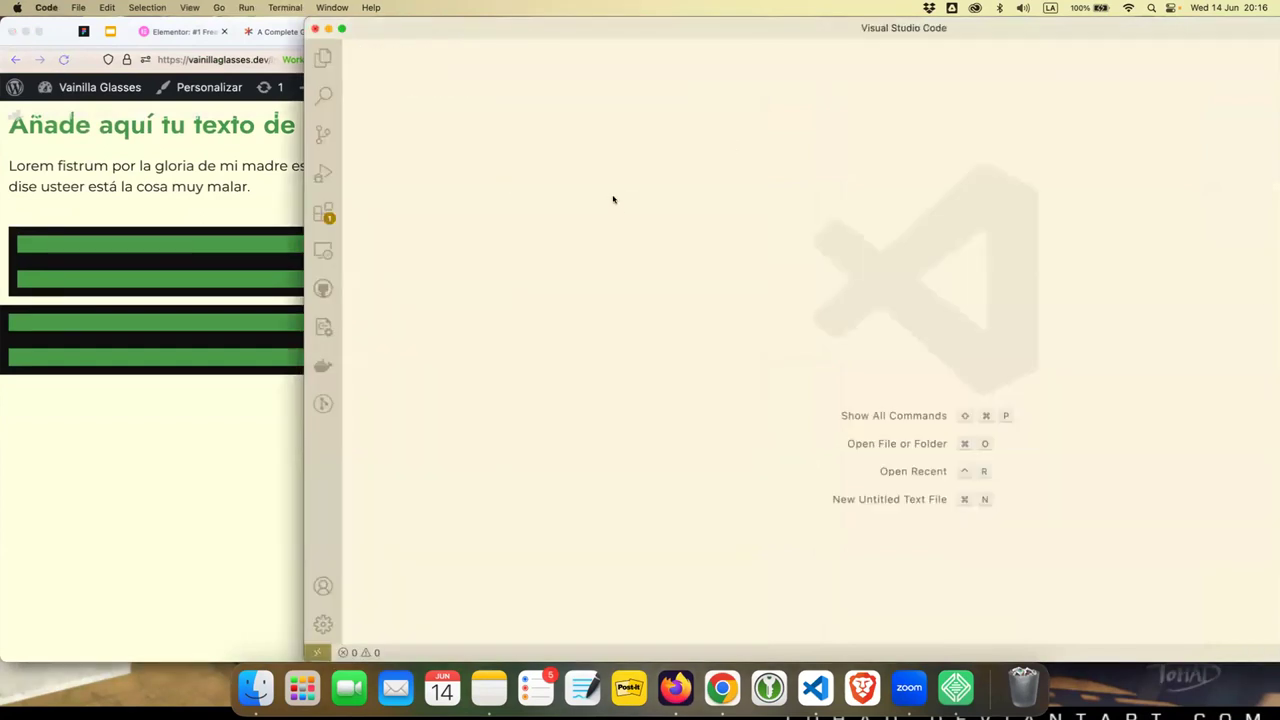
pyautogui.press('super+q')
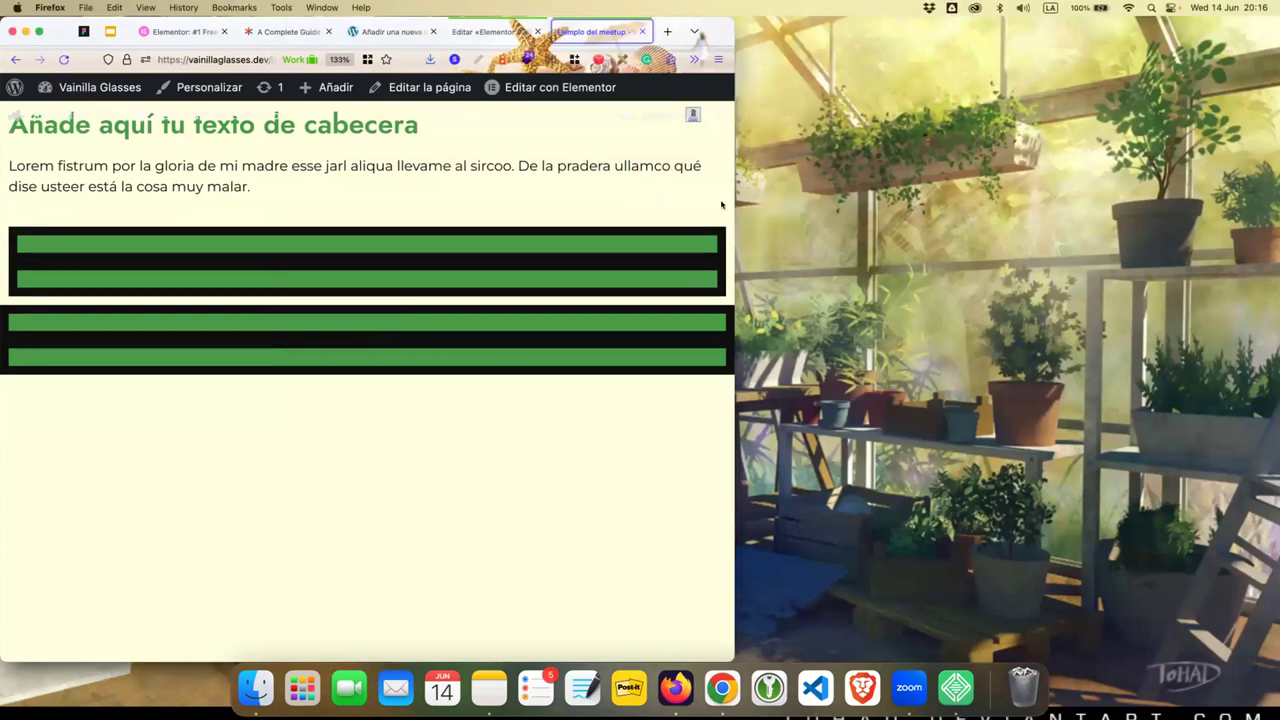
pyautogui.doubleClick(700, 37)
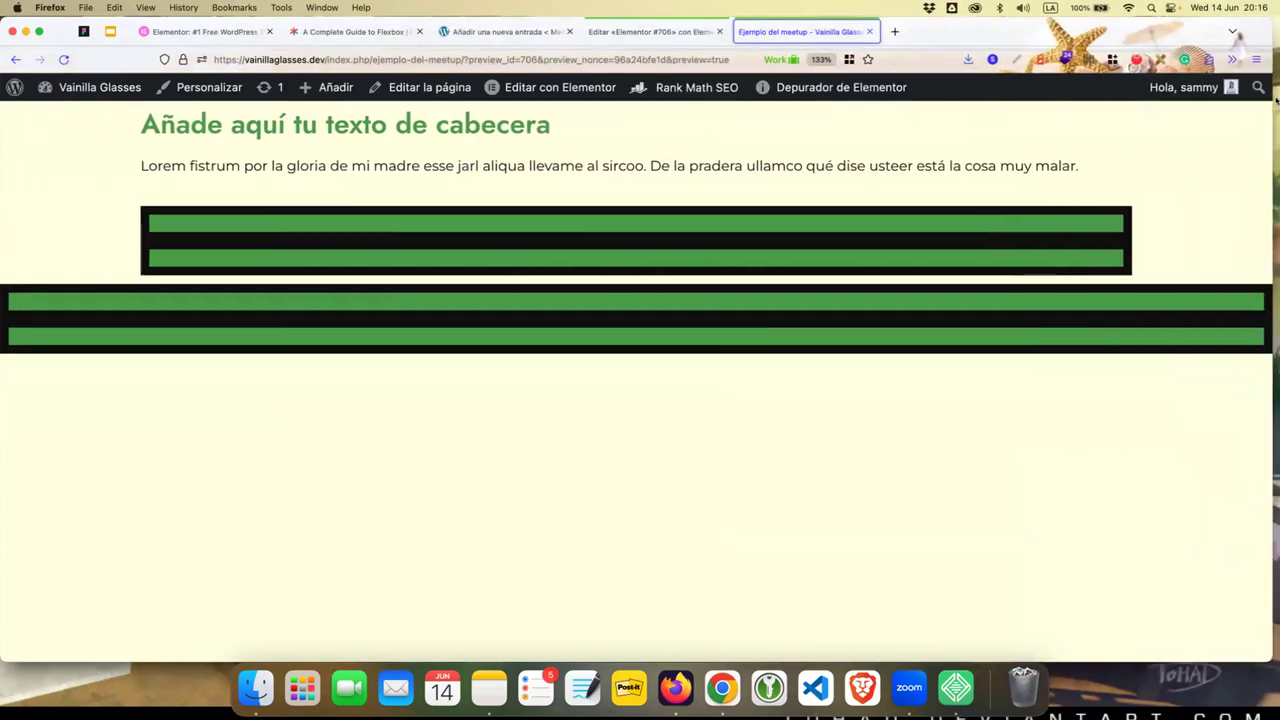
# - Inspect the barra nav frame's auto layout on Figma's Diseño page, then return to Elementor
pyautogui.click(84, 31)
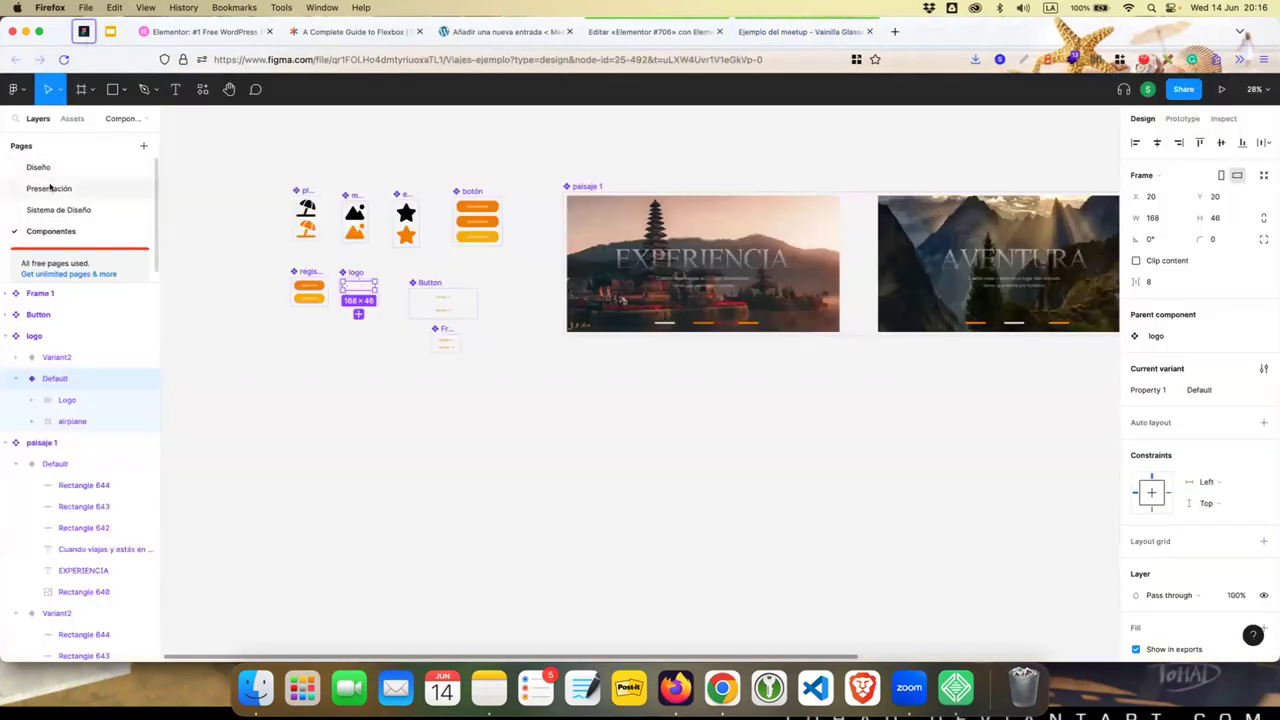
pyautogui.click(38, 167)
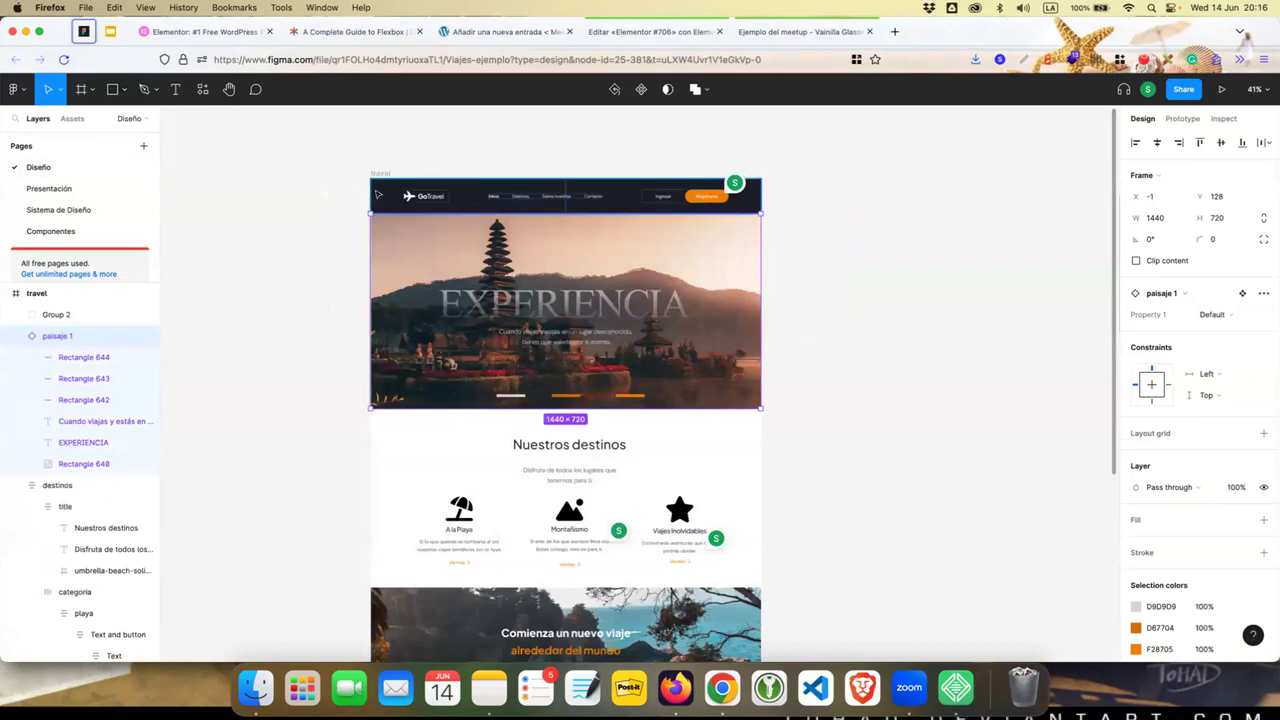
pyautogui.click(377, 194)
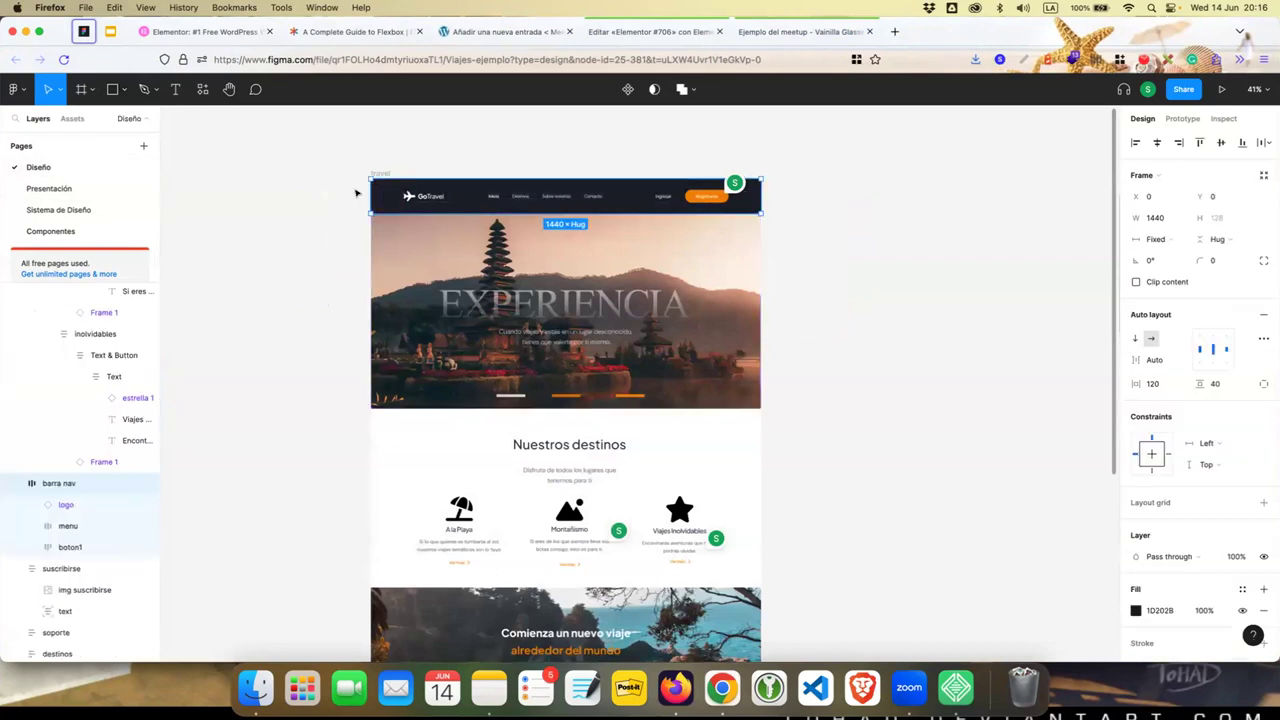
pyautogui.moveTo(737, 197)
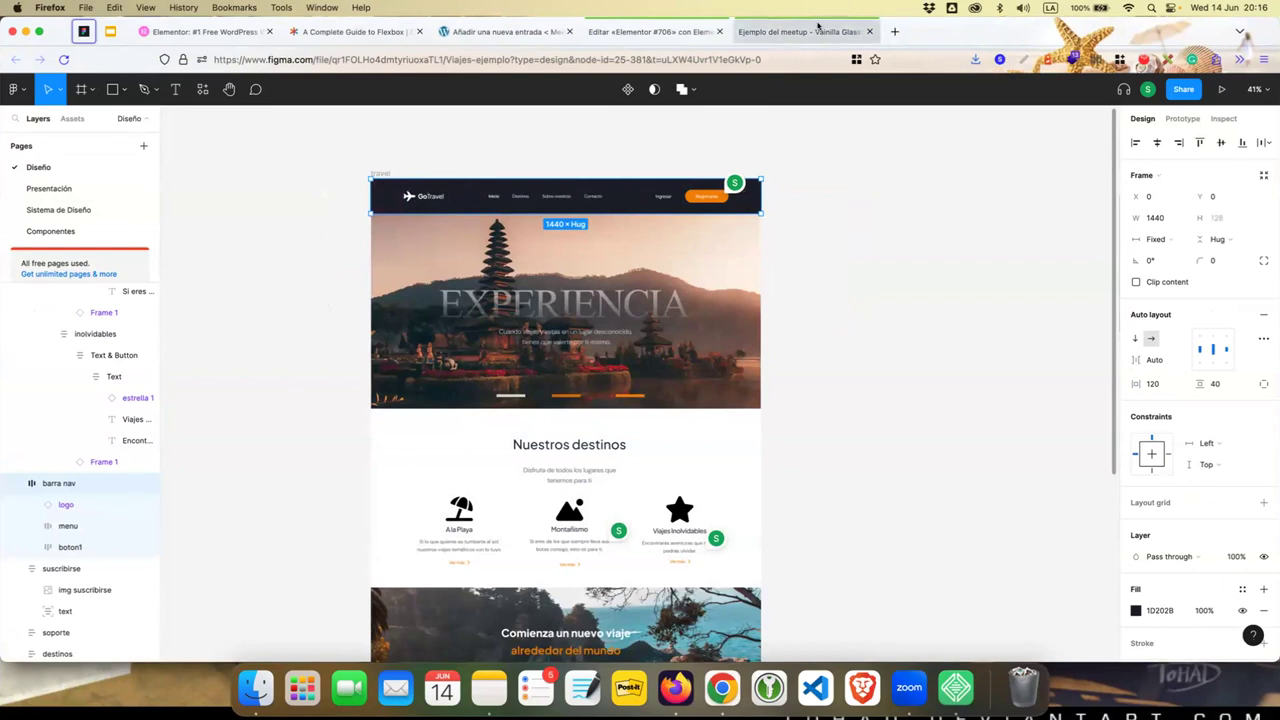
pyautogui.click(650, 31)
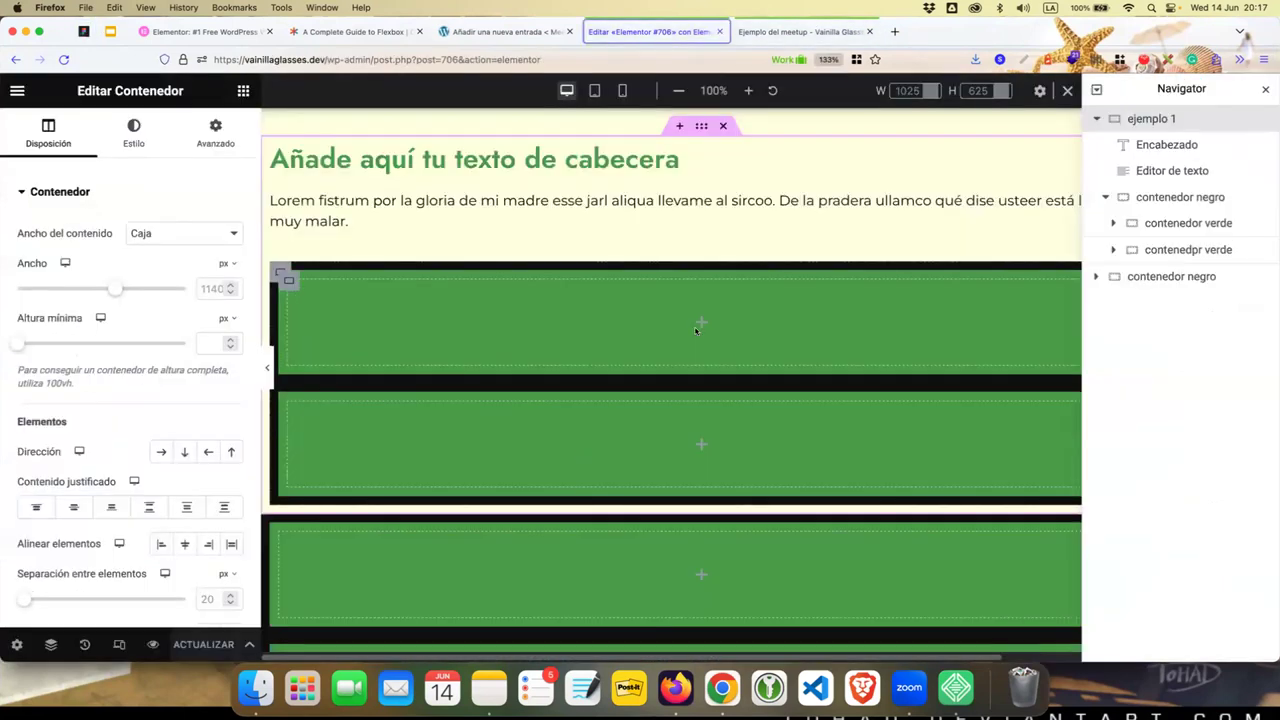
pyautogui.scroll(-3, 681, 347)
pyautogui.scroll(3, 681, 347)
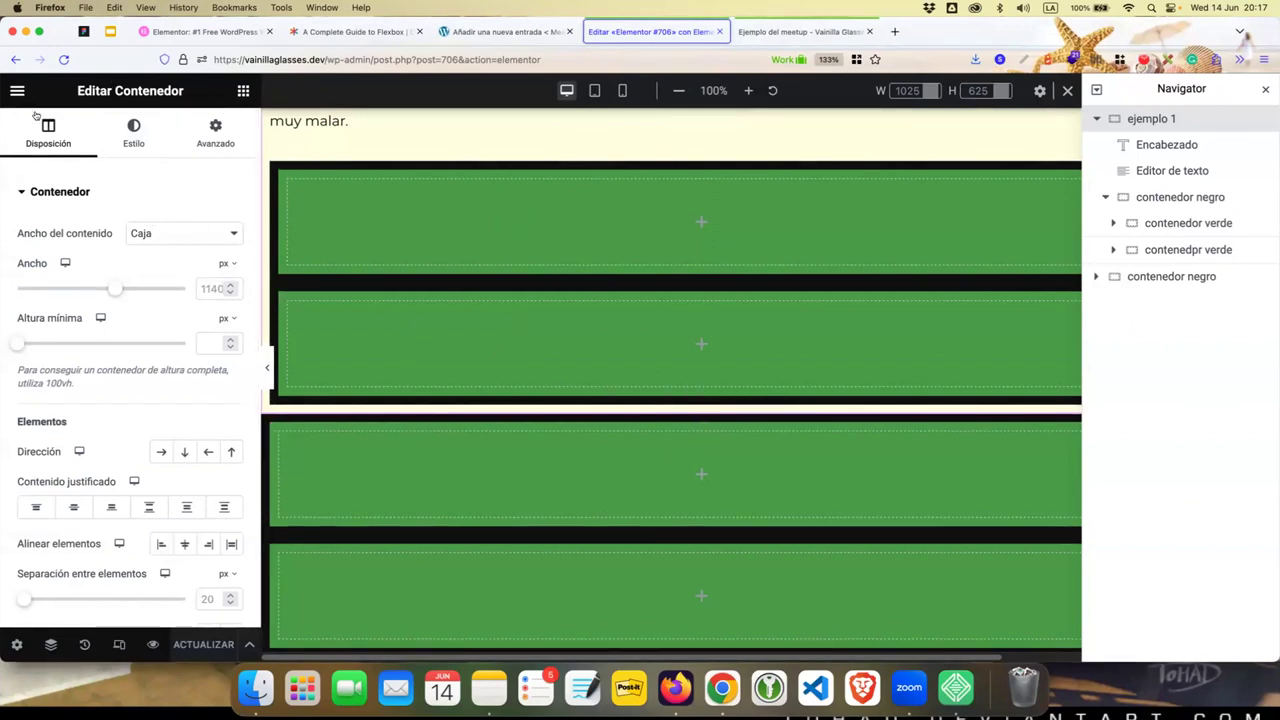
pyautogui.moveTo(720, 408)
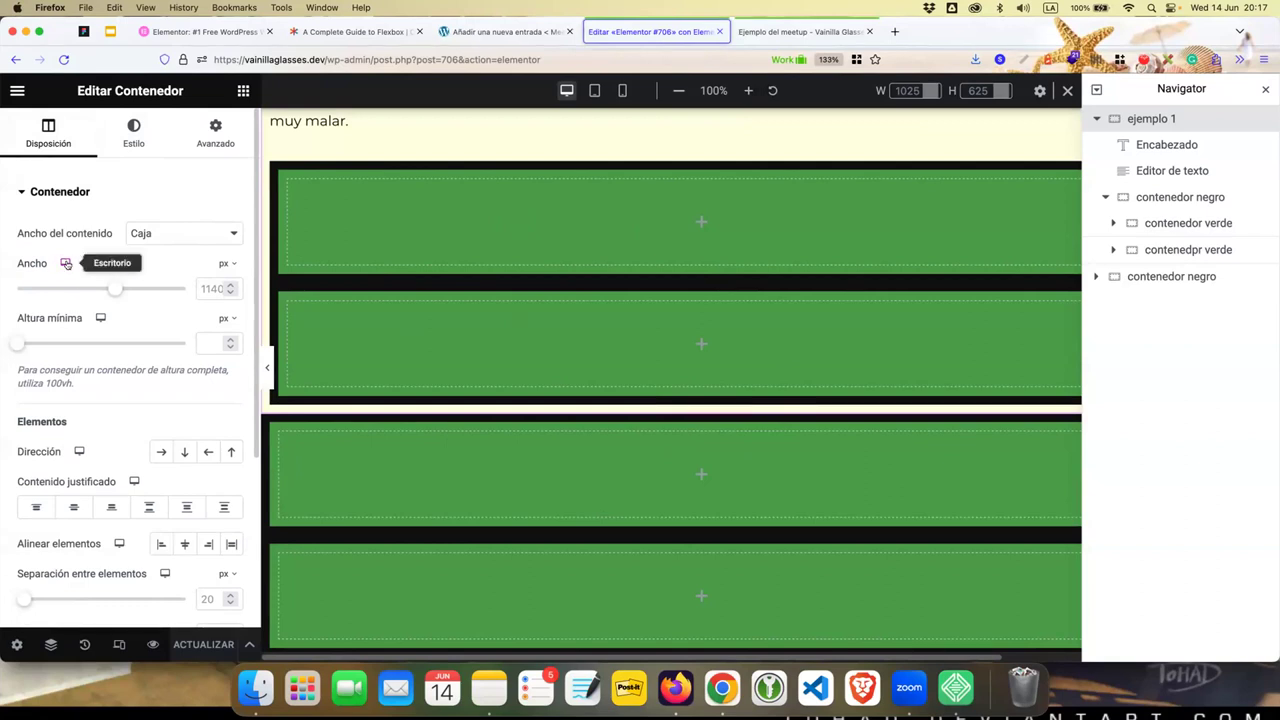
# - Switch the Elementor preview to tablet width, 768 px
pyautogui.click(594, 90)
pyautogui.scroll(3, 586, 297)
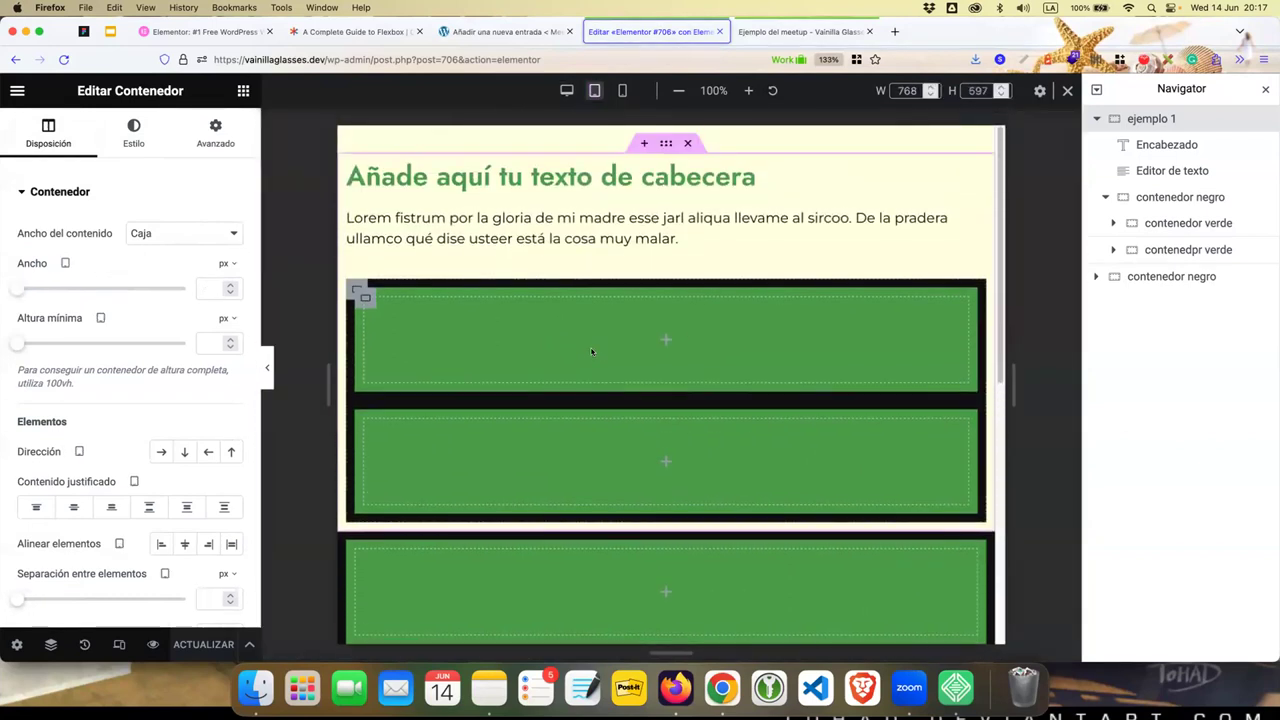
pyautogui.scroll(-10, 591, 351)
pyautogui.scroll(5, 591, 352)
pyautogui.scroll(2, 591, 352)
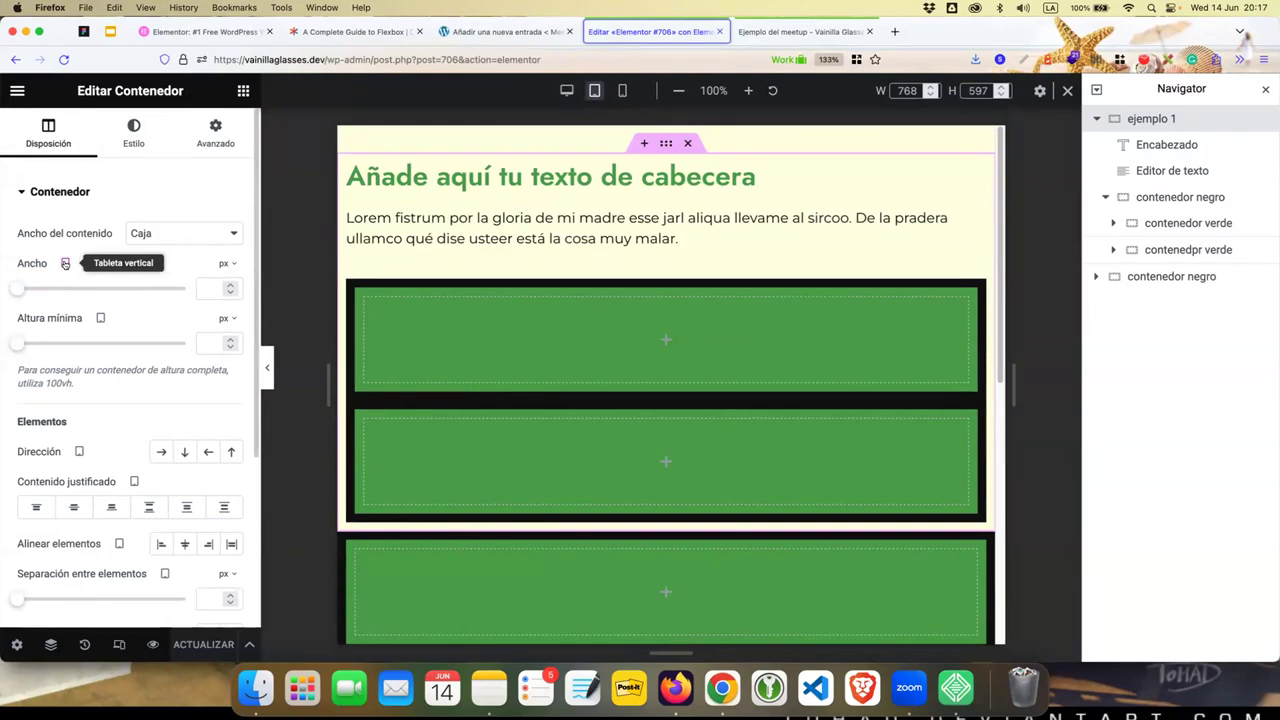
# - Change the container's tablet Ancho unit to %, enter 50, then clear it
pyautogui.click(226, 264)
pyautogui.click(224, 264)
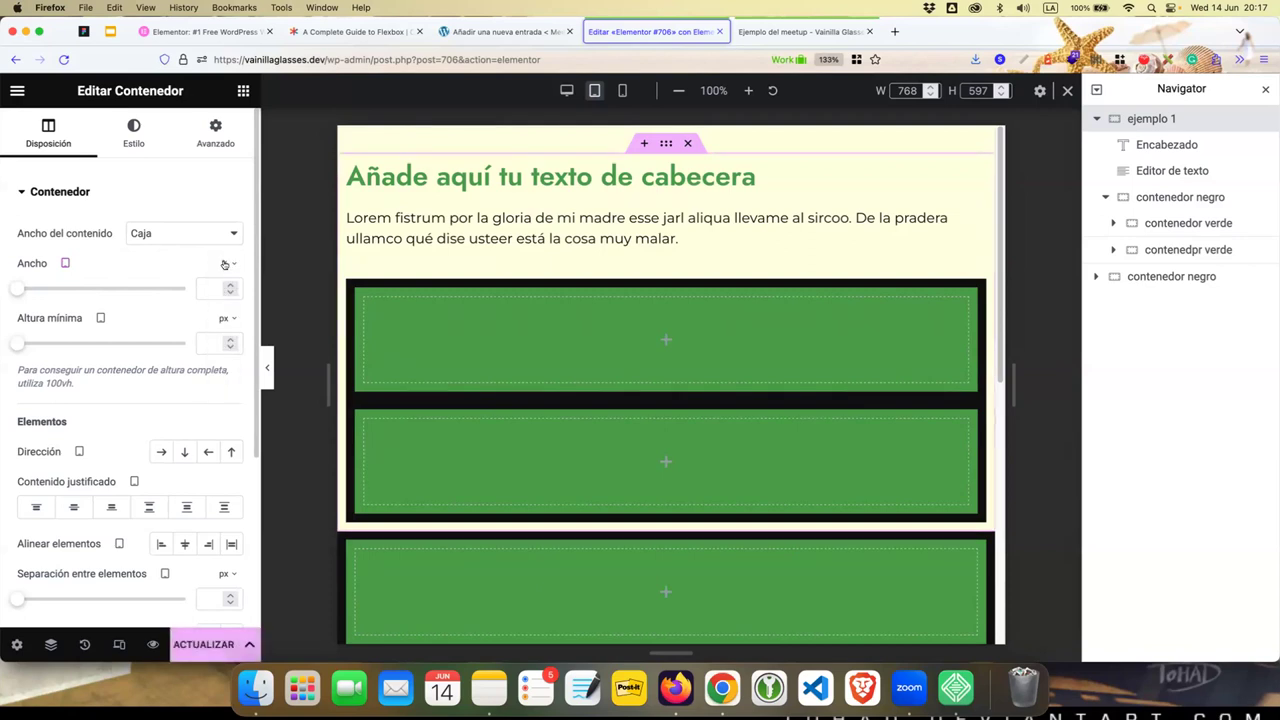
pyautogui.click(206, 286)
pyautogui.write('50')
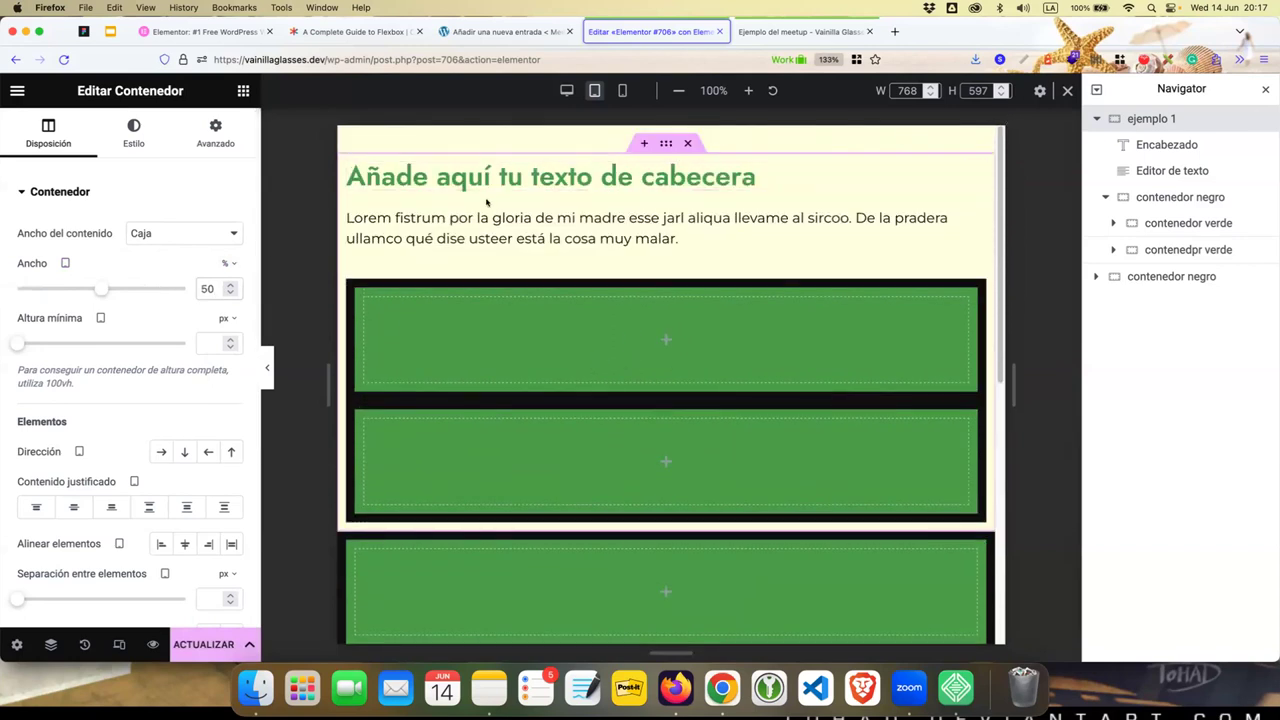
pyautogui.press('BackSpace')
pyautogui.press('BackSpace')
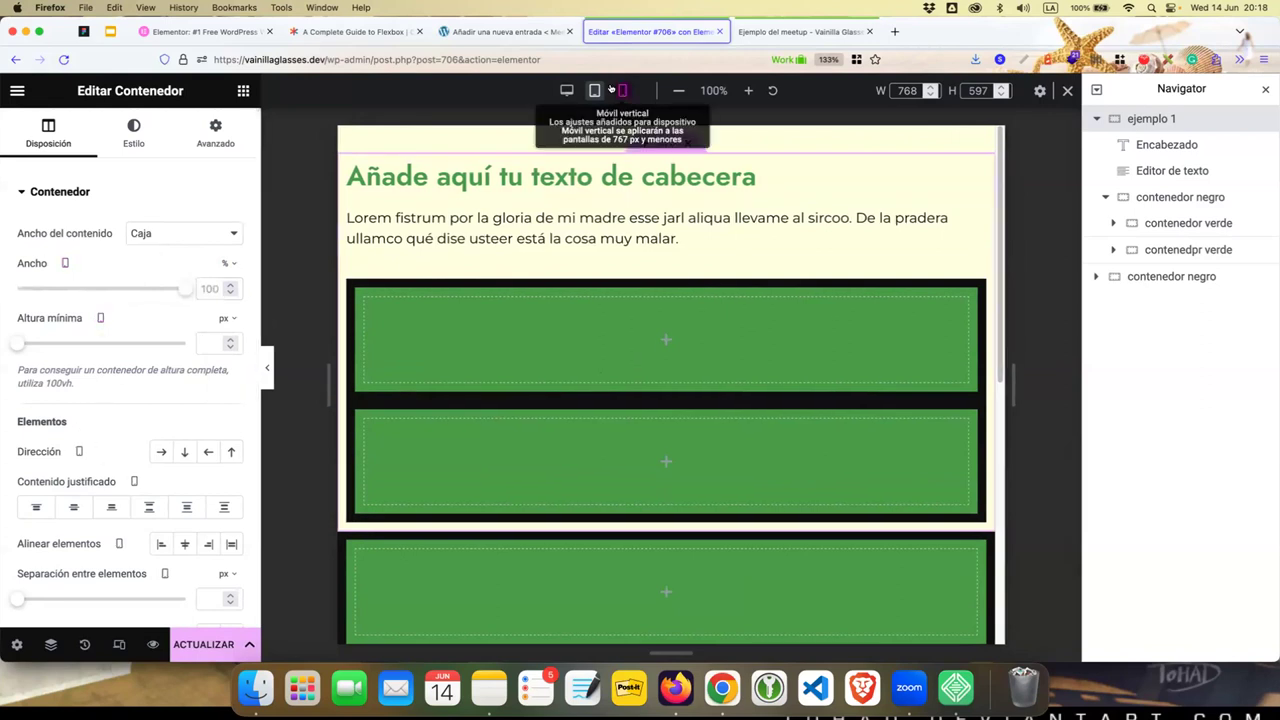
# - Cycle the preview through mobile, desktop and tablet widths, ending at mobile
pyautogui.click(611, 89)
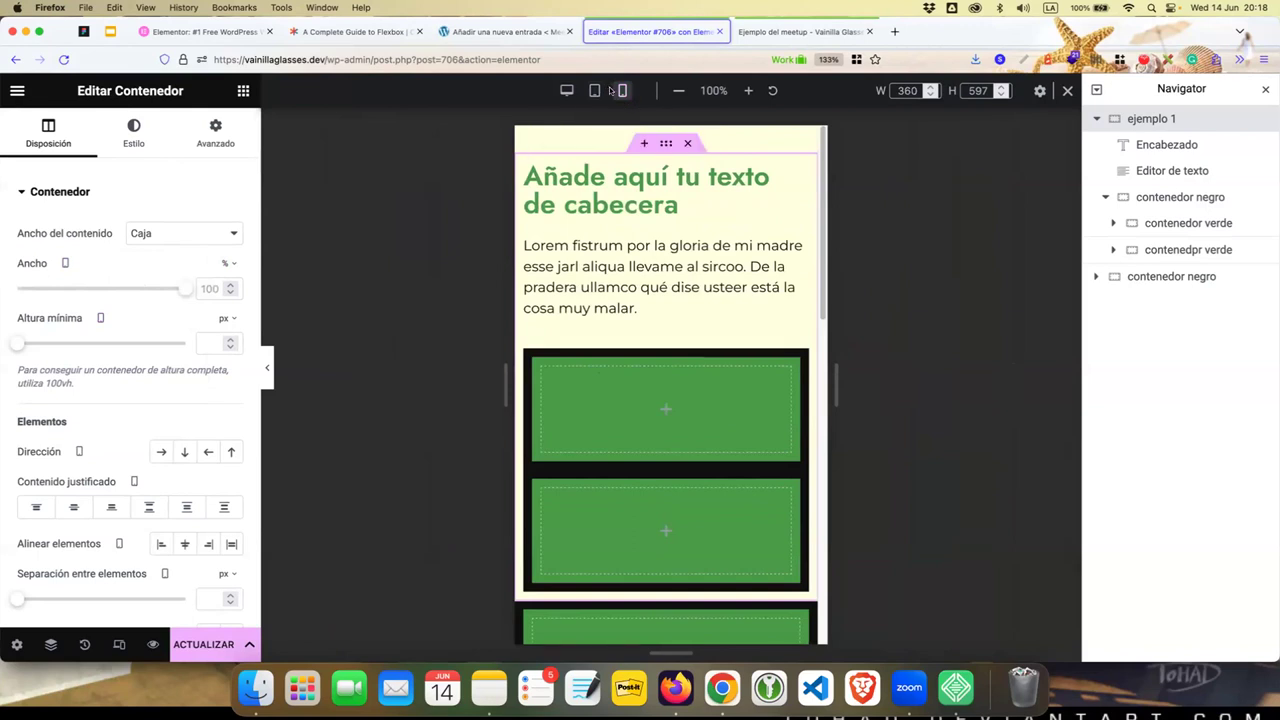
pyautogui.scroll(-5, 167, 457)
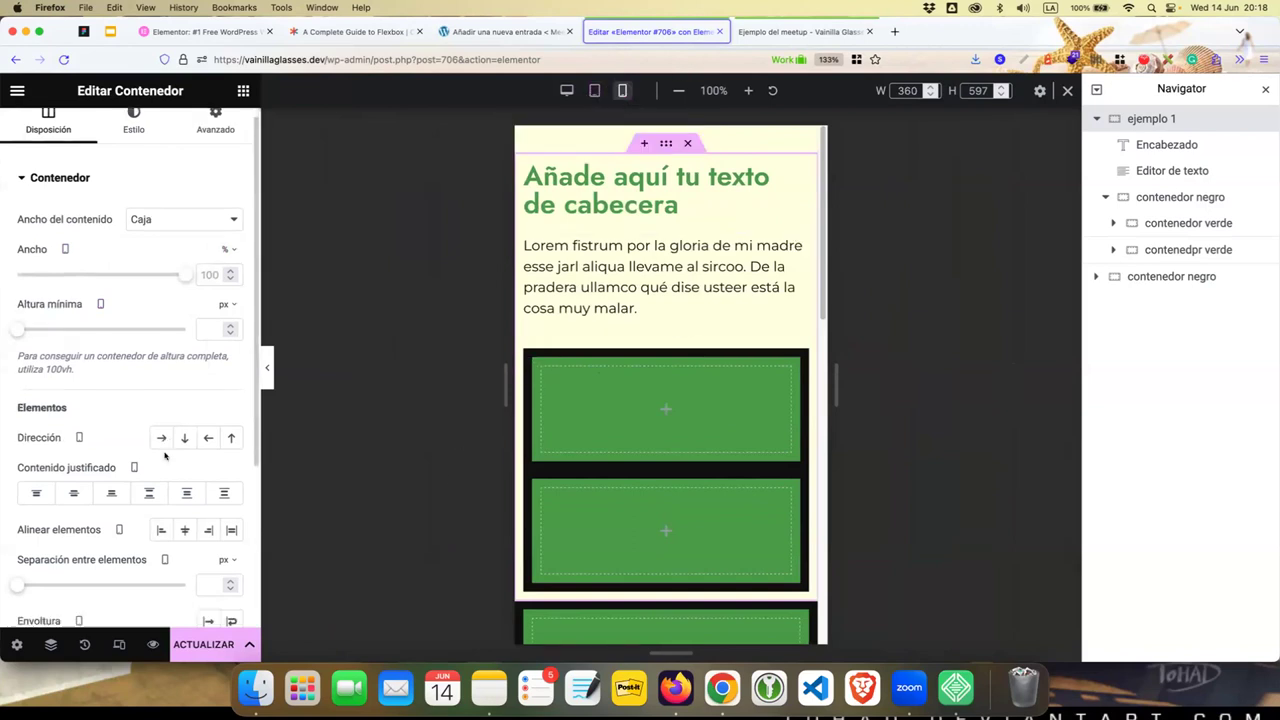
pyautogui.scroll(-5, 643, 412)
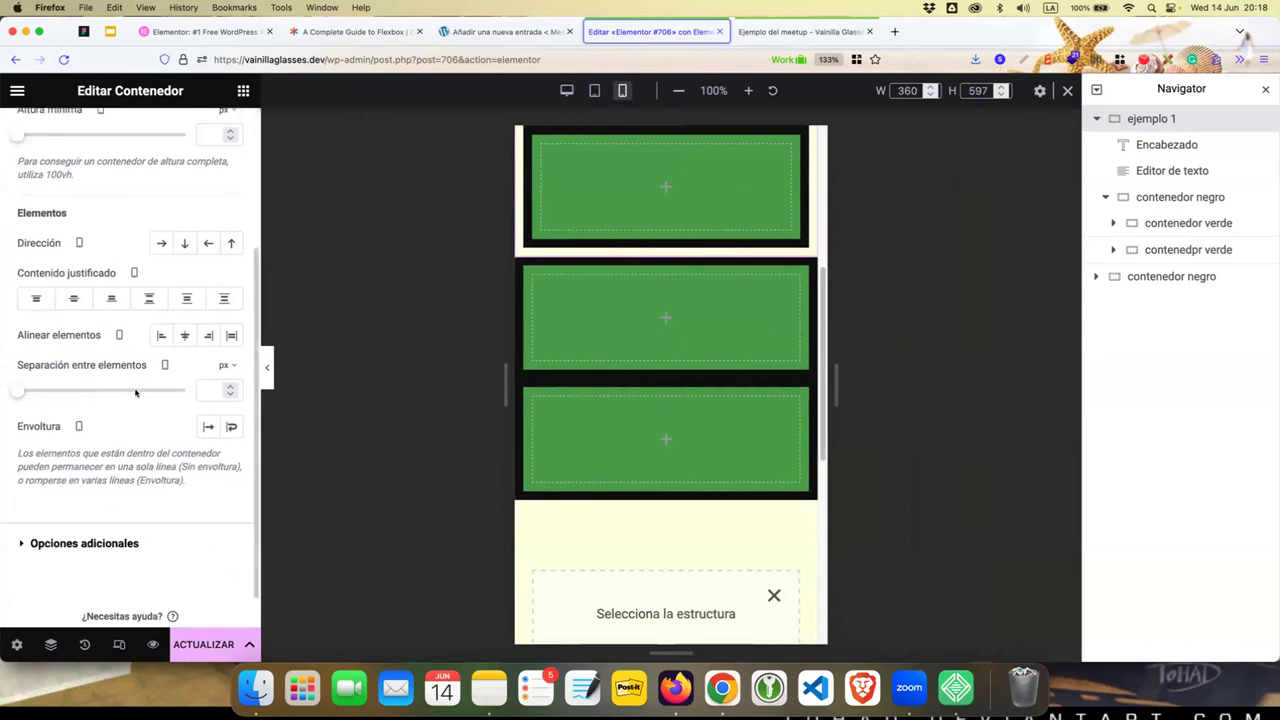
pyautogui.scroll(5, 96, 310)
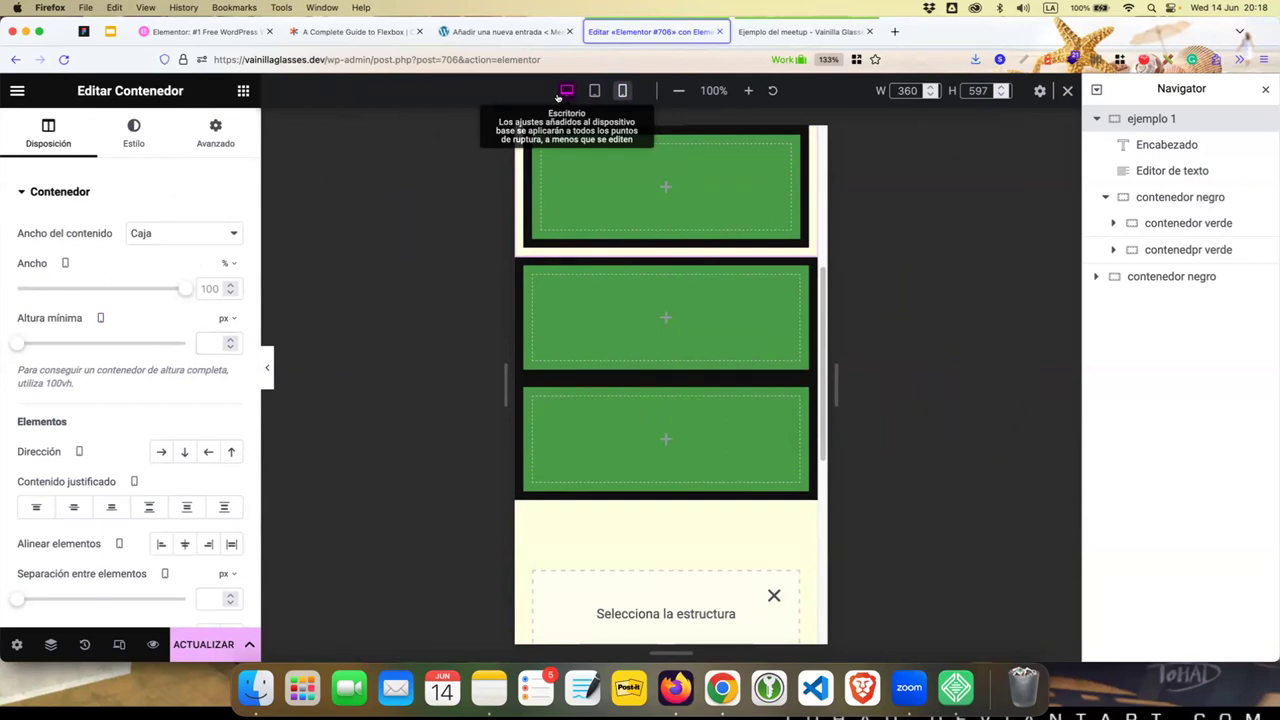
pyautogui.click(563, 92)
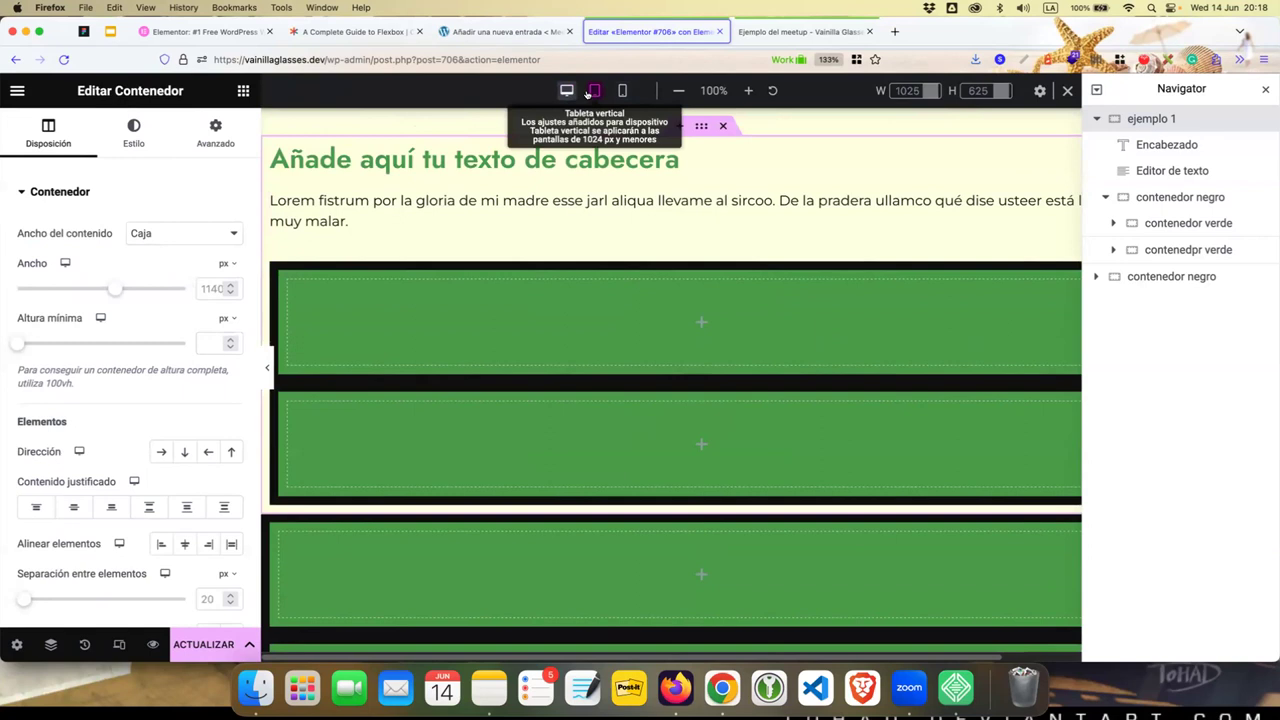
pyautogui.click(591, 91)
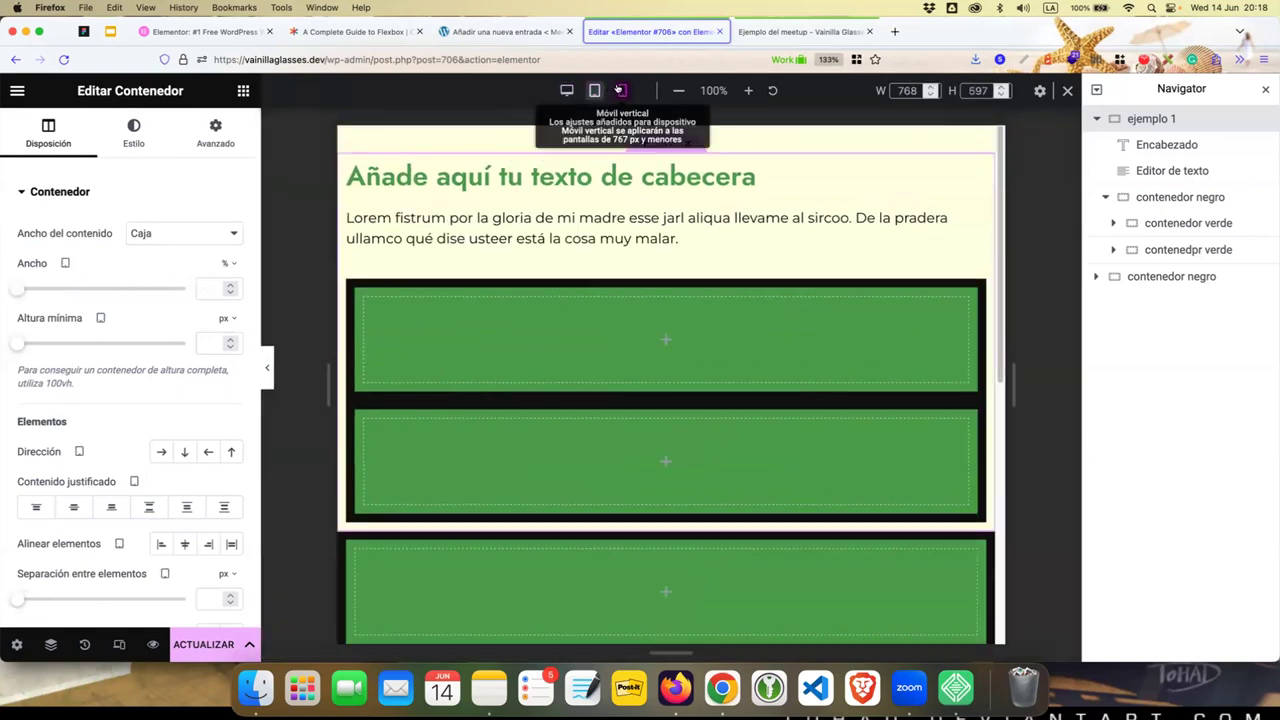
pyautogui.click(618, 90)
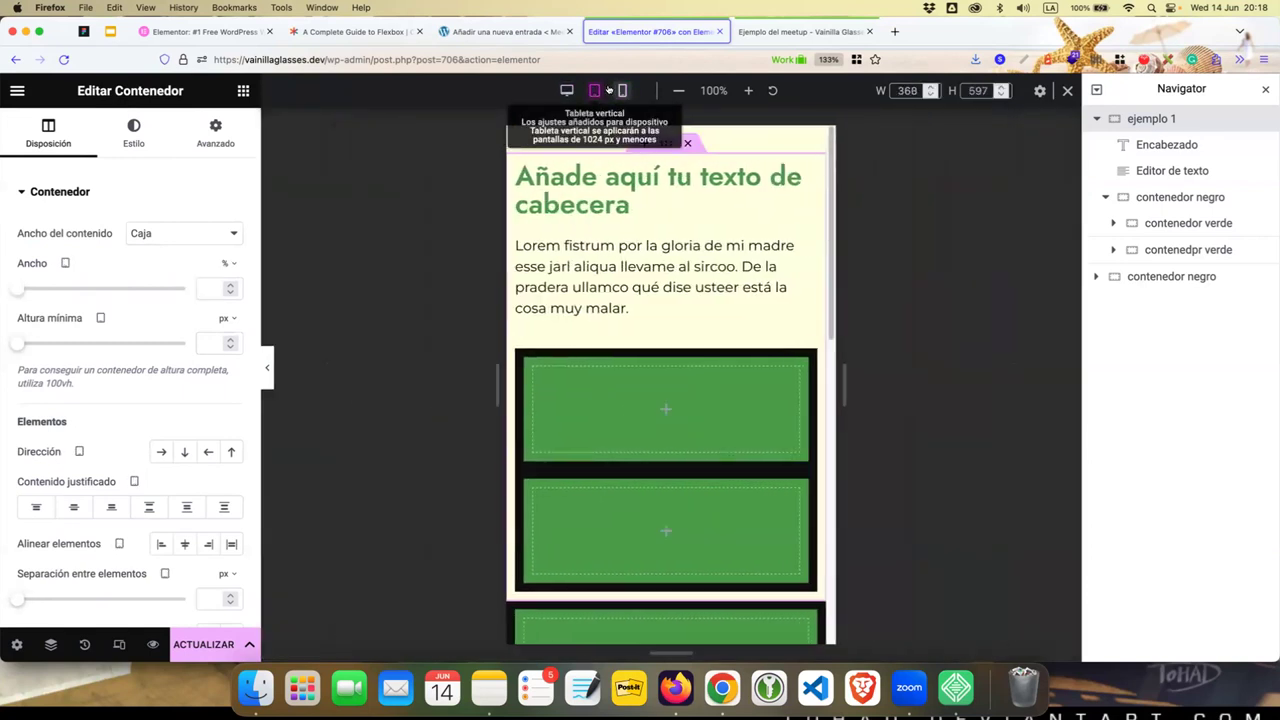
pyautogui.click(600, 90)
pyautogui.click(621, 90)
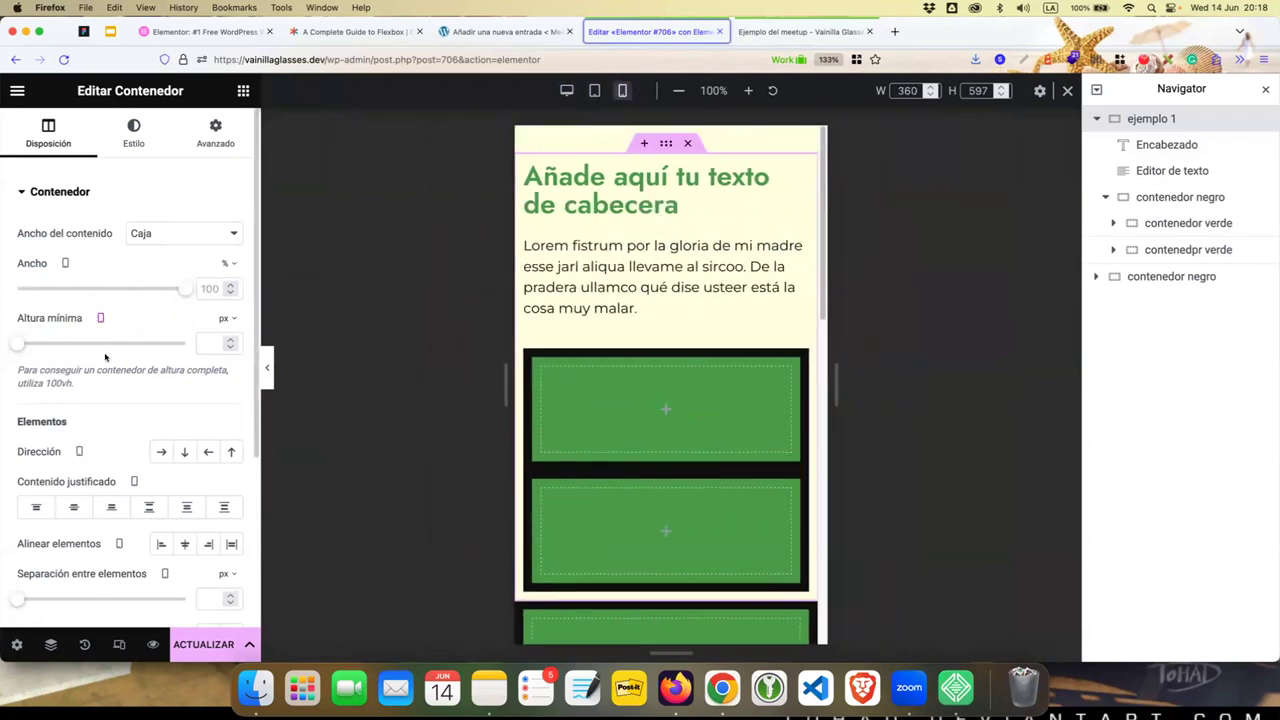
# - Widen the responsive preview to about 617 px
pyautogui.scroll(-2, 68, 438)
pyautogui.scroll(2, 137, 330)
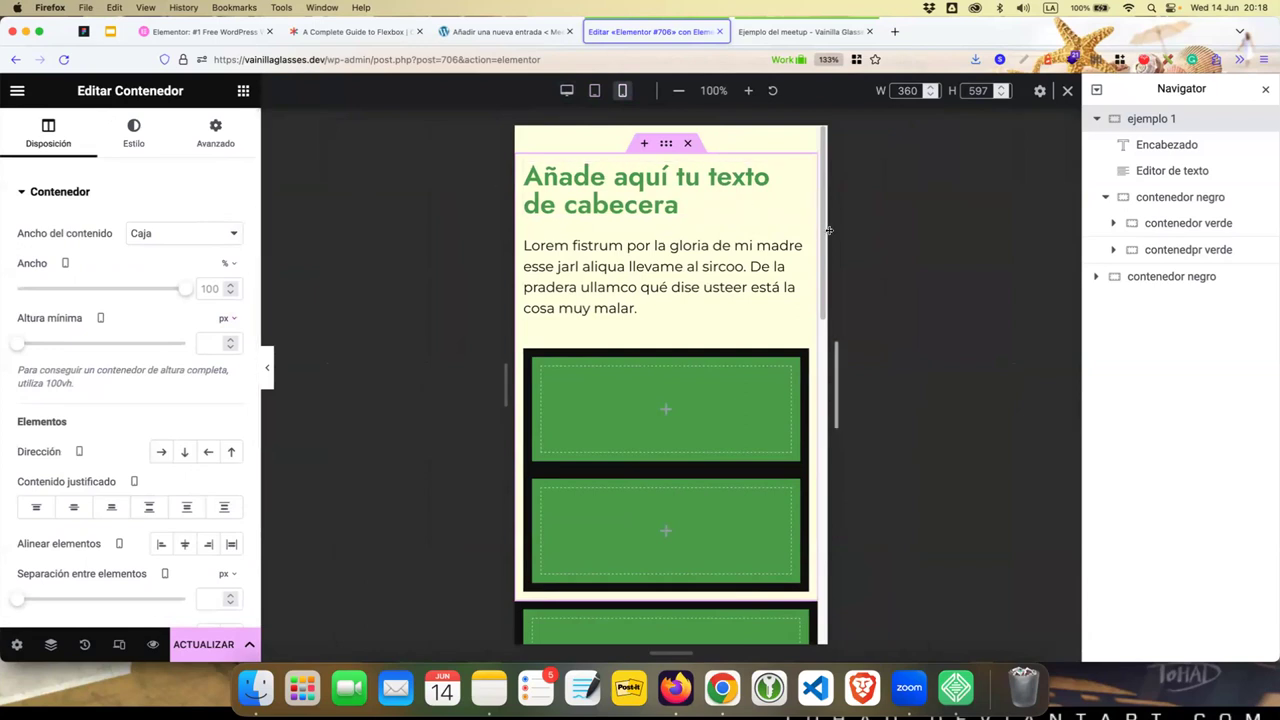
pyautogui.moveTo(828, 230); pyautogui.dragTo(956, 232)
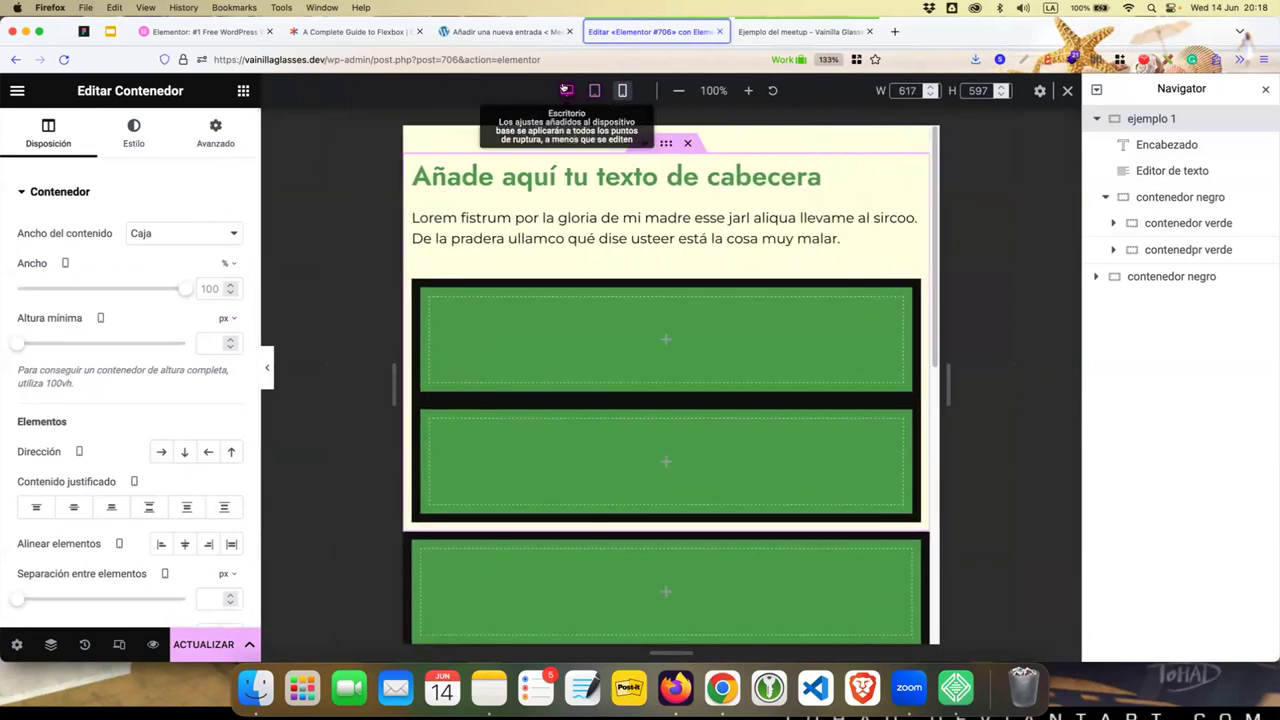
# - Return to desktop width and delete the second contenedor negro
pyautogui.click(566, 90)
pyautogui.scroll(-3, 152, 380)
pyautogui.scroll(-2, 152, 377)
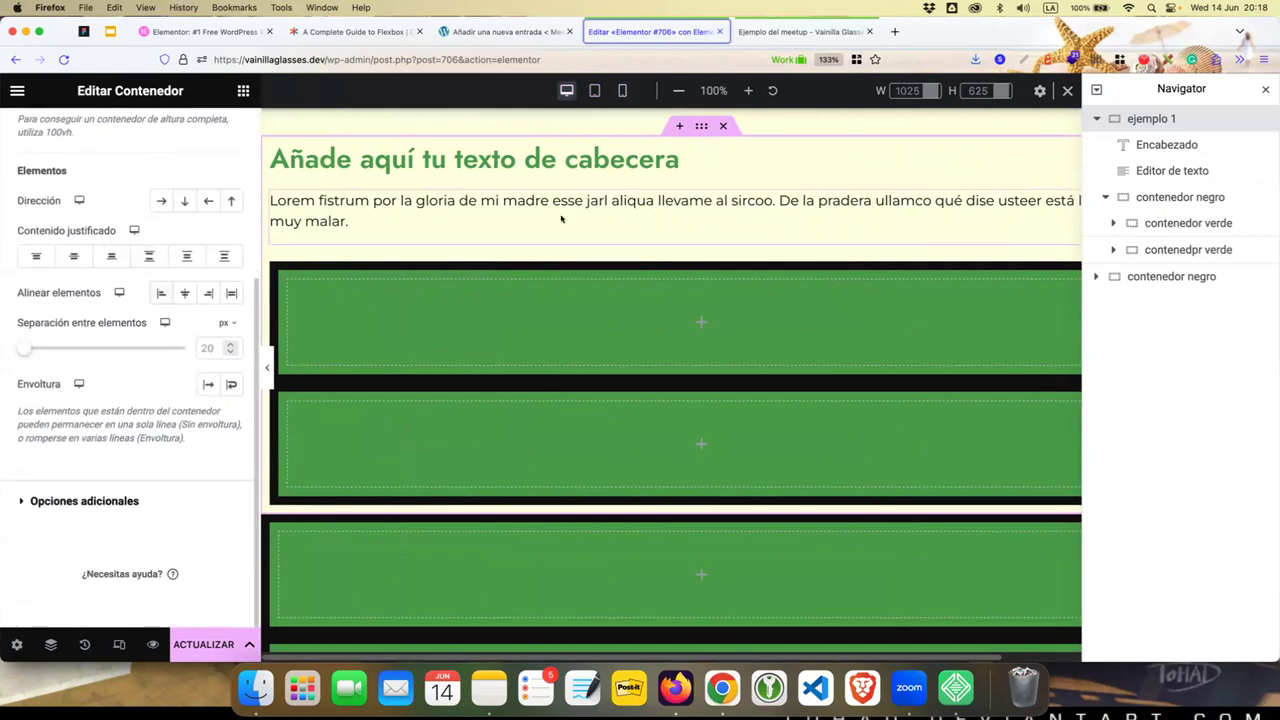
pyautogui.rightClick(1133, 278)
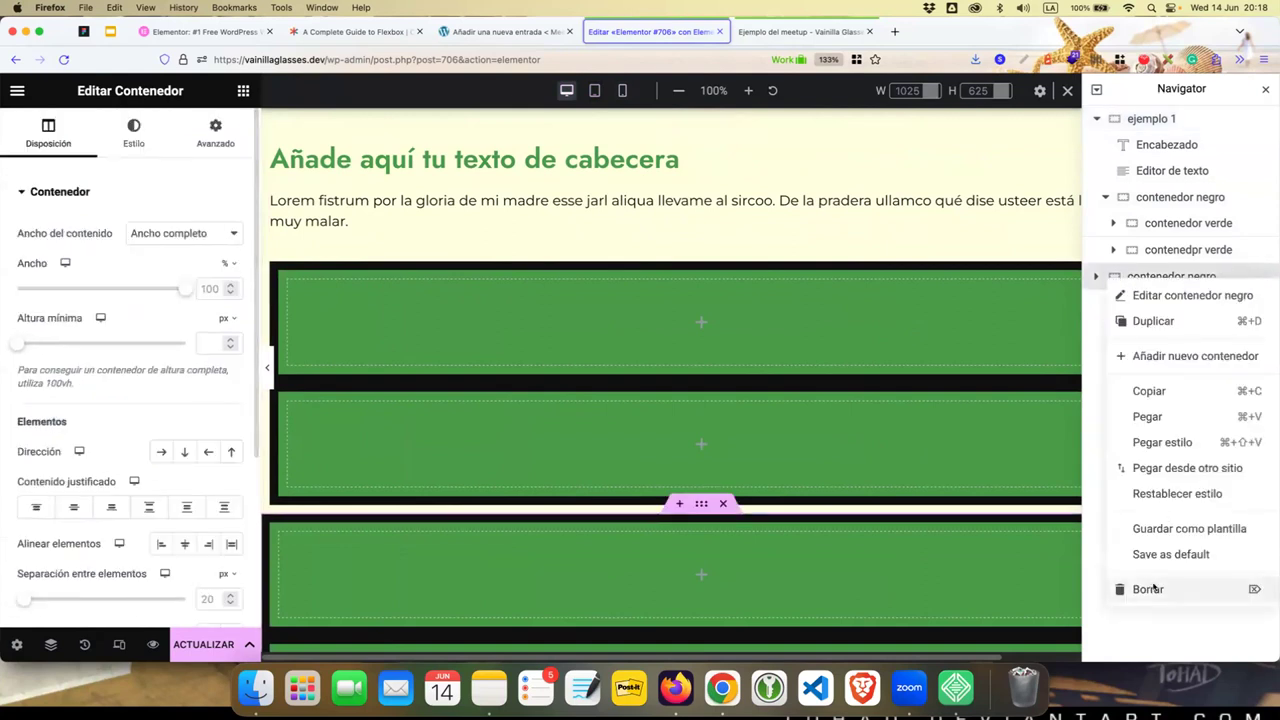
pyautogui.click(1143, 586)
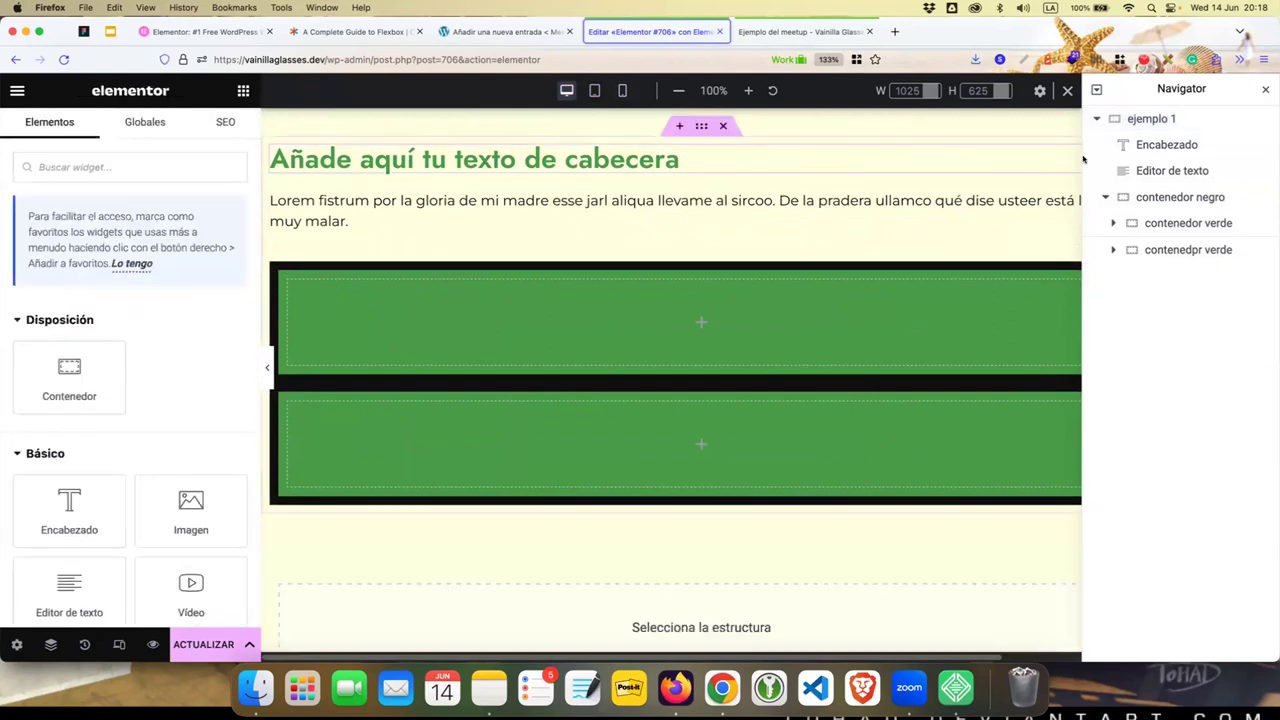
# - Set ejemplo 1's direction to row and collapse contenedor negro in the Navigator
pyautogui.click(1187, 121)
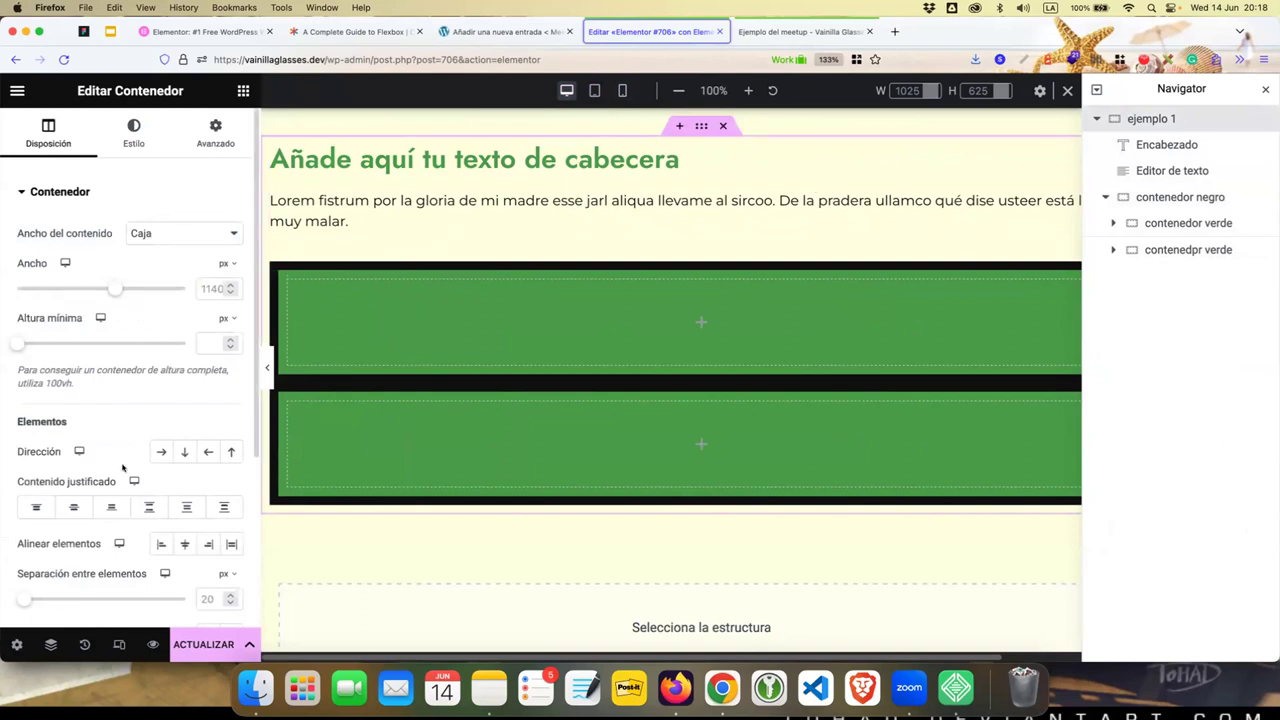
pyautogui.scroll(-2, 113, 470)
pyautogui.scroll(-1, 113, 475)
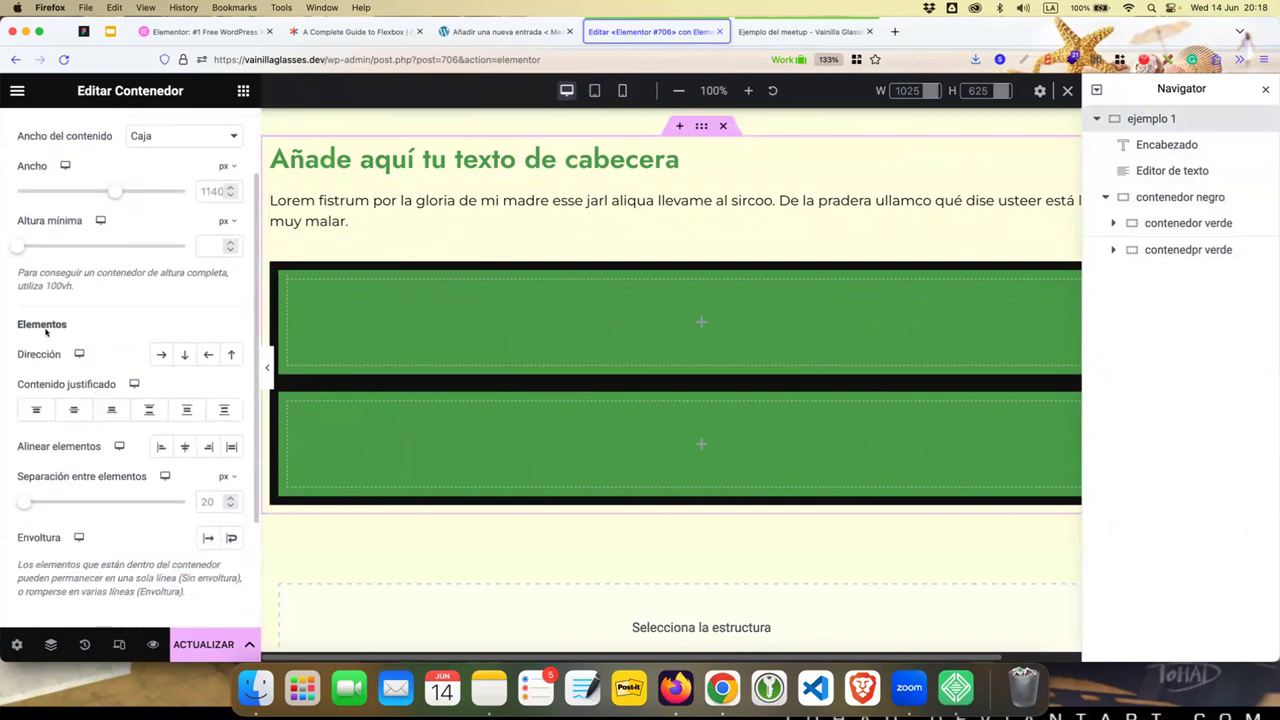
pyautogui.click(160, 355)
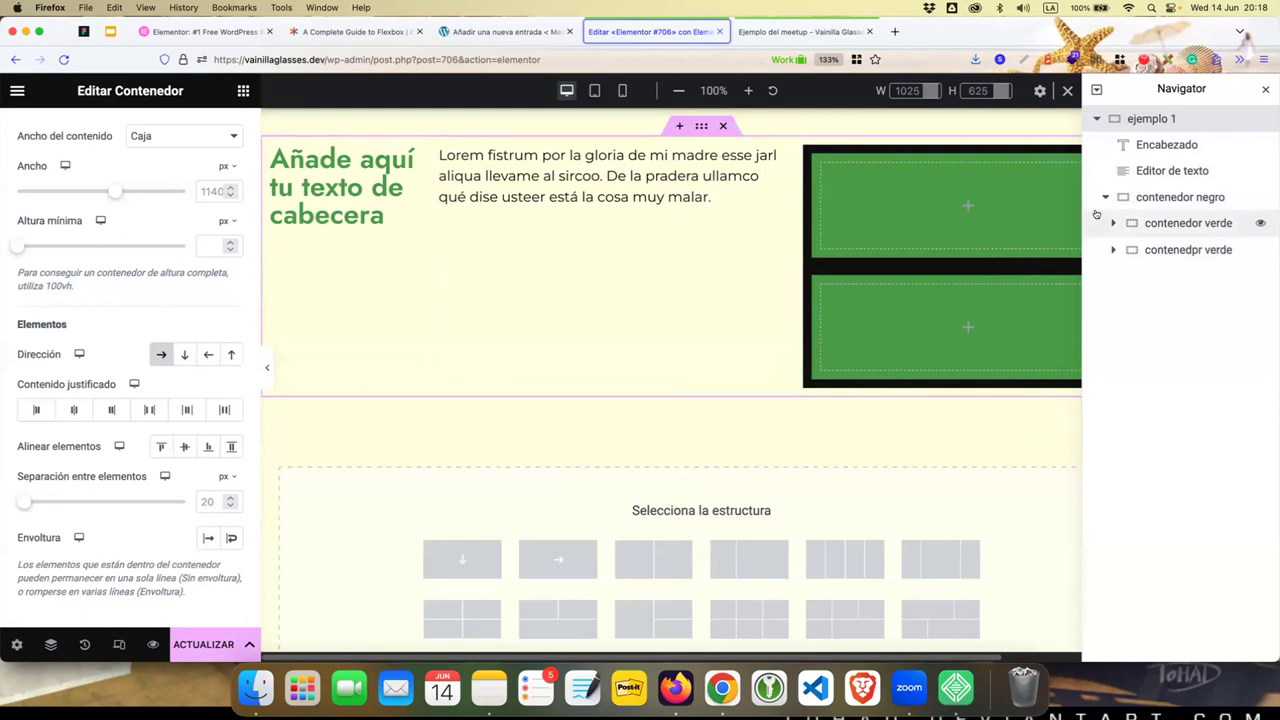
pyautogui.click(1098, 200)
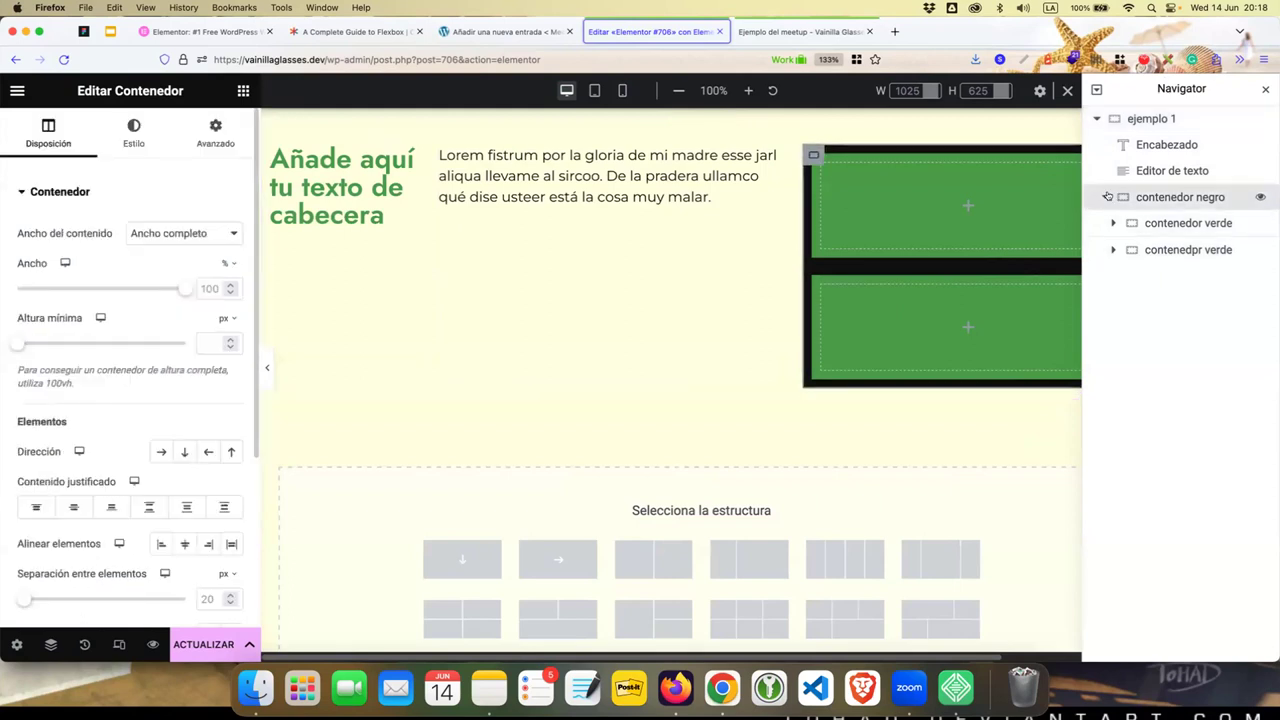
pyautogui.click(1107, 197)
# - Try column, reversed and row directions on ejemplo 1, finishing with vertical column
pyautogui.click(1141, 119)
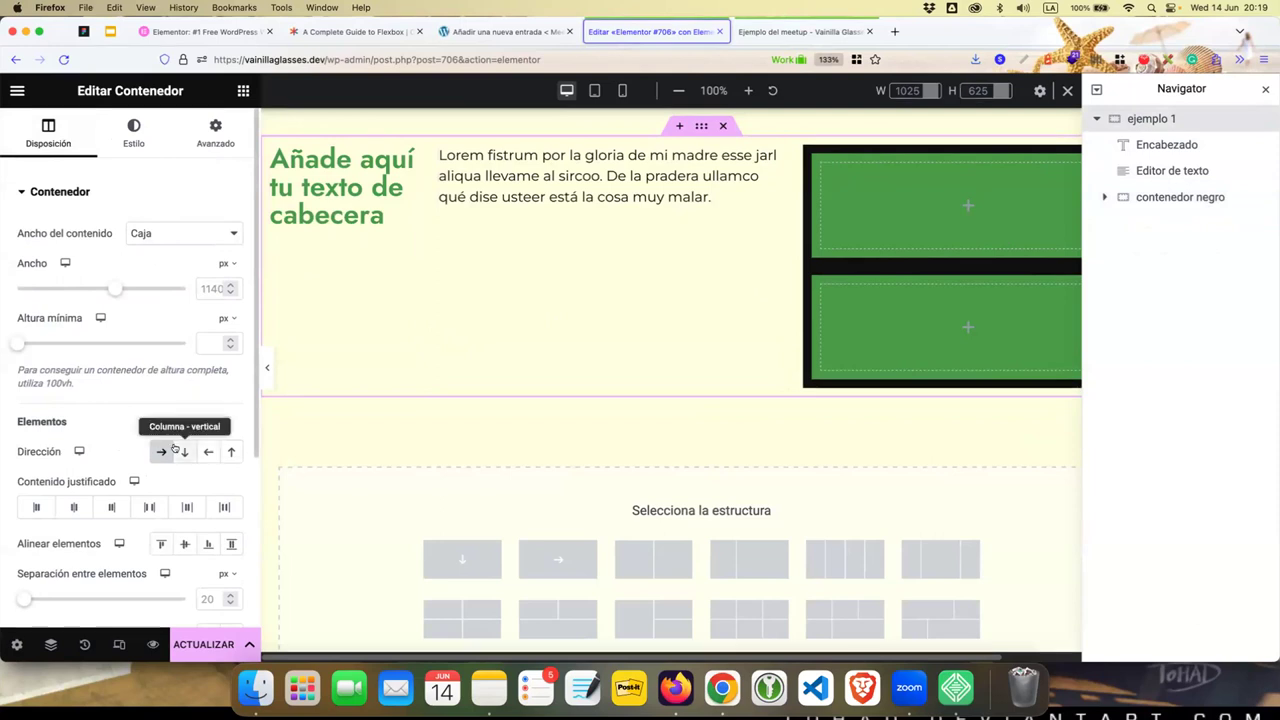
pyautogui.click(175, 450)
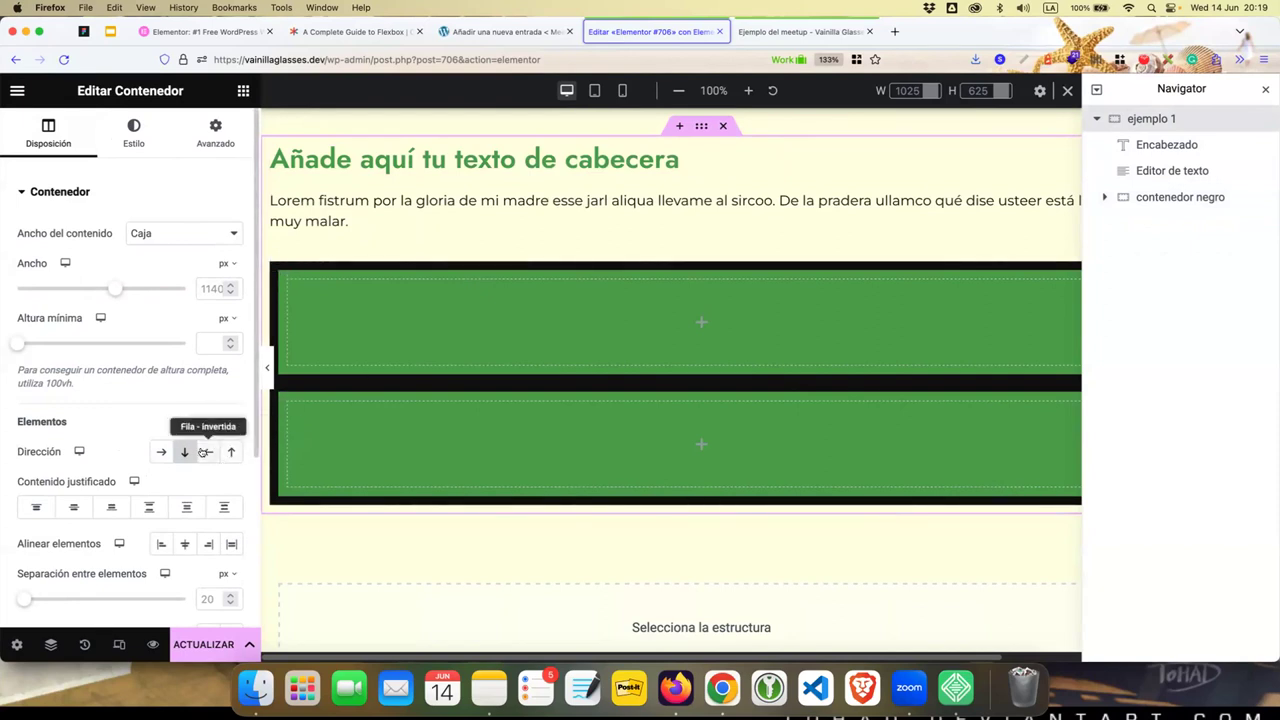
pyautogui.click(205, 452)
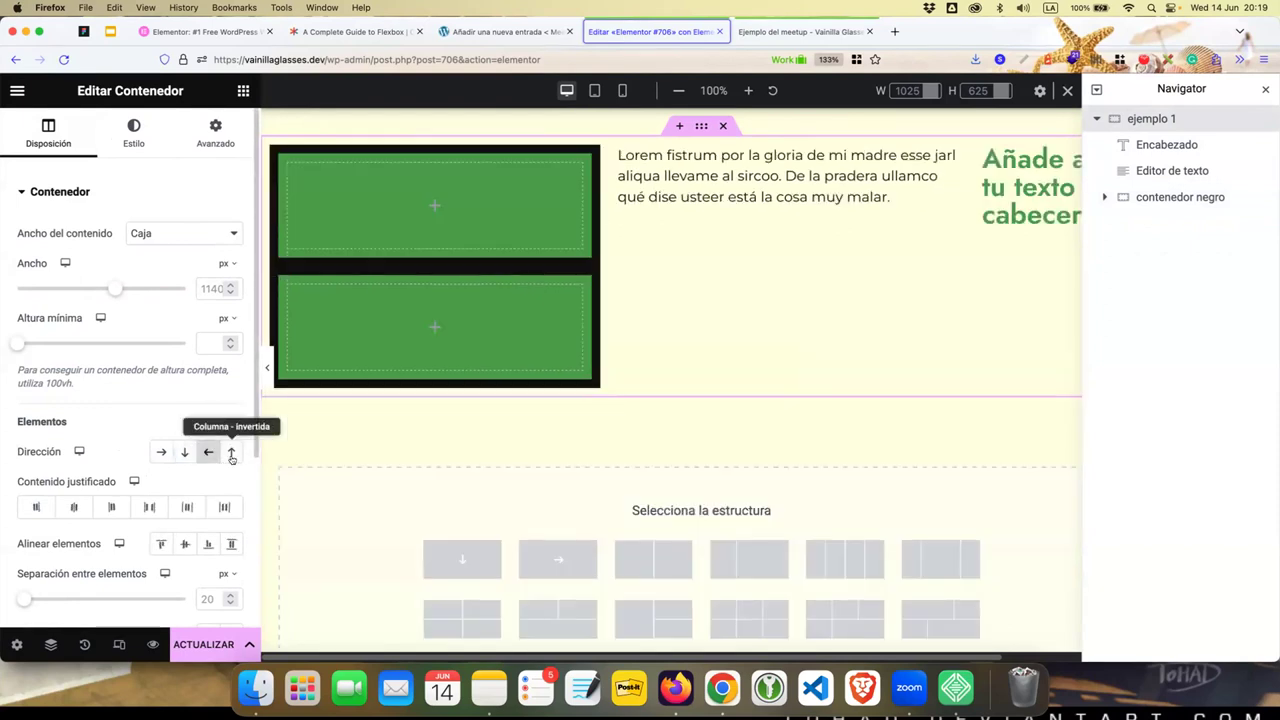
pyautogui.click(233, 453)
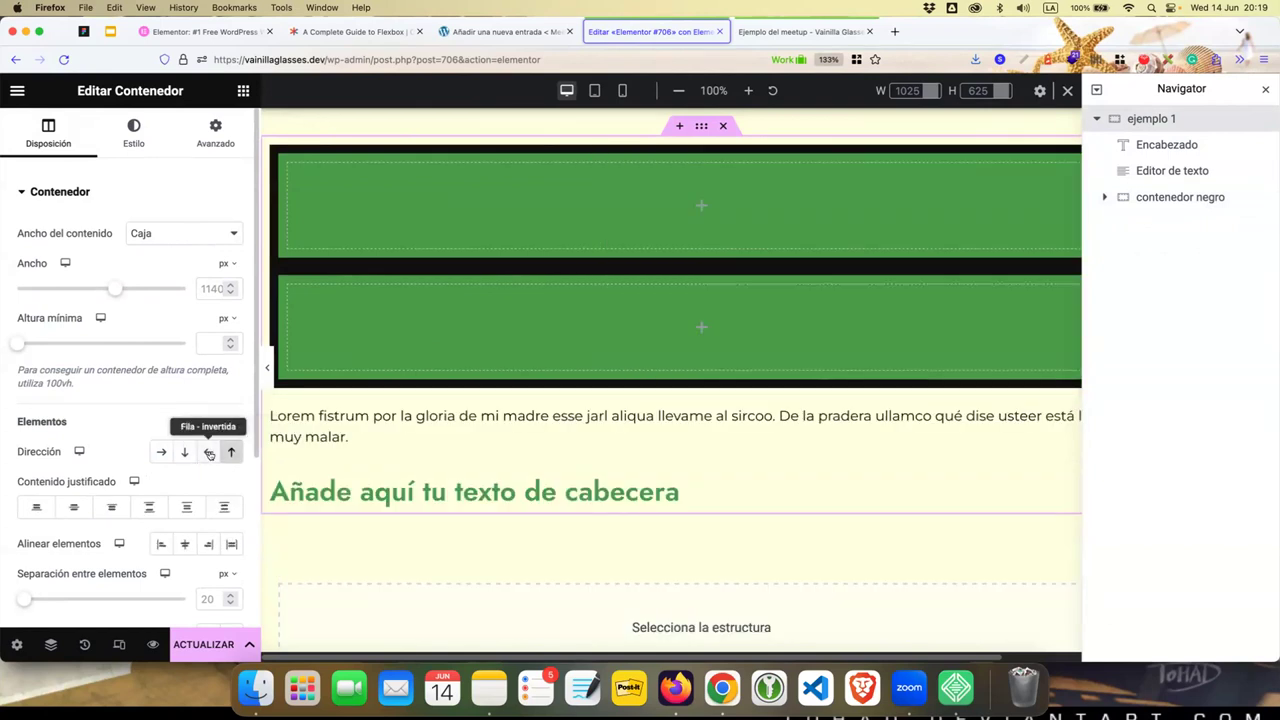
pyautogui.click(209, 453)
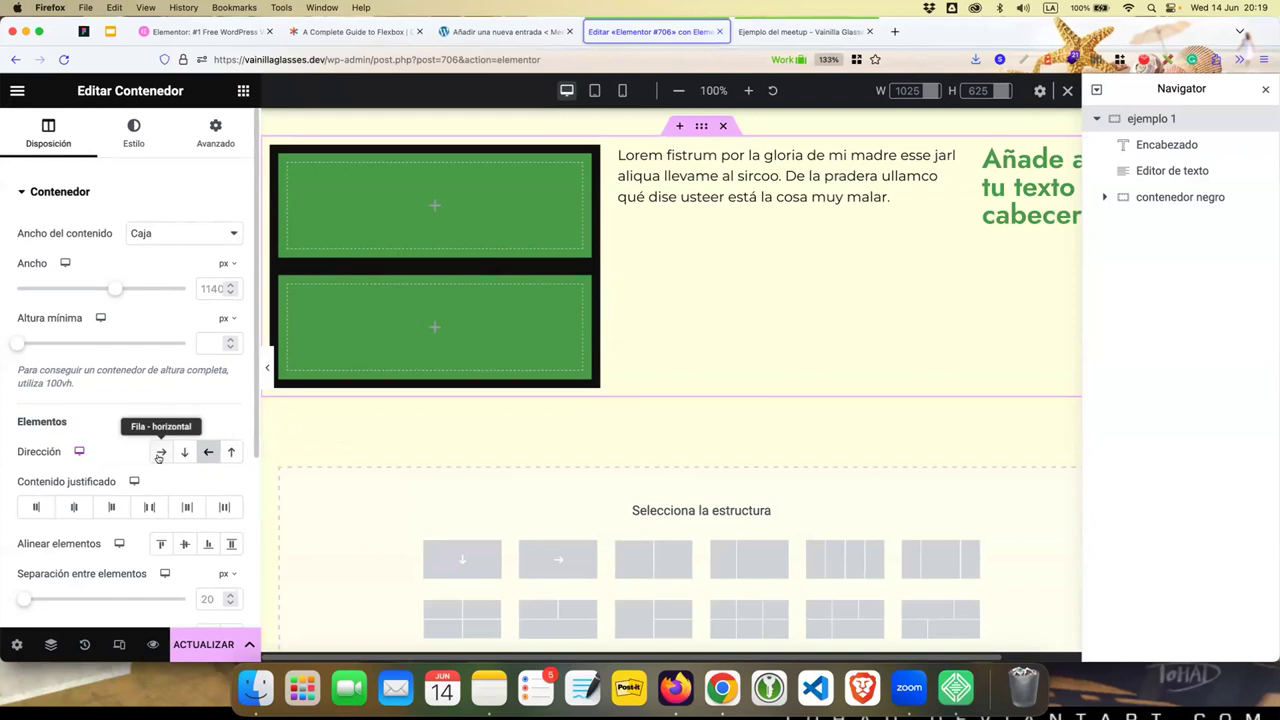
pyautogui.click(160, 453)
pyautogui.click(183, 452)
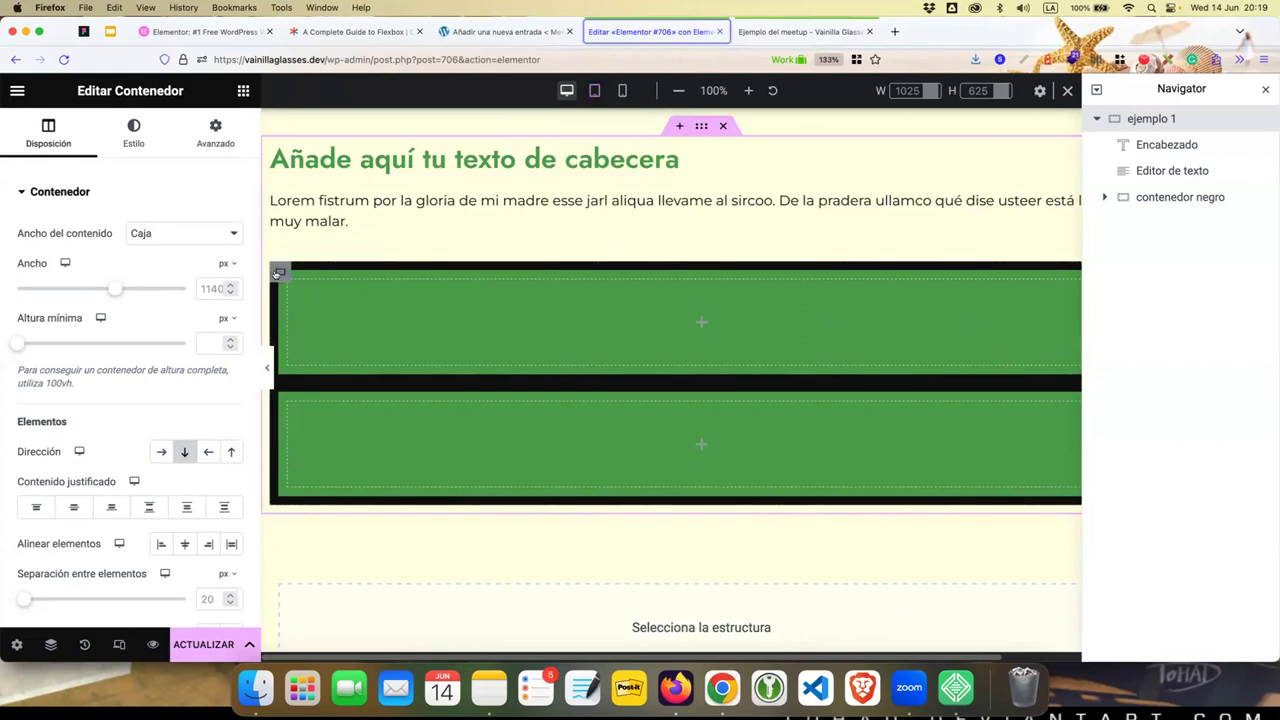
pyautogui.click(281, 272)
# - Set the green boxes side by side and drop a Vídeo widget into the left one
pyautogui.click(157, 451)
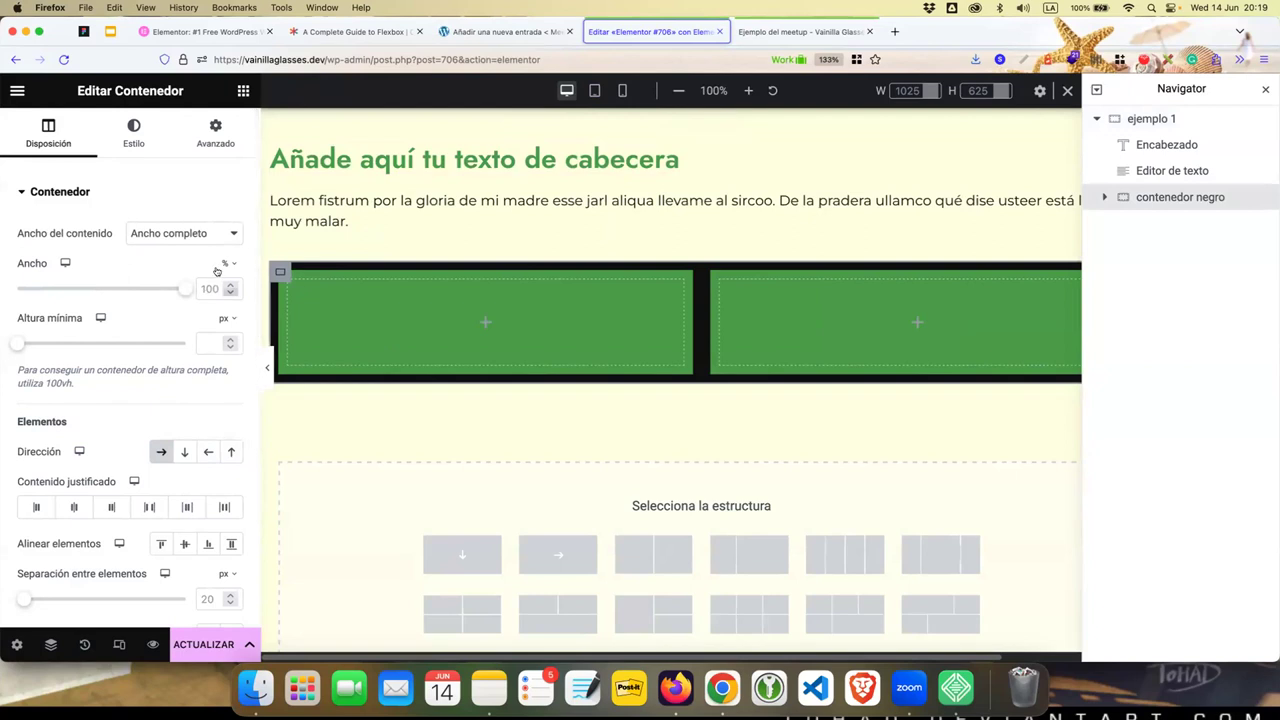
pyautogui.click(243, 90)
pyautogui.scroll(-5, 160, 373)
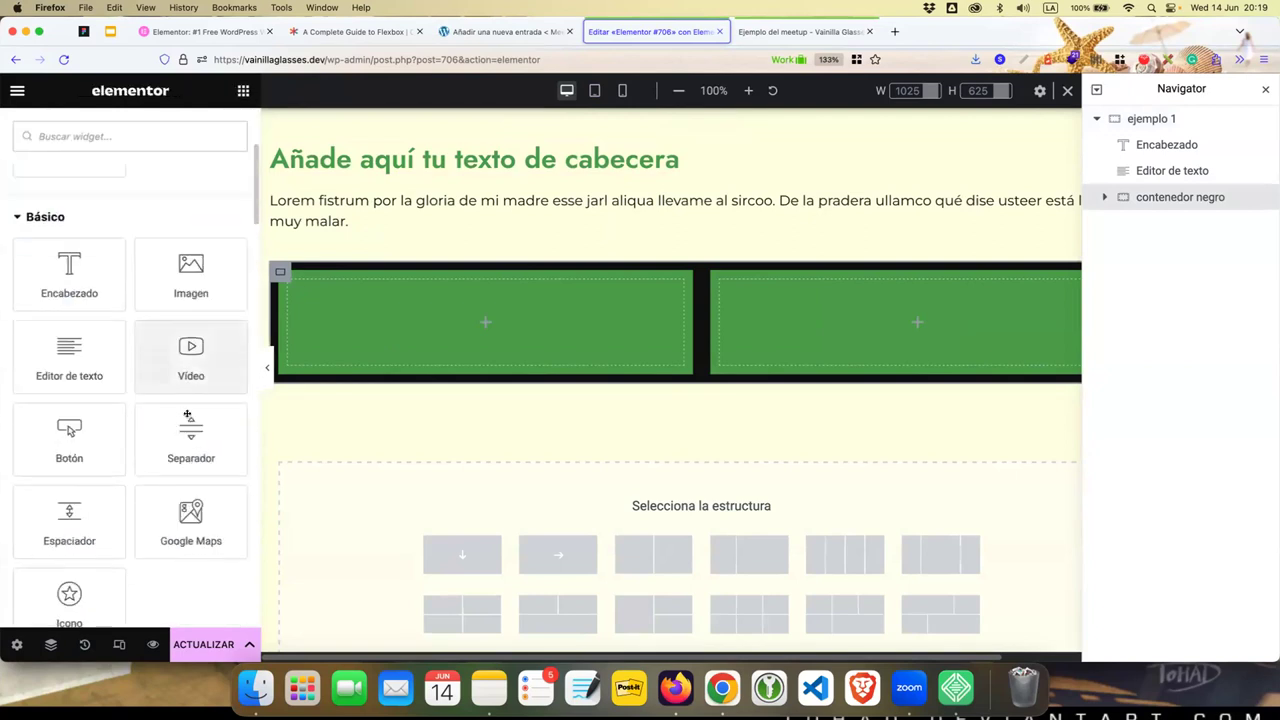
pyautogui.moveTo(190, 355); pyautogui.dragTo(485, 323)
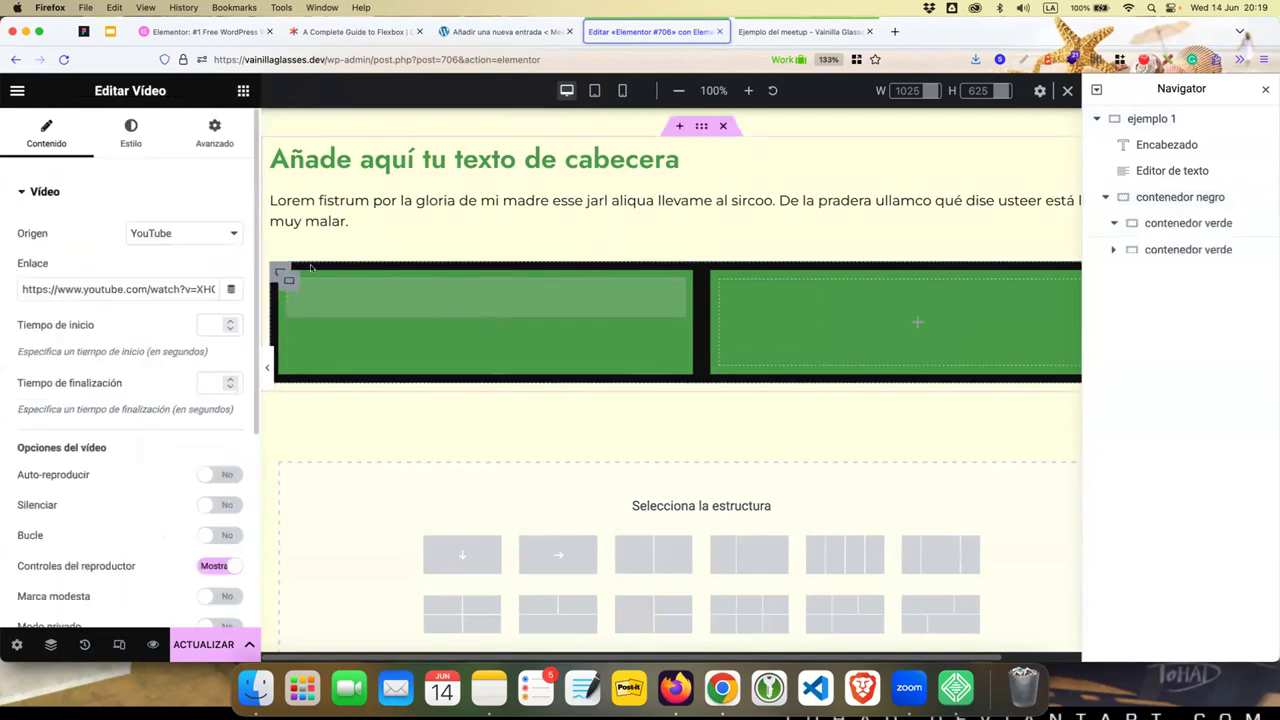
# - Add an Editor de texto widget to the right green box
pyautogui.click(241, 91)
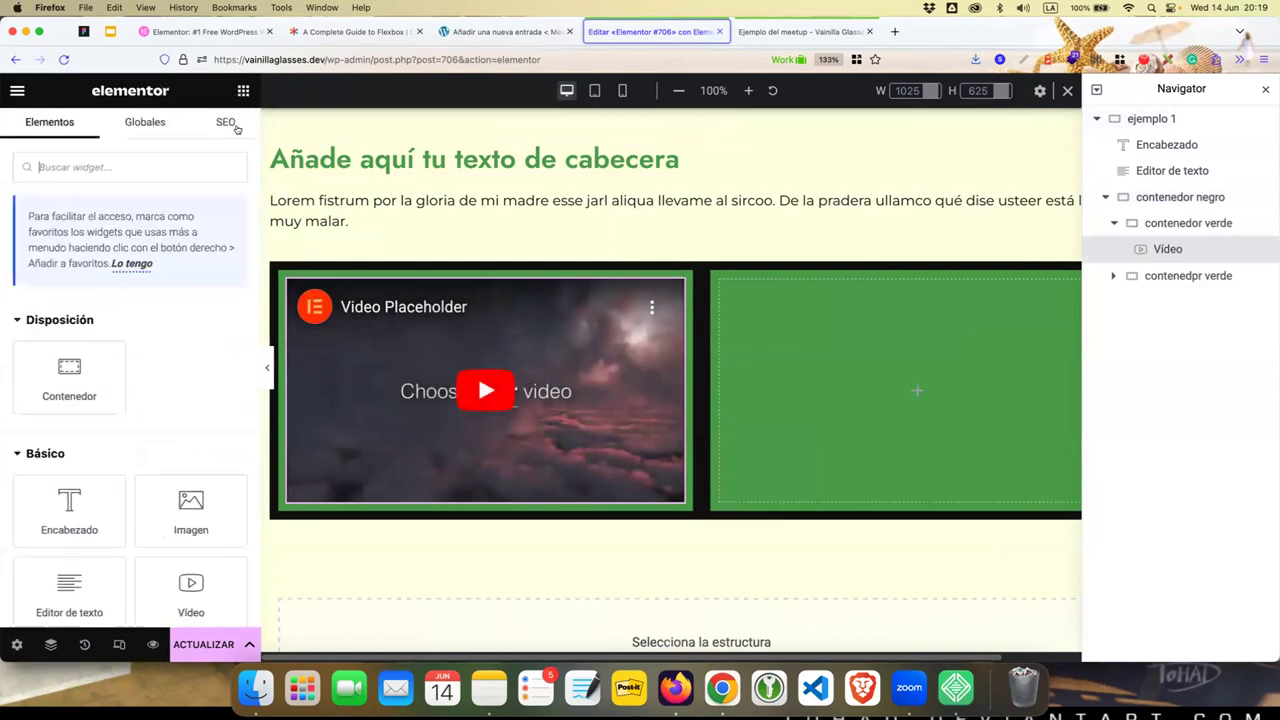
pyautogui.scroll(-3, 130, 300)
pyautogui.moveTo(69, 420)
pyautogui.mouseDown()
pyautogui.moveTo(661, 428)
pyautogui.moveTo(812, 345)
pyautogui.mouseUp()
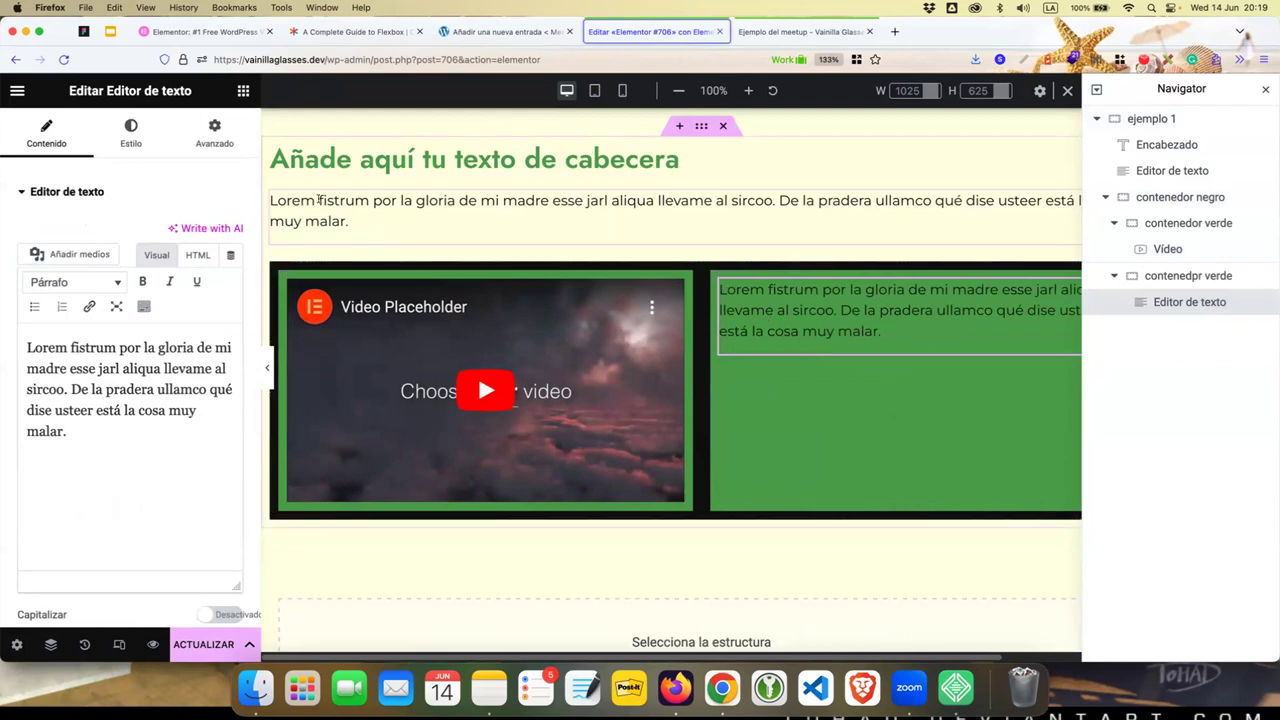
# - Paste the Lorem paragraph three more times in the text block
pyautogui.moveTo(76, 427); pyautogui.dragTo(18, 340)
pyautogui.hotkey('ctrl', 'c')
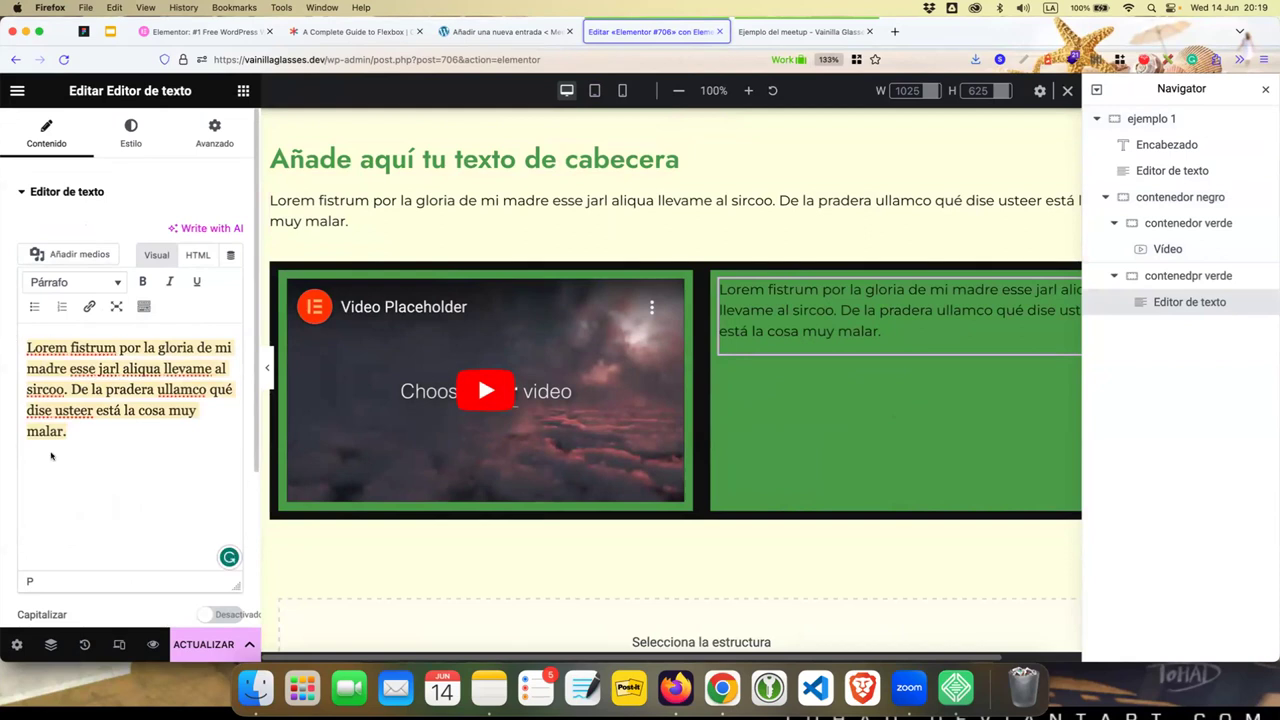
pyautogui.press('Right')
pyautogui.hotkey('ctrl', 'v')
pyautogui.press('Return')
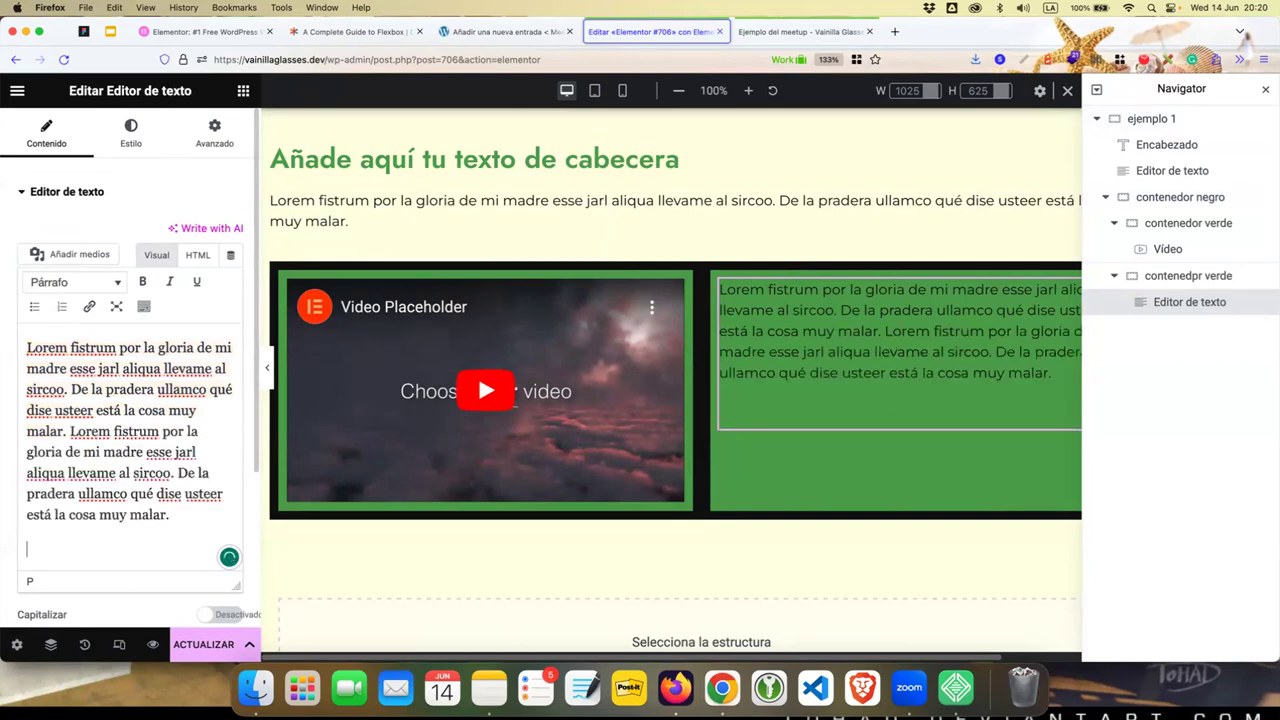
pyautogui.hotkey('ctrl', 'v')
pyautogui.press('Return')
pyautogui.hotkey('ctrl', 'v')
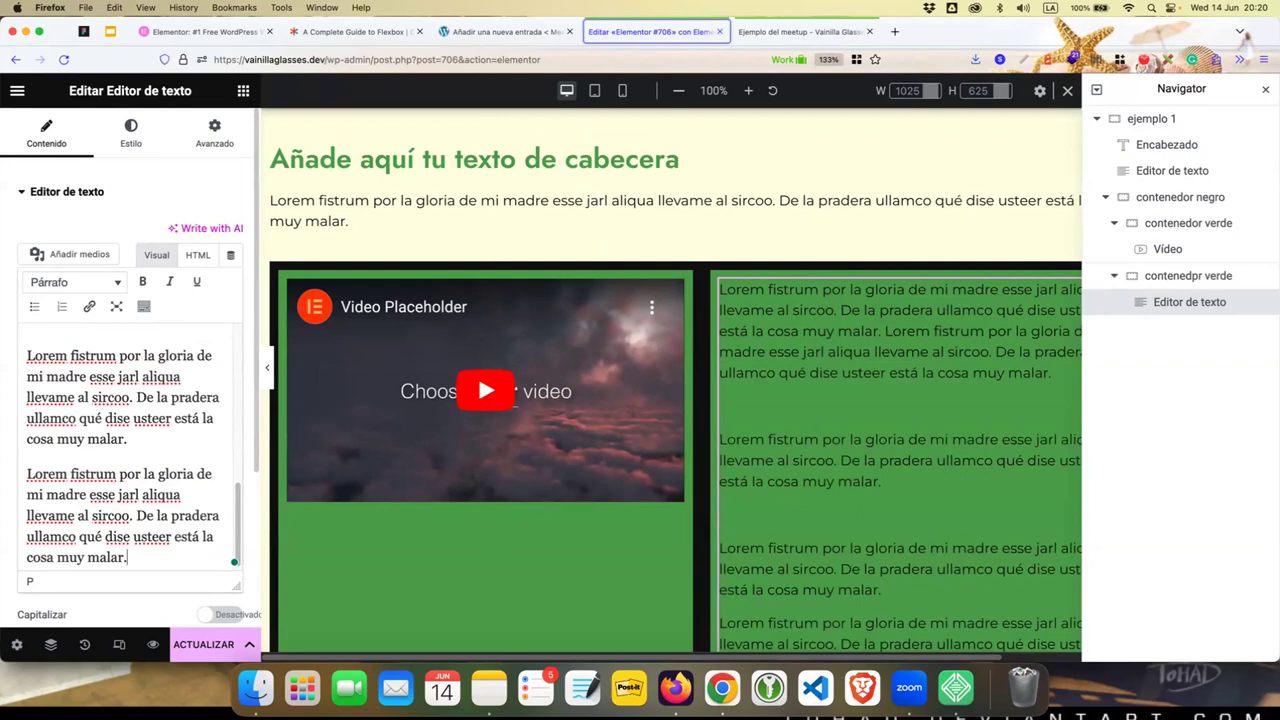
pyautogui.scroll(-5, 994, 368)
pyautogui.scroll(5, 994, 368)
pyautogui.scroll(-2, 994, 368)
pyautogui.scroll(2, 850, 368)
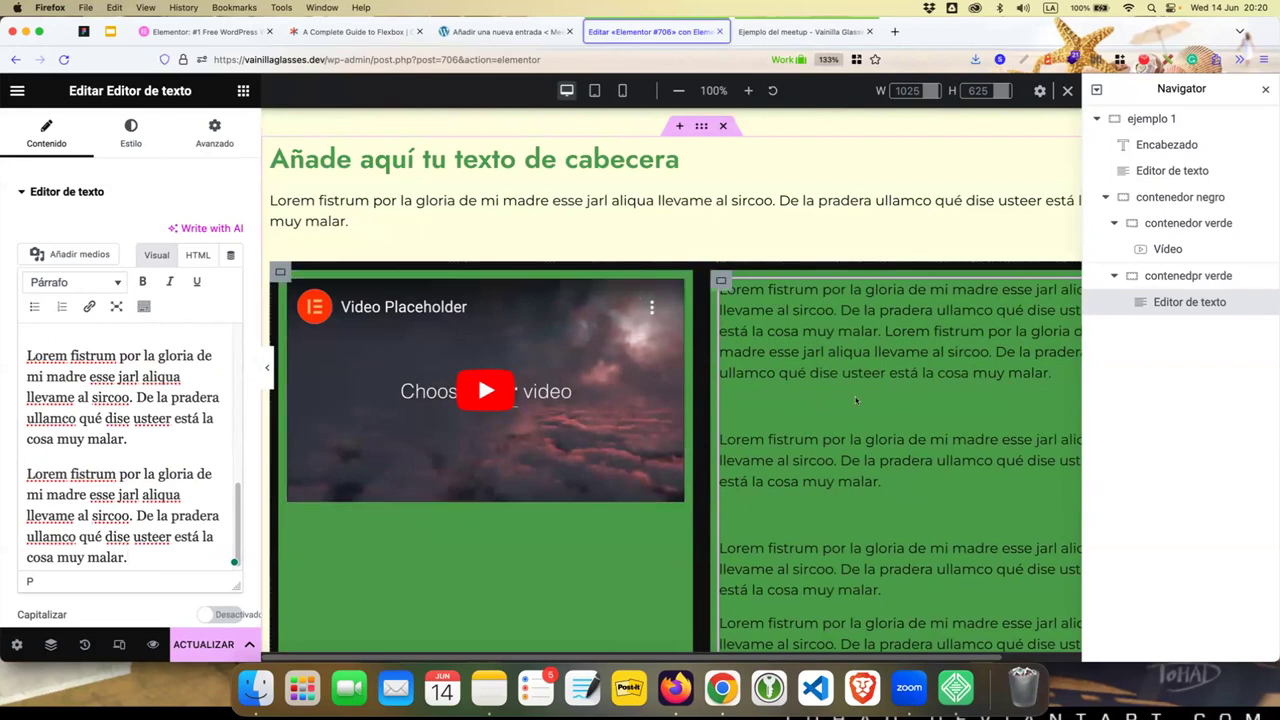
pyautogui.scroll(-2, 800, 380)
pyautogui.scroll(2, 858, 384)
pyautogui.scroll(-4, 692, 392)
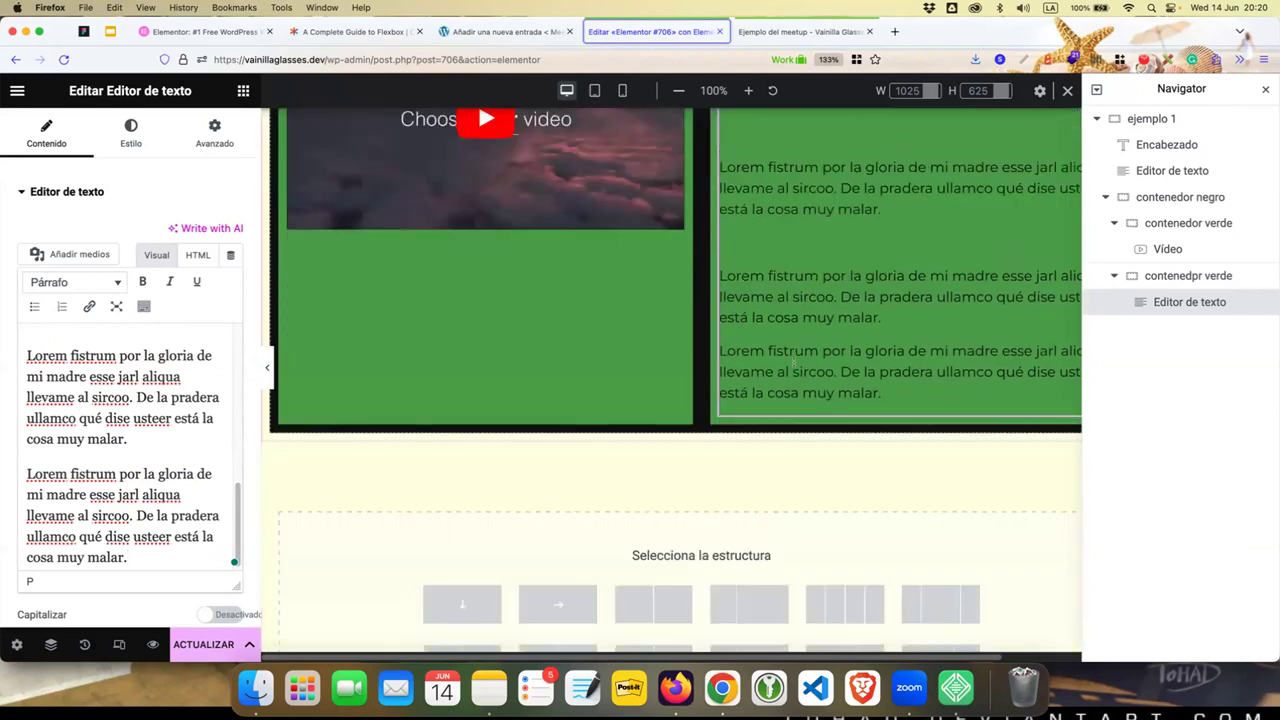
pyautogui.scroll(4, 700, 158)
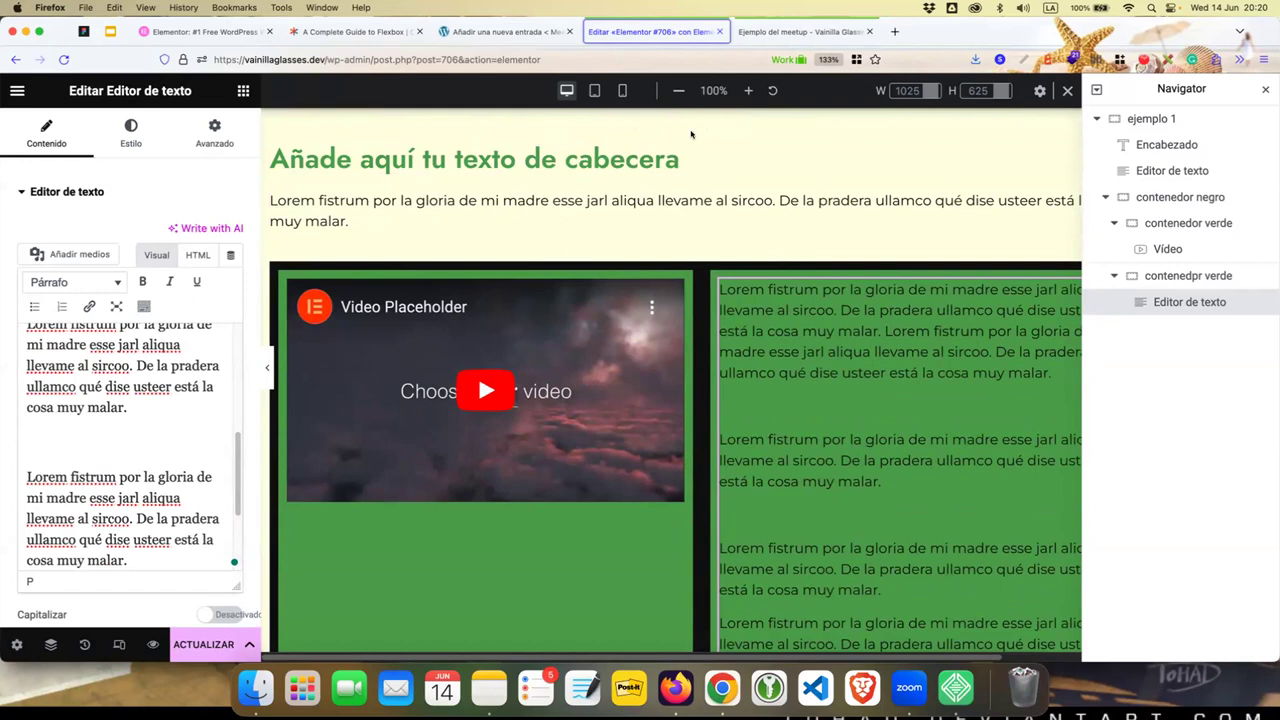
# - Preview the page at tablet width and widen the tablet canvas
pyautogui.click(697, 126)
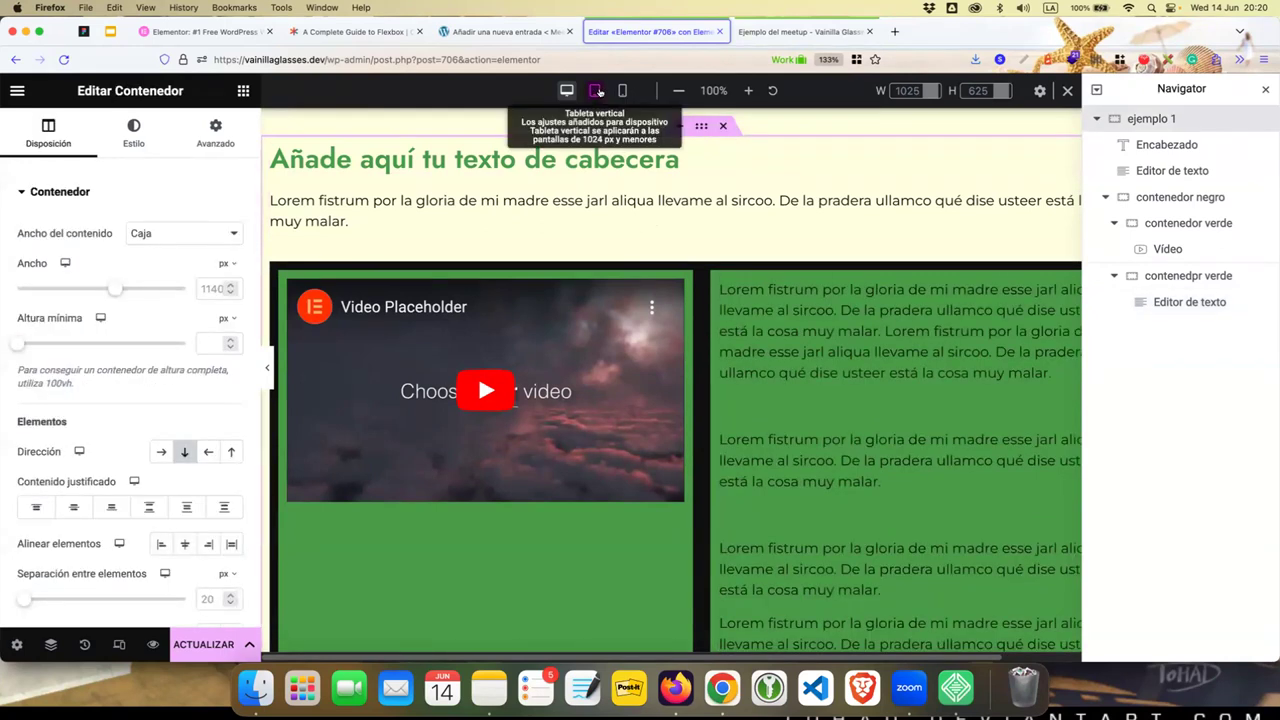
pyautogui.click(596, 90)
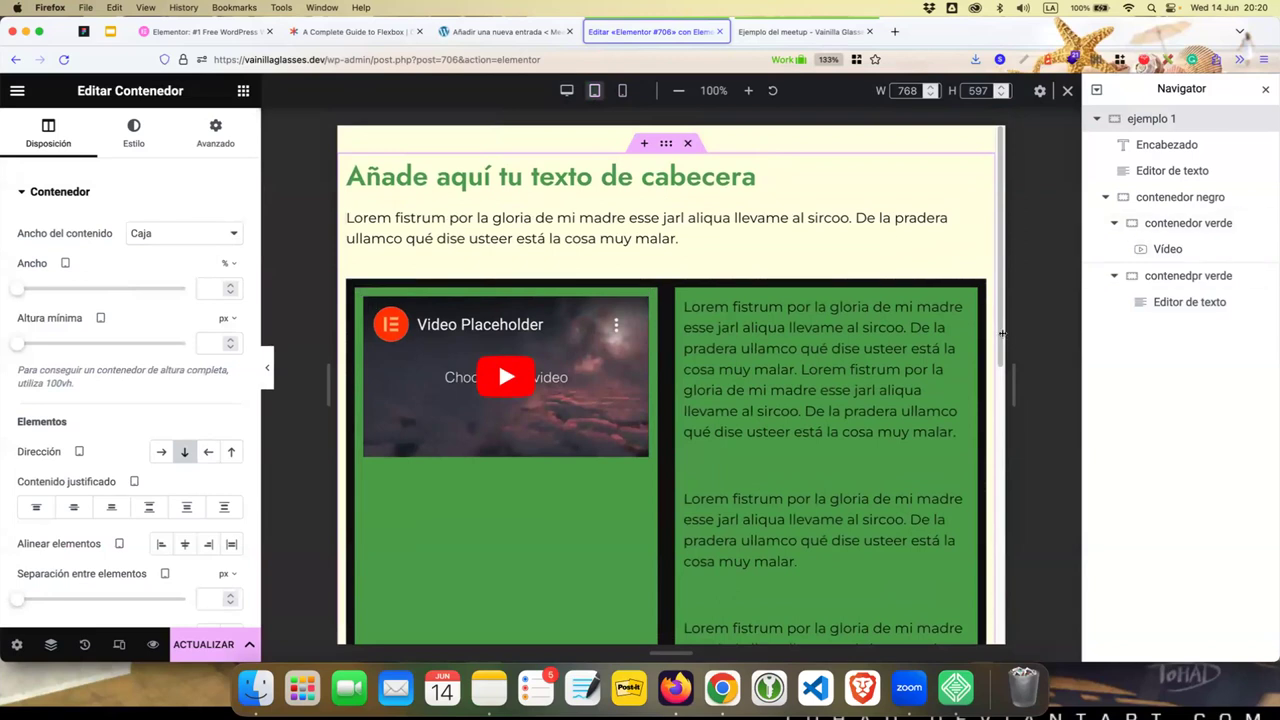
pyautogui.moveTo(1013, 380); pyautogui.dragTo(1183, 331)
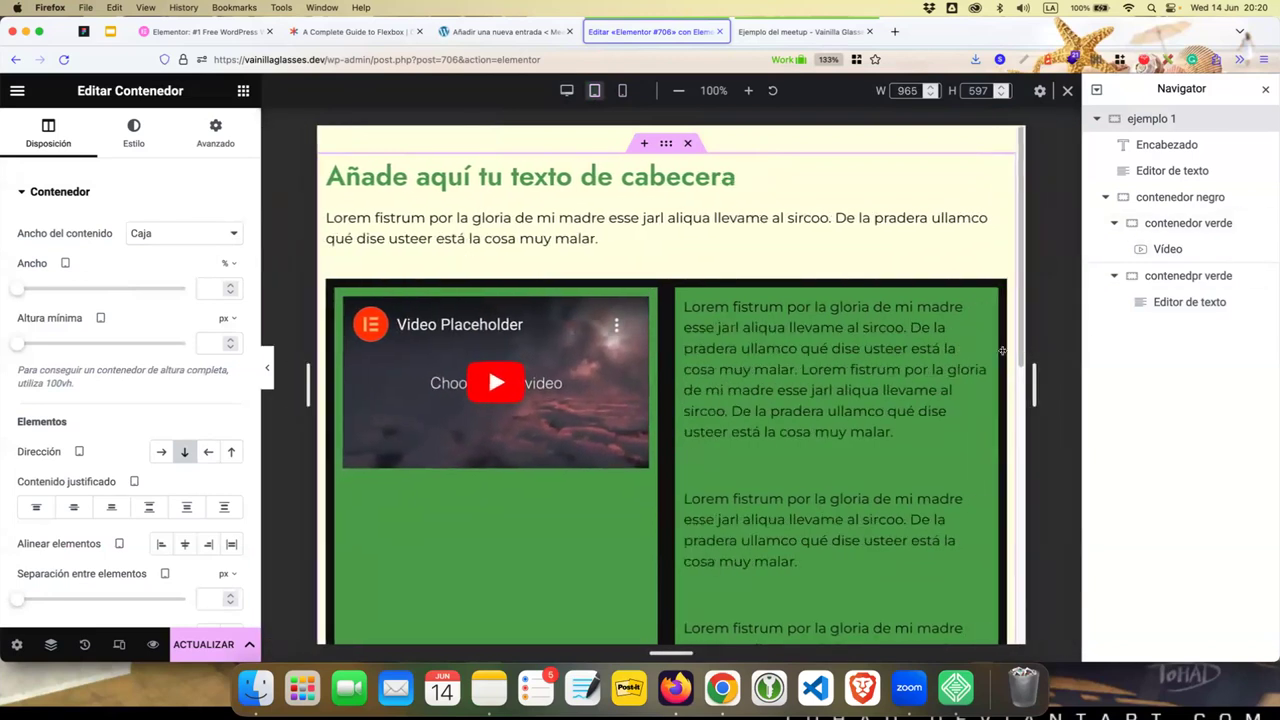
pyautogui.click(1189, 301)
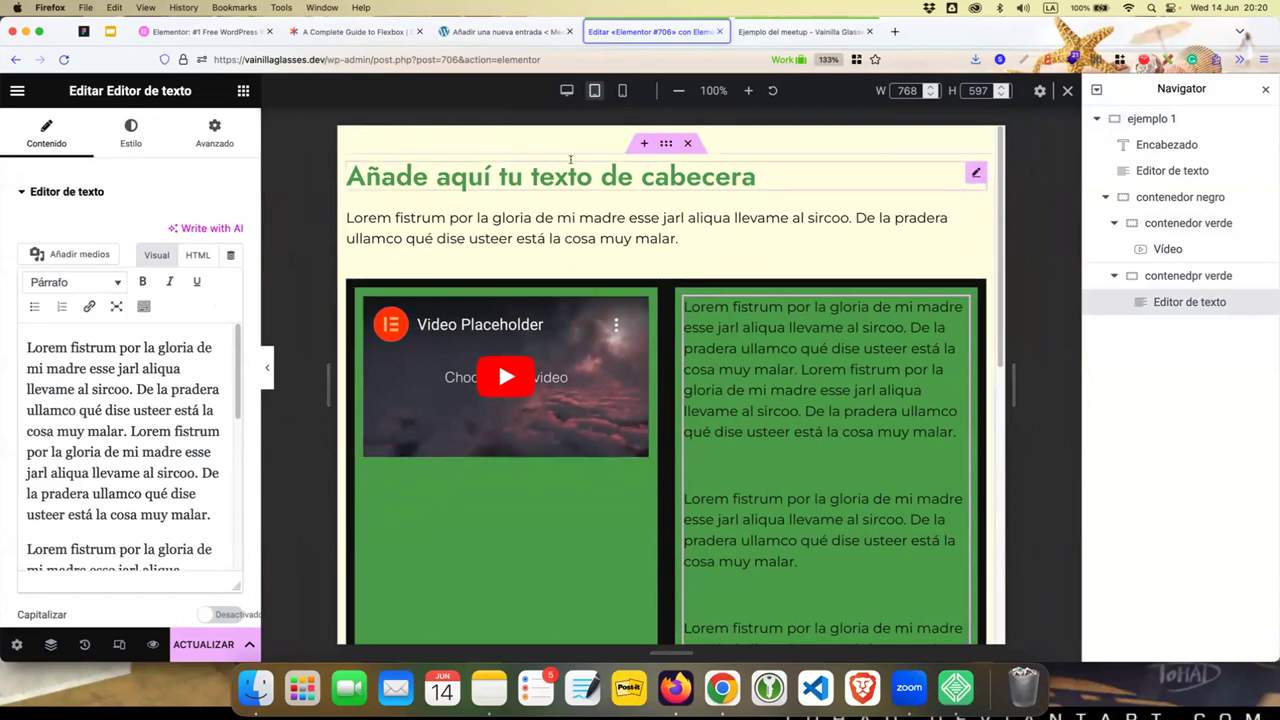
# - Preview at mobile width, 360 px, and scroll through the stacked green boxes
pyautogui.click(622, 91)
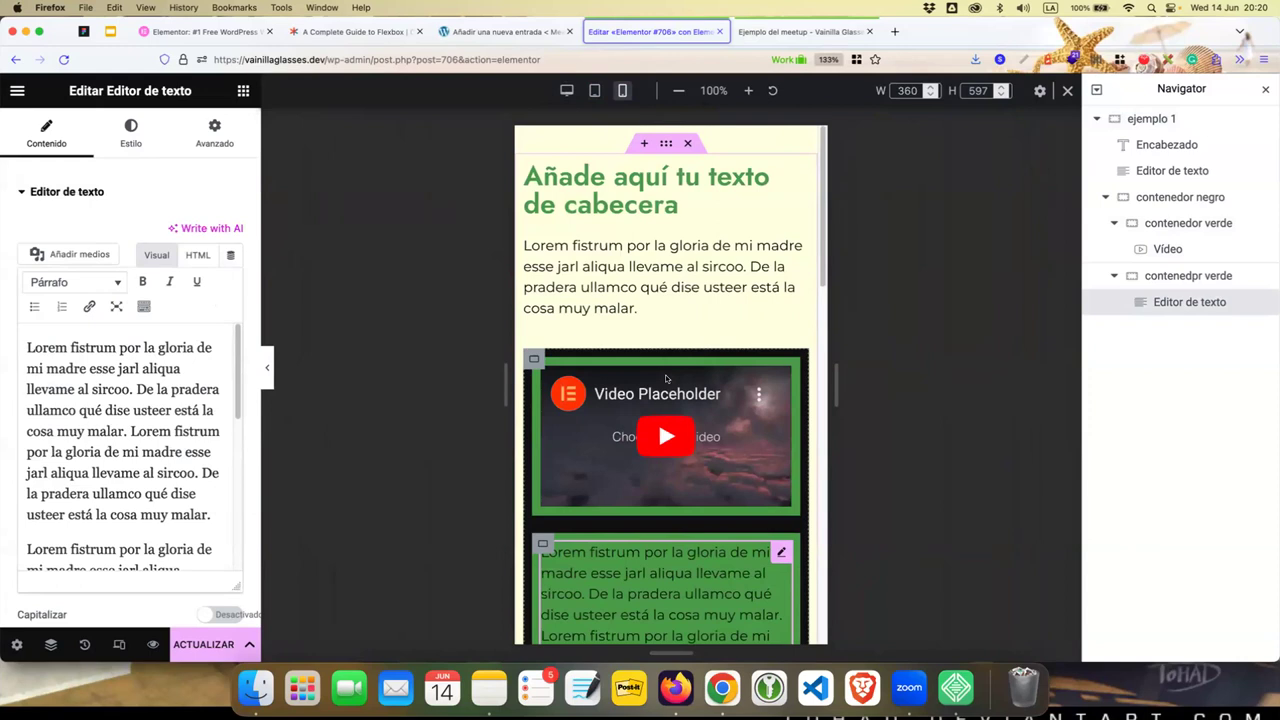
pyautogui.scroll(-1, 668, 340)
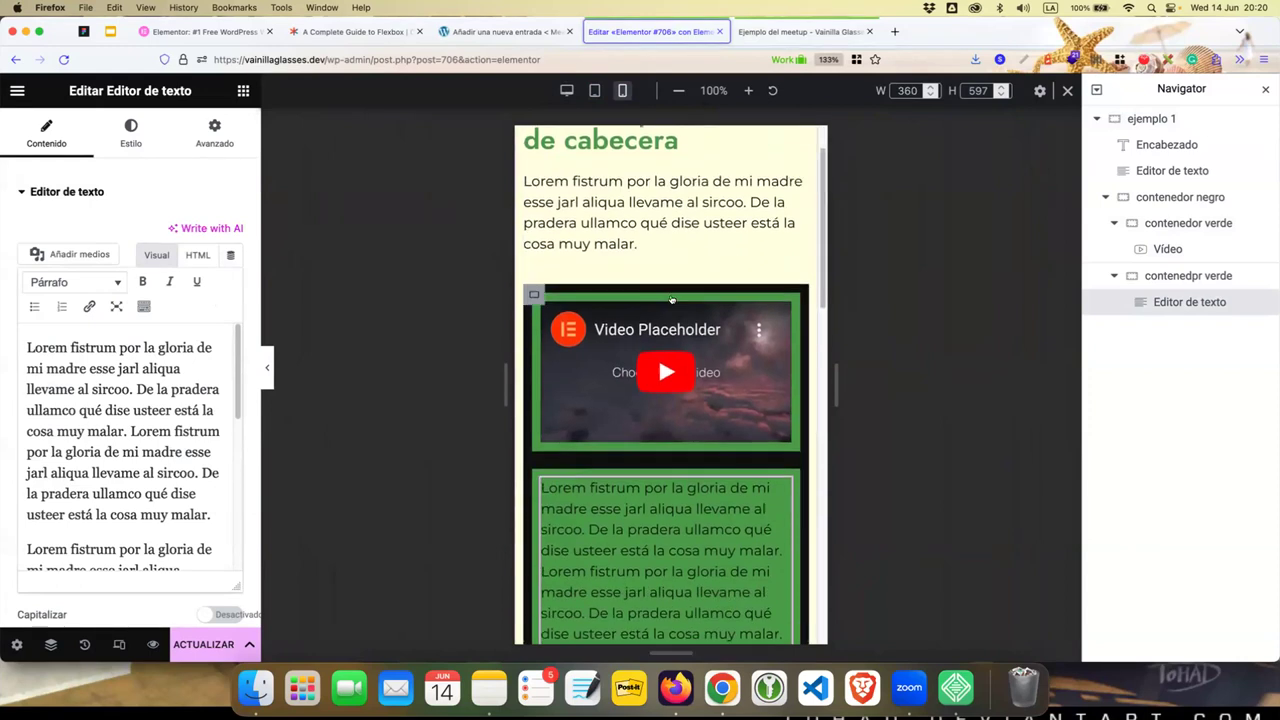
pyautogui.scroll(-5, 673, 306)
pyautogui.scroll(-3, 672, 307)
pyautogui.scroll(10, 675, 314)
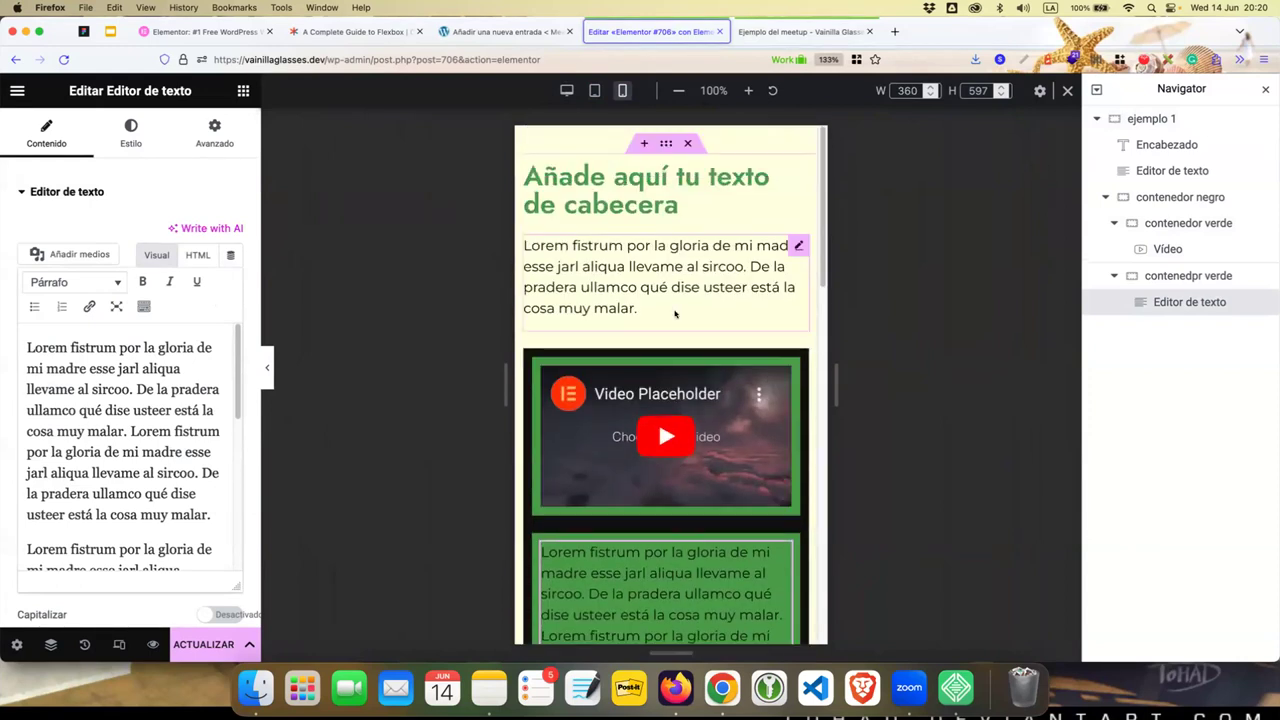
pyautogui.scroll(-4, 675, 314)
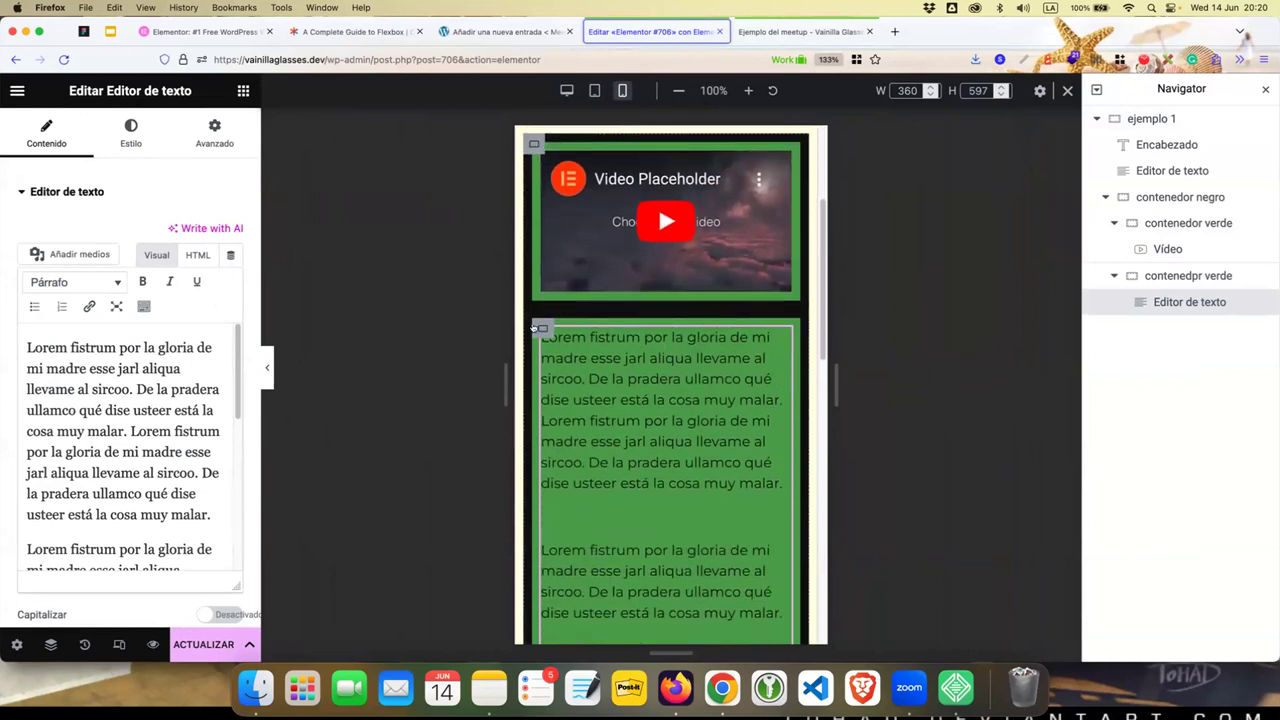
# - Delete the green text box and the black container, moving the Vídeo widget into ejemplo 1
pyautogui.rightClick(535, 329)
pyautogui.click(601, 641)
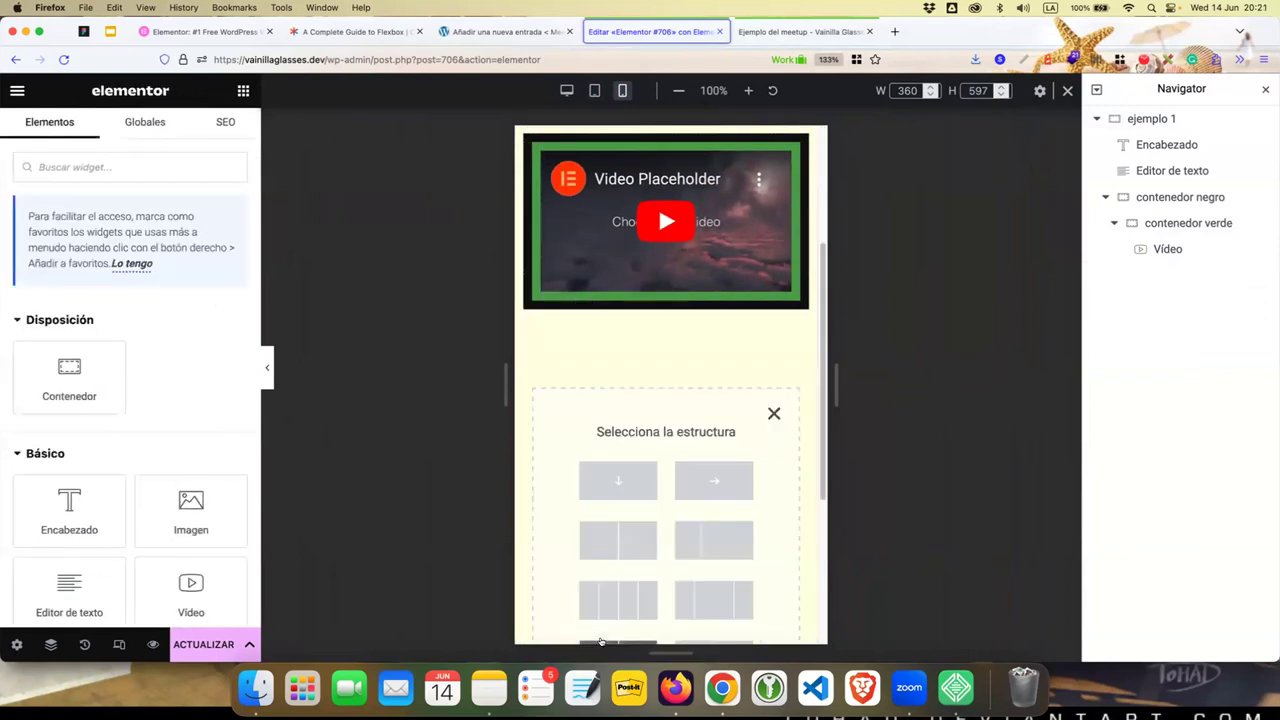
pyautogui.scroll(4, 601, 641)
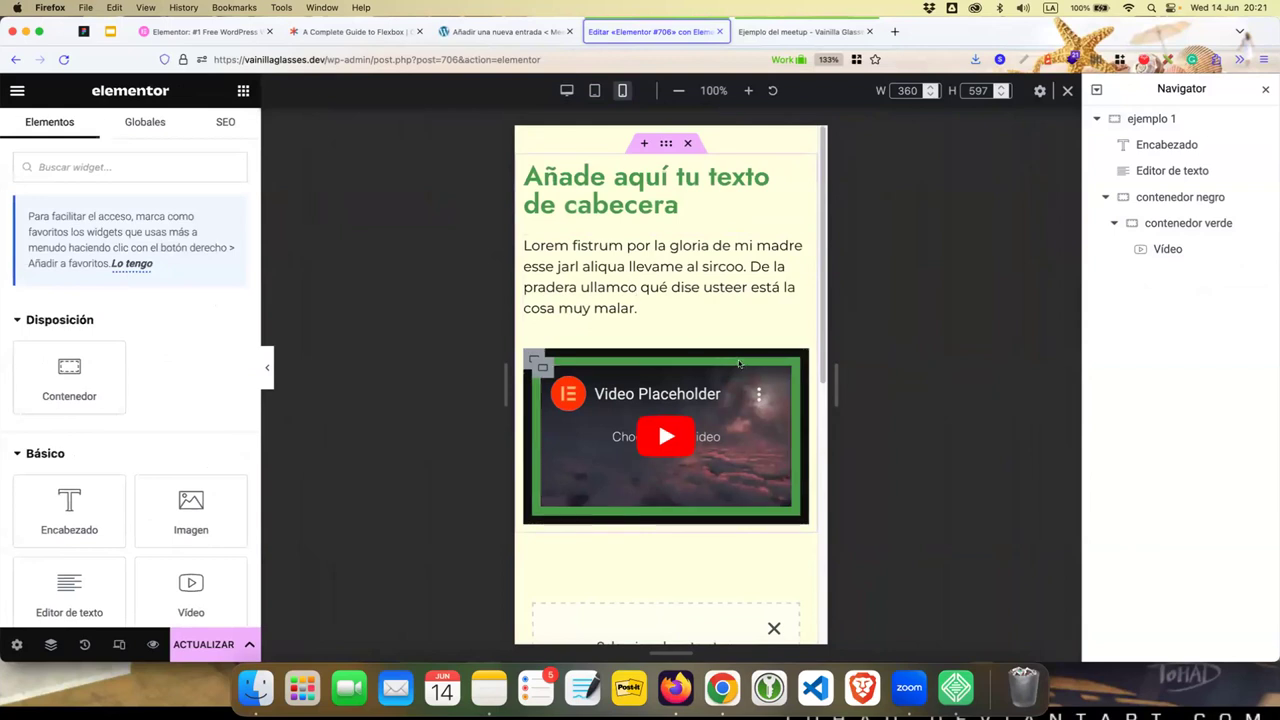
pyautogui.click(776, 380)
pyautogui.moveTo(776, 380); pyautogui.dragTo(714, 290)
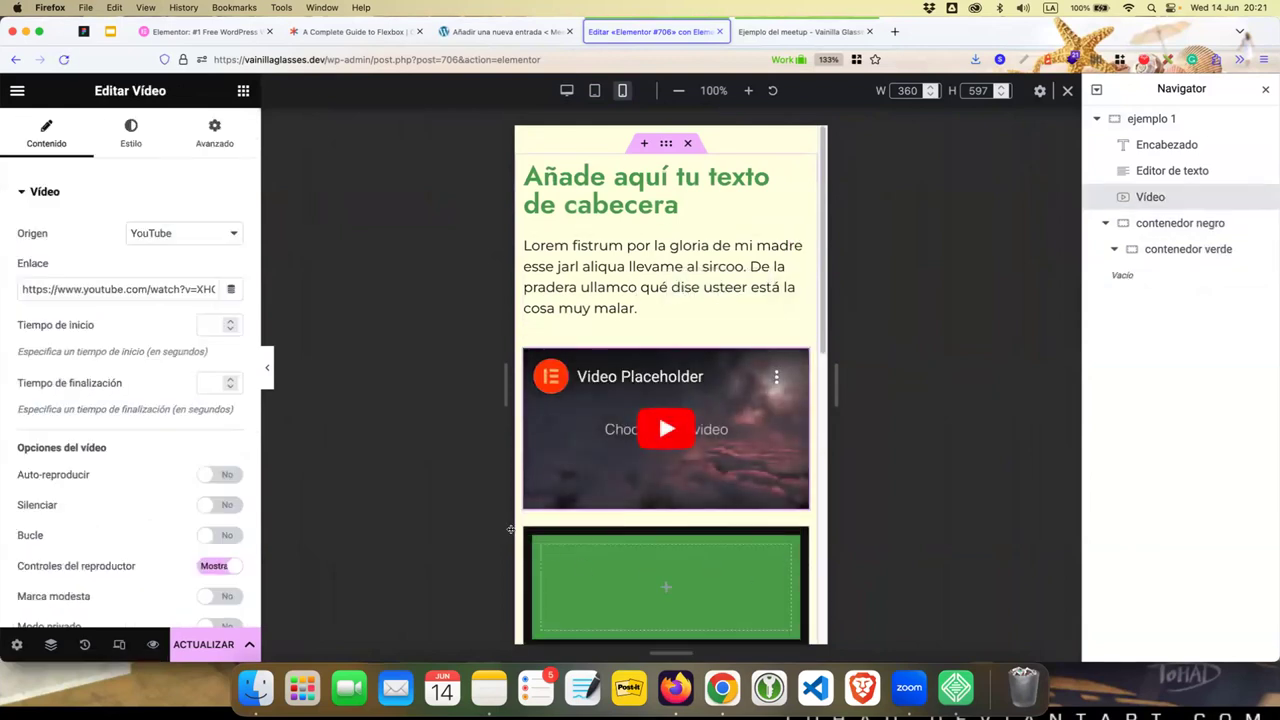
pyautogui.rightClick(526, 560)
pyautogui.click(566, 645)
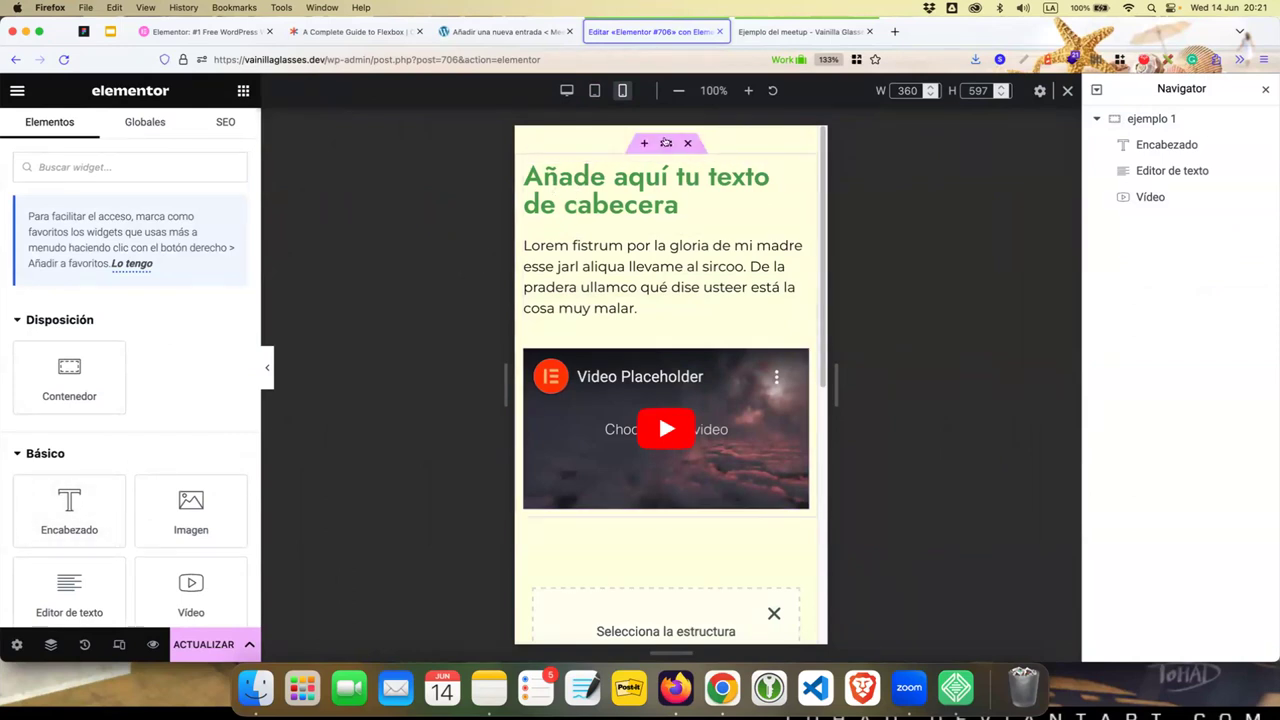
# - Set the ejemplo 1 container's Dirección to Columna invertida so the heading comes last
pyautogui.click(664, 143)
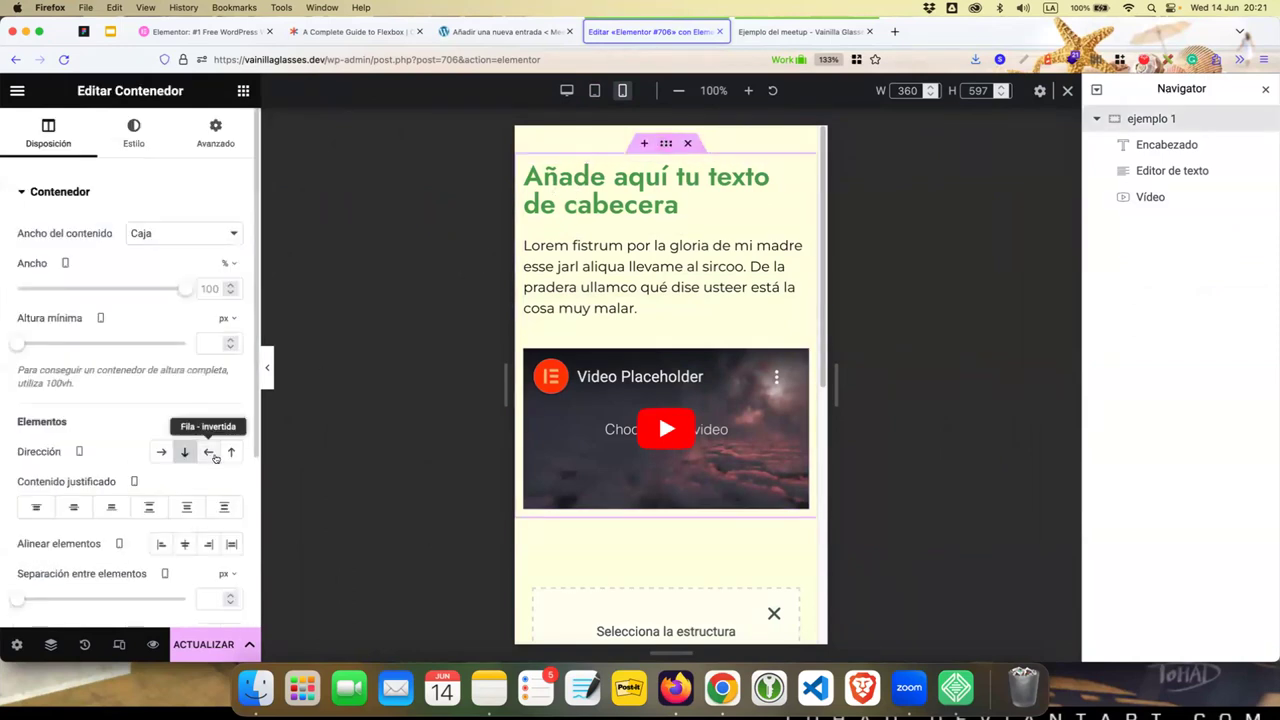
pyautogui.click(206, 451)
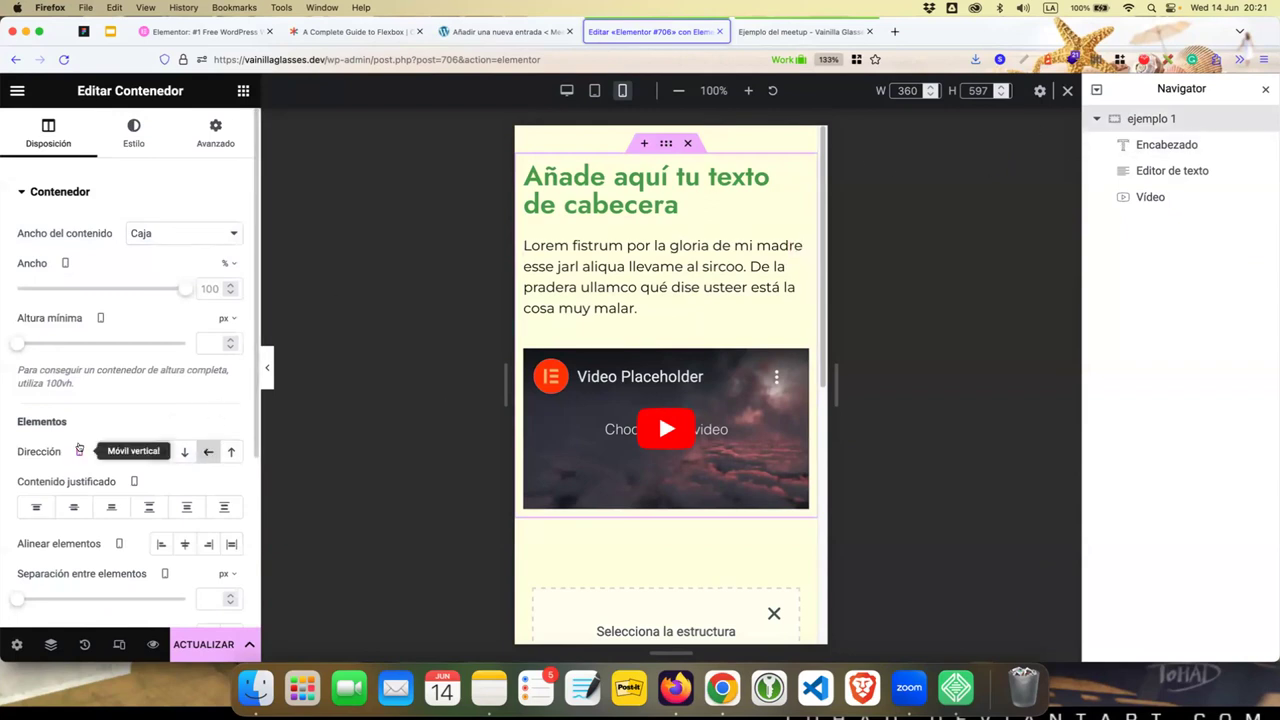
pyautogui.click(231, 451)
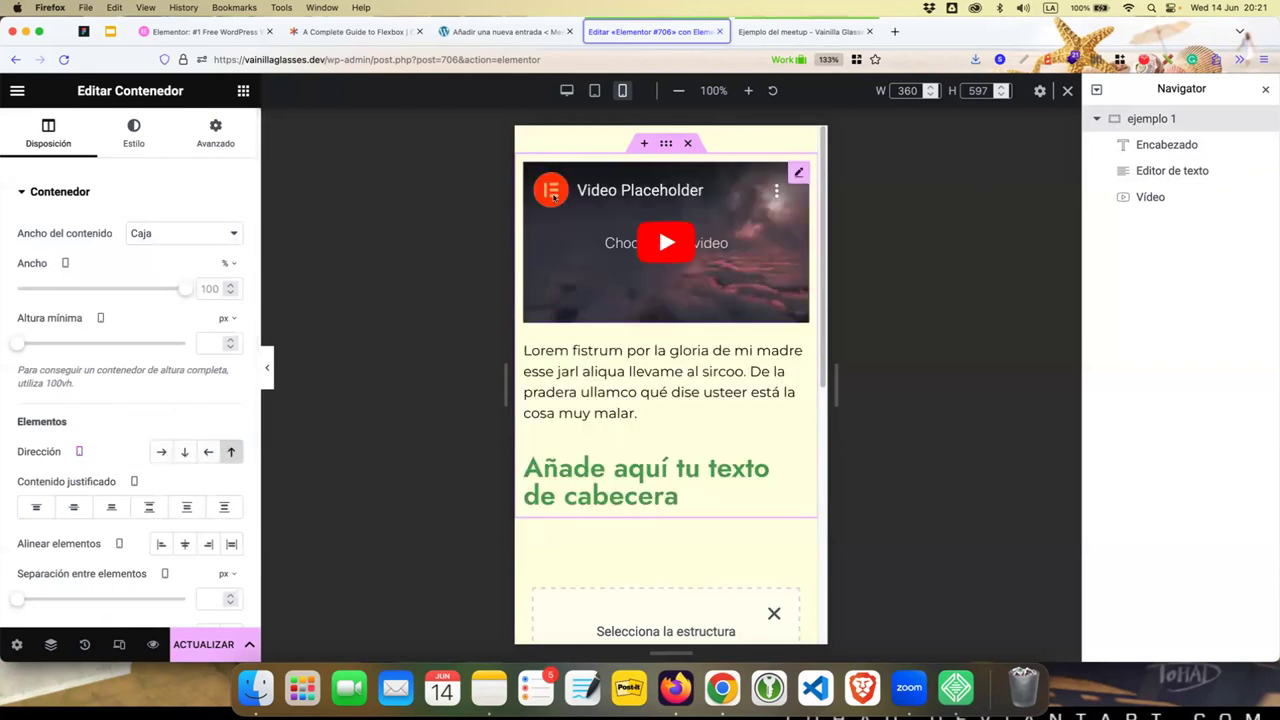
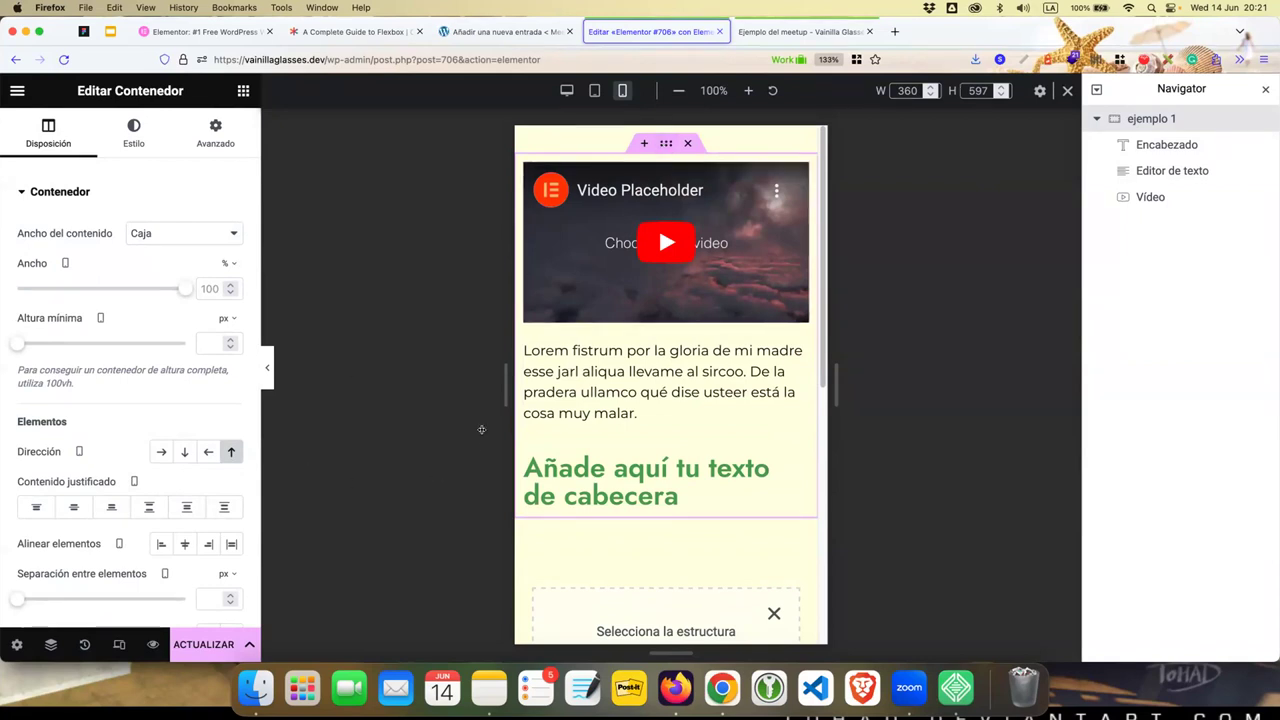
# - Dismiss the empty structure picker, widen the editing panel, and start a new browser tab
pyautogui.scroll(-5, 677, 423)
pyautogui.scroll(5, 657, 331)
pyautogui.click(773, 614)
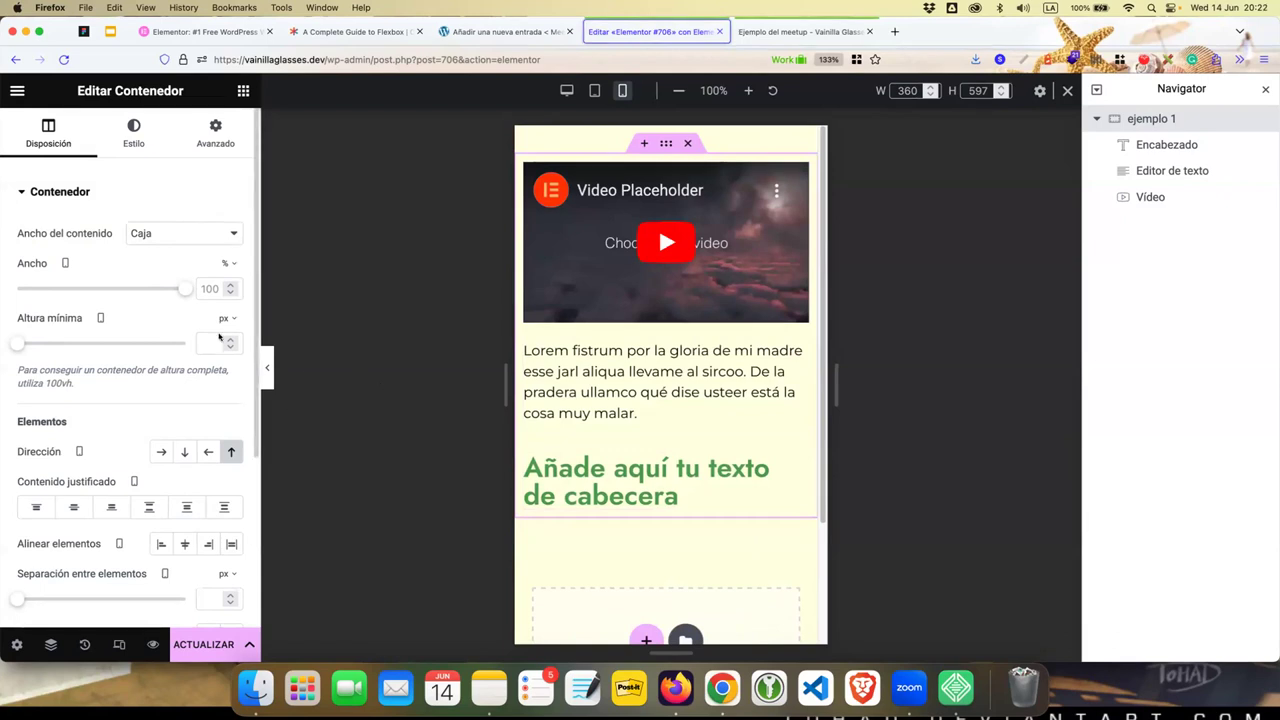
pyautogui.moveTo(255, 371); pyautogui.dragTo(305, 369)
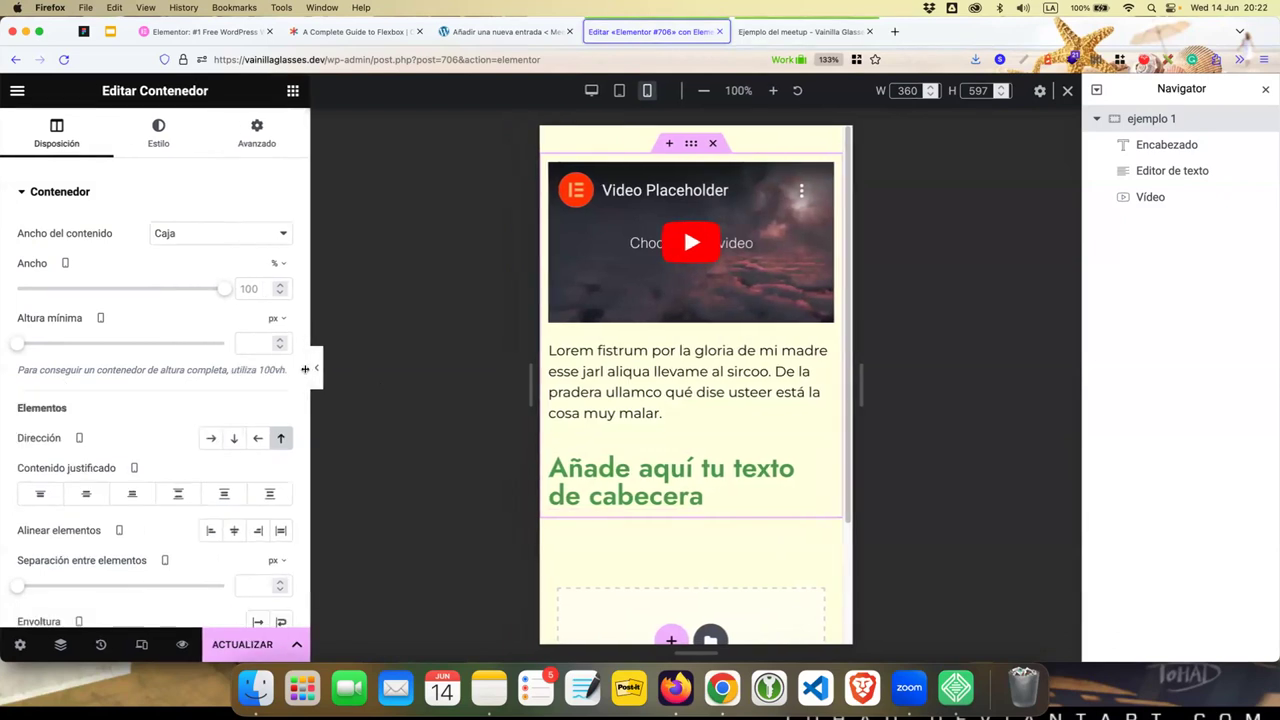
pyautogui.click(894, 31)
# - Load meetup.com, scroll to today's Figma & Elementor meetup, then return to the Ejemplo del meetup preview
pyautogui.write('meet')
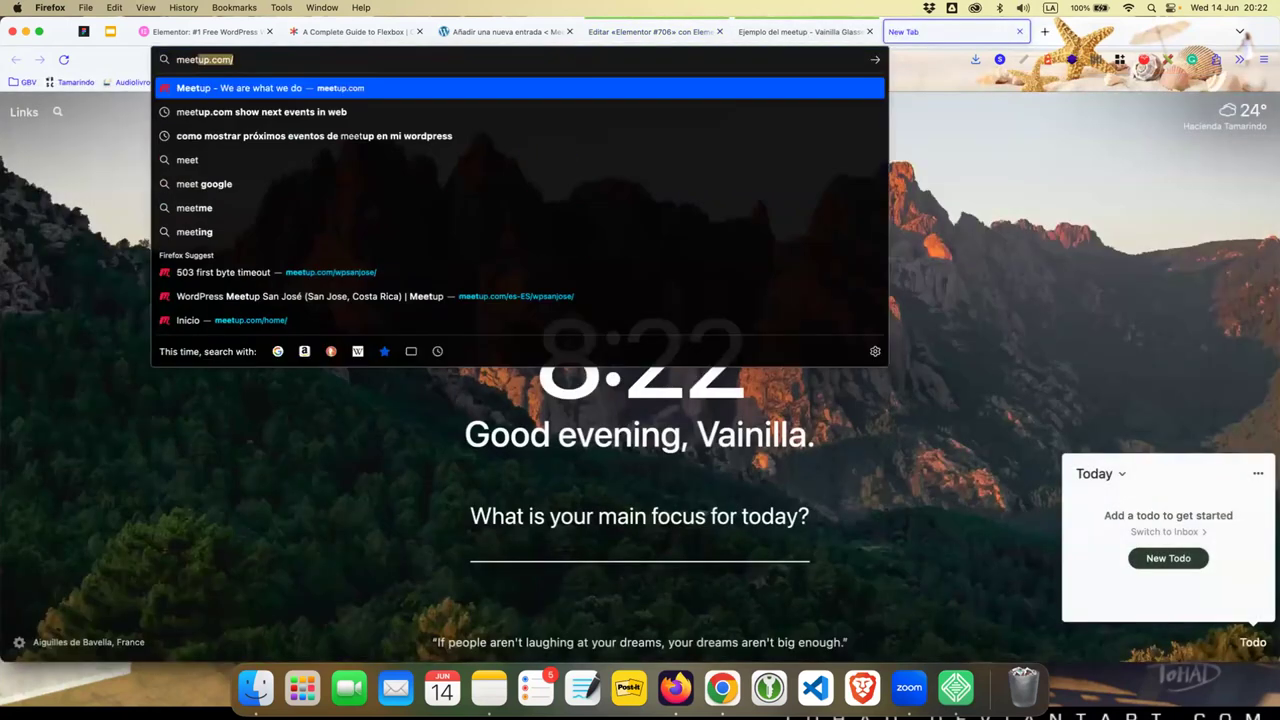
pyautogui.press('Return')
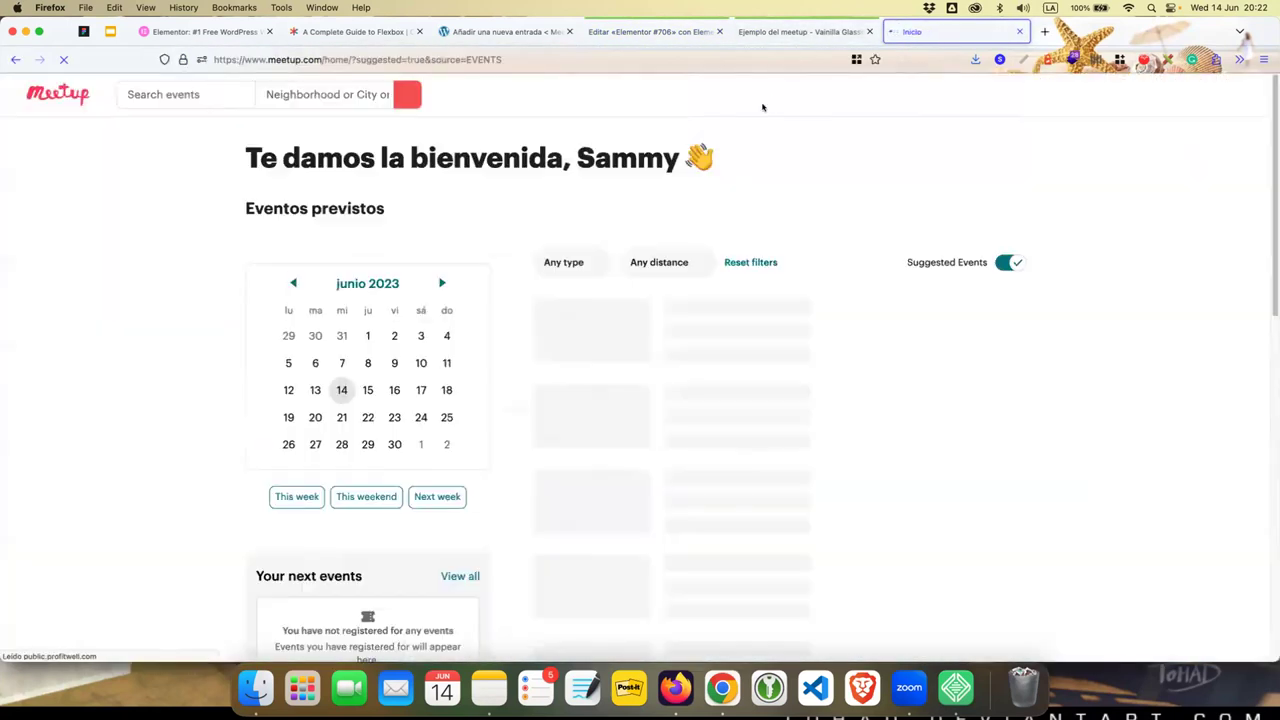
pyautogui.scroll(-2, 577, 300)
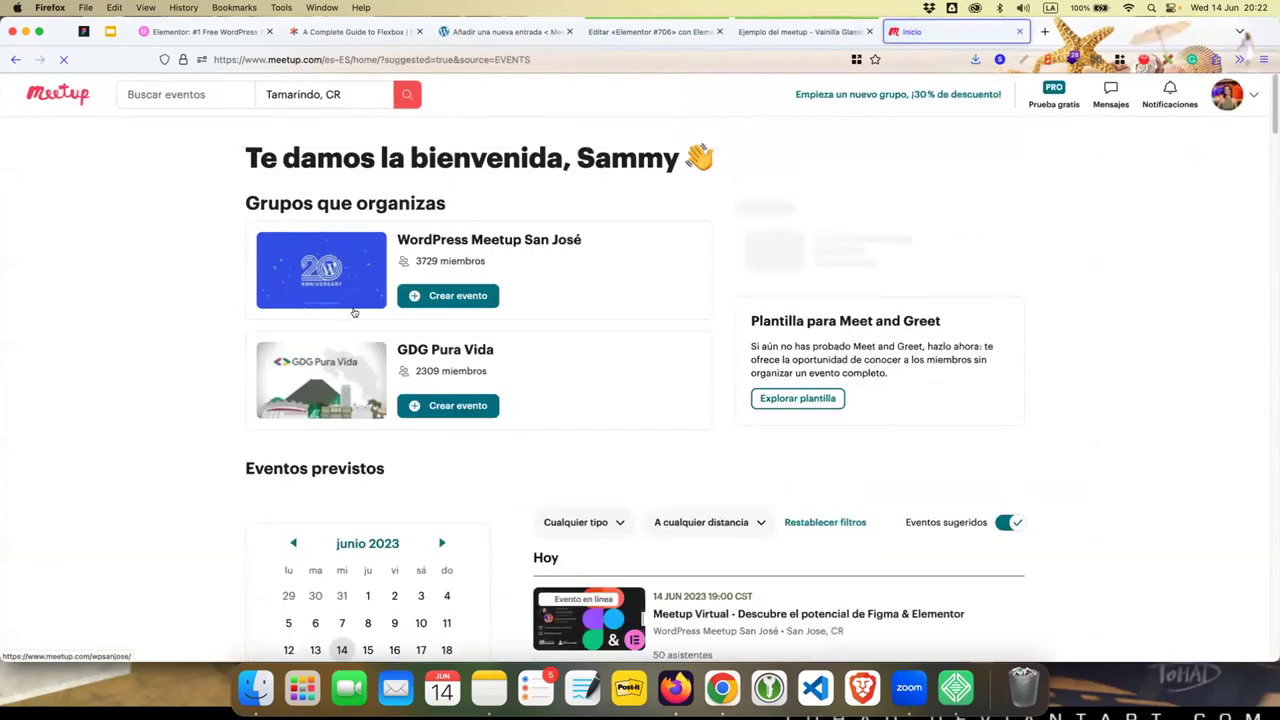
pyautogui.scroll(-1, 589, 446)
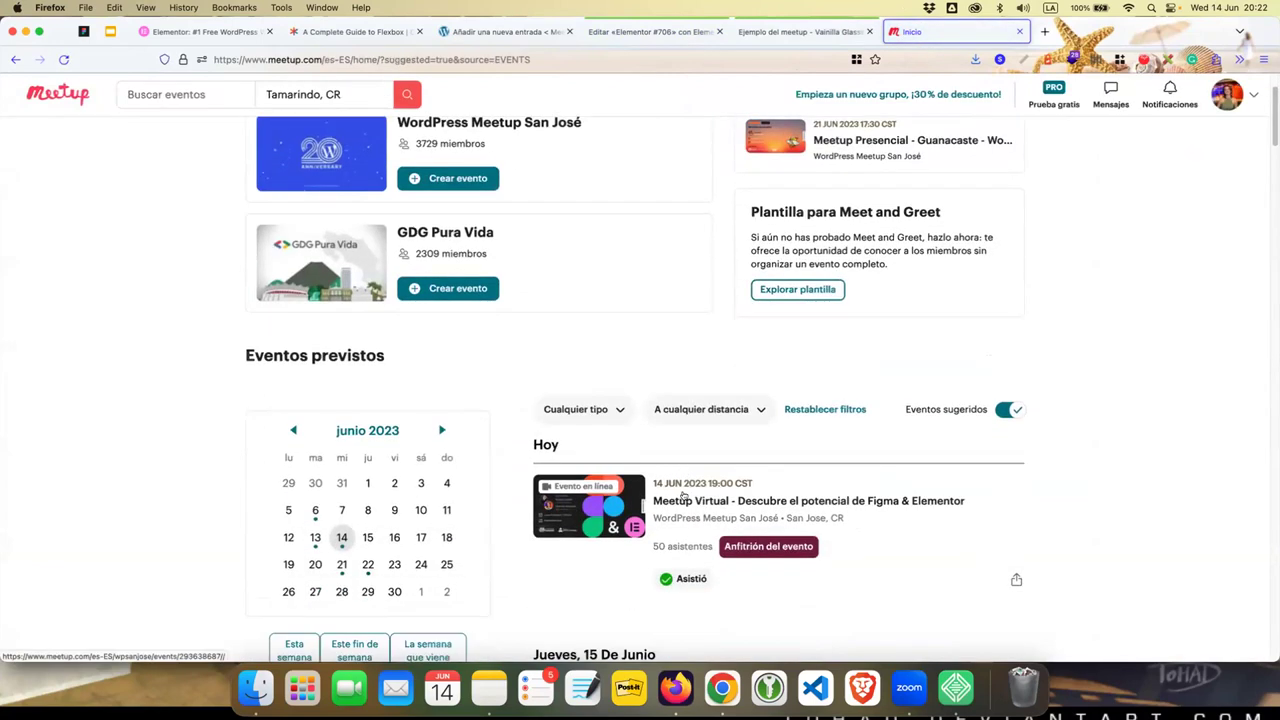
pyautogui.click(800, 31)
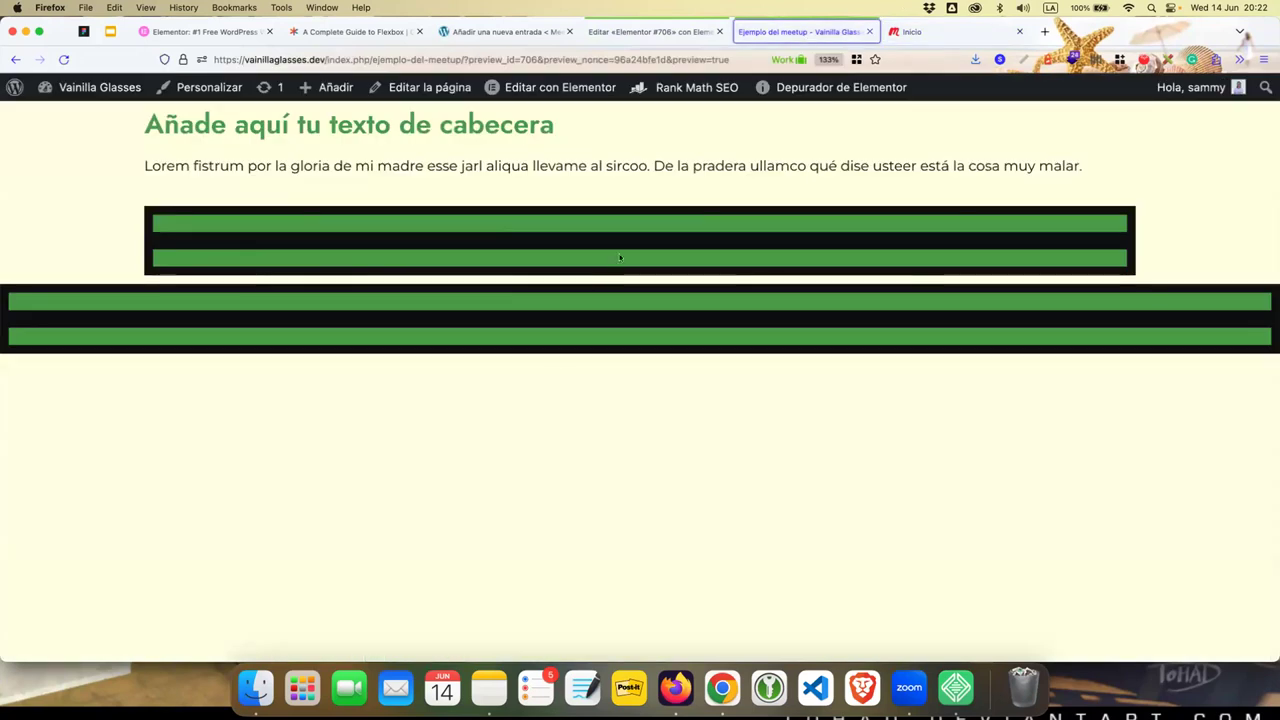
# - Switch the preview to desktop view and delete the existing container
pyautogui.scroll(-1, 648, 490)
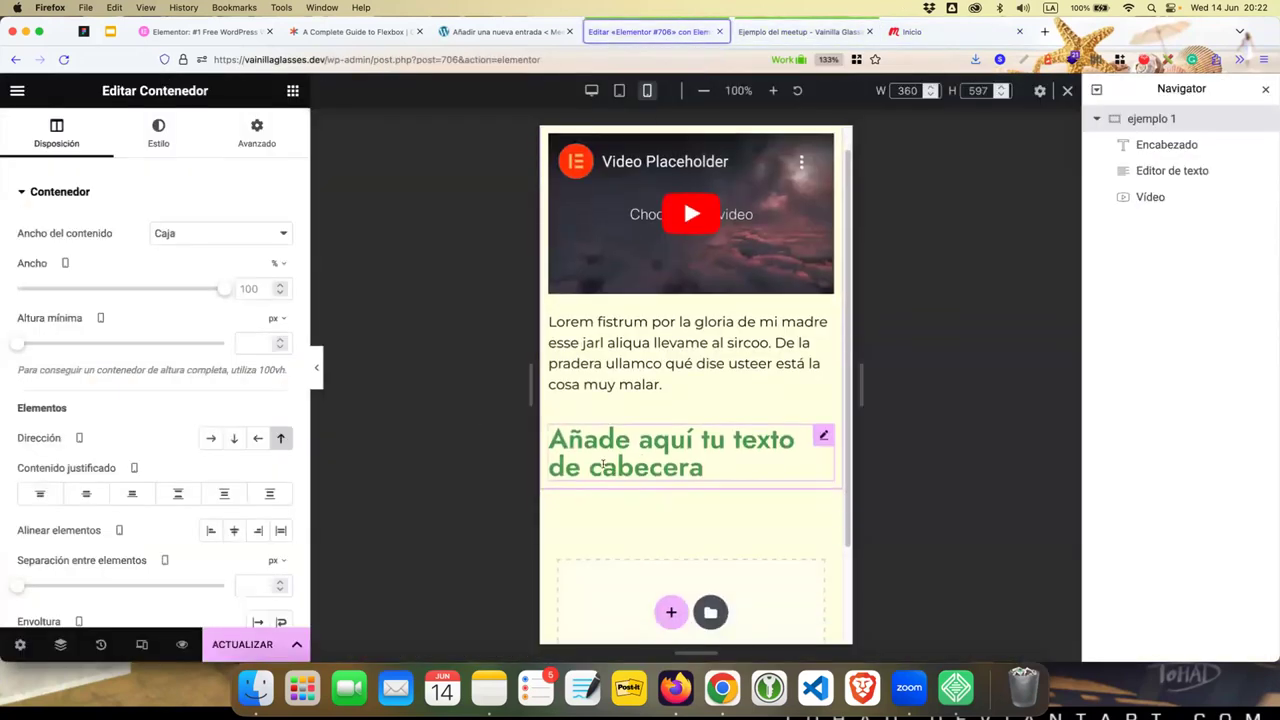
pyautogui.scroll(-2, 165, 452)
pyautogui.scroll(-3, 165, 452)
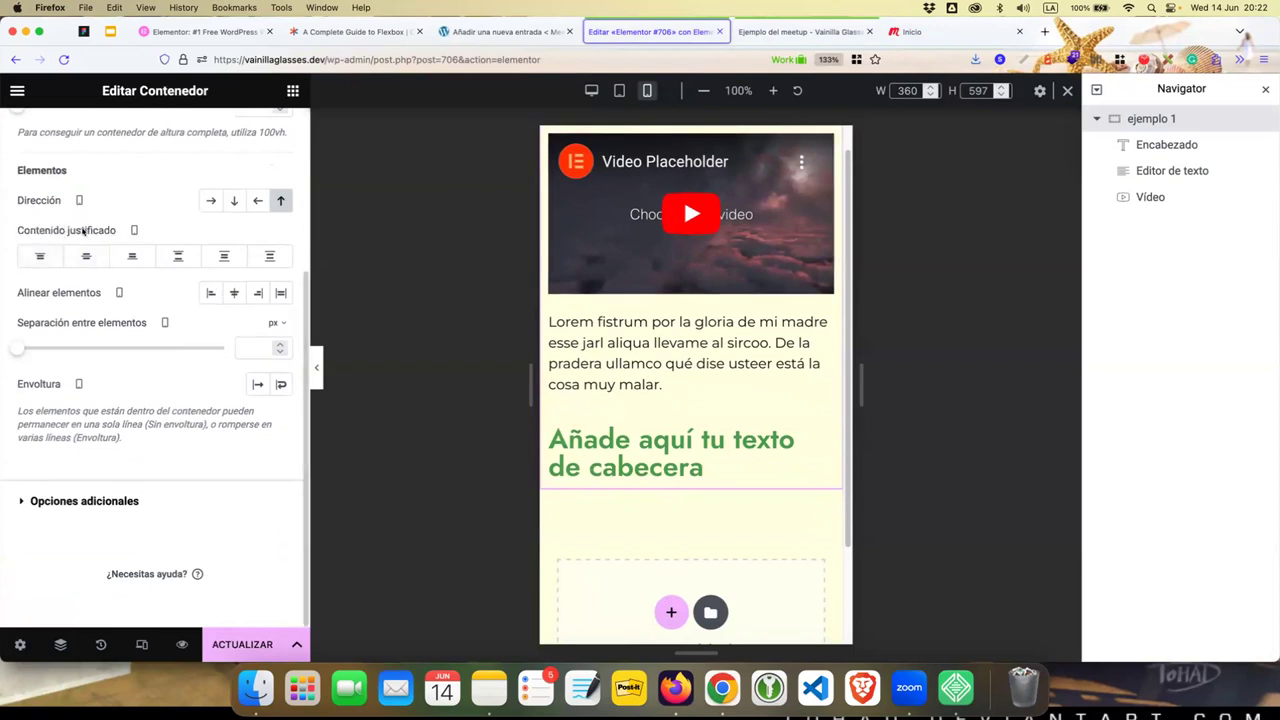
pyautogui.moveTo(16, 231); pyautogui.dragTo(145, 232)
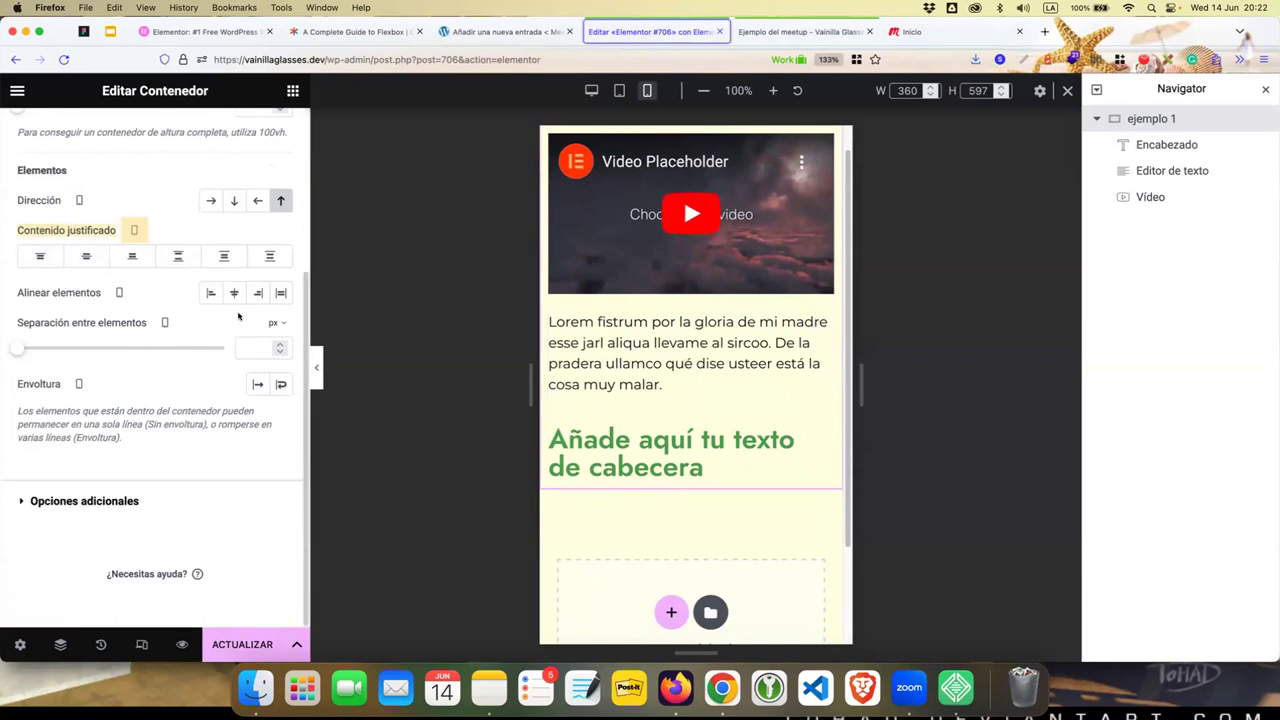
pyautogui.scroll(1, 759, 251)
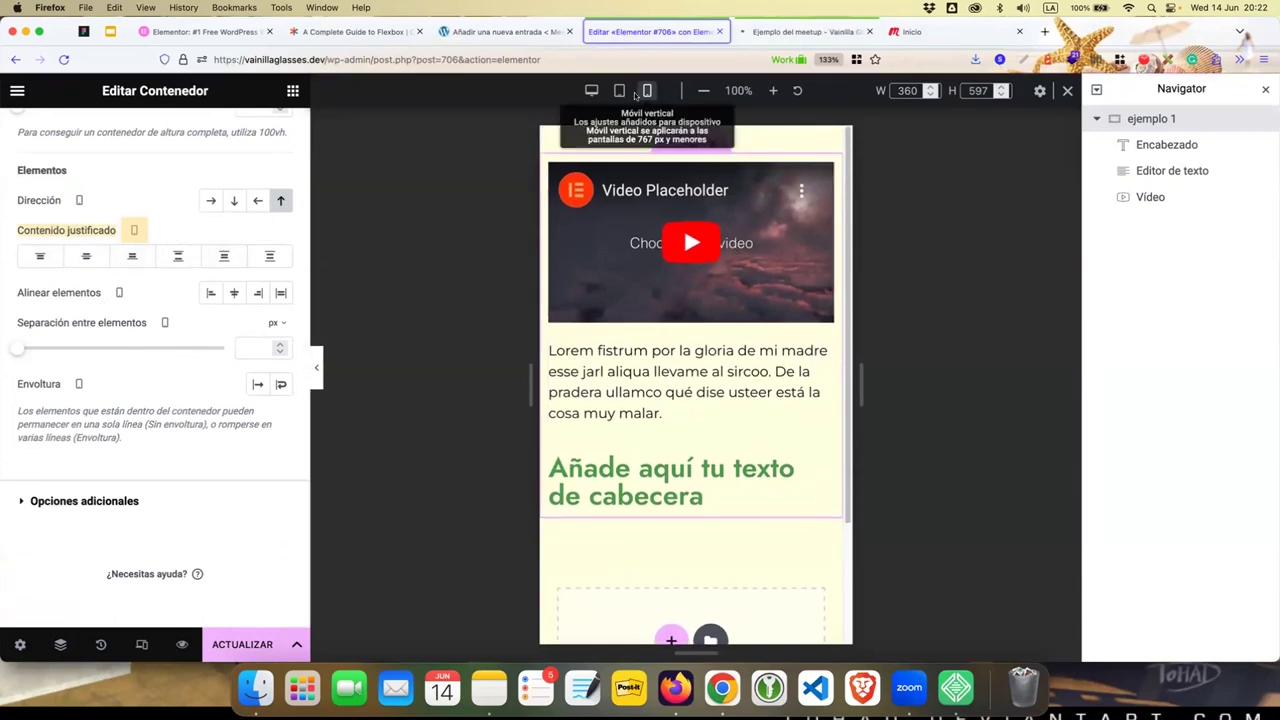
pyautogui.click(591, 90)
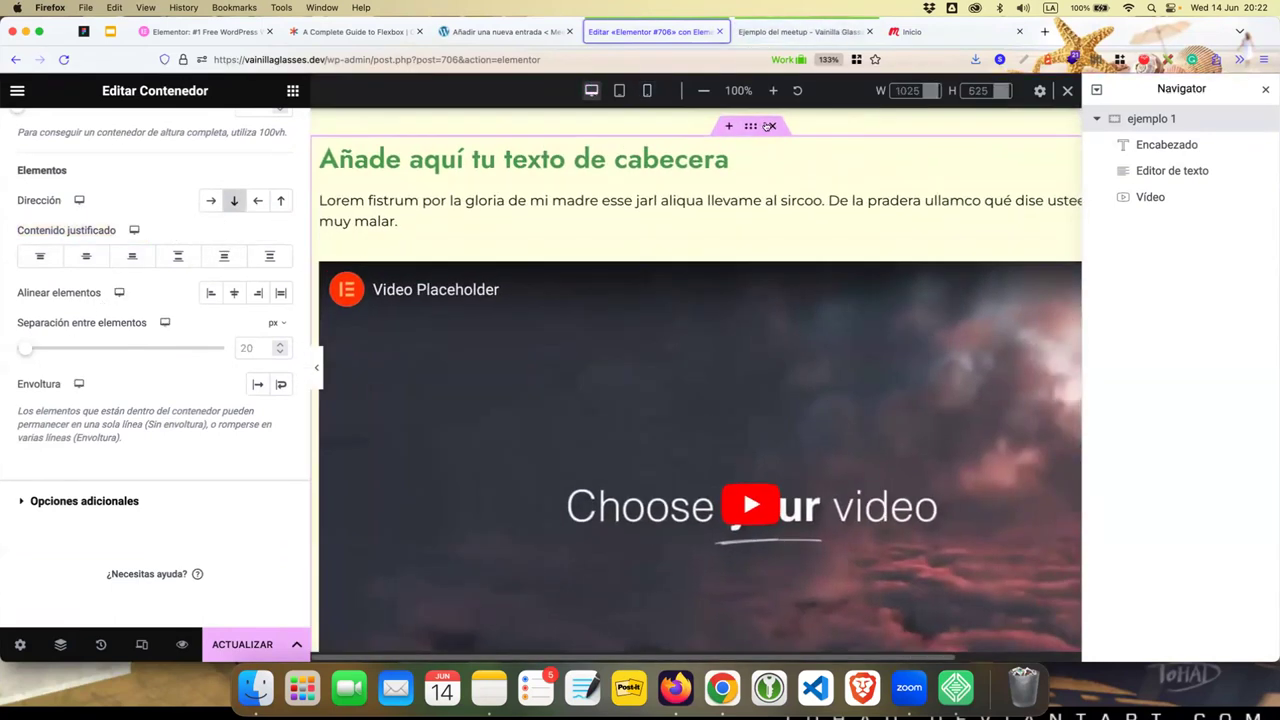
pyautogui.click(771, 125)
# - Add a single-row container with Ancho del contenido set to Ancho completo, then show its style settings
pyautogui.click(731, 280)
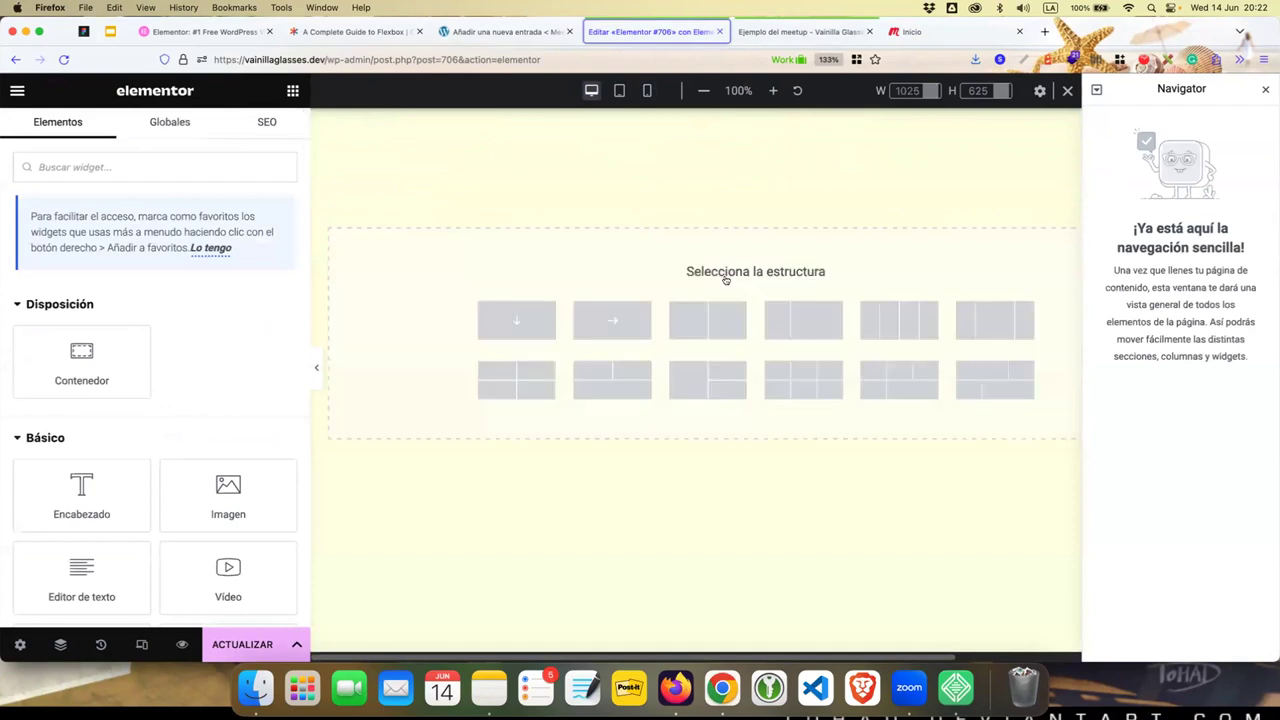
pyautogui.click(590, 330)
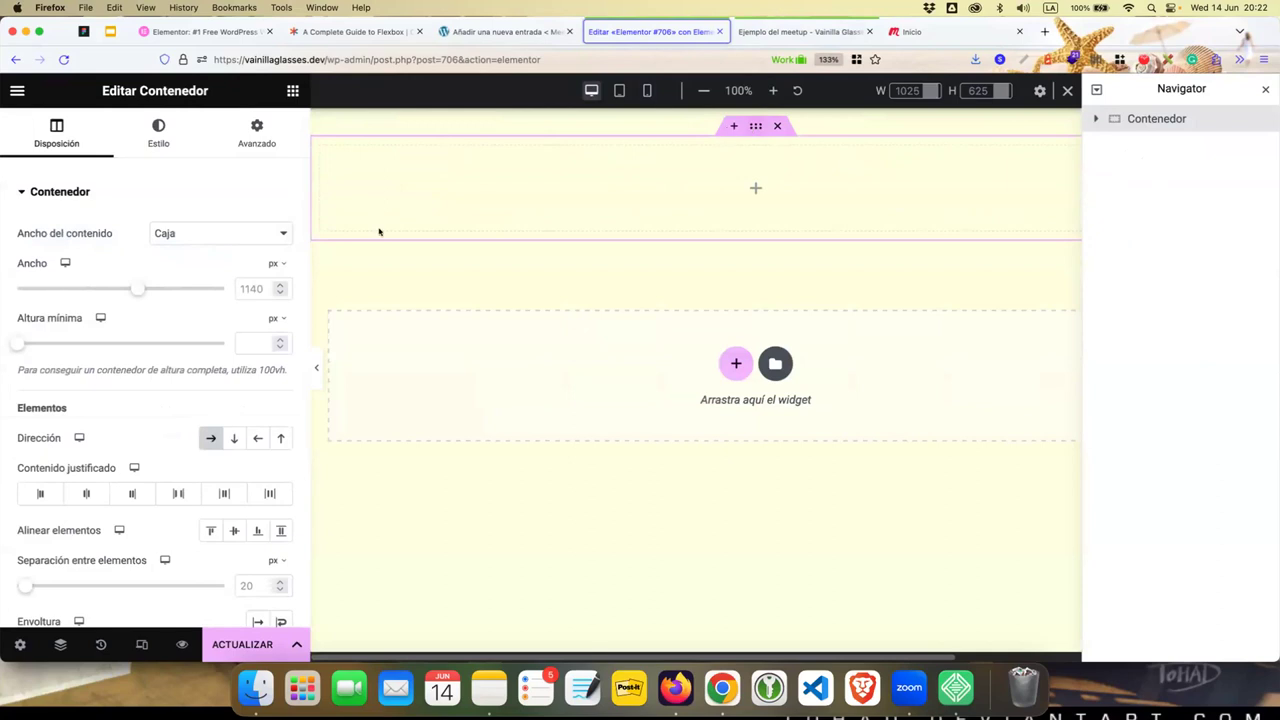
pyautogui.click(274, 242)
pyautogui.click(266, 244)
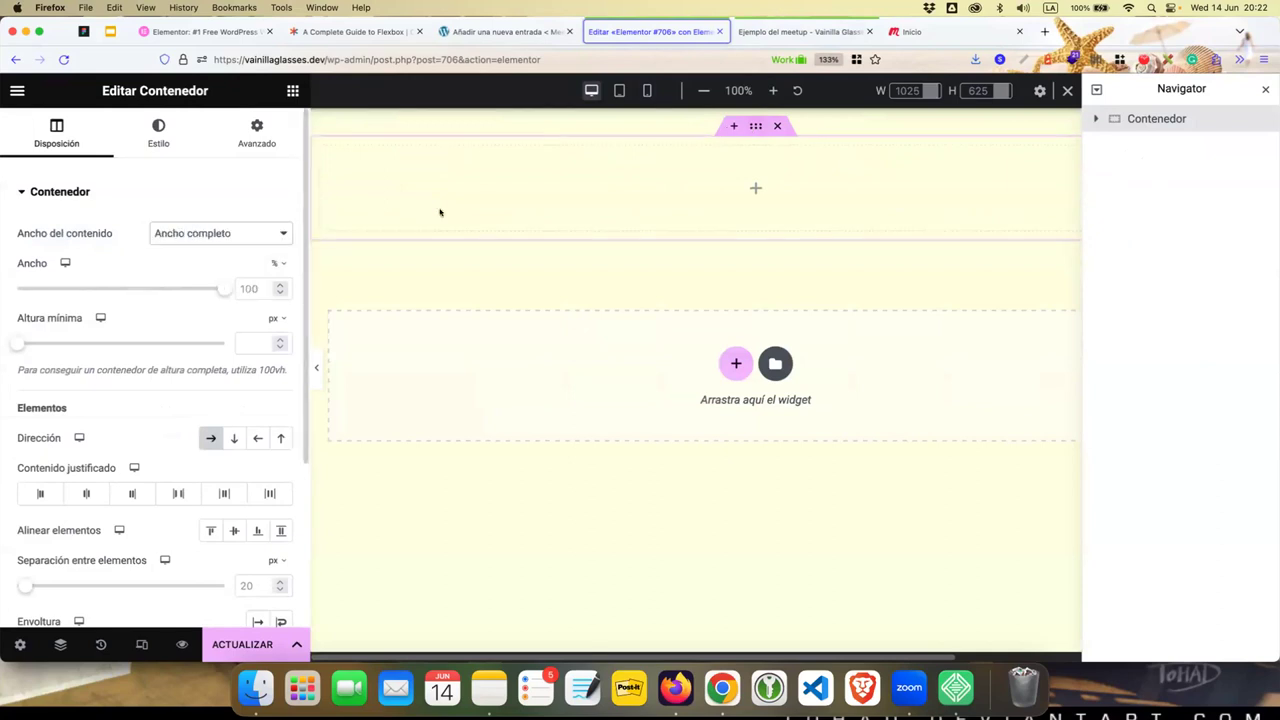
pyautogui.press('super+minus')
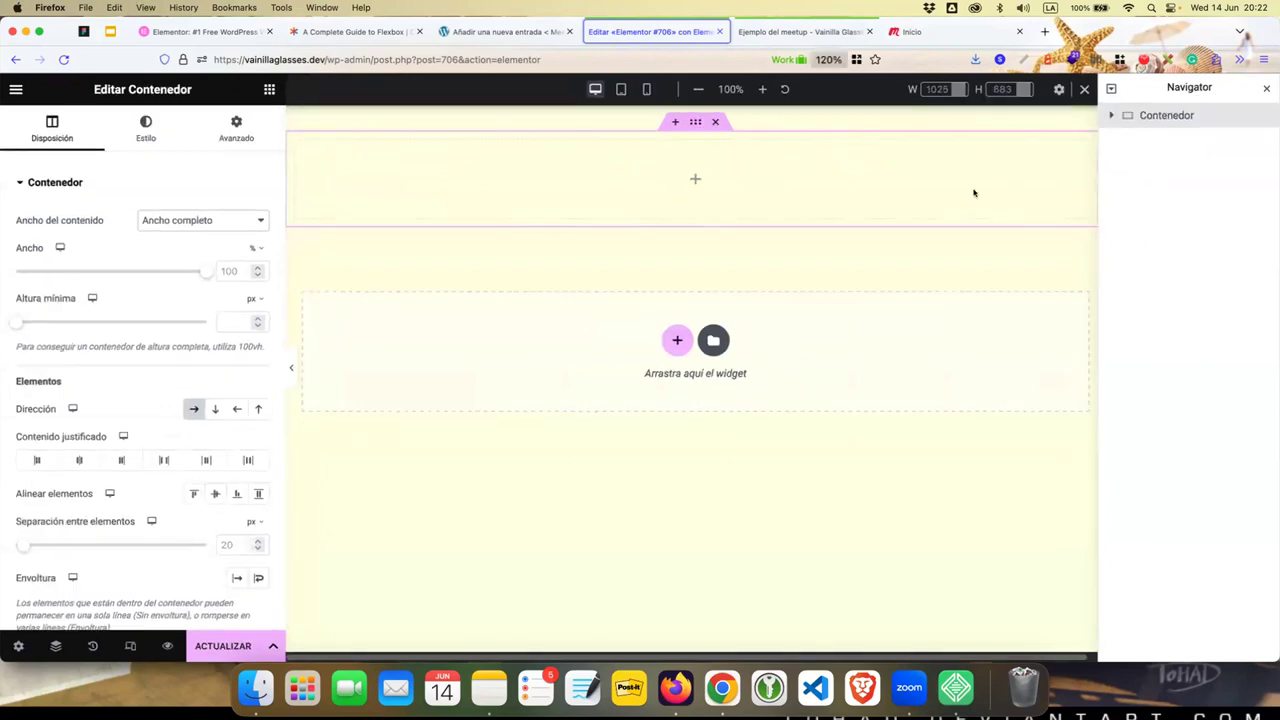
pyautogui.press('super+minus')
pyautogui.press('super+minus')
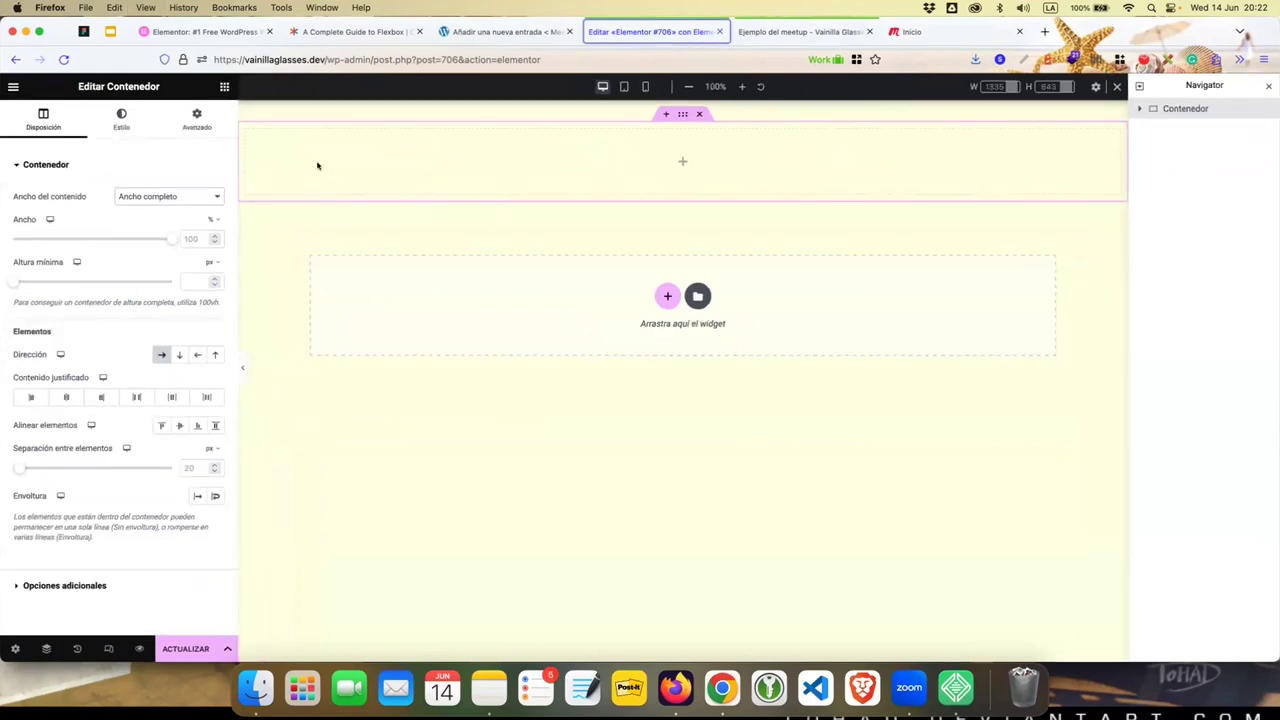
pyautogui.click(124, 128)
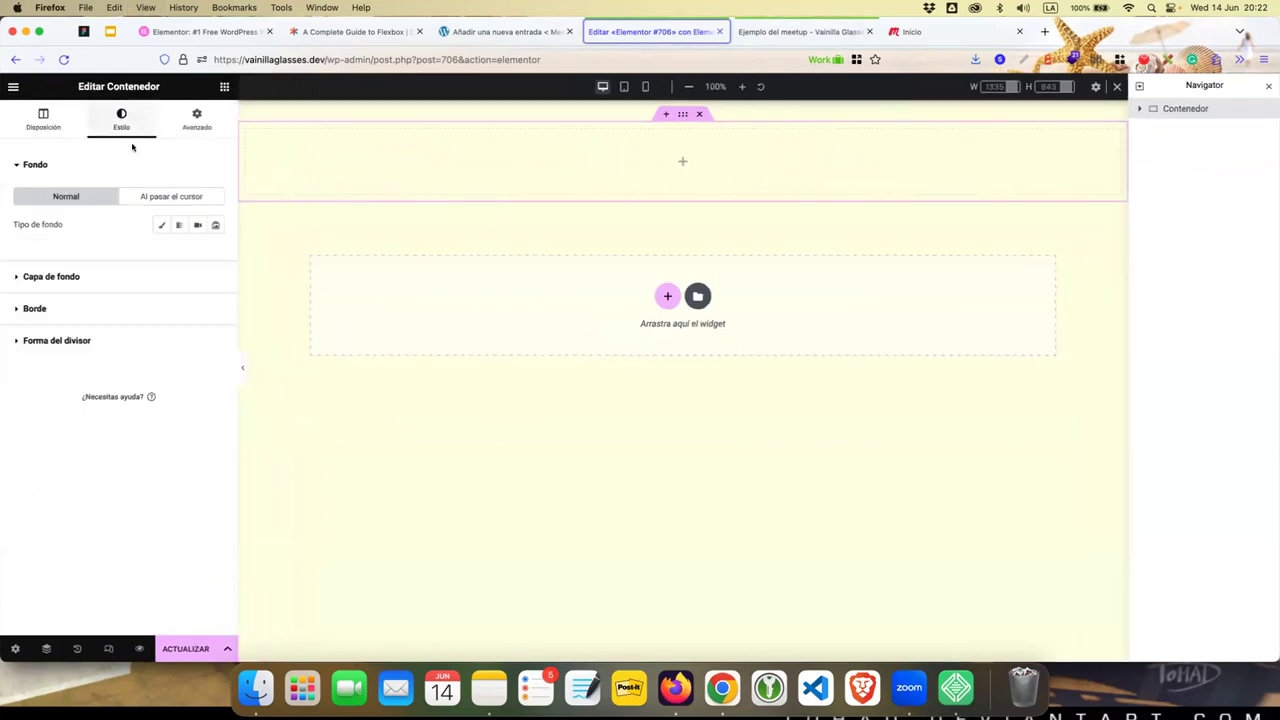
# - Give the container a classic translucent near-black background, hsla(0, 3%, 10%, 0.58)
pyautogui.click(160, 225)
pyautogui.click(196, 254)
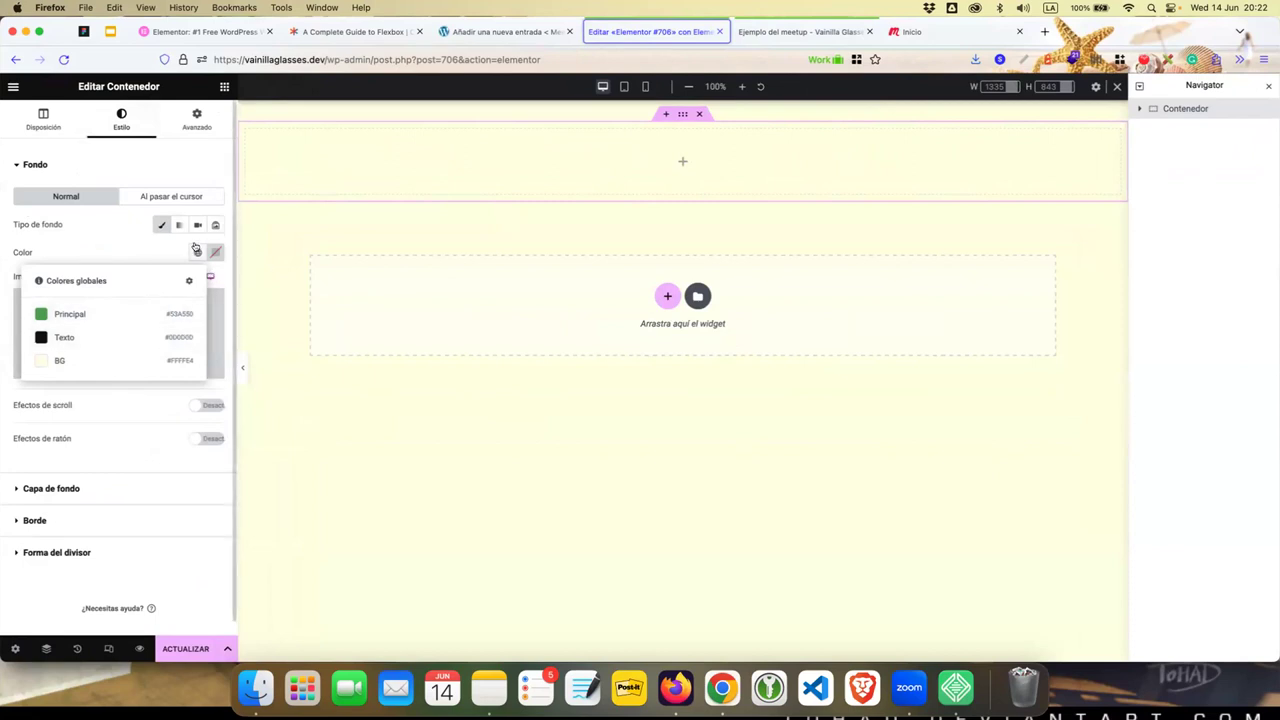
pyautogui.click(215, 252)
pyautogui.moveTo(277, 354)
pyautogui.mouseDown()
pyautogui.moveTo(271, 282)
pyautogui.moveTo(147, 396)
pyautogui.mouseUp()
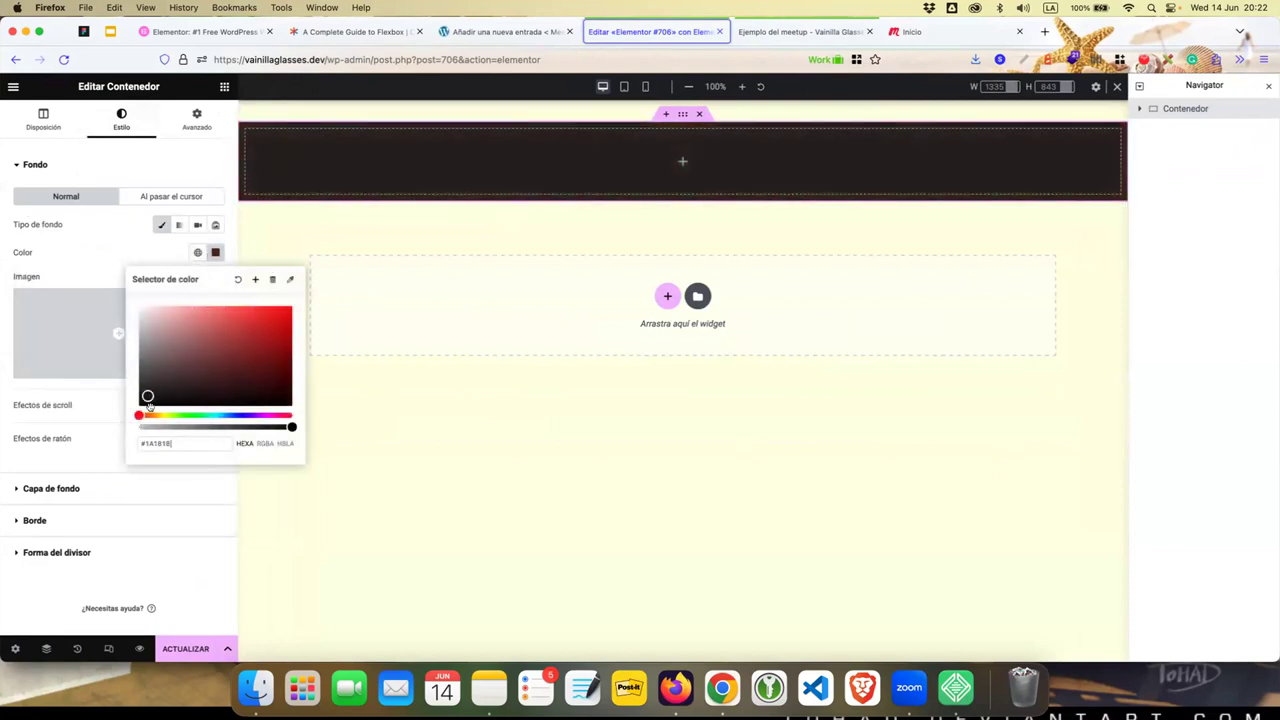
pyautogui.click(262, 444)
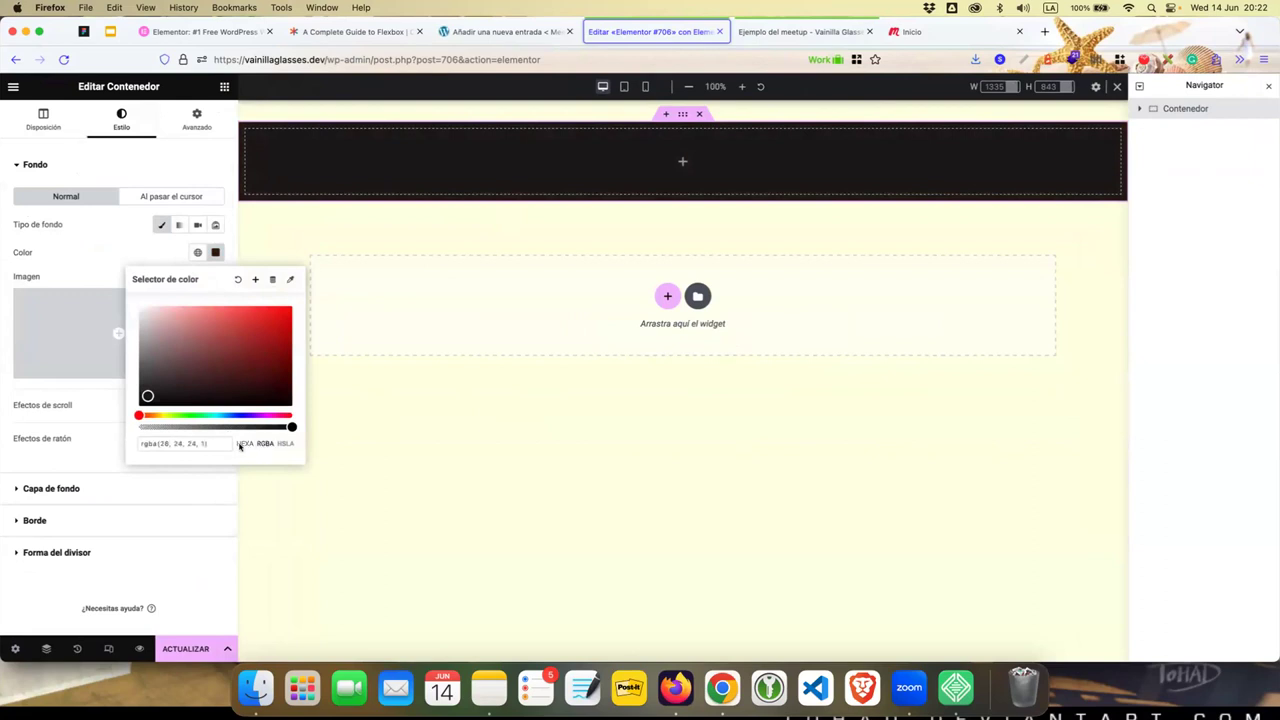
pyautogui.moveTo(205, 443); pyautogui.dragTo(197, 443)
pyautogui.moveTo(288, 426); pyautogui.dragTo(228, 427)
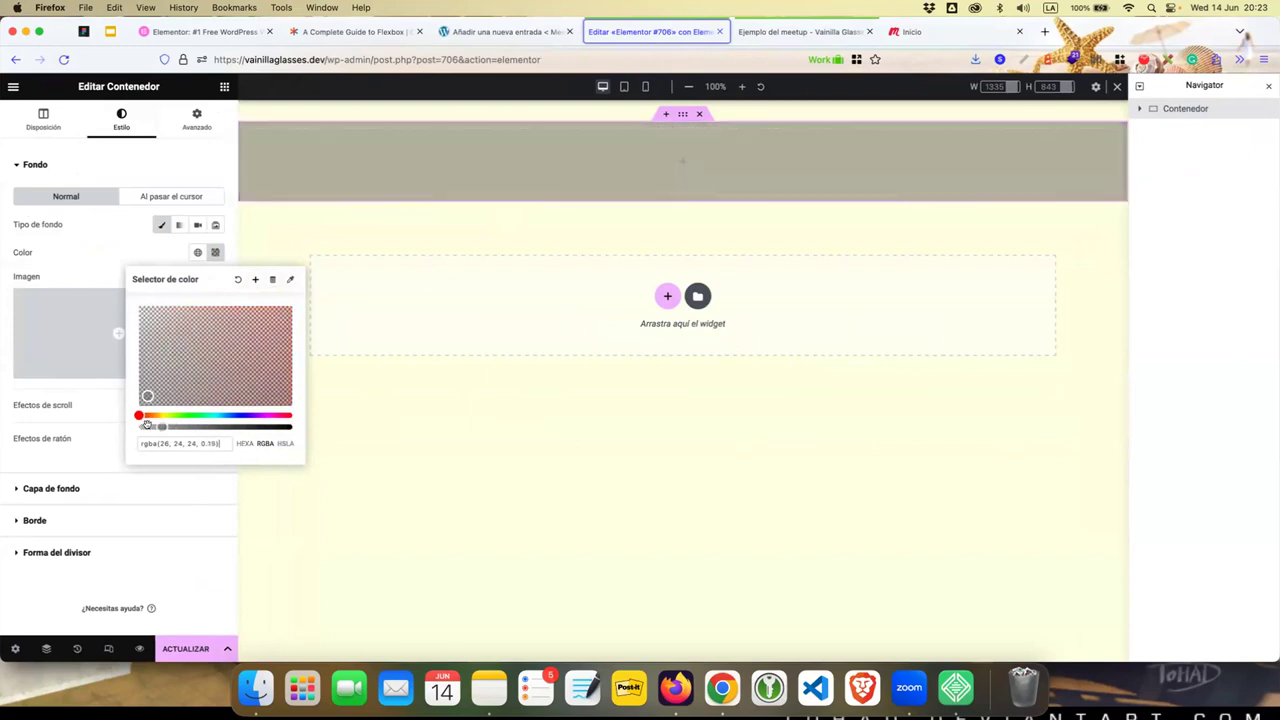
pyautogui.click(286, 444)
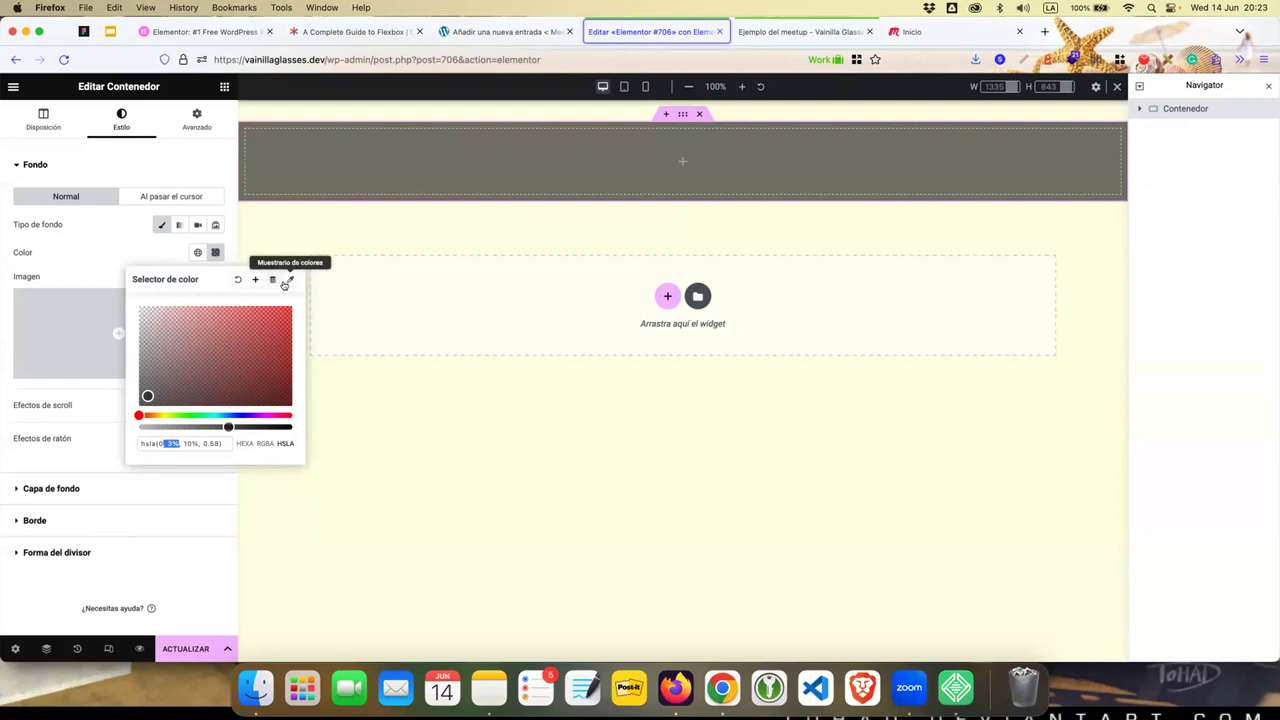
# - Close the colour picker and open Ajustes del sitio from the editor's main menu
pyautogui.click(289, 280)
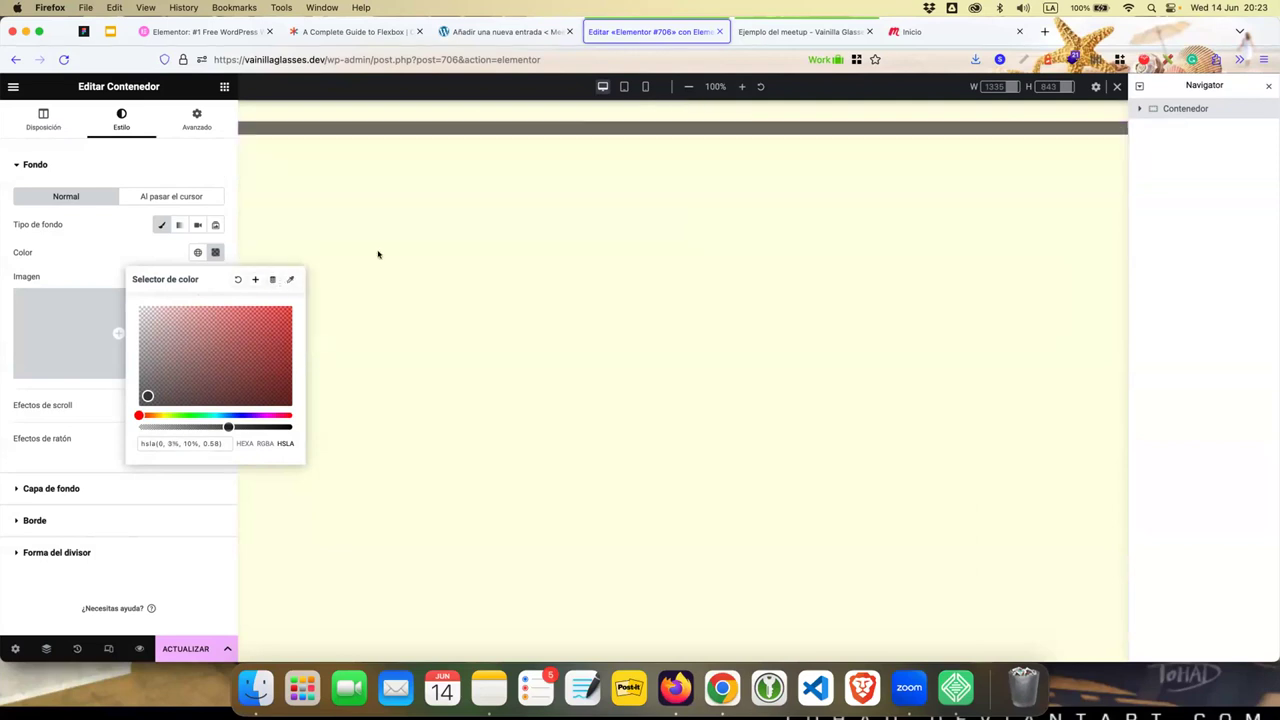
pyautogui.click(650, 107)
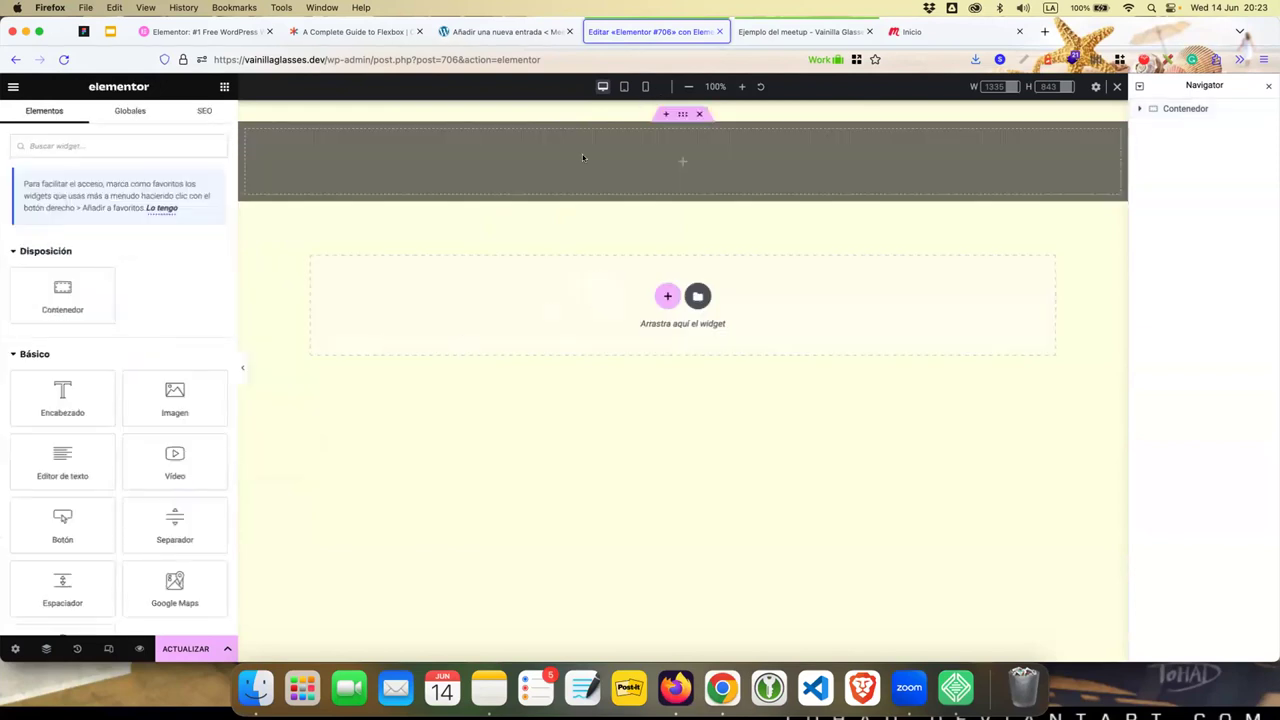
pyautogui.moveTo(678, 113)
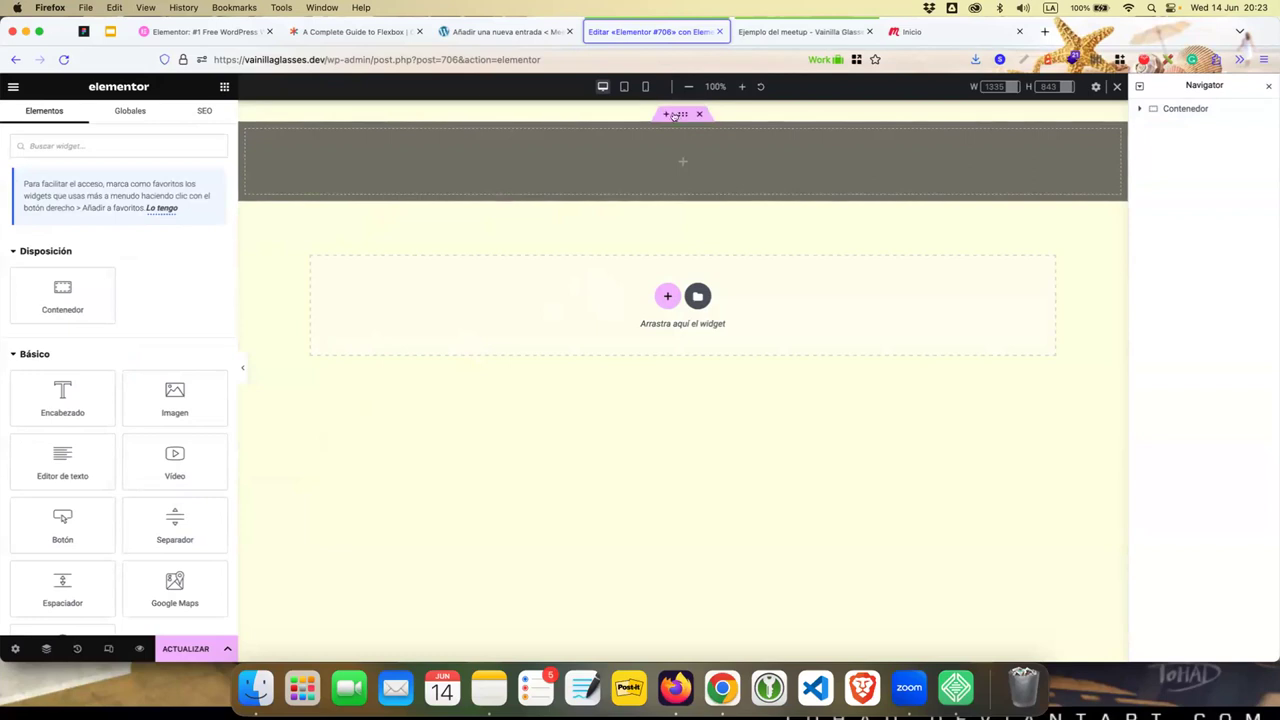
pyautogui.click(614, 136)
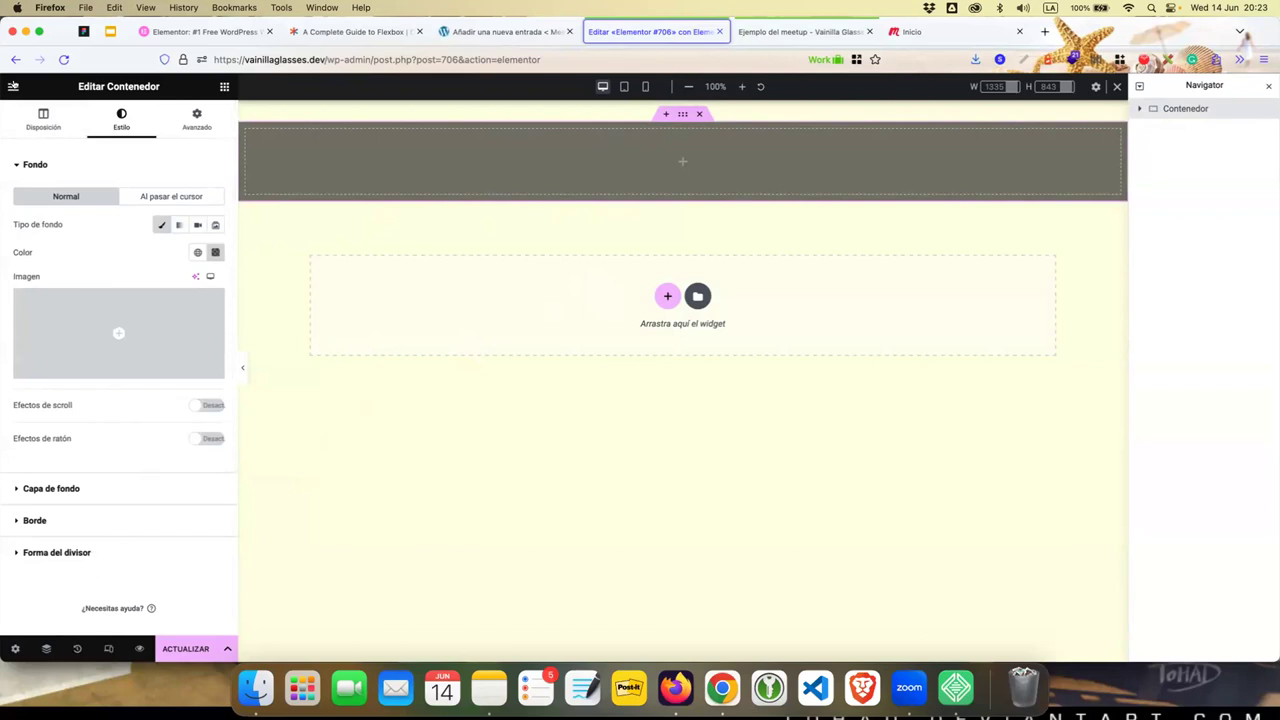
pyautogui.click(13, 86)
pyautogui.click(68, 147)
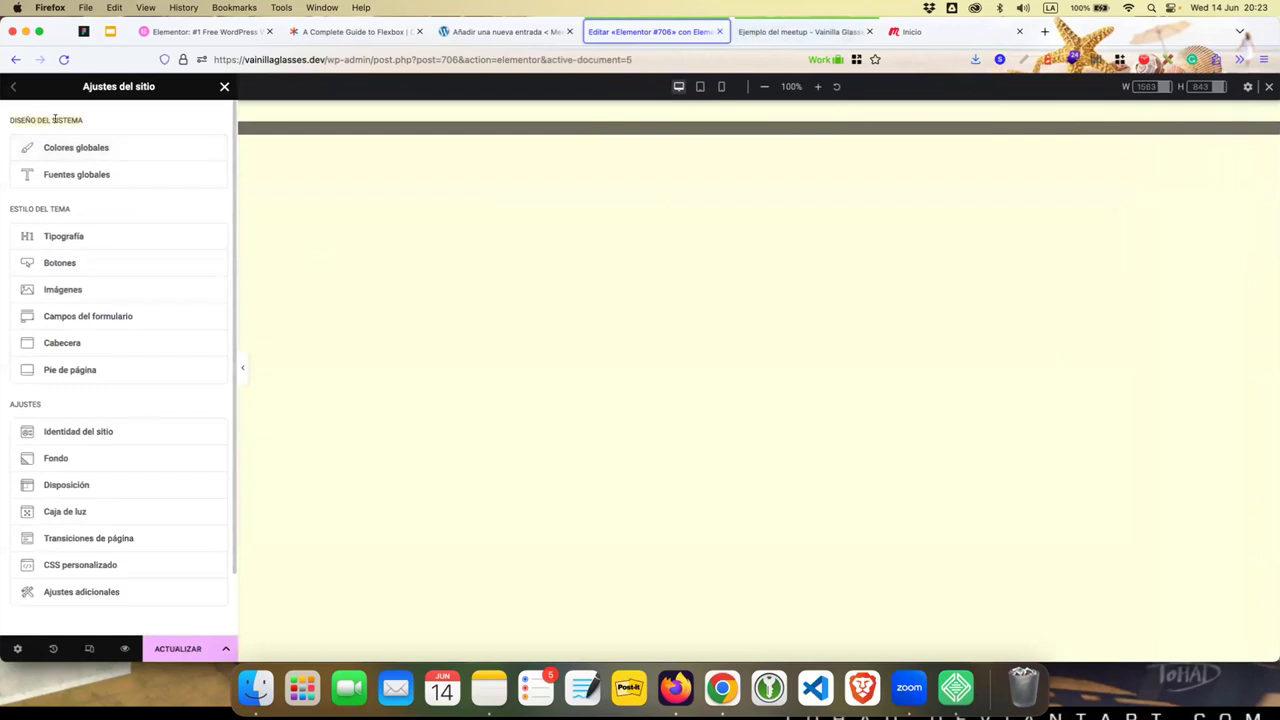
pyautogui.click(84, 31)
# - Look through the Figma file's Sistema de Diseño, Presentación and Componentes pages
pyautogui.click(73, 211)
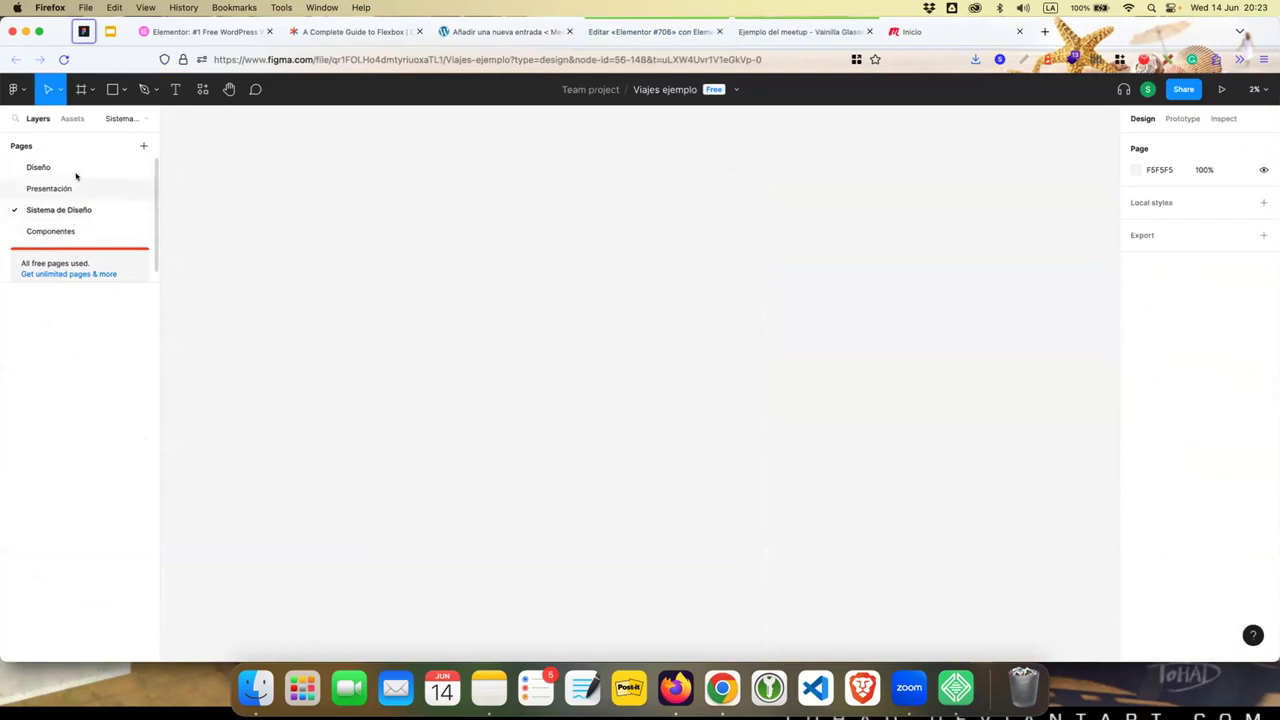
pyautogui.click(69, 187)
pyautogui.click(74, 230)
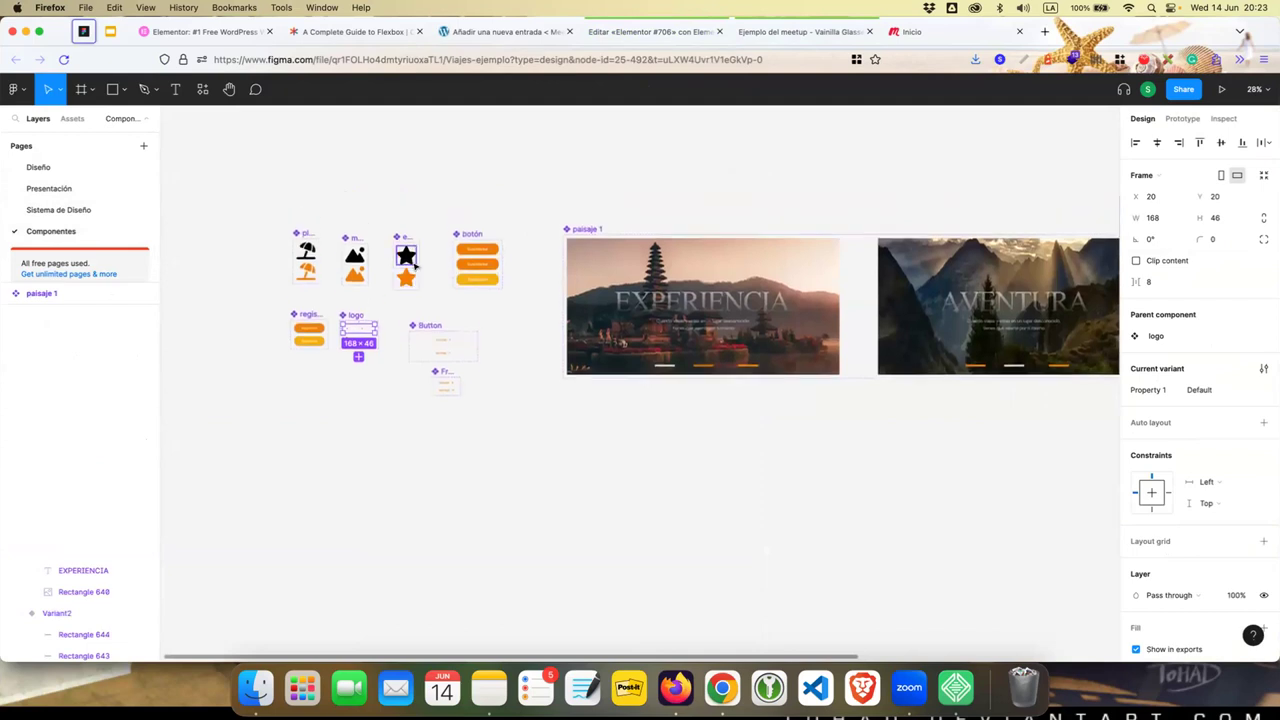
pyautogui.scroll(3, 393, 270)
pyautogui.scroll(-2, 393, 270)
pyautogui.scroll(-2, 393, 270)
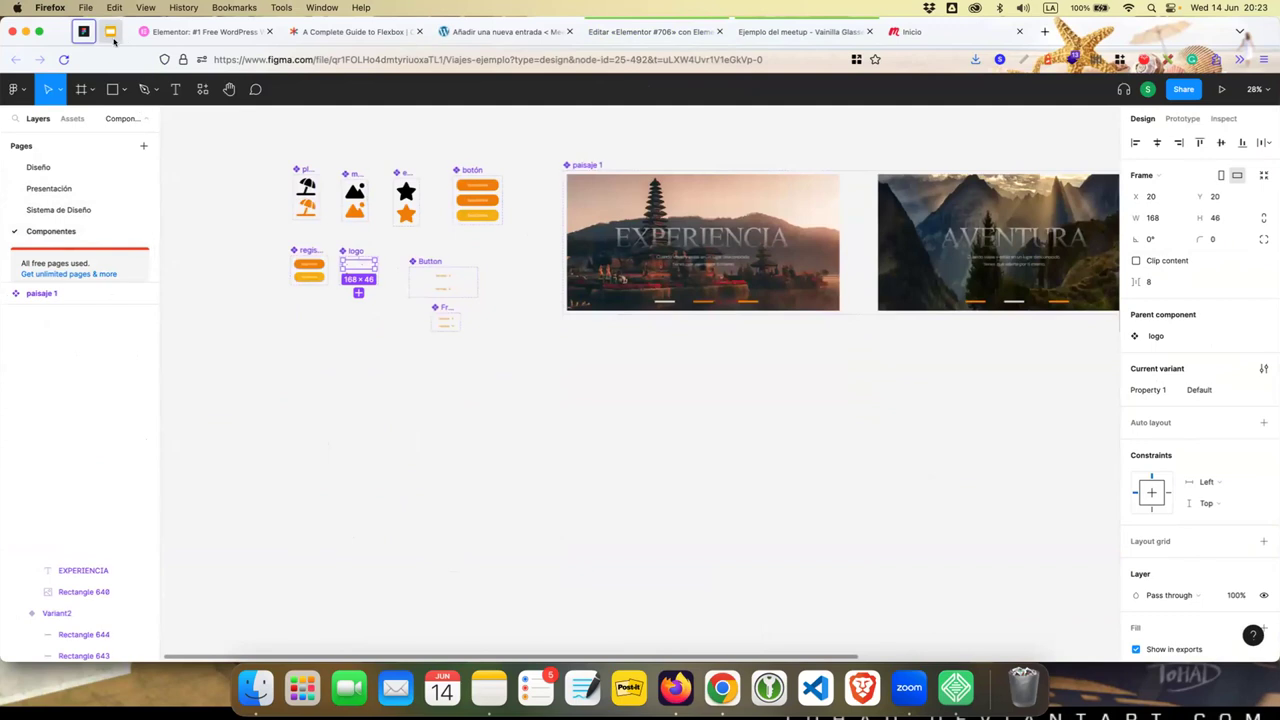
# - Close the Flexbox guide and WordPress new-post tabs, confirming Abandonar página
pyautogui.click(143, 37)
pyautogui.click(269, 31)
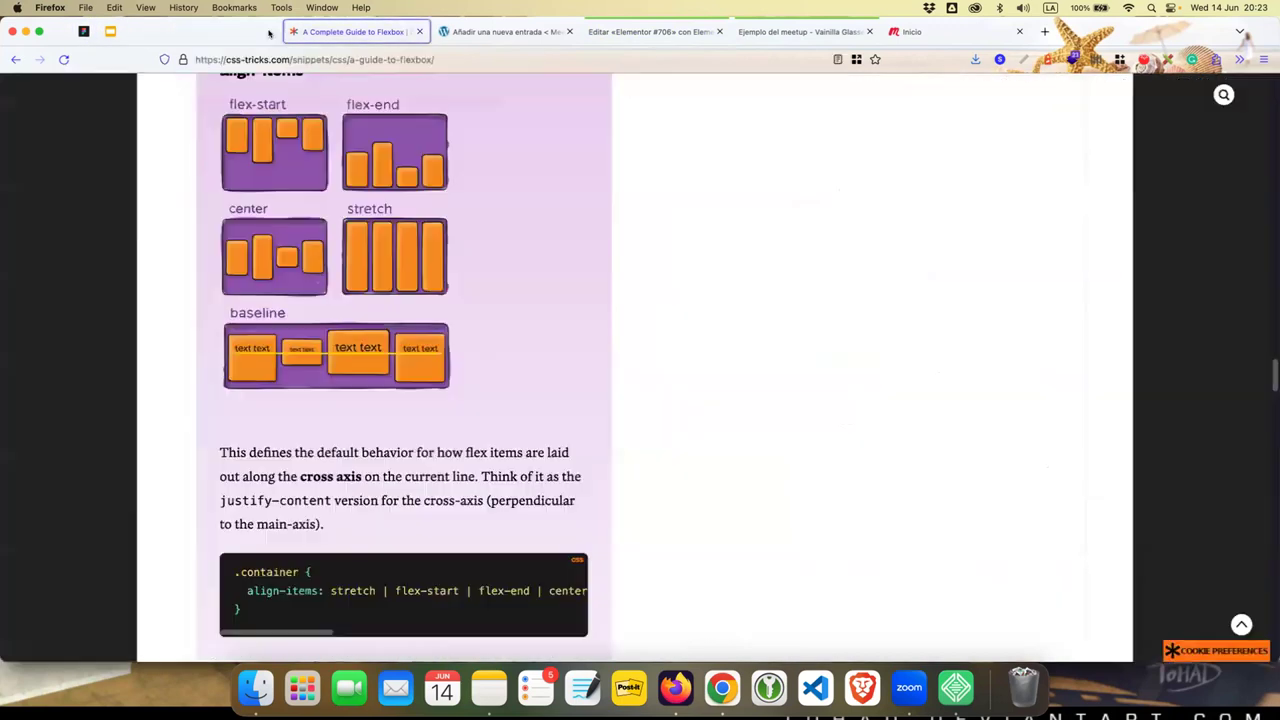
pyautogui.click(269, 31)
pyautogui.click(269, 31)
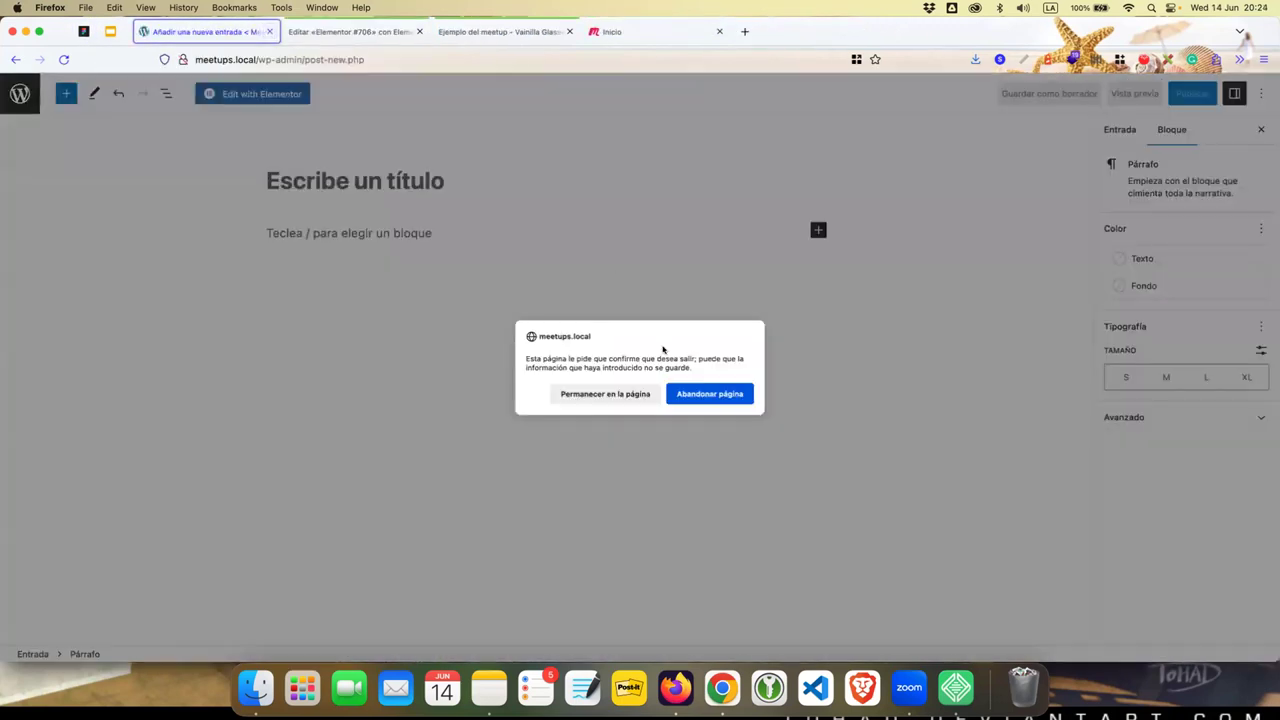
pyautogui.click(721, 395)
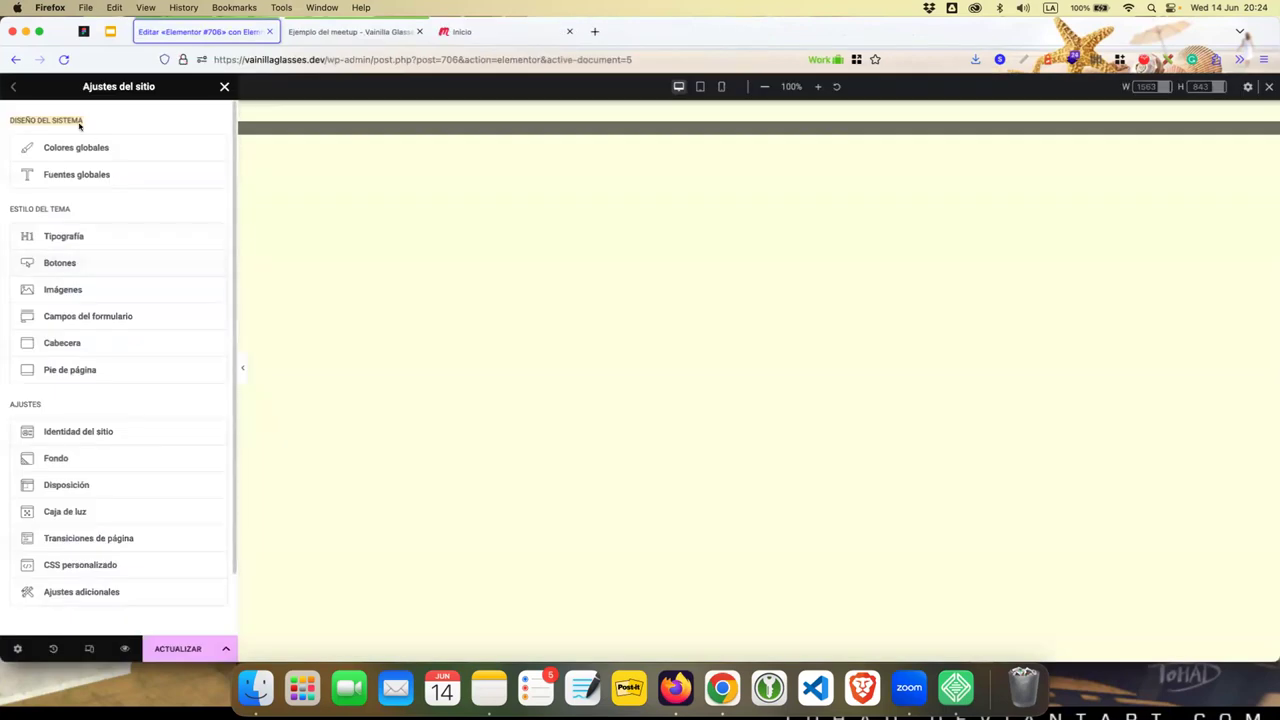
# - Open Colores globales and tile the Elementor window left and the Figma design right
pyautogui.click(108, 148)
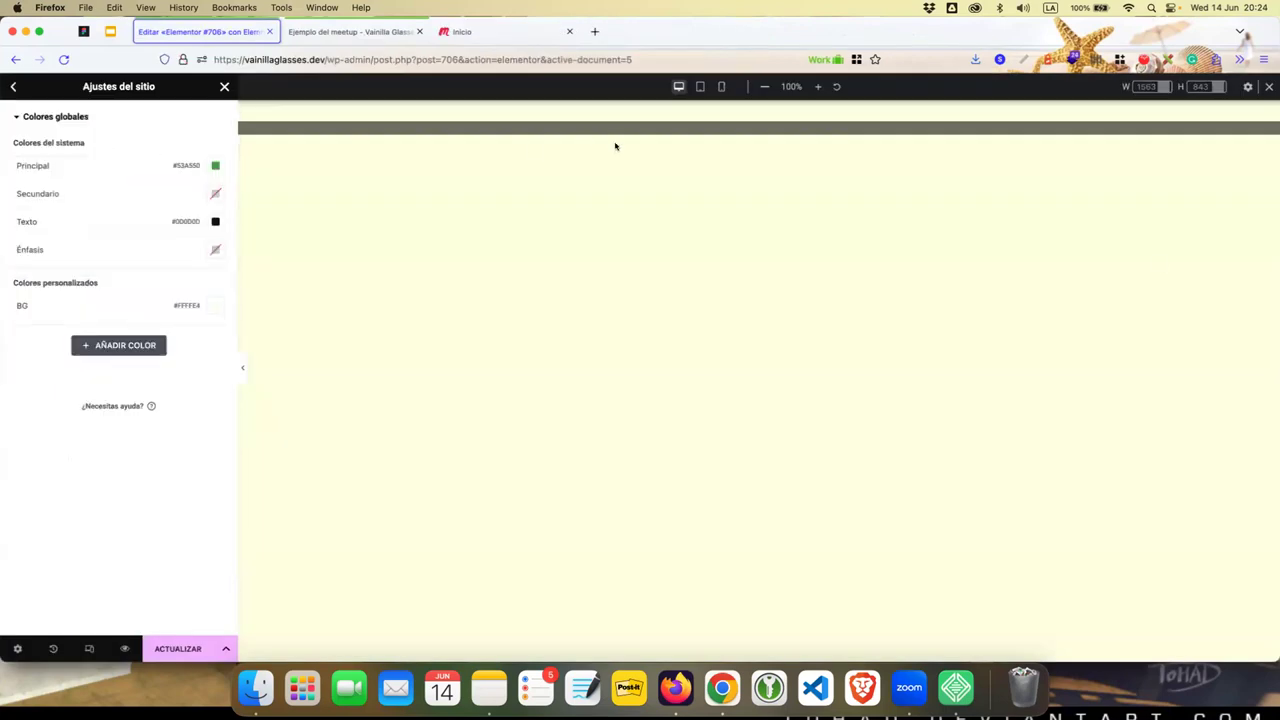
pyautogui.hotkey('ctrl', 'alt', 'Left')
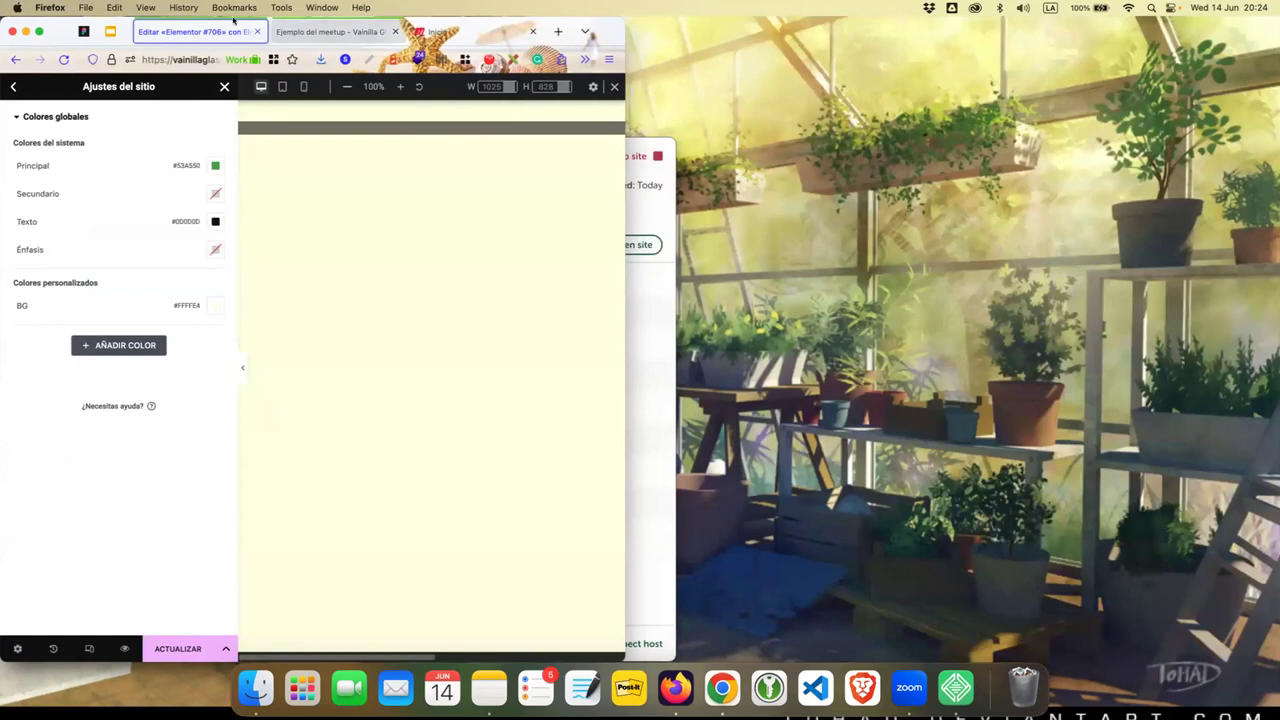
pyautogui.moveTo(87, 31); pyautogui.dragTo(160, 40)
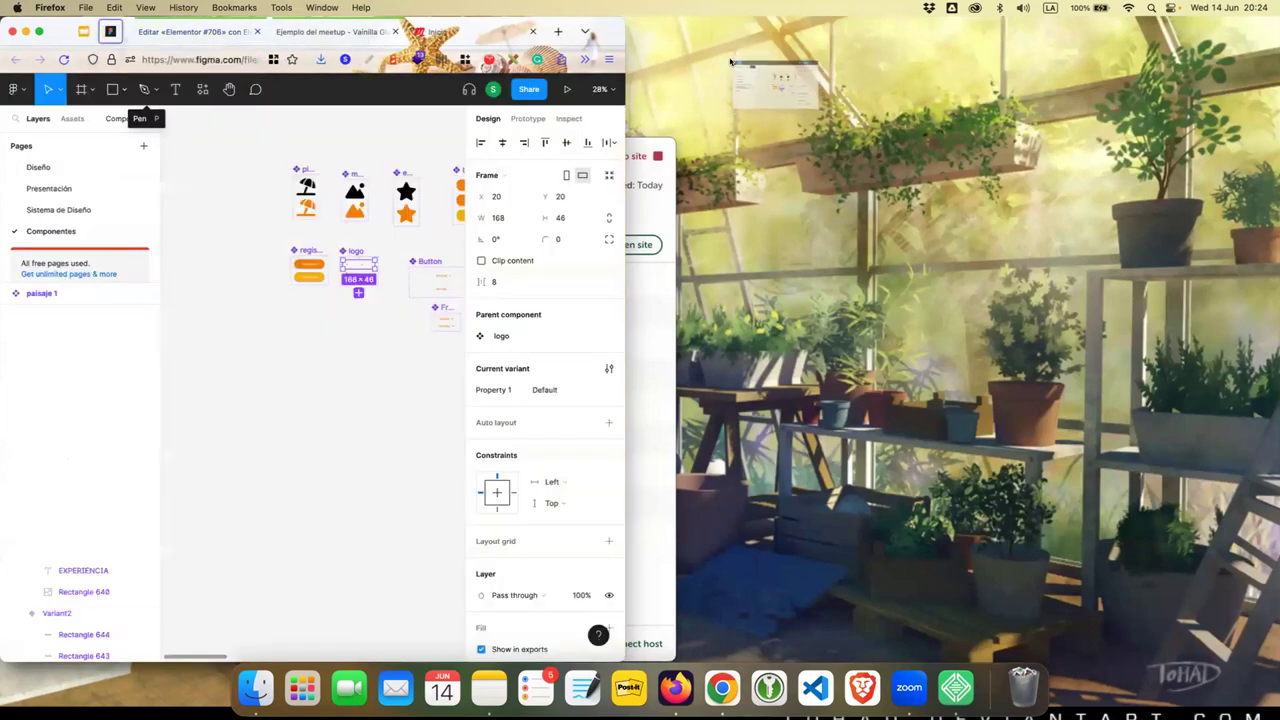
pyautogui.hotkey('ctrl', 'alt', 'Right')
pyautogui.click(84, 31)
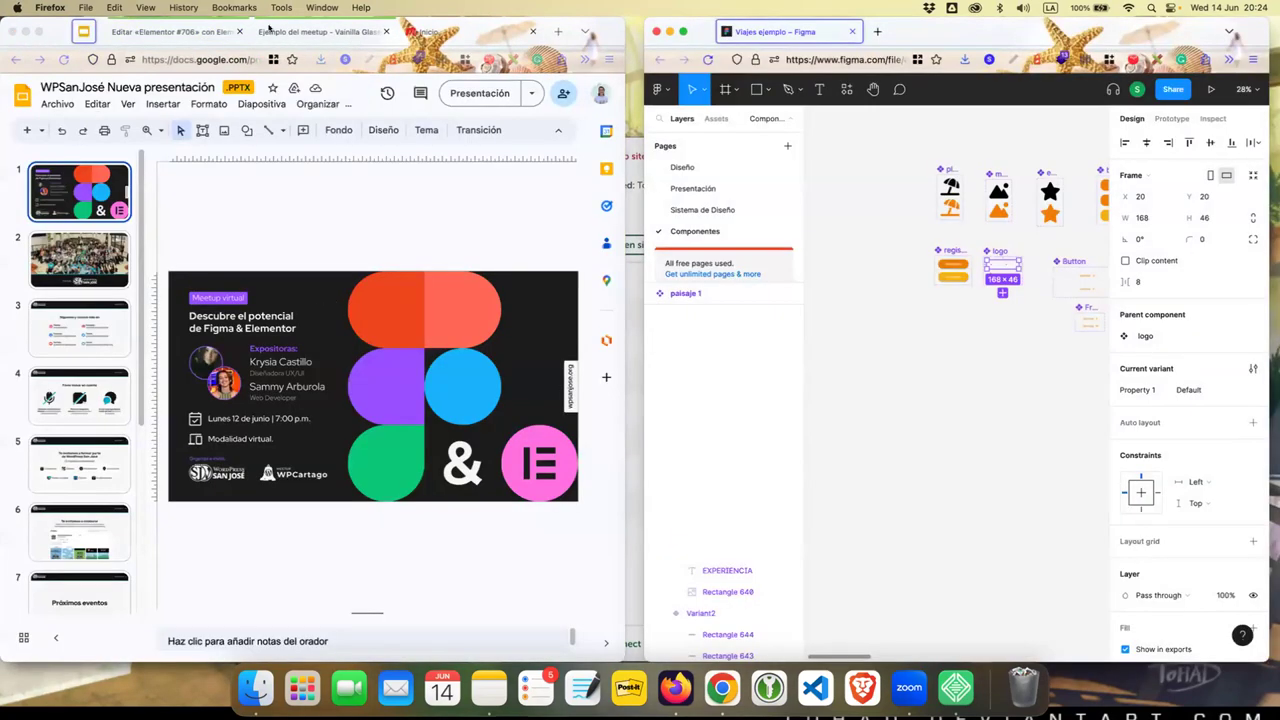
pyautogui.click(175, 31)
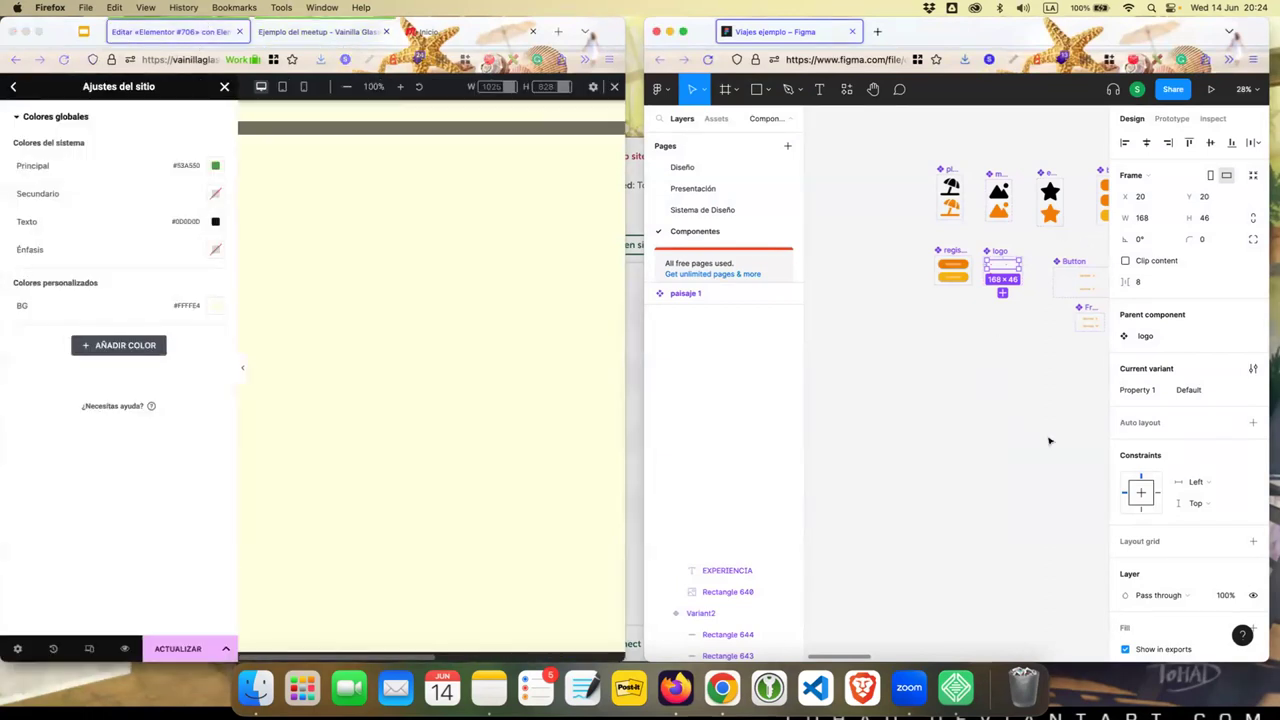
# - Copy the Nuestros destinos heading fill 2E3649 from Figma into the Texto global colour
pyautogui.click(907, 349)
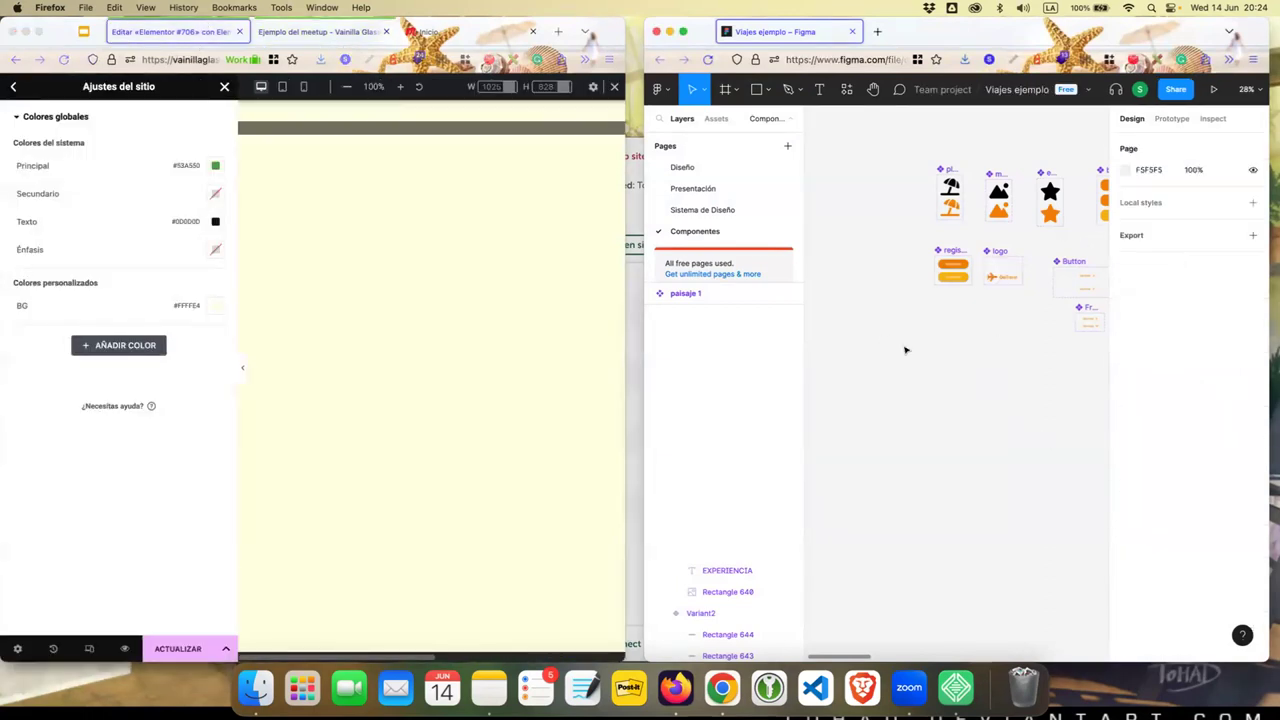
pyautogui.click(751, 168)
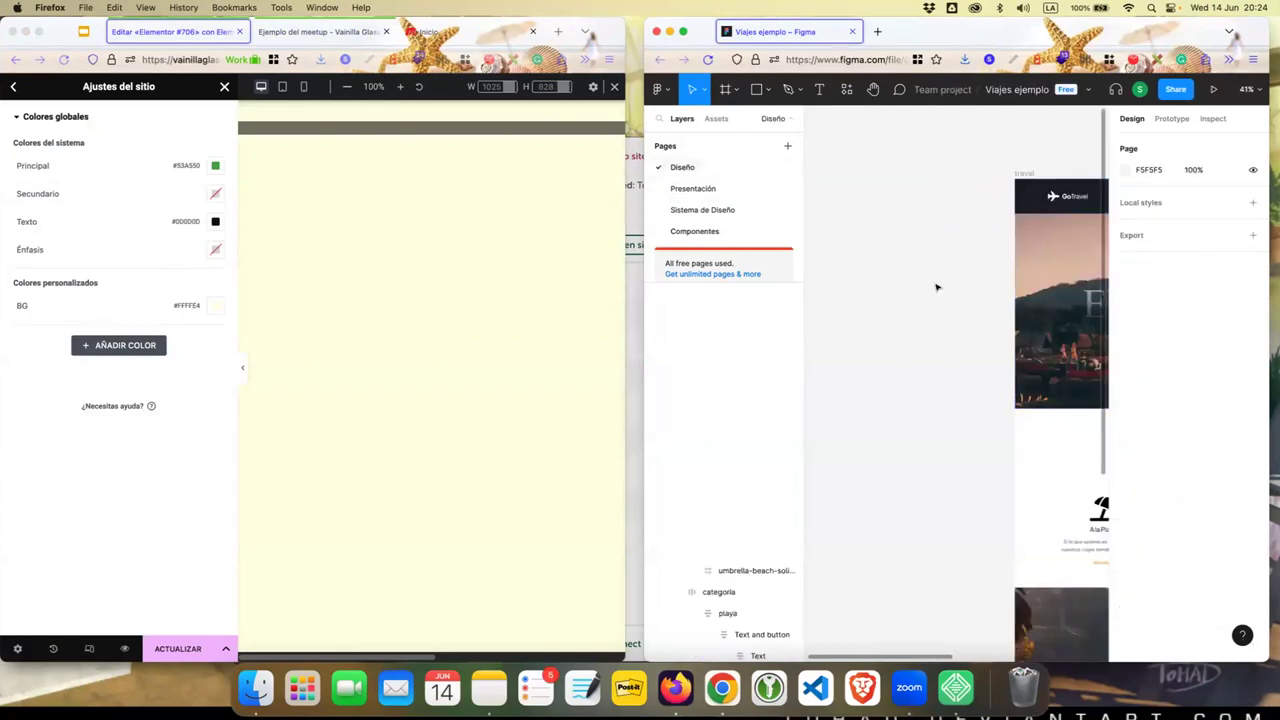
pyautogui.scroll(-5, 920, 260)
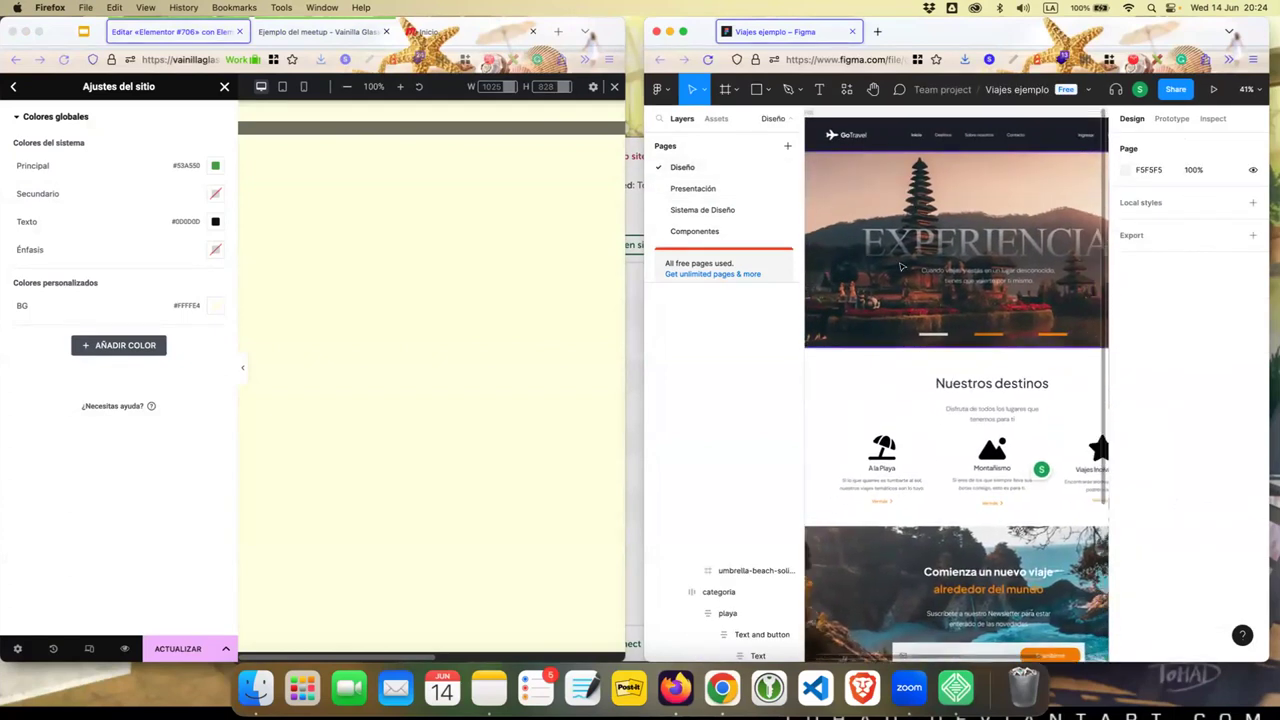
pyautogui.click(976, 341)
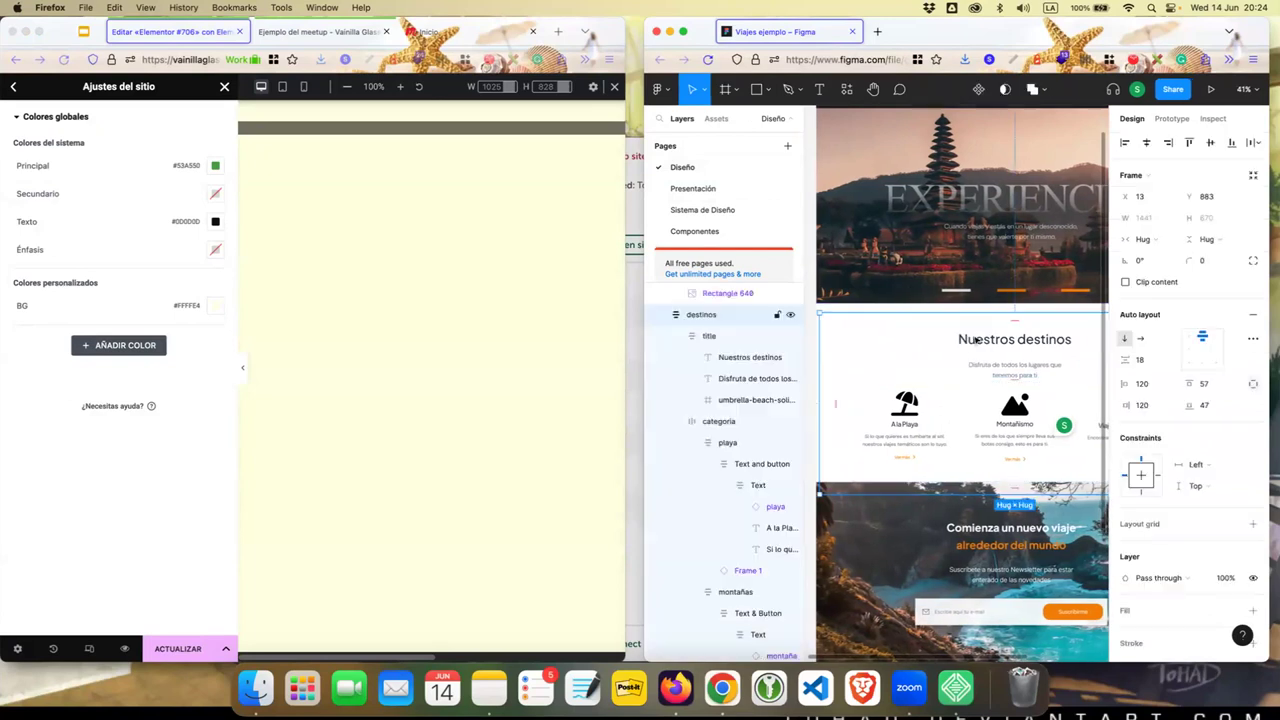
pyautogui.doubleClick(976, 341)
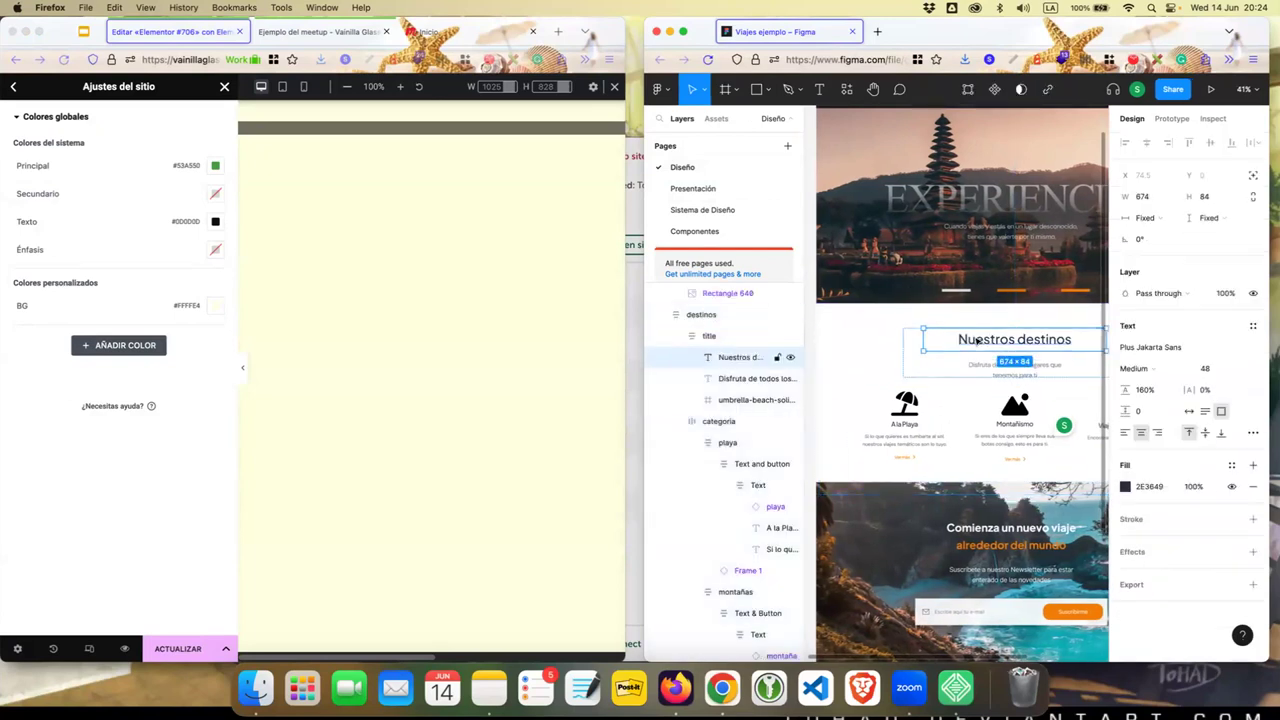
pyautogui.click(1160, 488)
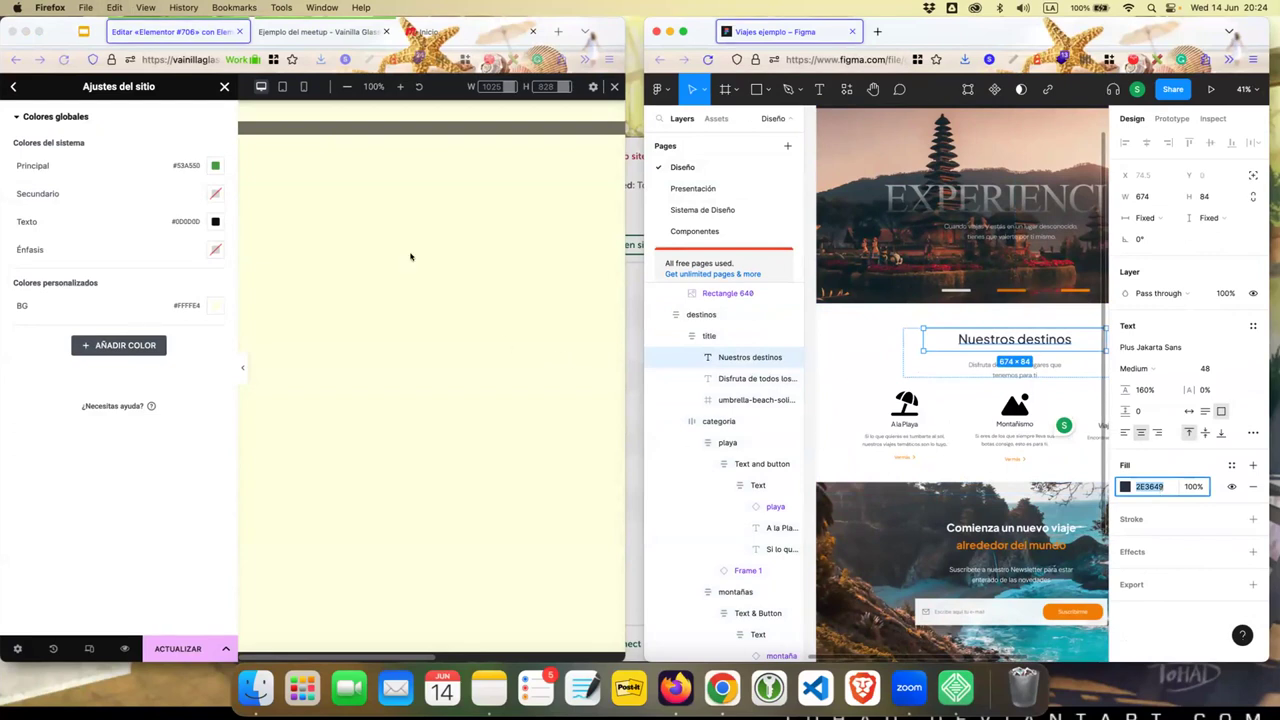
pyautogui.click(218, 222)
pyautogui.click(216, 223)
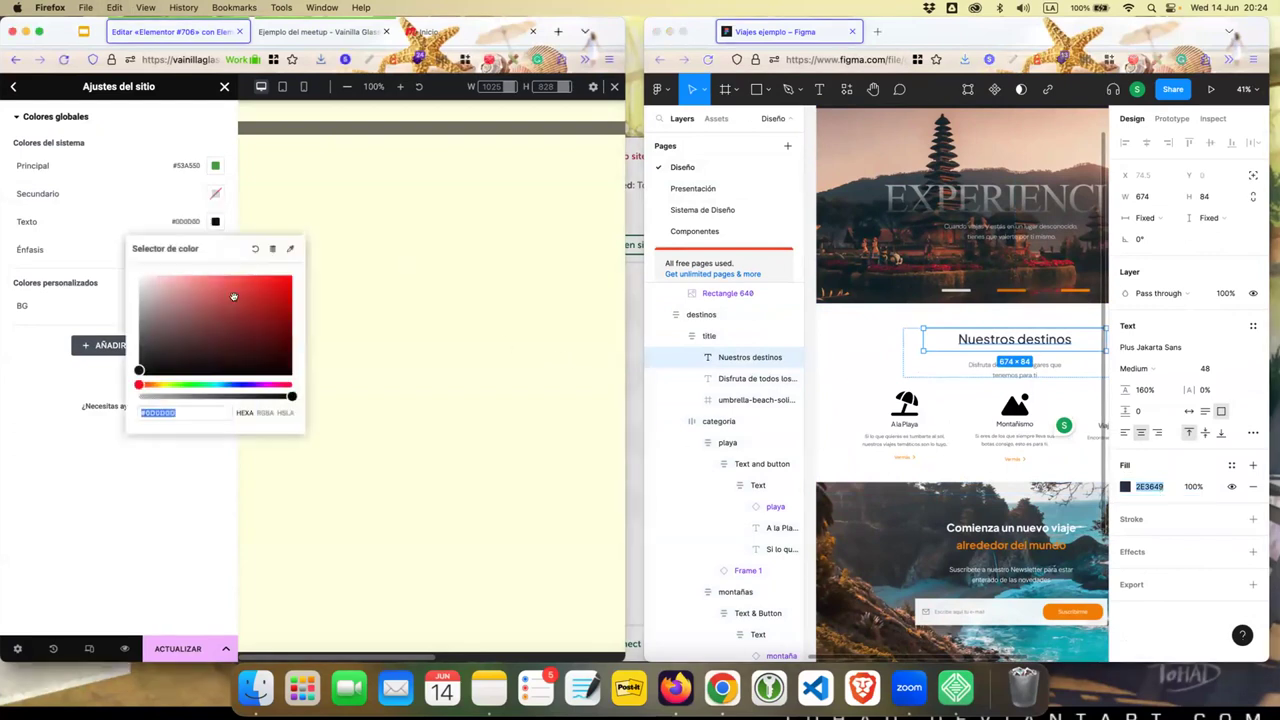
pyautogui.write('2E3649')
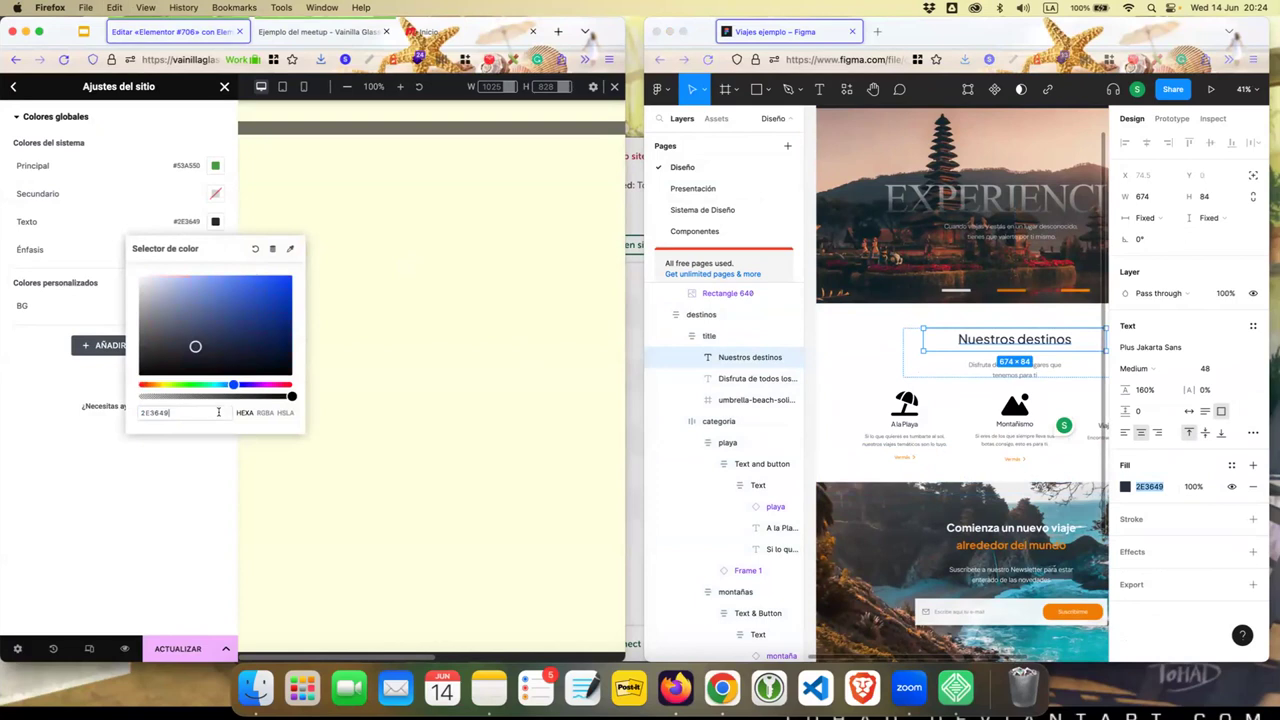
pyautogui.click(205, 443)
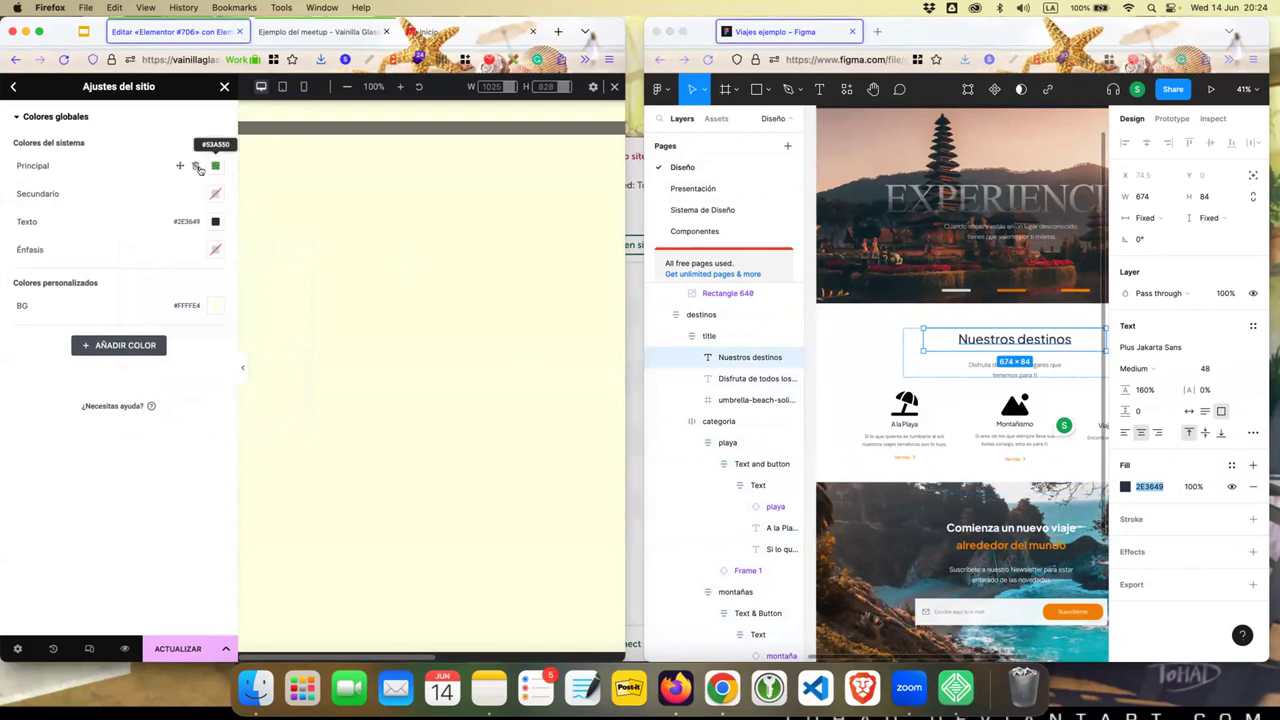
# - Set Secundario to #FFFFFF and paste F28705 from the 'Comienza un nuevo viaje' fill into Principal
pyautogui.click(213, 194)
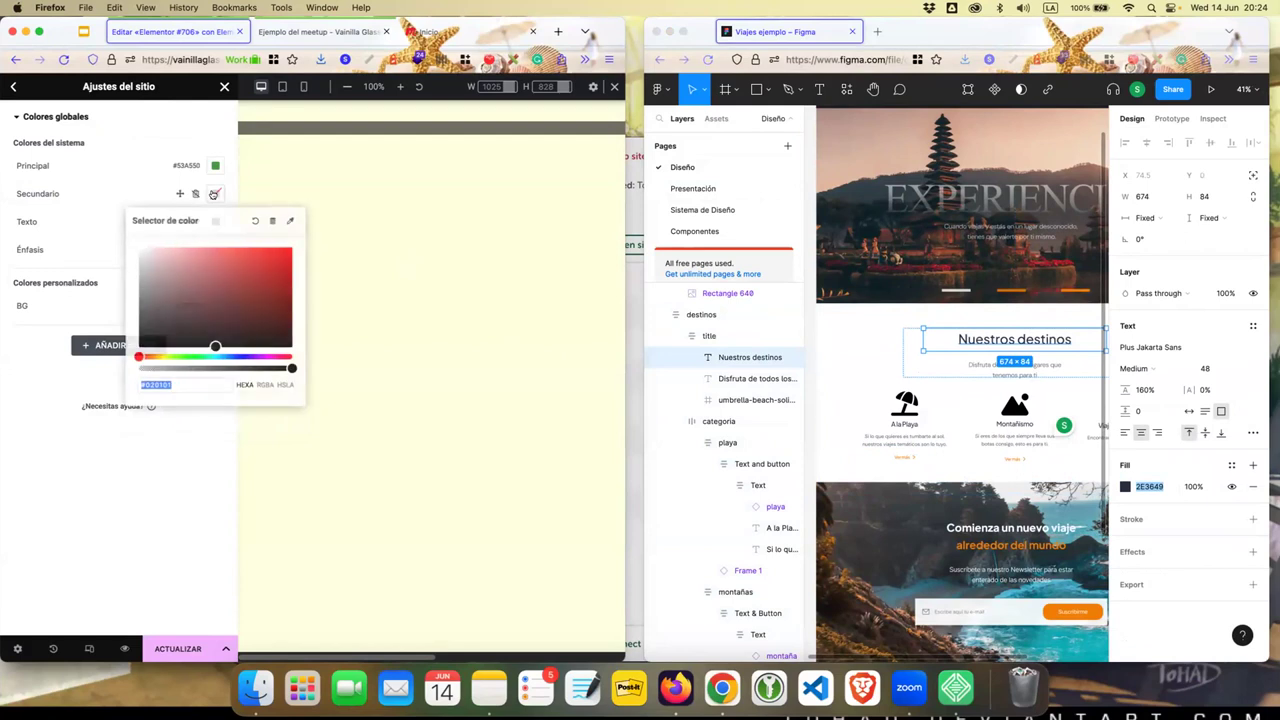
pyautogui.click(137, 197)
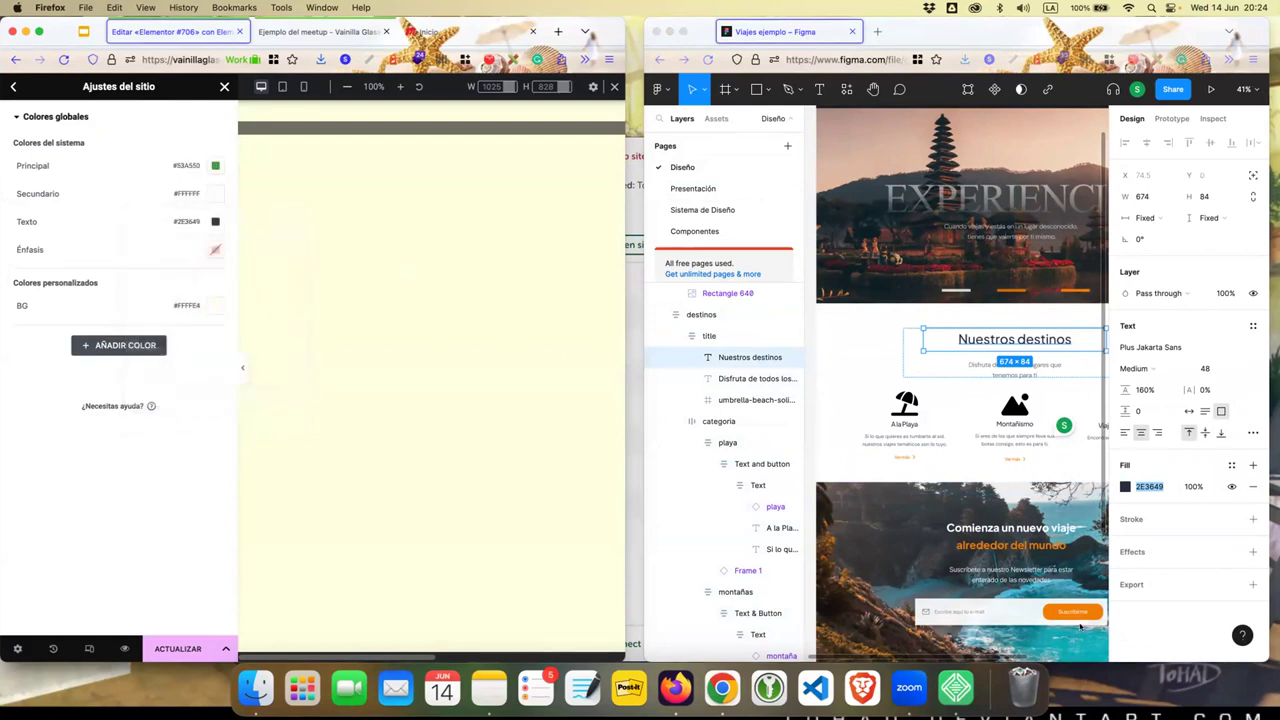
pyautogui.click(1016, 547)
pyautogui.click(1014, 545)
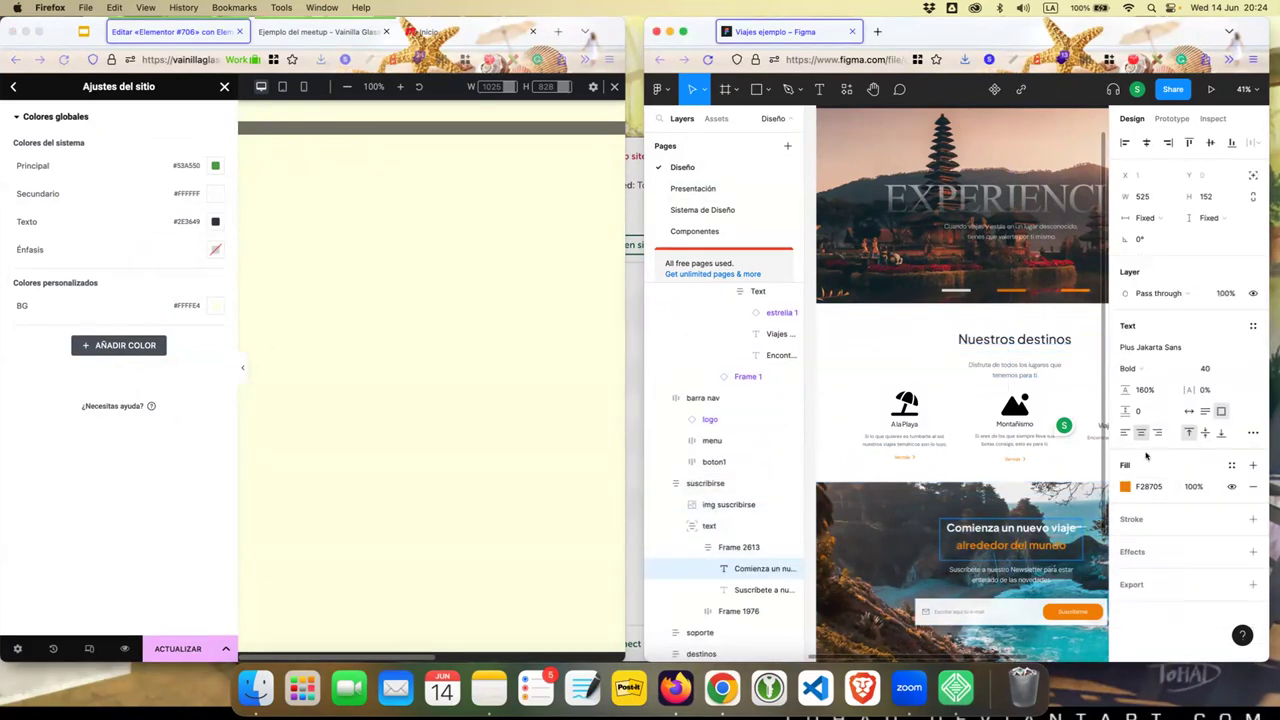
pyautogui.click(1147, 487)
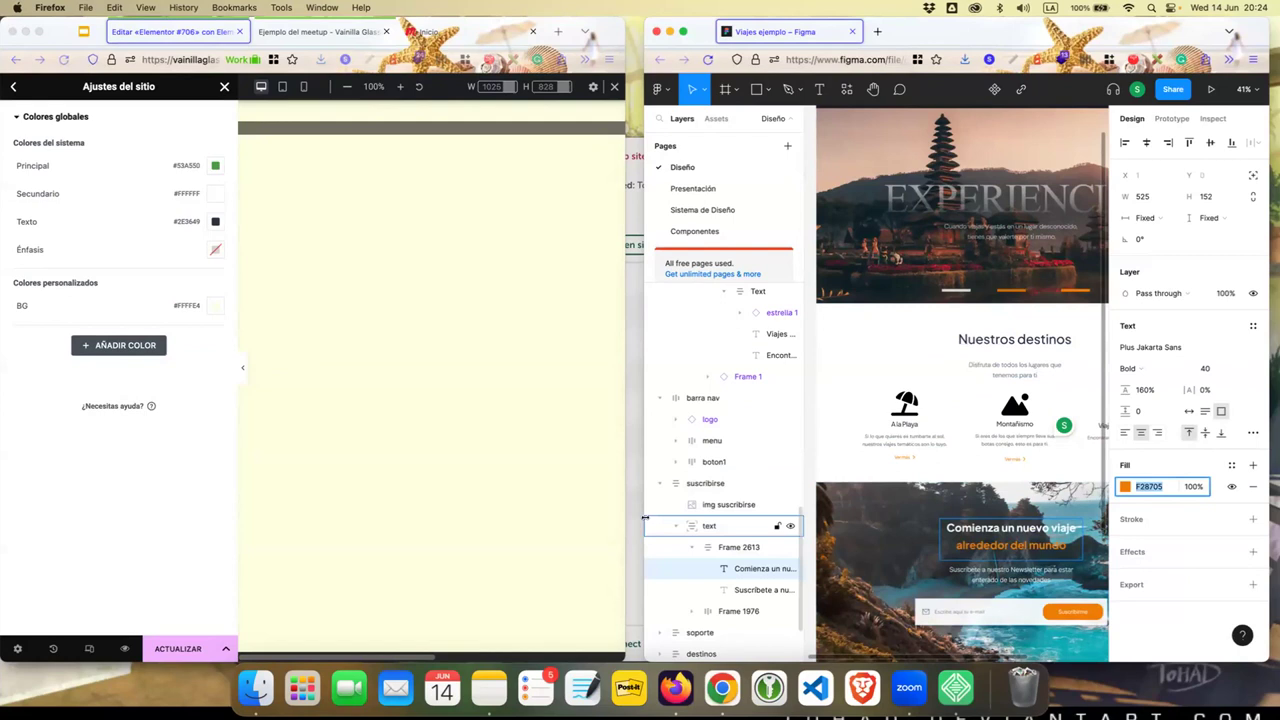
pyautogui.click(221, 250)
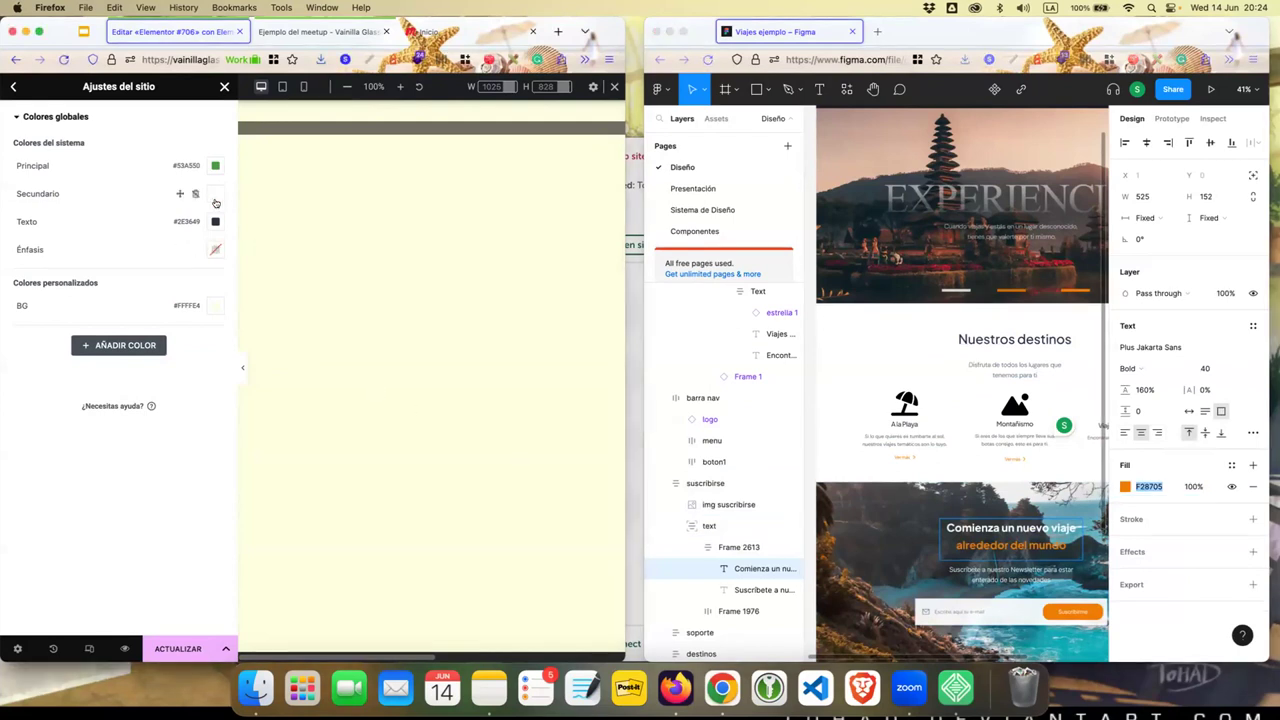
pyautogui.click(215, 165)
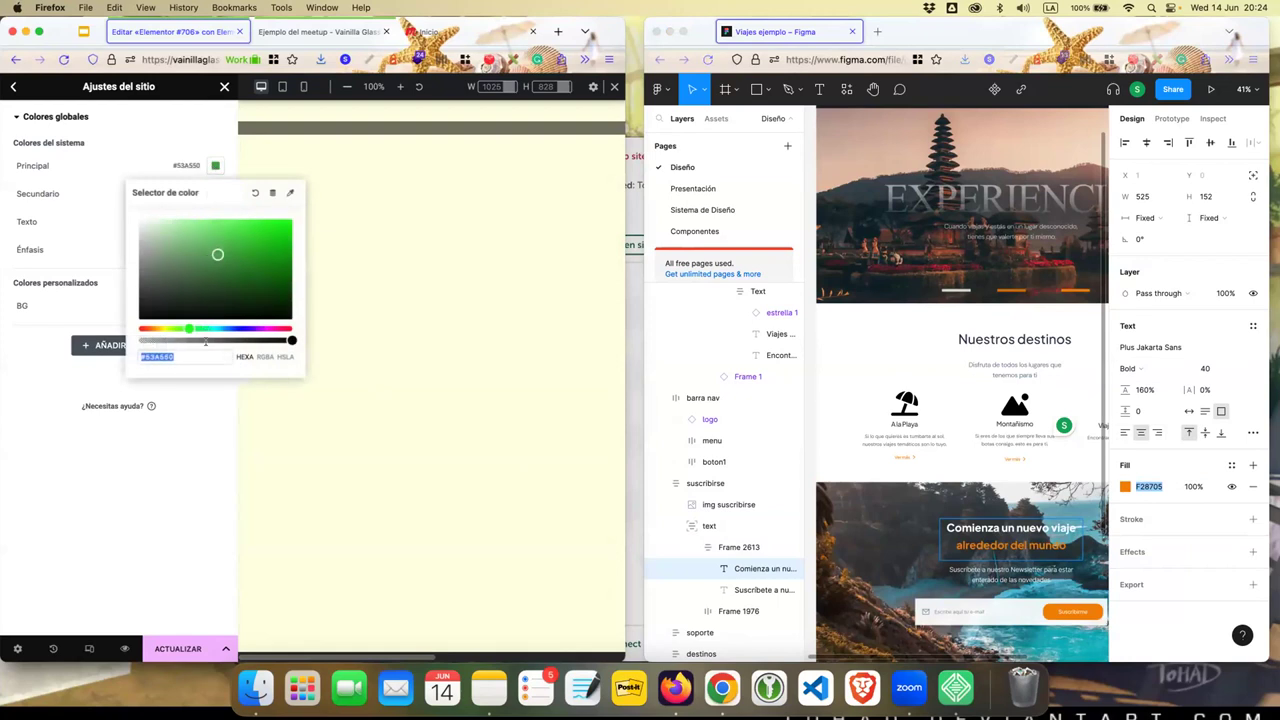
pyautogui.write('F28705')
pyautogui.click(183, 457)
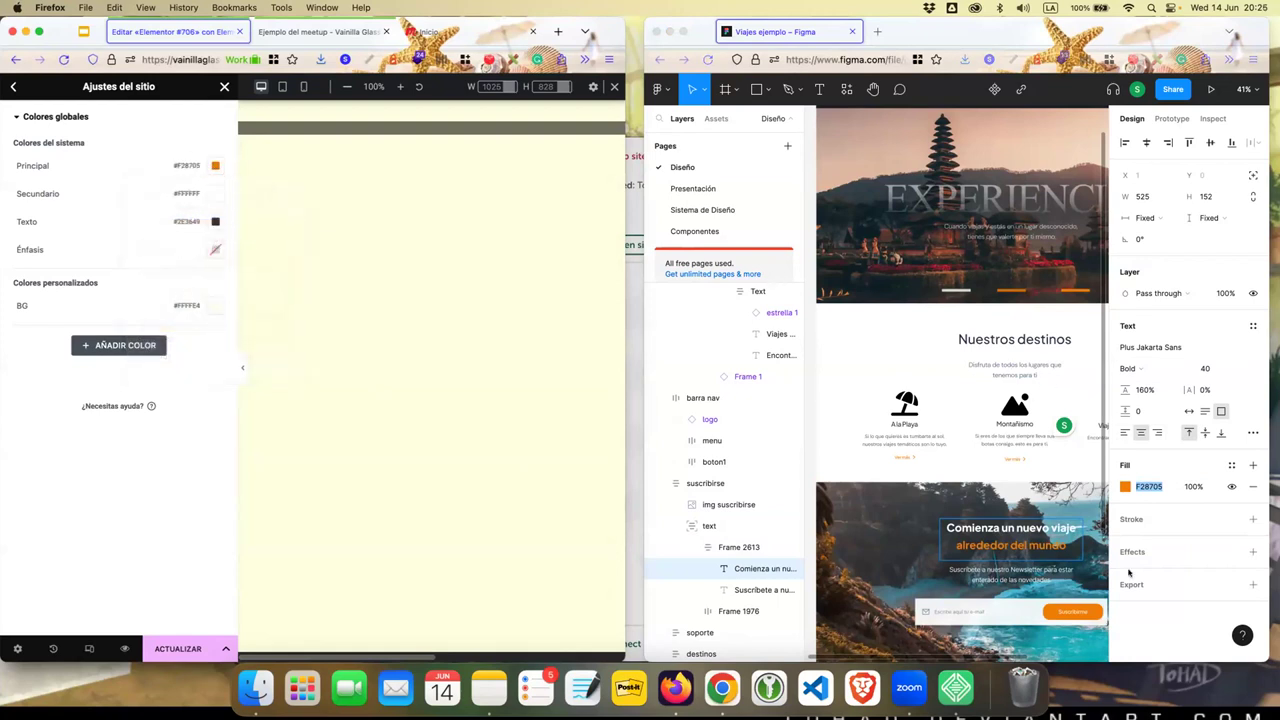
pyautogui.scroll(-2, 1037, 304)
pyautogui.hscroll(3, 1037, 304)
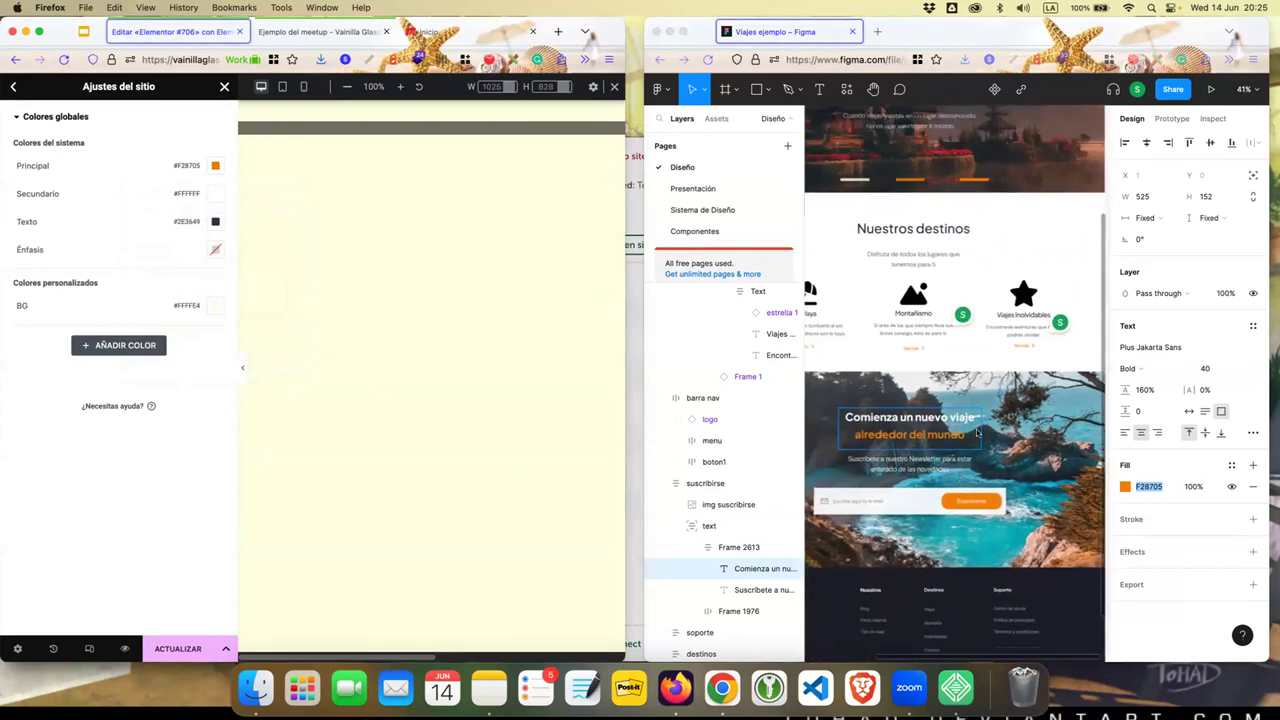
# - Copy the third orange button's fill from Figma's Componentes page and paste it as Énfasis #F6B60F
pyautogui.hscroll(-5, 936, 484)
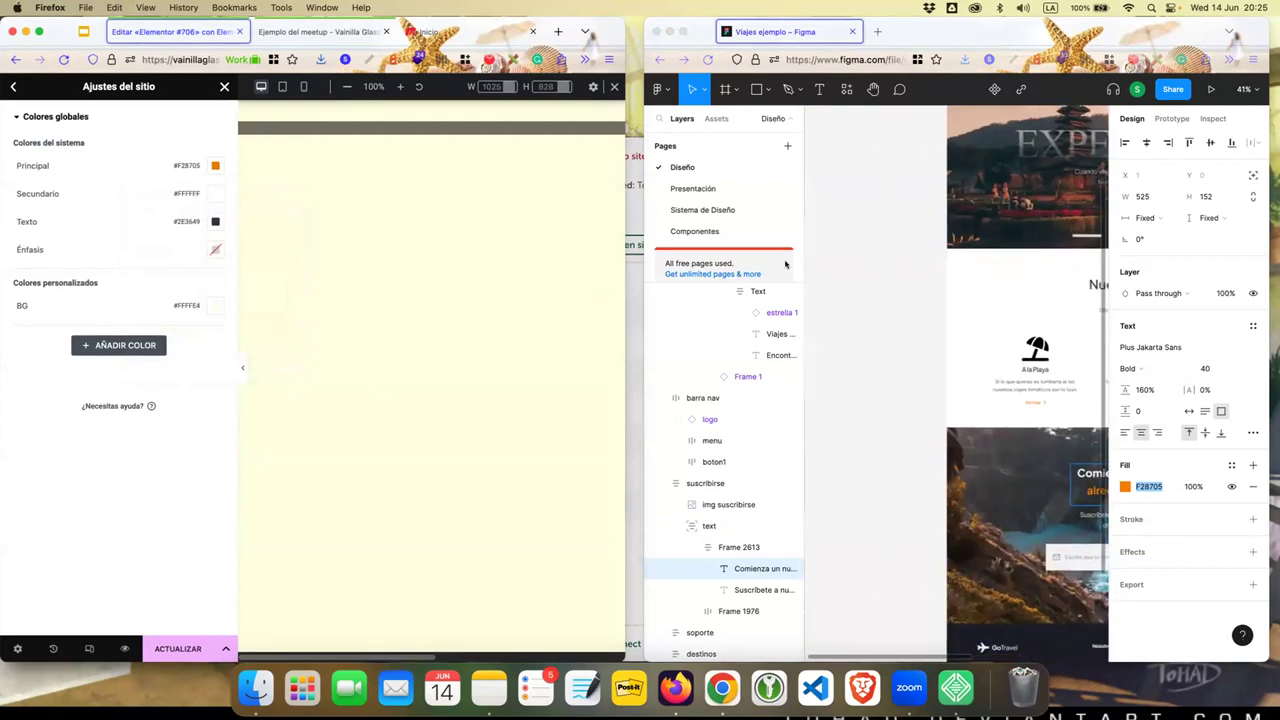
pyautogui.click(700, 231)
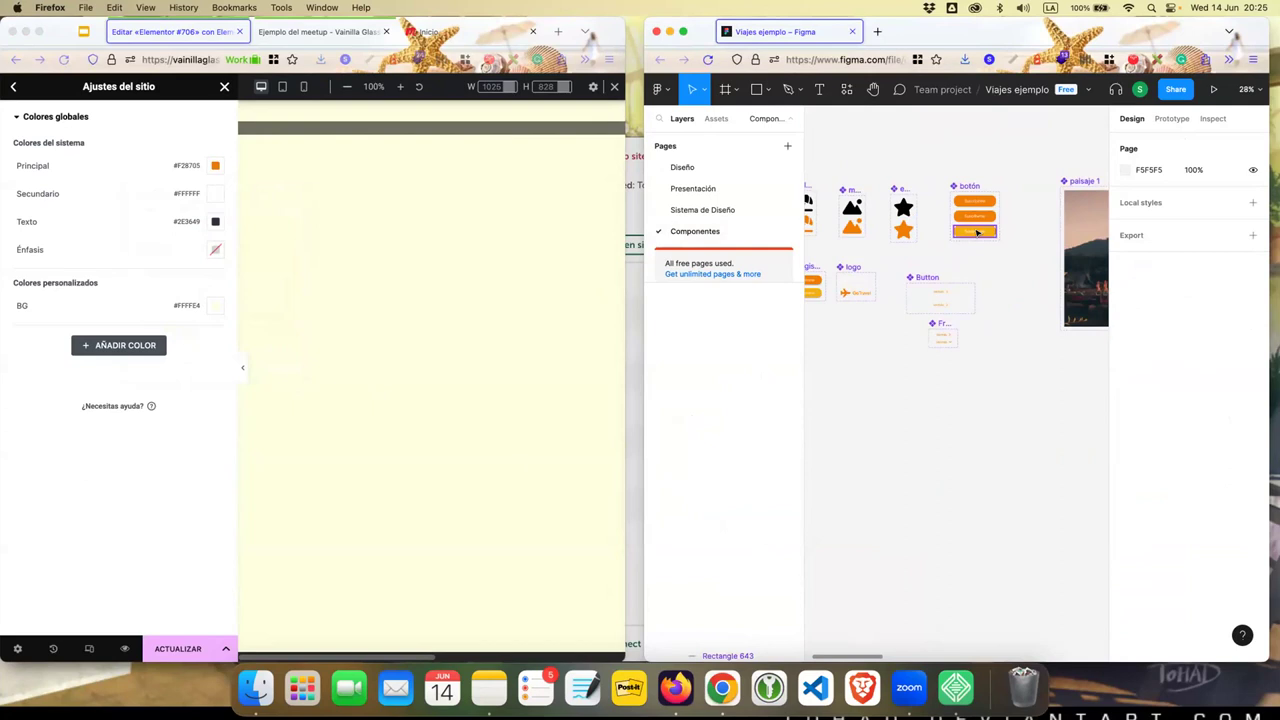
pyautogui.click(977, 232)
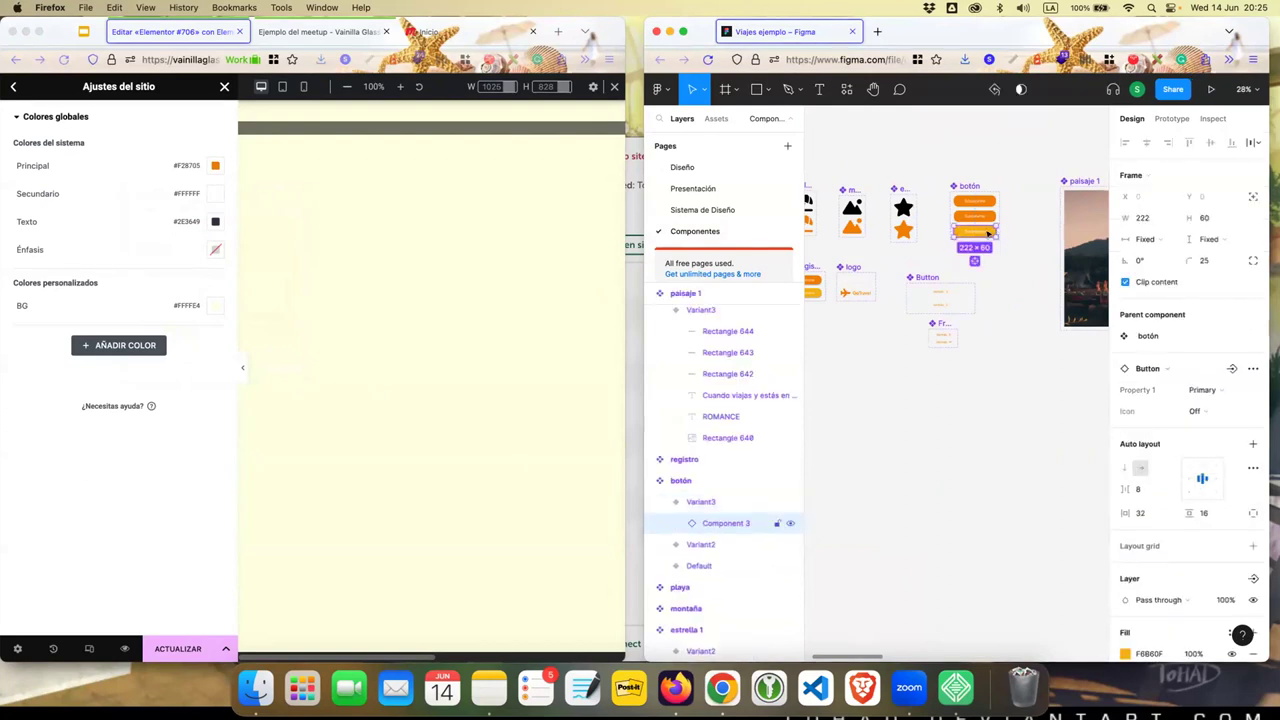
pyautogui.click(1137, 655)
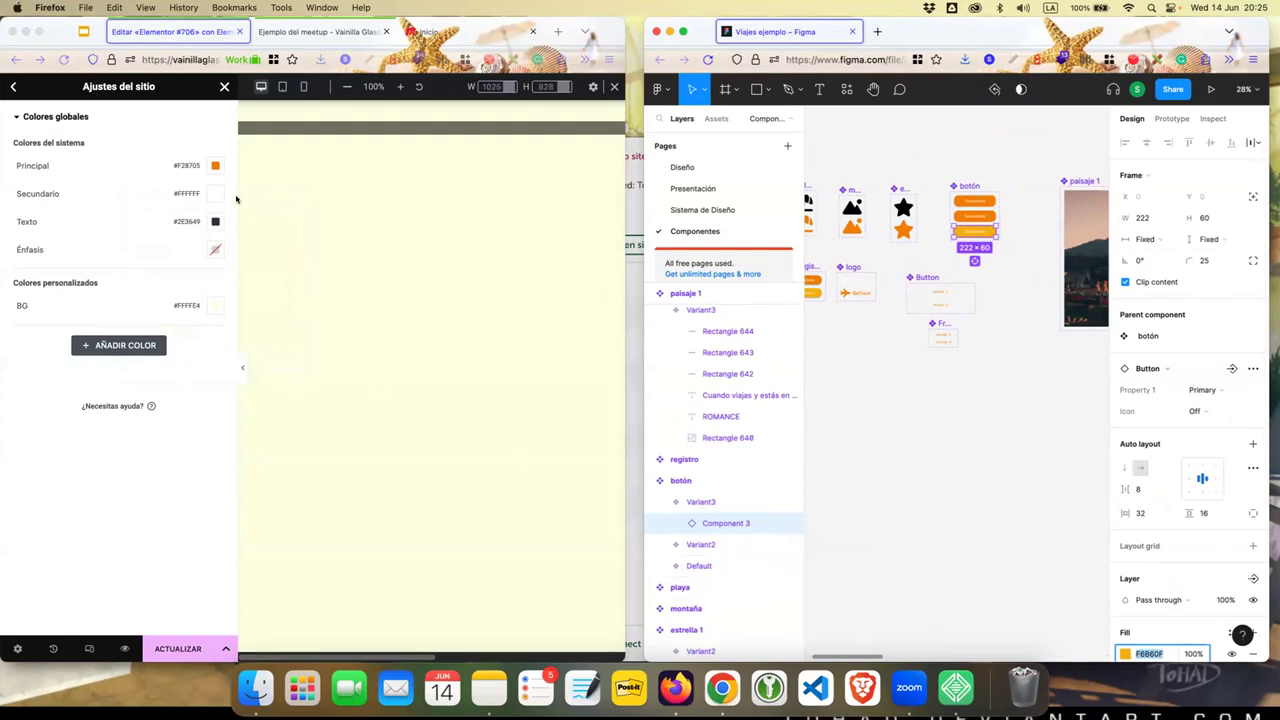
pyautogui.click(215, 248)
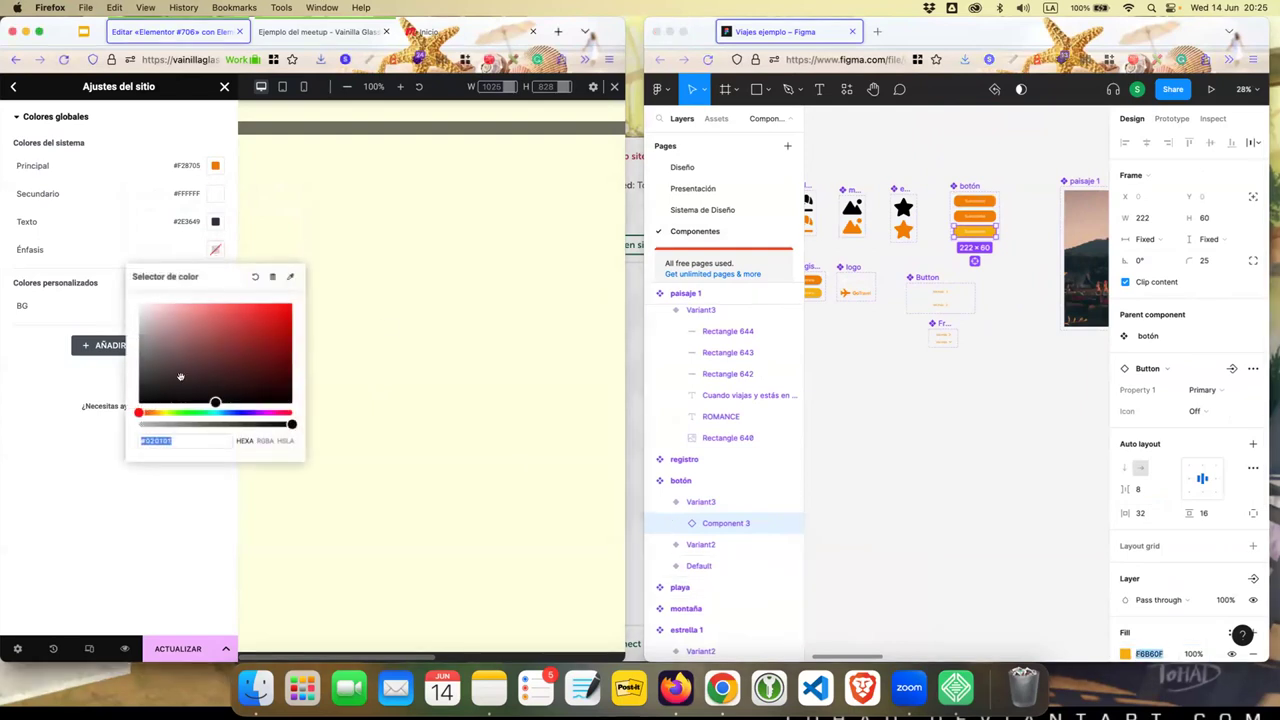
pyautogui.write('F6B60F')
pyautogui.click(180, 531)
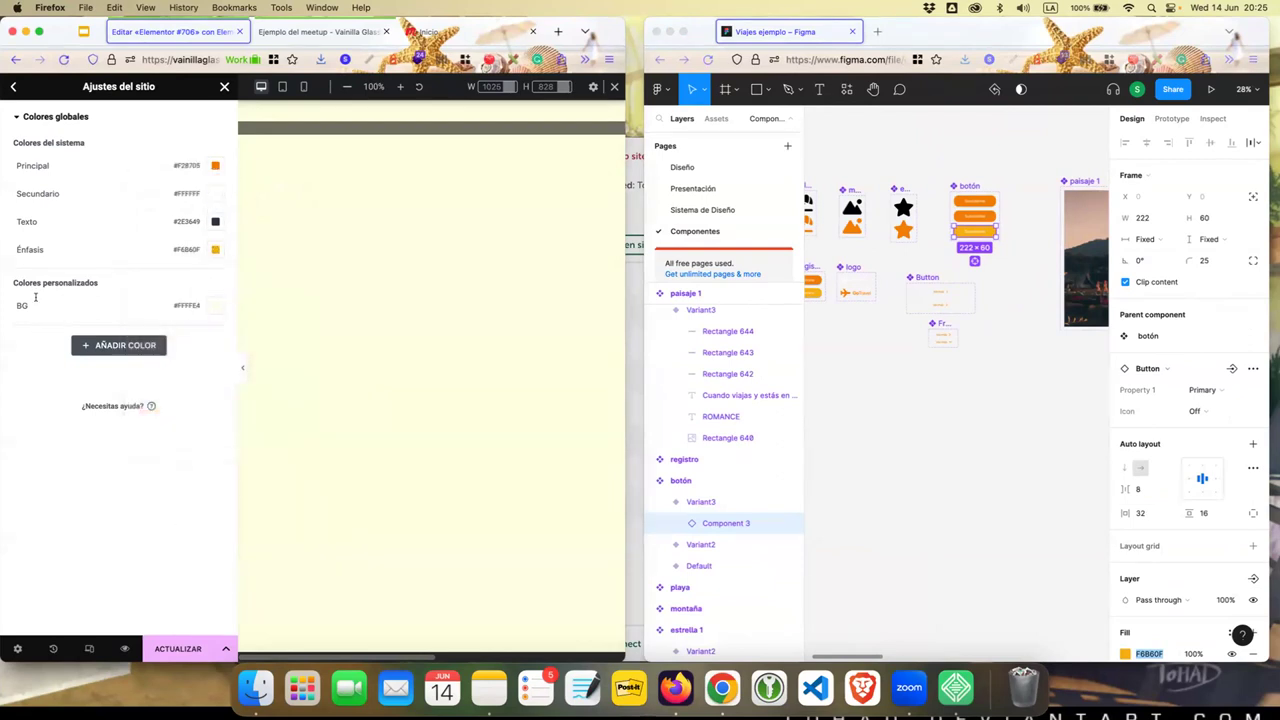
# - Select the BG custom colour's name and return the Figma file to the Diseño page
pyautogui.click(18, 303)
pyautogui.doubleClick(34, 305)
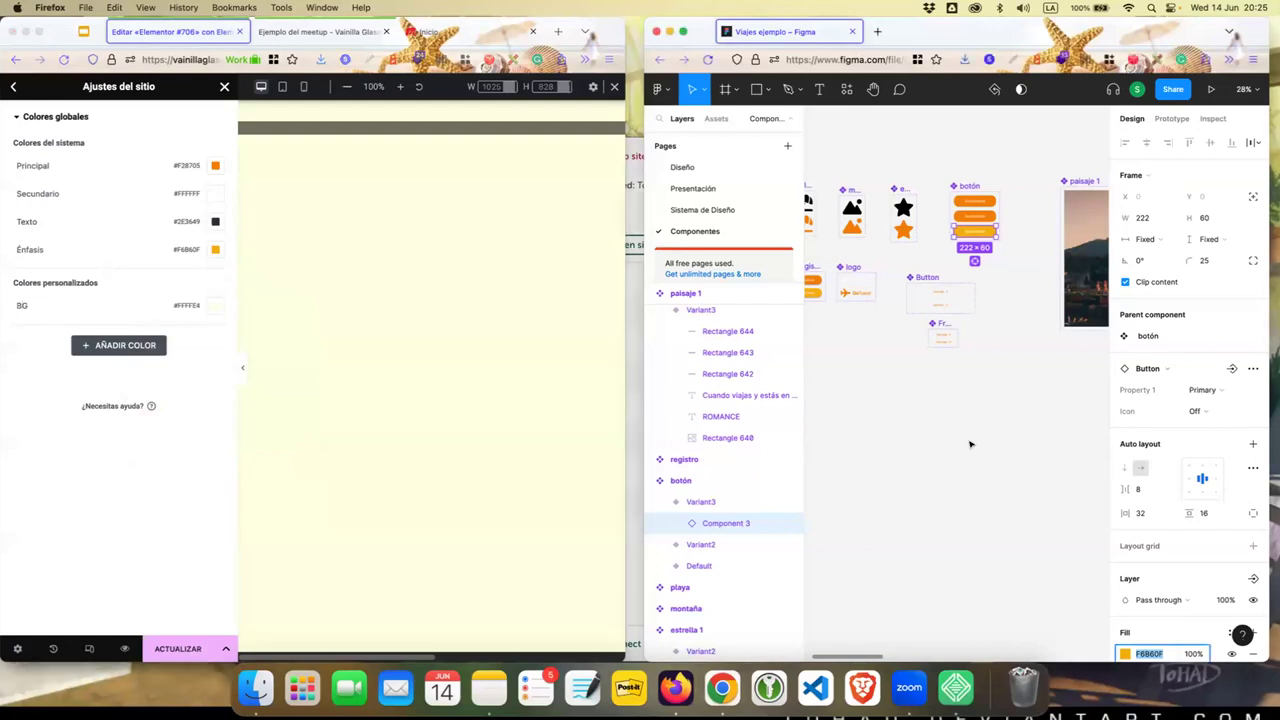
pyautogui.scroll(-3, 971, 443)
pyautogui.click(763, 187)
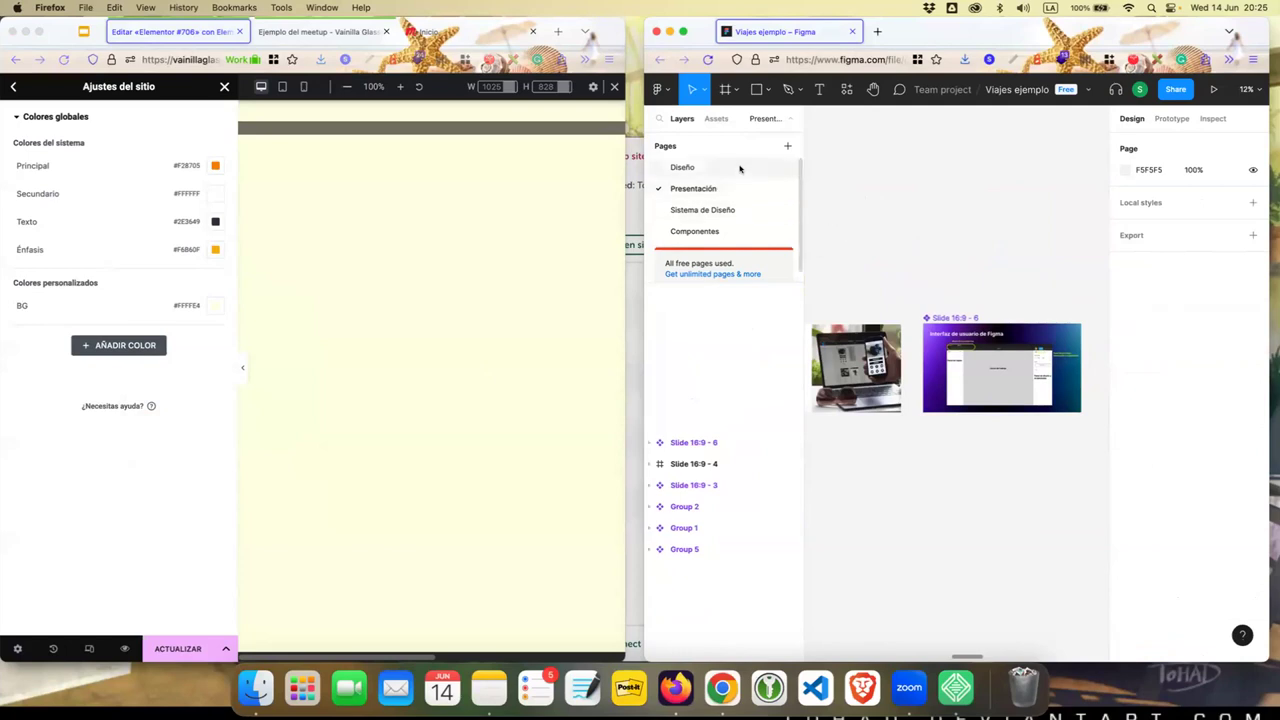
pyautogui.click(740, 168)
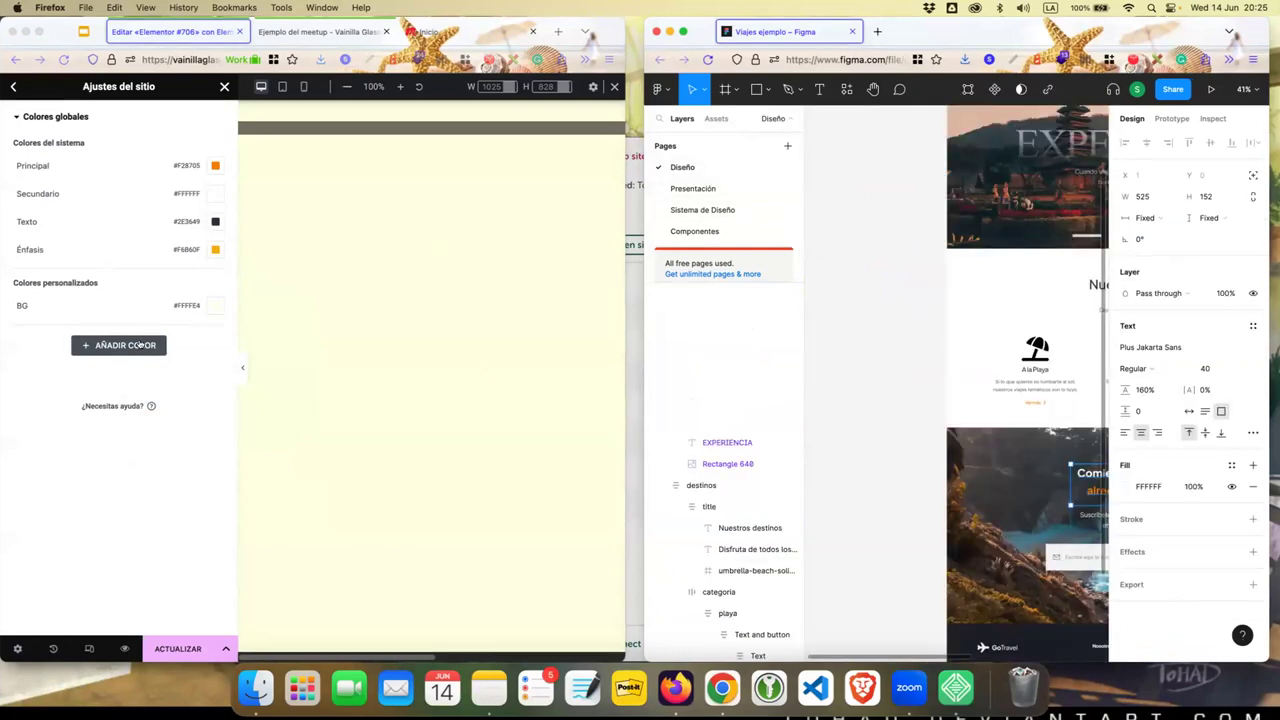
# - Add a new custom global colour and name it BG Landing
pyautogui.click(140, 344)
pyautogui.doubleClick(45, 331)
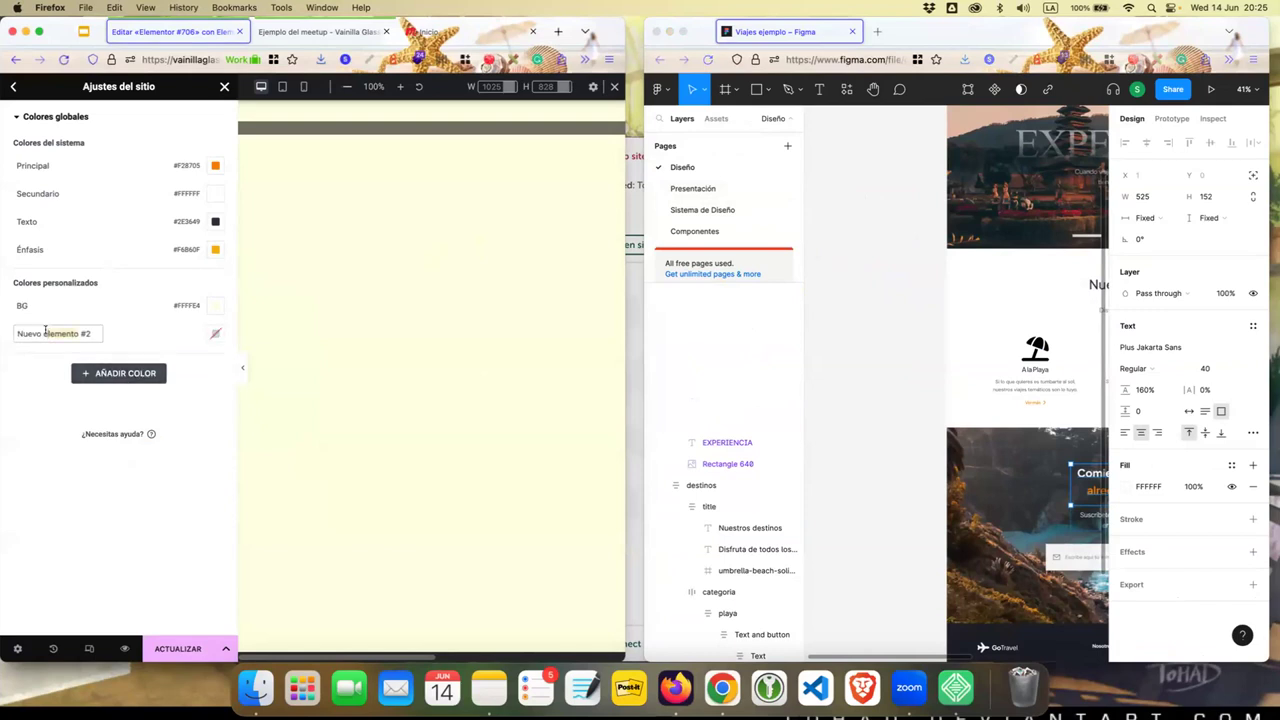
pyautogui.tripleClick(45, 331)
pyautogui.write('B')
pyautogui.write('g B')
pyautogui.write('lanco')
pyautogui.press('BackSpace')
pyautogui.press('BackSpace')
pyautogui.press('BackSpace')
pyautogui.write('ing')
pyautogui.click(152, 510)
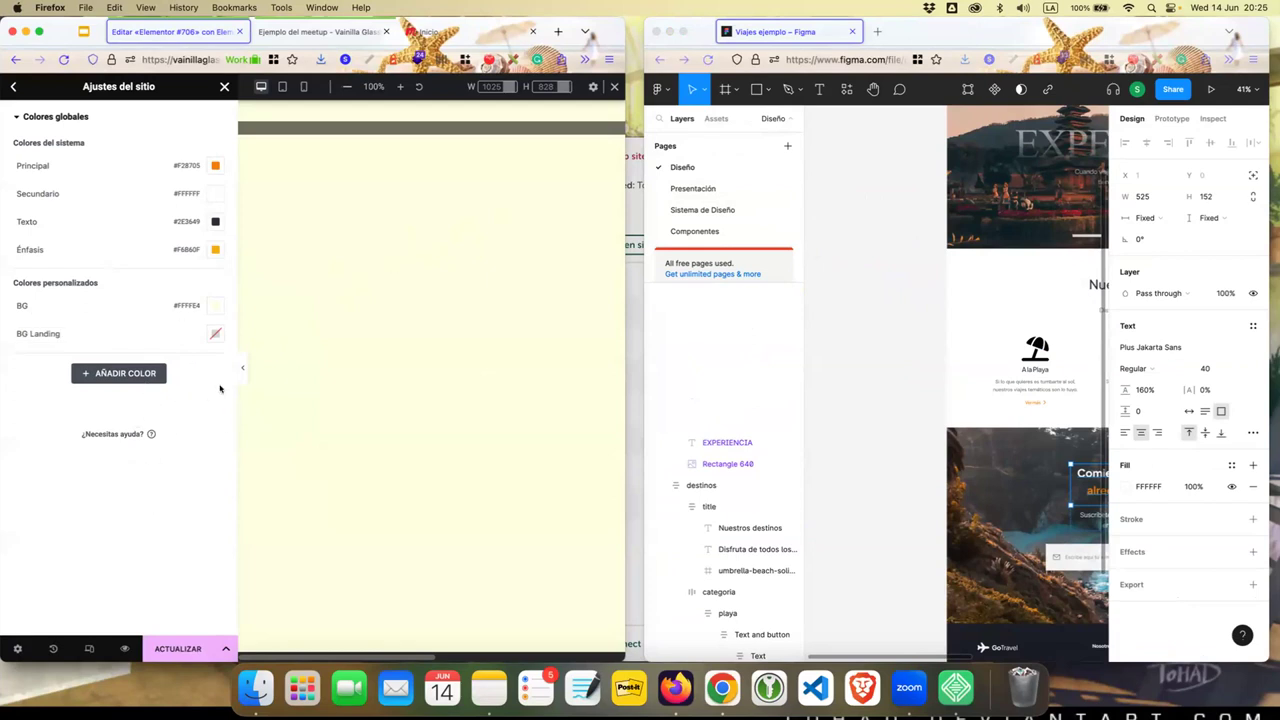
# - Set the BG Landing swatch to white #FFFFFF
pyautogui.click(216, 333)
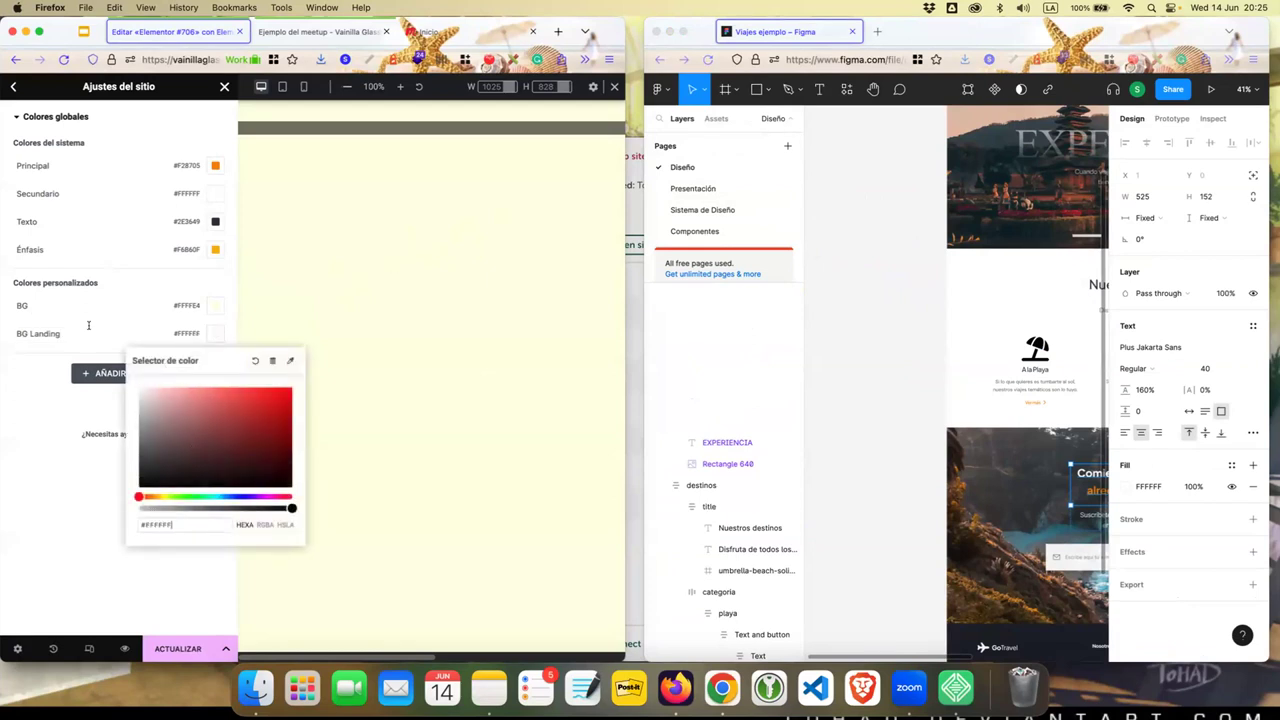
pyautogui.moveTo(148, 392); pyautogui.dragTo(24, 378)
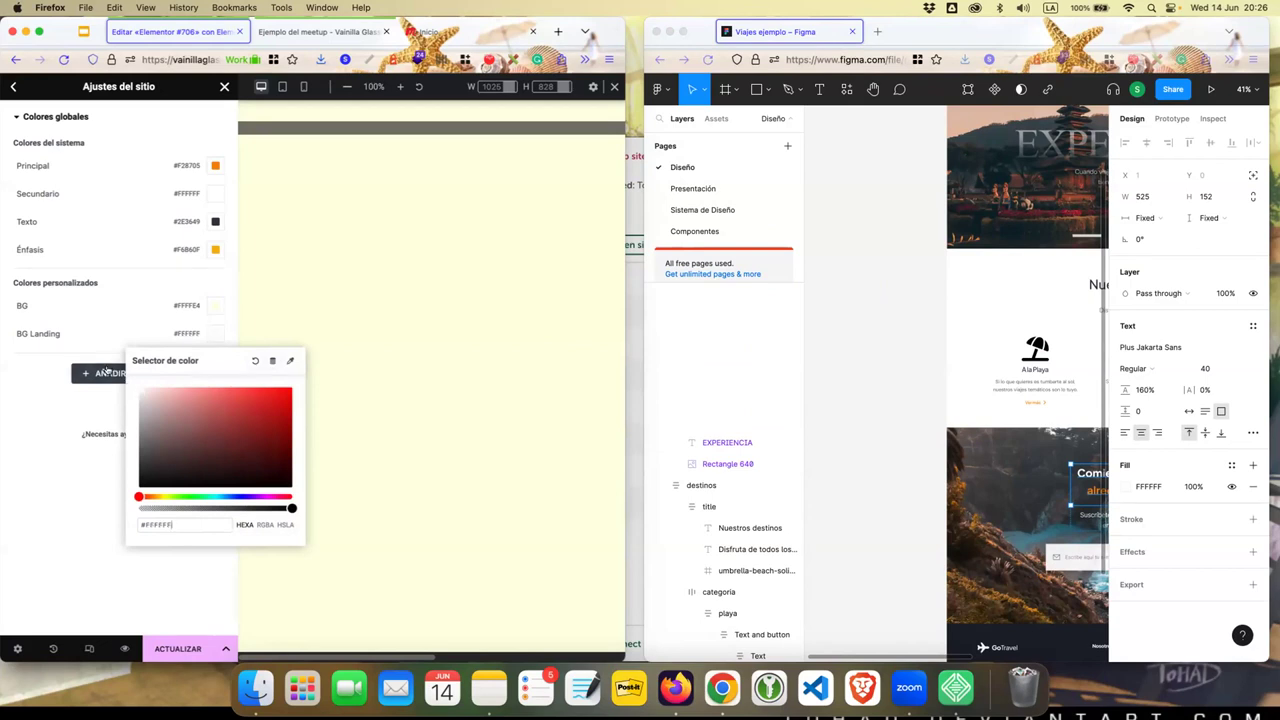
pyautogui.click(24, 378)
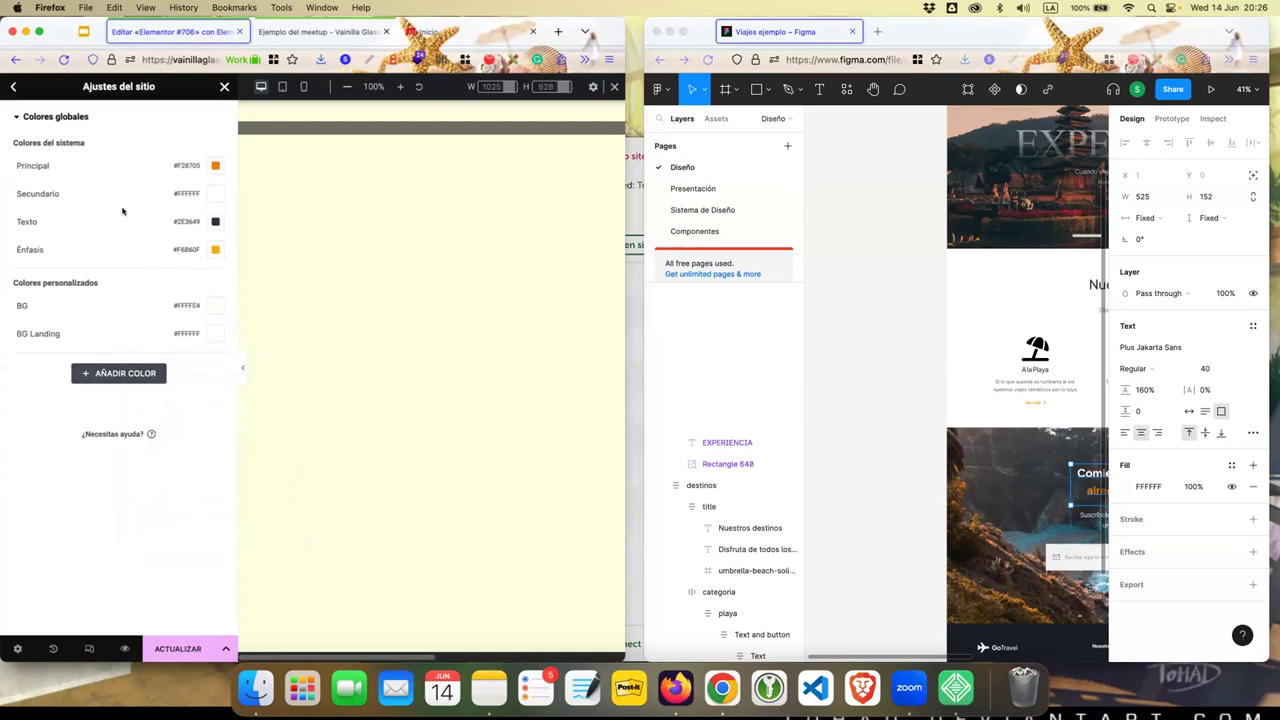
pyautogui.tripleClick(112, 85)
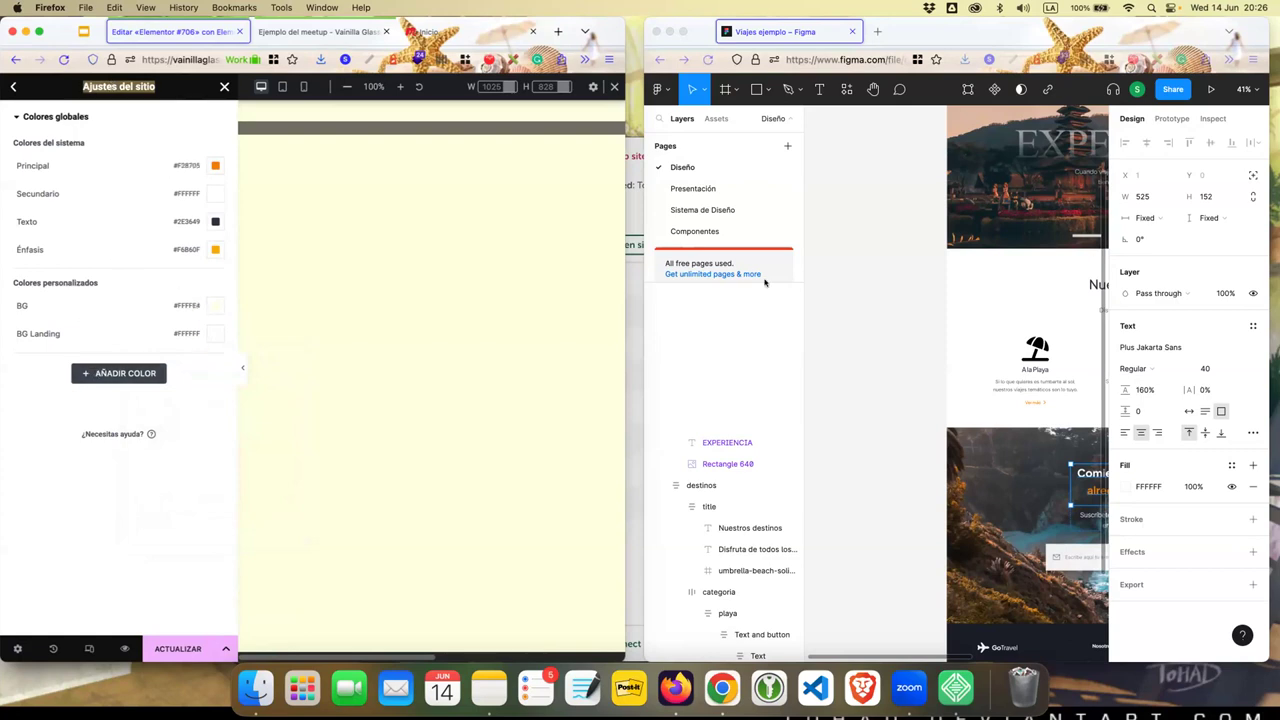
pyautogui.click(910, 310)
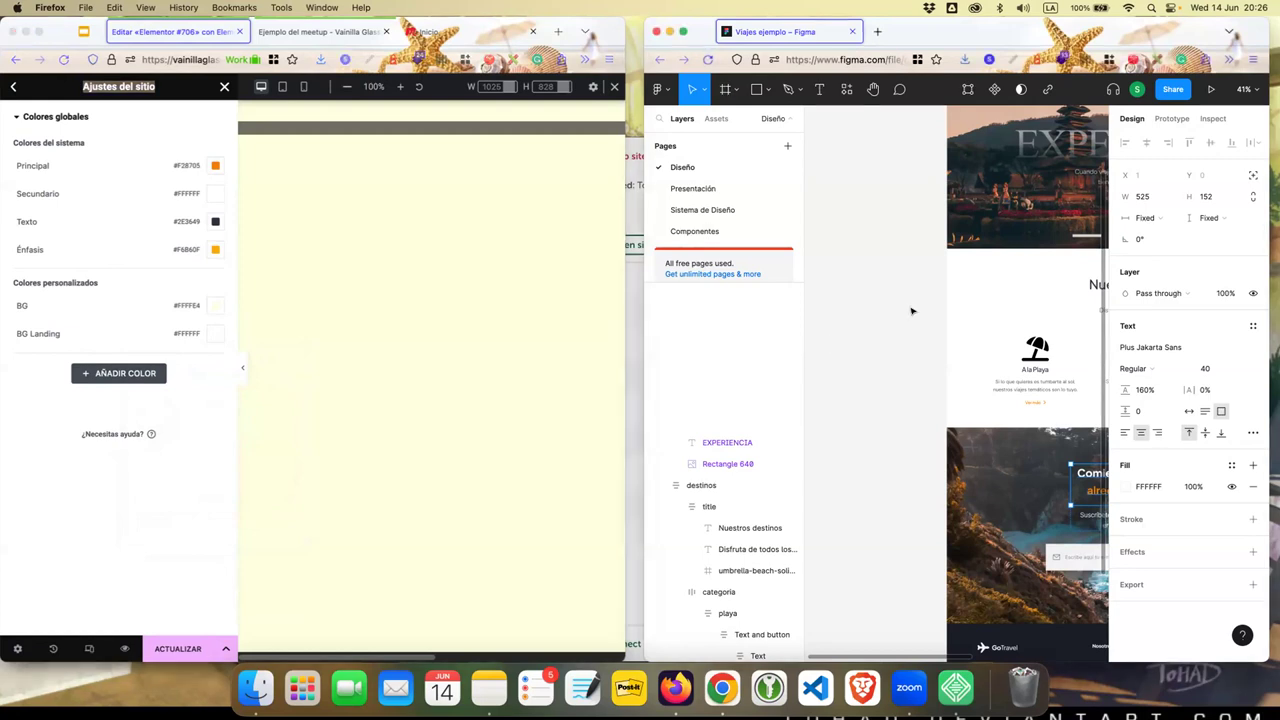
# - Open Fuentes globales to edit the Principal font and check the Nuestros destinos heading font in Figma
pyautogui.click(13, 88)
pyautogui.click(12, 88)
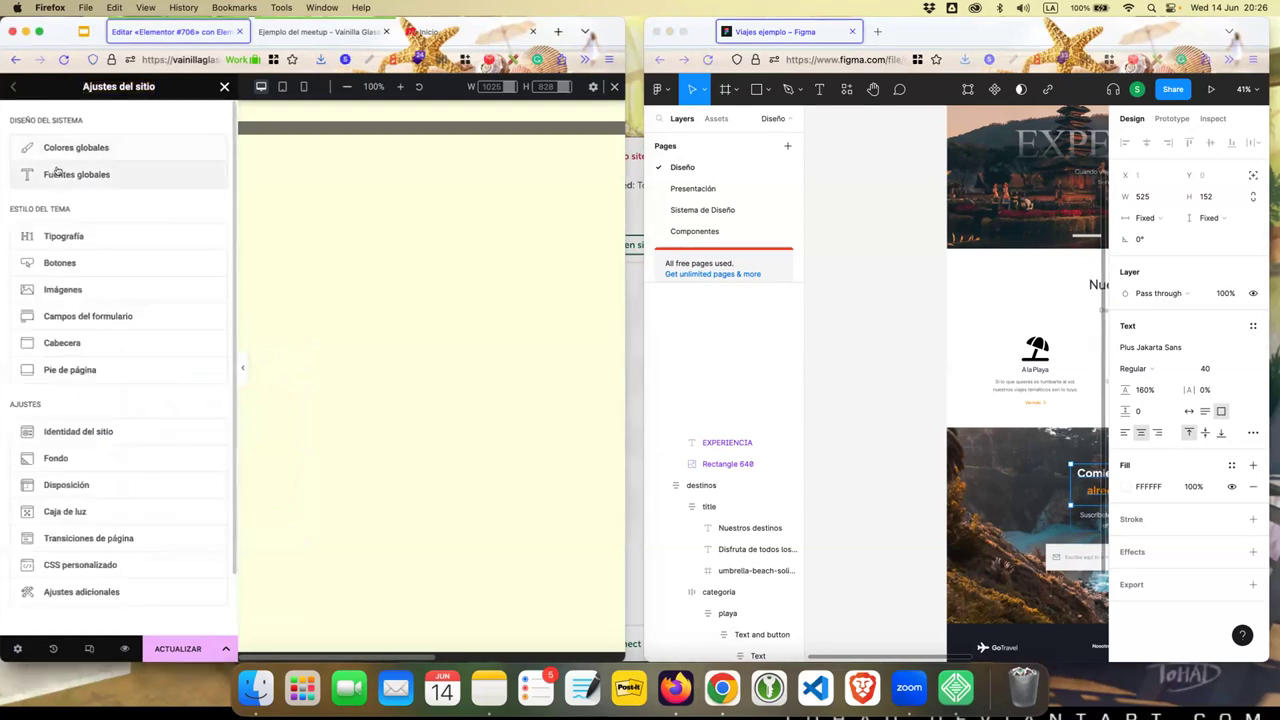
pyautogui.click(97, 169)
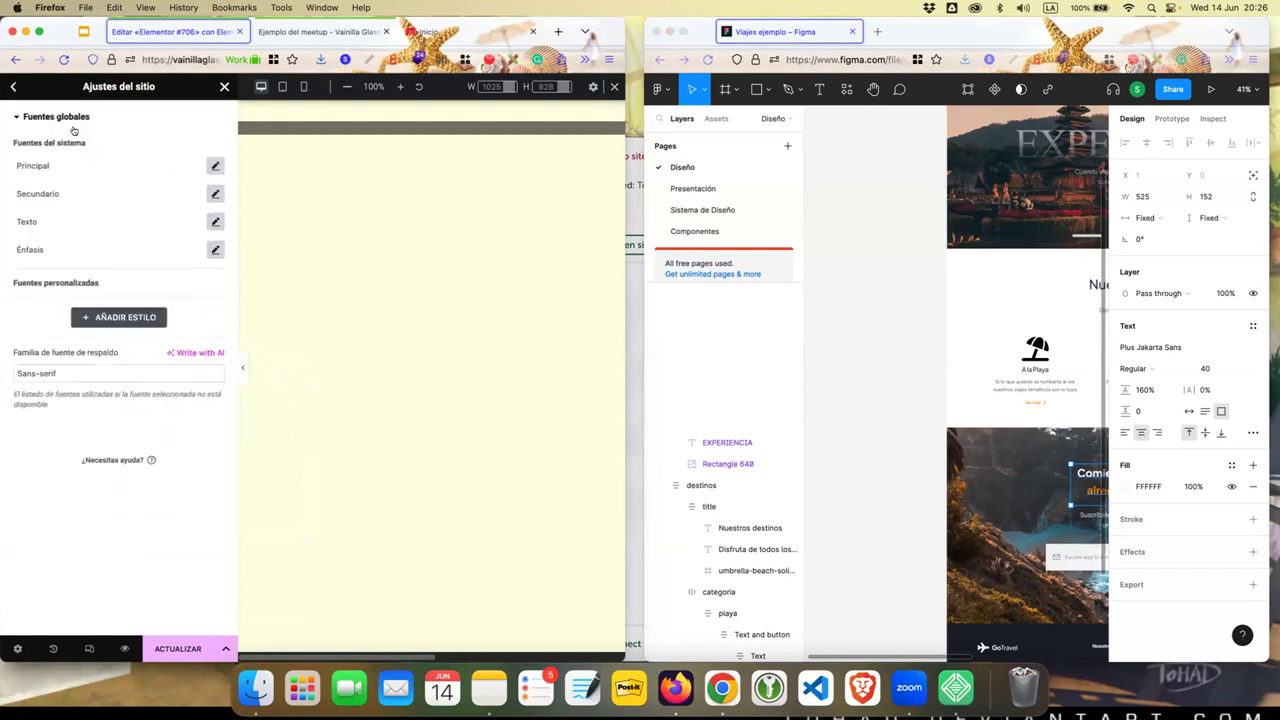
pyautogui.click(879, 197)
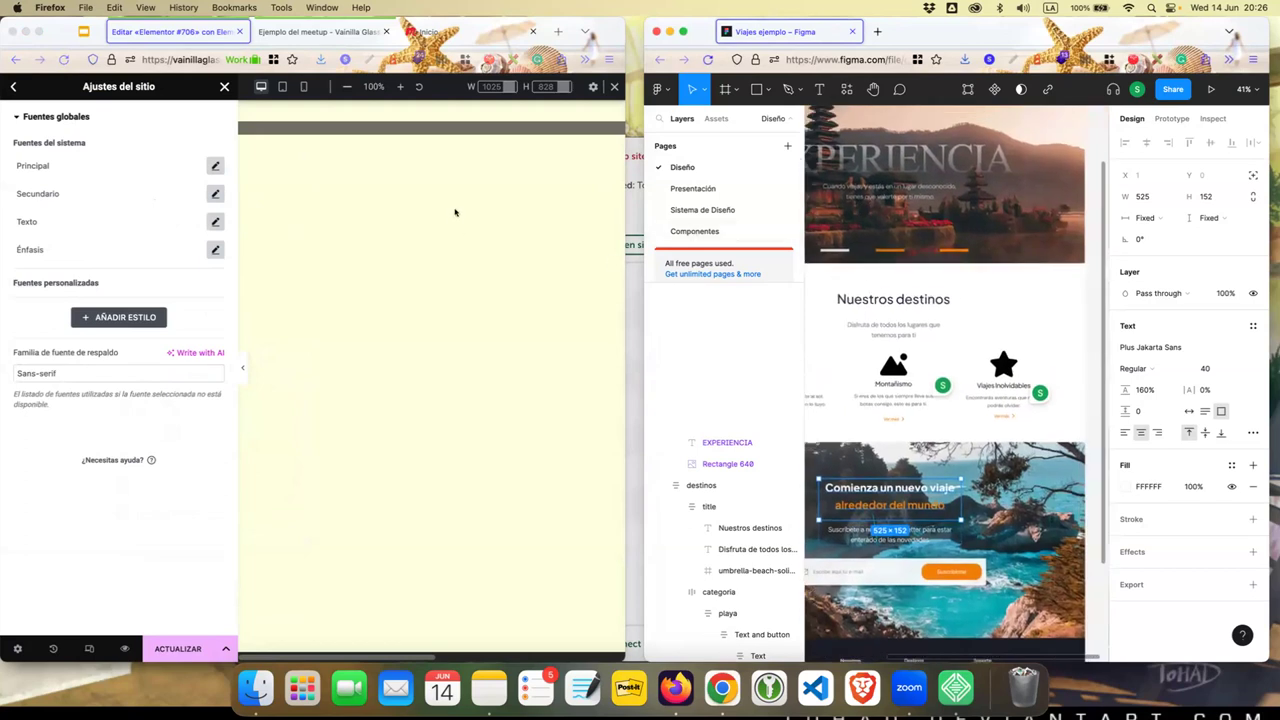
pyautogui.click(215, 165)
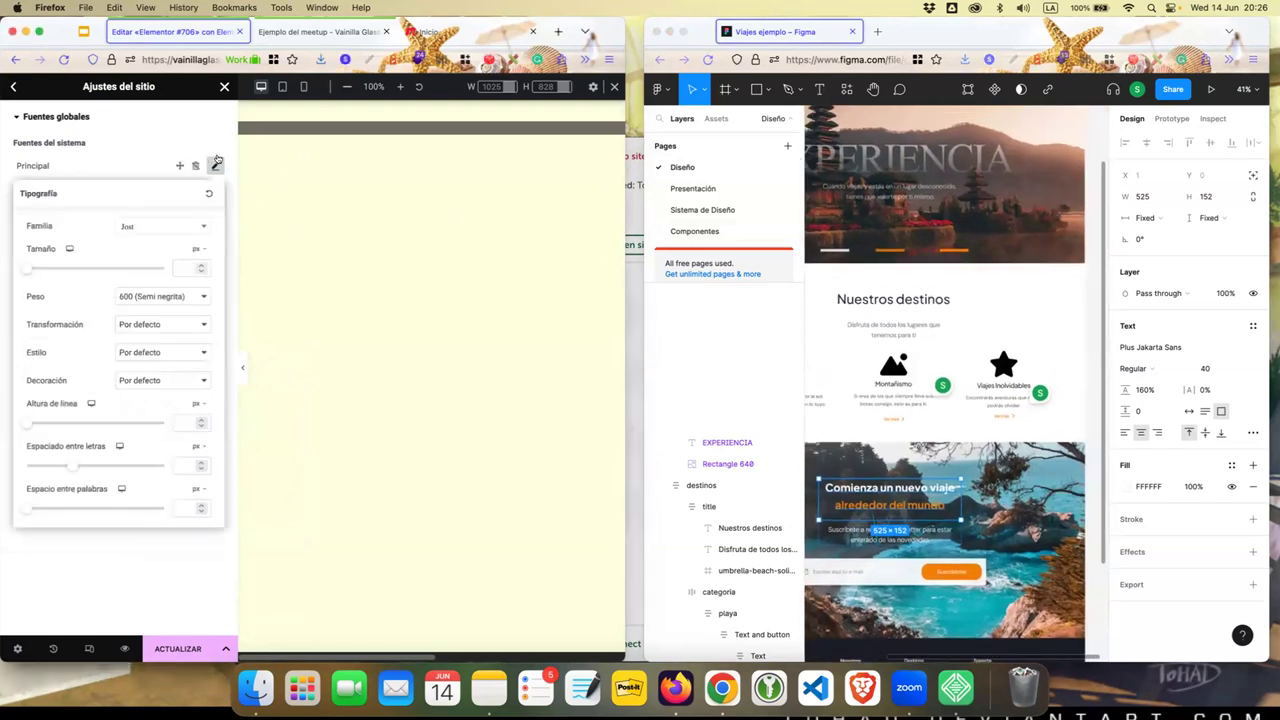
pyautogui.click(899, 306)
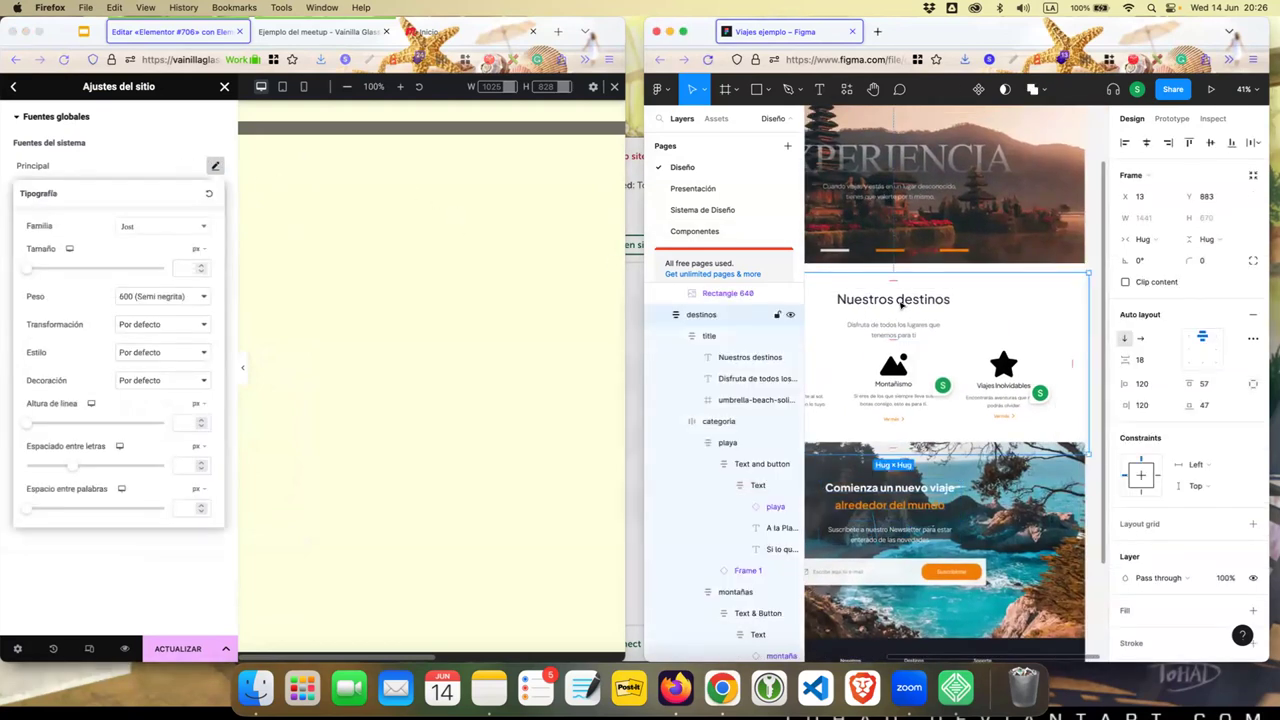
pyautogui.doubleClick(901, 303)
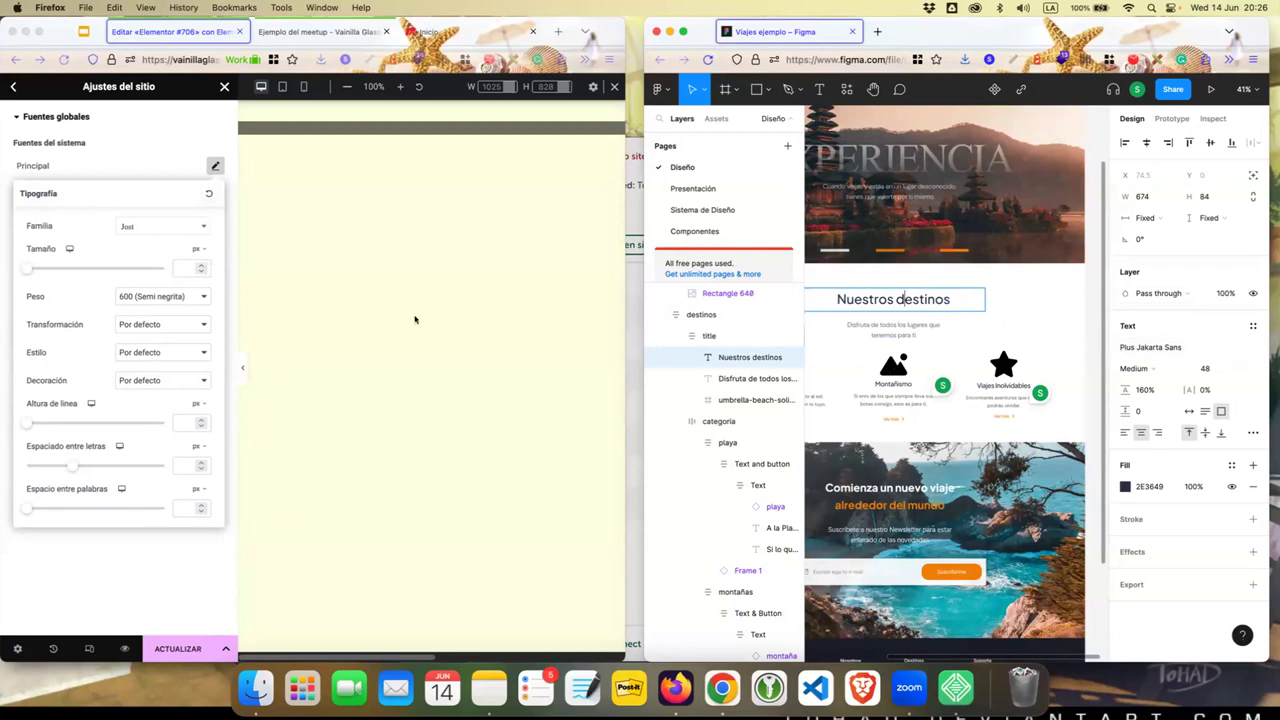
# - Set the Principal font to Plus Jakarta Sans at weight 500 (Mediana)
pyautogui.click(143, 226)
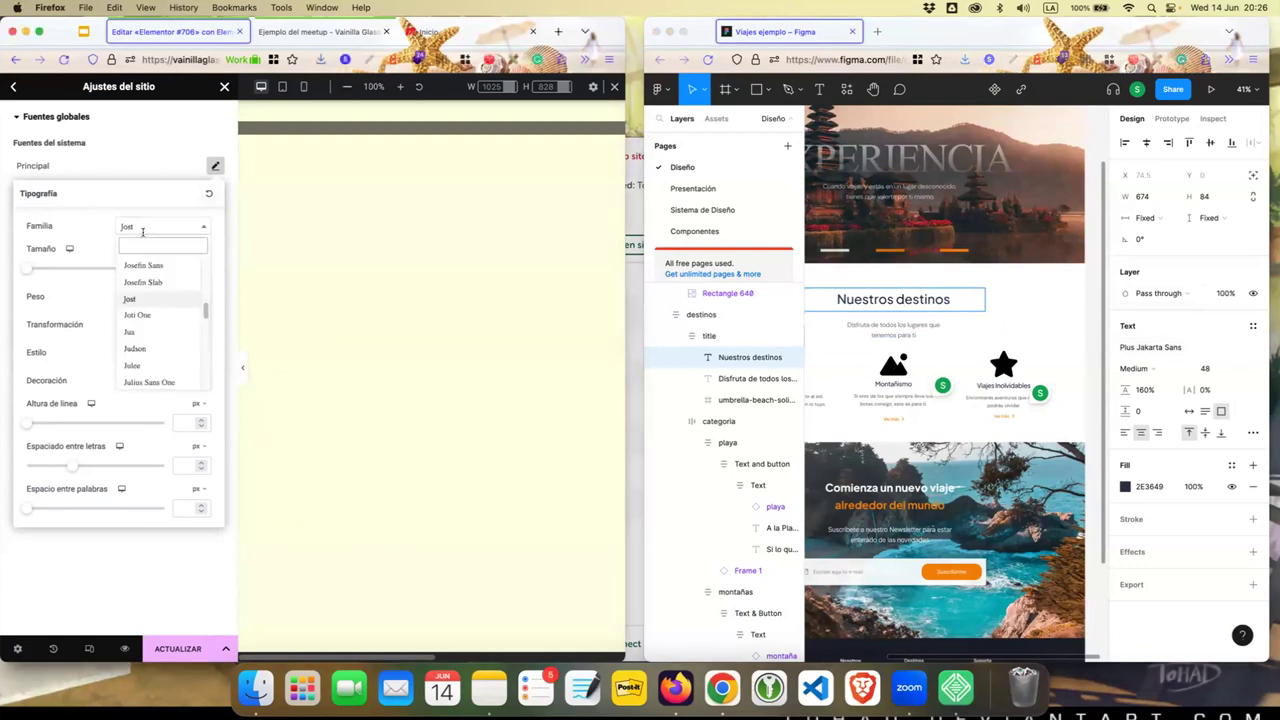
pyautogui.write('plus jakarta s')
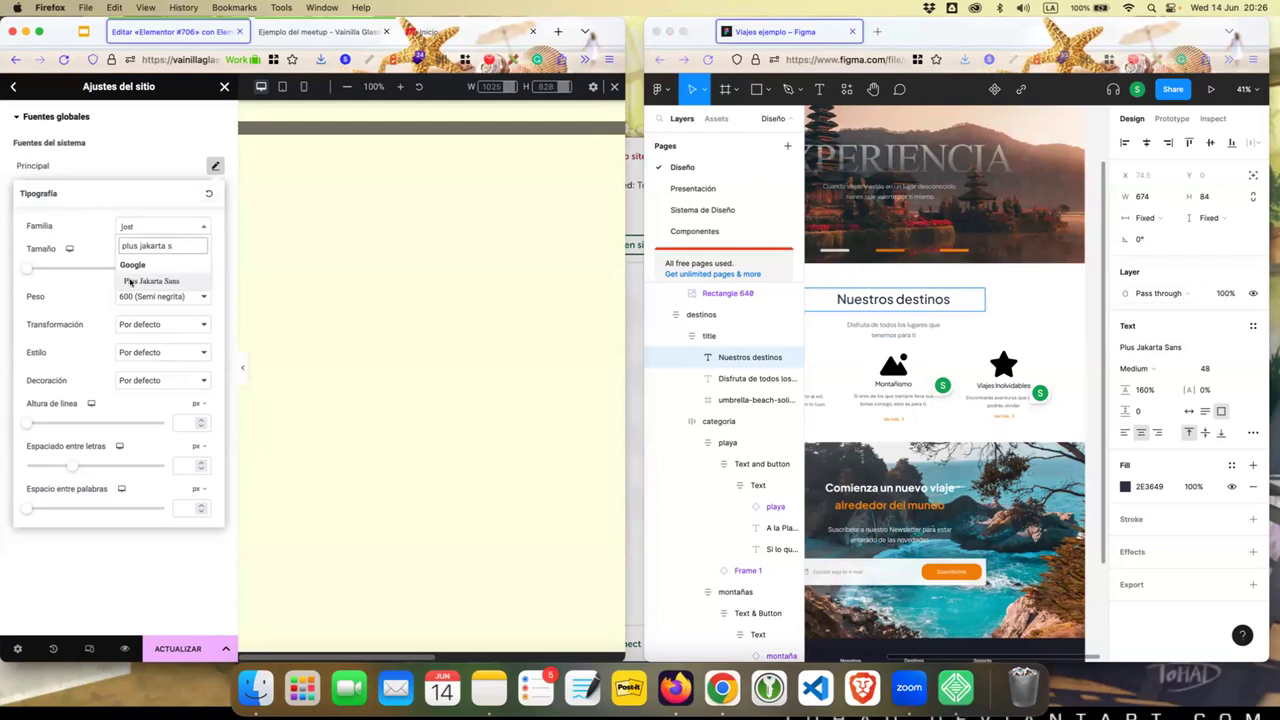
pyautogui.click(132, 282)
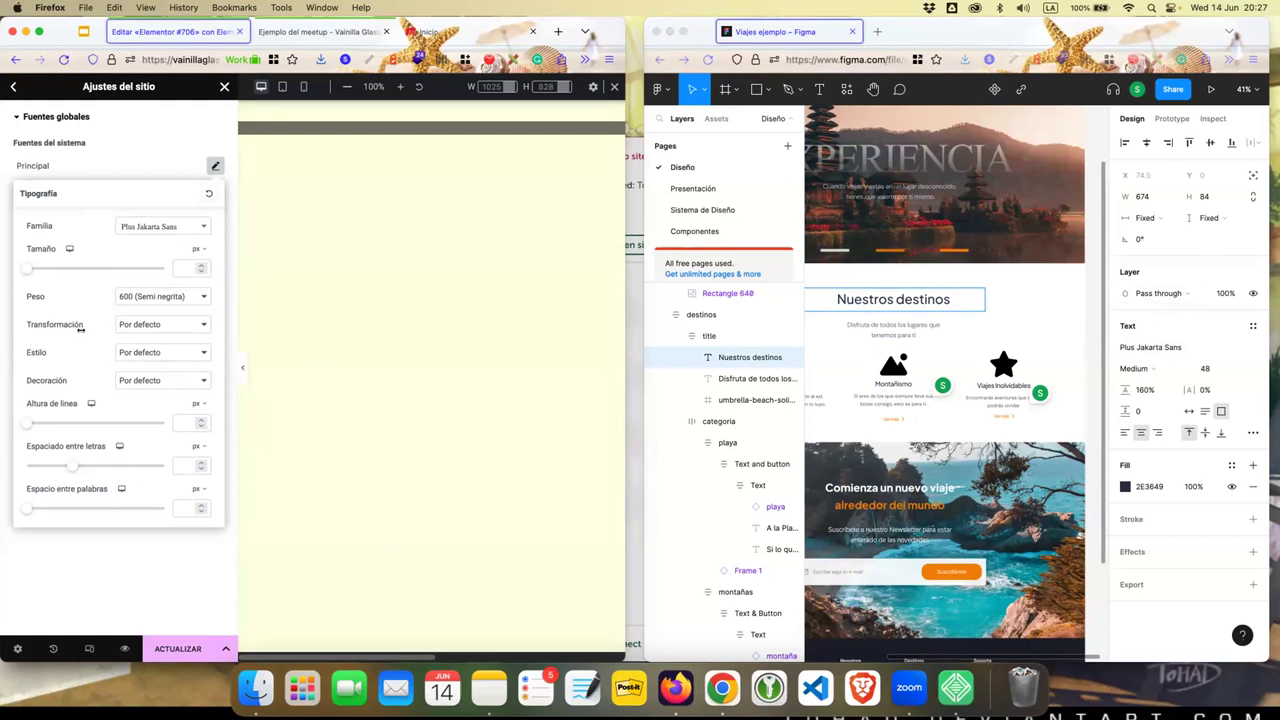
pyautogui.click(128, 298)
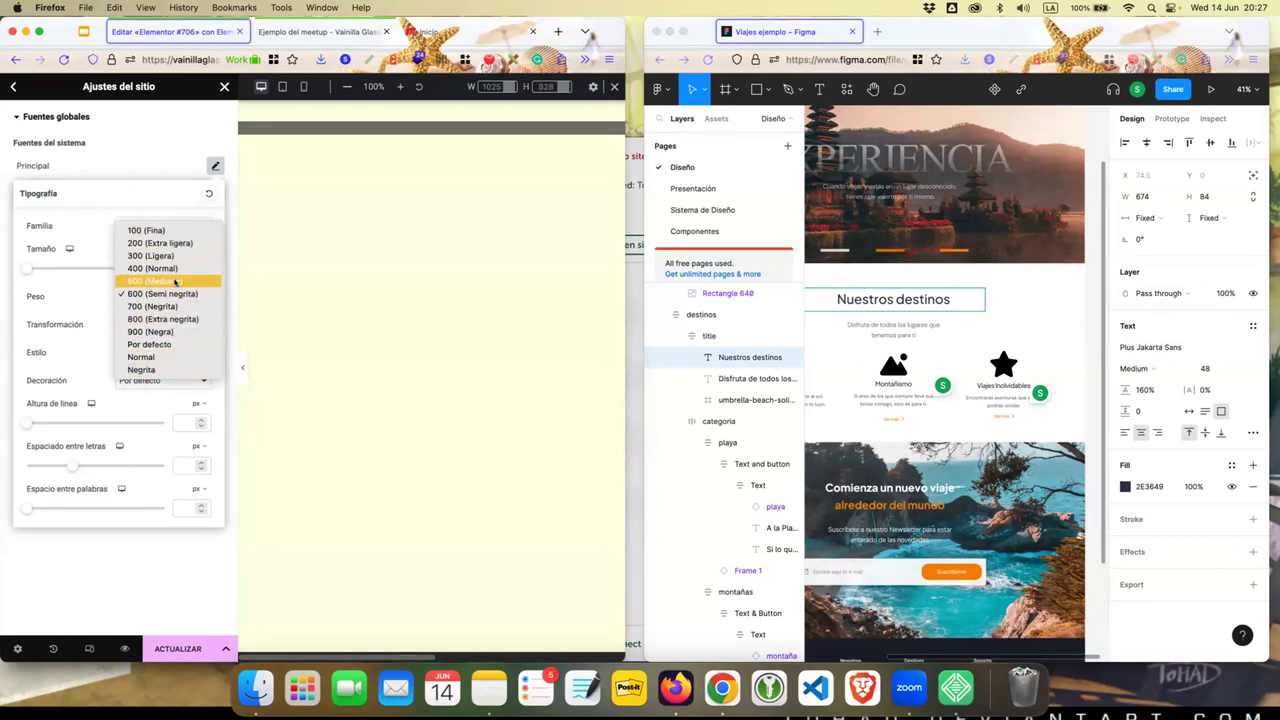
pyautogui.click(176, 281)
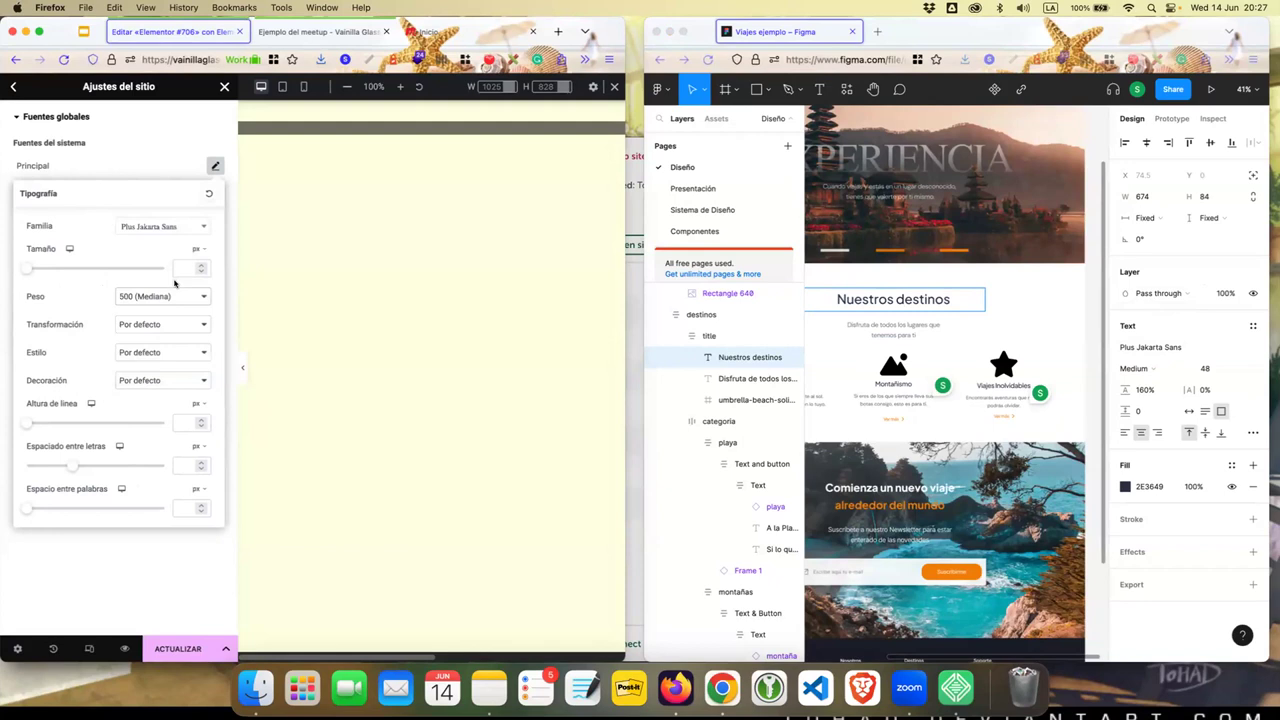
# - Leave the Principal font's transformation, style and decoration at their defaults
pyautogui.click(132, 326)
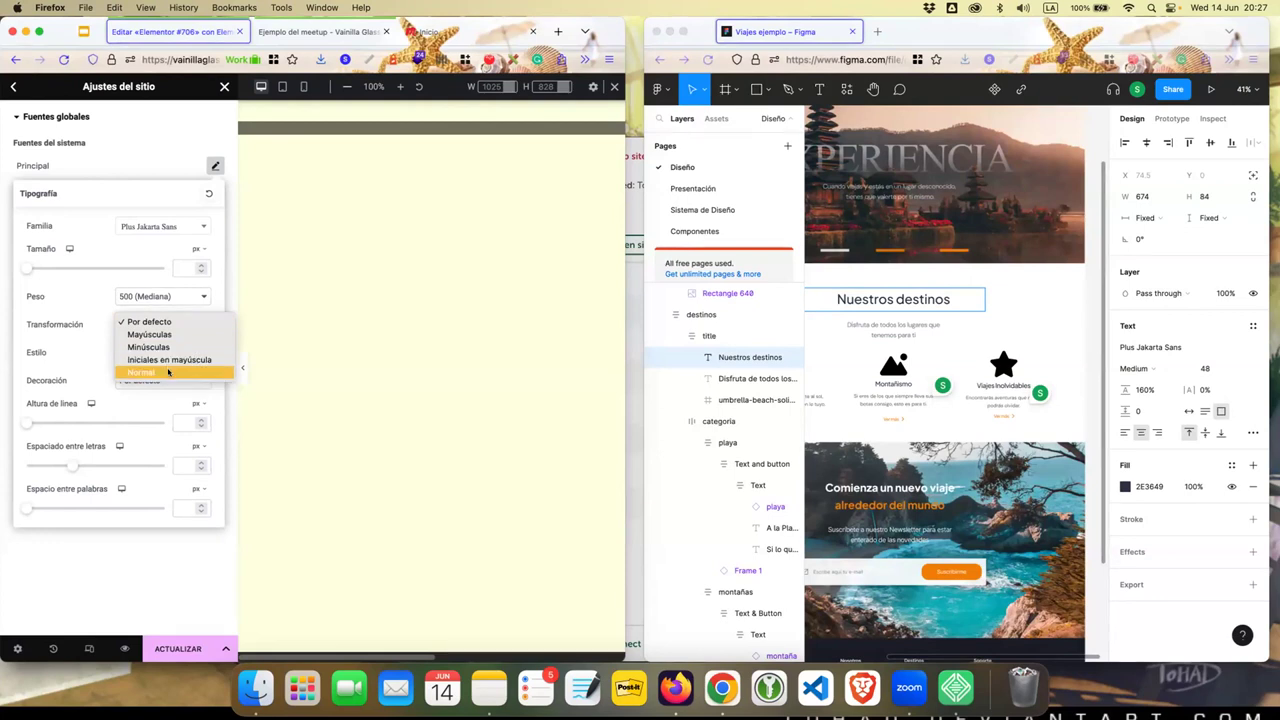
pyautogui.click(88, 350)
pyautogui.click(162, 352)
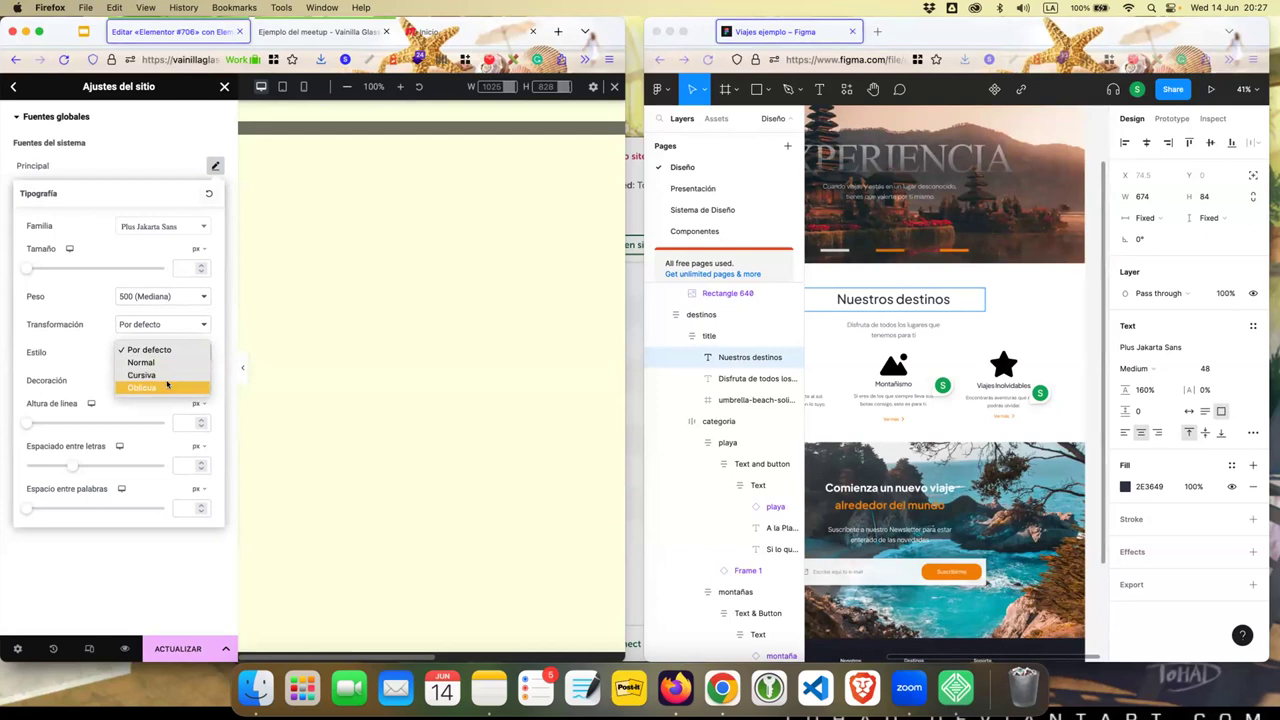
pyautogui.click(95, 353)
pyautogui.click(137, 376)
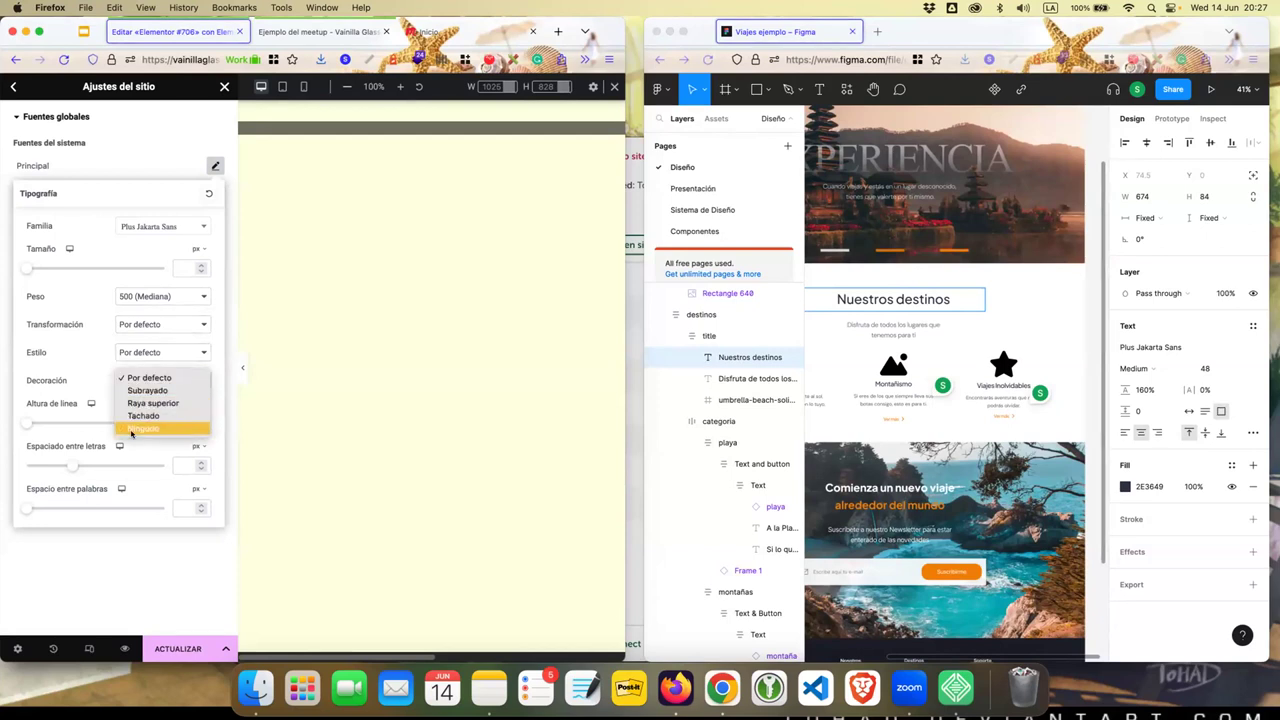
pyautogui.click(95, 373)
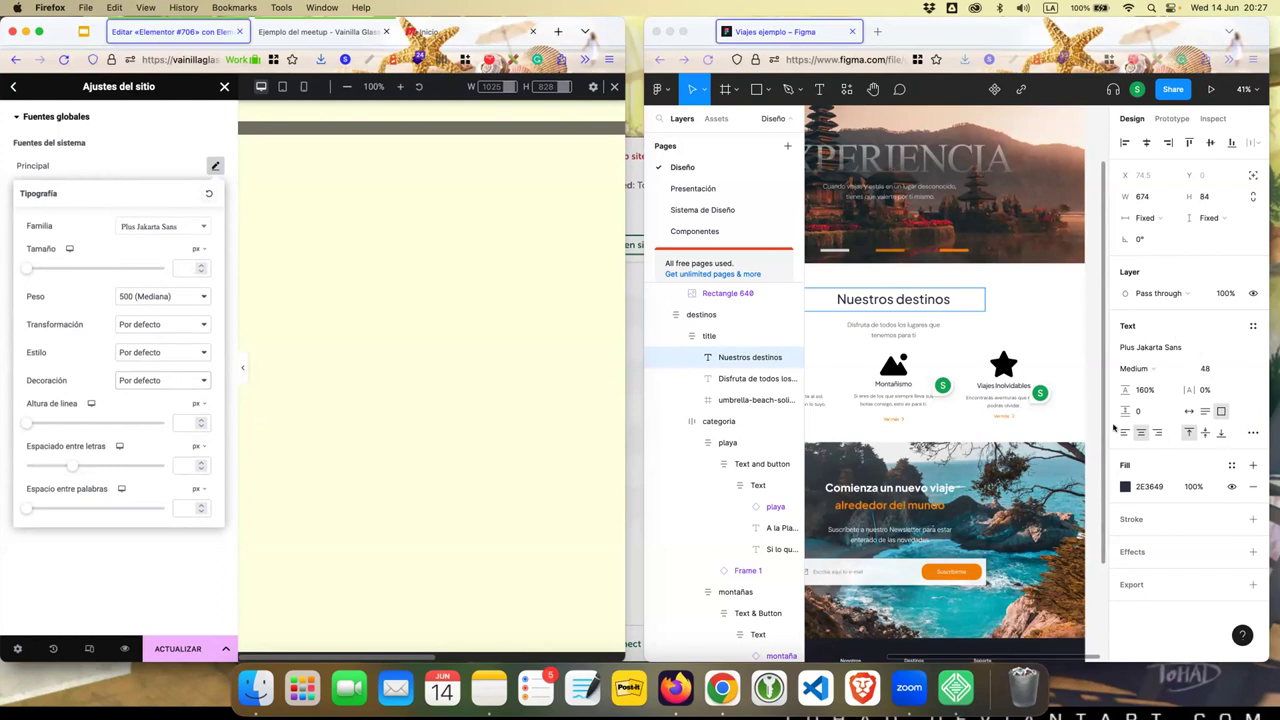
# - Give the Principal global font a size of 48 px on desktop, 32 px on tablet and 24 px on mobile
pyautogui.click(72, 556)
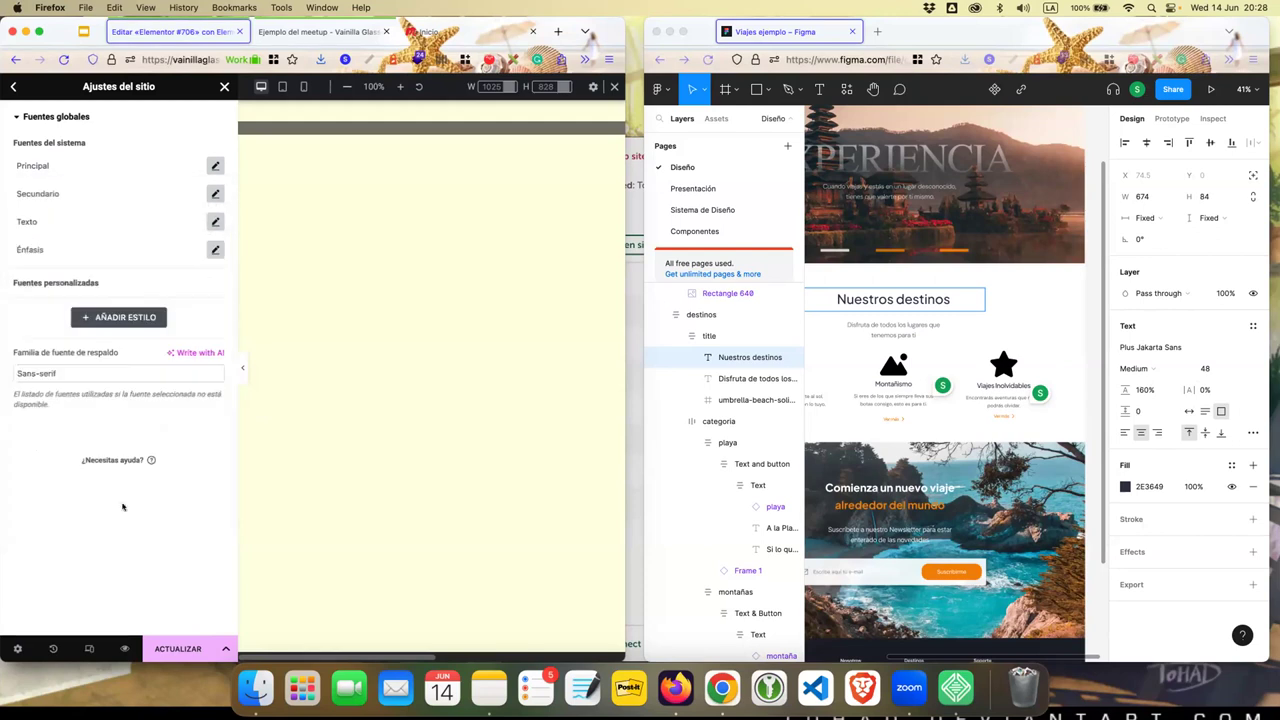
pyautogui.click(213, 167)
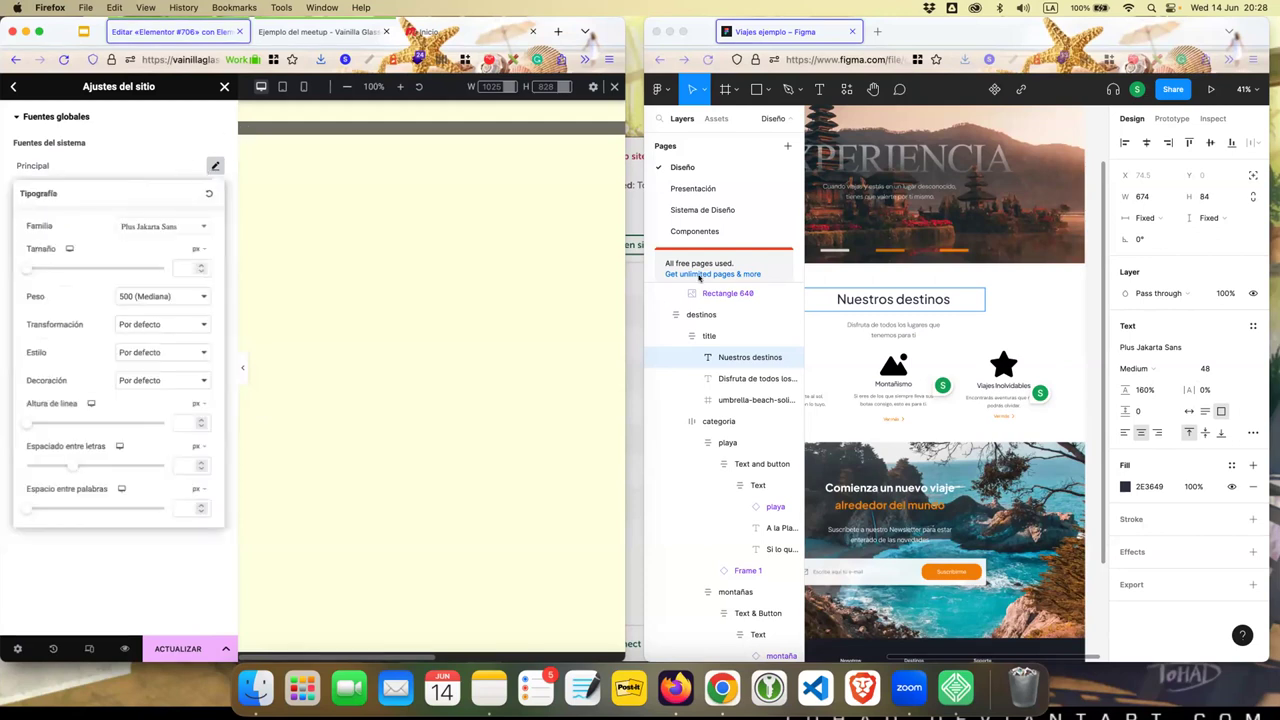
pyautogui.click(186, 266)
pyautogui.write('48')
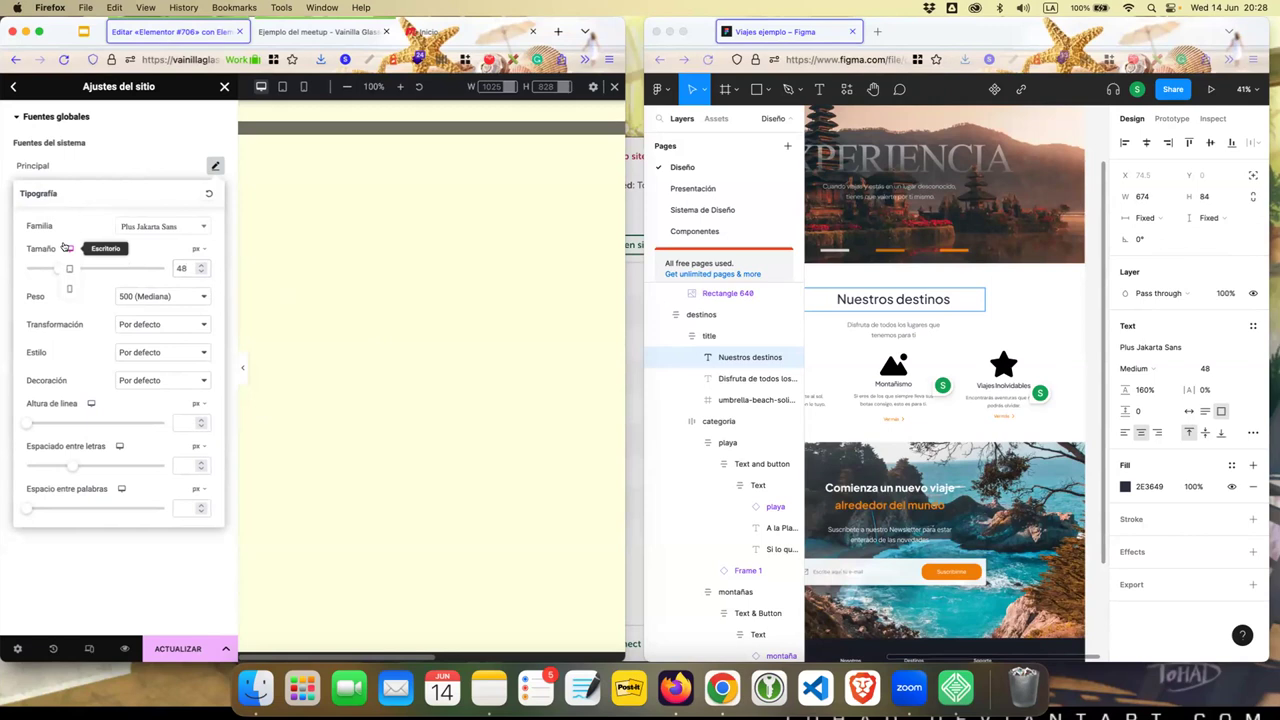
pyautogui.click(66, 264)
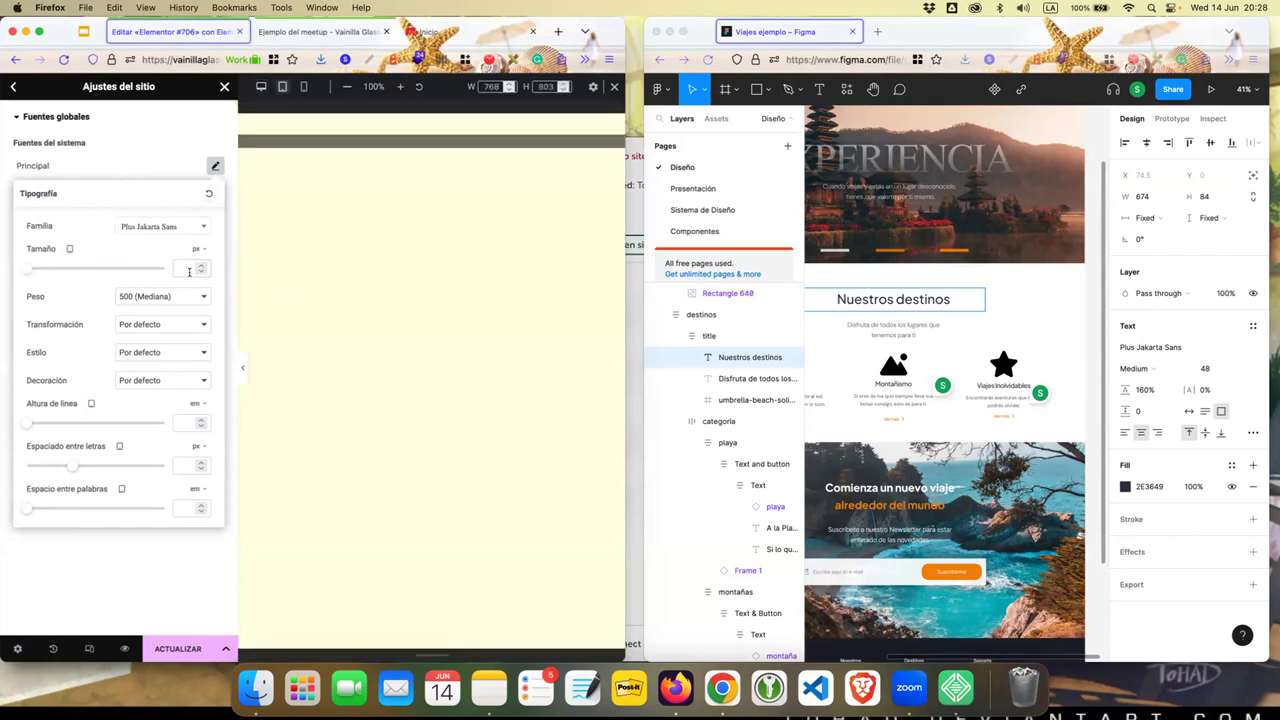
pyautogui.click(178, 267)
pyautogui.write('32')
pyautogui.moveTo(69, 248)
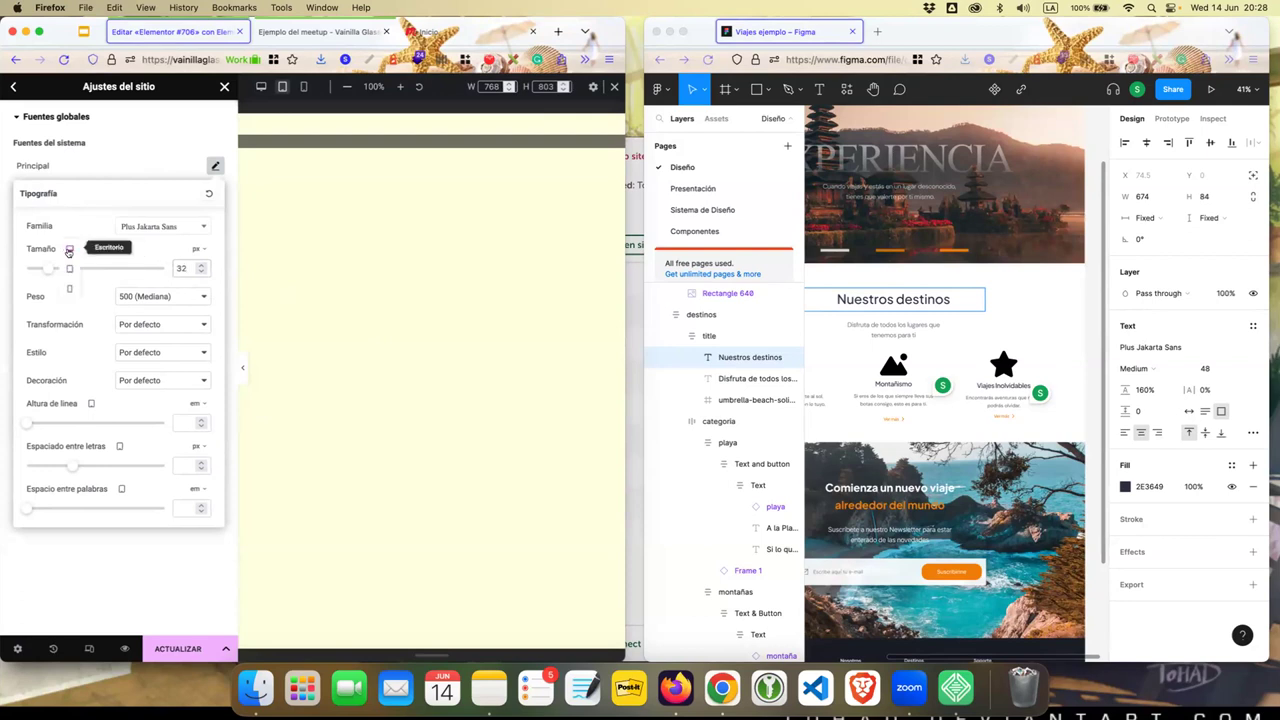
pyautogui.click(65, 287)
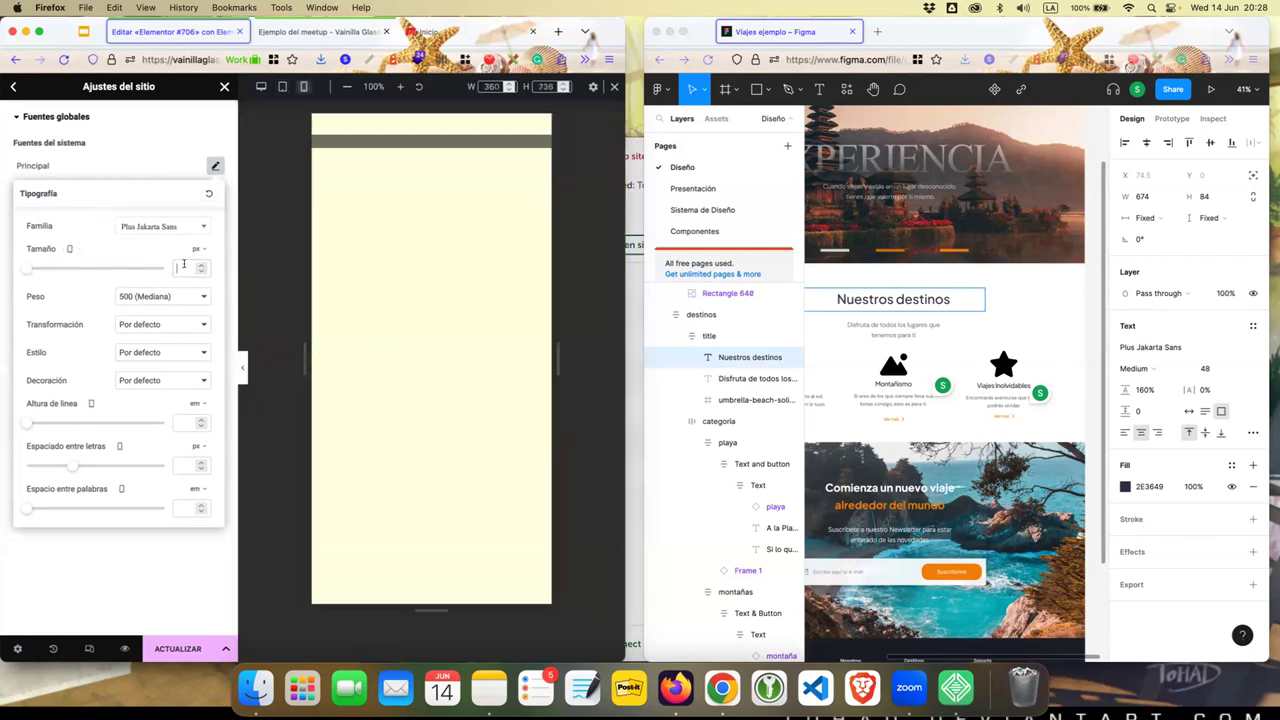
pyautogui.write('24')
pyautogui.click(145, 166)
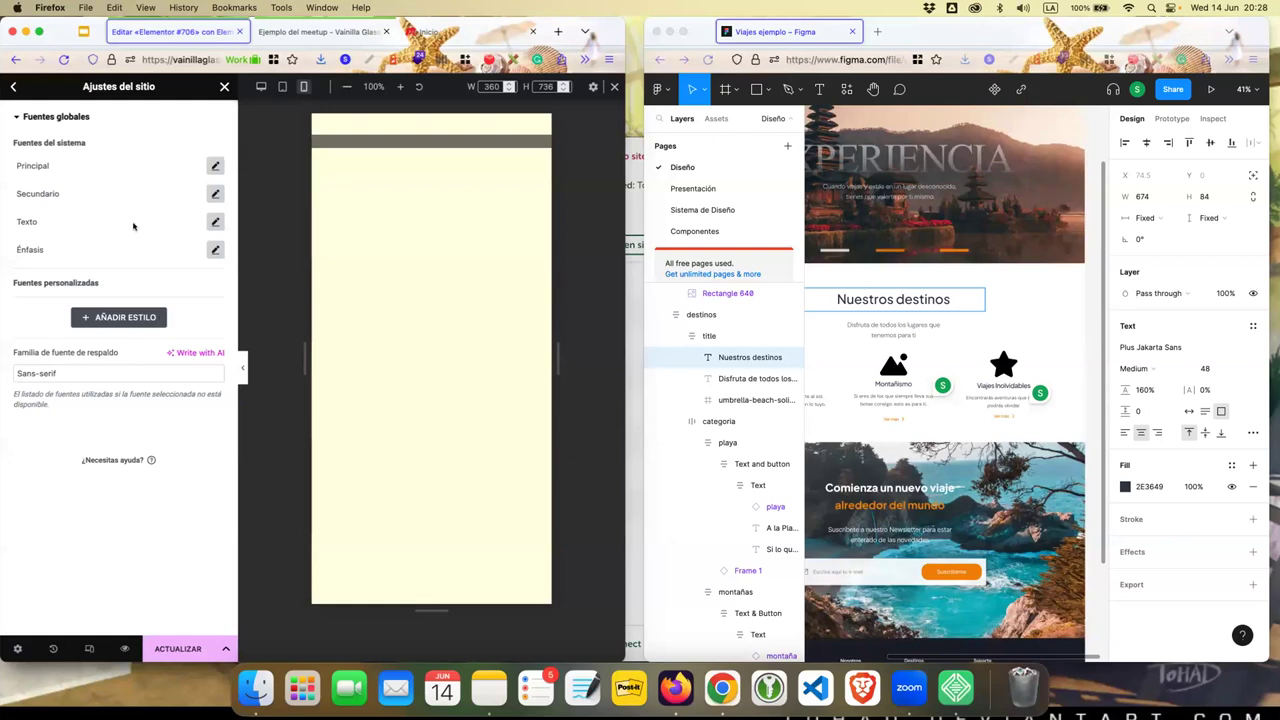
# - Add a custom global font, delete it again with BORRAR, and go back to Site Settings
pyautogui.click(130, 320)
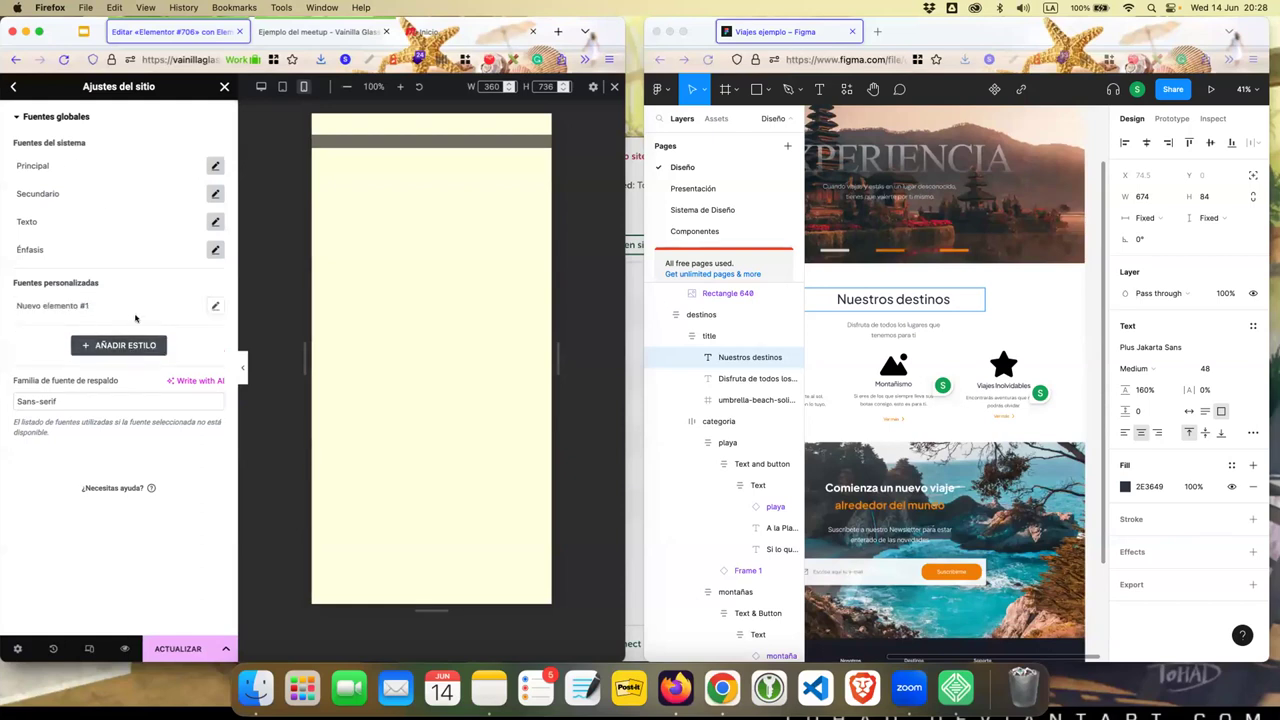
pyautogui.click(193, 308)
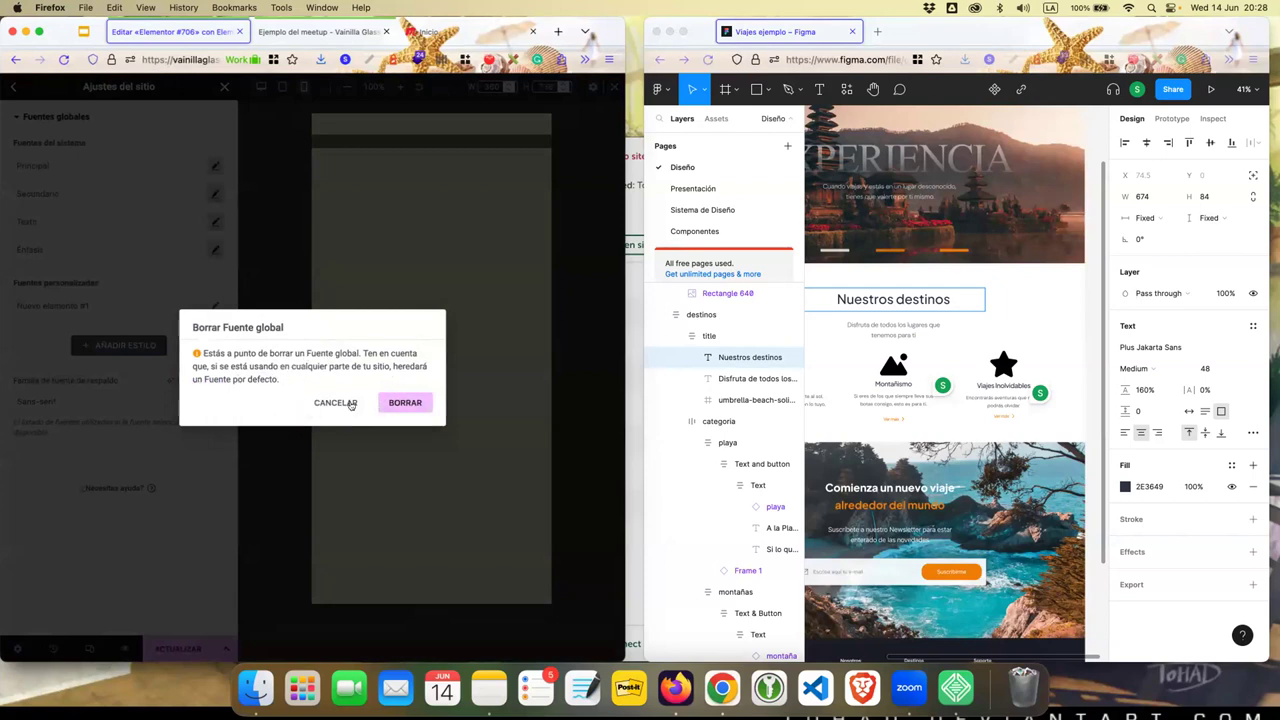
pyautogui.click(384, 401)
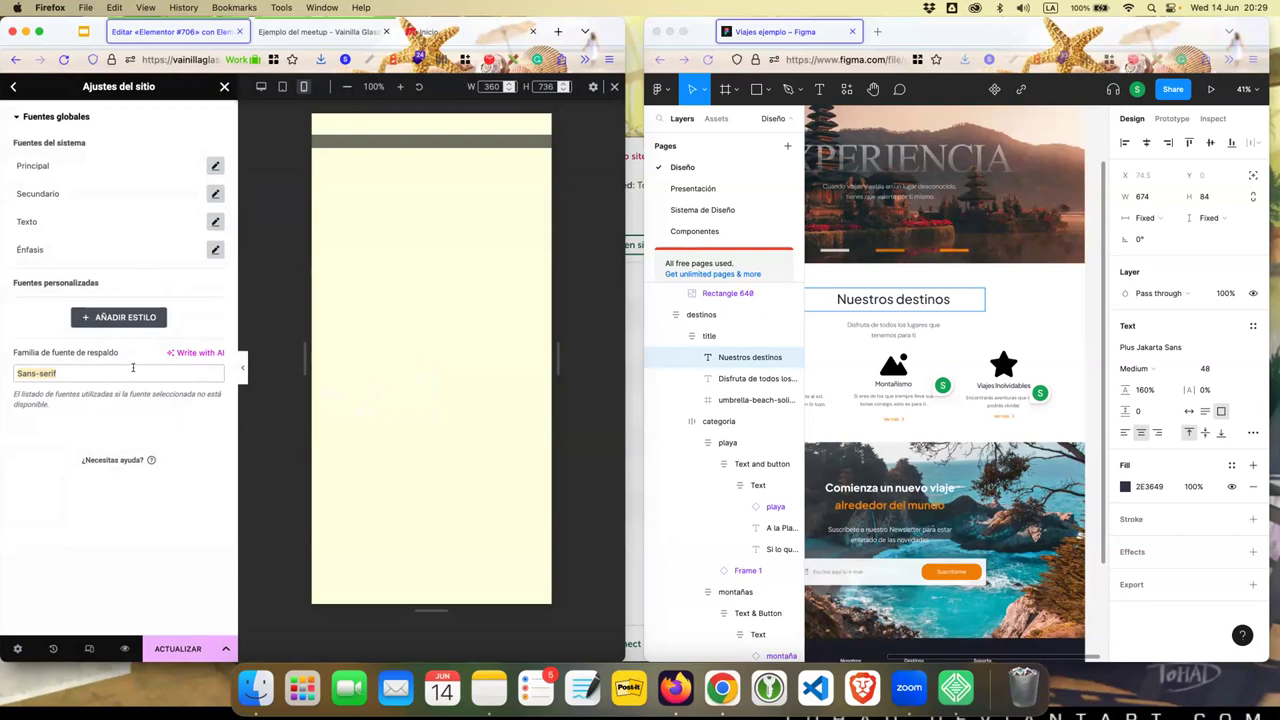
pyautogui.click(12, 90)
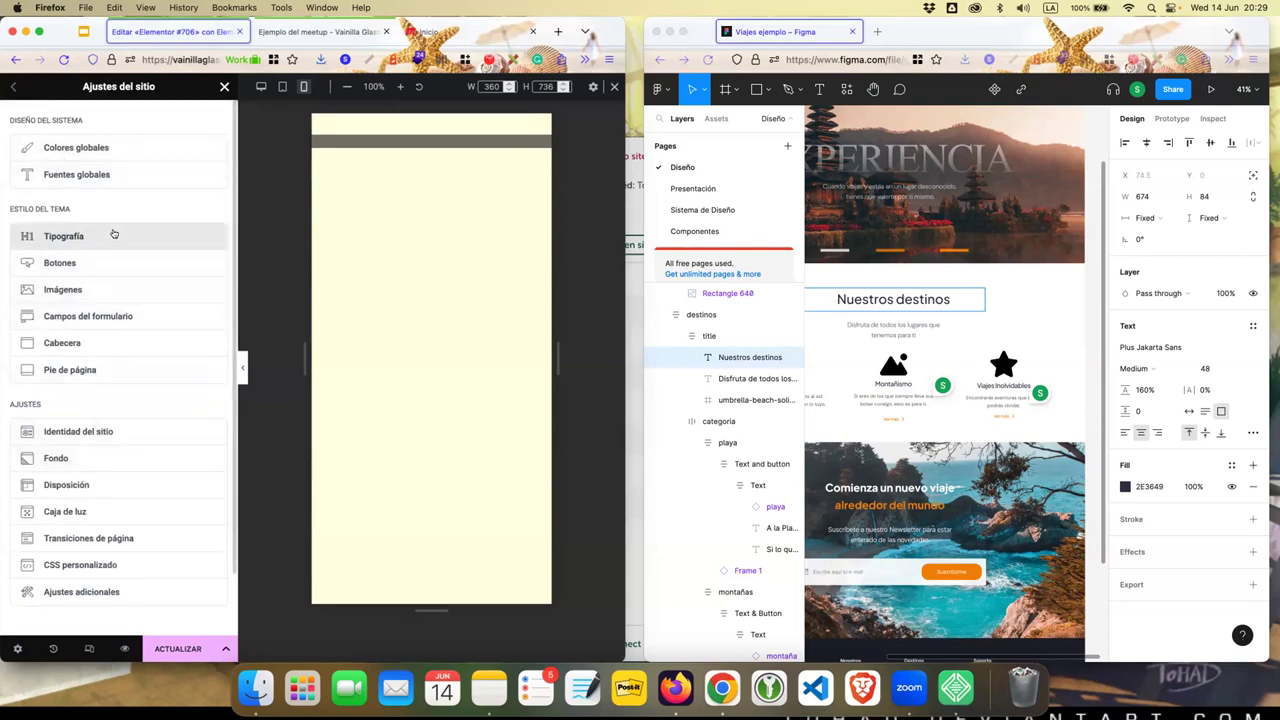
# - In the theme's Tipografía settings, set the body text colour to the global Texto colour
pyautogui.click(64, 236)
pyautogui.scroll(-1, 75, 335)
pyautogui.scroll(1, 75, 335)
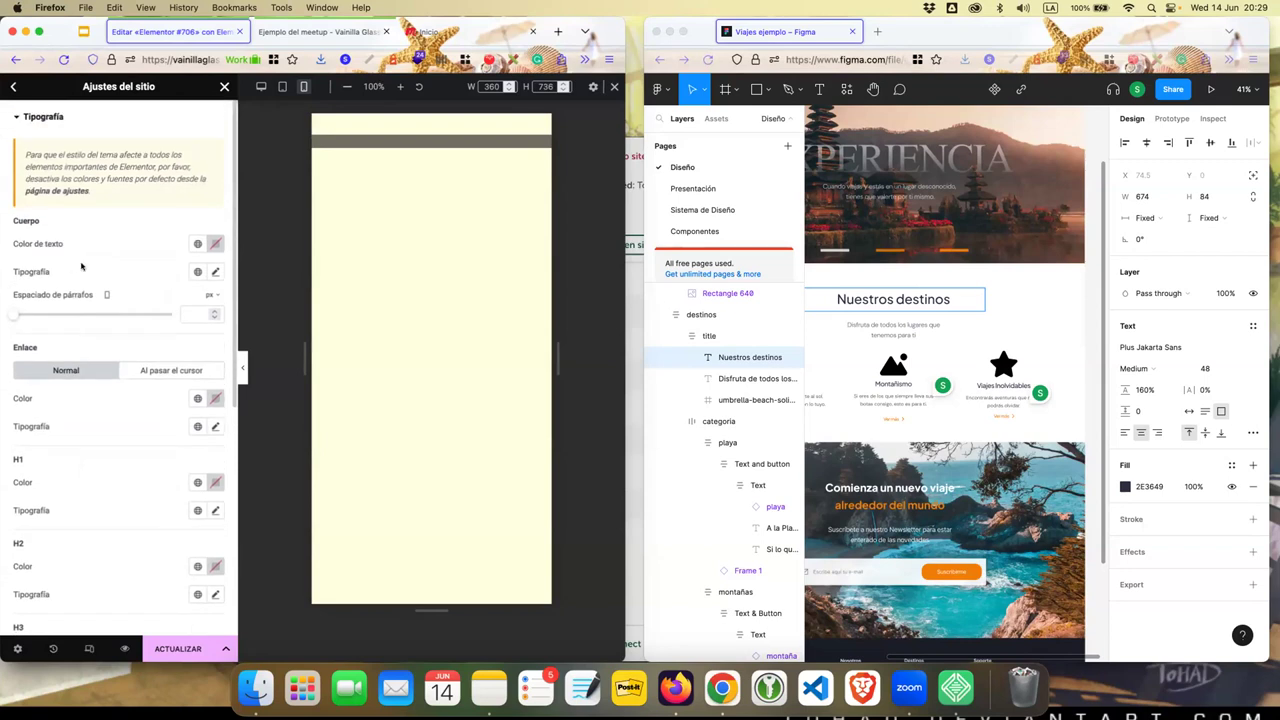
pyautogui.click(197, 233)
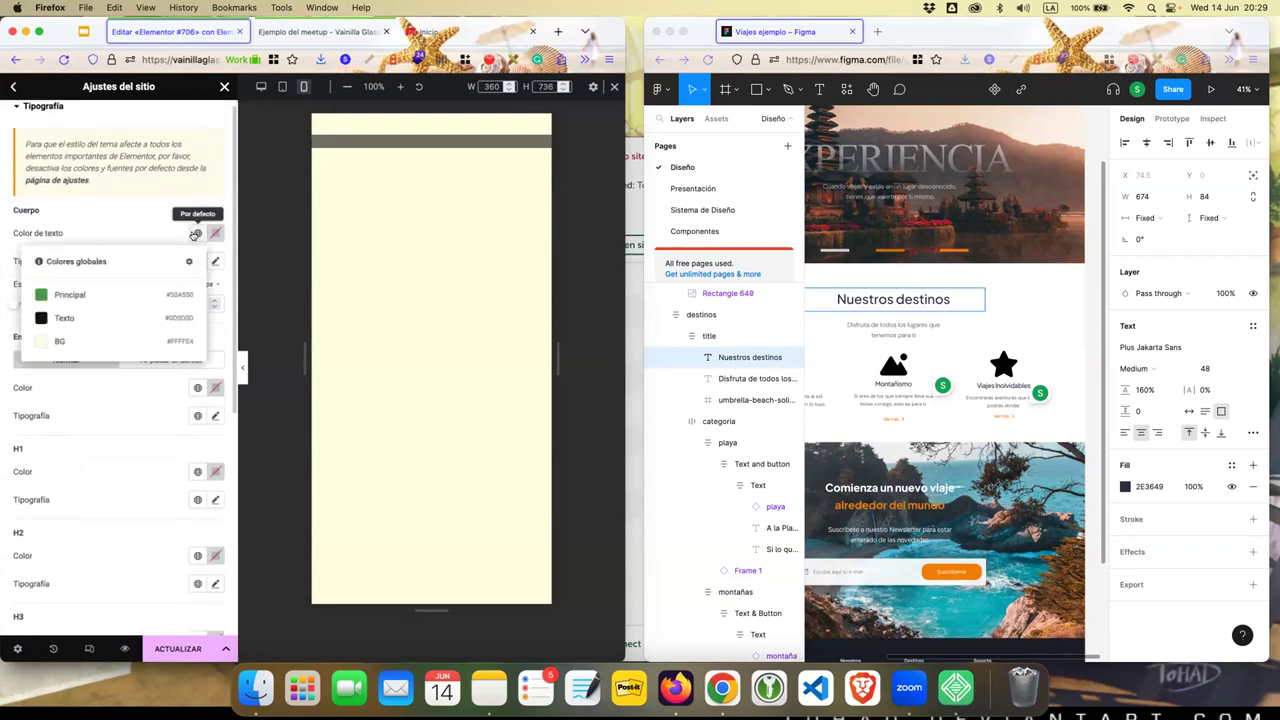
pyautogui.click(121, 318)
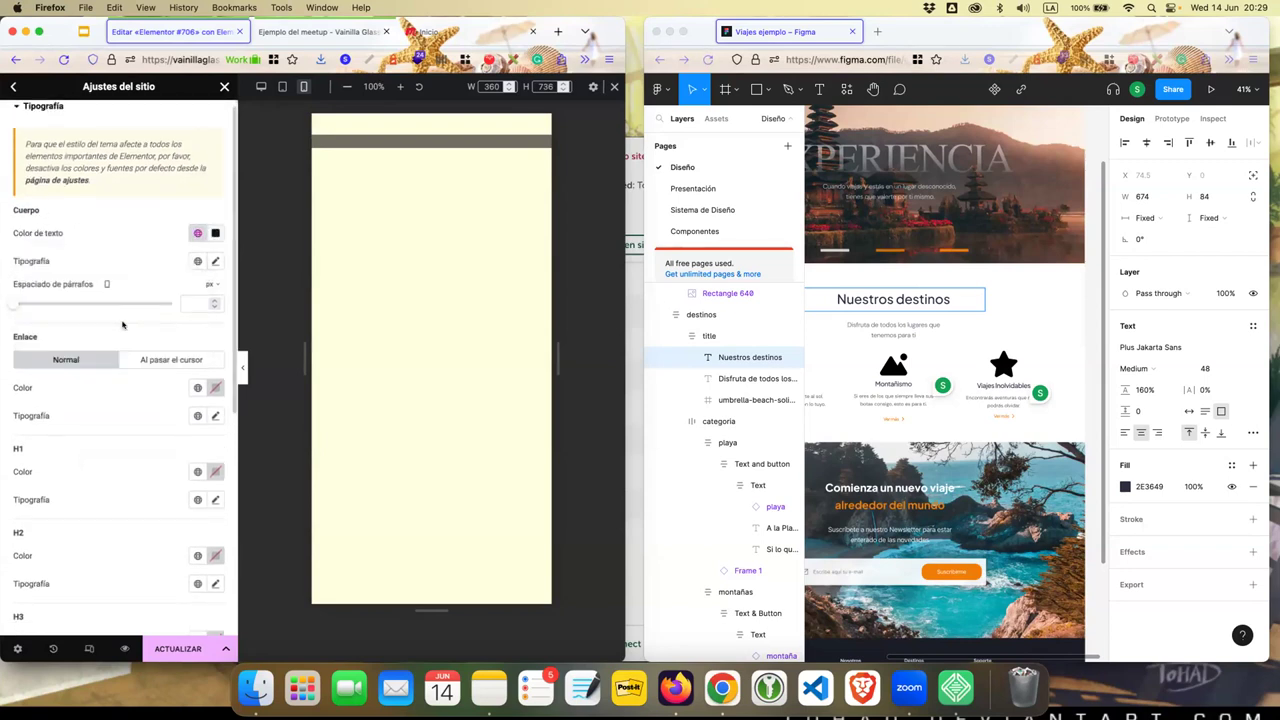
# - Set the body typography to the DM Sans family with Normal weight, and adjust its font size
pyautogui.click(215, 261)
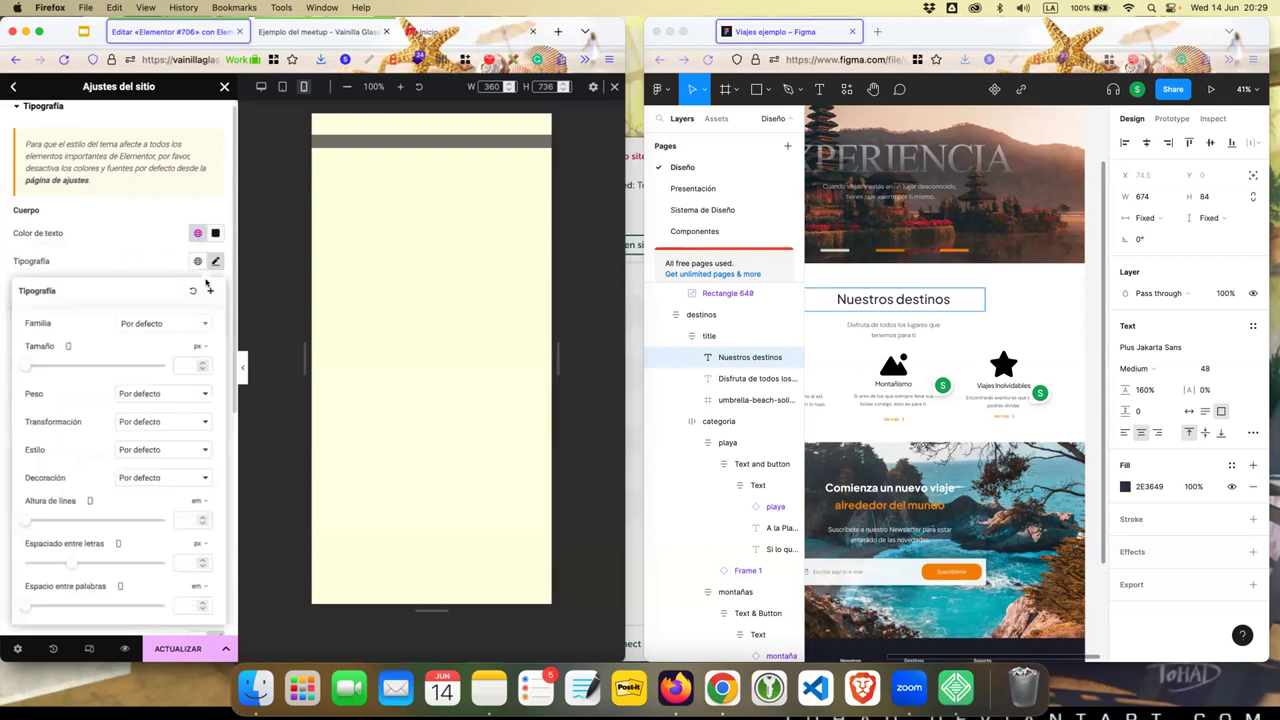
pyautogui.doubleClick(908, 328)
pyautogui.click(908, 326)
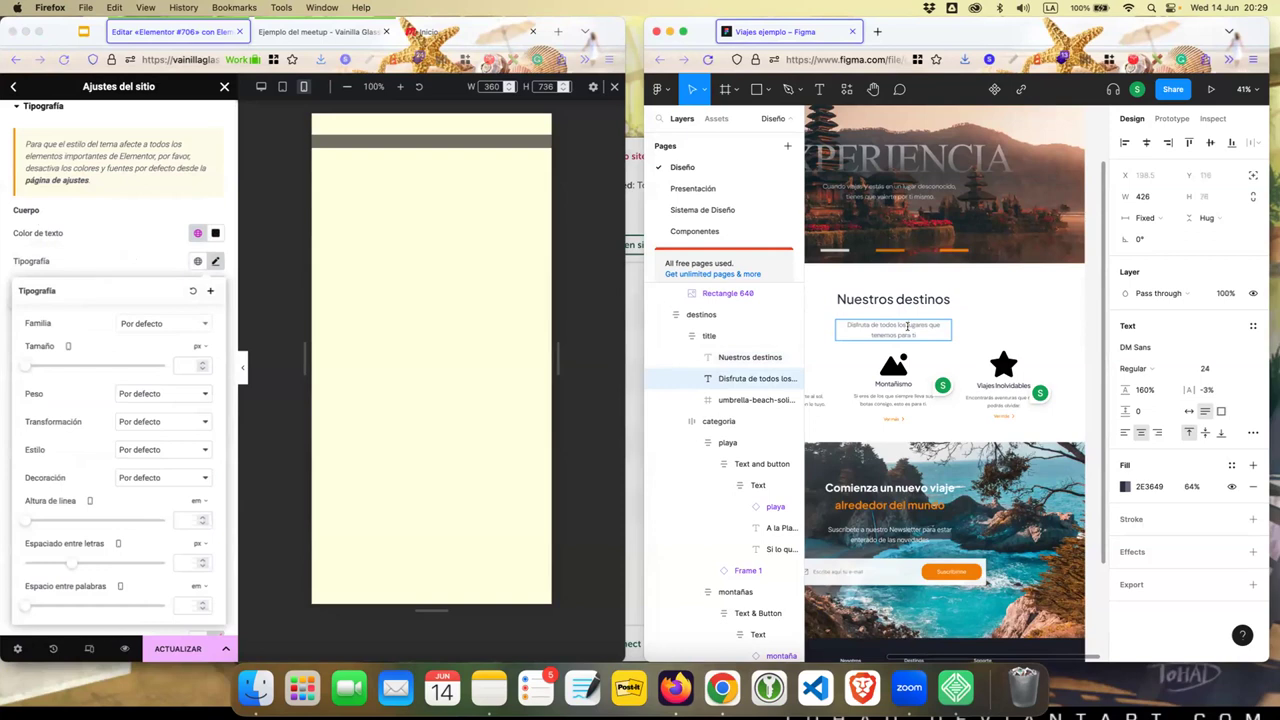
pyautogui.click(171, 323)
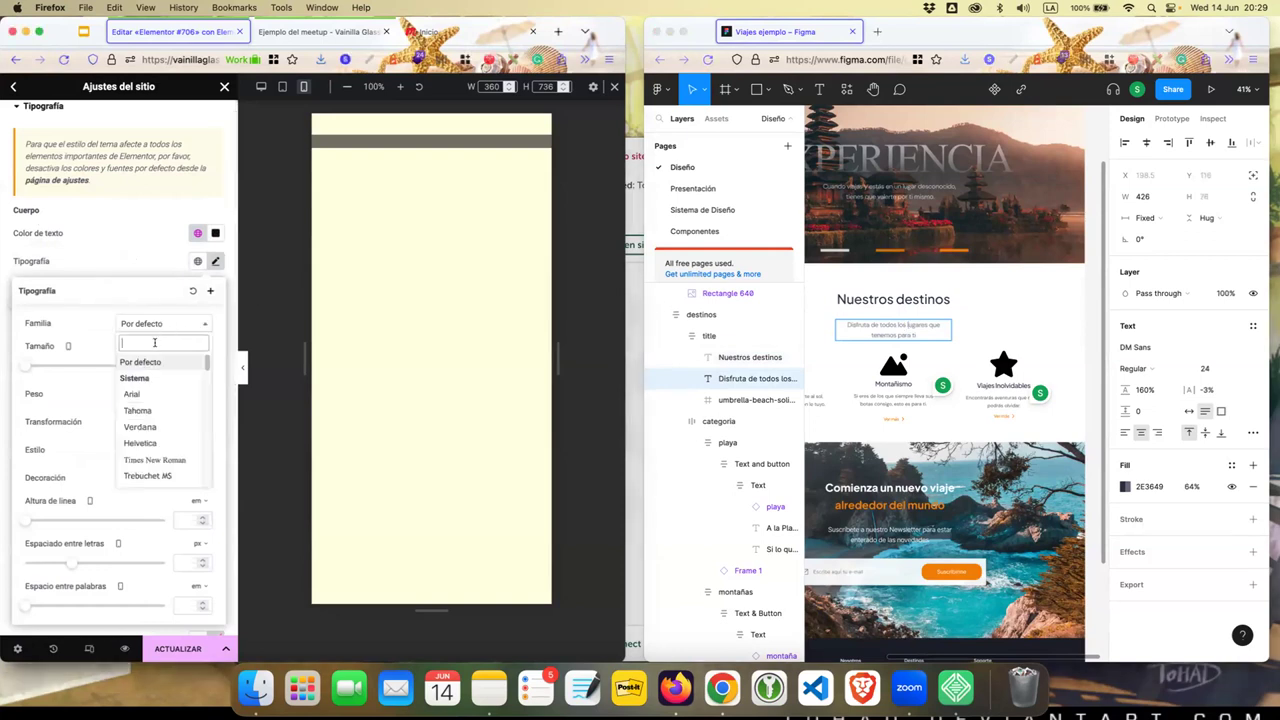
pyautogui.write('dm sans')
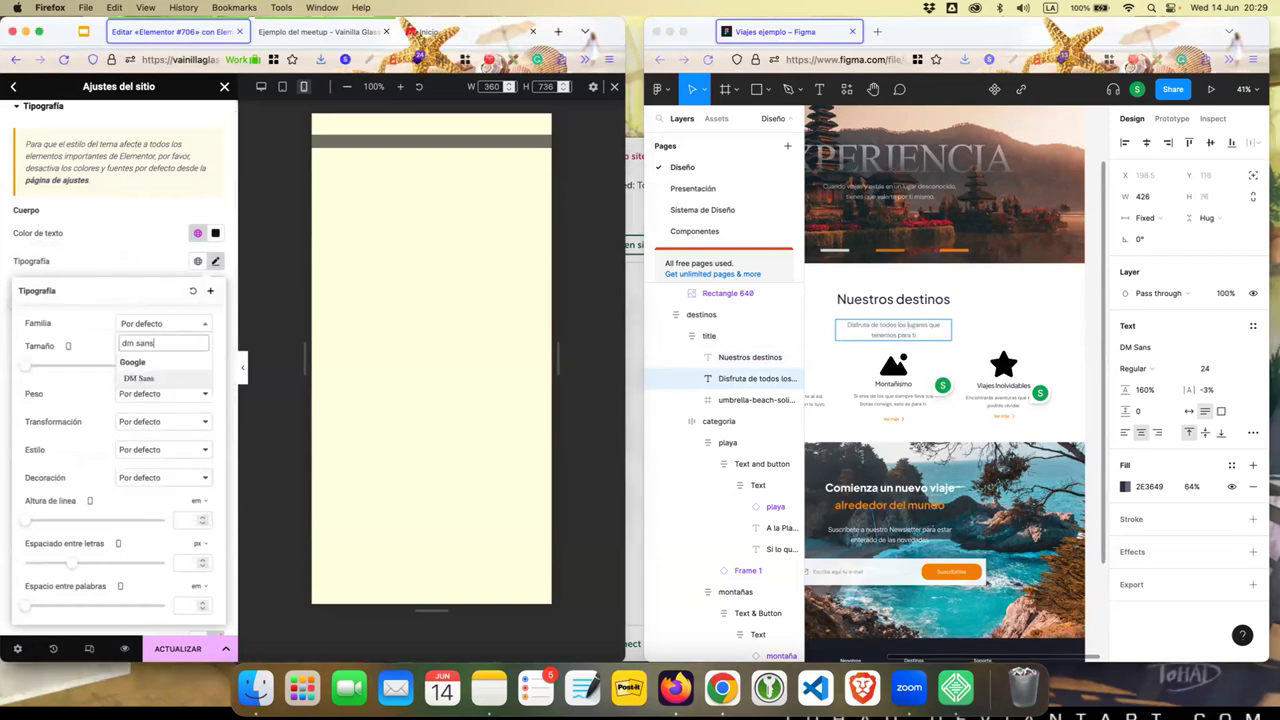
pyautogui.click(138, 379)
pyautogui.click(188, 363)
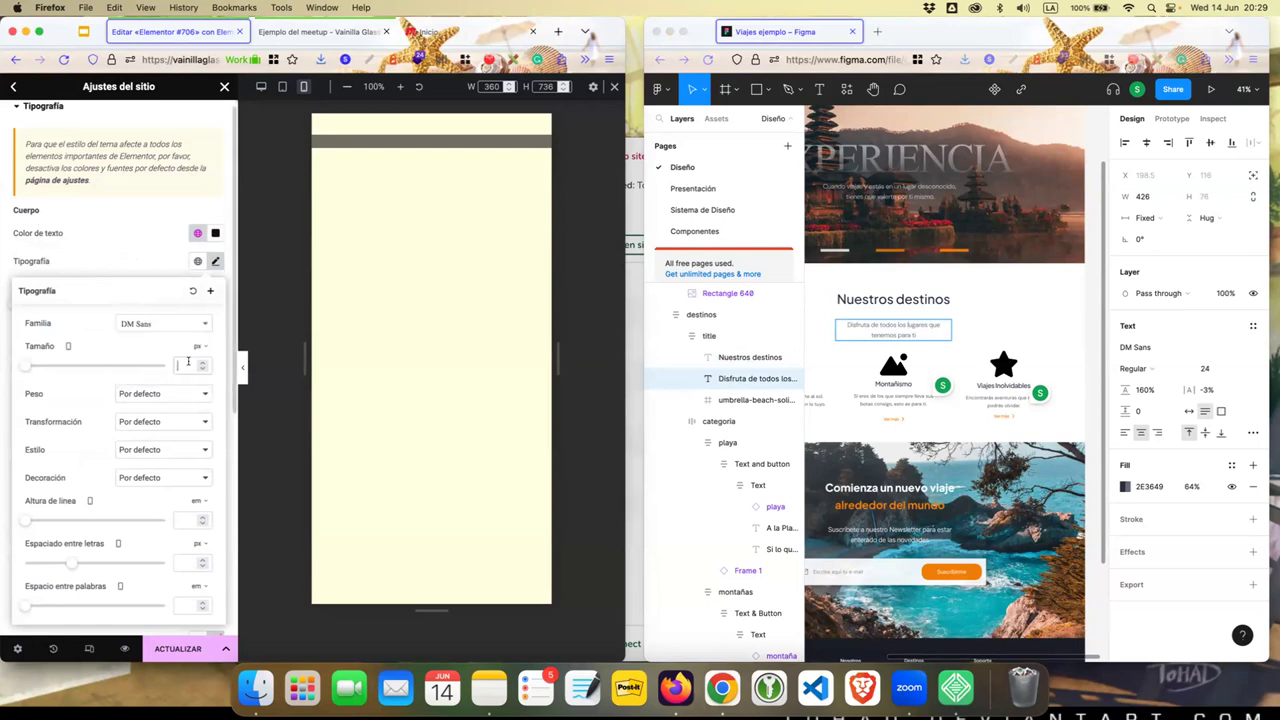
pyautogui.write('16')
pyautogui.click(161, 396)
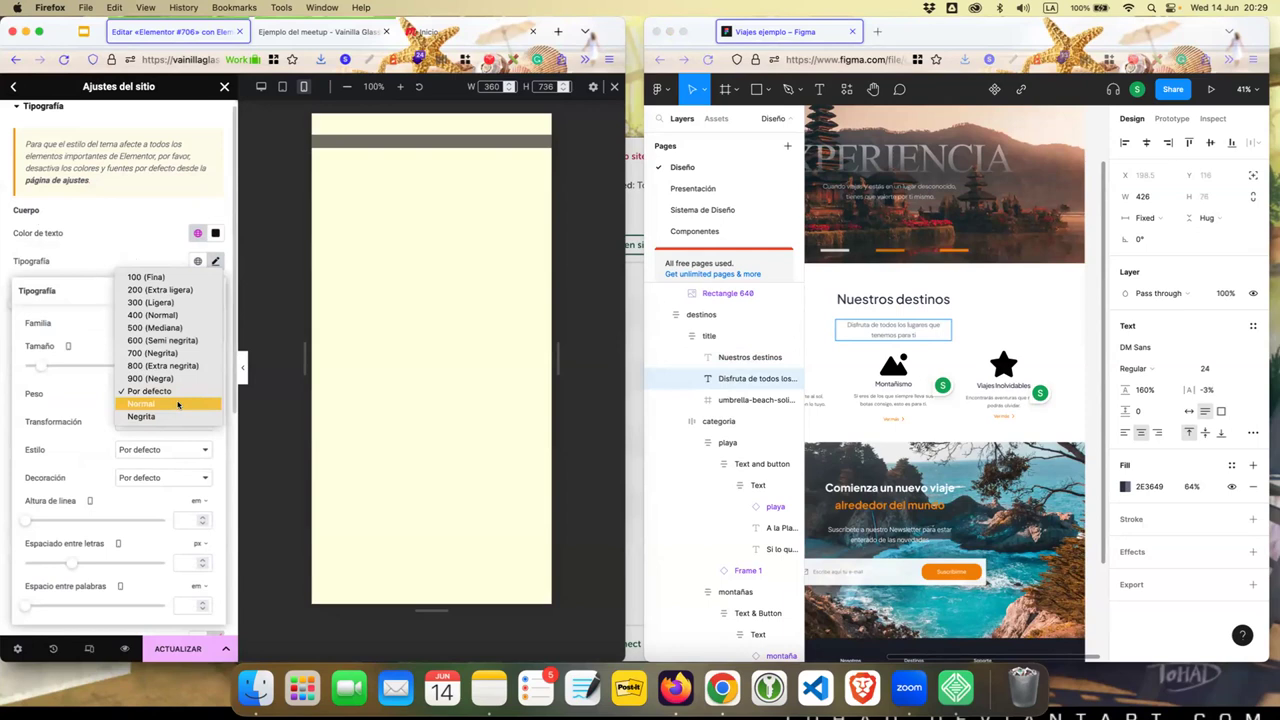
pyautogui.click(178, 404)
pyautogui.scroll(-1, 72, 396)
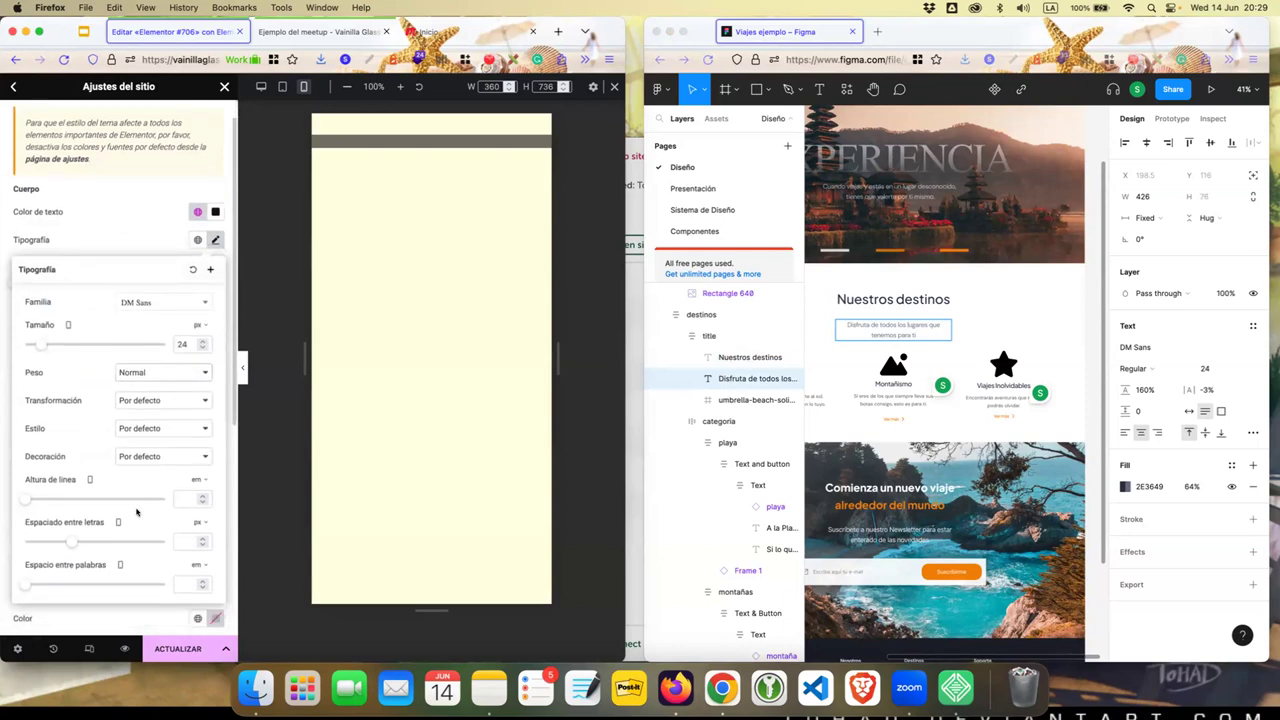
pyautogui.scroll(-1, 137, 512)
pyautogui.scroll(-1, 150, 525)
pyautogui.click(154, 209)
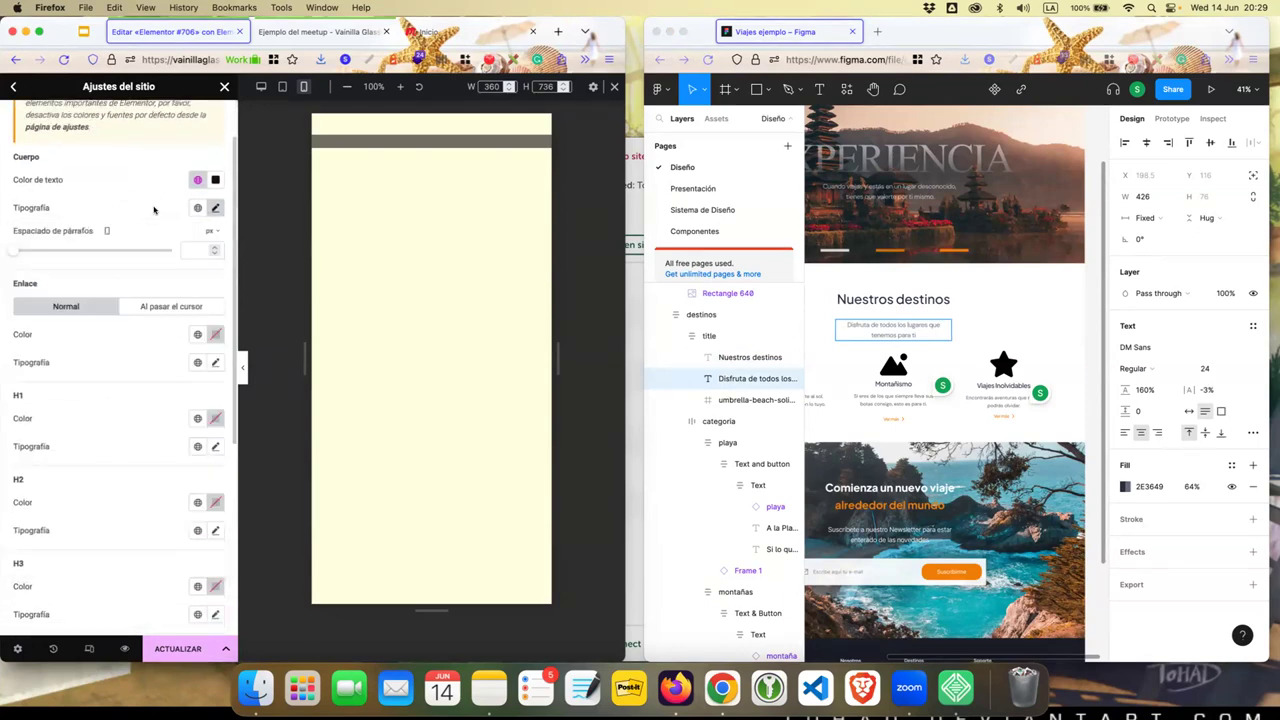
# - Set the paragraph spacing to 16 px
pyautogui.tripleClick(83, 231)
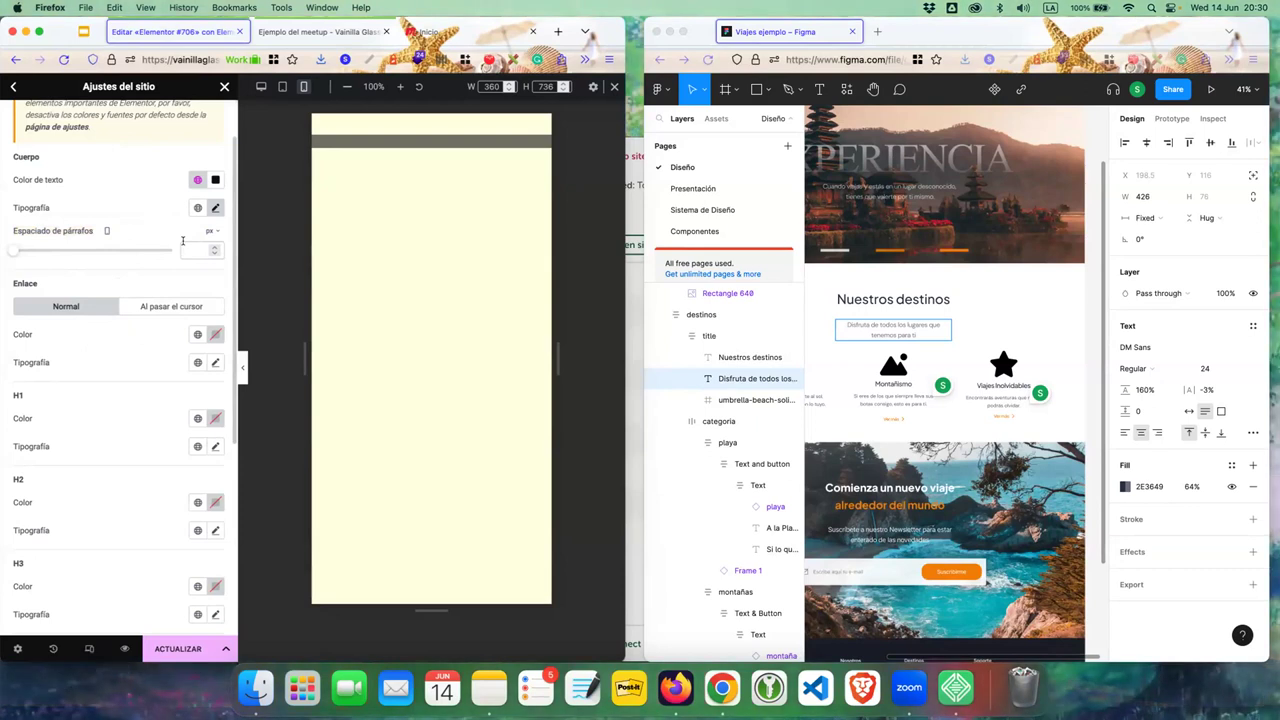
pyautogui.write('16')
pyautogui.click(368, 32)
pyautogui.click(188, 32)
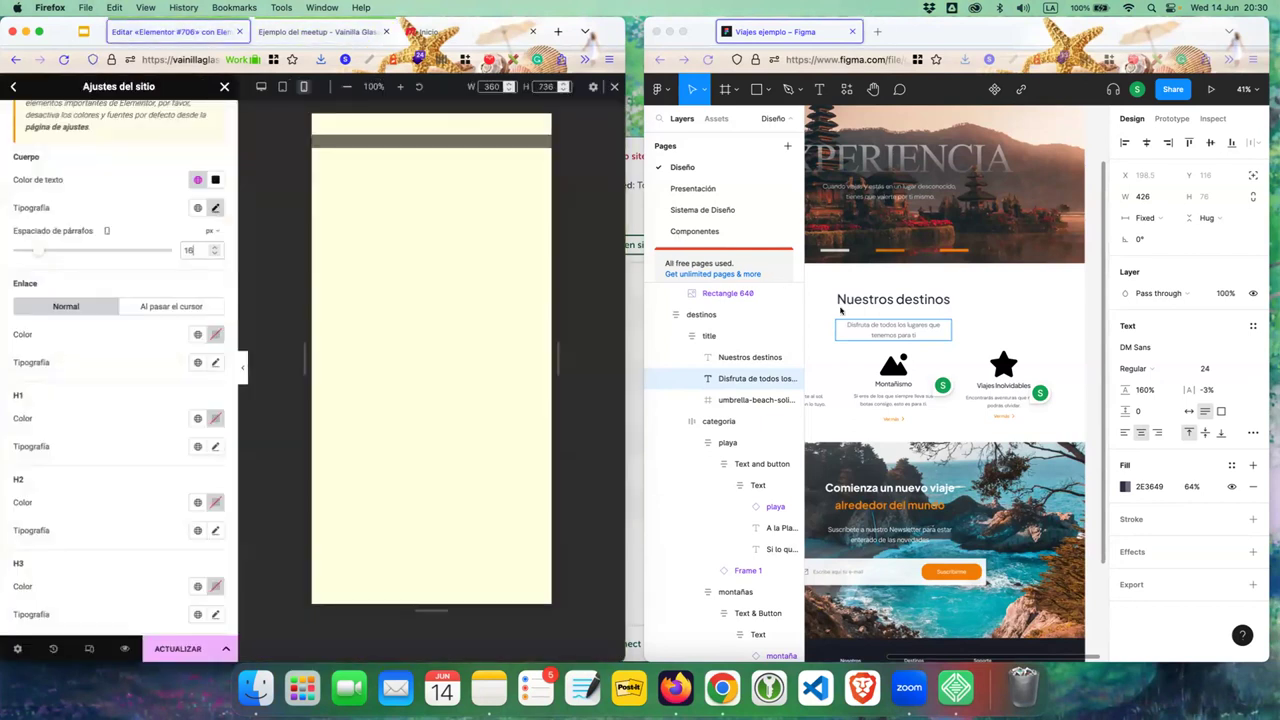
pyautogui.click(881, 36)
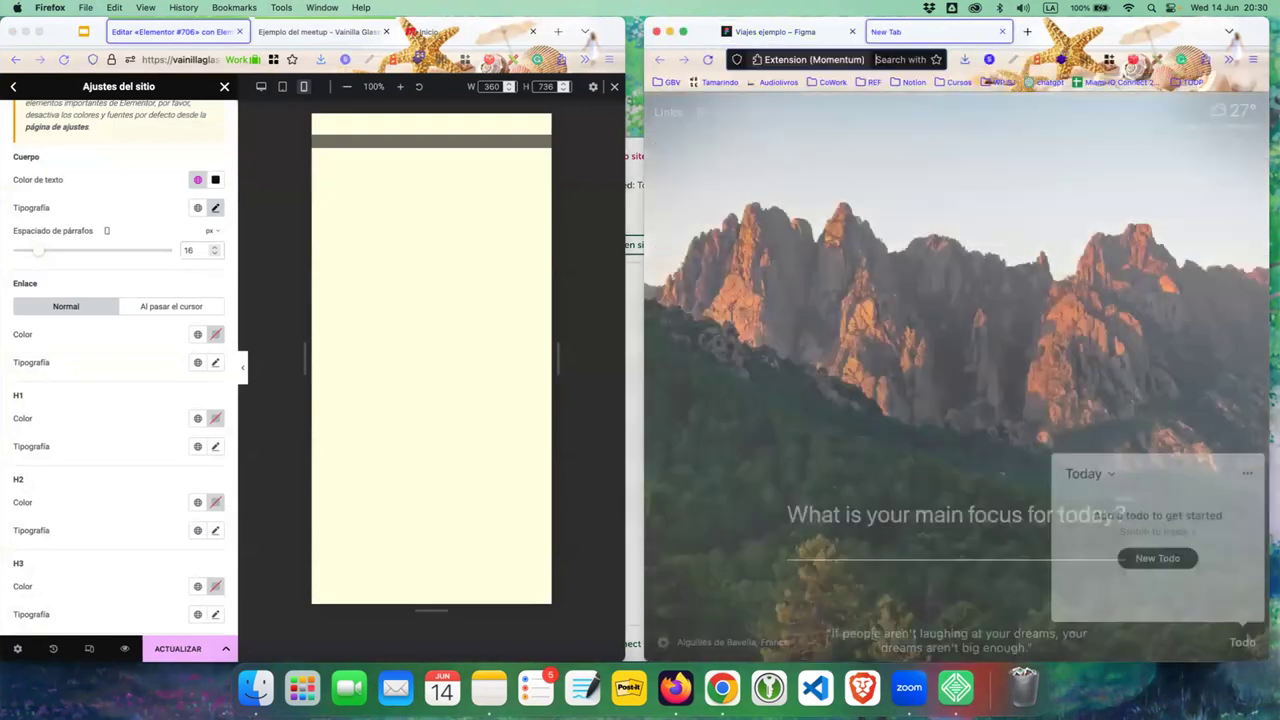
pyautogui.write('w')
pyautogui.press('Return')
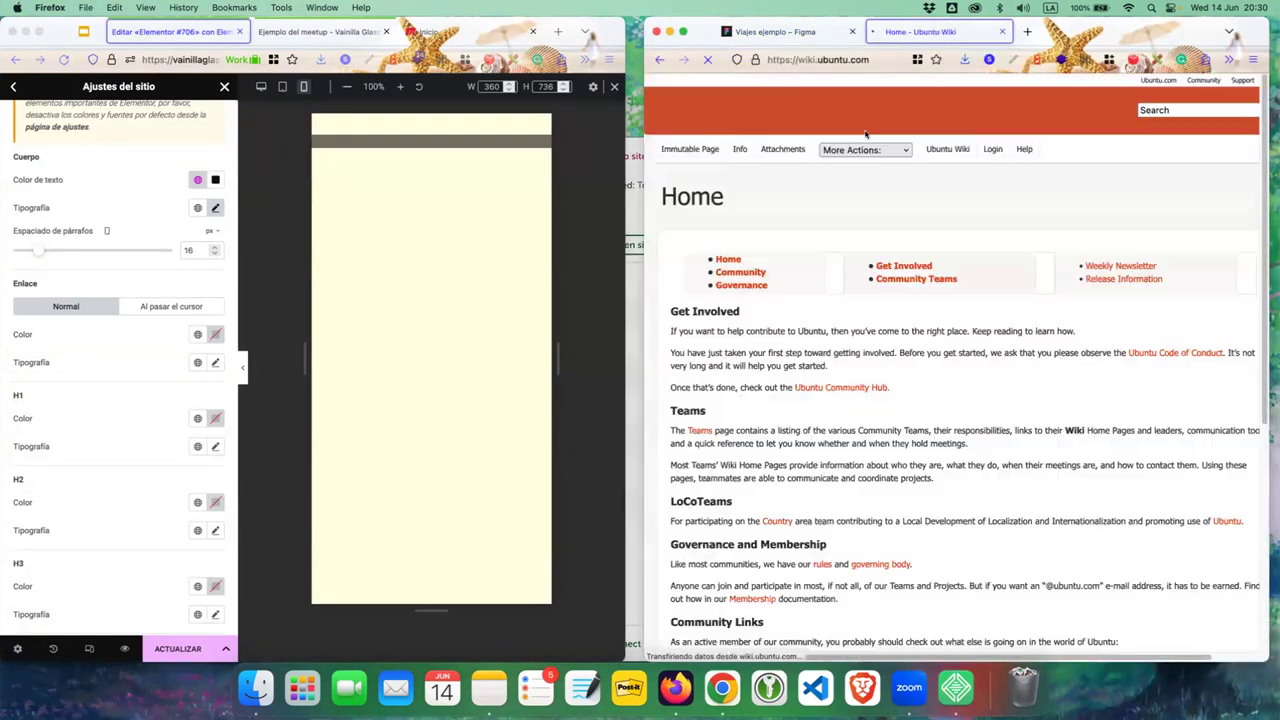
pyautogui.scroll(-2, 801, 412)
pyautogui.scroll(-5, 801, 412)
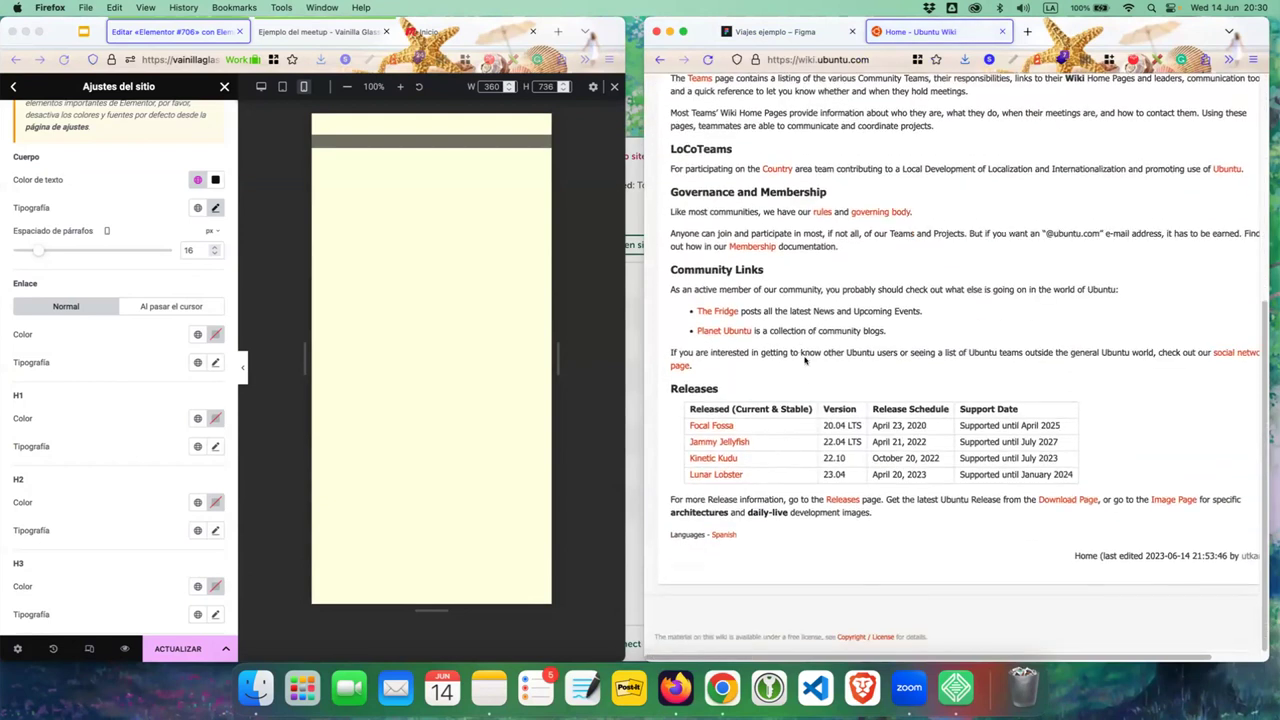
pyautogui.scroll(2, 724, 284)
pyautogui.scroll(5, 758, 250)
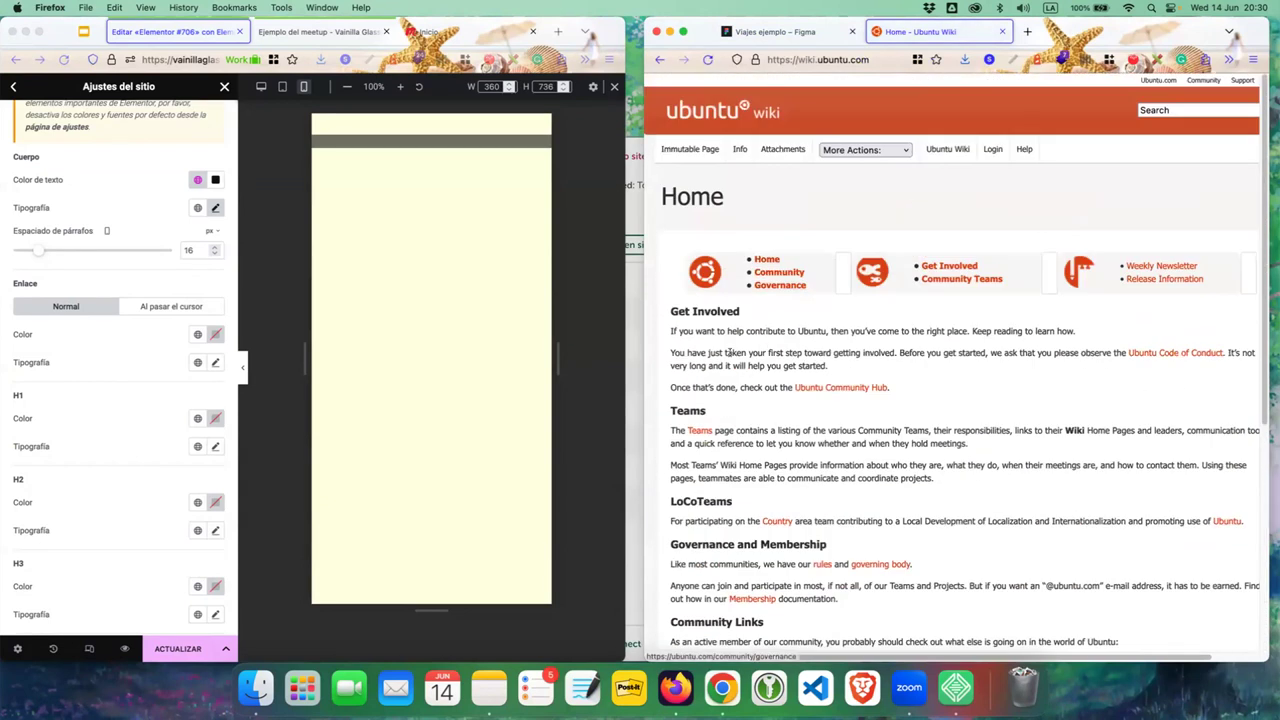
pyautogui.moveTo(727, 331); pyautogui.dragTo(740, 352)
pyautogui.moveTo(697, 331)
pyautogui.mouseDown()
pyautogui.moveTo(713, 377)
pyautogui.moveTo(679, 326)
pyautogui.mouseUp()
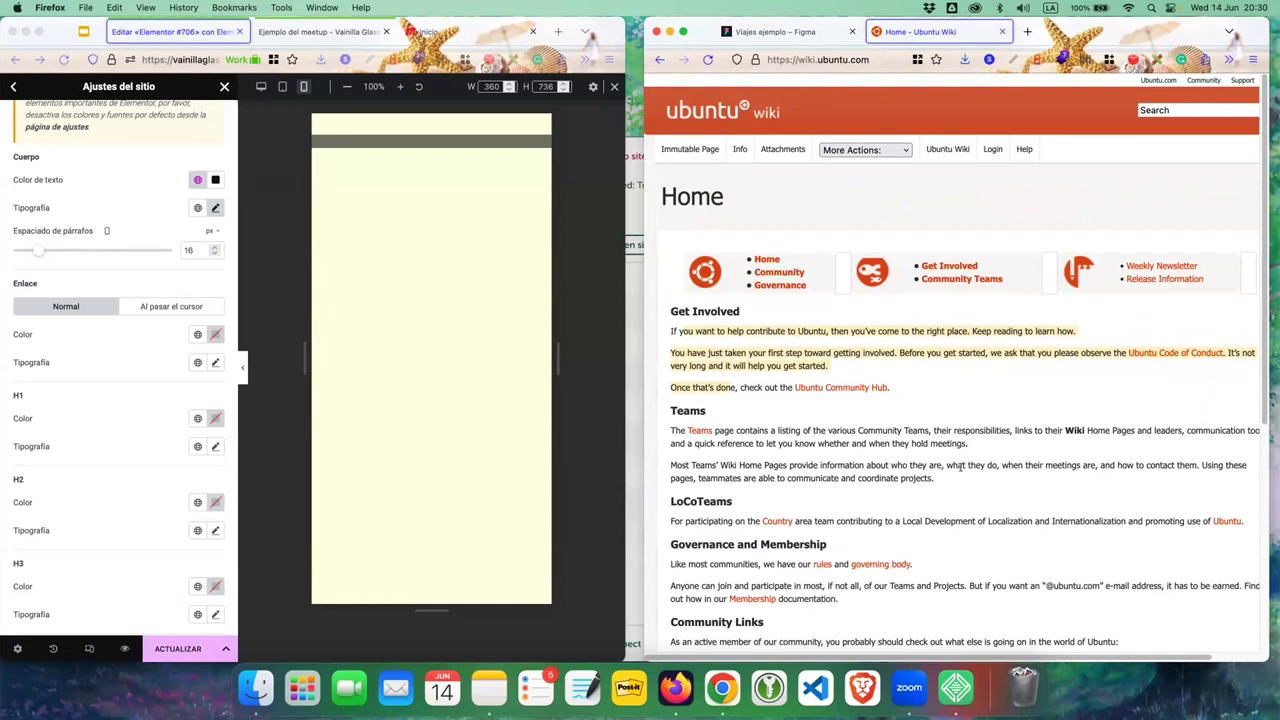
pyautogui.scroll(-2, 960, 468)
pyautogui.scroll(-1, 923, 443)
pyautogui.scroll(-1, 849, 371)
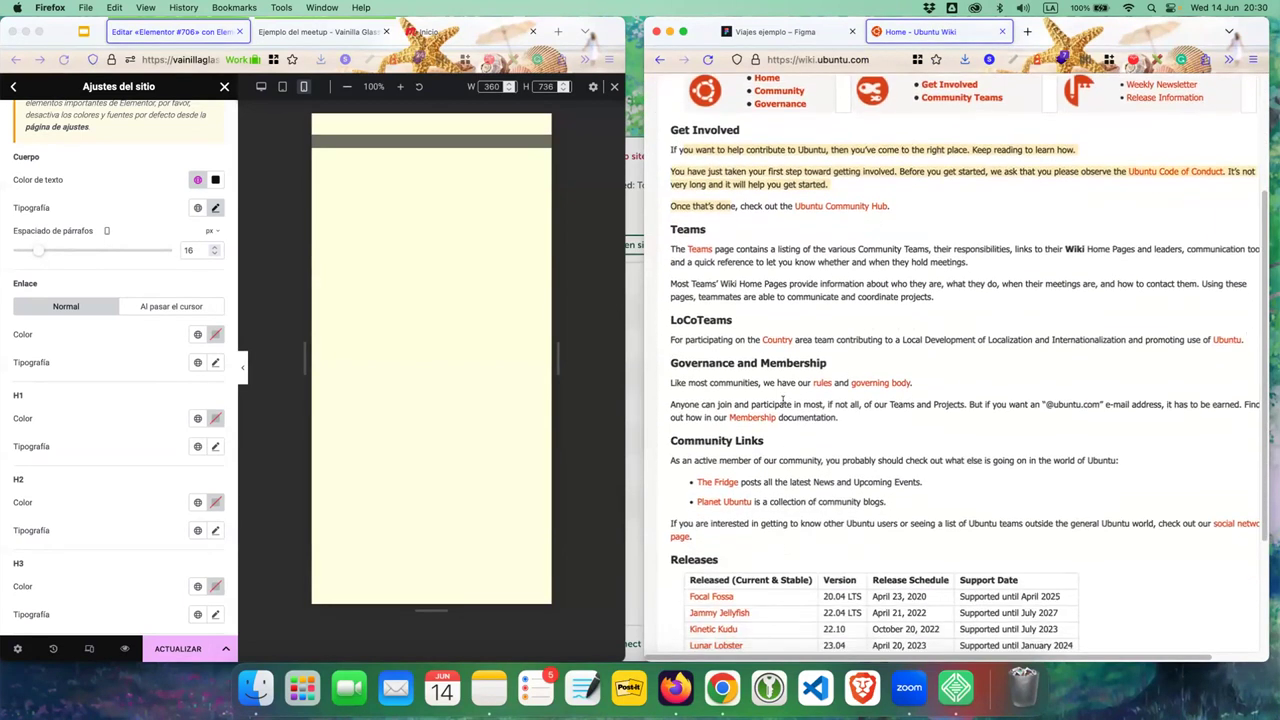
pyautogui.moveTo(773, 395); pyautogui.dragTo(774, 394)
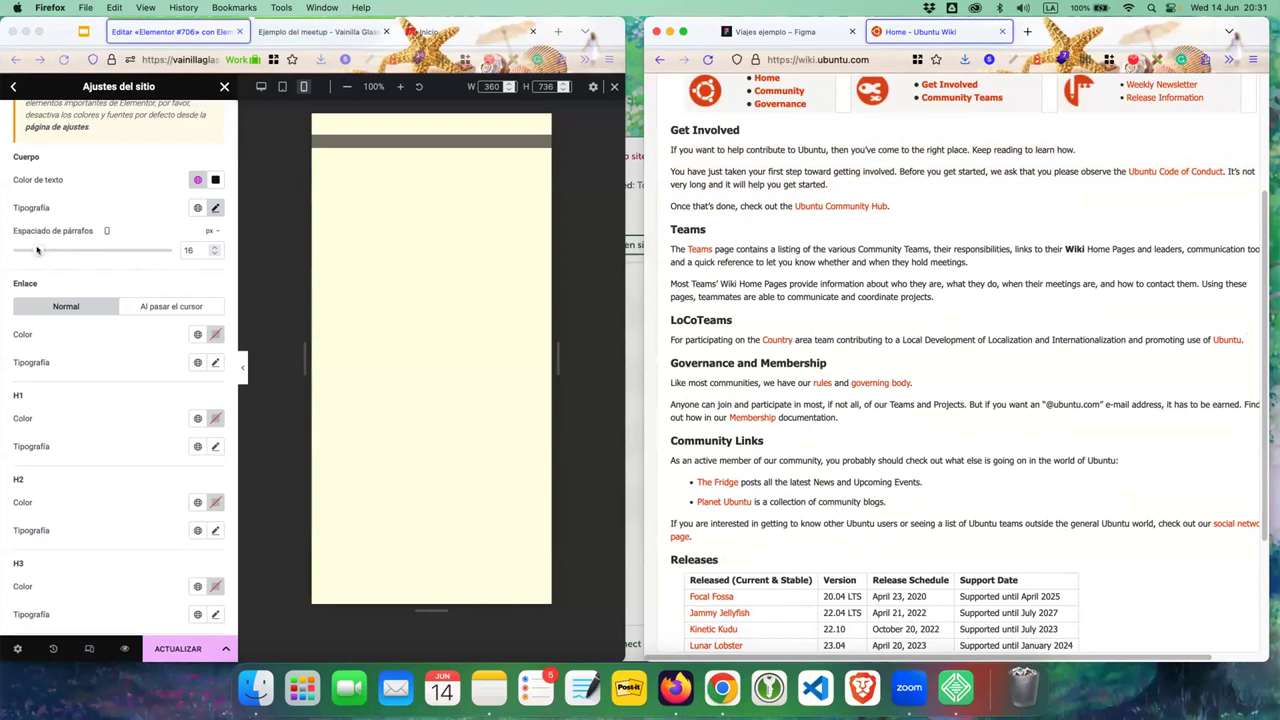
pyautogui.scroll(-5, 57, 427)
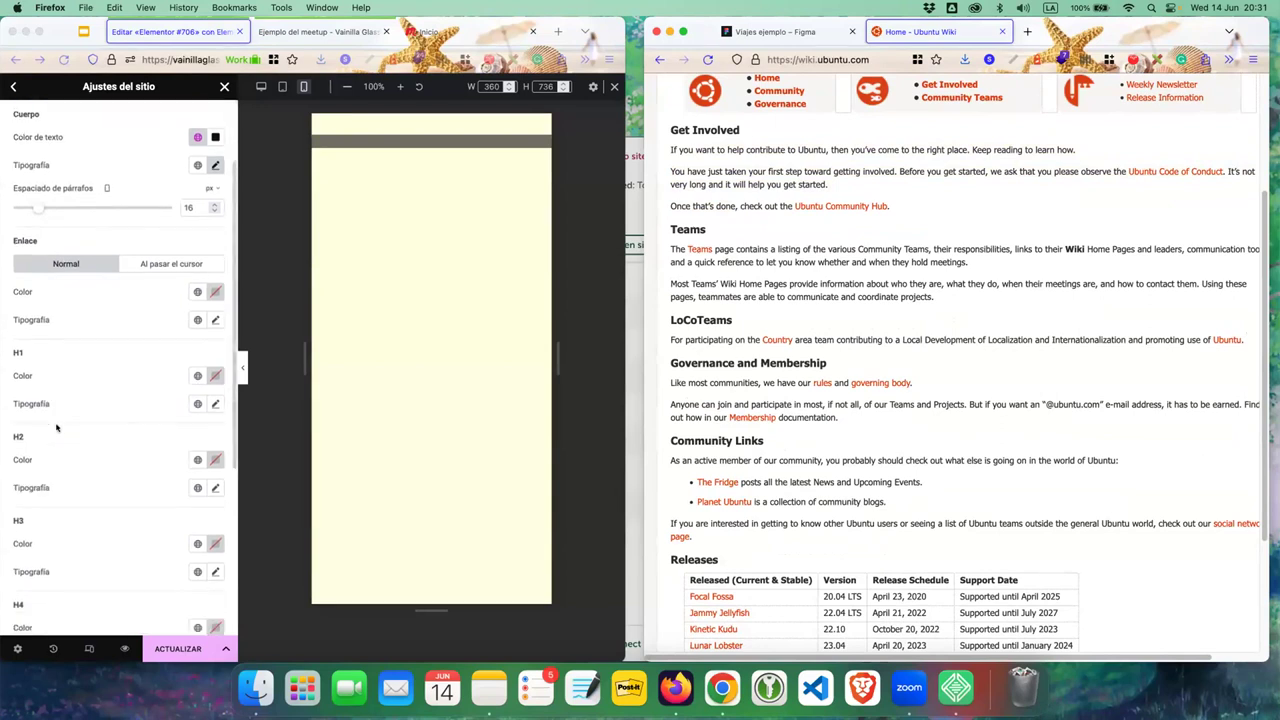
pyautogui.scroll(5, 57, 425)
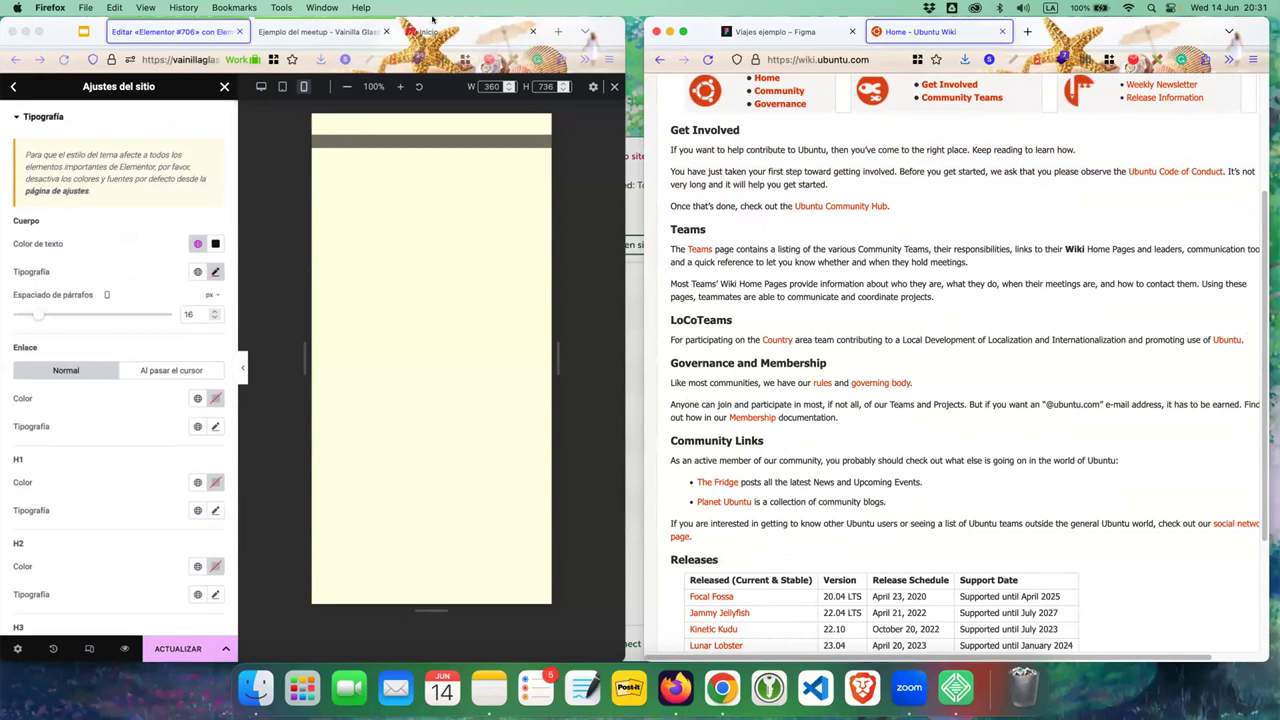
# - Inspect the wiki's Teams link and widen the page beside the Inspector
pyautogui.rightClick(697, 249)
pyautogui.click(741, 428)
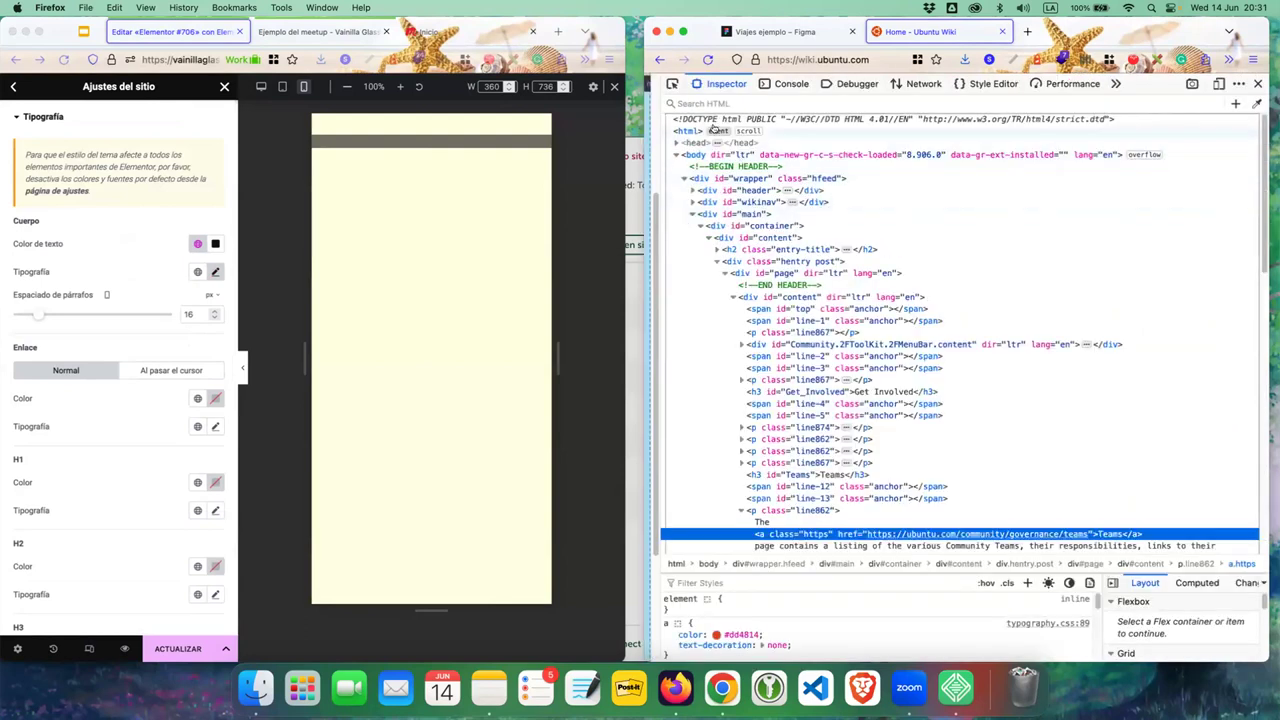
pyautogui.moveTo(655, 177); pyautogui.dragTo(910, 178)
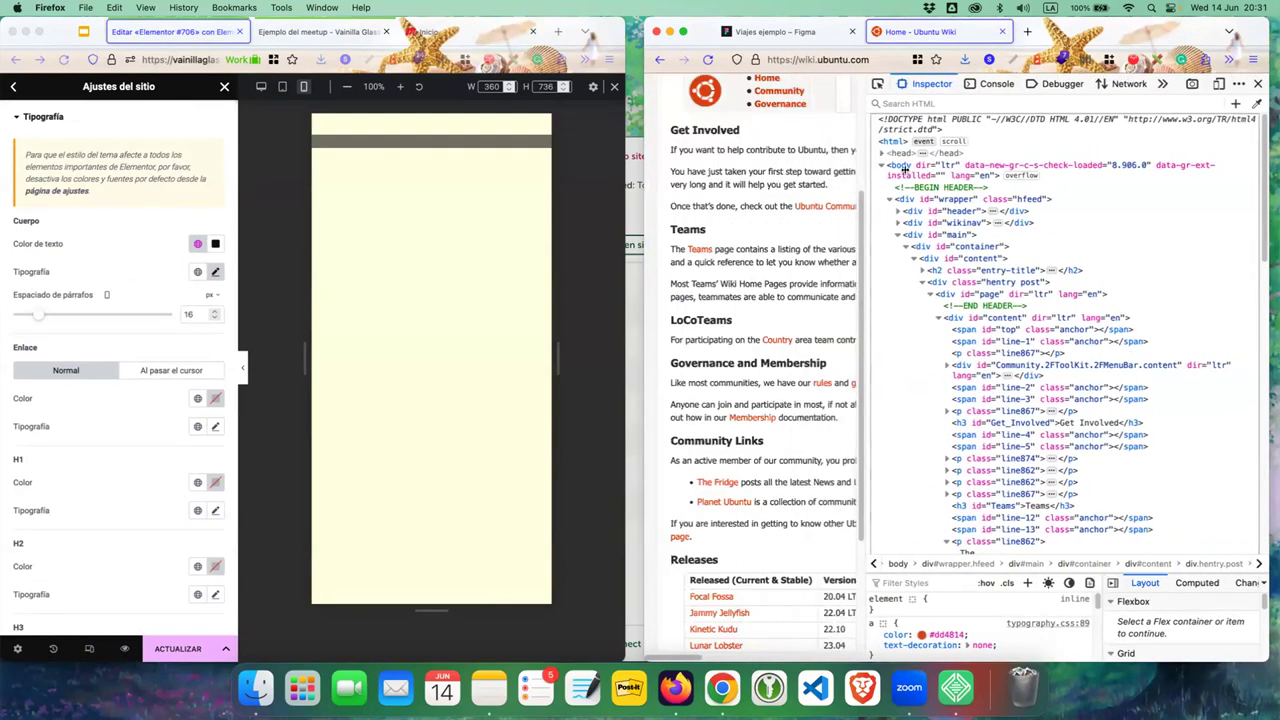
# - Examine the markup and CSS of the Teams link, its paragraph and the Get Involved heading
pyautogui.click(694, 252)
pyautogui.doubleClick(1009, 328)
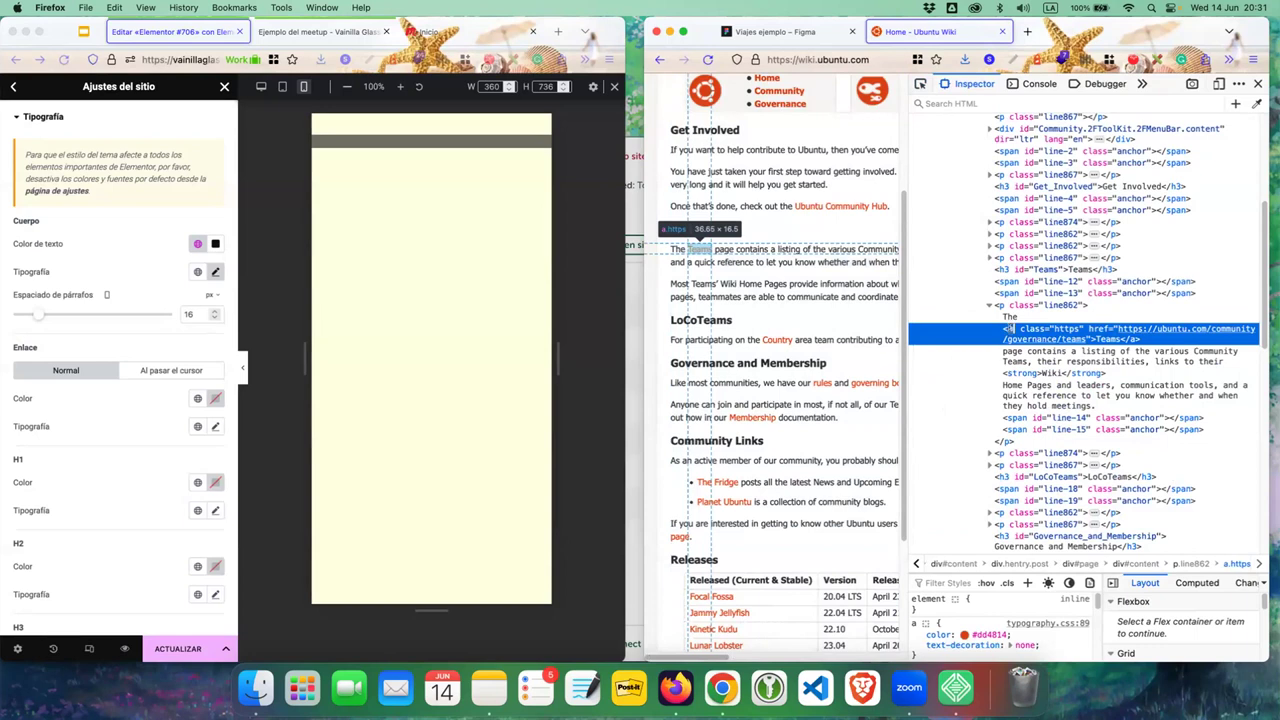
pyautogui.click(999, 306)
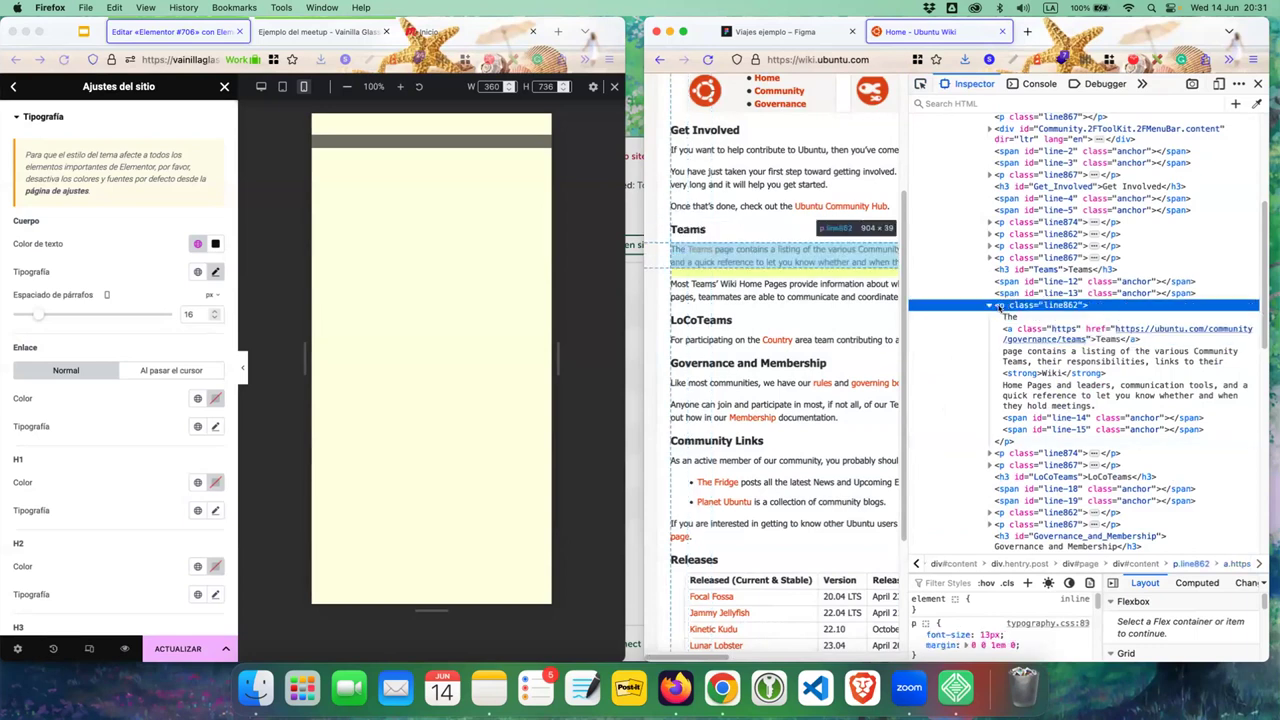
pyautogui.click(1002, 187)
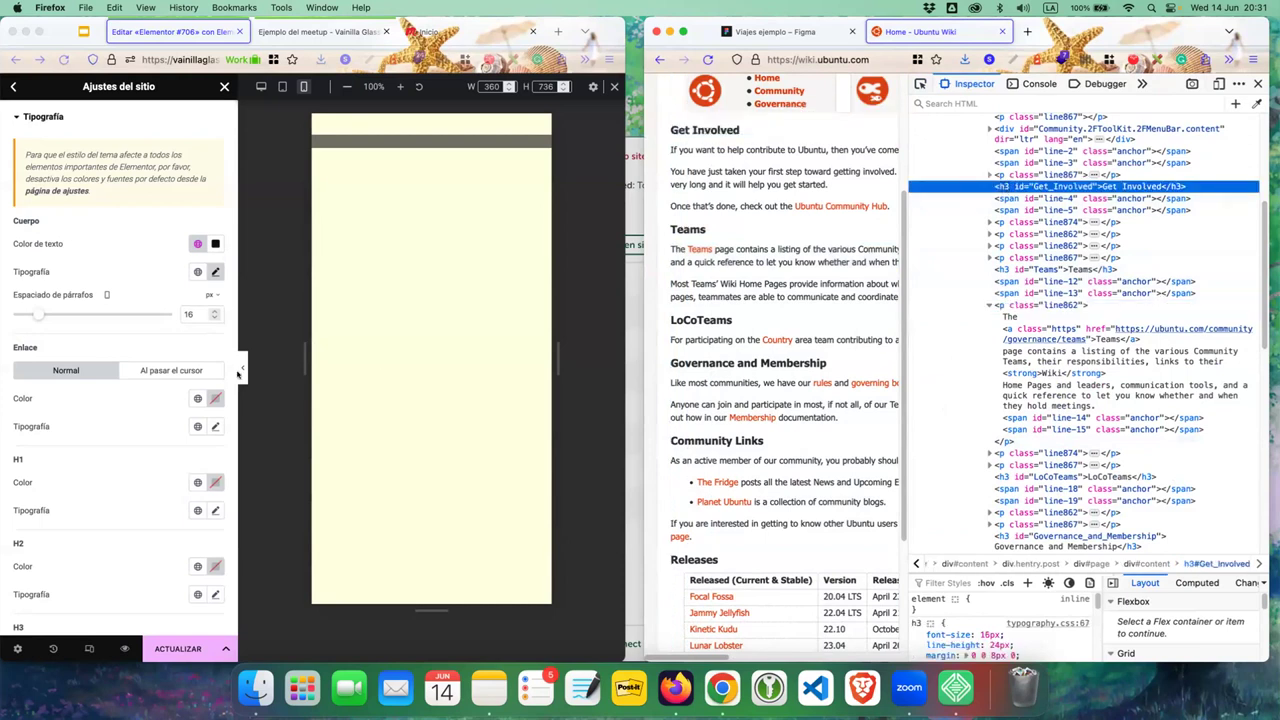
pyautogui.scroll(-1, 94, 373)
pyautogui.scroll(-4, 94, 373)
pyautogui.scroll(-1, 94, 373)
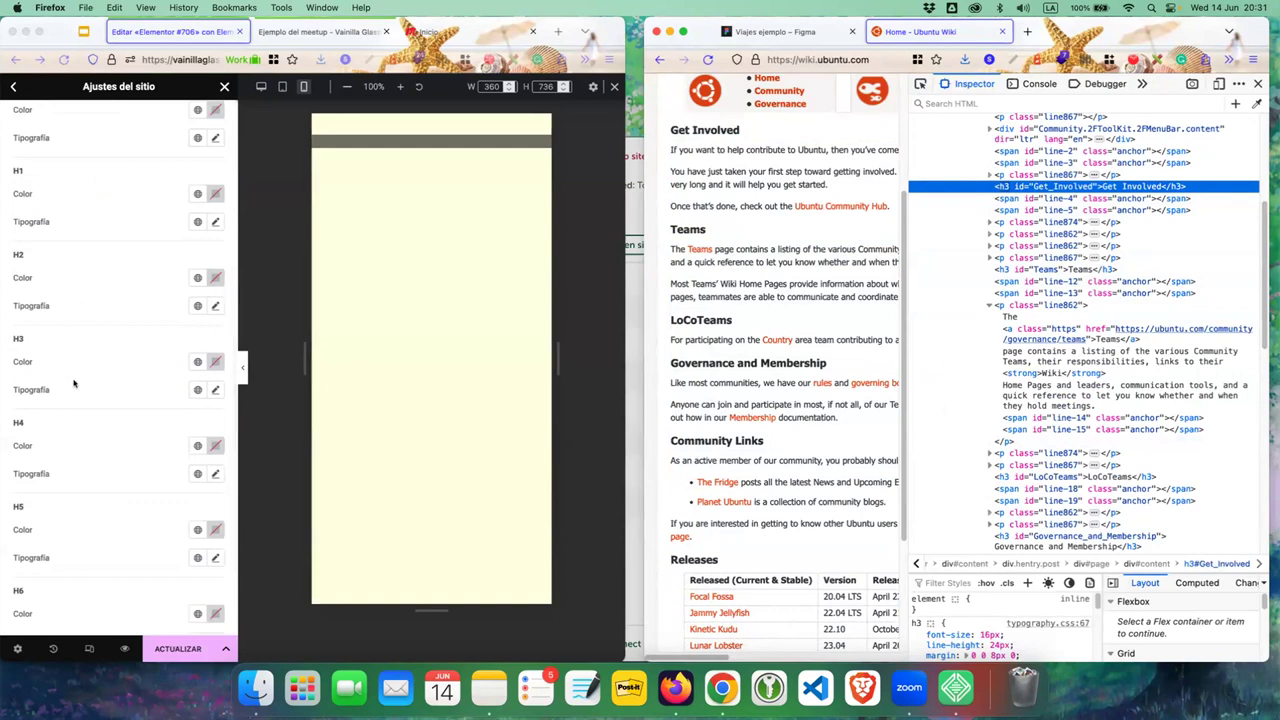
pyautogui.scroll(4, 44, 542)
pyautogui.scroll(-4, 44, 542)
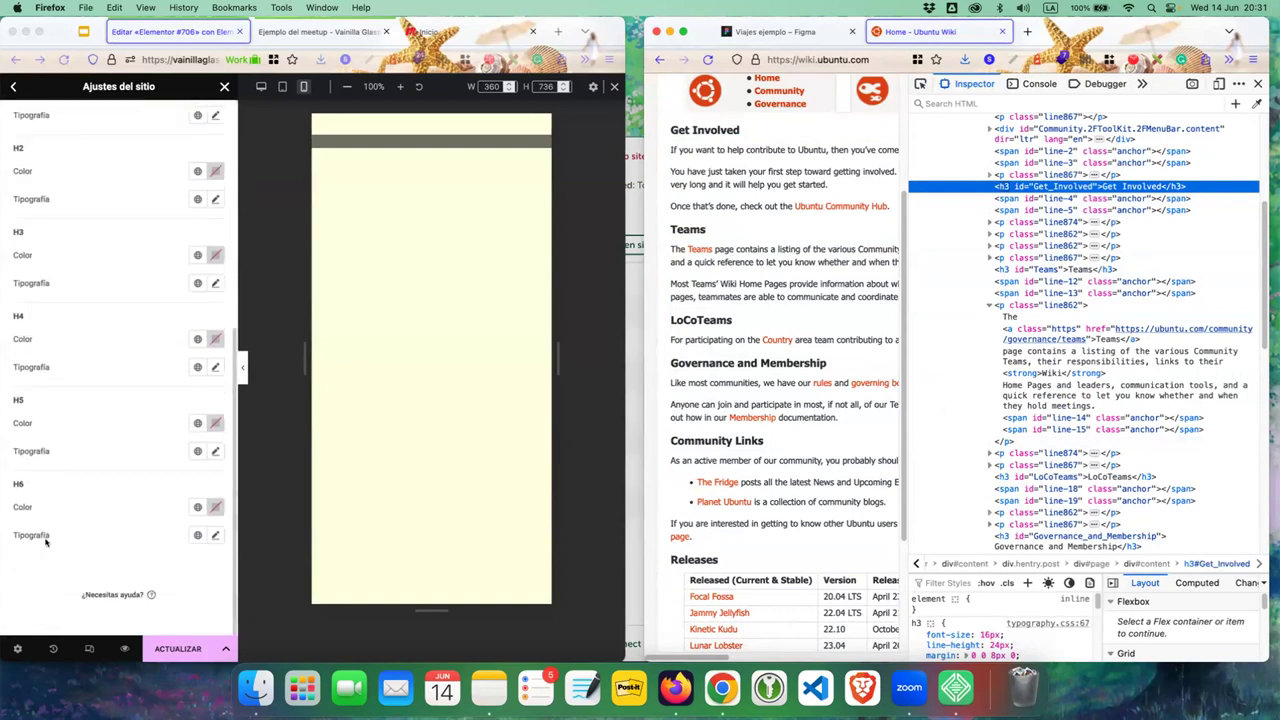
pyautogui.scroll(5, 40, 540)
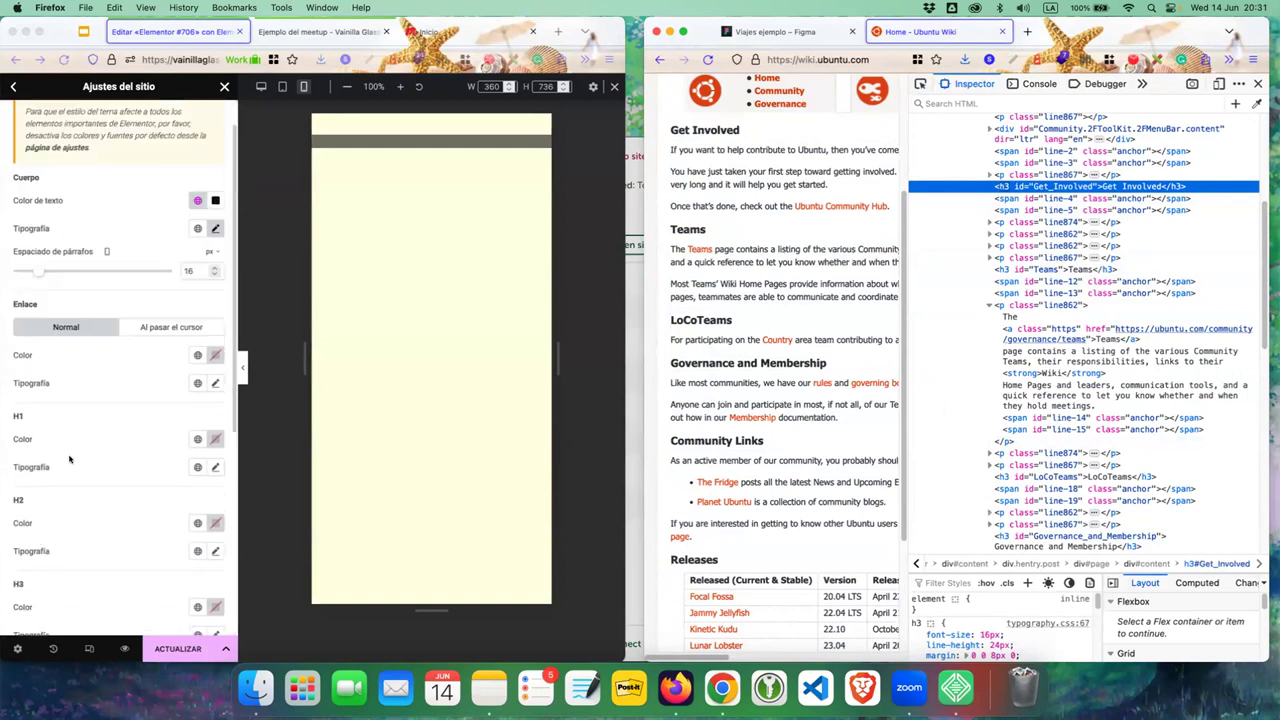
pyautogui.scroll(-1, 169, 439)
pyautogui.scroll(-6, 170, 439)
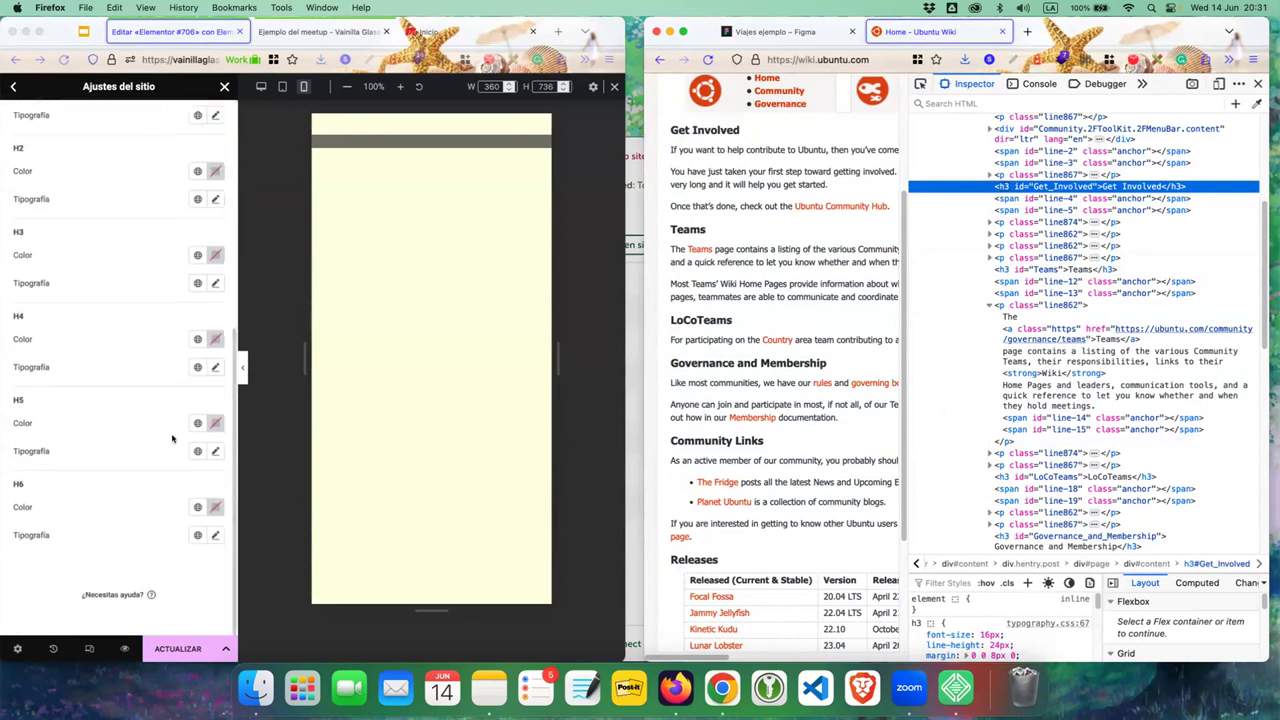
pyautogui.scroll(4, 172, 438)
pyautogui.scroll(3, 172, 438)
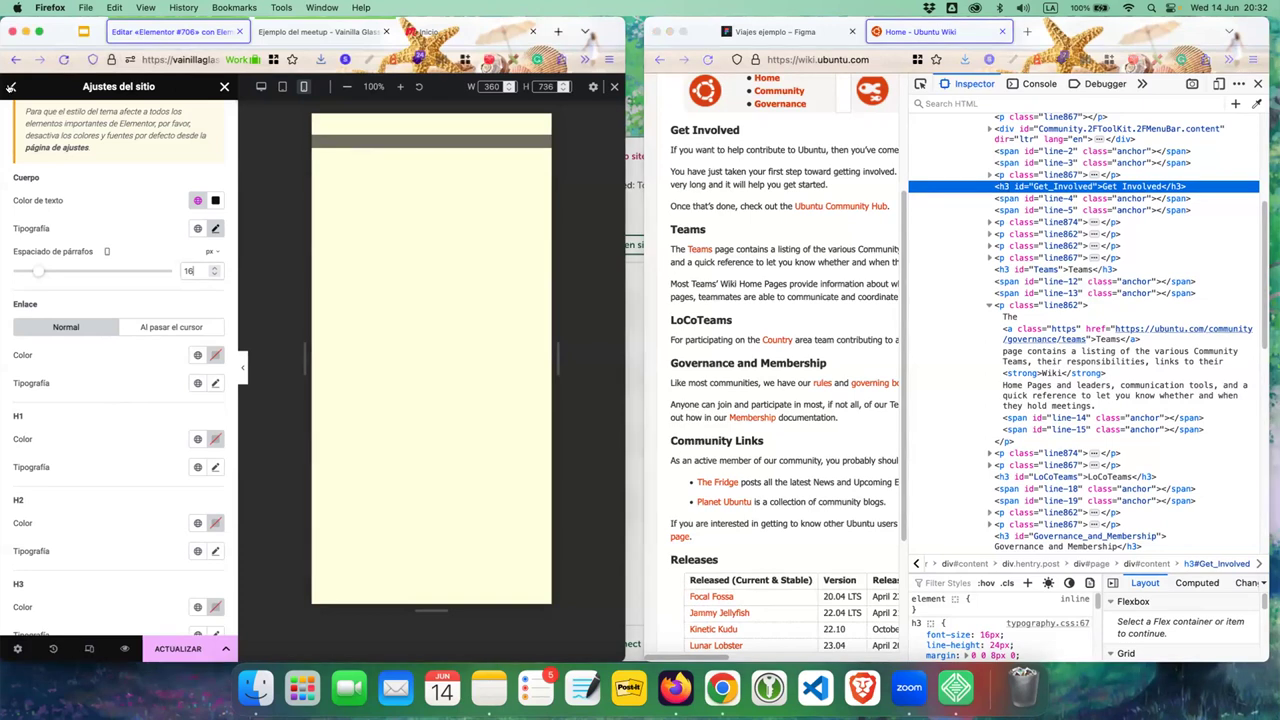
# - Save the site settings with ACTUALIZAR and close the panel
pyautogui.click(12, 88)
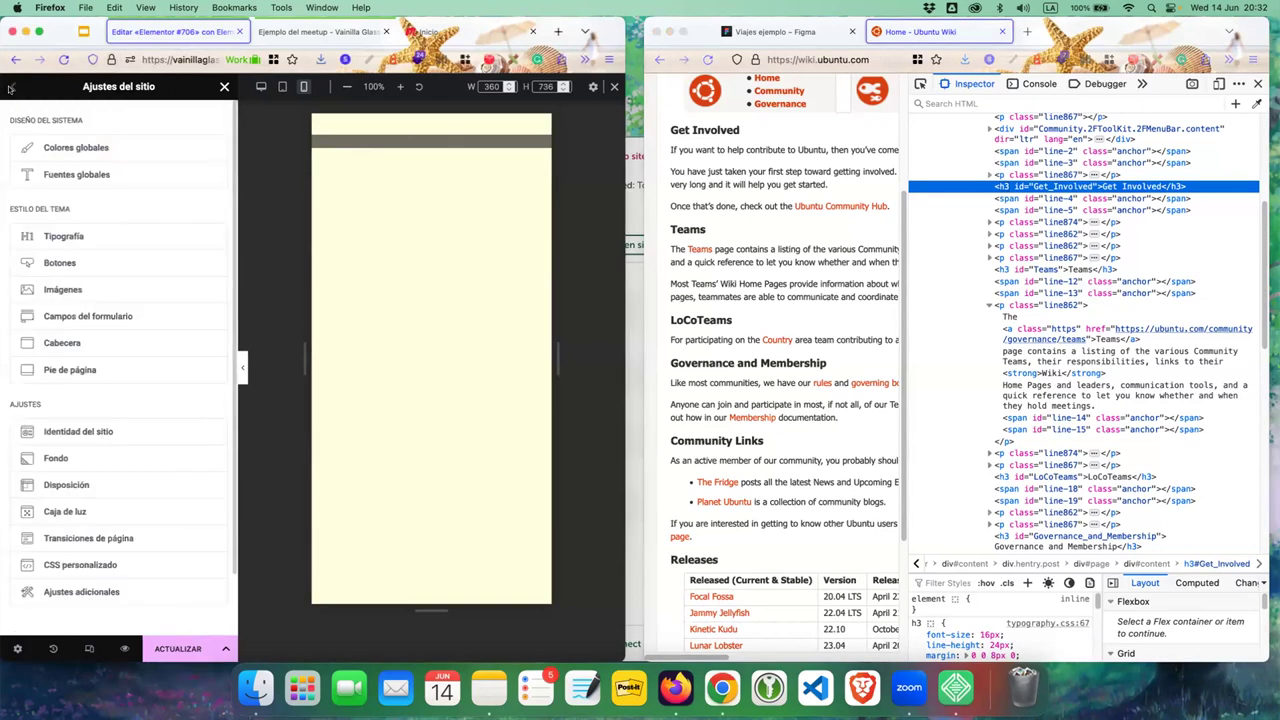
pyautogui.click(172, 648)
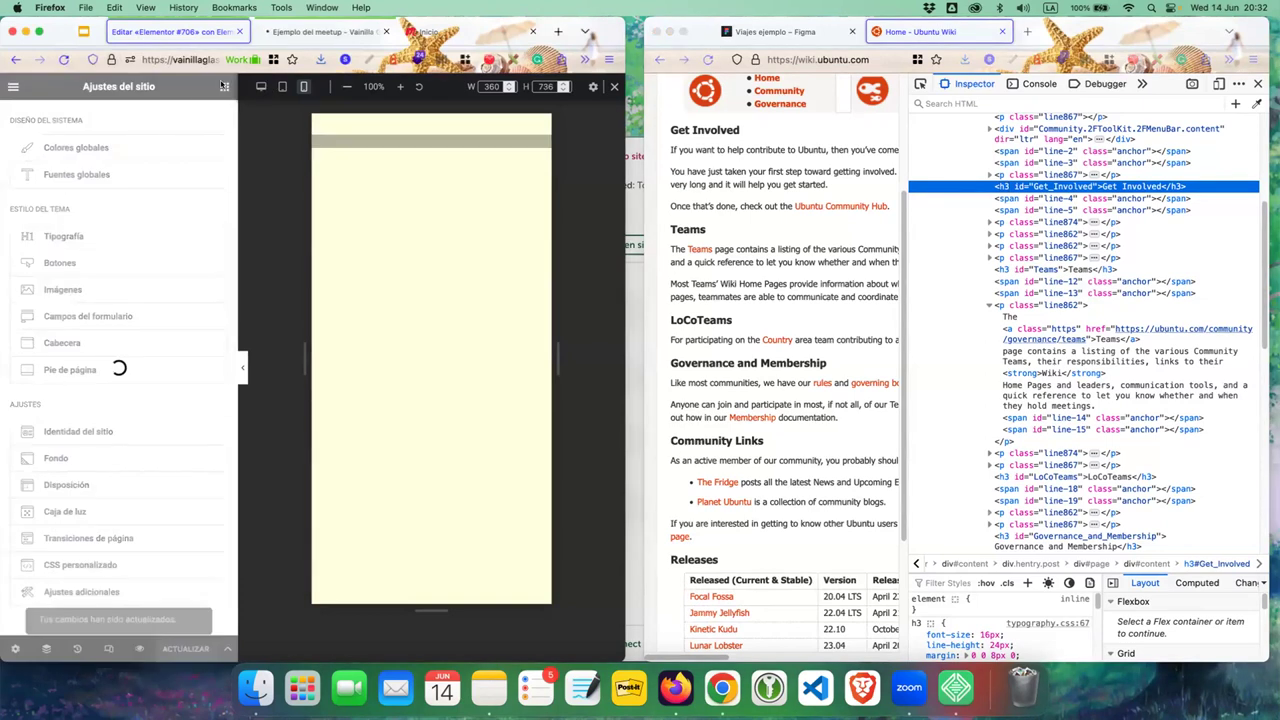
pyautogui.click(224, 86)
# - Maximise the editor window and reopen Ajustes del sitio from the main menu
pyautogui.doubleClick(615, 20)
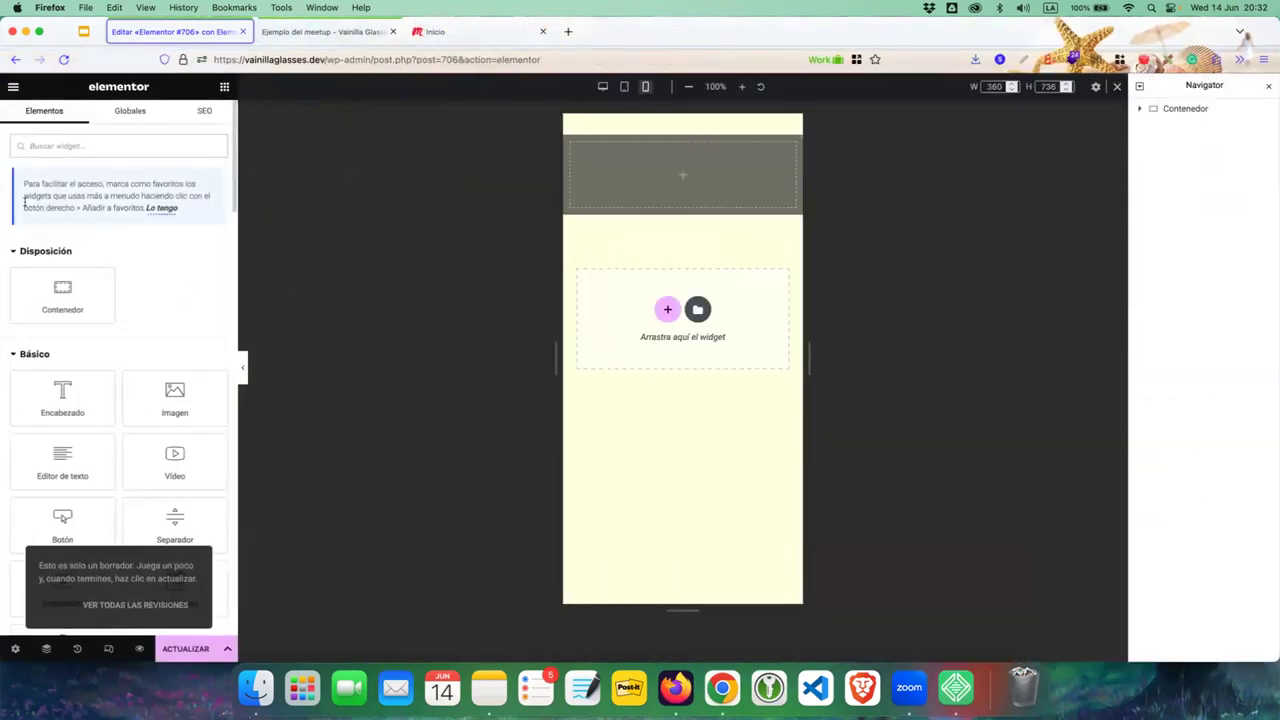
pyautogui.click(14, 88)
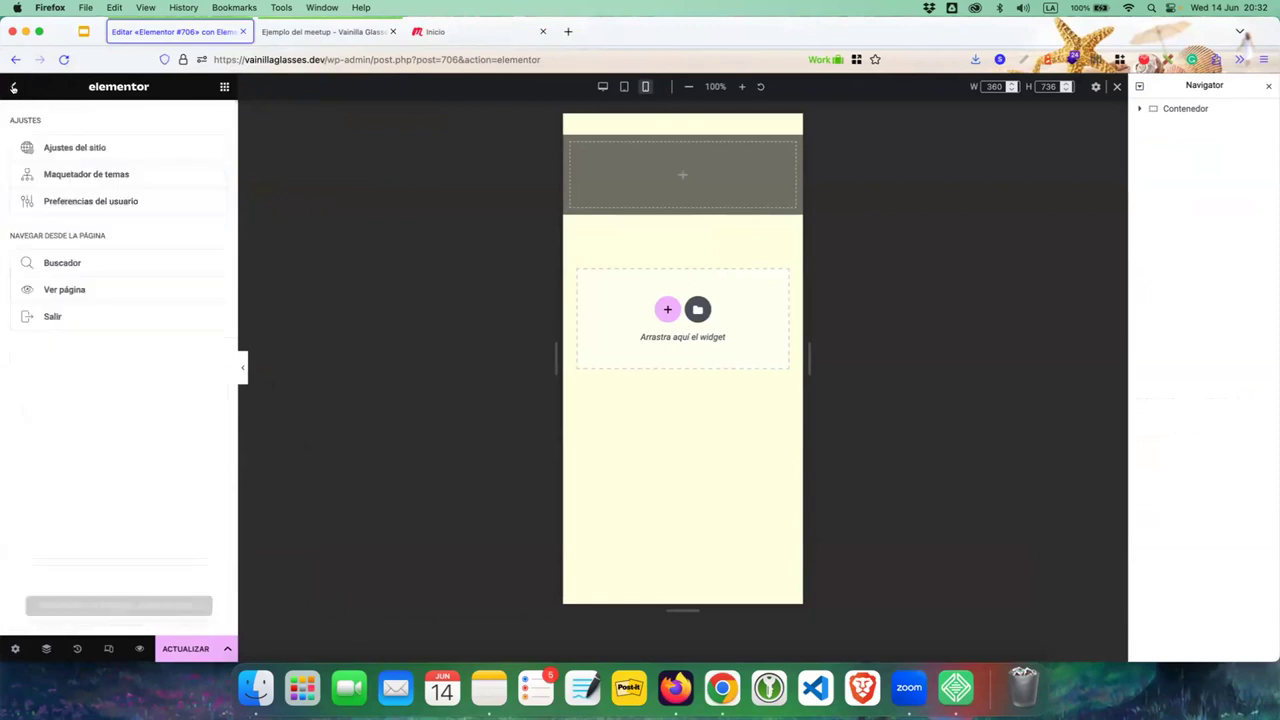
pyautogui.click(81, 152)
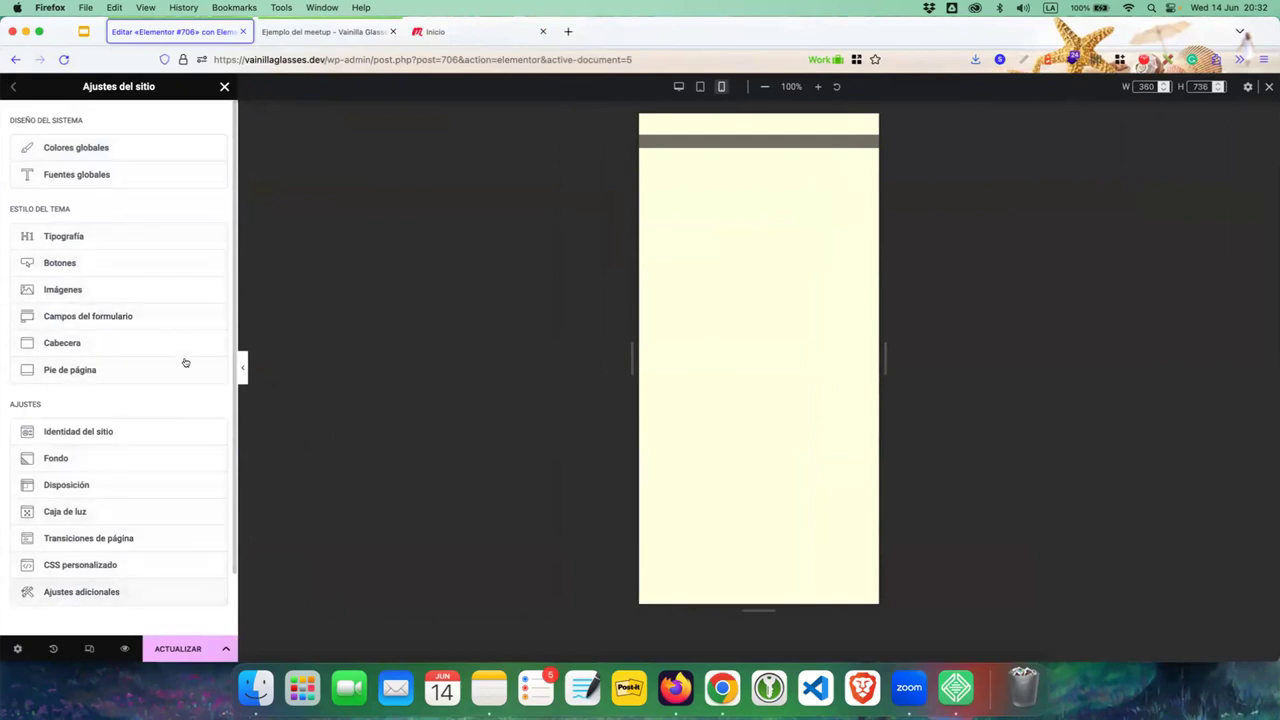
# - Look through the Tipografía and Imágenes theme style sections, then close Ajustes del sitio
pyautogui.click(108, 233)
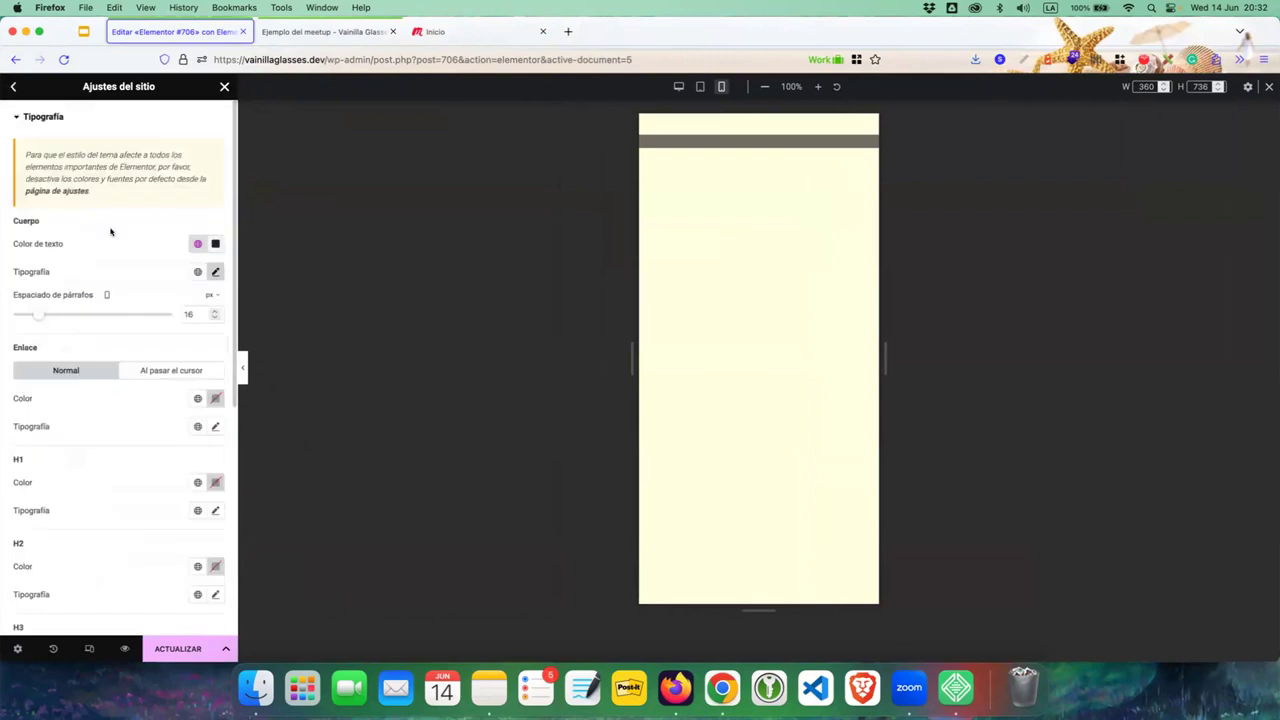
pyautogui.scroll(-10, 124, 358)
pyautogui.scroll(10, 122, 358)
pyautogui.click(13, 86)
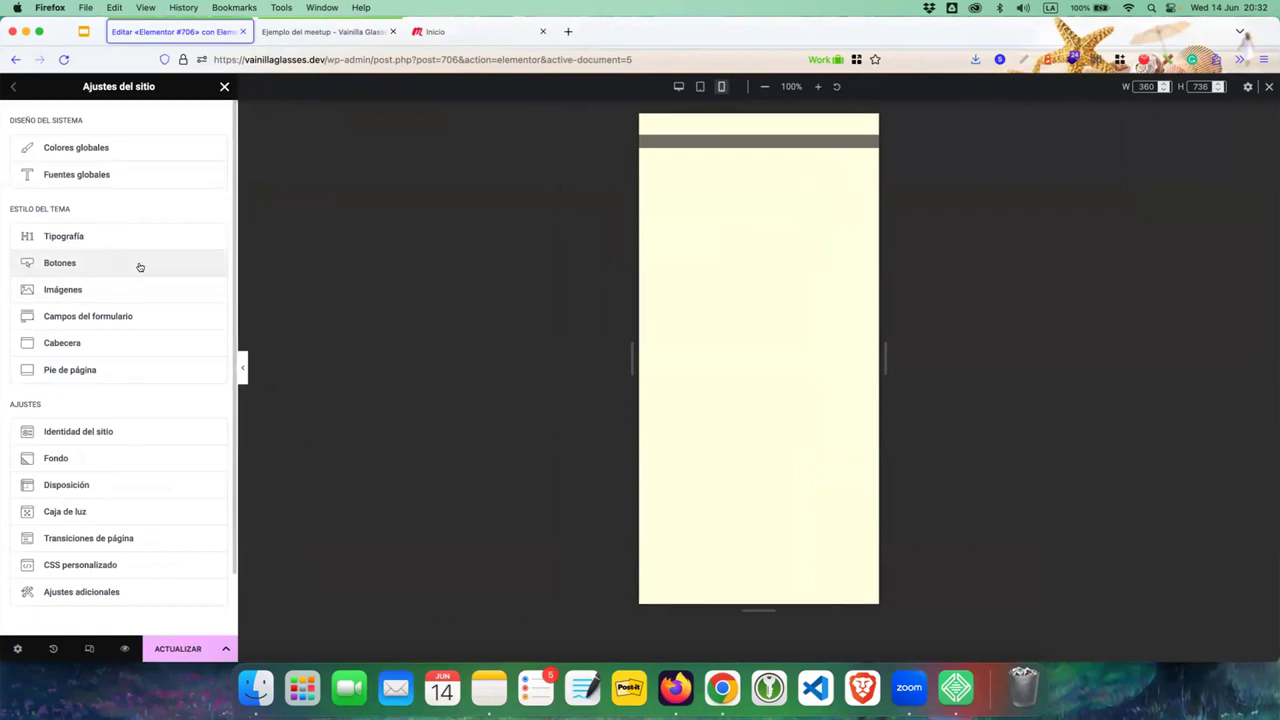
pyautogui.click(116, 290)
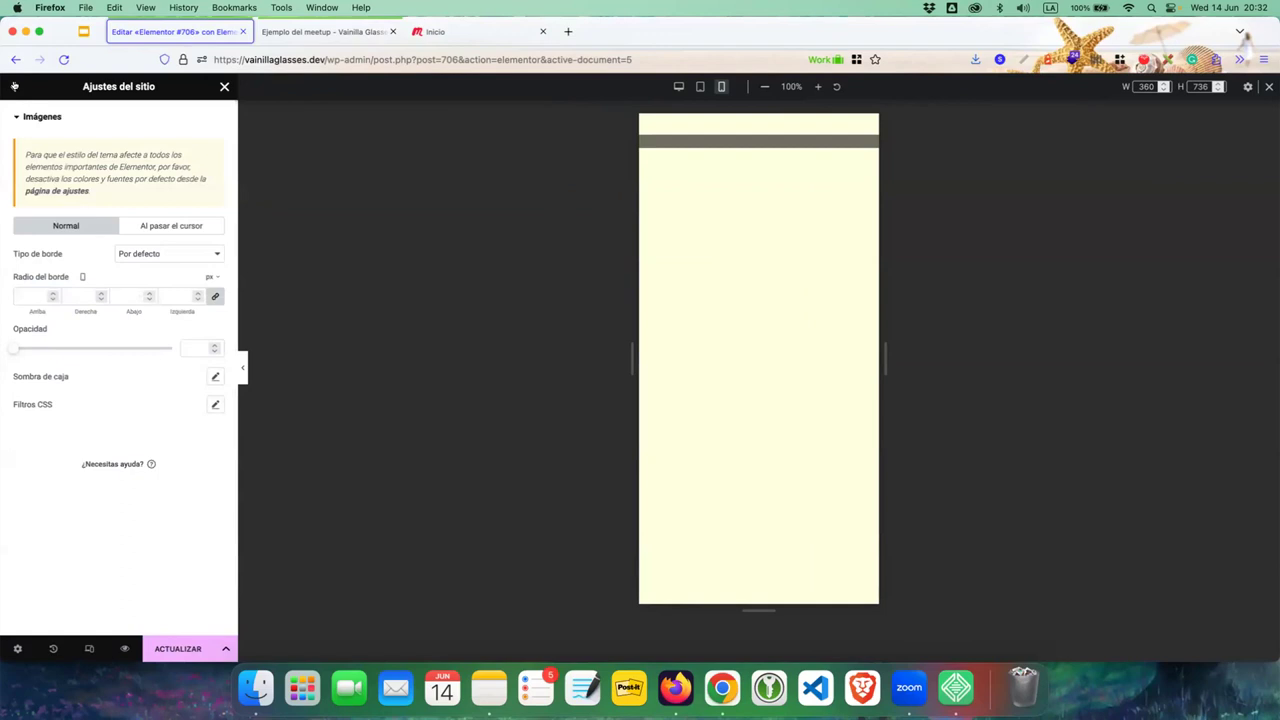
pyautogui.click(15, 86)
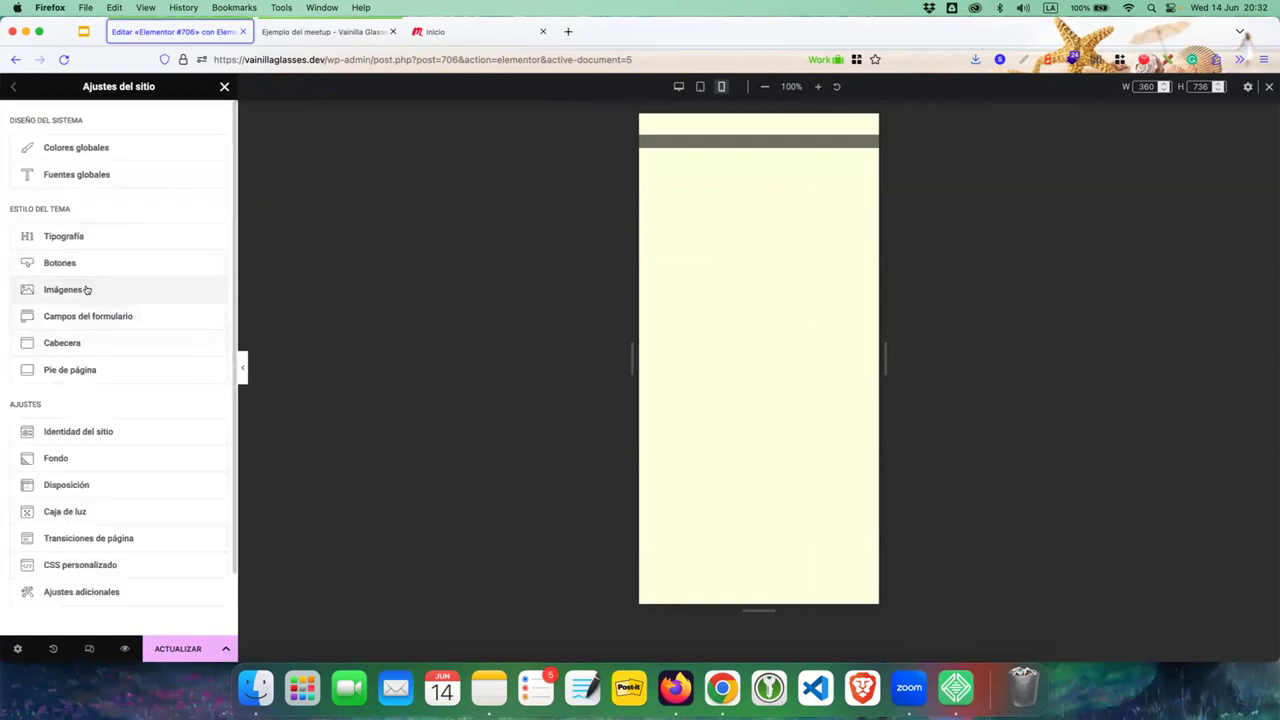
pyautogui.scroll(-2, 157, 480)
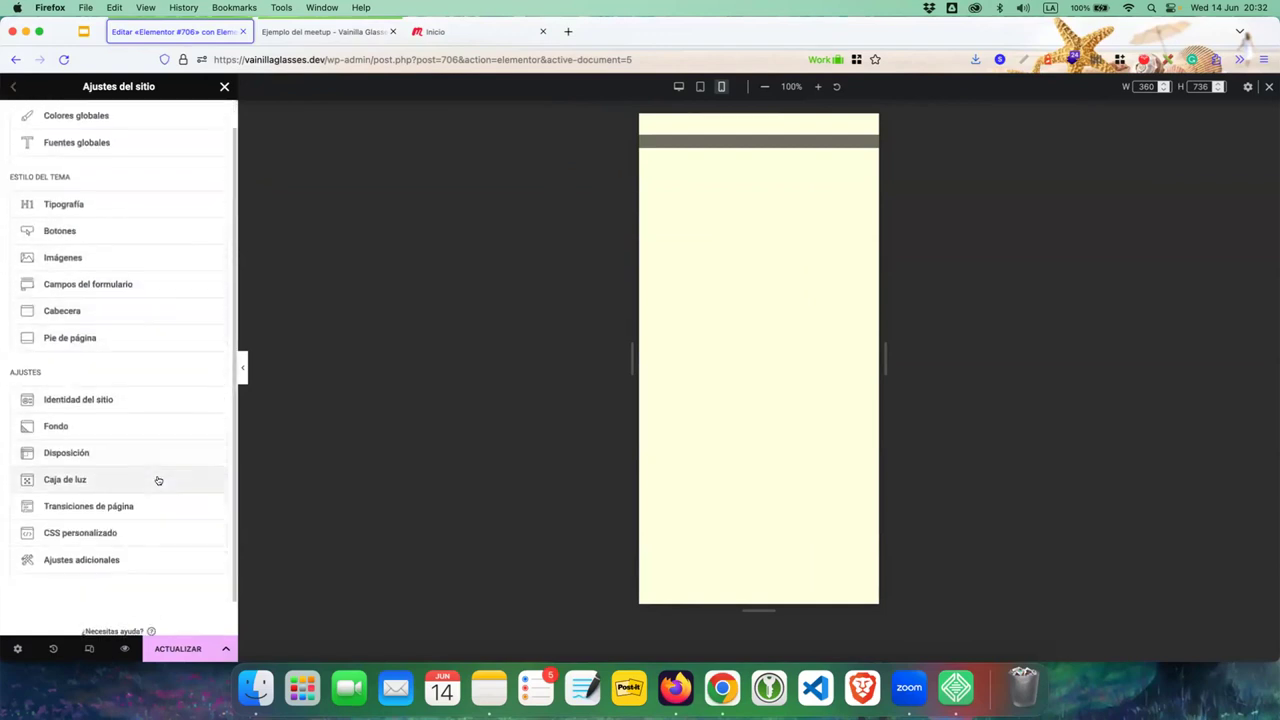
pyautogui.scroll(2, 157, 478)
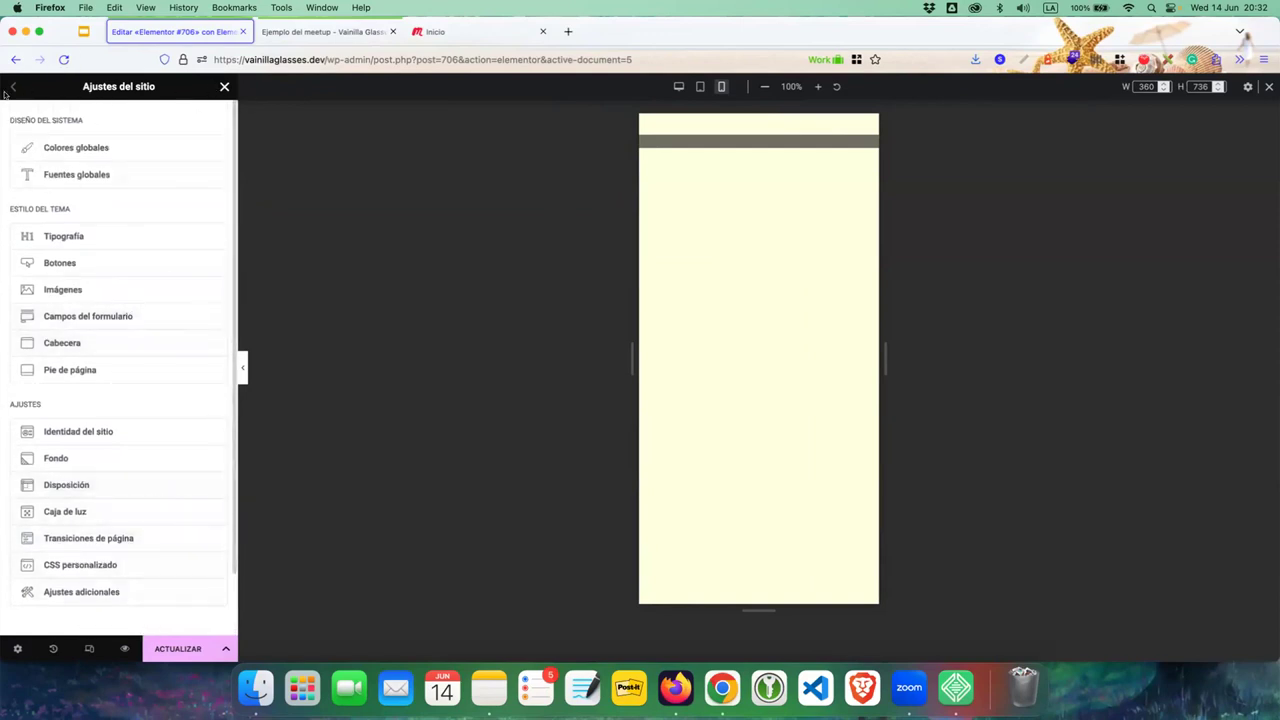
pyautogui.click(221, 87)
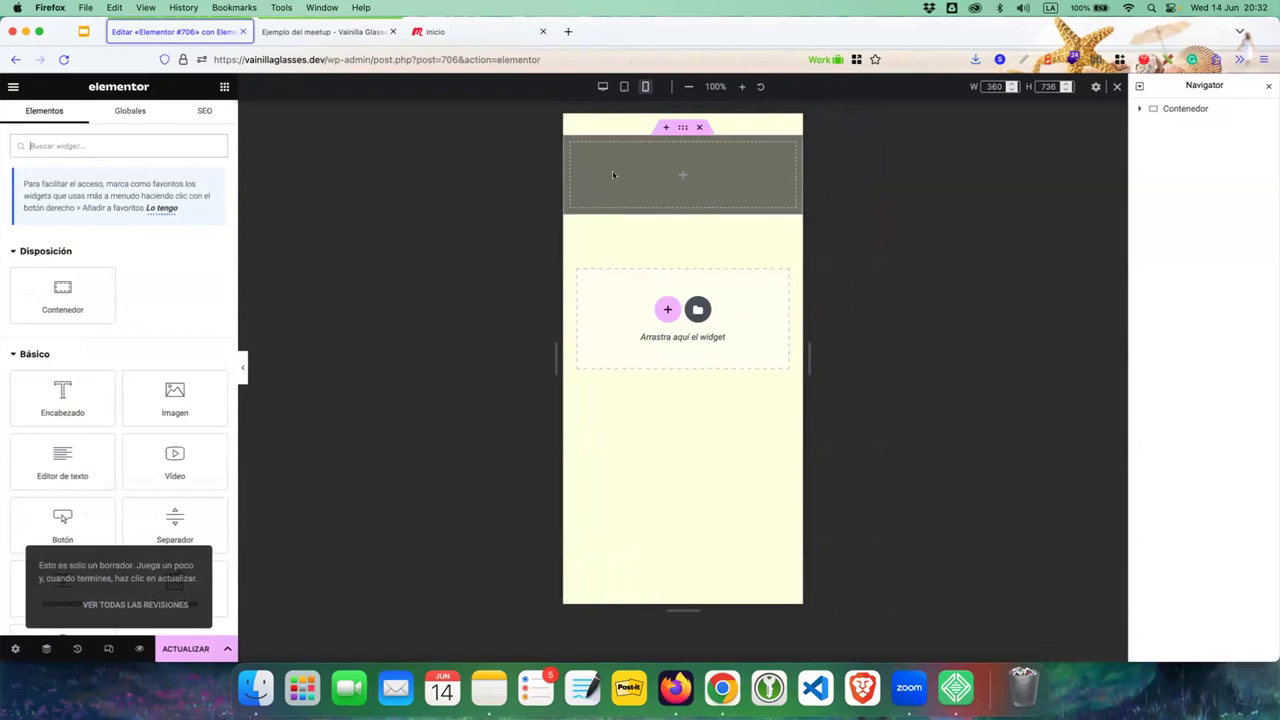
# - Drop a Botón widget into the top grey Contenedor and show its Estilo settings
pyautogui.scroll(-1, 171, 420)
pyautogui.scroll(-3, 177, 383)
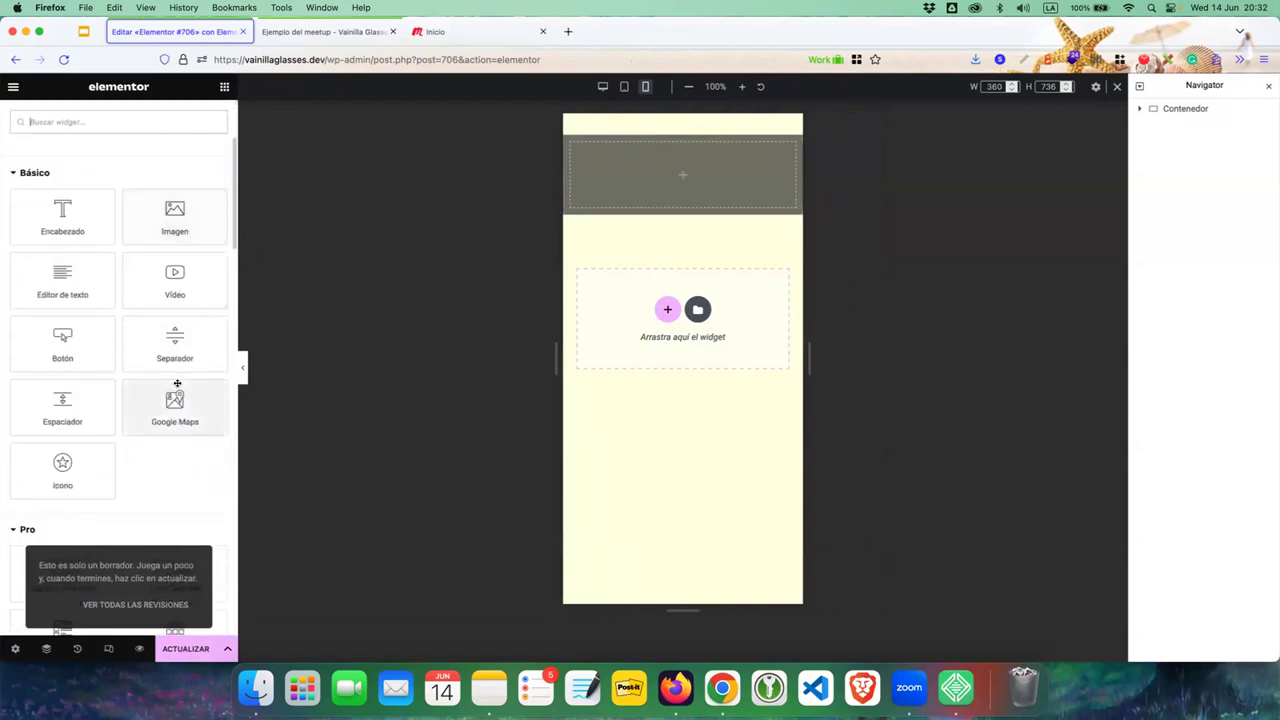
pyautogui.moveTo(91, 330); pyautogui.dragTo(719, 162)
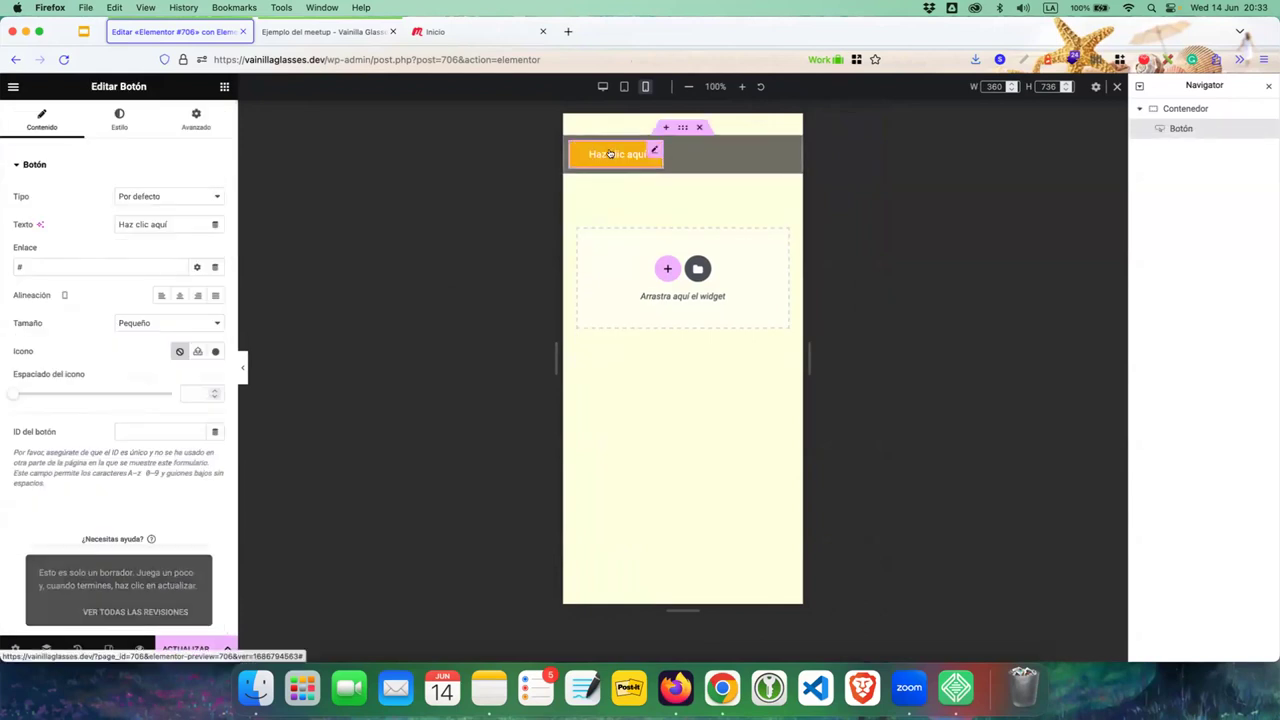
pyautogui.click(116, 124)
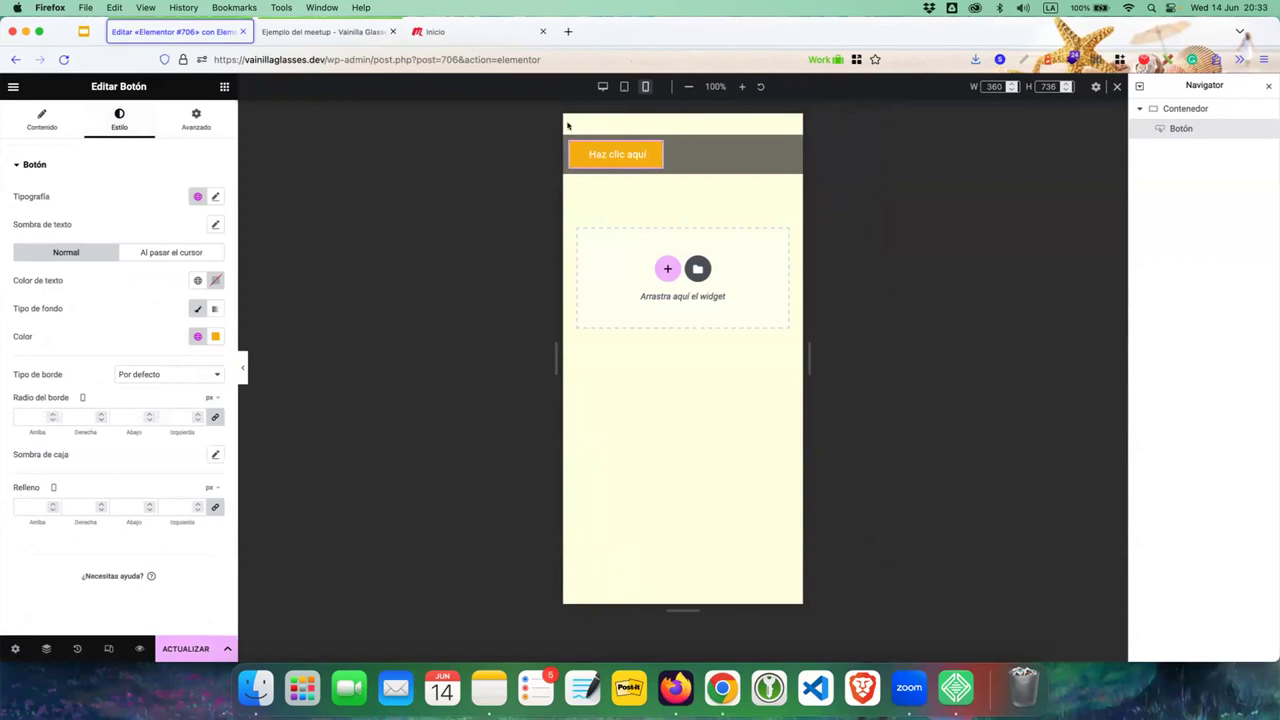
pyautogui.rightClick(601, 153)
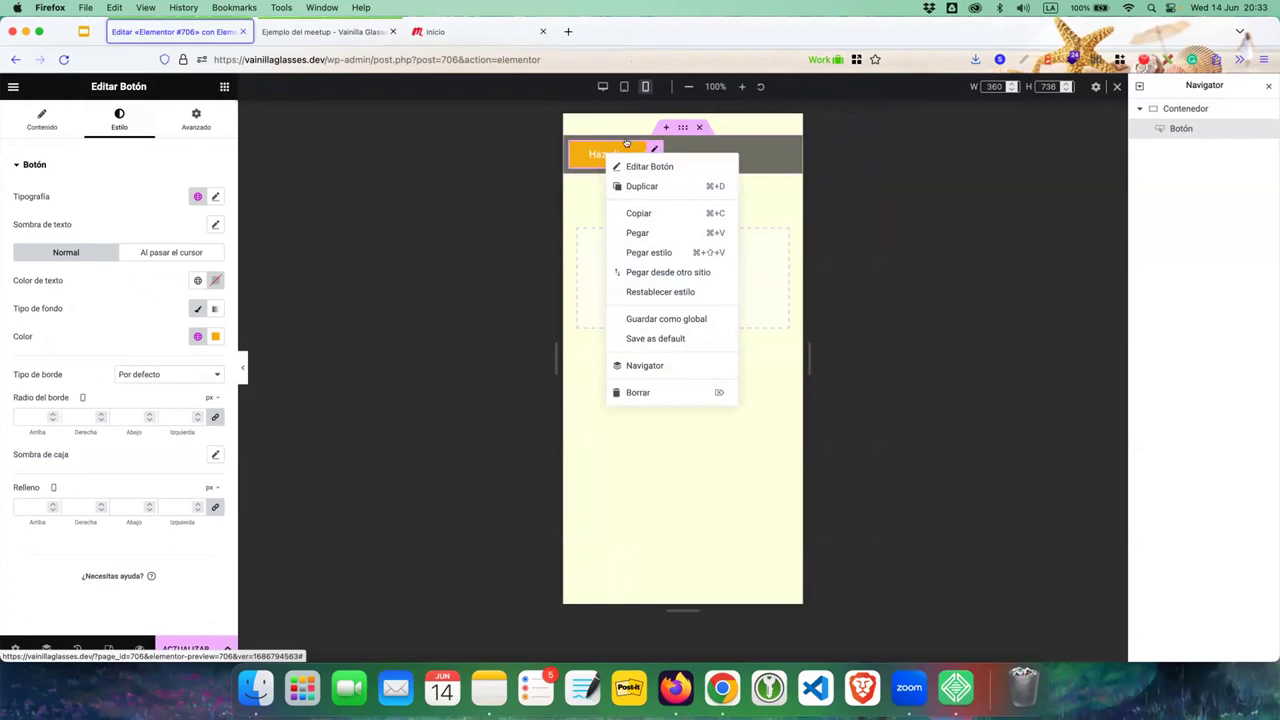
# - Duplicate the Haz clic aquí button by copying and pasting it
pyautogui.rightClick(745, 148)
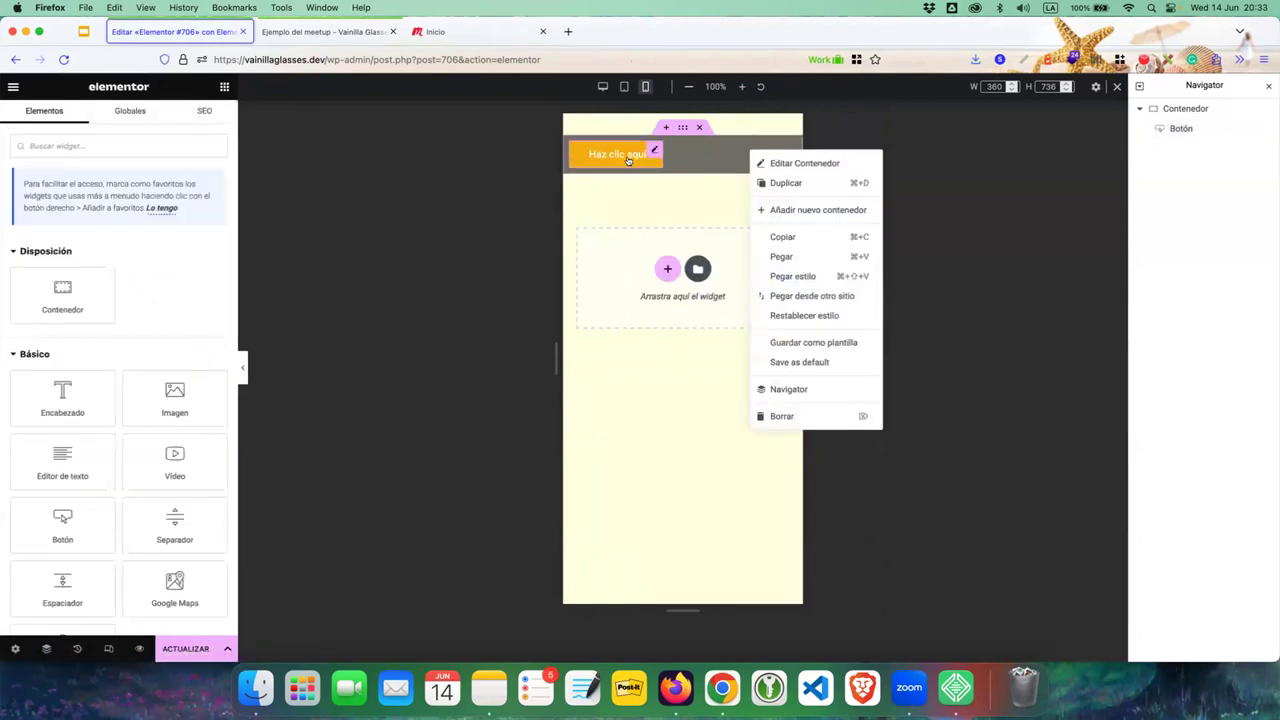
pyautogui.rightClick(679, 240)
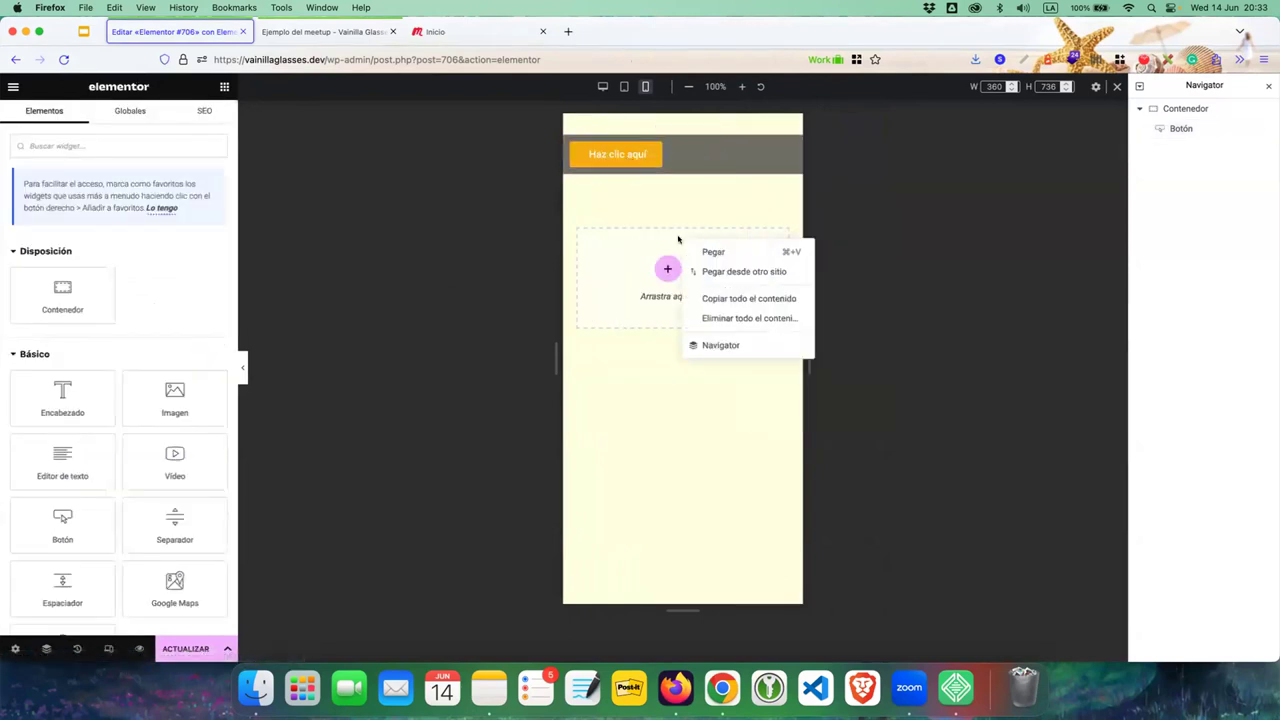
pyautogui.rightClick(719, 200)
pyautogui.rightClick(717, 160)
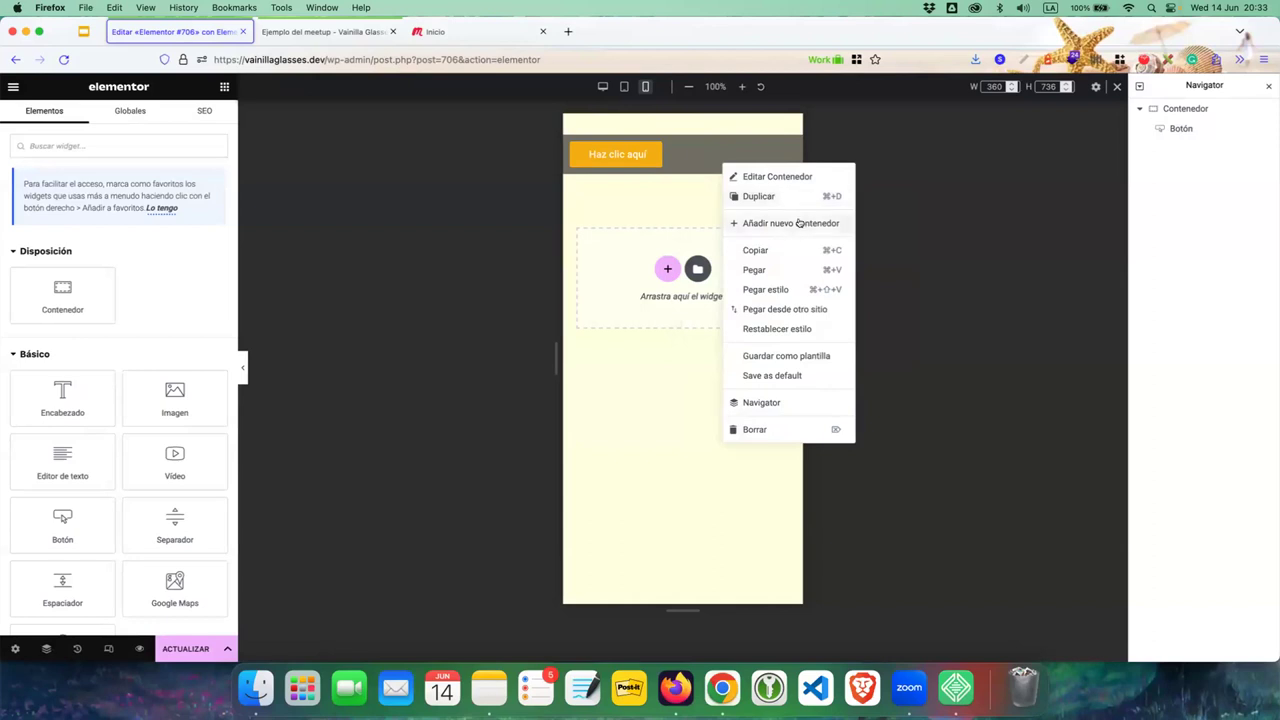
pyautogui.rightClick(598, 153)
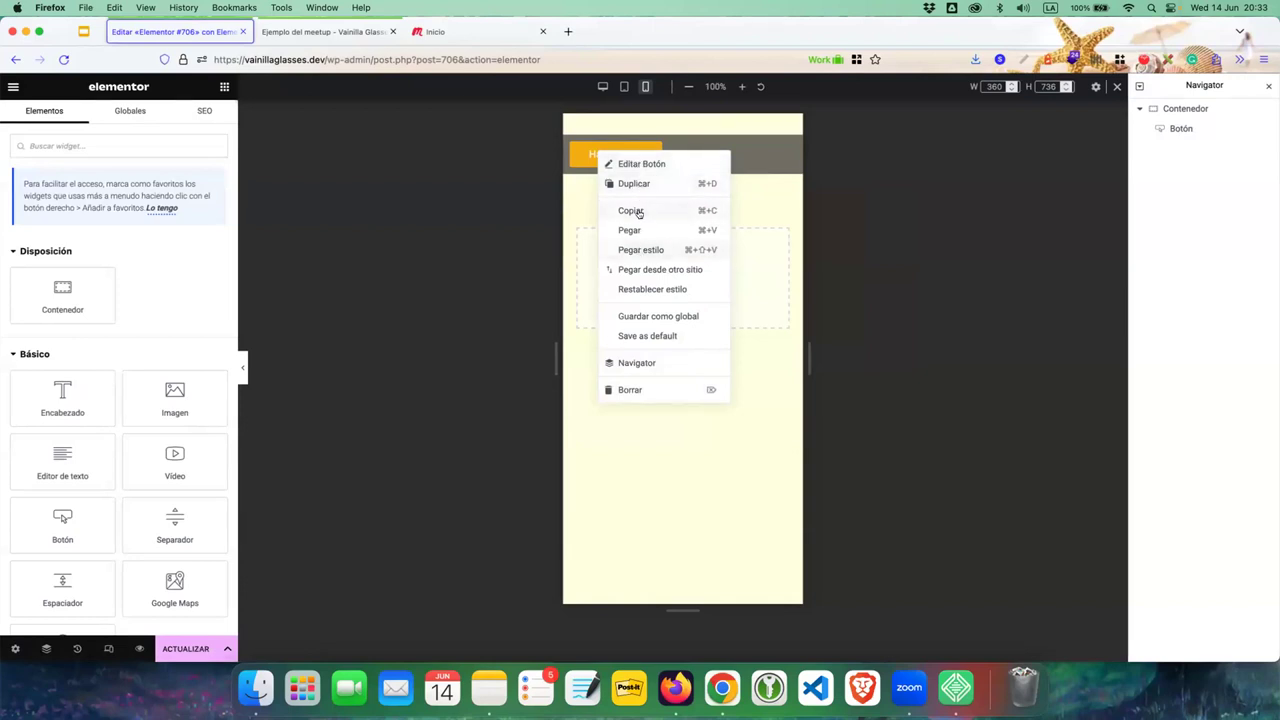
pyautogui.click(634, 212)
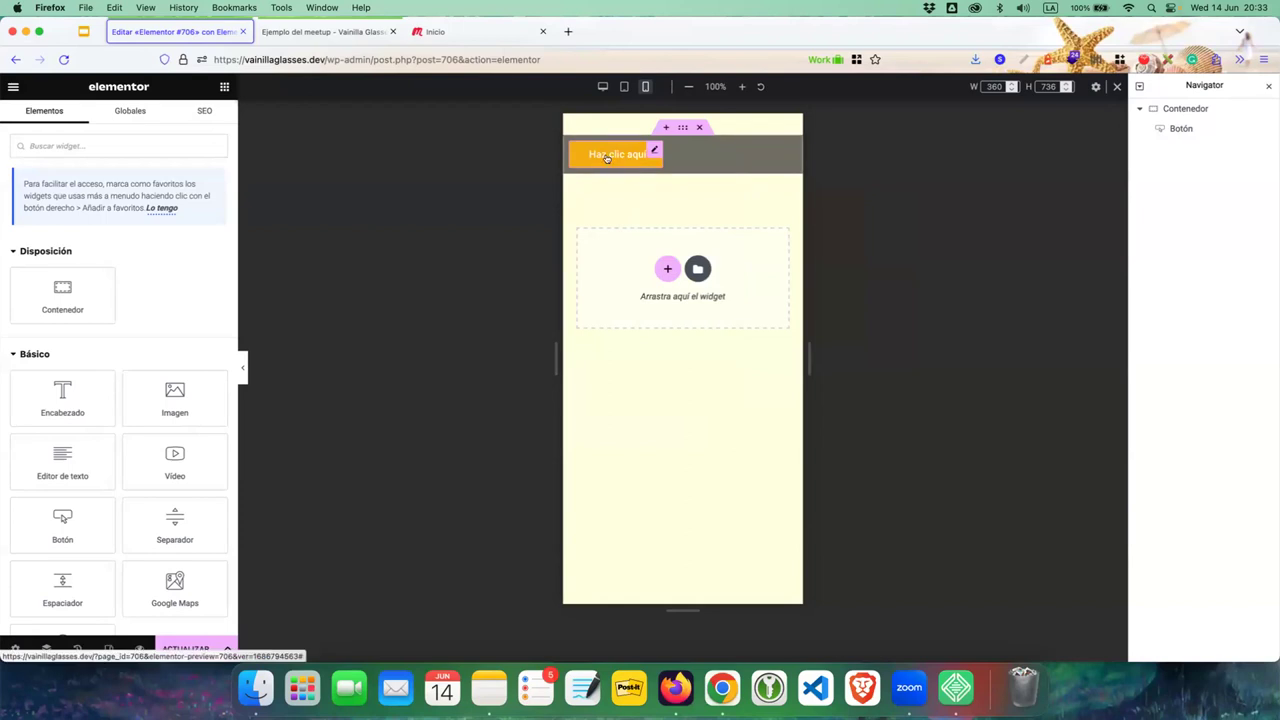
pyautogui.rightClick(597, 160)
pyautogui.click(608, 117)
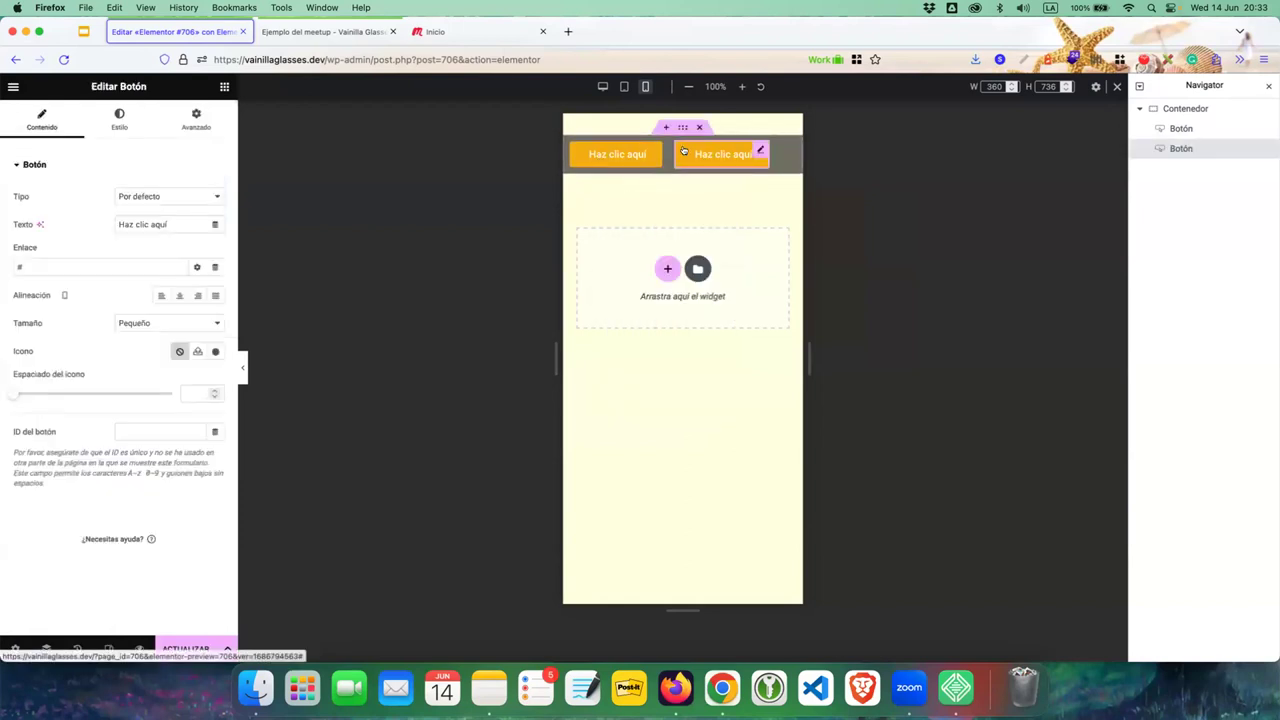
# - Set the first button's background to the global Texto colour
pyautogui.click(584, 162)
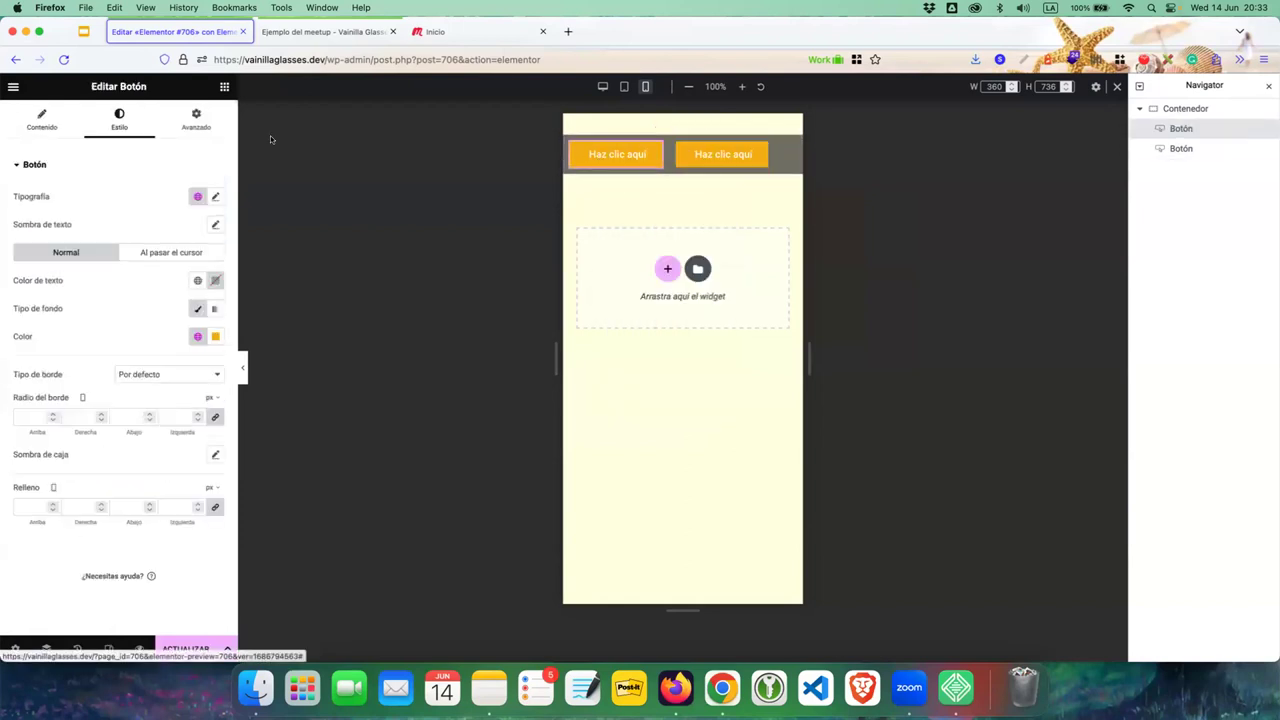
pyautogui.click(193, 336)
pyautogui.click(83, 445)
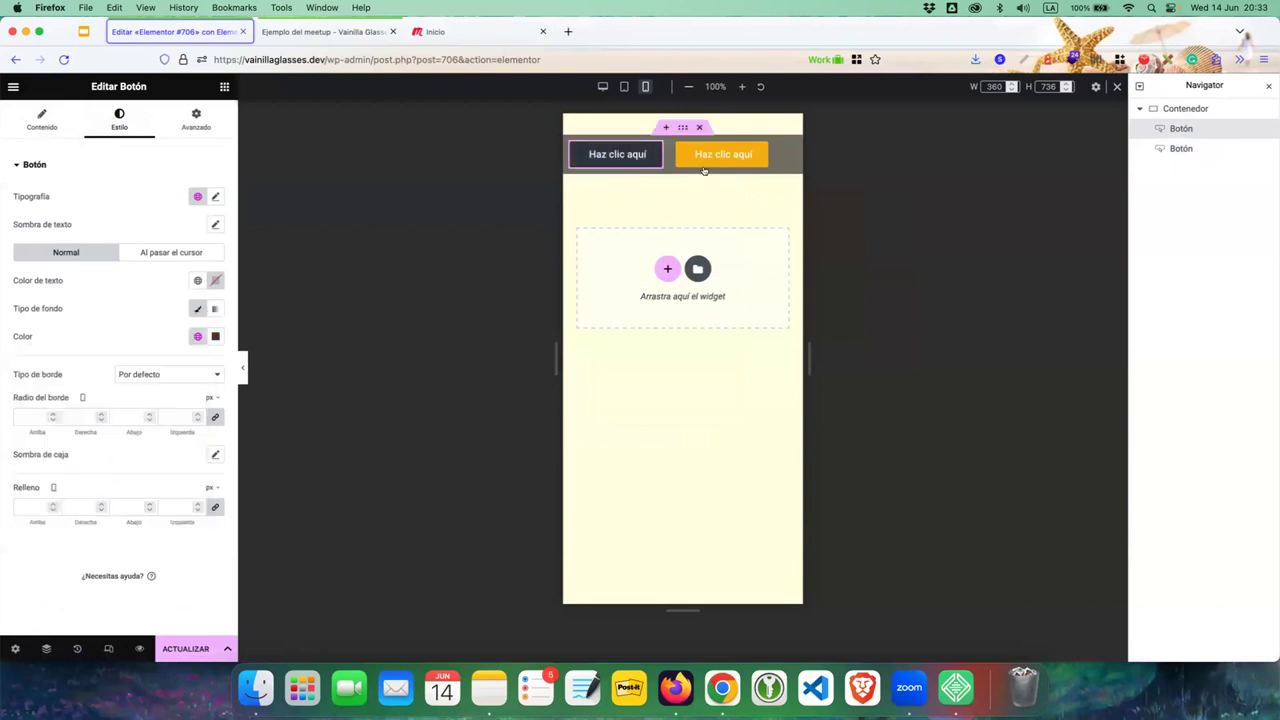
# - Copy the first button's style and paste it onto the second button
pyautogui.rightClick(622, 156)
pyautogui.click(650, 218)
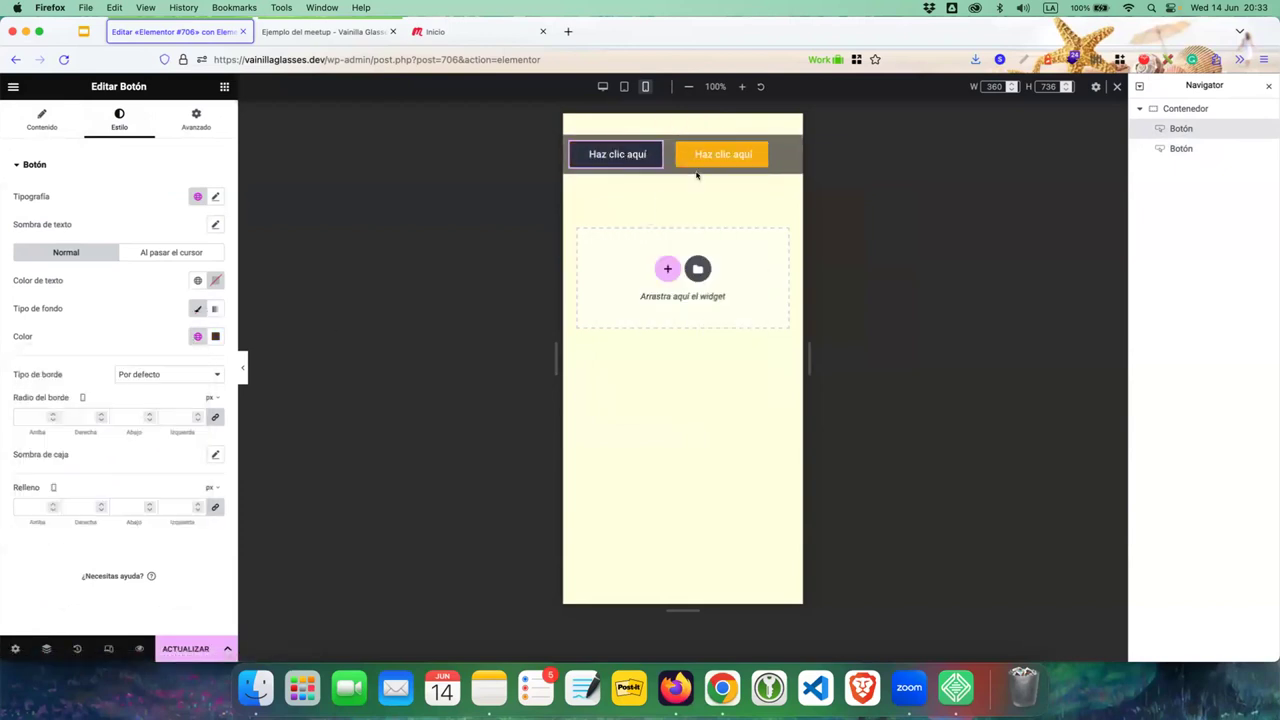
pyautogui.rightClick(697, 160)
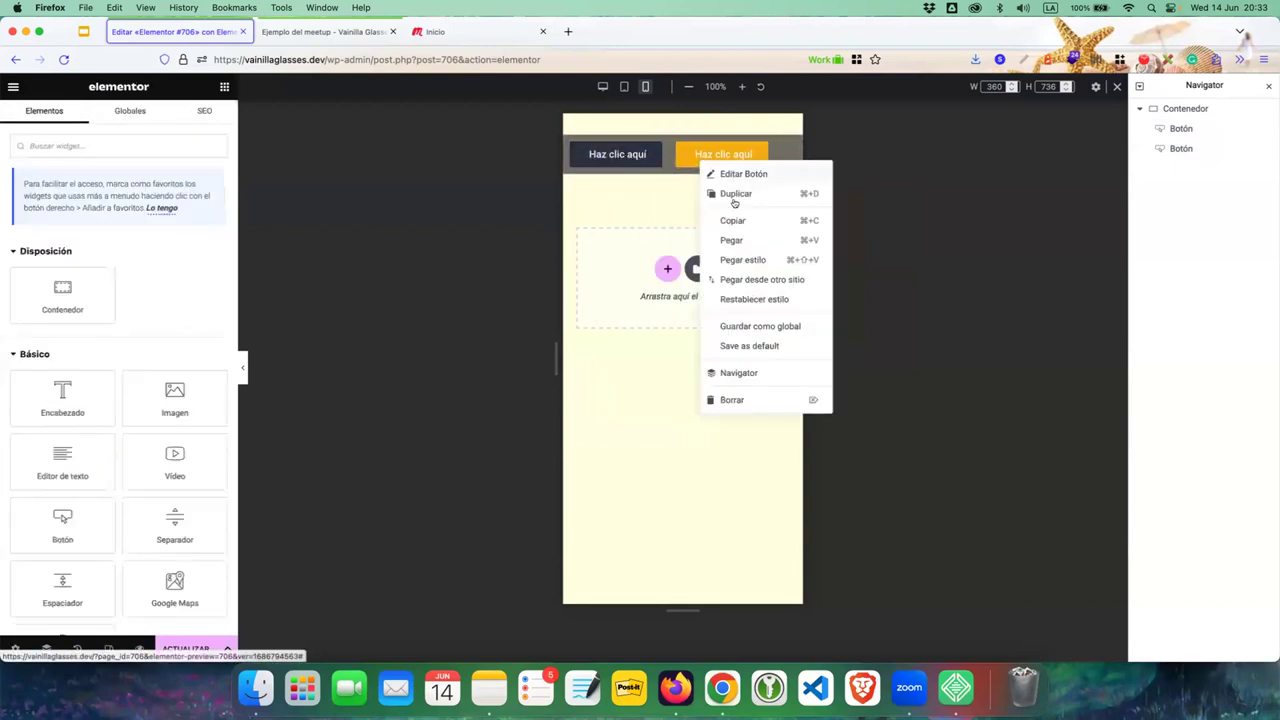
pyautogui.click(740, 259)
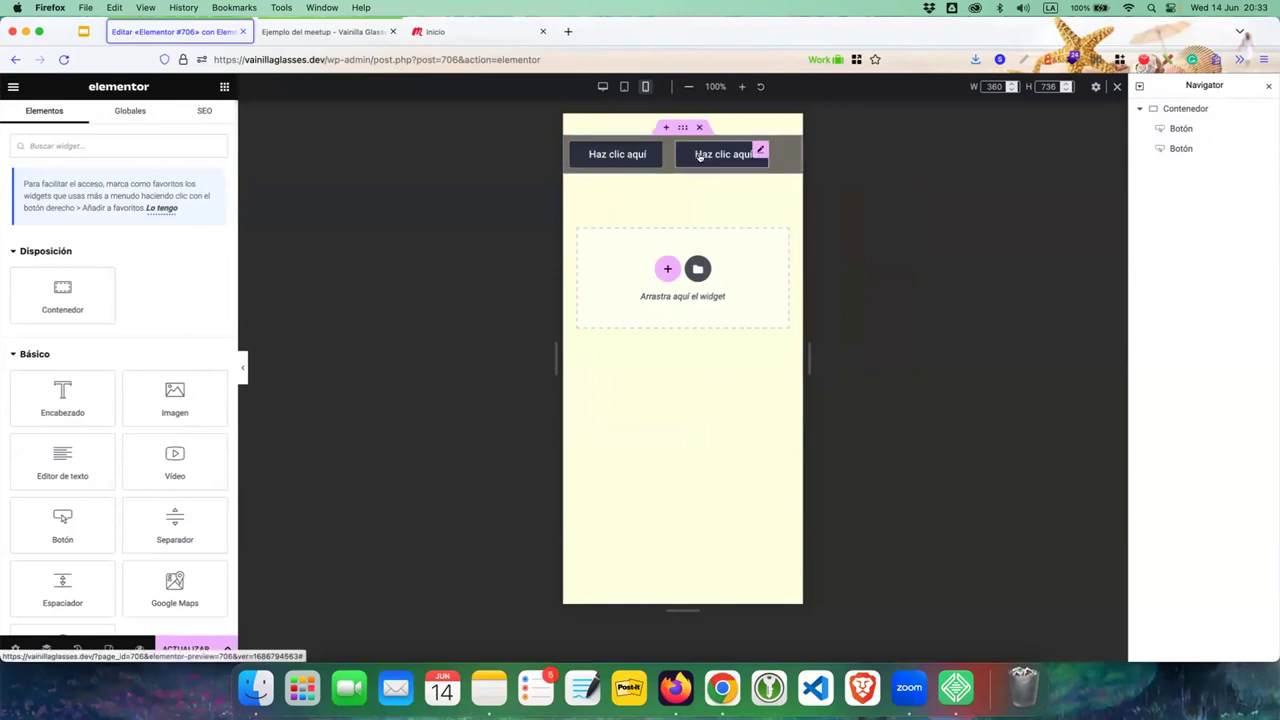
pyautogui.rightClick(697, 157)
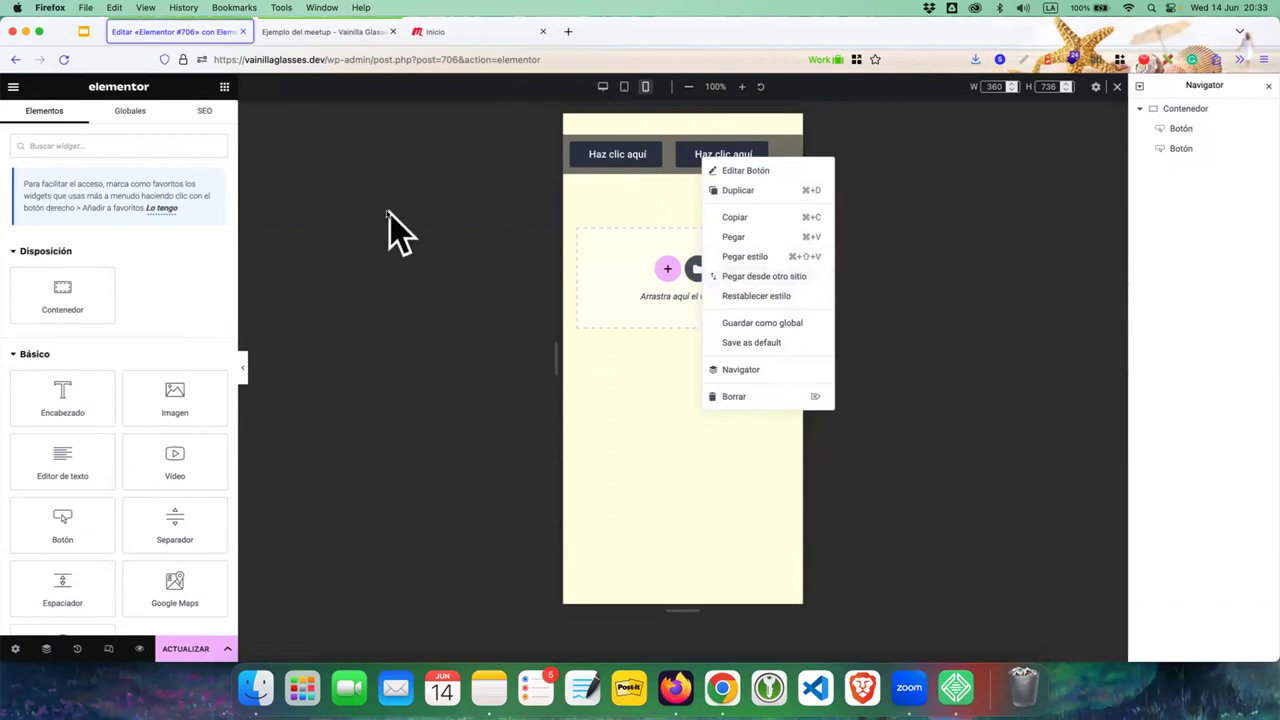
# - Reset the second button's style with Restablecer estilo, then bring up the editor's main menu
pyautogui.click(787, 299)
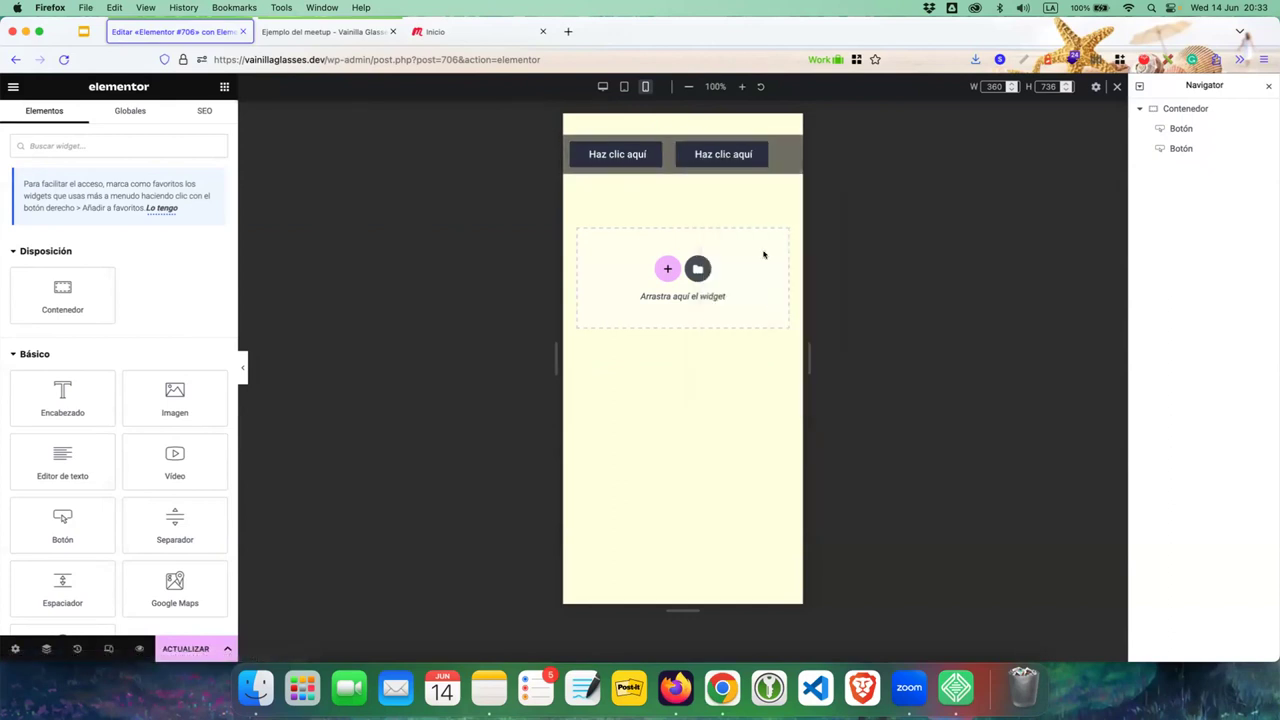
pyautogui.click(737, 157)
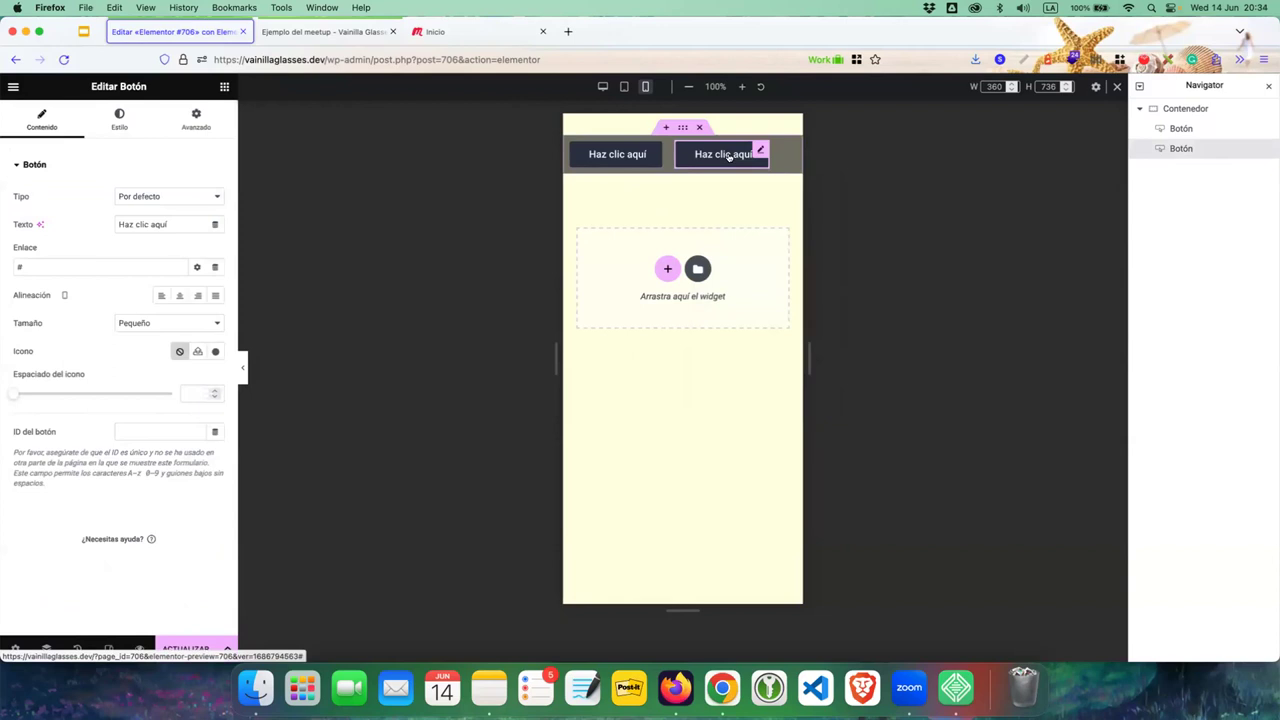
pyautogui.rightClick(729, 157)
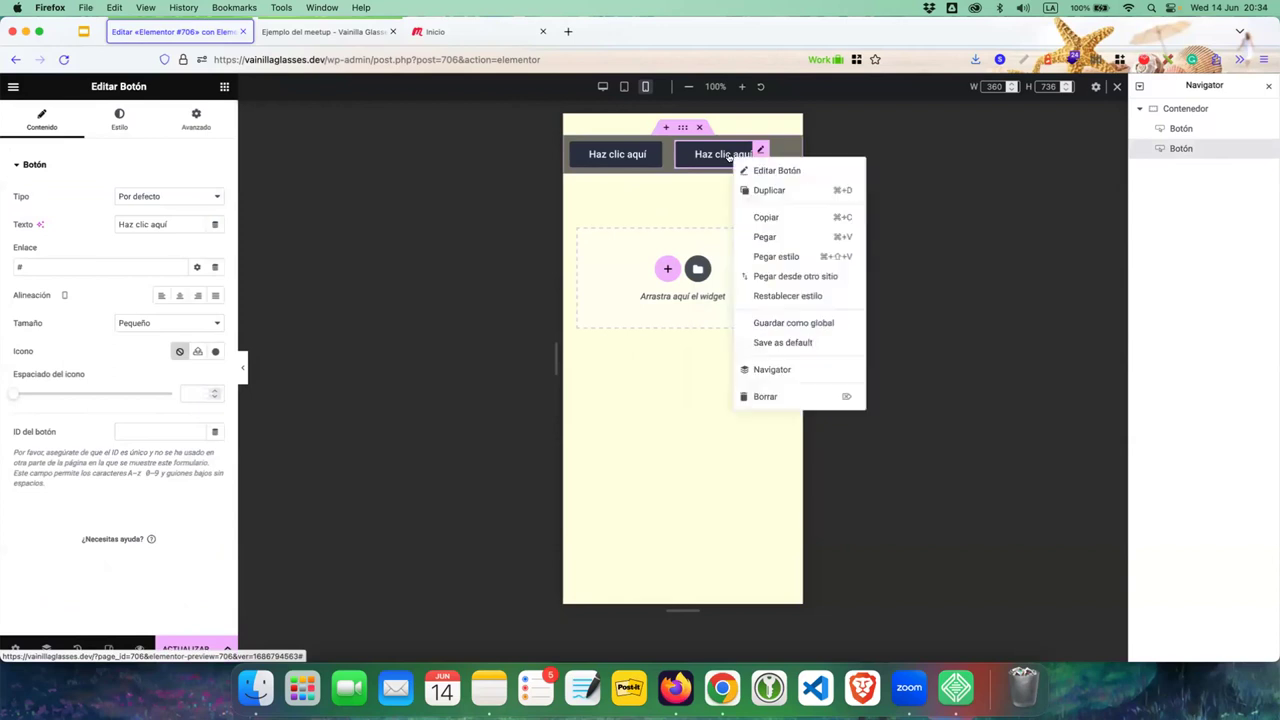
pyautogui.click(770, 297)
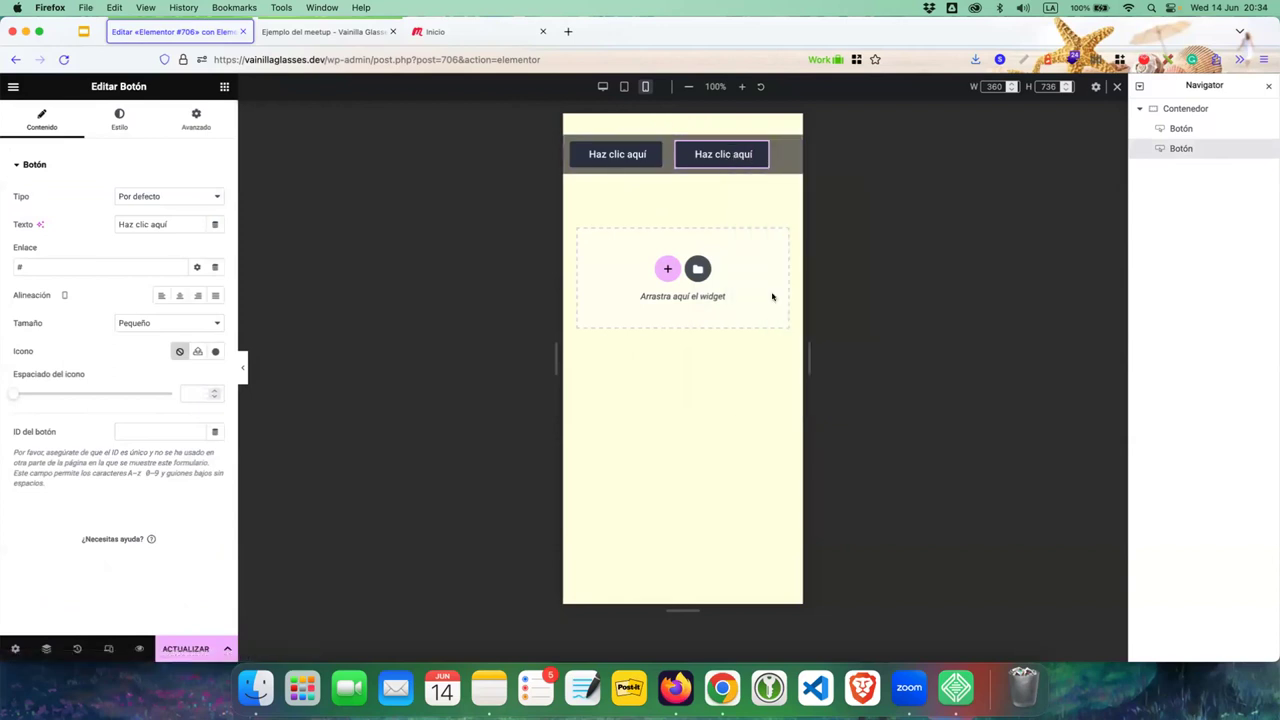
pyautogui.rightClick(694, 152)
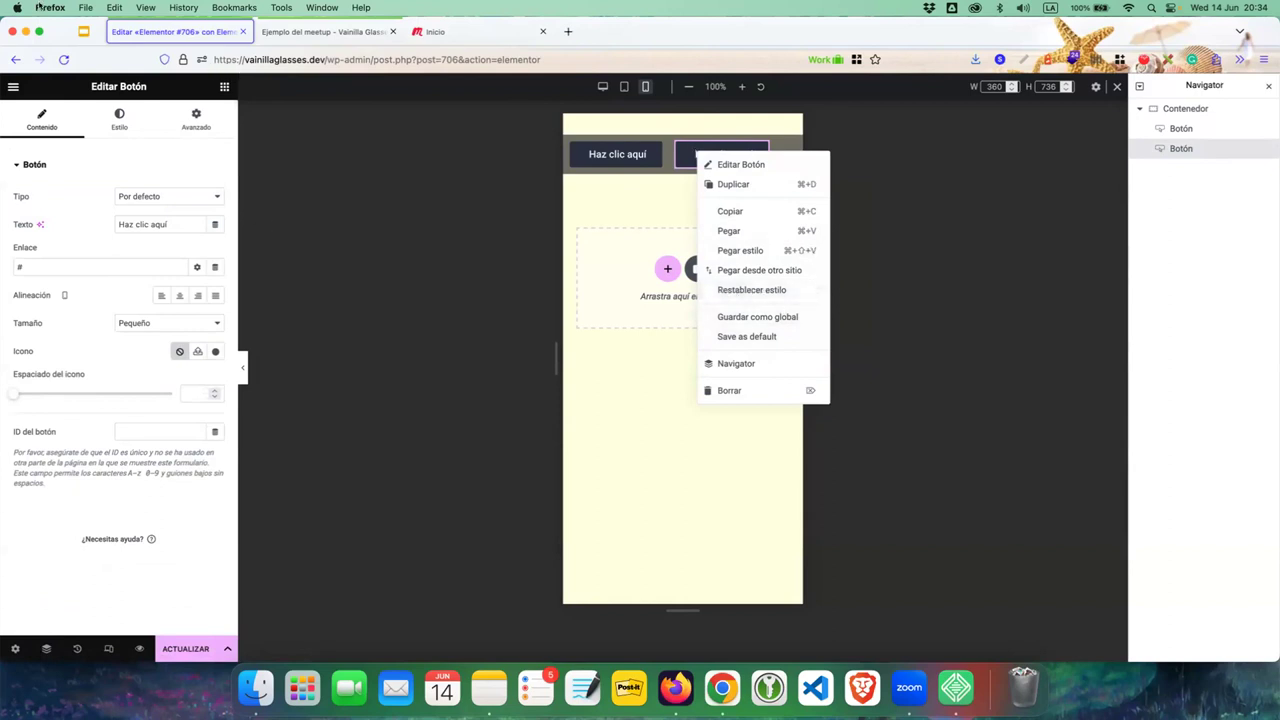
pyautogui.click(14, 89)
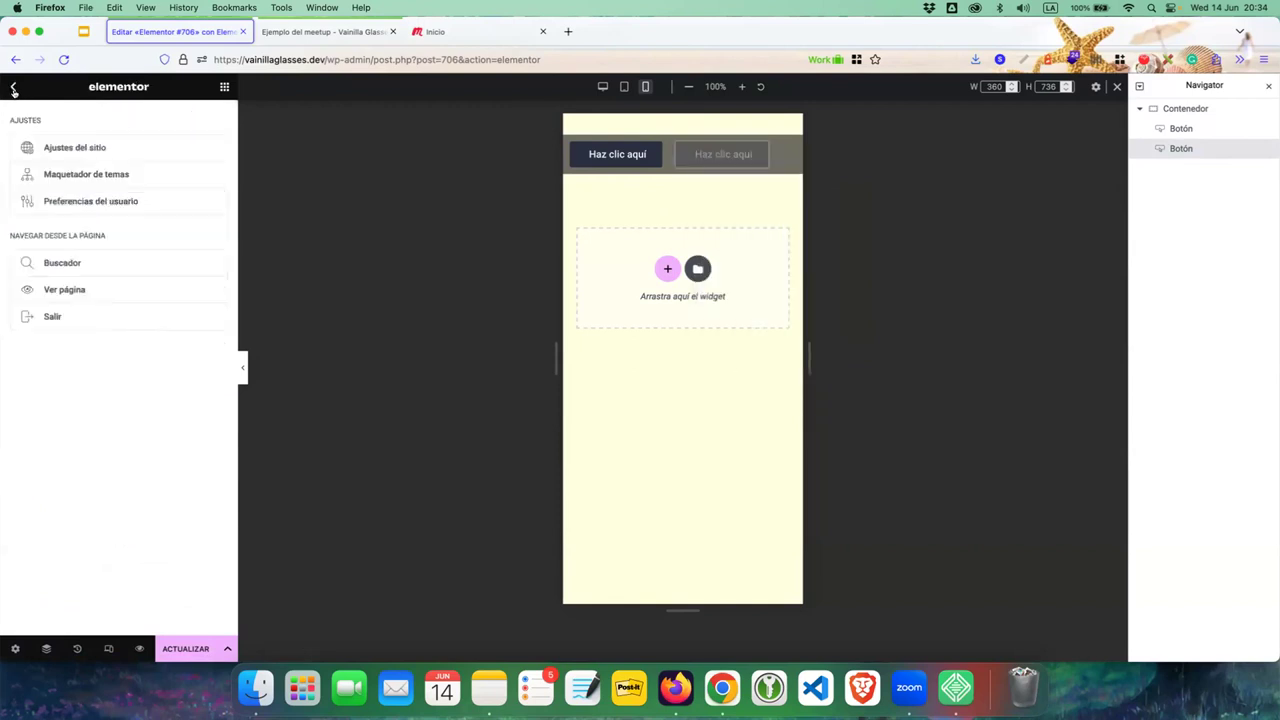
# - Open Ajustes del sitio and its Botones theme style section
pyautogui.click(57, 142)
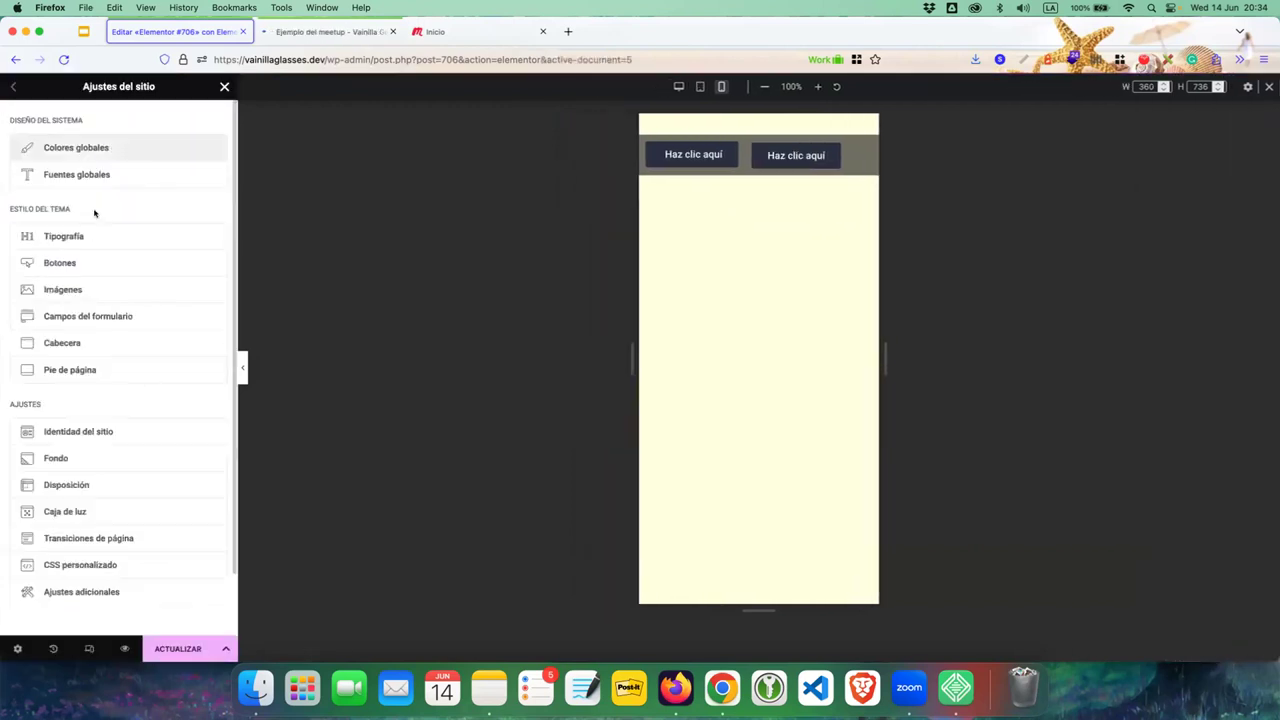
pyautogui.click(88, 264)
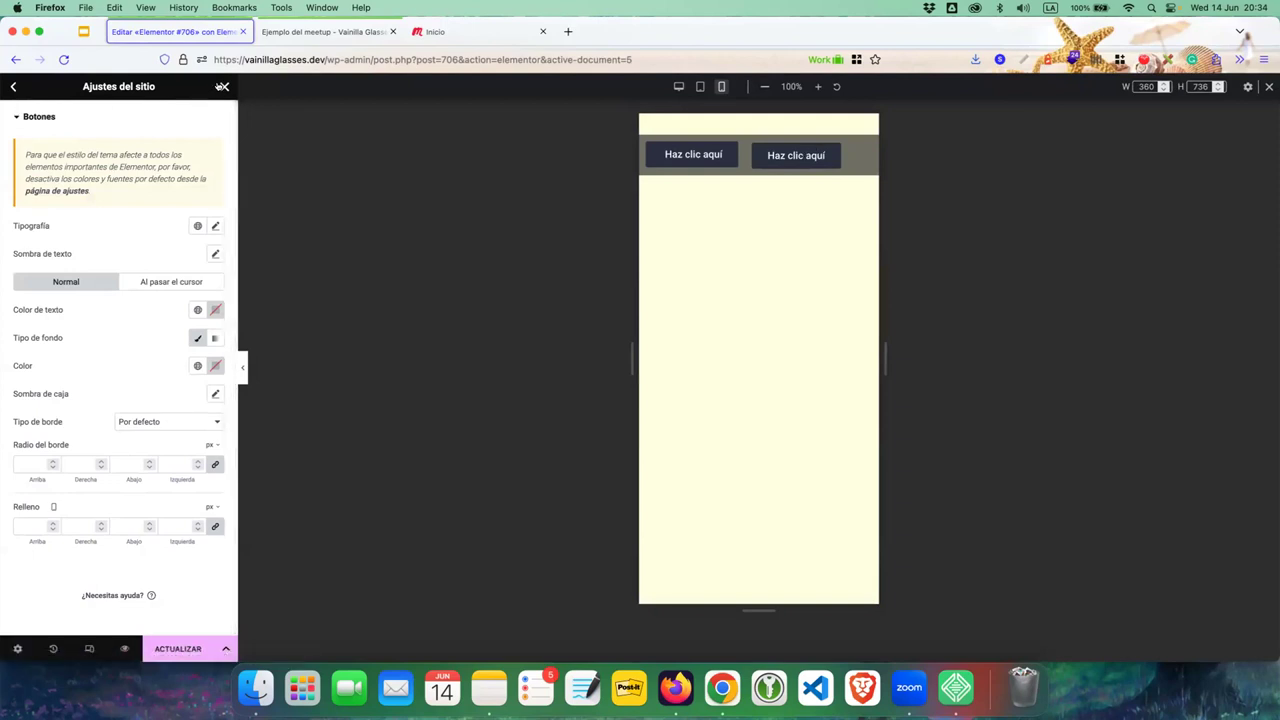
# - Close Site Settings and select the second 'Haz clic aquí' button for editing
pyautogui.click(222, 86)
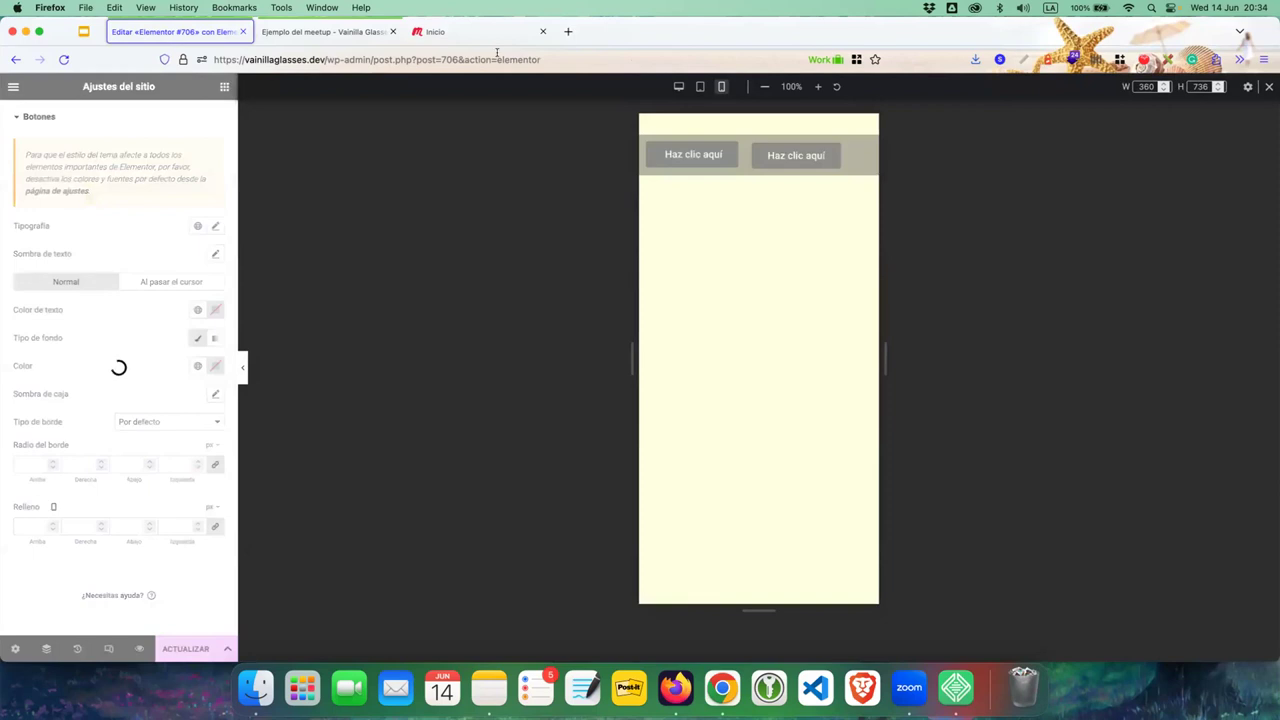
pyautogui.rightClick(700, 157)
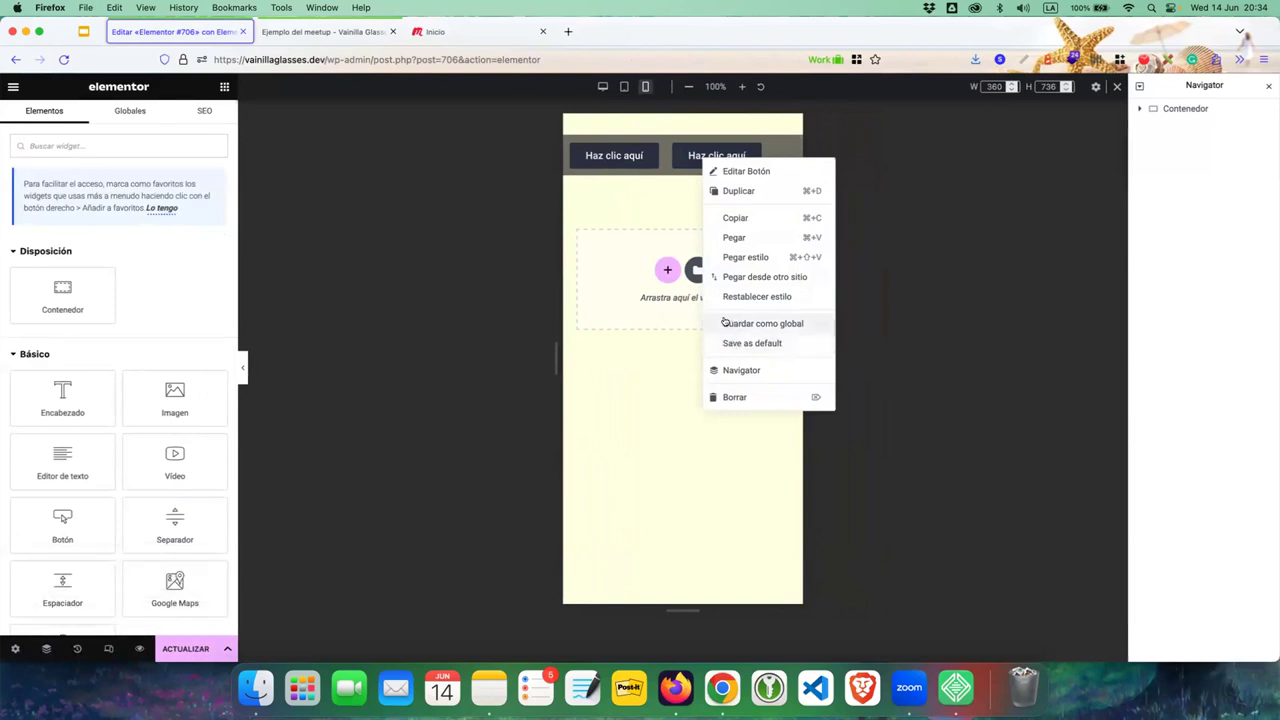
pyautogui.click(634, 208)
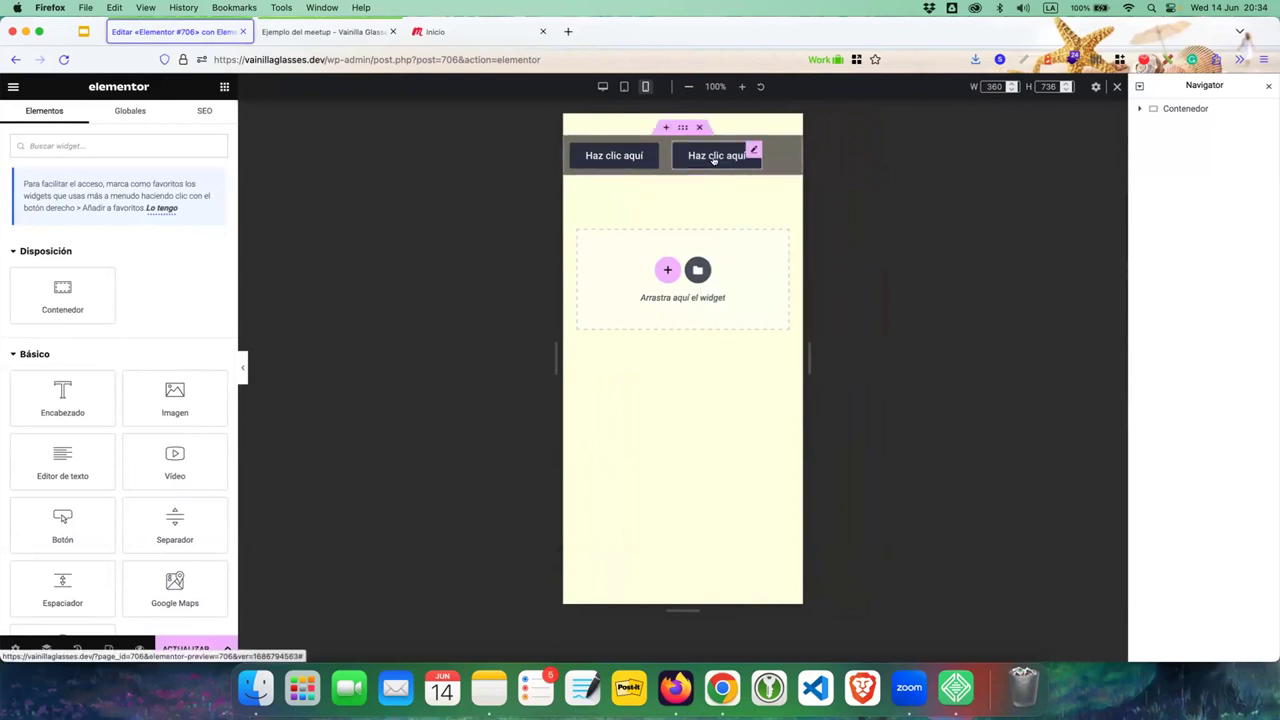
pyautogui.click(714, 161)
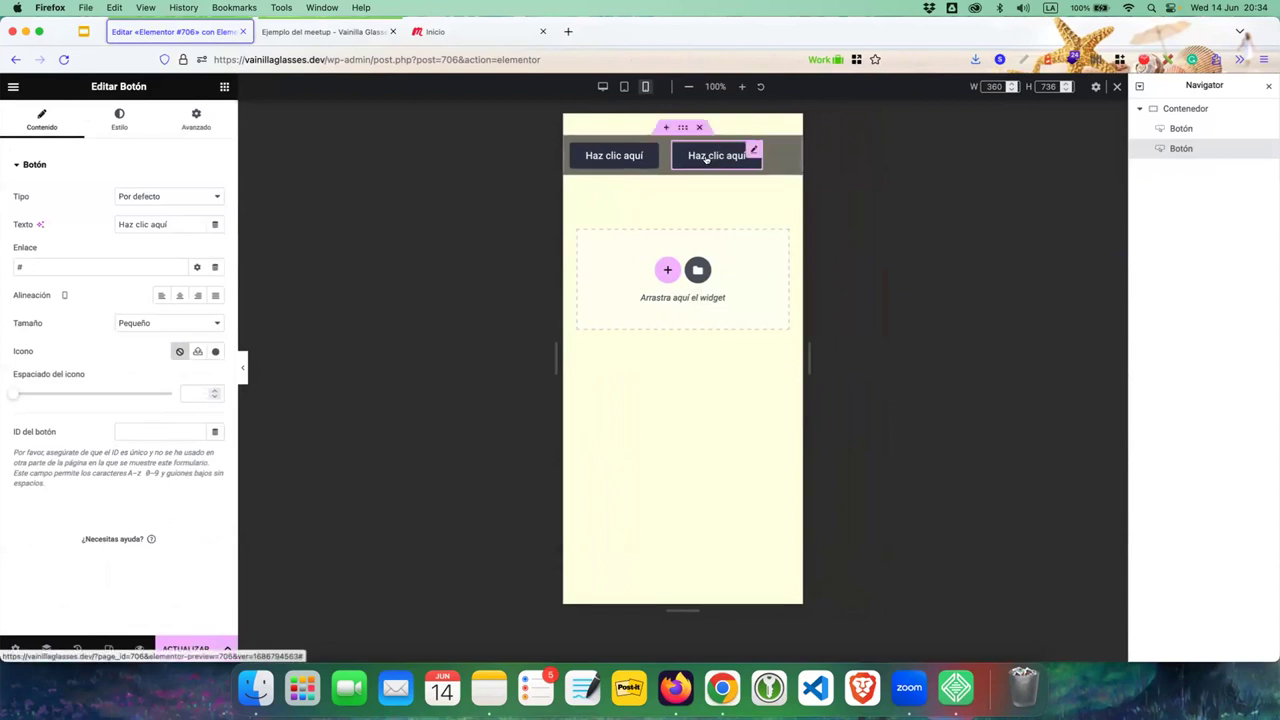
# - Save the second button's settings as the default and place the other Firefox window beside the editor
pyautogui.tripleClick(176, 223)
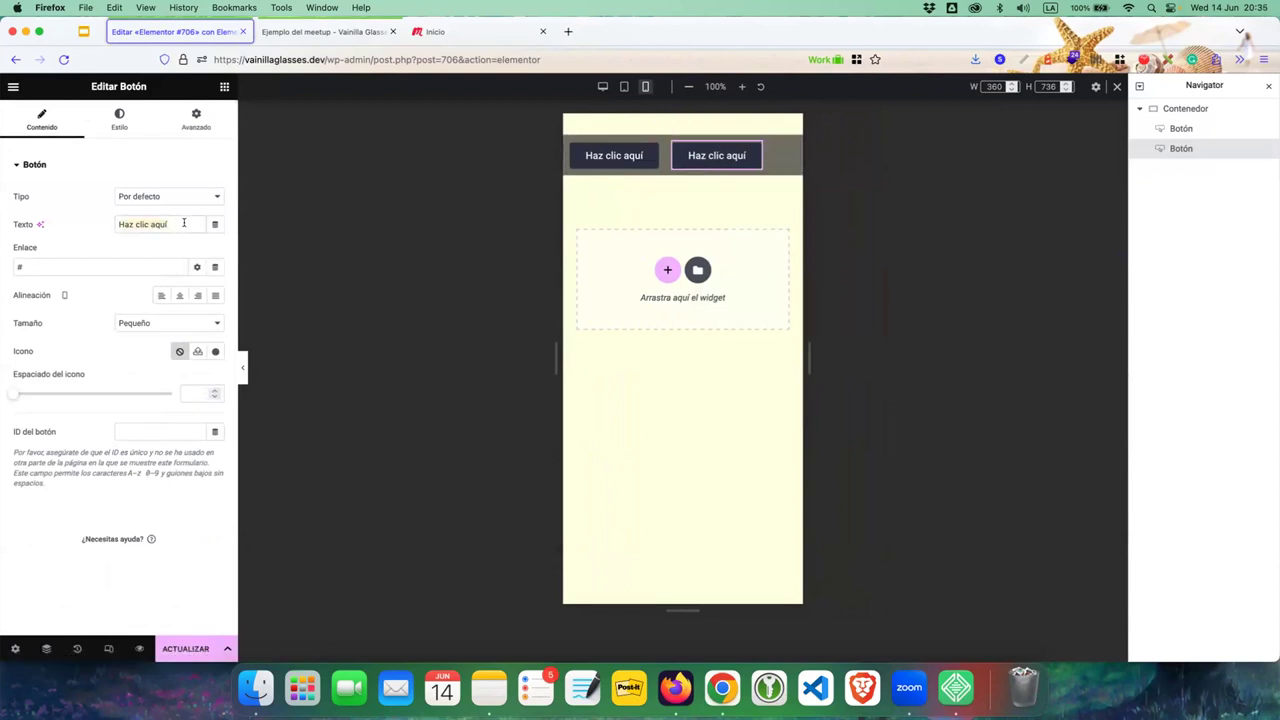
pyautogui.click(155, 264)
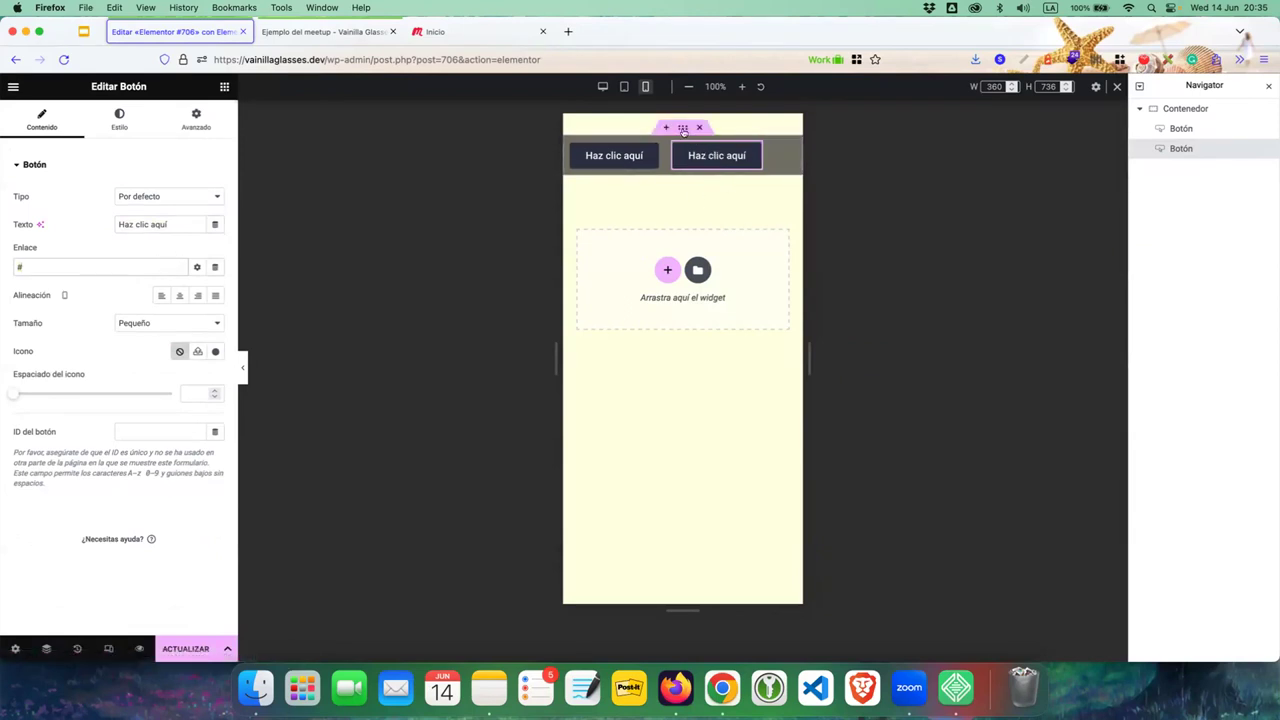
pyautogui.rightClick(690, 146)
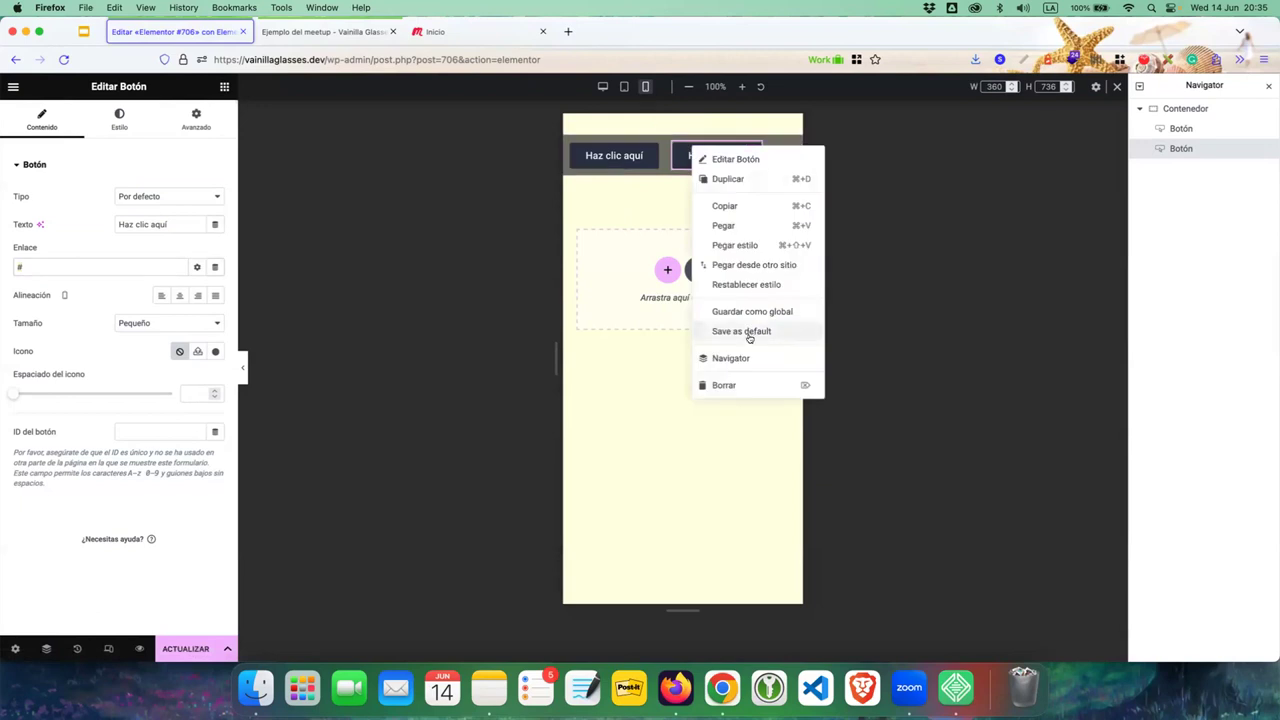
pyautogui.click(266, 204)
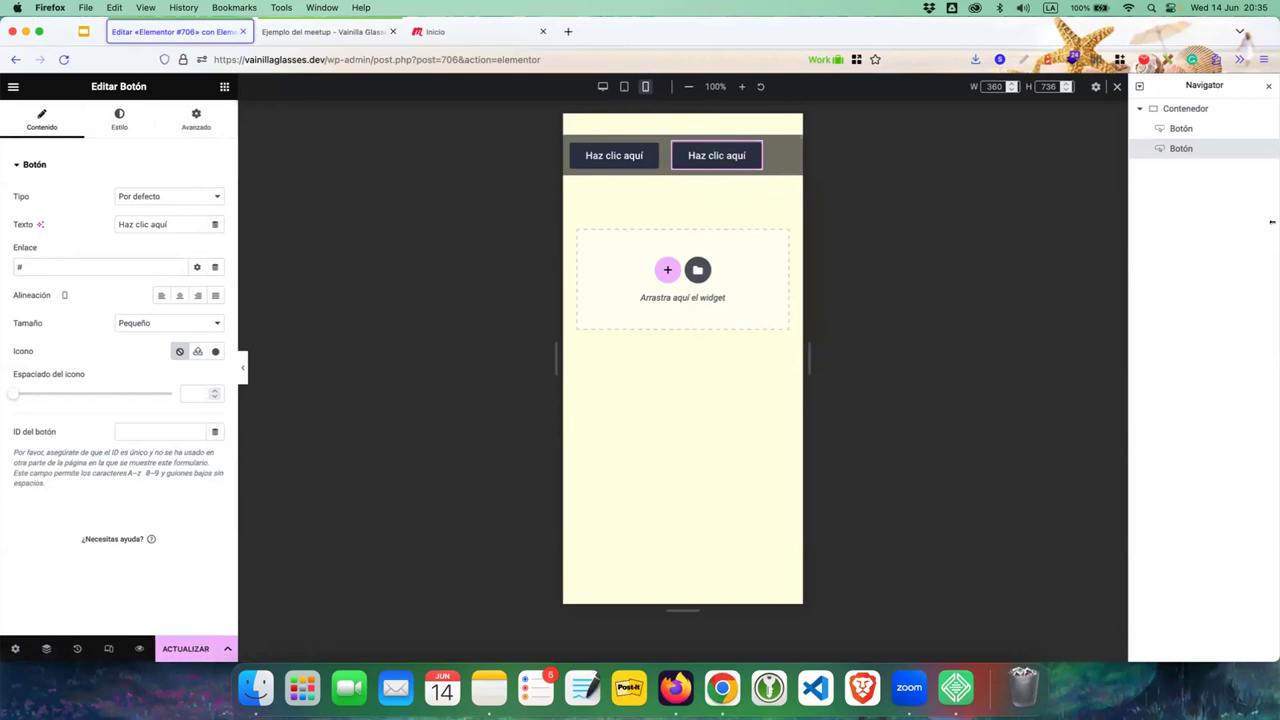
pyautogui.moveTo(1240, 31); pyautogui.dragTo(745, 27)
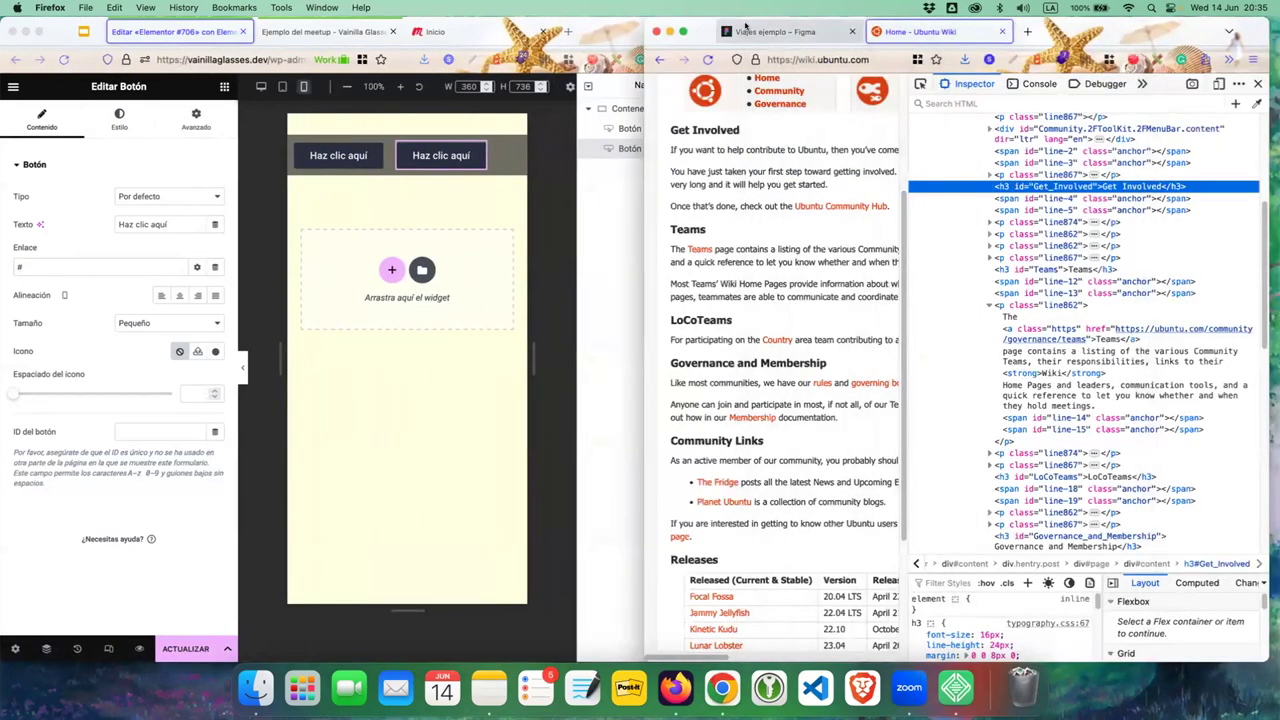
# - Inspect Figma's Suscribirme button instance on the Componentes page: 222×60, radius 25, fill F28705
pyautogui.click(745, 27)
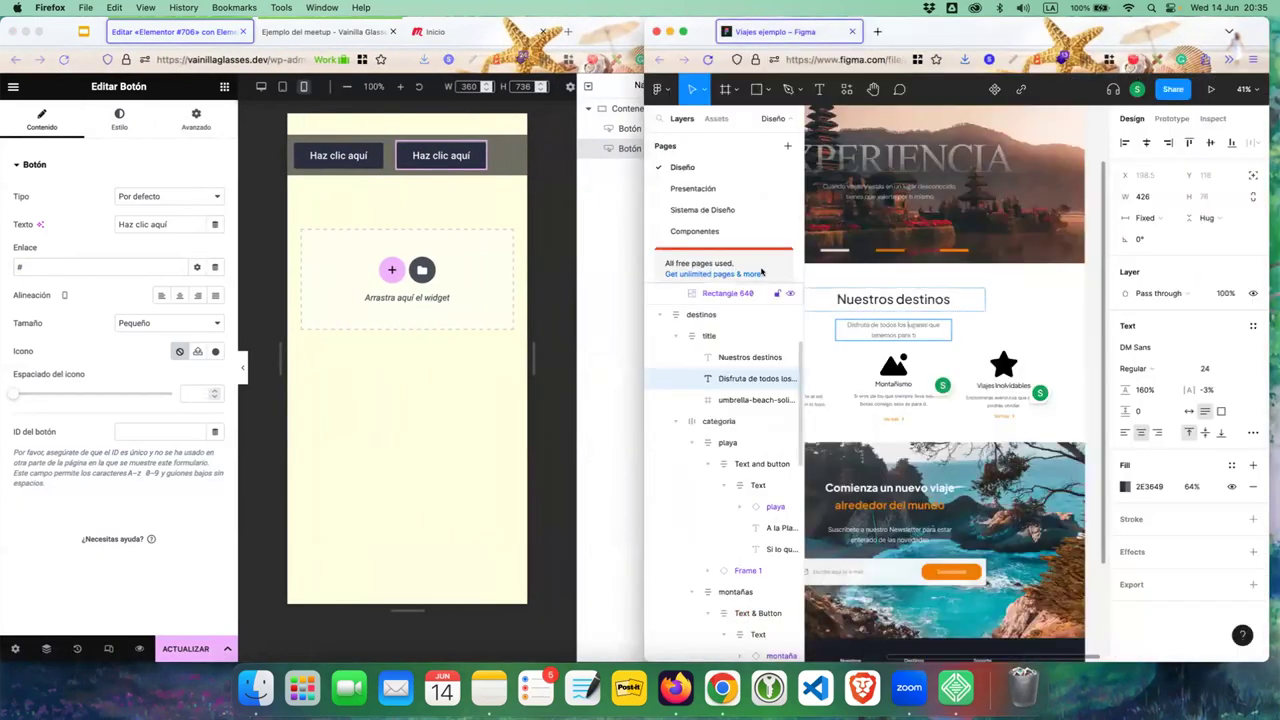
pyautogui.click(750, 235)
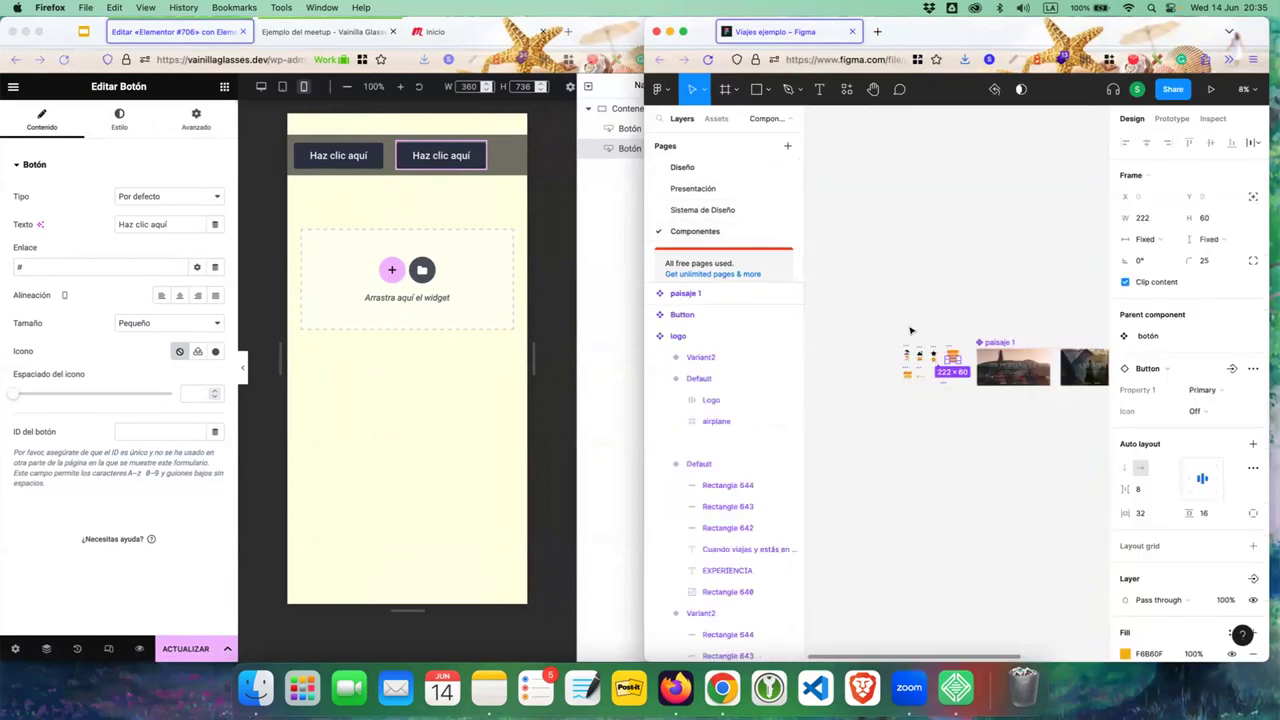
pyautogui.scroll(5, 946, 347)
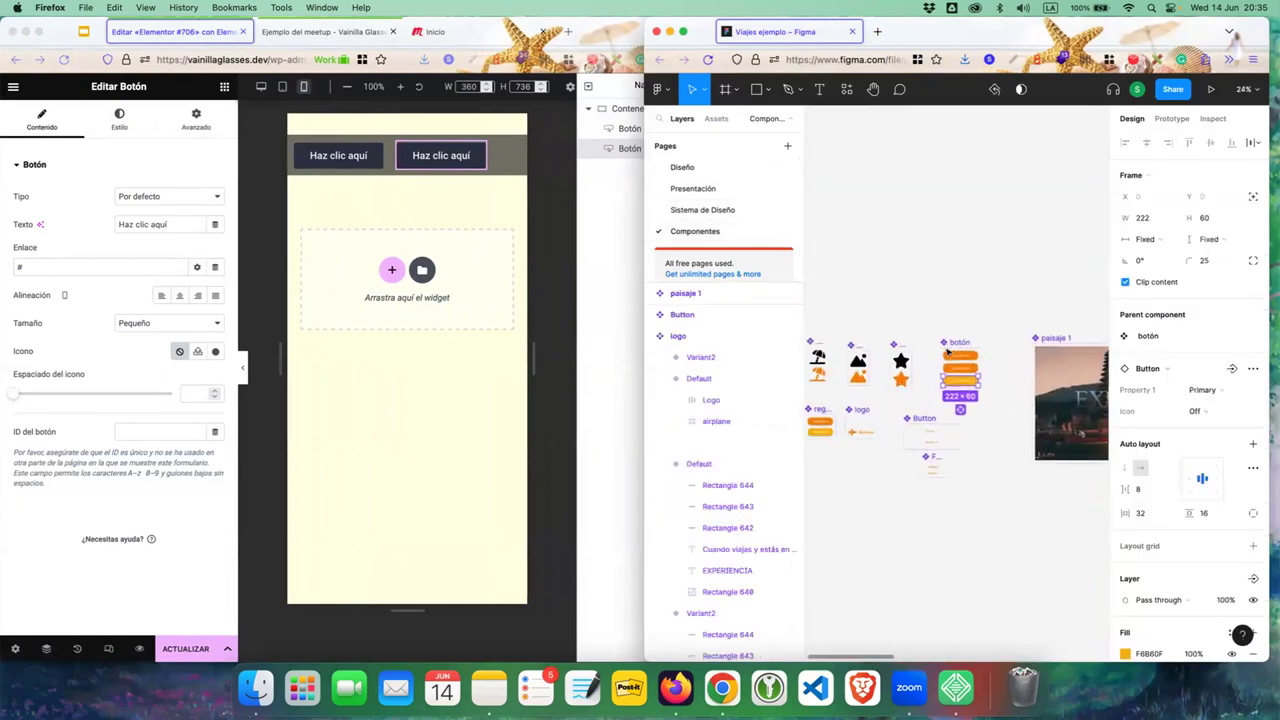
pyautogui.scroll(5, 944, 352)
pyautogui.scroll(3, 942, 358)
pyautogui.scroll(2, 939, 363)
pyautogui.click(939, 363)
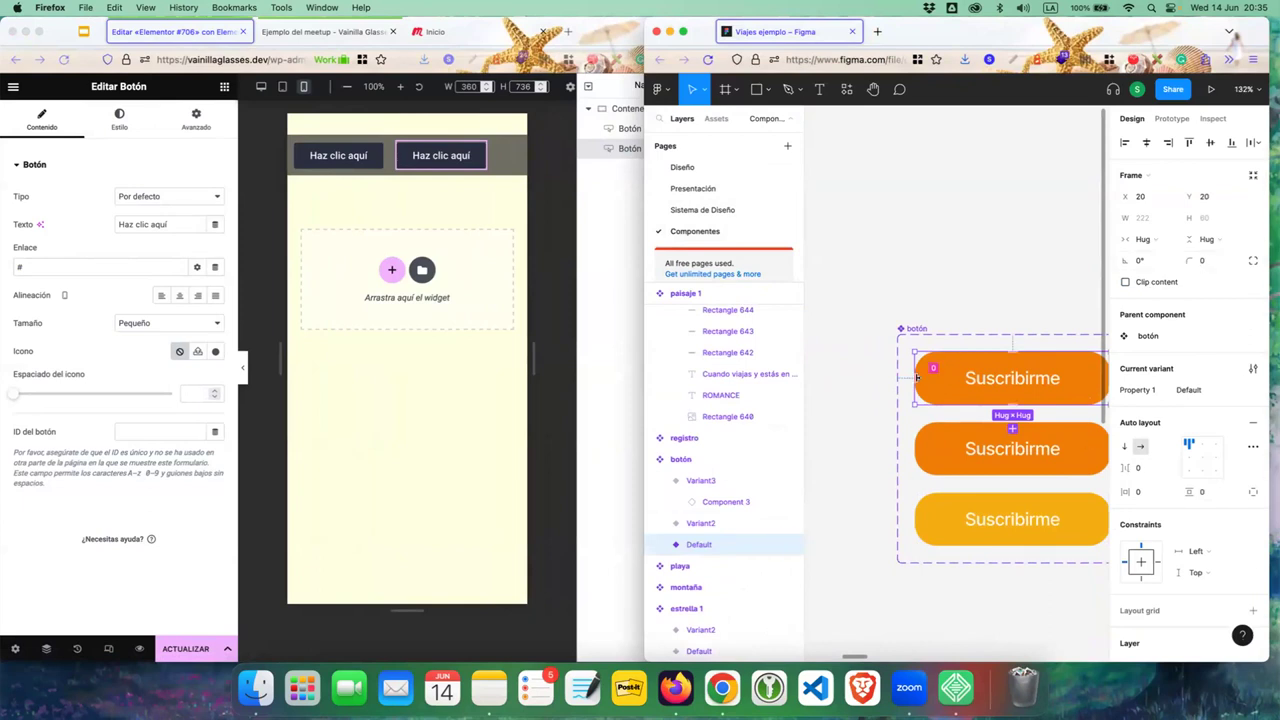
pyautogui.click(936, 371)
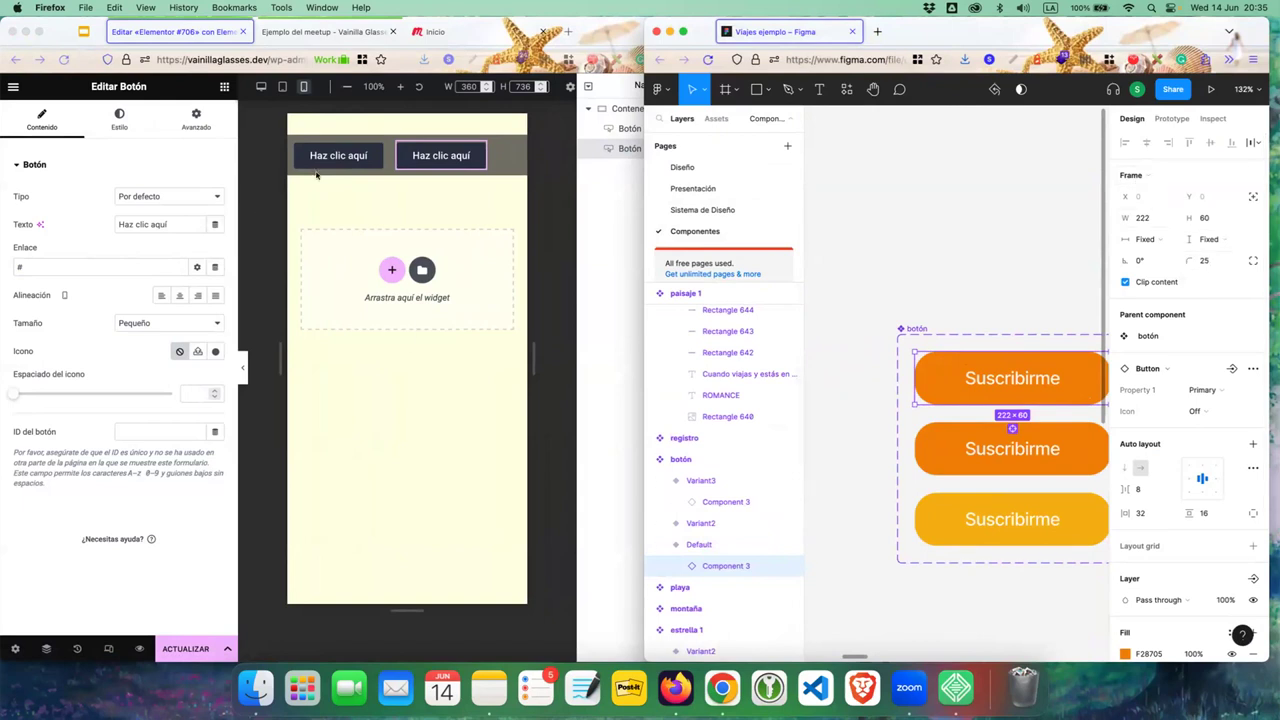
# - Set the button background to global Principal orange and the hover background to Énfasis
pyautogui.click(120, 117)
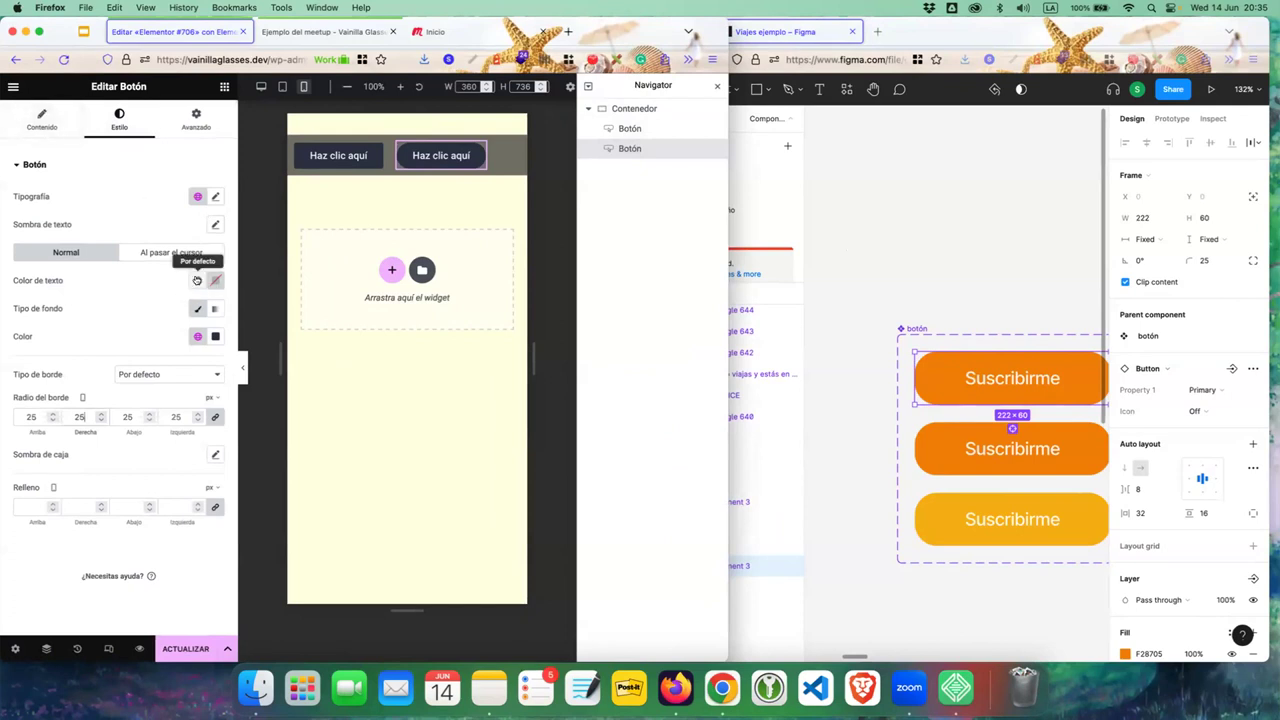
pyautogui.click(197, 336)
pyautogui.click(157, 401)
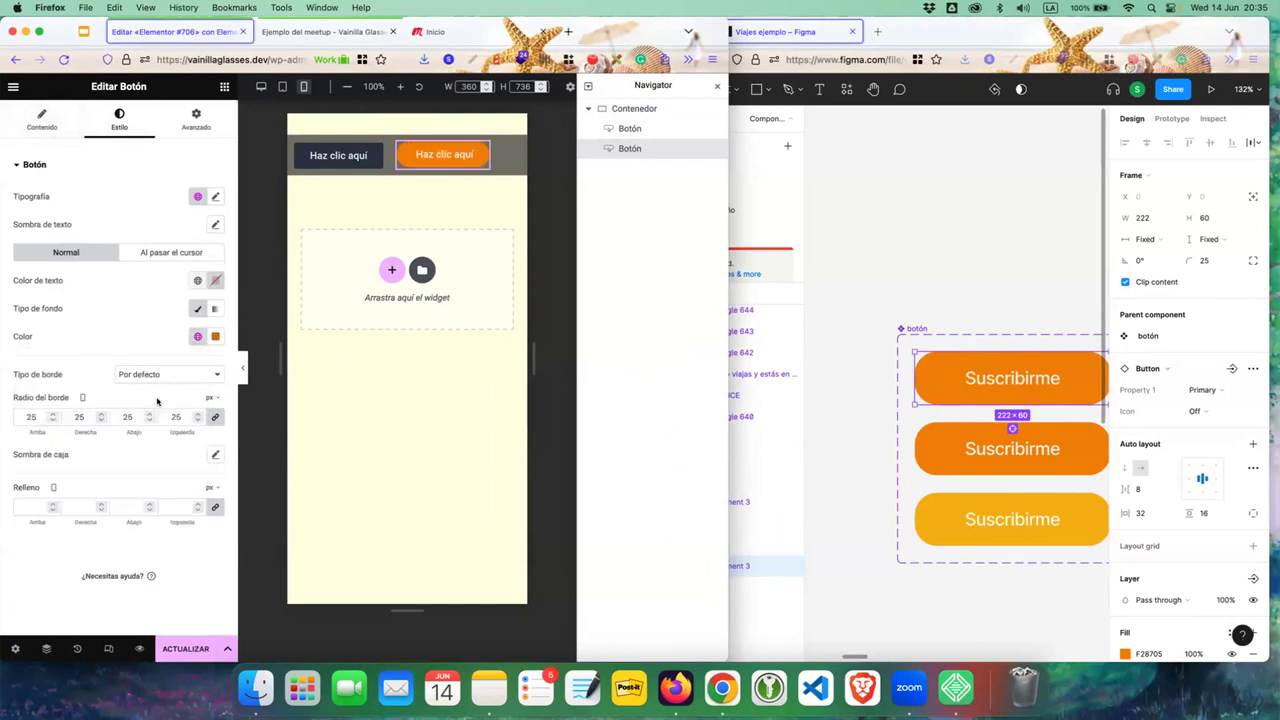
pyautogui.click(171, 251)
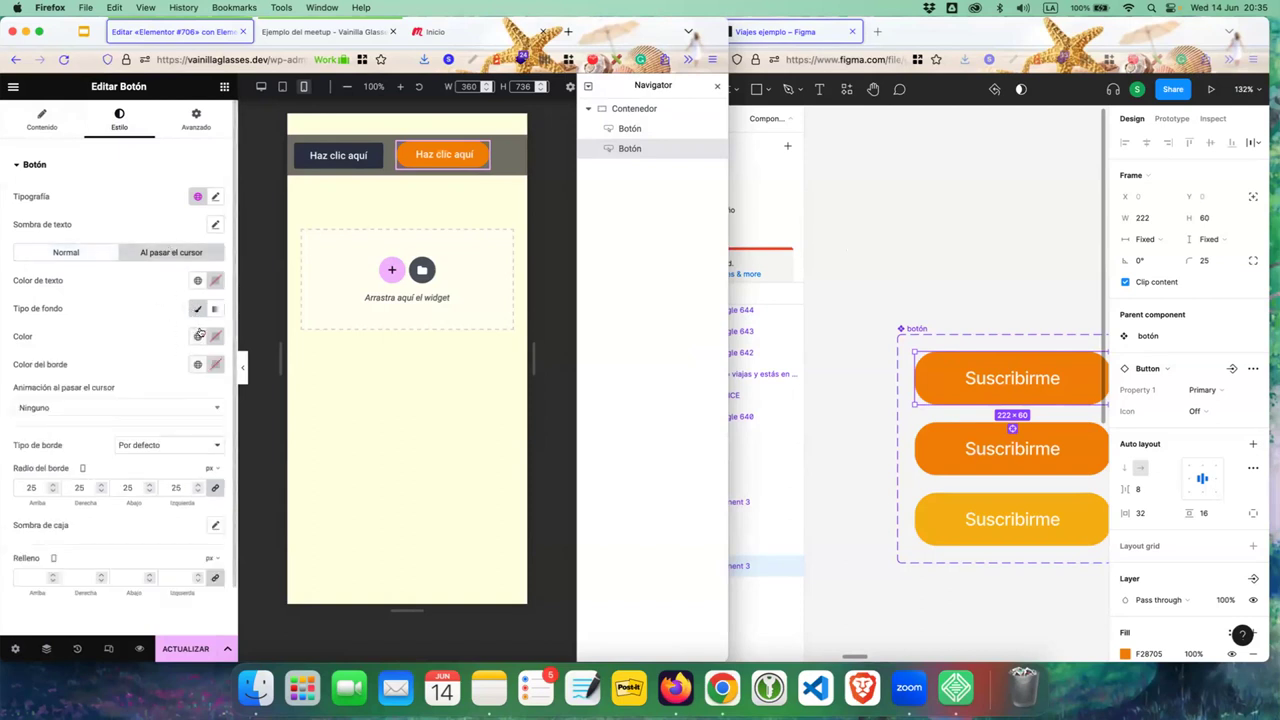
pyautogui.click(197, 336)
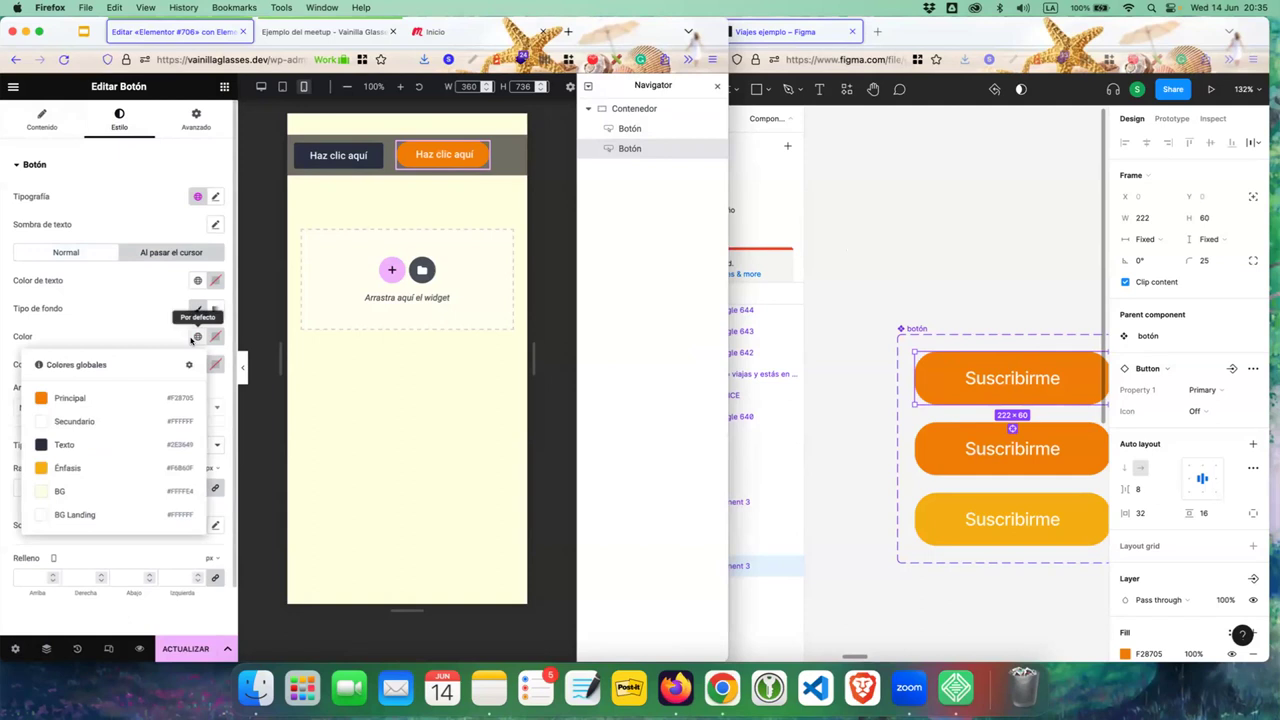
pyautogui.click(105, 466)
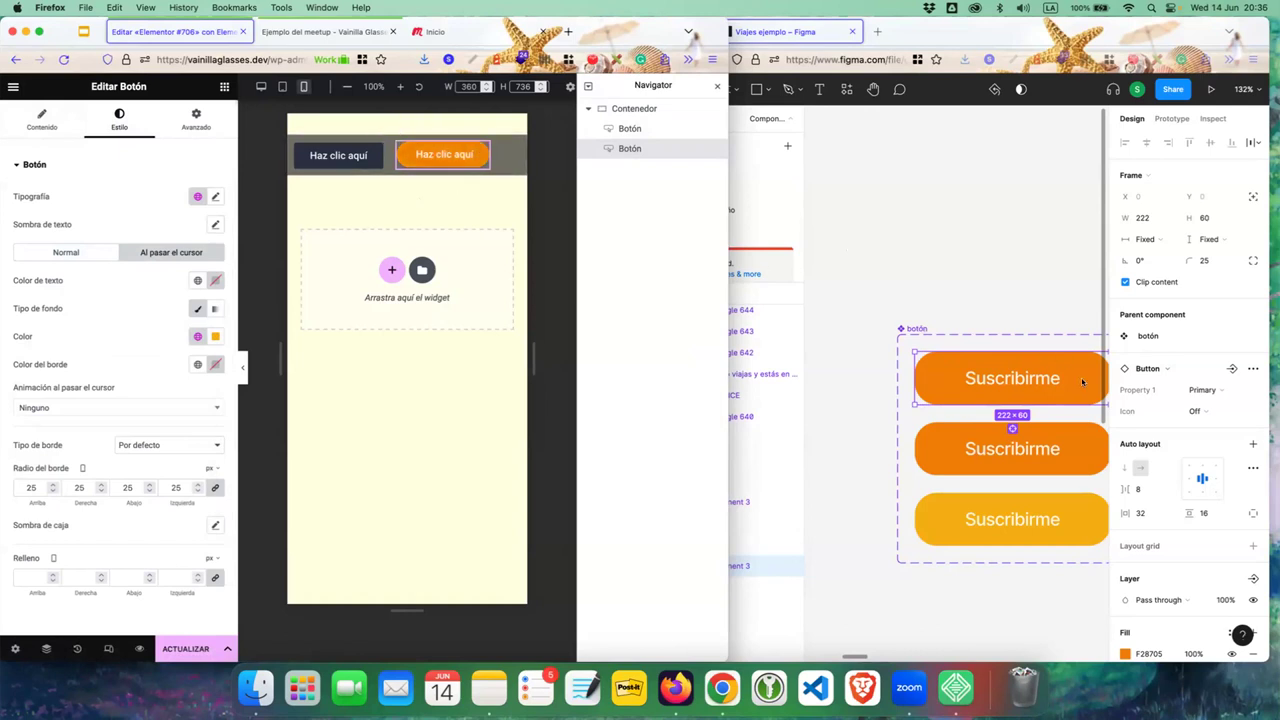
# - Check the Suscribirme text's typography in the Figma design
pyautogui.click(1042, 378)
pyautogui.click(1042, 375)
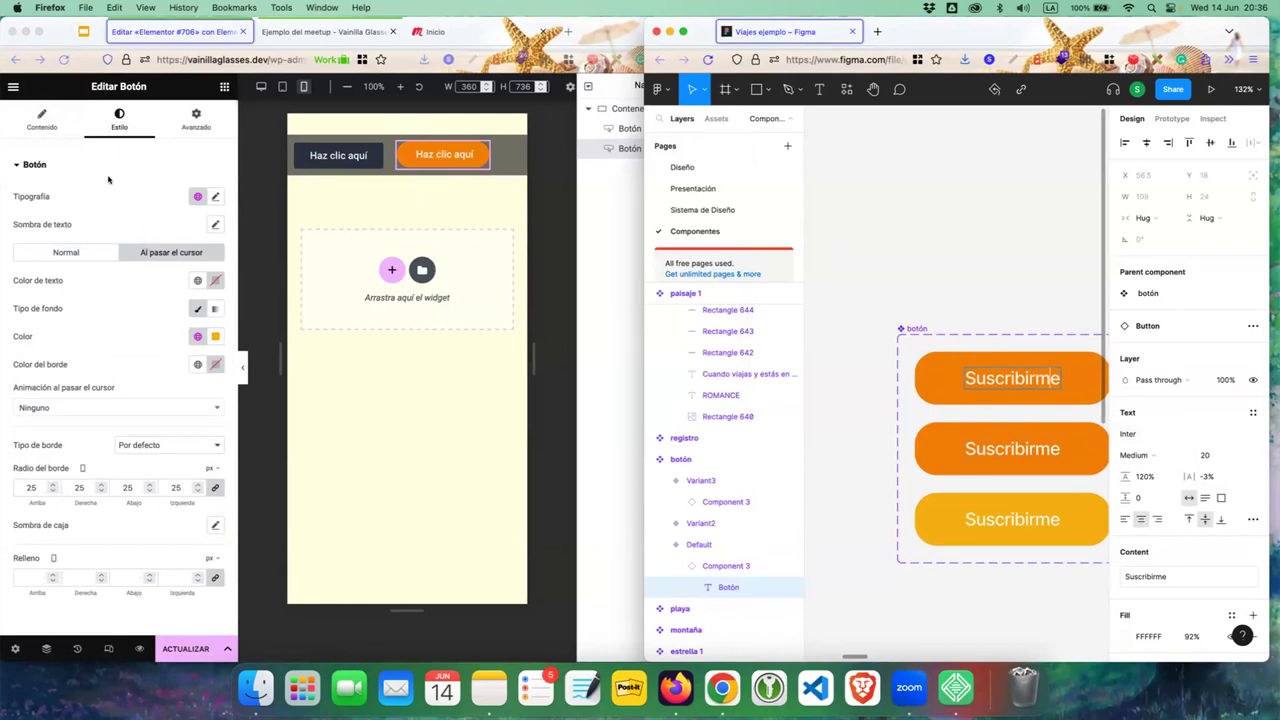
pyautogui.click(157, 159)
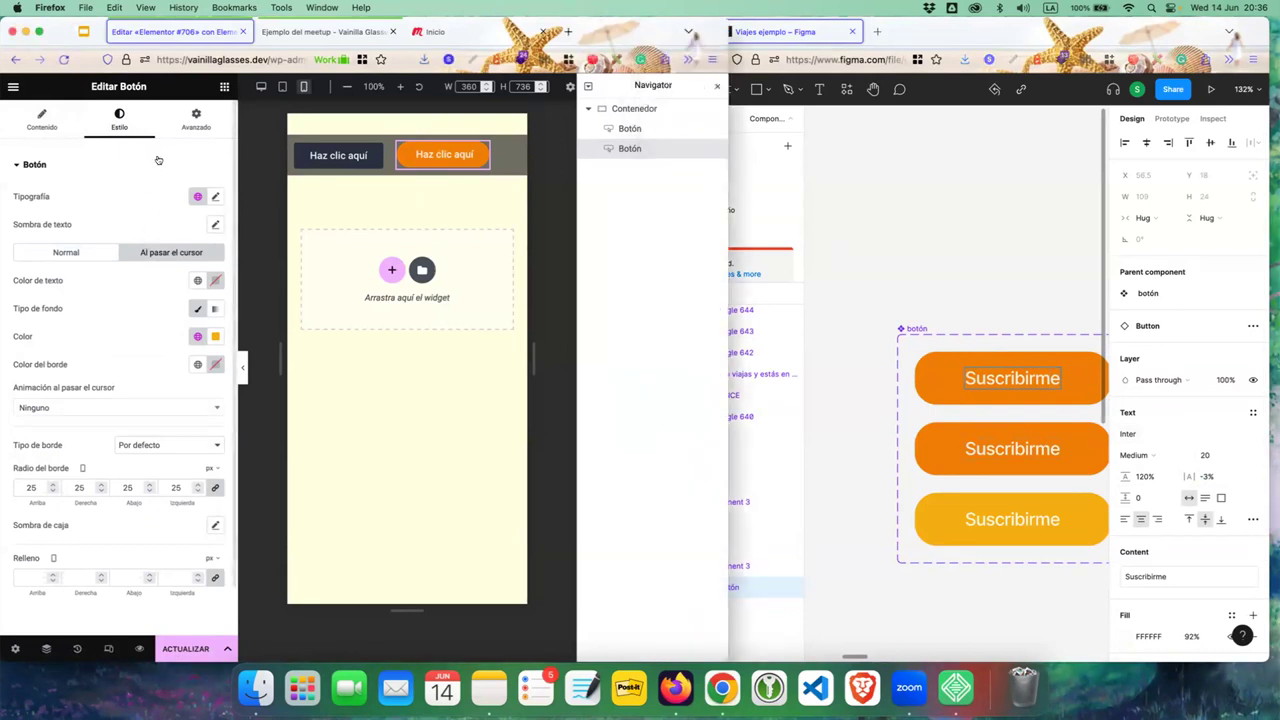
pyautogui.click(975, 20)
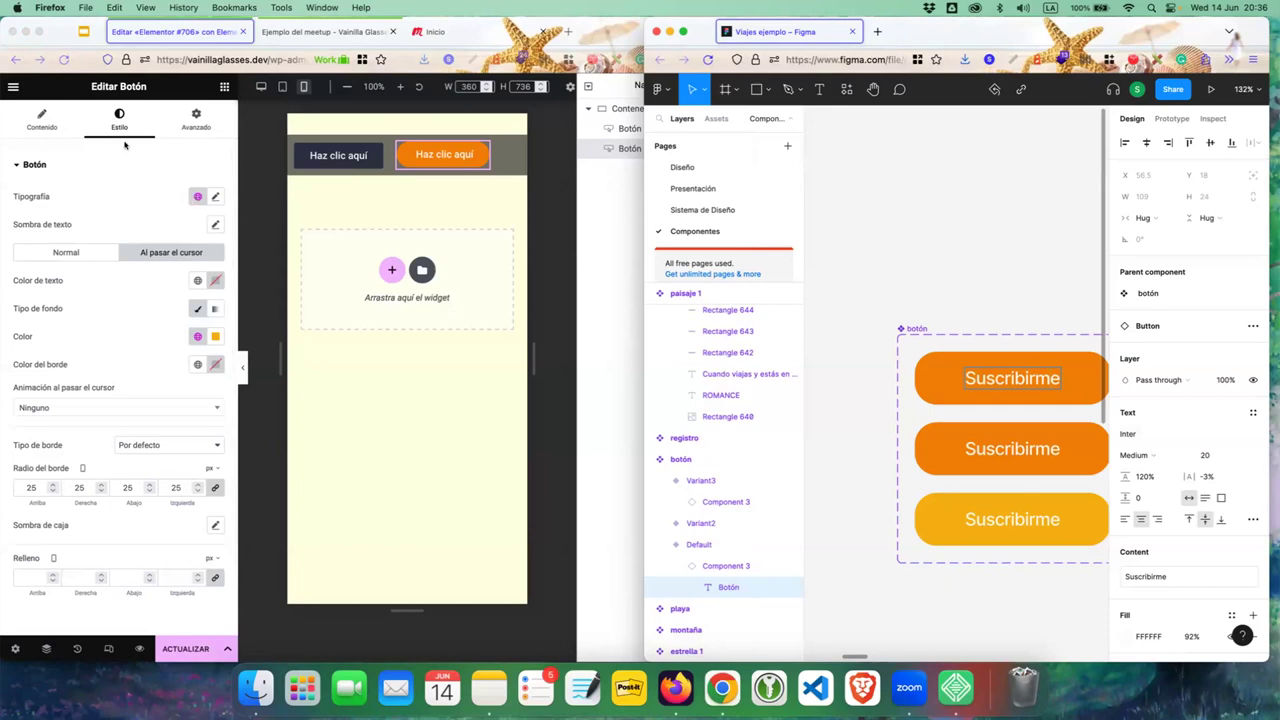
# - Switch the second button's typography font family from Roboto to Inter
pyautogui.click(215, 197)
pyautogui.click(215, 197)
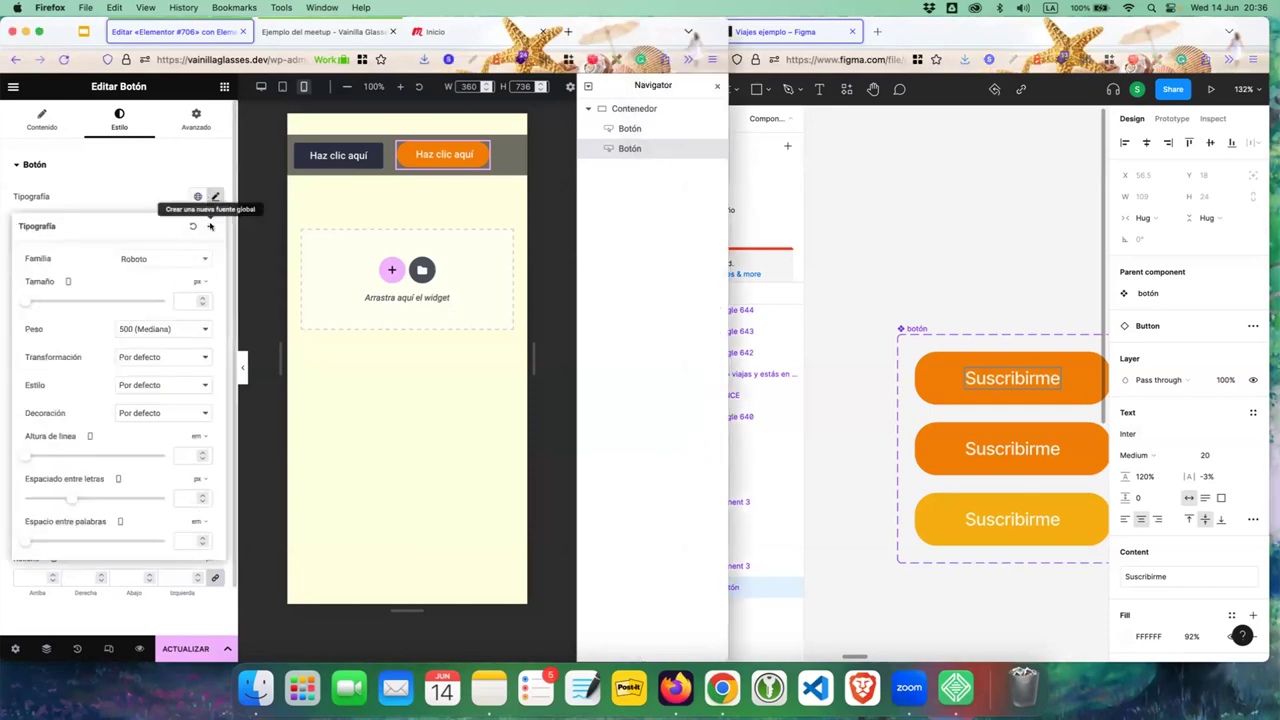
pyautogui.click(160, 259)
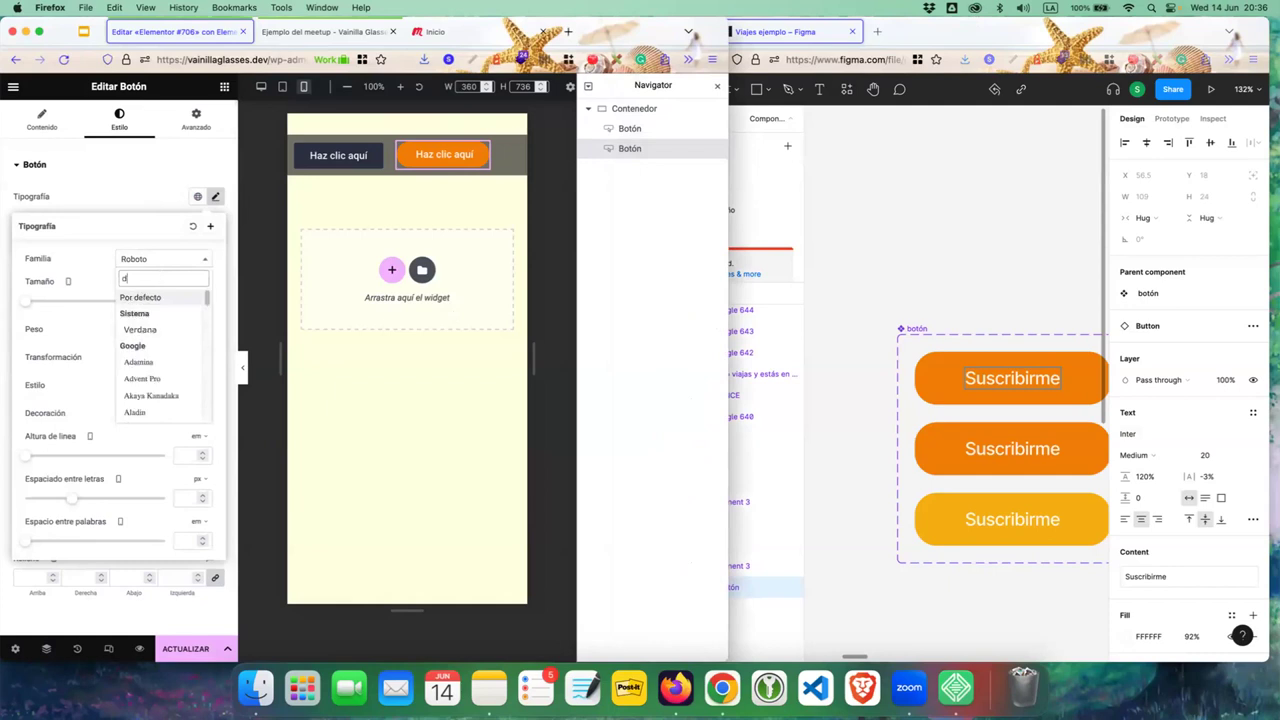
pyautogui.write('inter')
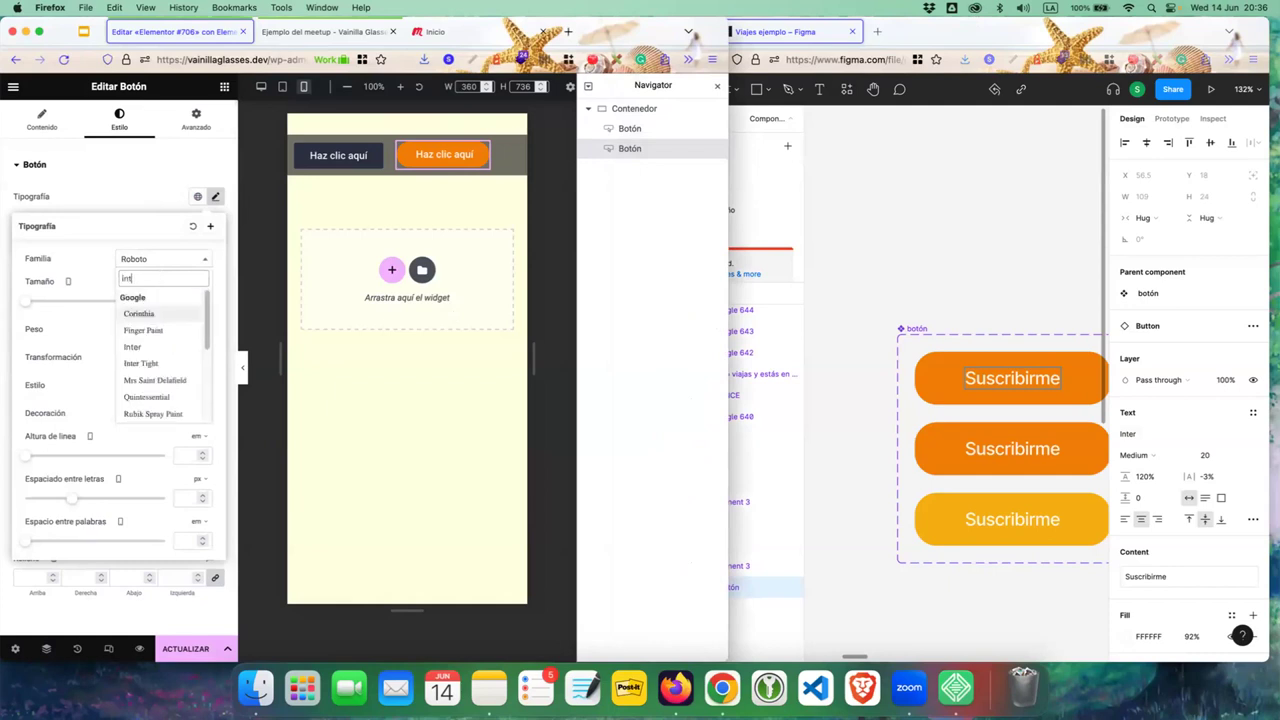
pyautogui.click(164, 315)
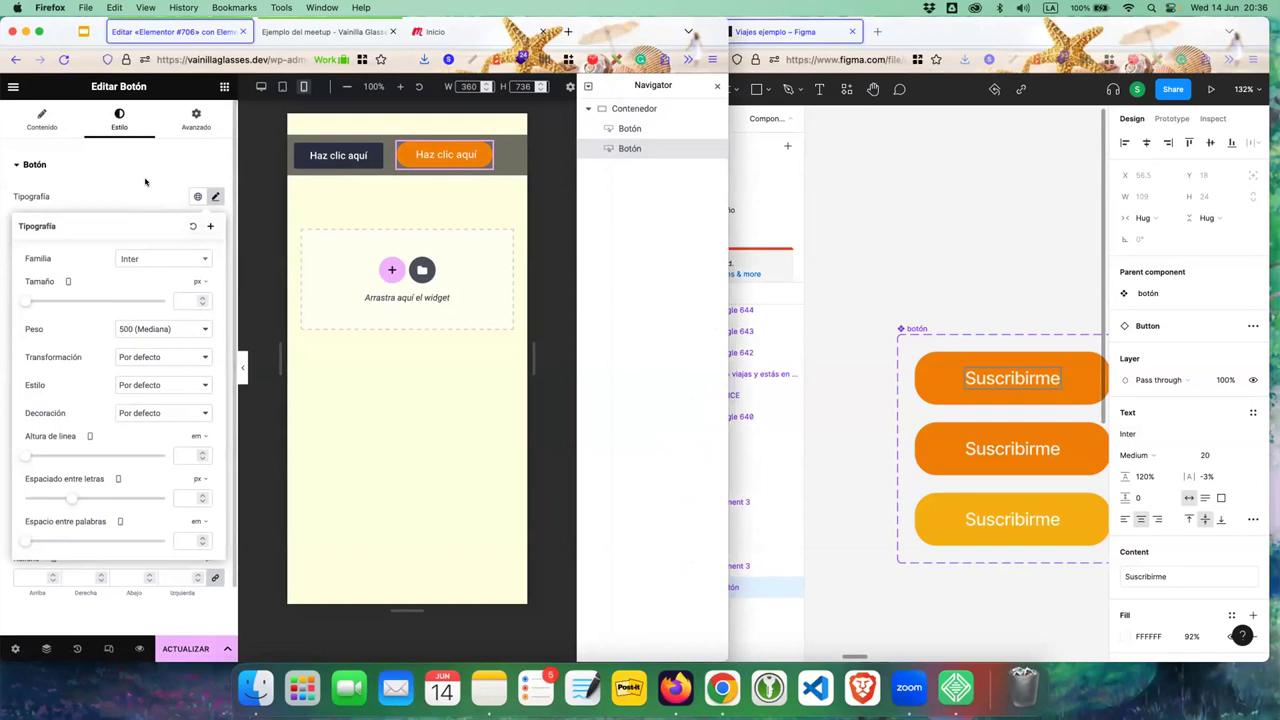
pyautogui.click(145, 181)
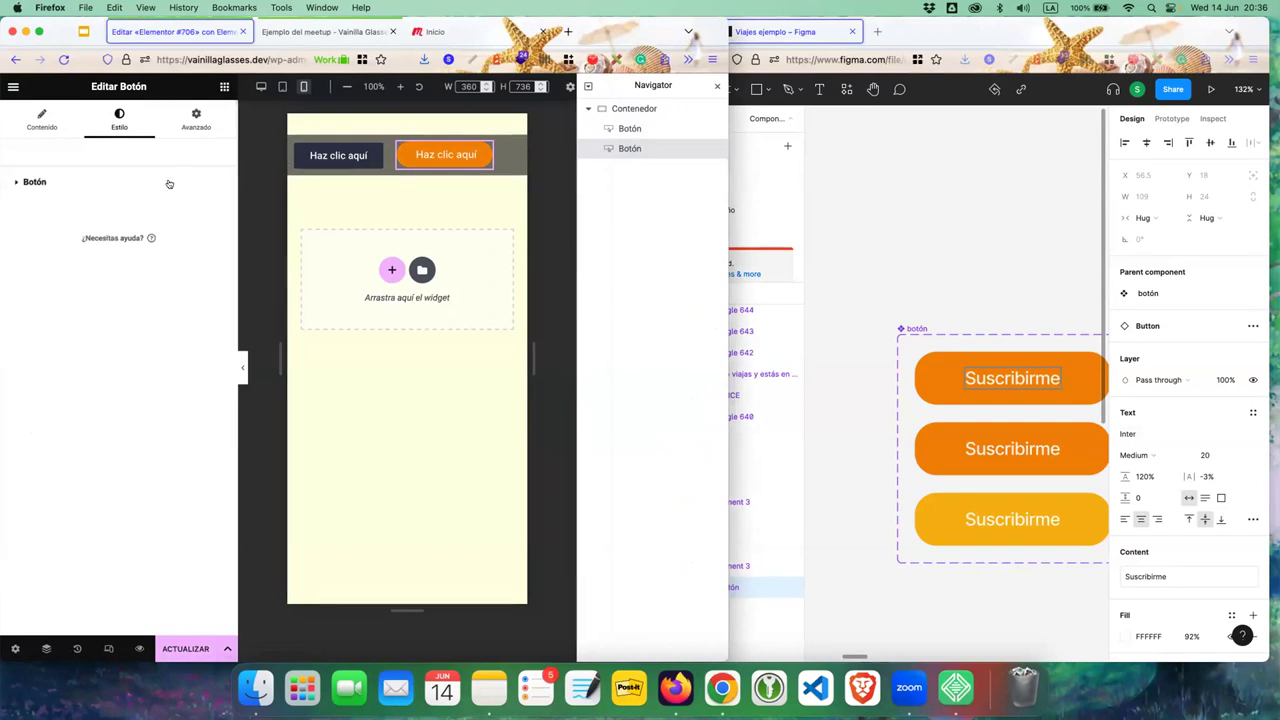
pyautogui.click(169, 183)
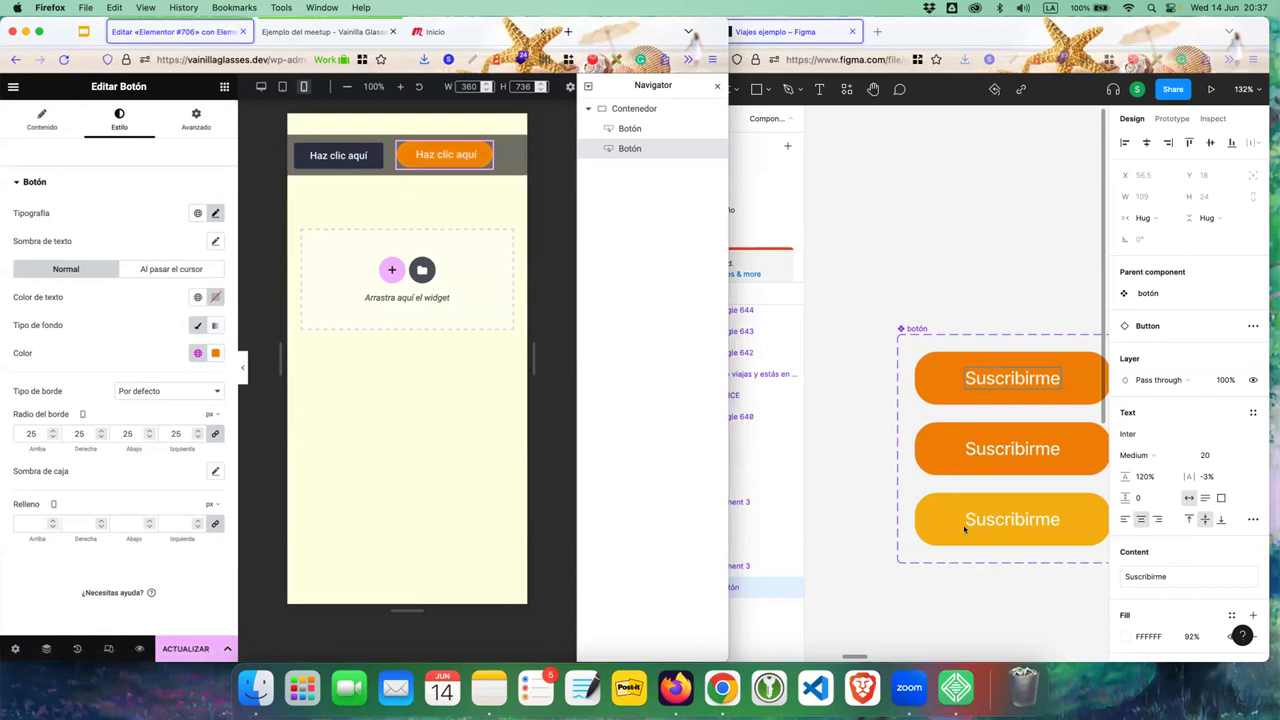
# - Bring the Elementor editor forward and widen its window for a larger canvas
pyautogui.click(958, 448)
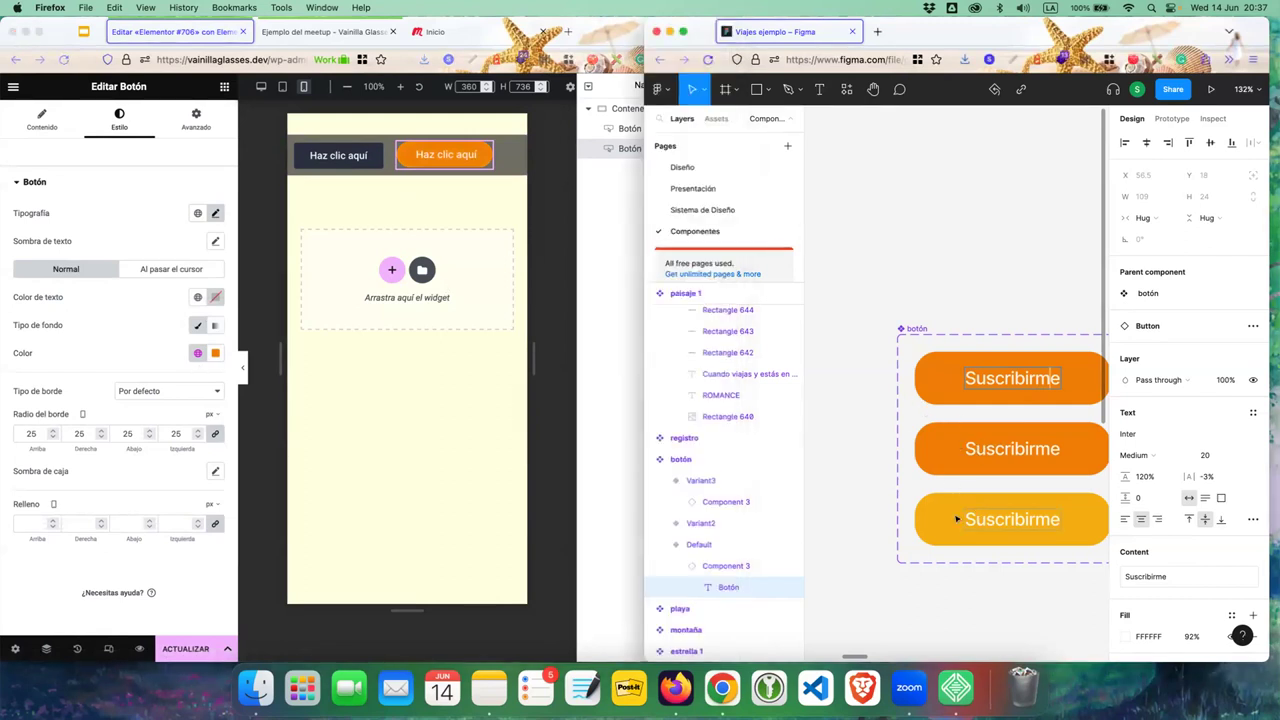
pyautogui.click(452, 160)
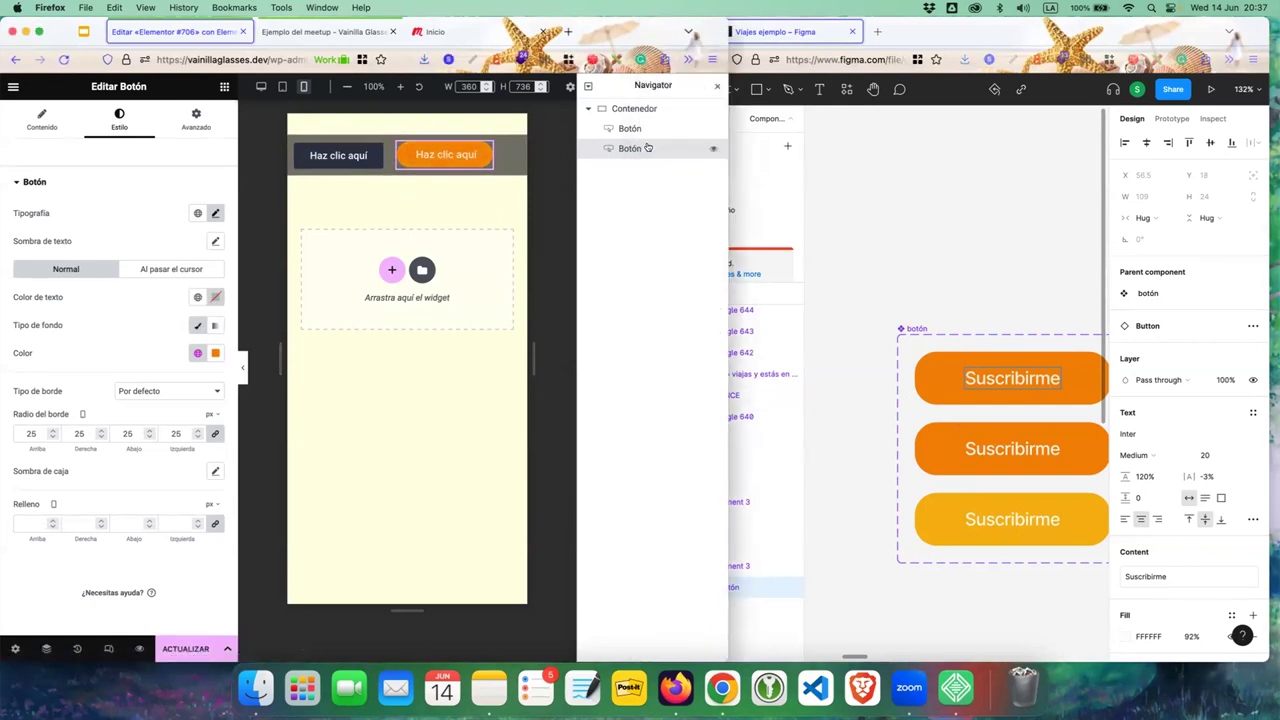
pyautogui.moveTo(727, 177); pyautogui.dragTo(895, 177)
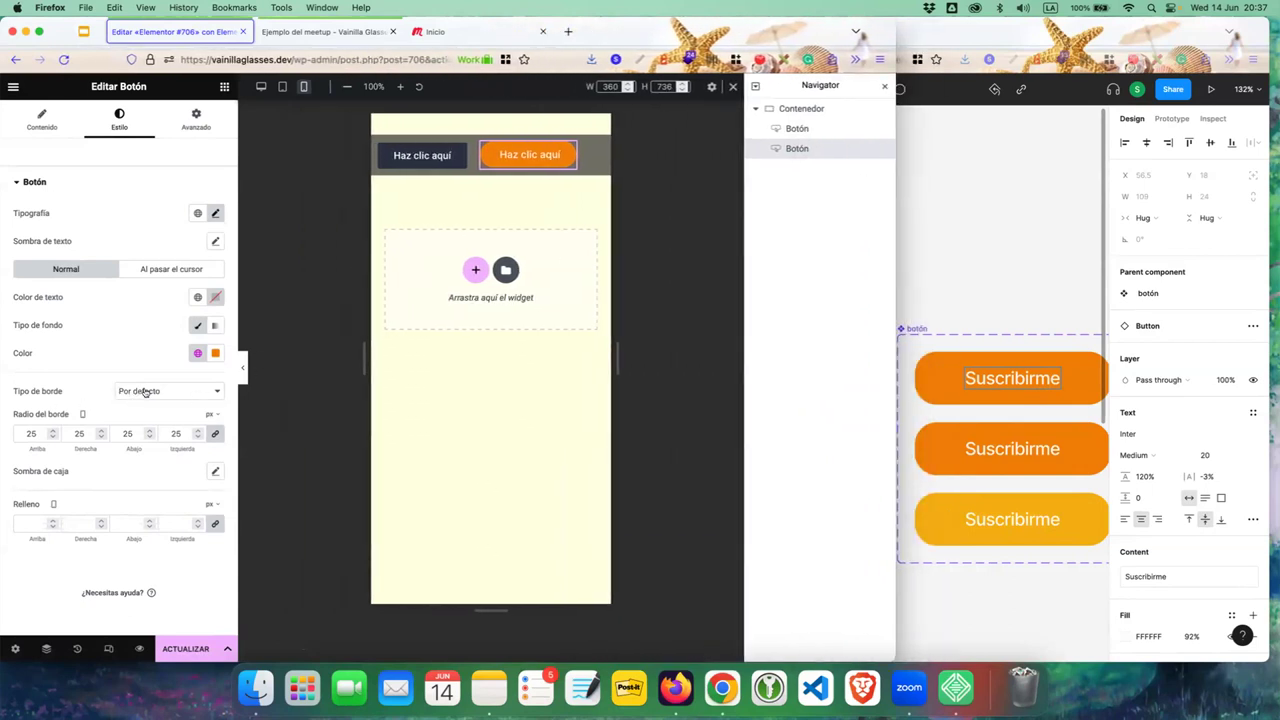
# - Leave the border type unchanged and switch the preview to desktop width
pyautogui.click(199, 391)
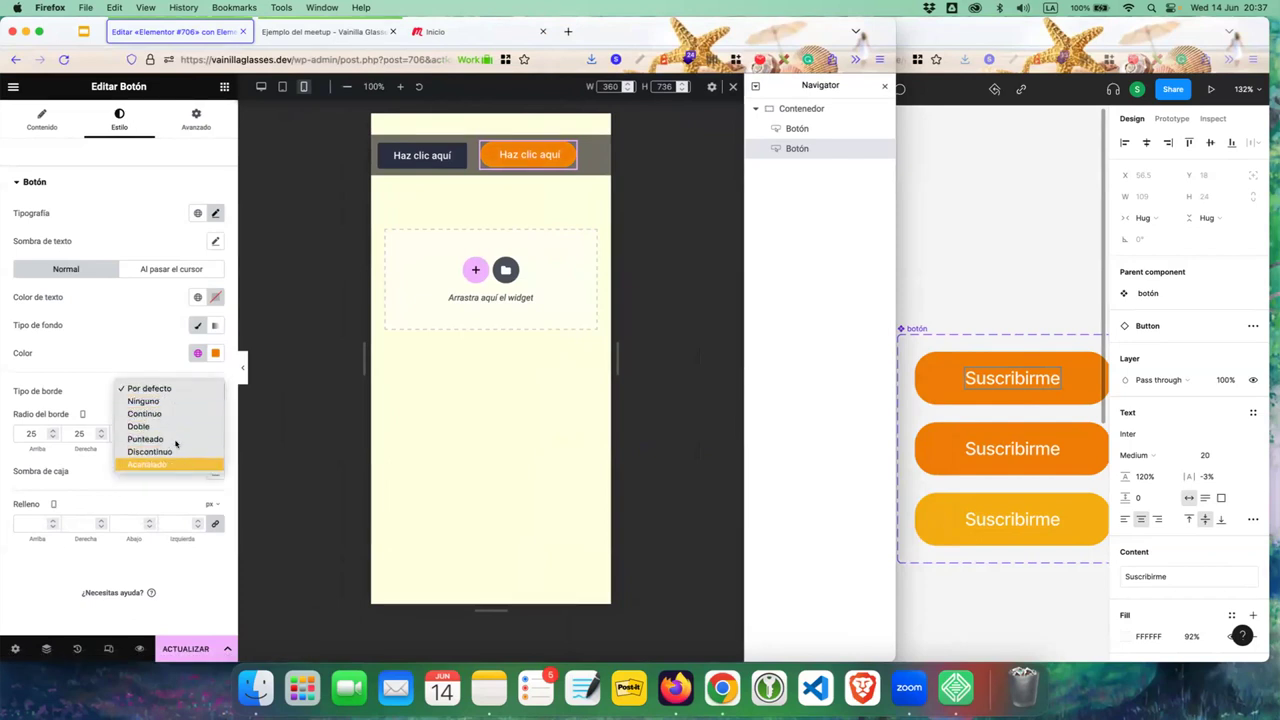
pyautogui.click(100, 352)
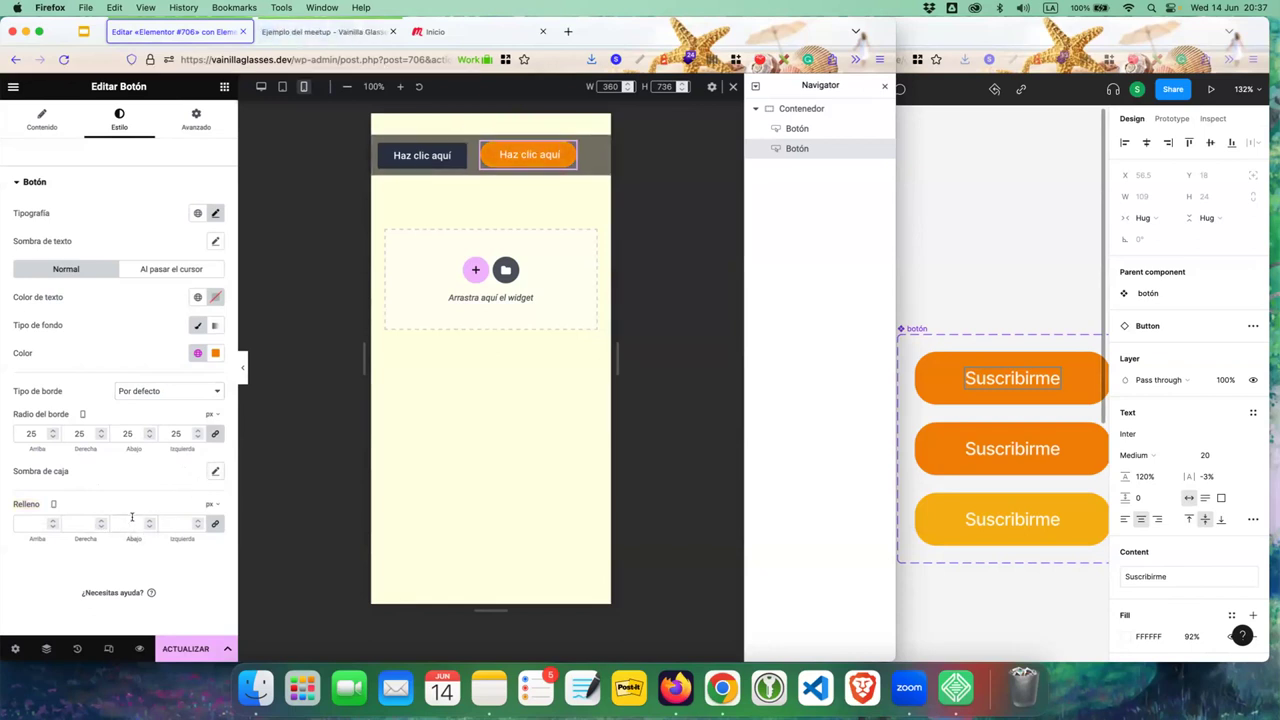
pyautogui.click(261, 86)
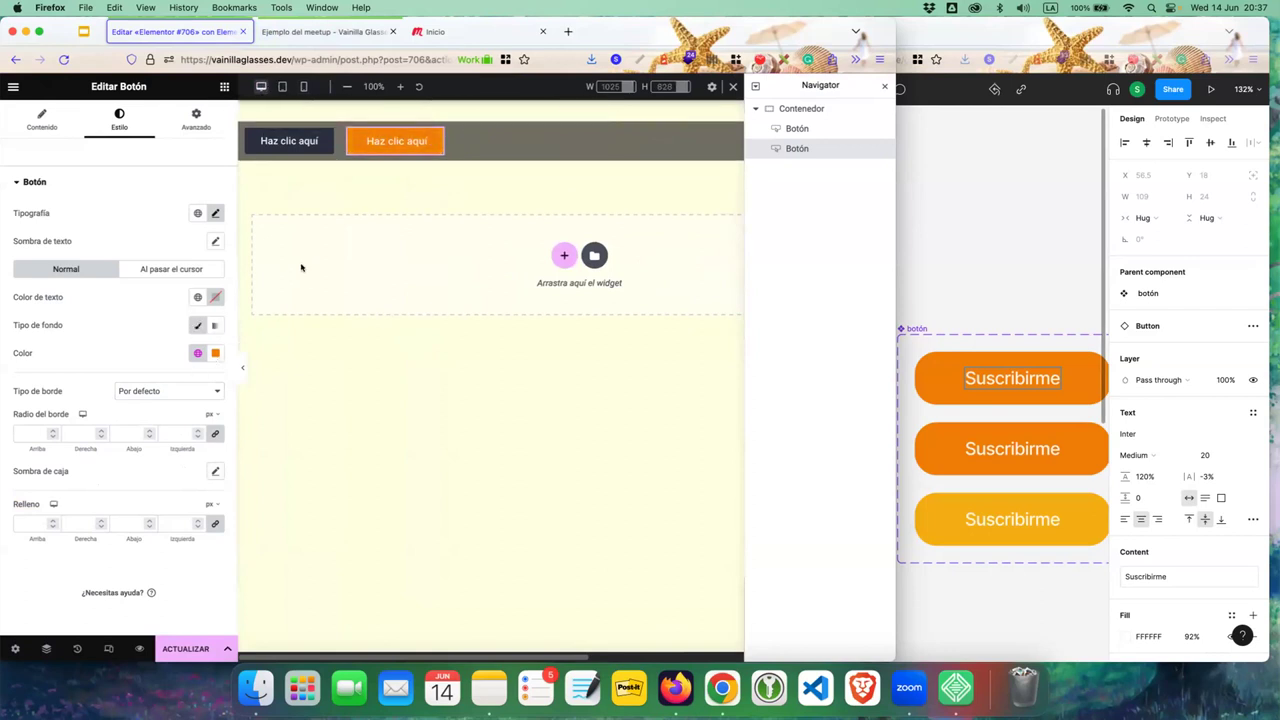
# - Set the button's border radius to 25 on desktop and, after trying 50 and 5, 25 on tablet
pyautogui.click(121, 430)
pyautogui.write('25')
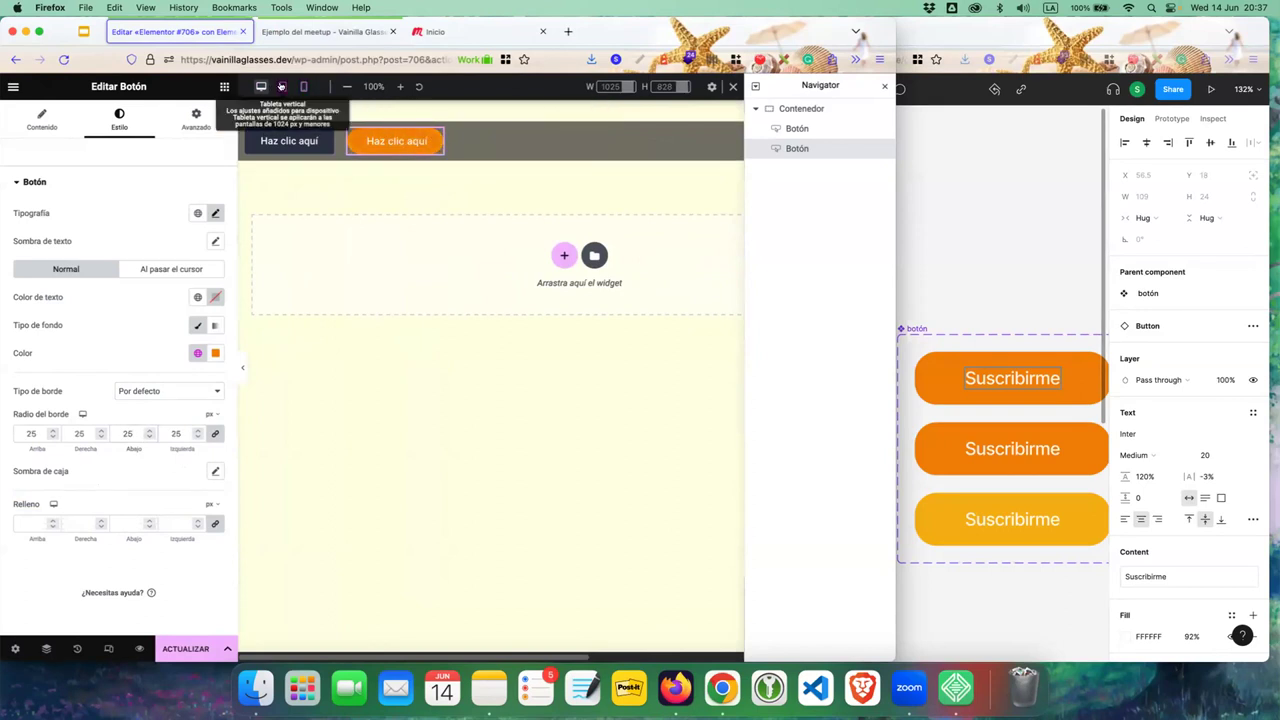
pyautogui.click(282, 87)
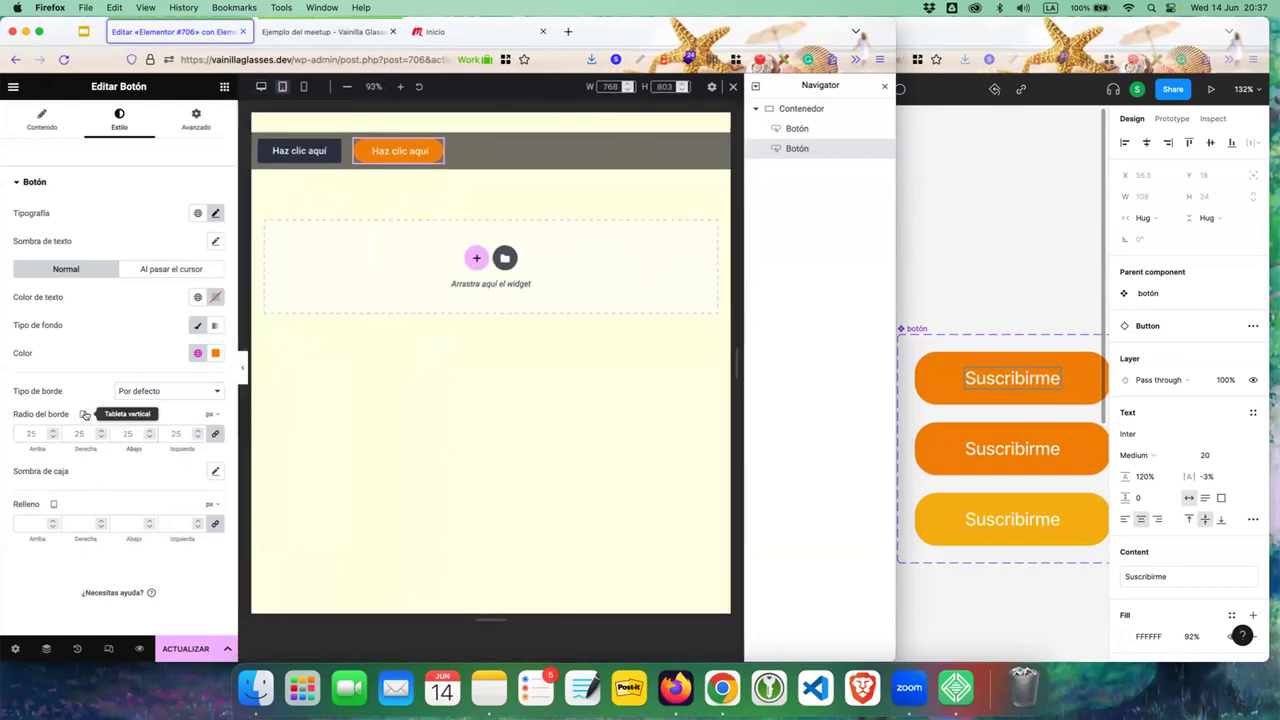
pyautogui.click(137, 434)
pyautogui.write('50')
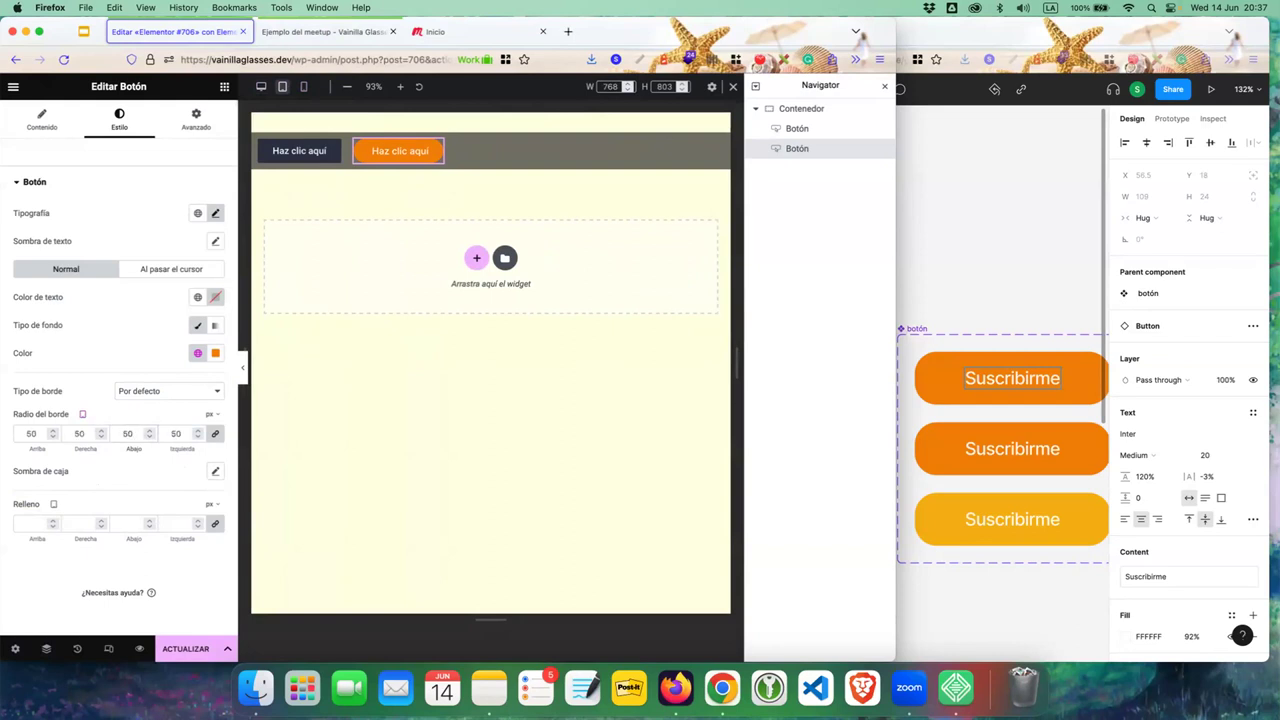
pyautogui.press('BackSpace')
pyautogui.press('BackSpace')
pyautogui.write('50')
pyautogui.press('BackSpace')
pyautogui.press('BackSpace')
pyautogui.write('5')
pyautogui.press('BackSpace')
pyautogui.write('25')
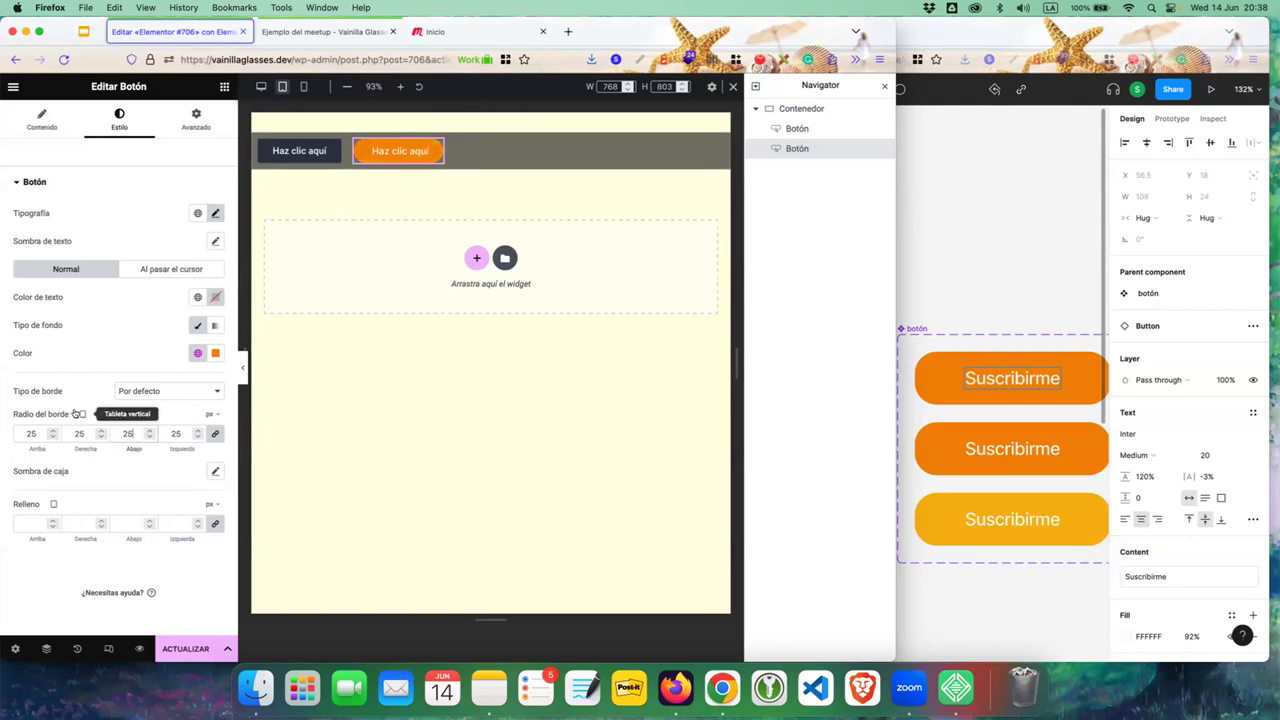
# - Compare the rounded button across desktop, mobile and tablet previews, ending on desktop
pyautogui.click(261, 86)
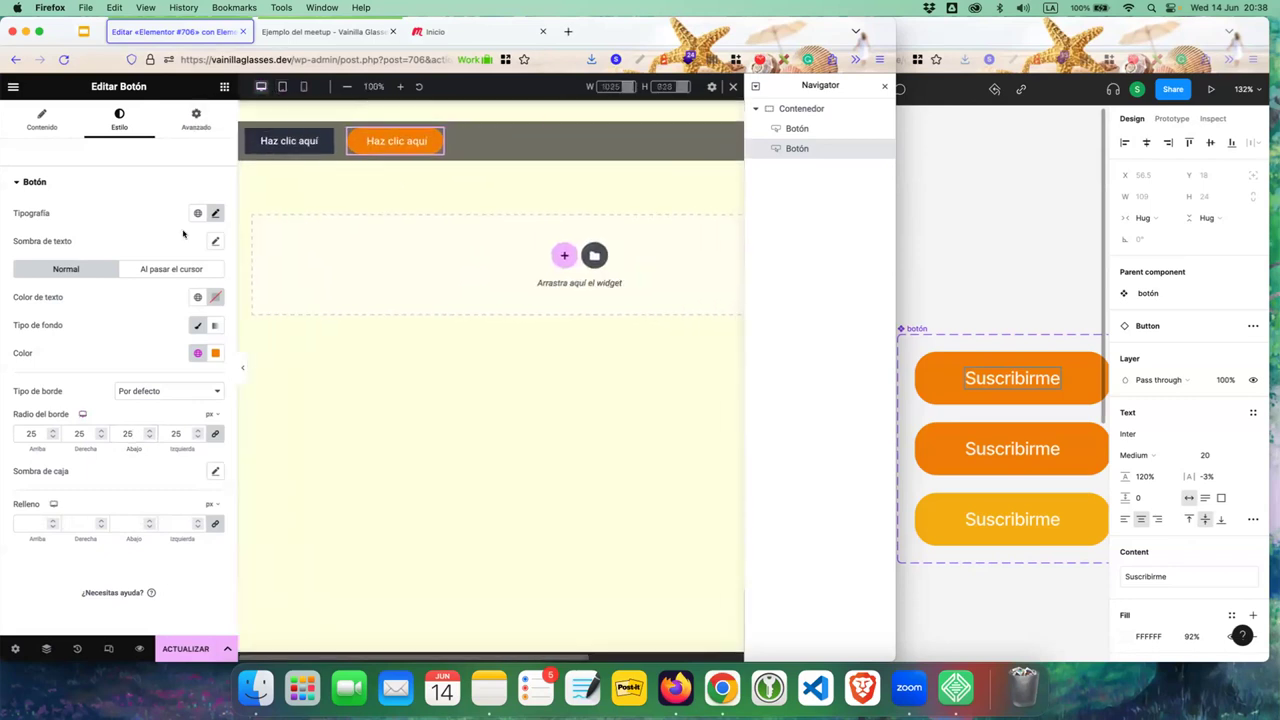
pyautogui.click(304, 86)
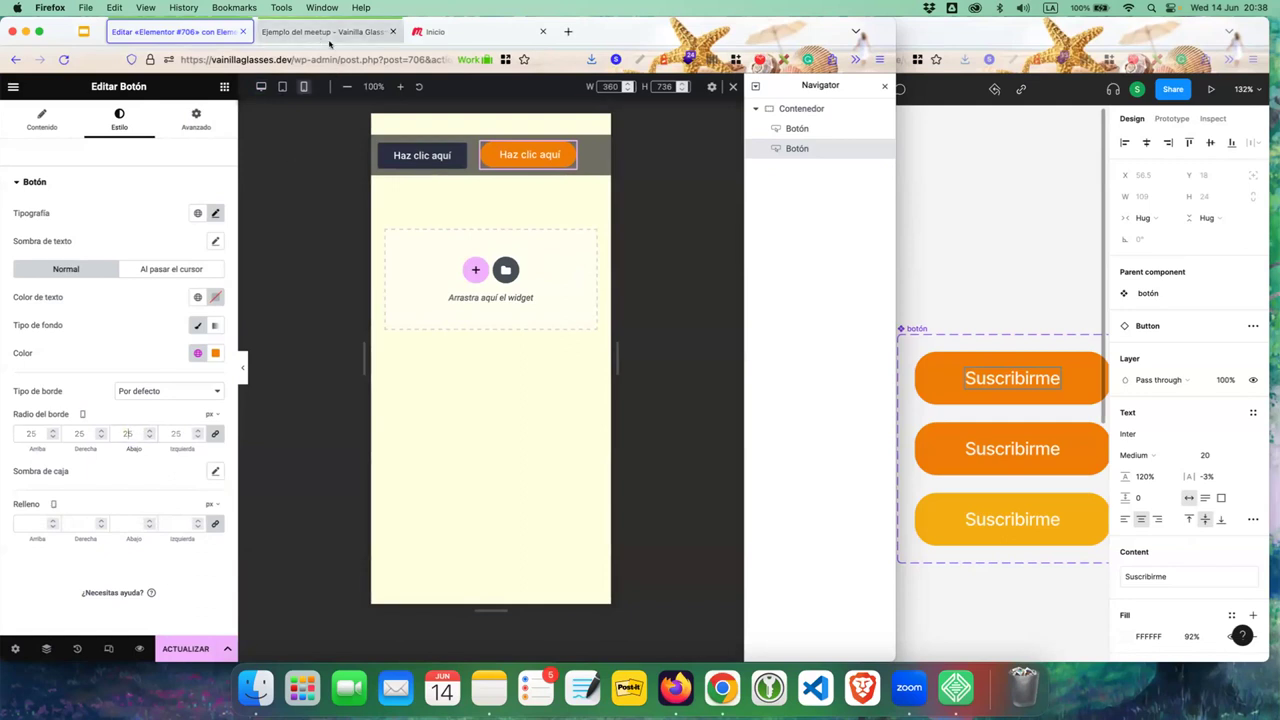
pyautogui.click(282, 87)
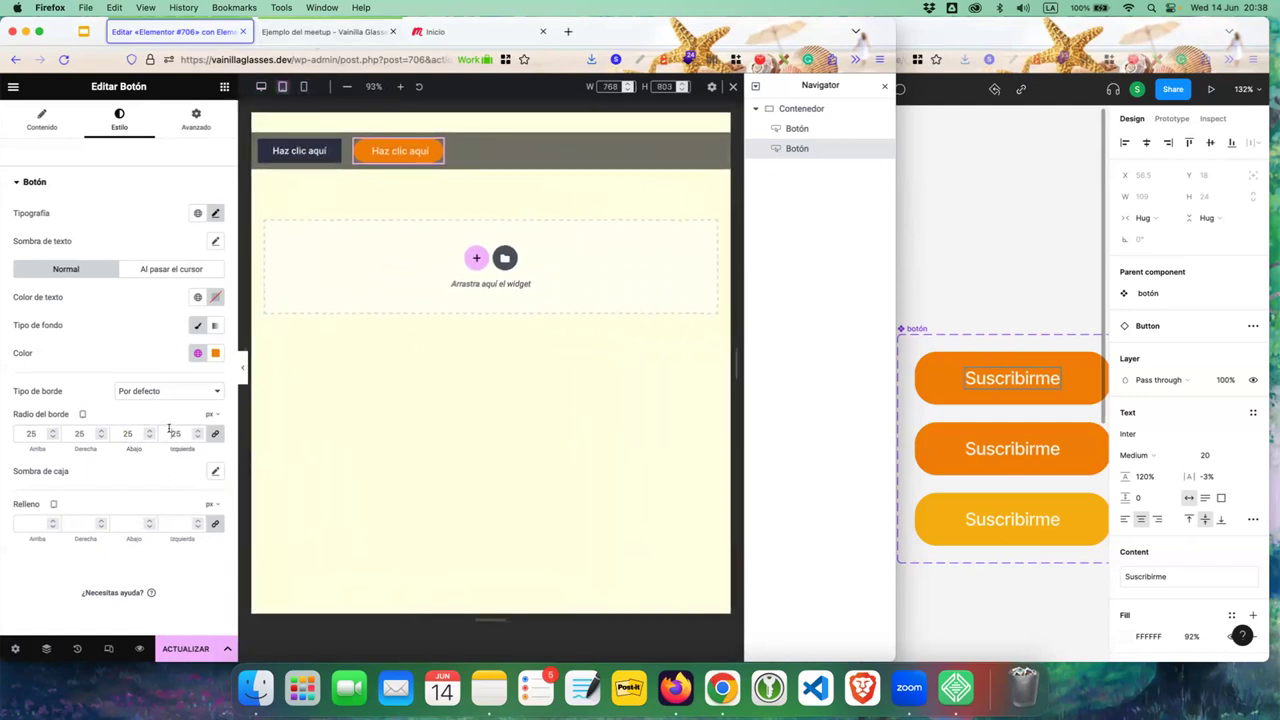
pyautogui.click(261, 87)
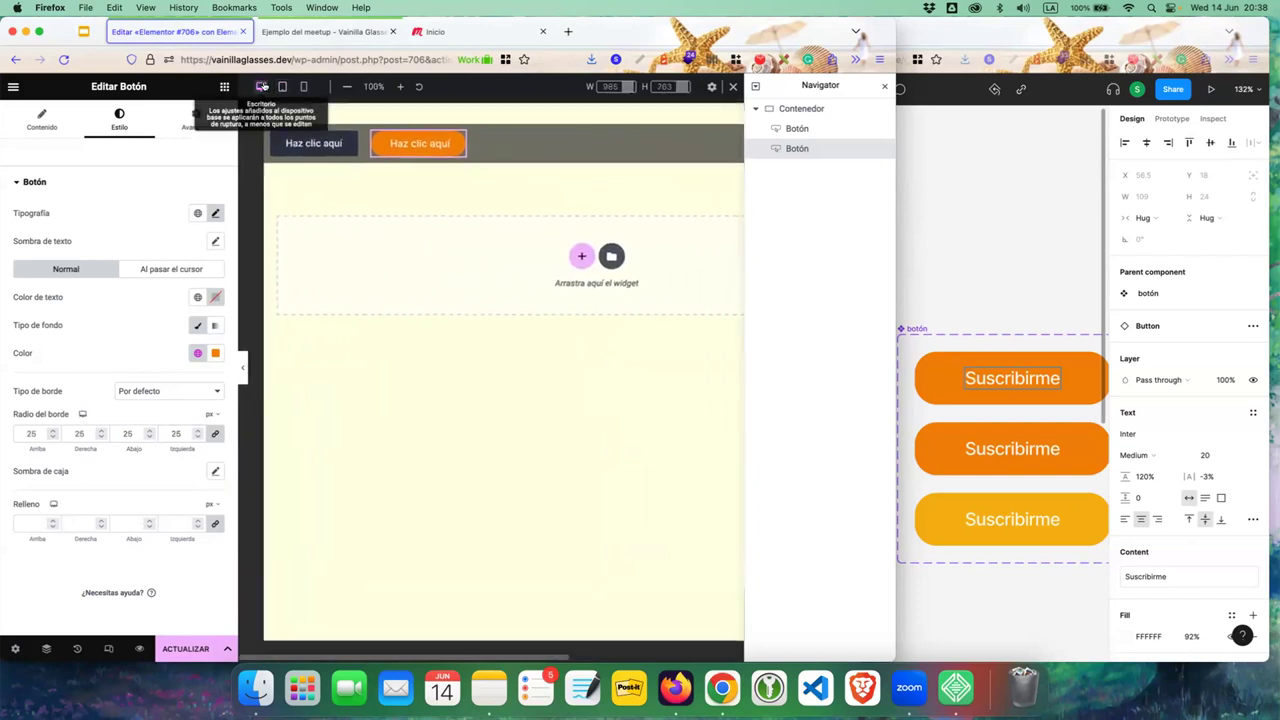
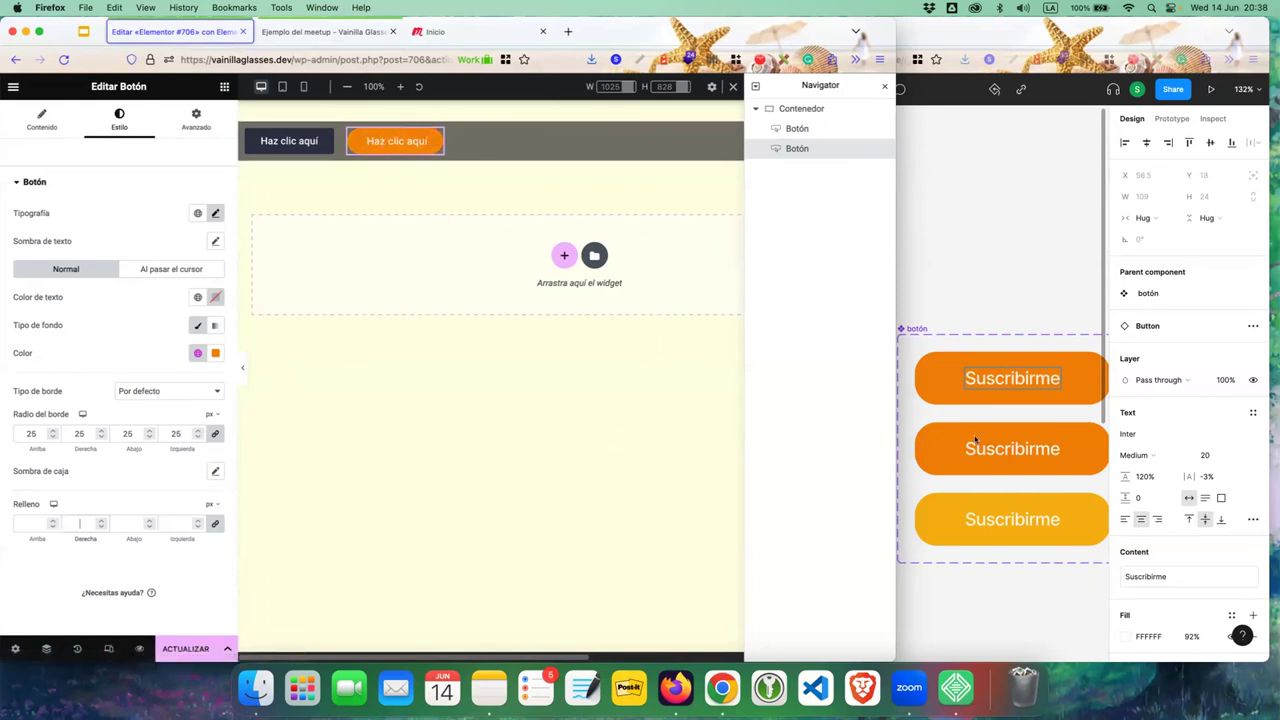
# - Referring to the Figma spacing, unlink the button padding and set top/bottom 18 px, left/right 54 px
pyautogui.click(1035, 383)
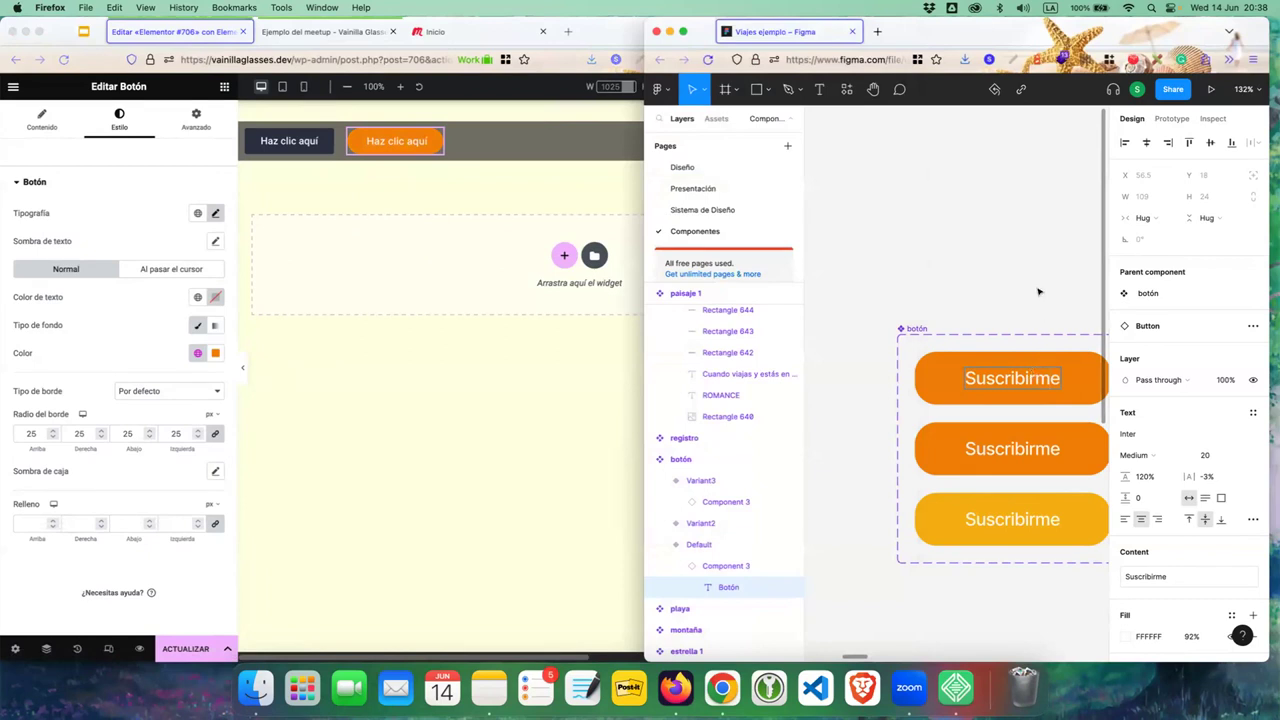
pyautogui.press('alt')
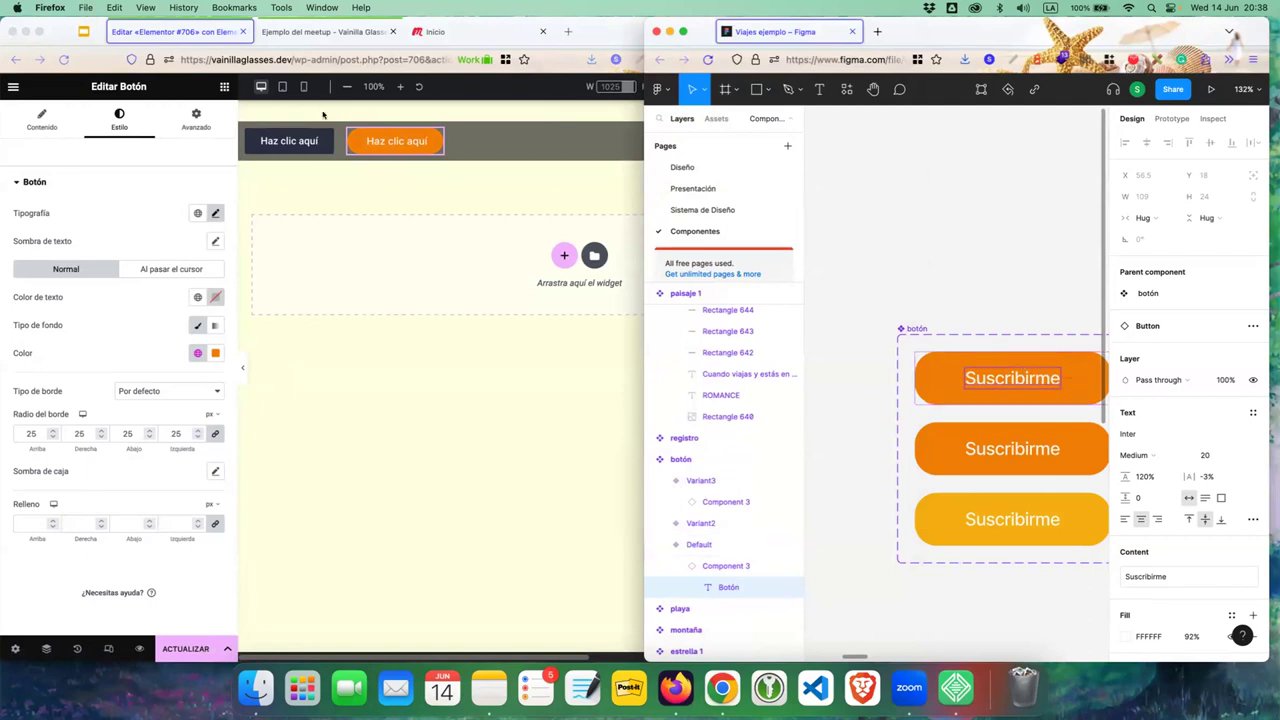
pyautogui.click(215, 523)
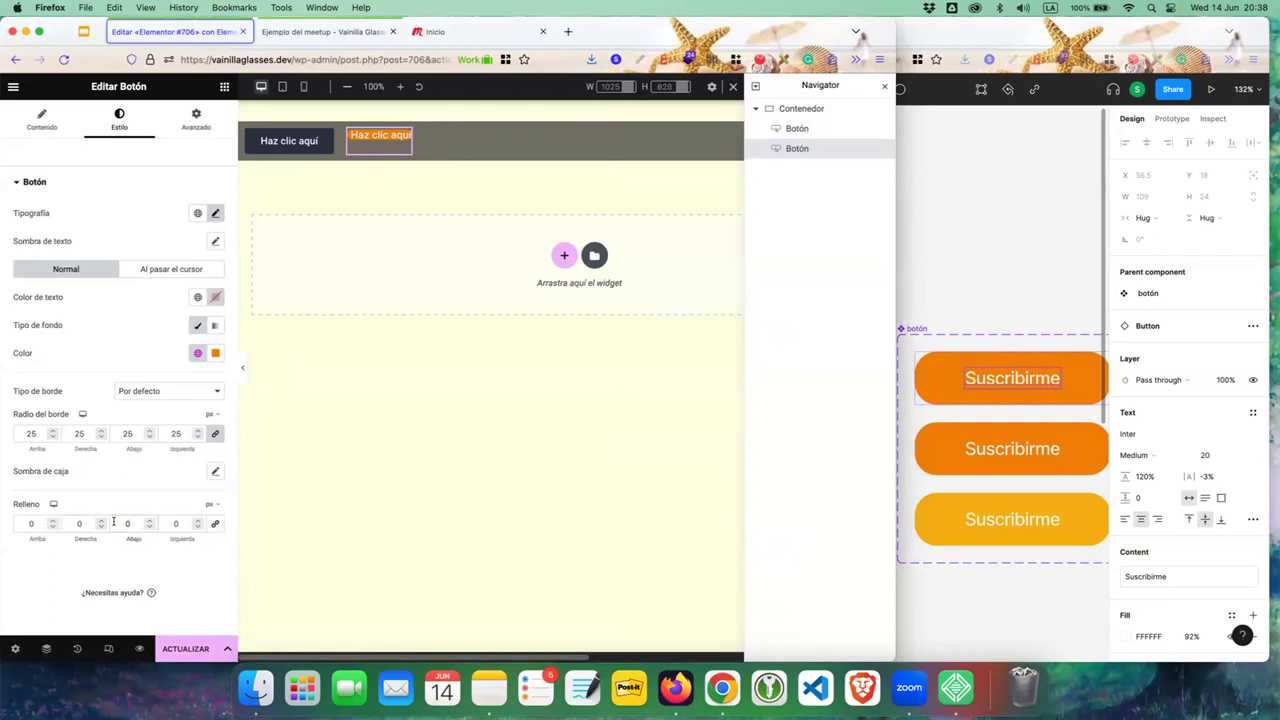
pyautogui.write('18')
pyautogui.write('8')
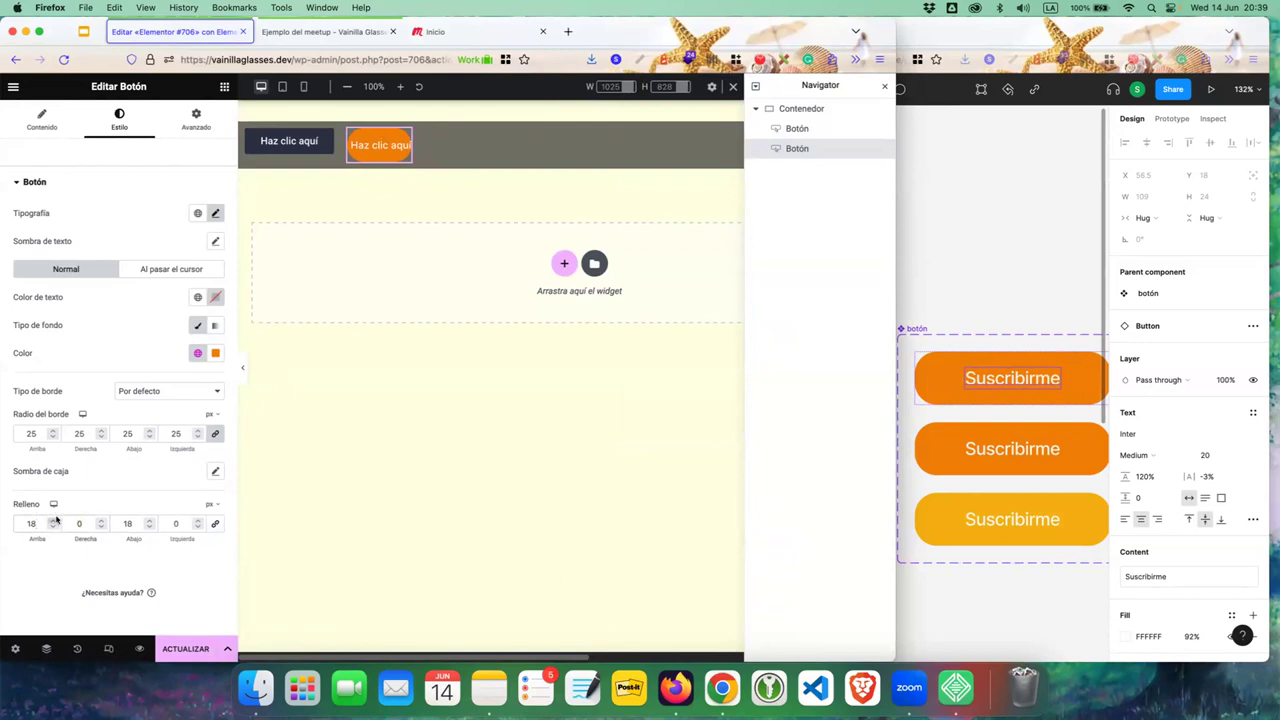
pyautogui.write('50')
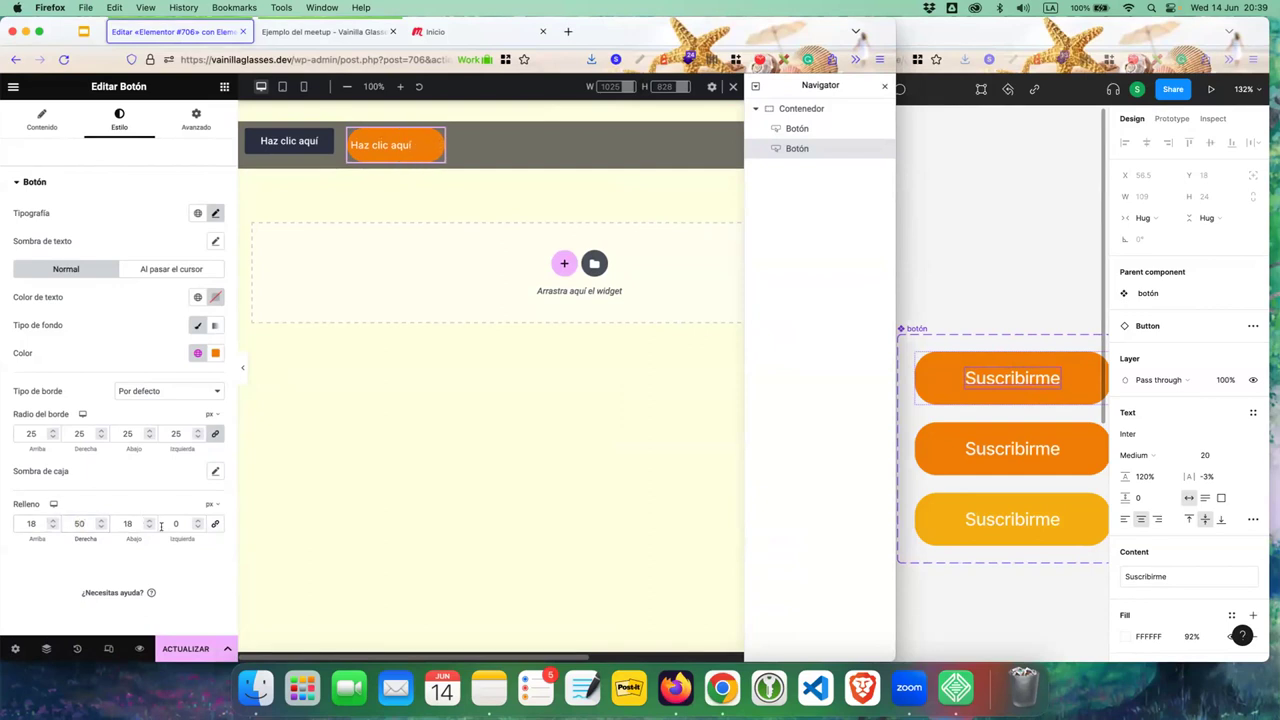
pyautogui.click(196, 521)
pyautogui.write('54')
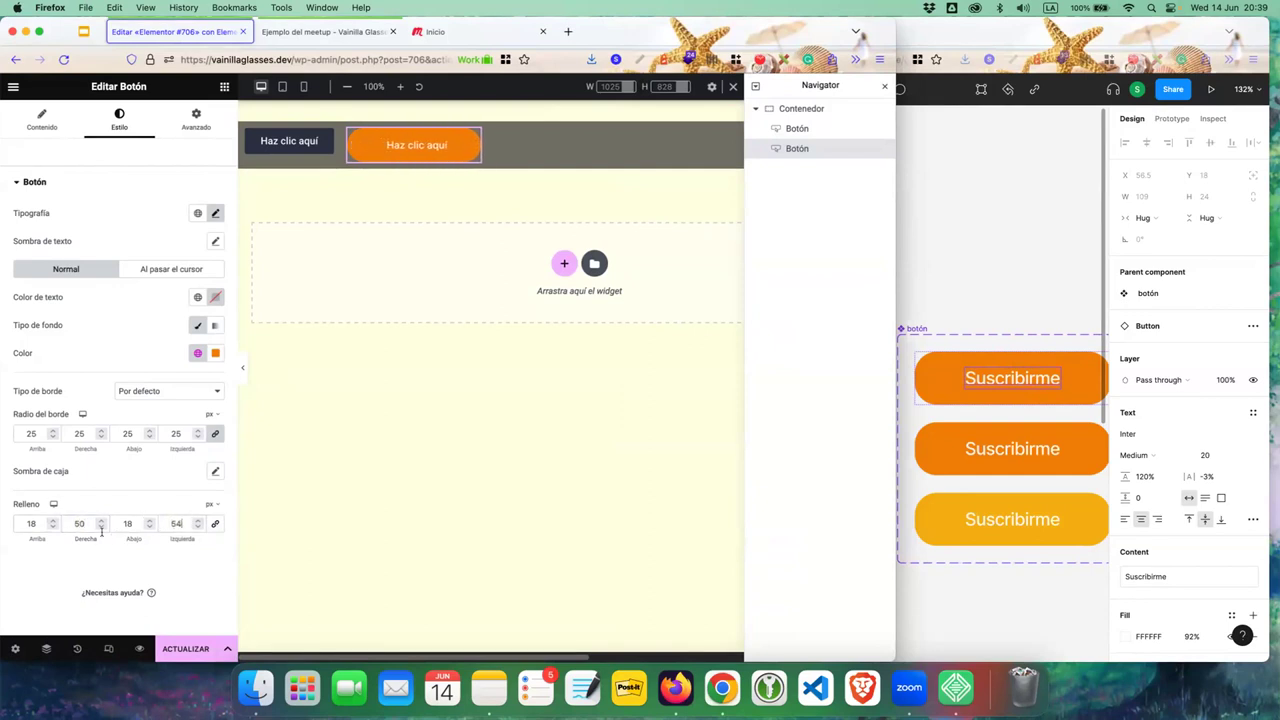
pyautogui.doubleClick(80, 522)
pyautogui.write('54')
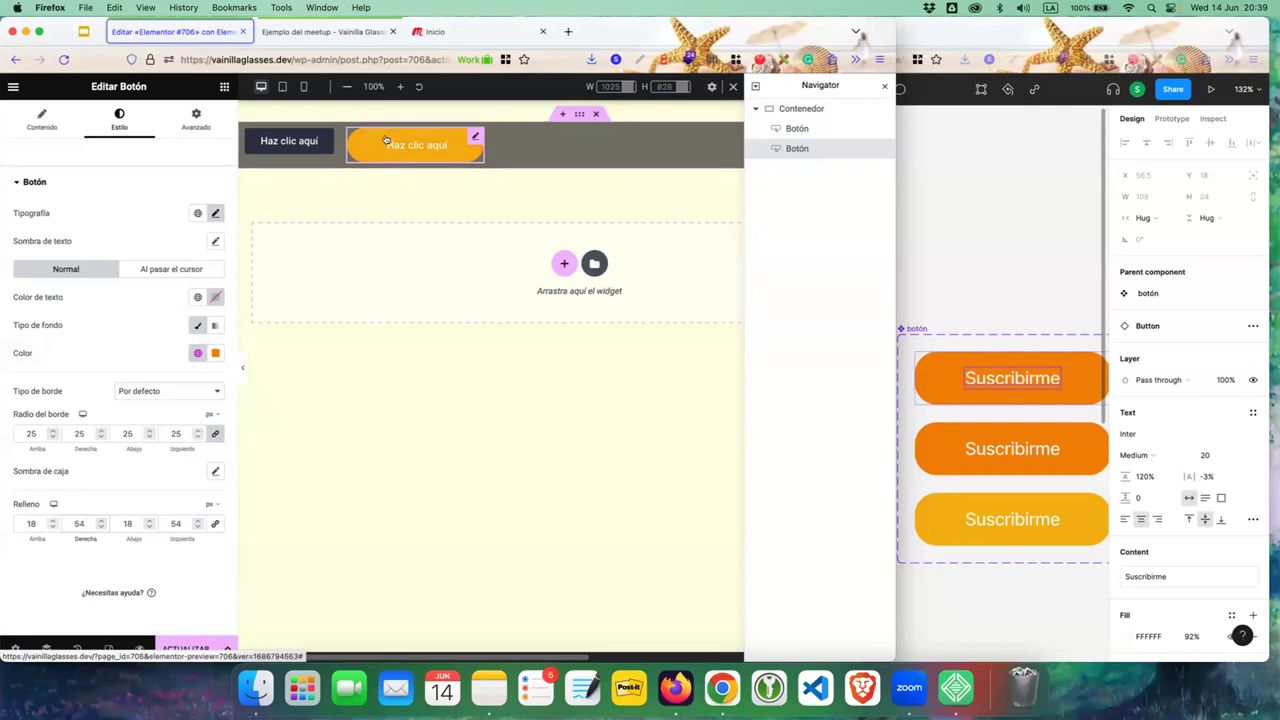
pyautogui.click(284, 140)
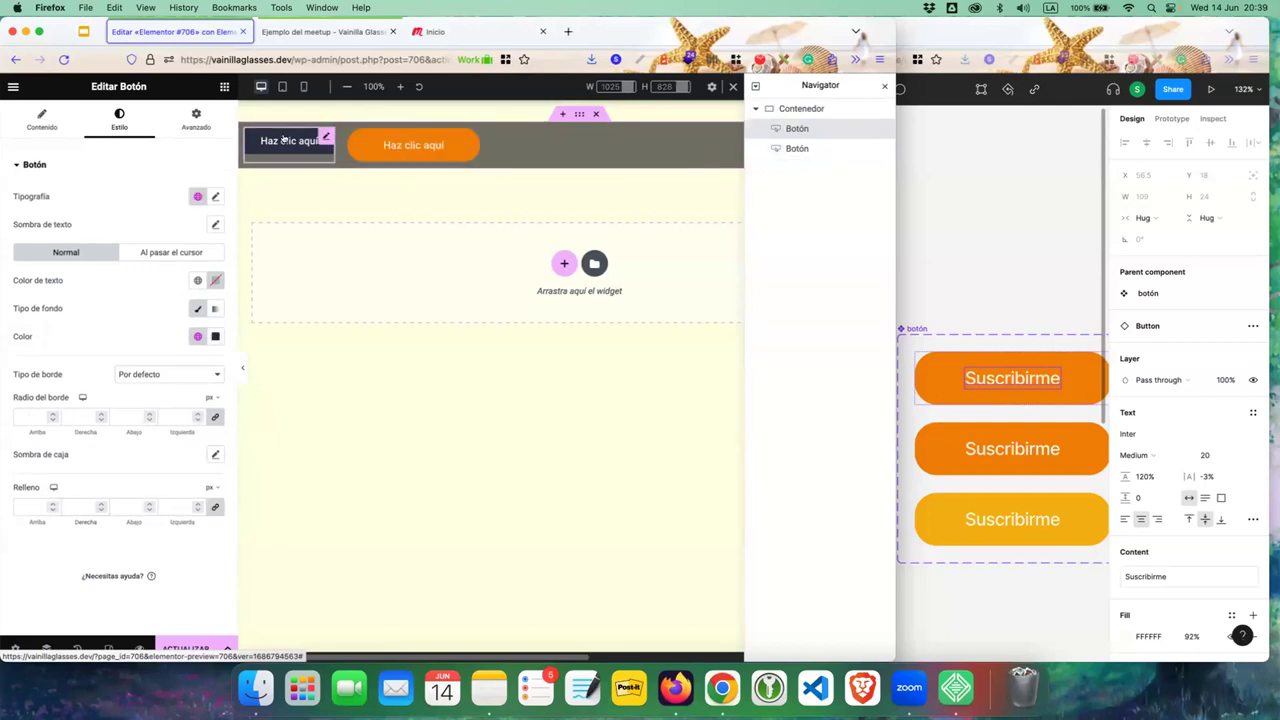
pyautogui.click(365, 140)
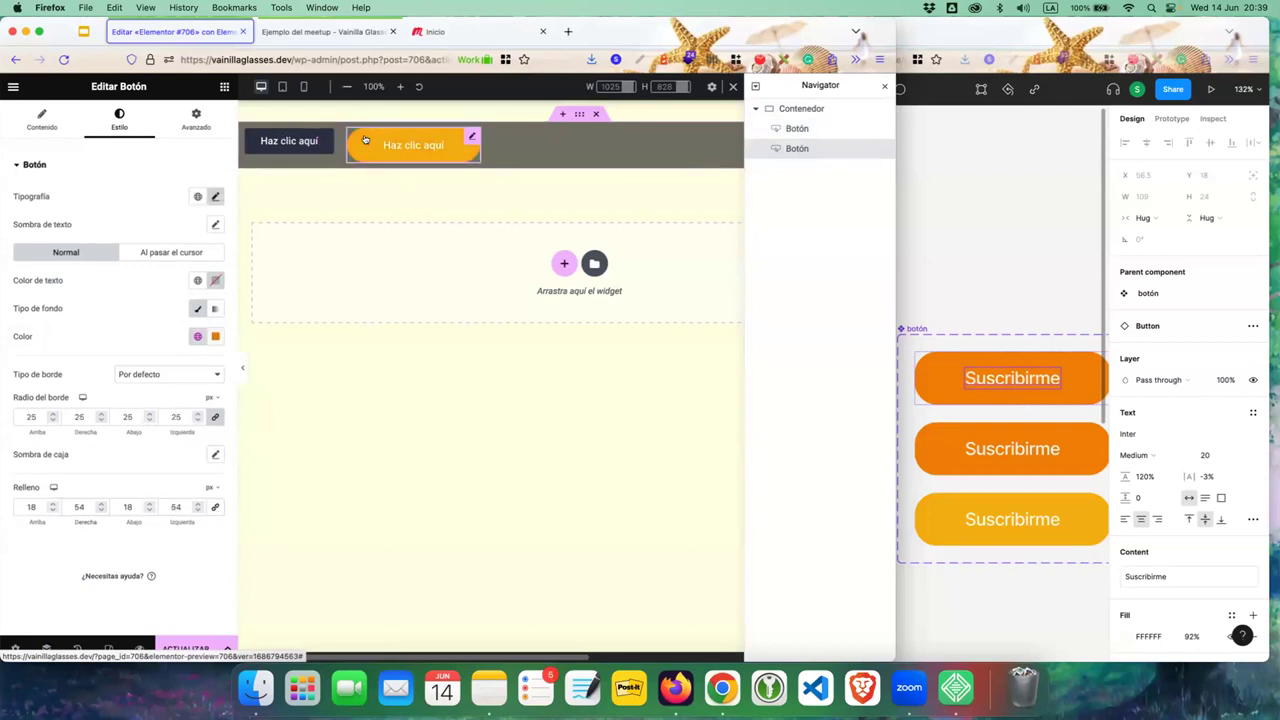
# - Zoom and pan around the Figma Suscribirme button variants, then reselect the orange button in Elementor
pyautogui.click(979, 211)
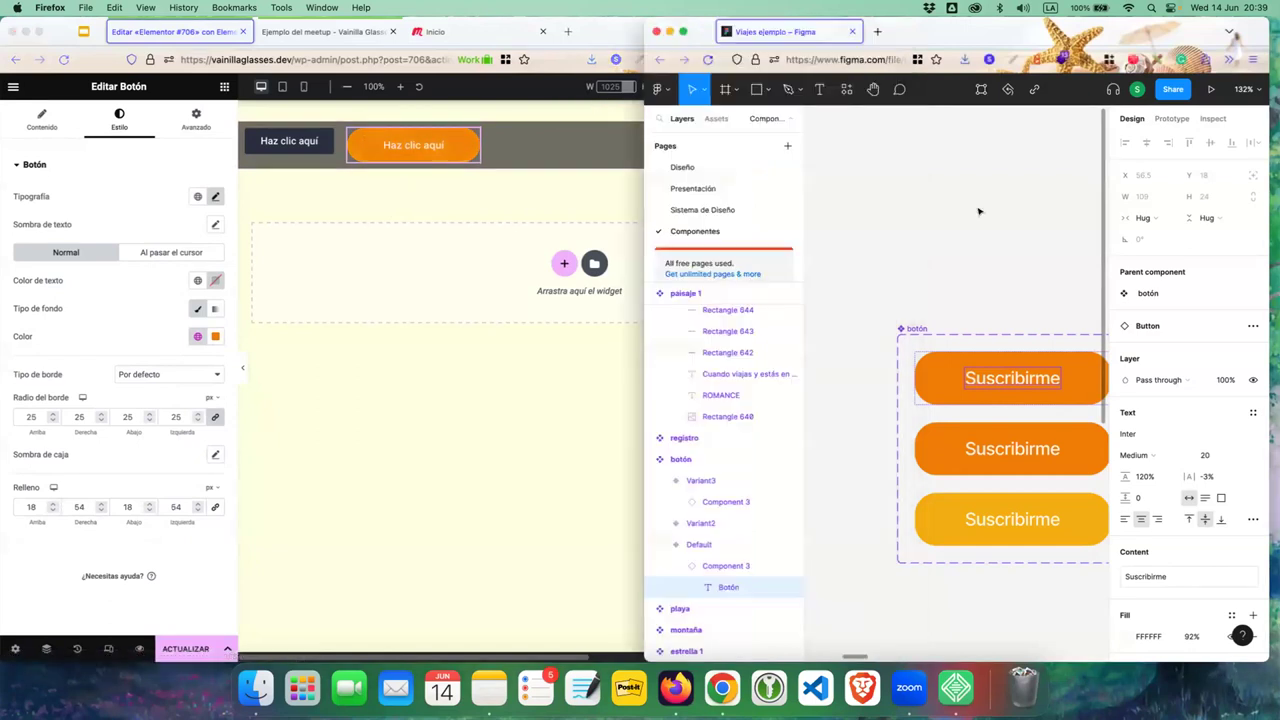
pyautogui.scroll(-10, 979, 211)
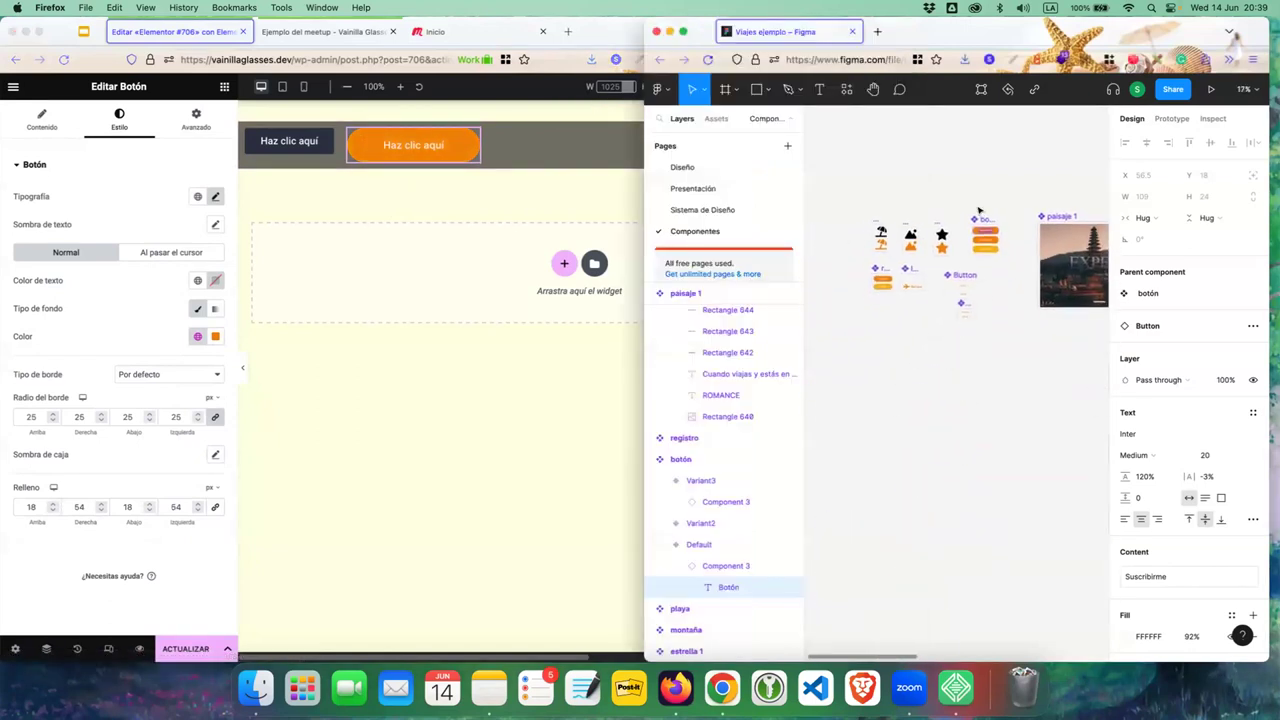
pyautogui.scroll(5, 979, 213)
pyautogui.scroll(-4, 978, 220)
pyautogui.scroll(-2, 977, 228)
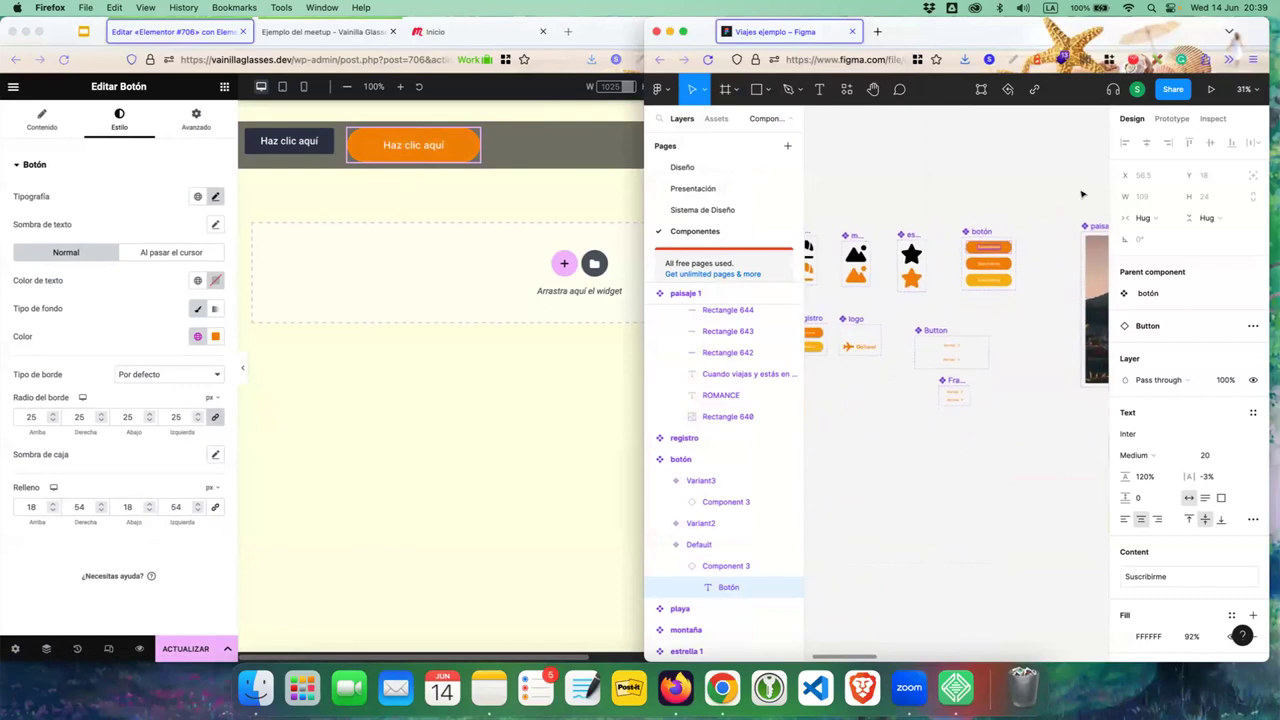
pyautogui.click(979, 213)
pyautogui.hscroll(-3, 980, 213)
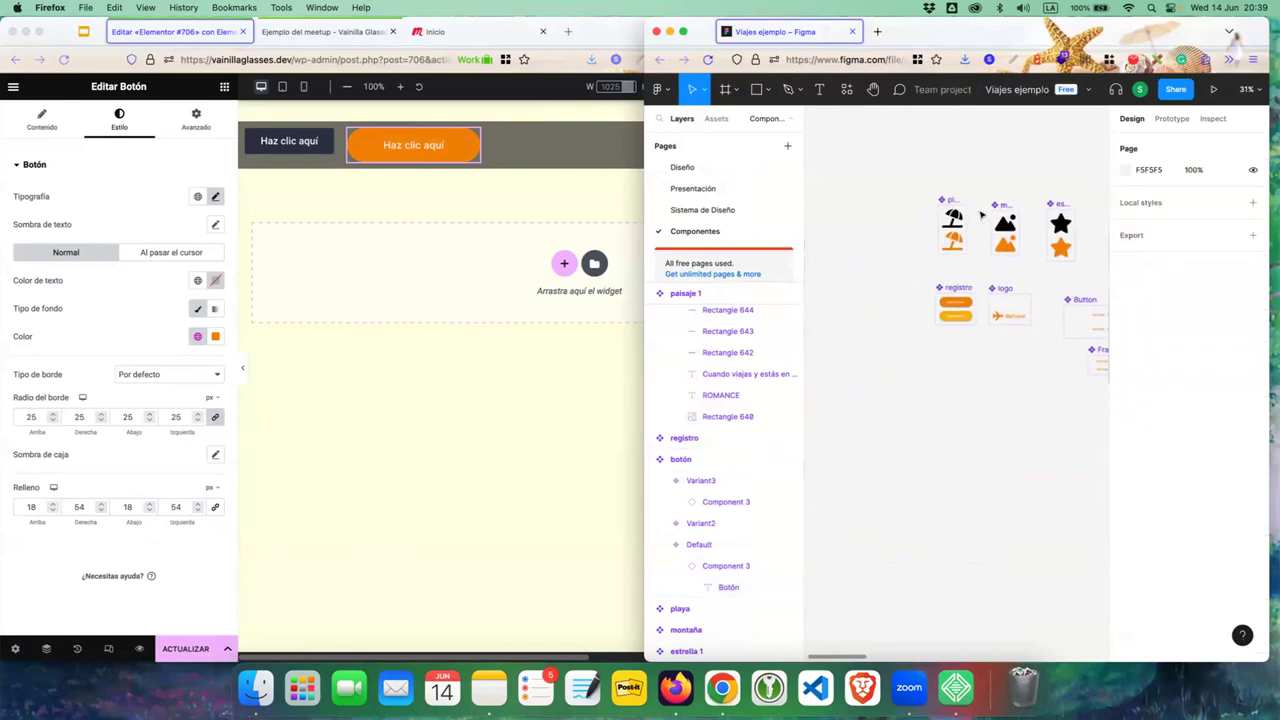
pyautogui.hscroll(5, 981, 213)
pyautogui.scroll(5, 981, 213)
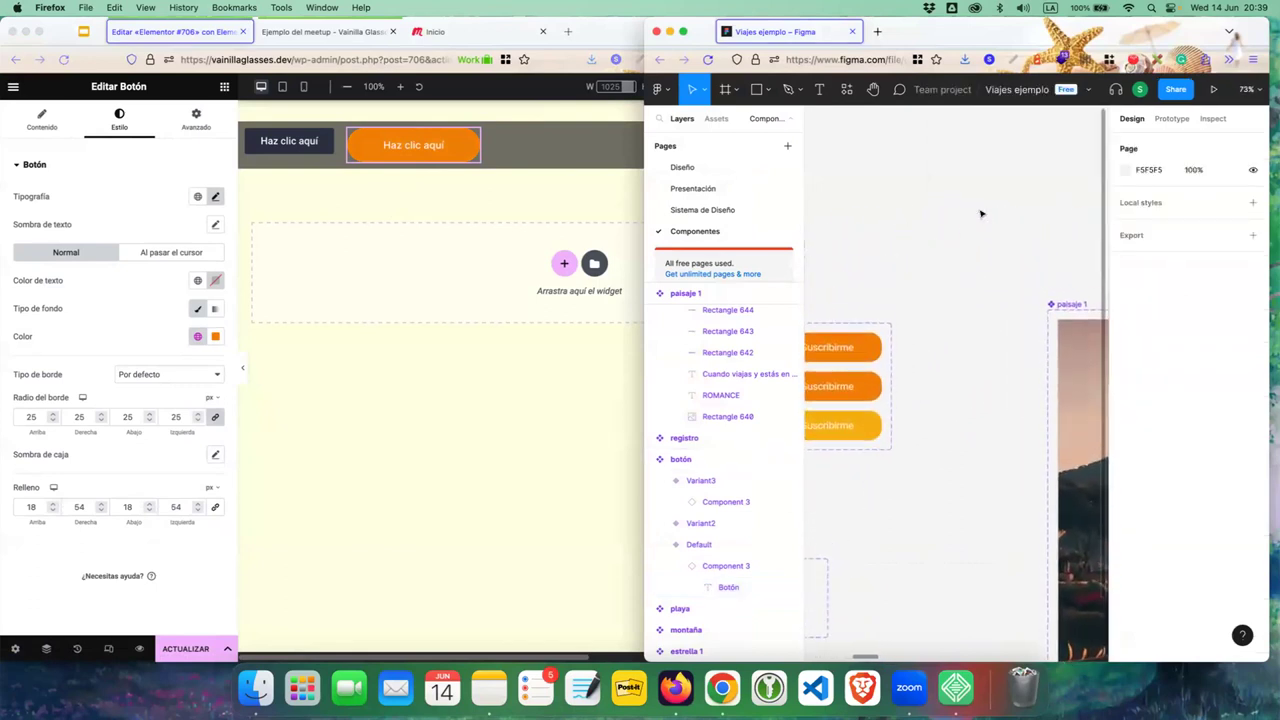
pyautogui.hscroll(-3, 980, 260)
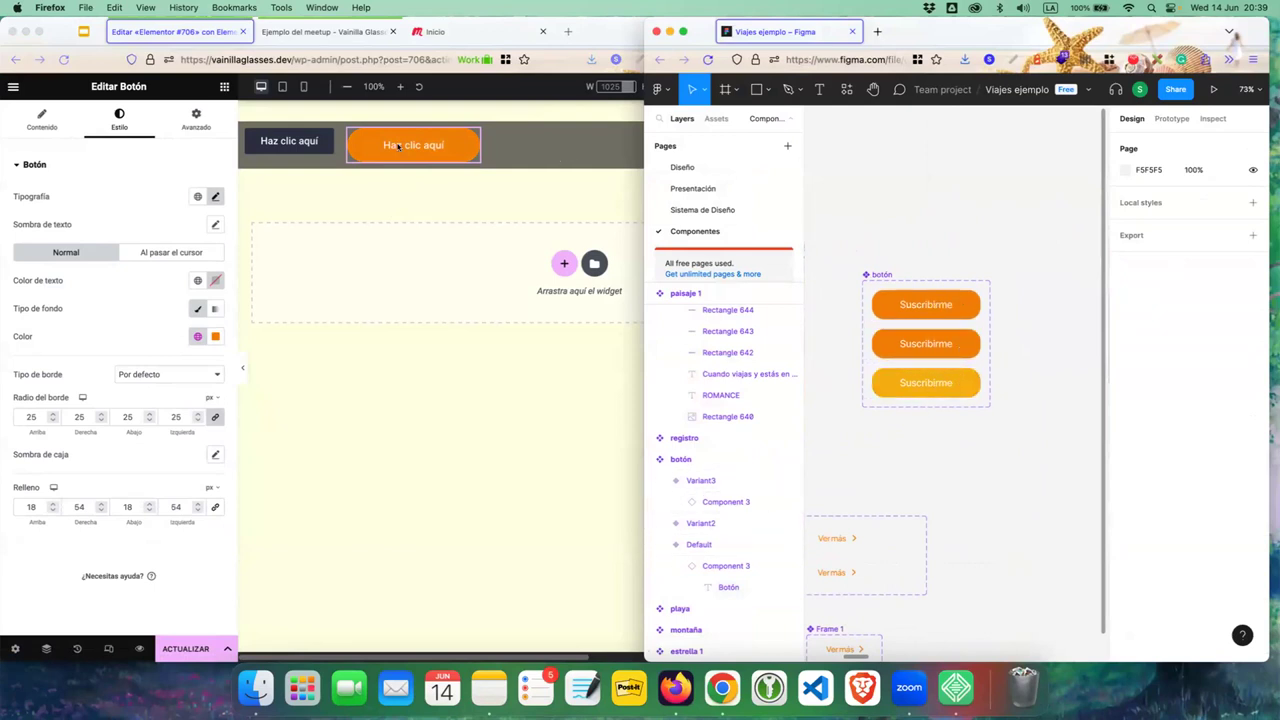
pyautogui.click(362, 144)
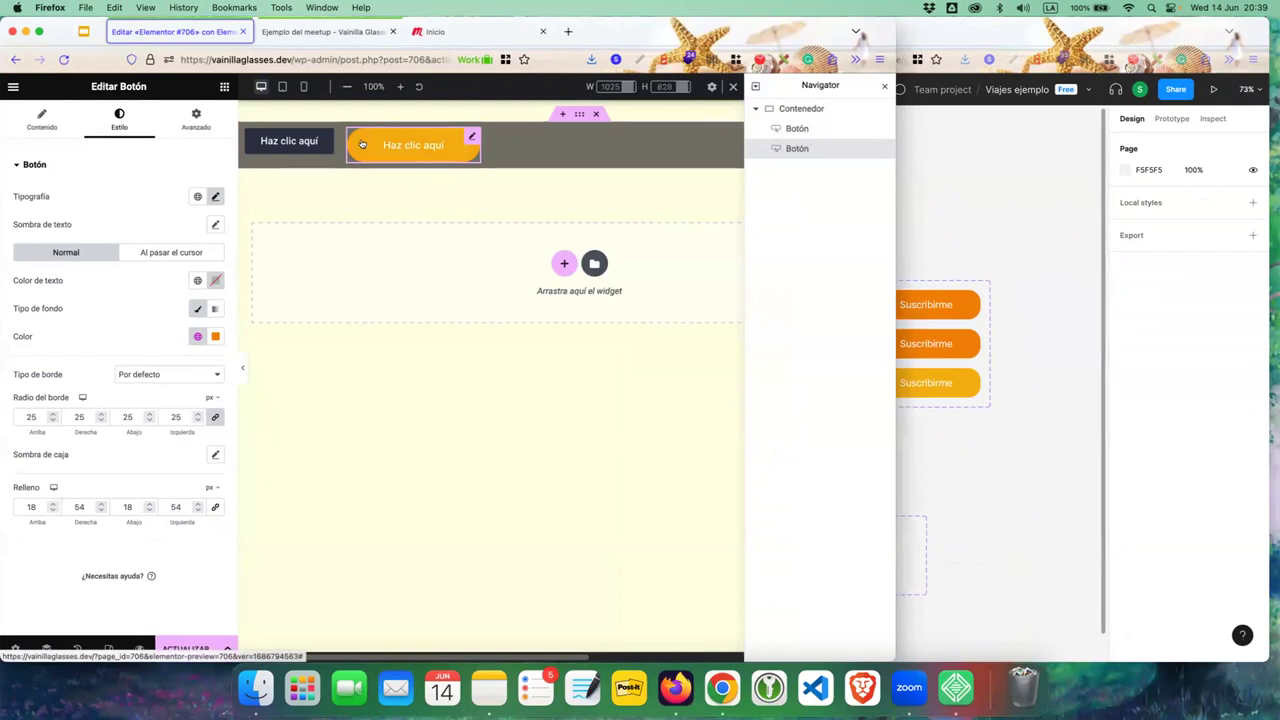
# - Save the orange button's style as default and drag a new Botón widget to the container's left
pyautogui.rightClick(395, 150)
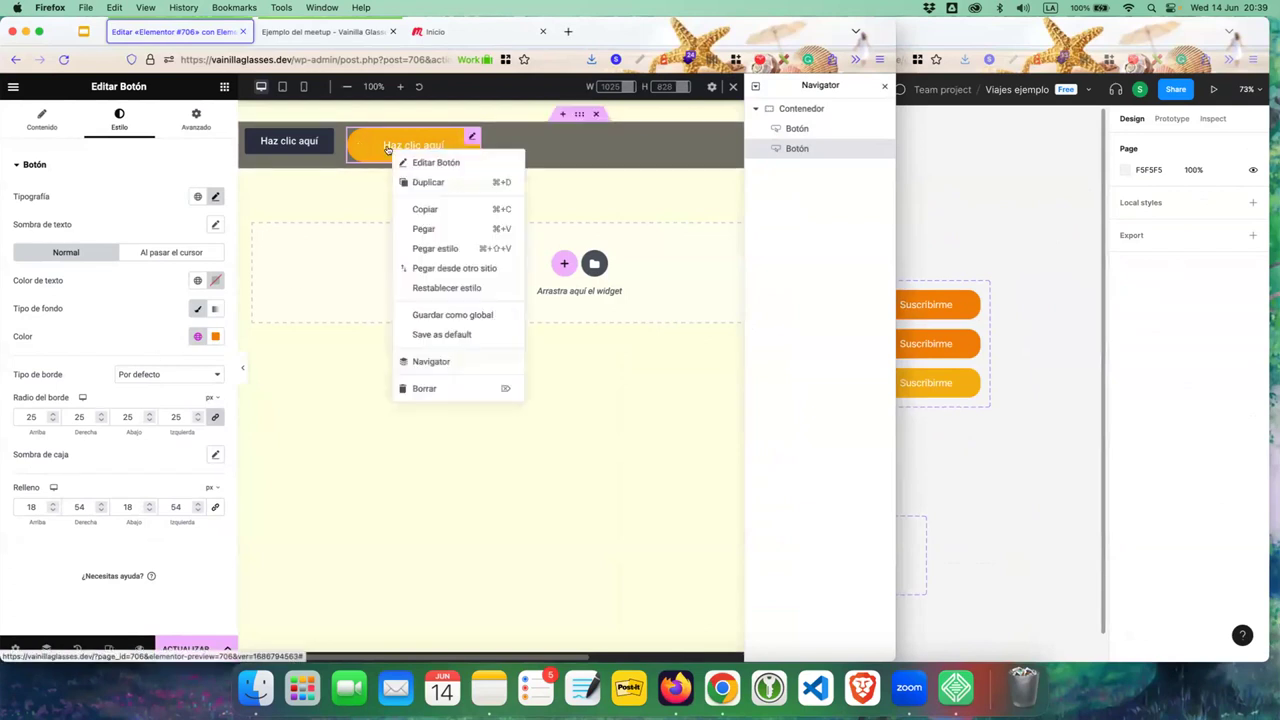
pyautogui.click(422, 333)
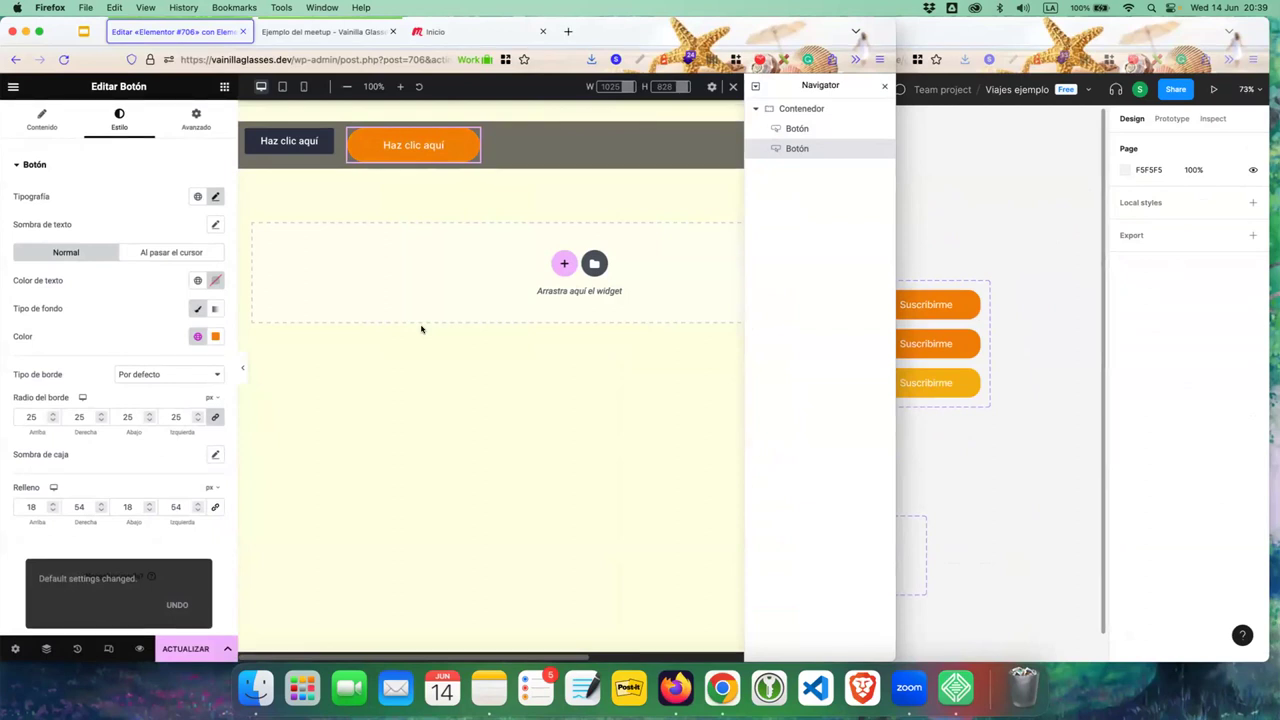
pyautogui.click(222, 86)
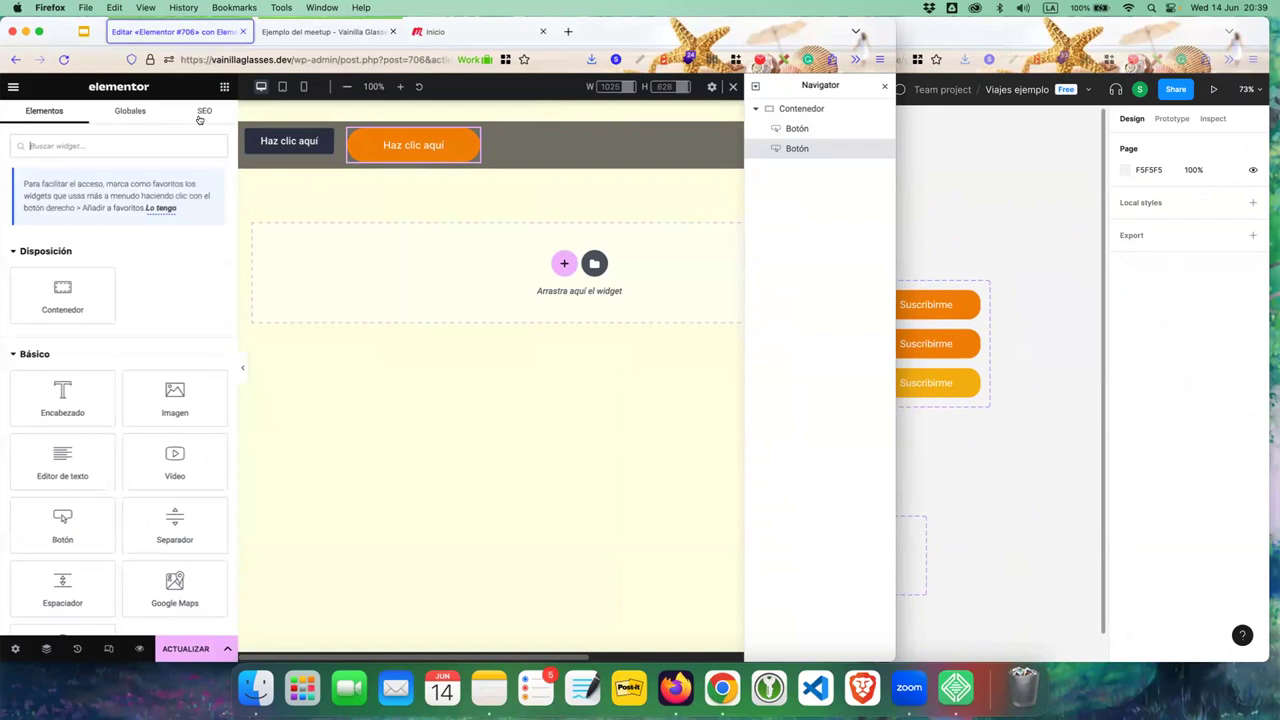
pyautogui.scroll(-2, 123, 365)
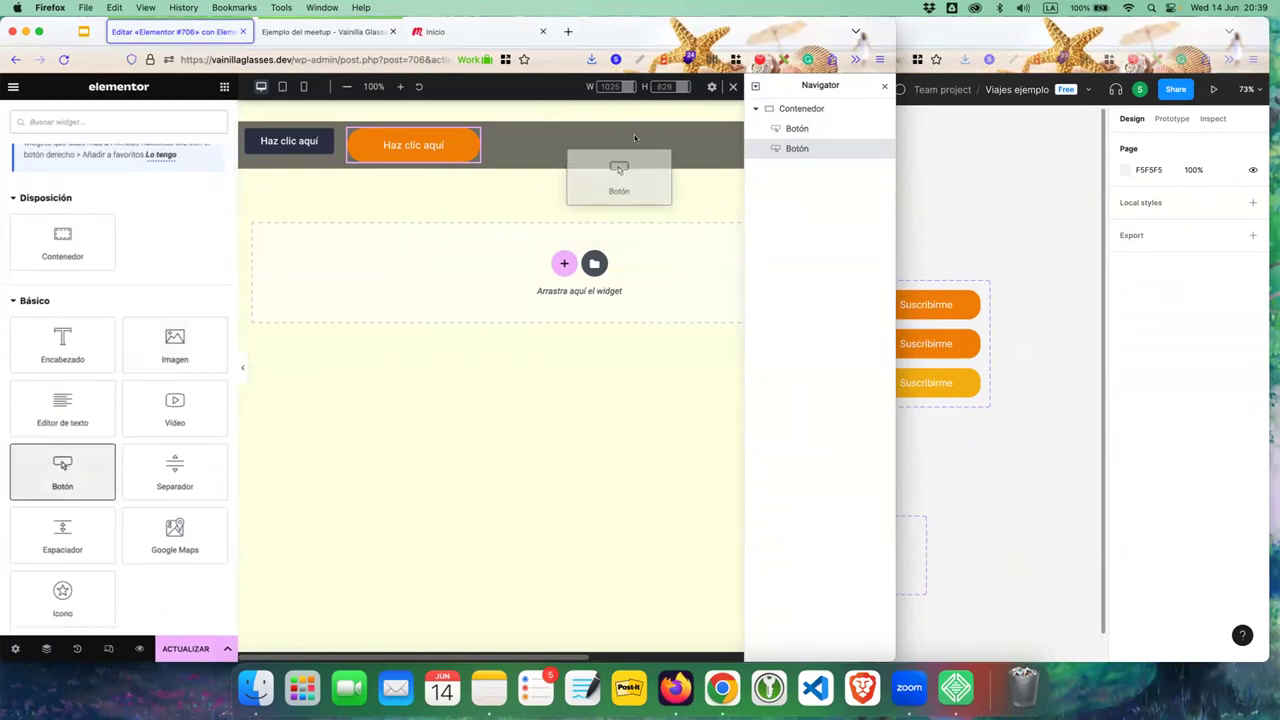
pyautogui.moveTo(93, 454); pyautogui.dragTo(91, 407)
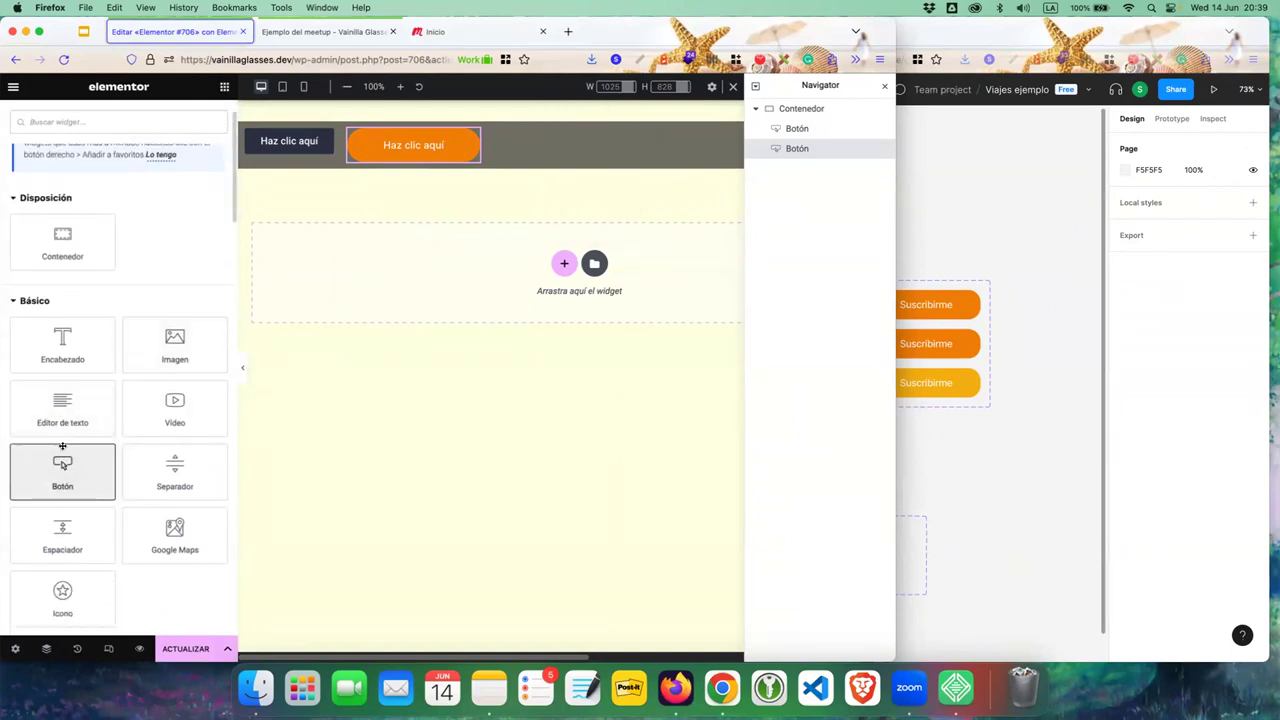
pyautogui.moveTo(63, 455); pyautogui.dragTo(326, 150)
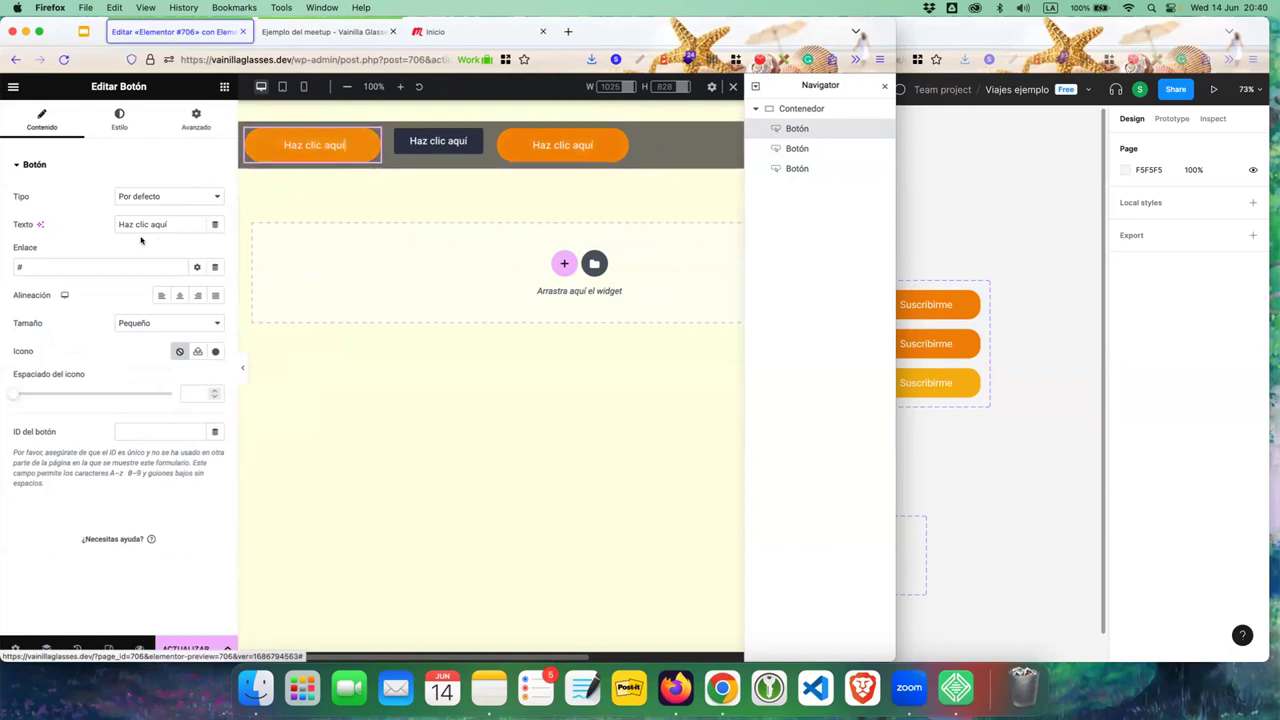
# - Relabel the new button 'Hola!' as a test, then delete it, leaving the two originals
pyautogui.tripleClick(164, 212)
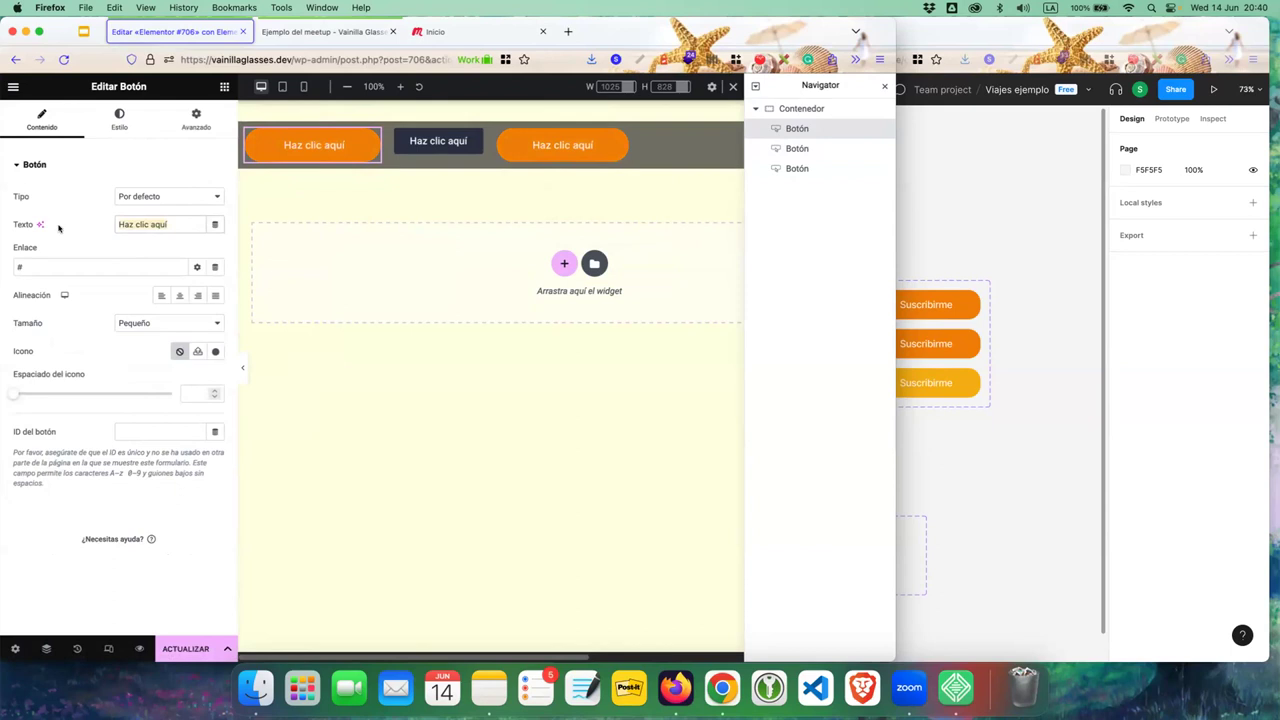
pyautogui.press('BackSpace')
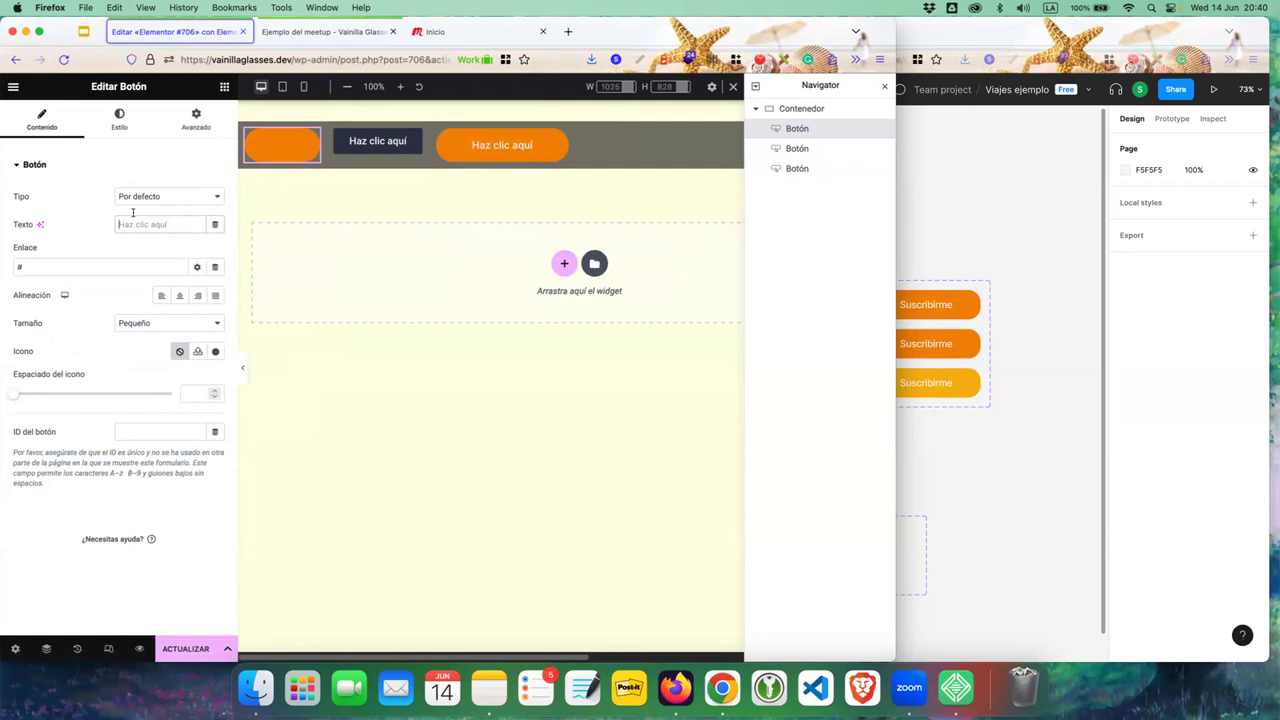
pyautogui.write('Hola!')
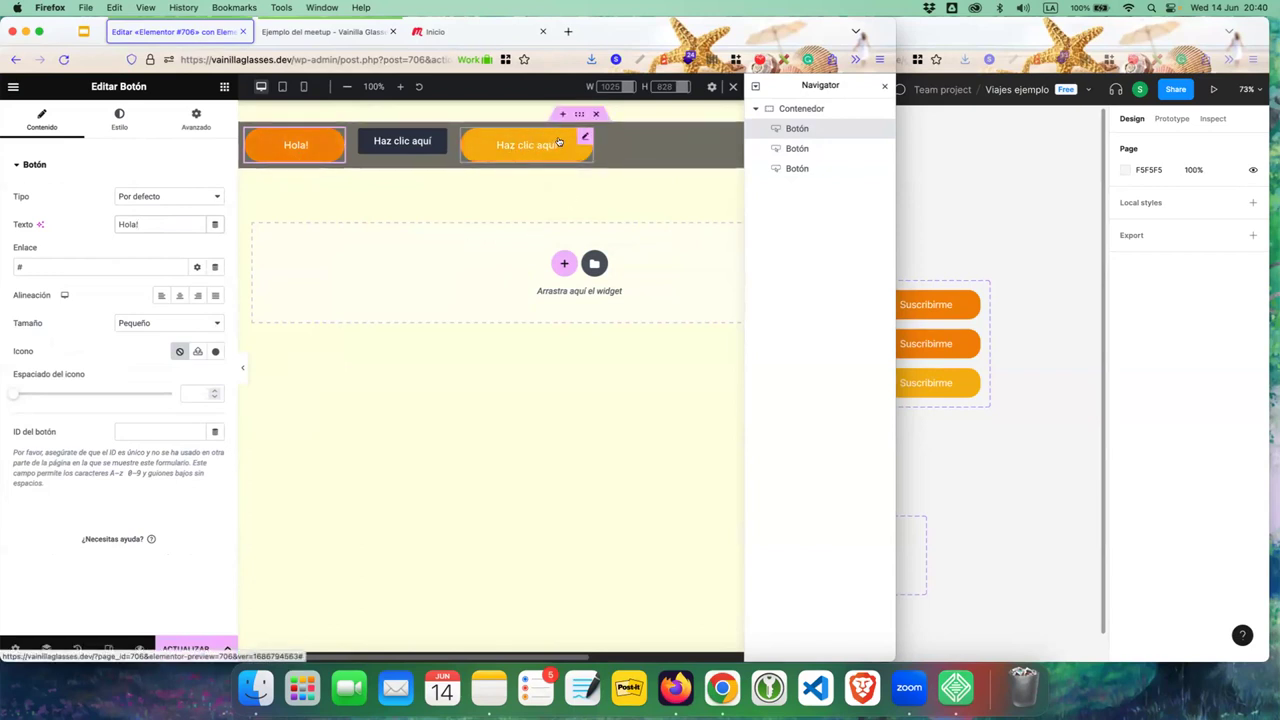
pyautogui.rightClick(297, 152)
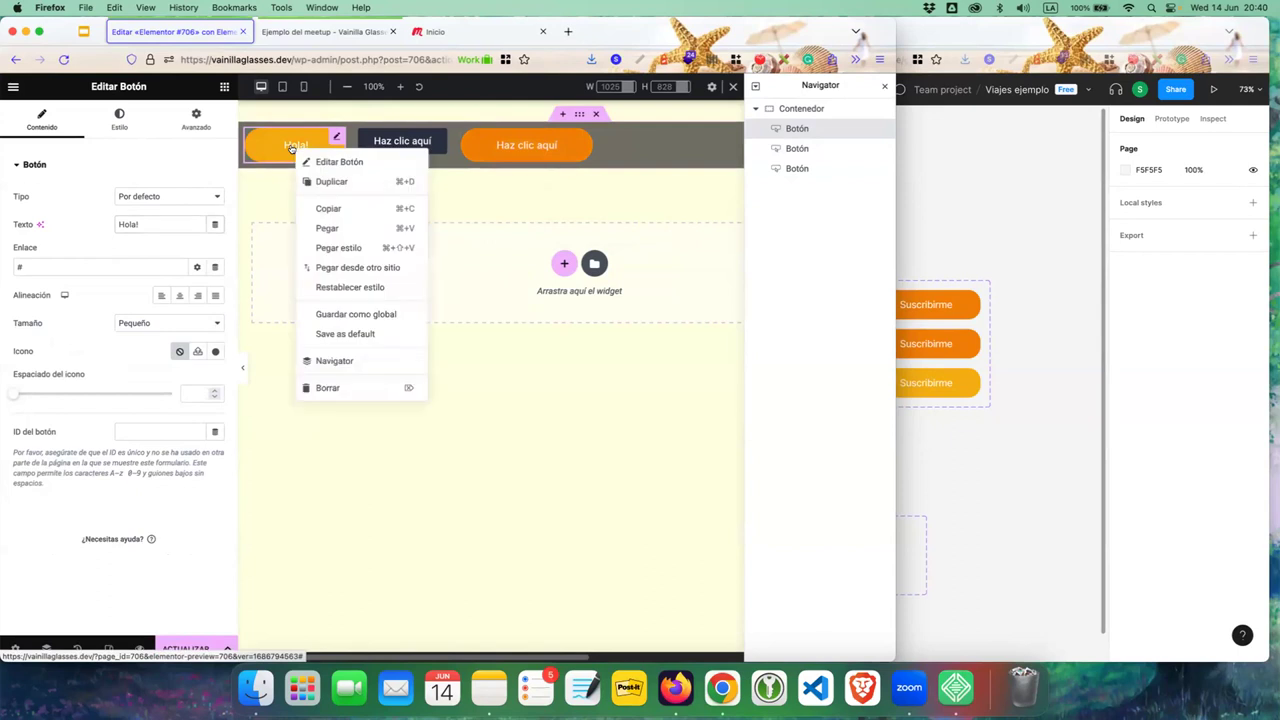
pyautogui.click(366, 387)
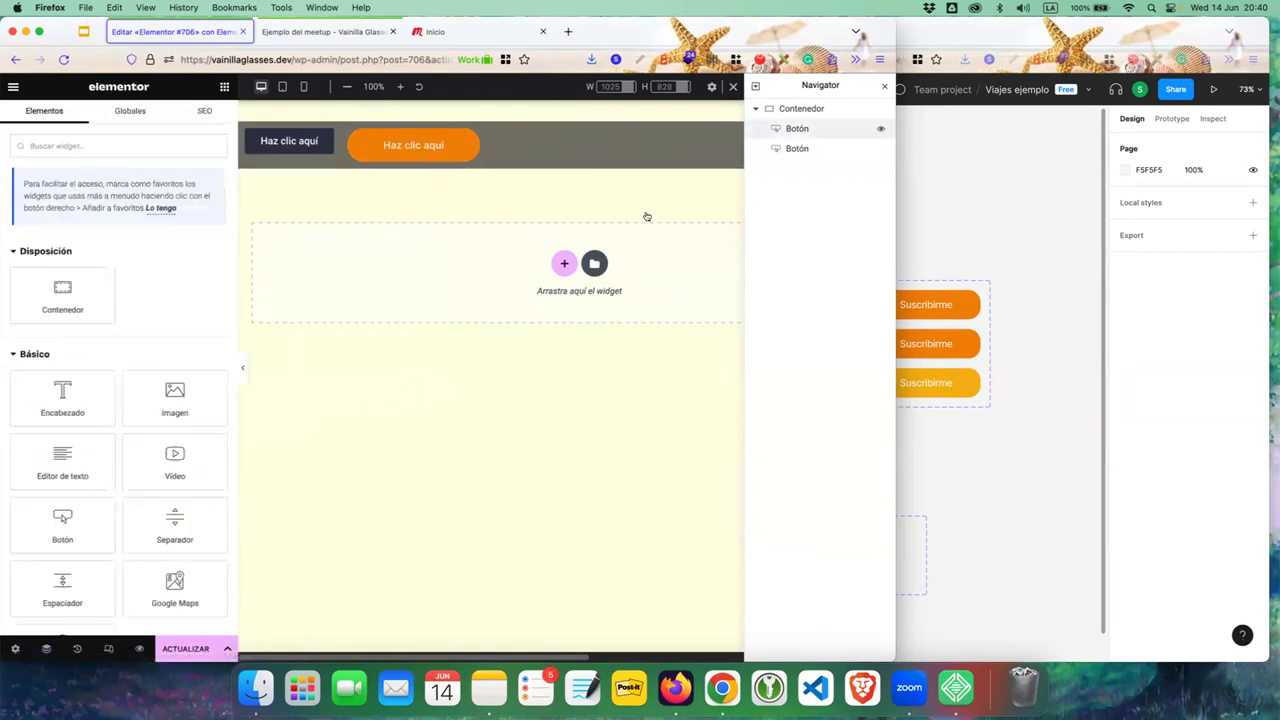
pyautogui.click(968, 179)
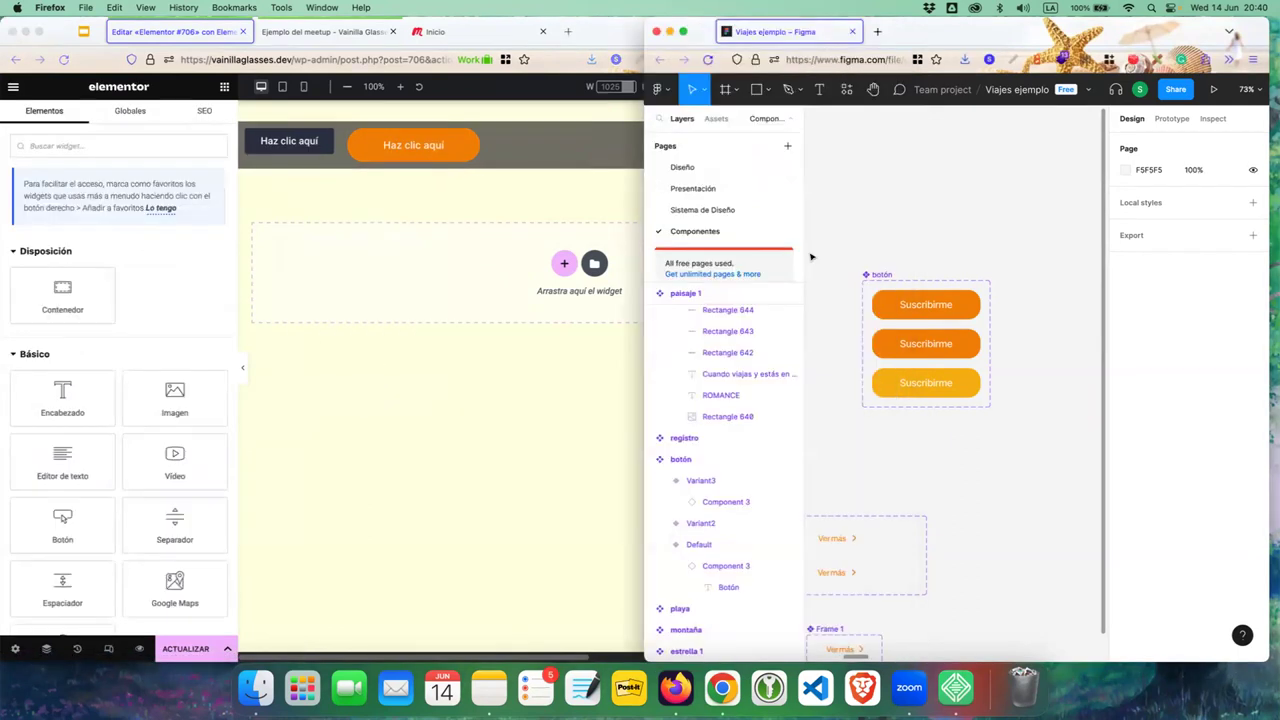
# - Switch Figma to the Diseño page and zoom in on the header's Ingresar and Registrarse buttons
pyautogui.click(723, 189)
pyautogui.click(709, 165)
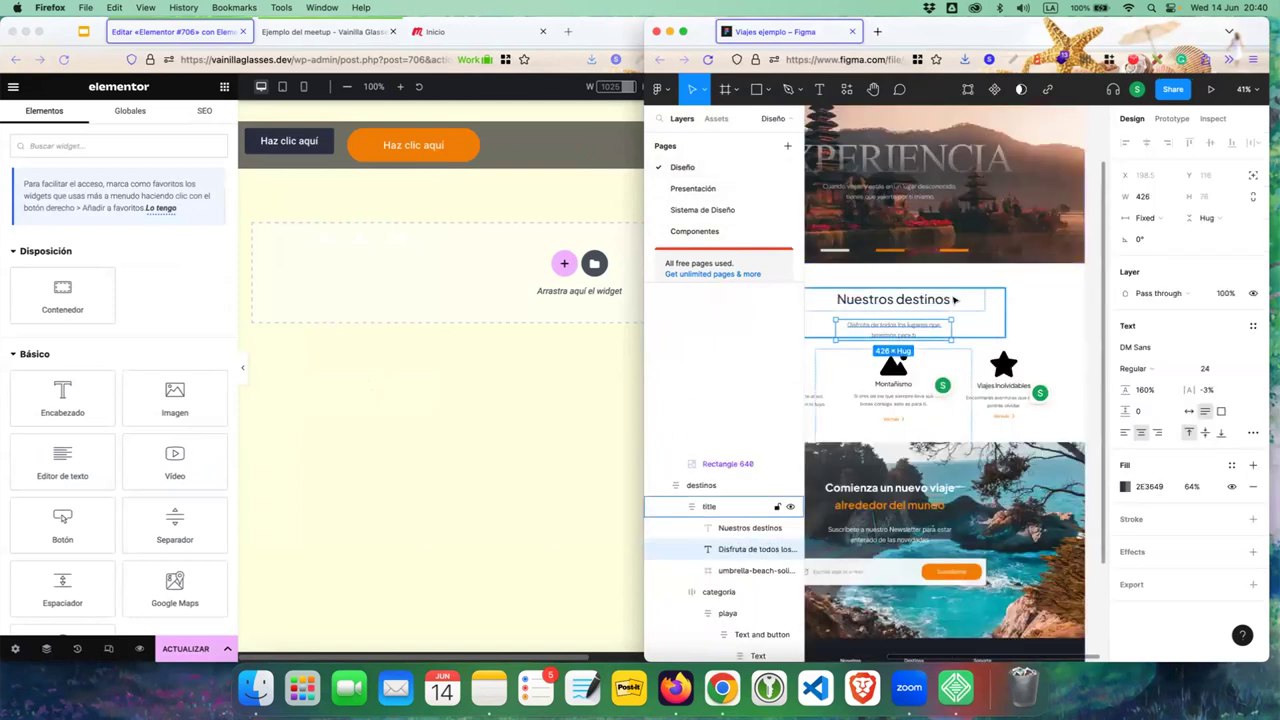
pyautogui.scroll(-5, 955, 299)
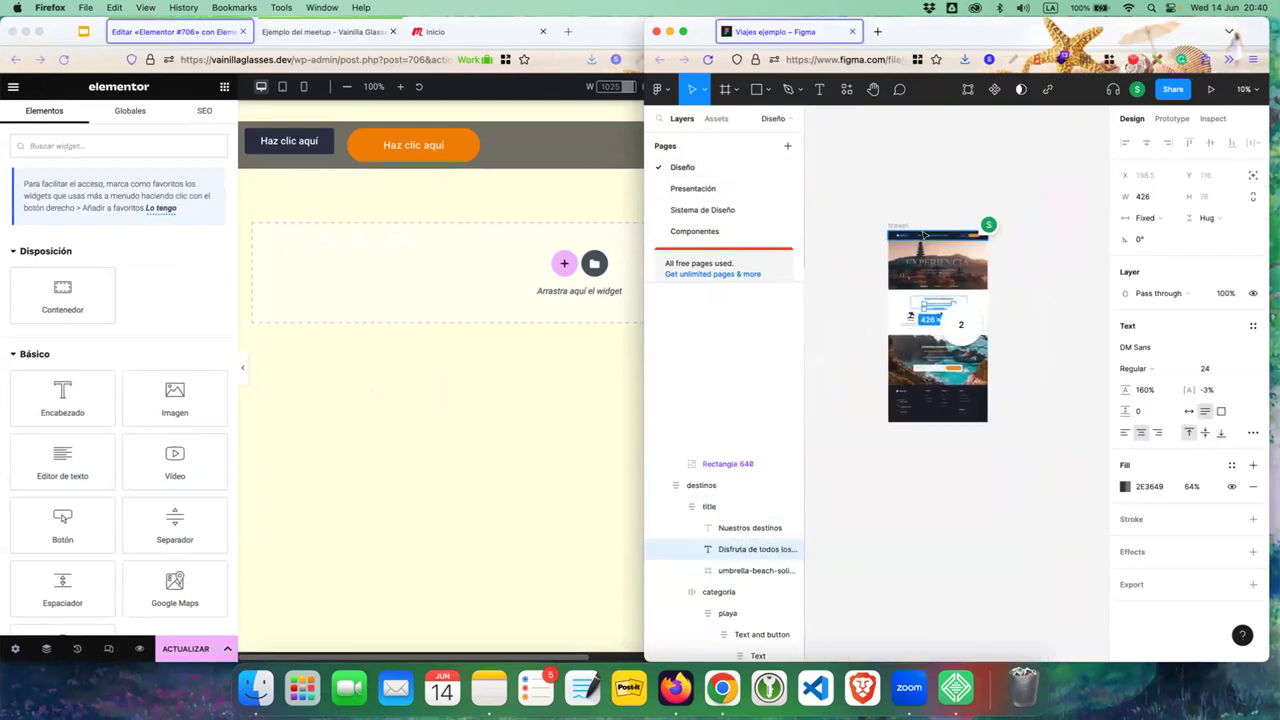
pyautogui.scroll(3, 922, 236)
pyautogui.scroll(2, 918, 245)
pyautogui.scroll(3, 912, 255)
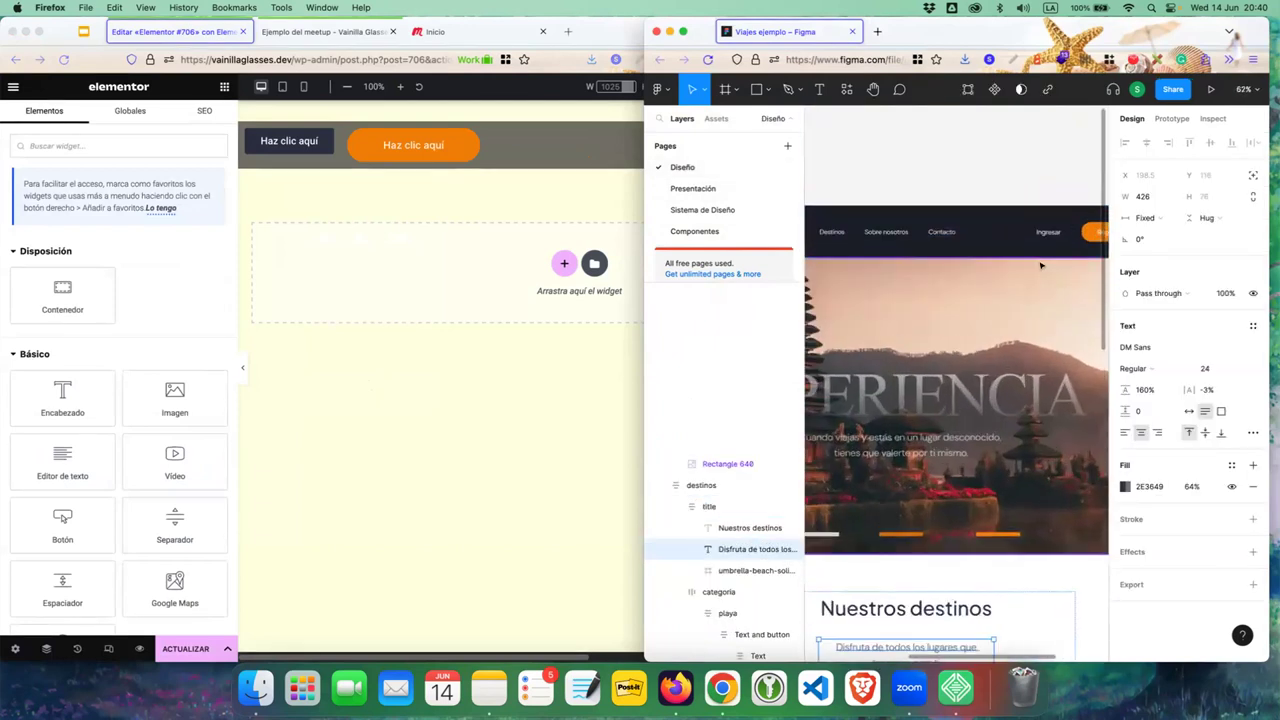
pyautogui.hscroll(2, 910, 258)
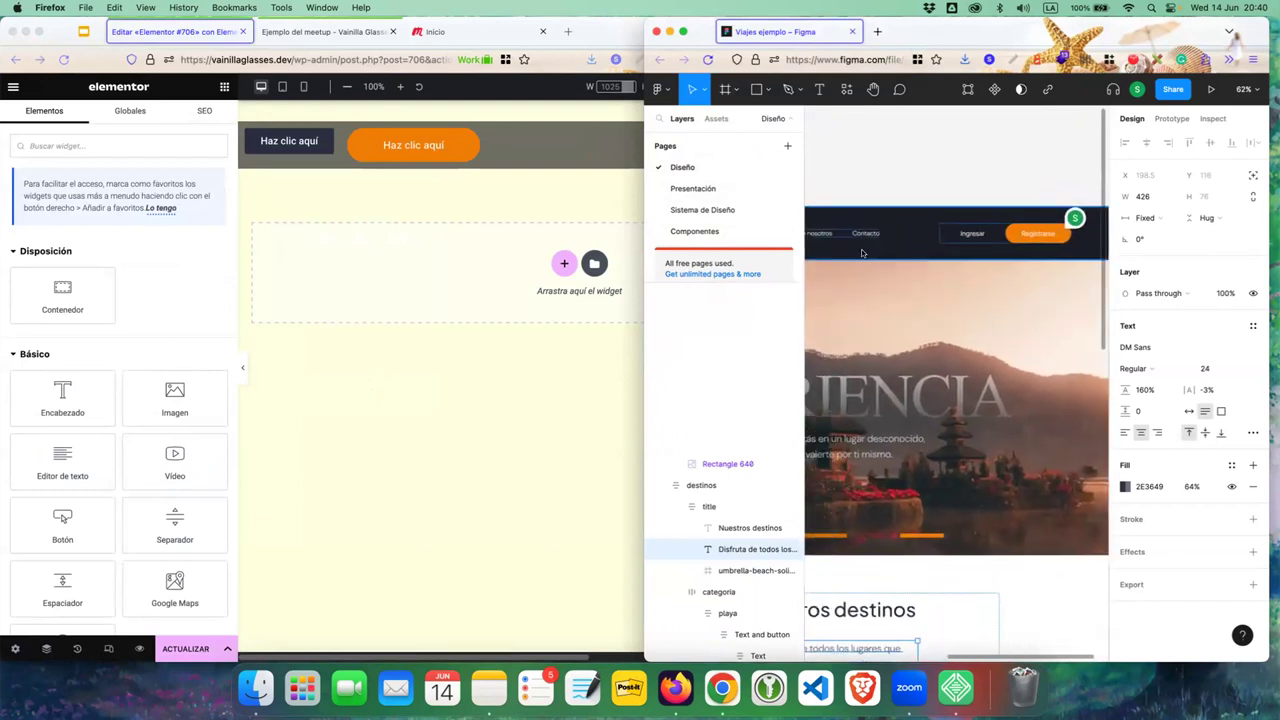
# - Delete the dark 'Haz clic aquí' button from the container
pyautogui.click(364, 152)
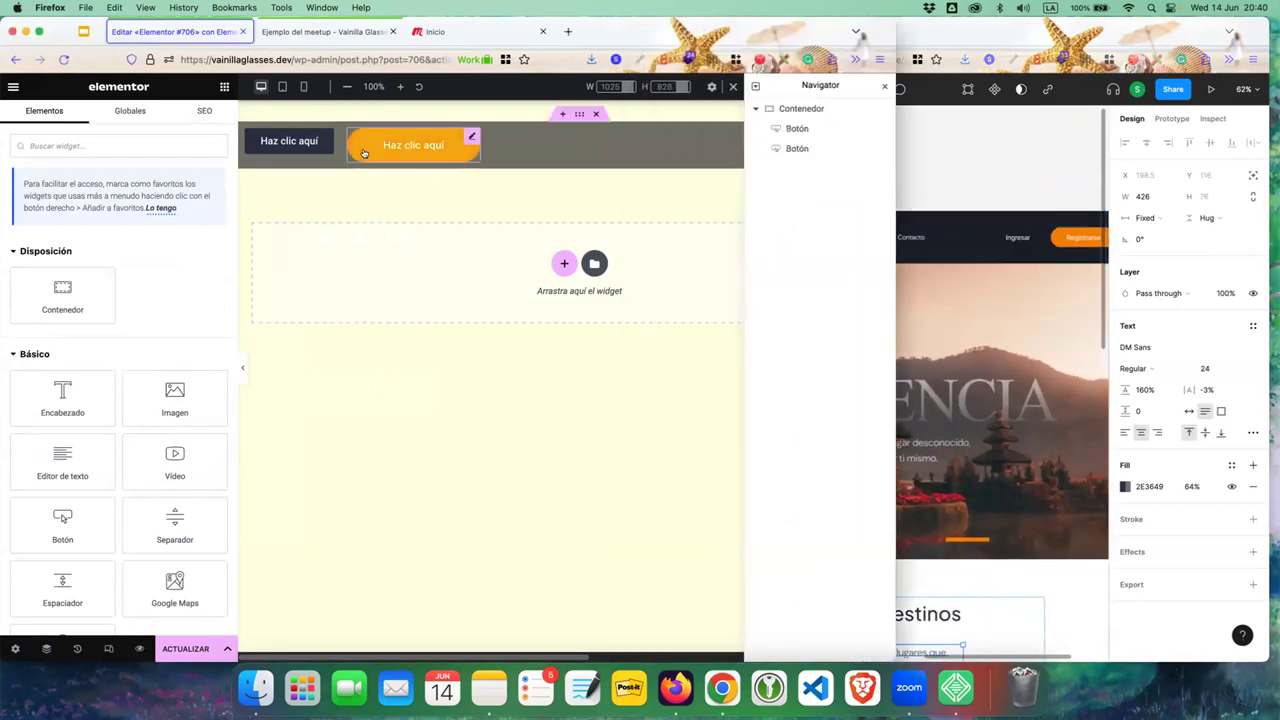
pyautogui.click(297, 143)
pyautogui.rightClick(299, 142)
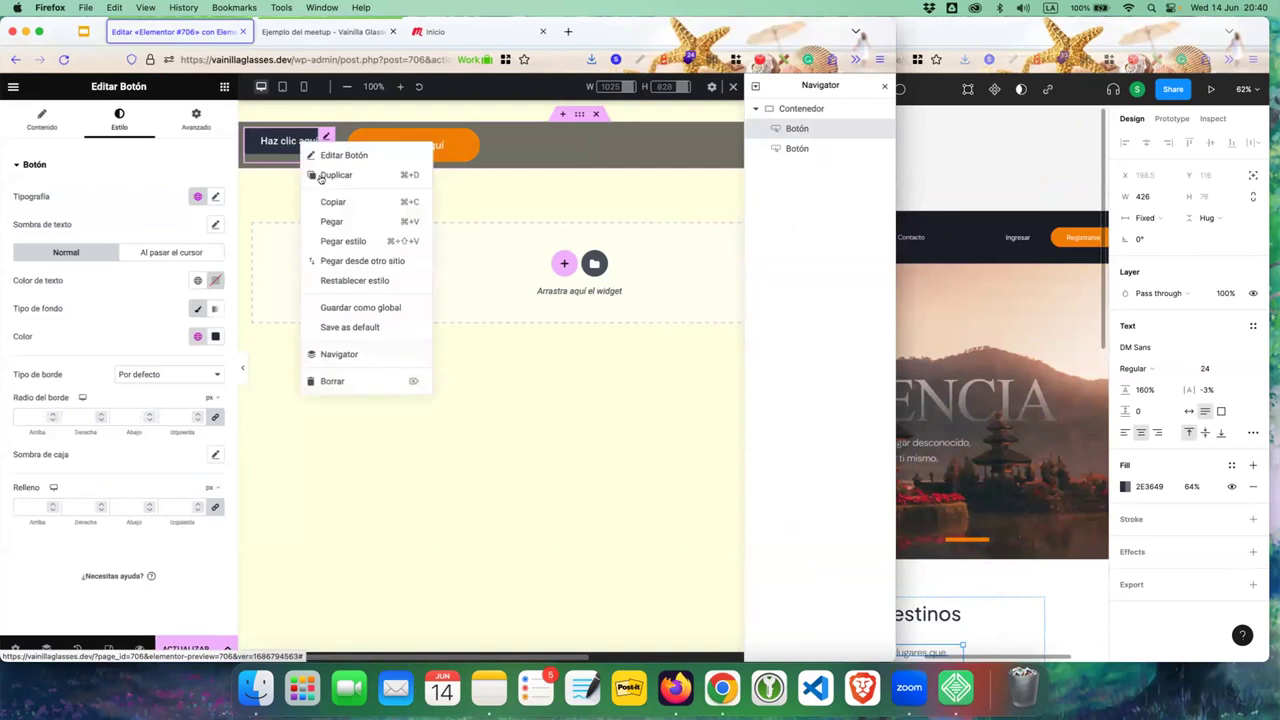
pyautogui.click(334, 377)
# - Change the orange button's text to 'Registrarse' and compare it with the Figma header
pyautogui.click(310, 145)
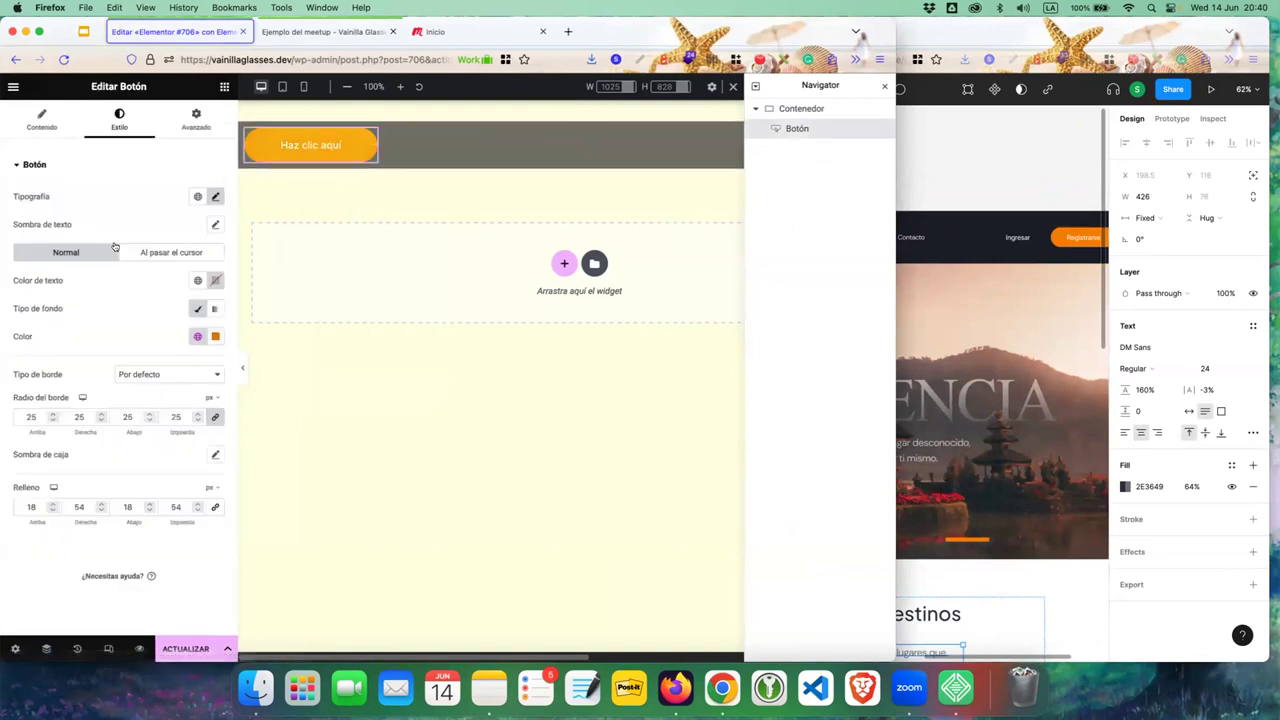
pyautogui.click(66, 121)
pyautogui.press('super+a')
pyautogui.press('BackSpace')
pyautogui.write('Registrarse')
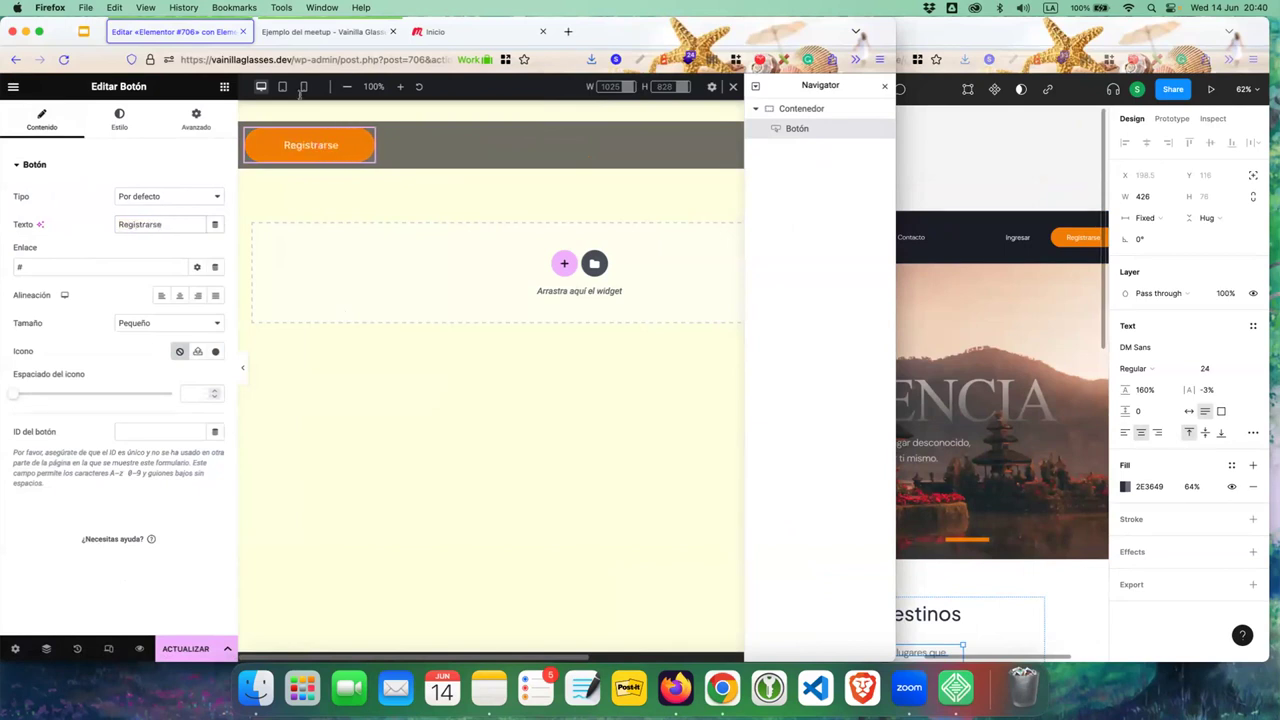
pyautogui.click(988, 169)
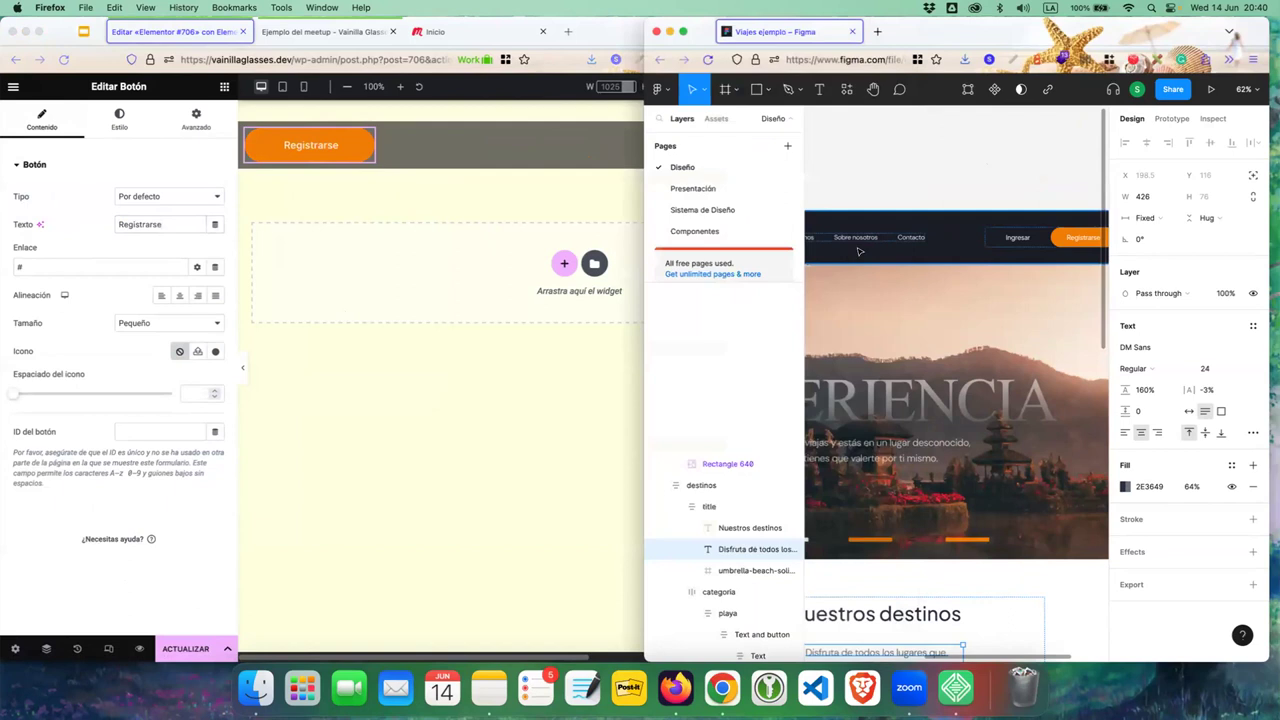
pyautogui.scroll(-1, 858, 251)
pyautogui.hscroll(-3, 865, 240)
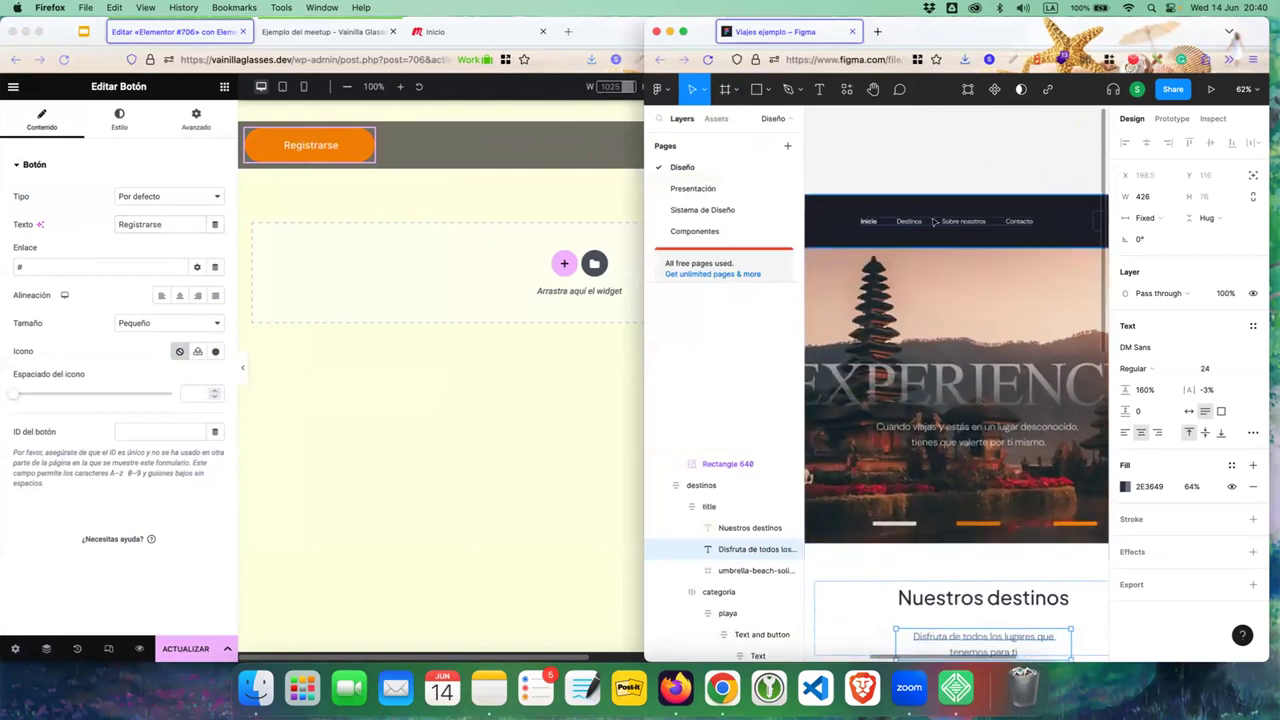
pyautogui.click(375, 439)
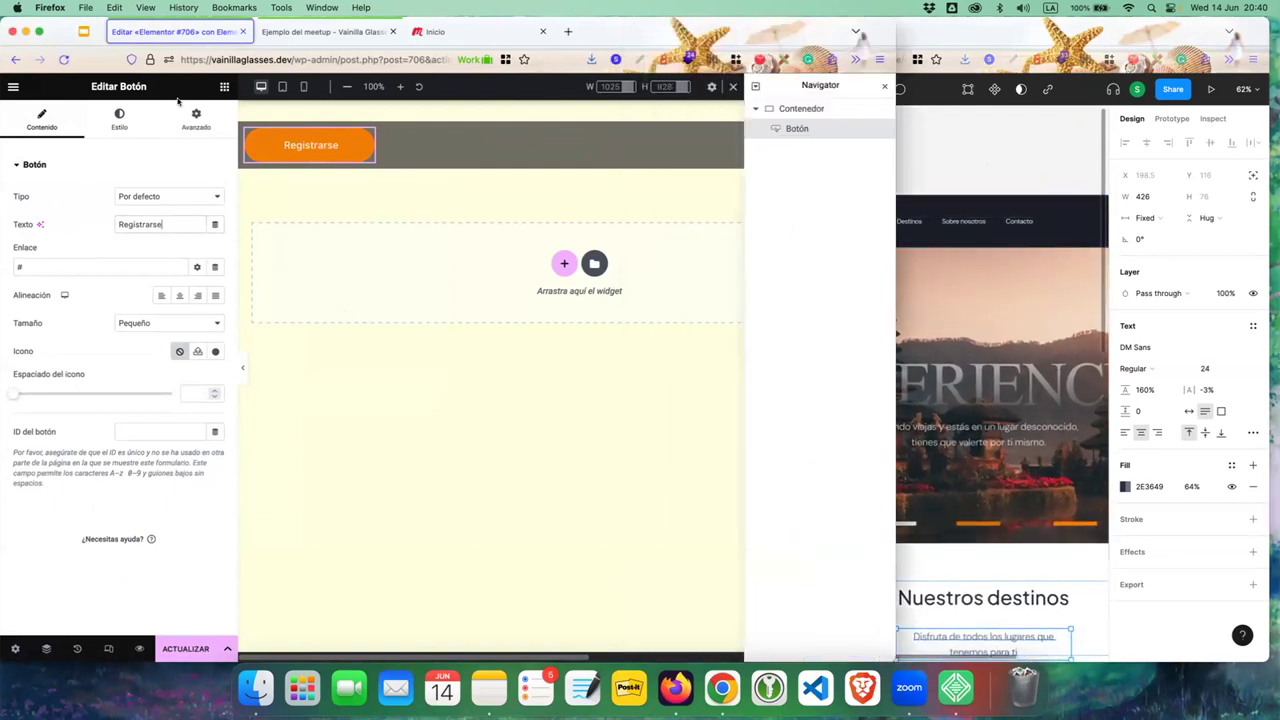
pyautogui.click(224, 87)
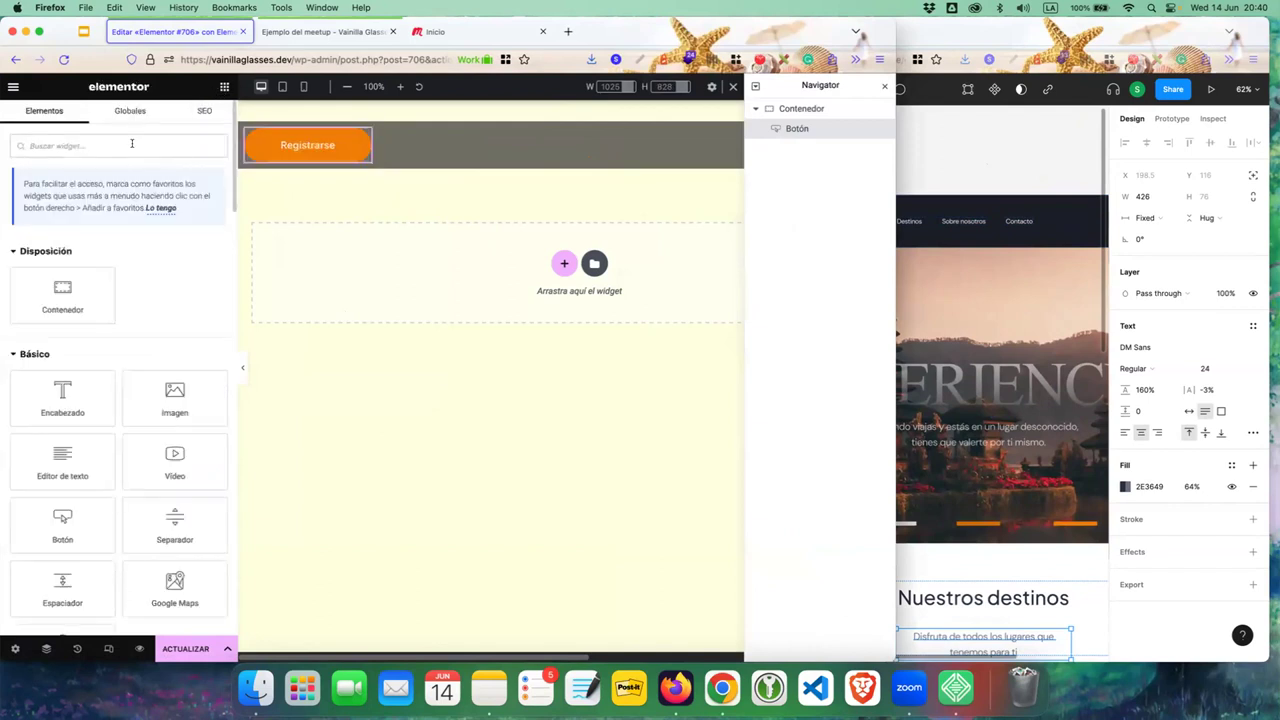
# - Search widgets for 'menu' and place a WordPress Menu widget before the Registrarse button
pyautogui.write('menu')
pyautogui.rightClick(132, 148)
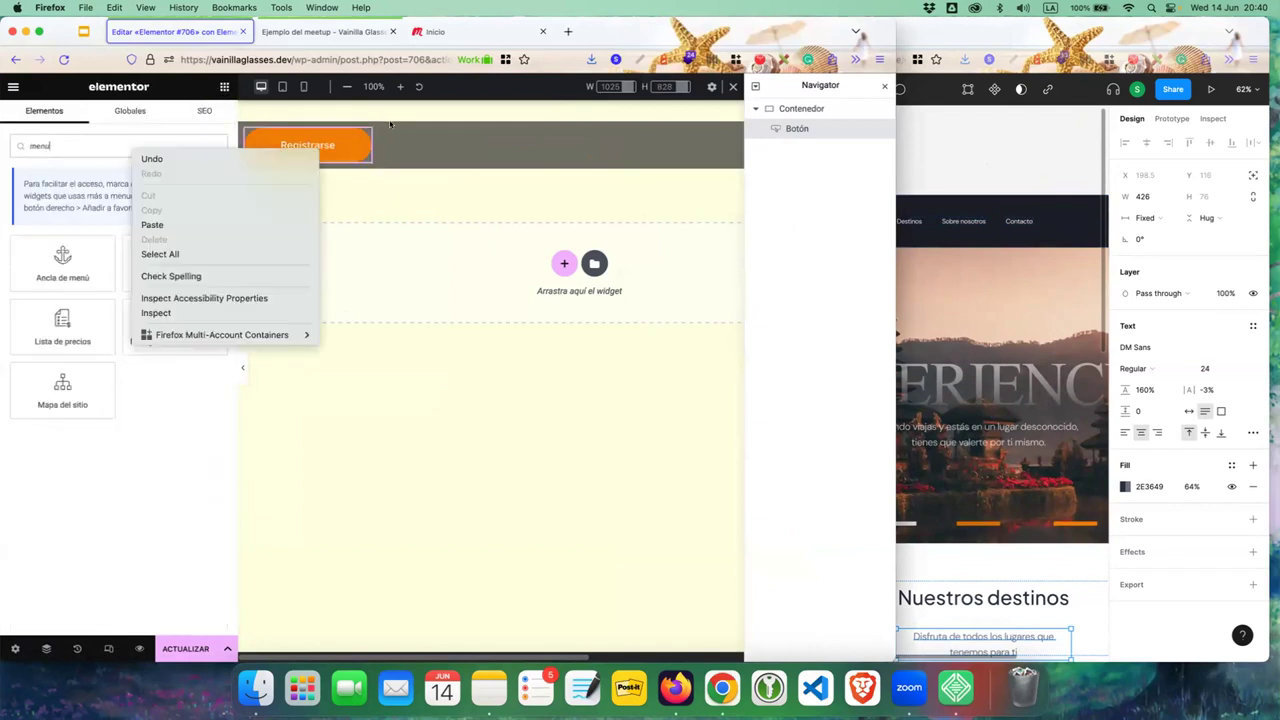
pyautogui.click(183, 441)
pyautogui.moveTo(175, 258); pyautogui.dragTo(262, 142)
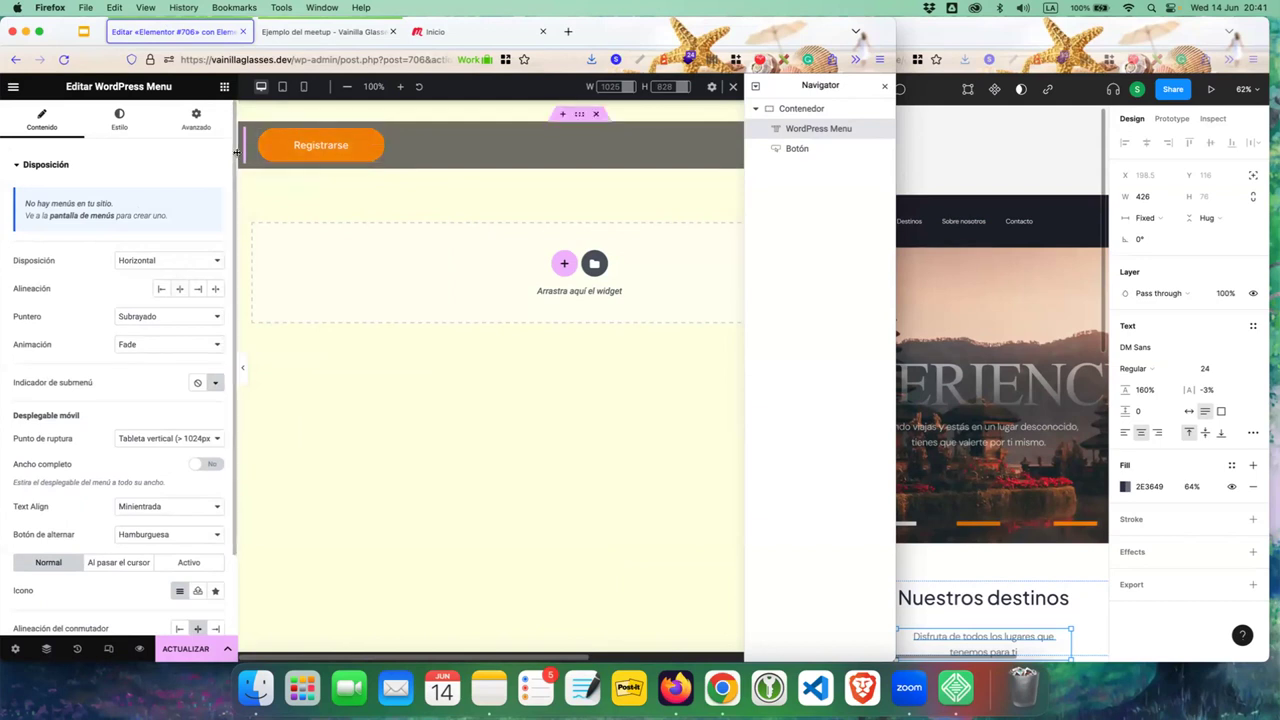
# - Open the site's 'pantalla de menús' link in a new browser tab
pyautogui.rightClick(12, 87)
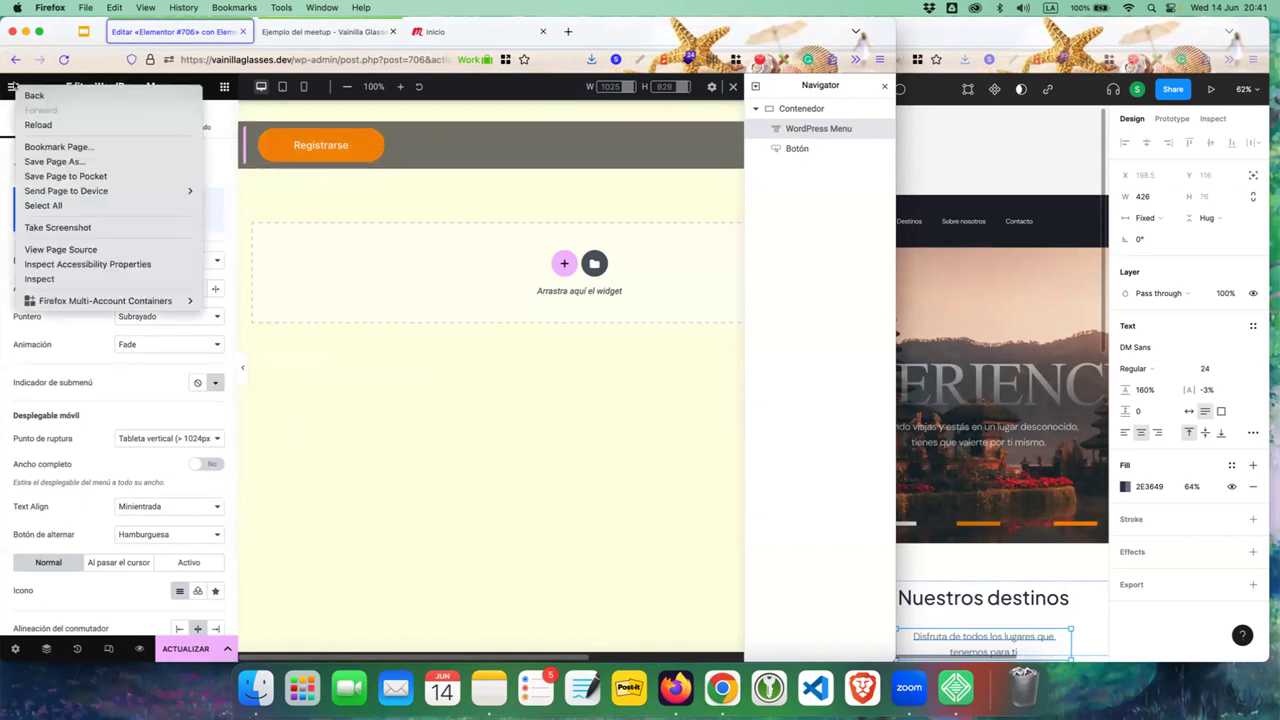
pyautogui.click(285, 200)
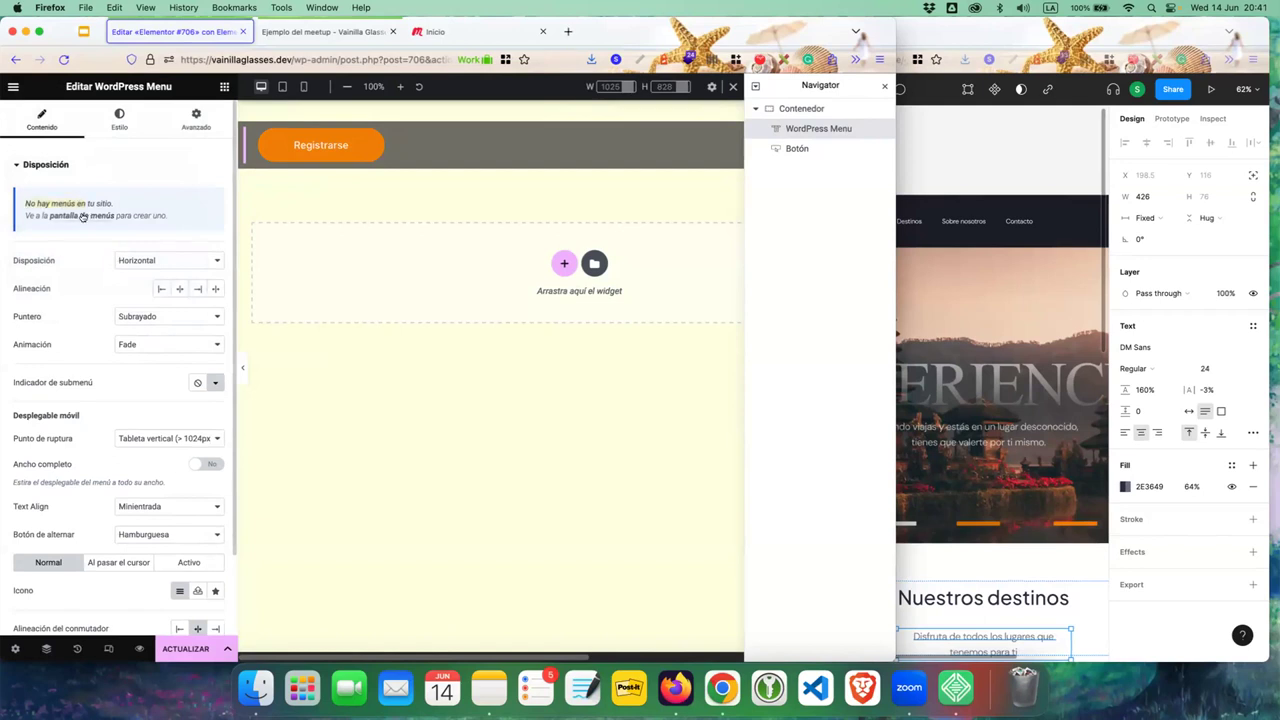
pyautogui.rightClick(83, 217)
pyautogui.click(110, 222)
# - Create a new WordPress menu named 'main'
pyautogui.click(315, 31)
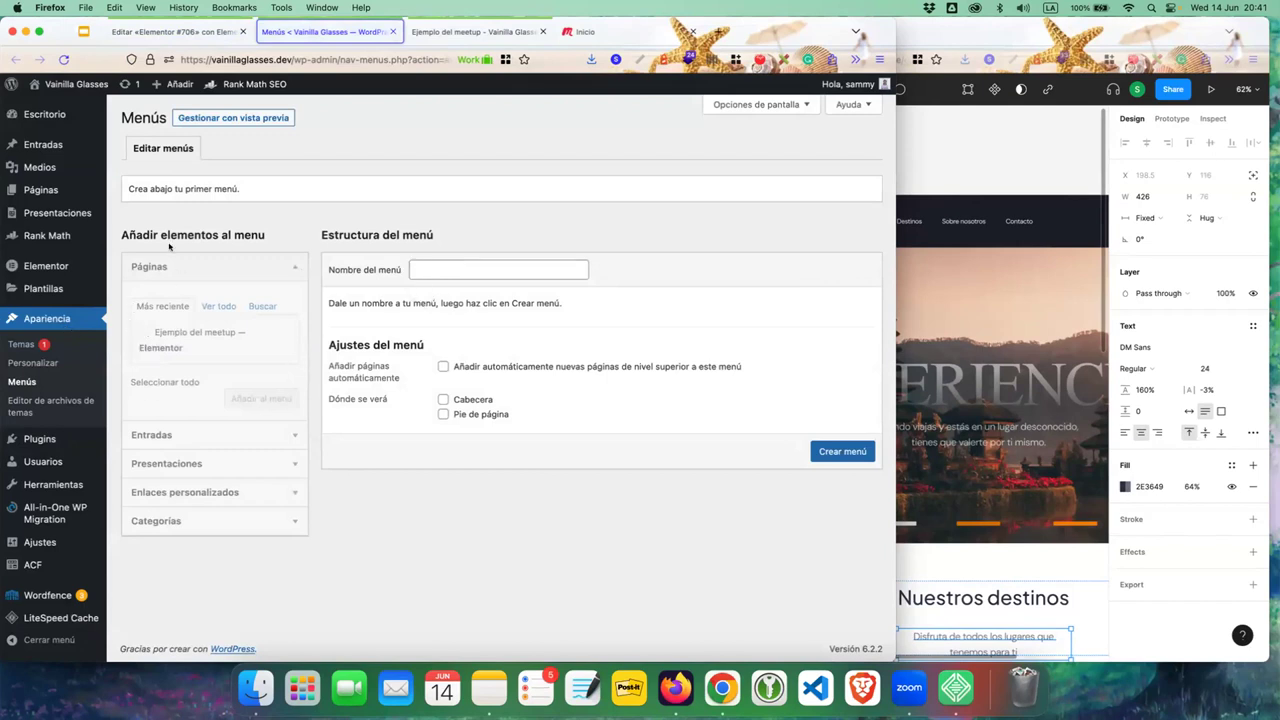
pyautogui.click(445, 265)
pyautogui.write('main')
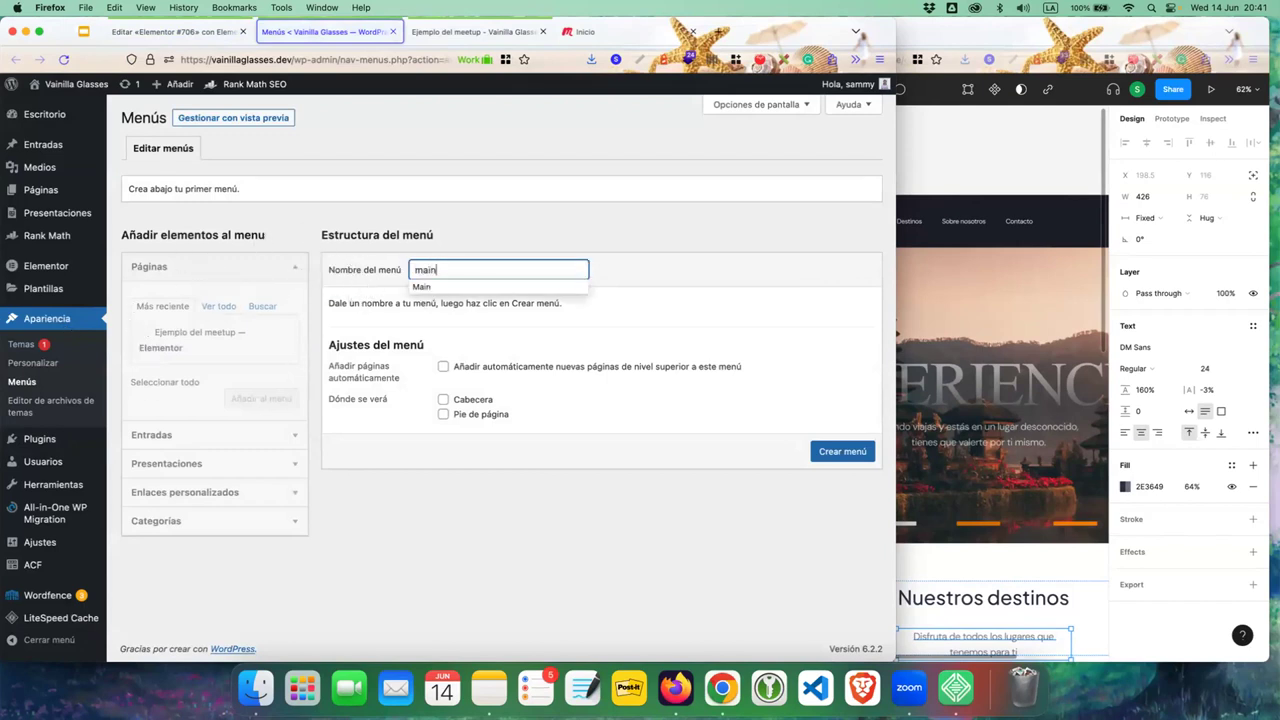
pyautogui.press('Return')
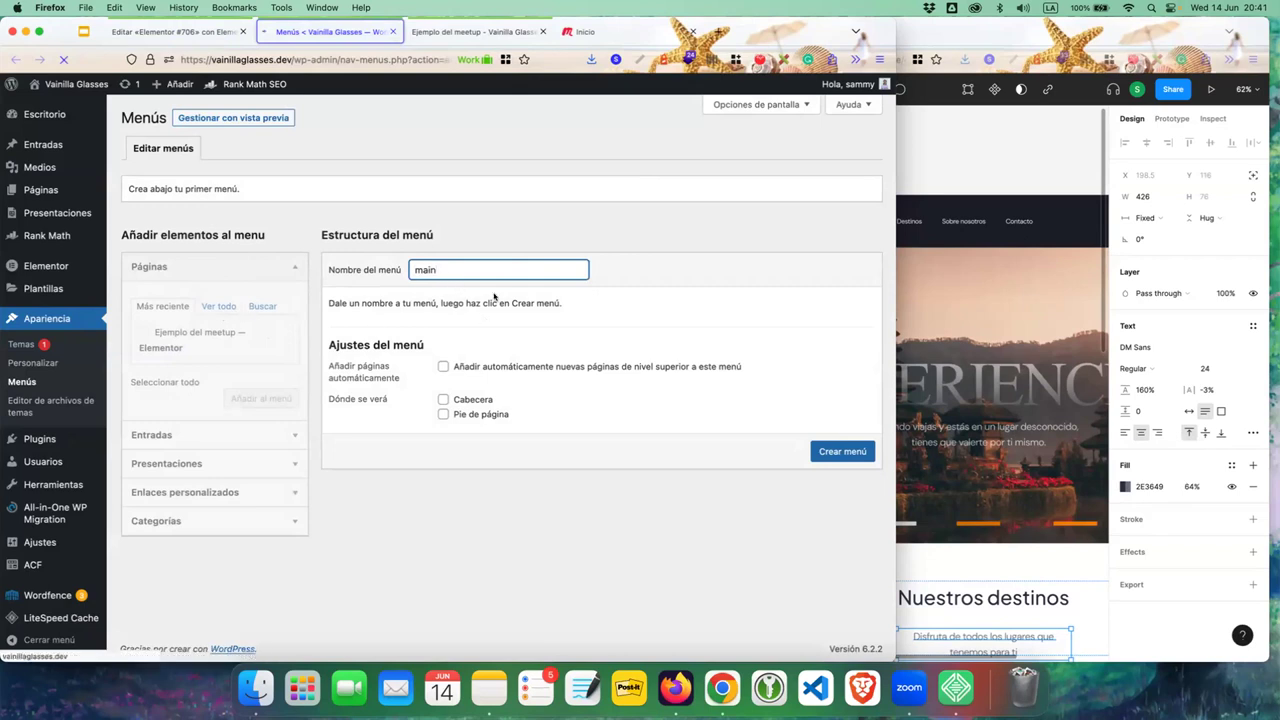
pyautogui.click(828, 451)
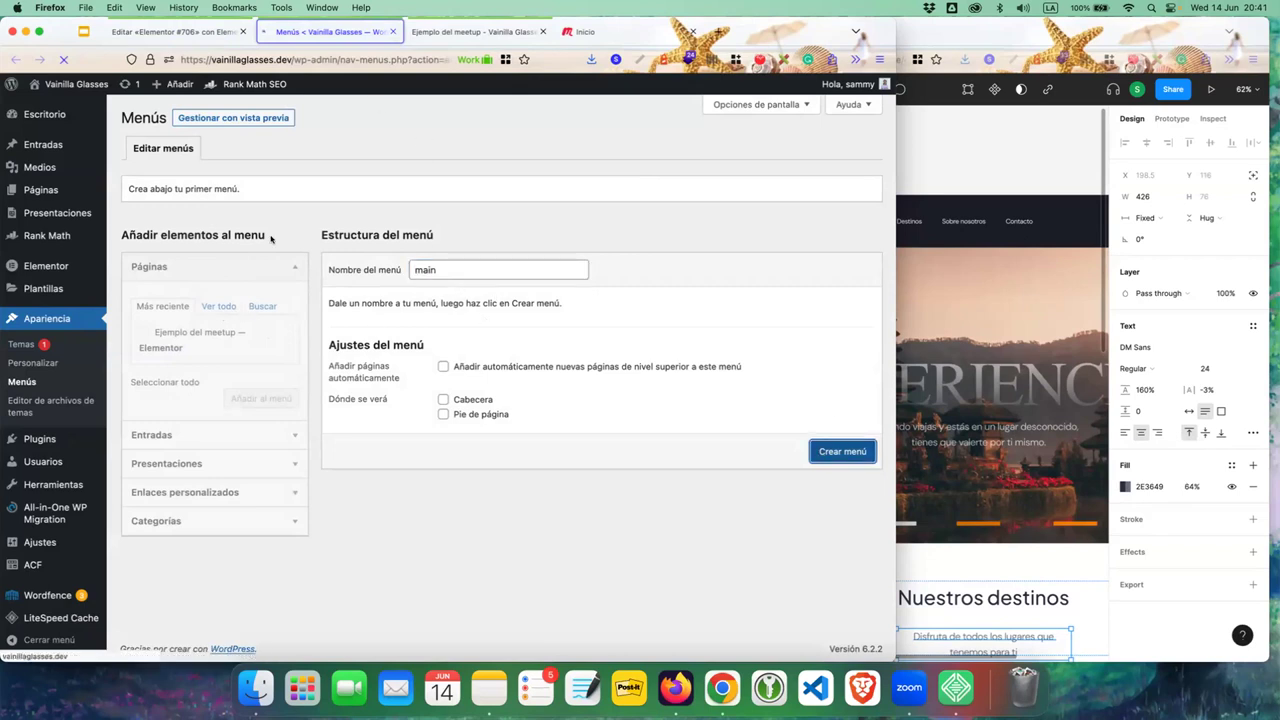
# - Add the Inicio and Ejemplo del meetup pages to the main menu and save it
pyautogui.moveTo(52, 191)
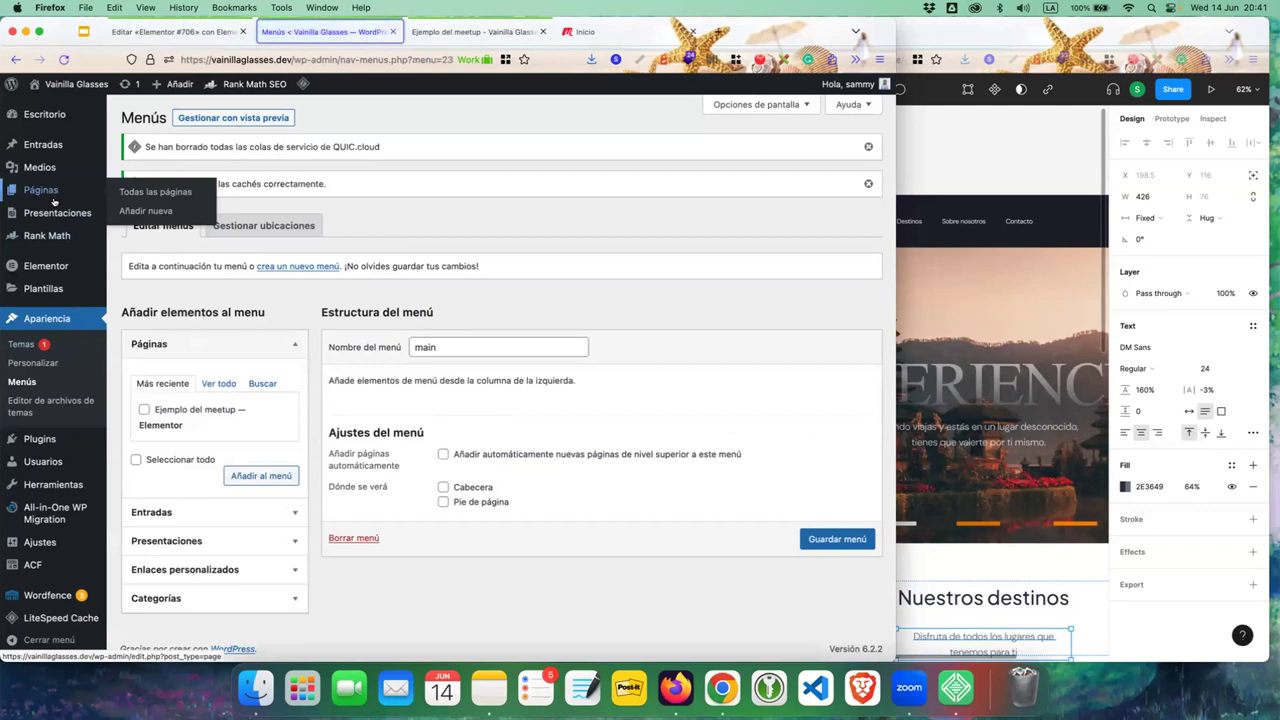
pyautogui.click(217, 385)
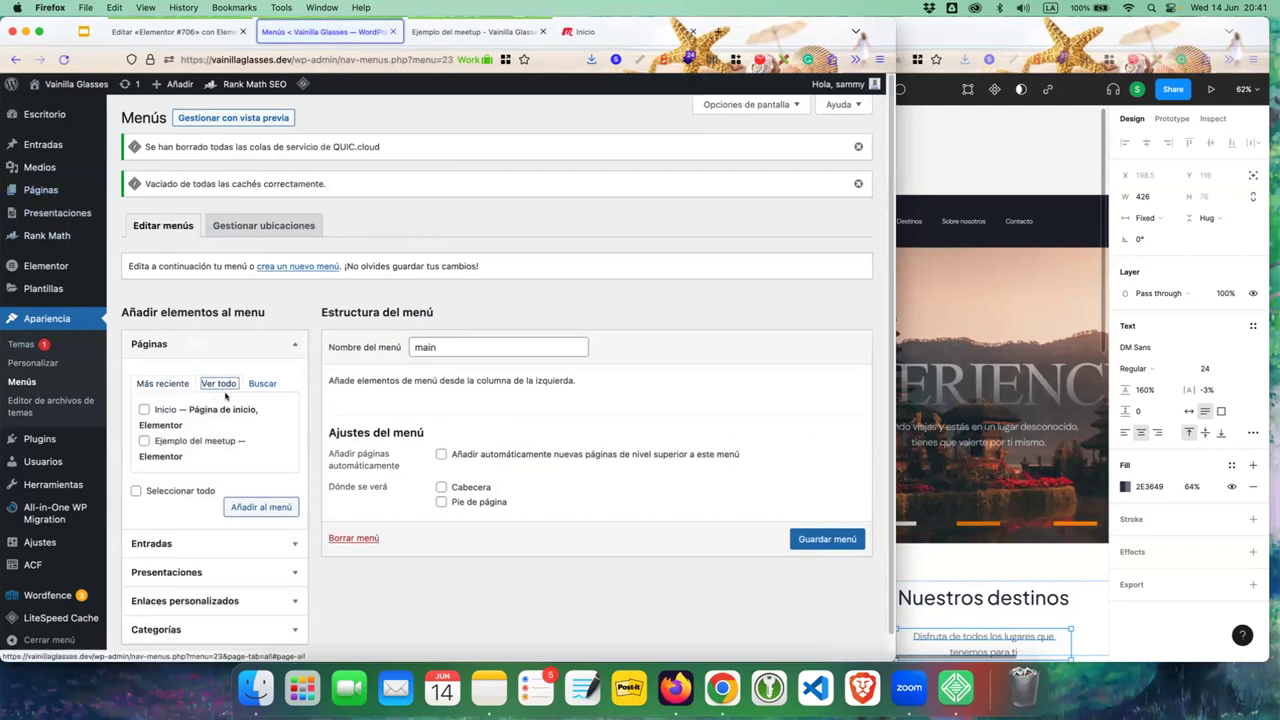
pyautogui.click(167, 411)
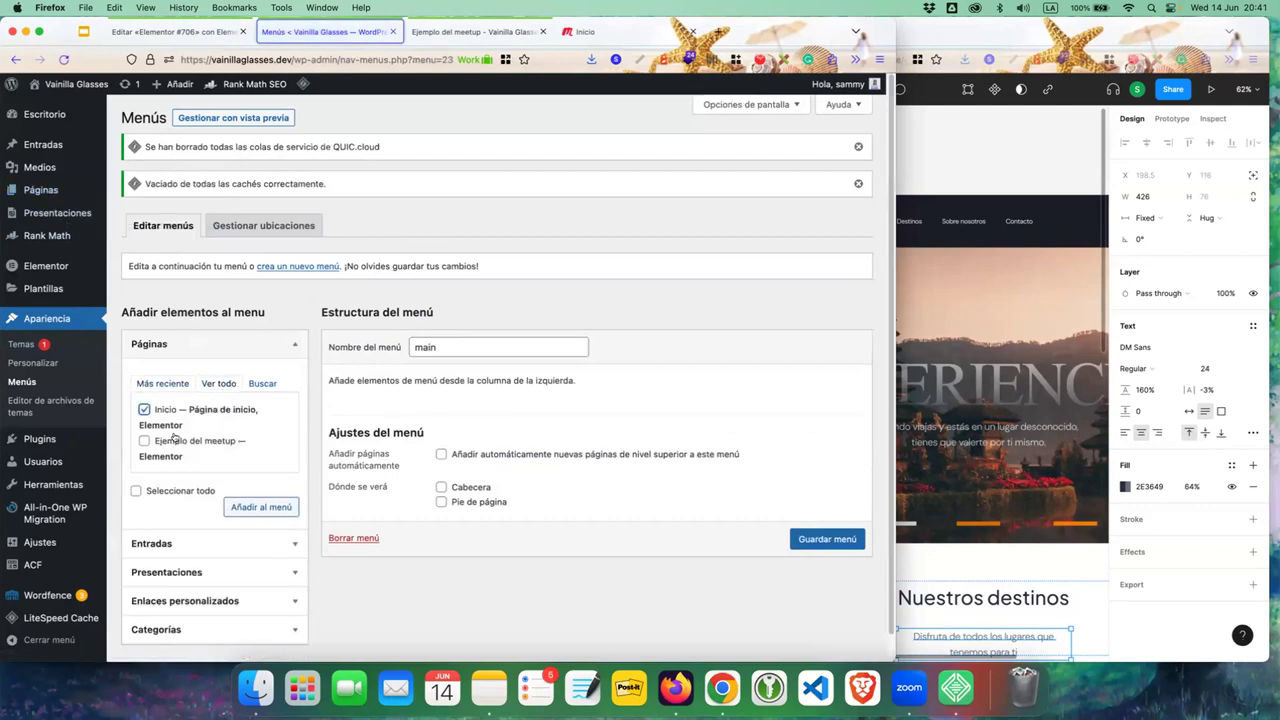
pyautogui.click(172, 446)
pyautogui.click(819, 541)
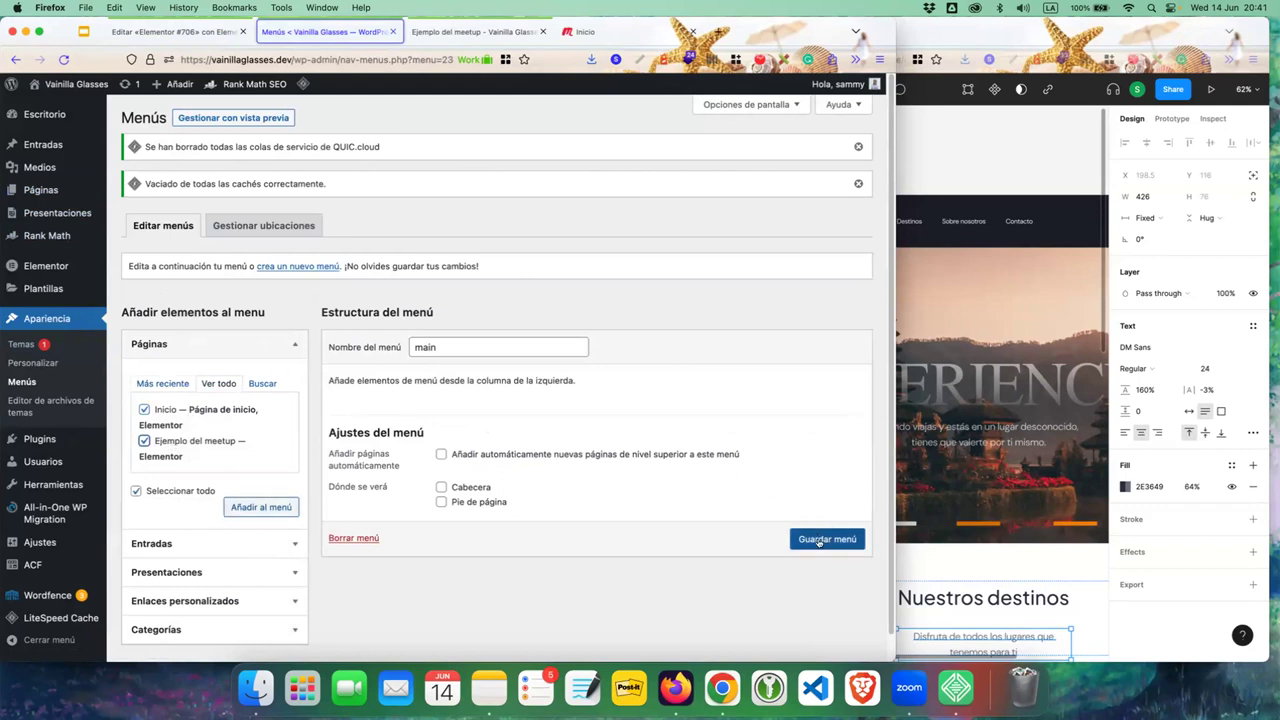
pyautogui.click(258, 507)
pyautogui.click(815, 636)
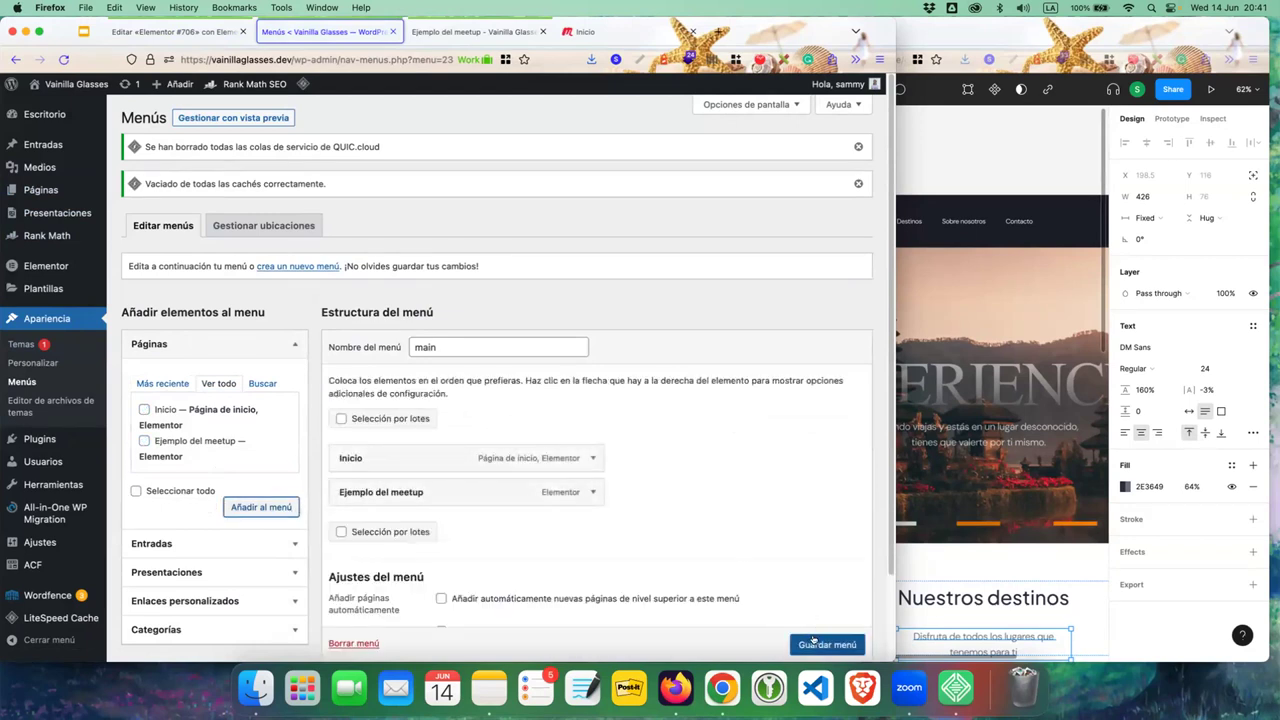
pyautogui.click(476, 31)
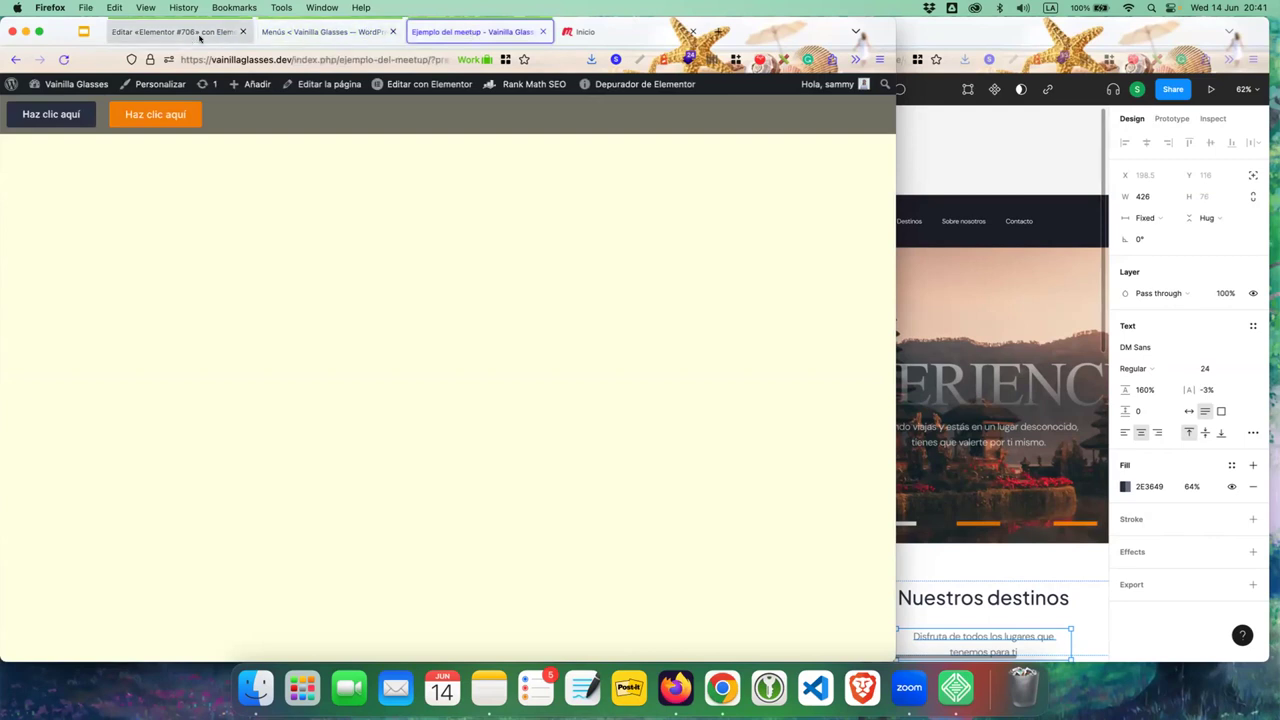
# - Back in the Elementor tab, select the header's WordPress Menu widget and widen the browser window
pyautogui.click(199, 35)
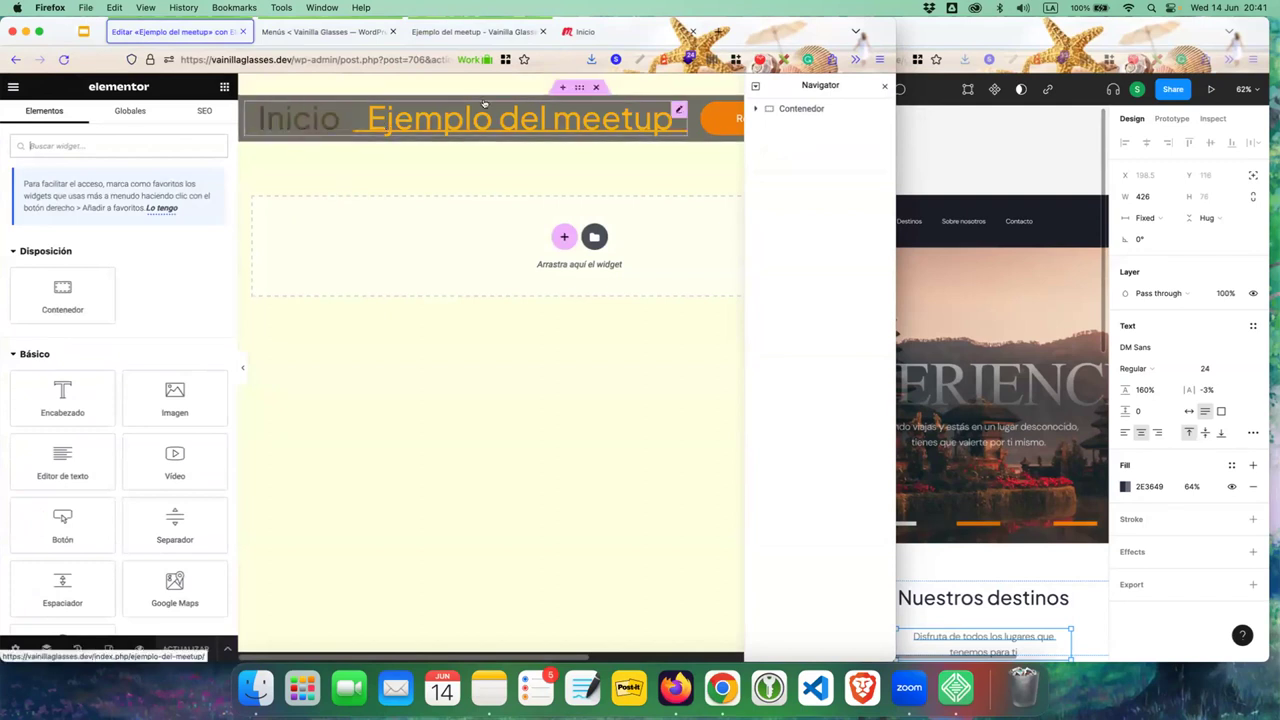
pyautogui.click(405, 120)
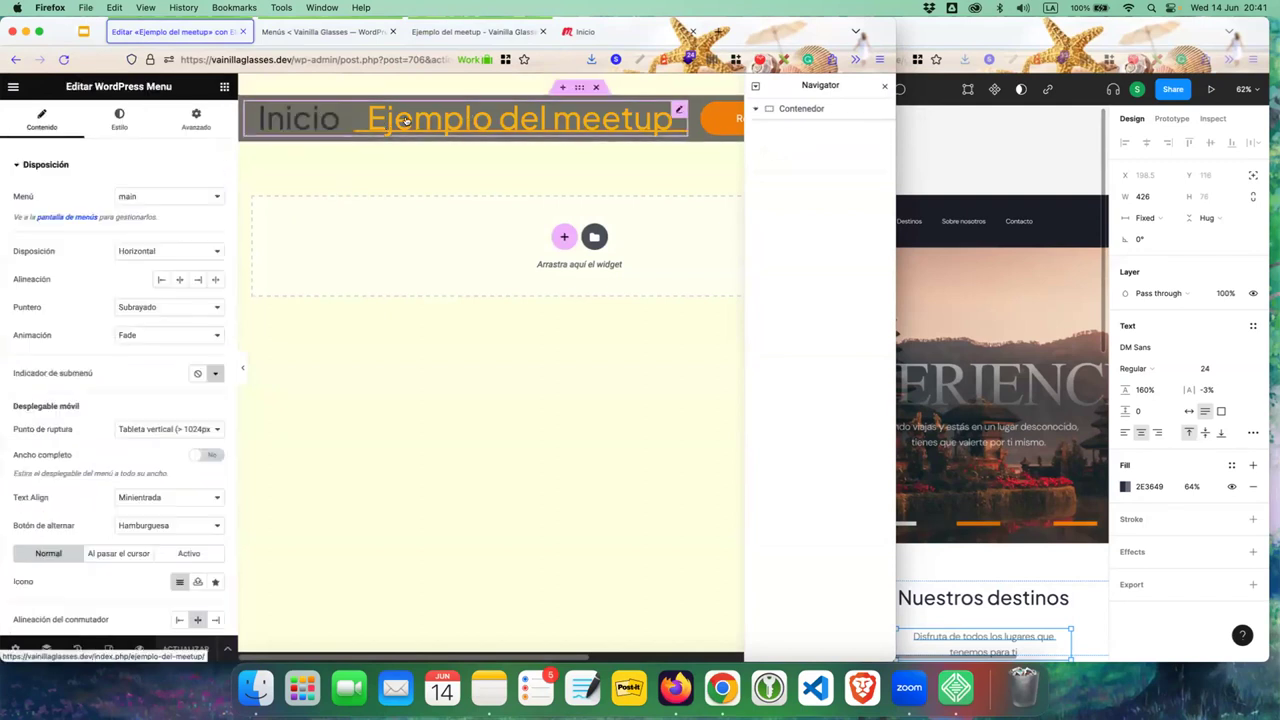
pyautogui.click(118, 128)
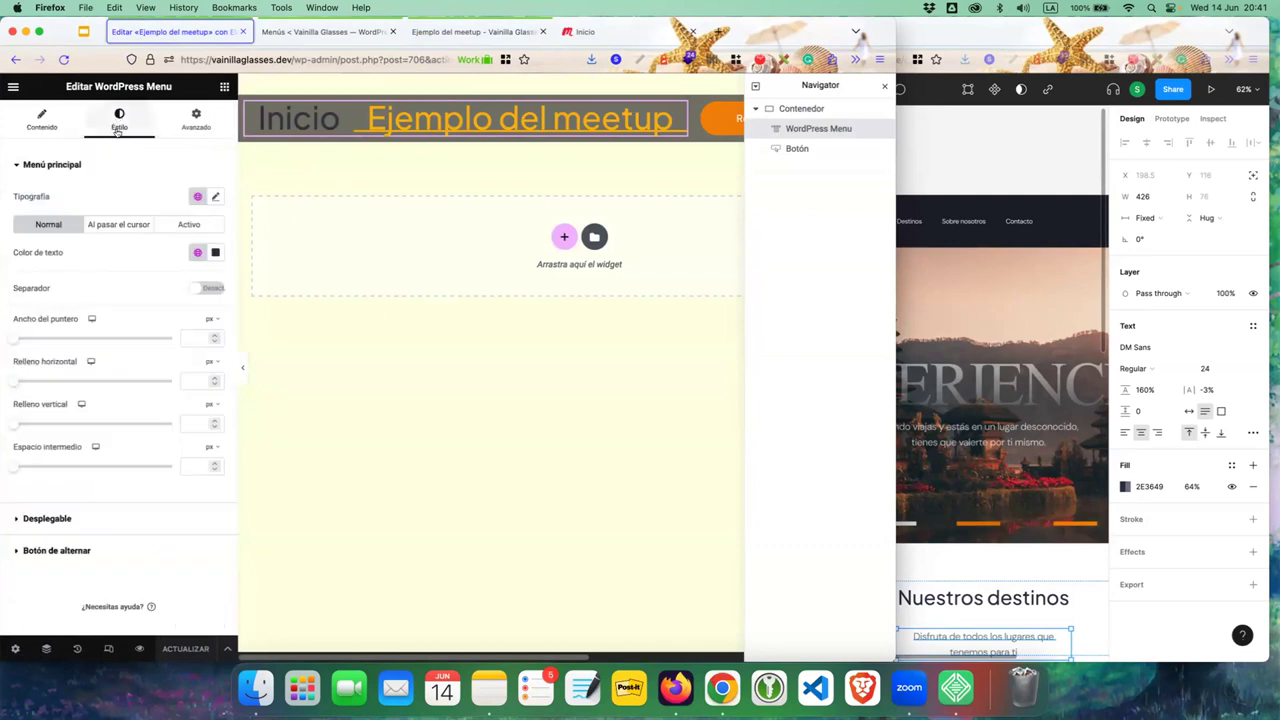
pyautogui.click(42, 120)
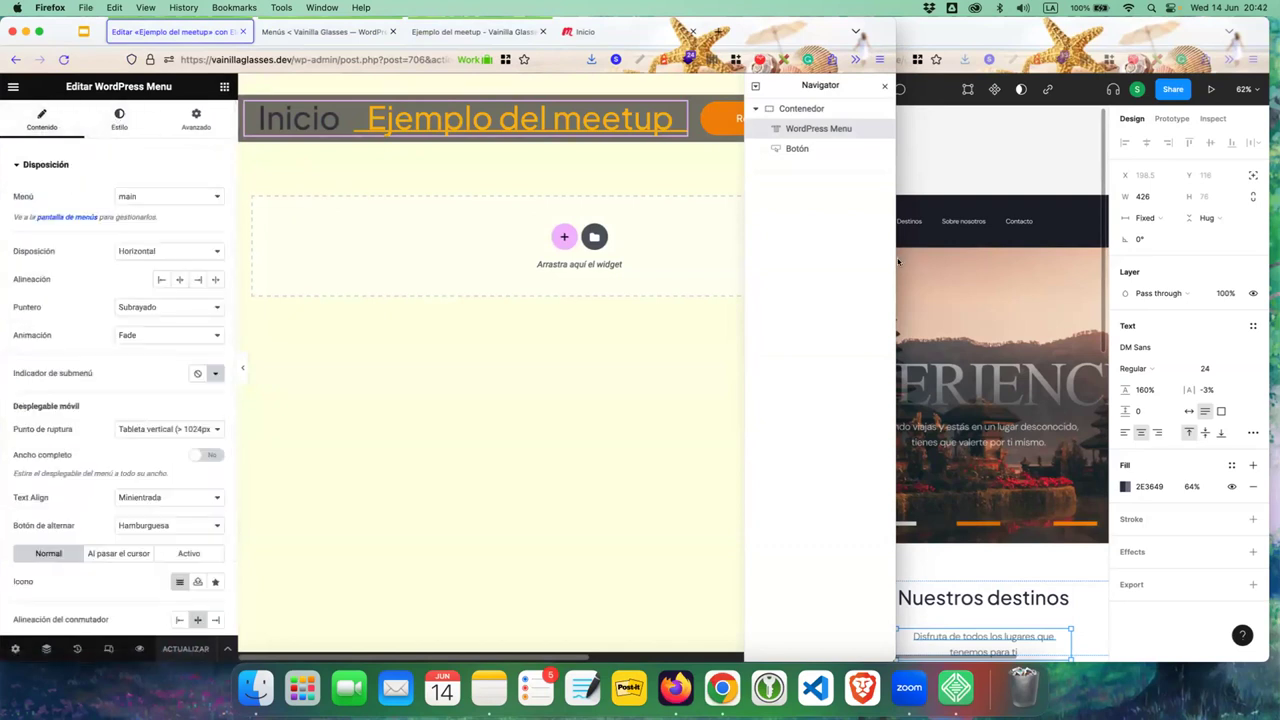
pyautogui.moveTo(912, 254); pyautogui.dragTo(1081, 245)
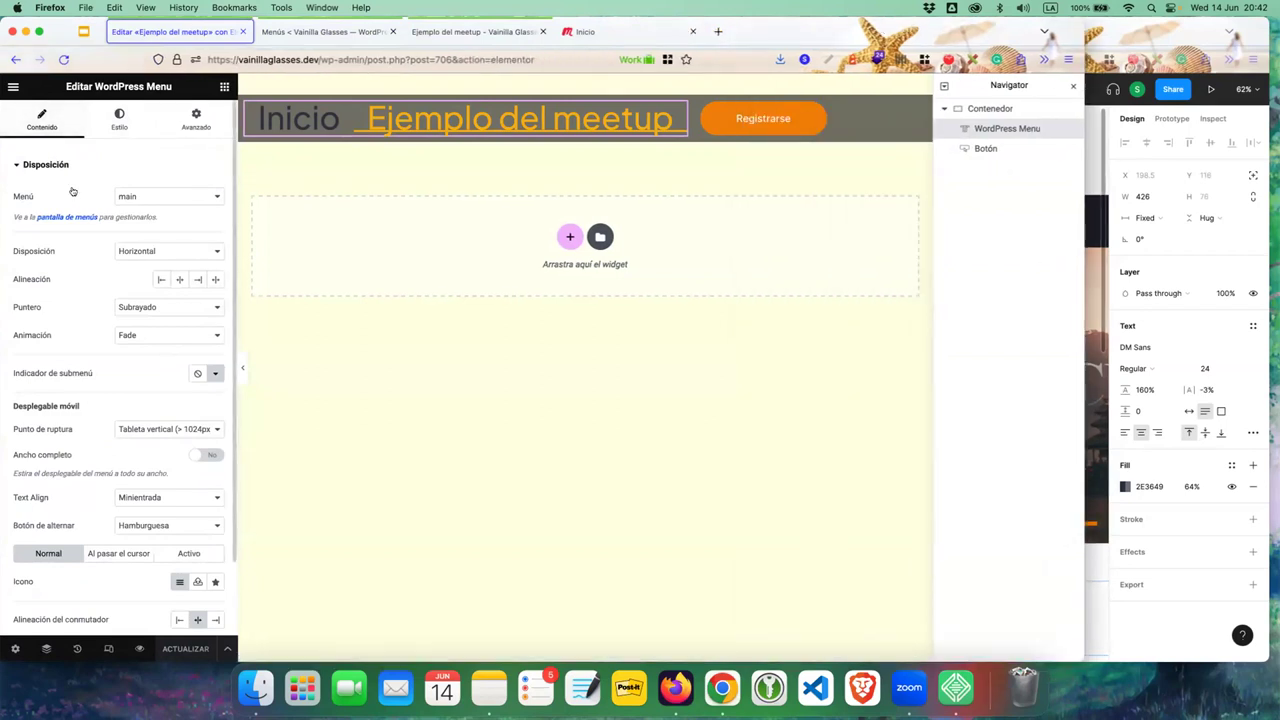
# - Look through the menu's Avanzado settings, then open its Estilo typography controls
pyautogui.click(203, 115)
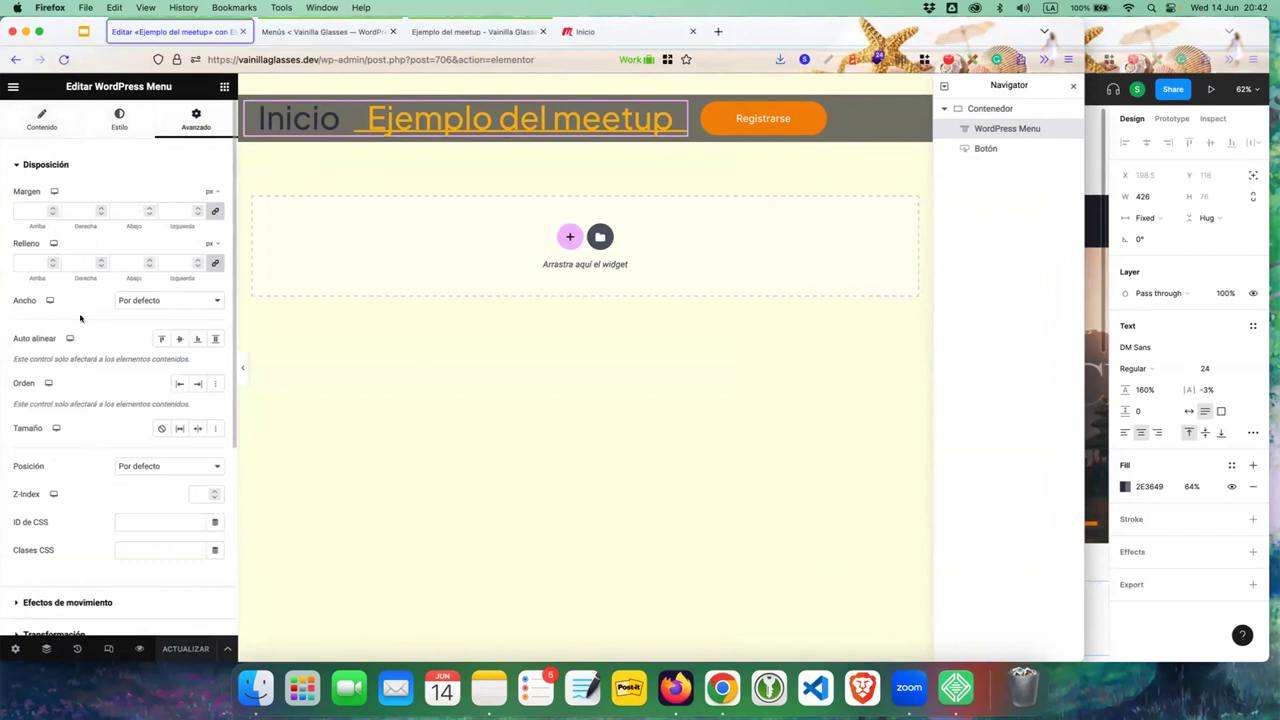
pyautogui.scroll(-3, 83, 437)
pyautogui.scroll(-3, 83, 437)
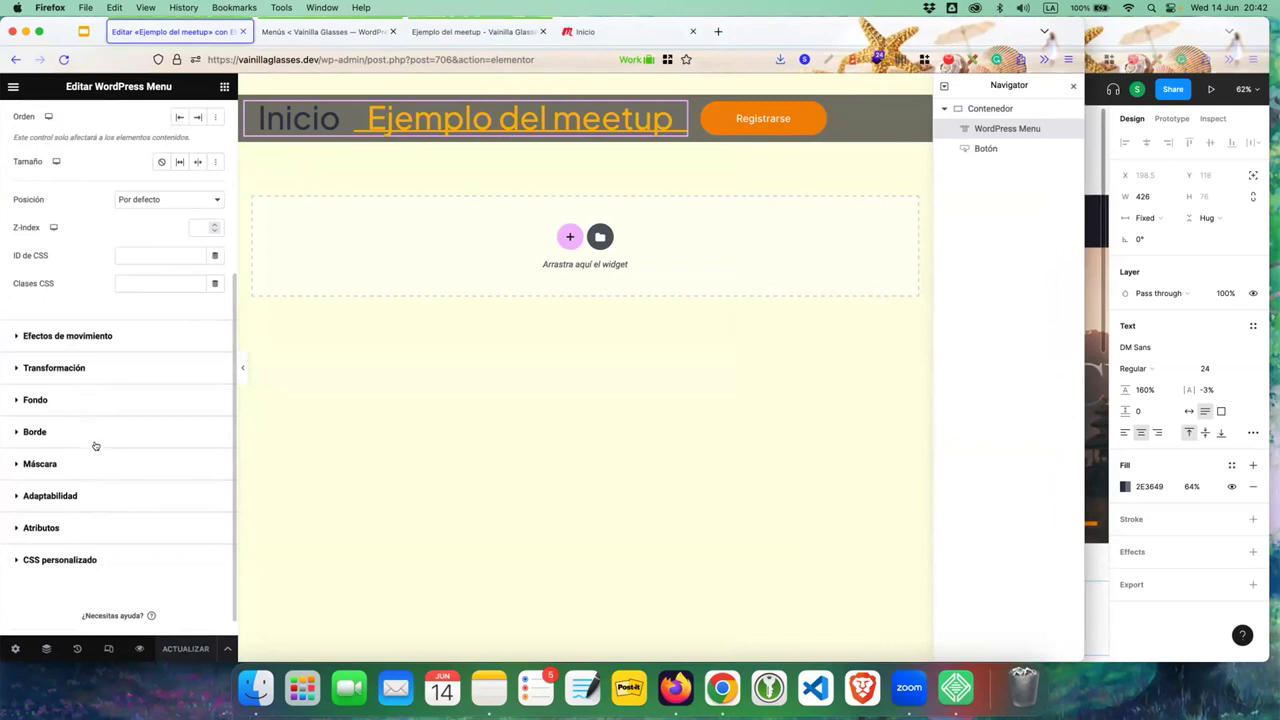
pyautogui.scroll(1, 98, 170)
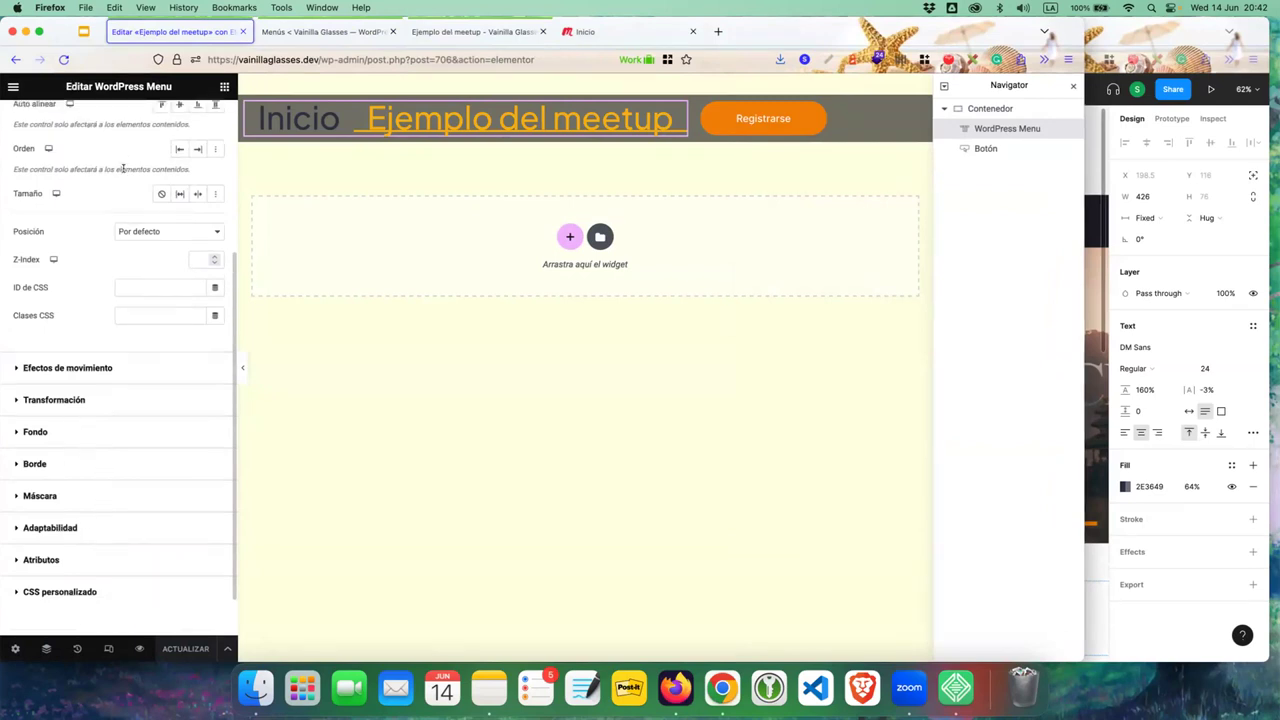
pyautogui.scroll(5, 123, 150)
pyautogui.click(108, 127)
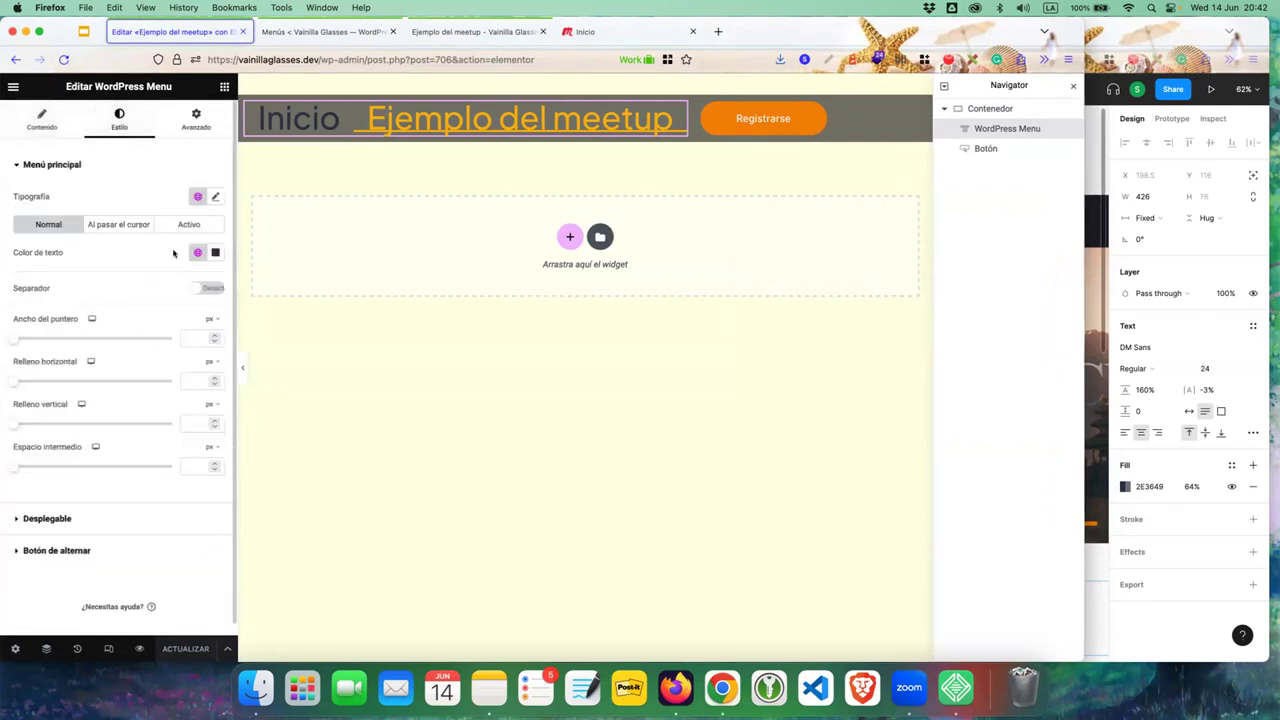
pyautogui.click(212, 196)
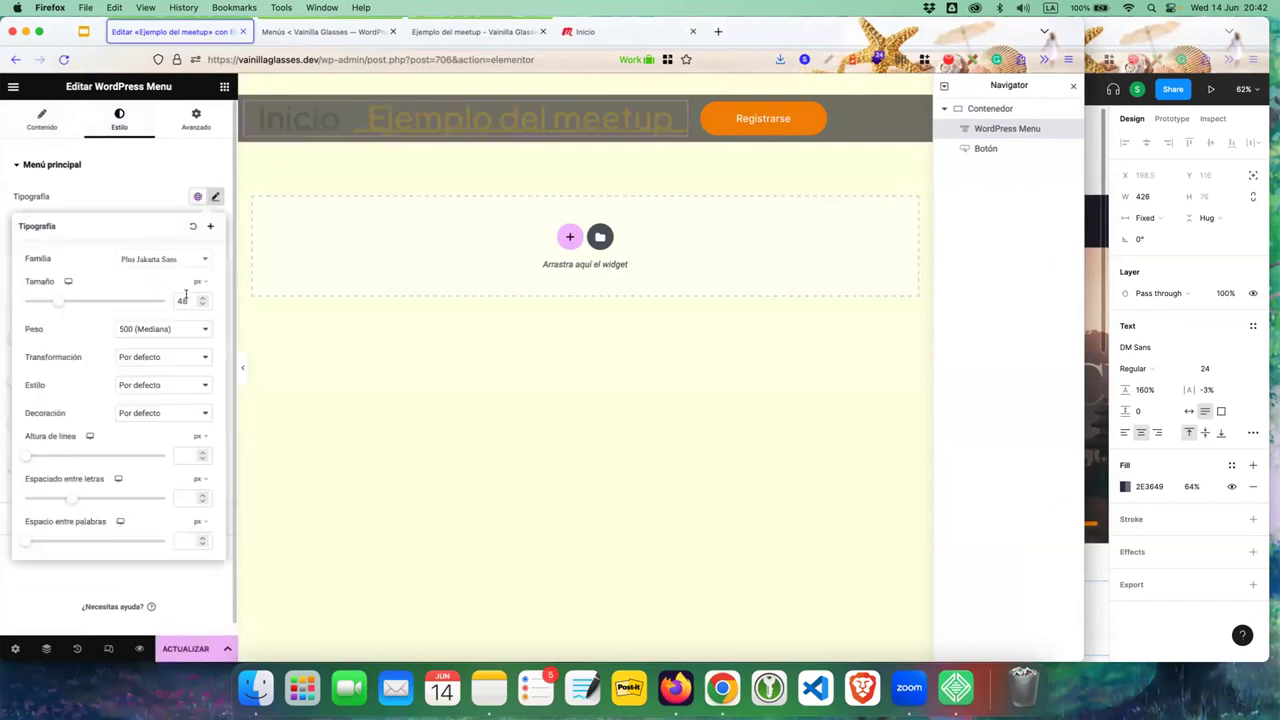
# - Keep Plus Jakarta Sans and change the menu font size from 48 to 18 px
pyautogui.click(171, 259)
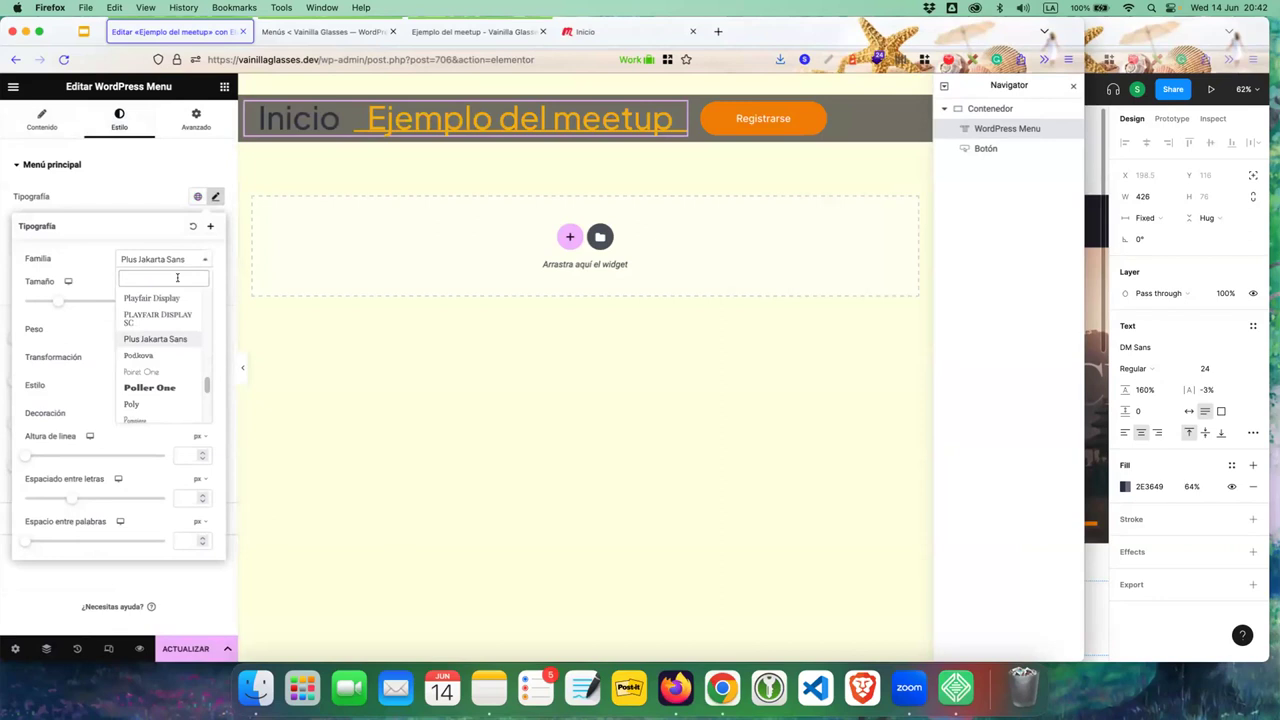
pyautogui.click(148, 261)
pyautogui.moveTo(189, 300); pyautogui.dragTo(153, 294)
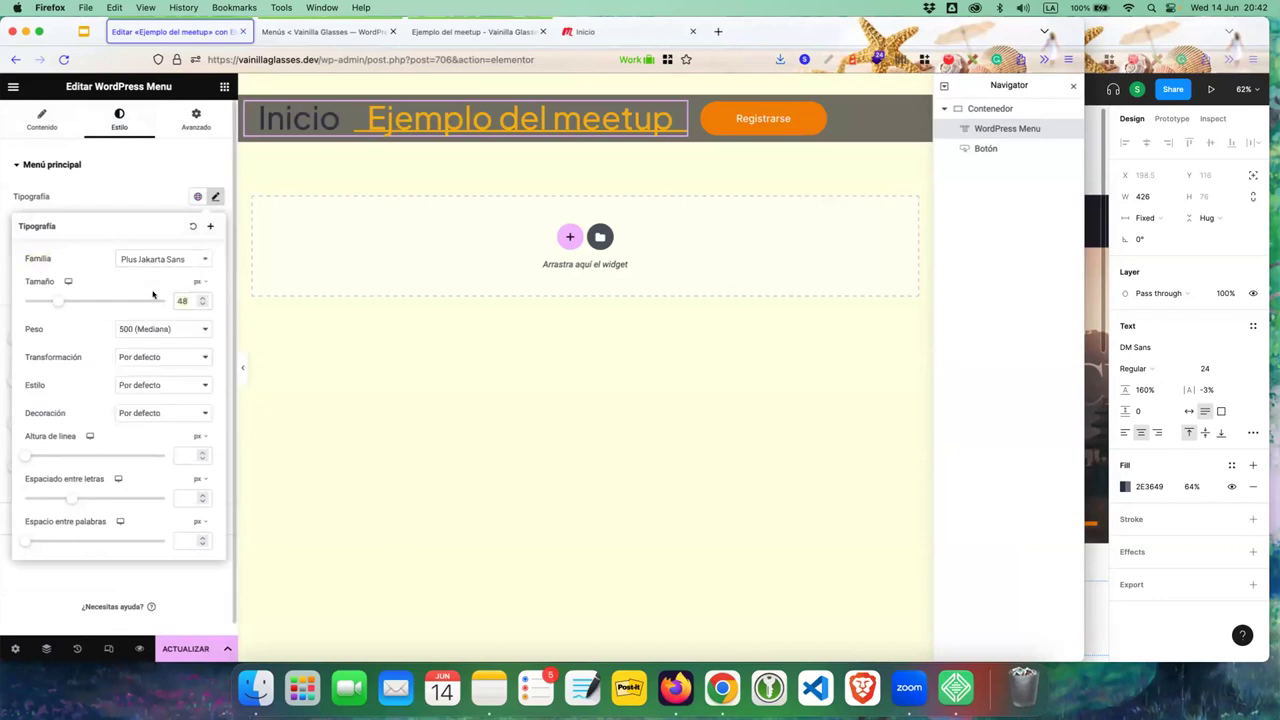
pyautogui.press('BackSpace')
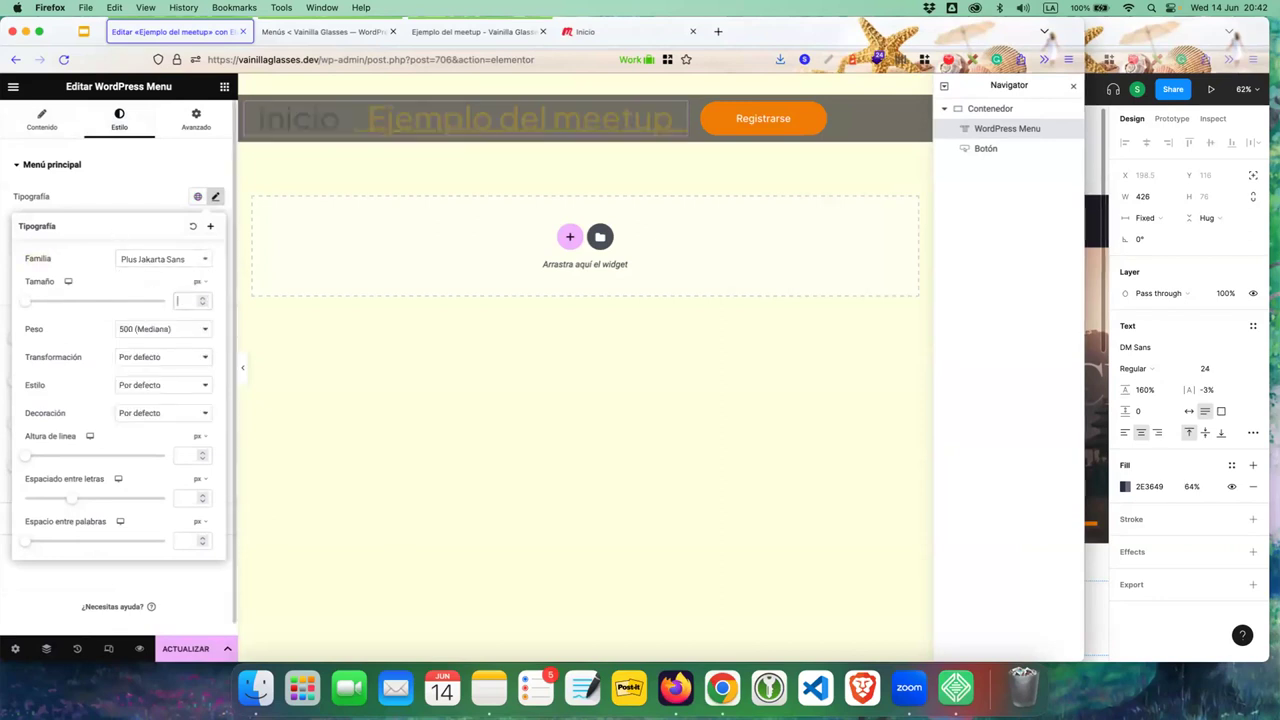
pyautogui.write('18')
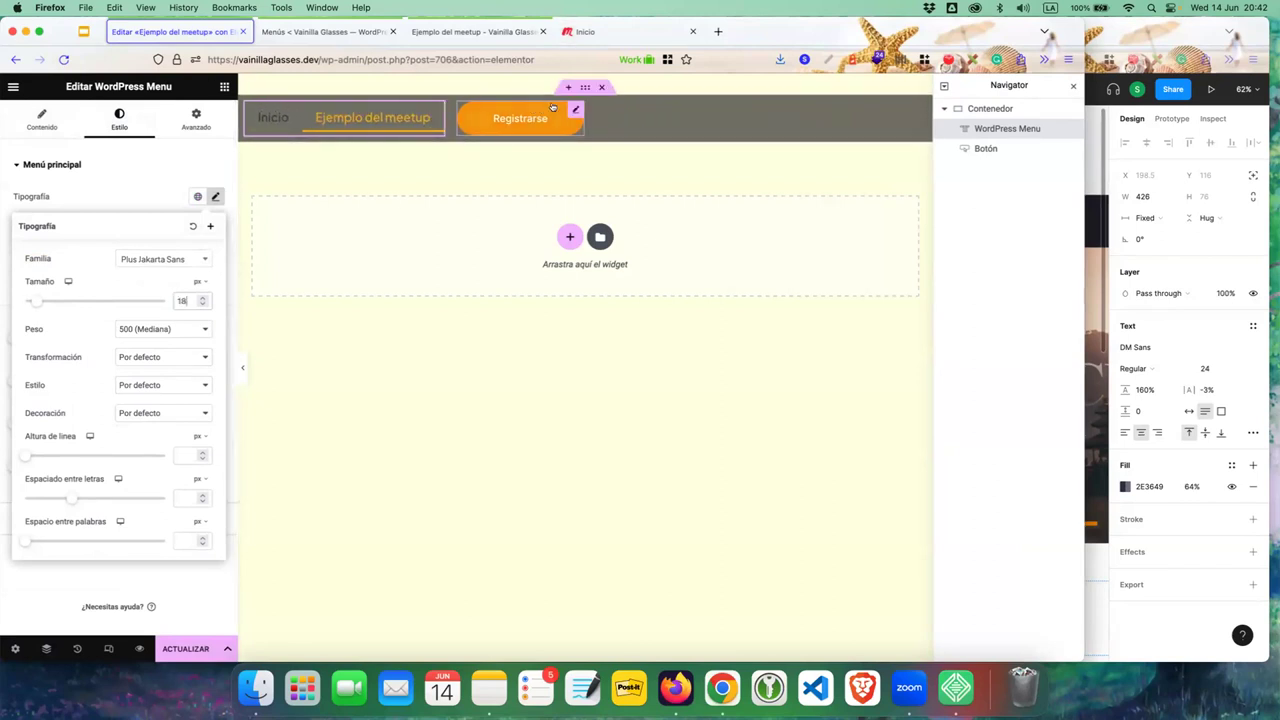
# - Give the header container a classic background using the dark global colour
pyautogui.click(585, 87)
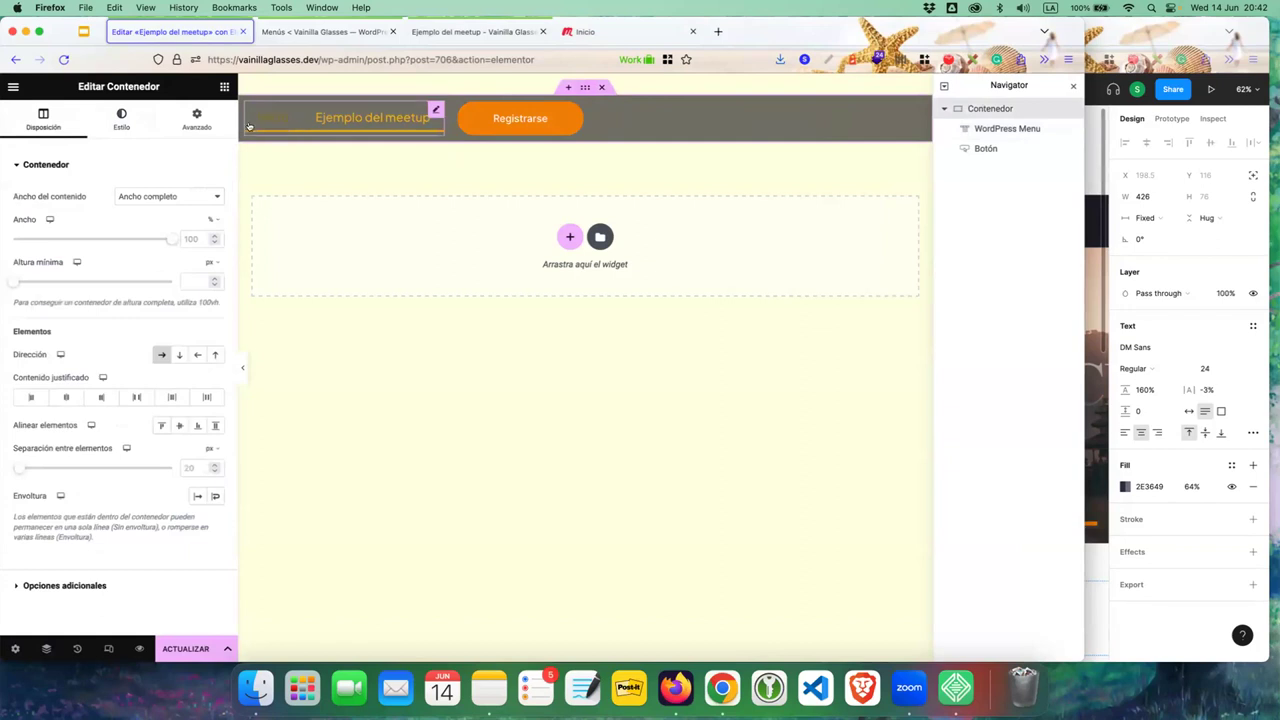
pyautogui.click(121, 118)
pyautogui.click(159, 225)
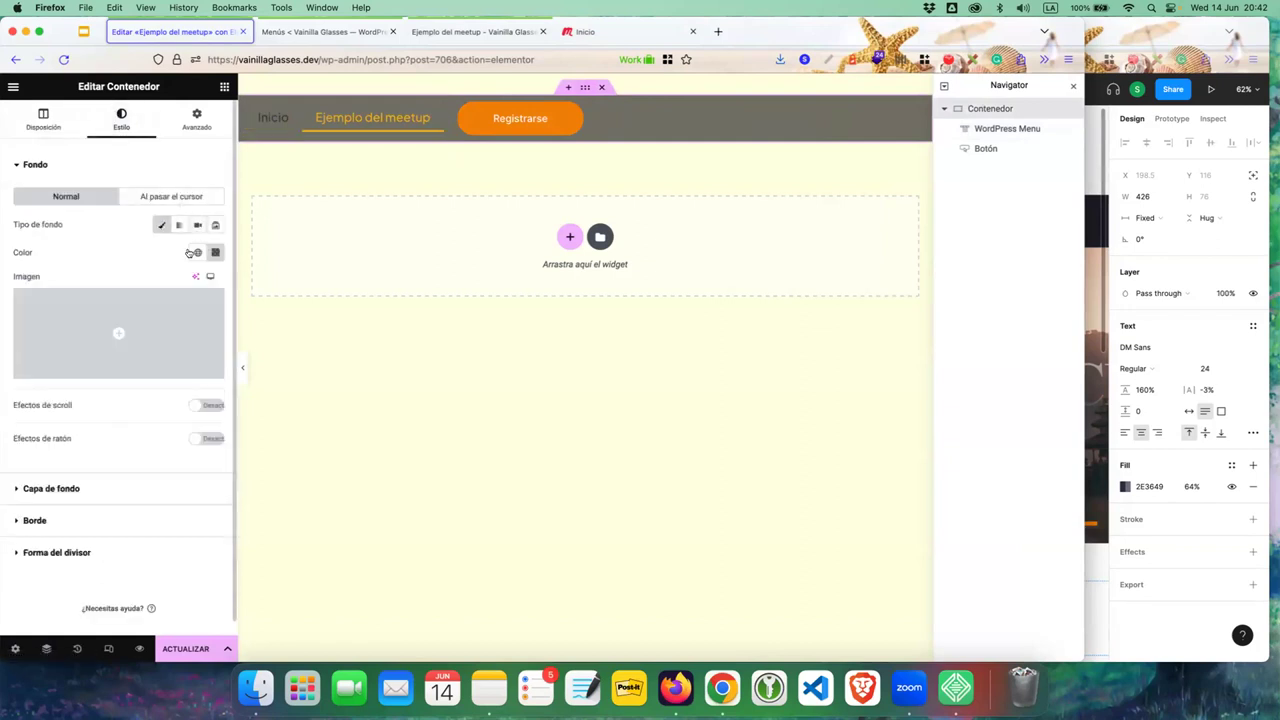
pyautogui.click(197, 252)
pyautogui.click(126, 359)
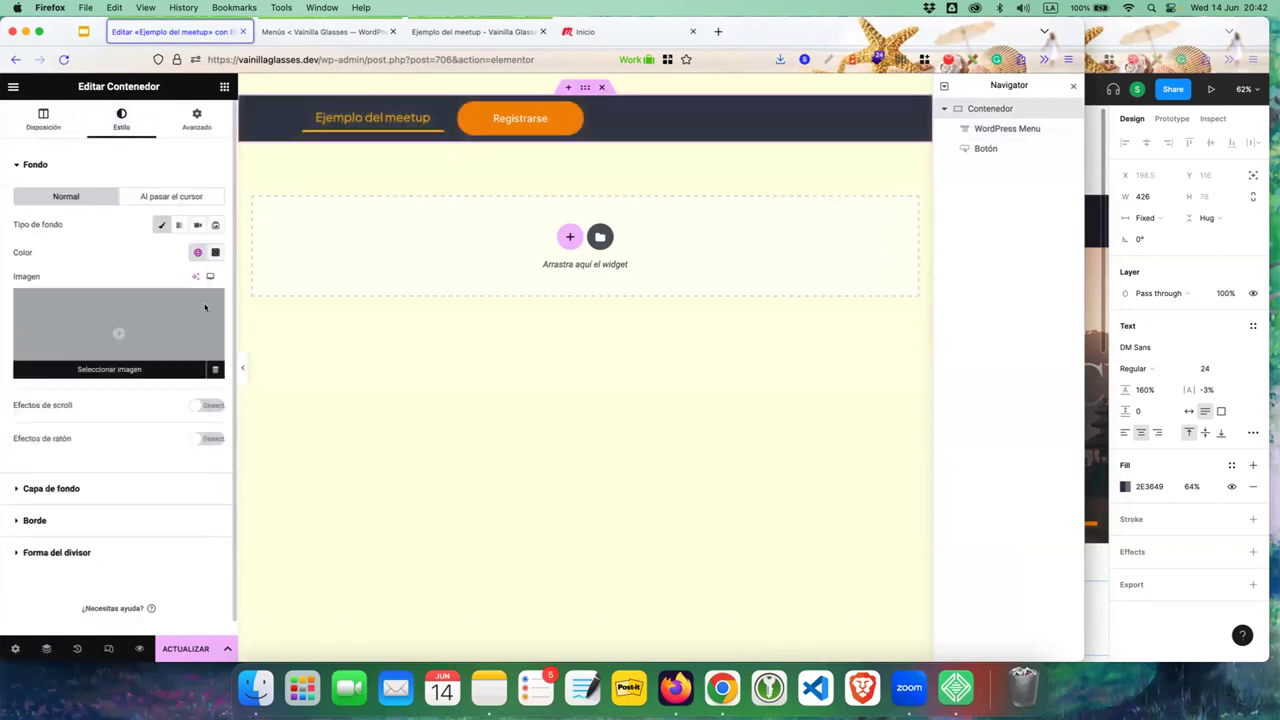
pyautogui.click(341, 128)
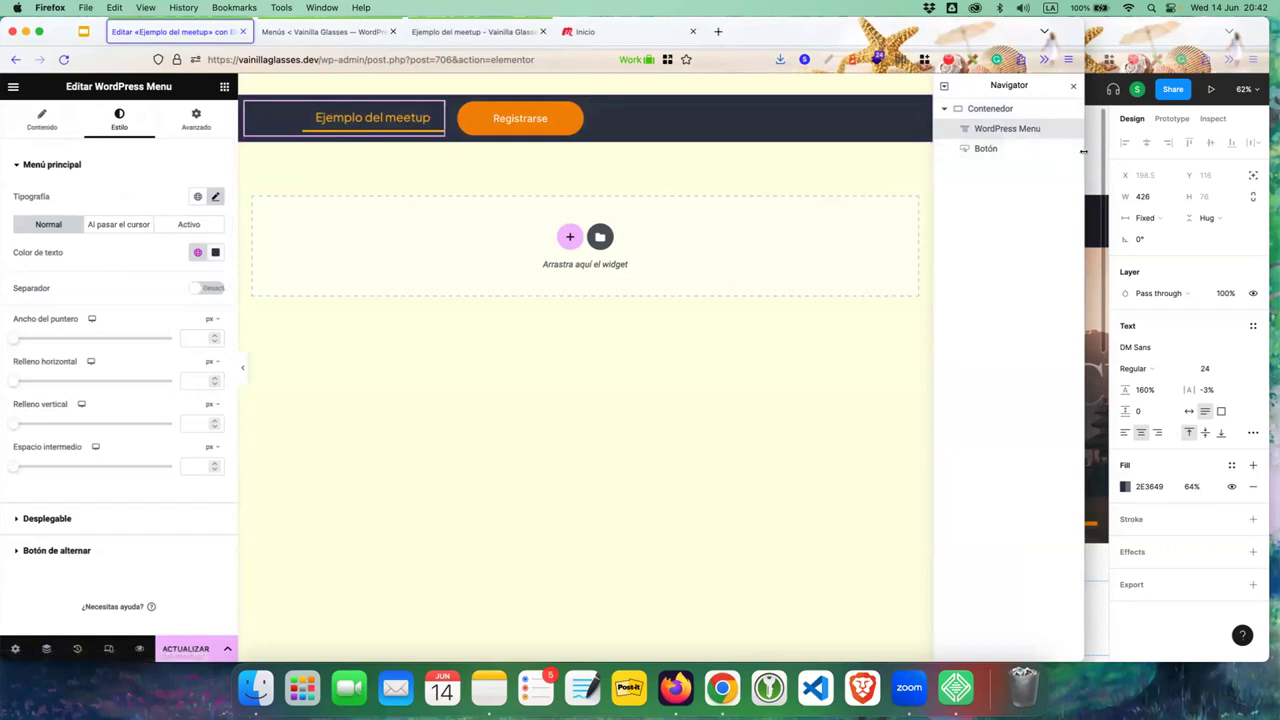
pyautogui.click(1093, 155)
# - Set the menu's typography font family to DM Sans, matching the Destinos text in the design
pyautogui.click(928, 224)
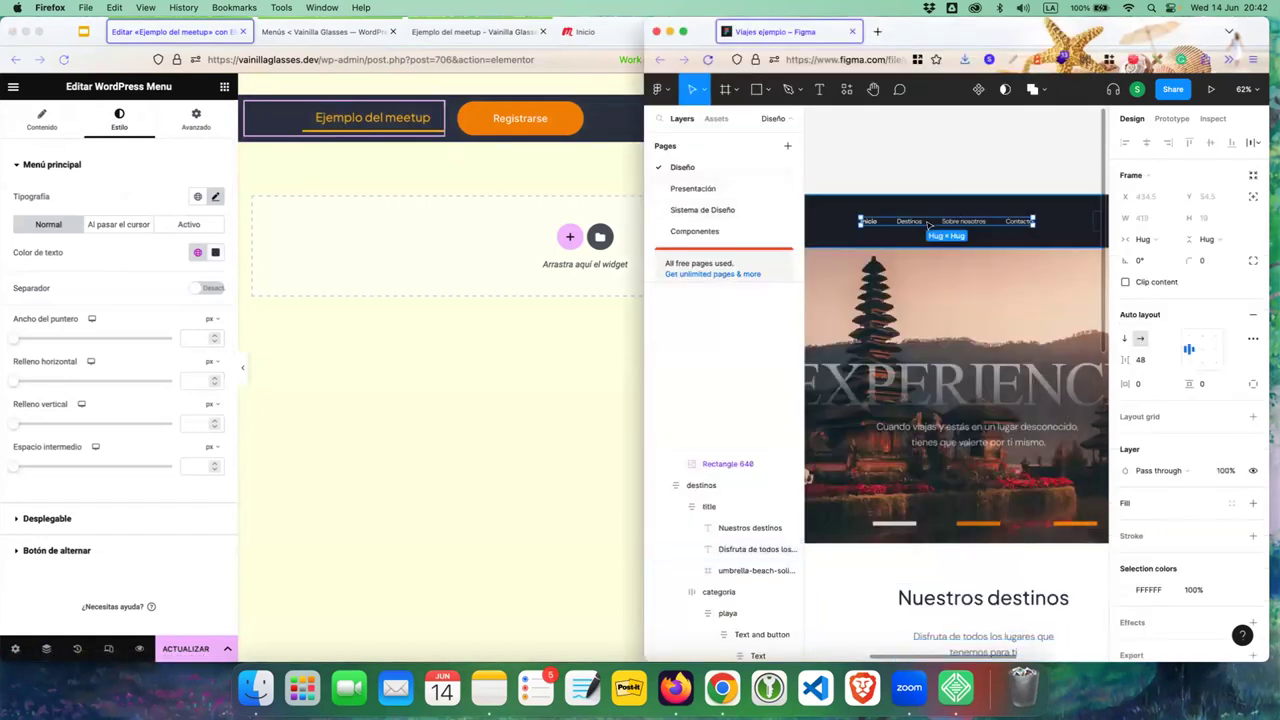
pyautogui.doubleClick(910, 220)
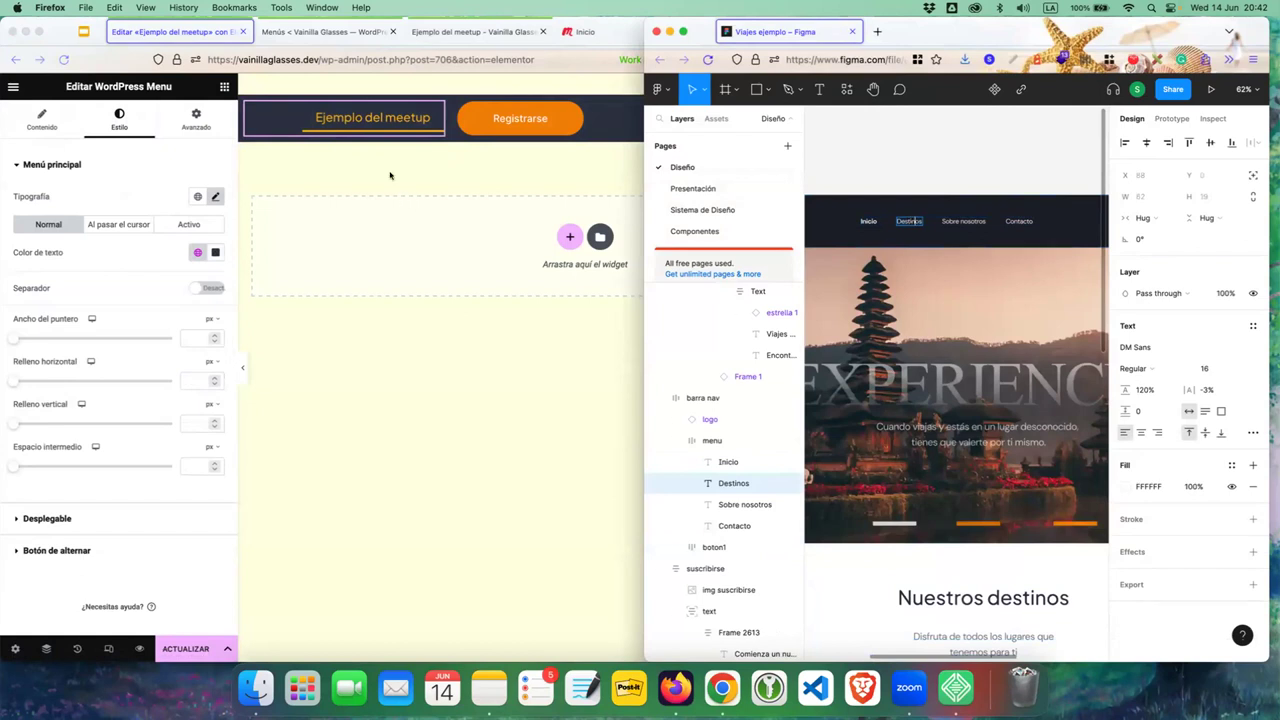
pyautogui.click(373, 128)
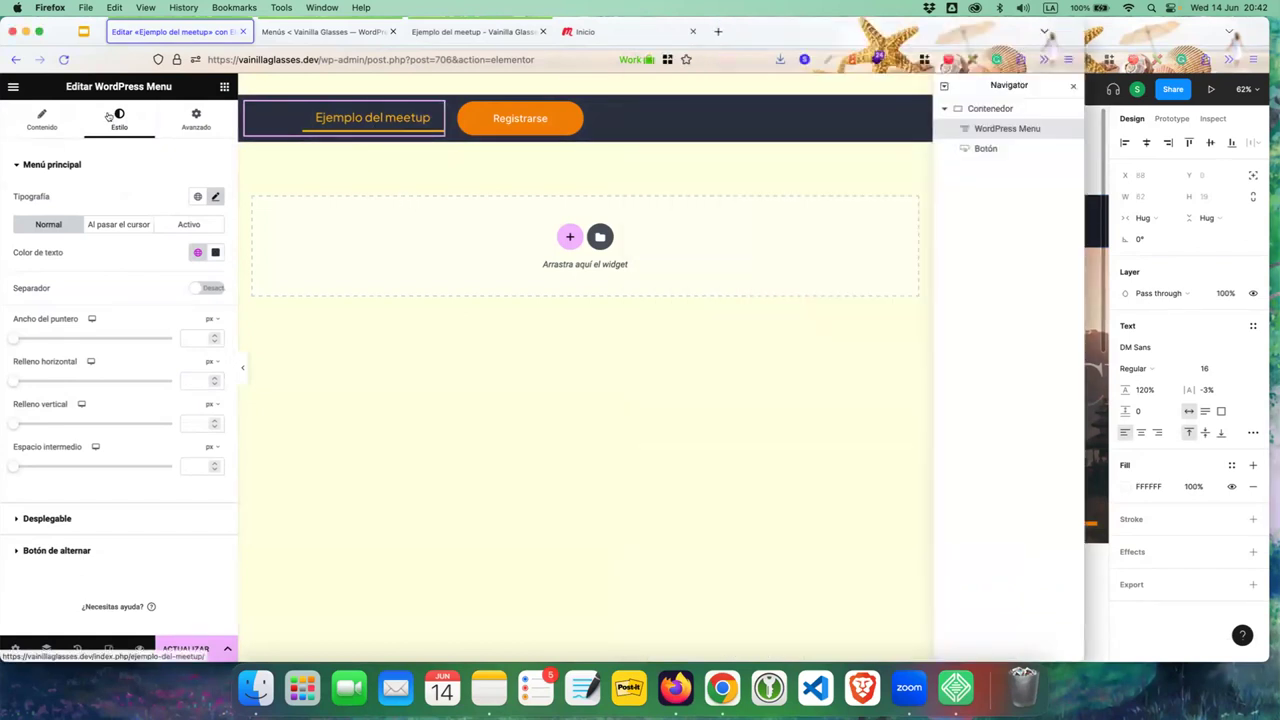
pyautogui.click(214, 197)
pyautogui.click(194, 256)
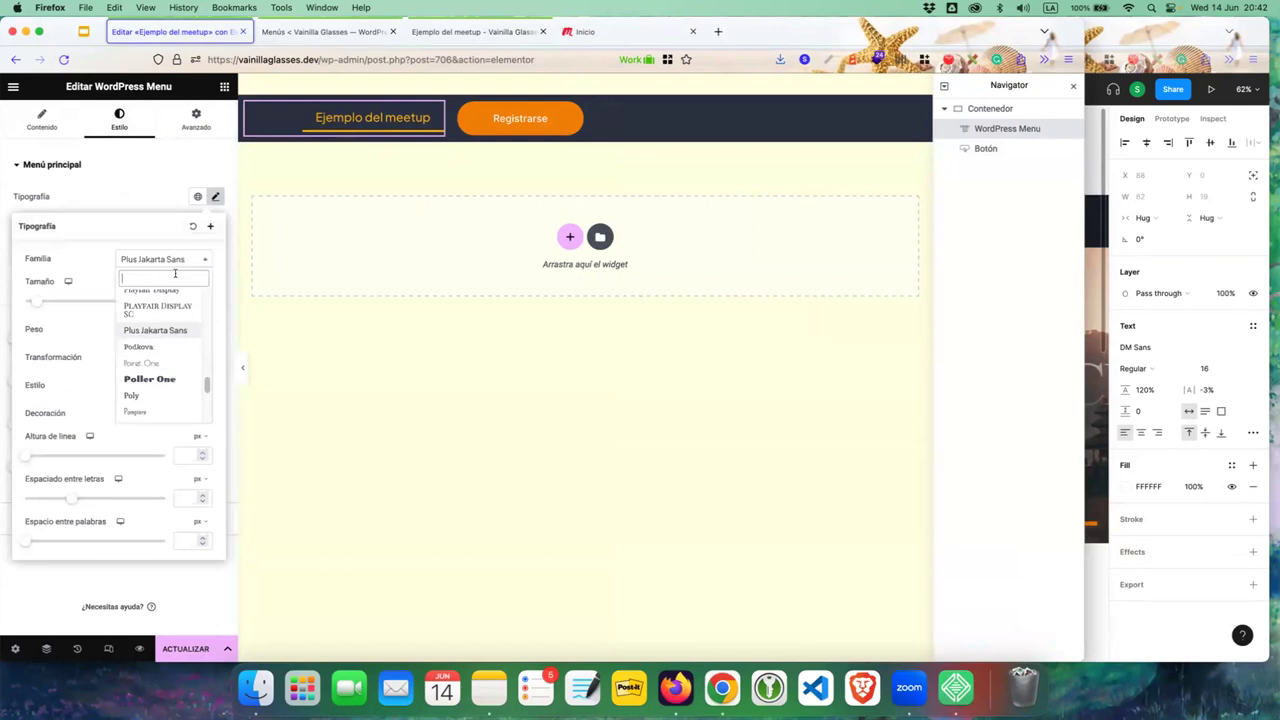
pyautogui.write('dm')
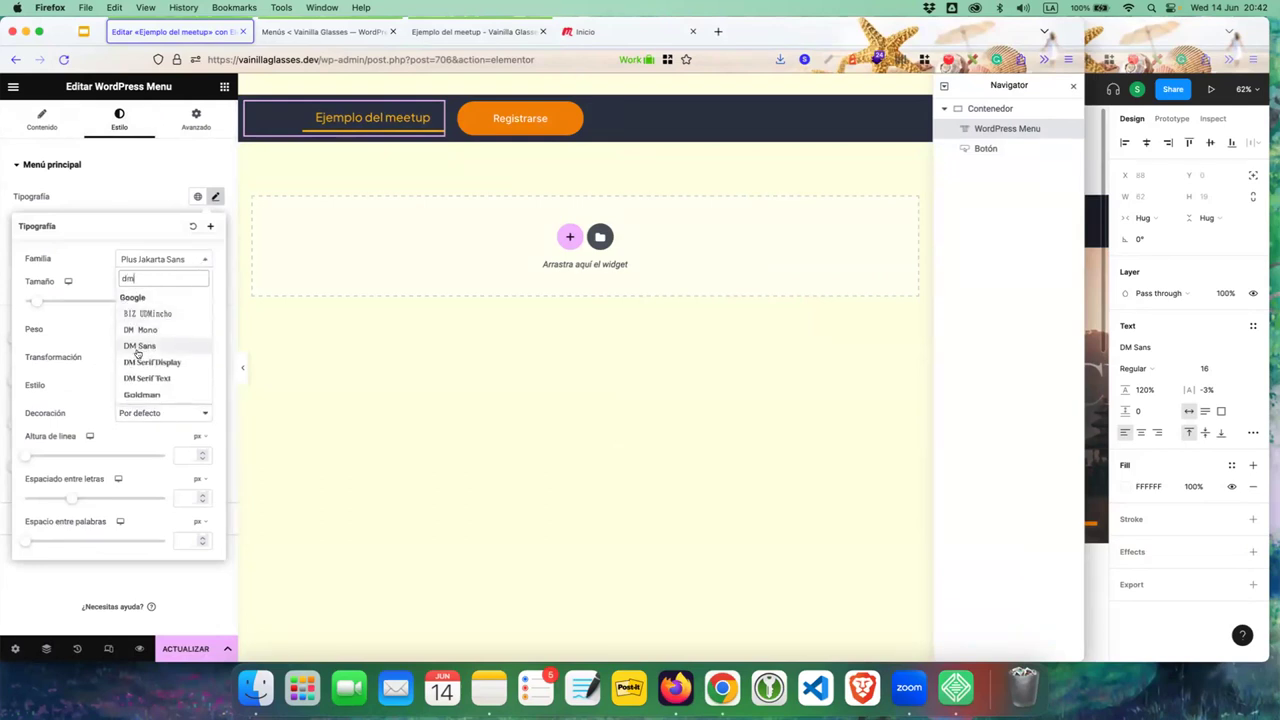
pyautogui.click(156, 344)
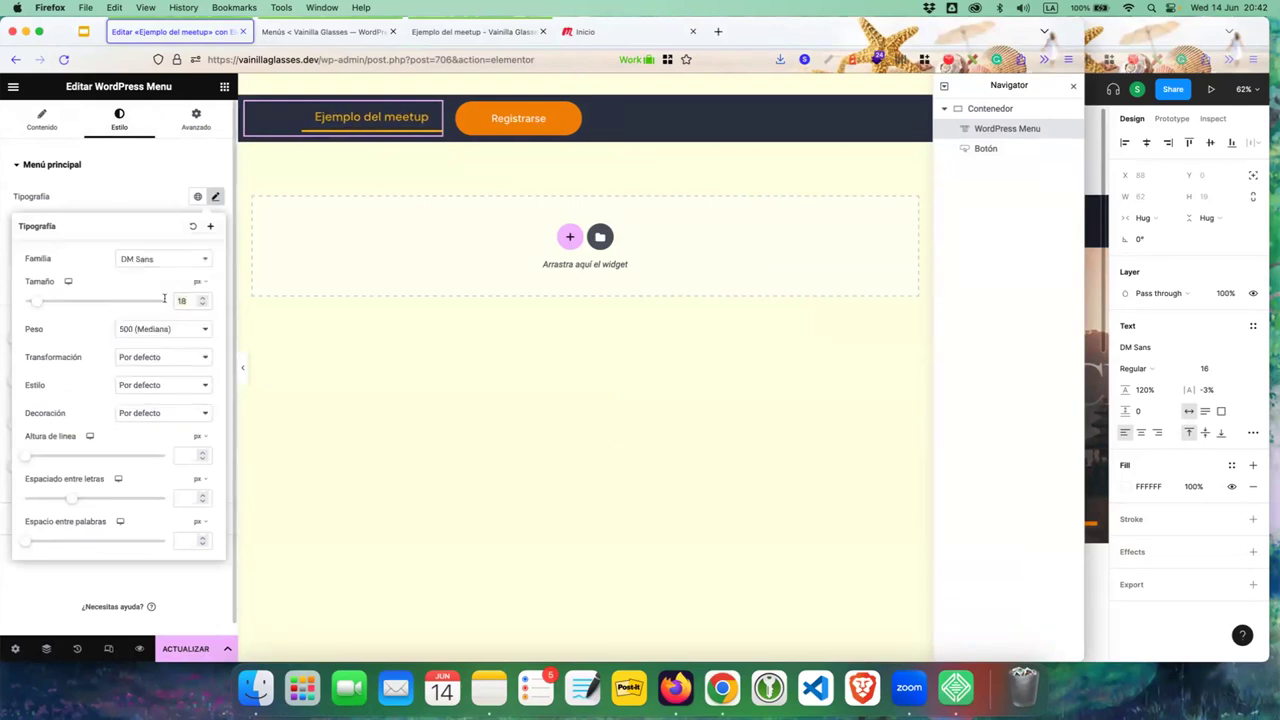
pyautogui.click(160, 166)
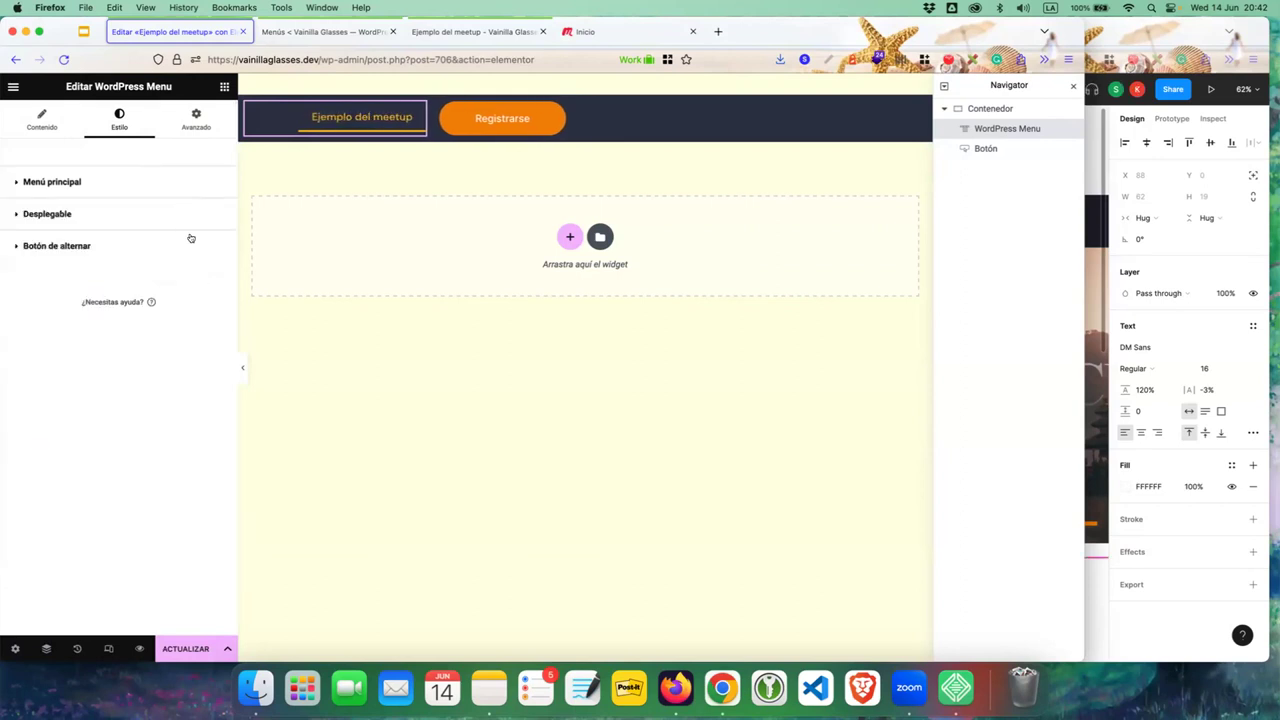
# - Give the menu a light text colour, orange text and underline on hover, and check Activo
pyautogui.click(100, 181)
pyautogui.click(197, 269)
pyautogui.click(137, 354)
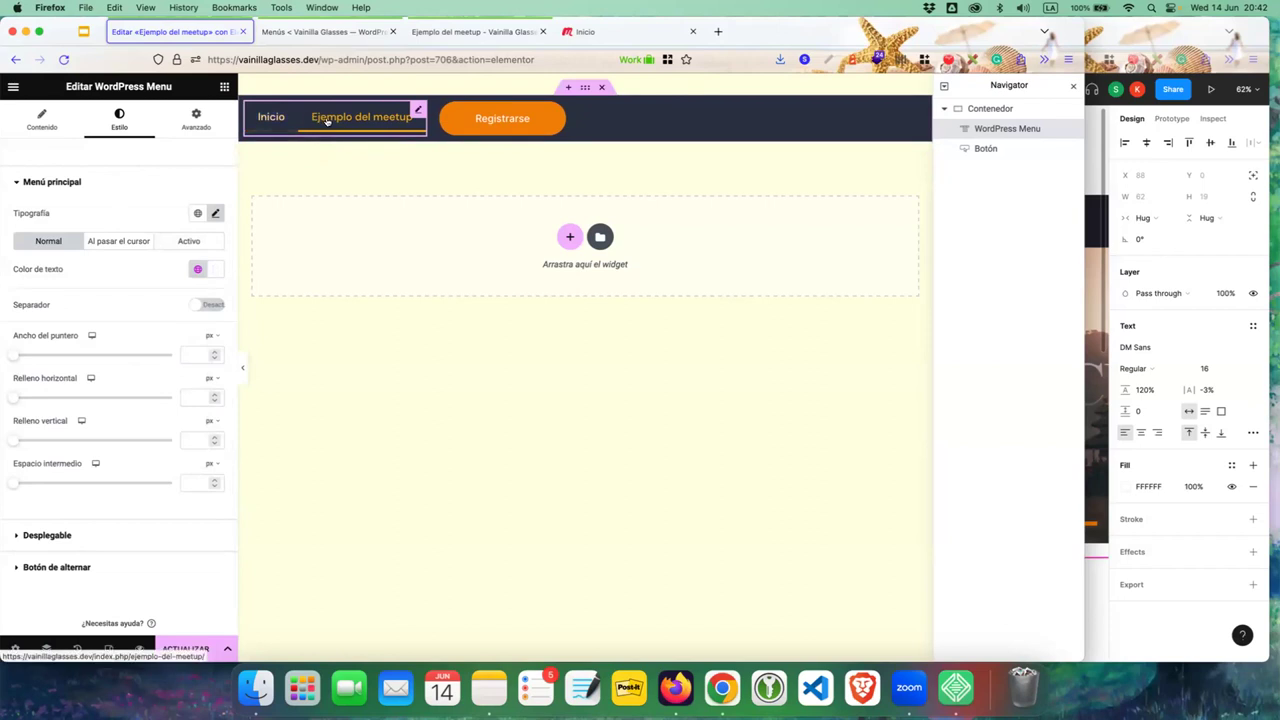
pyautogui.click(119, 243)
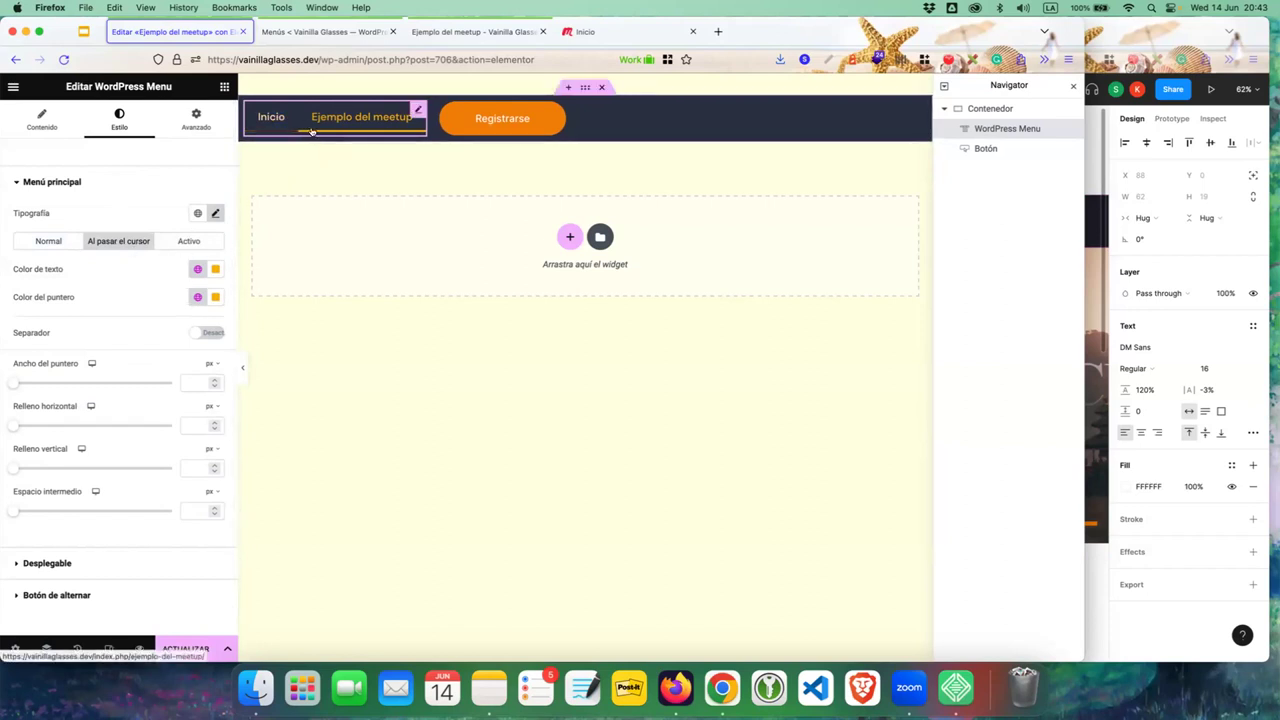
pyautogui.click(188, 241)
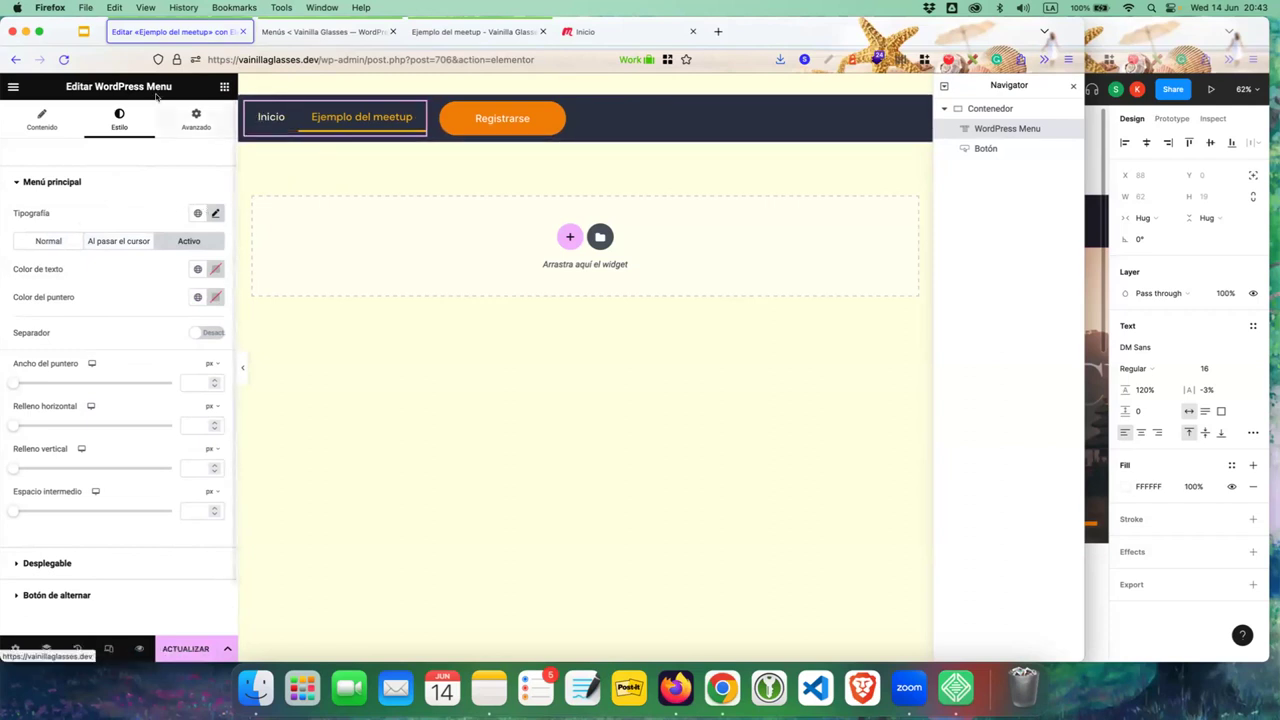
pyautogui.click(226, 88)
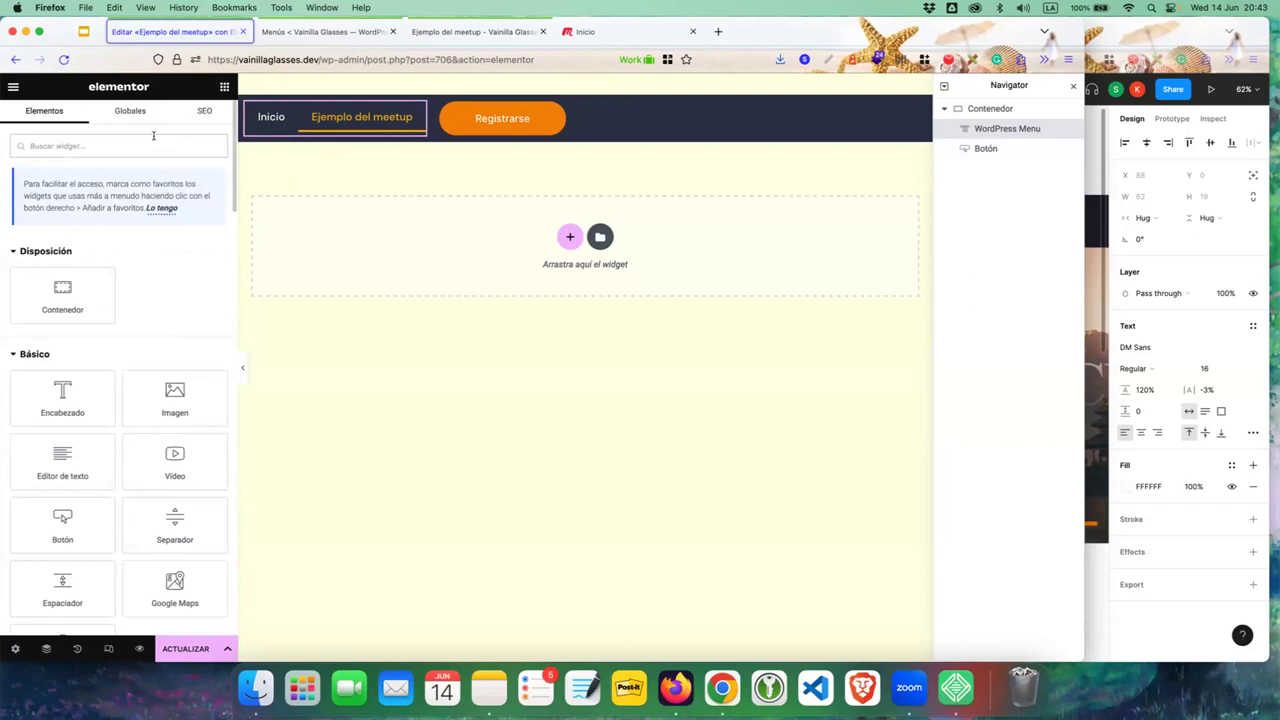
# - Search 'sitio' and place the Título del sitio widget in the header before the menu
pyautogui.write('nom')
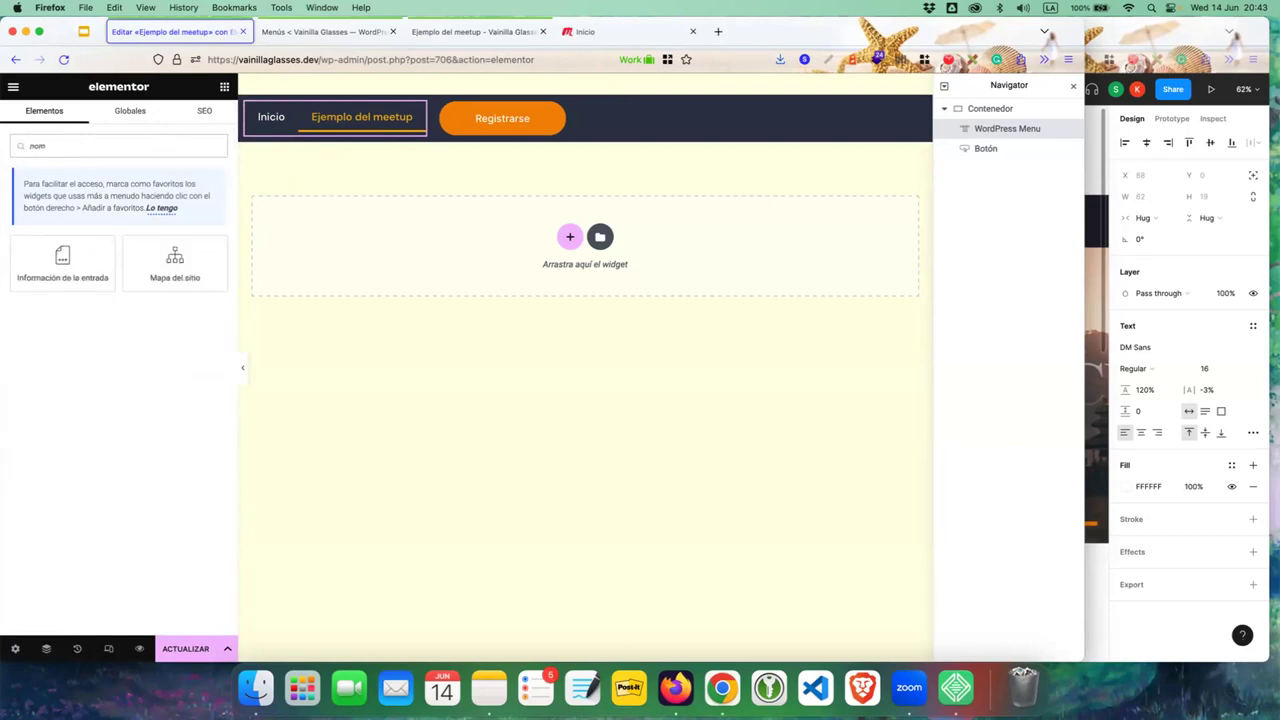
pyautogui.press('BackSpace')
pyautogui.press('BackSpace')
pyautogui.press('BackSpace')
pyautogui.write('sitio')
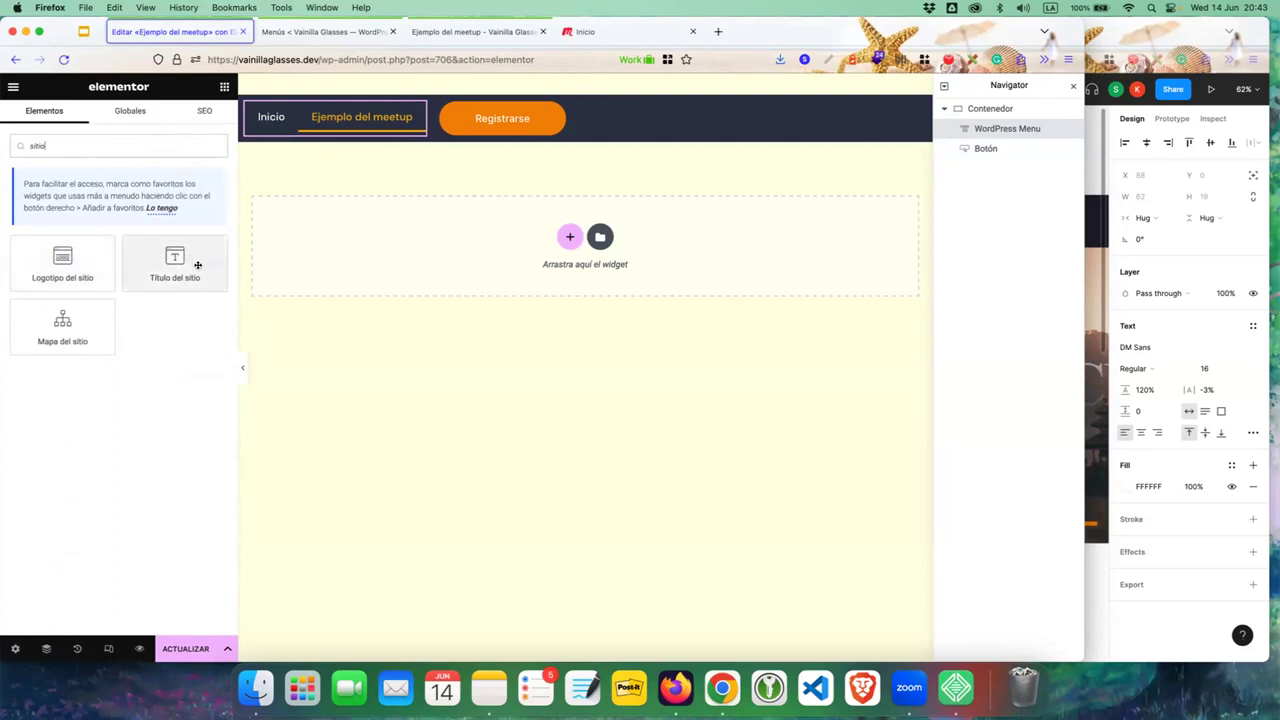
pyautogui.moveTo(193, 263); pyautogui.dragTo(255, 117)
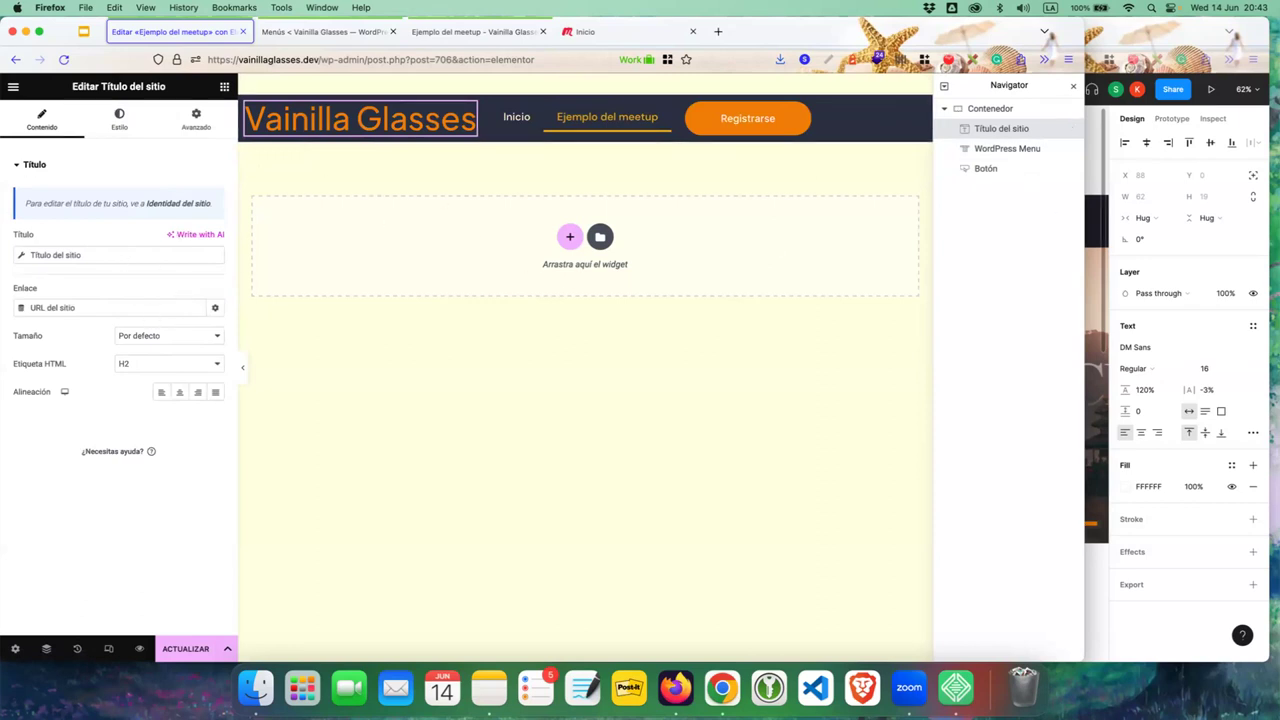
# - Set the site title's typography size to 32
pyautogui.click(119, 119)
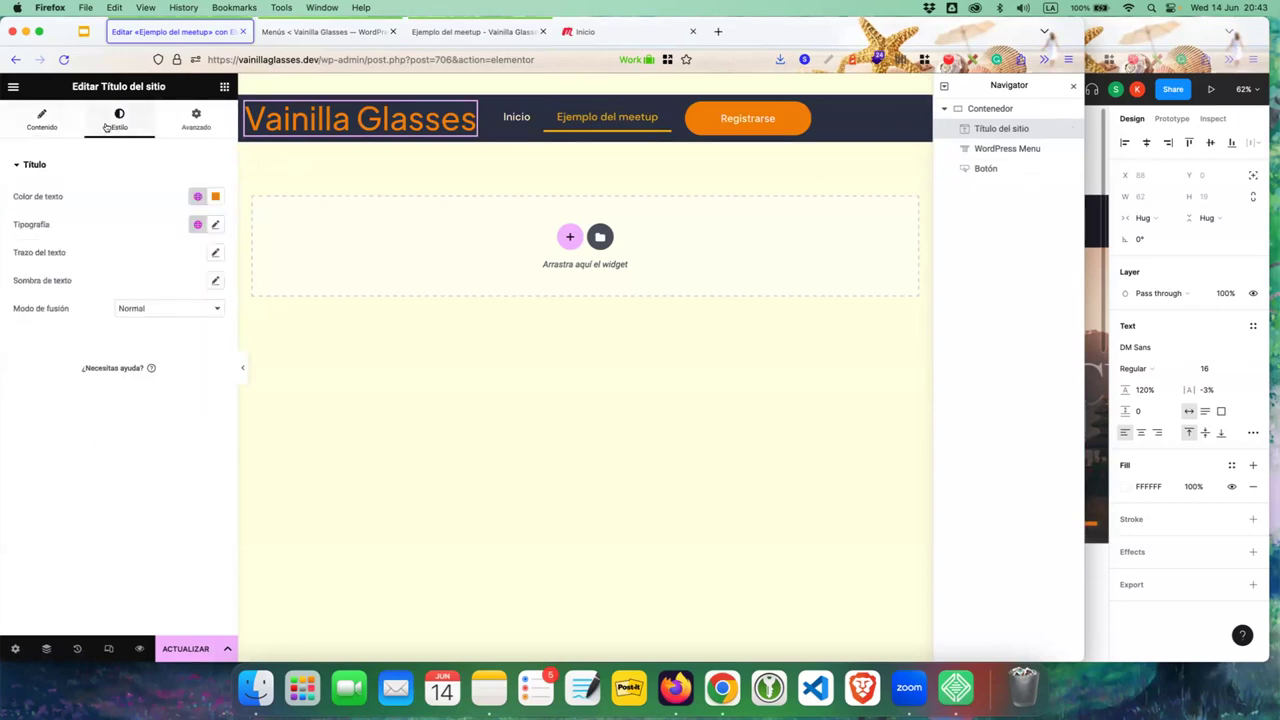
pyautogui.click(216, 225)
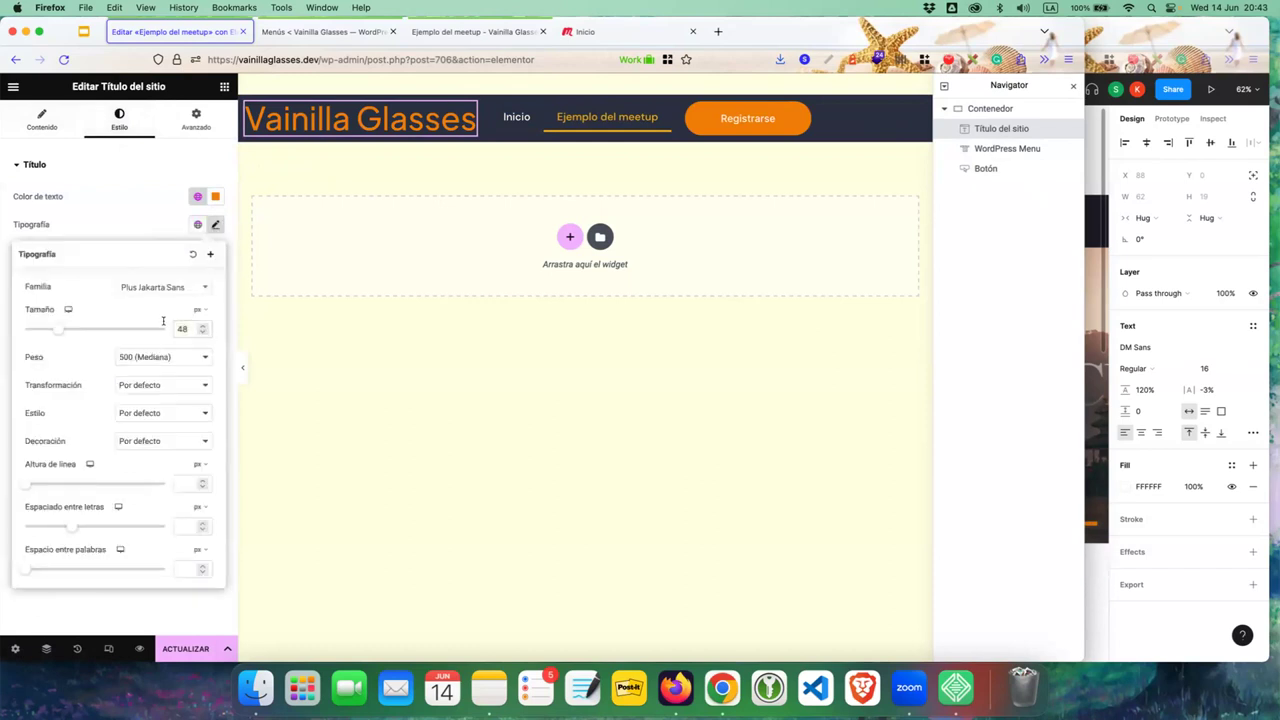
pyautogui.write('32')
pyautogui.click(431, 528)
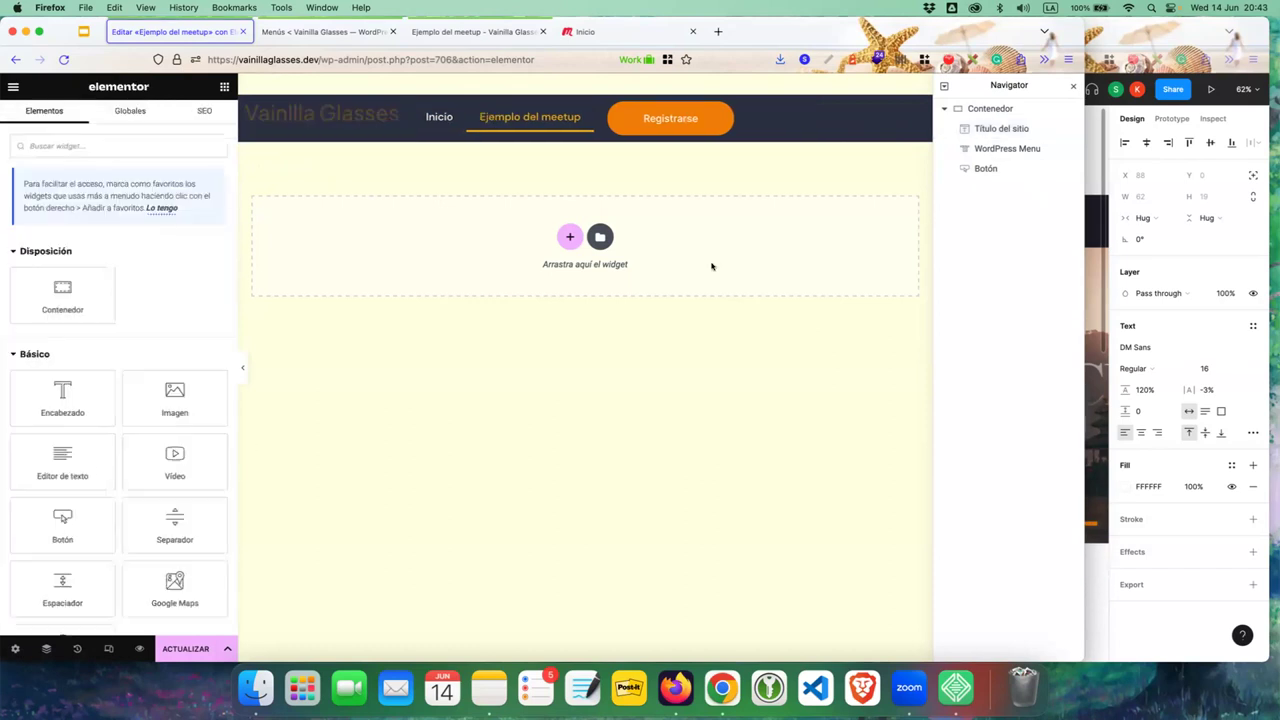
# - Widen the window and set the header container's Contenido justificado to Espacio intermedio
pyautogui.moveTo(1080, 336); pyautogui.dragTo(1275, 288)
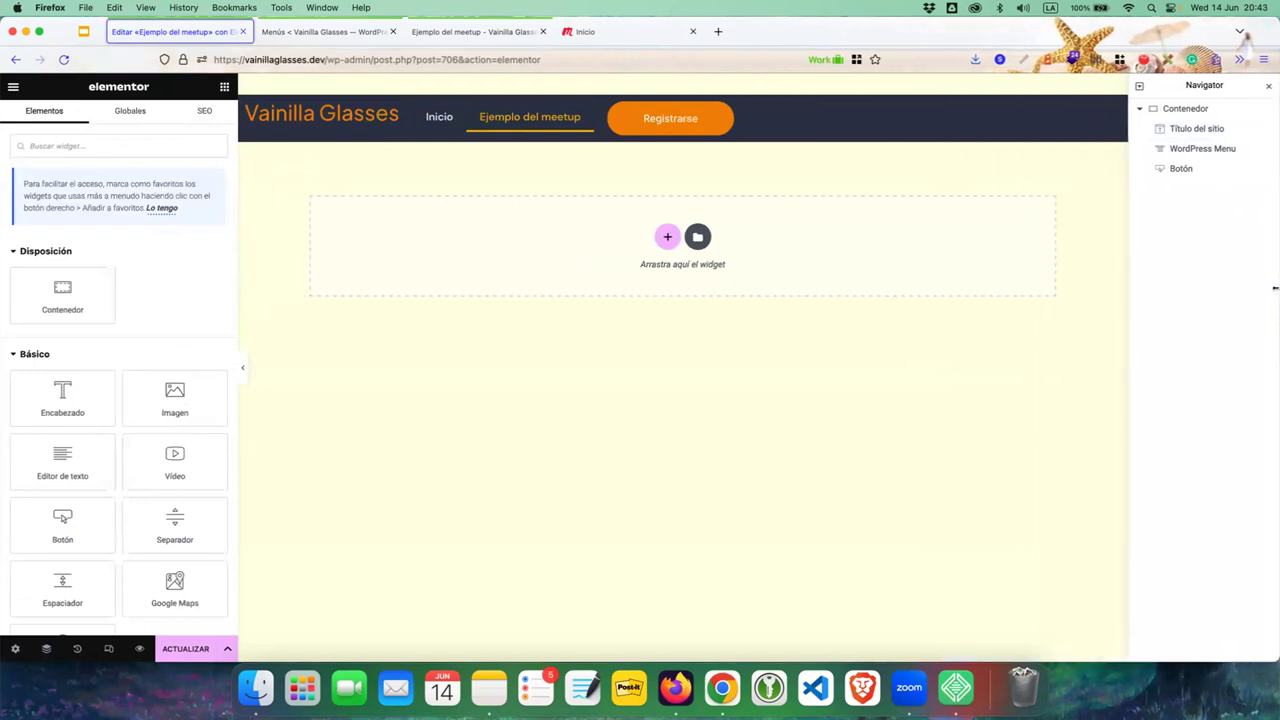
pyautogui.click(1192, 108)
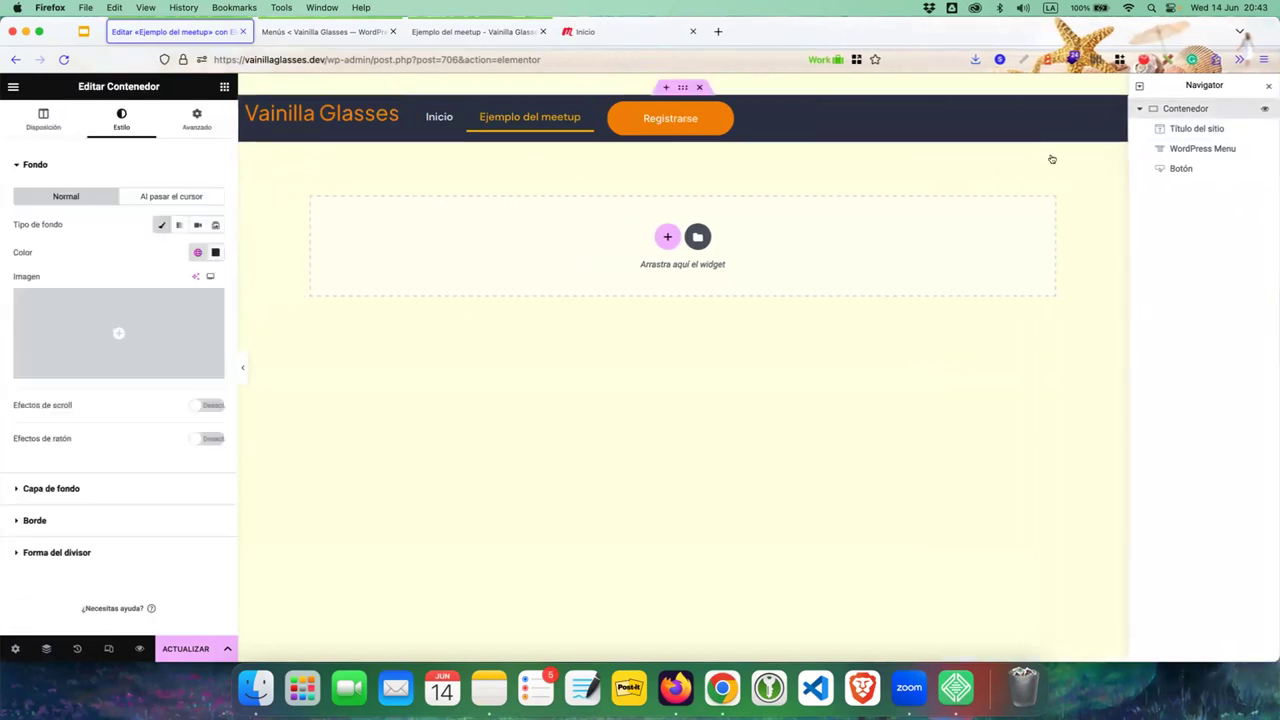
pyautogui.scroll(-1, 112, 370)
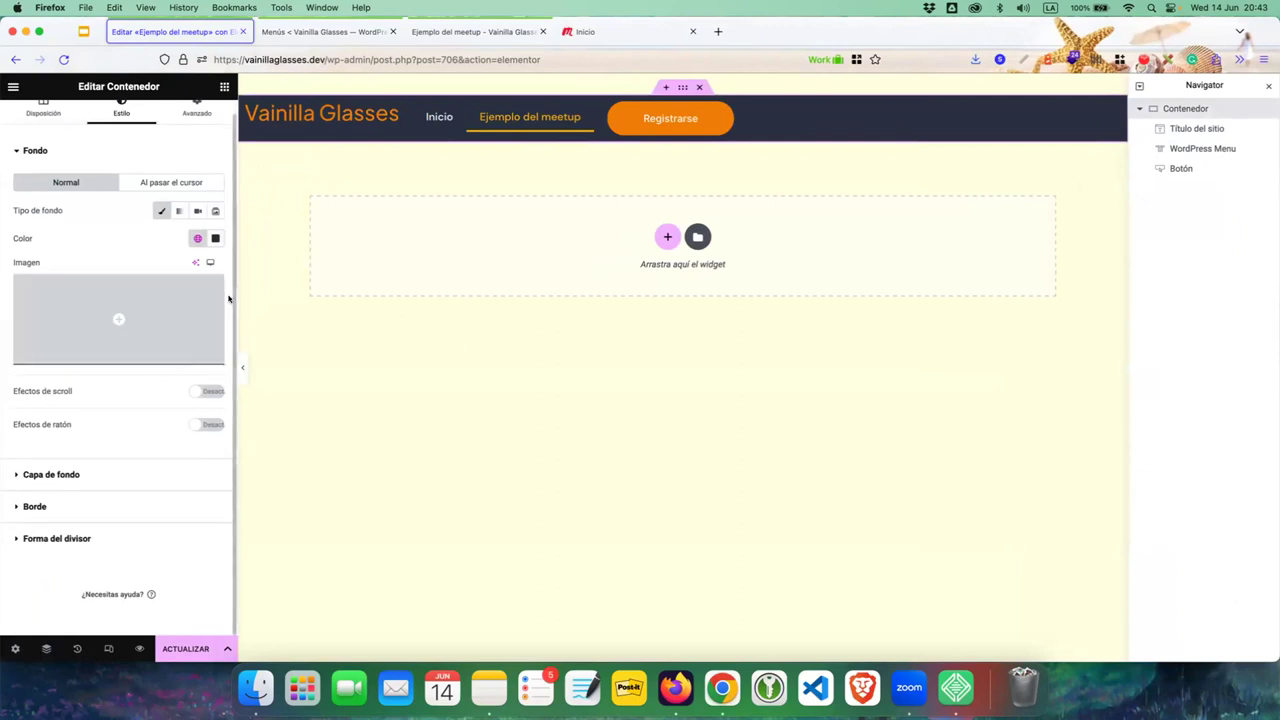
pyautogui.scroll(1, 115, 237)
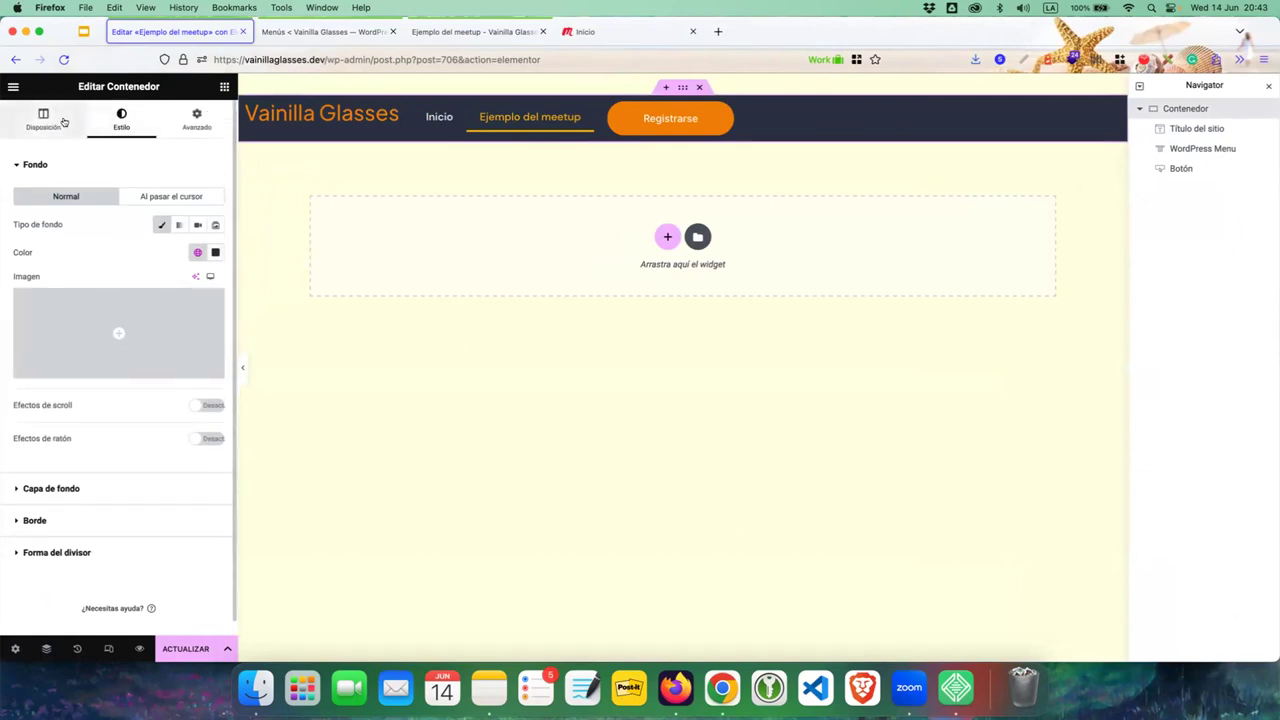
pyautogui.click(43, 116)
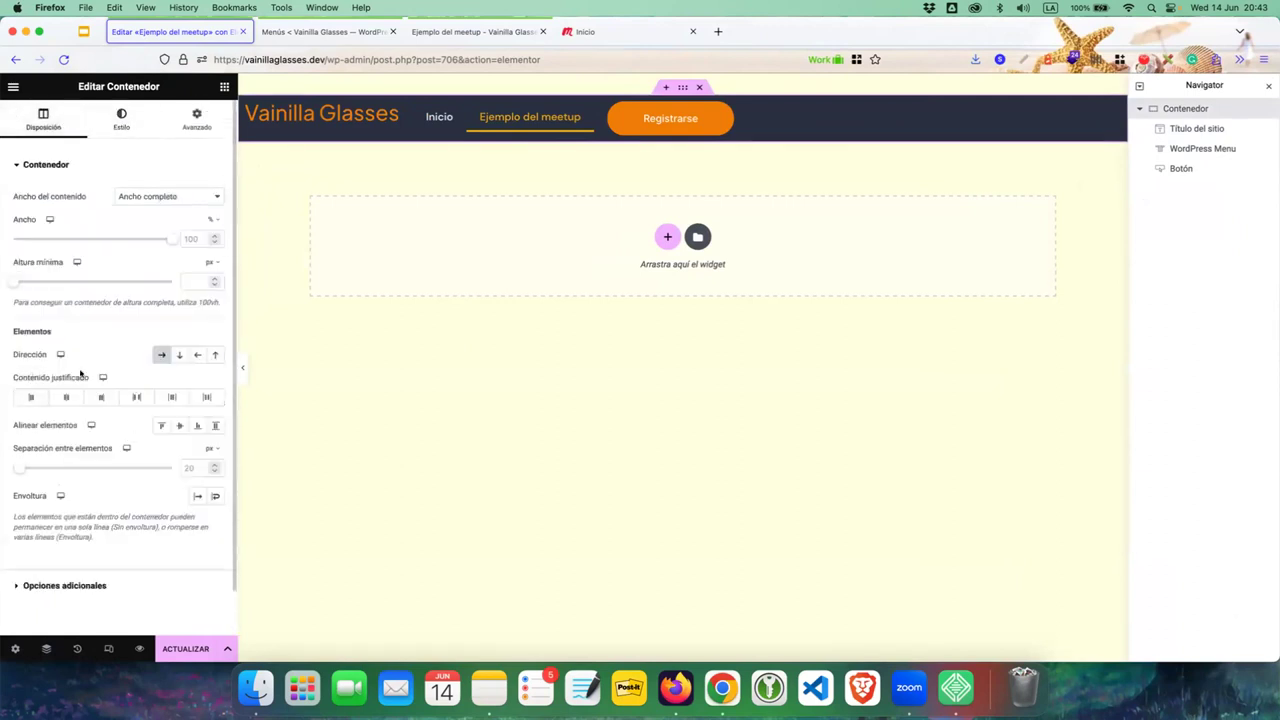
pyautogui.click(137, 397)
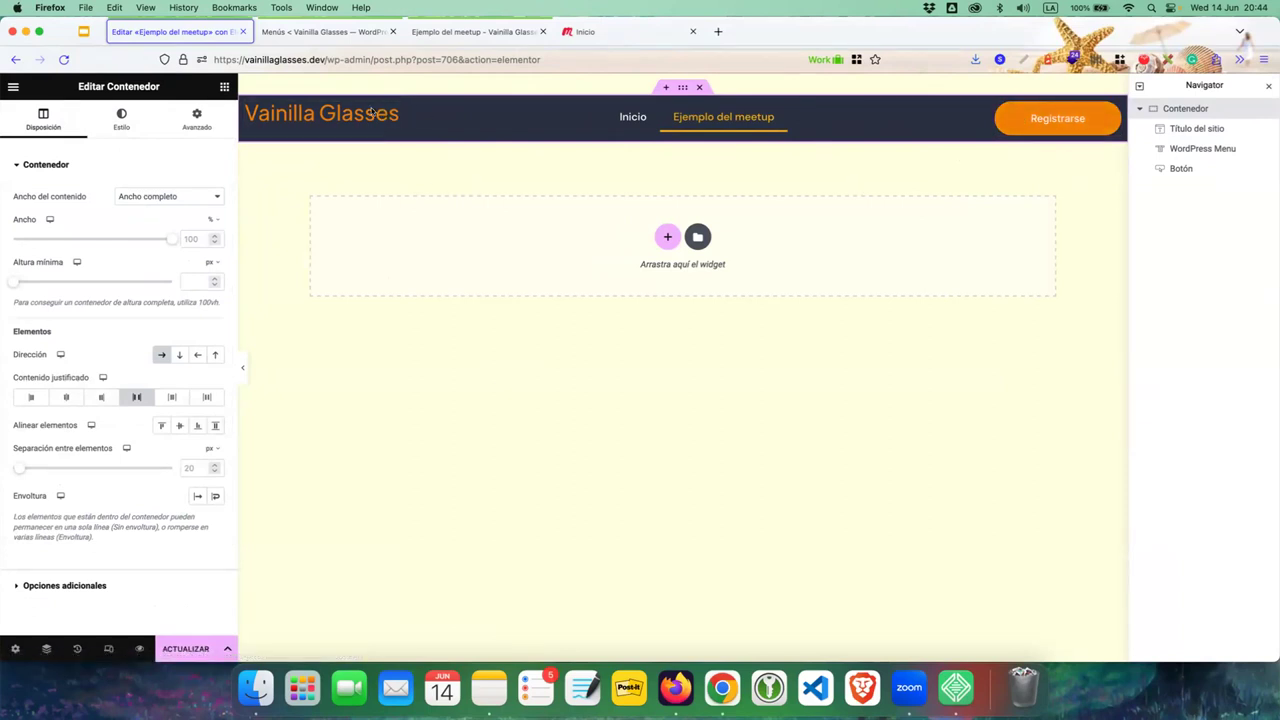
pyautogui.click(225, 87)
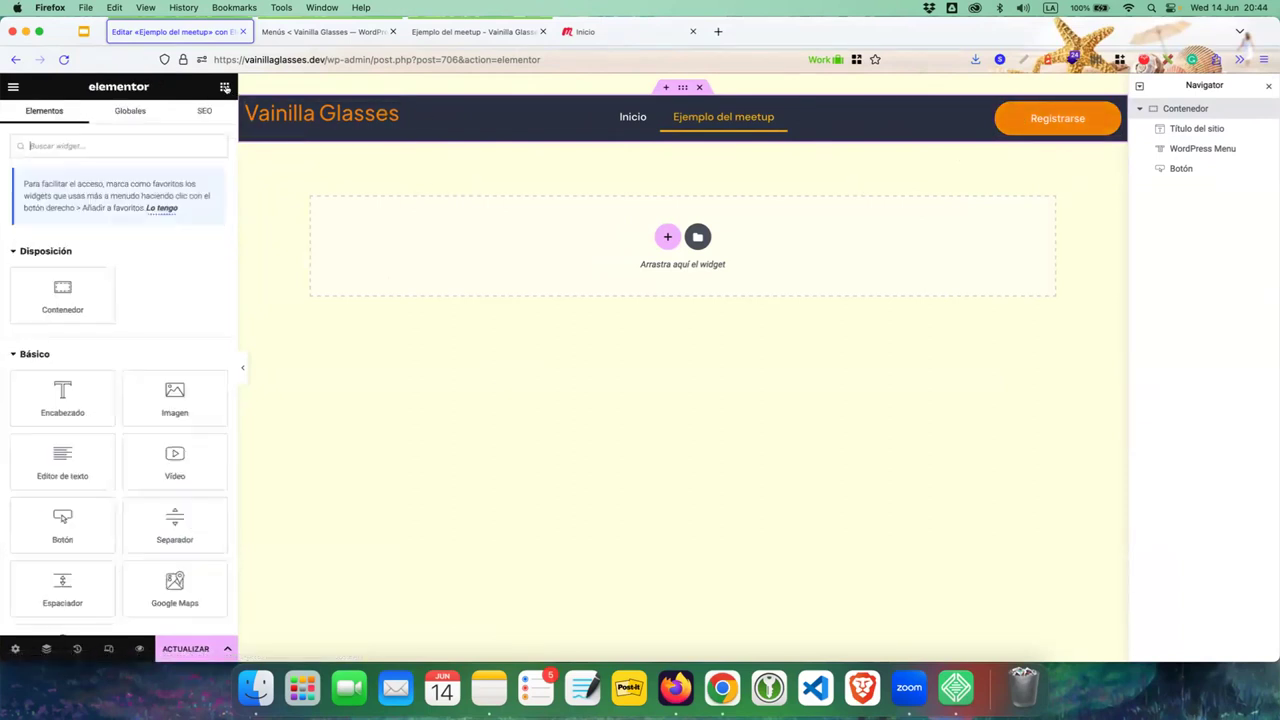
# - Add a Separador widget to the header, then delete it
pyautogui.click(161, 146)
pyautogui.write('sepa')
pyautogui.rightClick(62, 256)
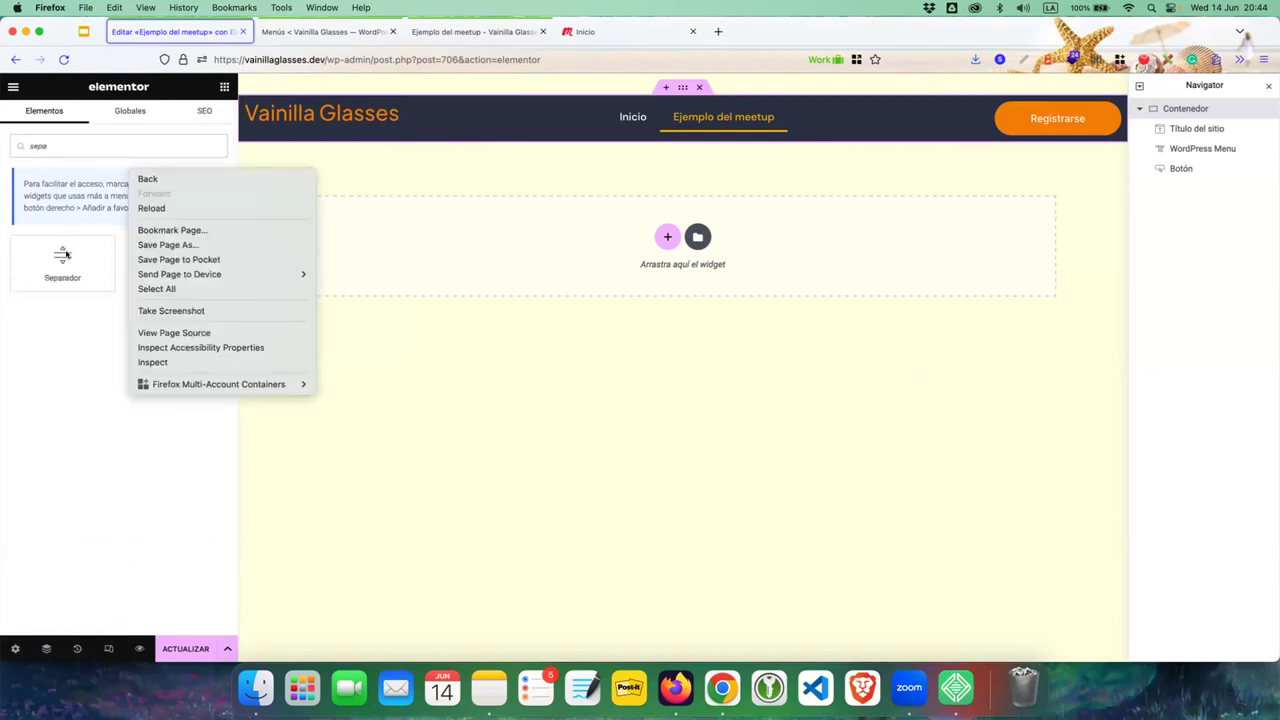
pyautogui.click(72, 144)
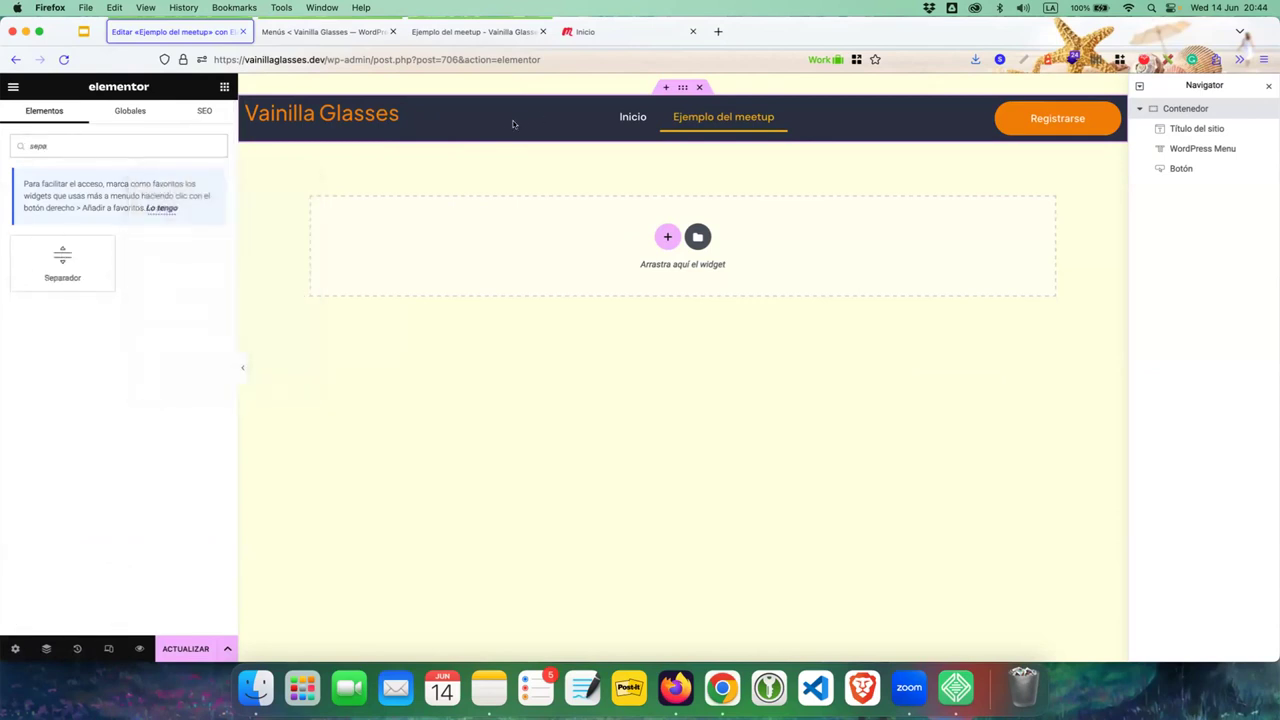
pyautogui.moveTo(62, 262); pyautogui.dragTo(343, 126)
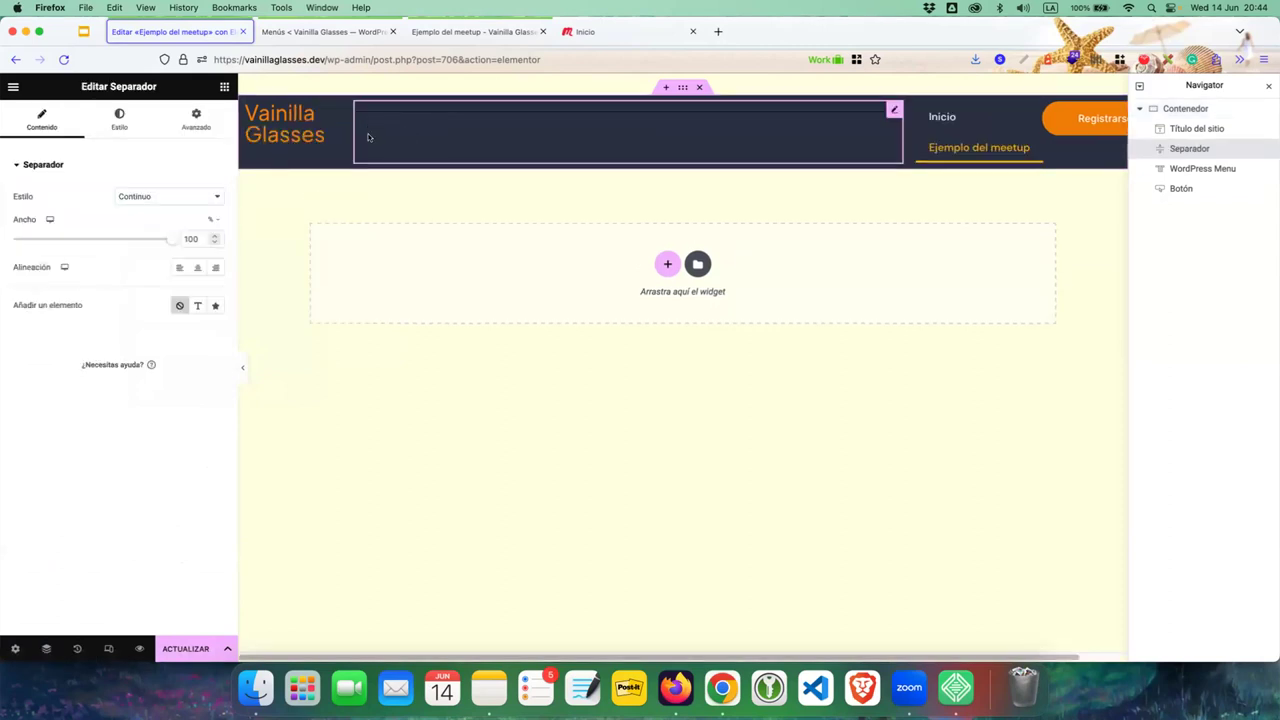
pyautogui.rightClick(674, 120)
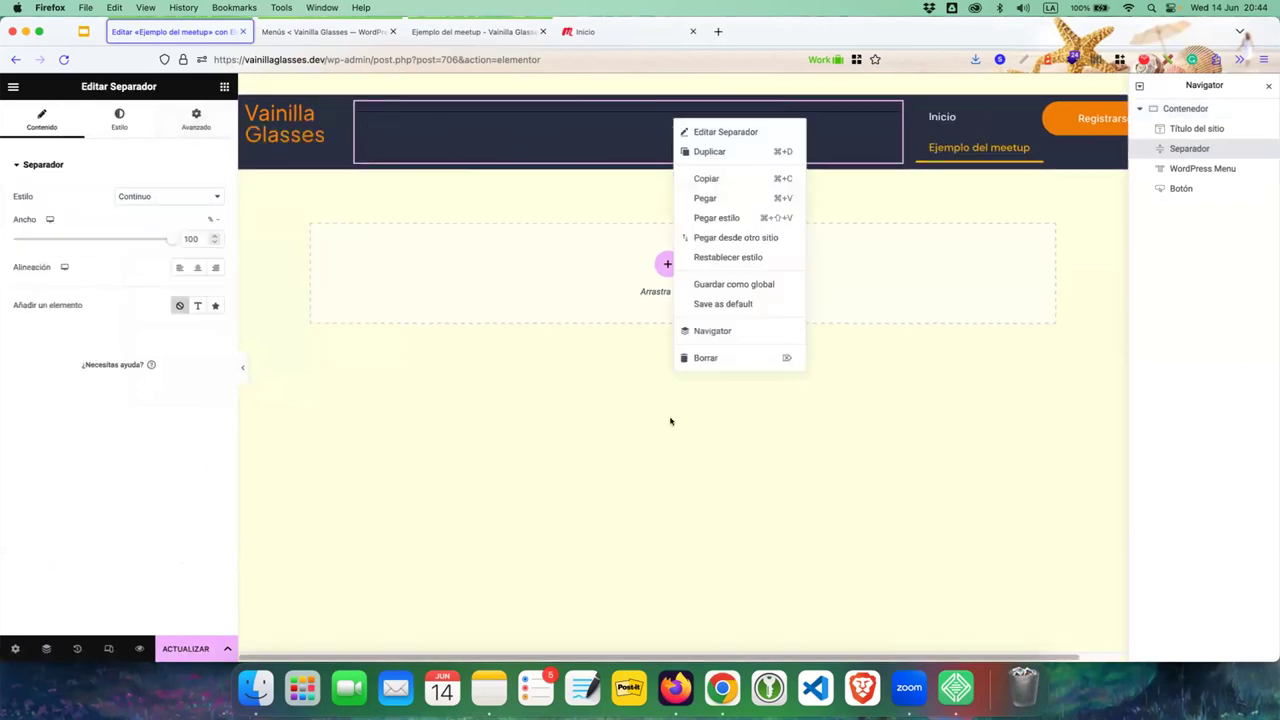
pyautogui.click(706, 357)
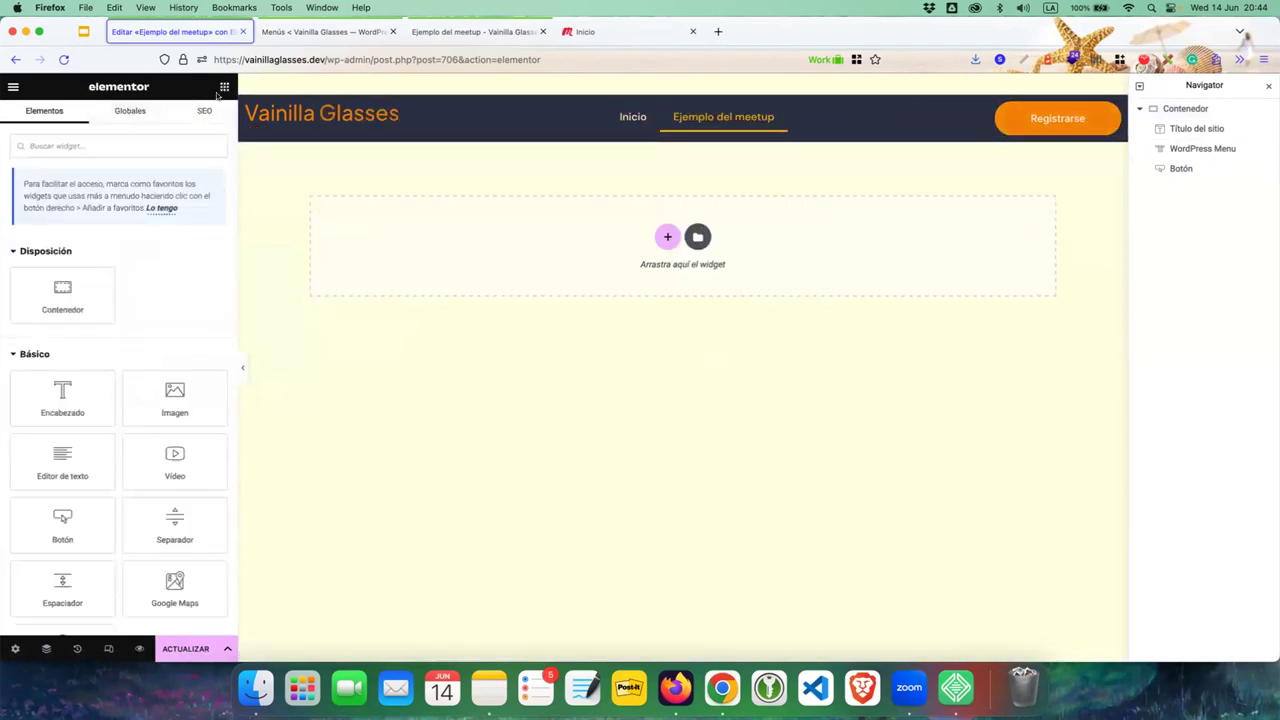
# - Add a 'Haz clic aquí' Botón to the header, delete it, and select the header container
pyautogui.write('sear')
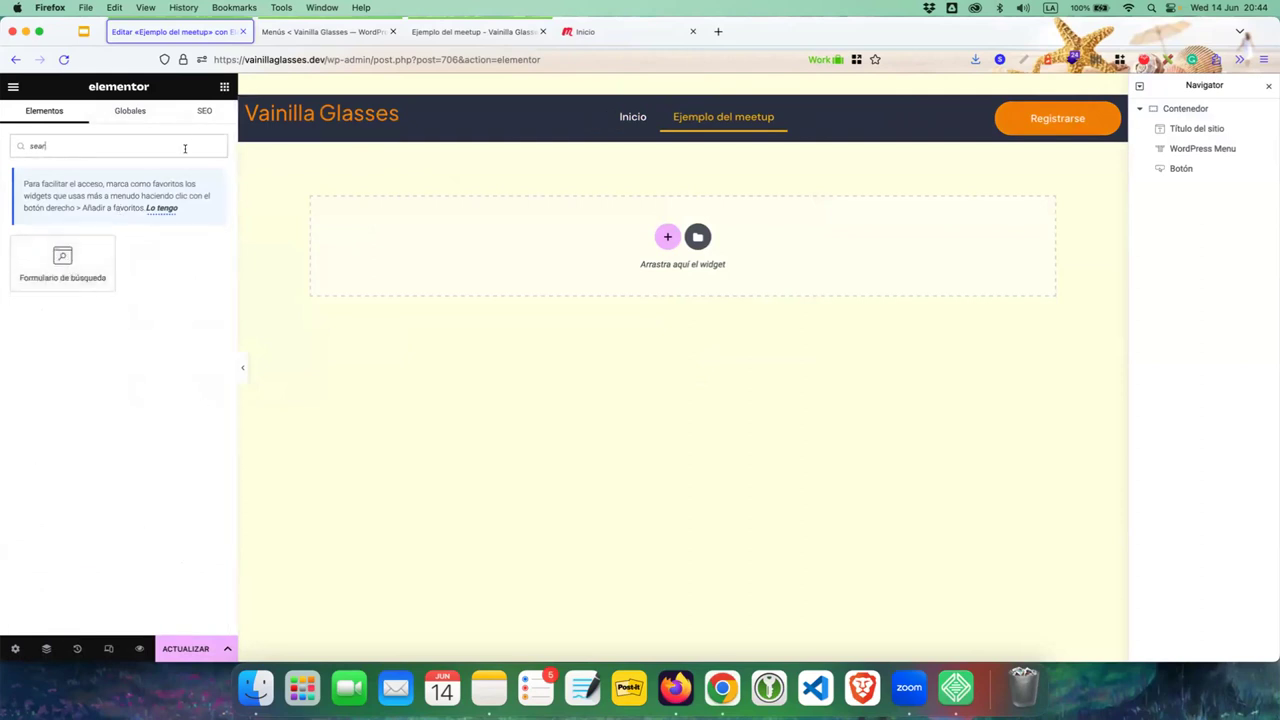
pyautogui.press('BackSpace')
pyautogui.press('BackSpace')
pyautogui.press('BackSpace')
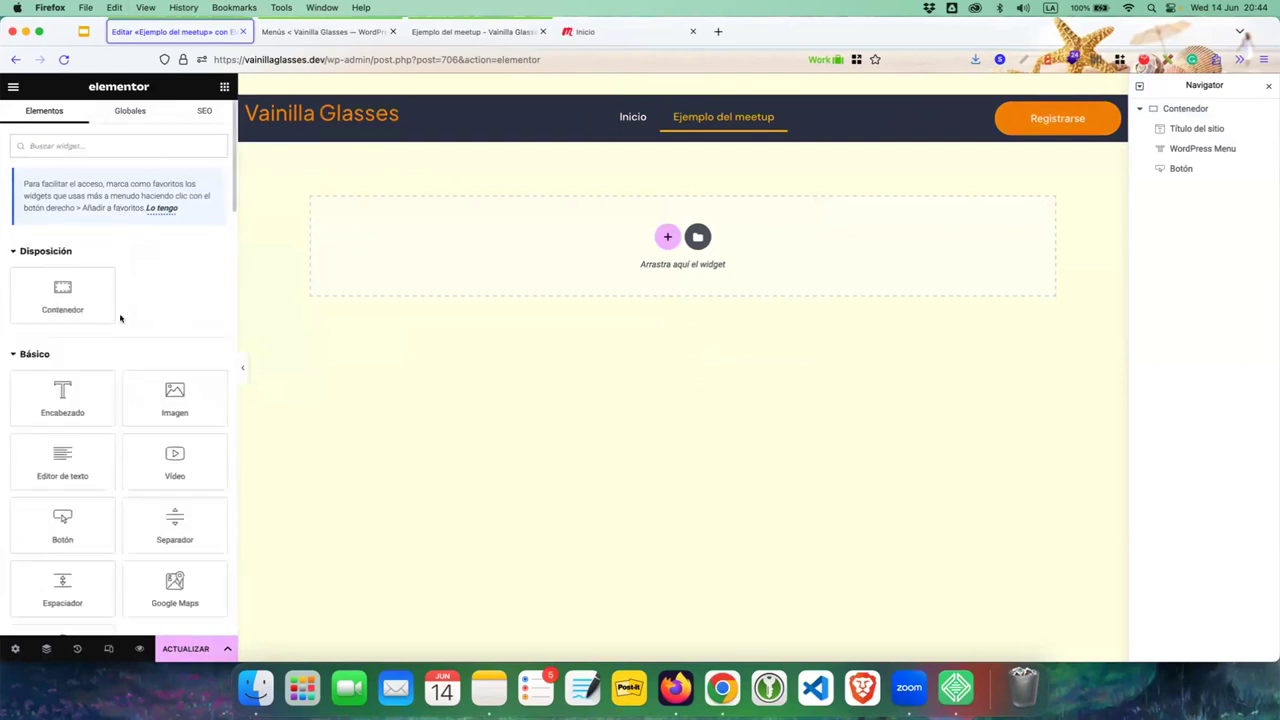
pyautogui.scroll(-5, 120, 318)
pyautogui.moveTo(75, 370)
pyautogui.mouseDown()
pyautogui.moveTo(433, 165)
pyautogui.moveTo(626, 108)
pyautogui.mouseUp()
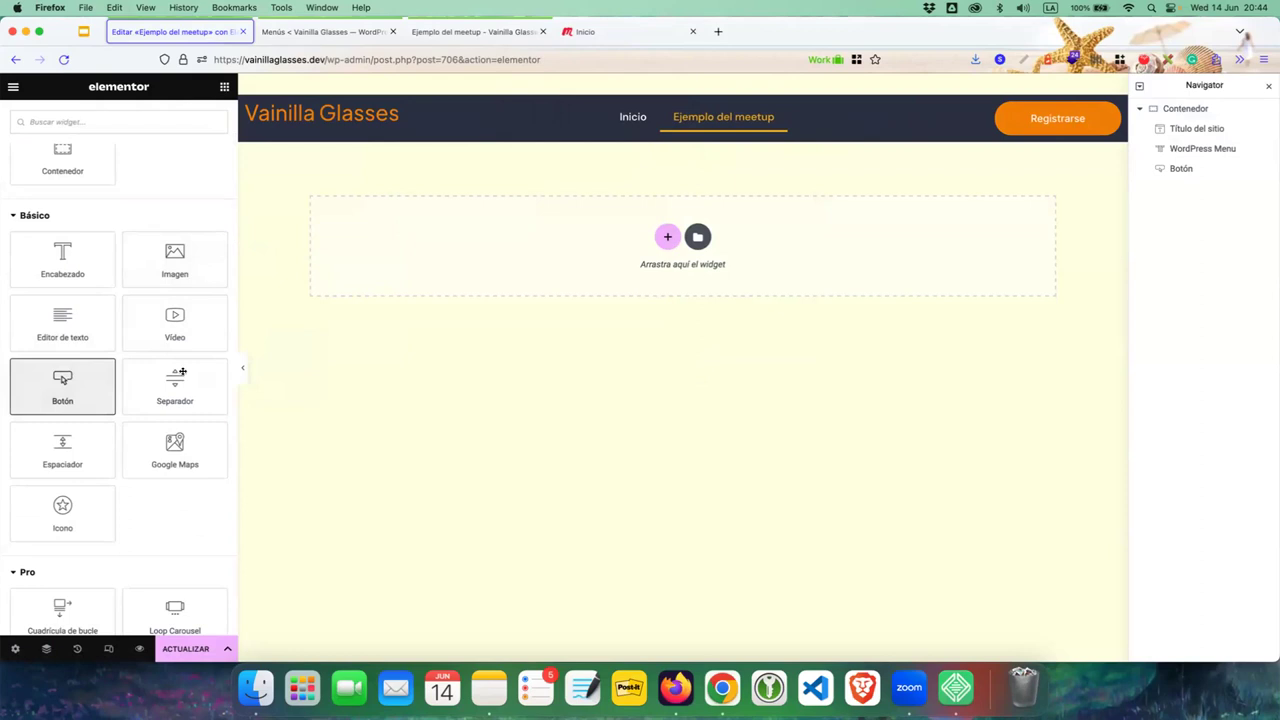
pyautogui.moveTo(62, 385); pyautogui.dragTo(633, 117)
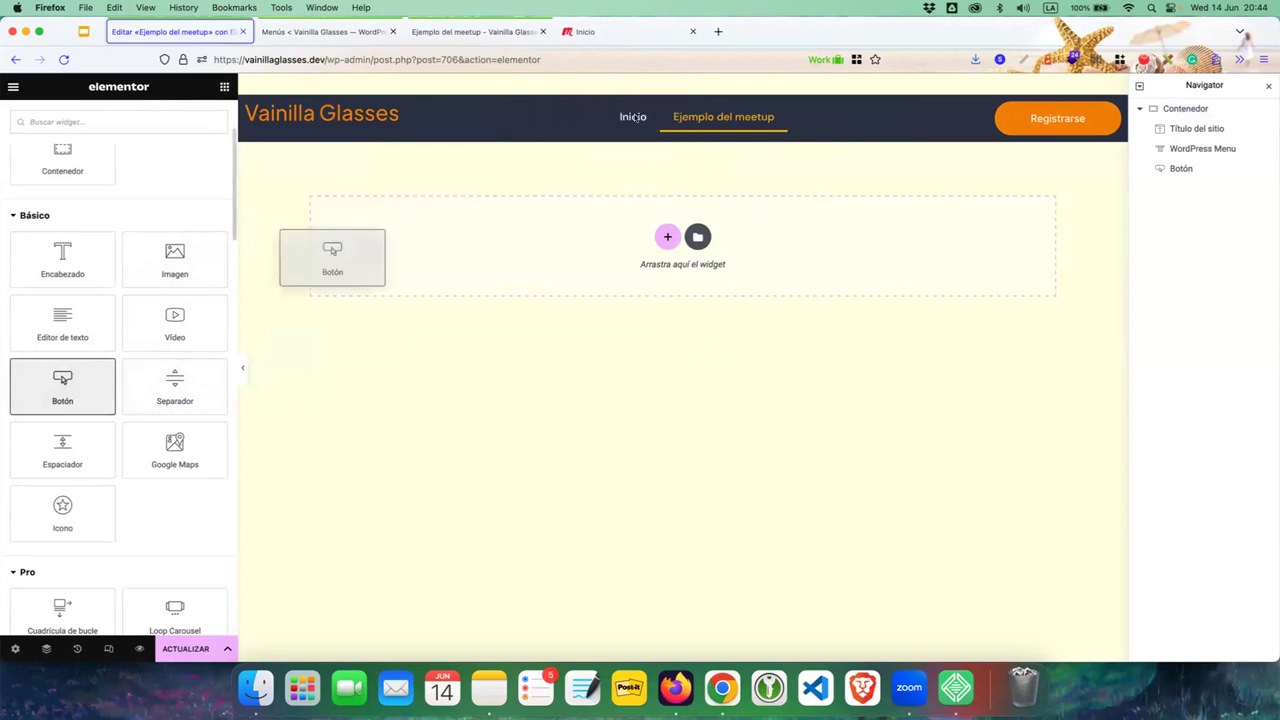
pyautogui.moveTo(66, 380); pyautogui.dragTo(372, 118)
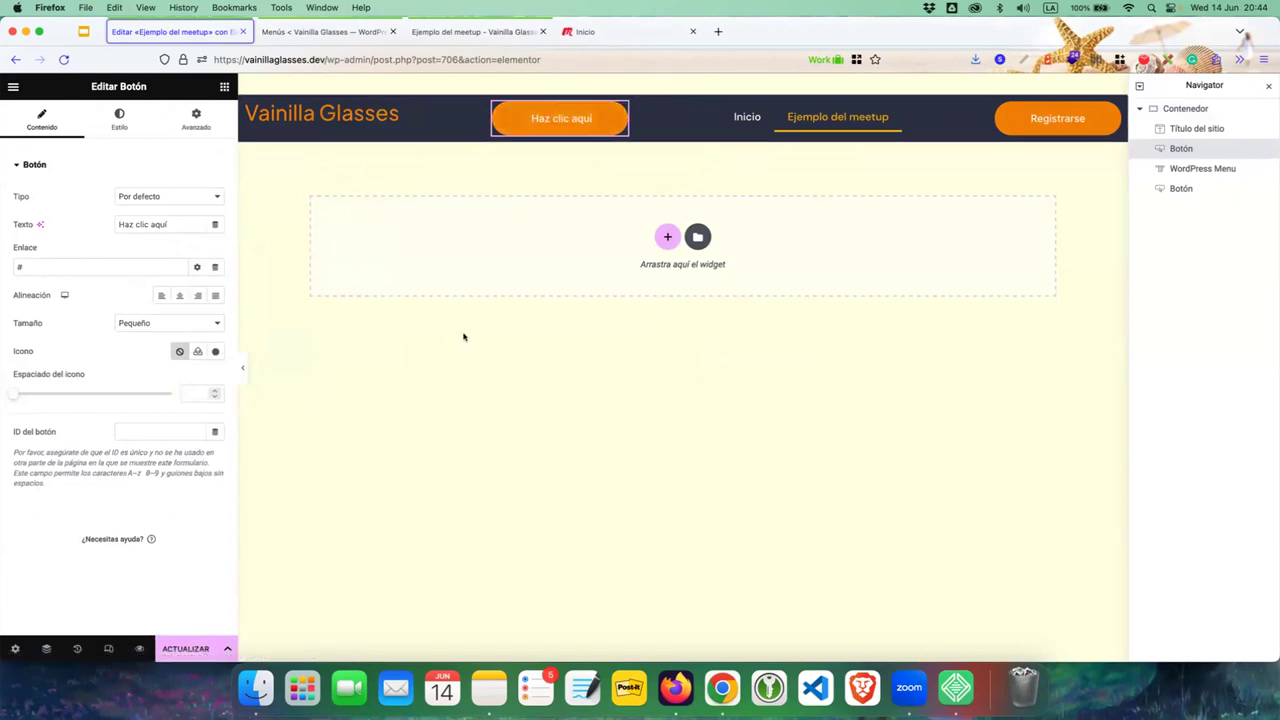
pyautogui.rightClick(563, 123)
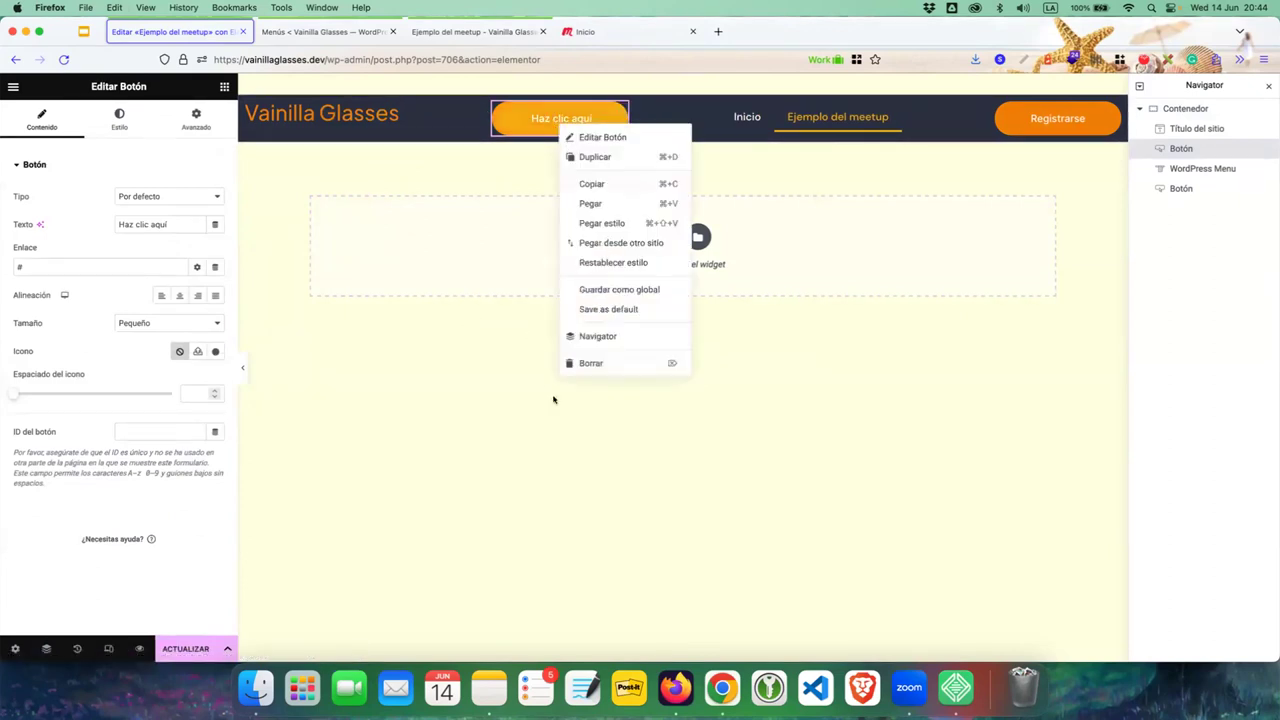
pyautogui.click(592, 364)
pyautogui.click(632, 263)
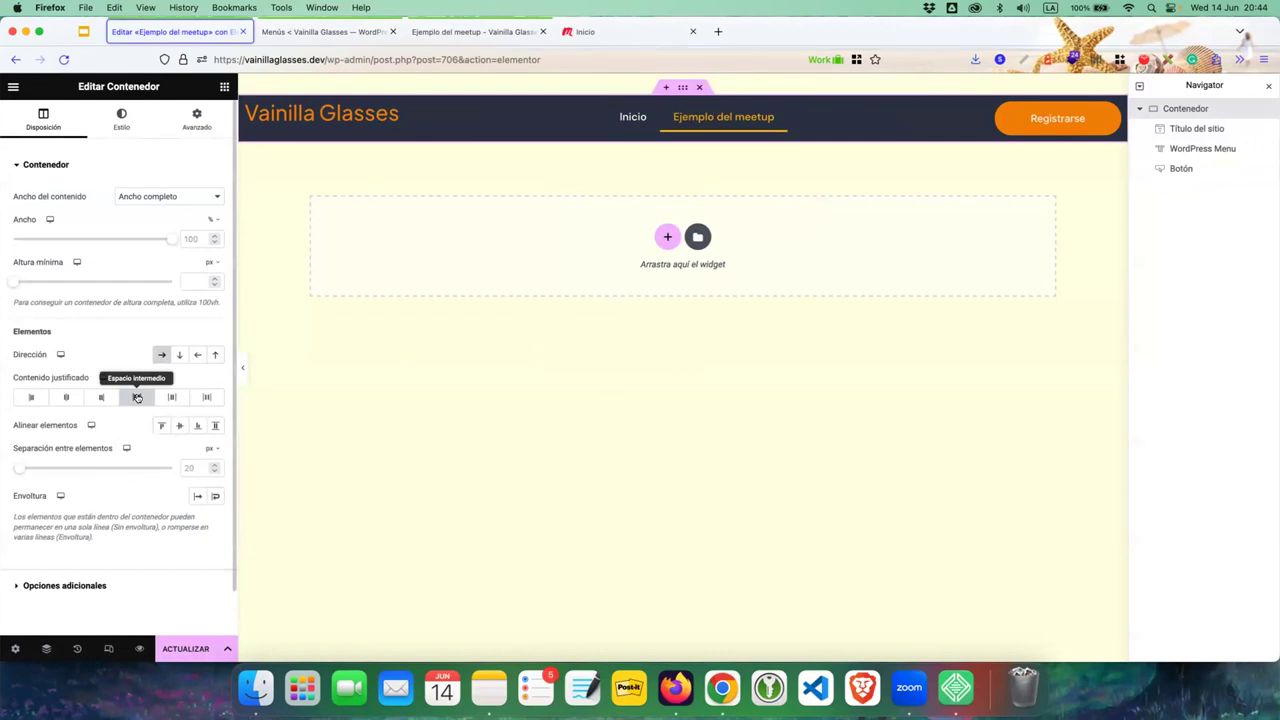
# - Rename the container to 'header' and try the justify options, ending on Space Between
pyautogui.click(170, 397)
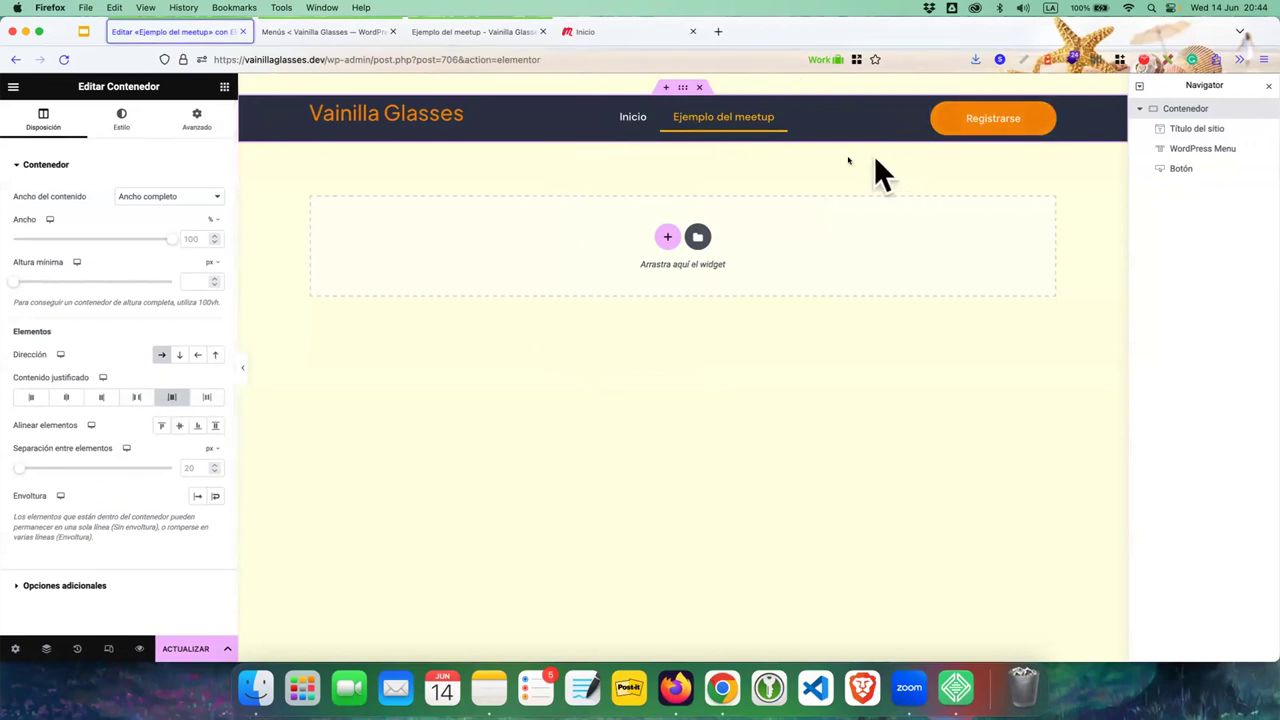
pyautogui.write('header')
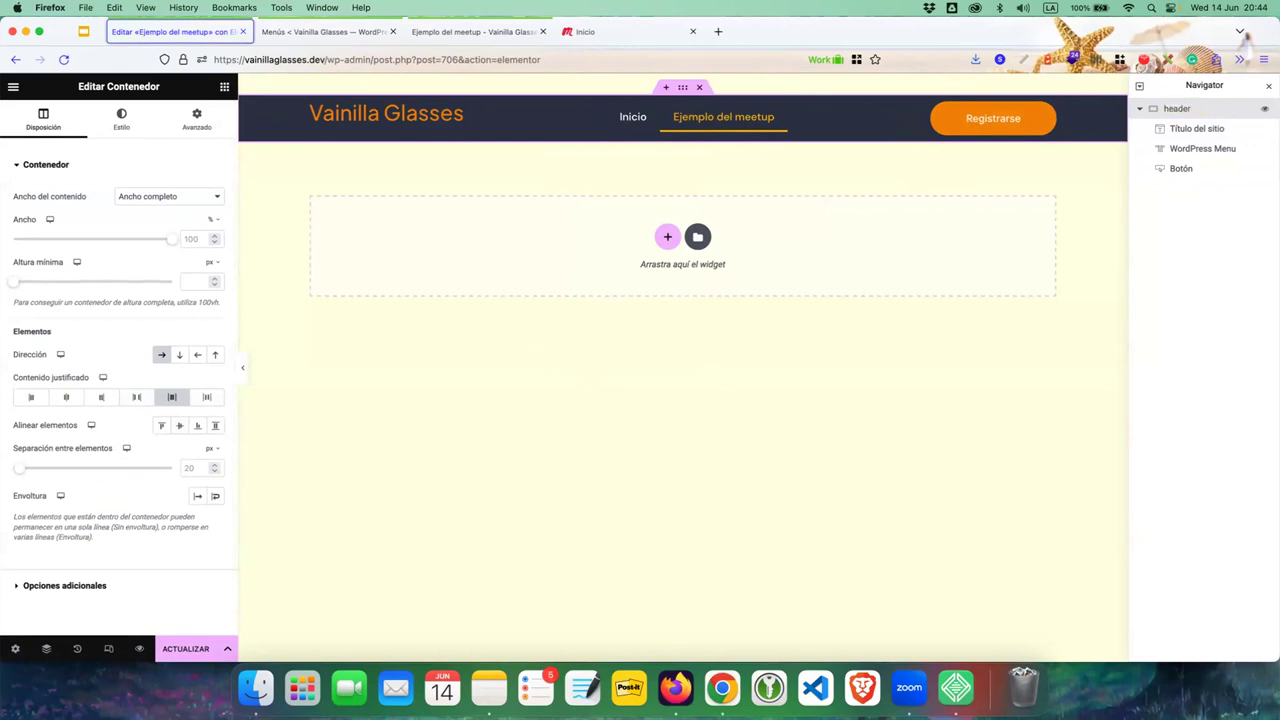
pyautogui.press('Return')
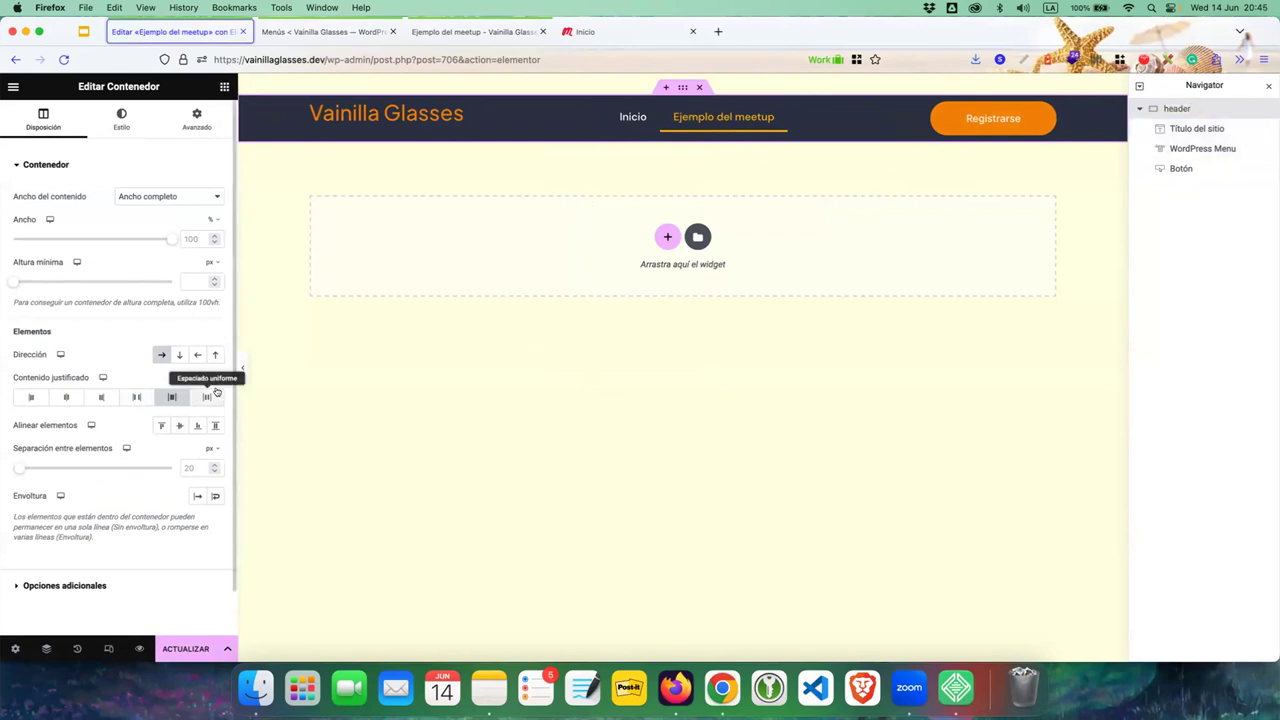
pyautogui.click(207, 397)
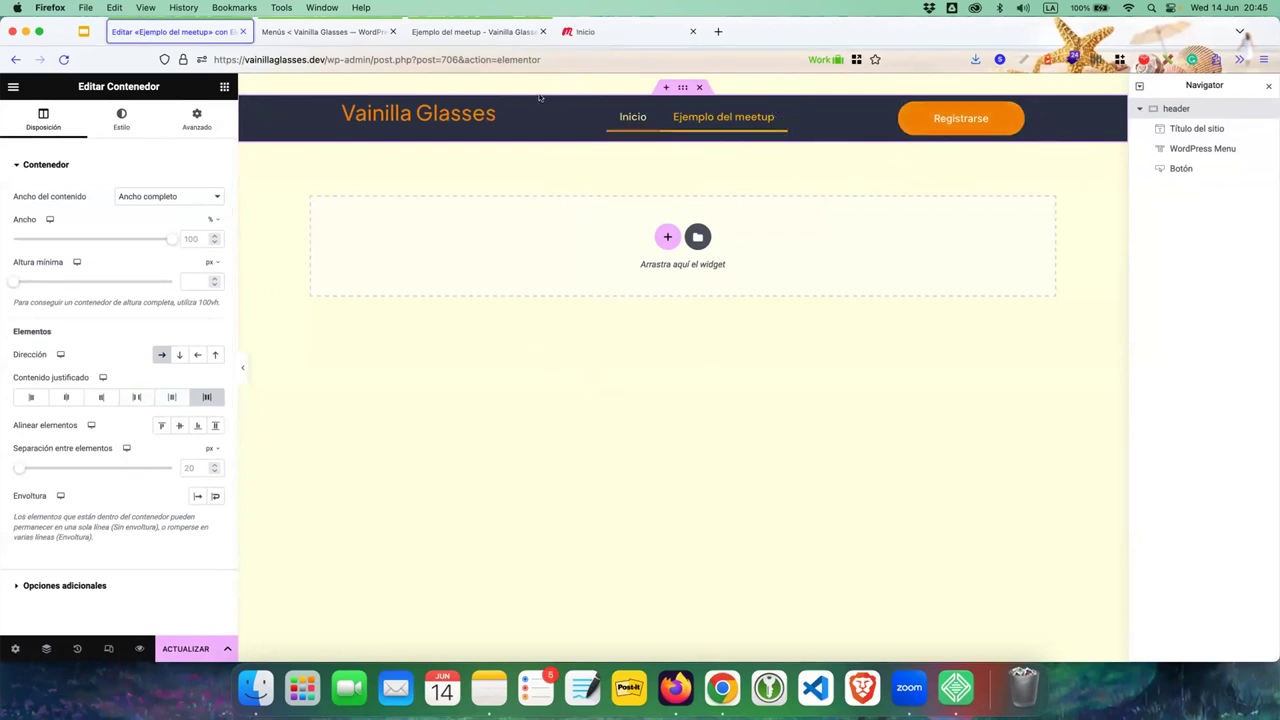
pyautogui.click(23, 397)
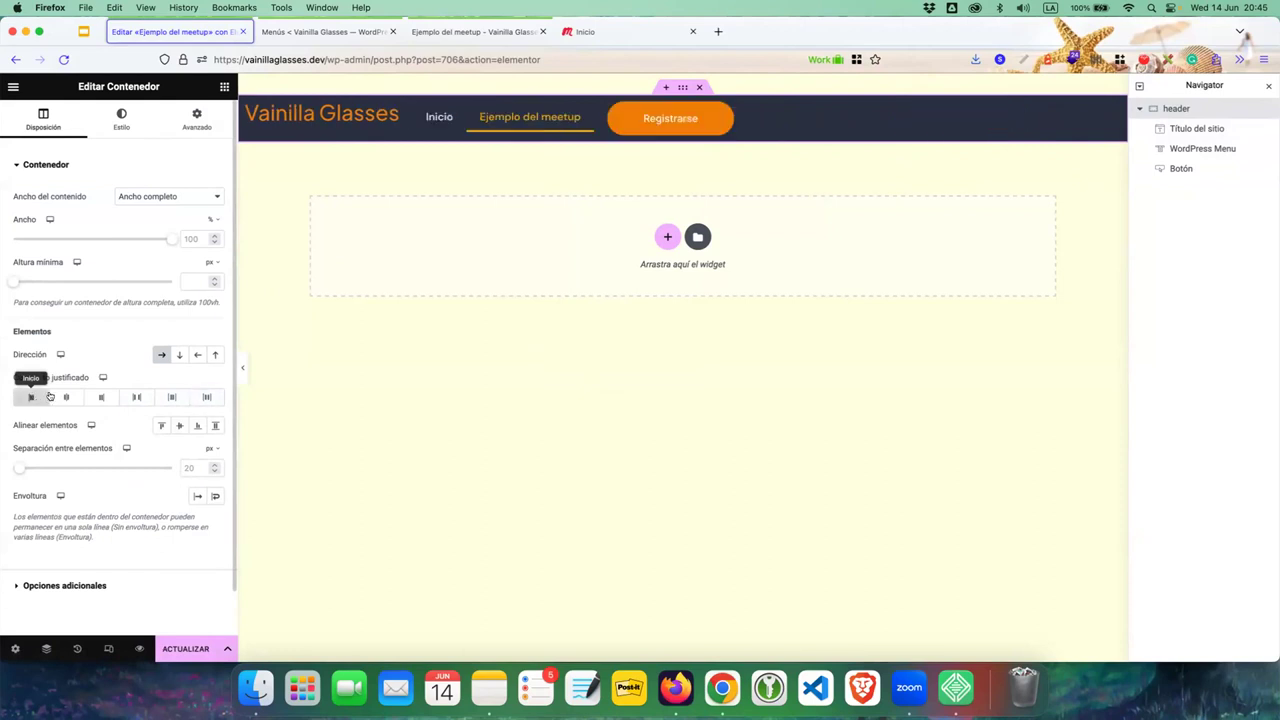
pyautogui.click(101, 398)
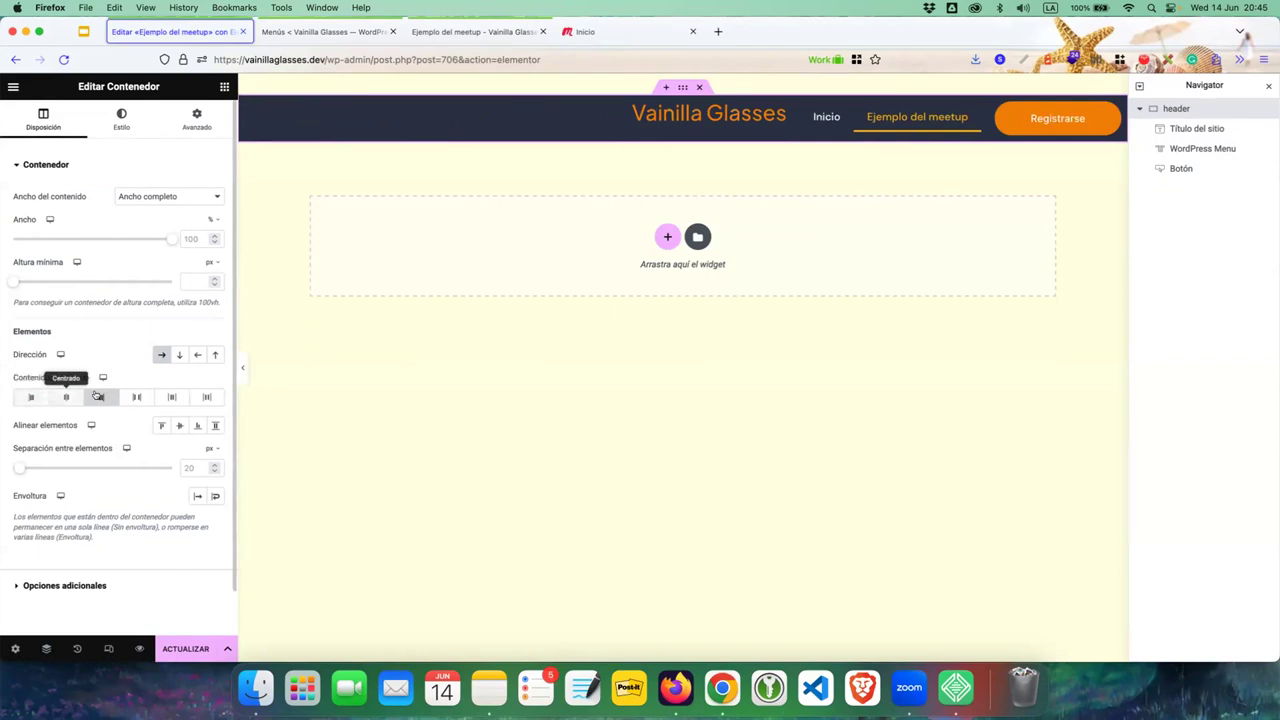
pyautogui.click(149, 389)
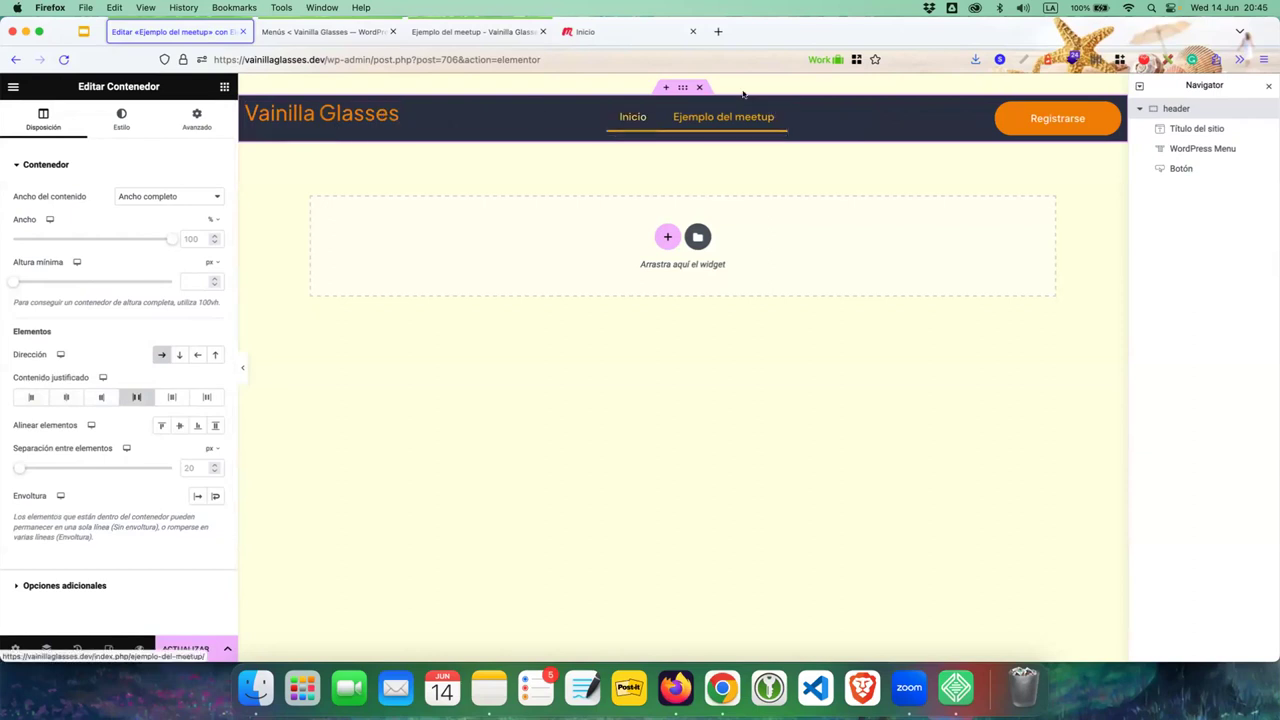
# - Centre the header items vertically and justify them to the End (right)
pyautogui.click(382, 121)
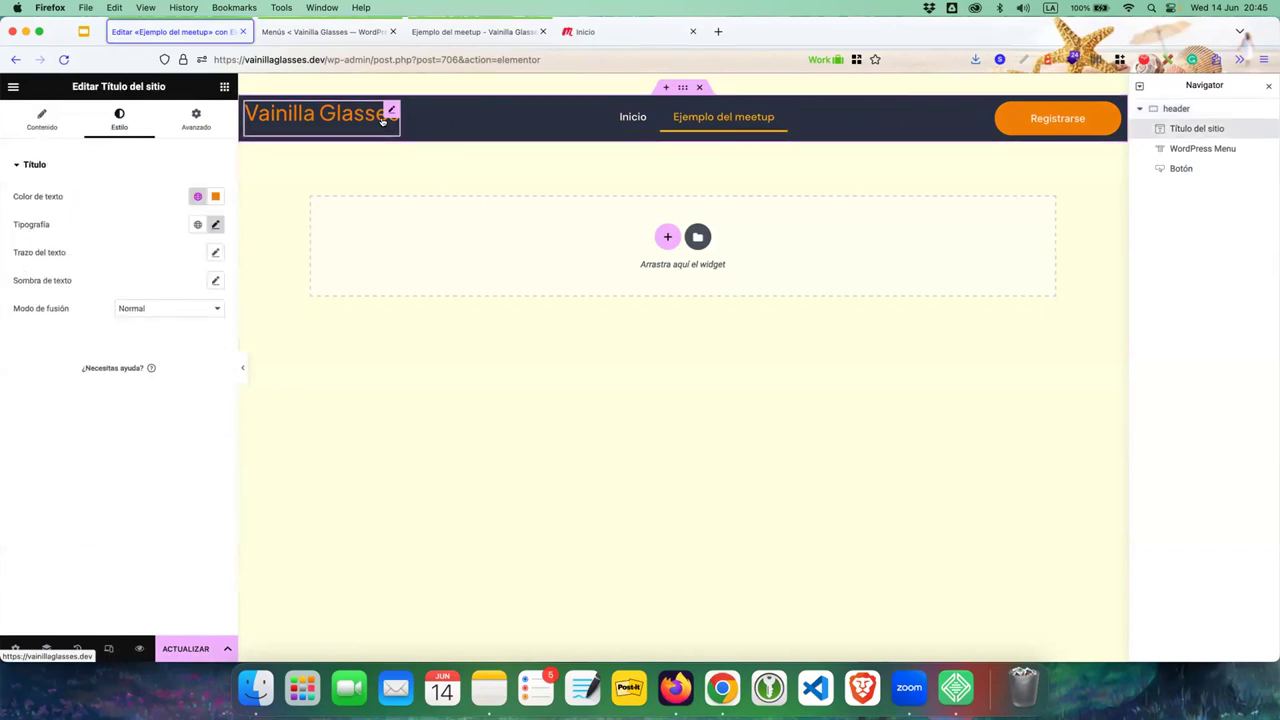
pyautogui.click(42, 119)
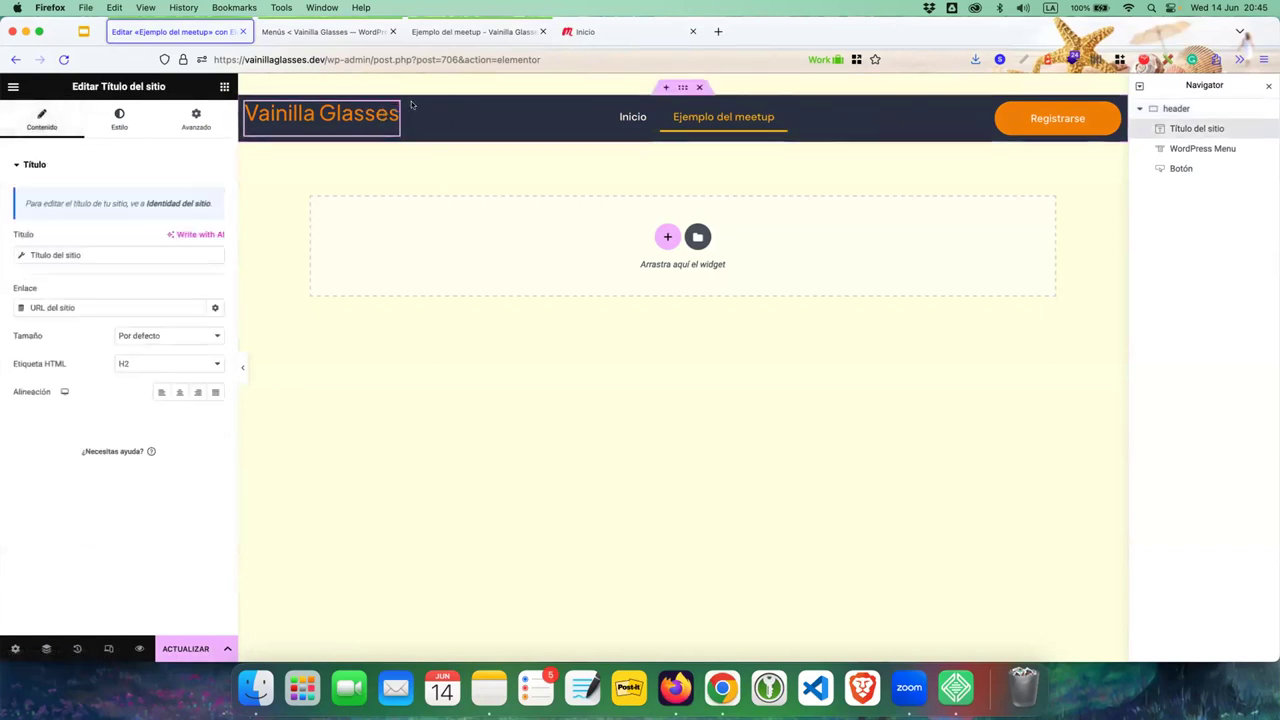
pyautogui.click(681, 89)
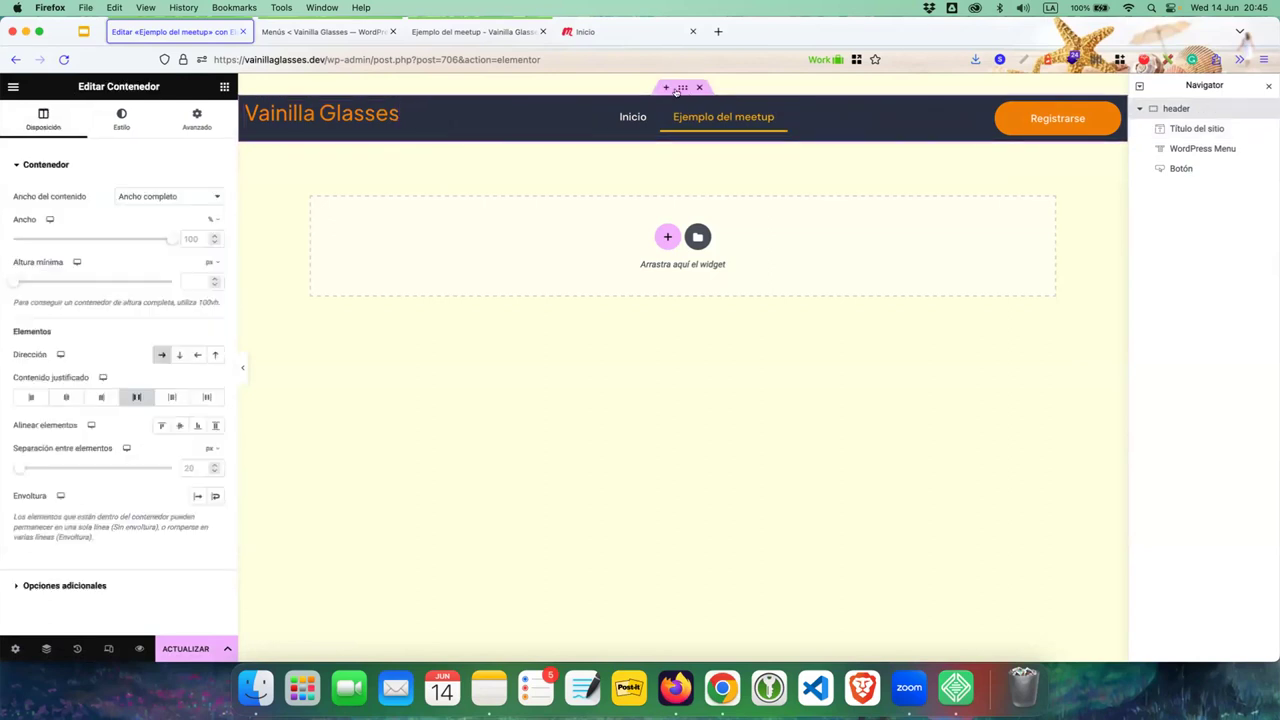
pyautogui.scroll(-1, 125, 474)
pyautogui.click(179, 403)
pyautogui.click(203, 108)
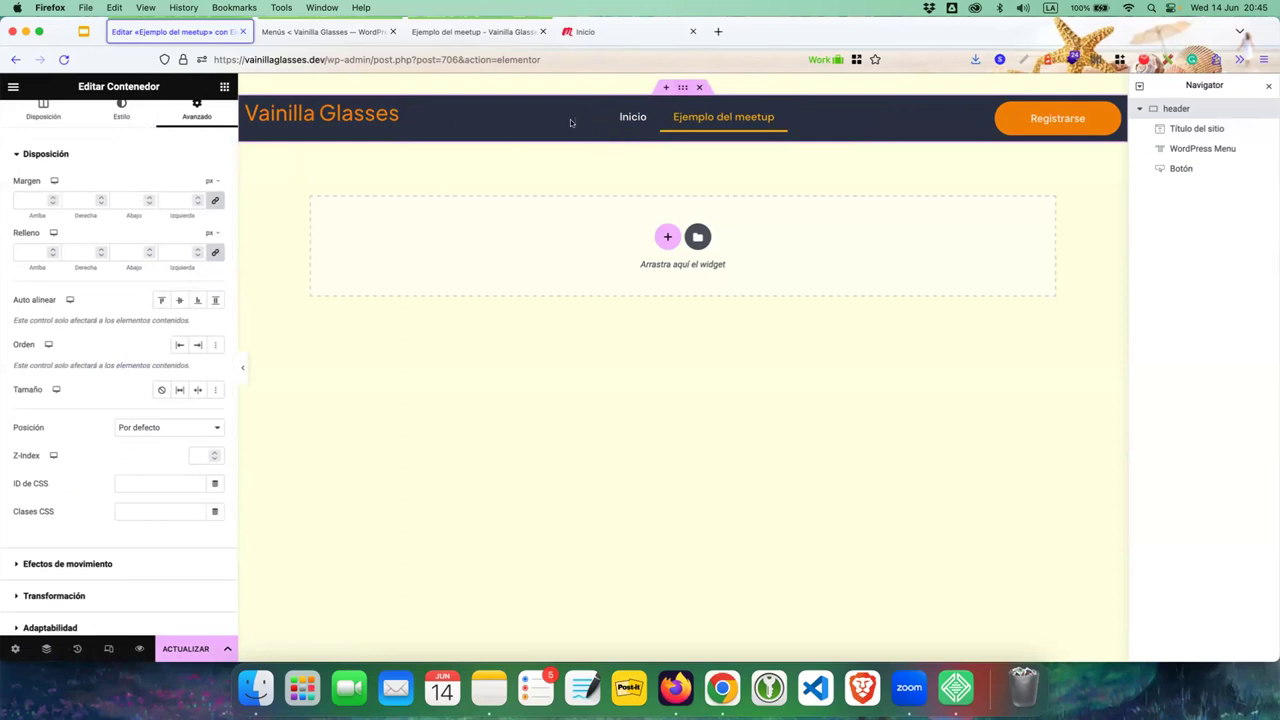
pyautogui.scroll(1, 120, 250)
pyautogui.click(43, 112)
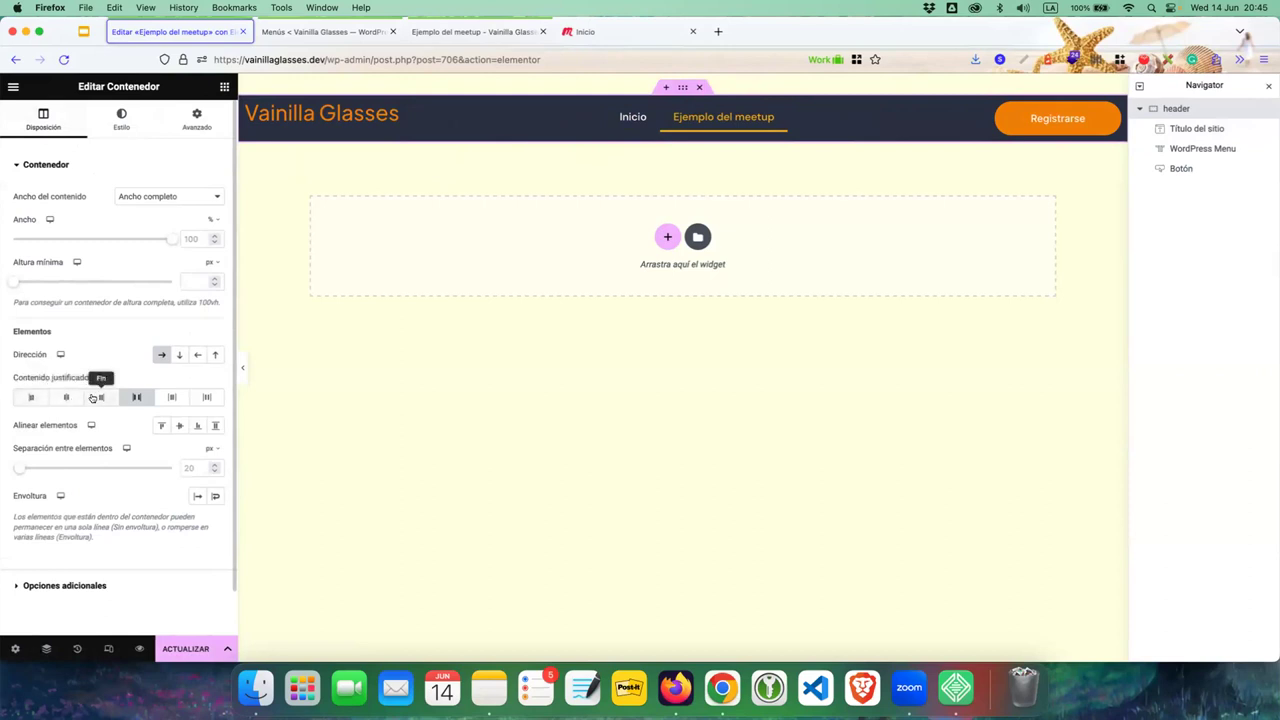
pyautogui.click(99, 397)
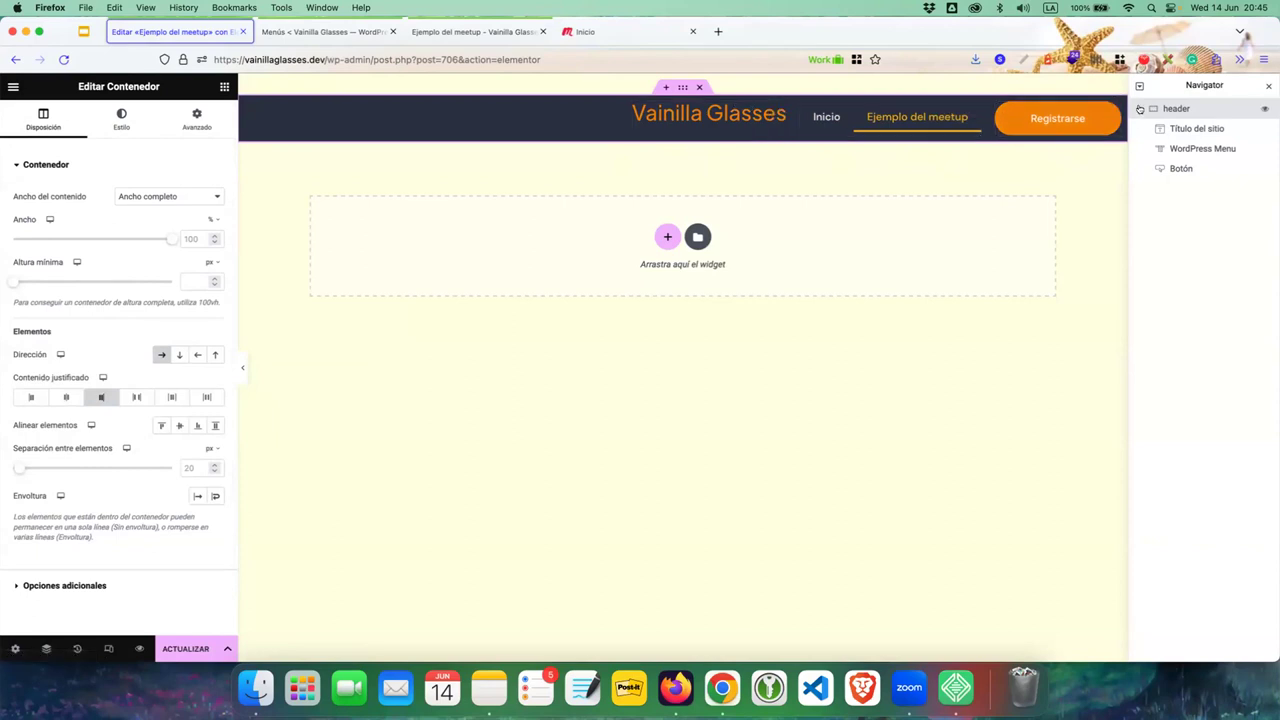
# - Set the site title's Advanced size to Grow and turn on responsive mode
pyautogui.click(703, 119)
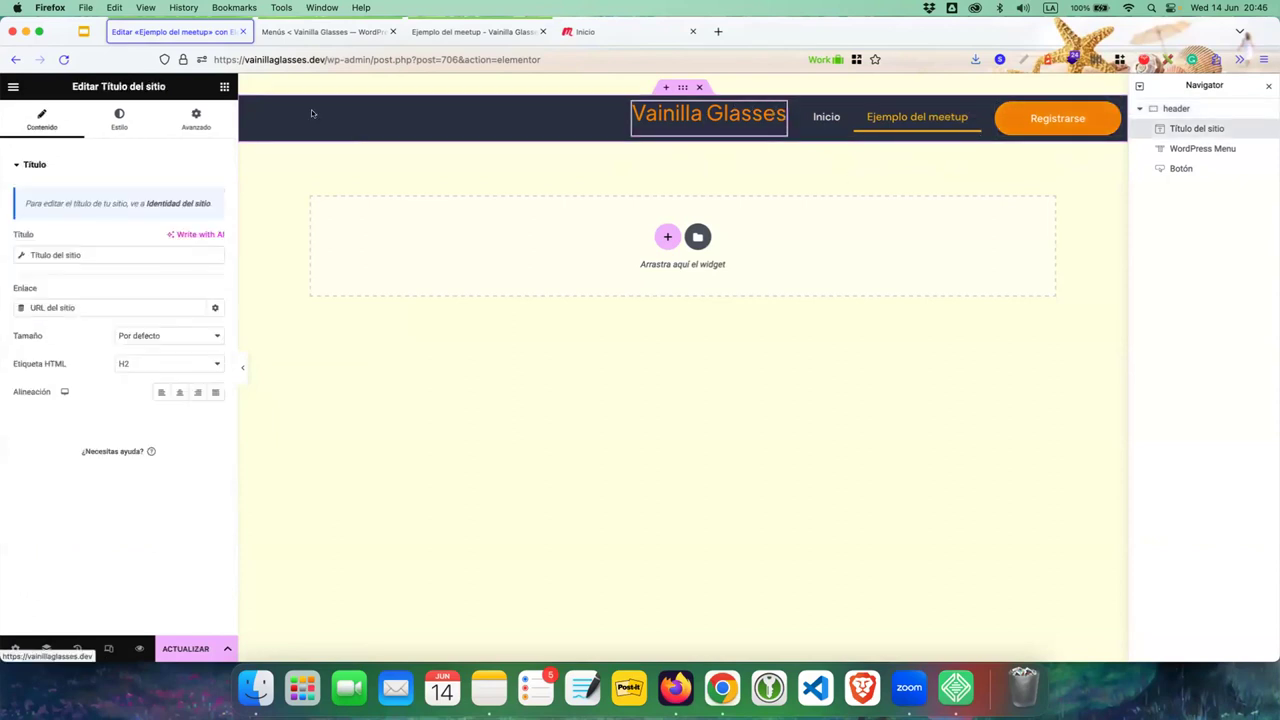
pyautogui.click(171, 126)
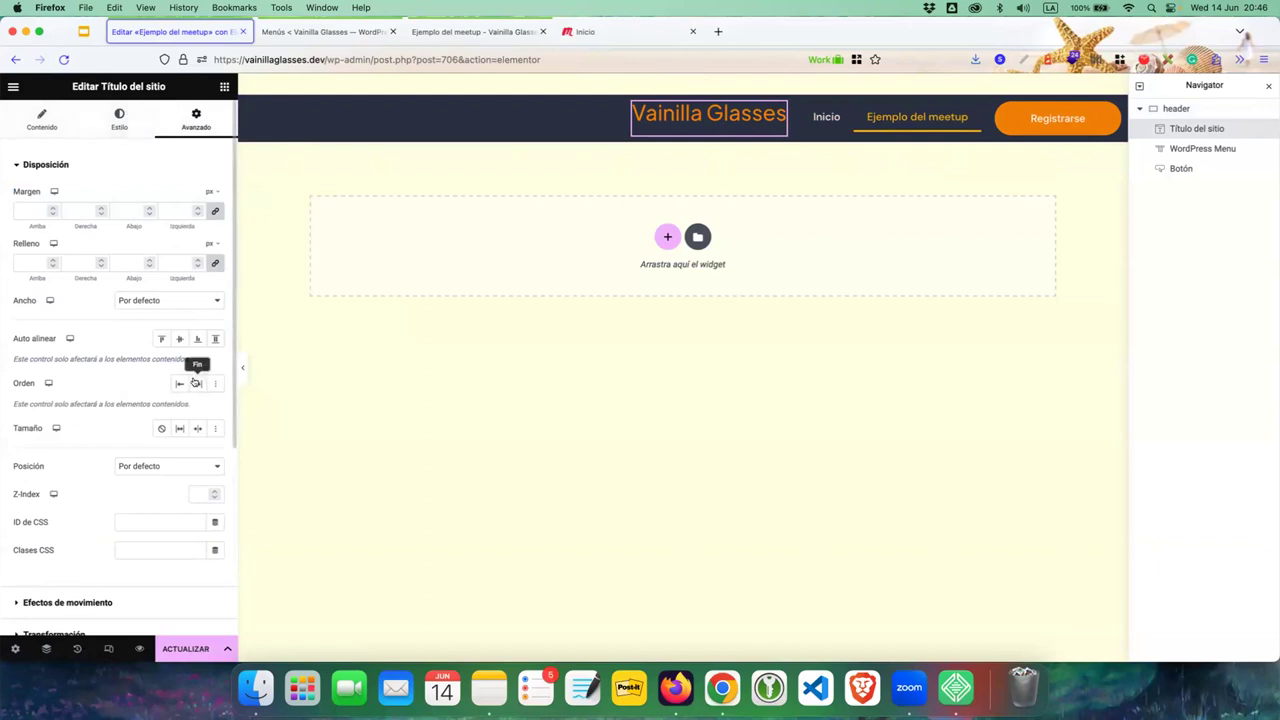
pyautogui.click(182, 429)
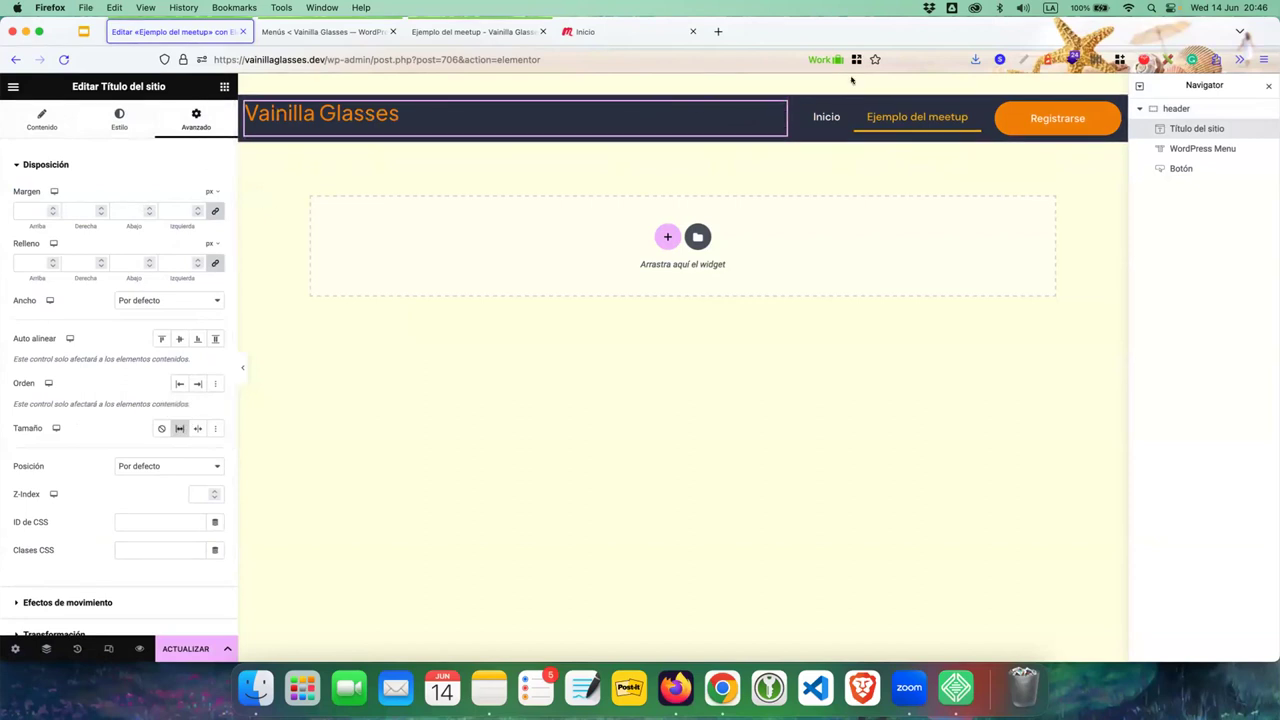
pyautogui.click(108, 649)
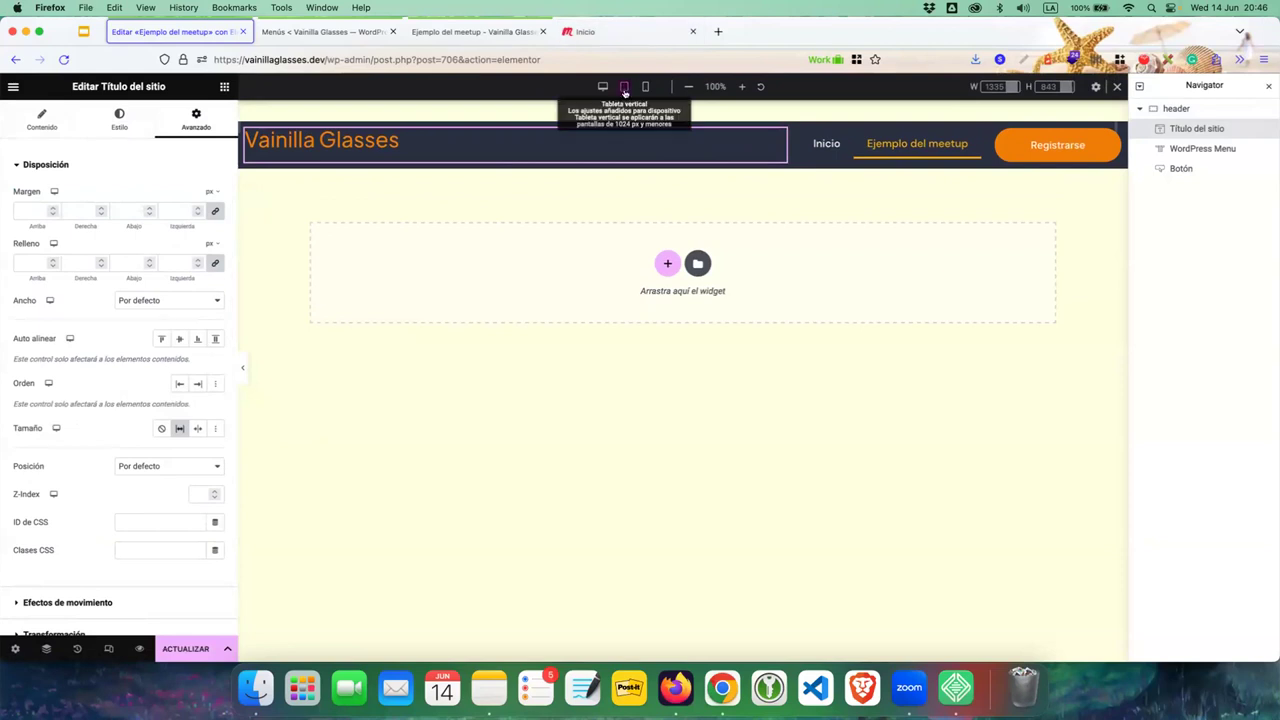
# - Preview at tablet width and keep the menu's dropdown breakpoint on Tableta vertical
pyautogui.click(624, 88)
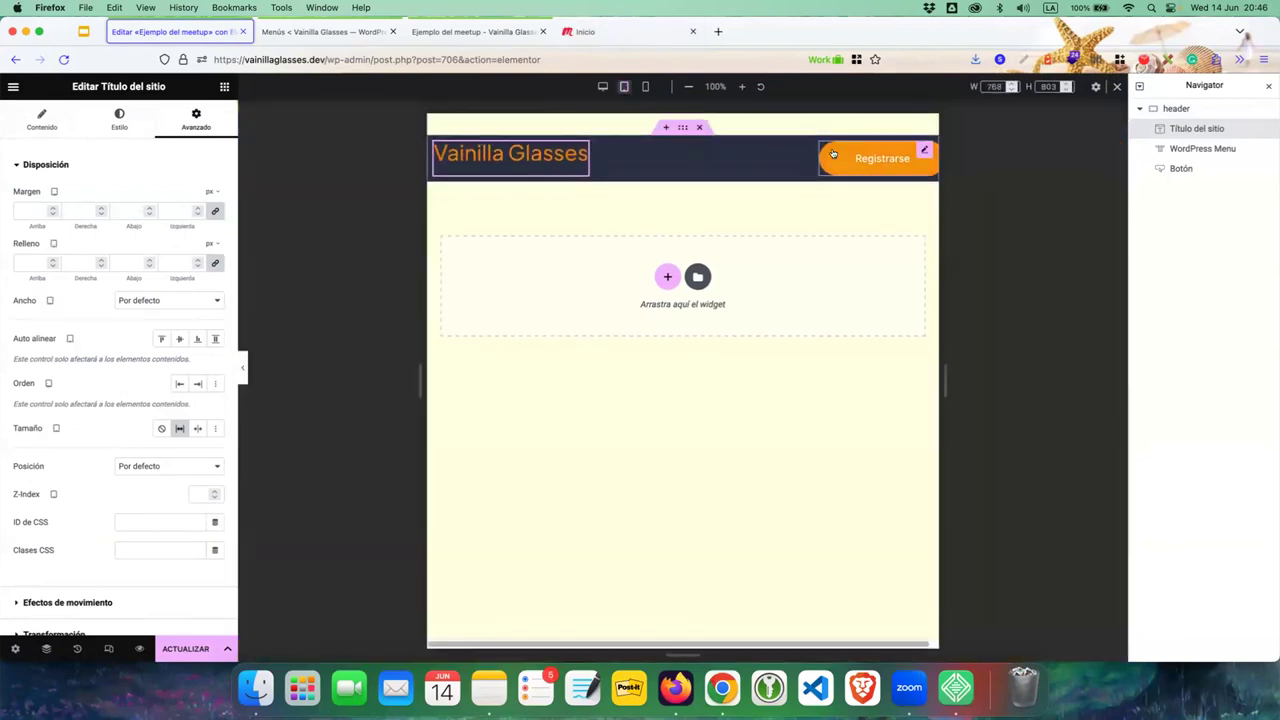
pyautogui.click(732, 172)
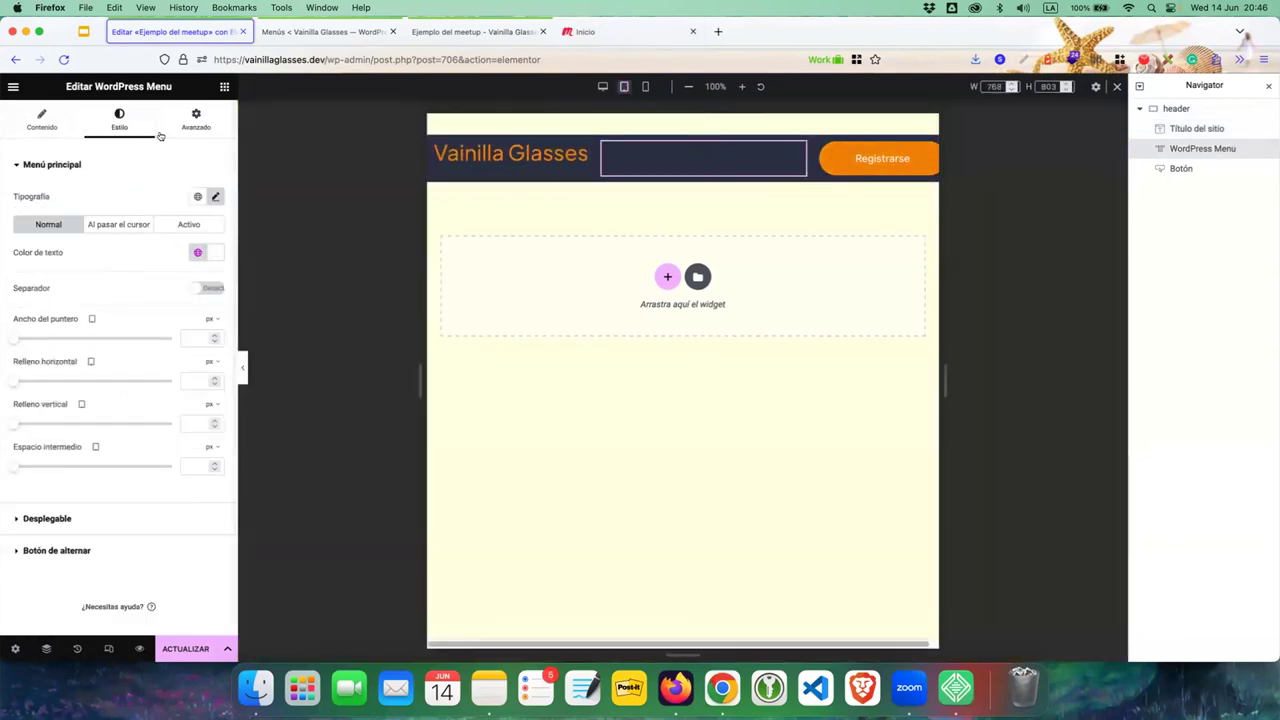
pyautogui.click(42, 119)
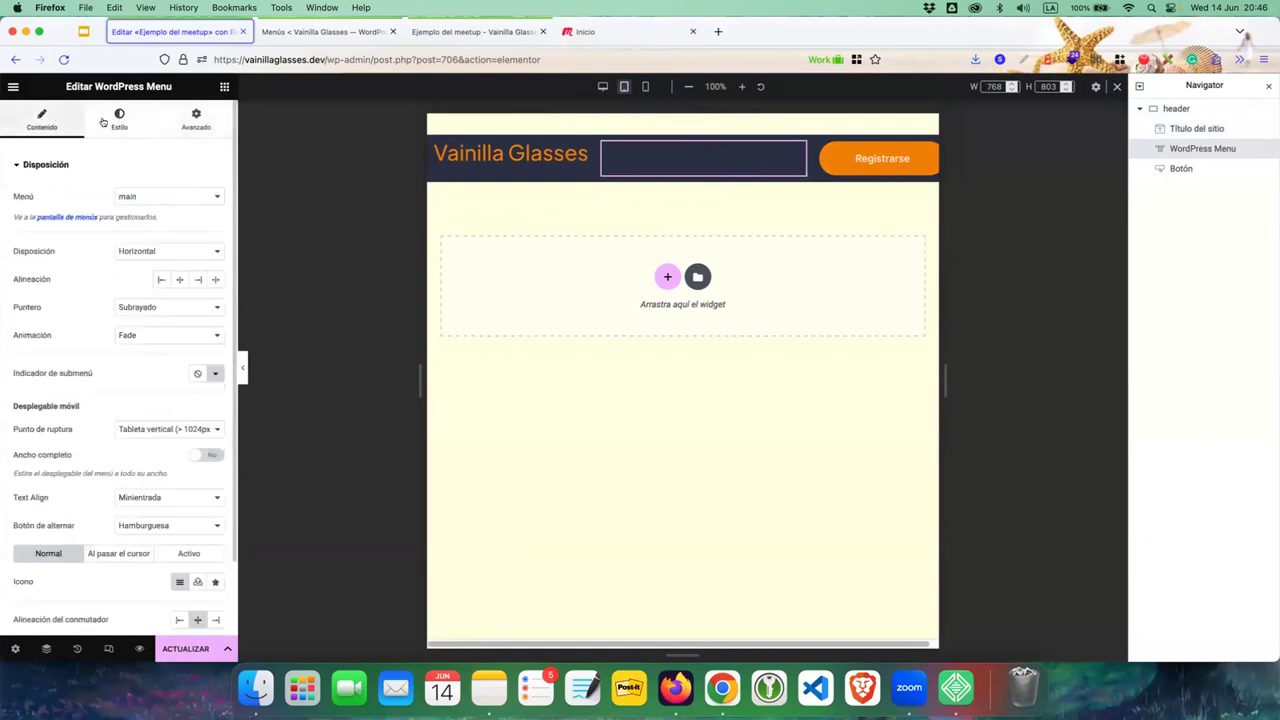
pyautogui.scroll(-2, 155, 217)
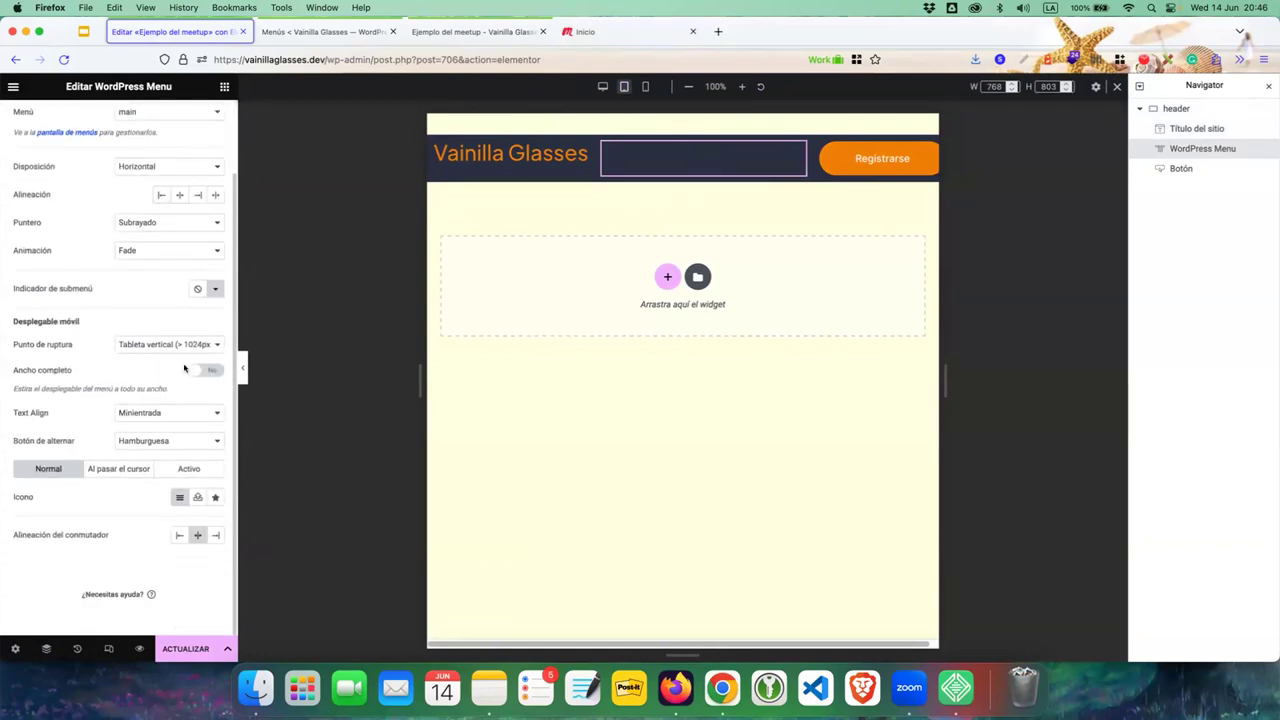
pyautogui.click(144, 347)
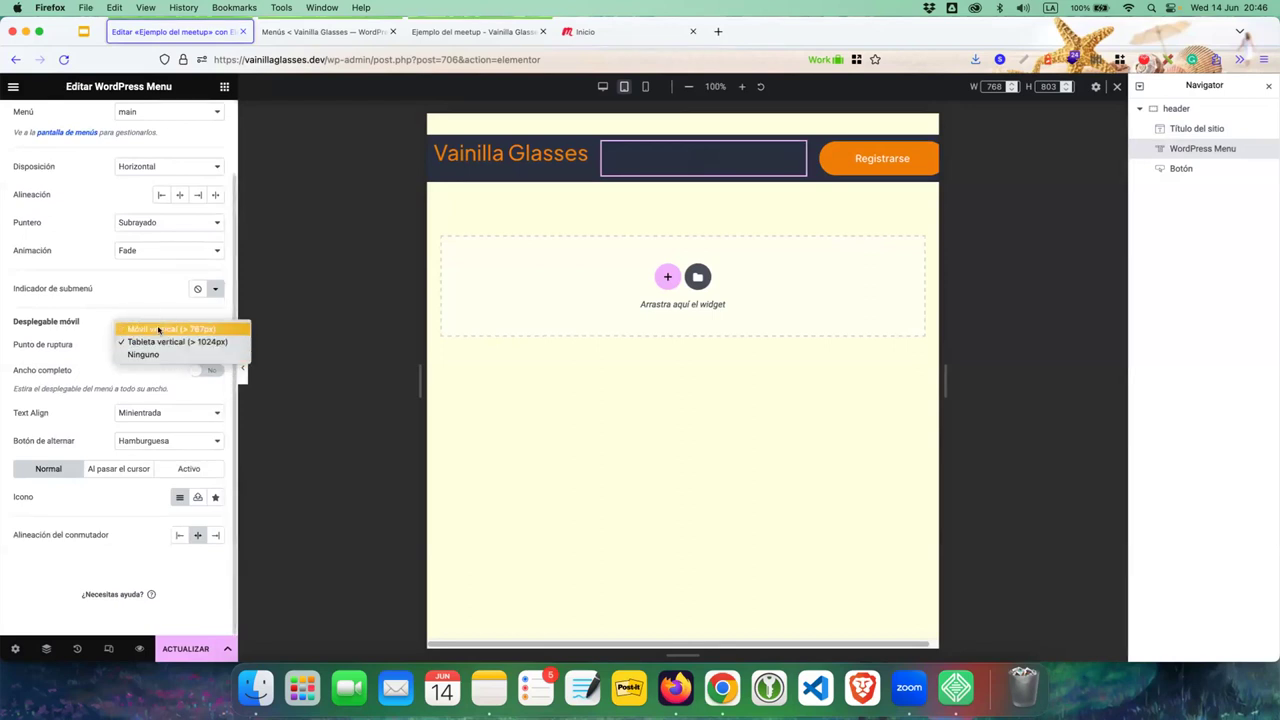
pyautogui.click(157, 342)
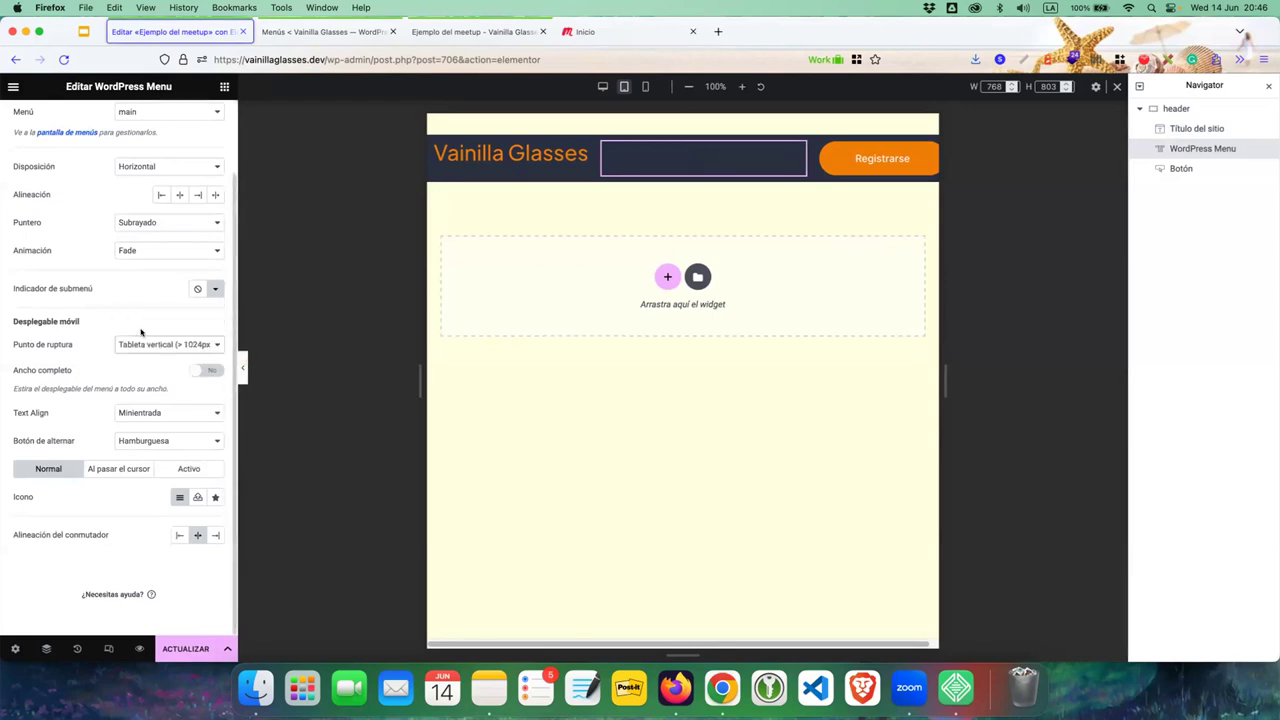
pyautogui.scroll(2, 125, 250)
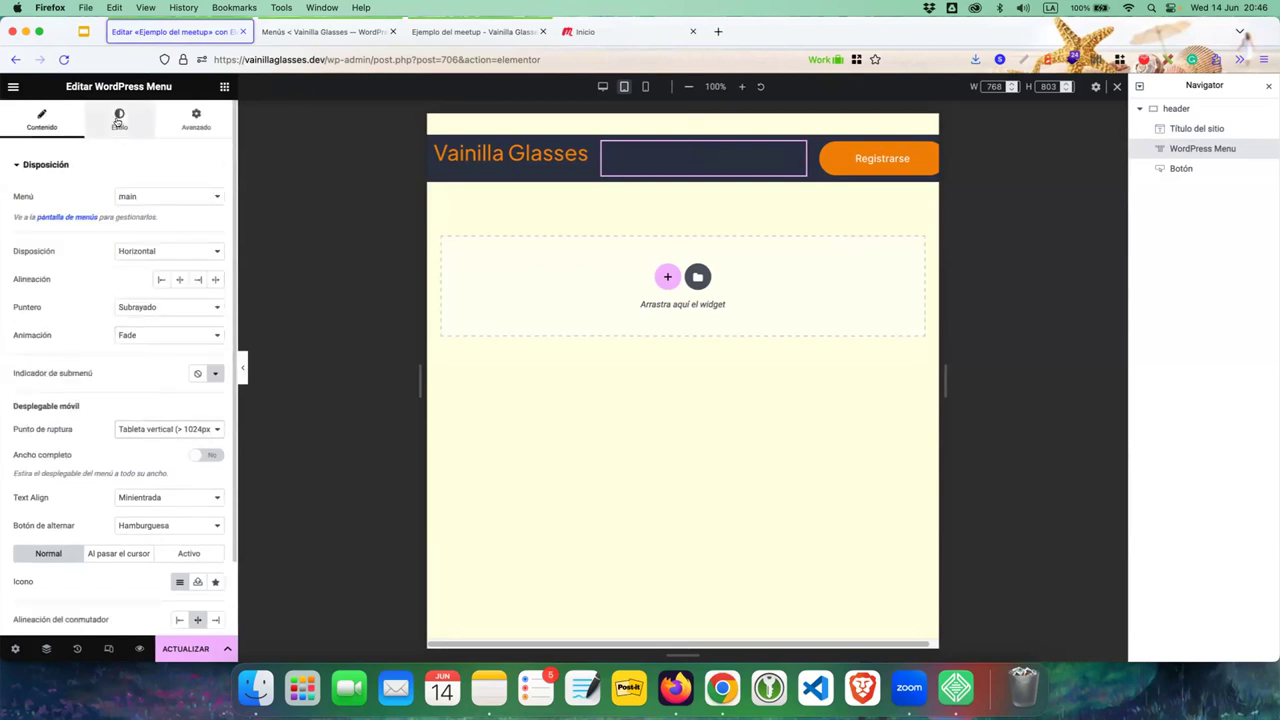
pyautogui.scroll(-1, 105, 408)
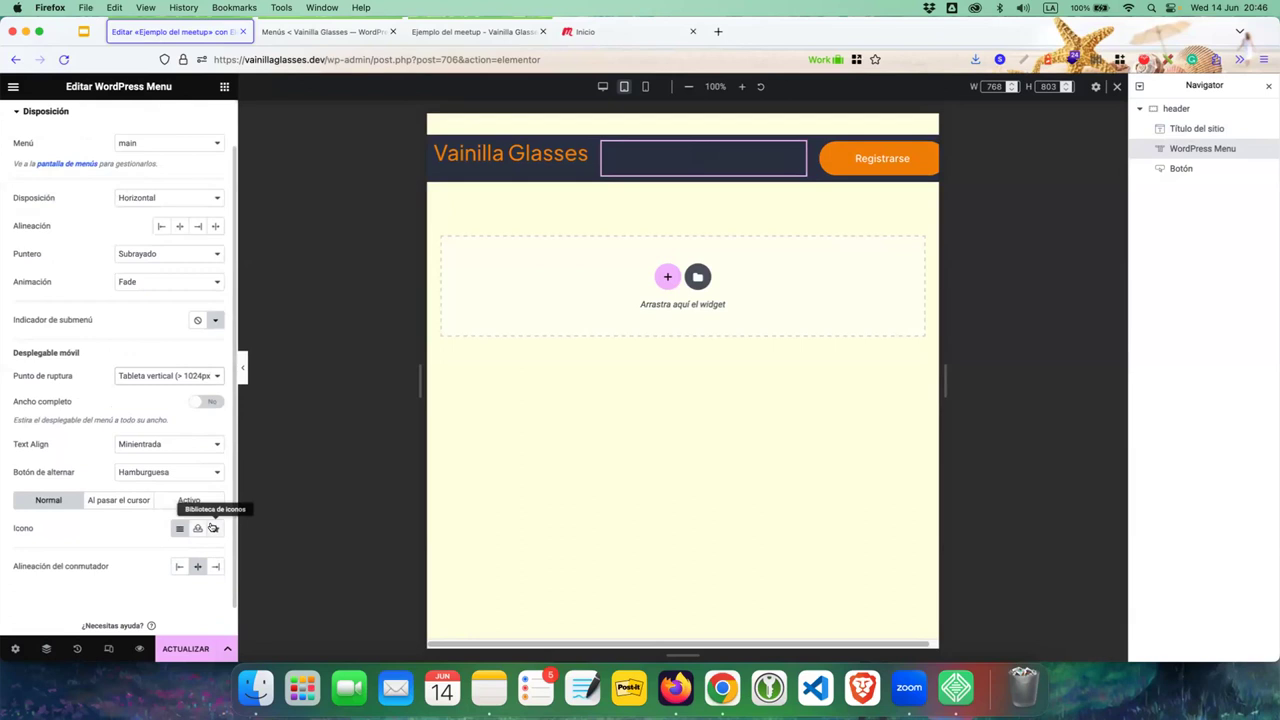
# - Open the menu toggle's icon library, pick Plus, and scroll through Todos los iconos
pyautogui.click(213, 528)
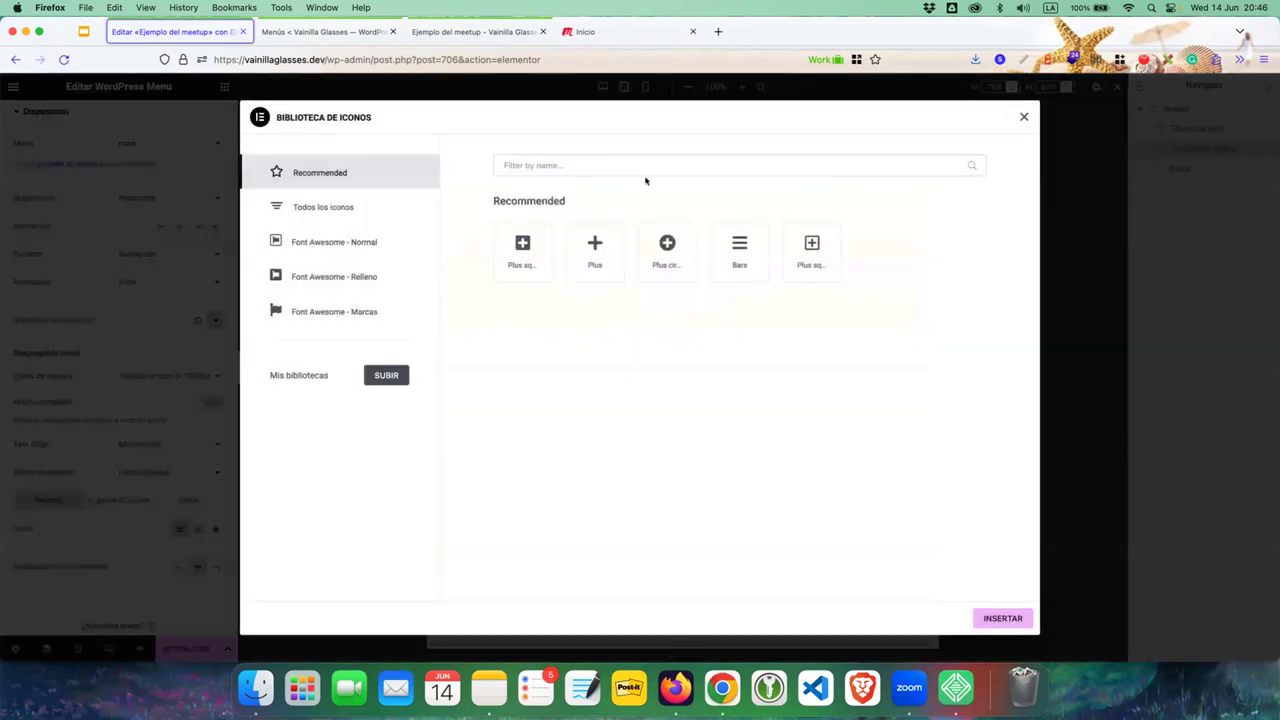
pyautogui.click(597, 230)
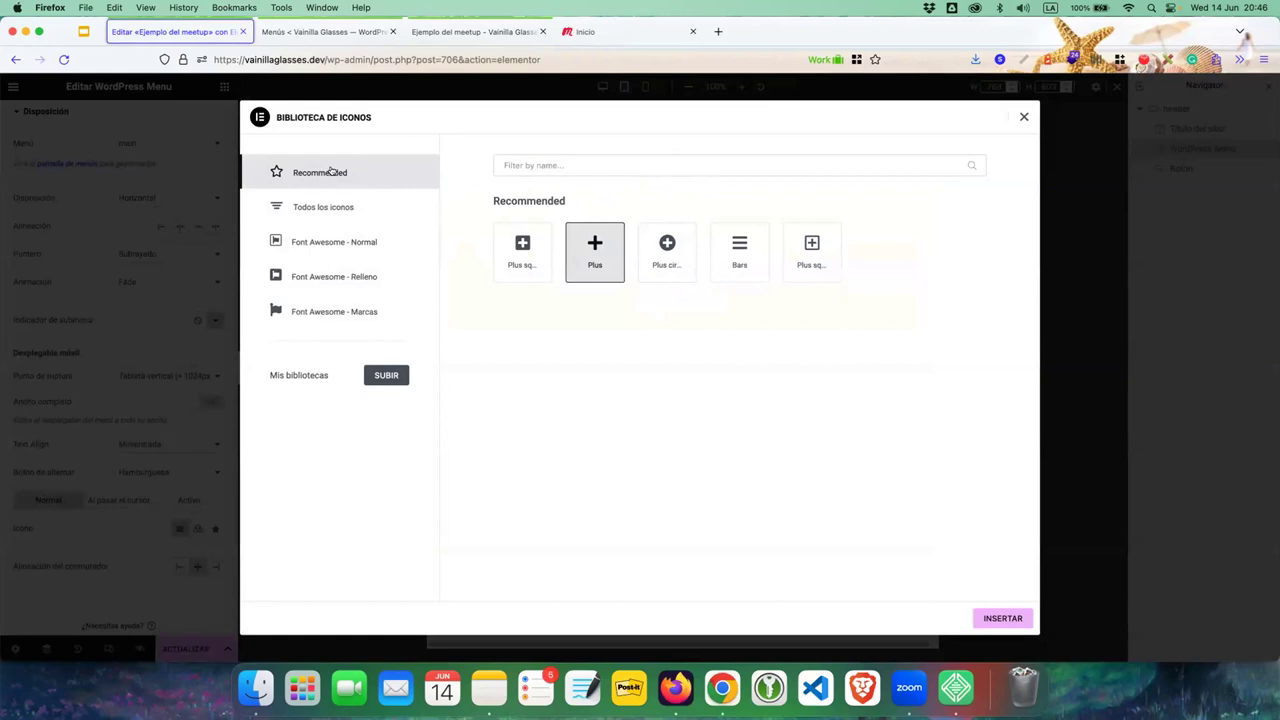
pyautogui.click(349, 203)
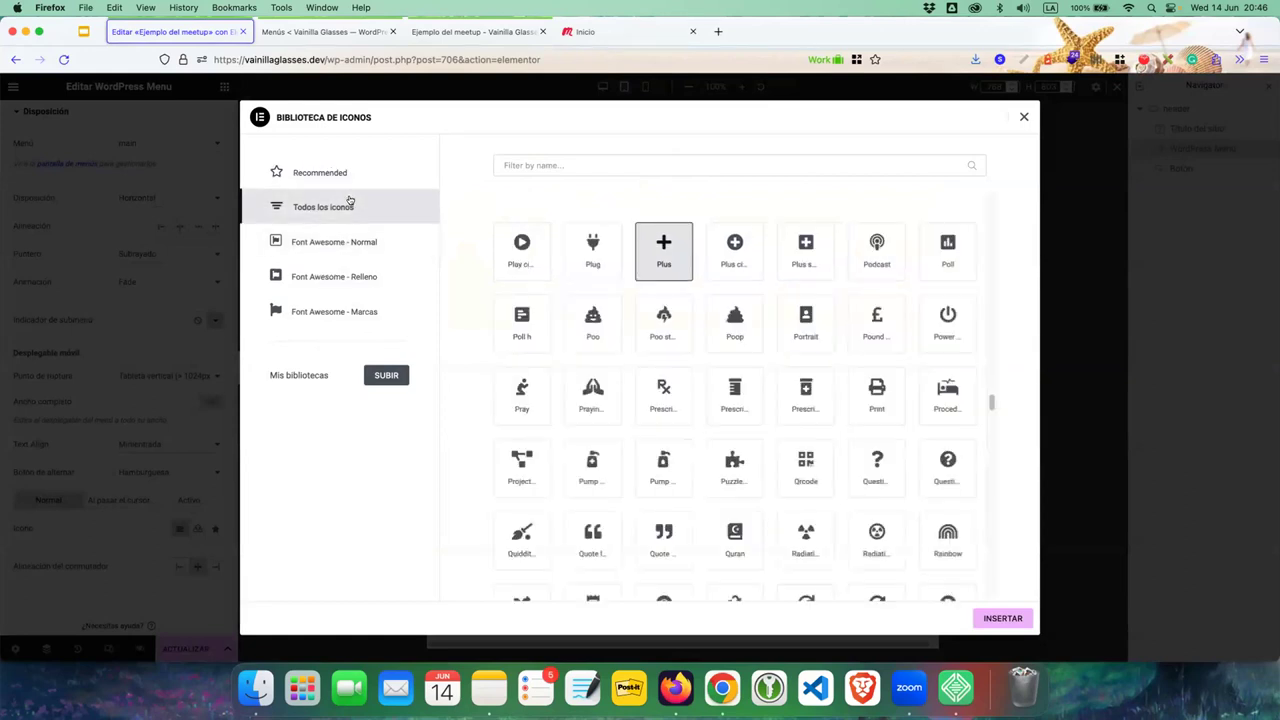
pyautogui.scroll(-10, 732, 321)
pyautogui.scroll(-5, 732, 321)
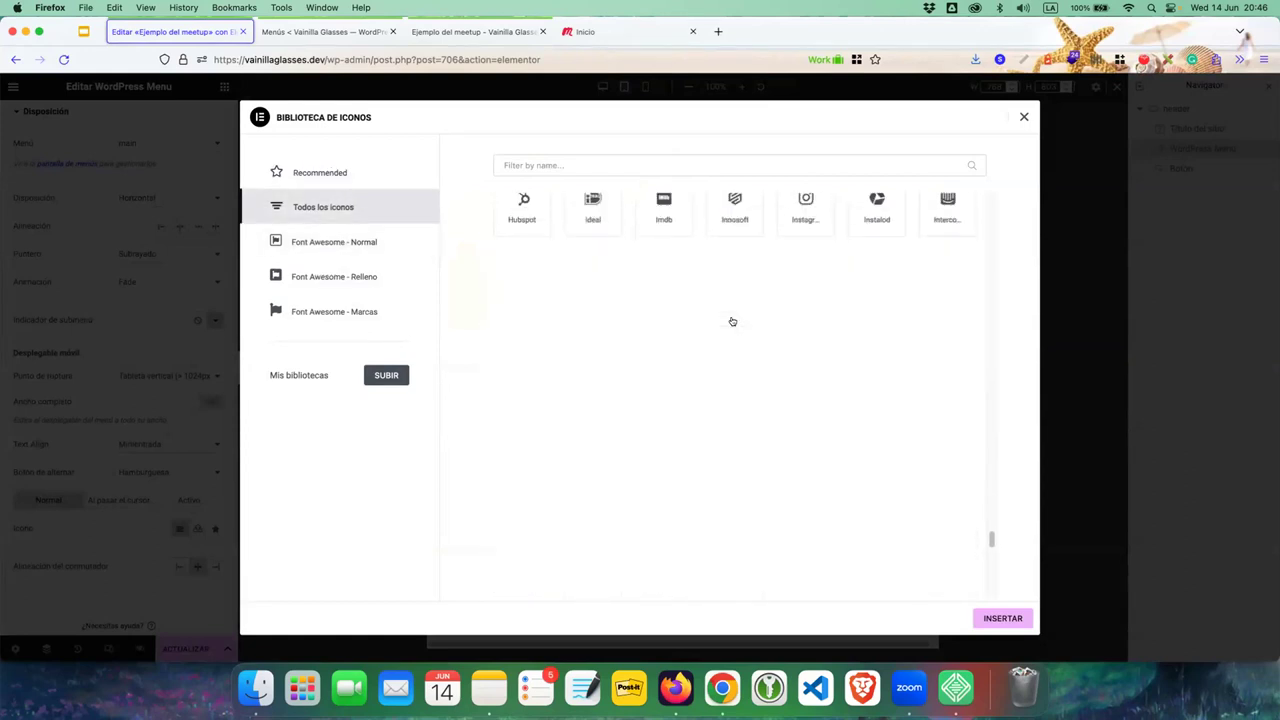
# - Browse the Font Awesome Normal, Relleno and Marcas icon sets
pyautogui.click(348, 240)
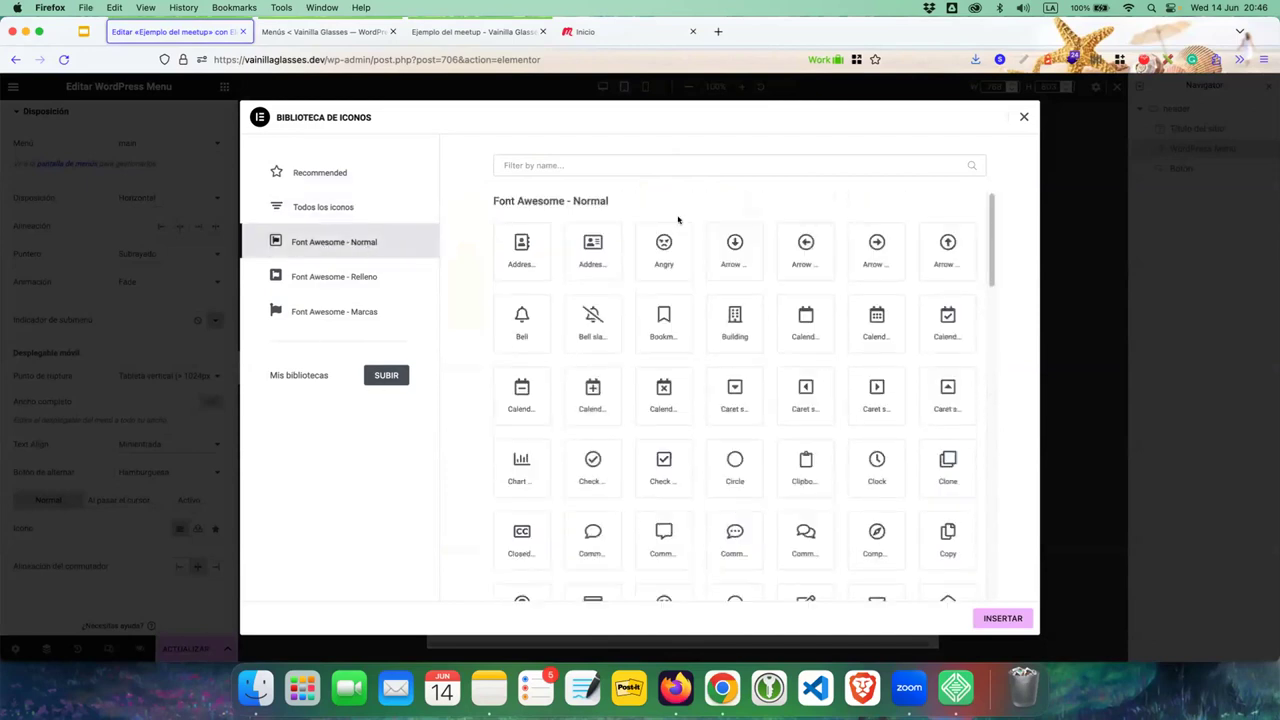
pyautogui.click(398, 279)
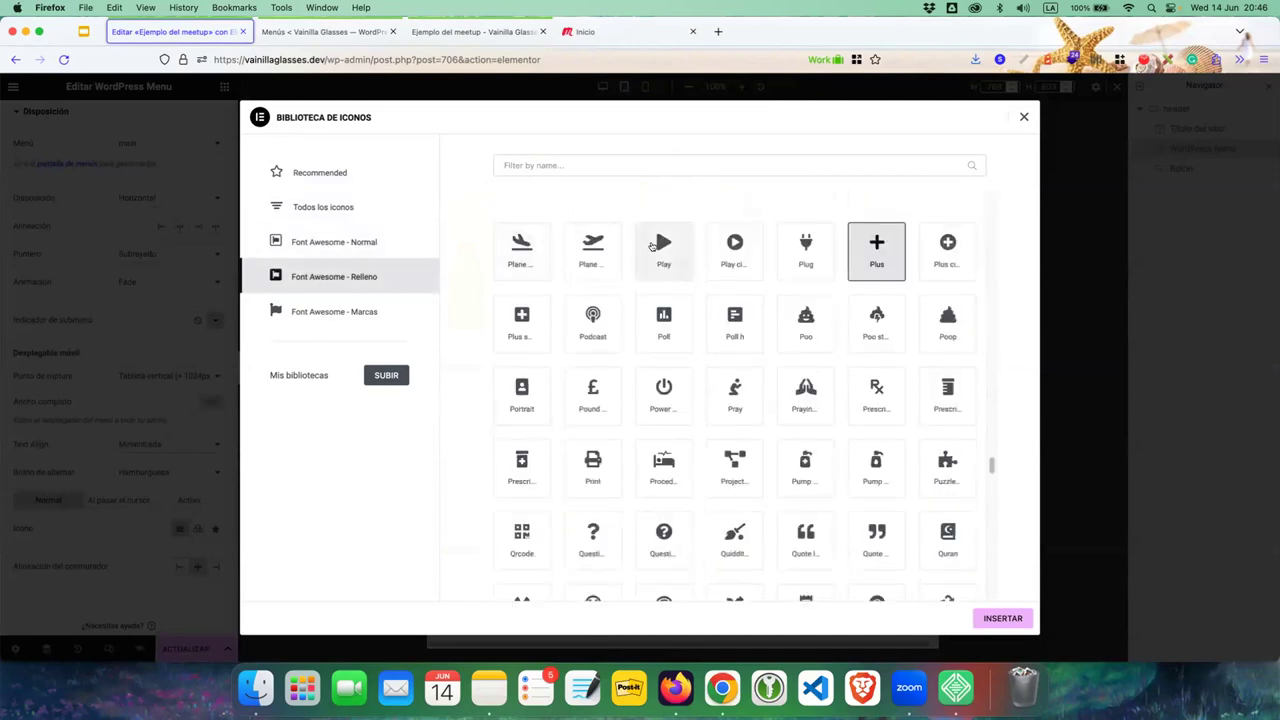
pyautogui.click(394, 315)
pyautogui.scroll(-3, 618, 329)
pyautogui.scroll(-5, 621, 327)
pyautogui.scroll(-5, 621, 327)
pyautogui.scroll(-1, 640, 370)
pyautogui.scroll(3, 700, 420)
pyautogui.scroll(3, 567, 345)
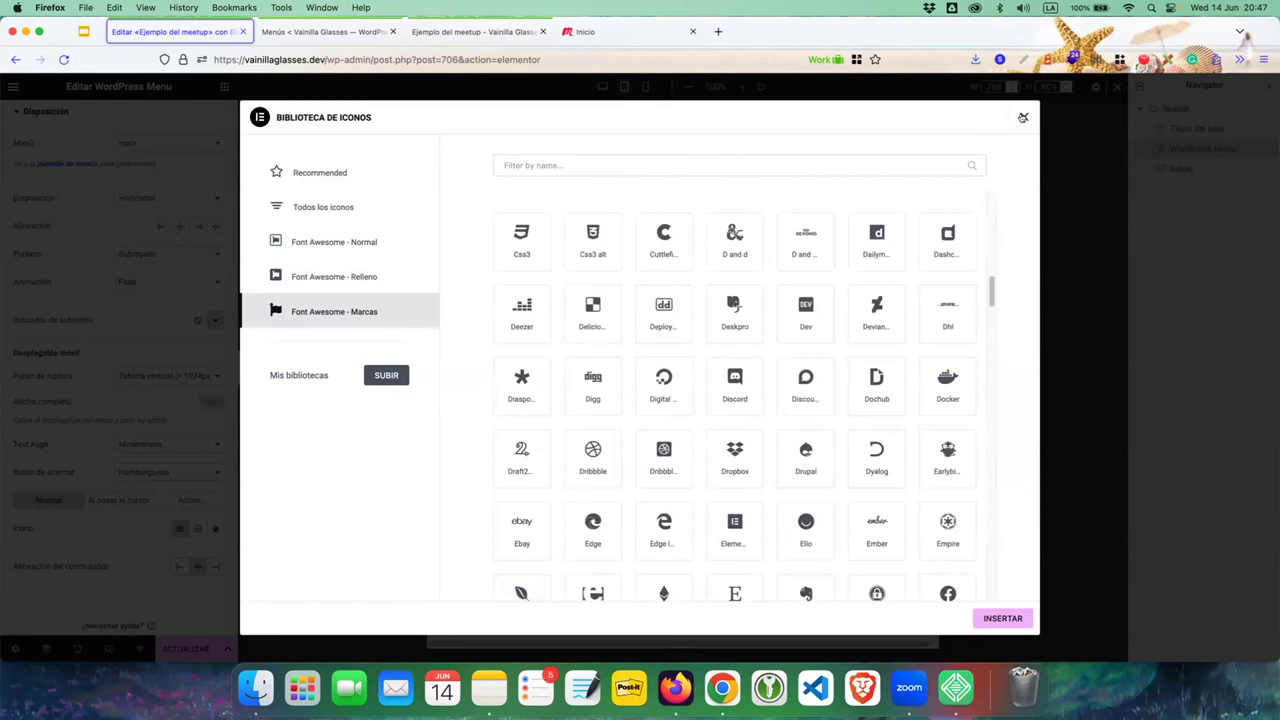
pyautogui.scroll(-5, 774, 424)
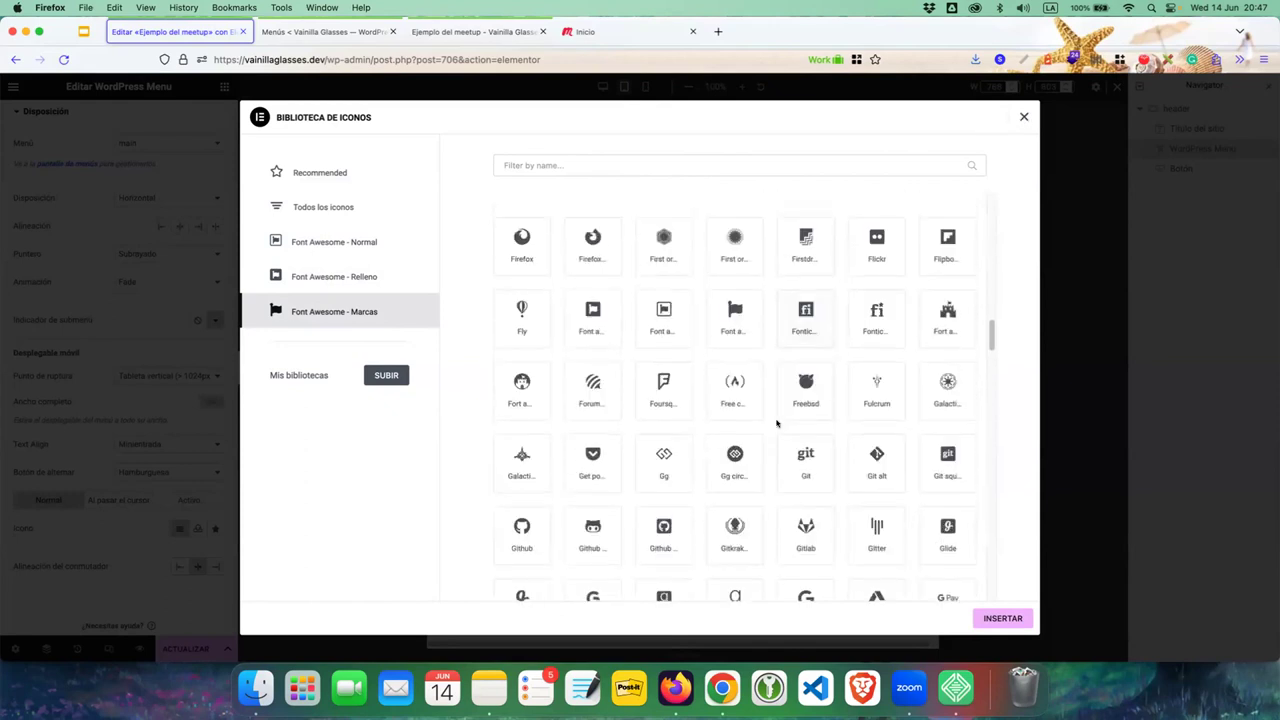
pyautogui.scroll(-4, 776, 423)
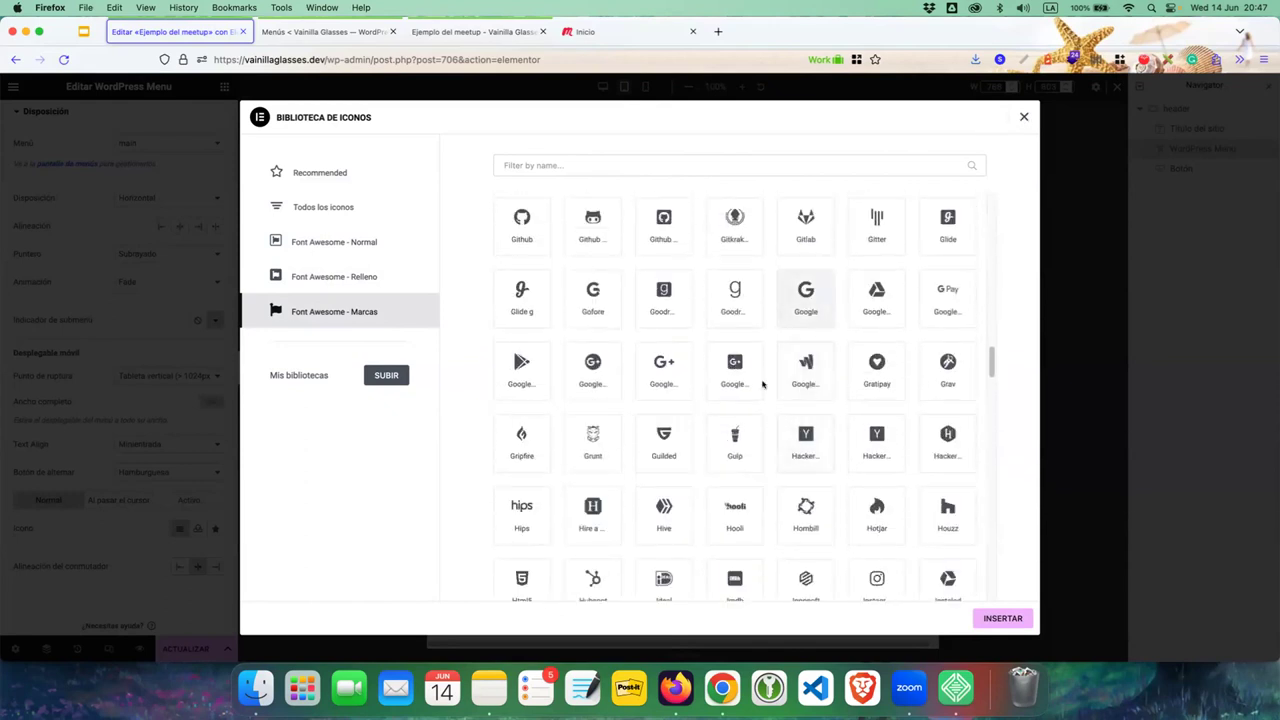
pyautogui.scroll(-2, 771, 386)
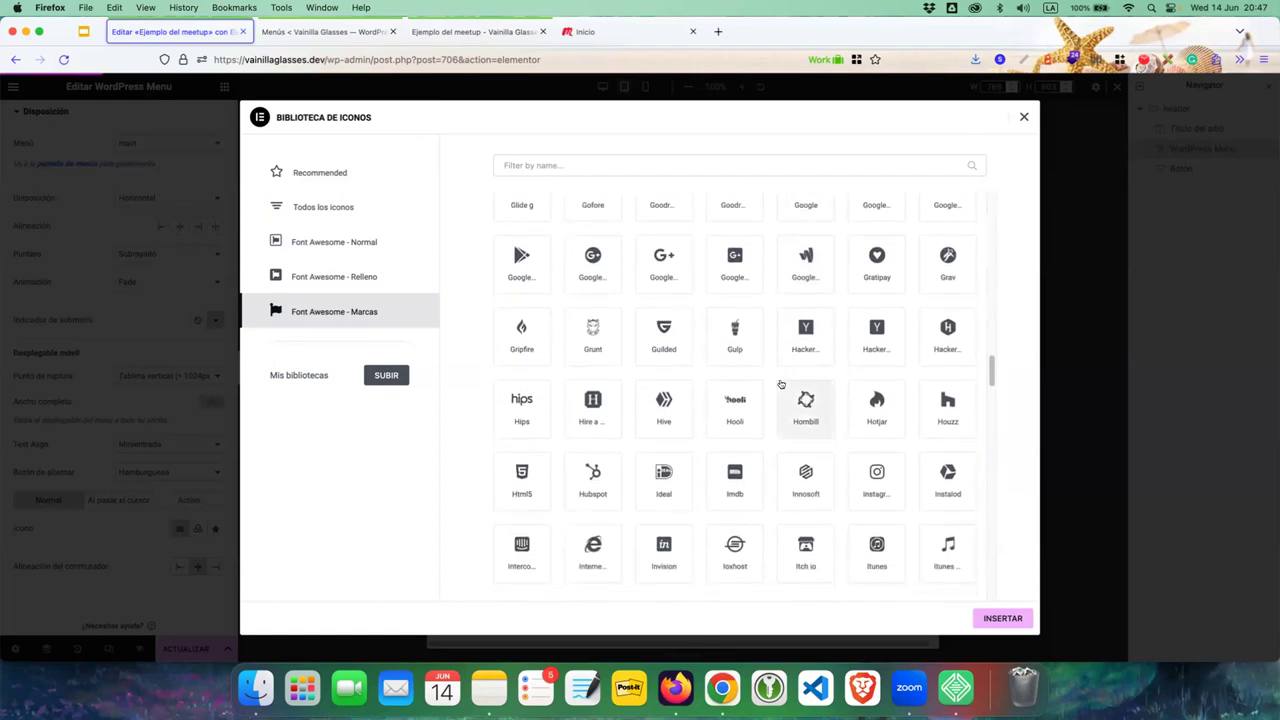
pyautogui.scroll(-3, 760, 394)
pyautogui.scroll(-2, 762, 394)
pyautogui.scroll(-1, 763, 394)
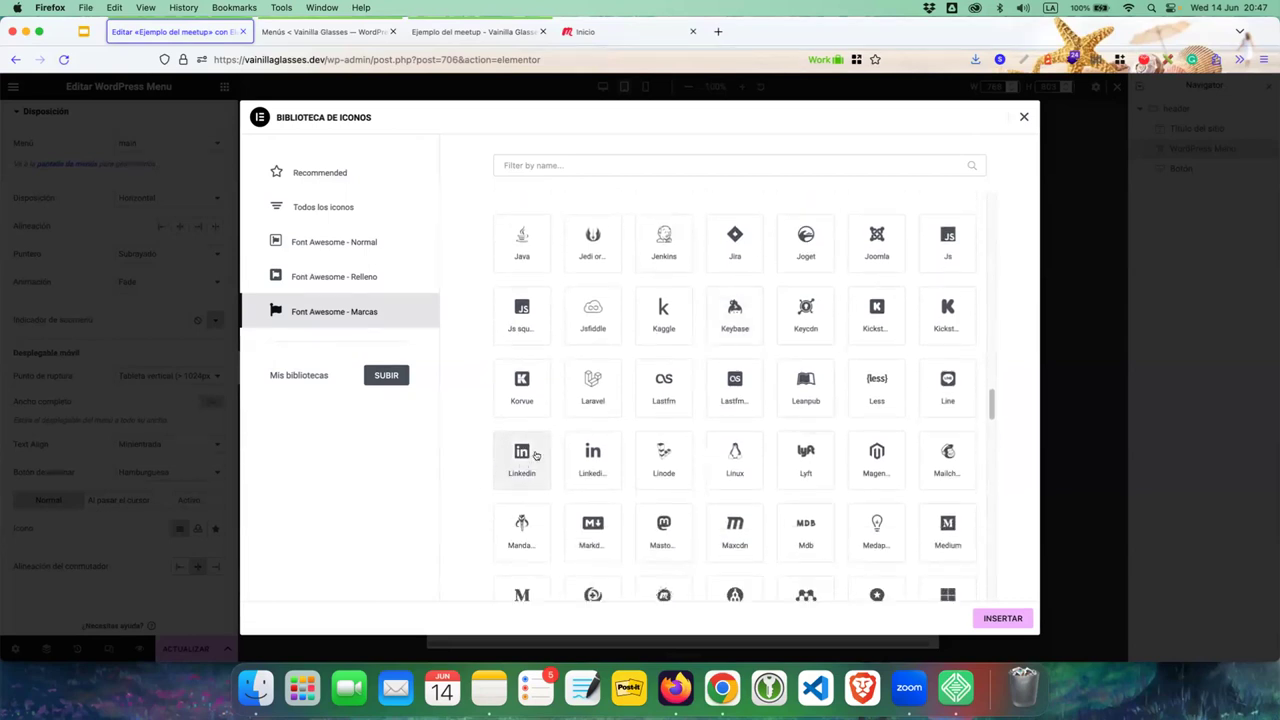
# - Close the icon library unchanged, review the menu's Estilo and Contenido, then switch to Escritorio preview
pyautogui.click(1024, 119)
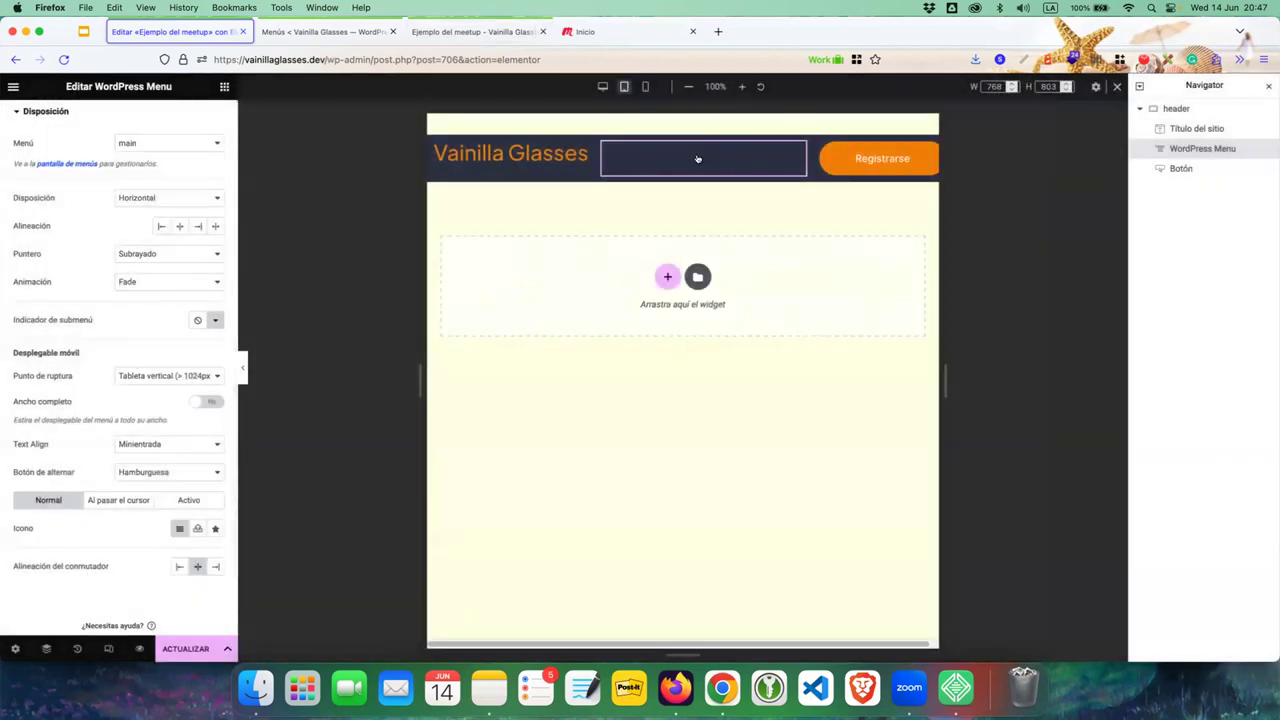
pyautogui.scroll(2, 160, 230)
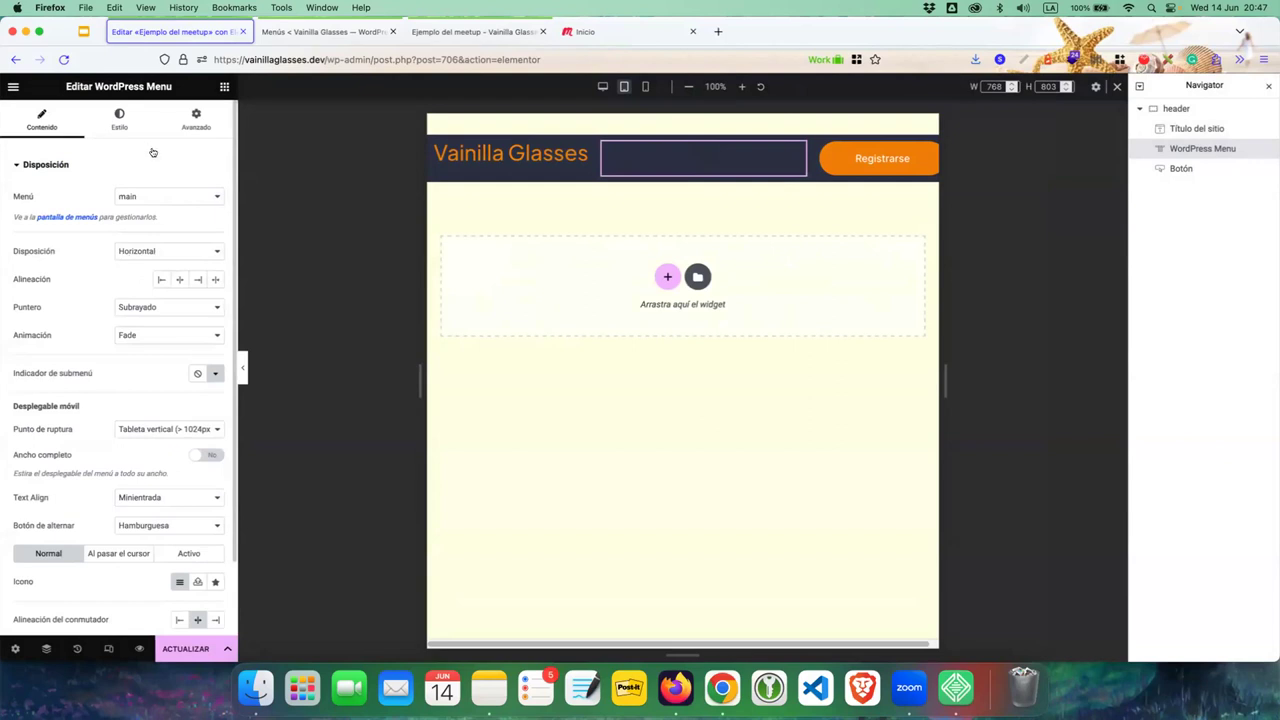
pyautogui.click(139, 126)
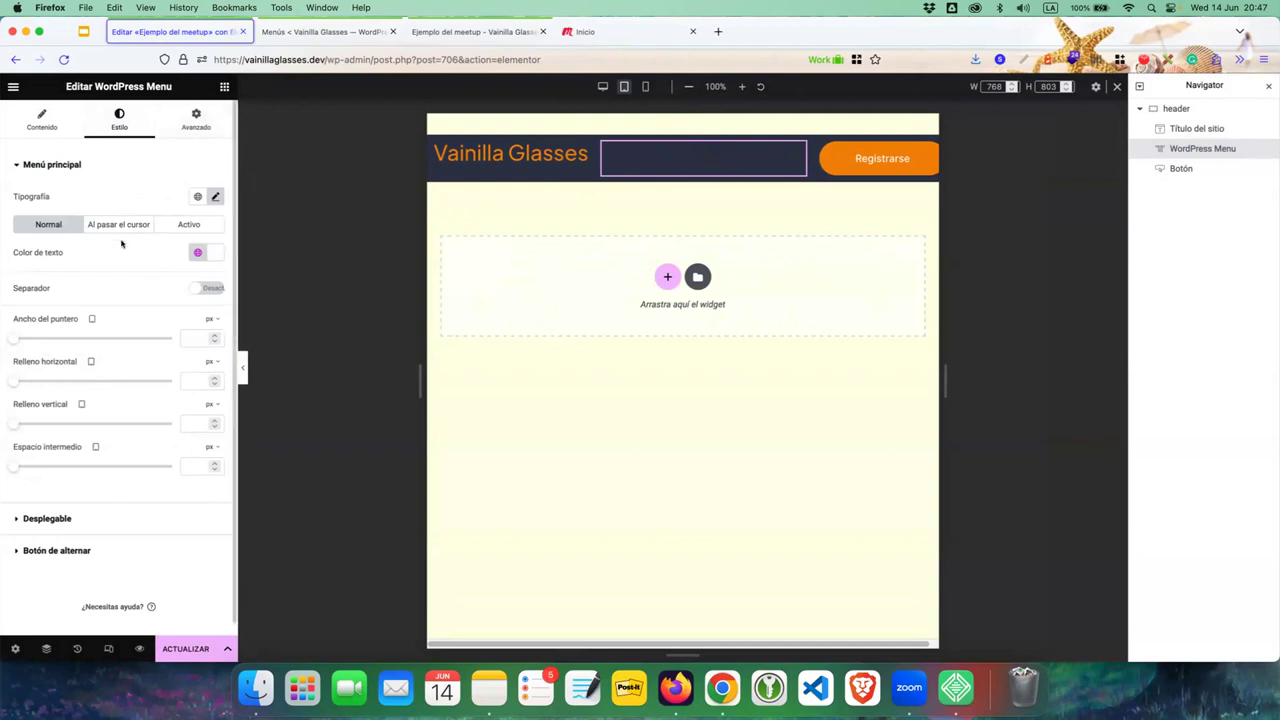
pyautogui.click(62, 112)
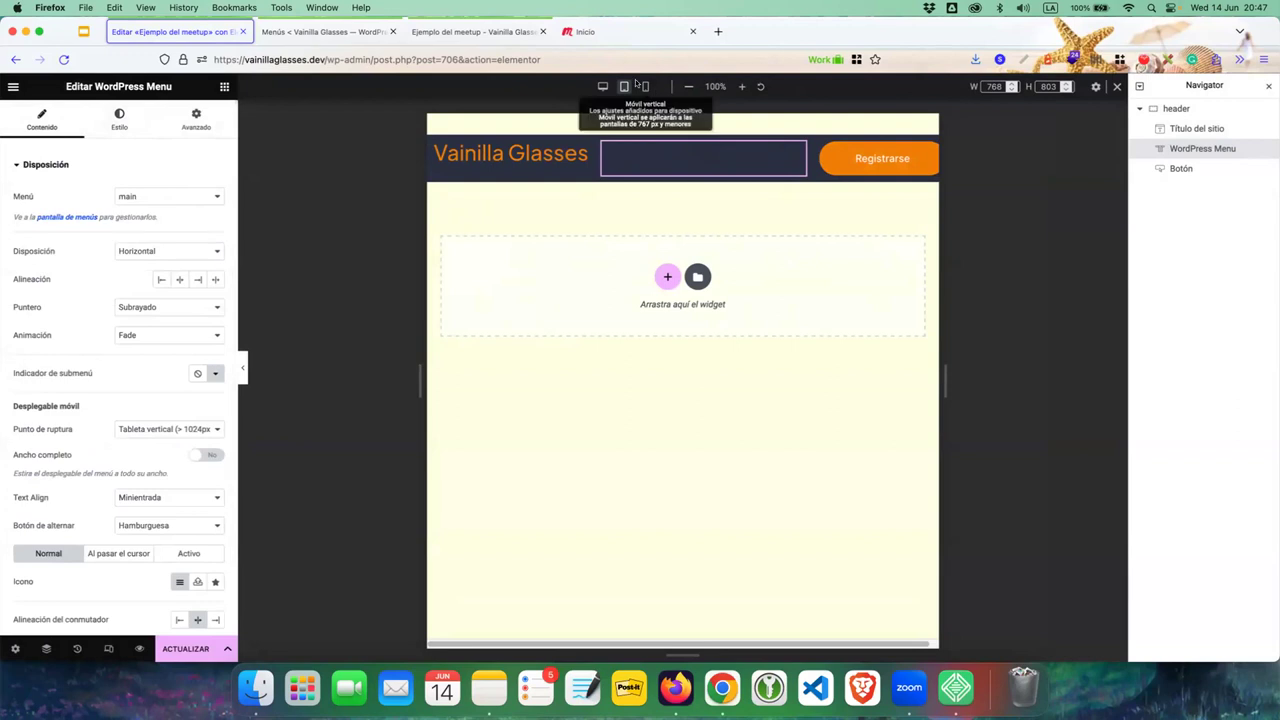
pyautogui.click(602, 86)
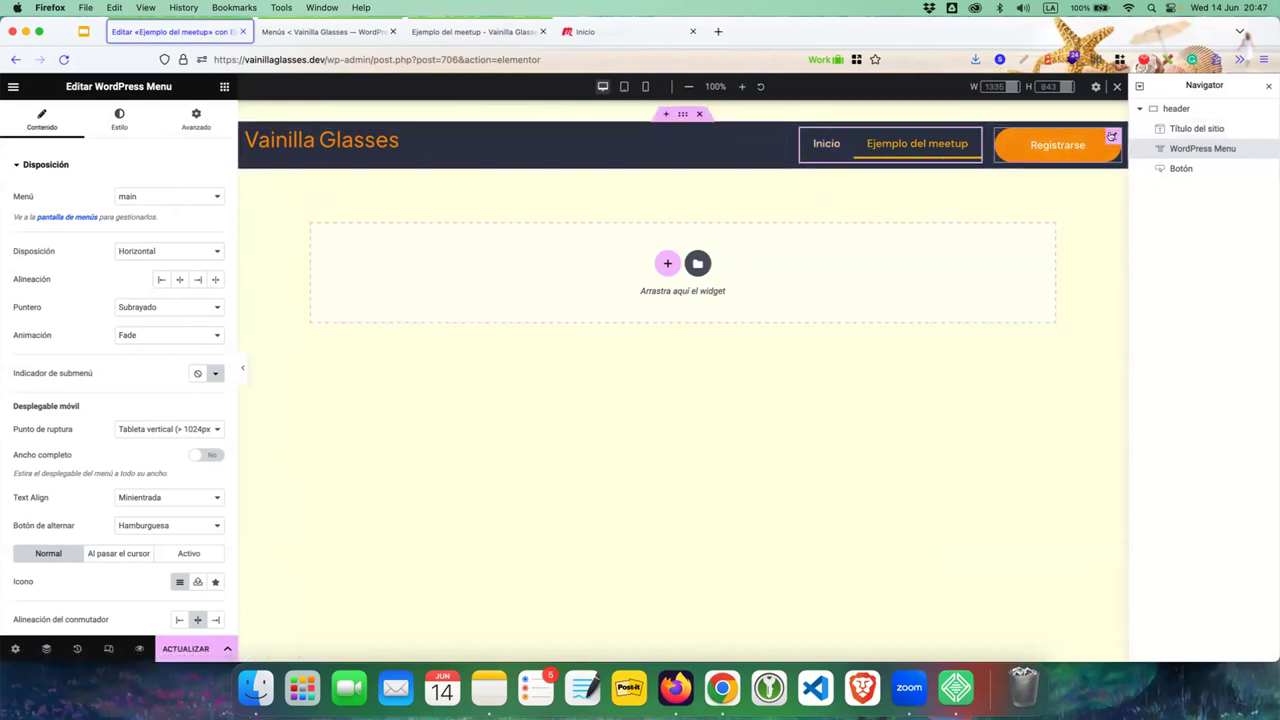
# - Set the site title's Auto alinear to Centrado and save with ACTUALIZAR
pyautogui.click(1186, 131)
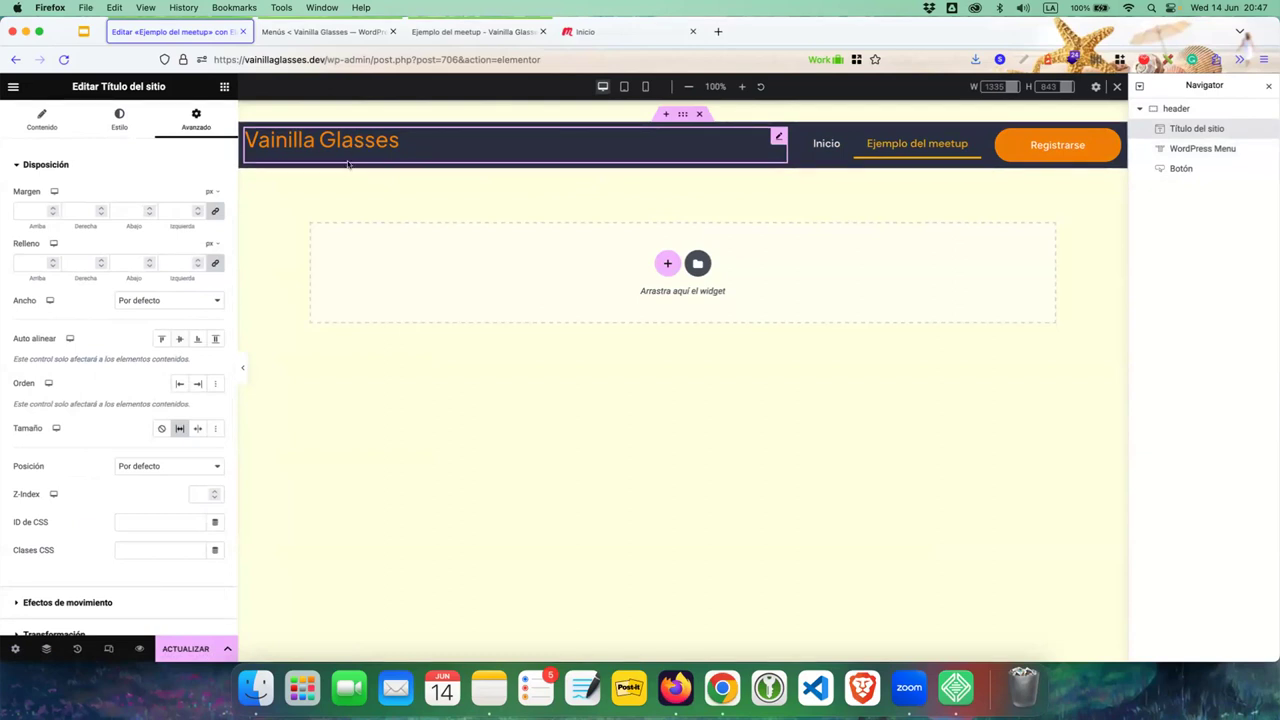
pyautogui.click(179, 340)
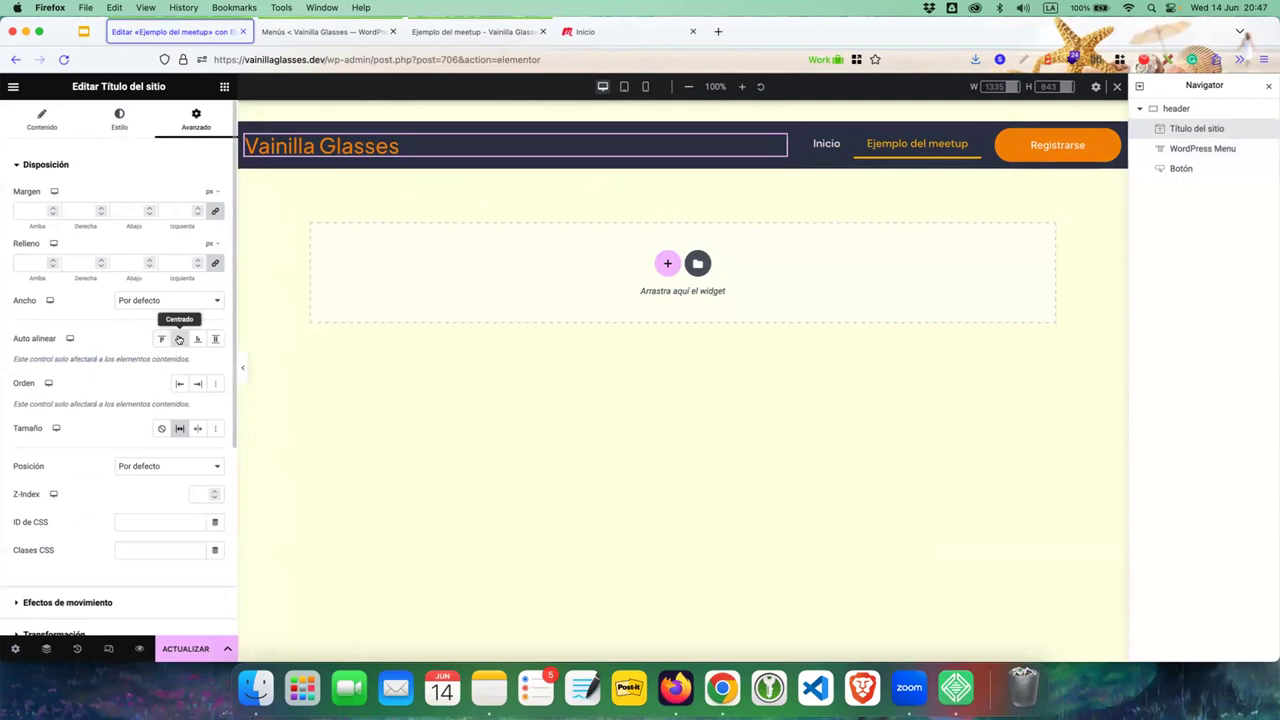
pyautogui.click(172, 651)
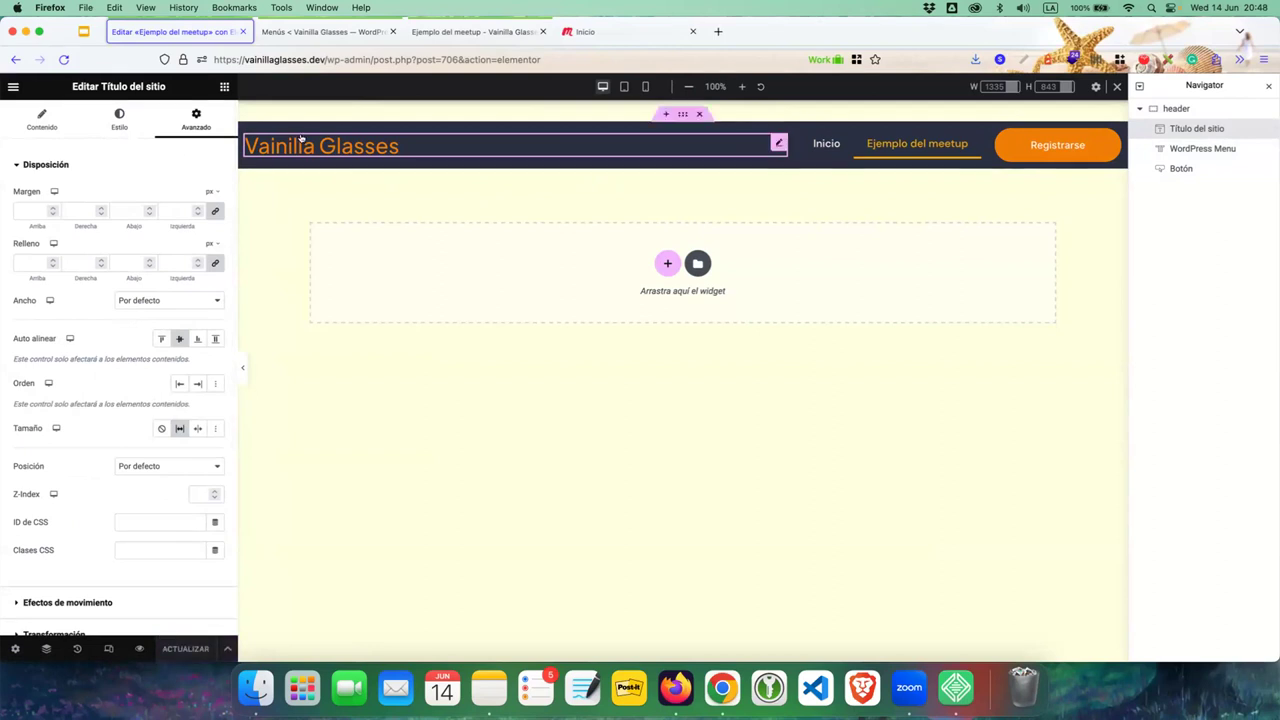
pyautogui.click(697, 263)
pyautogui.click(682, 117)
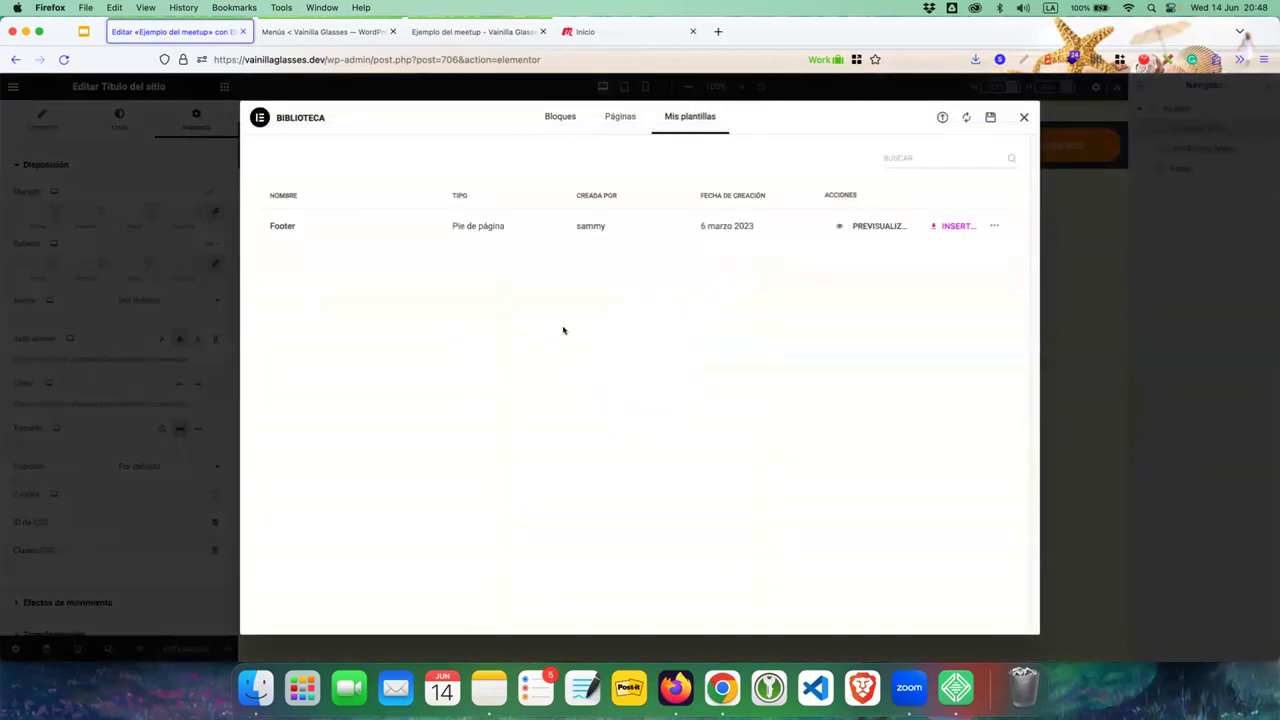
pyautogui.click(617, 117)
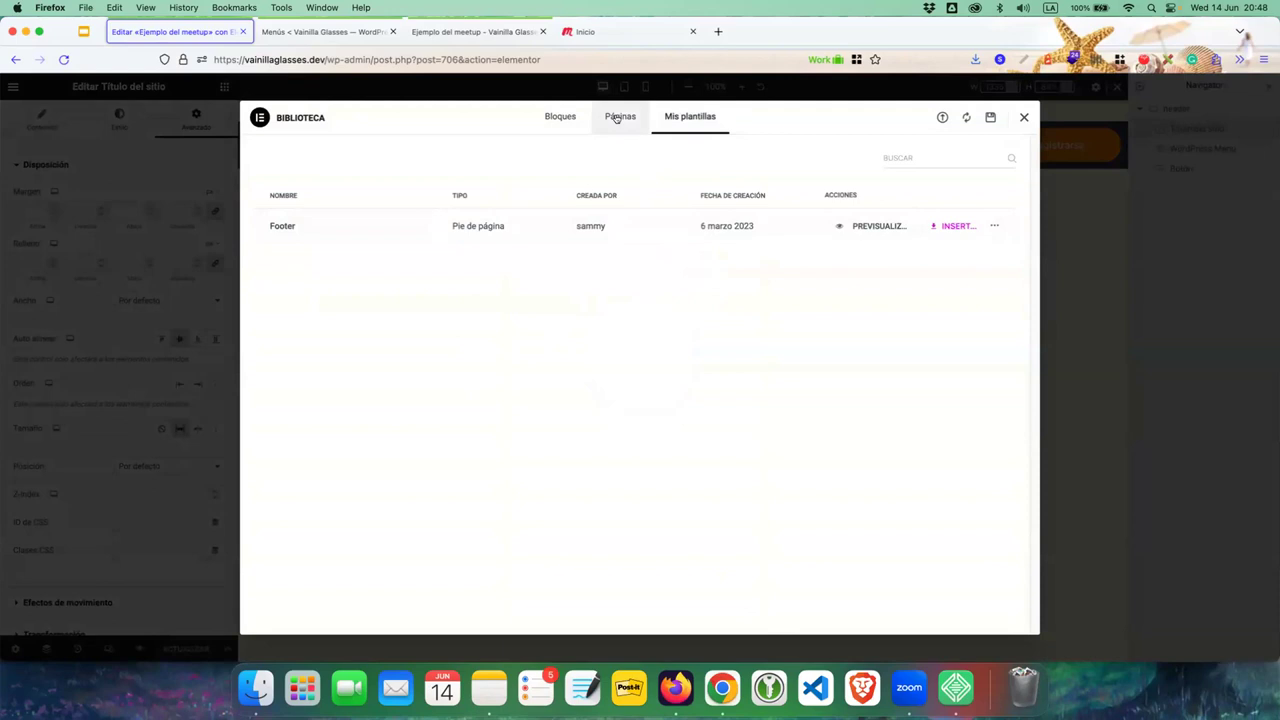
pyautogui.scroll(-5, 620, 400)
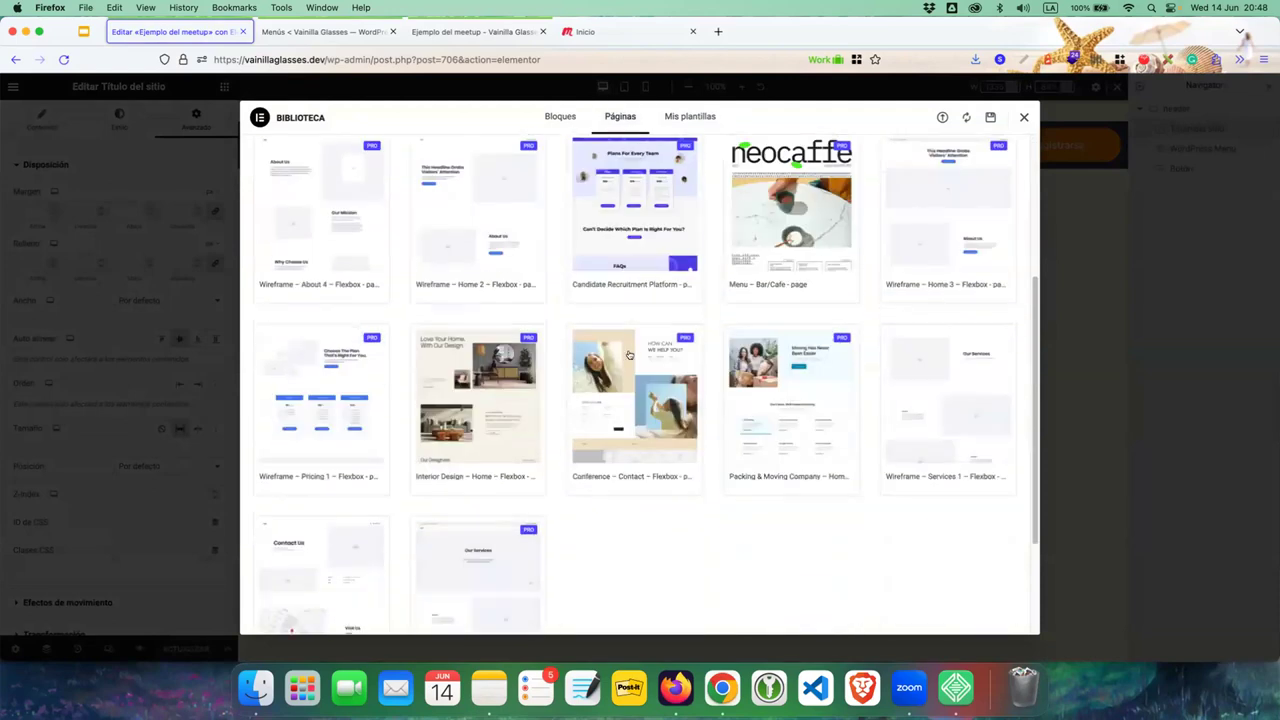
pyautogui.scroll(-4, 620, 428)
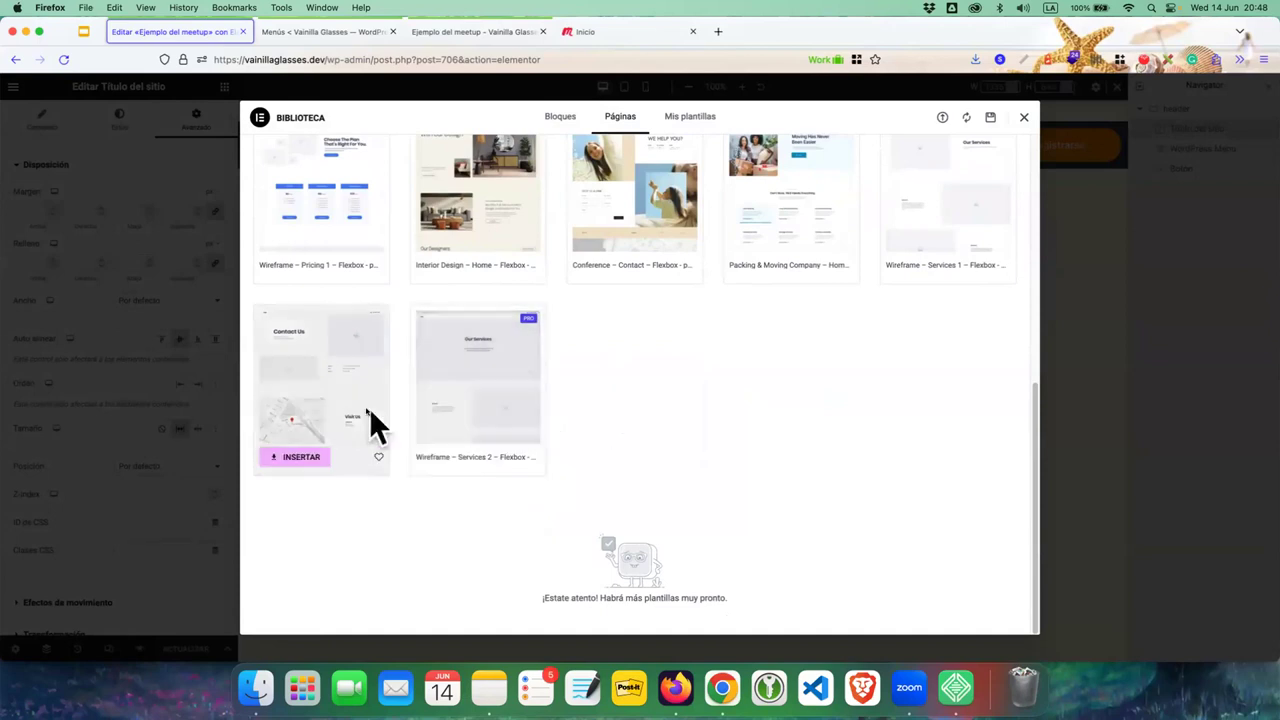
pyautogui.scroll(5, 524, 392)
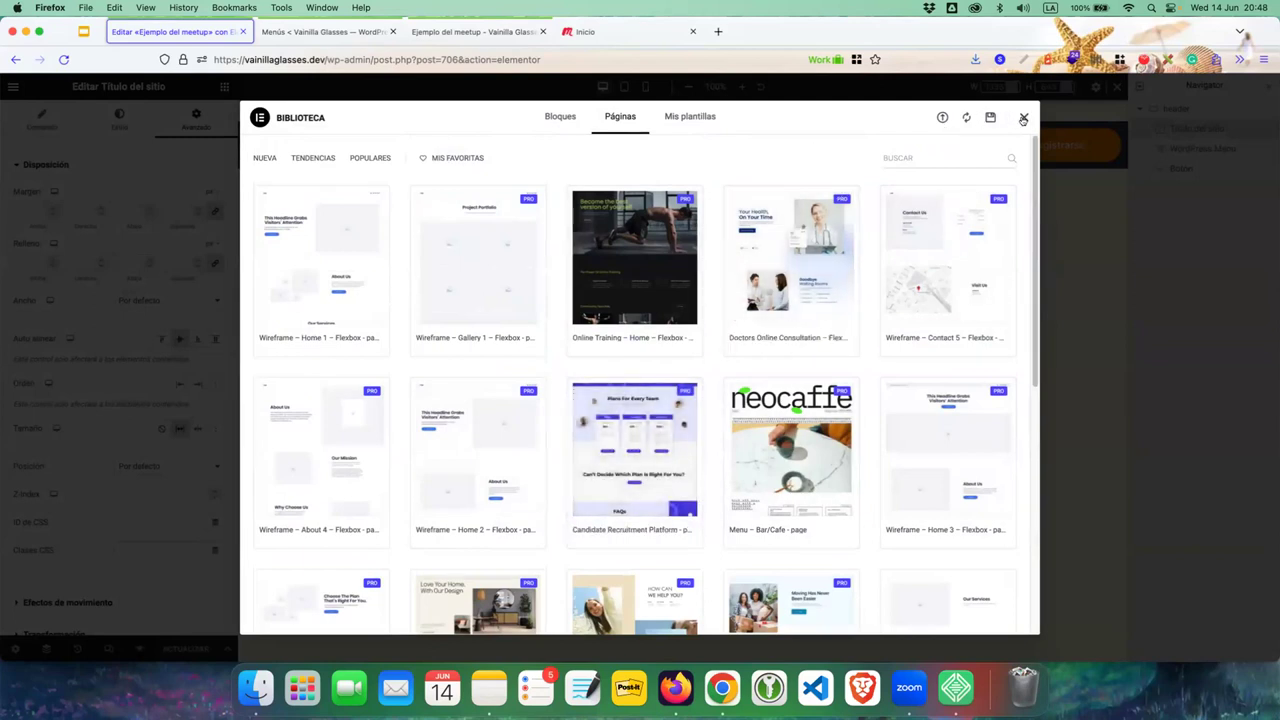
pyautogui.click(1023, 118)
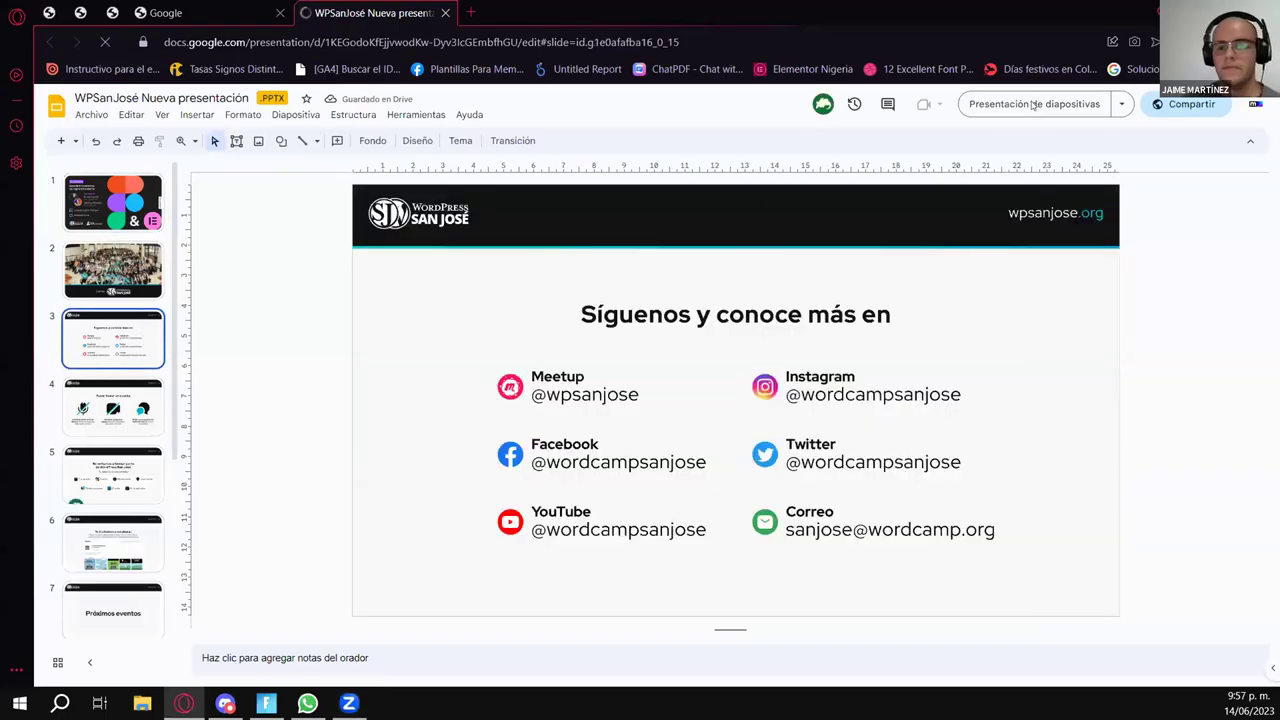
# - Start the Google Slides deck as a fullscreen slideshow to show WordPress San José's contact slide
pyautogui.click(1033, 104)
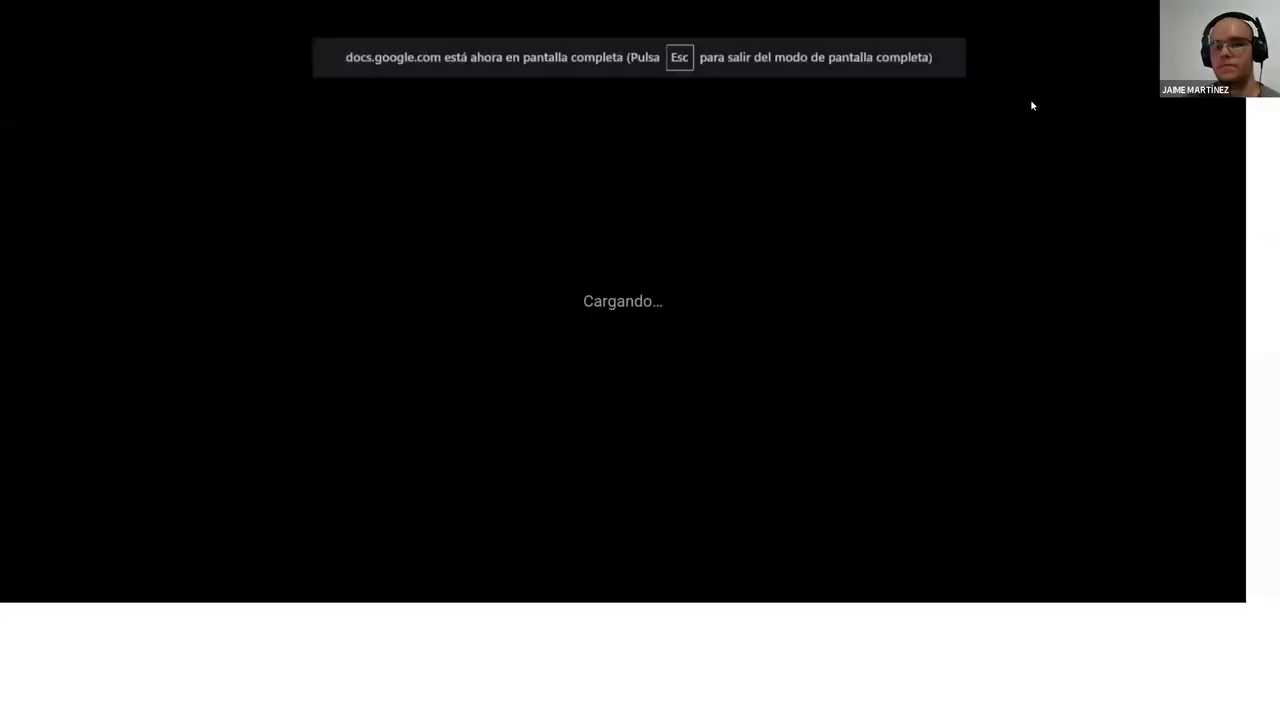